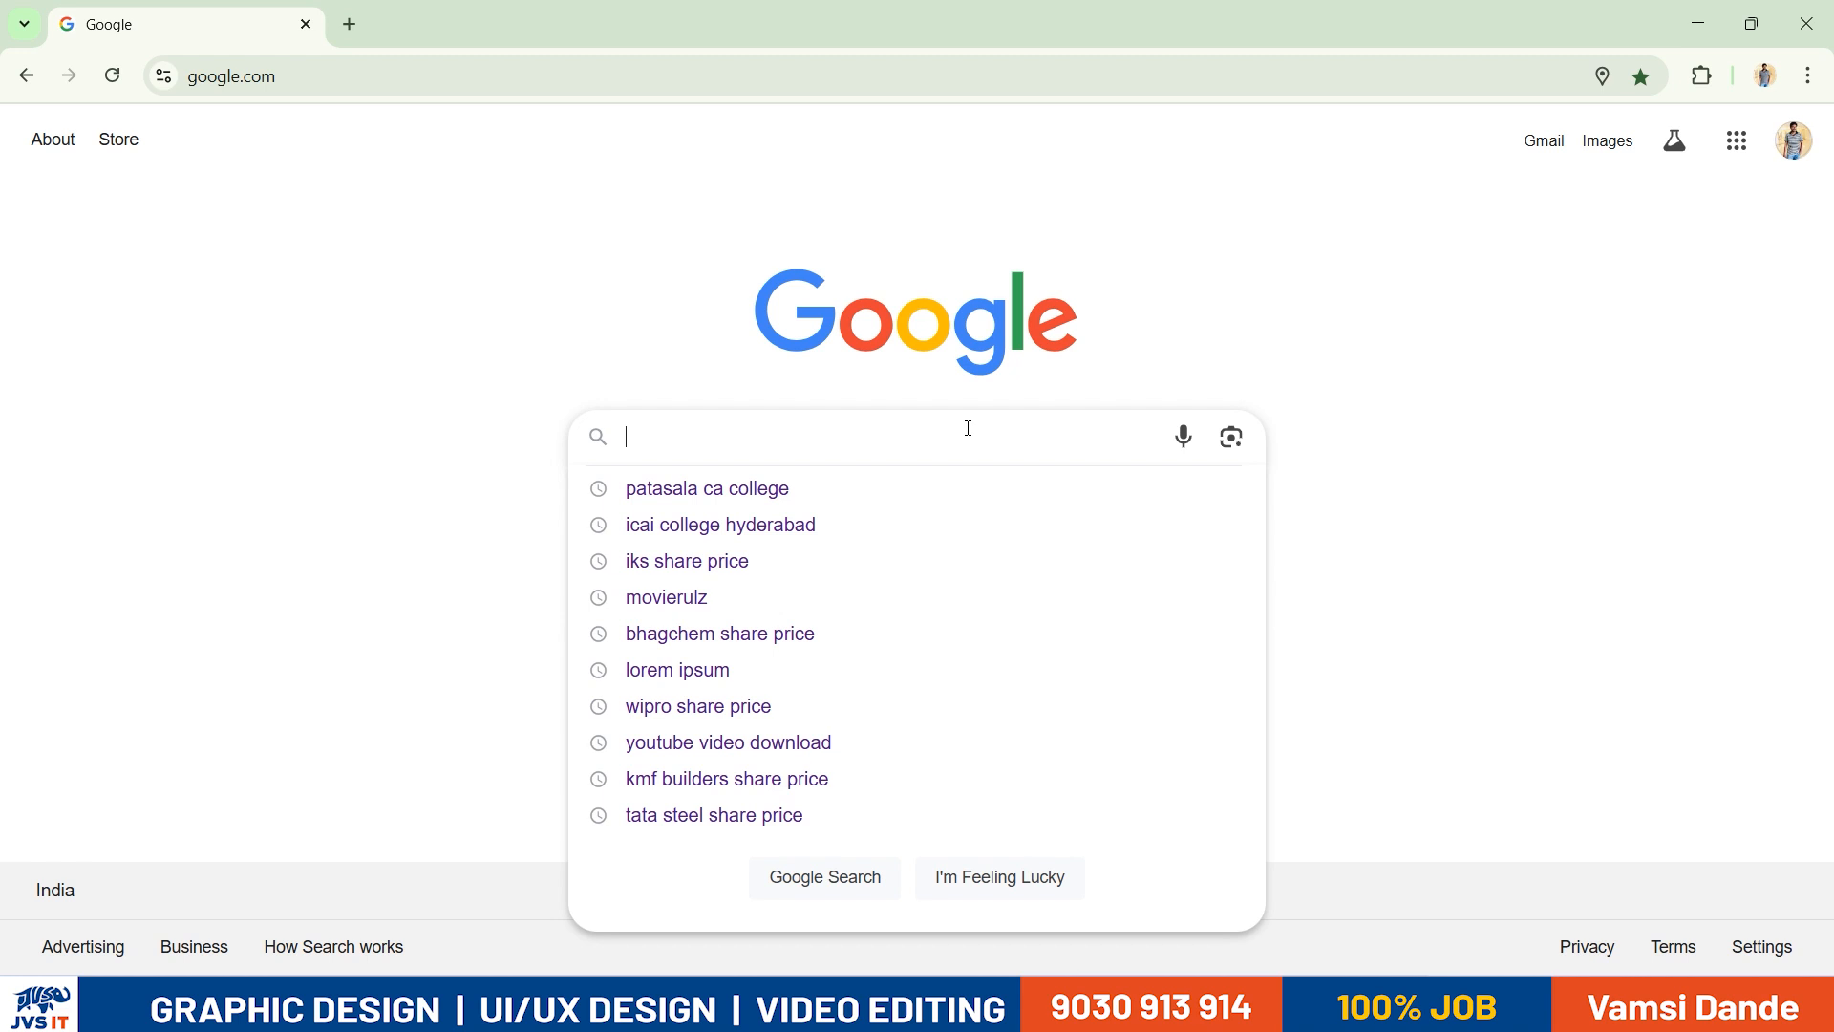
- Search Google Images for "resume" and browse the sample resume layouts
text(resume)
key(Return)
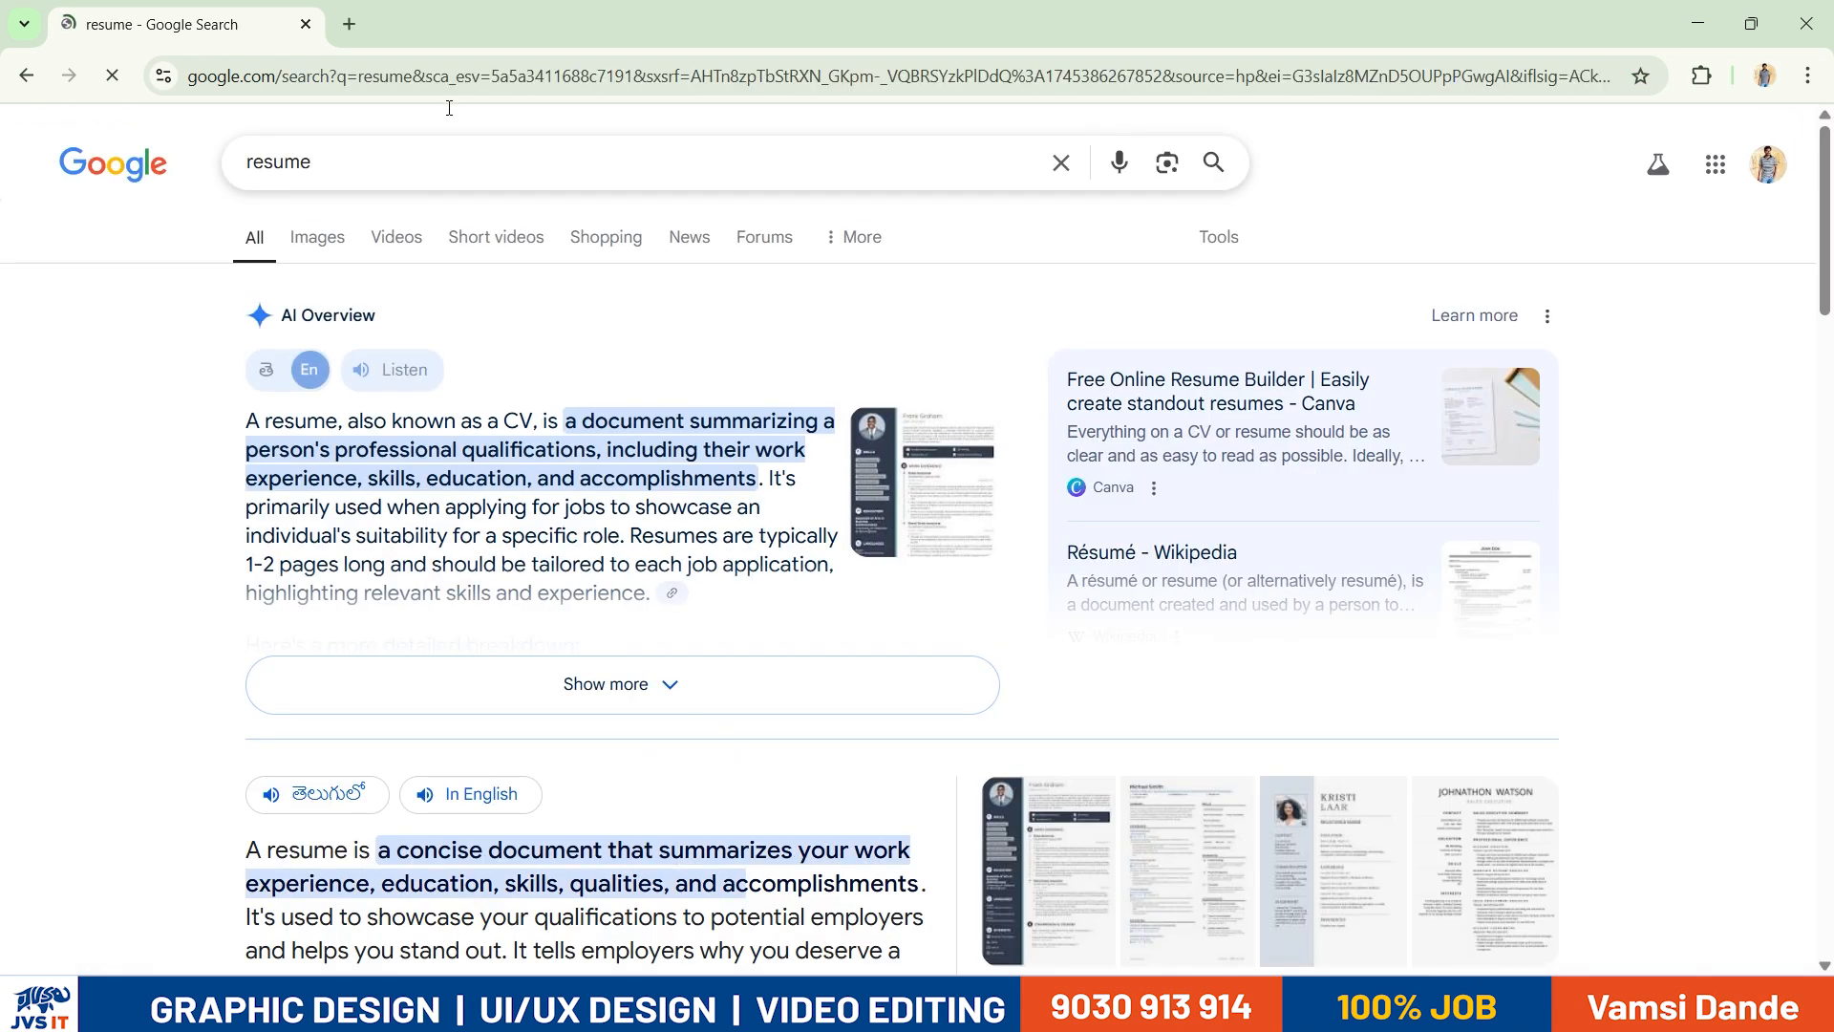
click(326, 236)
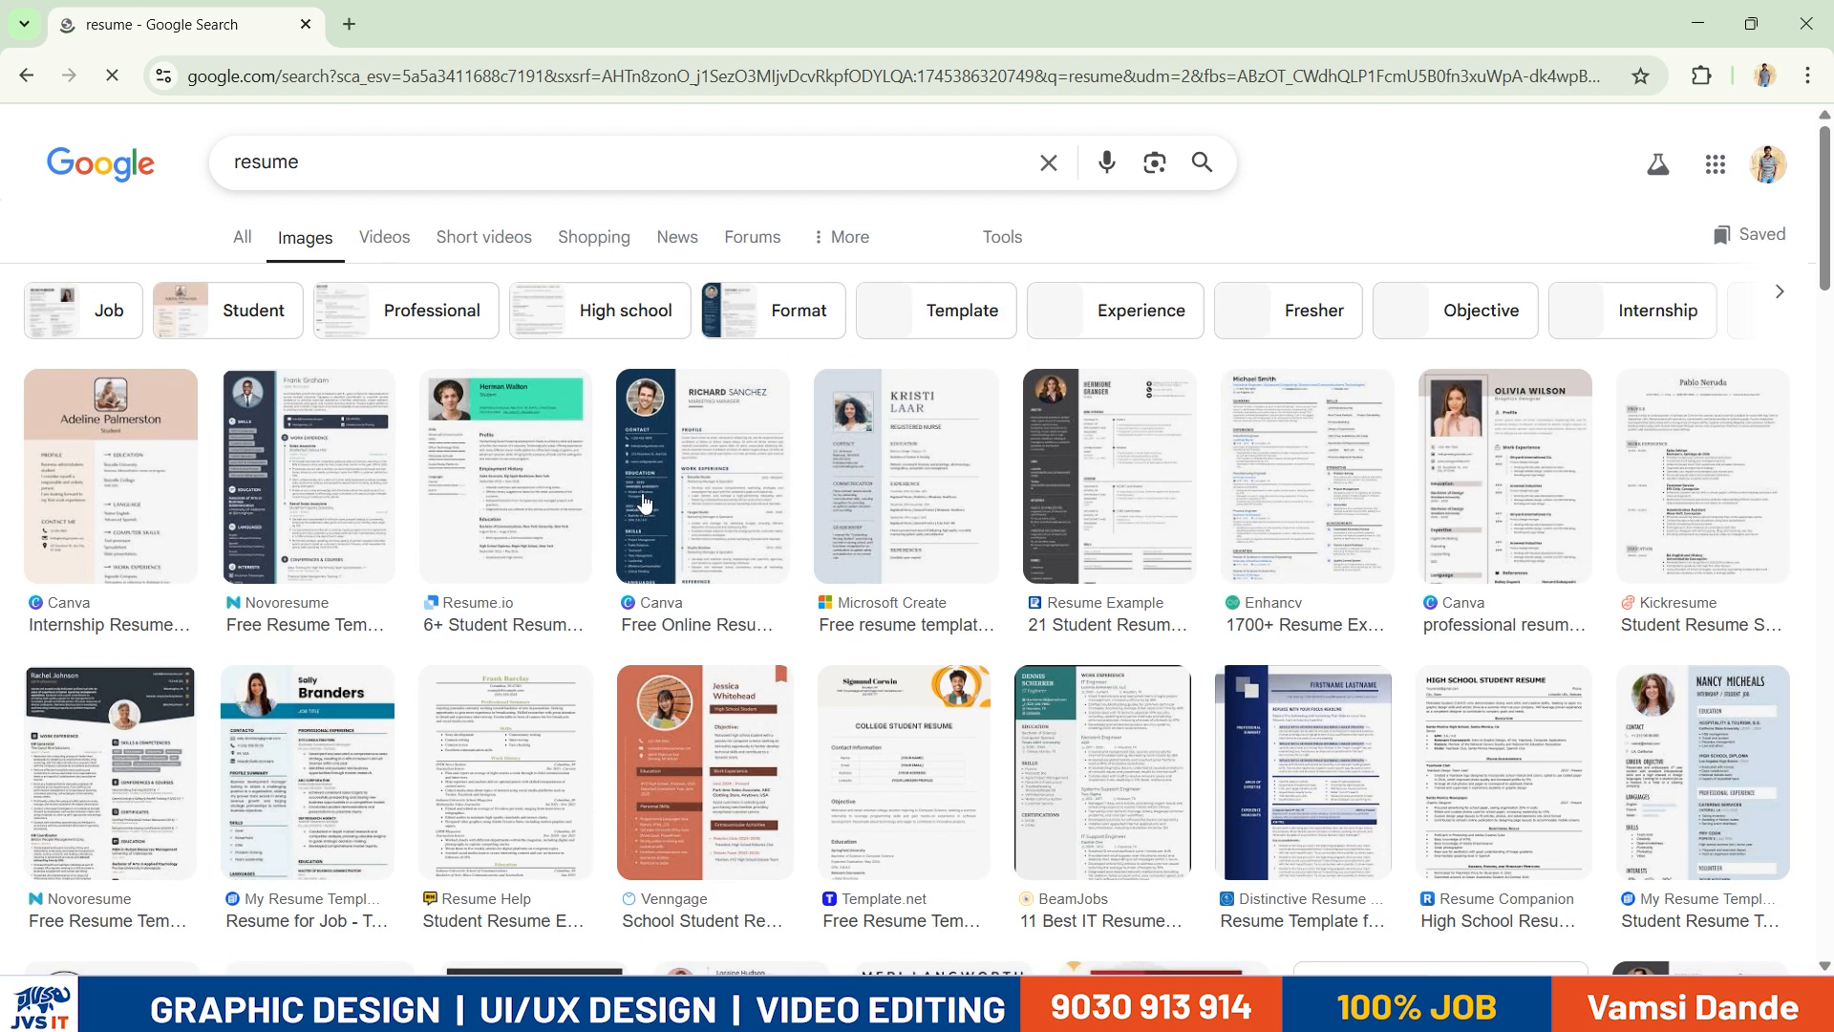
scroll(1302, 504, down, 7)
scroll(1301, 504, down, 6)
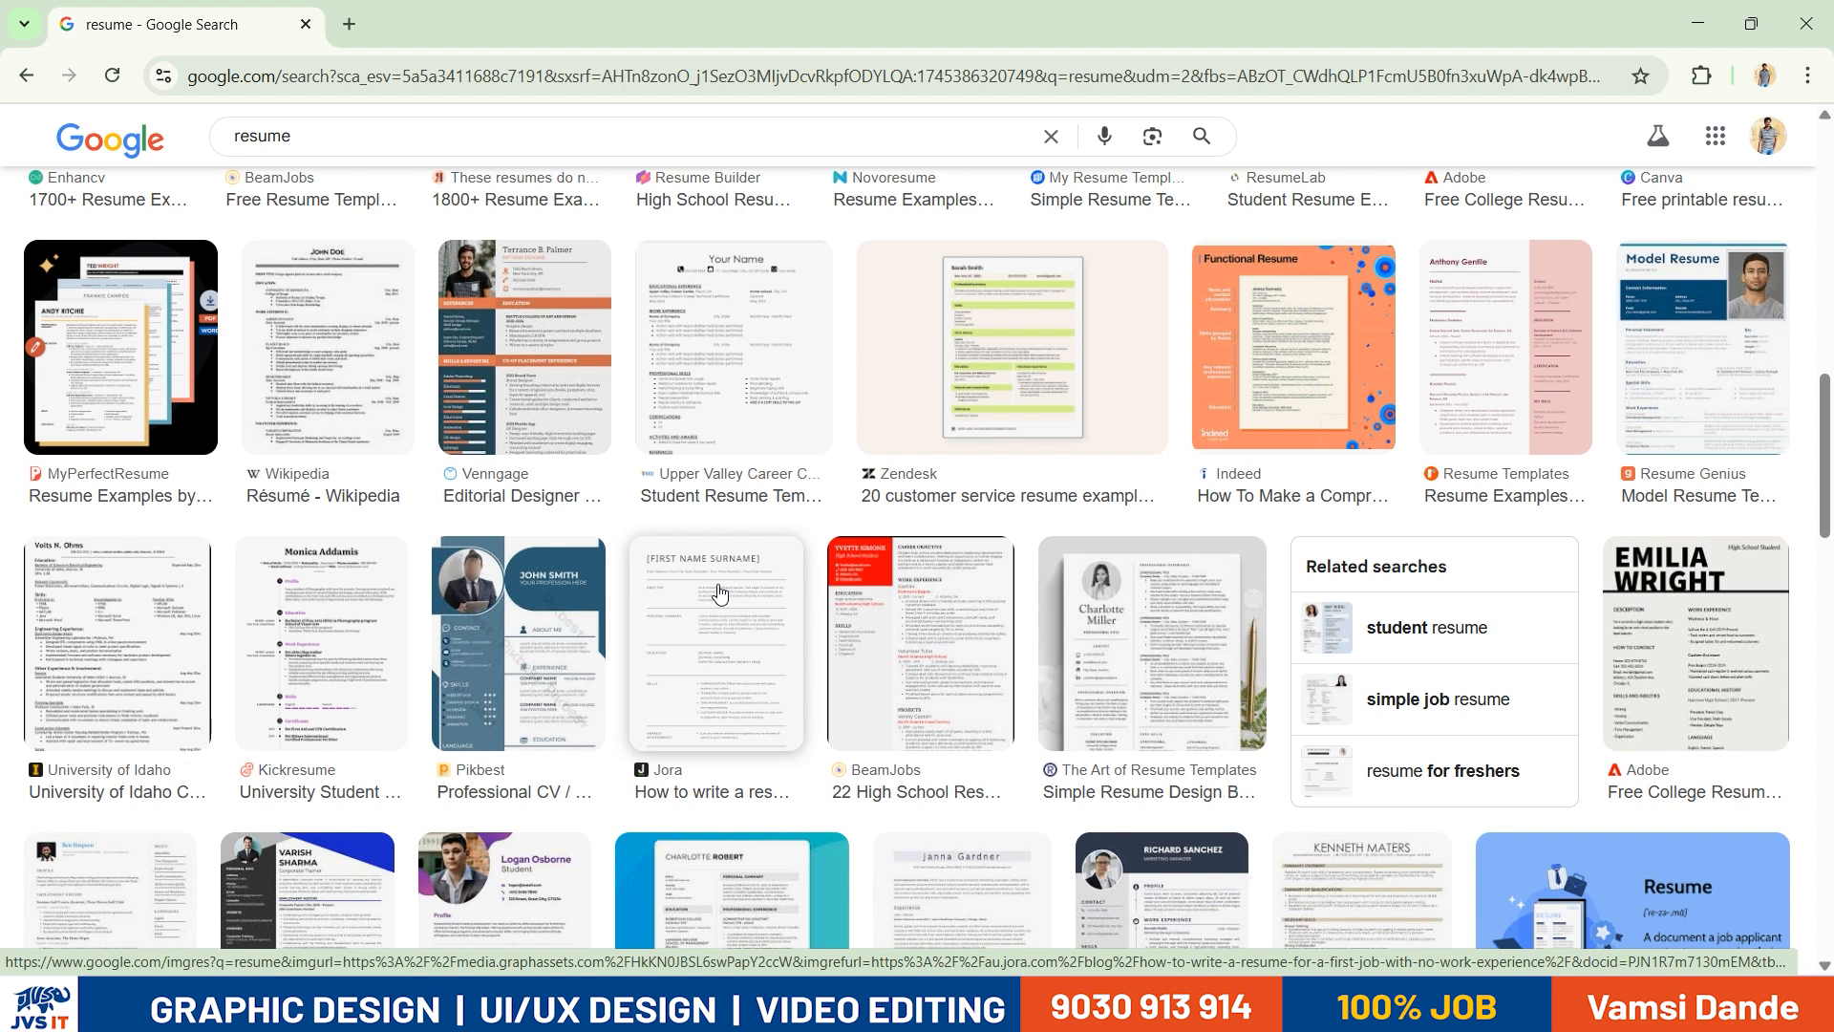
key(XF86AudioRaiseVolume)
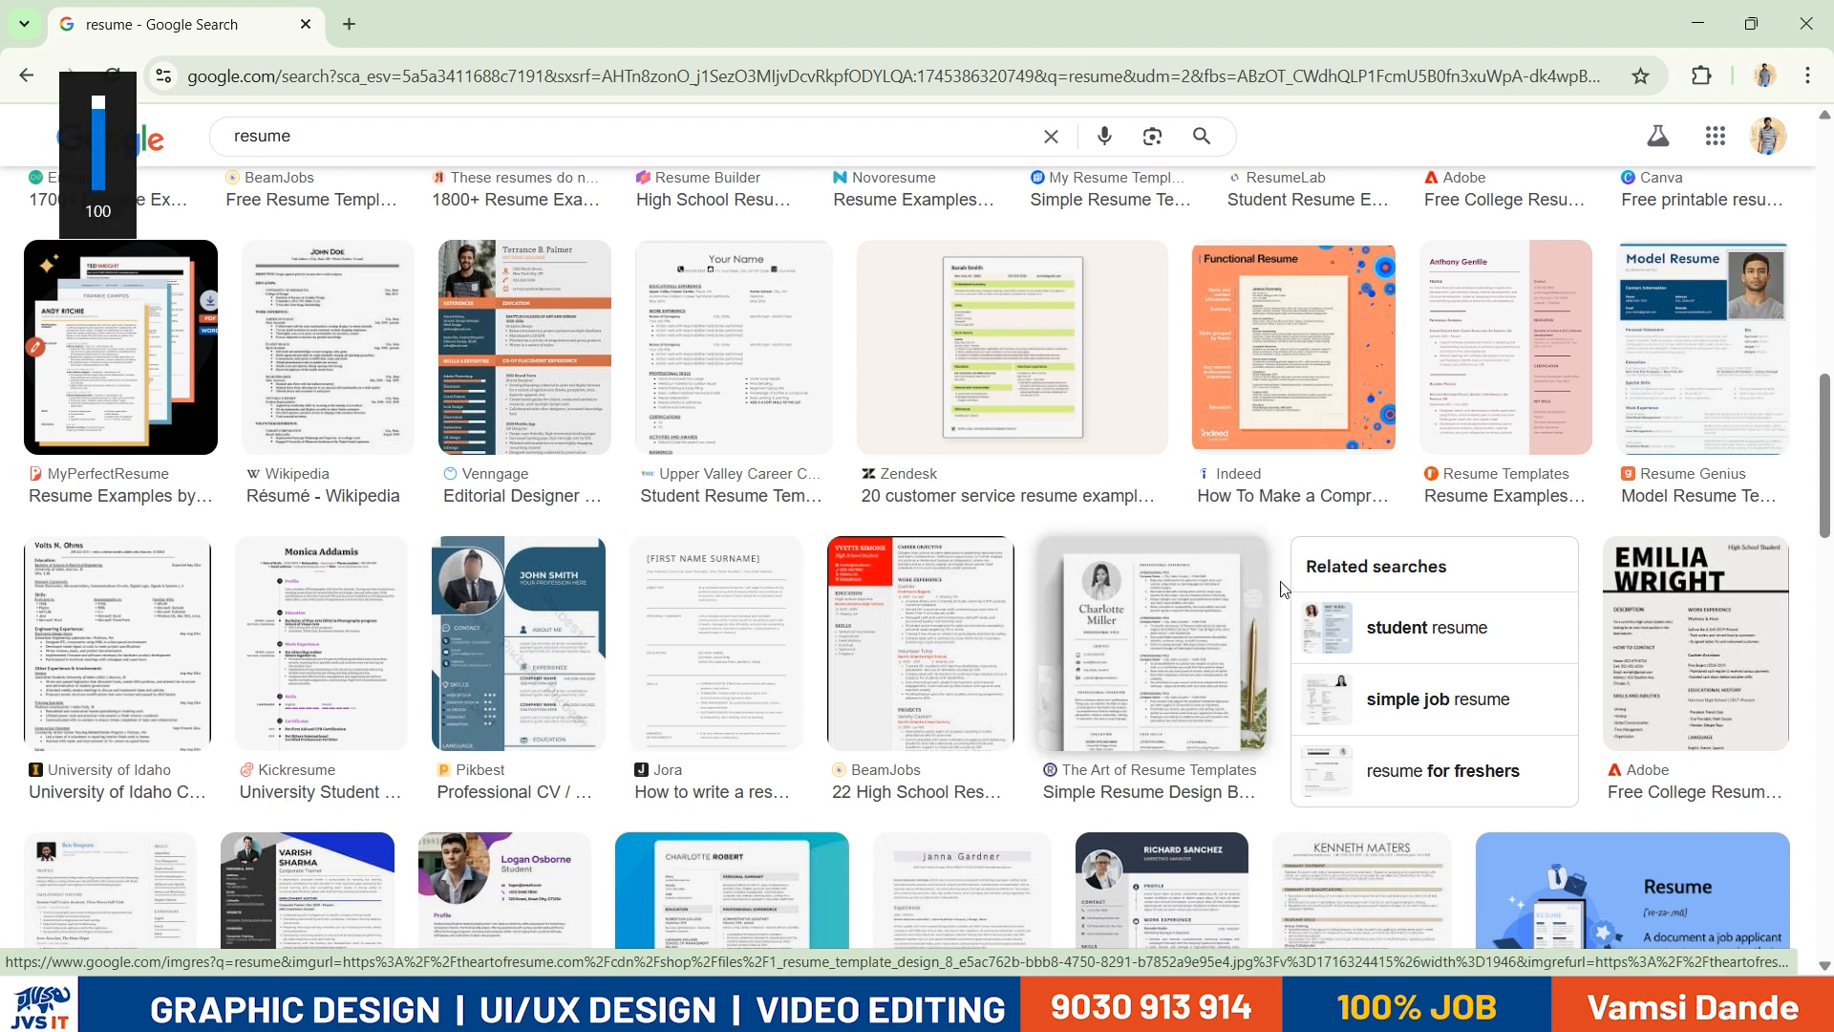
scroll(1416, 575, down, 6)
- Open the desktop image resume.webp in Photos, maximize its window and enlarge the middle resume
key(super+d)
click(552, 390)
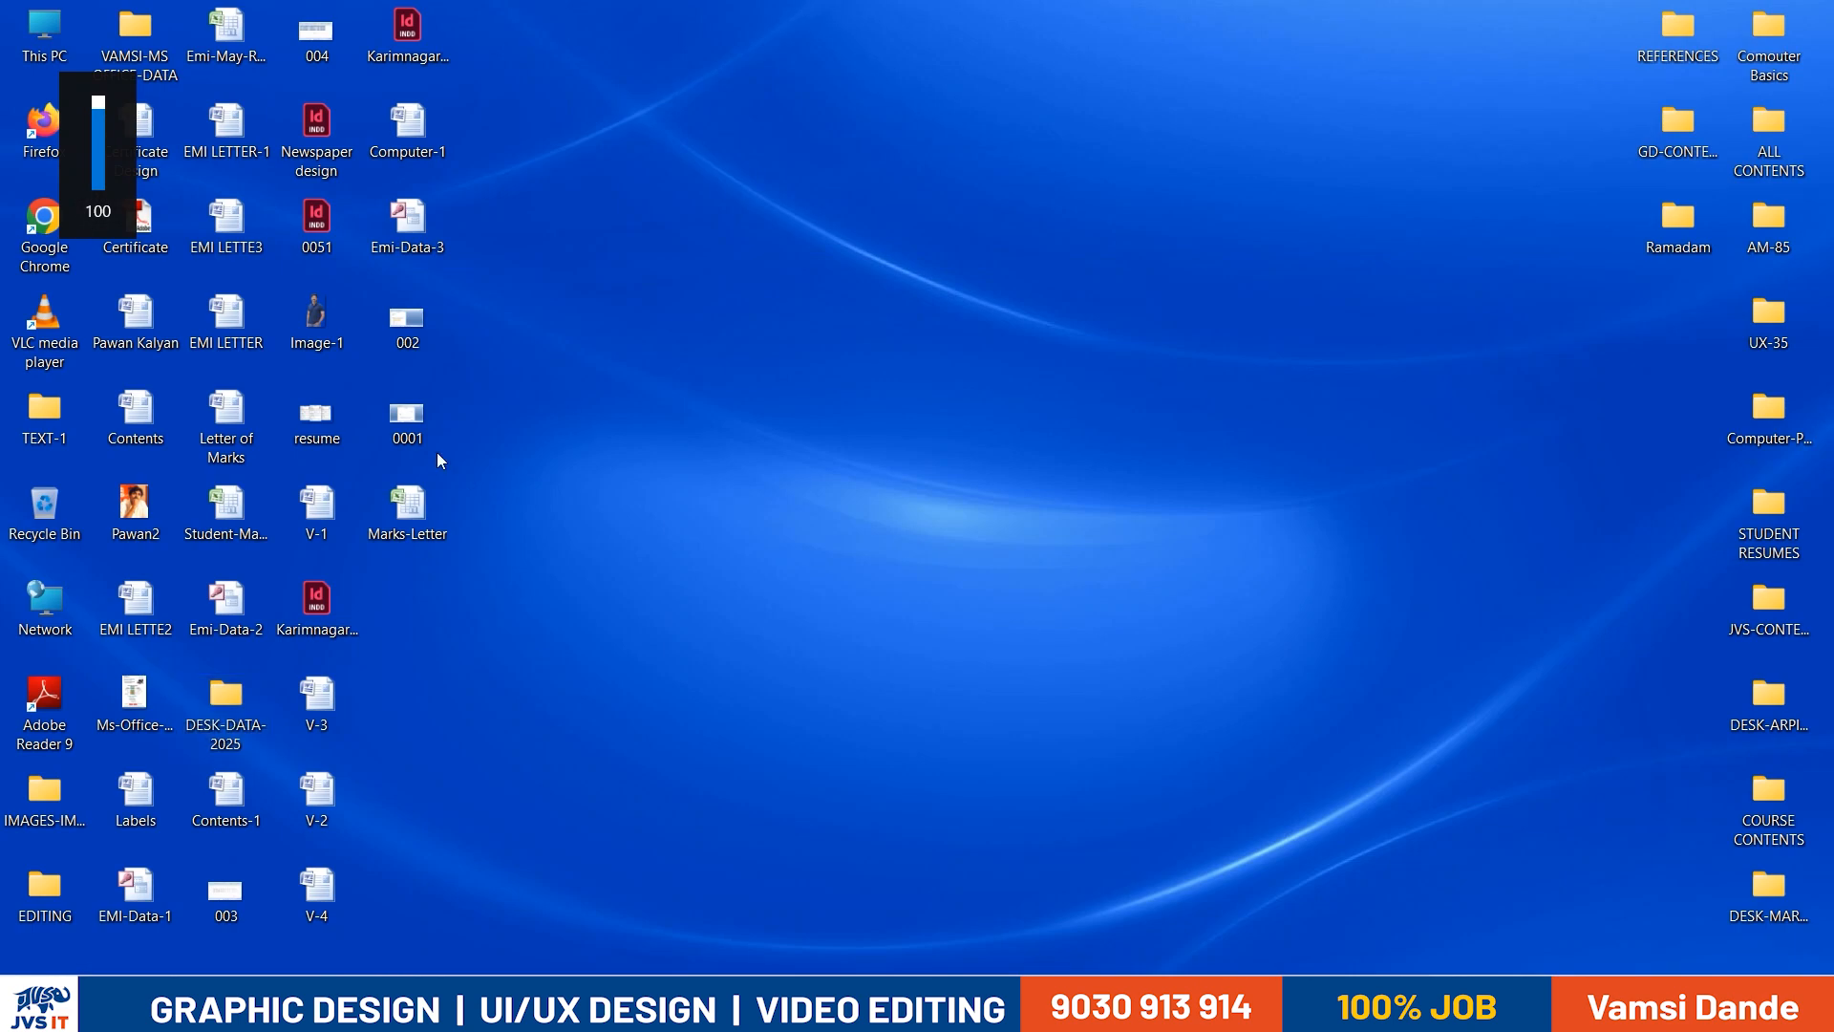
key(r)
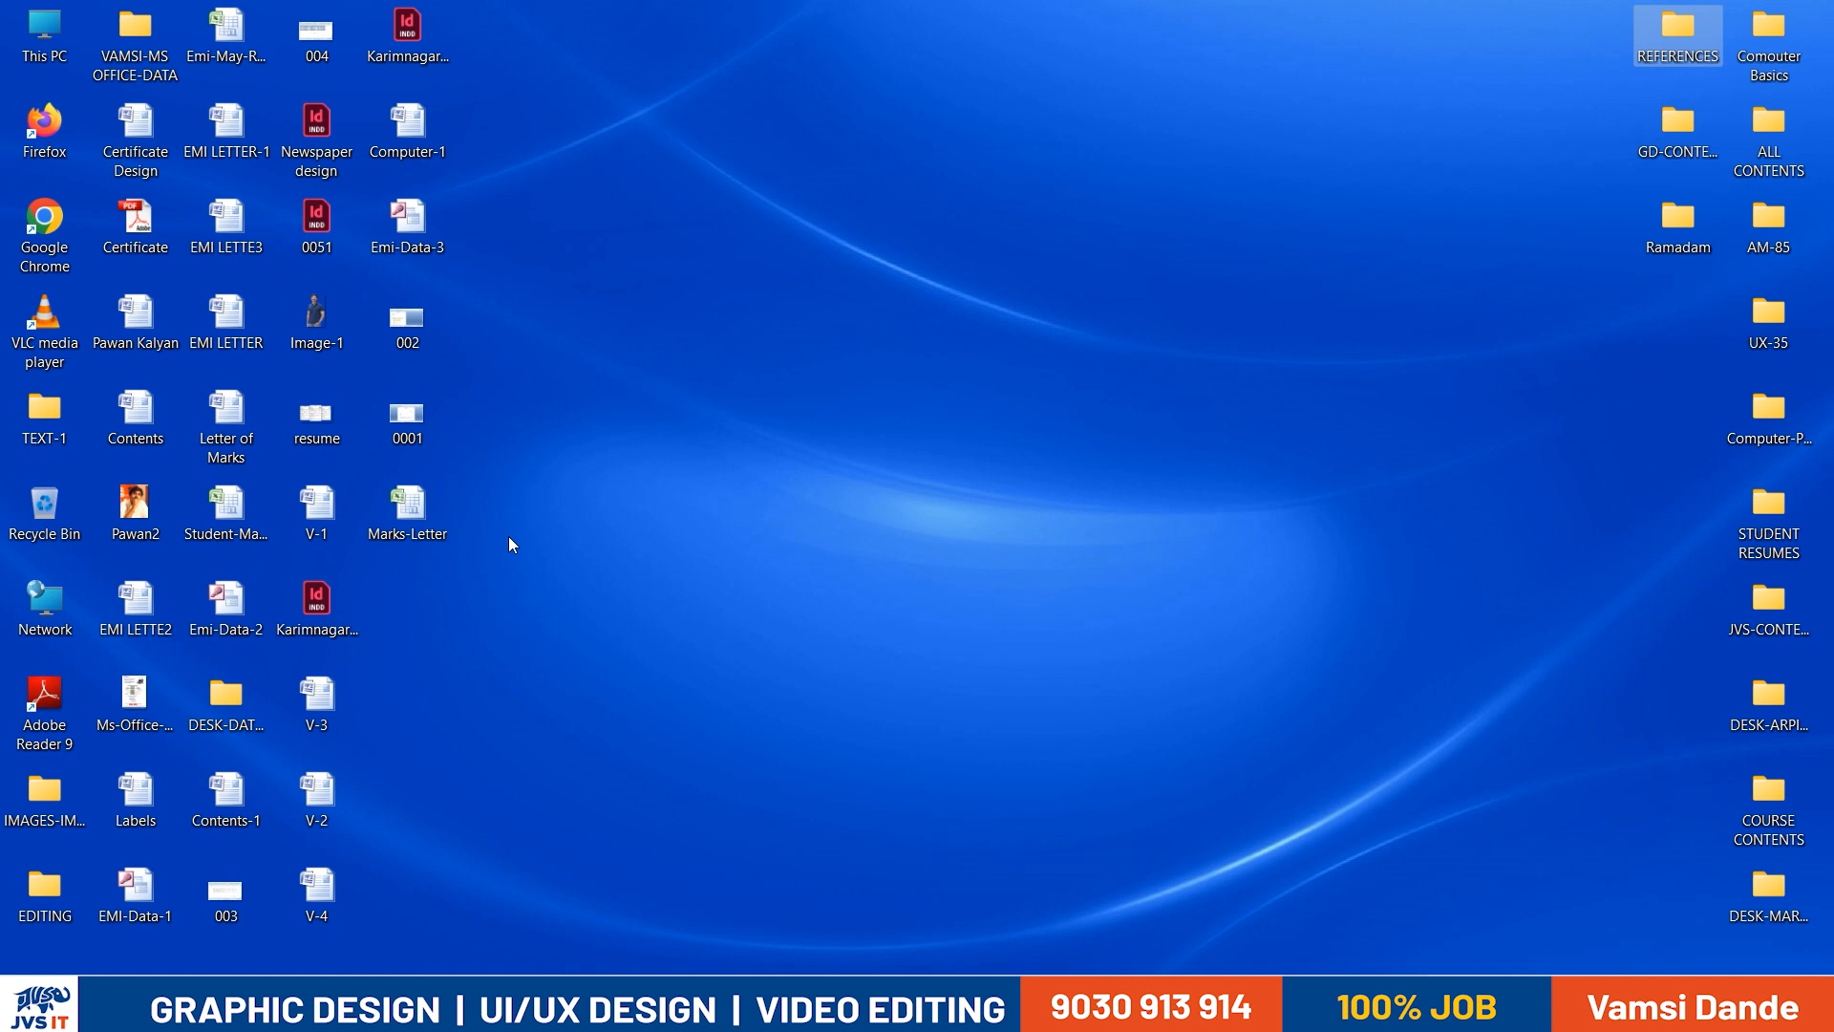
key(r)
key(Return)
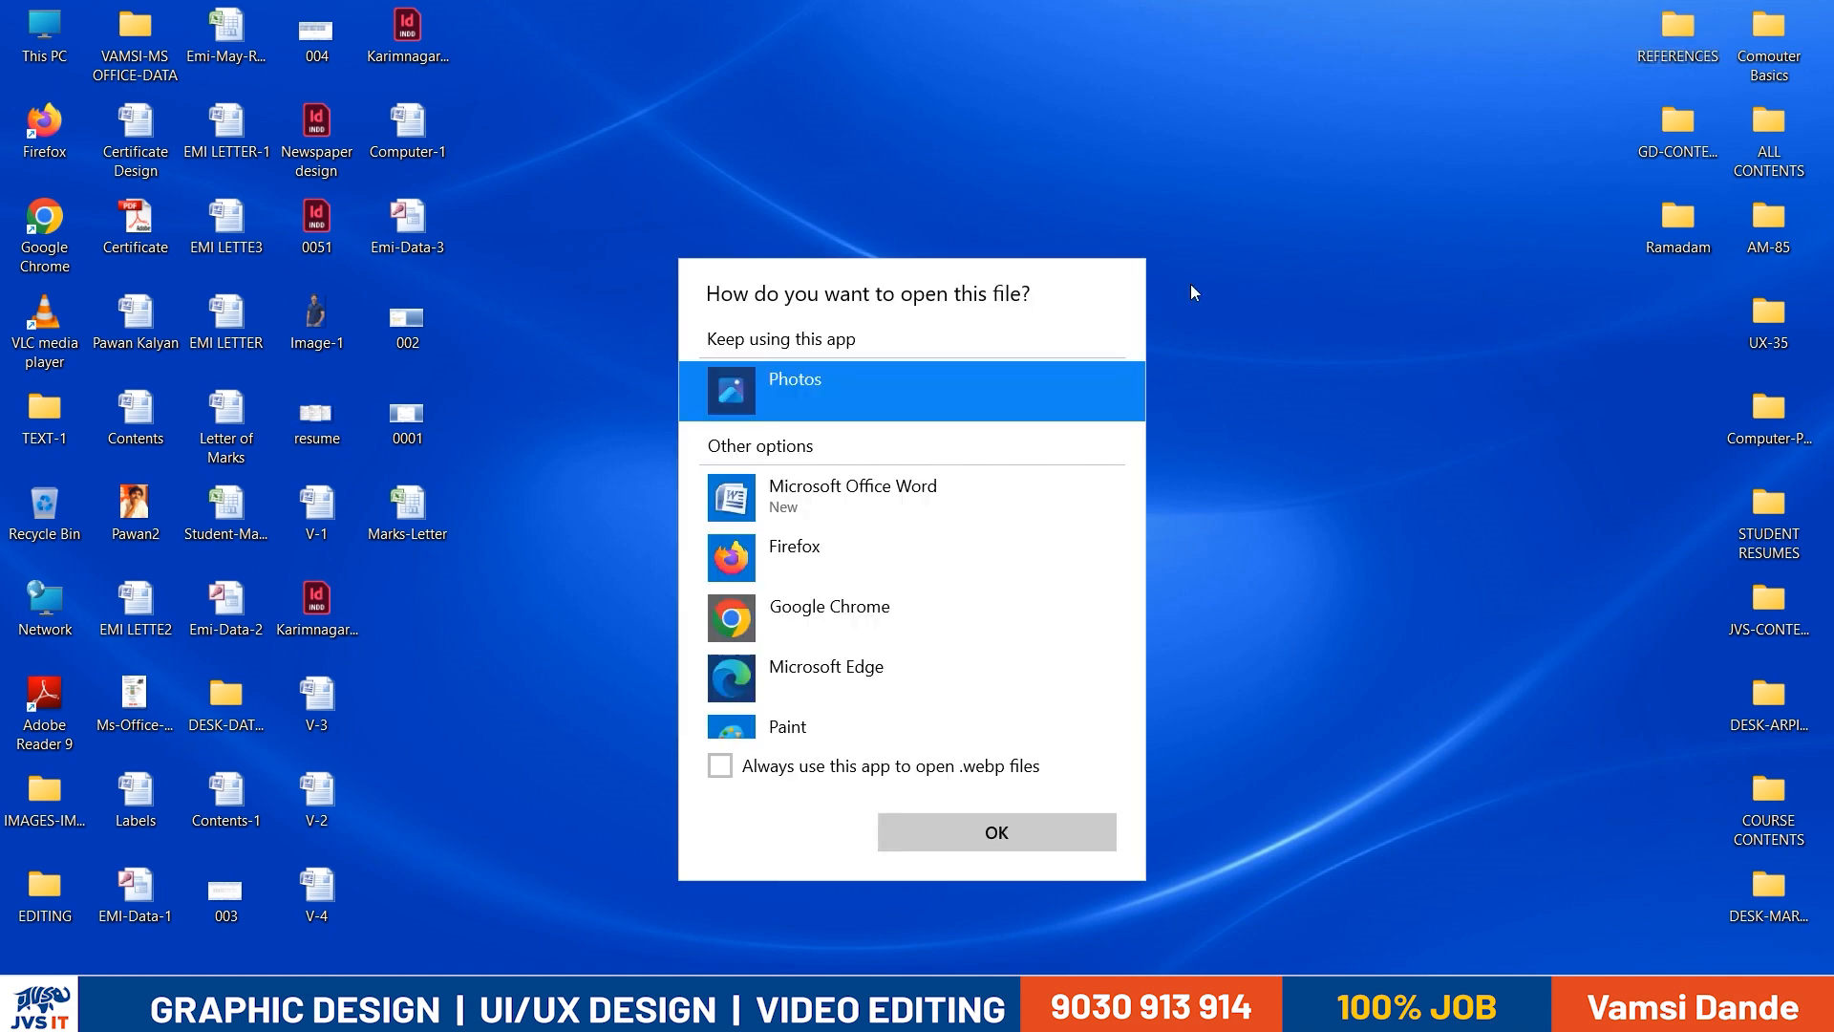
double_click(959, 418)
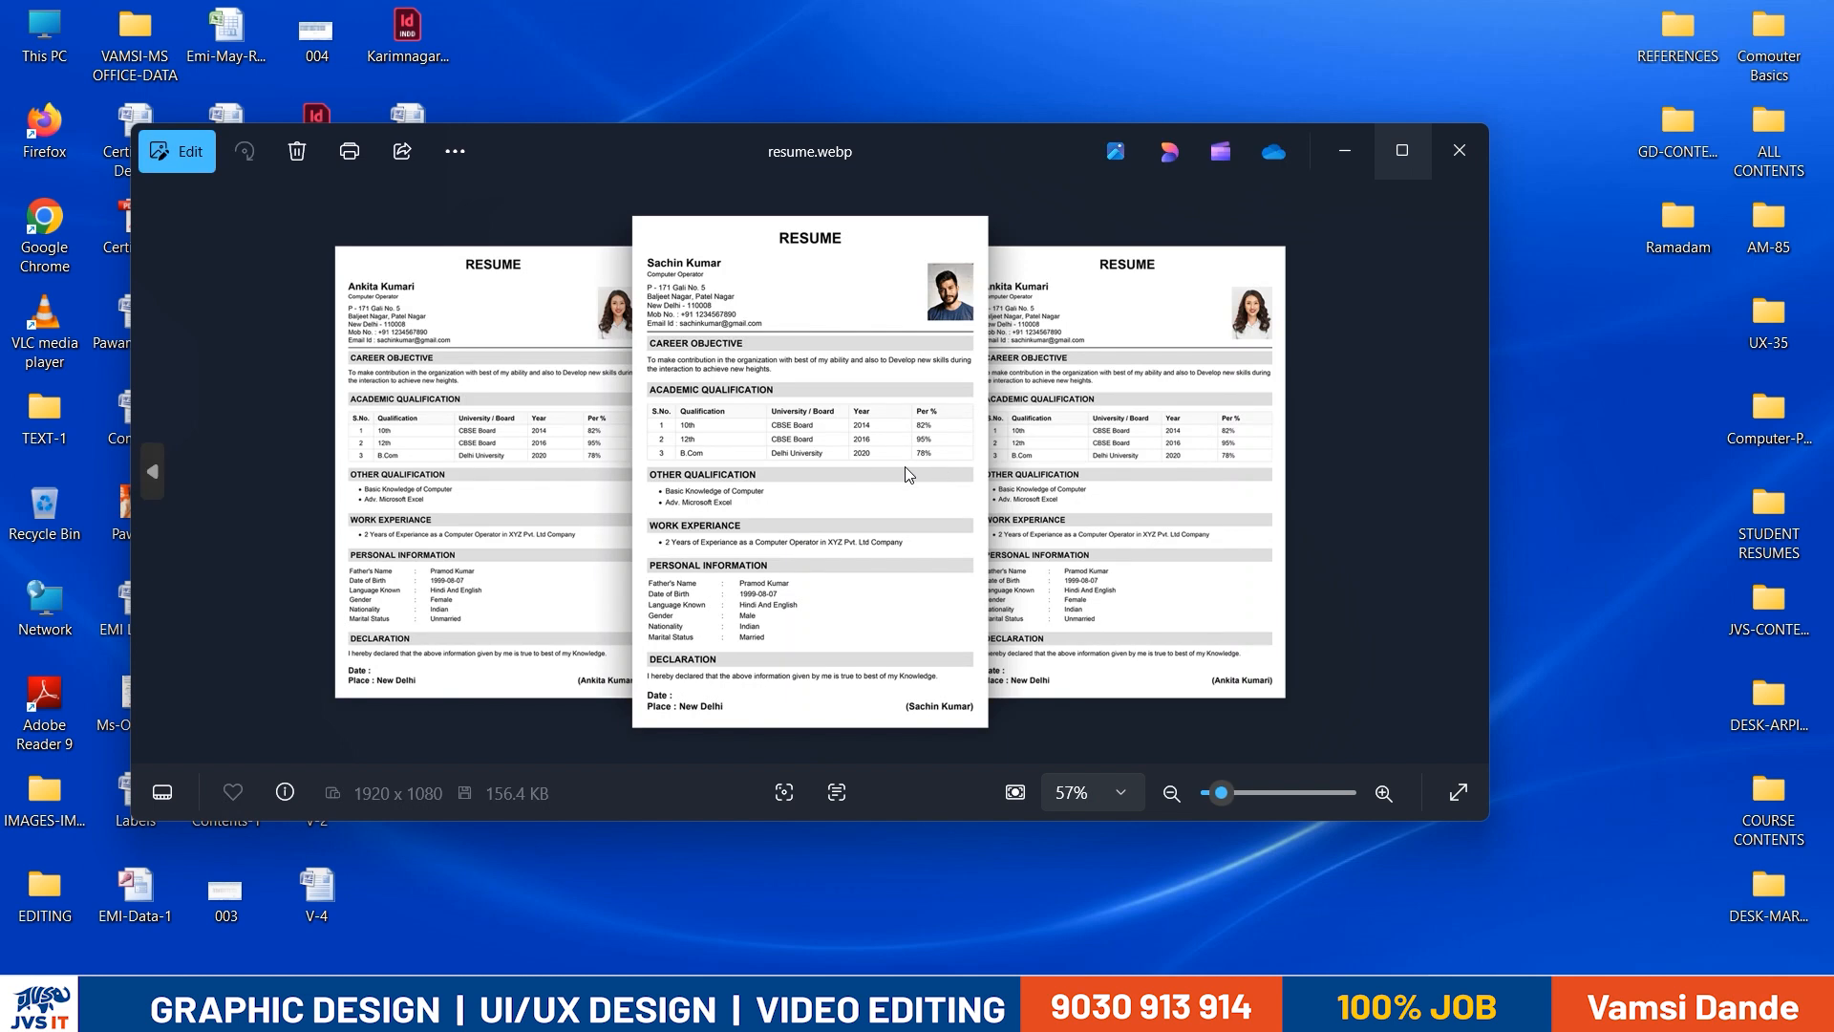
click(1402, 150)
scroll(909, 374, up, 3)
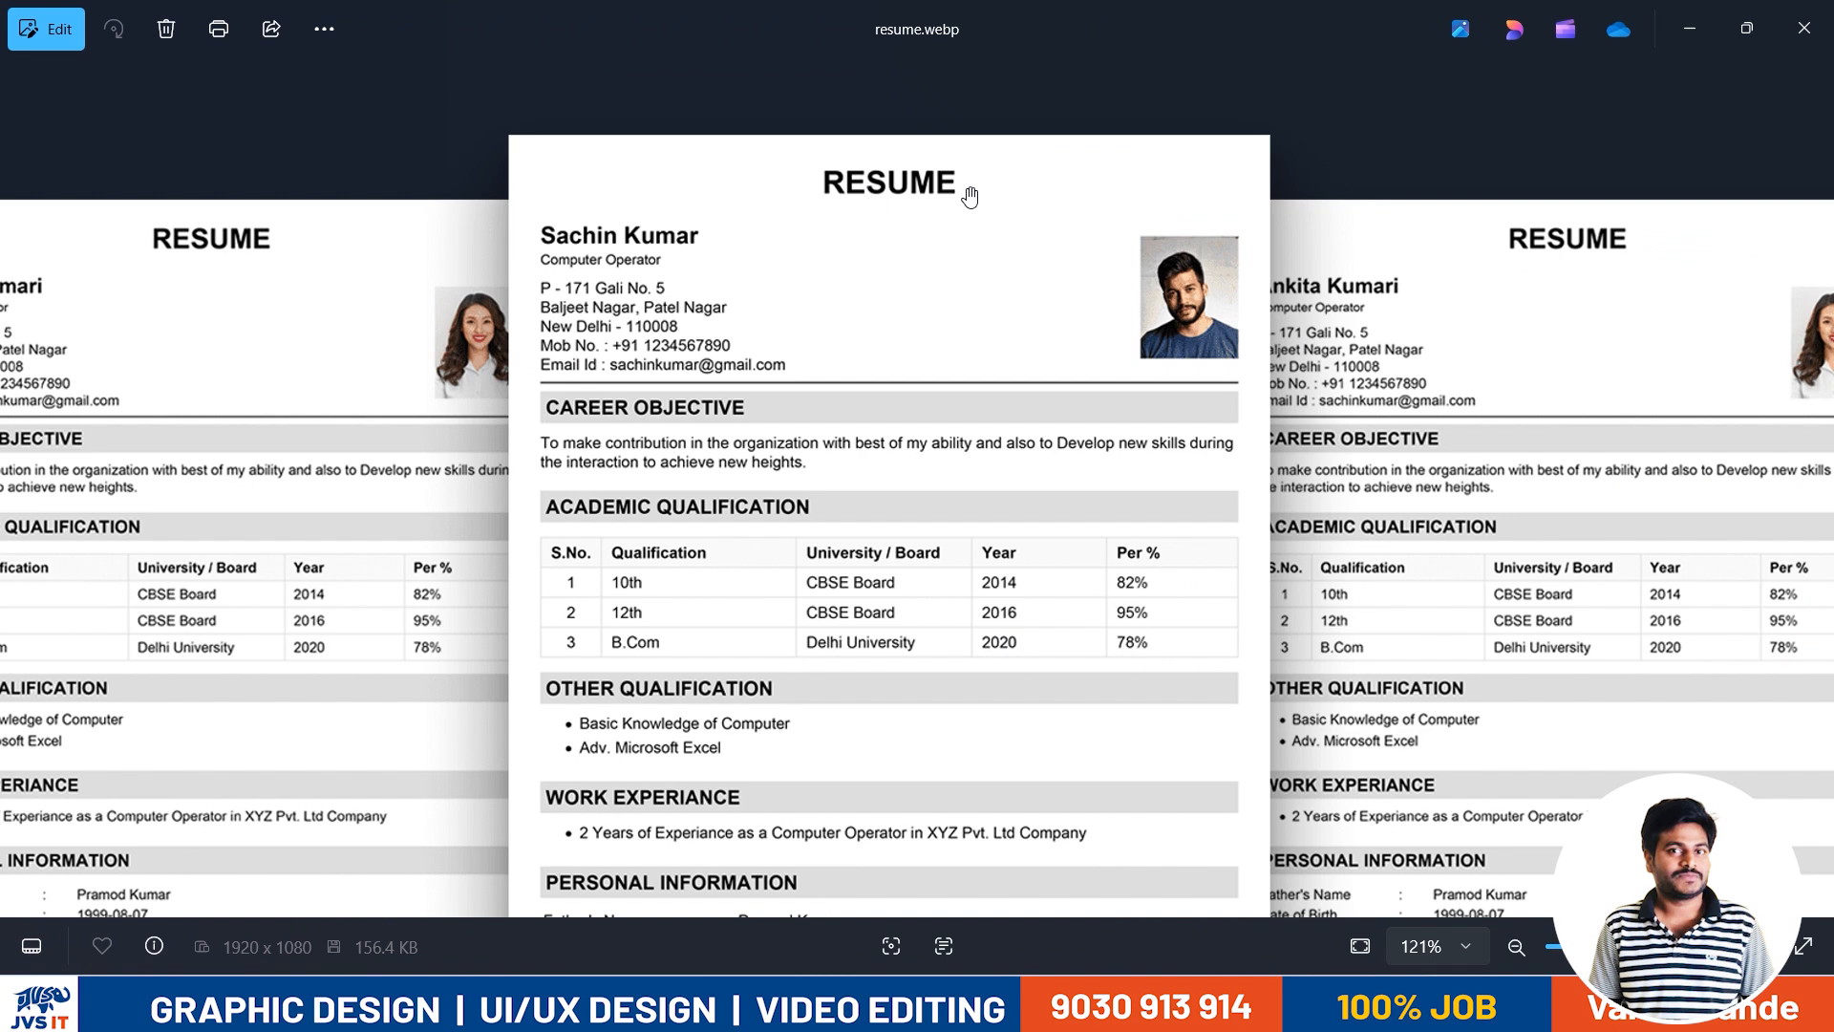
scroll(860, 478, up, 2)
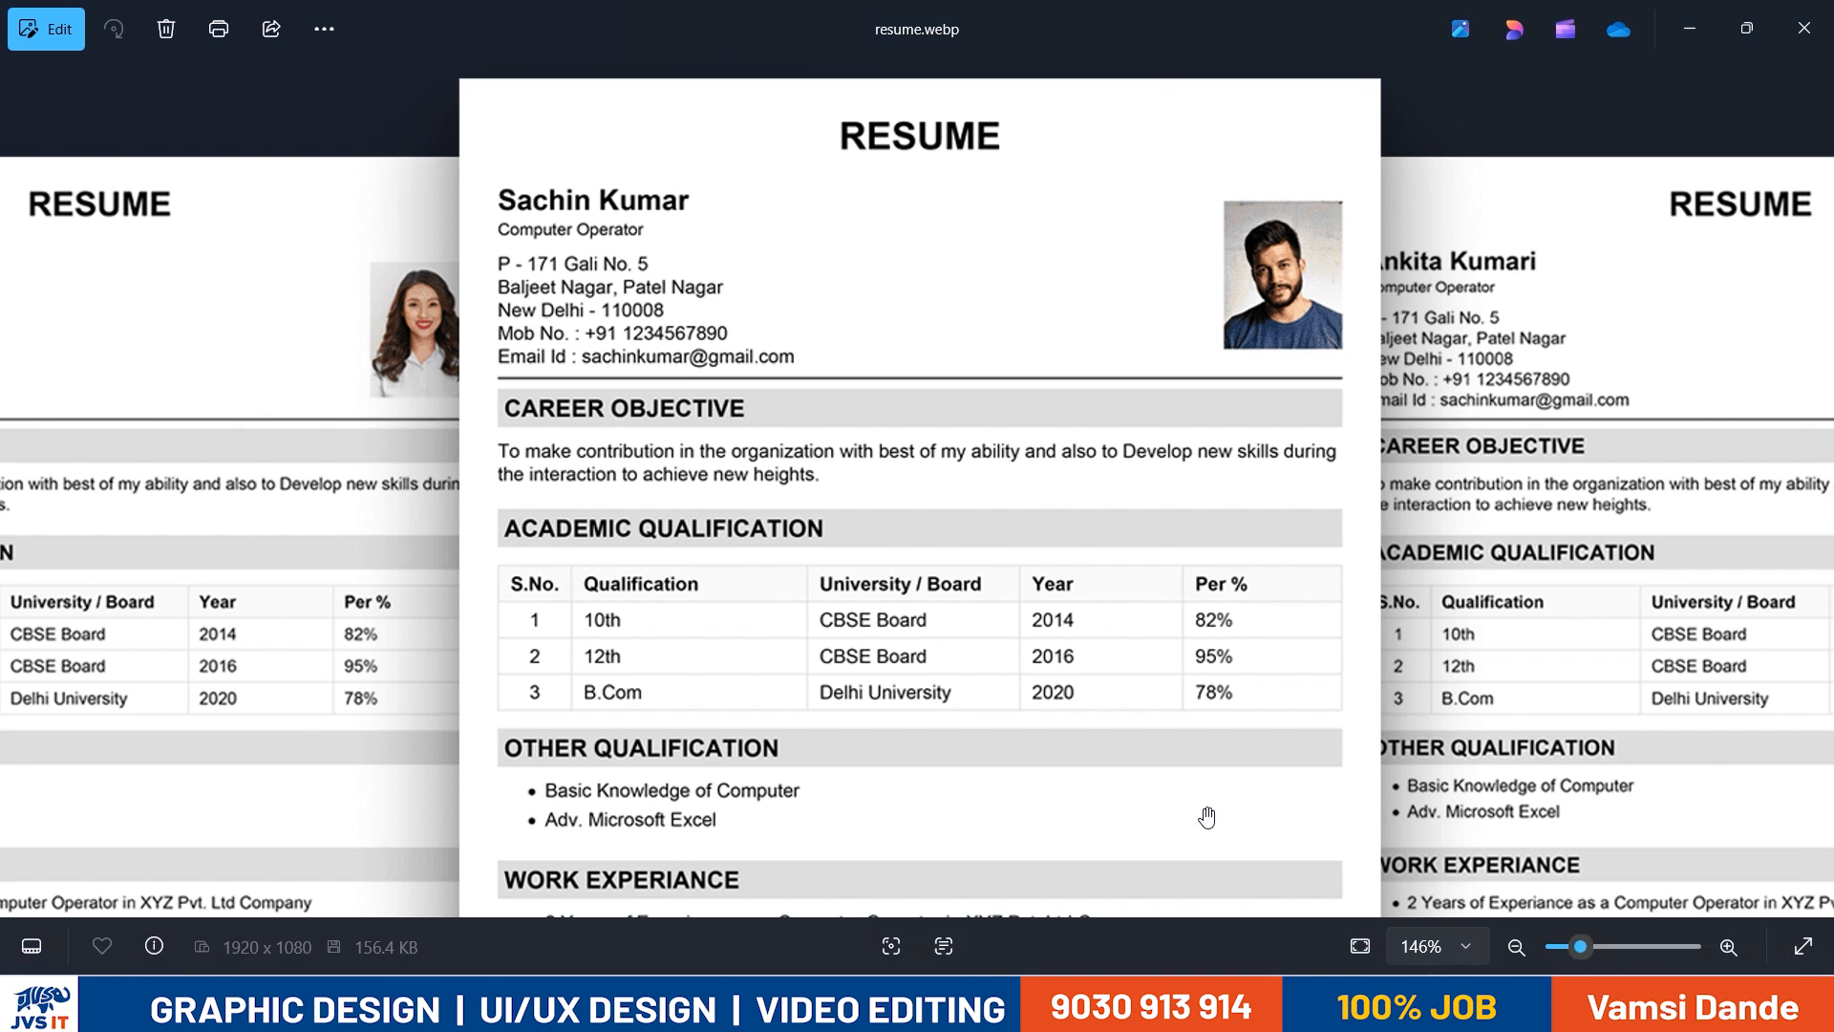
- Launch Microsoft Word with the Run command "winword" to get a blank document
key(super+r)
text(winword)
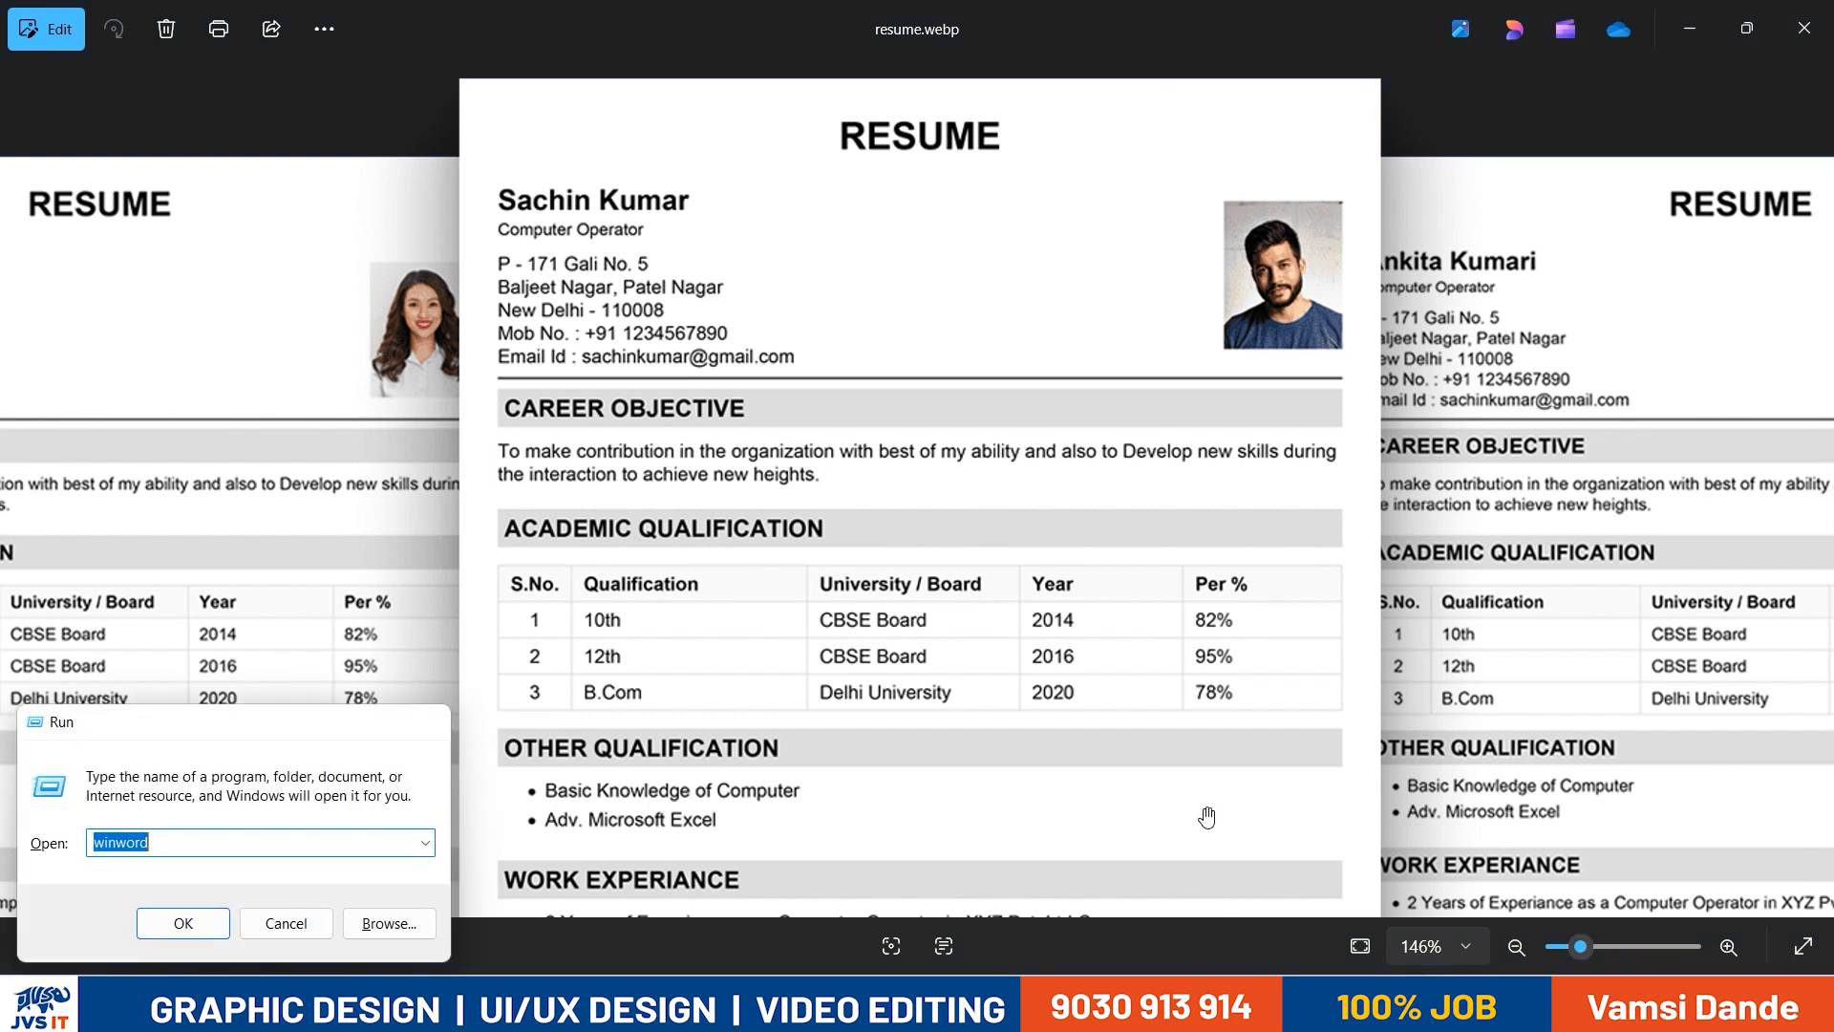
key(Return)
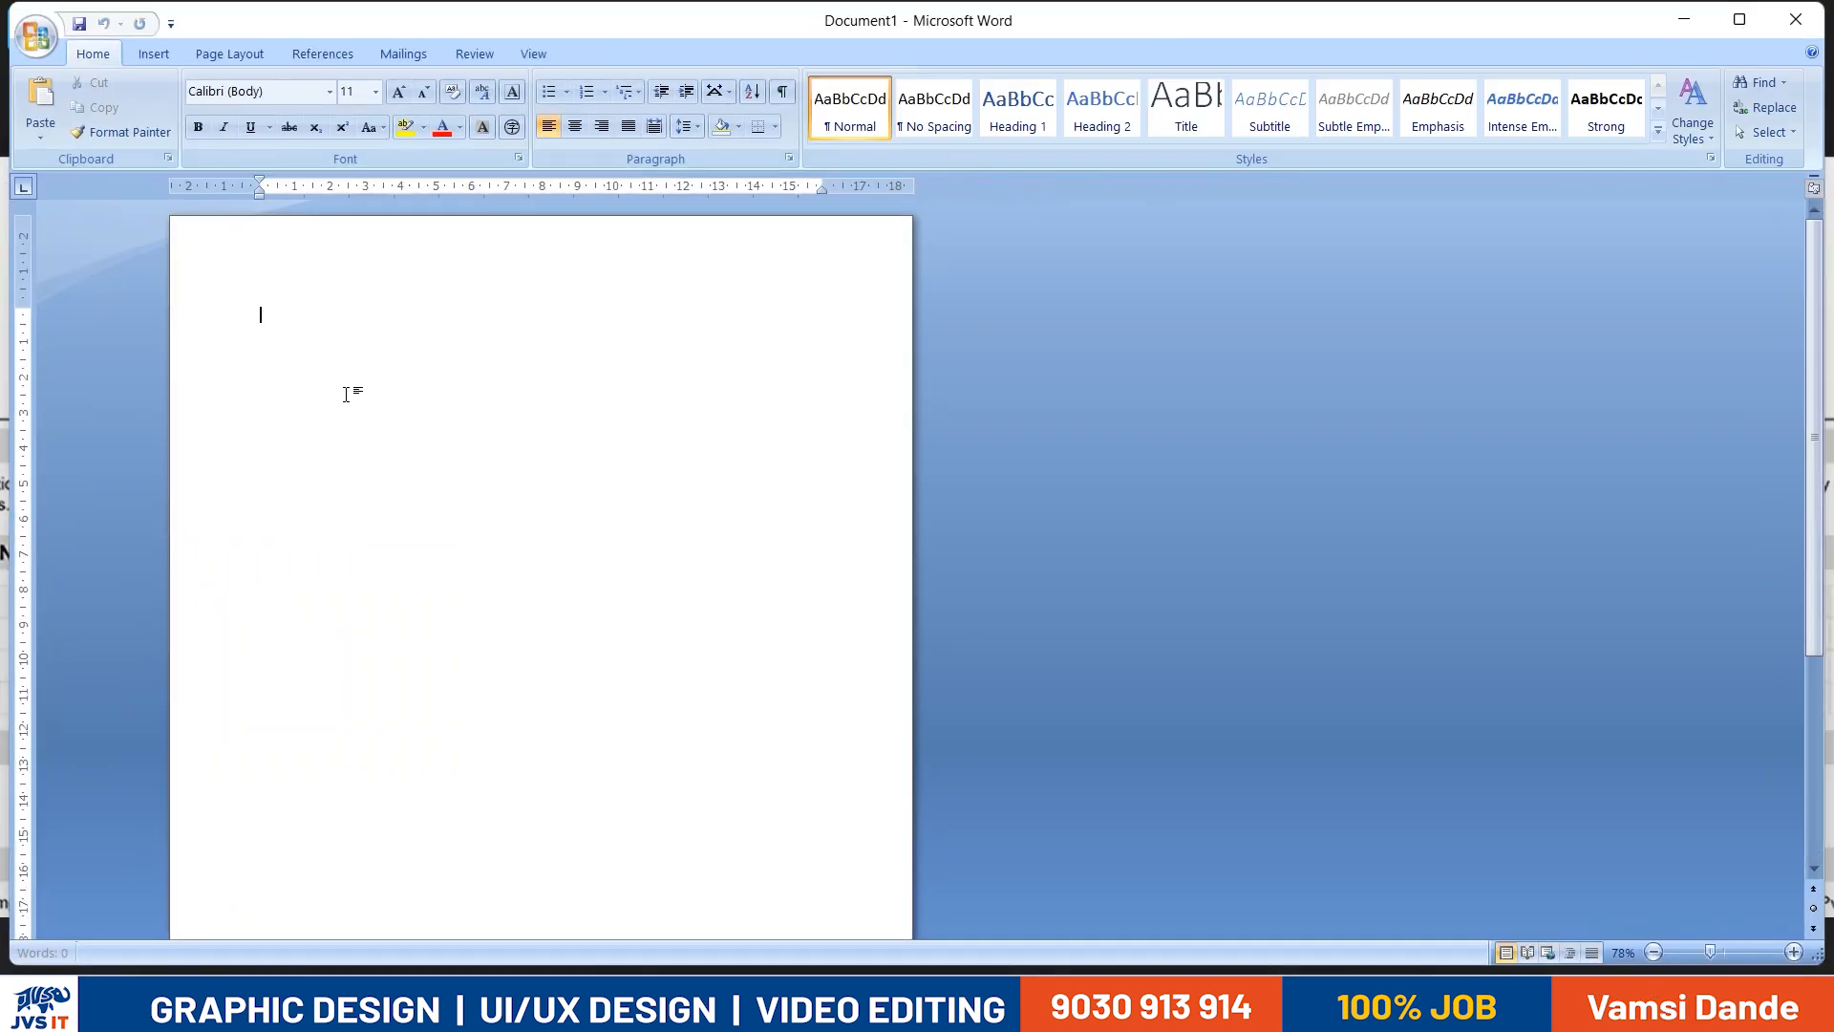
ctrl+scroll(288, 359, up, 6)
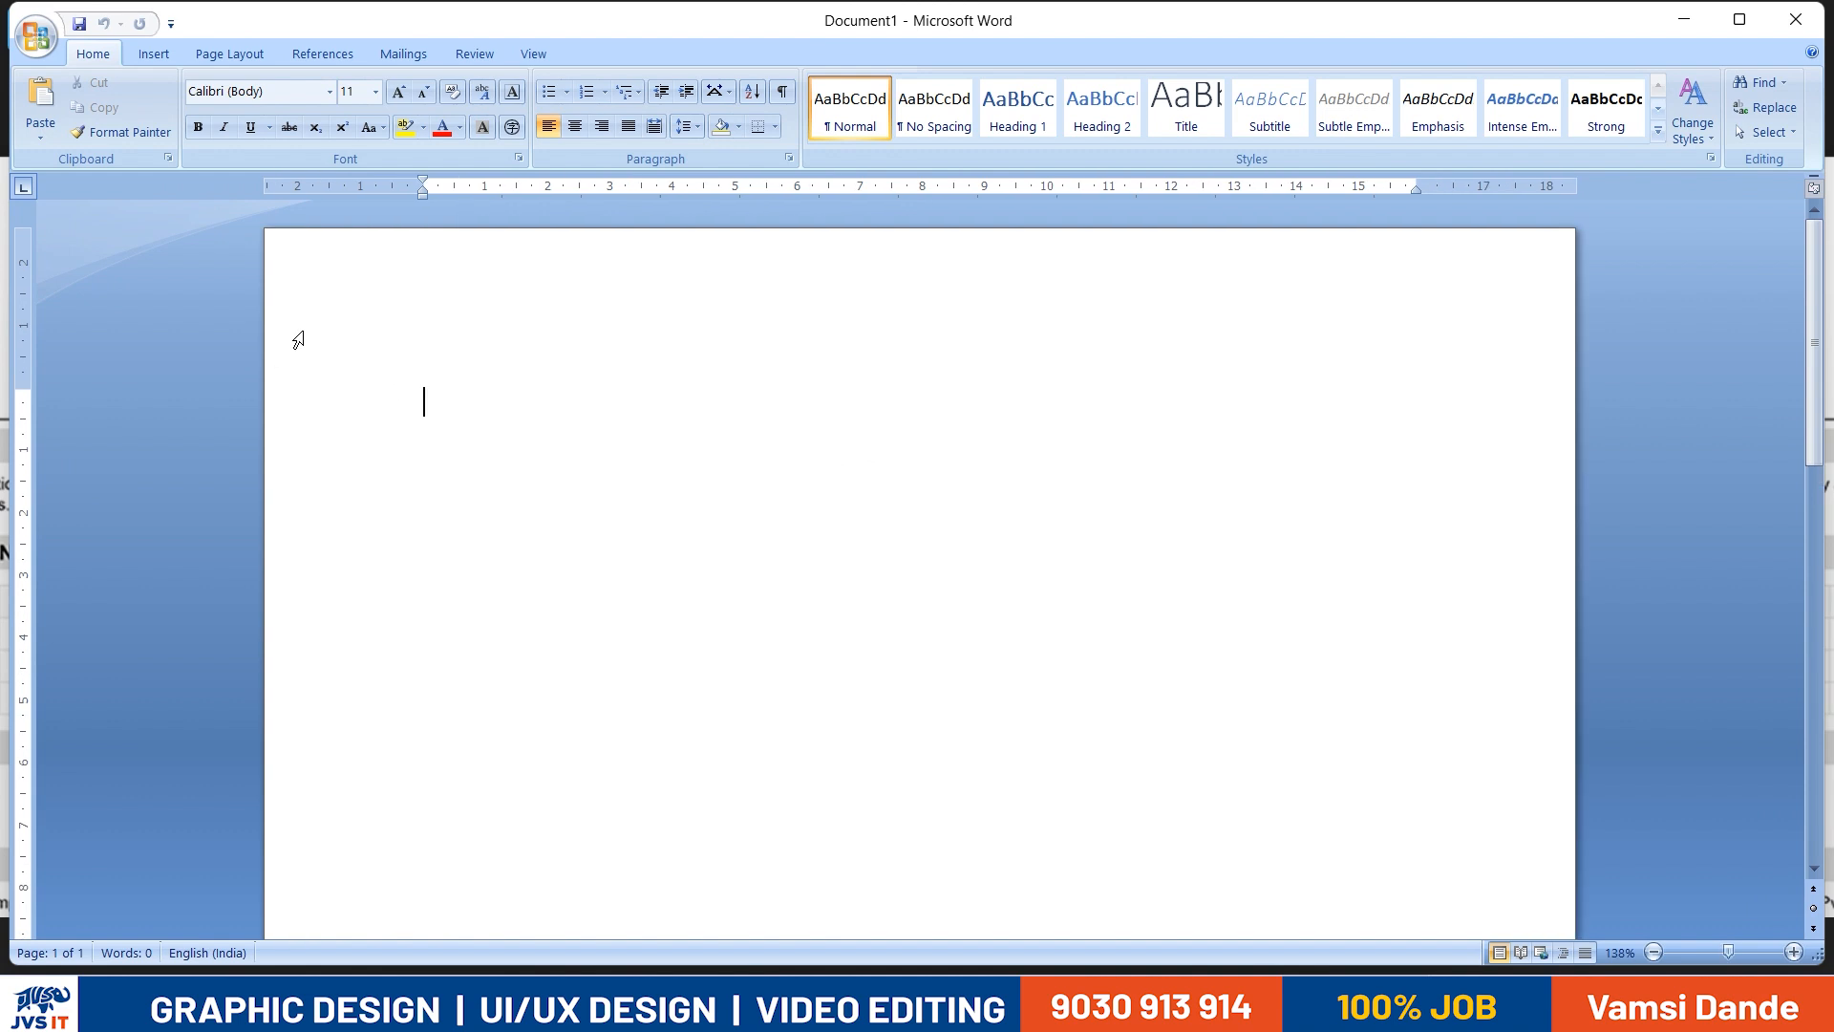
ctrl+scroll(298, 339, up, 1)
- Set the blank document's paper size to A4, 21 cm x 29.7 cm
key(alt+Tab)
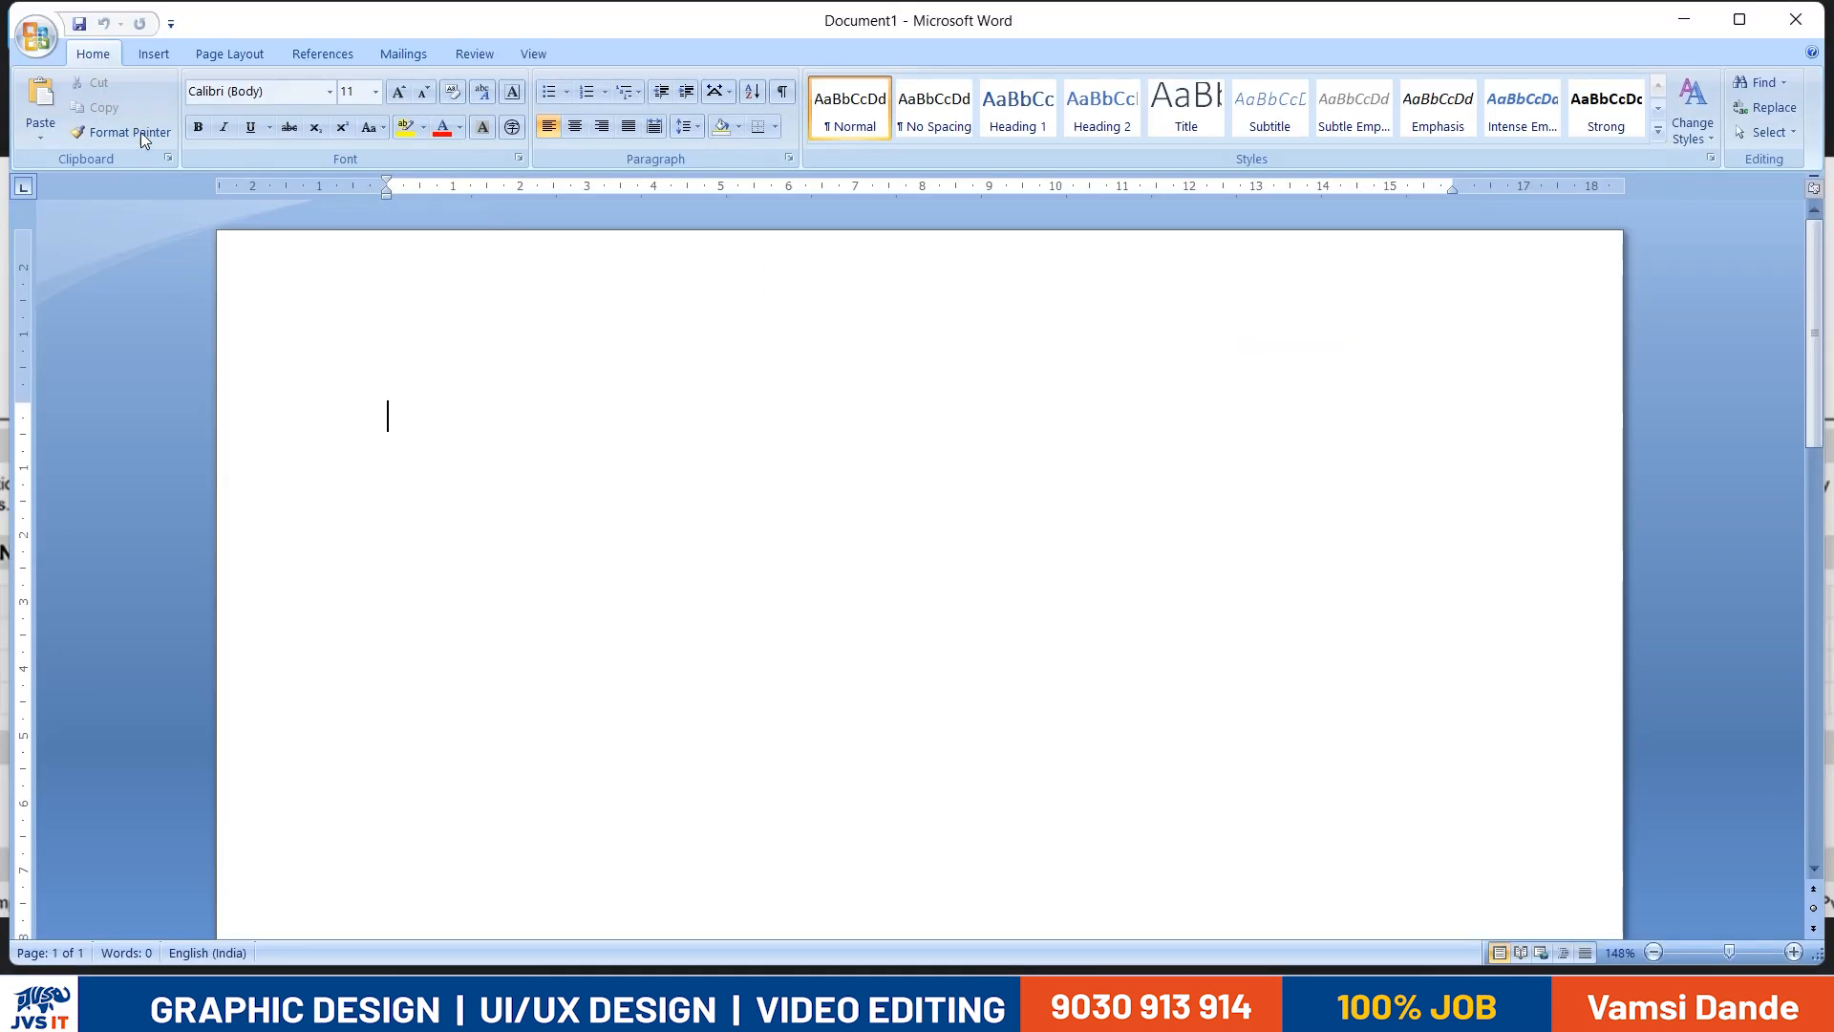
key(alt+Tab)
click(221, 54)
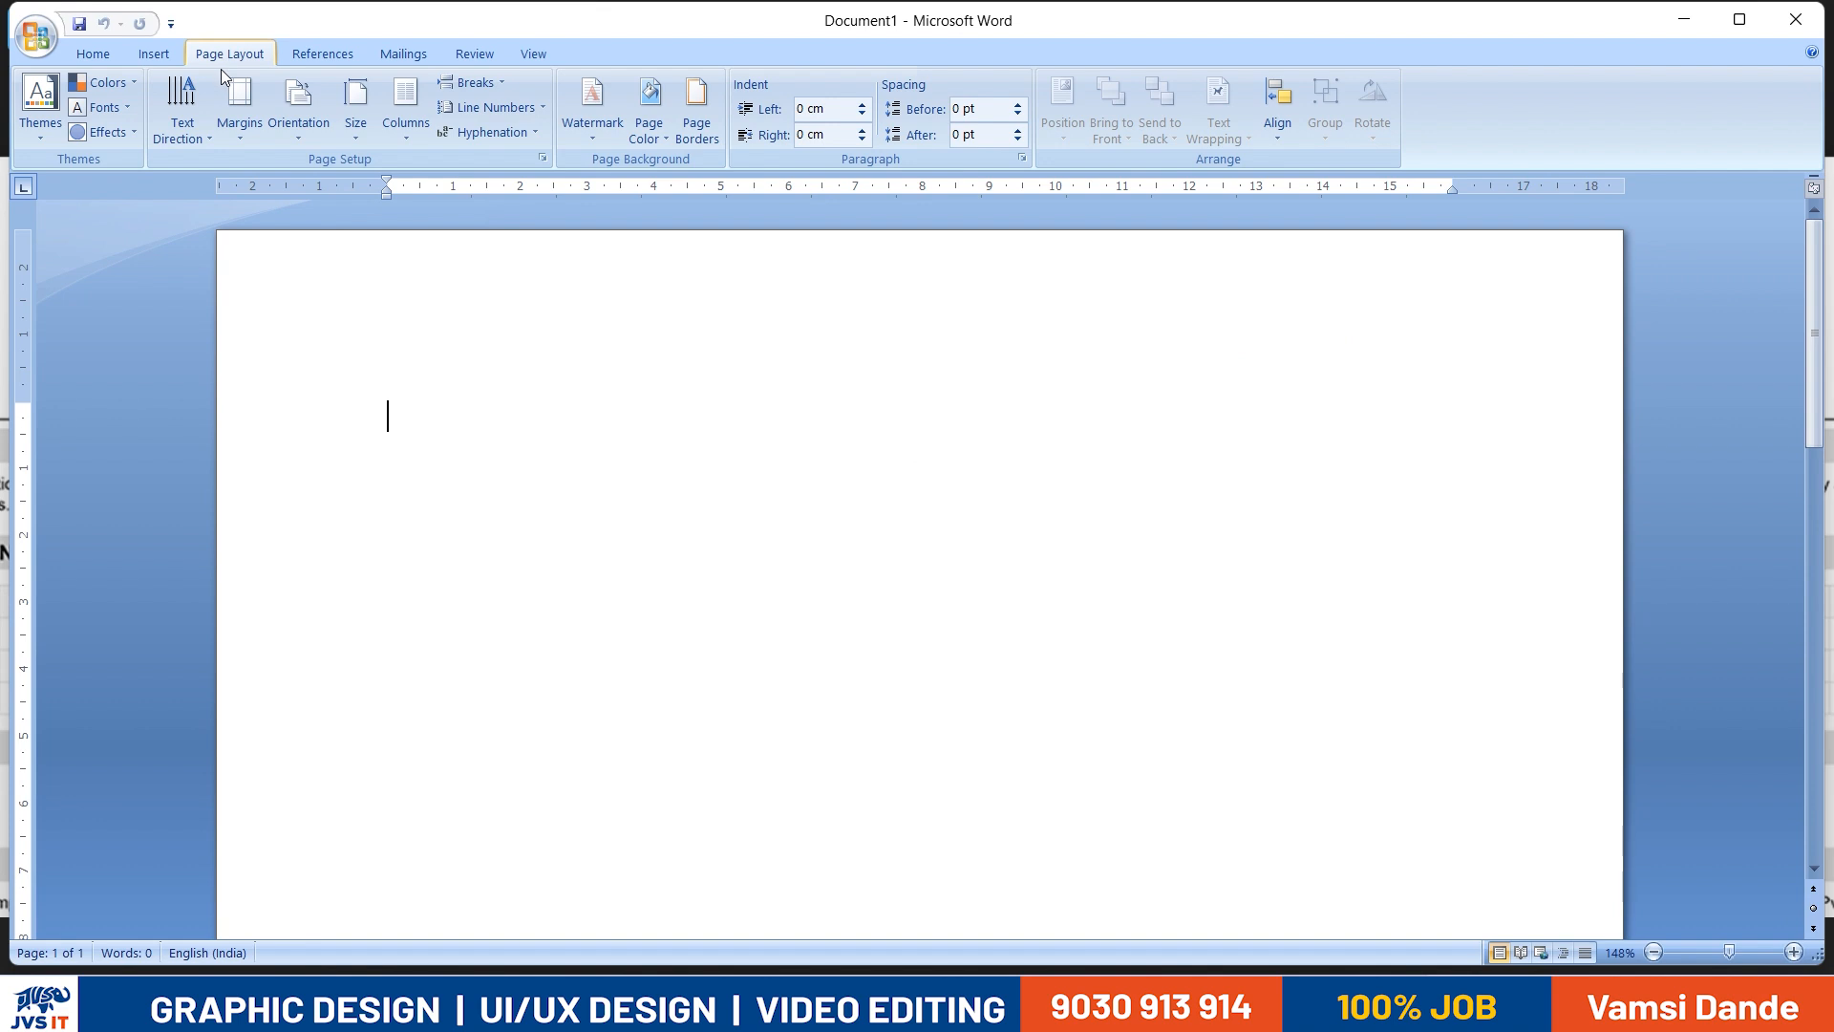
click(355, 113)
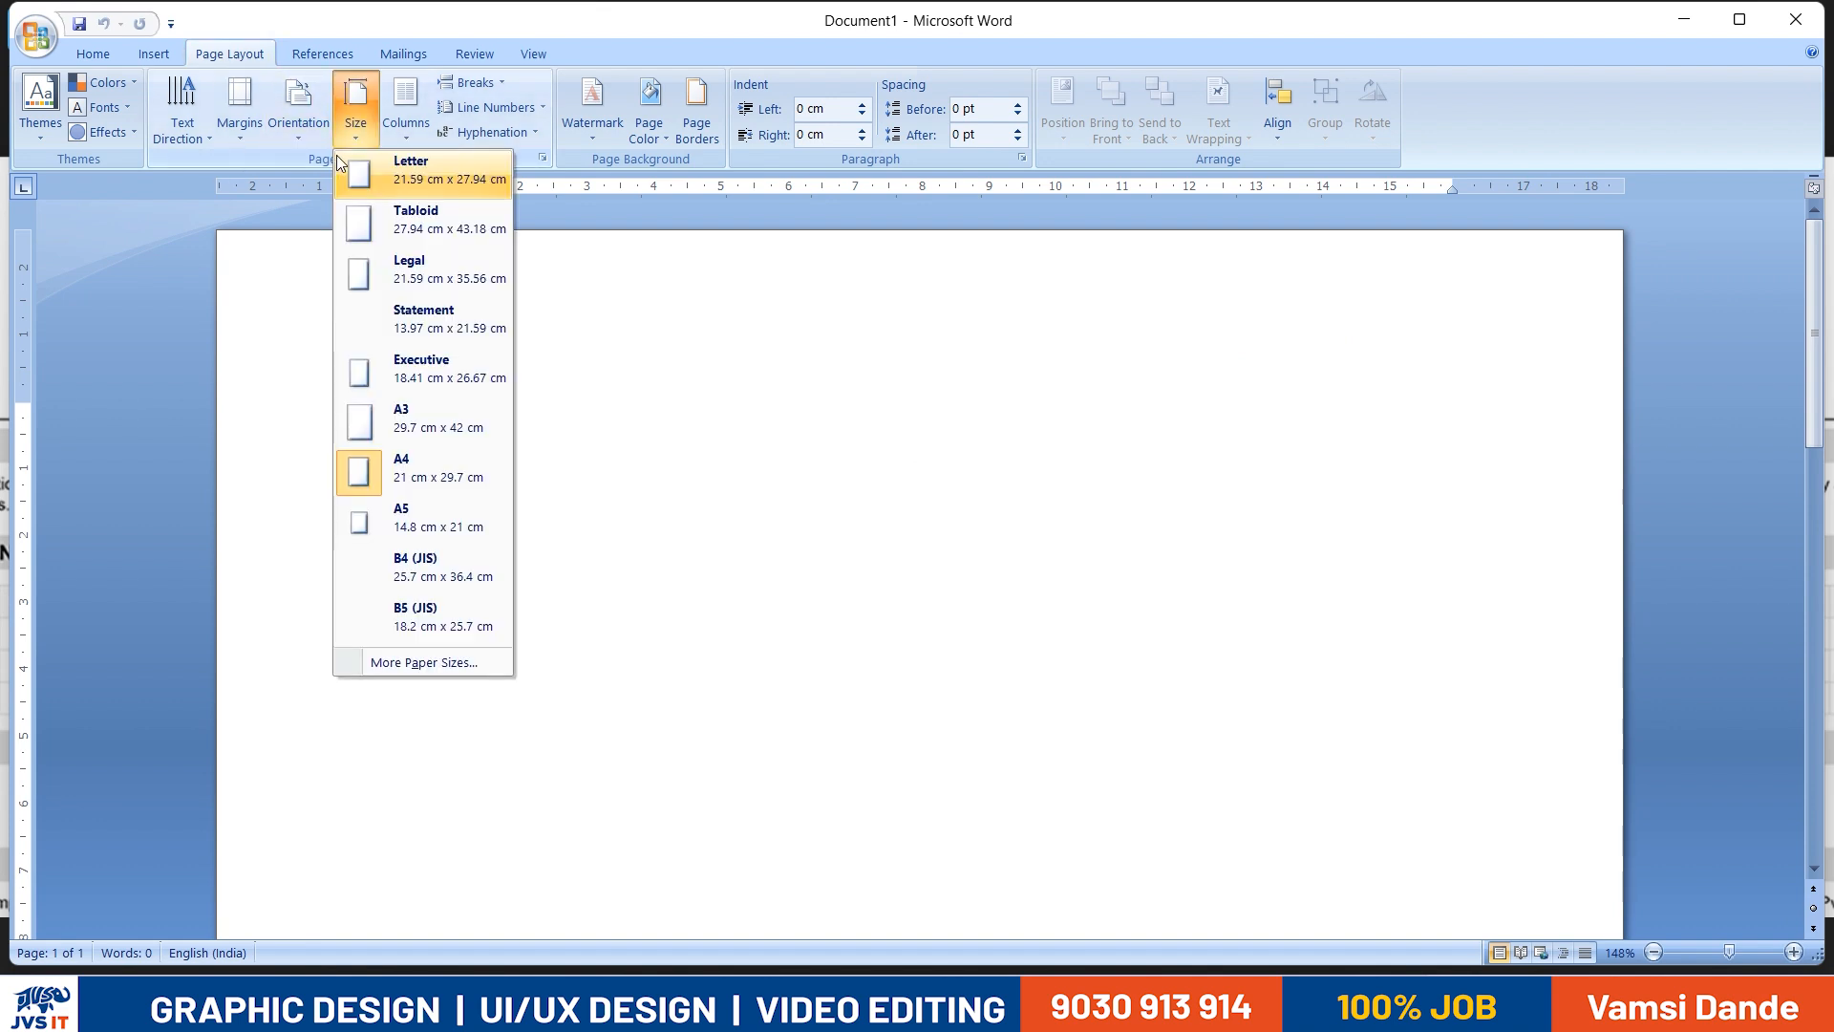
click(417, 478)
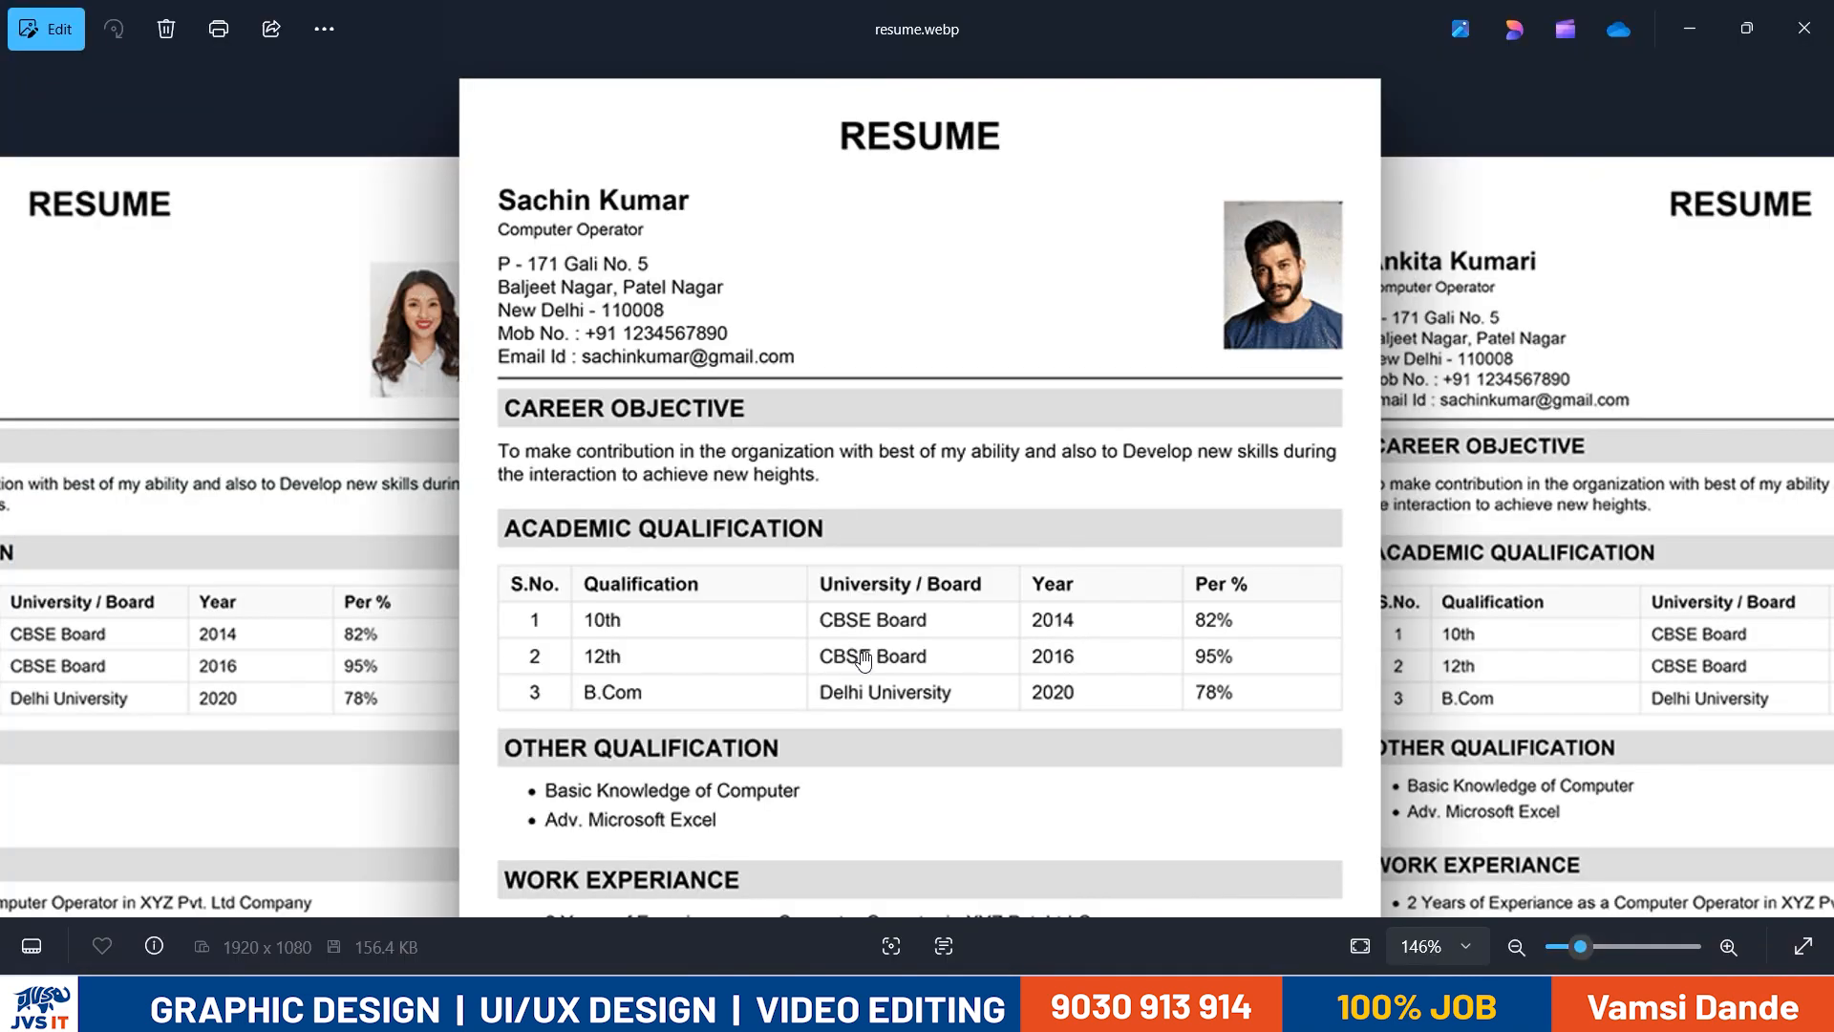
drag(863, 660, 869, 165)
drag(904, 479, 865, 754)
drag(847, 144, 809, 401)
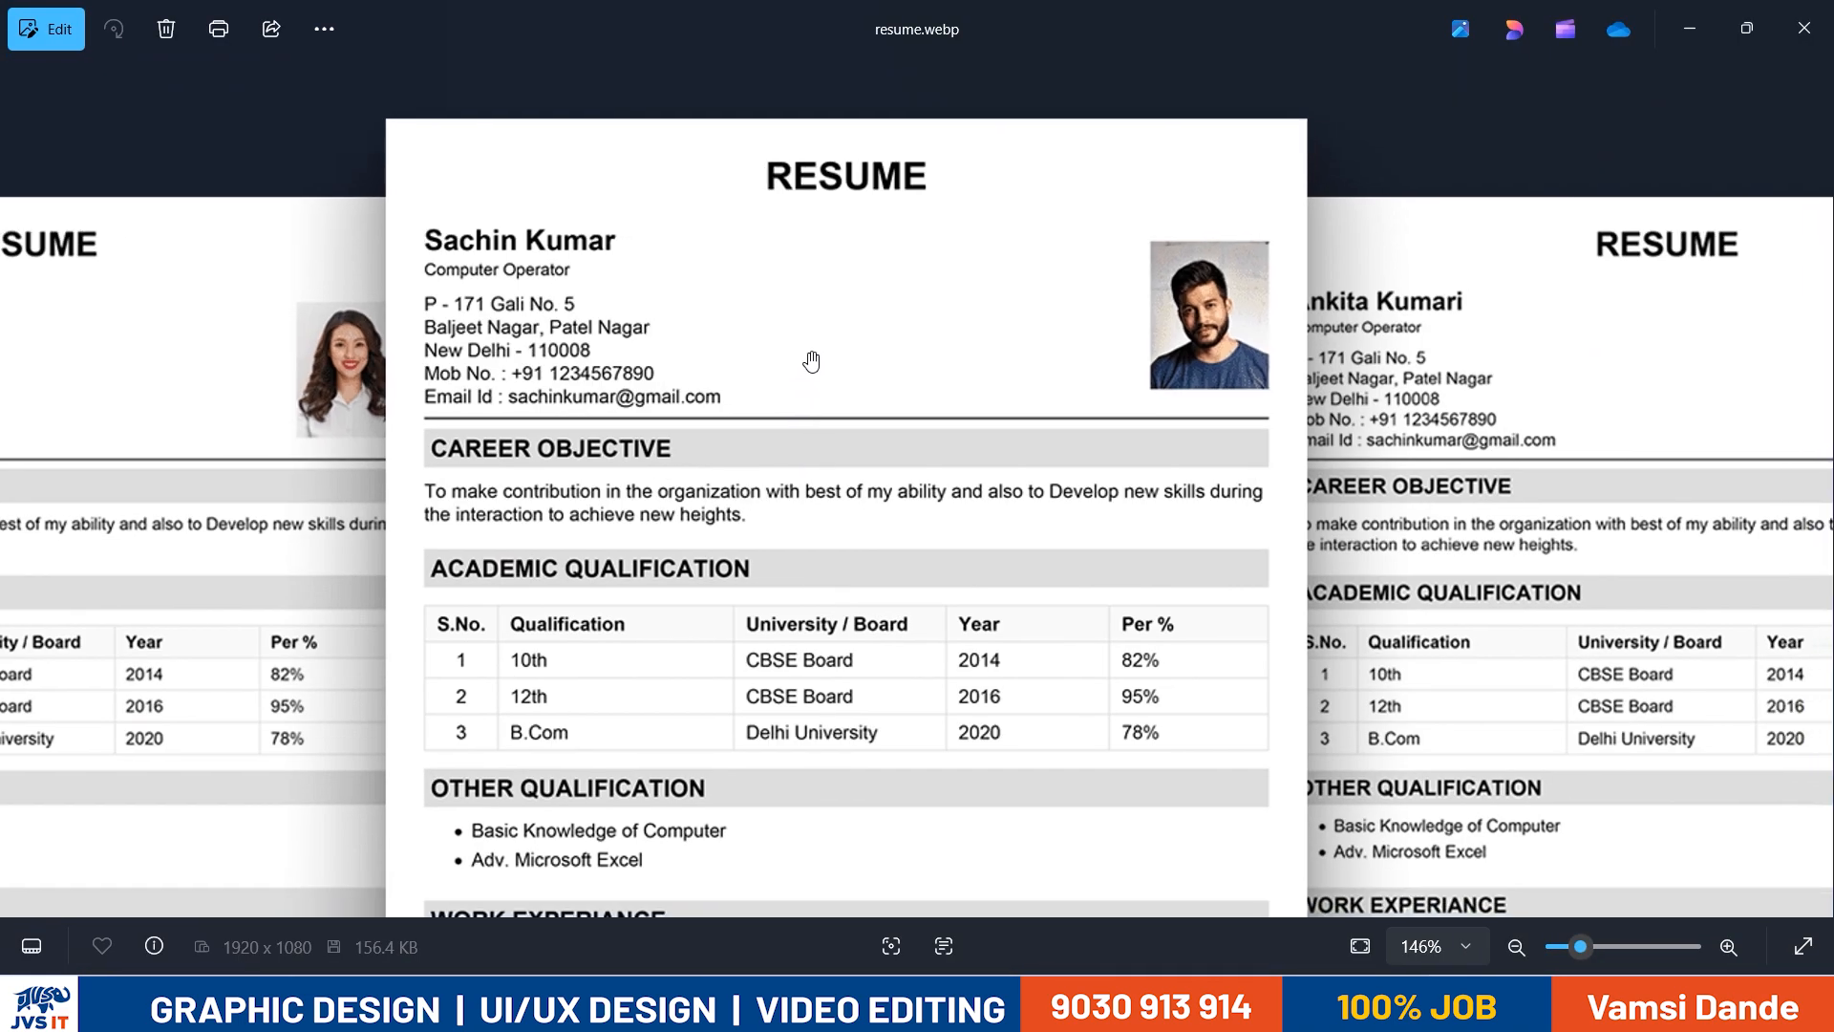
key(alt+Tab)
text(CV)
key(BackSpace)
key(BackSpace)
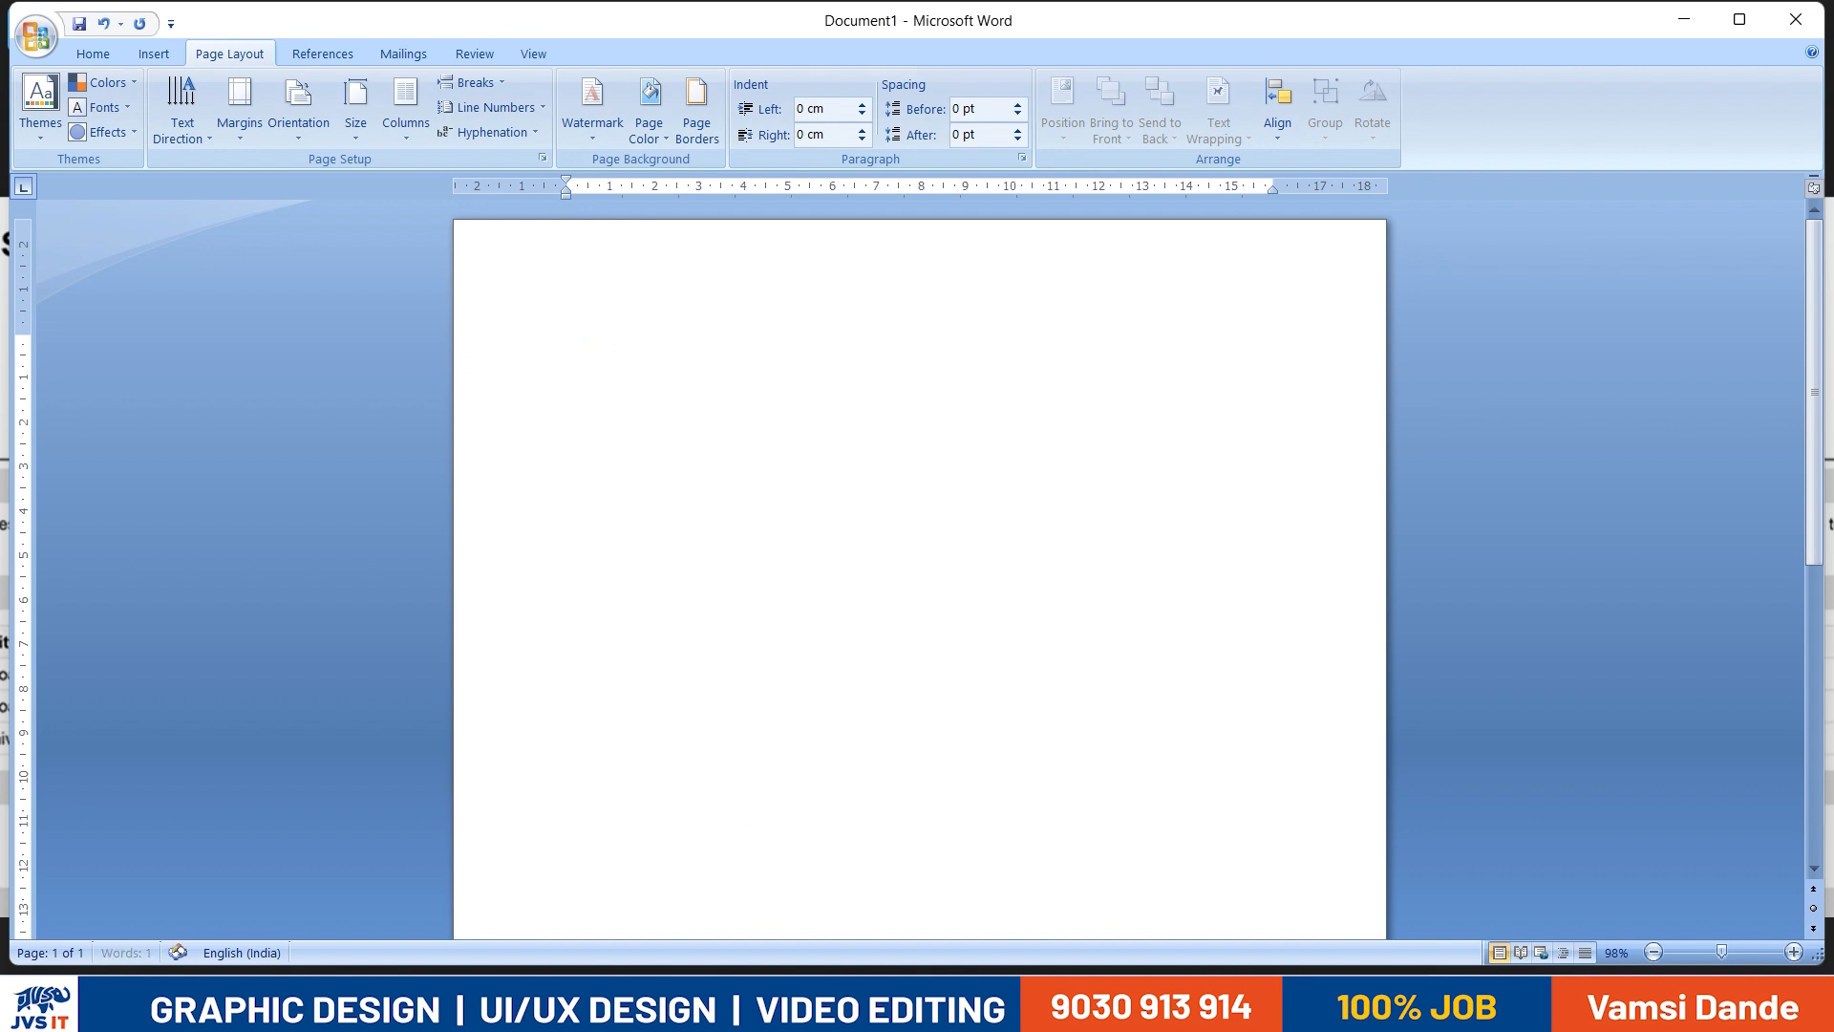
text(Resume)
- Enlarge the "Resume" title and make it bold, underlined and centred, using the sample resume as reference
key(ctrl+a)
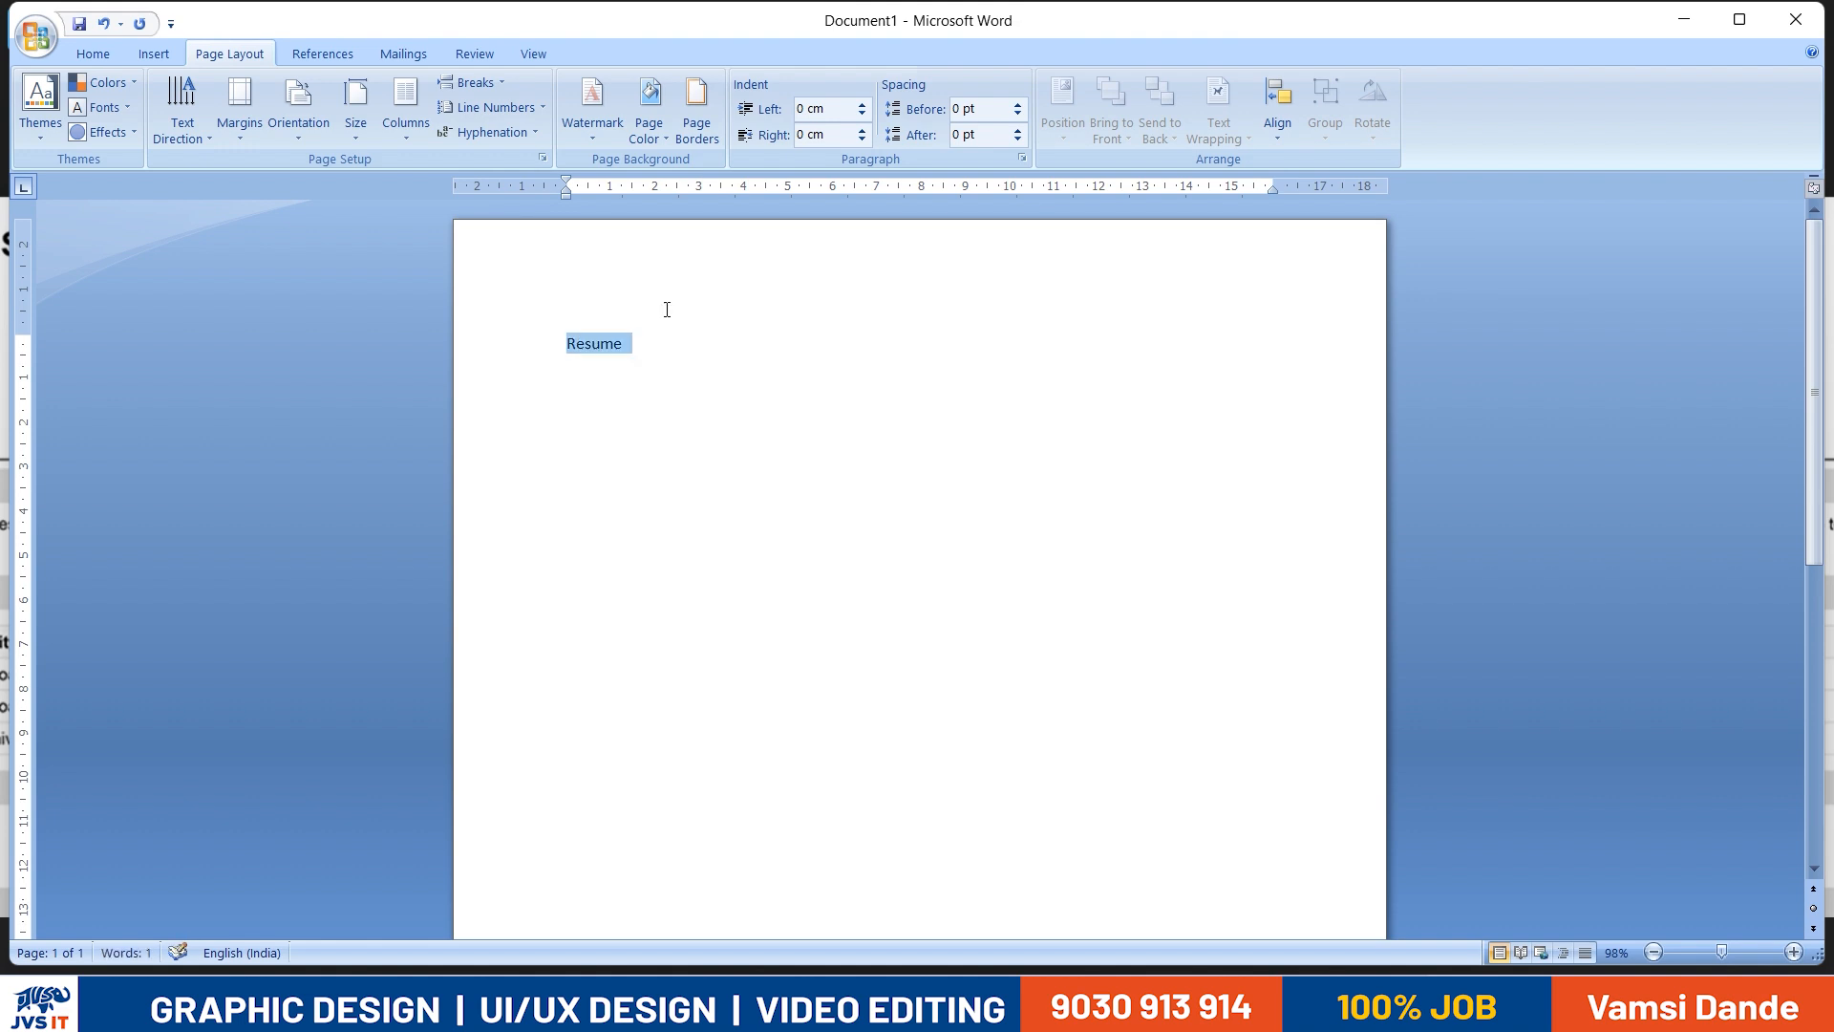
key(ctrl+shift+period)
key(ctrl+shift+period)
key(ctrl+shift+period)
key(ctrl+shift+period)
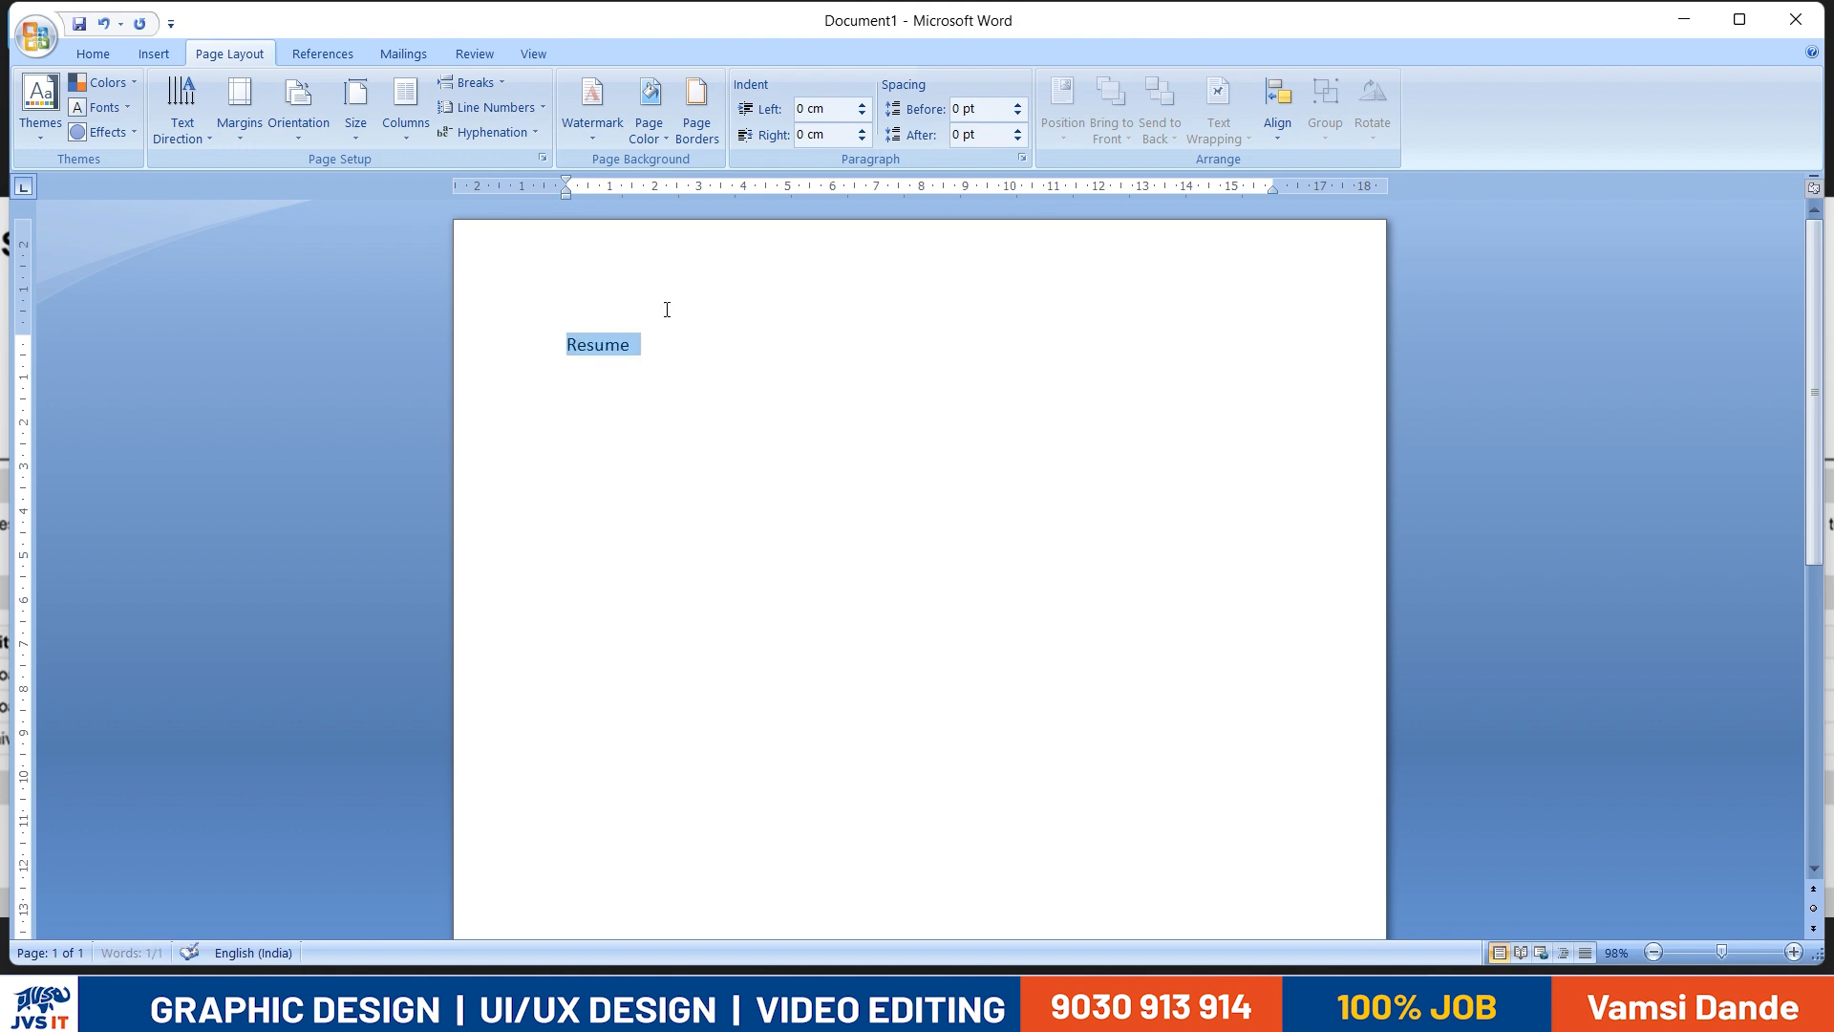
key(ctrl+shift+period)
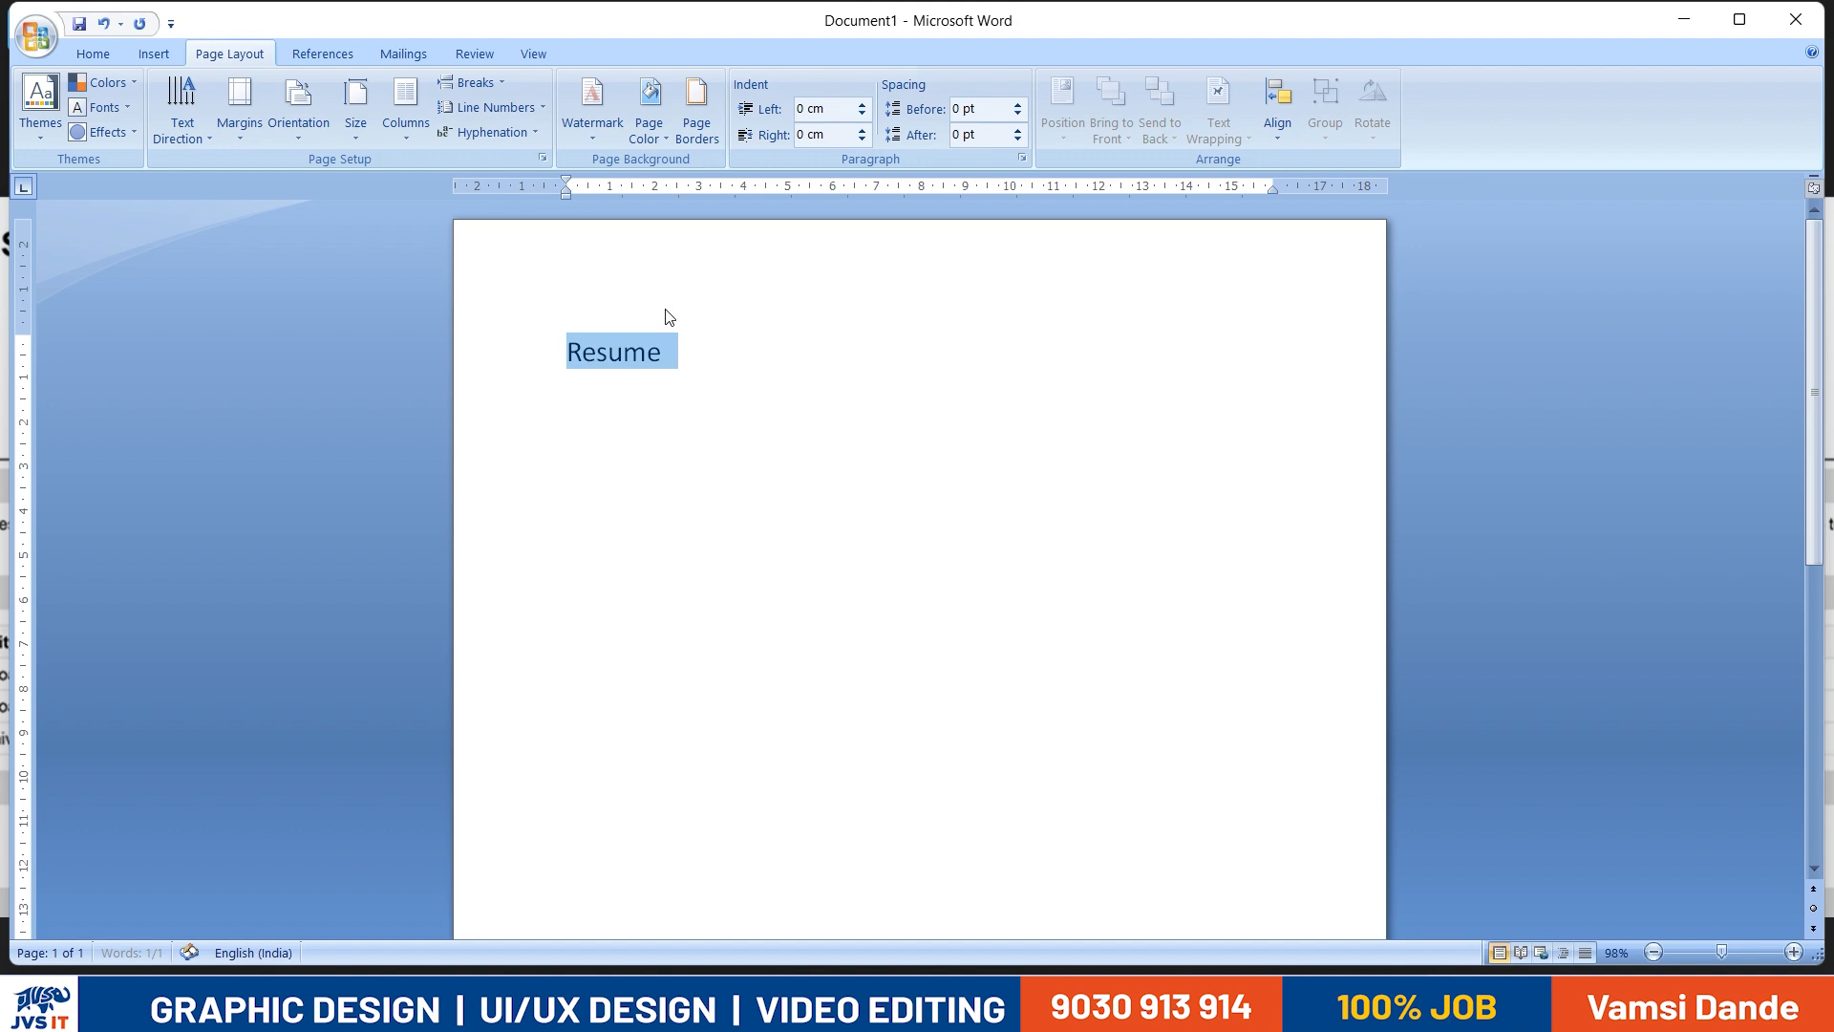
key(ctrl+b)
key(ctrl+e)
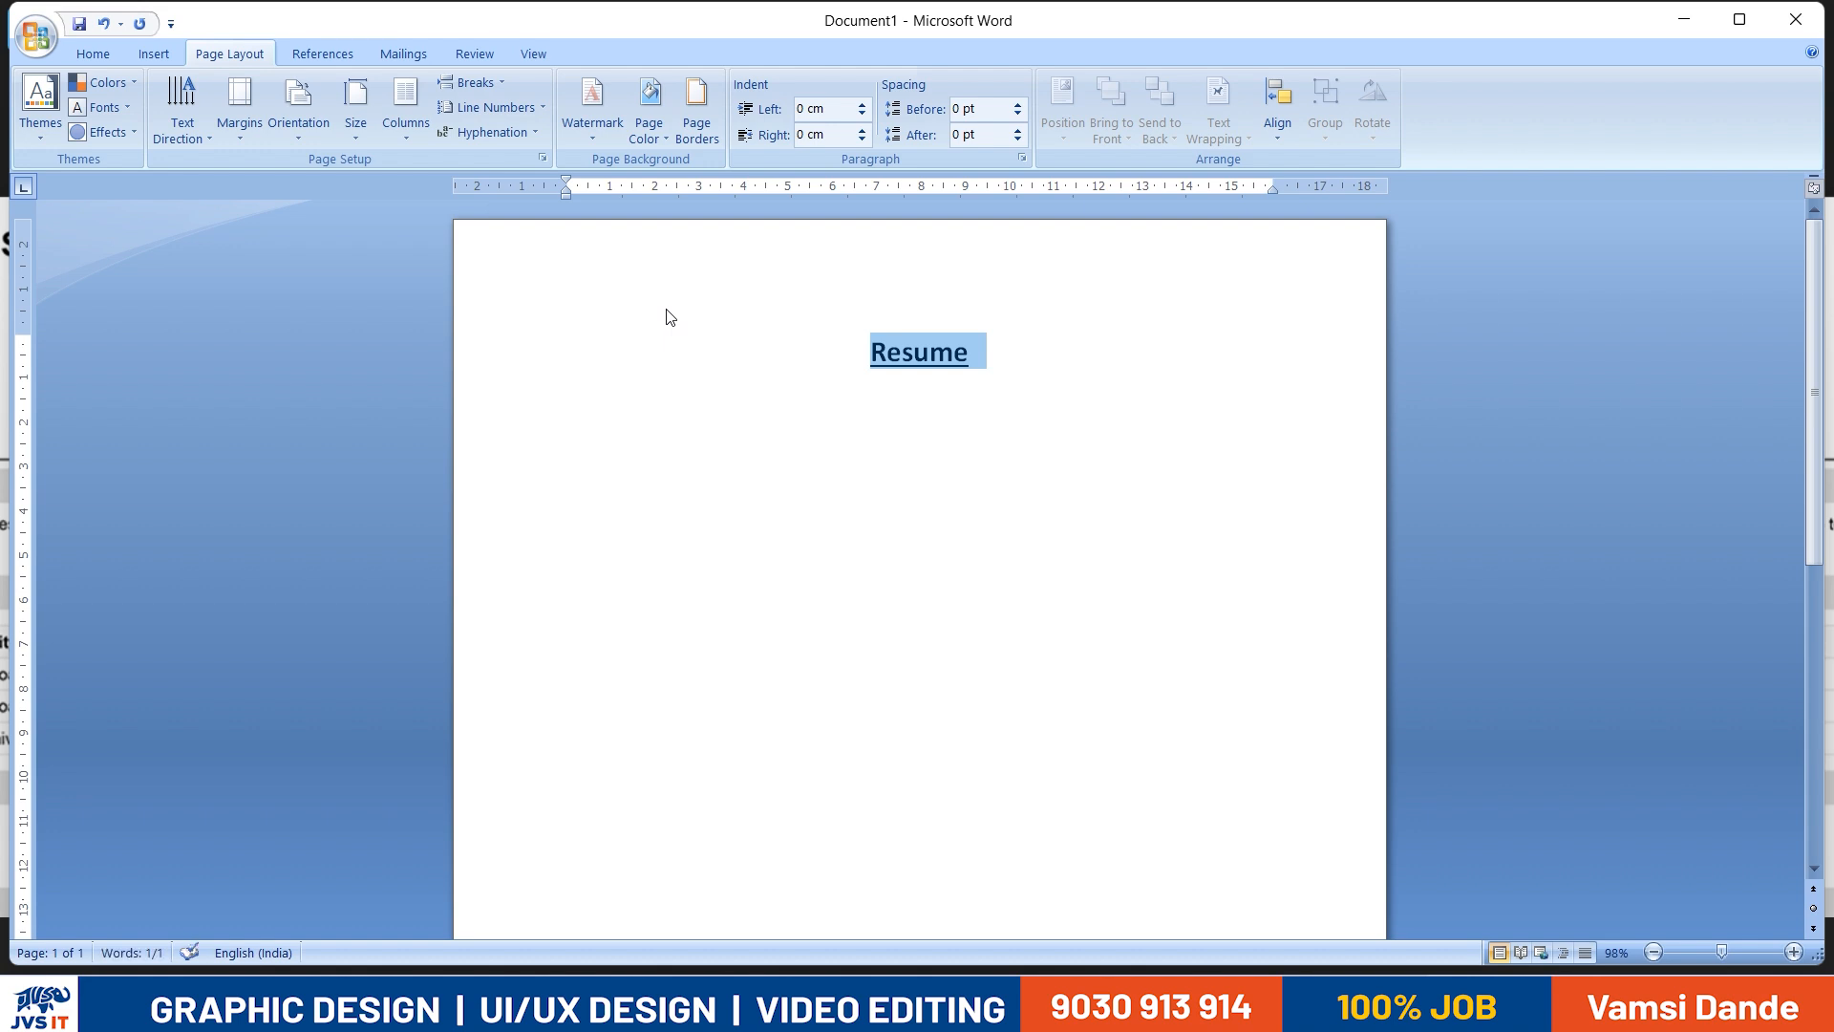
key(alt+Tab)
key(alt+Tab)
key(ctrl+bracketright)
key(ctrl+bracketright)
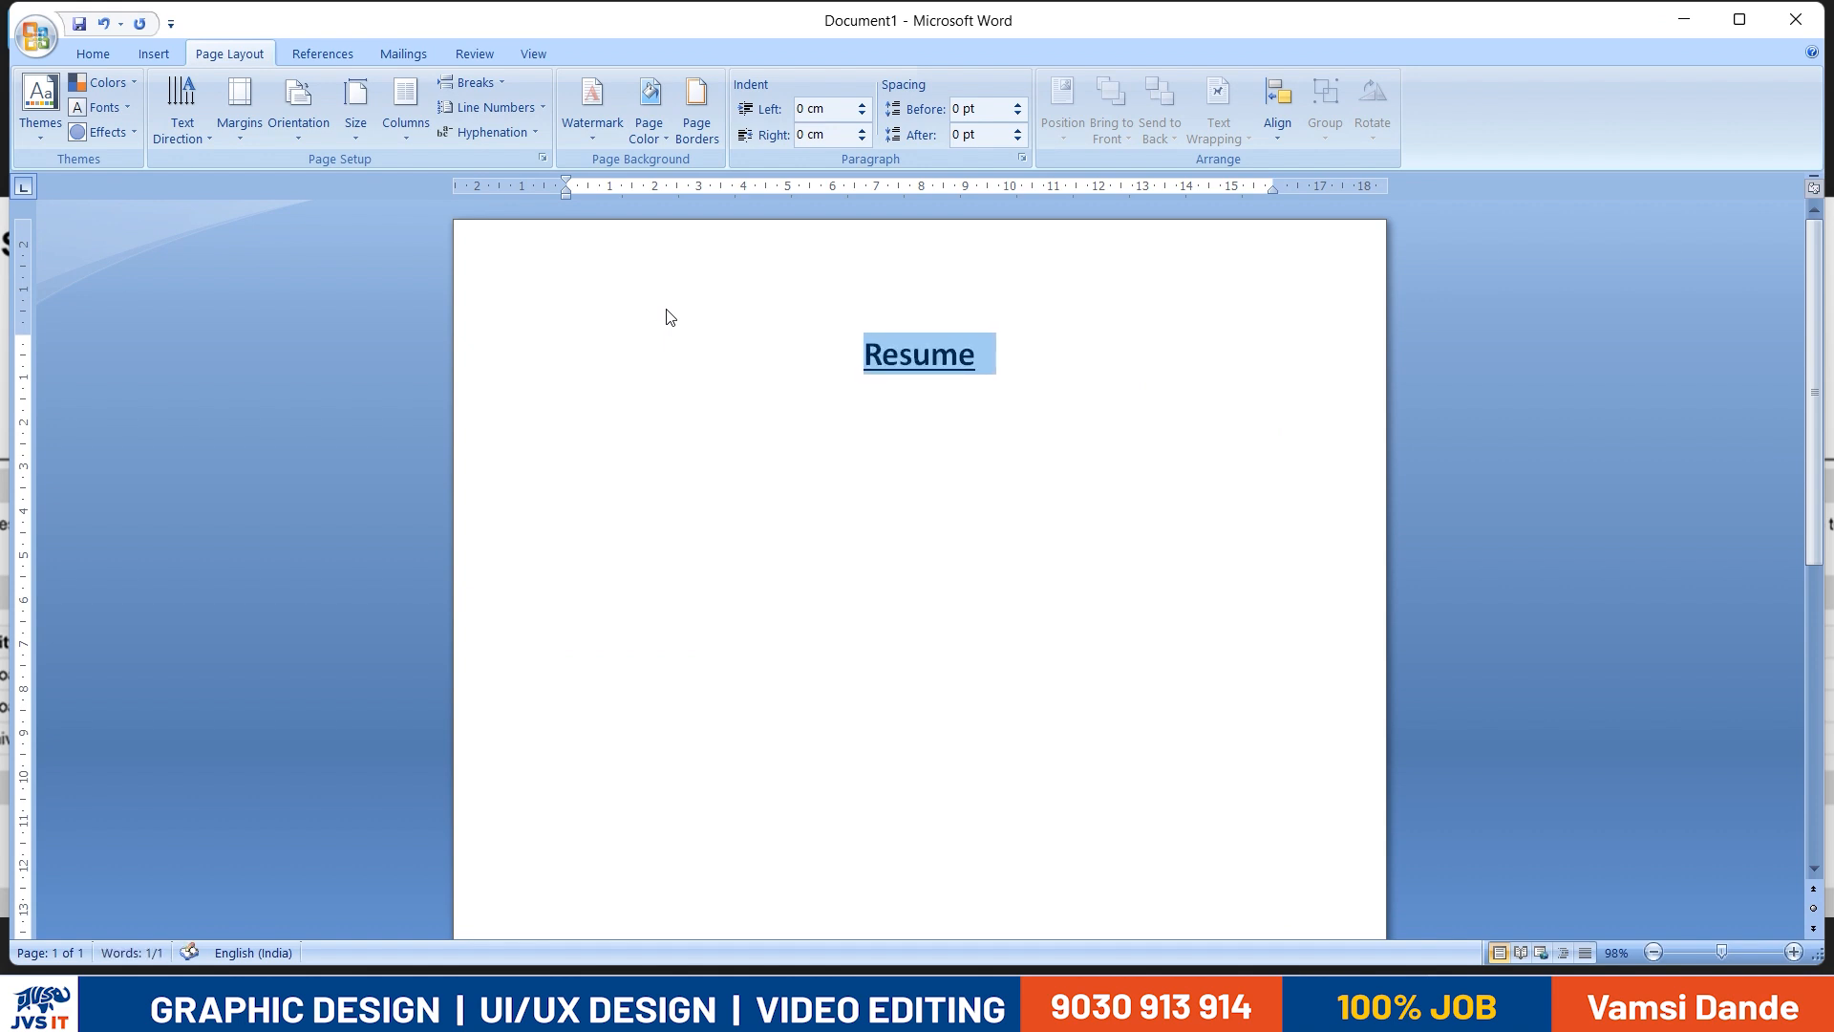
- Try left and right alignment on the "Resume" title and return it to centred
key(ctrl+l)
key(ctrl+r)
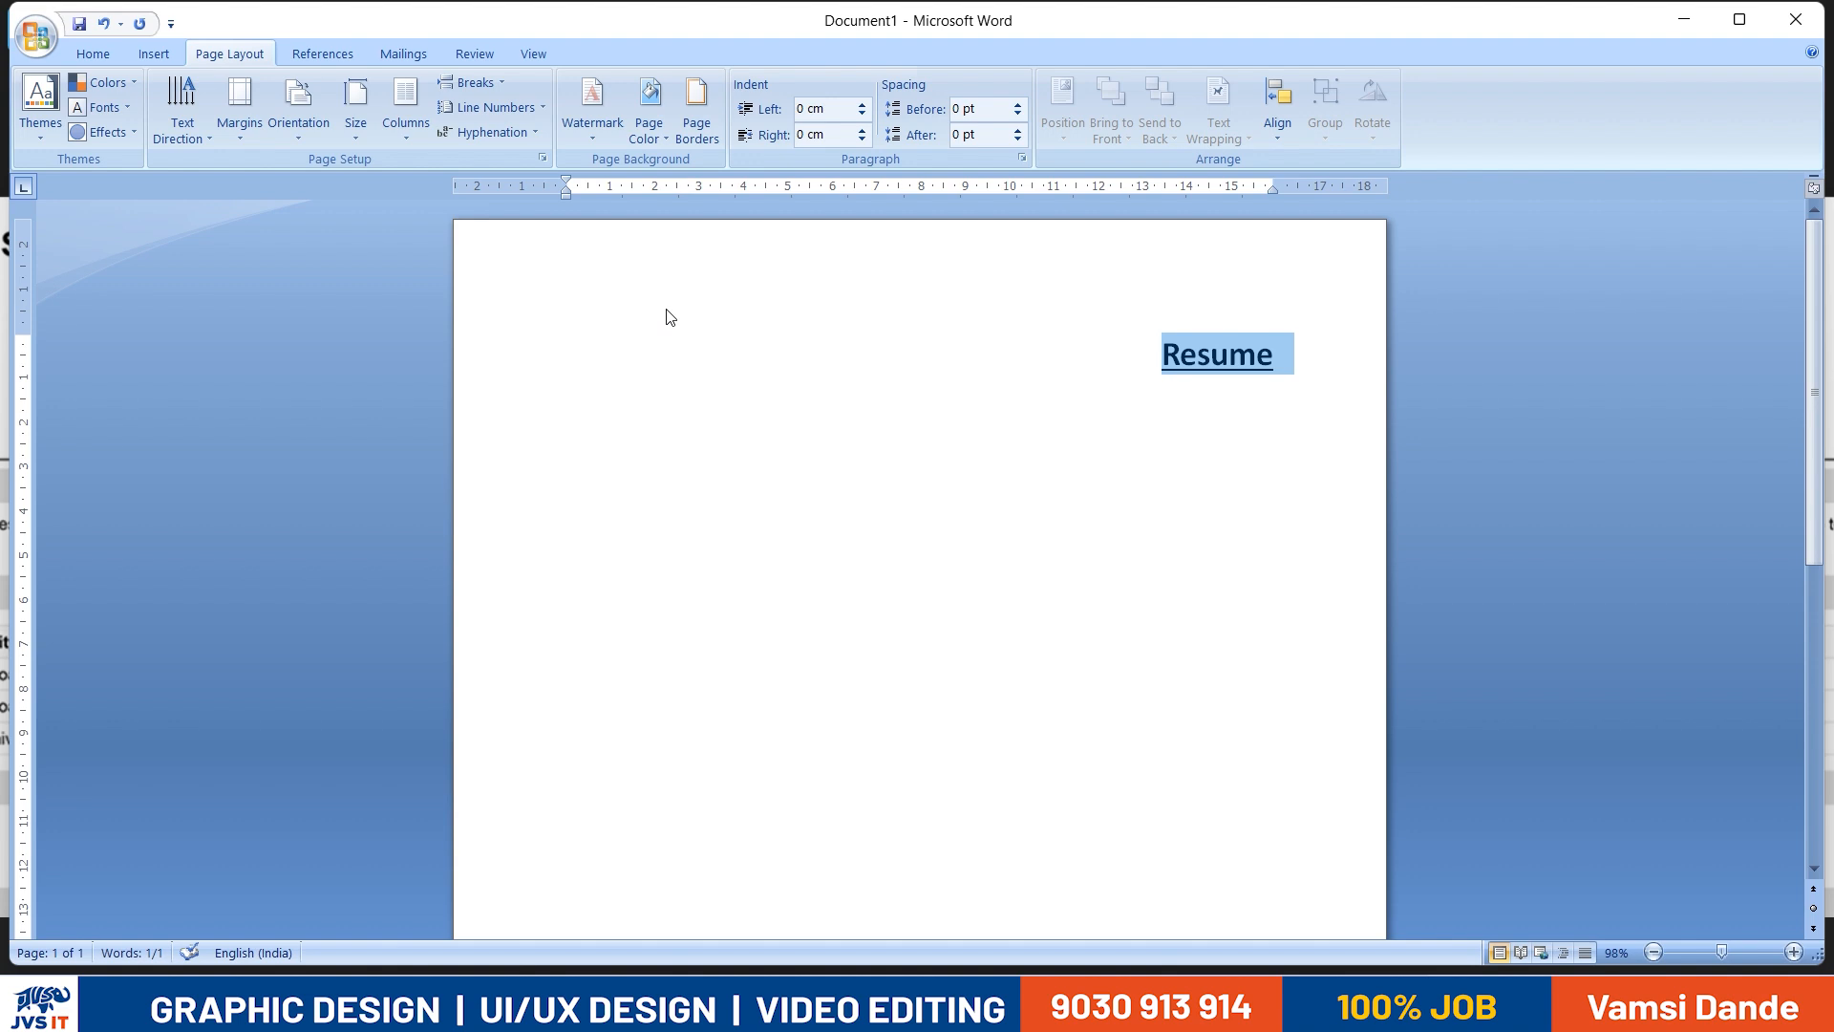
key(ctrl+e)
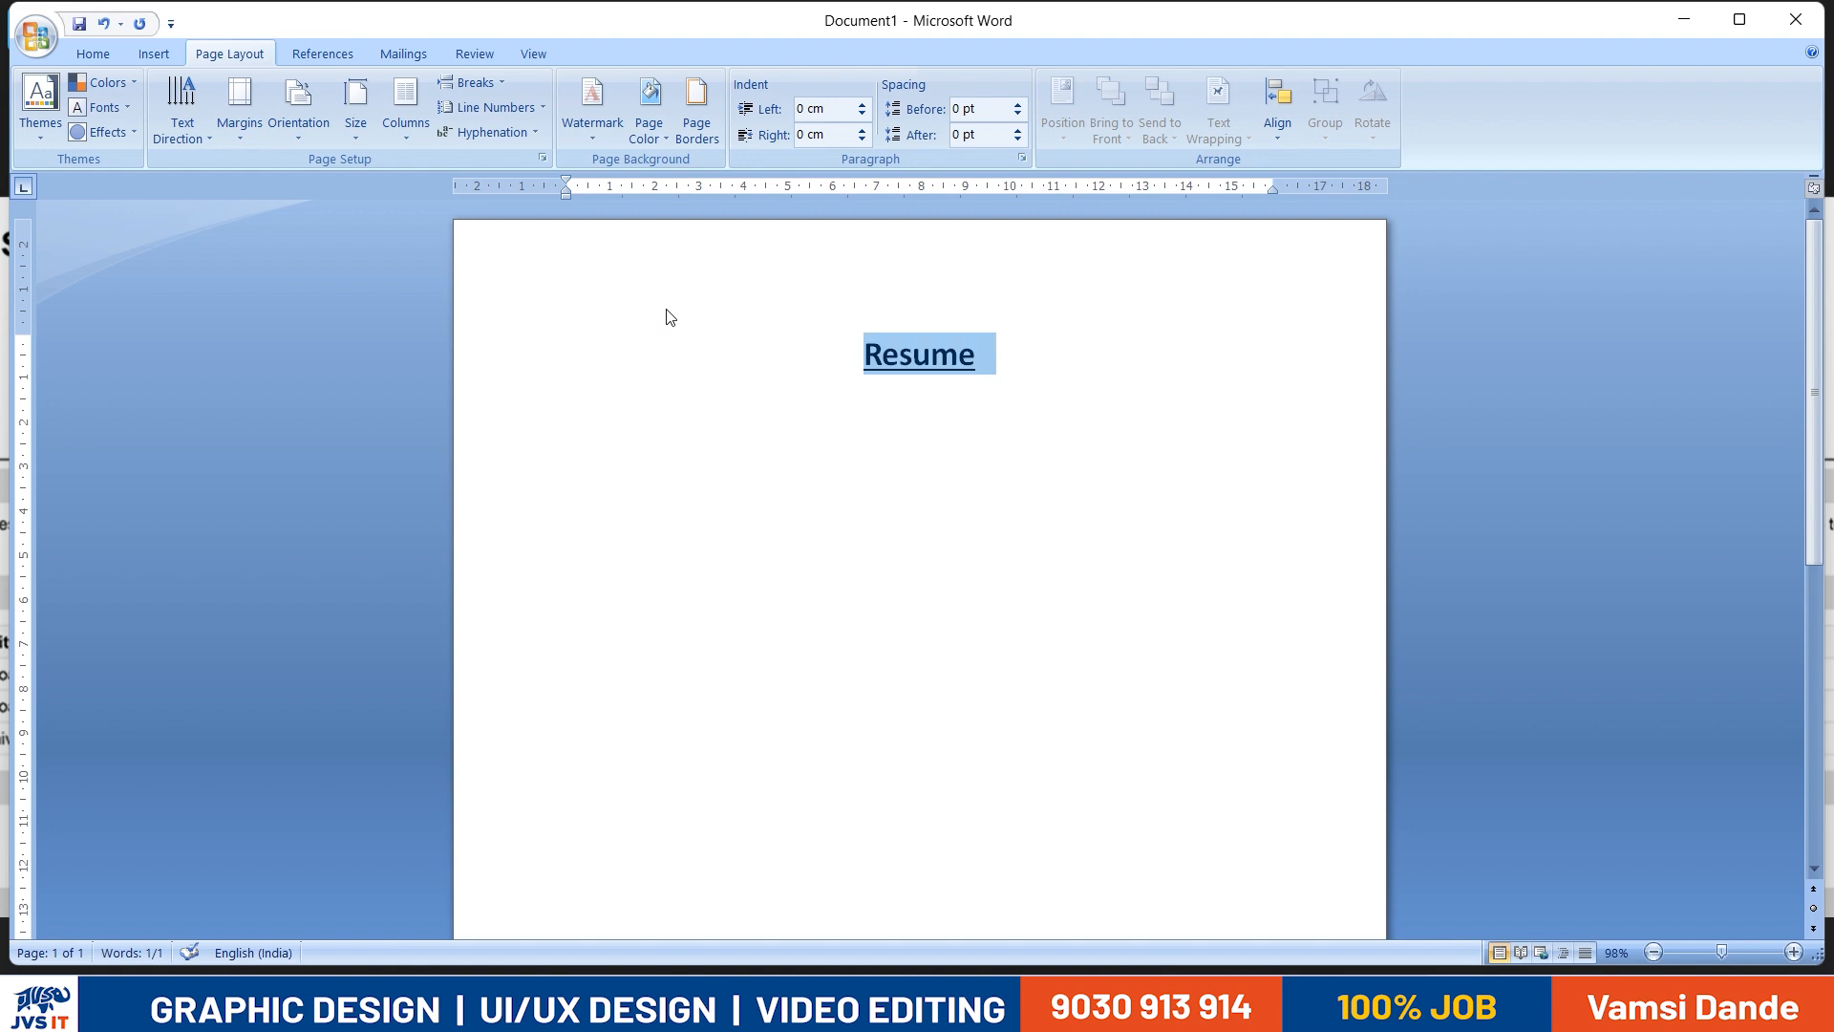
- Add a left-aligned line below the title with the applicant's full name from the sample resume
key(End)
key(Return)
key(alt+Tab)
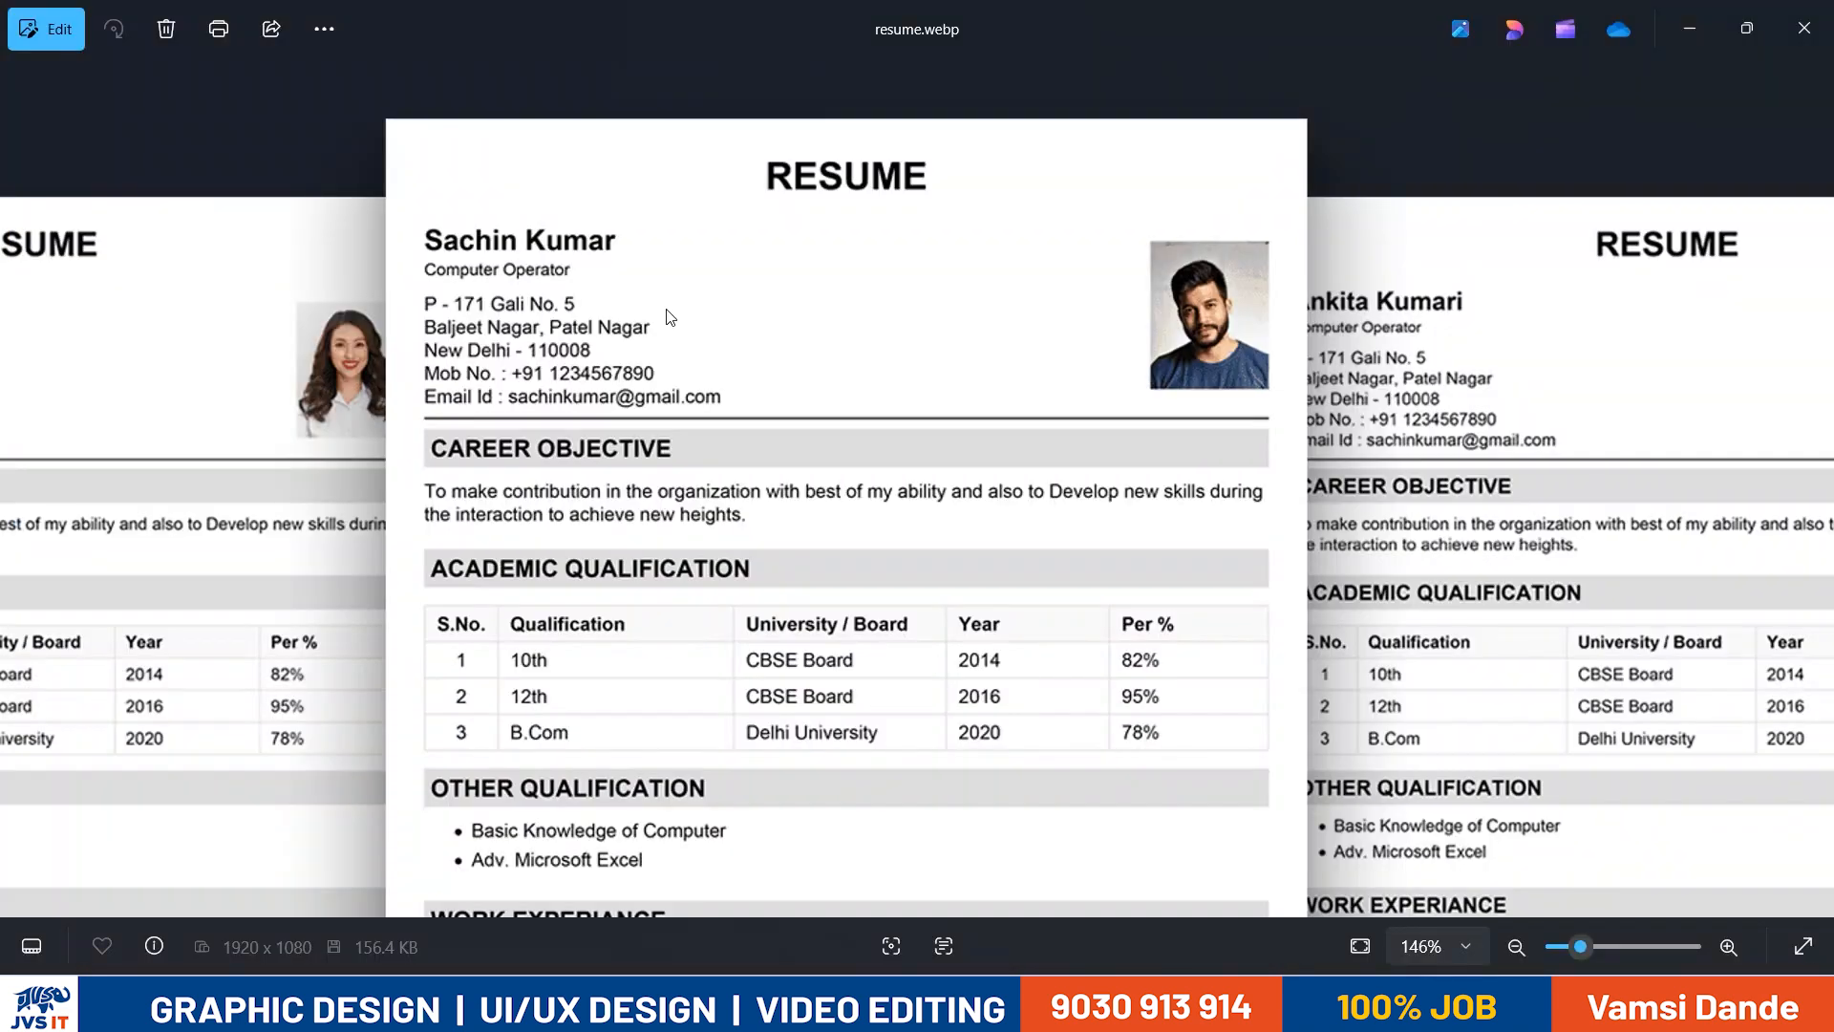
key(alt+Tab)
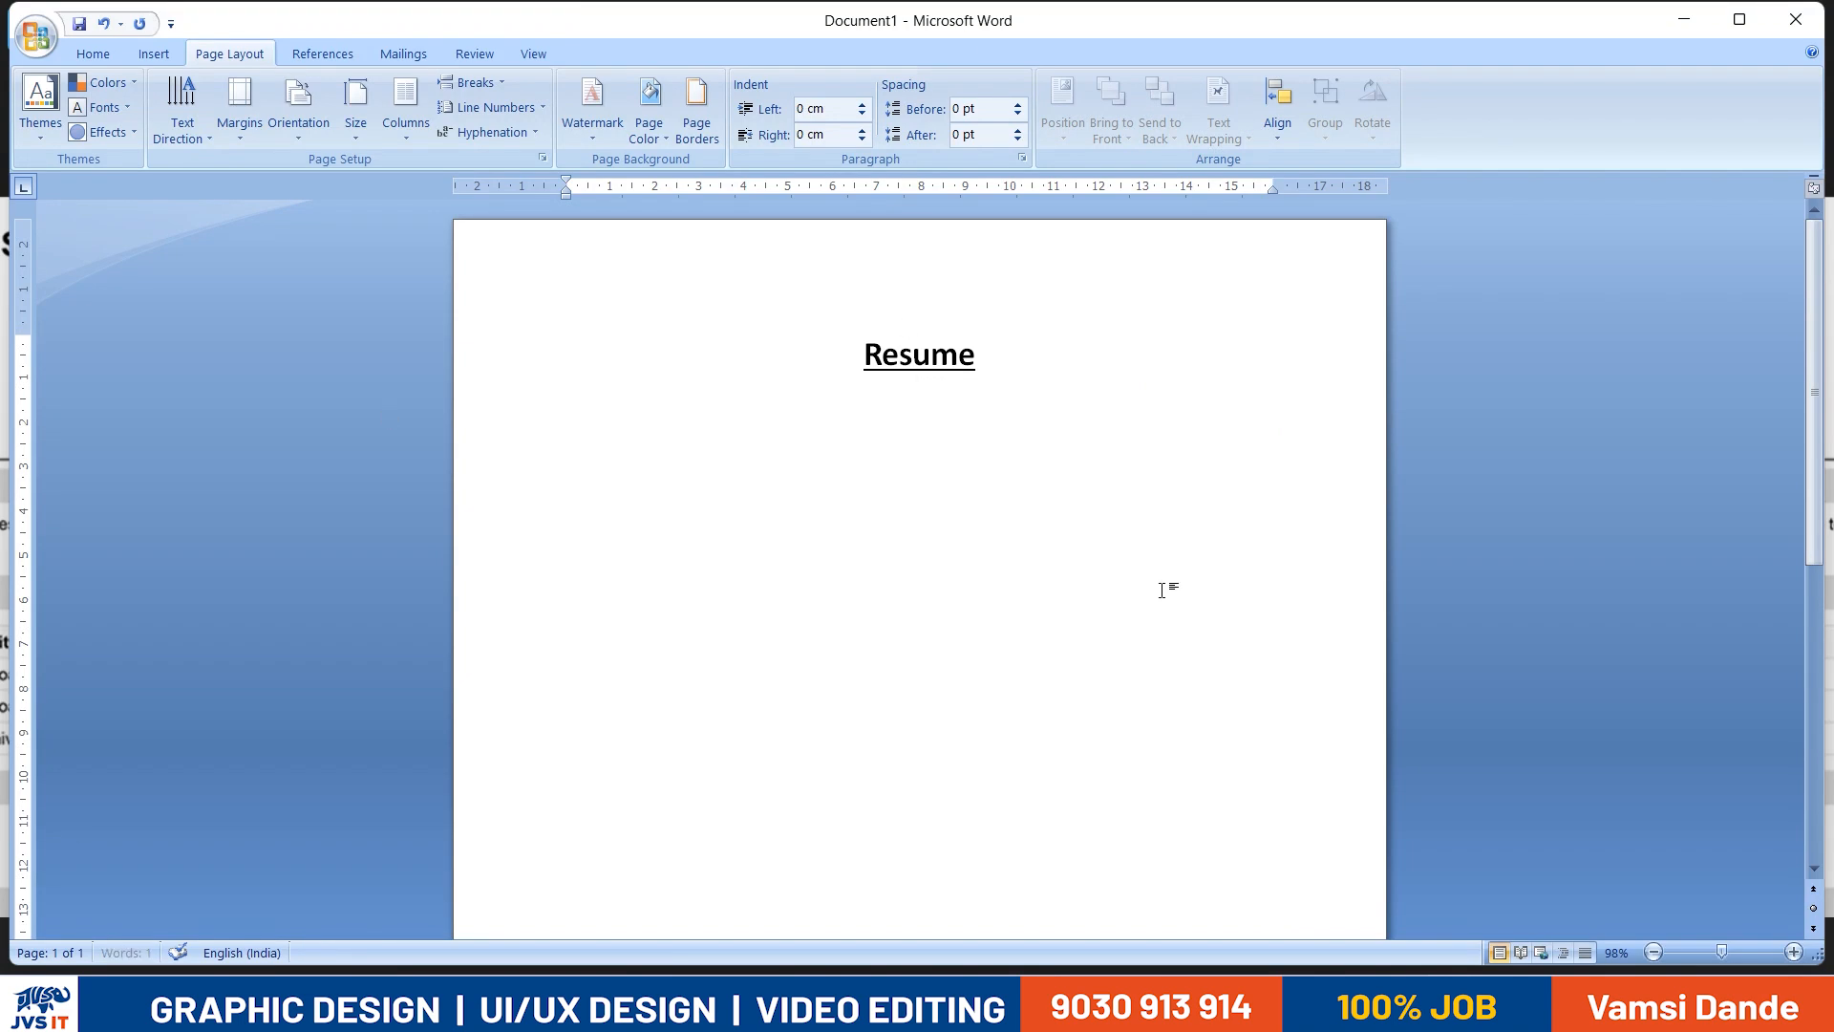
key(alt+Tab)
key(alt+Tab)
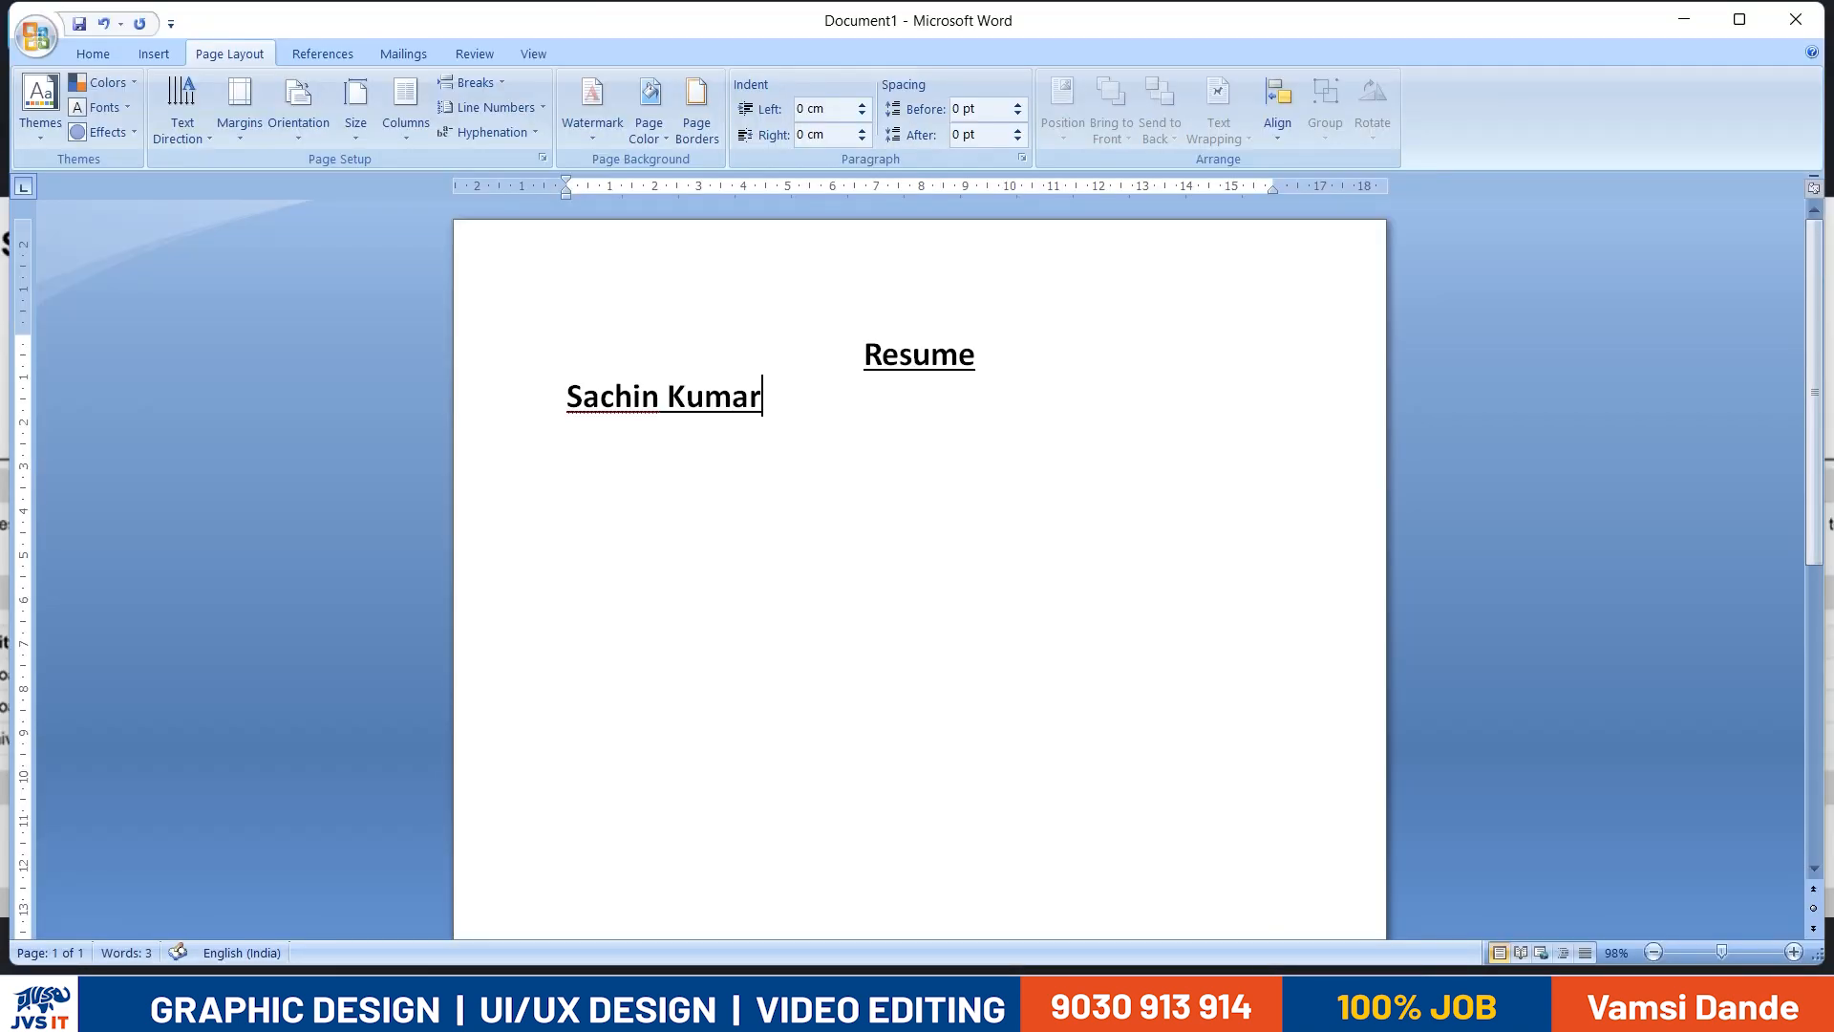
- Remove the underline from the applicant's name line, keeping it bold
triple_click(1163, 591)
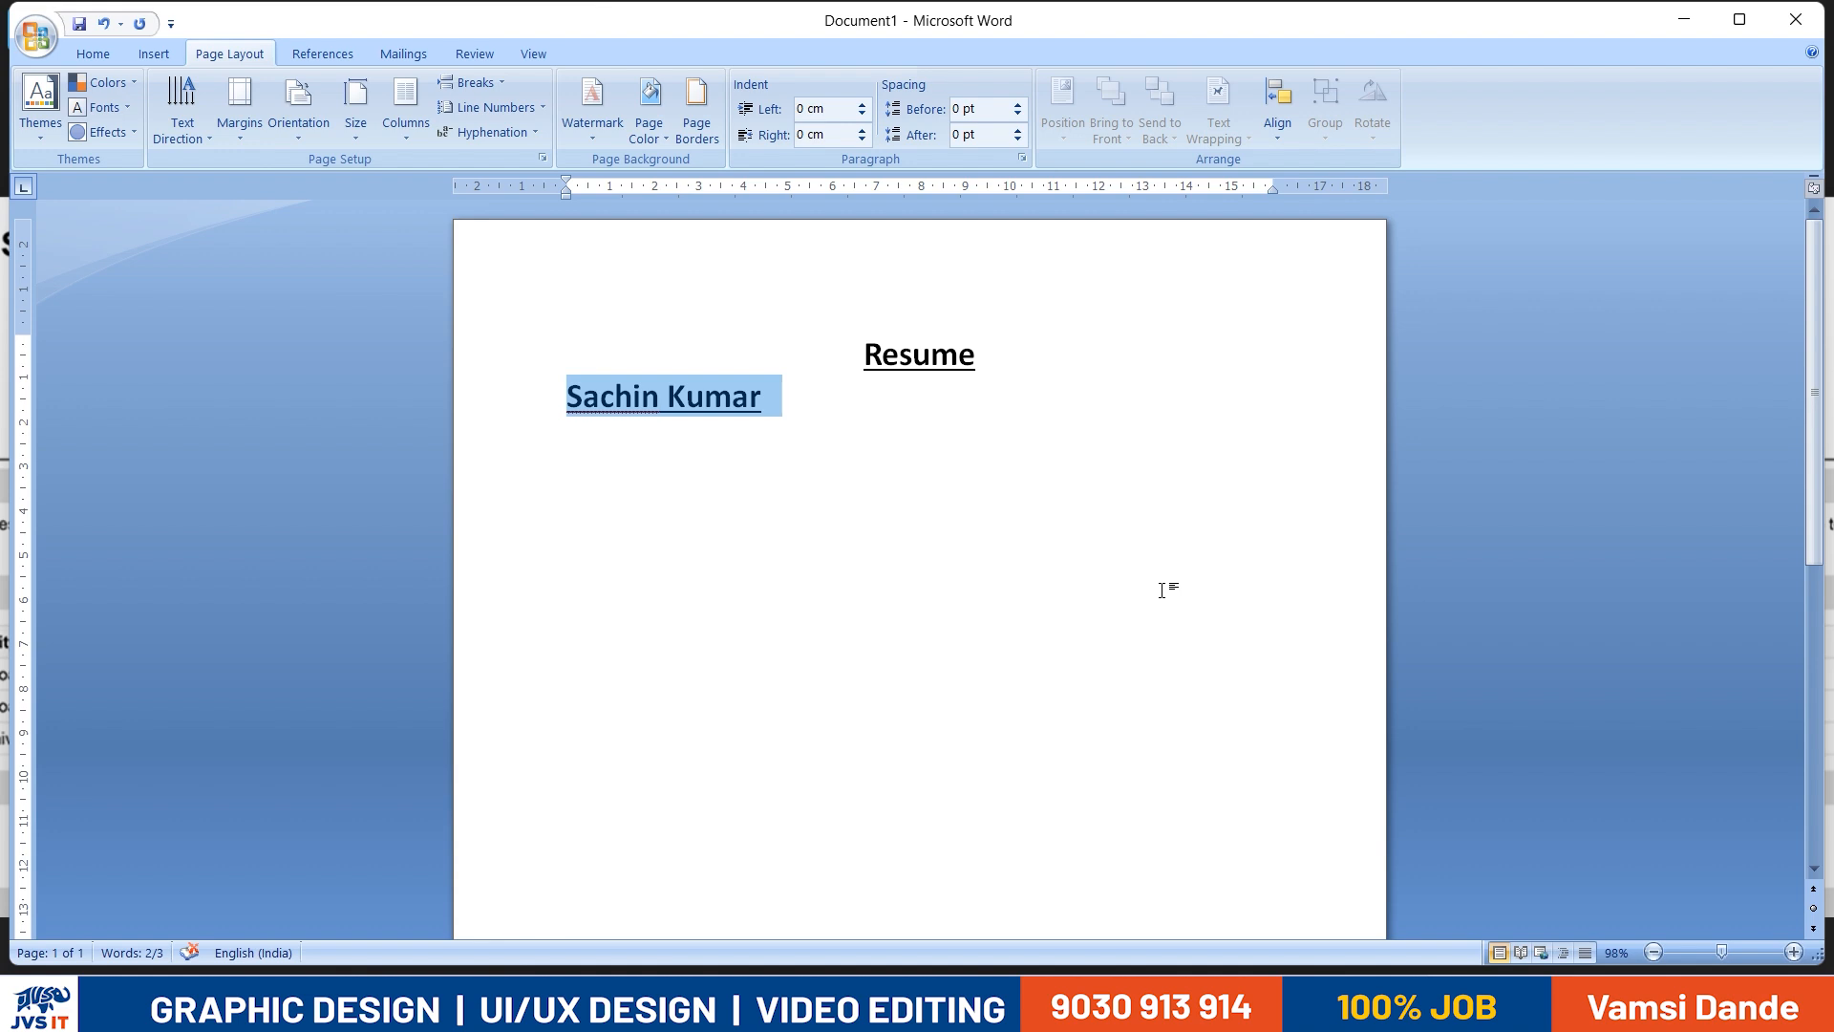
click(778, 410)
triple_click(625, 414)
- Add the job title "Computer Operator" on a new line below the applicant's name
key(alt+Tab)
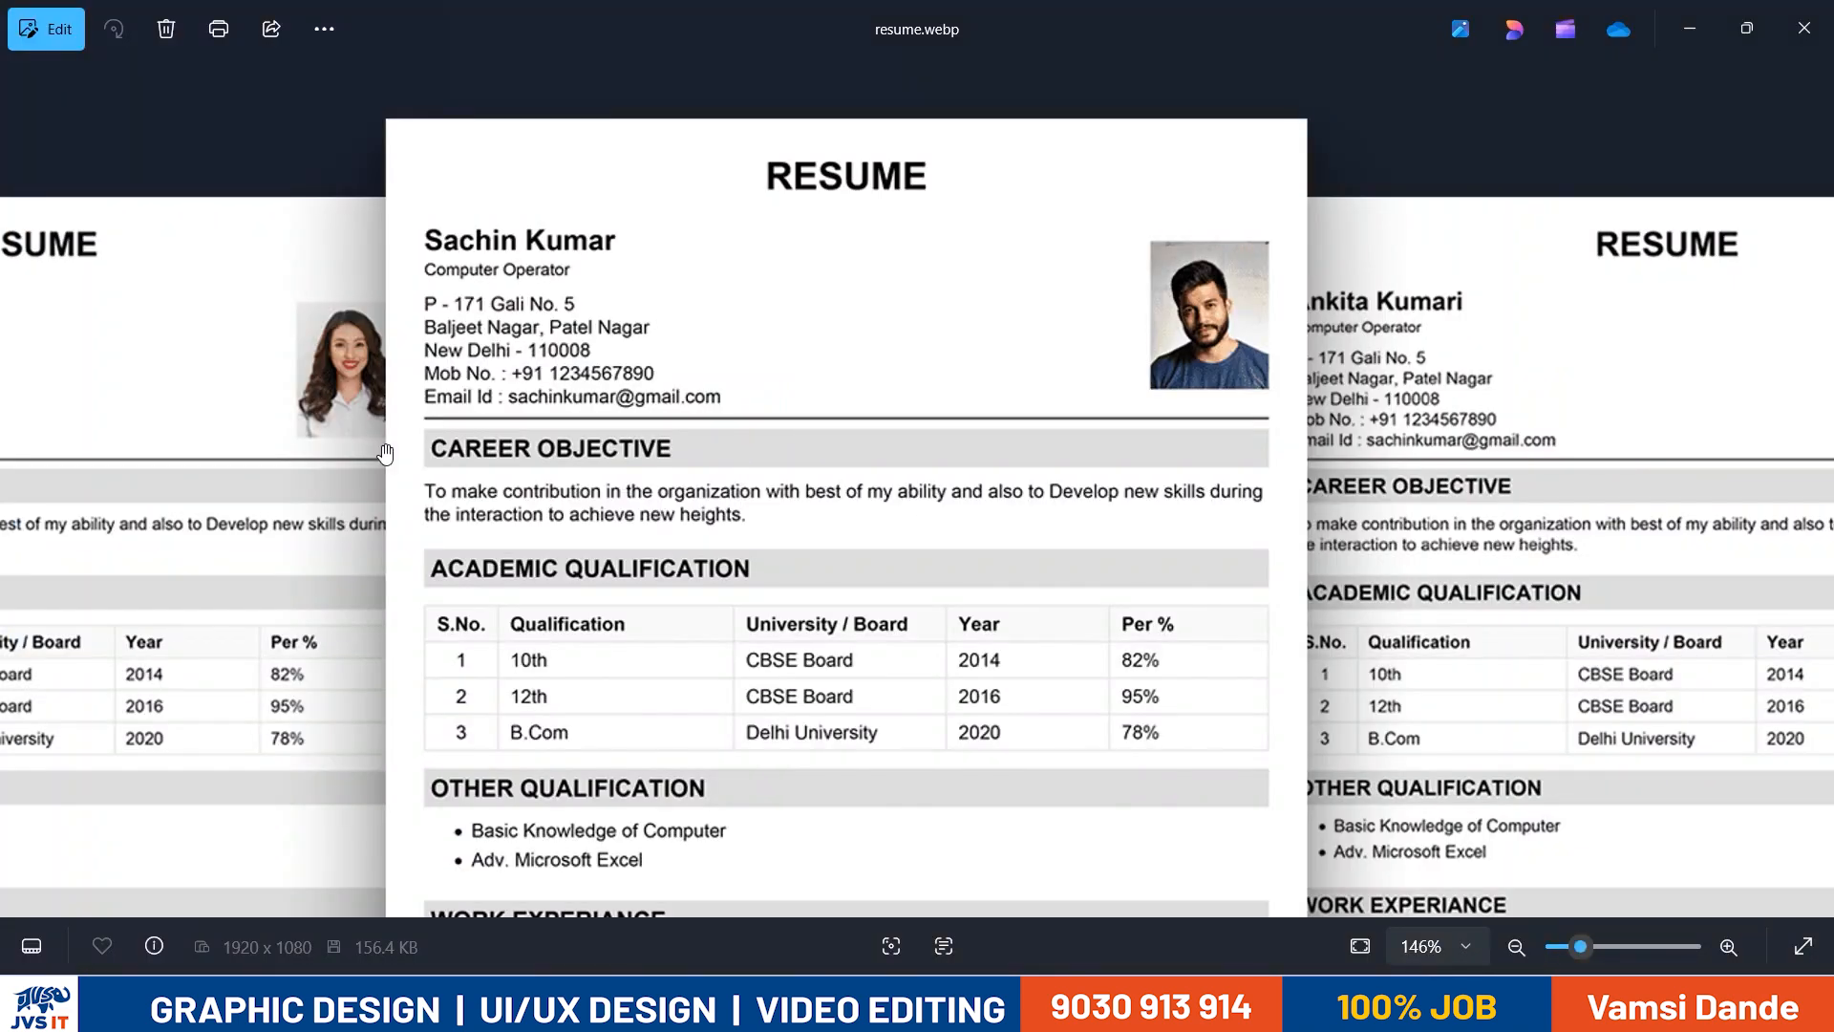
key(alt+Tab)
click(818, 499)
key(Return)
text(Computer)
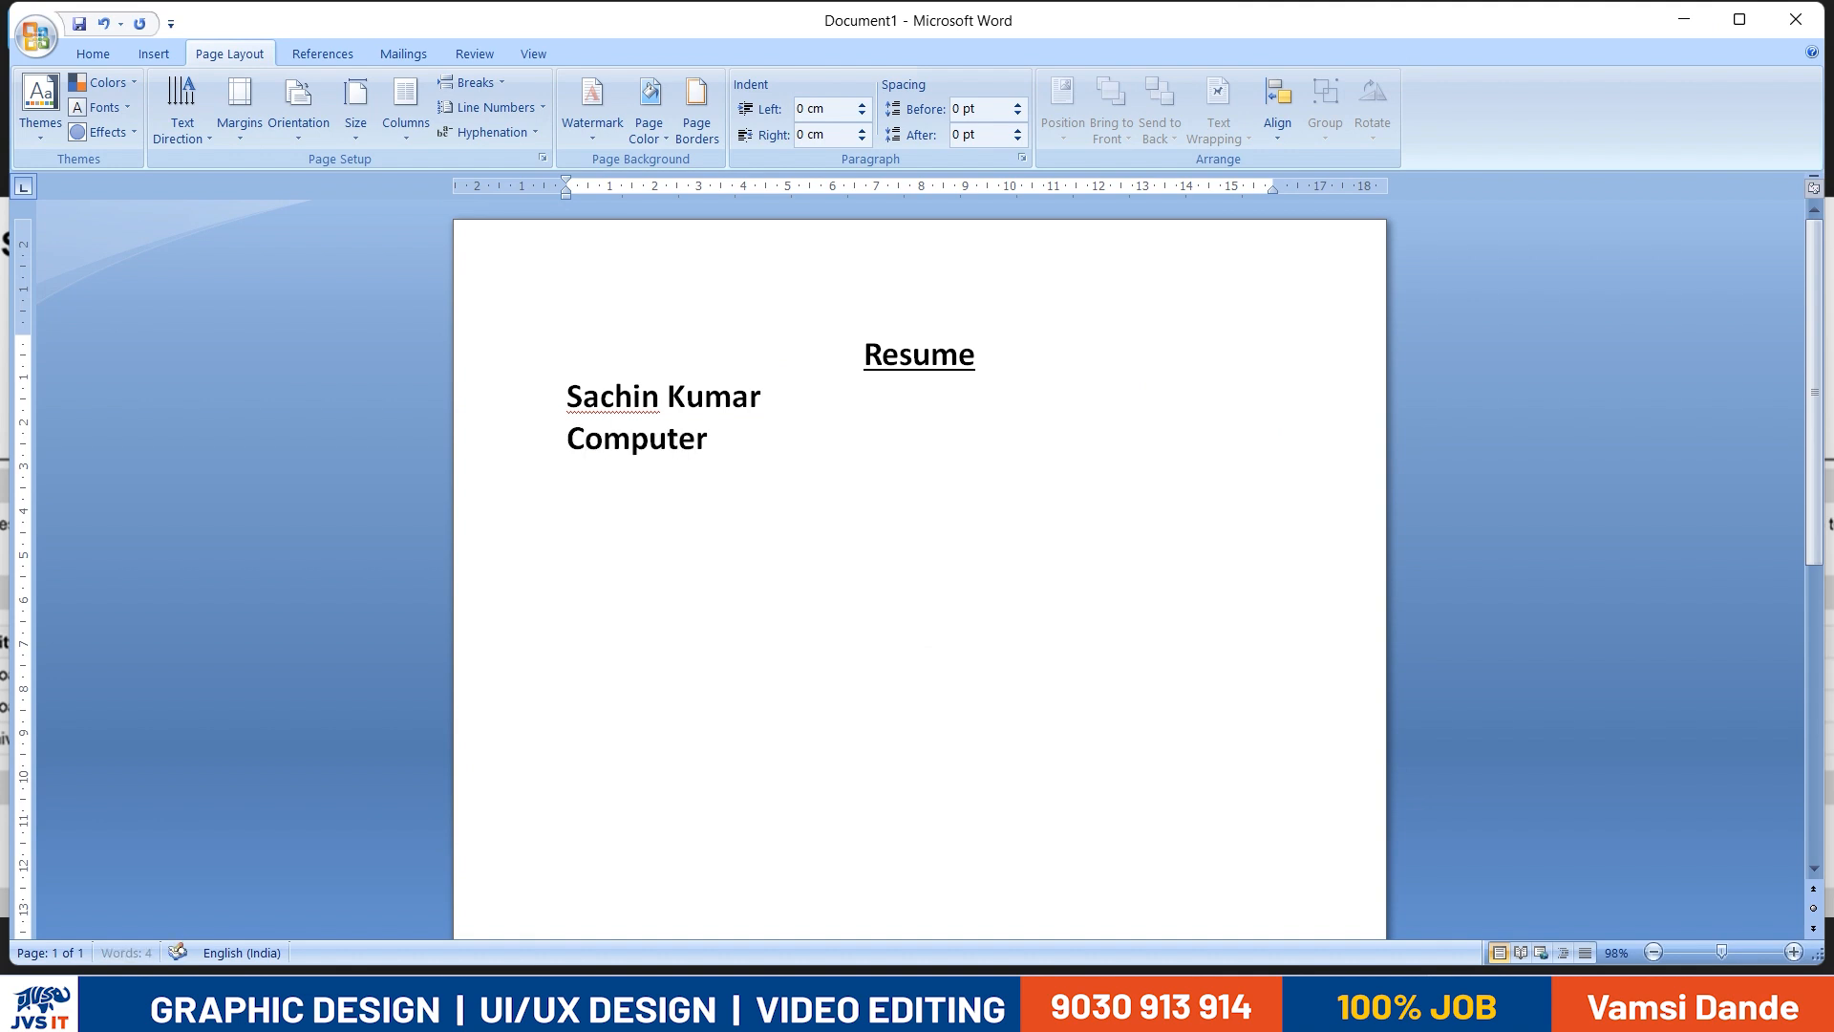
text( Operator)
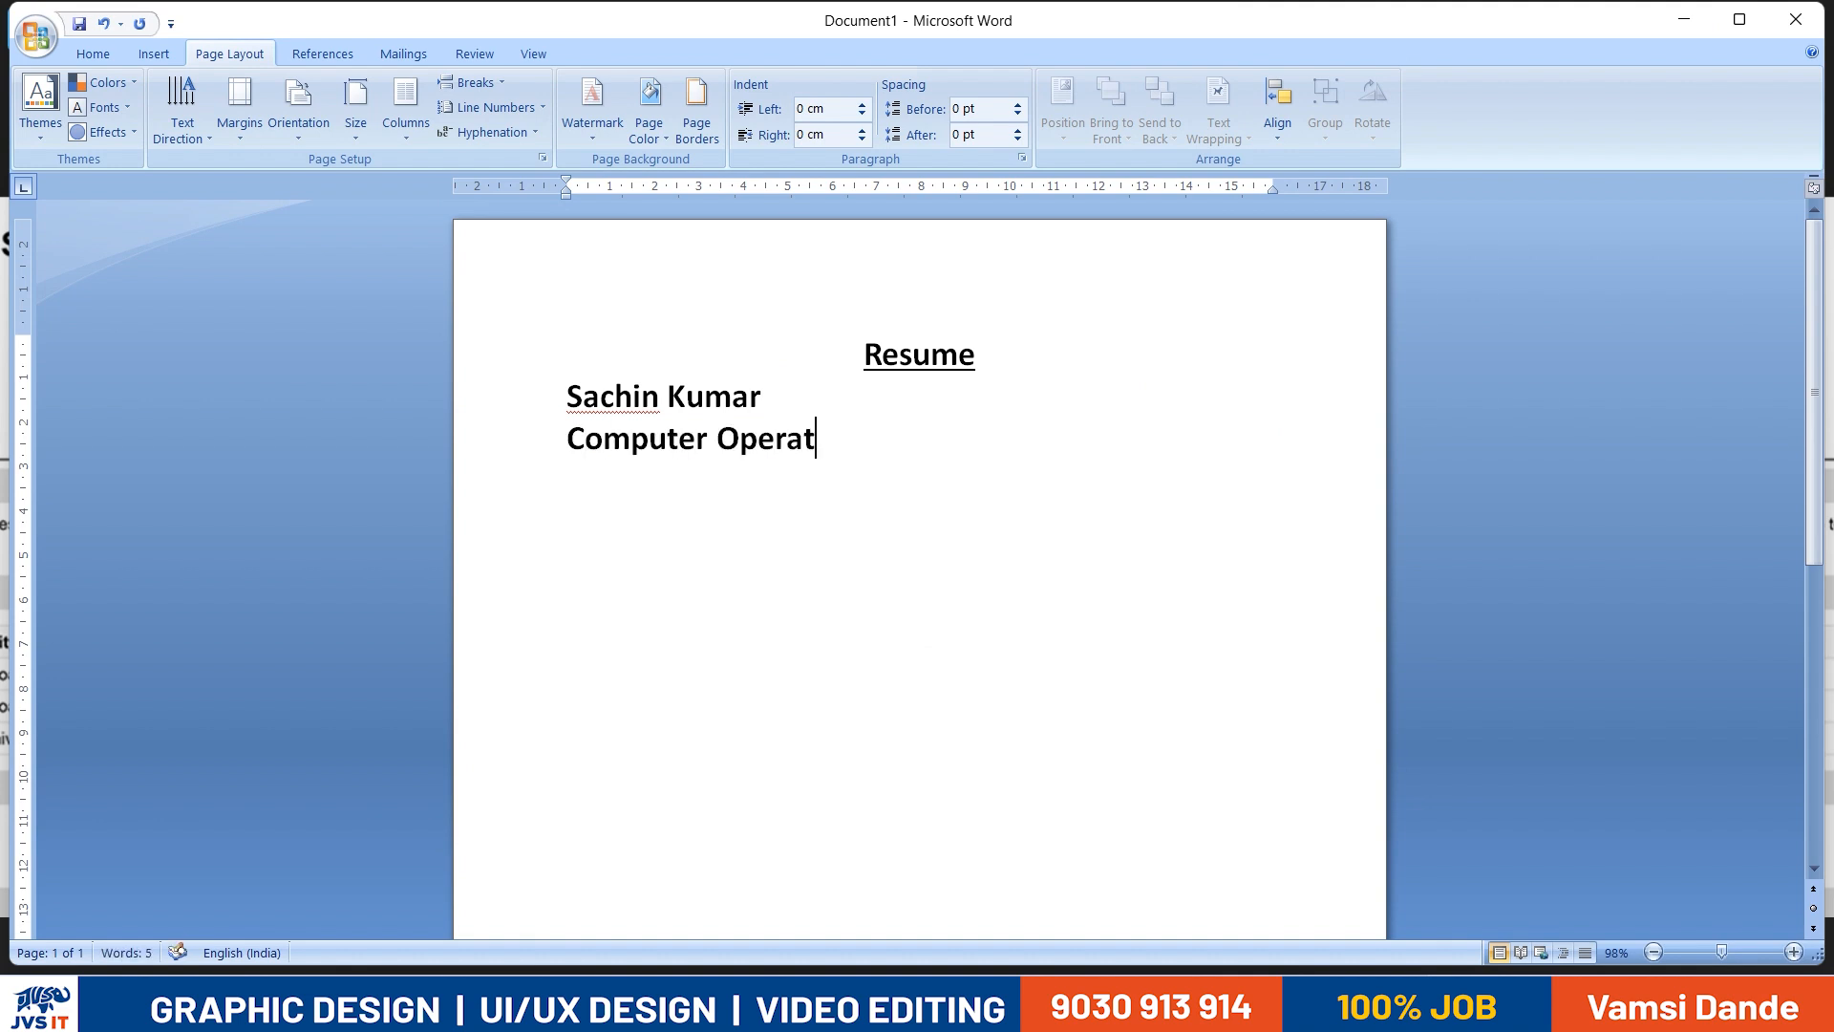
- Remove bold from the "Computer Operator" line and reduce its font size to 13 pt
key(alt+Tab)
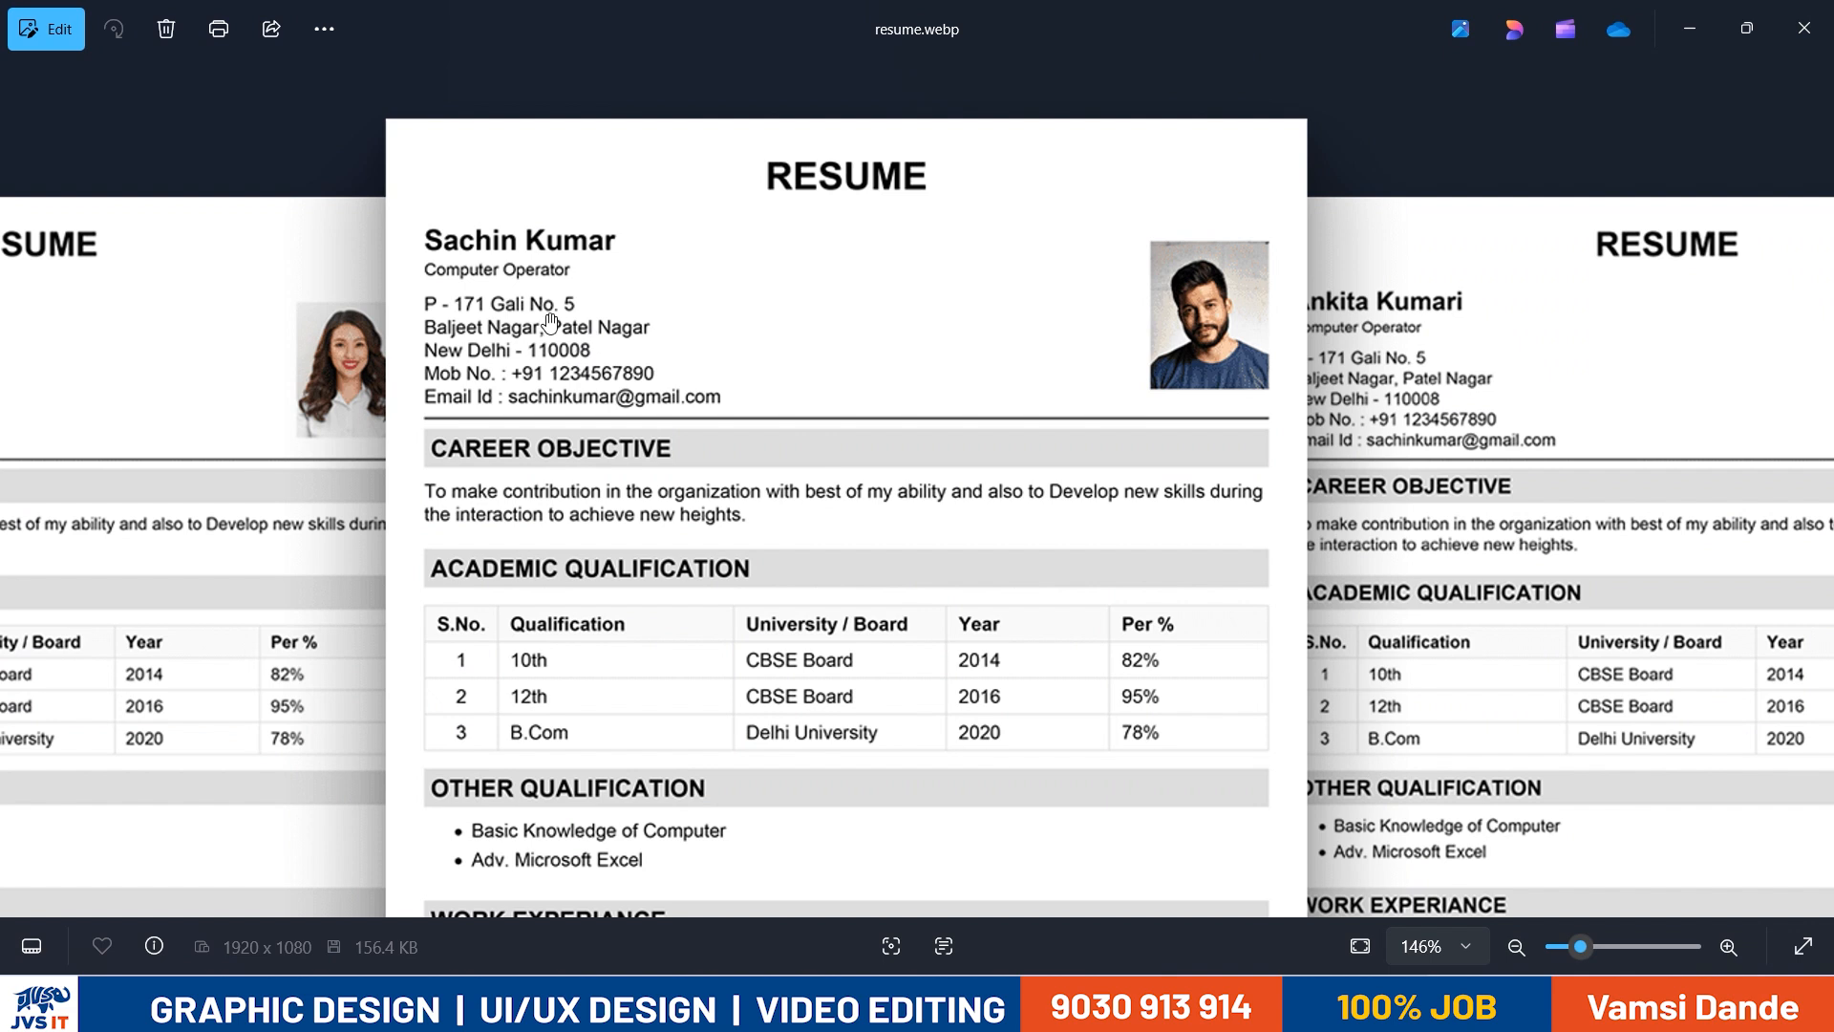
key(alt+Tab)
drag(862, 451, 570, 442)
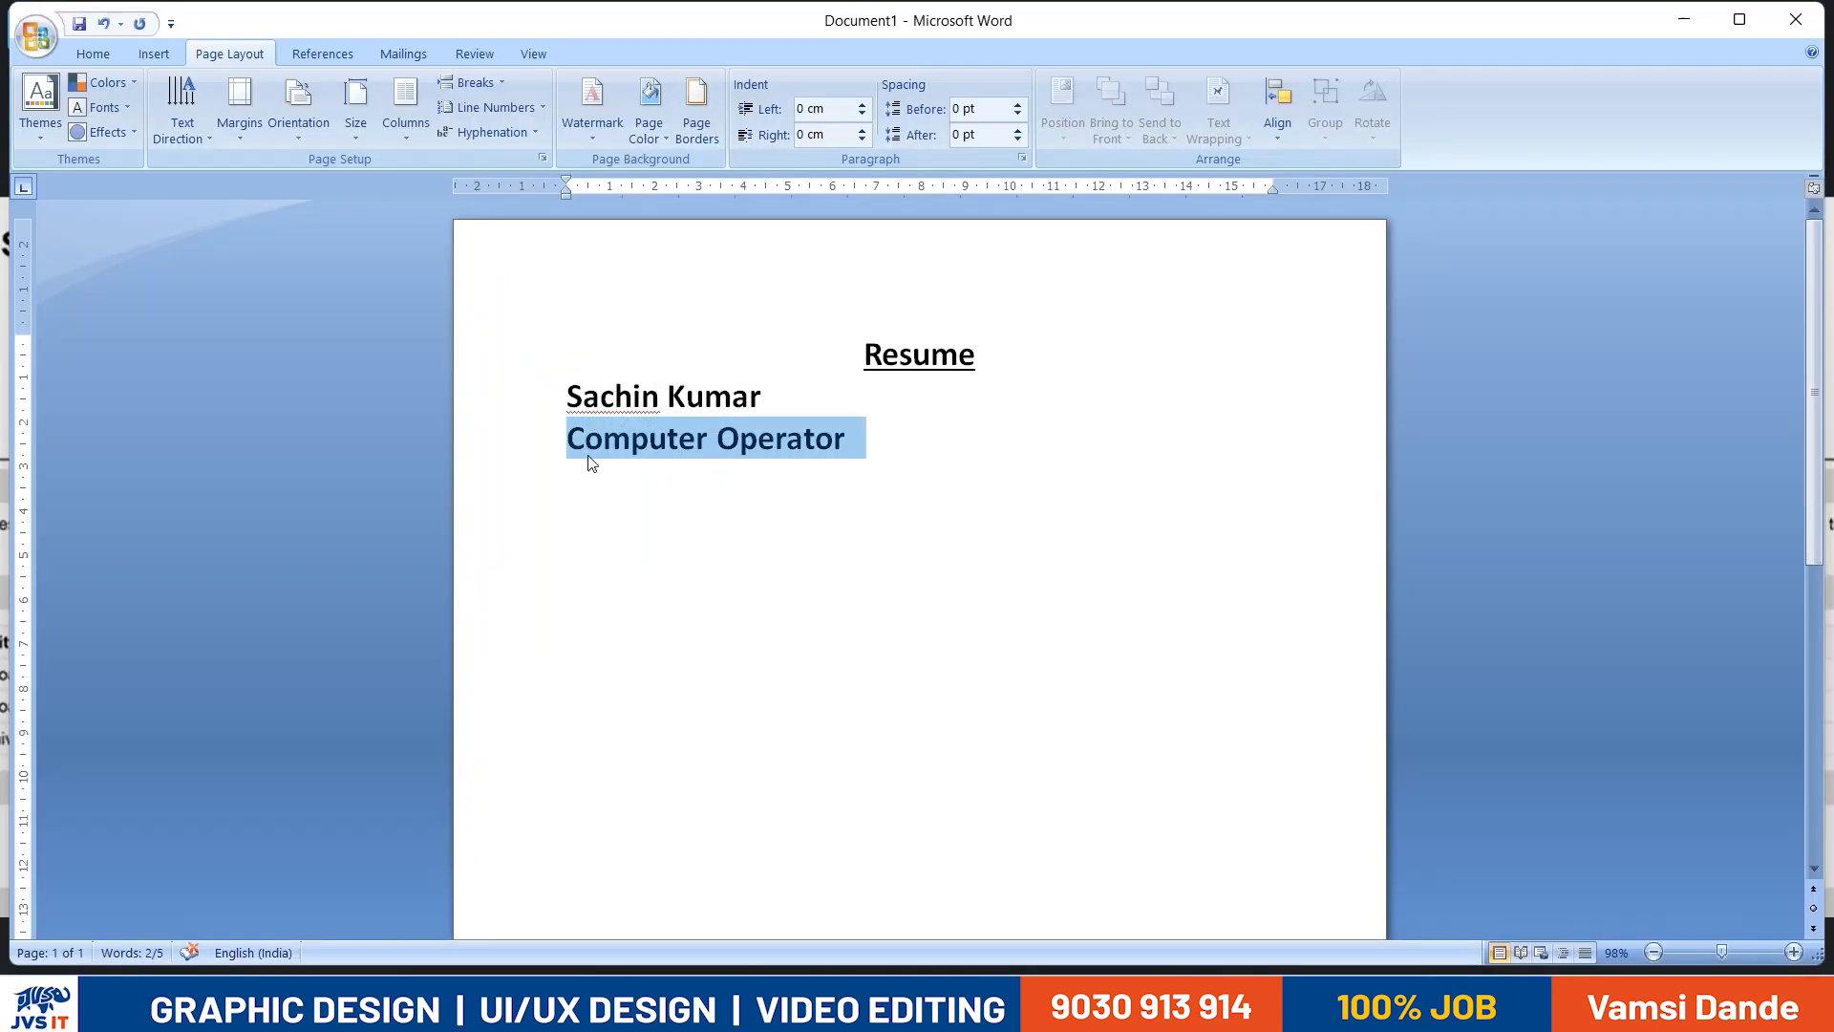
key(ctrl+b)
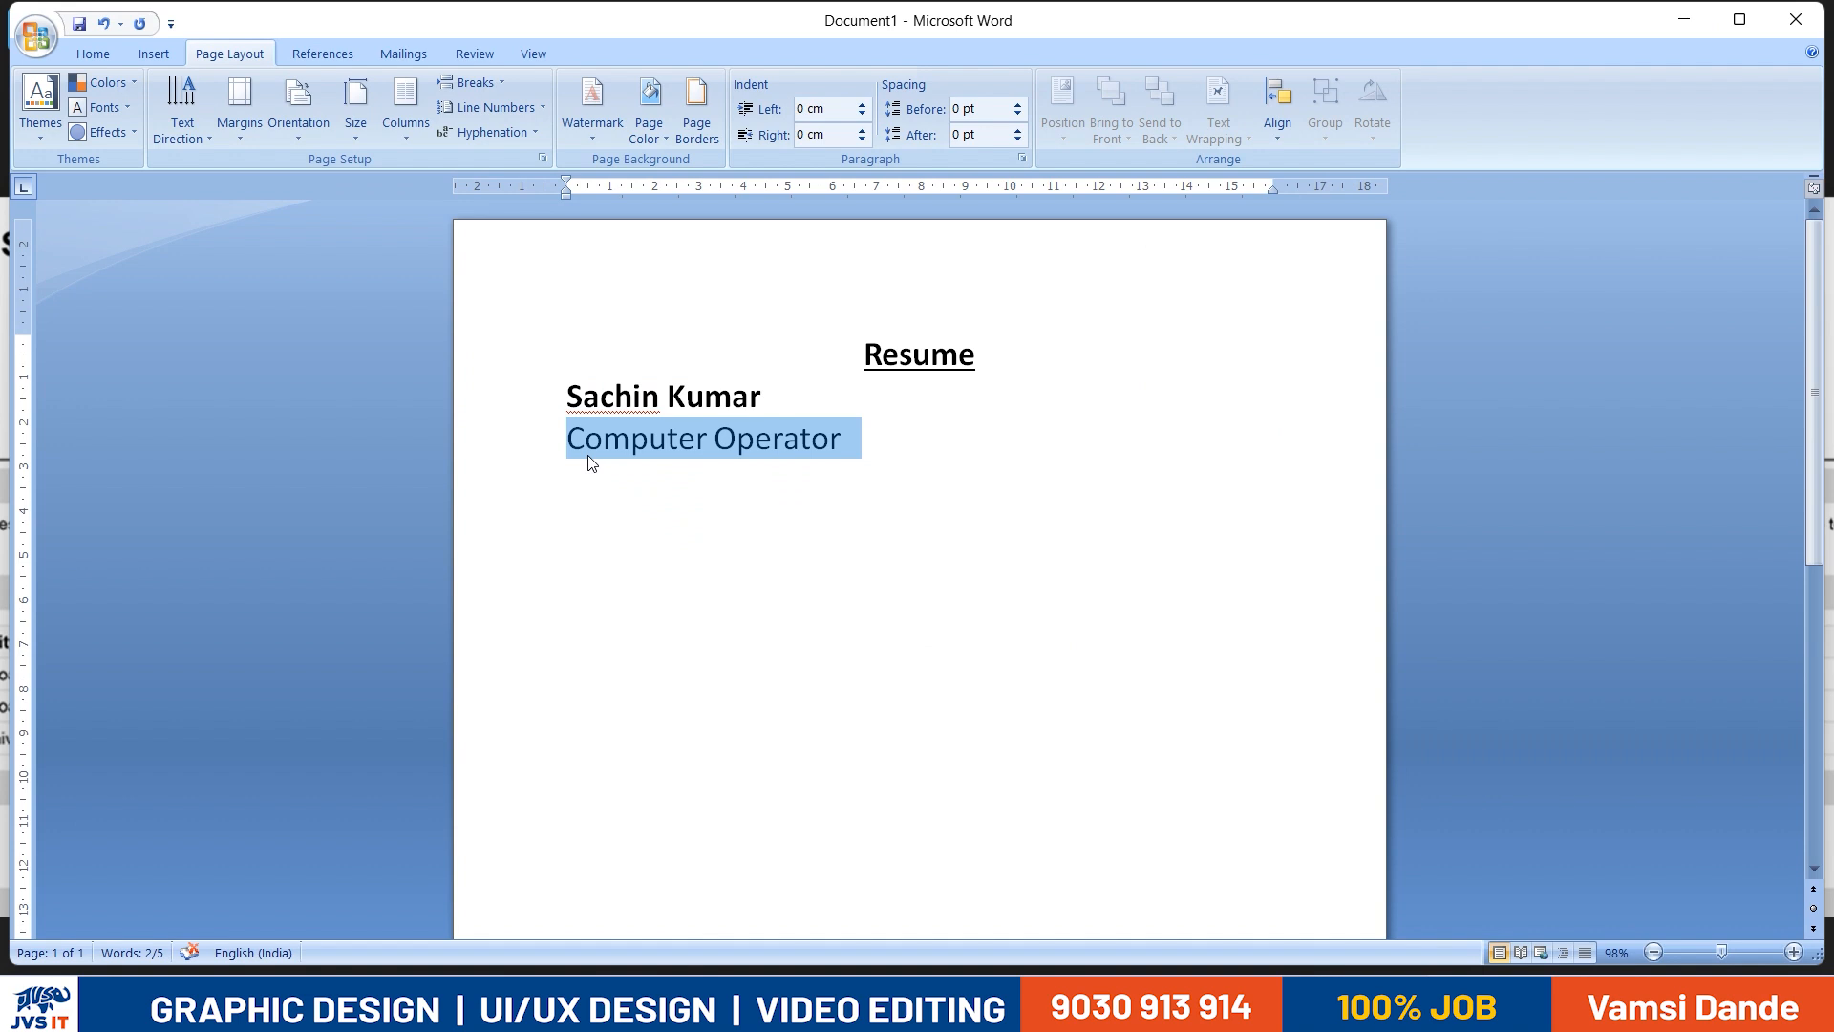
key(ctrl+bracketleft)
key(ctrl+bracketleft)
key(ctrl+bracketleft)
key(ctrl+bracketleft)
key(ctrl+bracketleft)
key(ctrl+bracketleft)
key(ctrl+bracketleft)
key(ctrl+bracketleft)
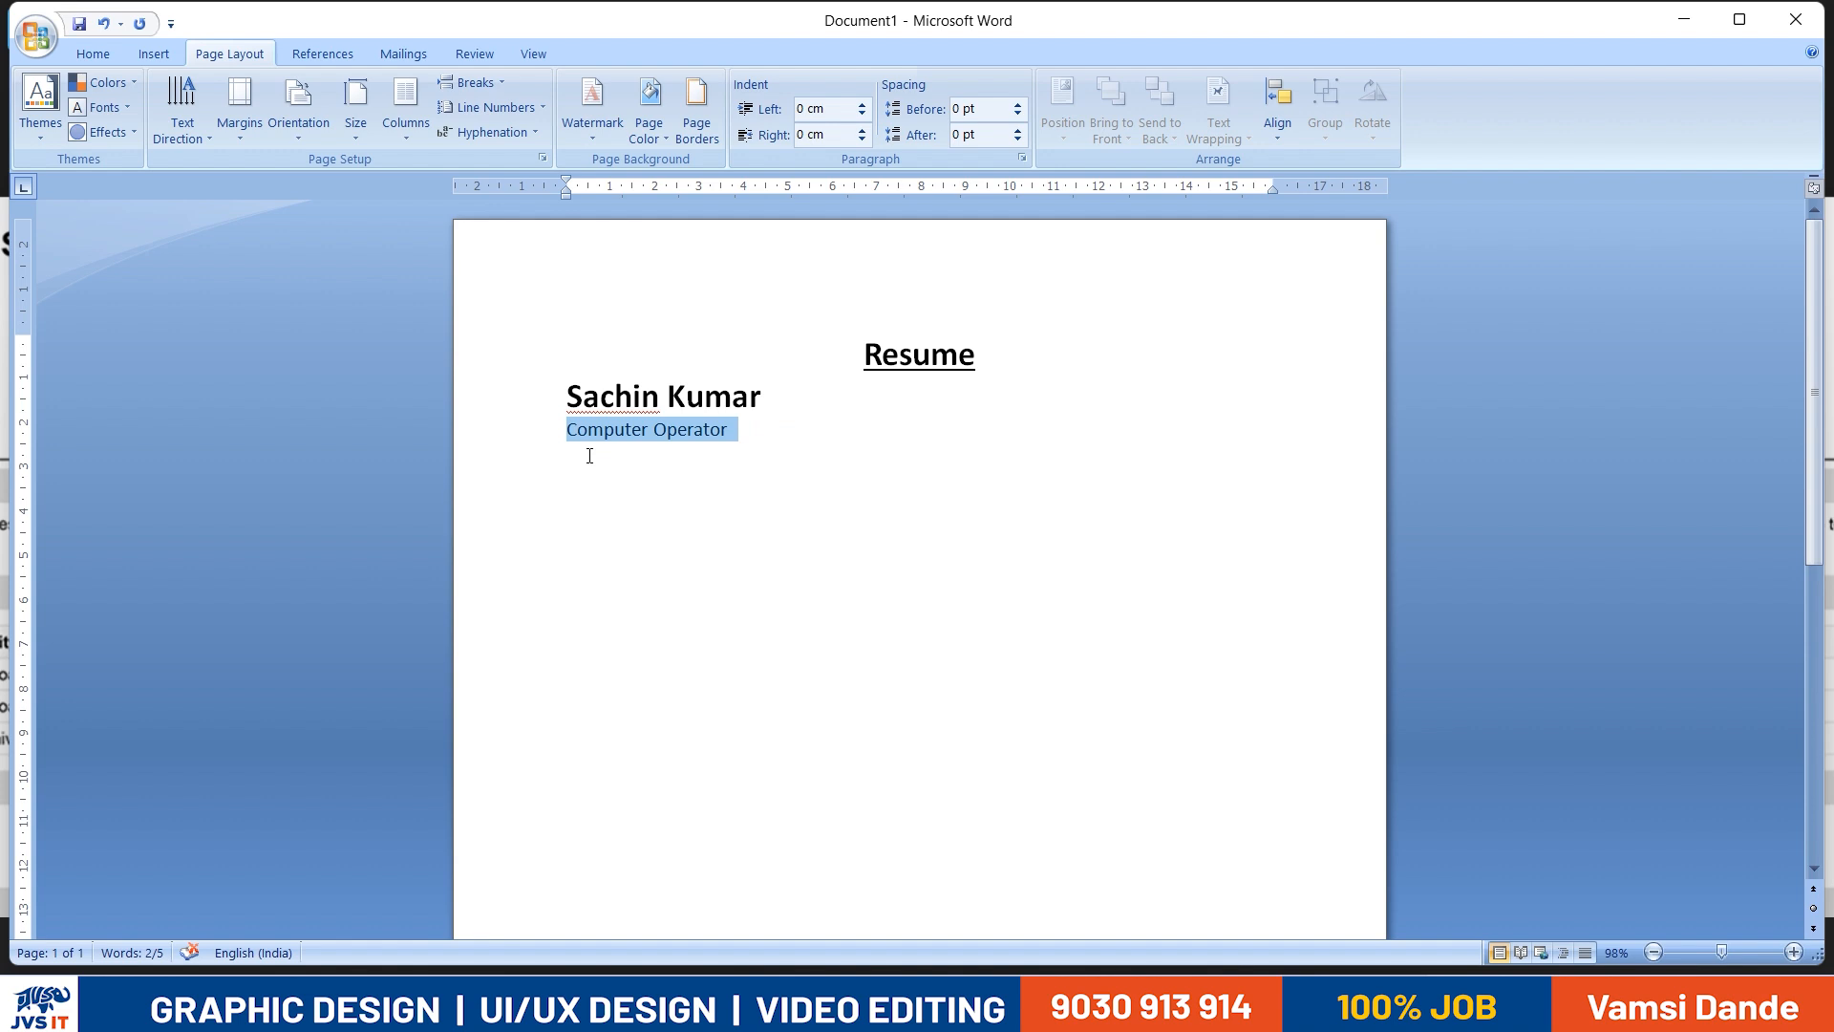
- Add the first line of the applicant's postal address from the reference resume below the job title
key(alt+Tab)
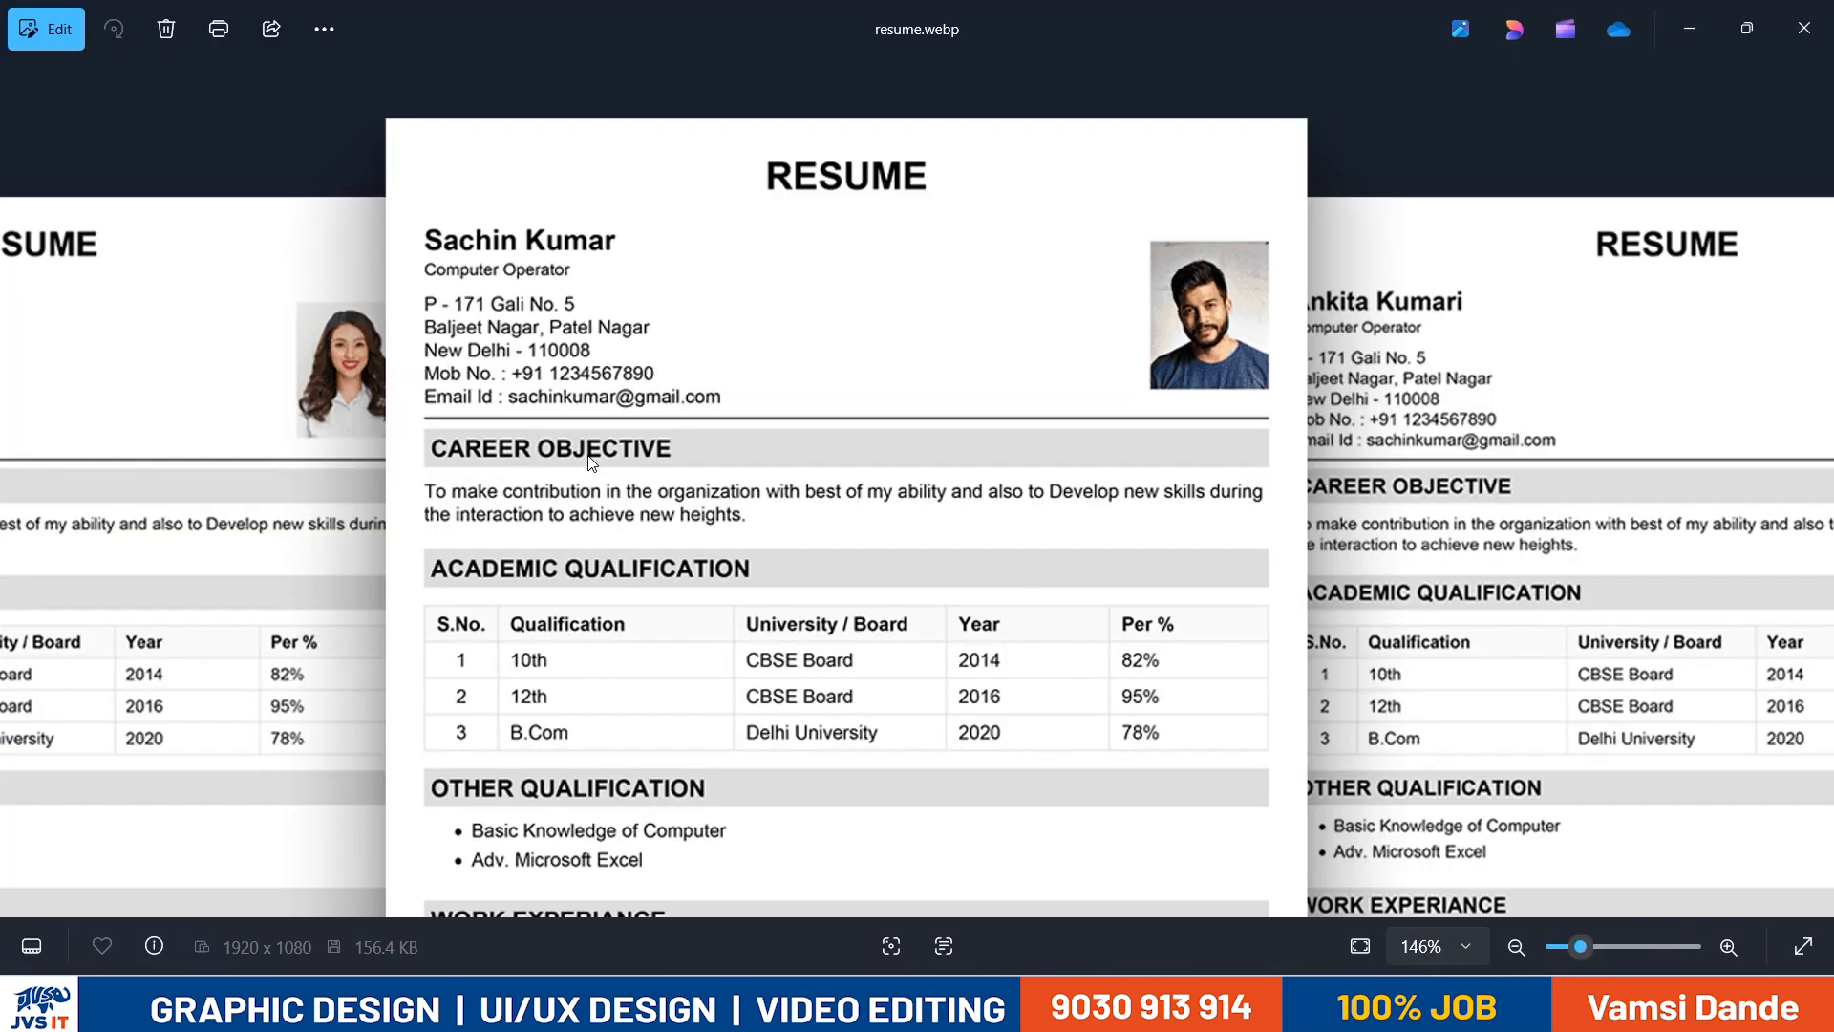
scroll(755, 411, up, 3)
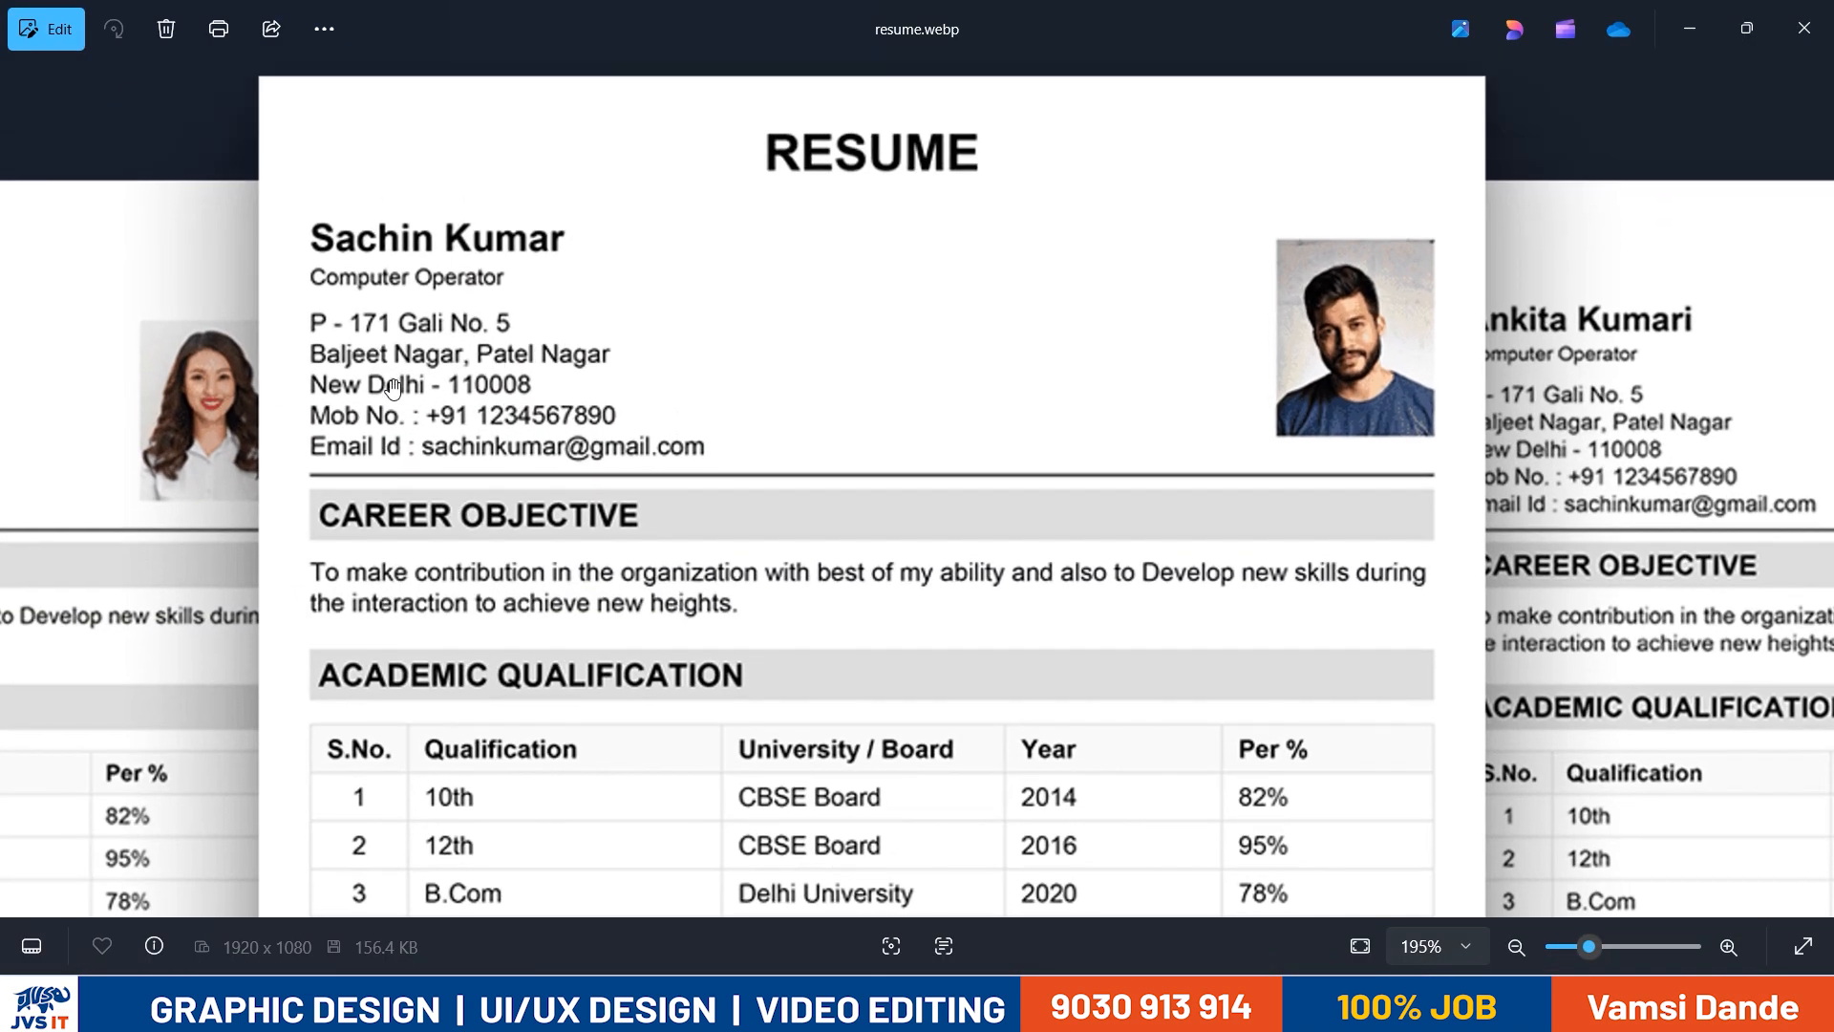
key(alt+Tab)
click(1084, 538)
key(Return)
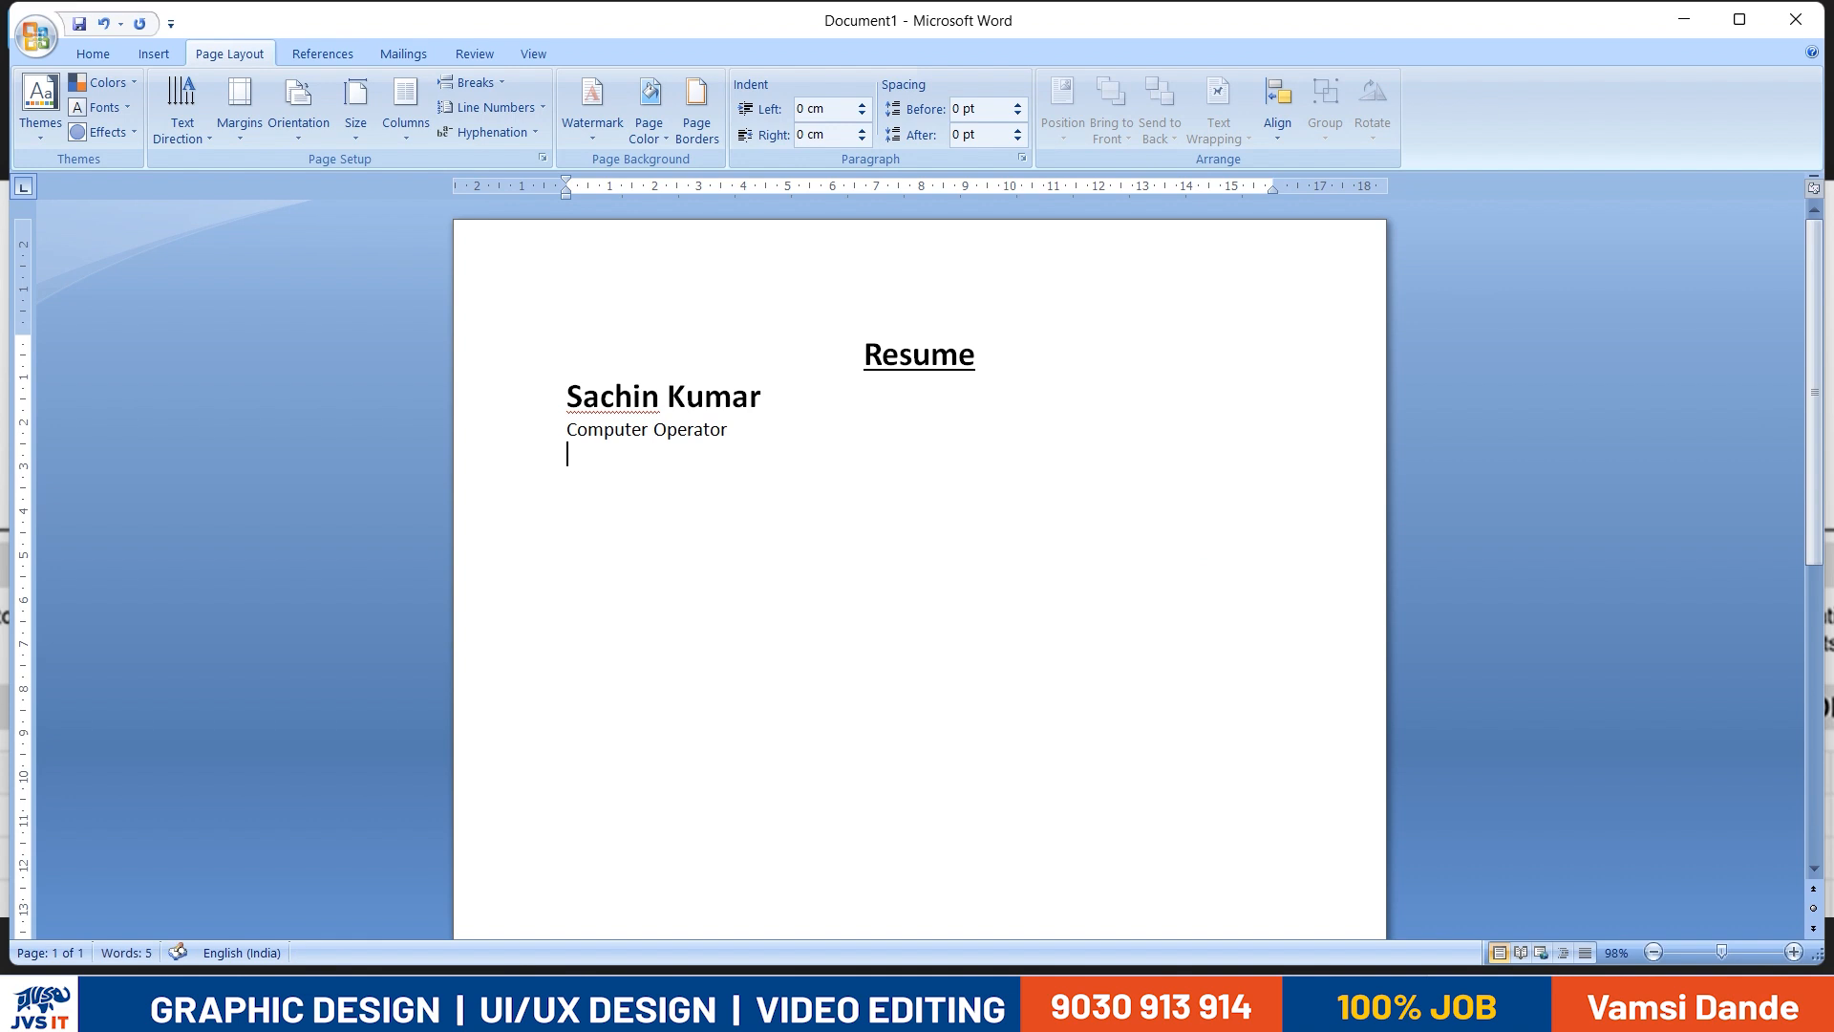
key(alt+Tab)
key(alt+Tab)
key(alt+Tab)
key(alt+Tab)
- Add the second postal address line from the reference resume, correcting the typing mistakes in the locality names
key(alt+Tab)
key(alt+Tab)
text(g)
key(BackSpace)
key(alt+Tab)
key(alt+Tab)
key(alt+Tab)
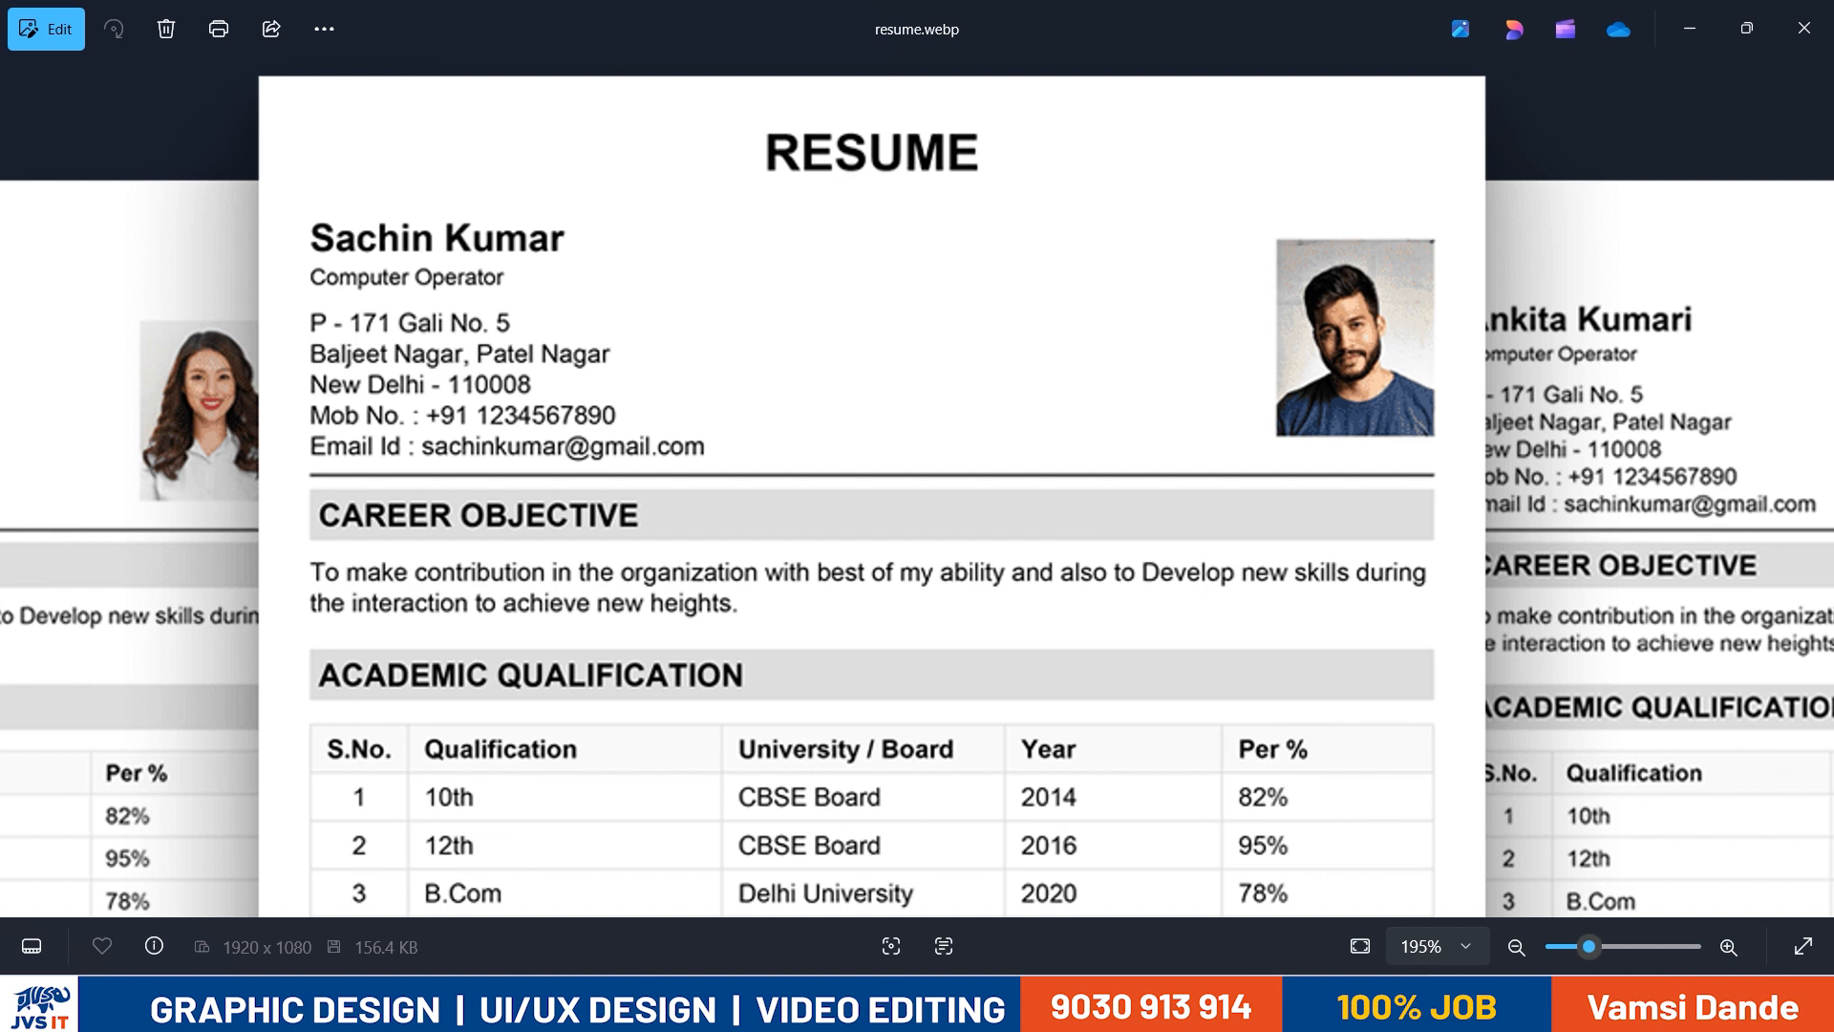
key(alt+Tab)
key(Return)
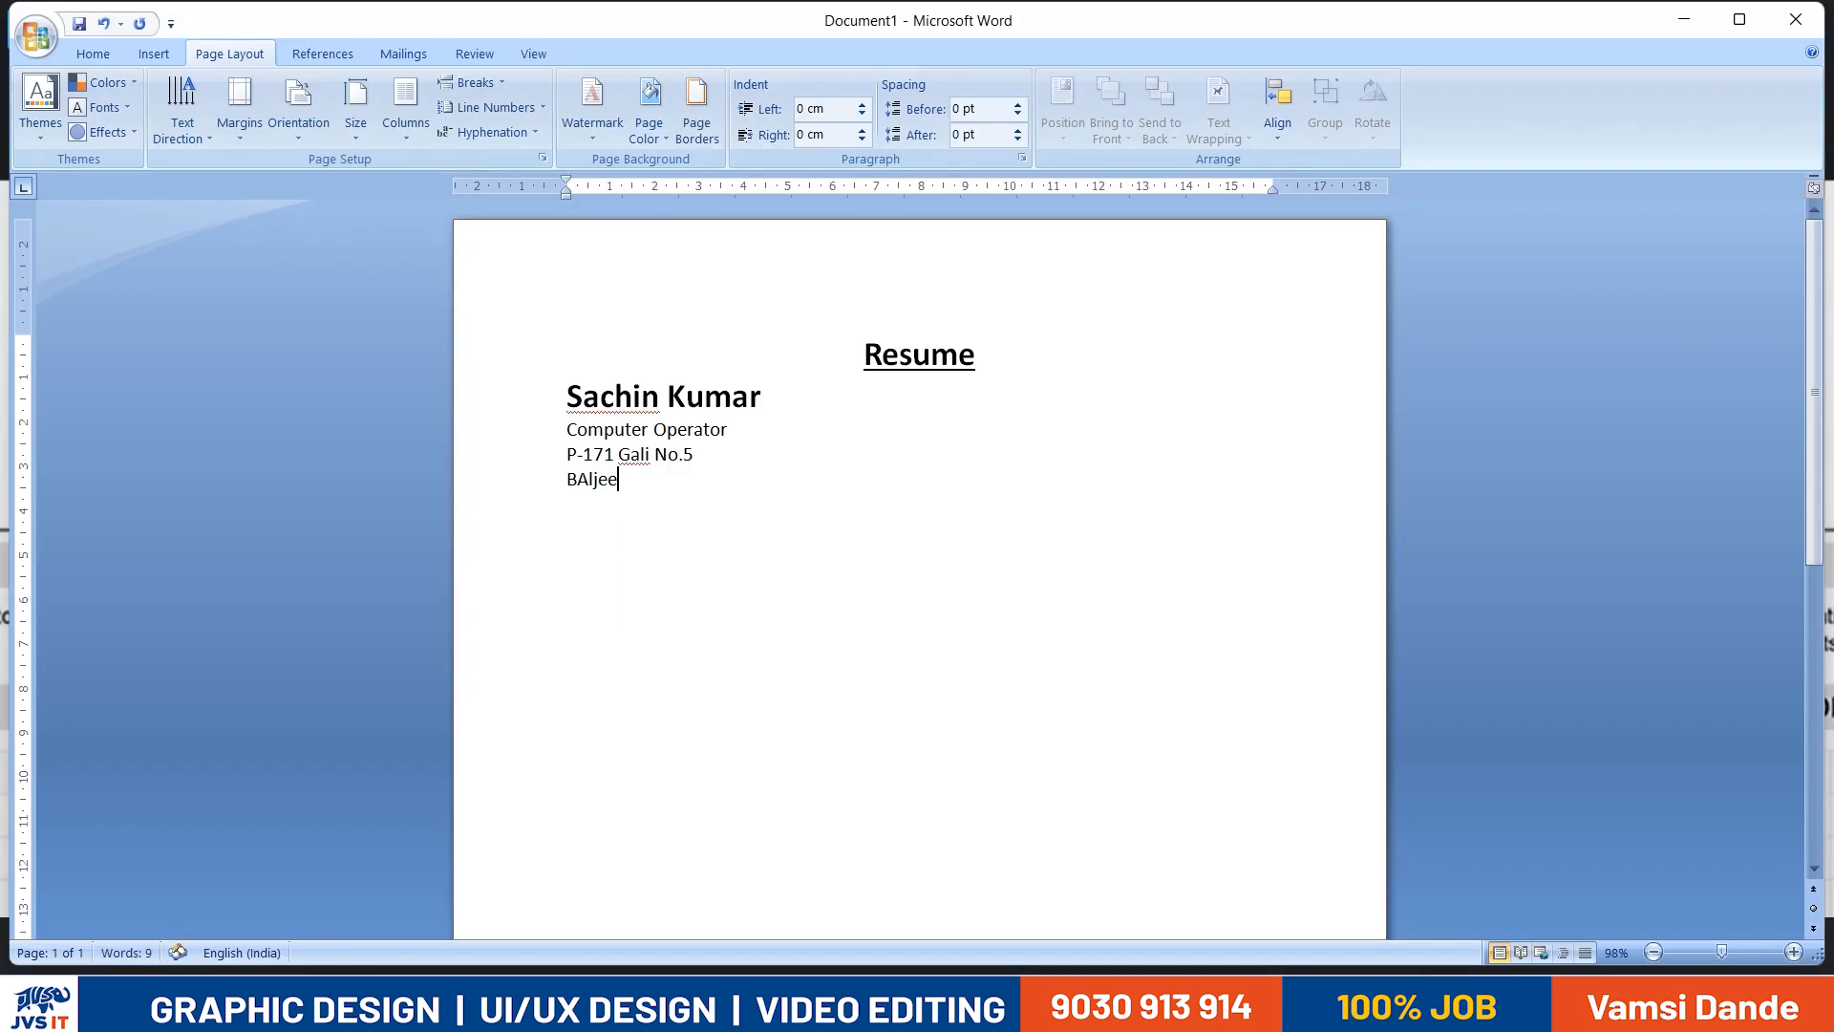
key(alt+Tab)
key(alt+Tab)
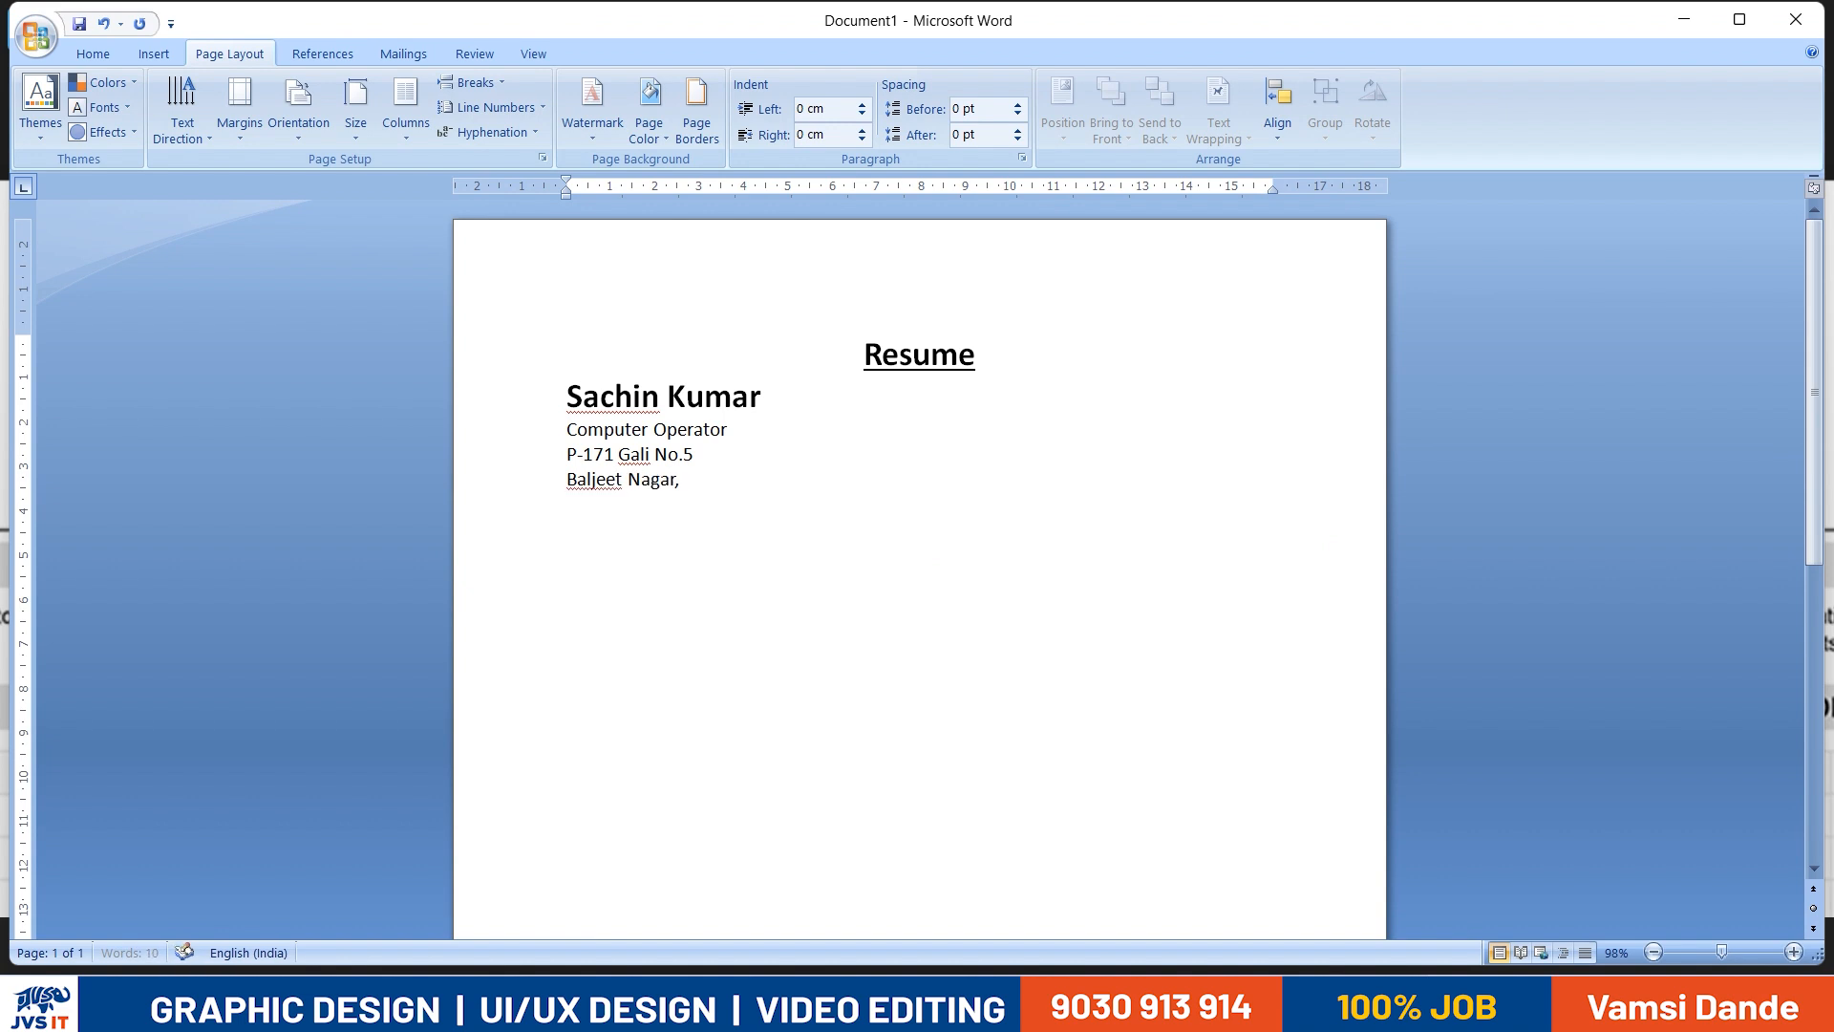
- Add a third address line with the city and postal code from the reference resume
key(alt+Tab)
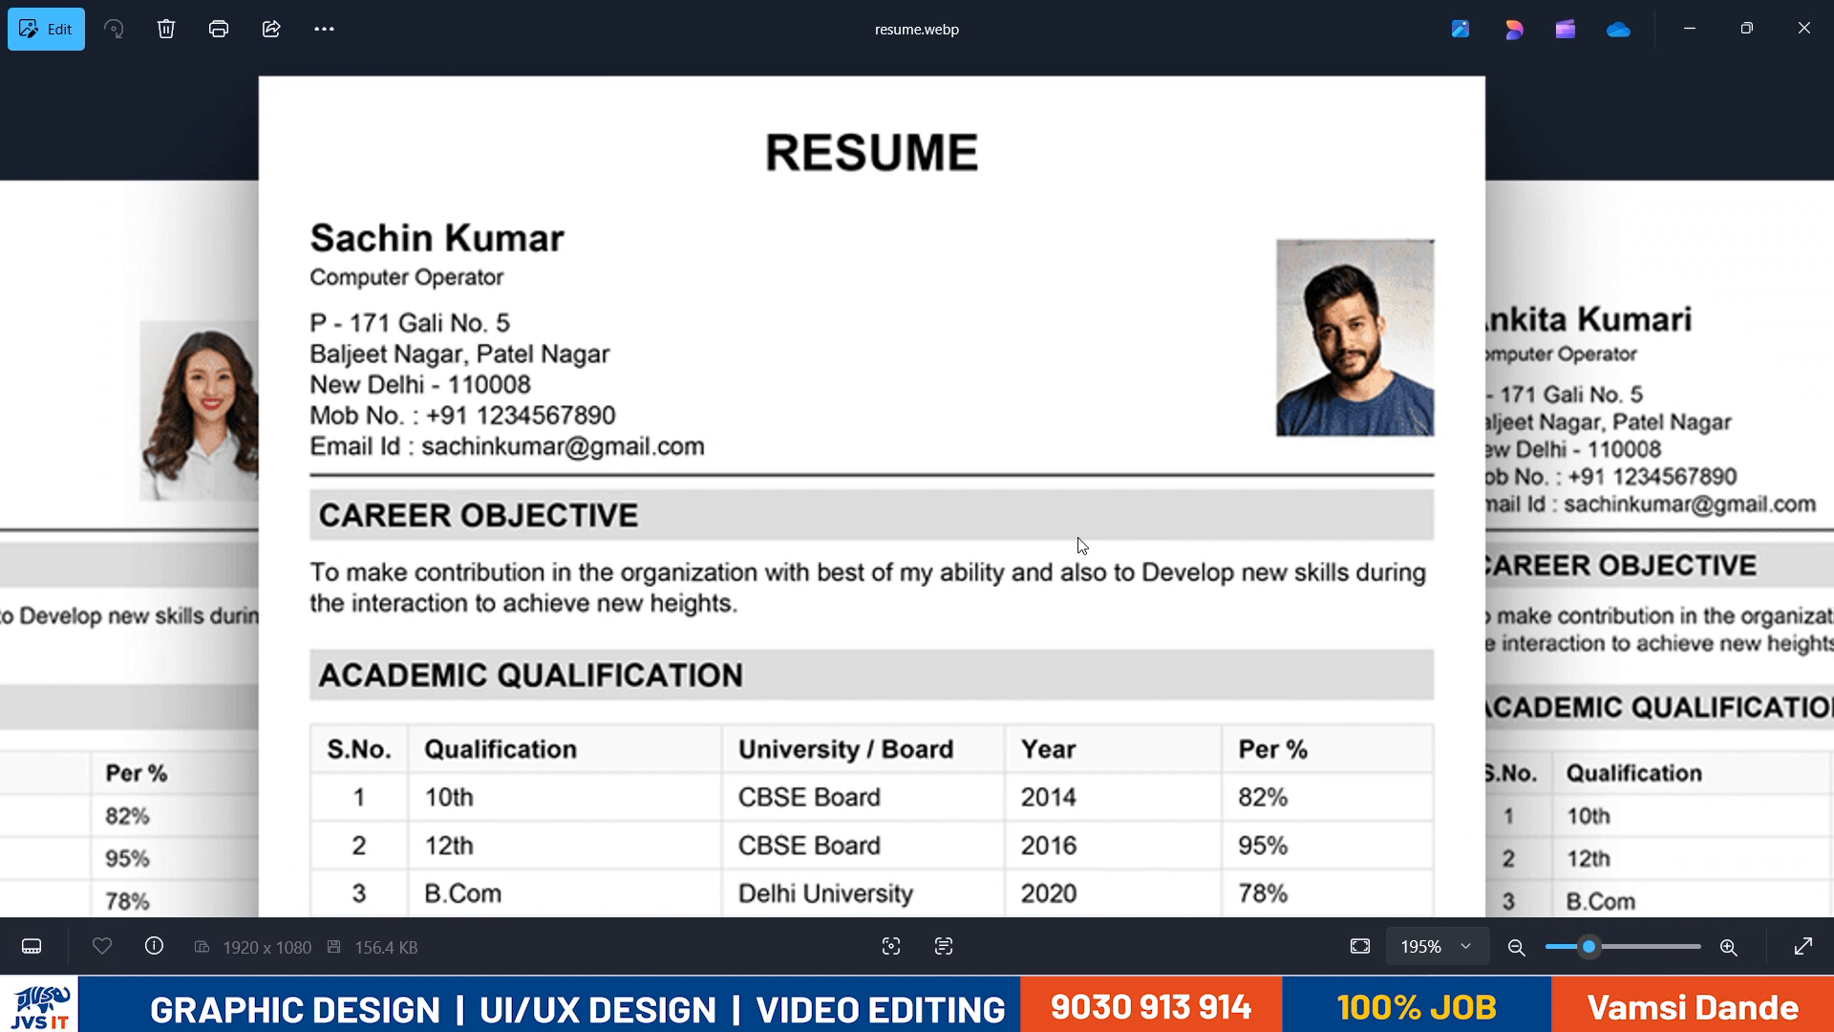
key(alt+Tab)
key(Return)
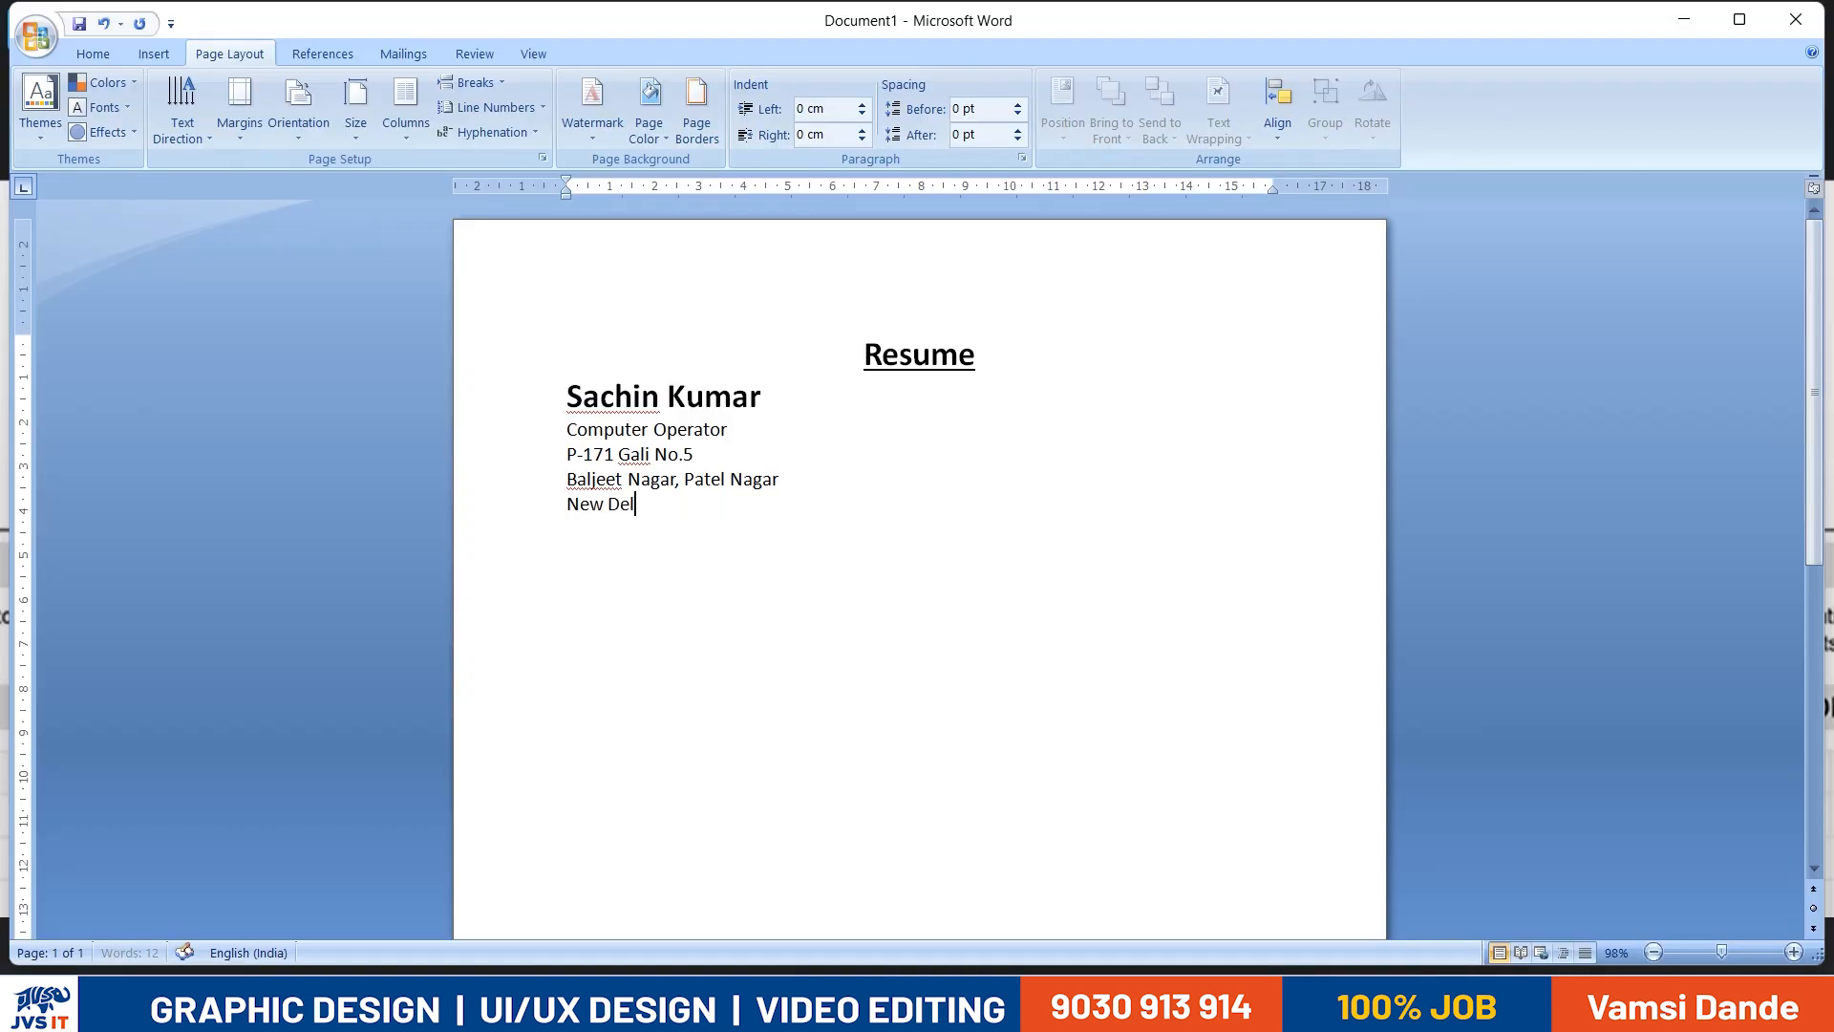
key(alt+Tab)
key(alt+Tab)
key(alt+Tab)
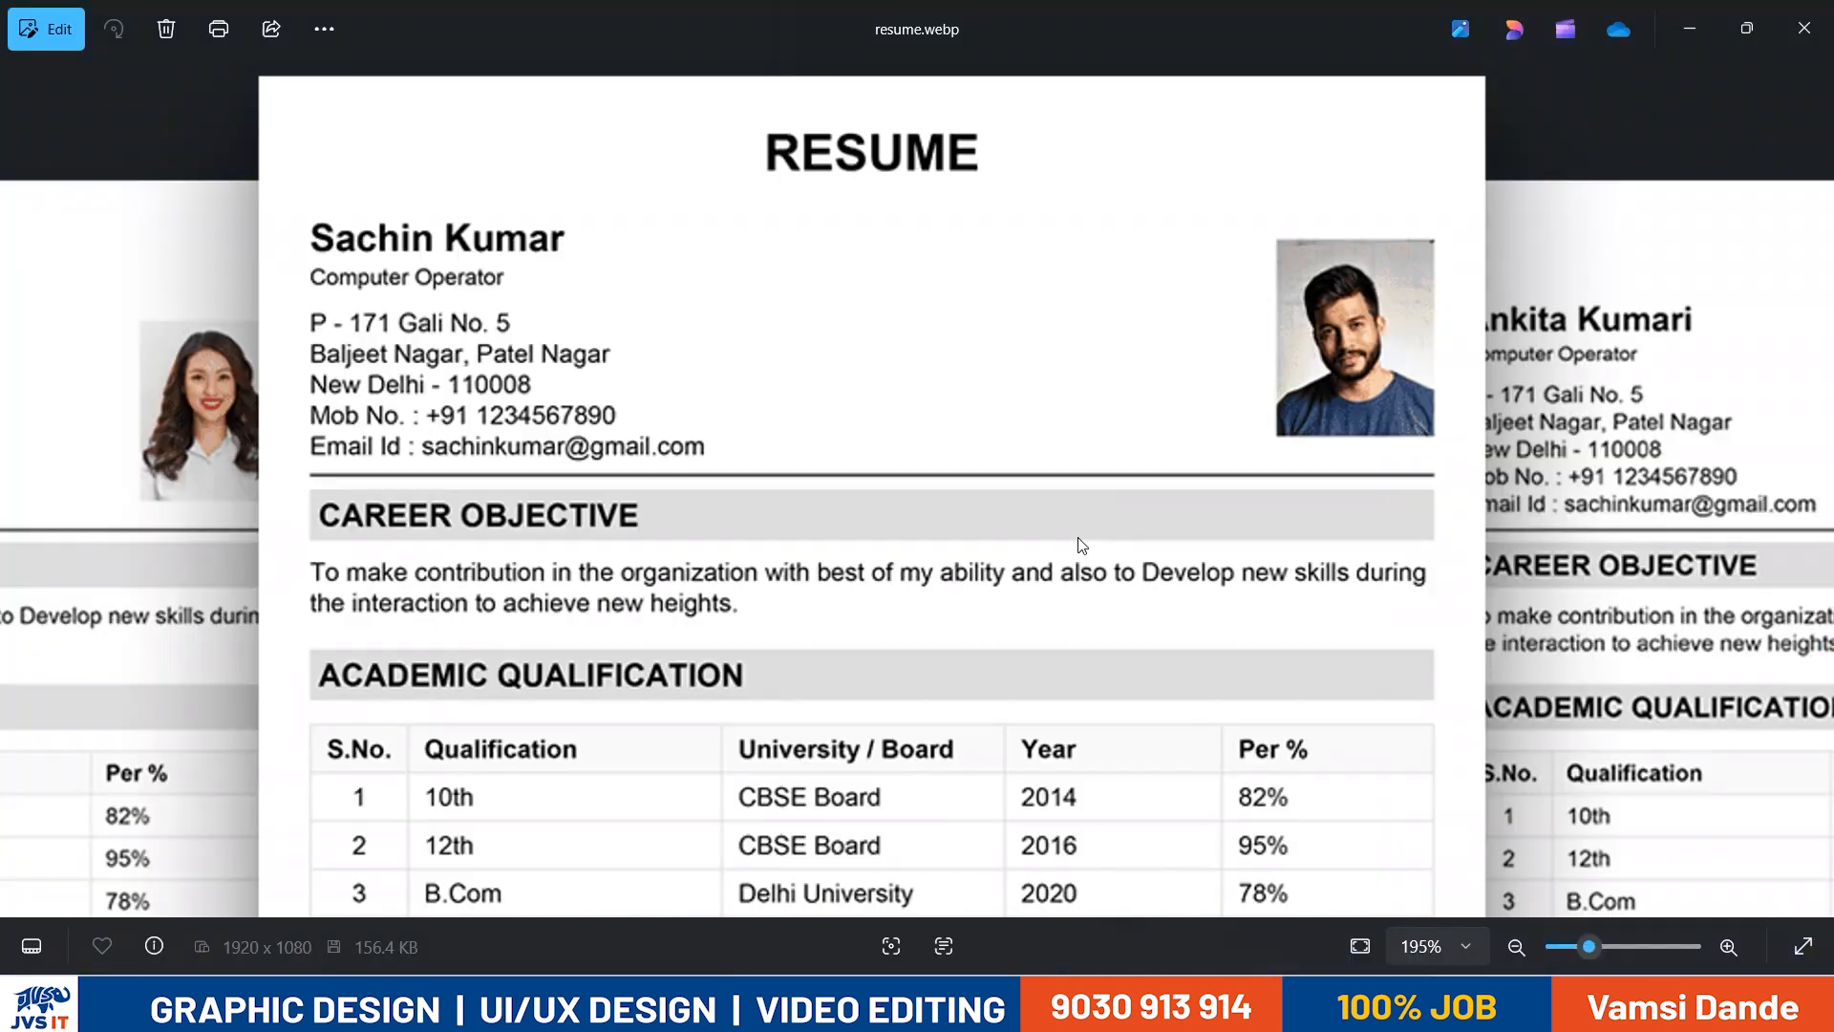
key(alt+Tab)
key(alt+Tab)
key(alt+Tab)
key(alt+Tab)
key(alt+Tab)
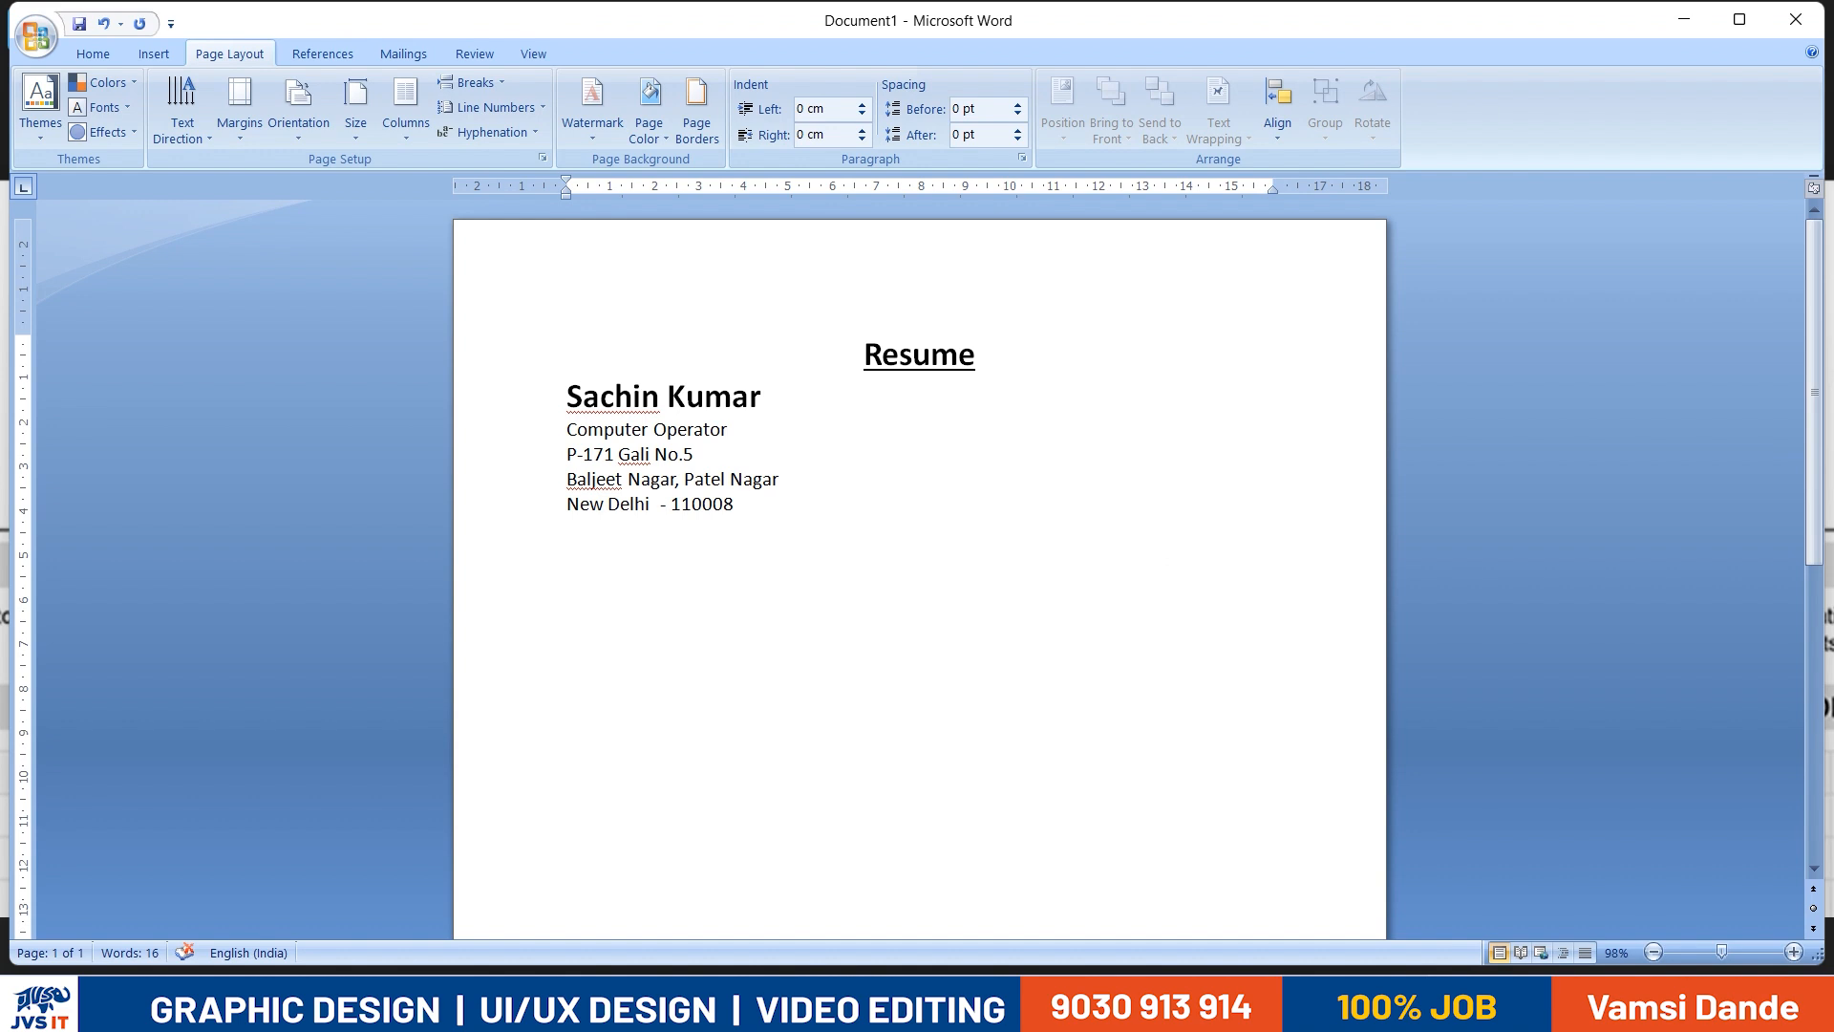
- Compare the address lines in the document with the reference resume image and read its remaining contact lines
key(alt+Tab)
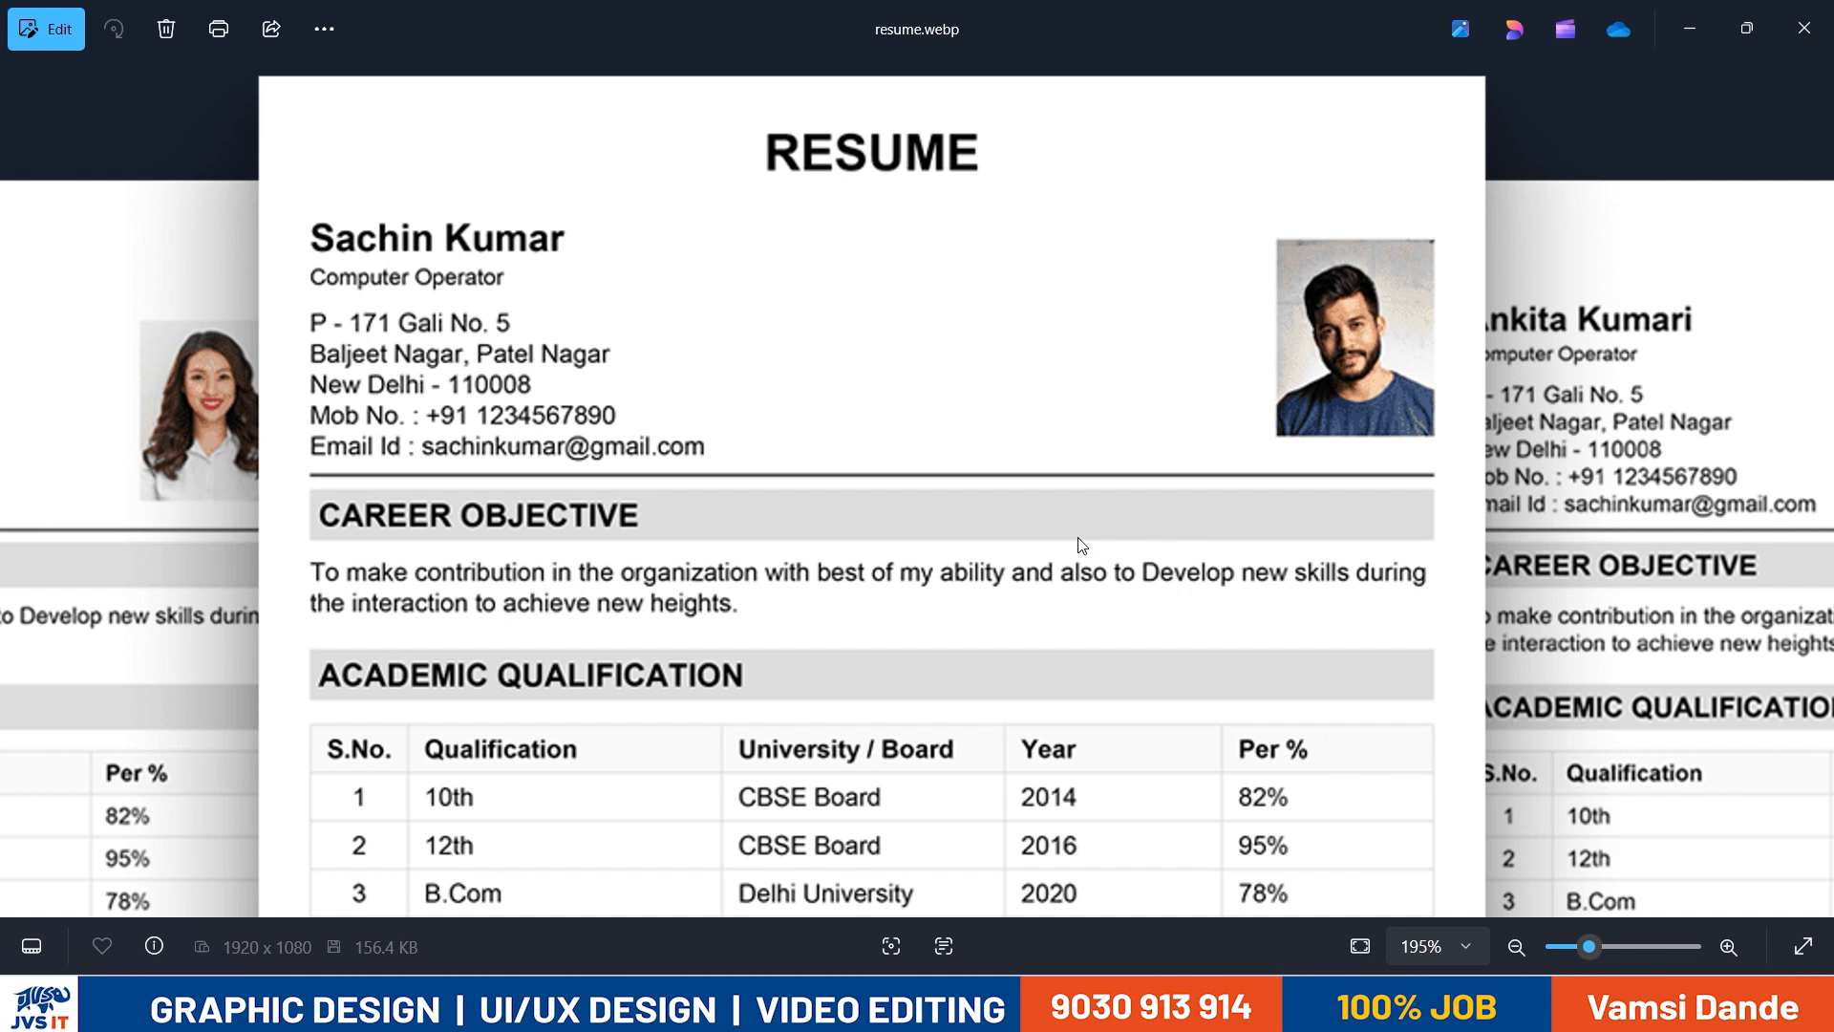
key(alt+Tab)
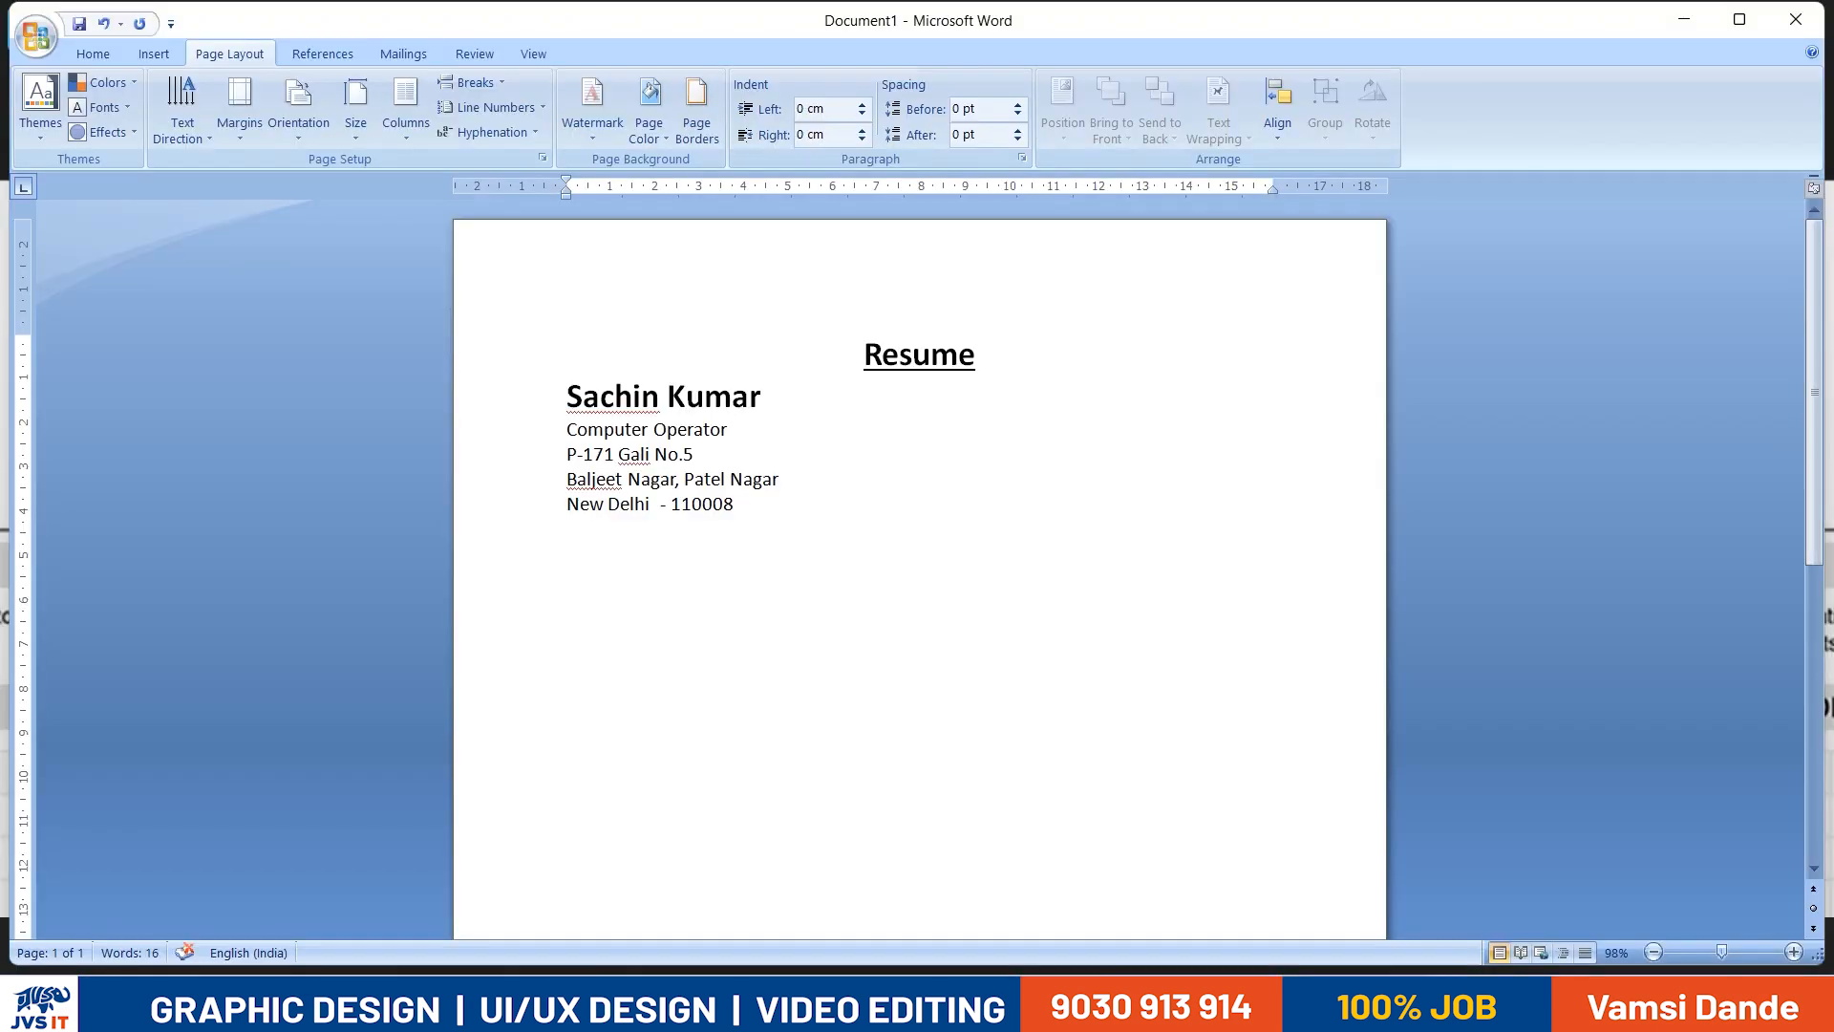
key(alt+Tab)
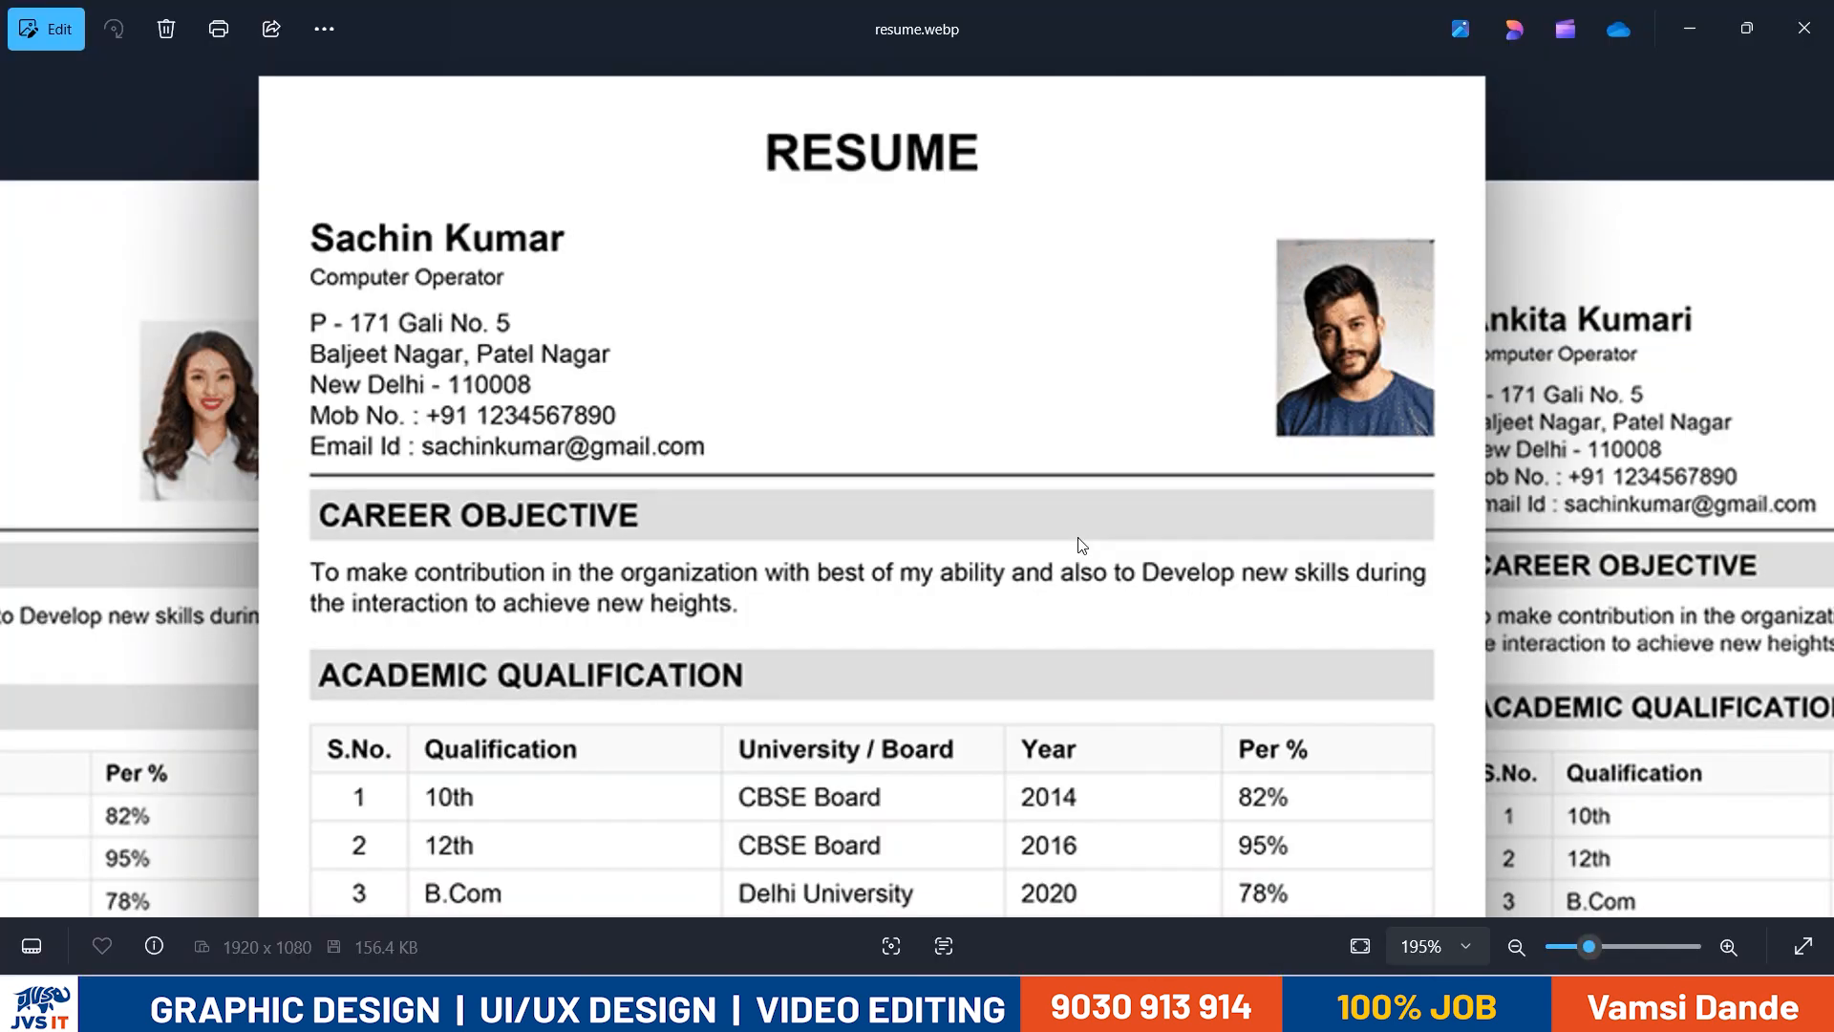
key(alt+Tab)
key(alt+Tab)
key(alt+Tab)
key(alt+Tab)
key(alt+Tab)
key(alt+Tab)
key(alt+Tab)
key(alt+Tab)
key(alt+Tab)
key(alt+Tab)
key(alt+Tab)
key(alt+Tab)
key(alt+Tab)
- Add a line labelled "Mobile No:" with the applicant's phone number below the address
key(Return)
text(Mob Nbo)
key(BackSpace)
key(BackSpace)
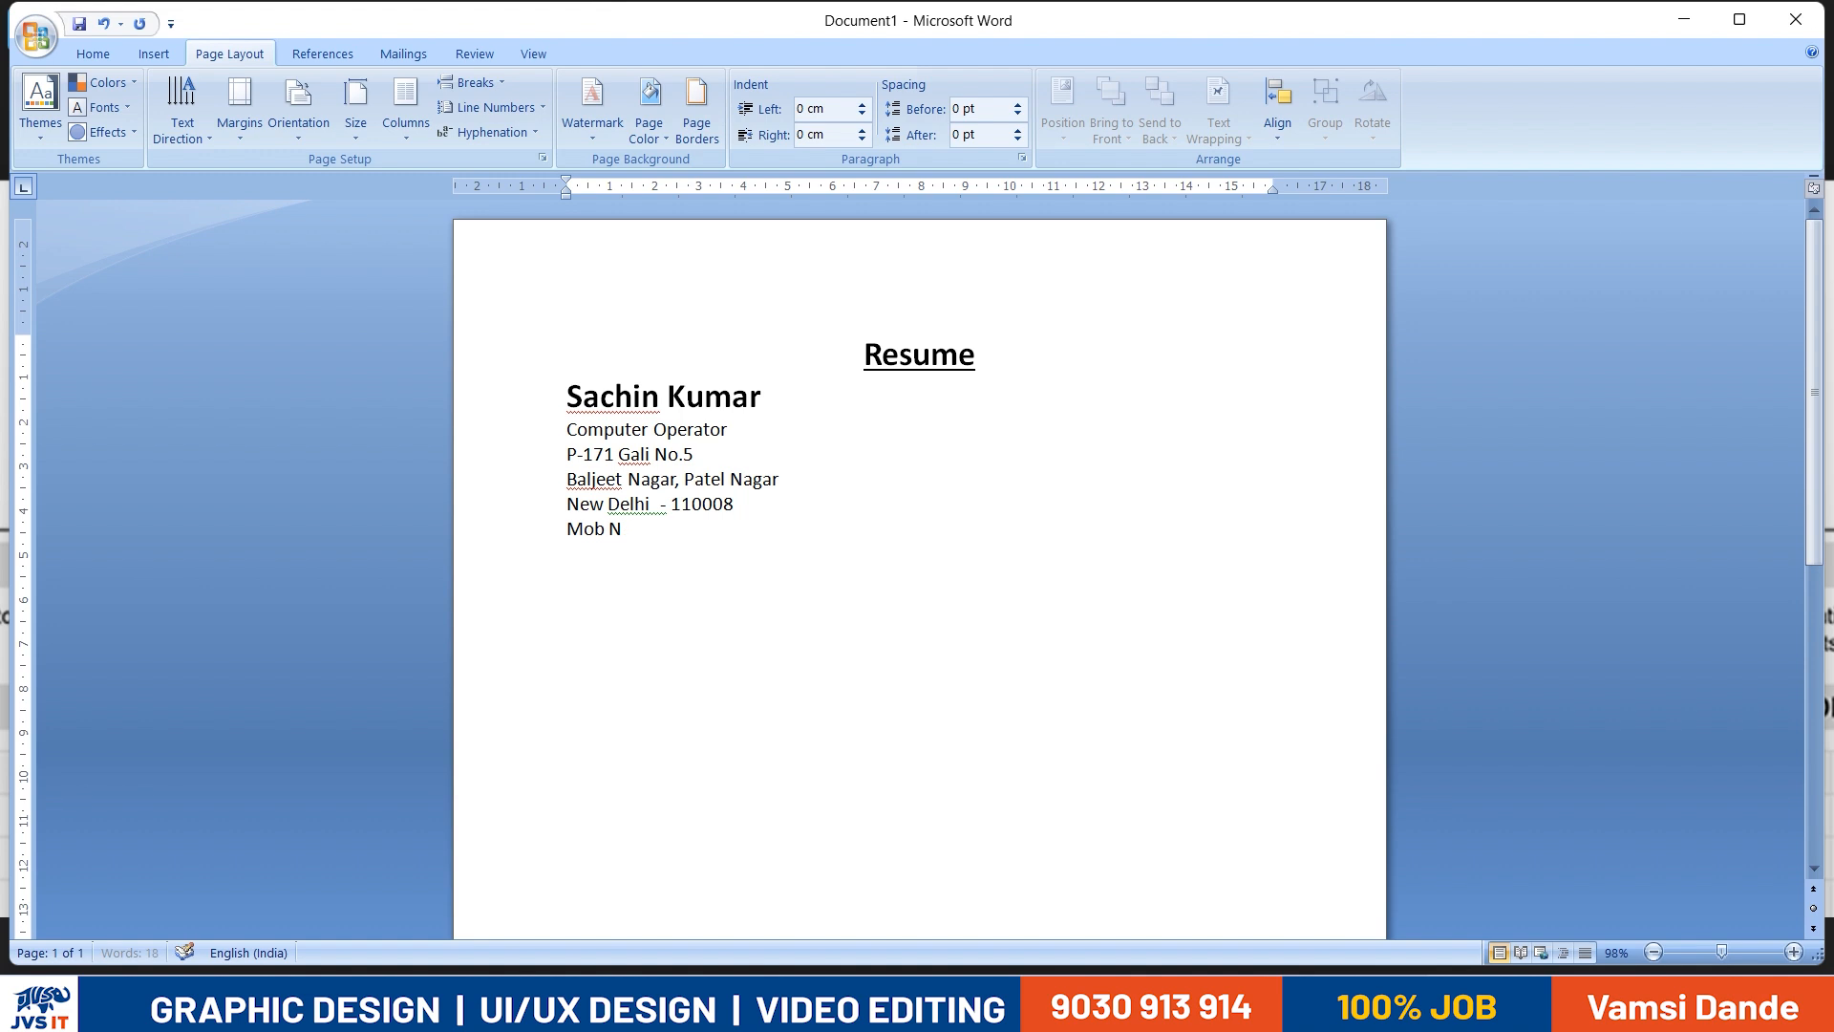
text(u)
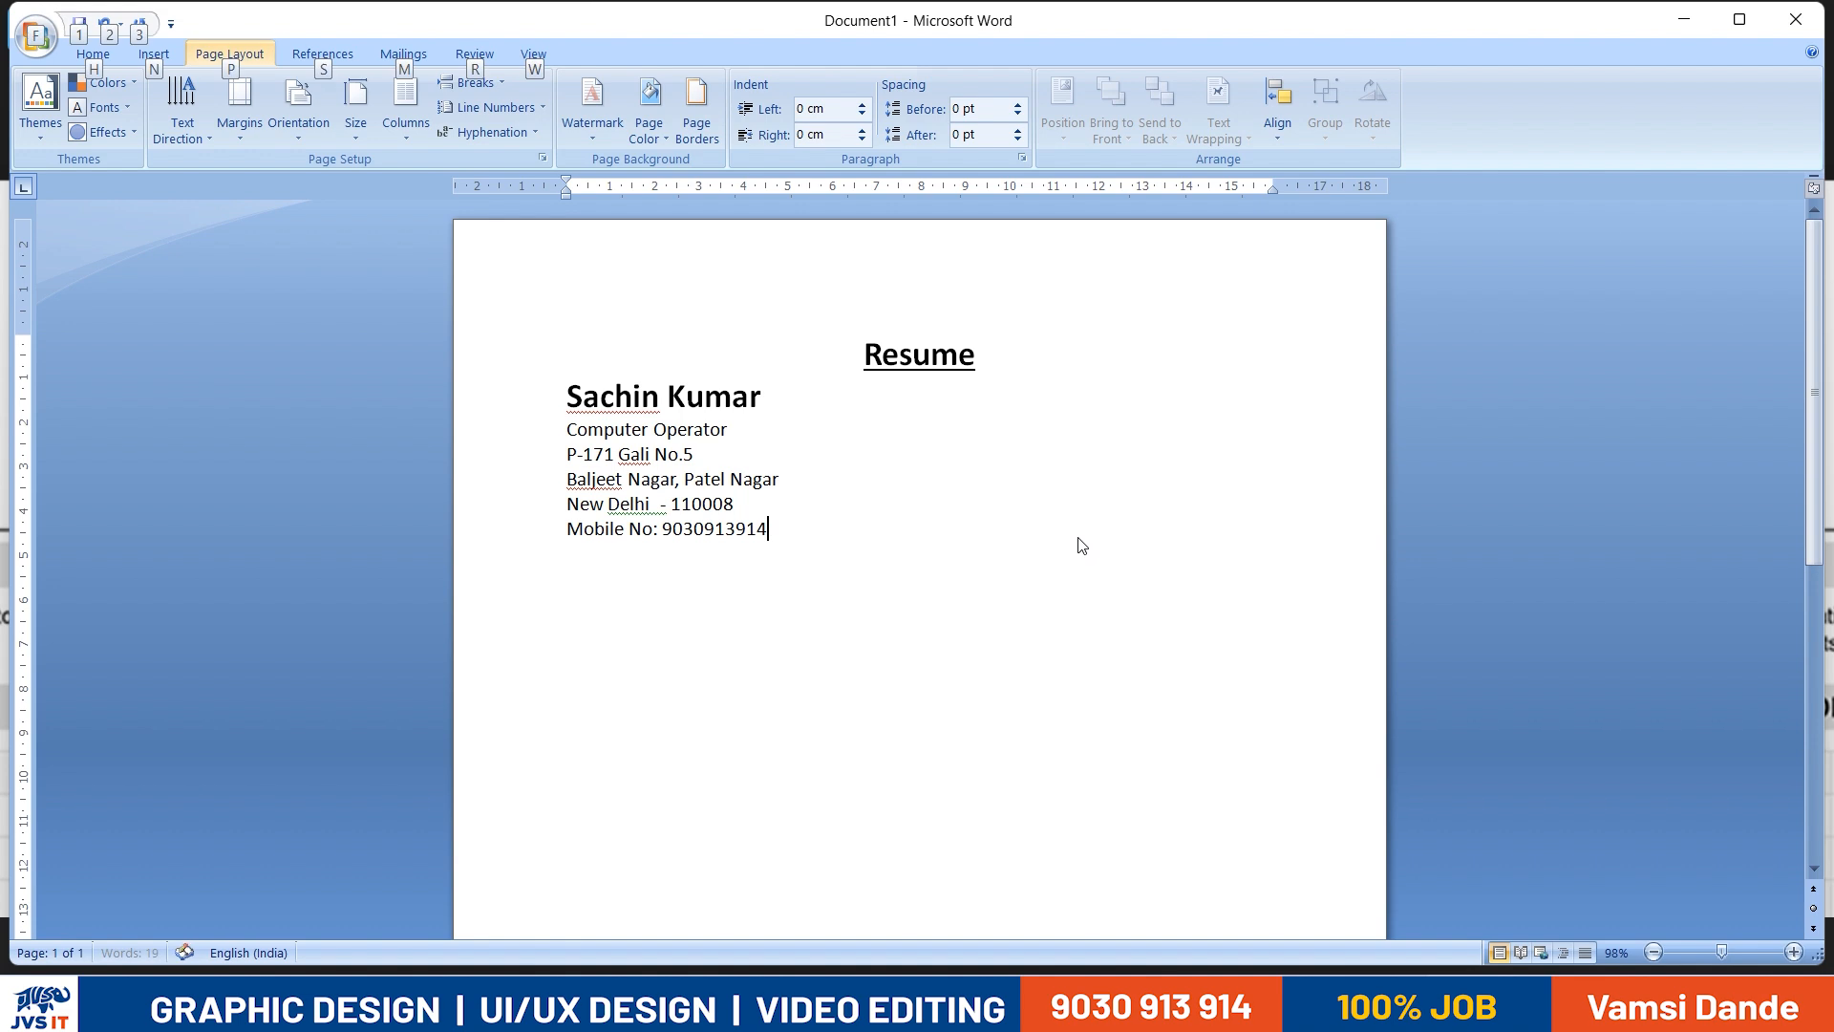
- Add a line labelled "Email Id:" with the applicant's e-mail address below the mobile number
key(alt+Tab)
key(alt+Tab)
key(Return)
text(E,ai)
key(BackSpace)
text(mail)
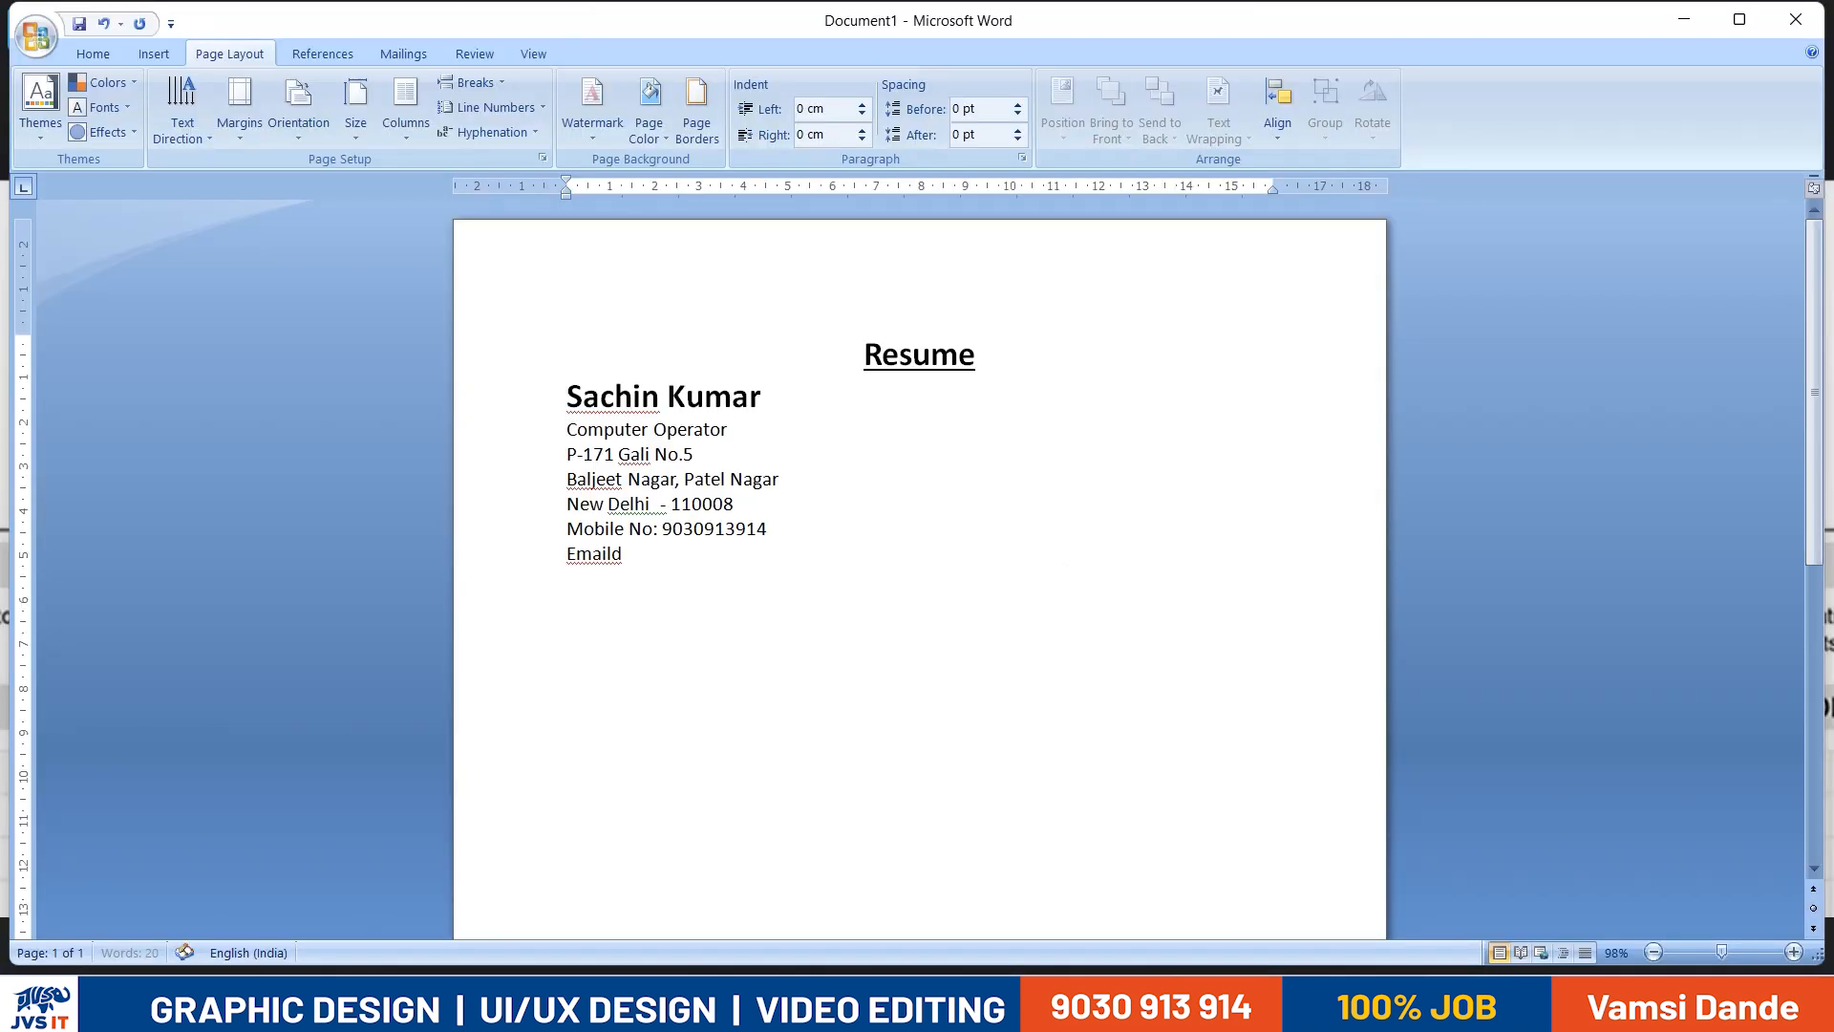
text( Id:)
key(alt+Tab)
key(alt+Tab)
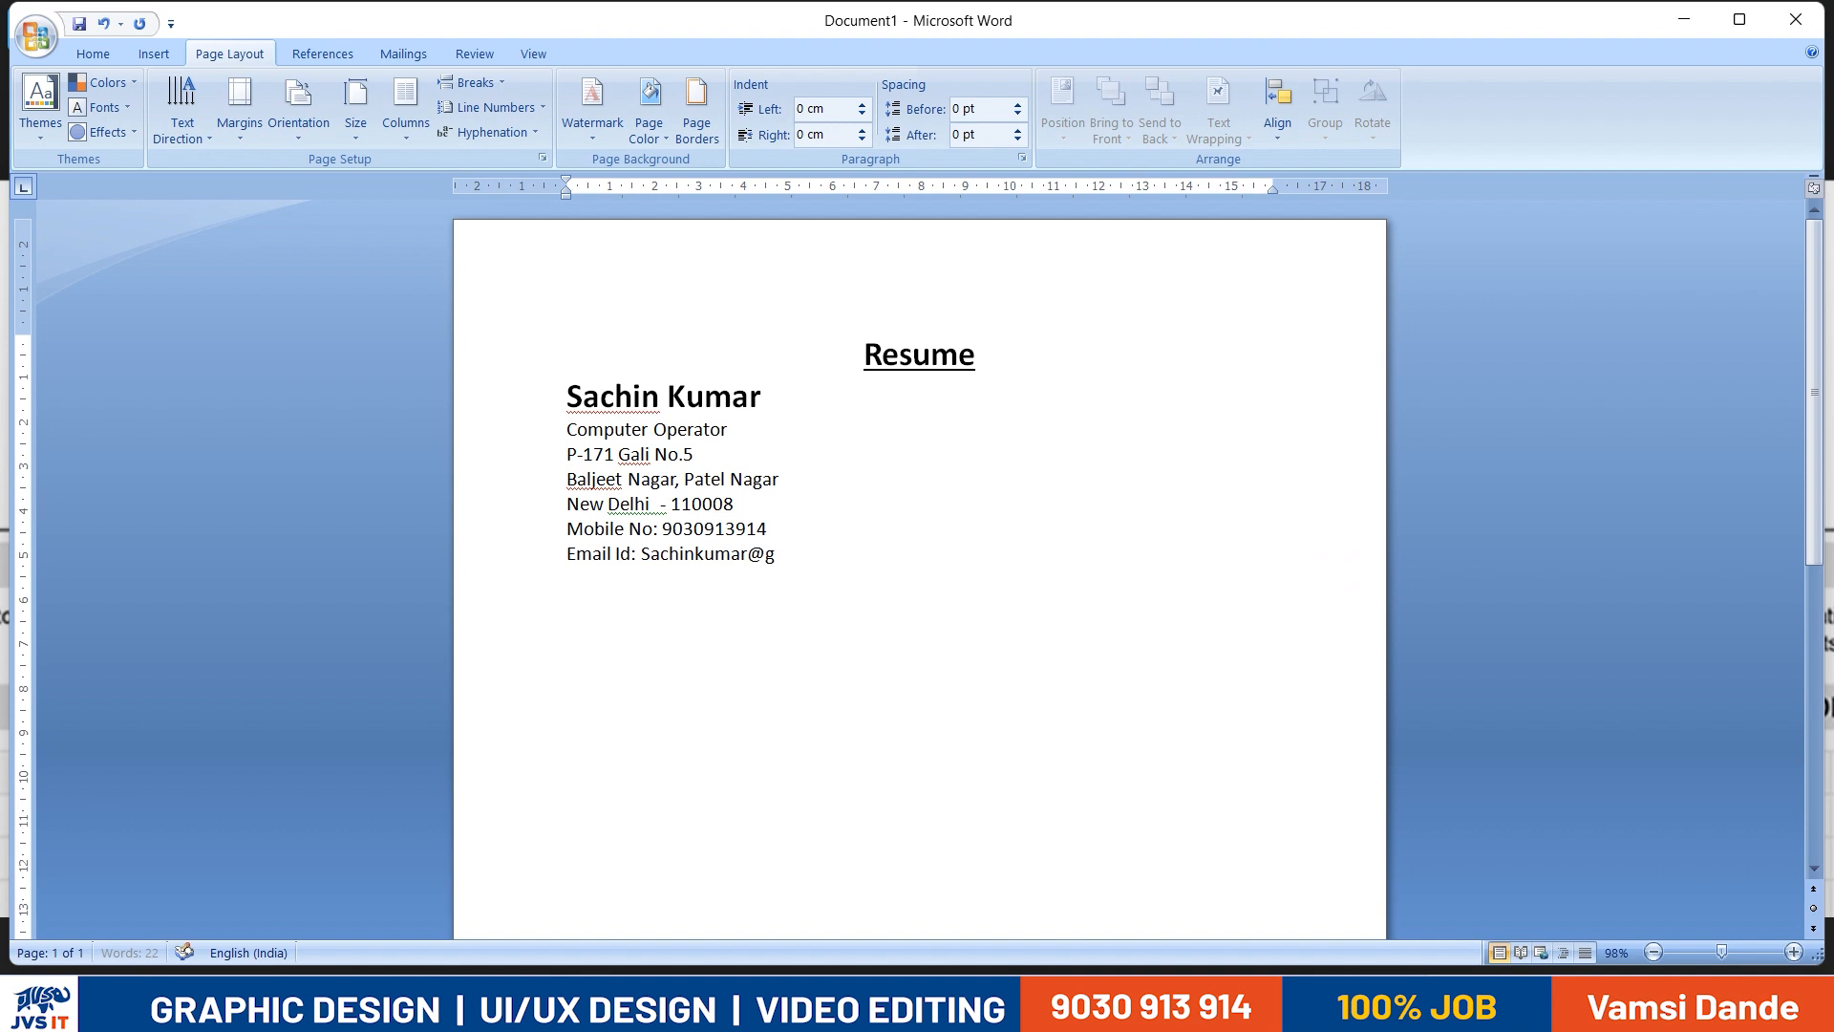
- Draw a straight horizontal line about 16.92 cm wide below the e-mail line
click(153, 54)
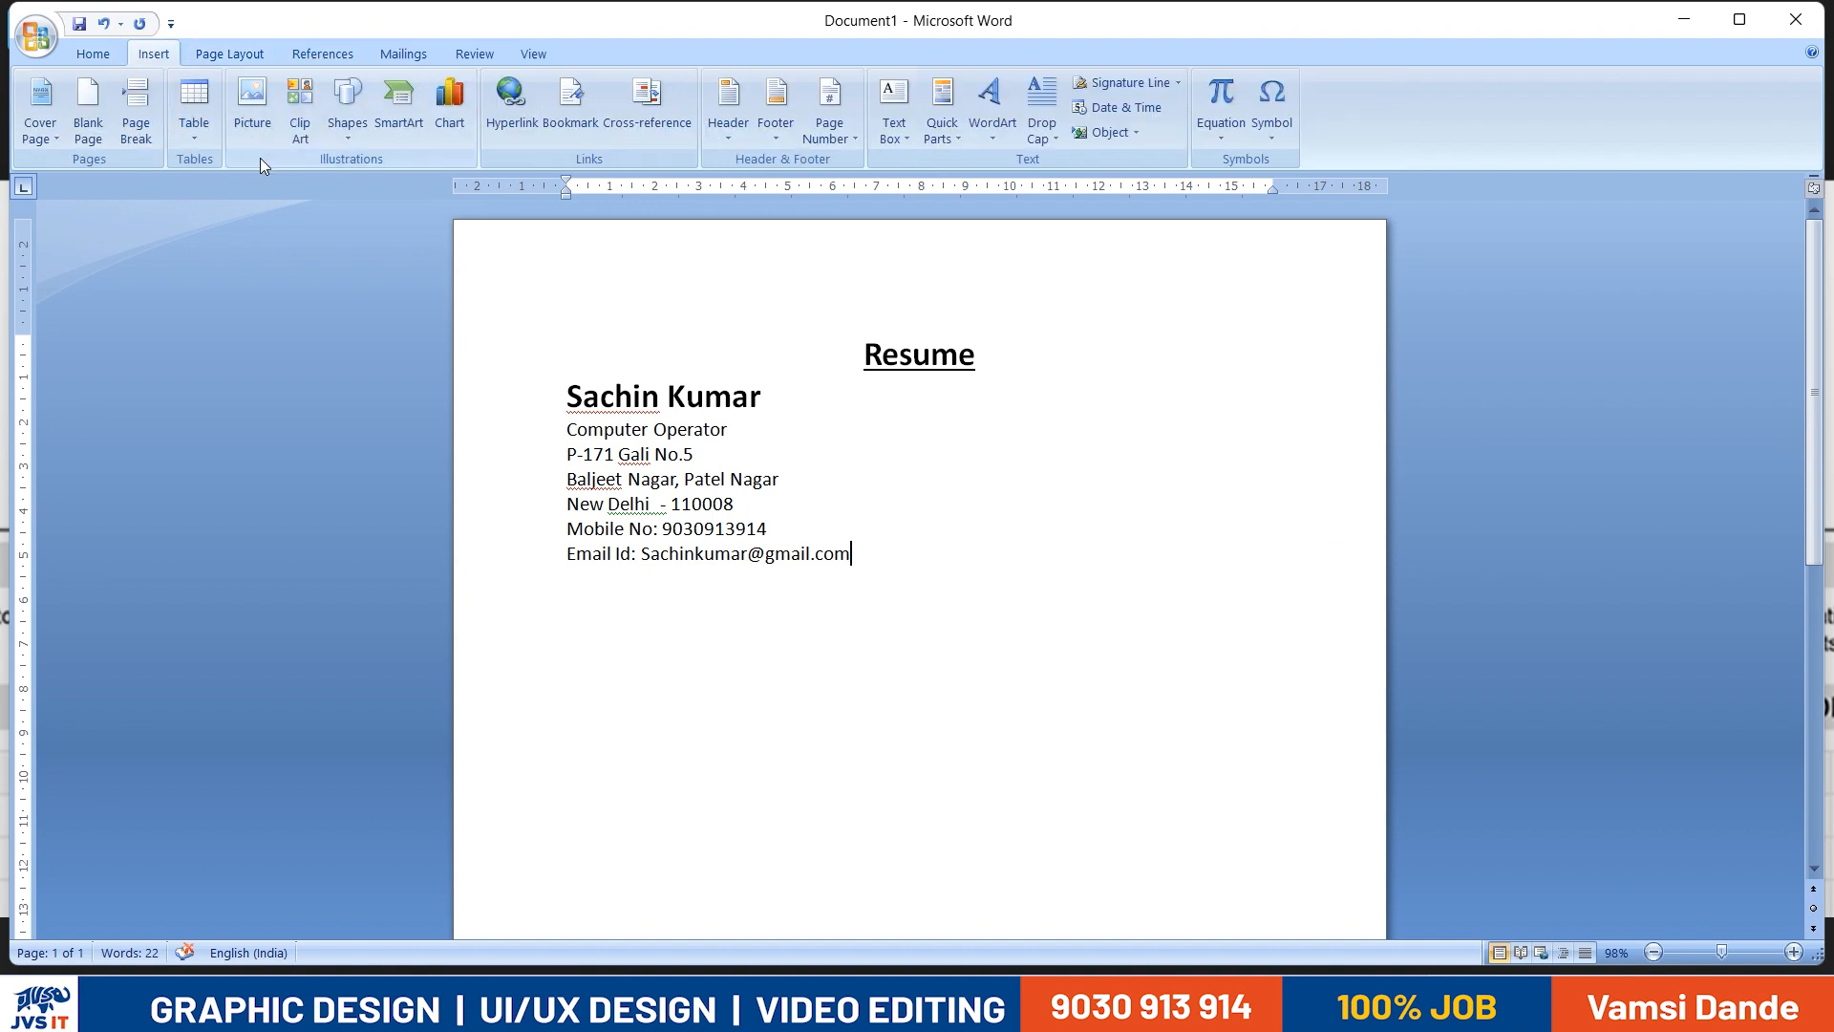
click(344, 134)
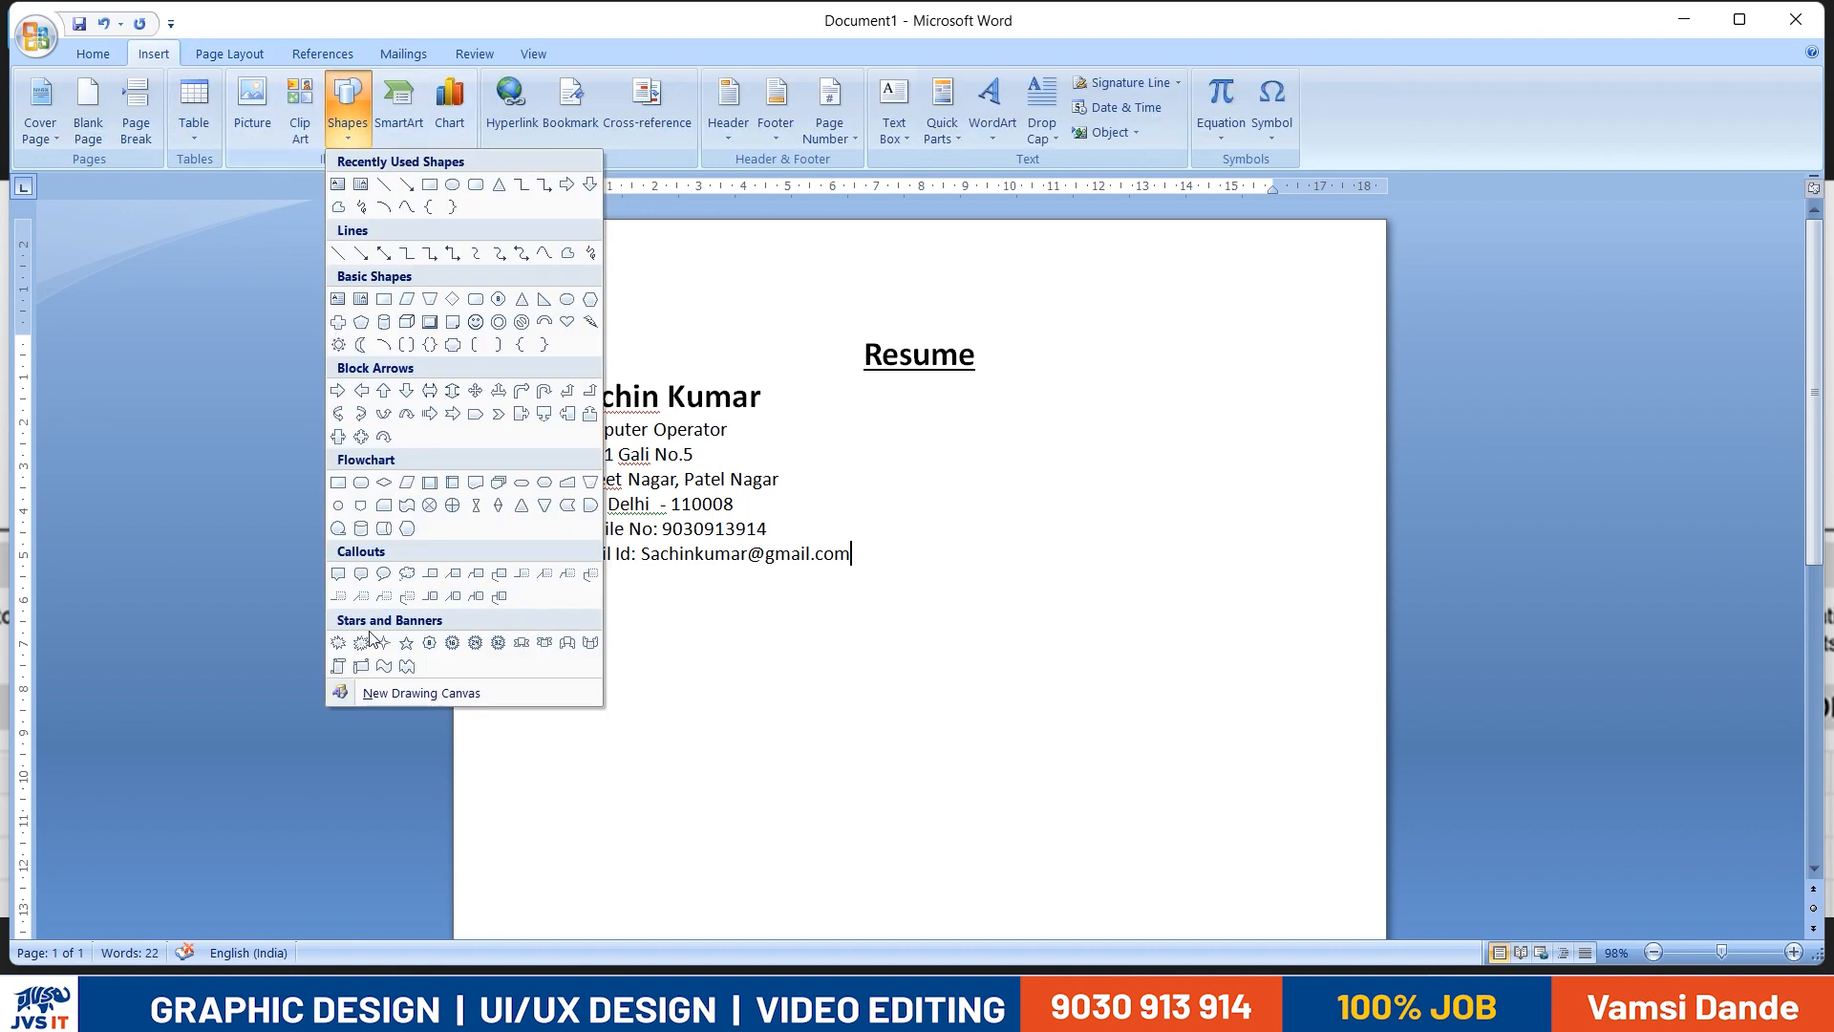
click(383, 185)
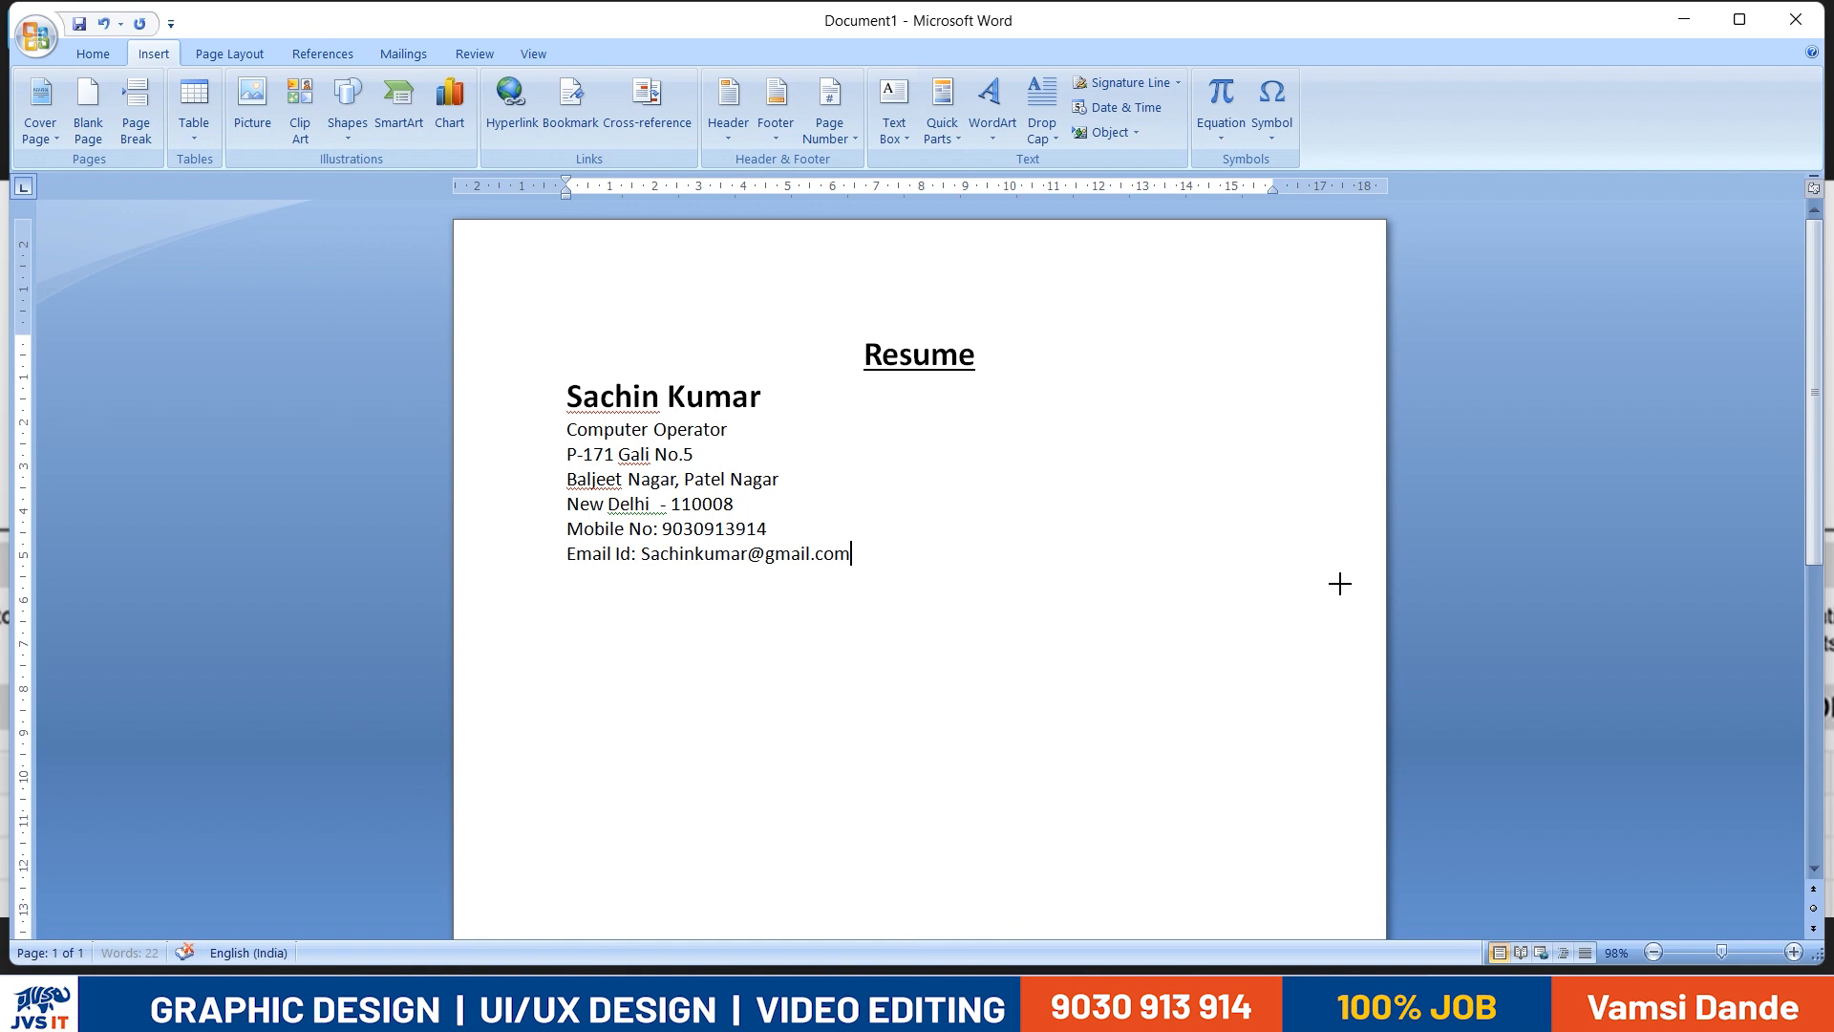
drag(1478, 578, 1178, 594)
drag(1177, 595, 1316, 584)
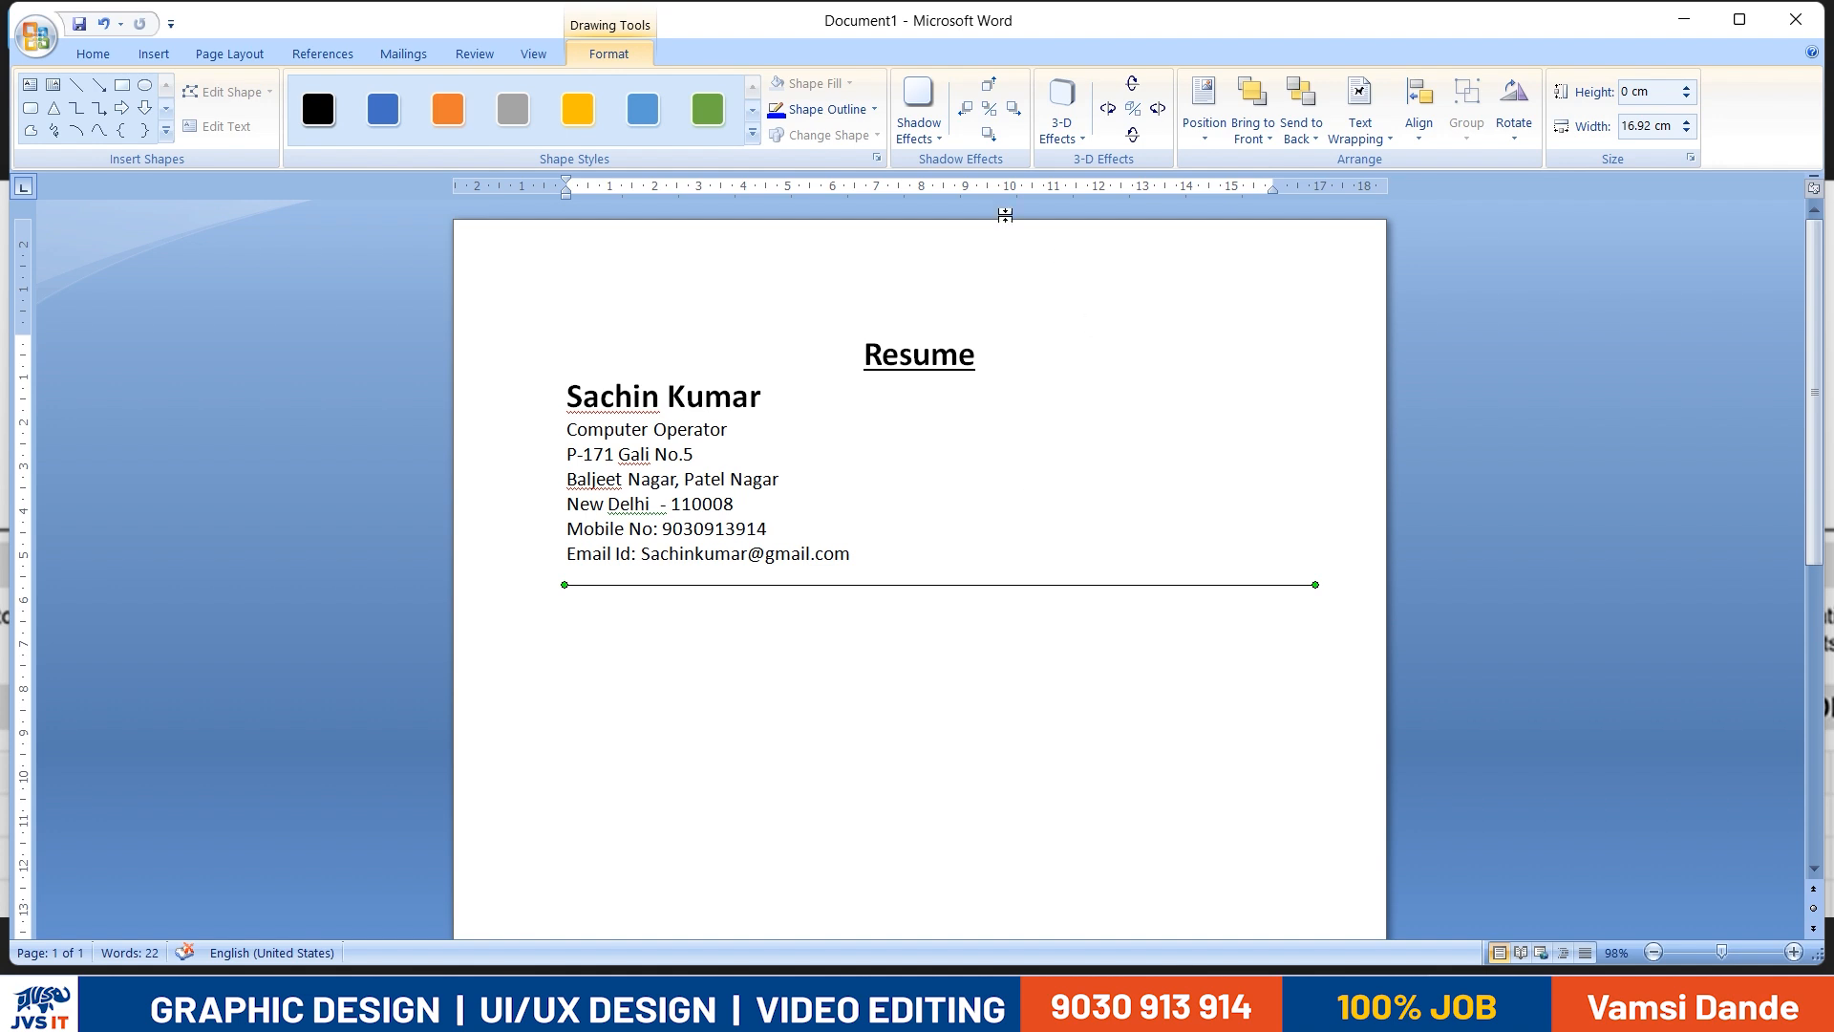
- Set the horizontal line's outline weight to 1½ pt and compare it with the divider in the reference resume
click(871, 109)
mouse_move(879, 363)
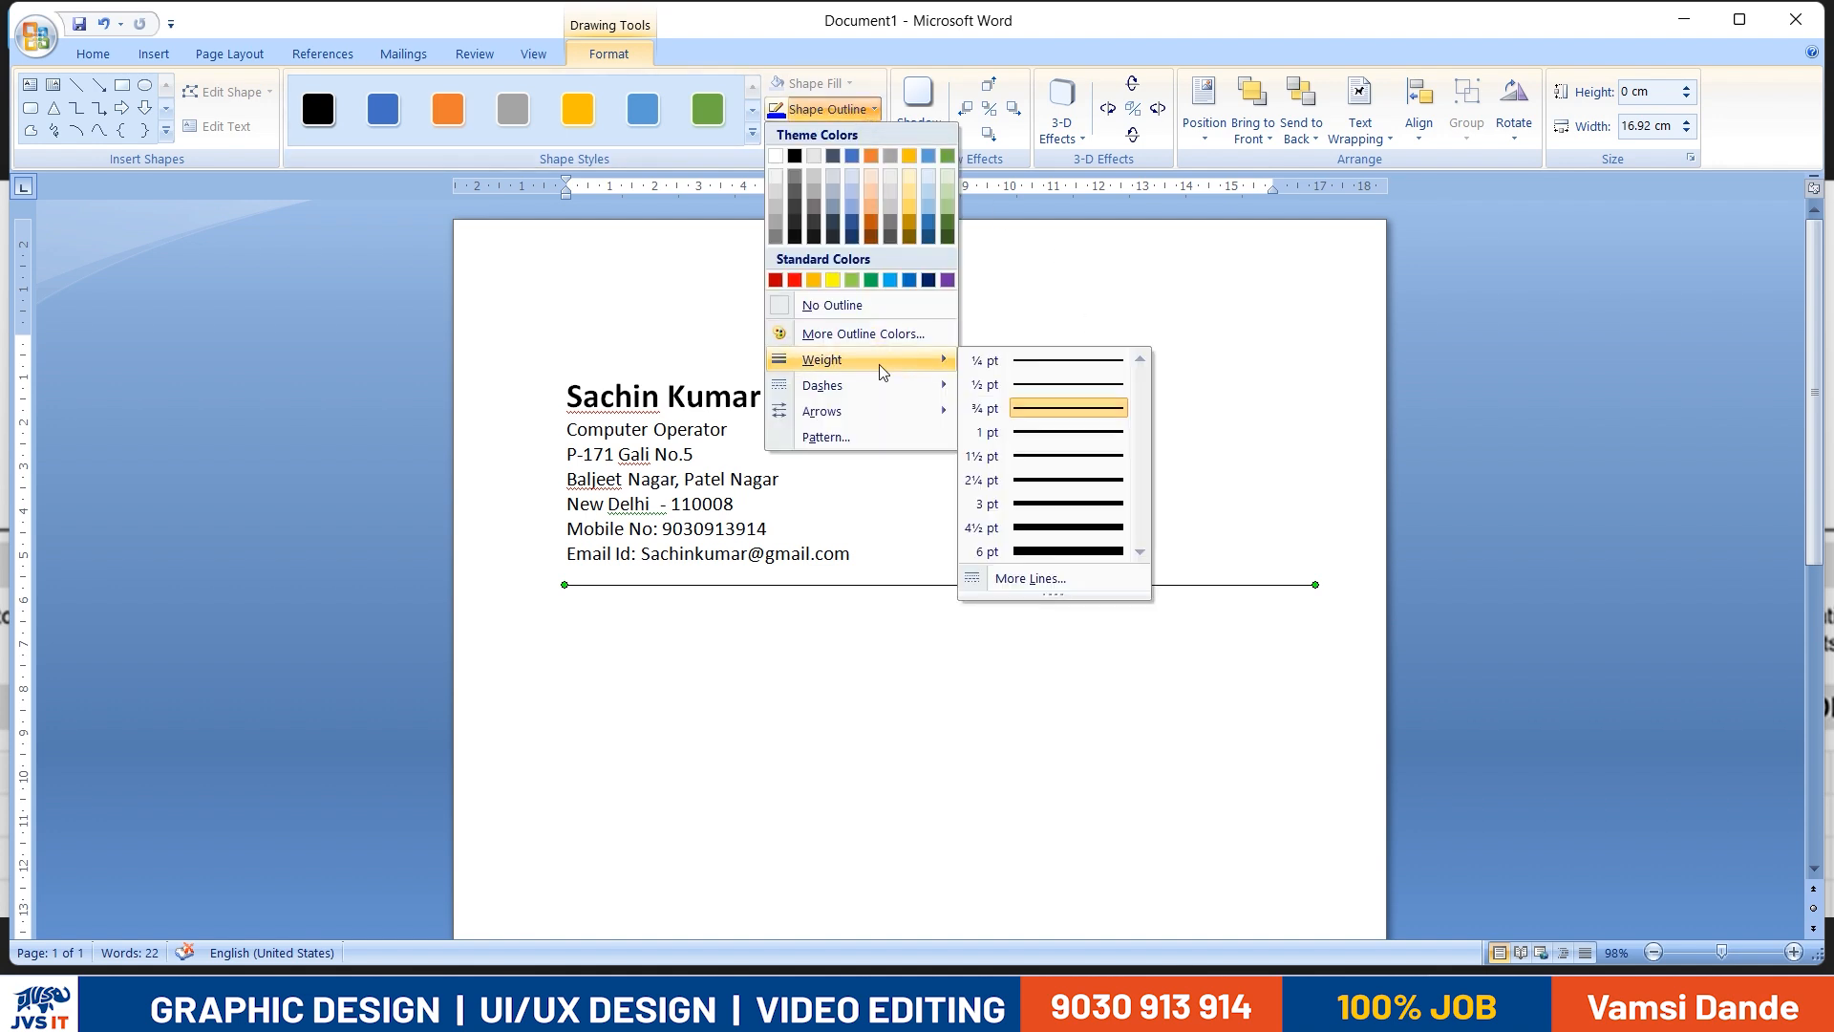
click(1042, 453)
key(alt+Tab)
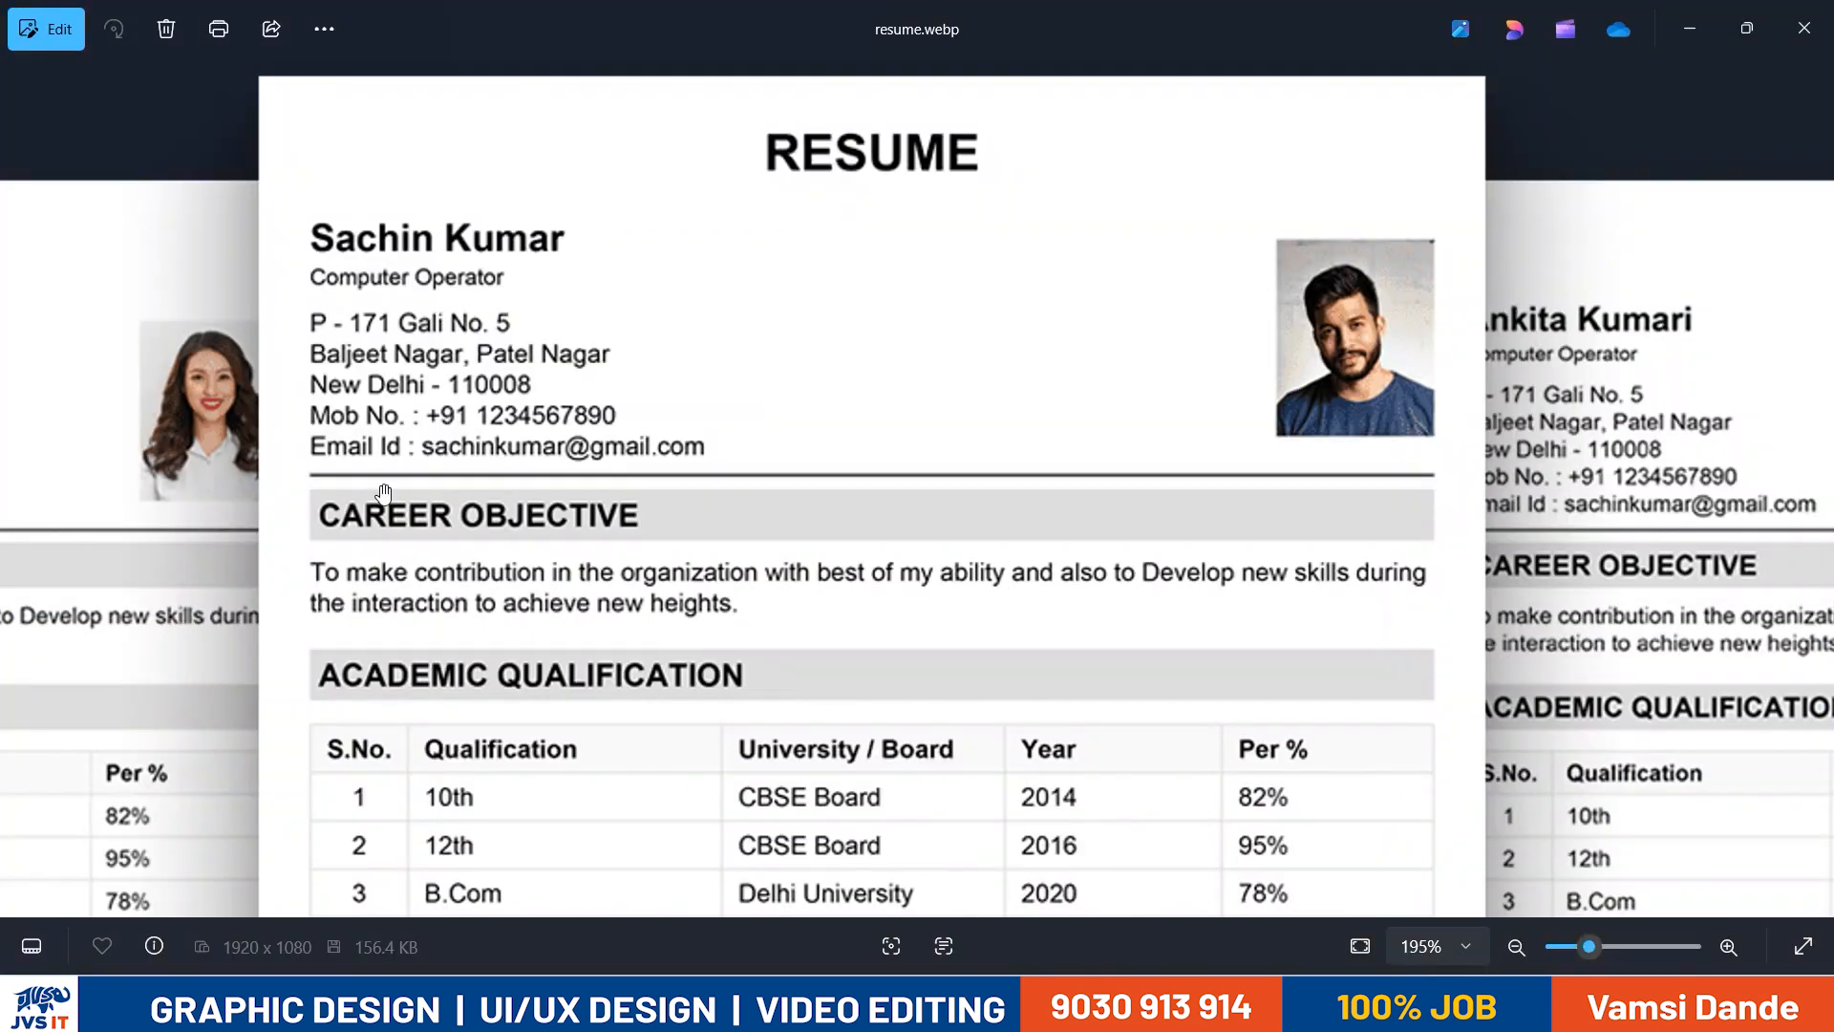
key(alt+Tab)
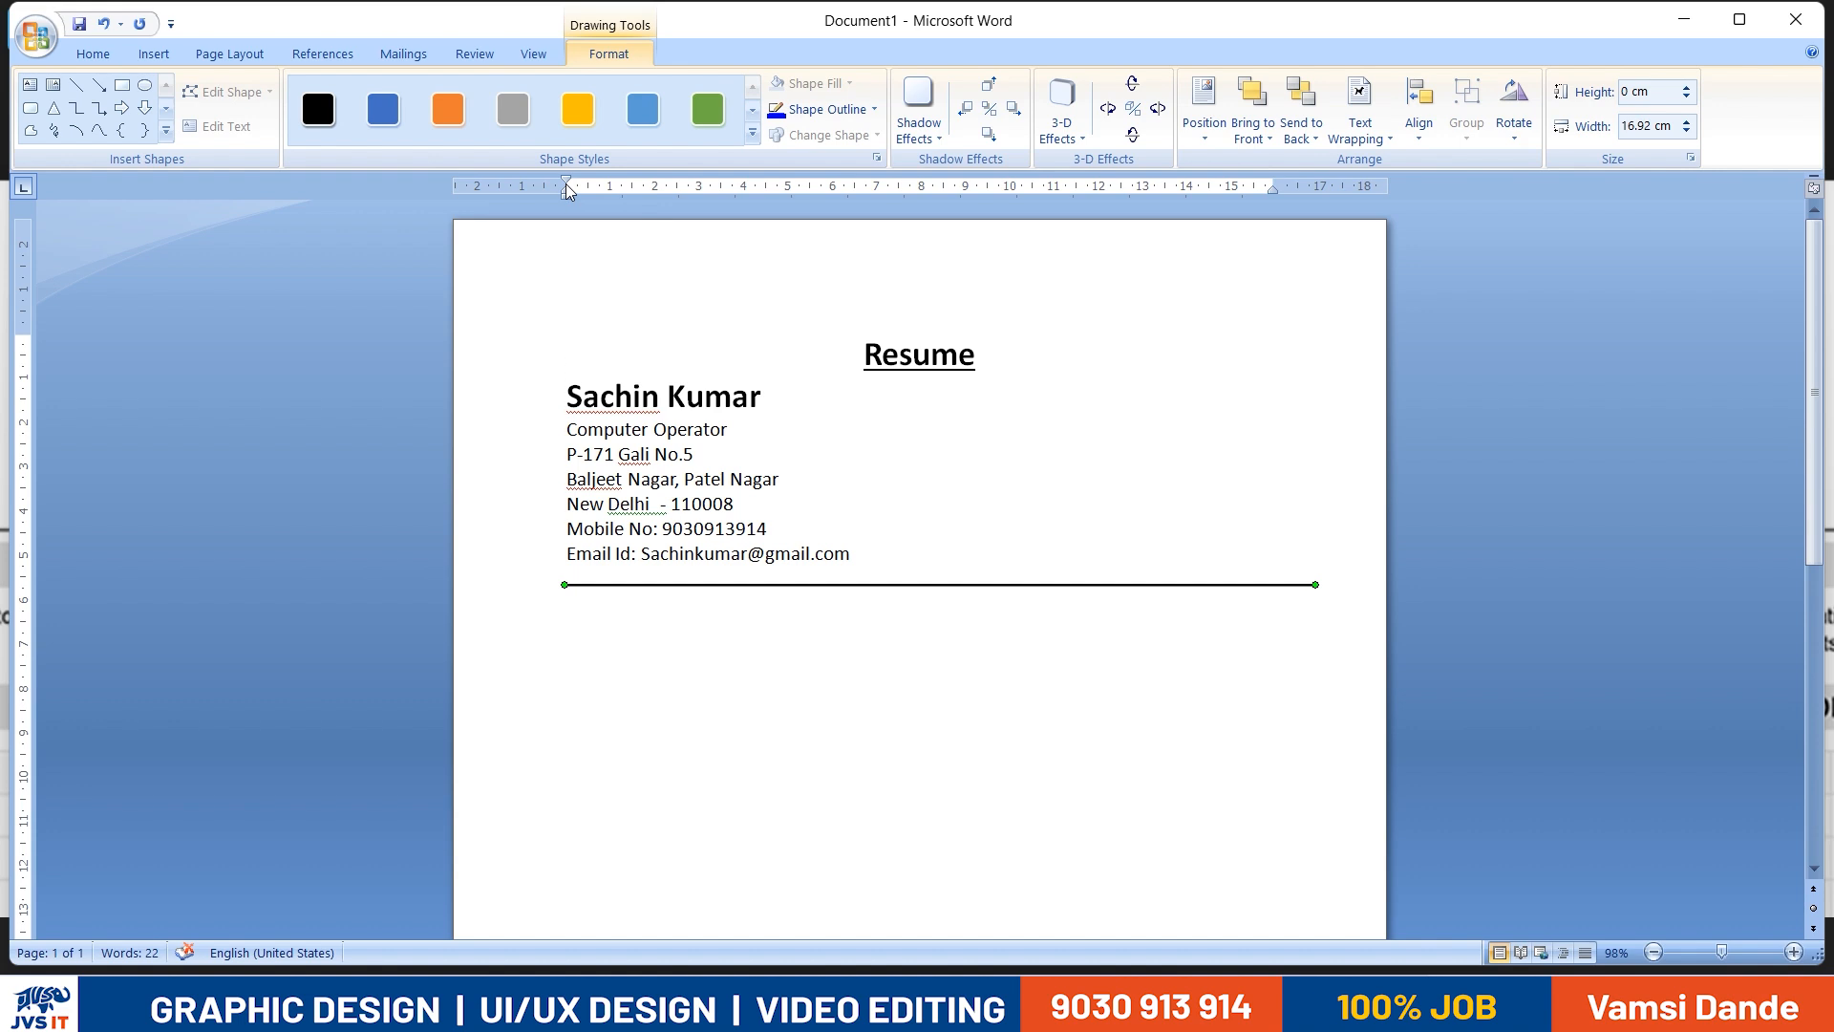
- Reduce the left and right page margins so the text area is about 18 cm wide
mouse_move(565, 187)
mouse_down()
mouse_move(487, 199)
mouse_move(509, 188)
mouse_up()
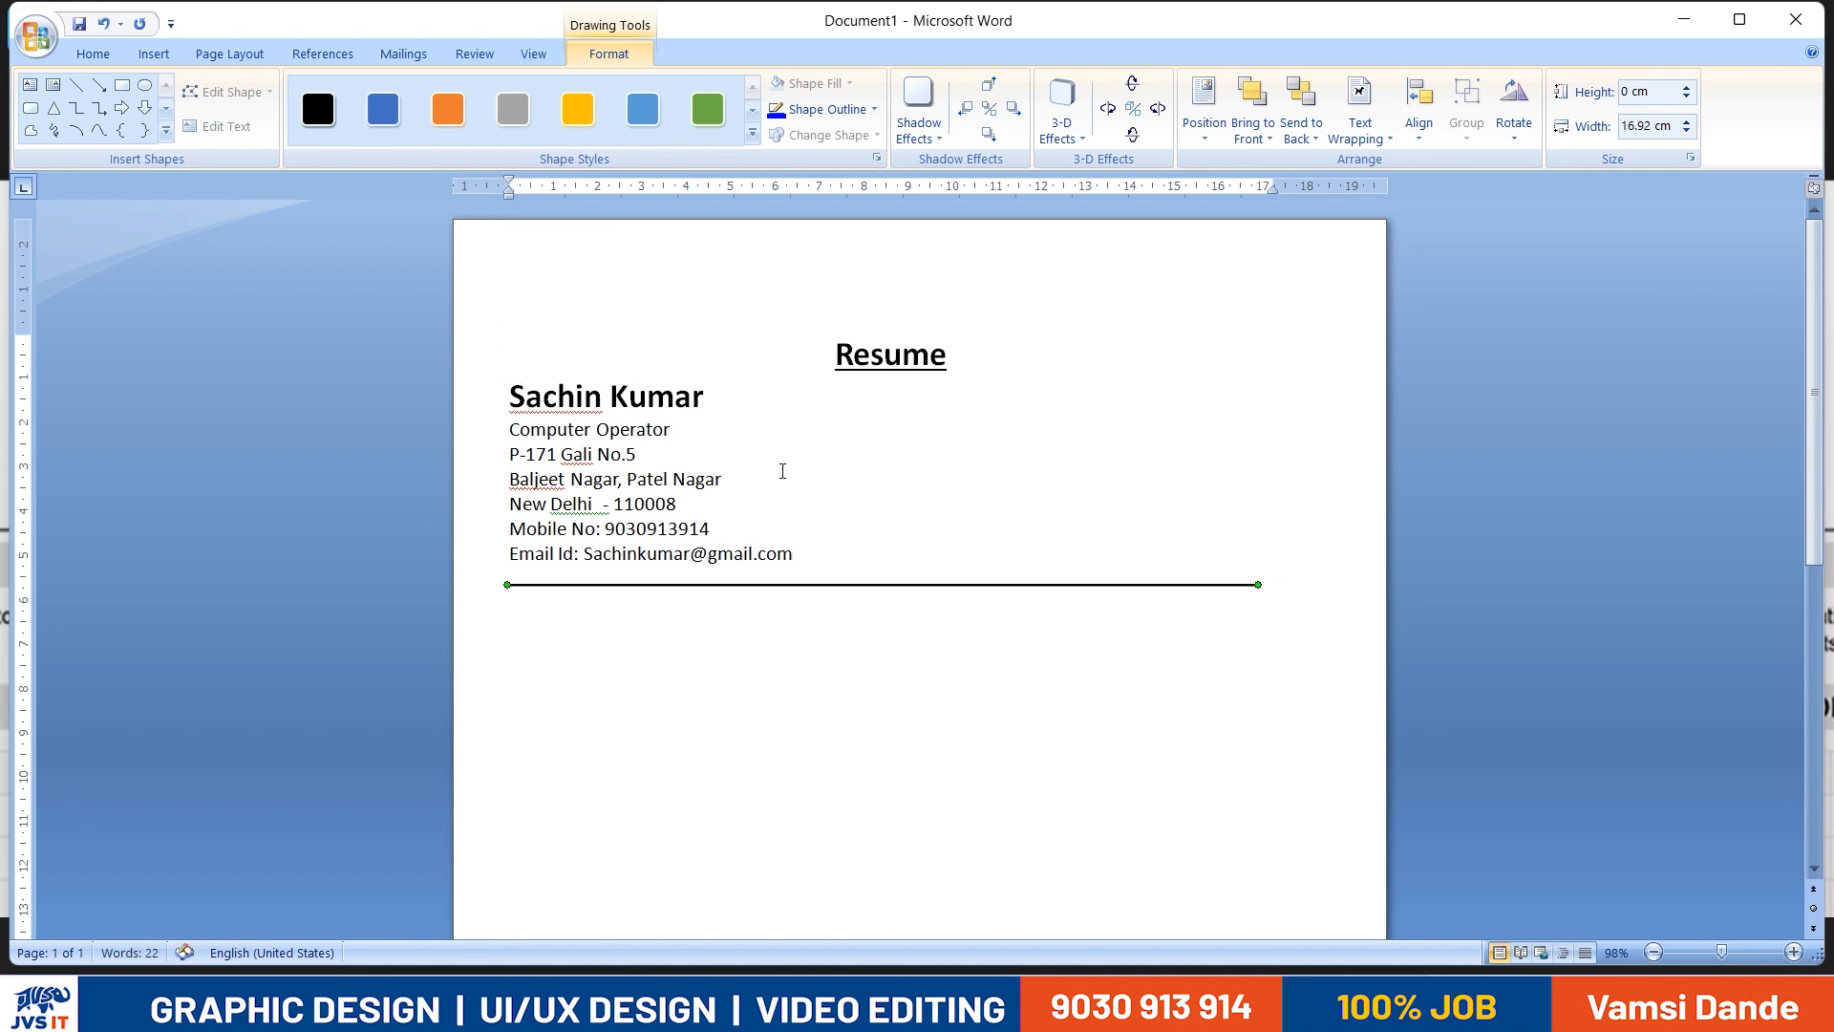
drag(1262, 181, 1307, 187)
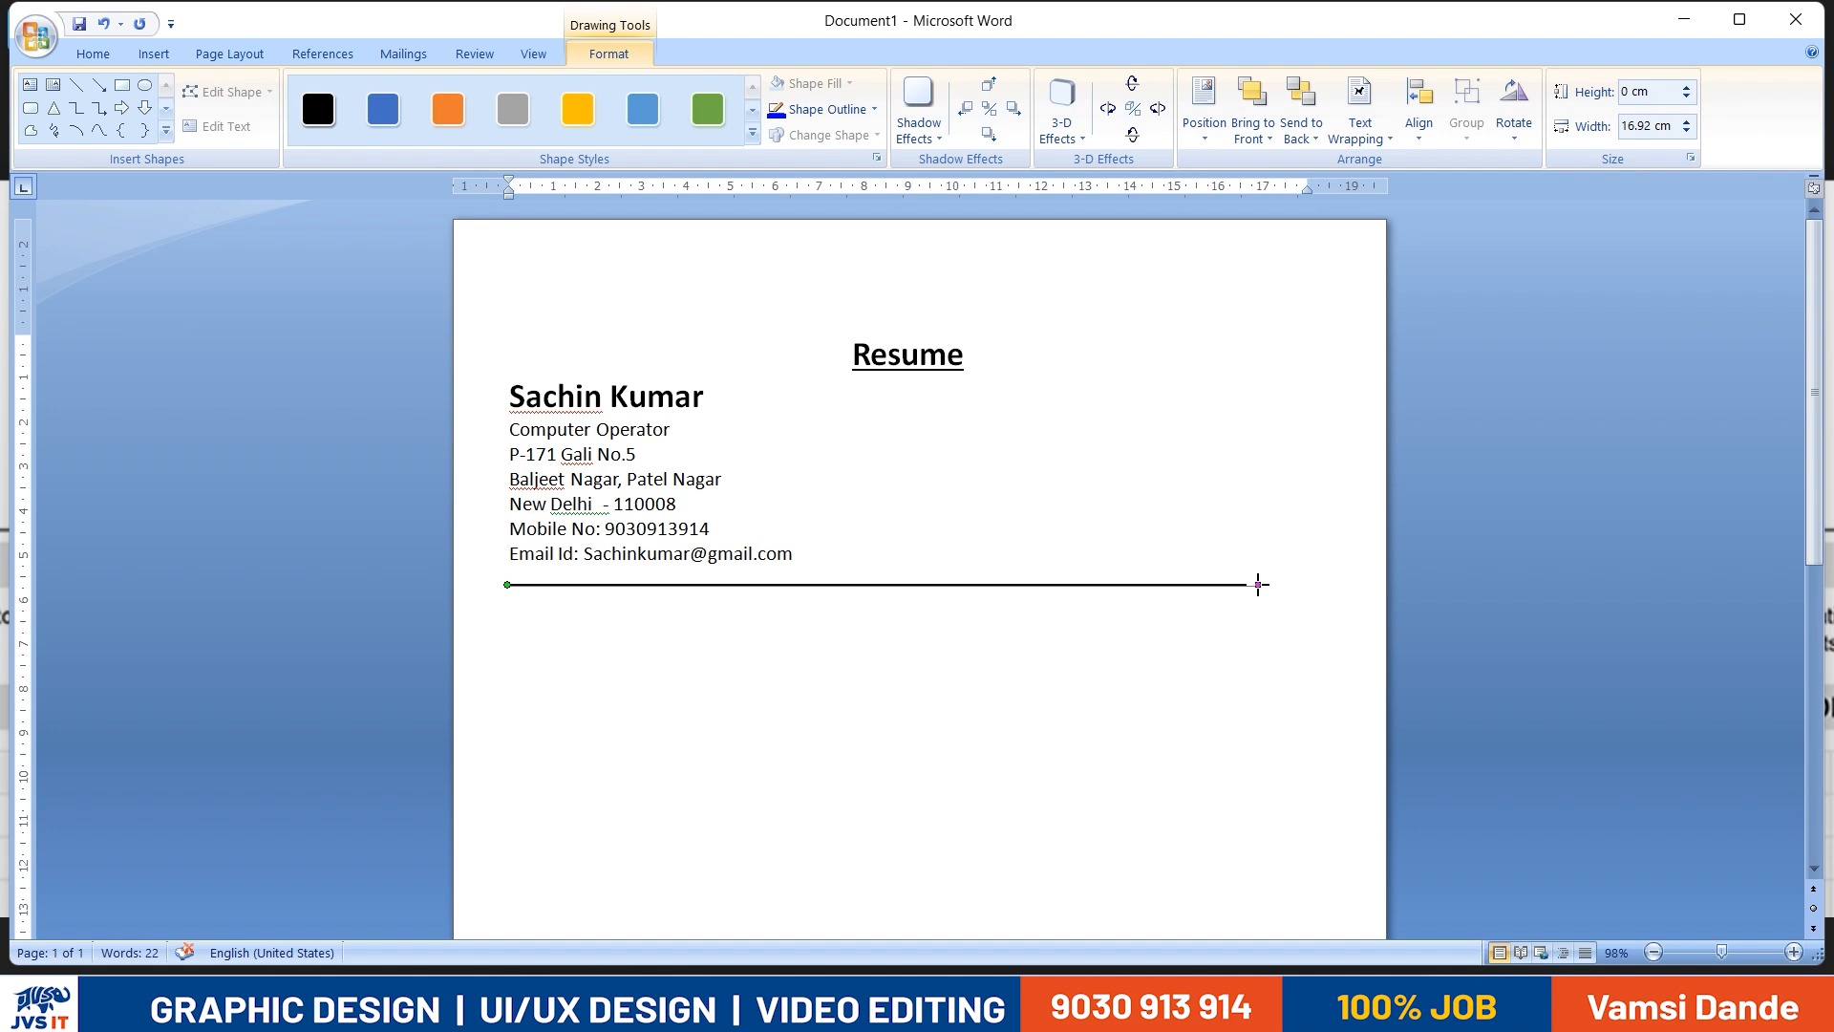
drag(1328, 578, 1271, 584)
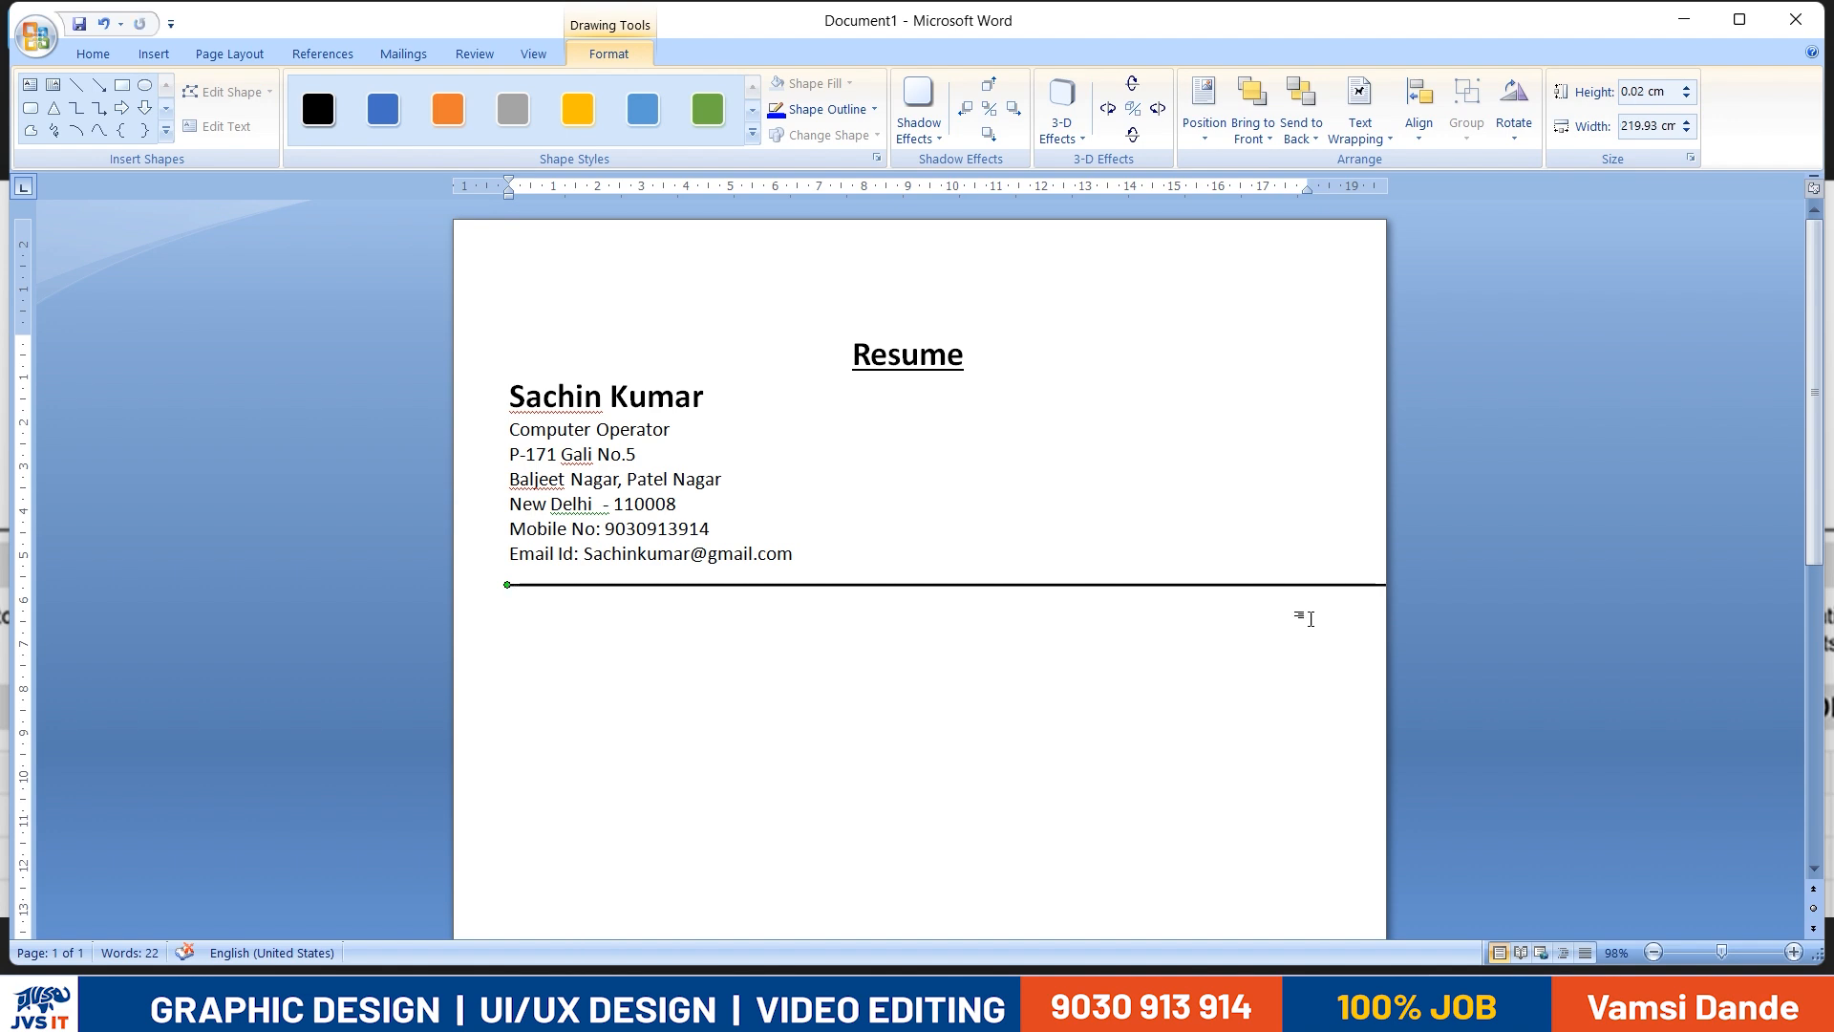
click(1374, 588)
click(1387, 585)
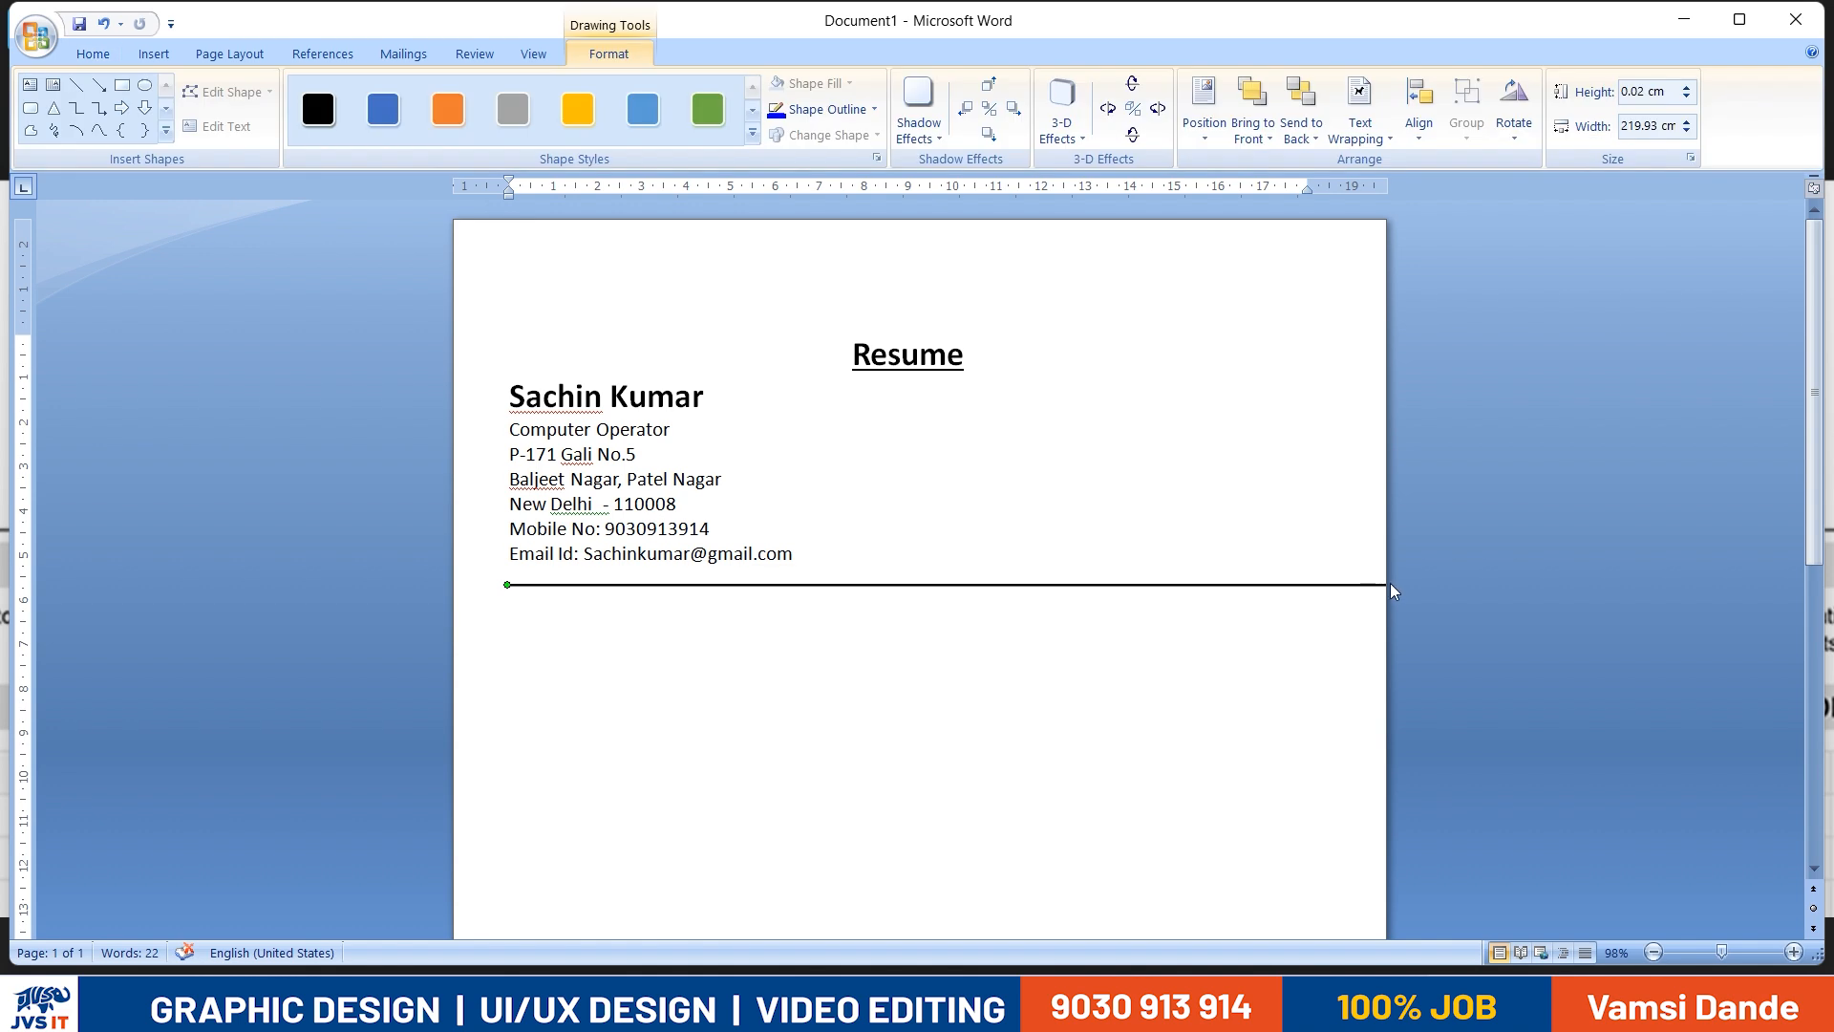
key(ctrl+z)
- Extend the right end of the horizontal line below the contact details to the right margin
drag(1254, 588, 1316, 585)
key(ctrl+z)
click(1486, 542)
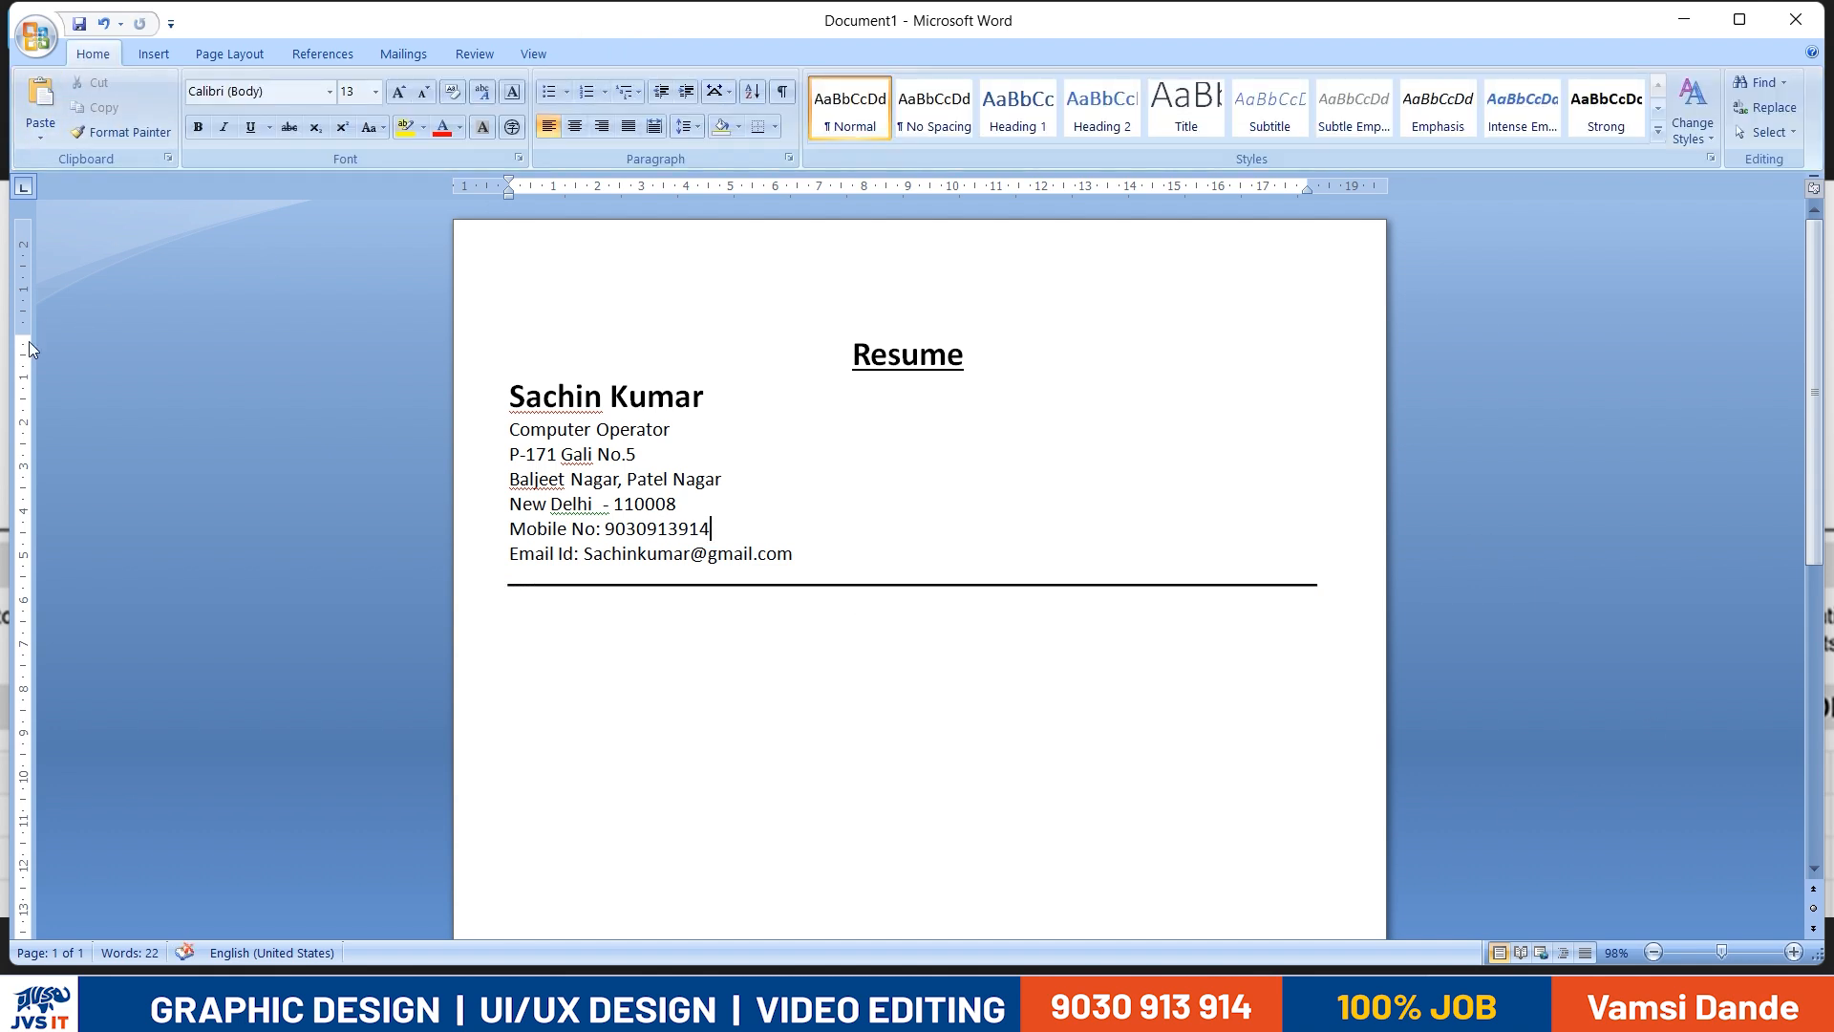
- Reduce the page's top margin to about 1.5 cm
drag(26, 337, 30, 292)
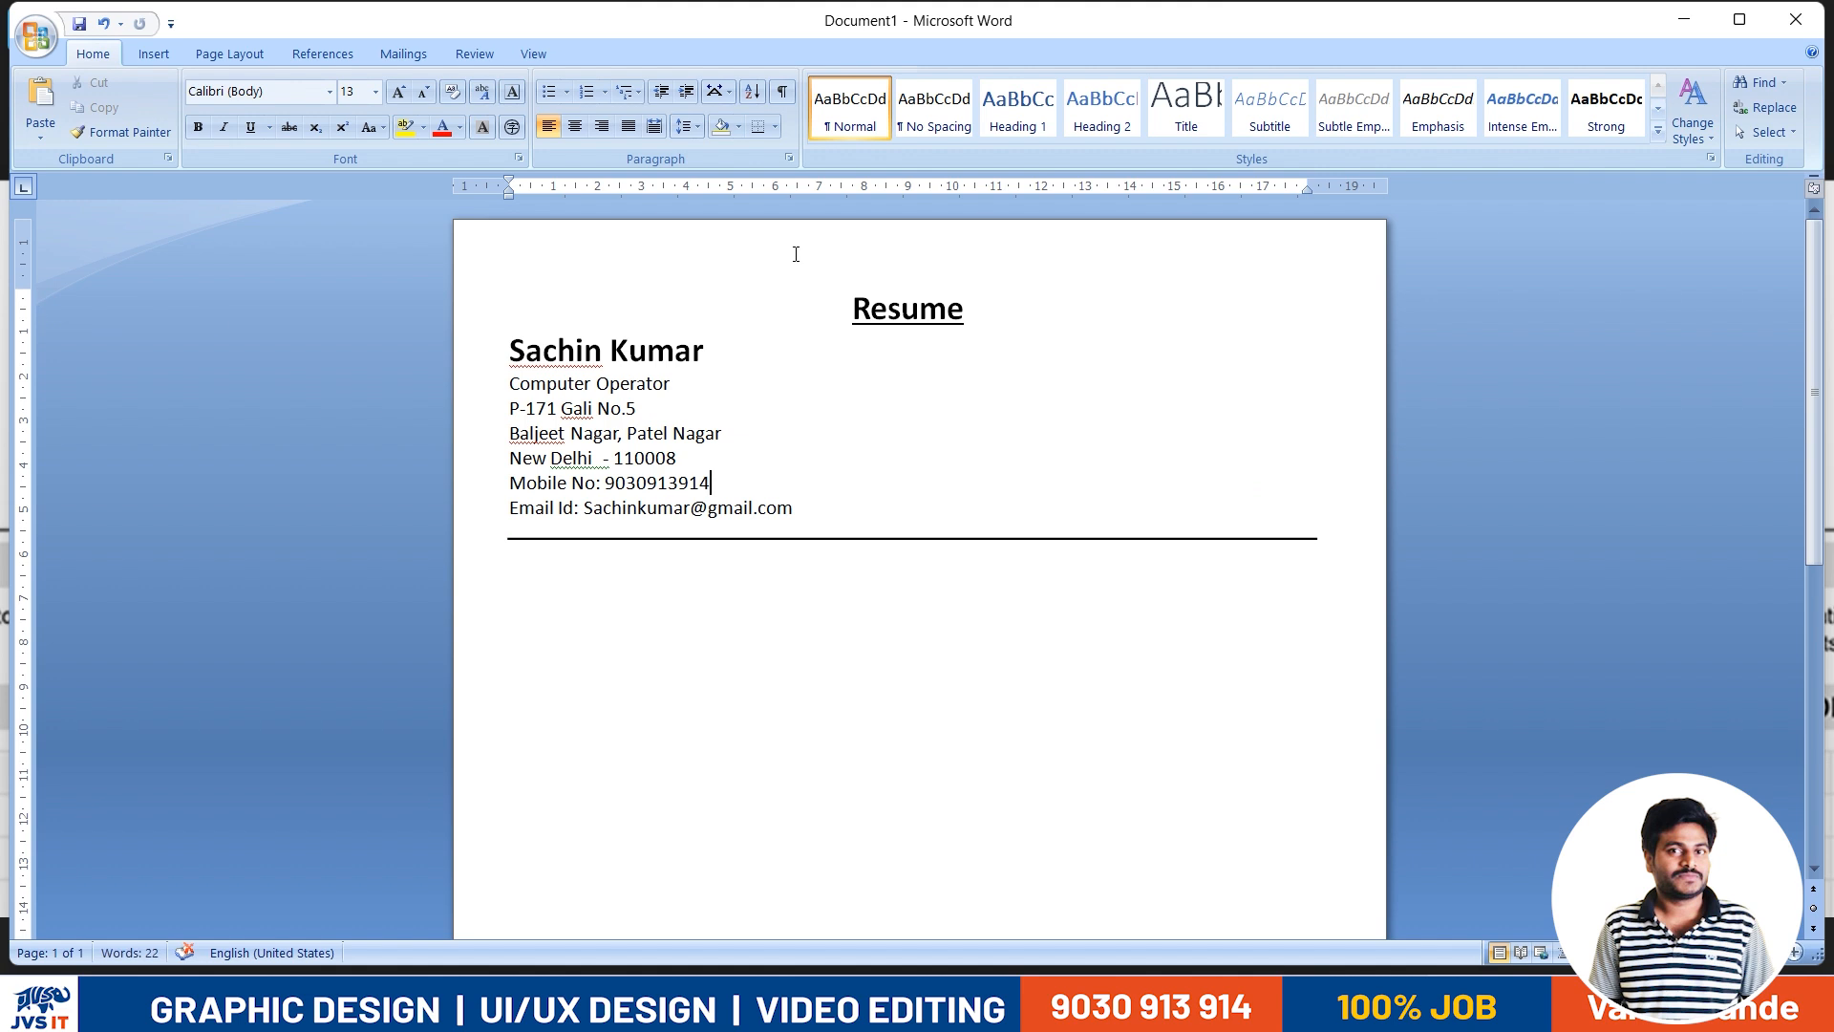
- Draw a rounded rectangle about 5.3 cm high and 4.2 cm wide opposite the contact details, above the divider line
click(160, 55)
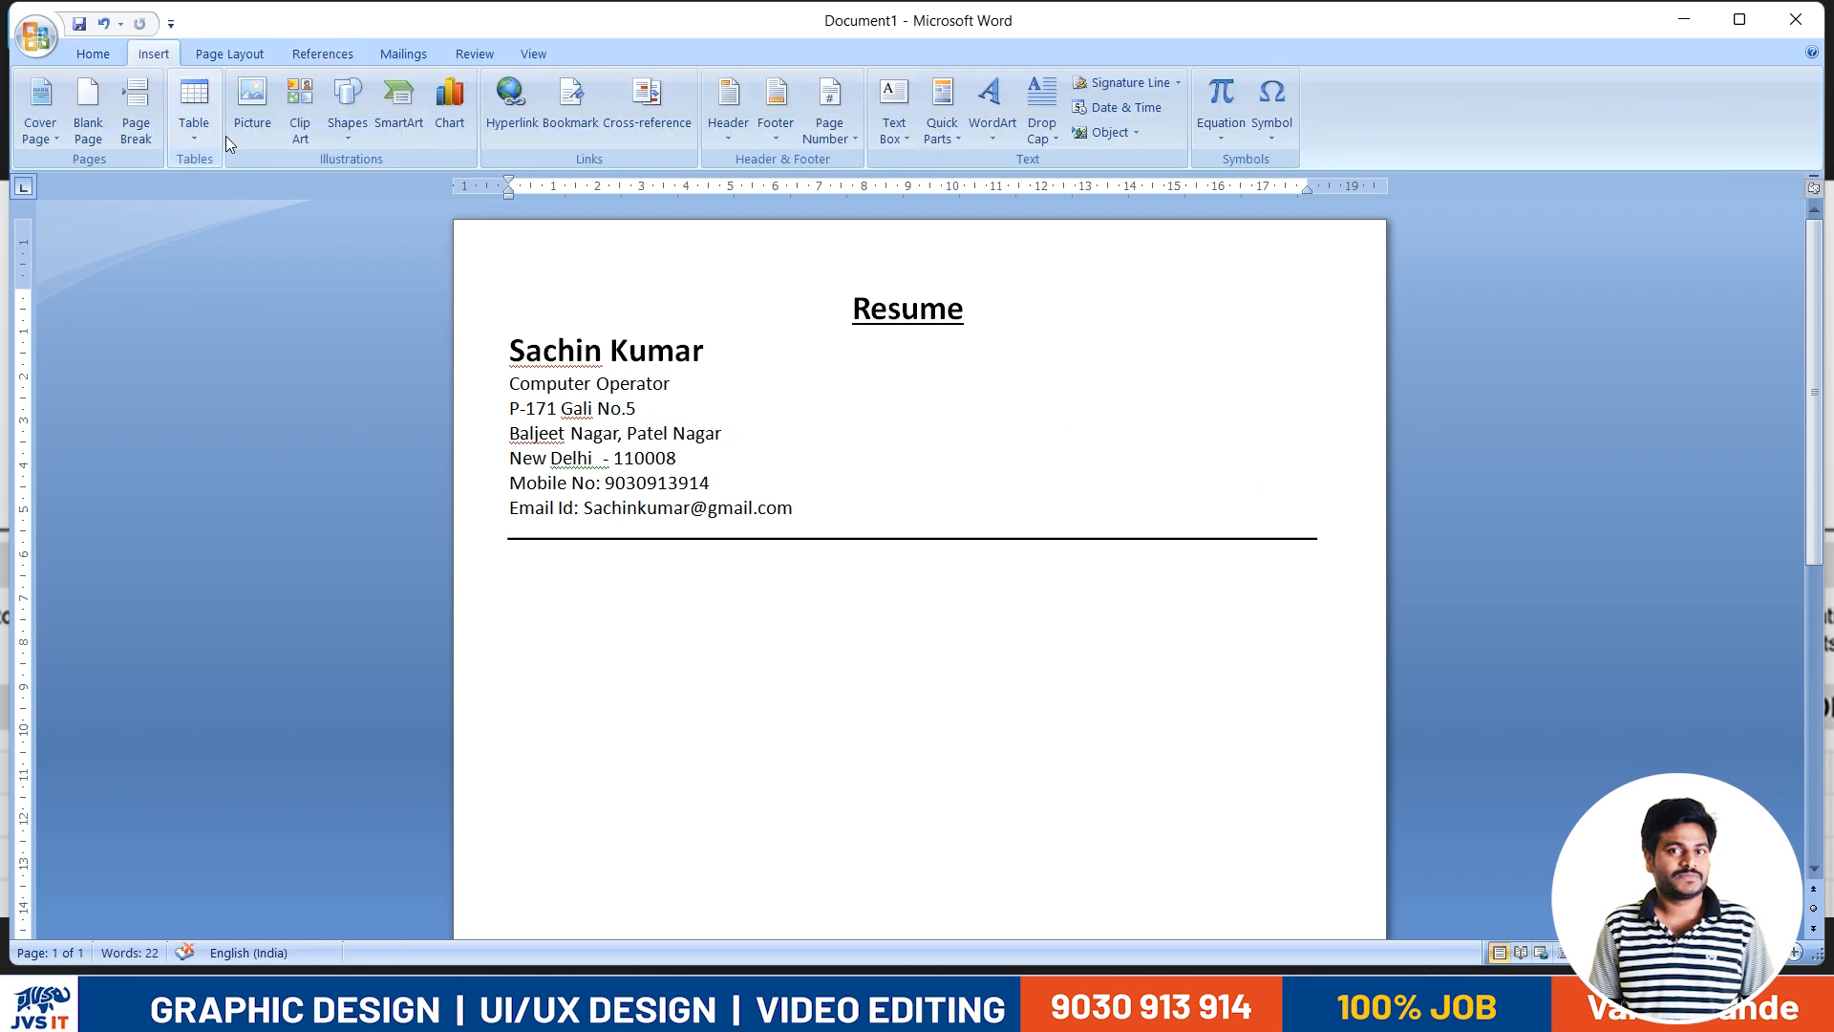
click(482, 508)
click(349, 140)
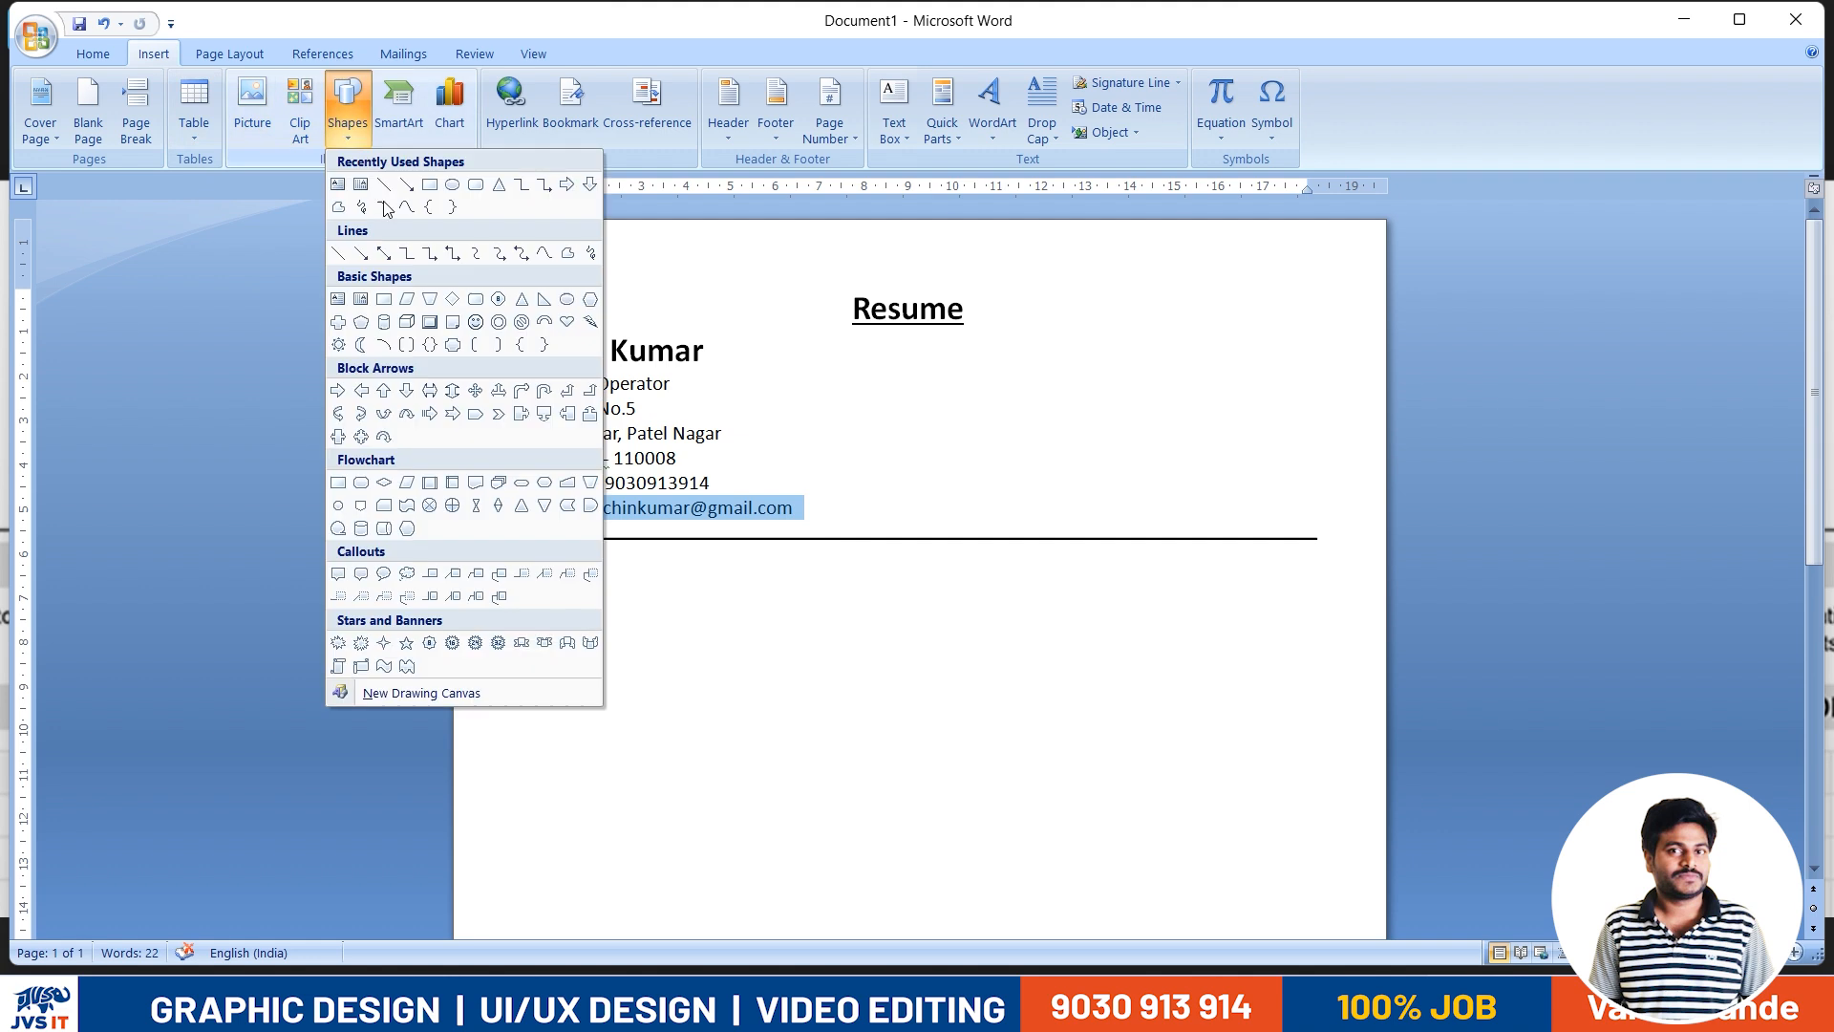
click(474, 185)
drag(1138, 272, 1324, 508)
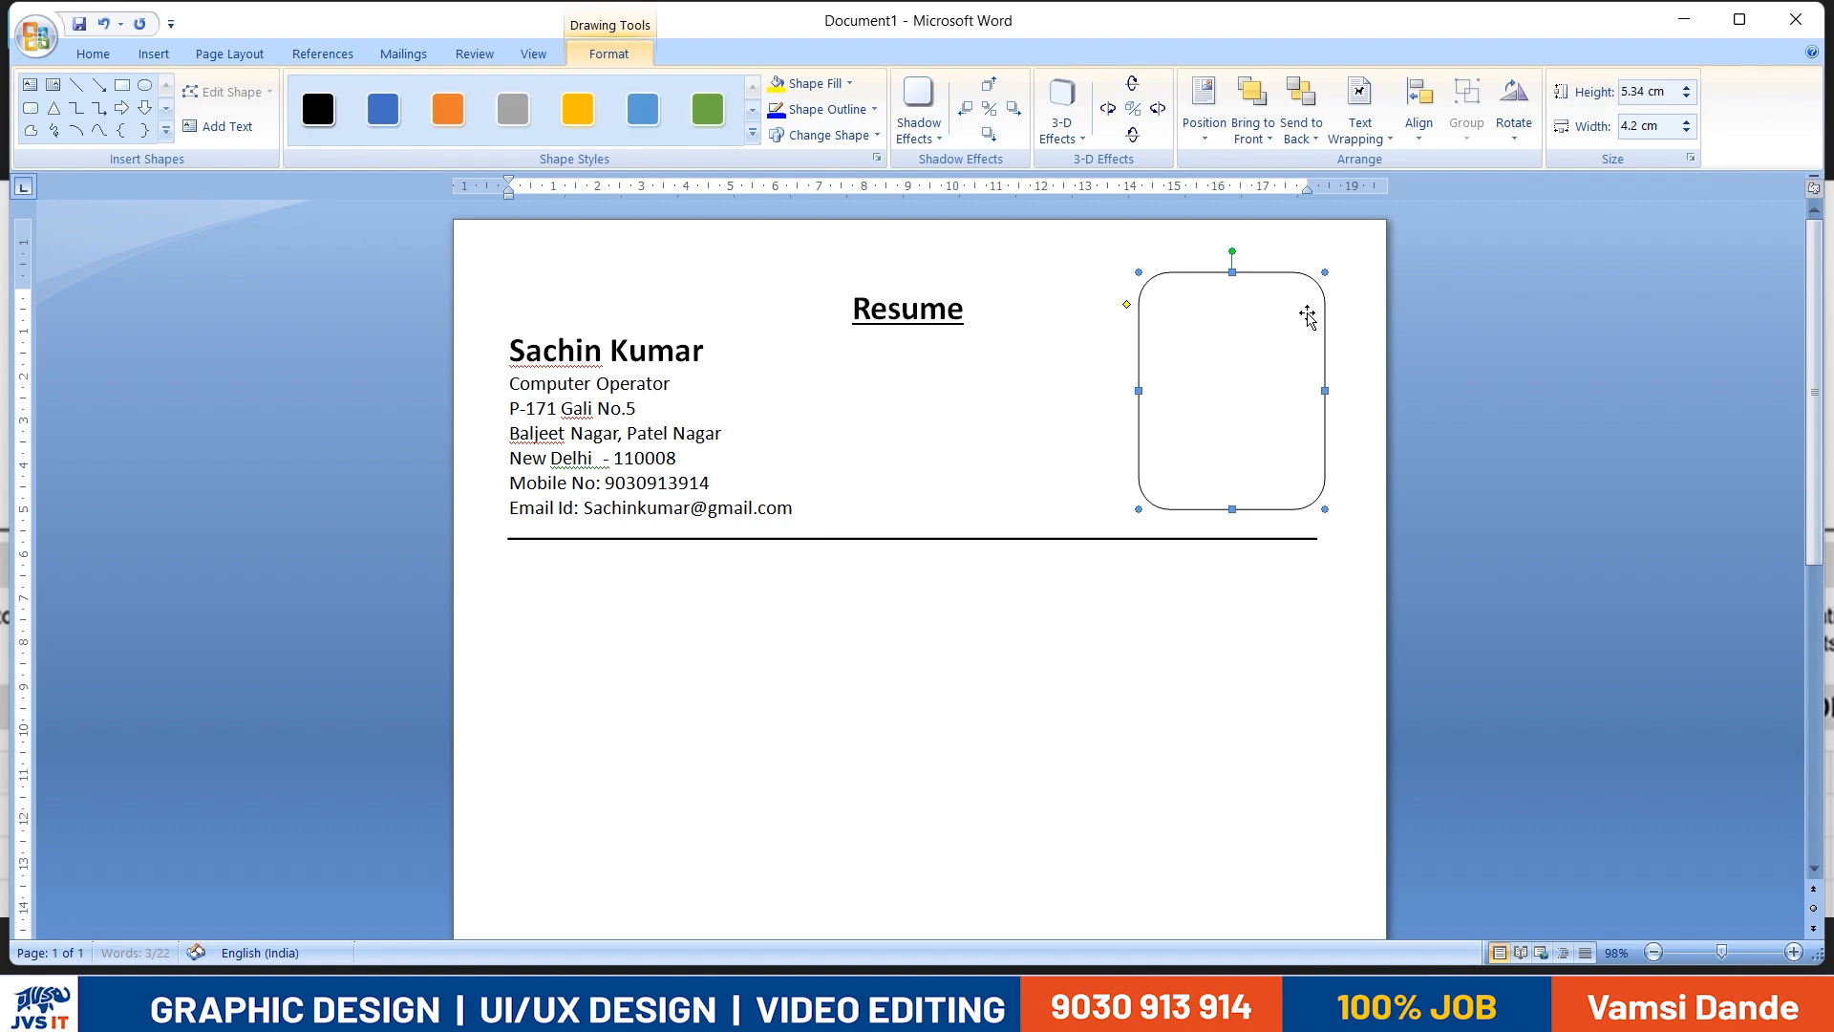
- Resize the rounded rectangle to about 4.95 cm high and 3.9 cm wide, with its right edge aligned to the divider line's end
click(1516, 508)
click(1208, 377)
drag(1225, 274, 1225, 298)
drag(1223, 513, 1225, 521)
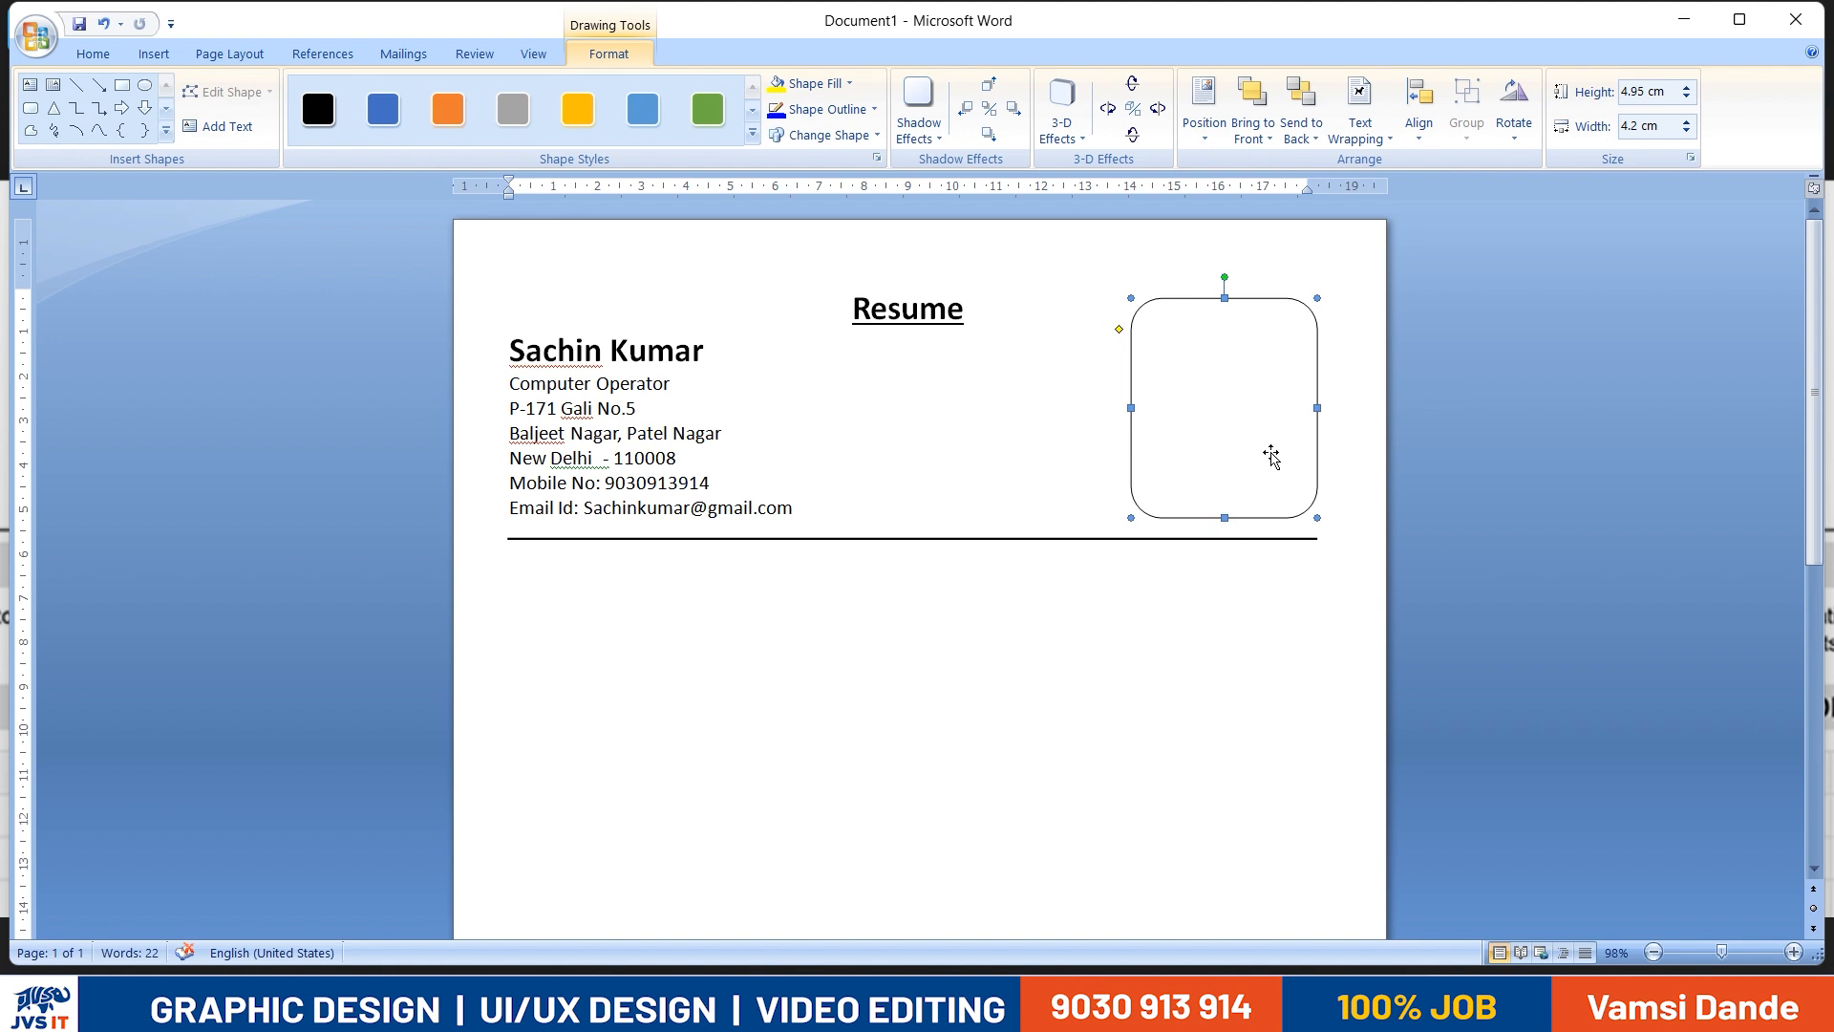
drag(1316, 408, 1239, 443)
click(1491, 487)
- Fill the rounded rectangle with the street photo of the man in a suit from the Desktop's IMAGES-IMAGES folder
click(1175, 463)
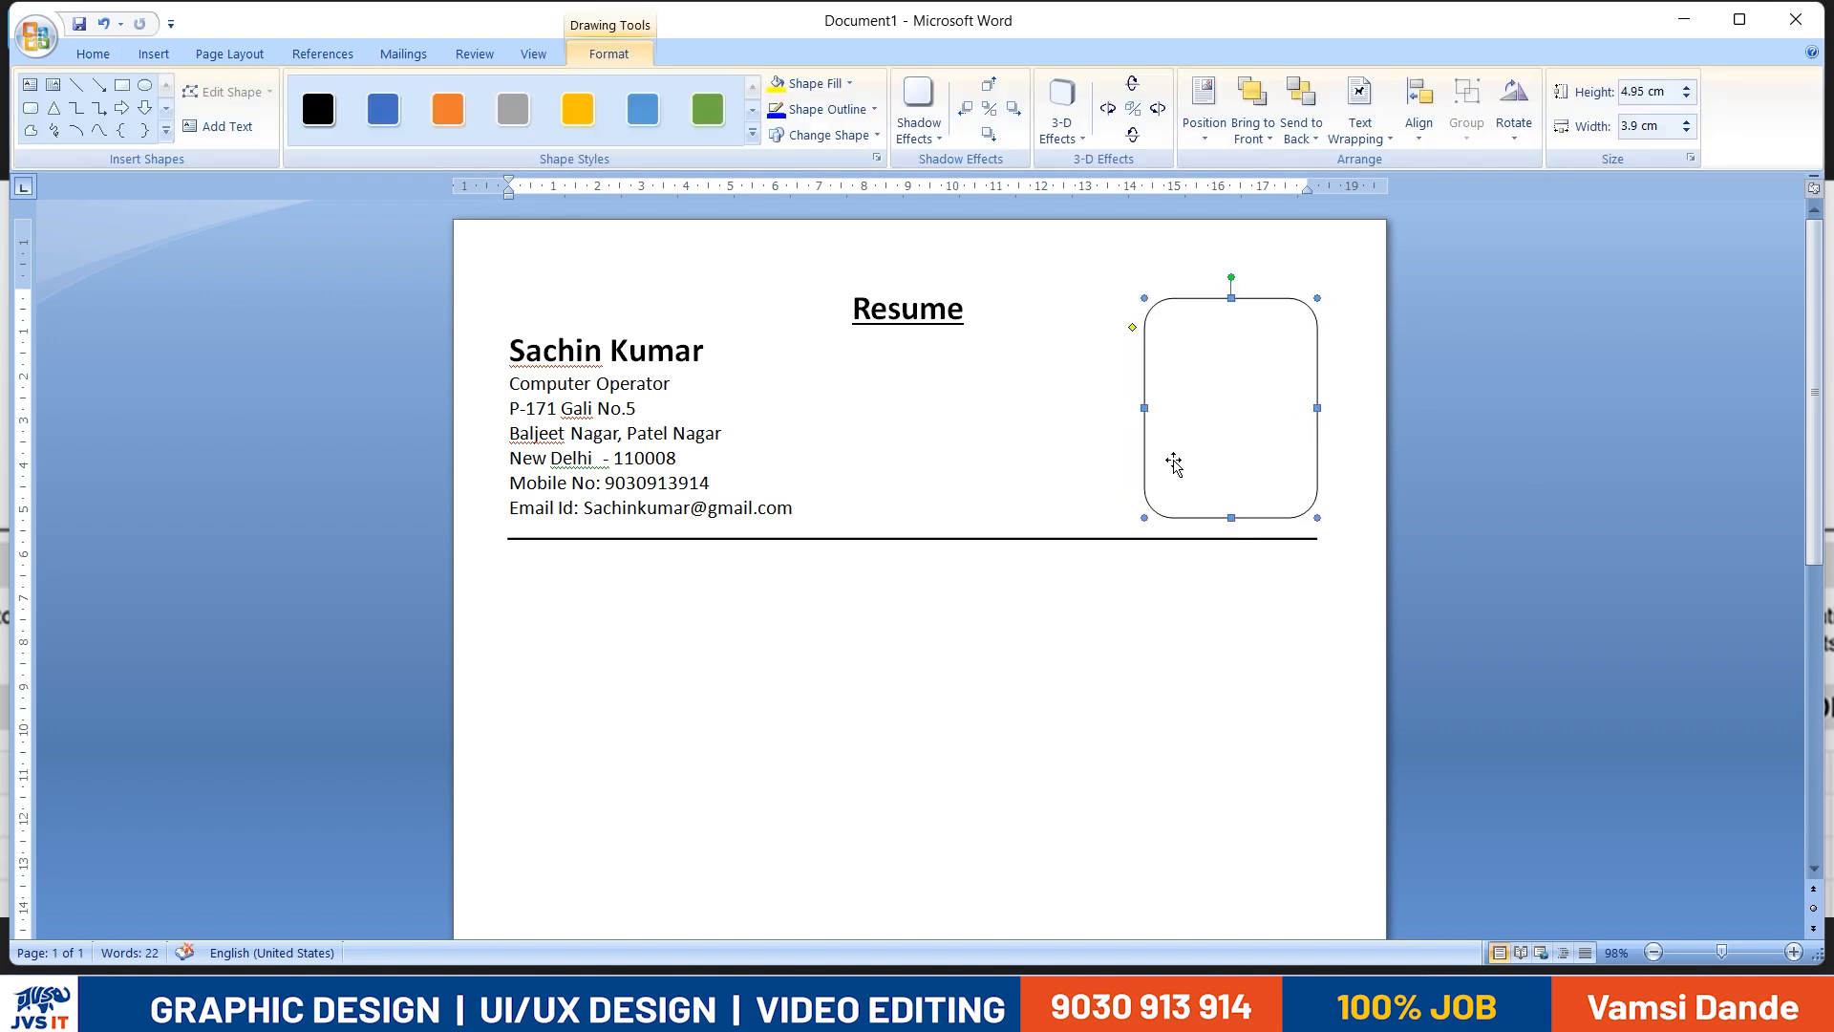
click(849, 84)
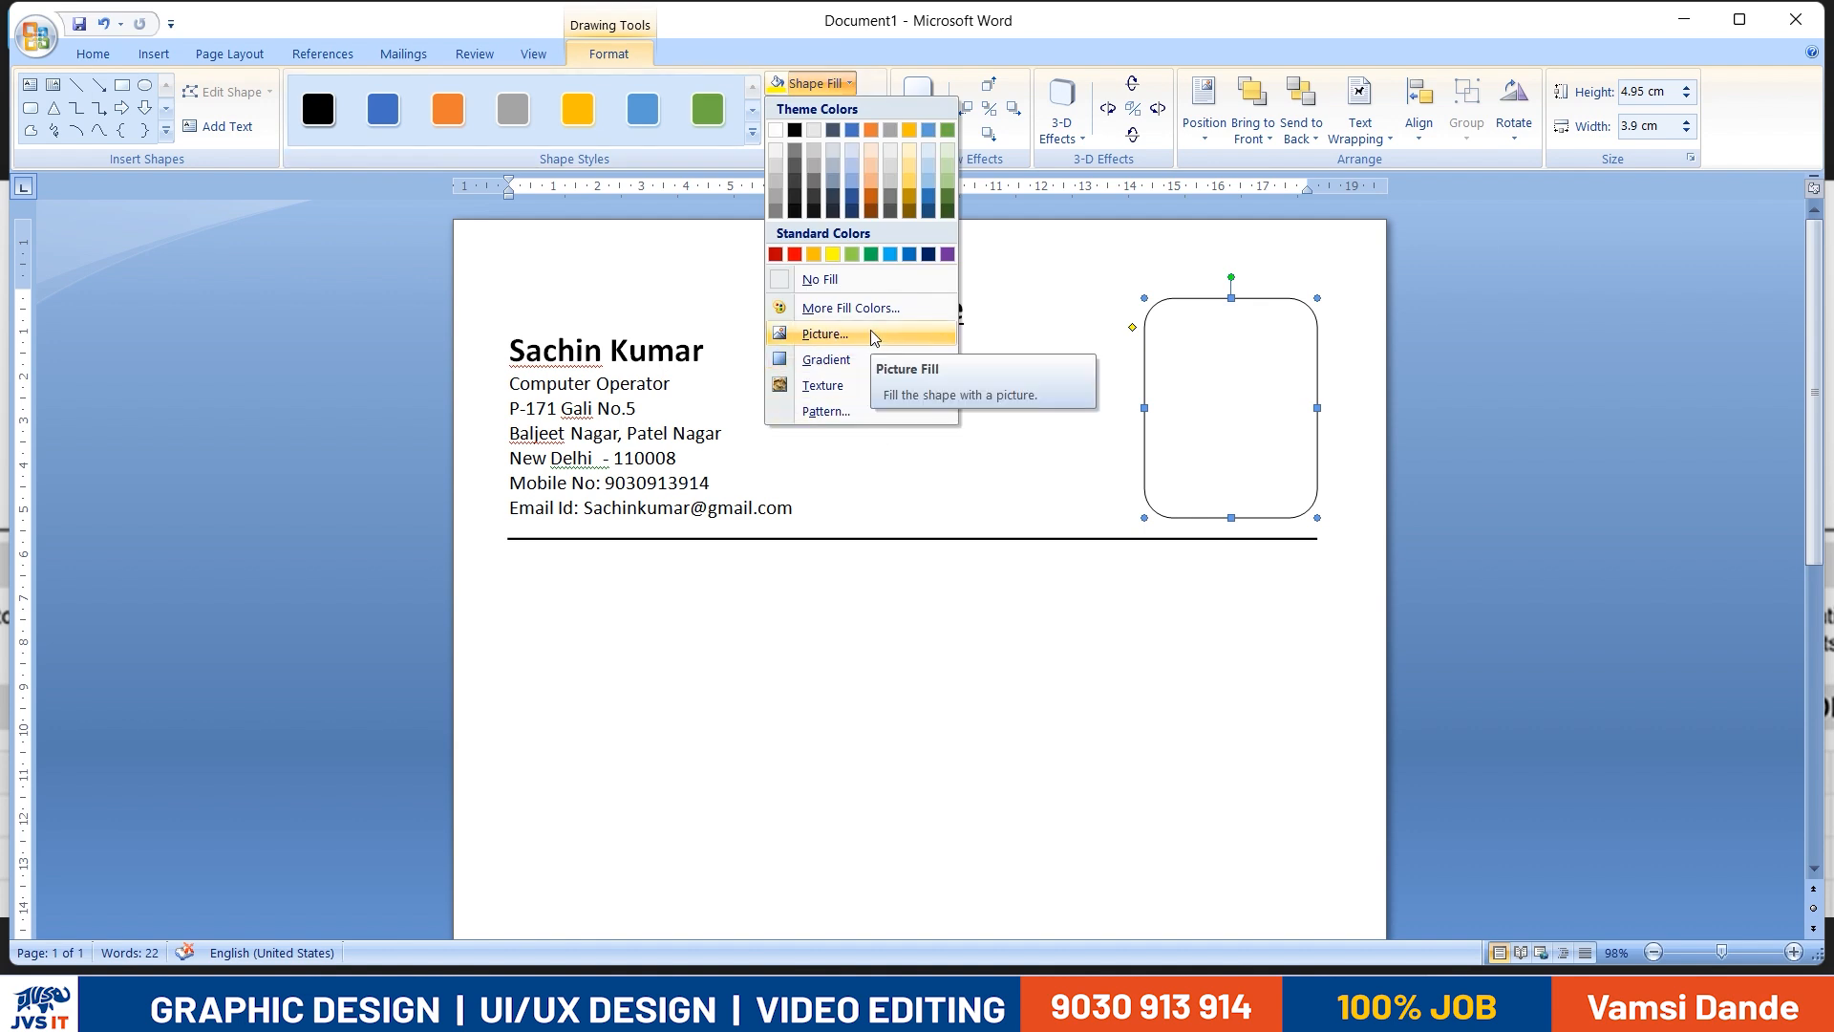
click(871, 334)
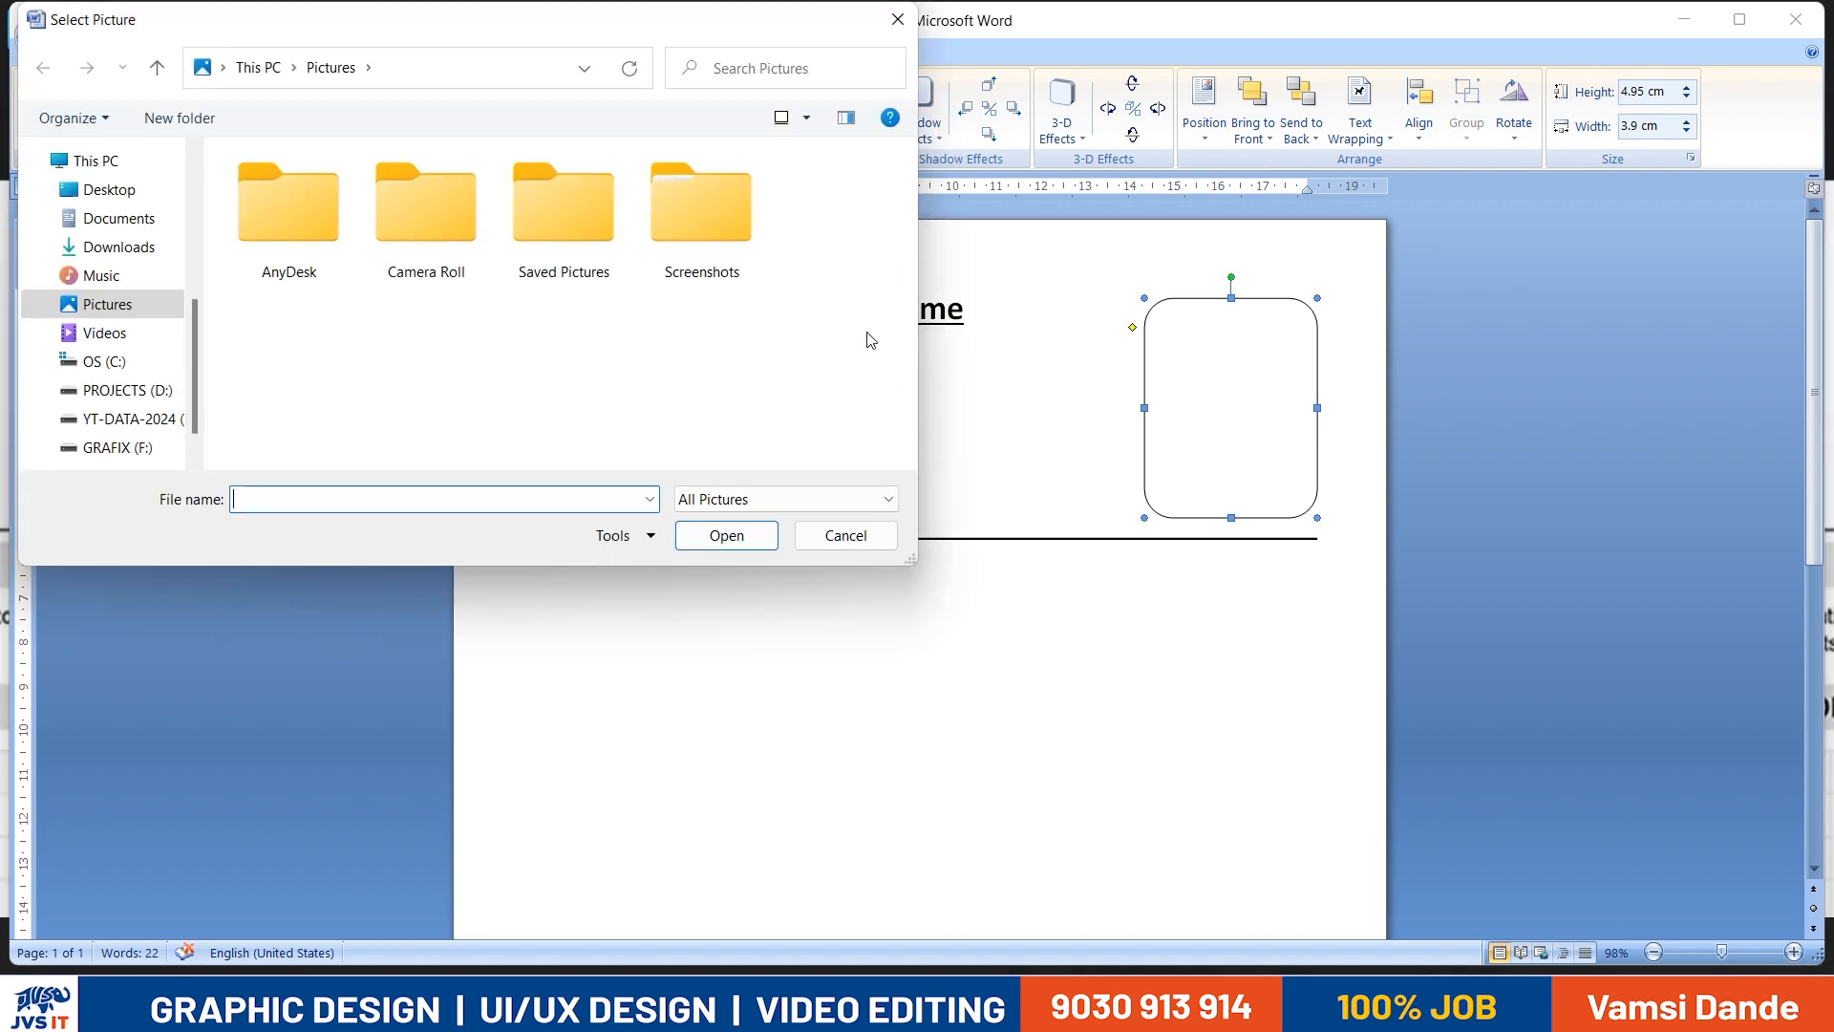
click(113, 191)
scroll(308, 248, down, 5)
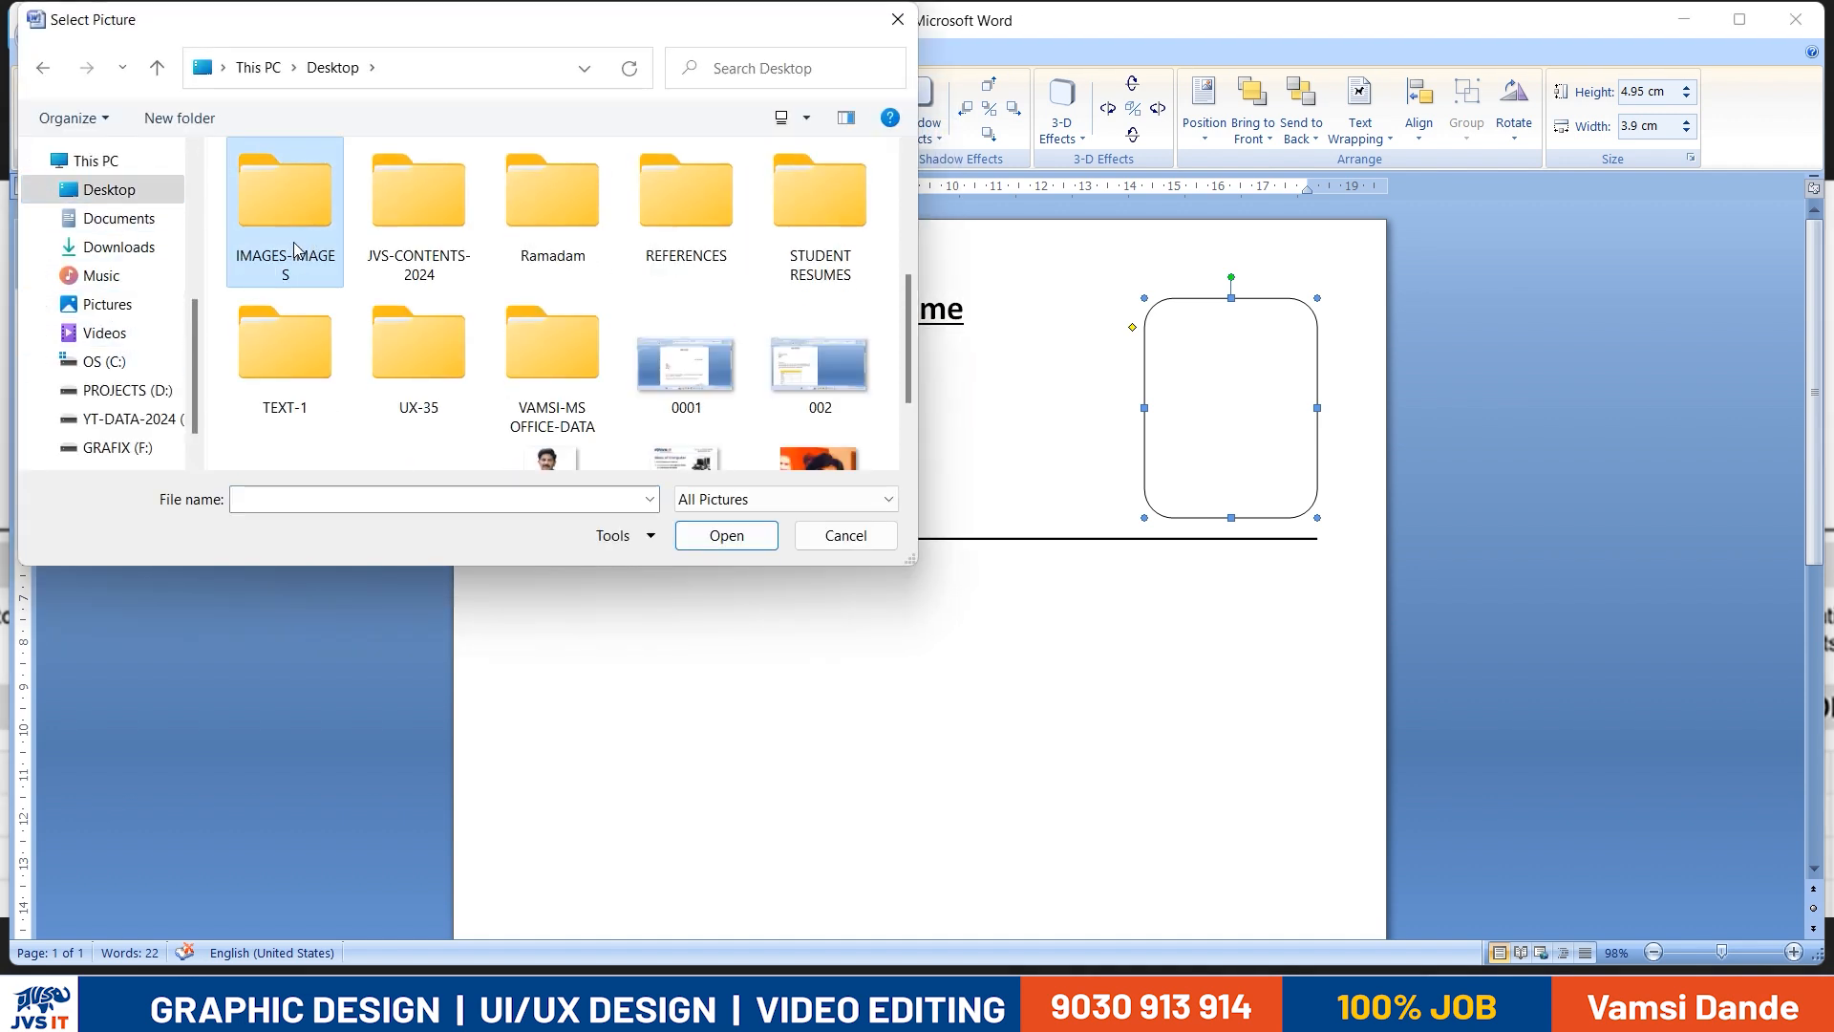
double_click(295, 243)
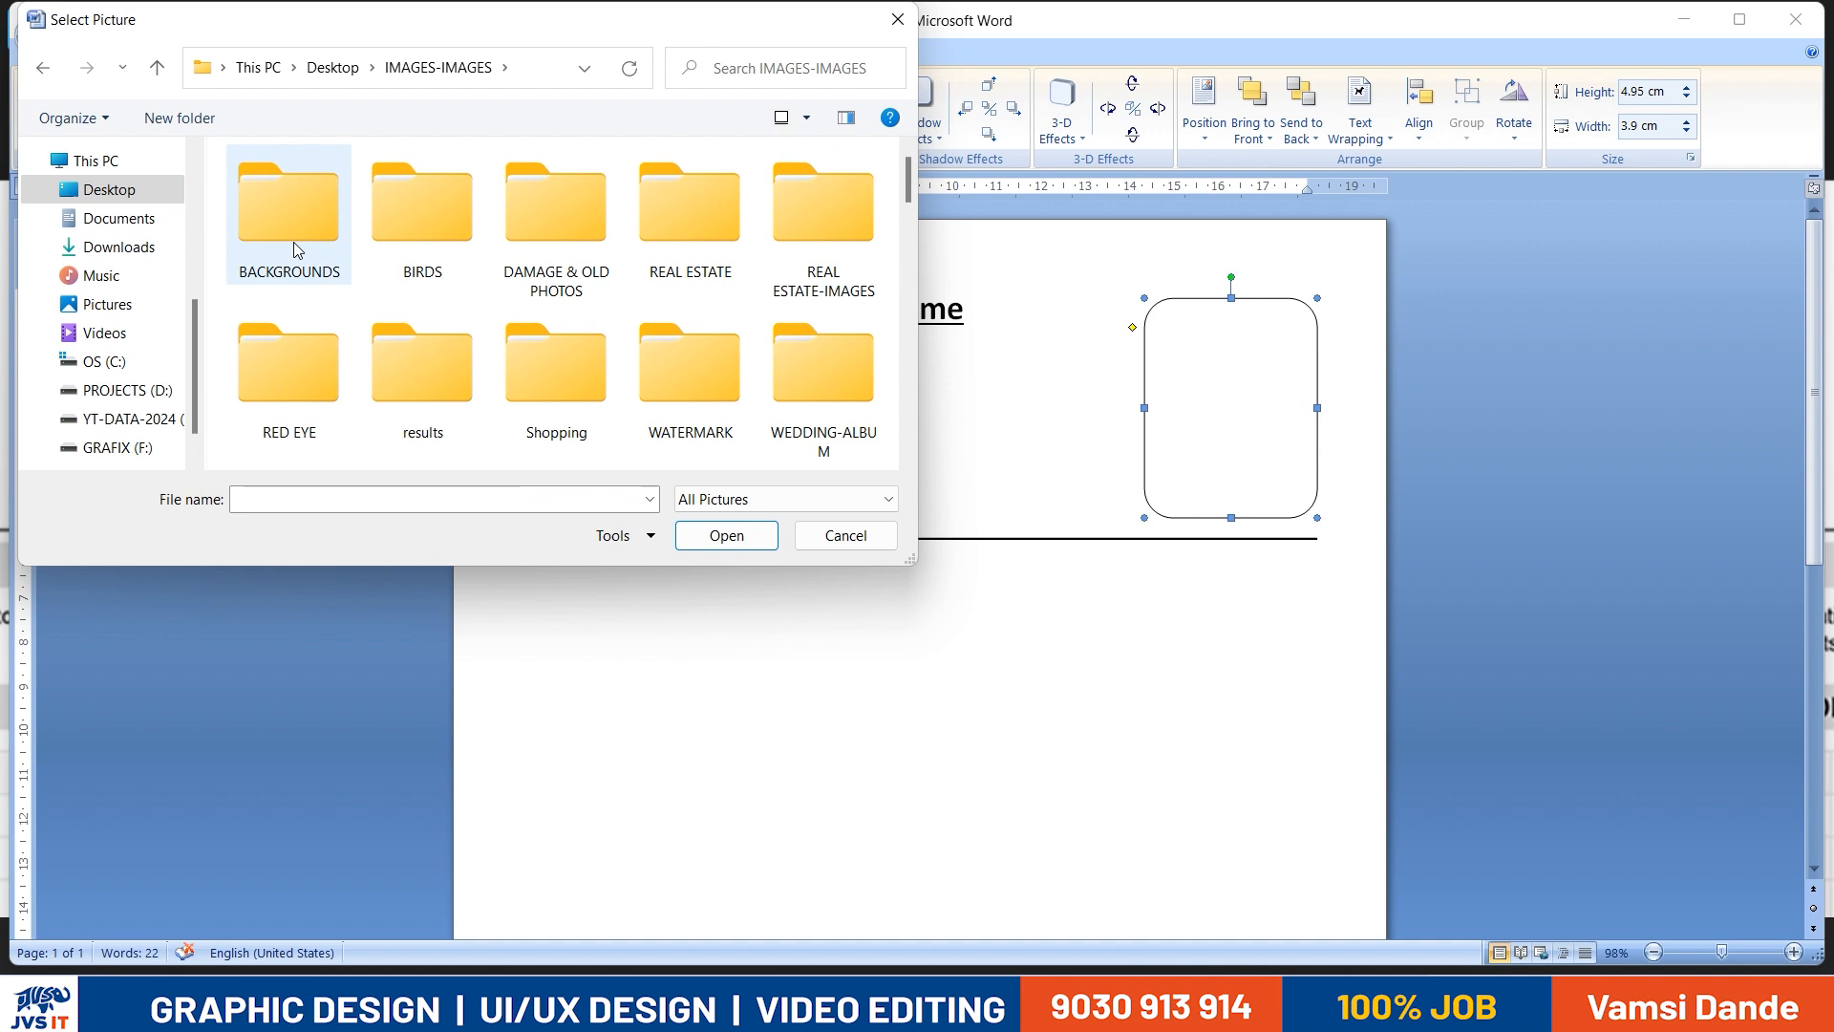
scroll(294, 242, down, 3)
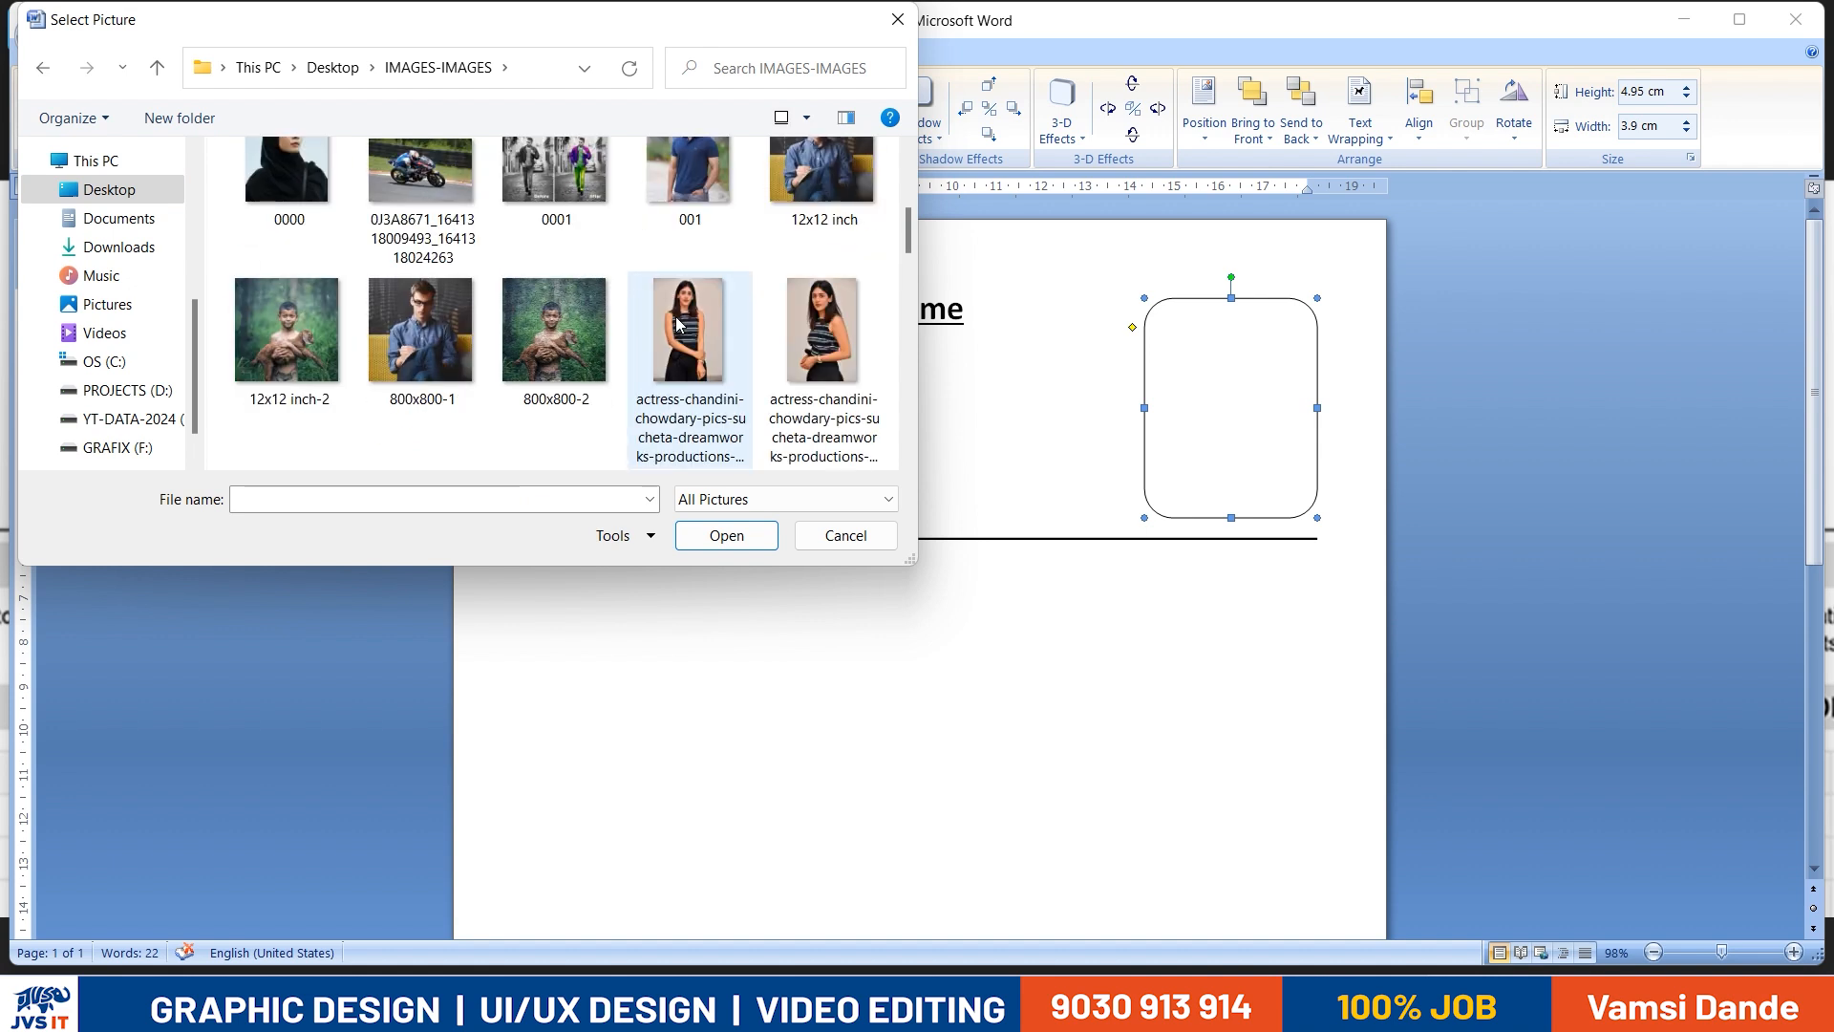
scroll(684, 369, up, 2)
scroll(684, 368, down, 8)
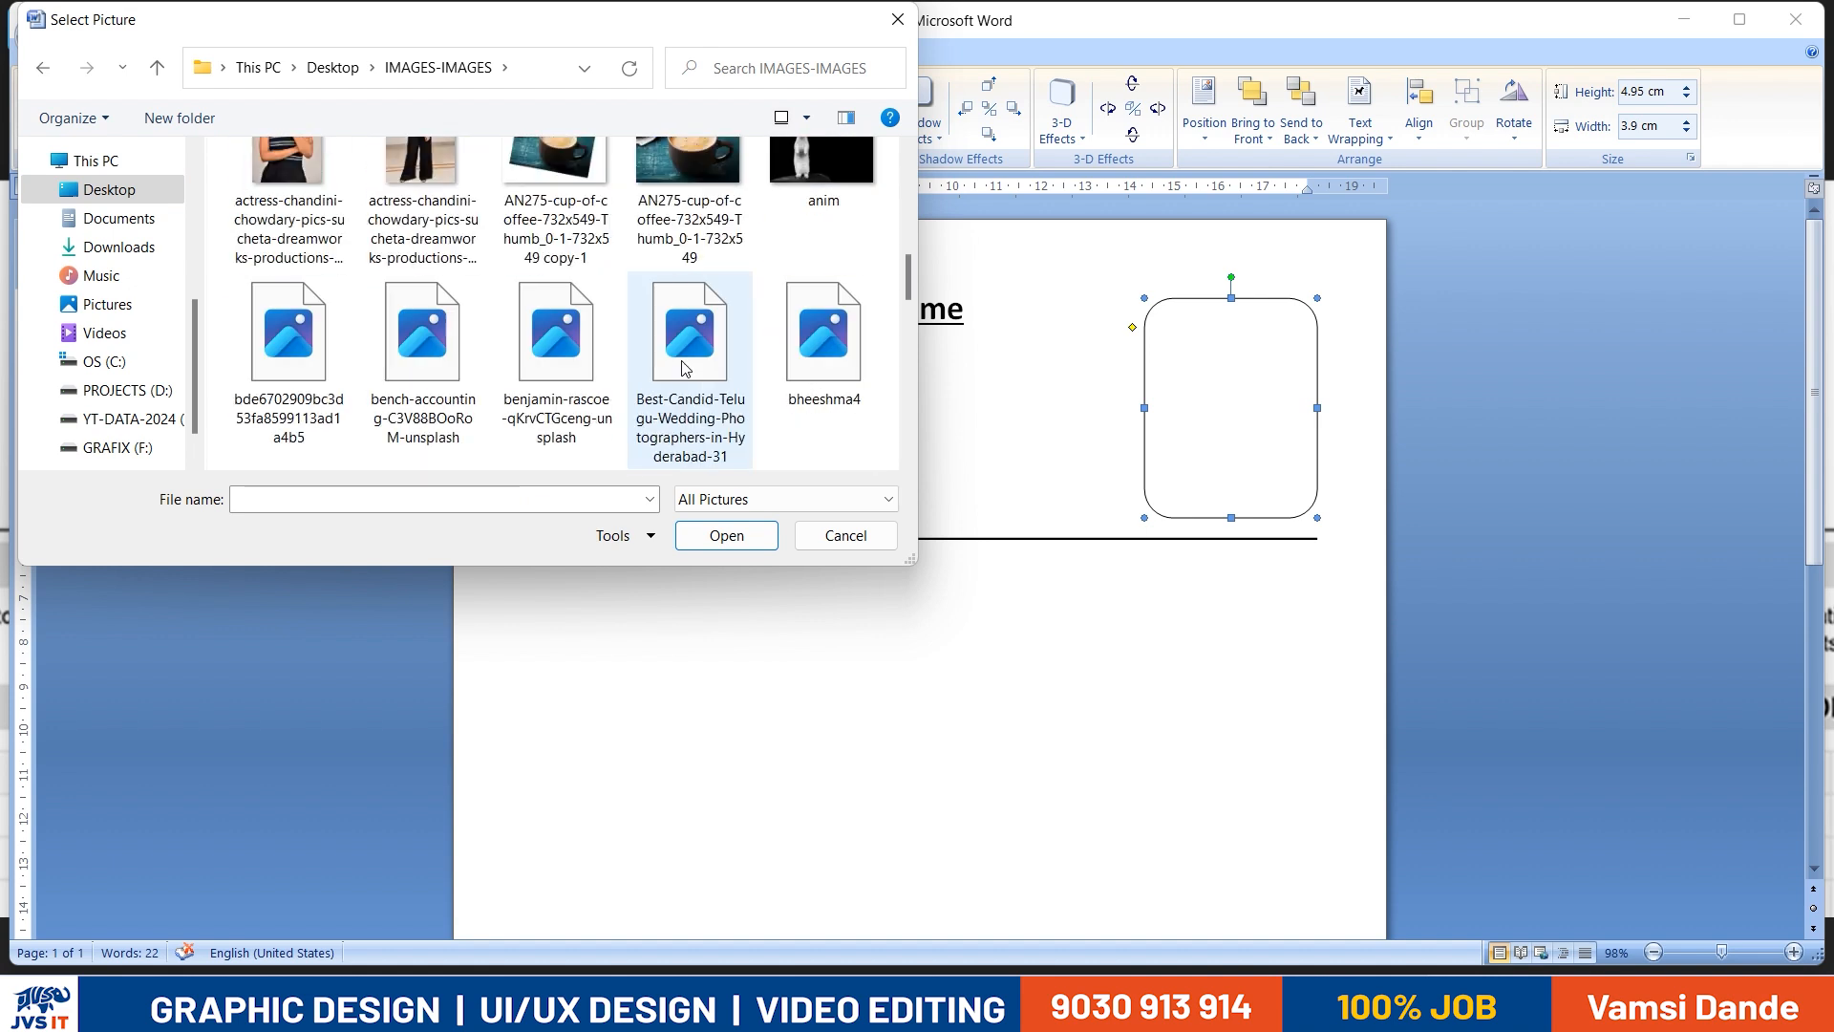
scroll(684, 369, down, 3)
scroll(684, 371, up, 2)
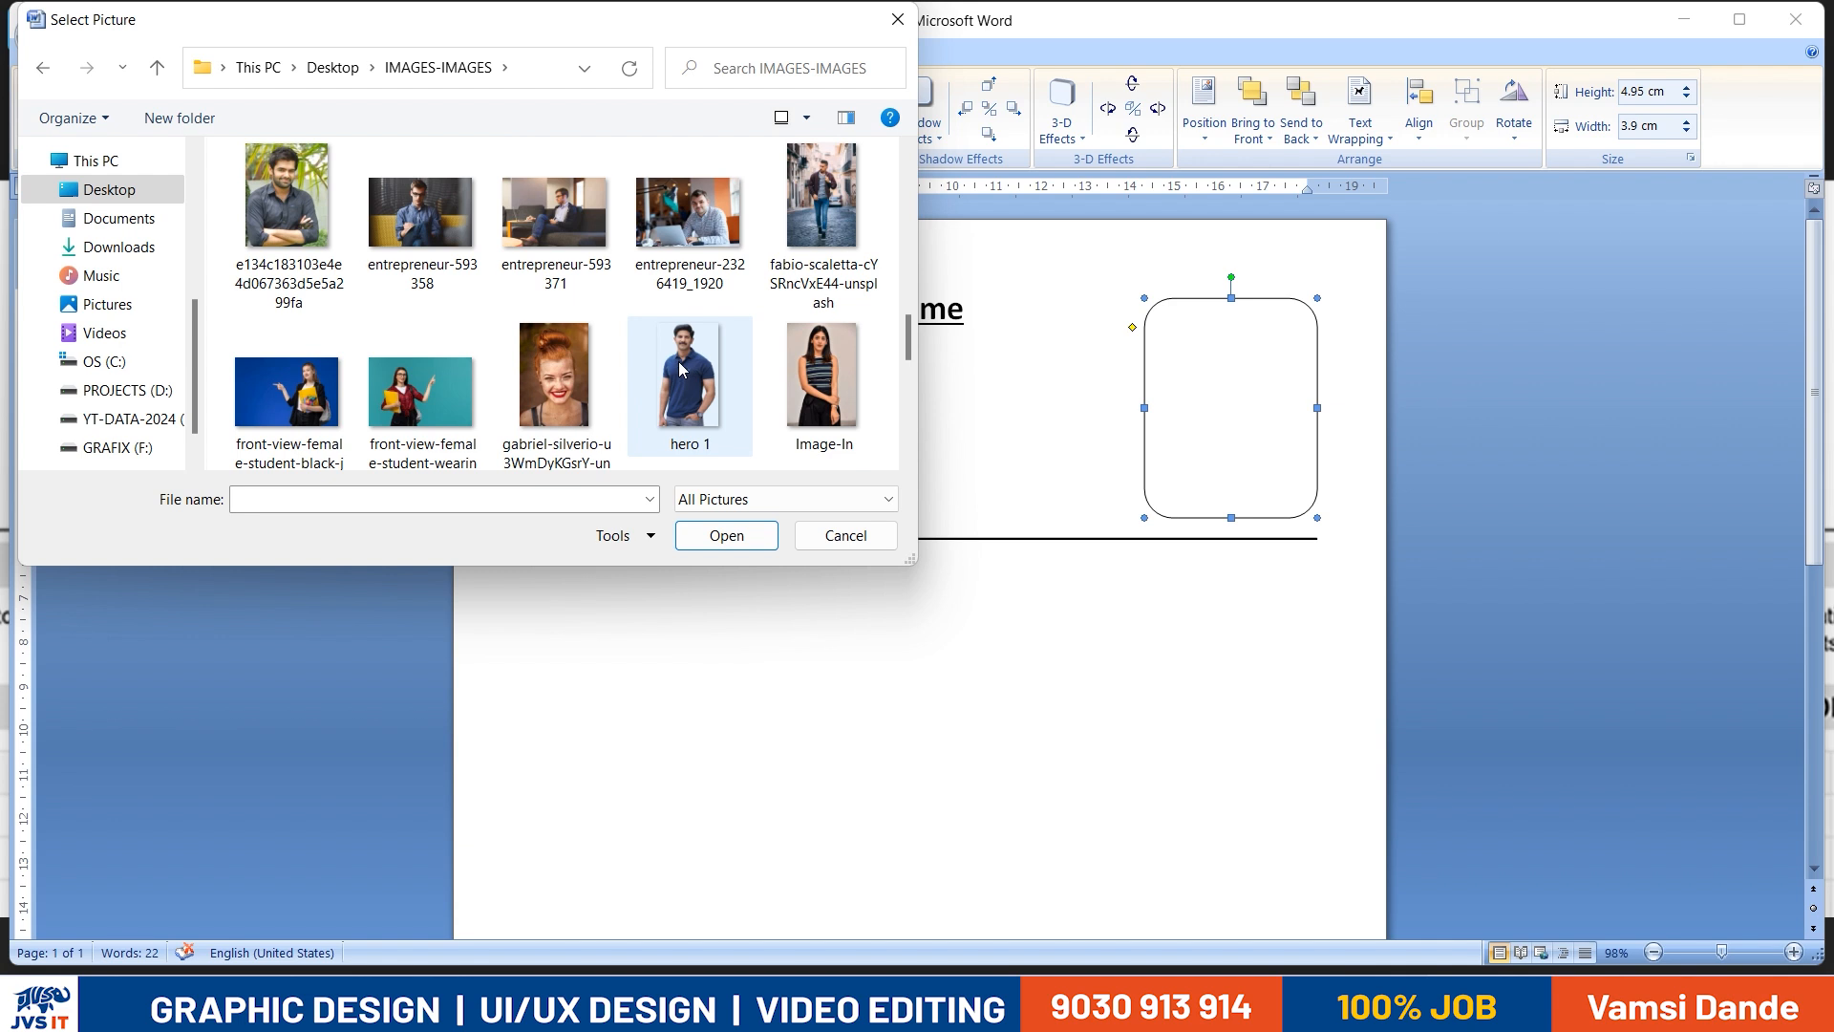
scroll(684, 374, down, 6)
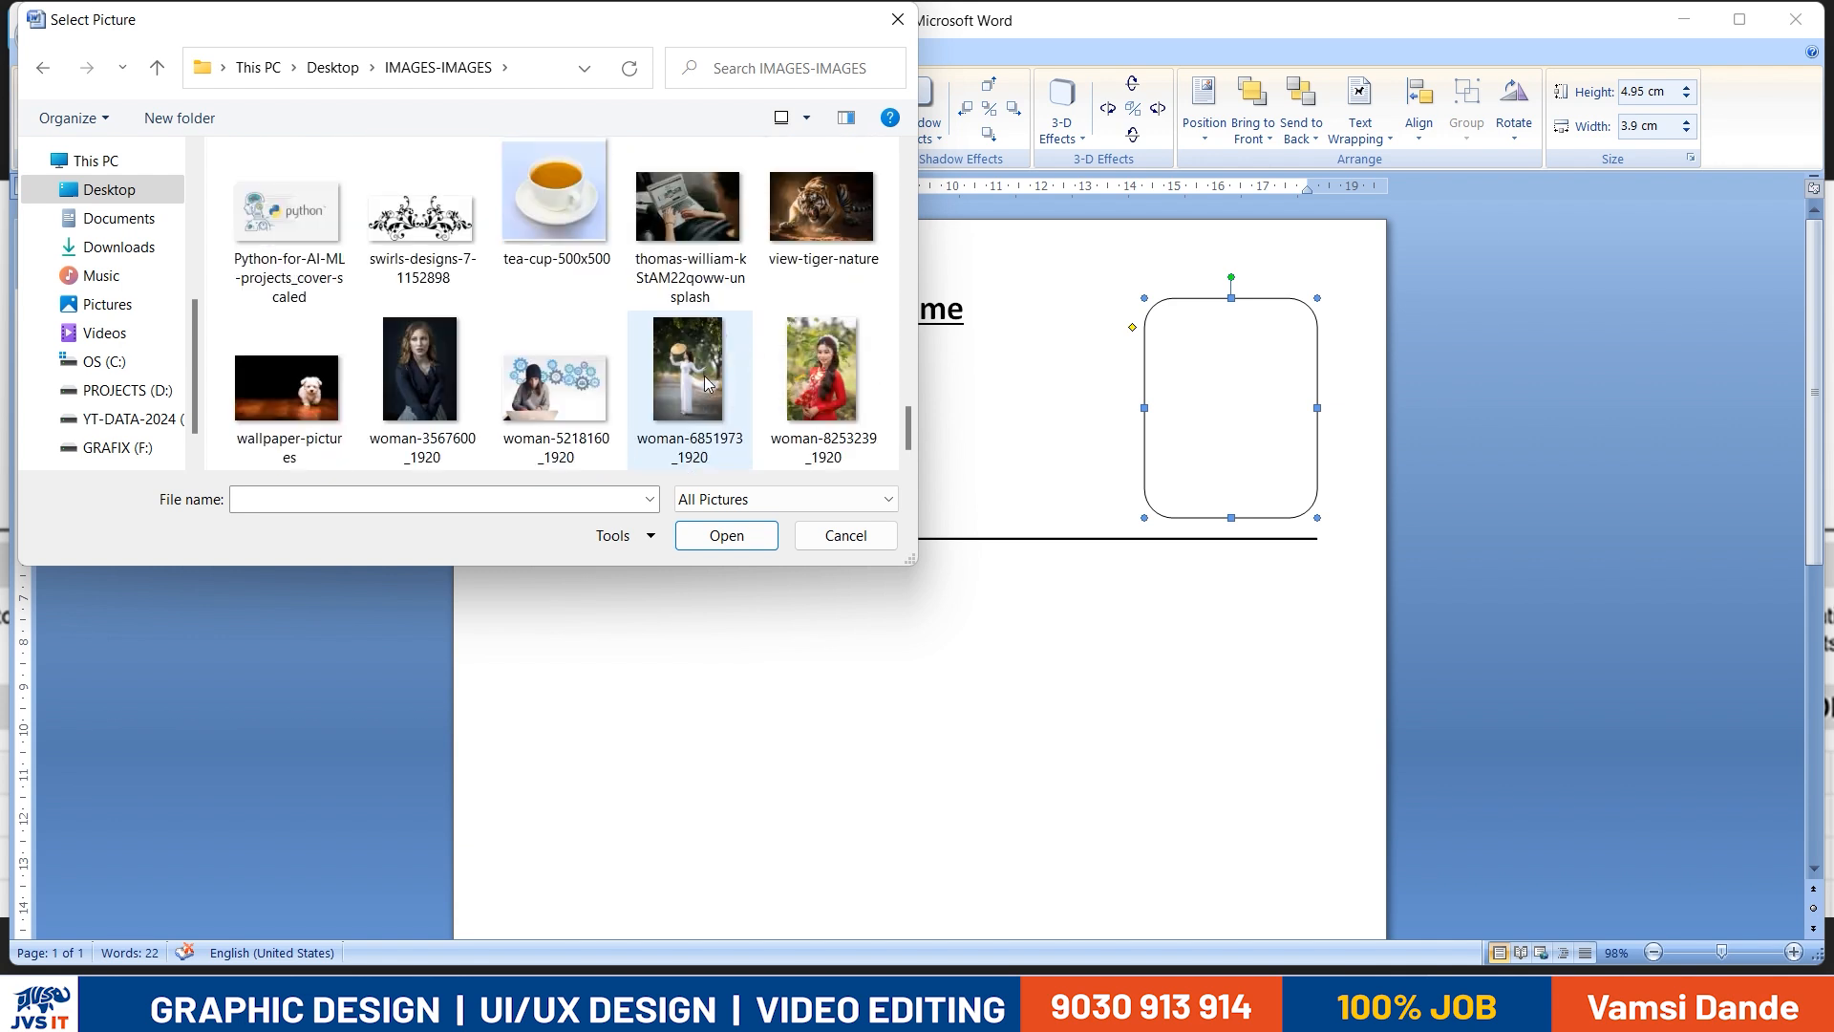
scroll(708, 384, up, 5)
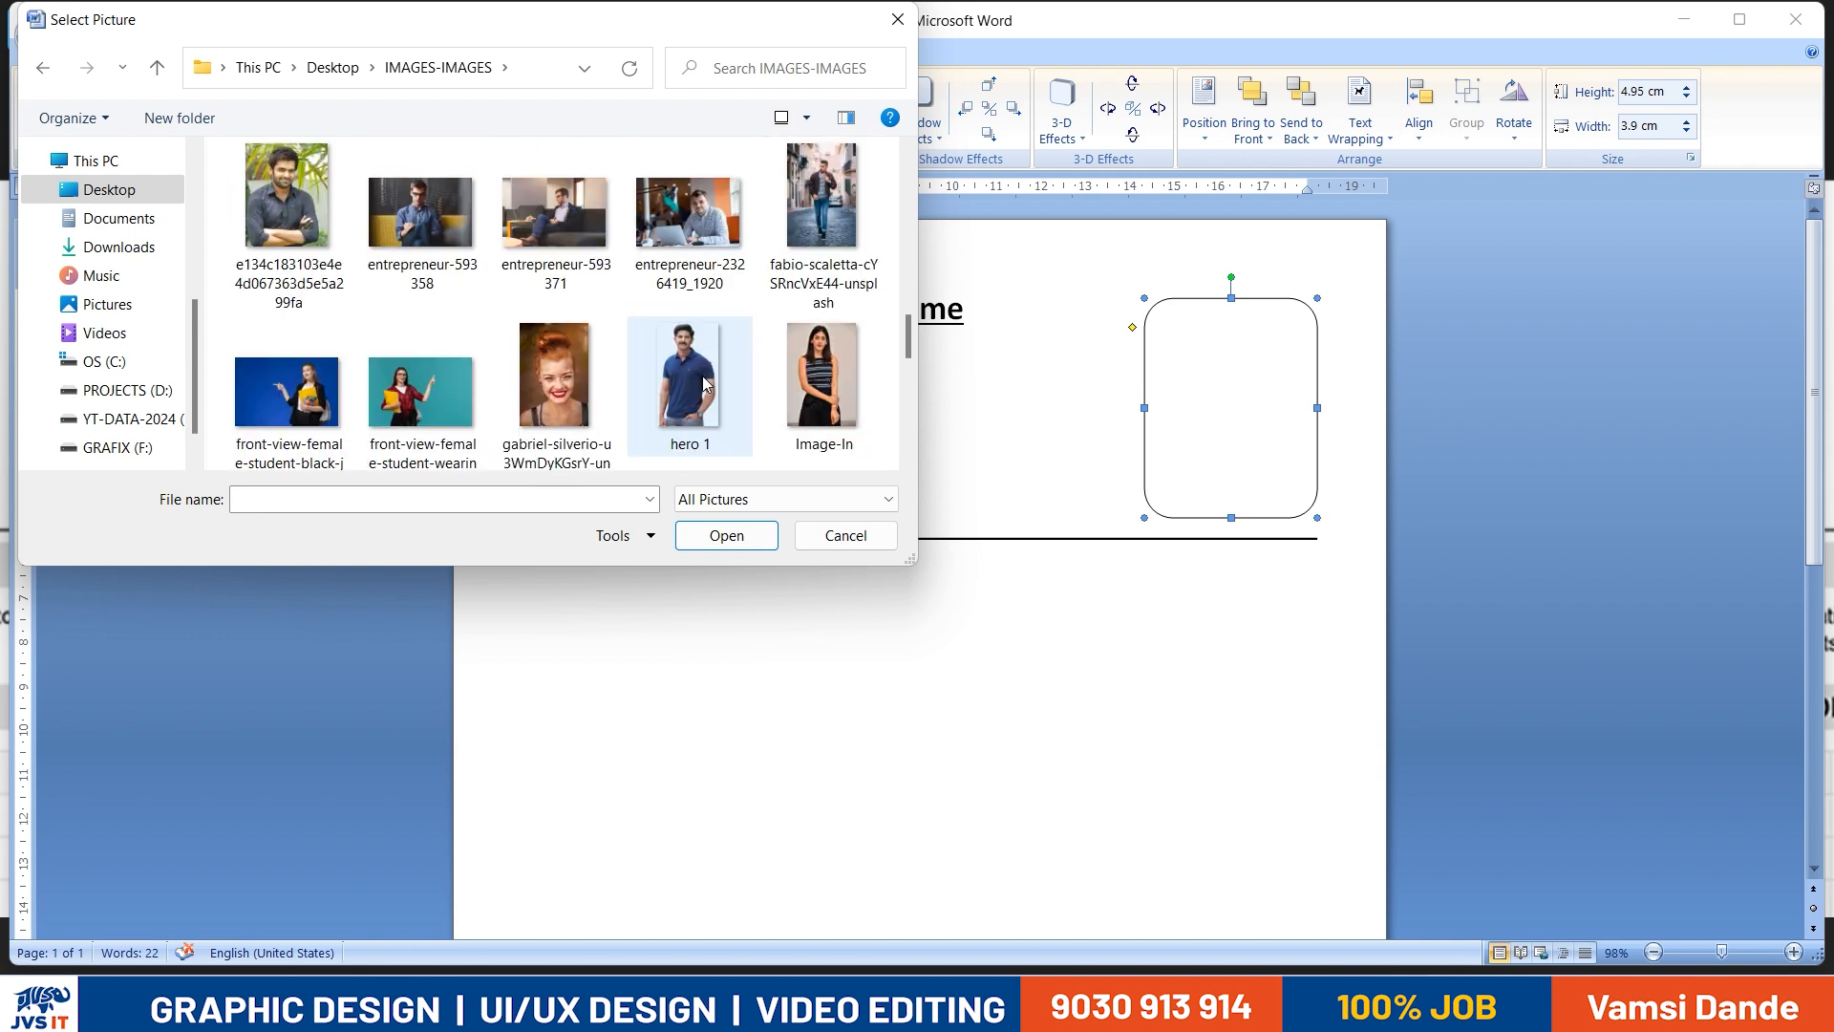
scroll(704, 382, up, 3)
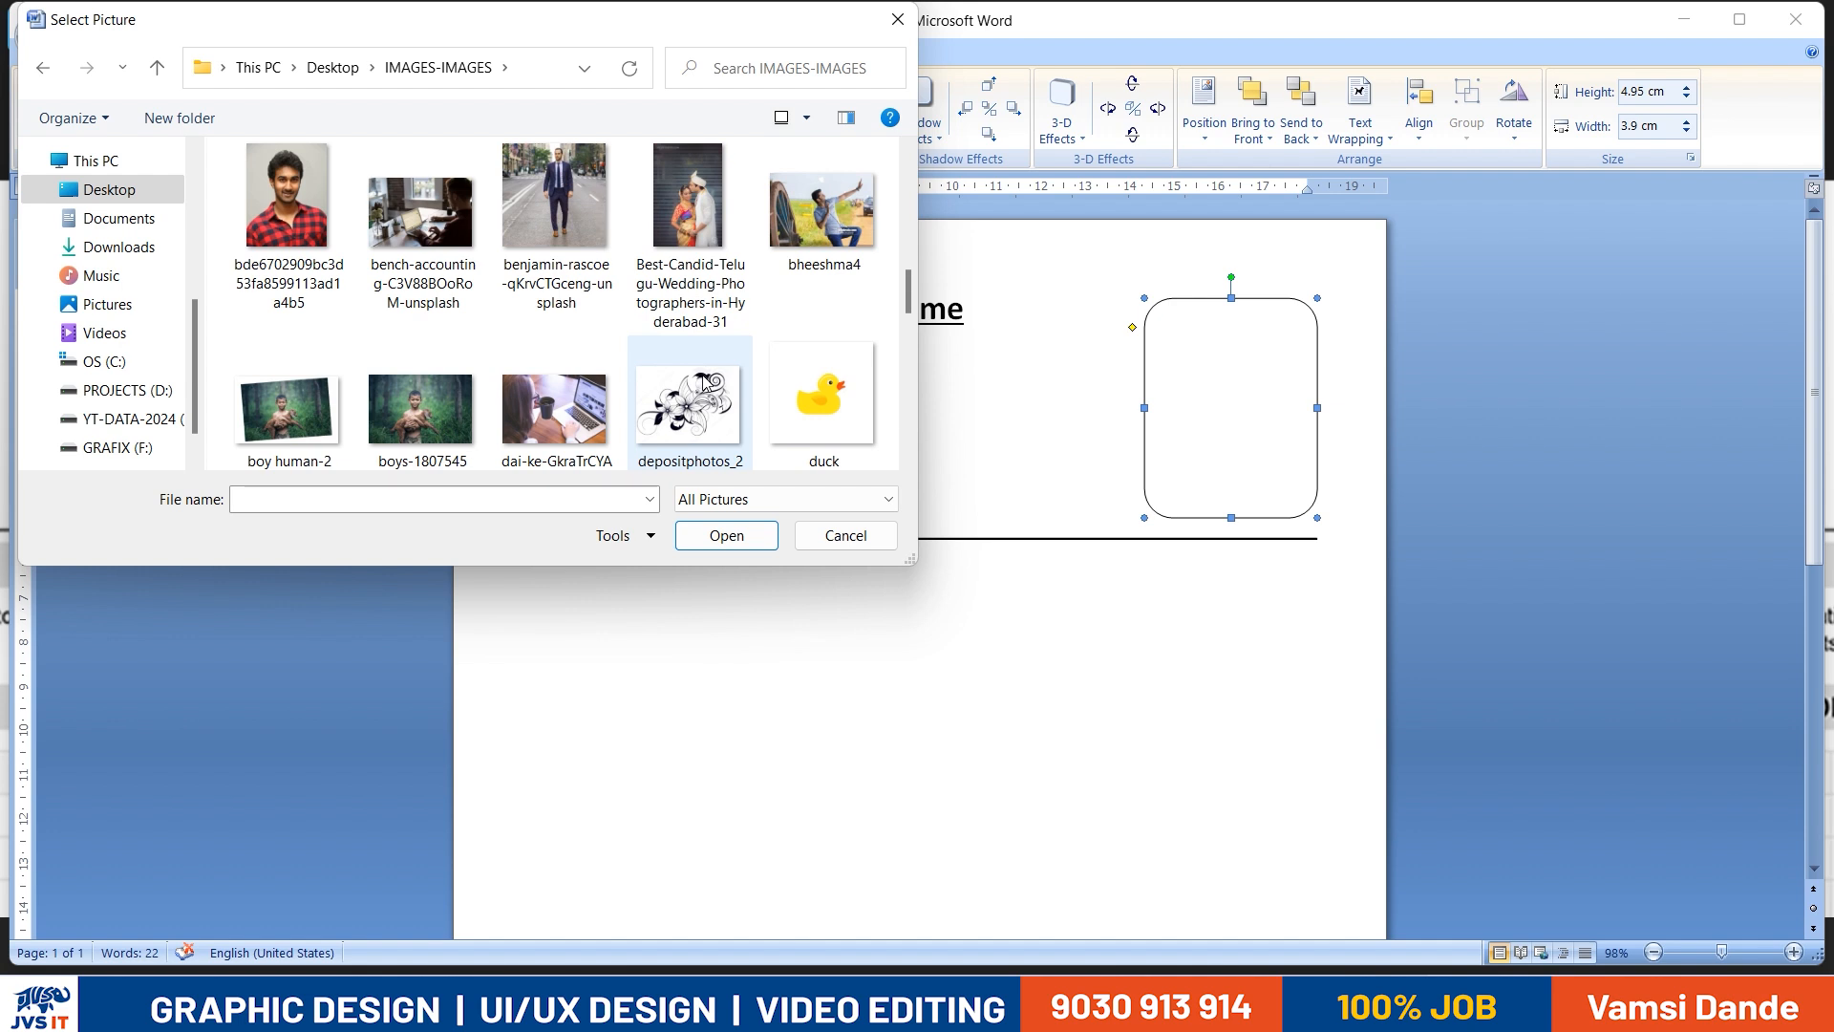
scroll(704, 382, up, 2)
double_click(554, 387)
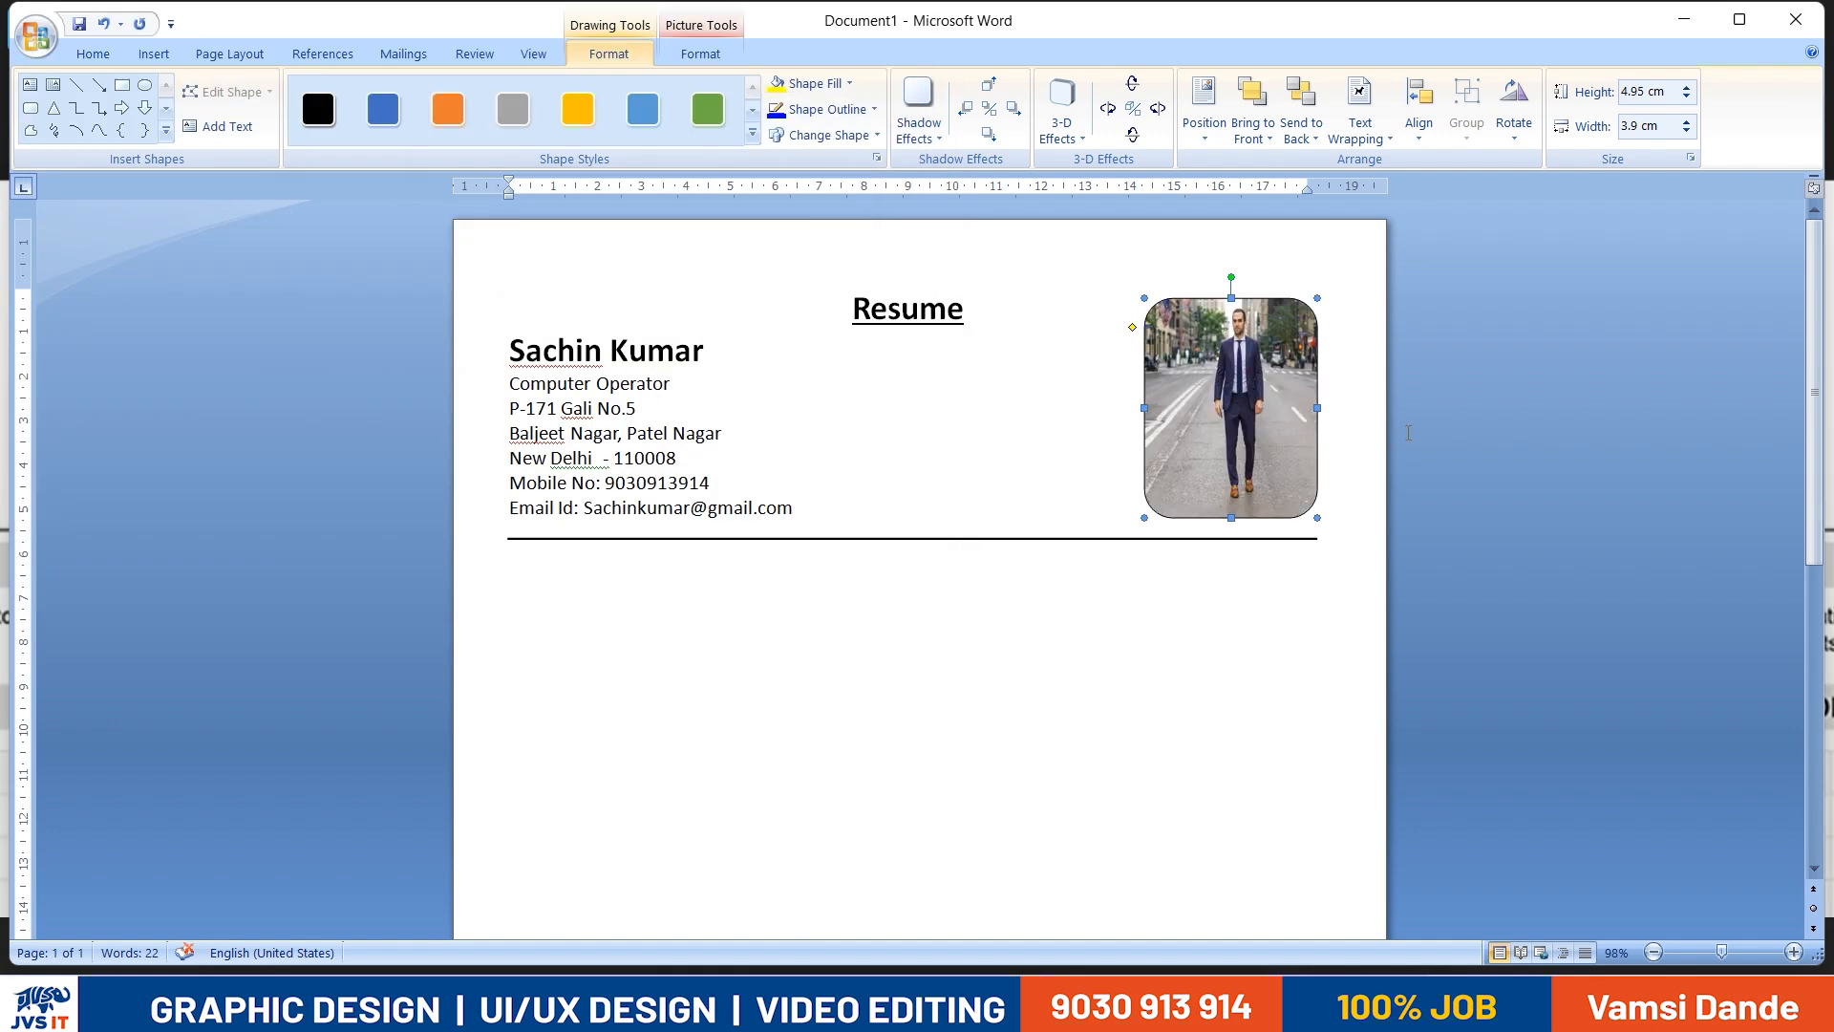
- Reduce the photo-filled rectangle's height to 4.6 cm
click(1201, 416)
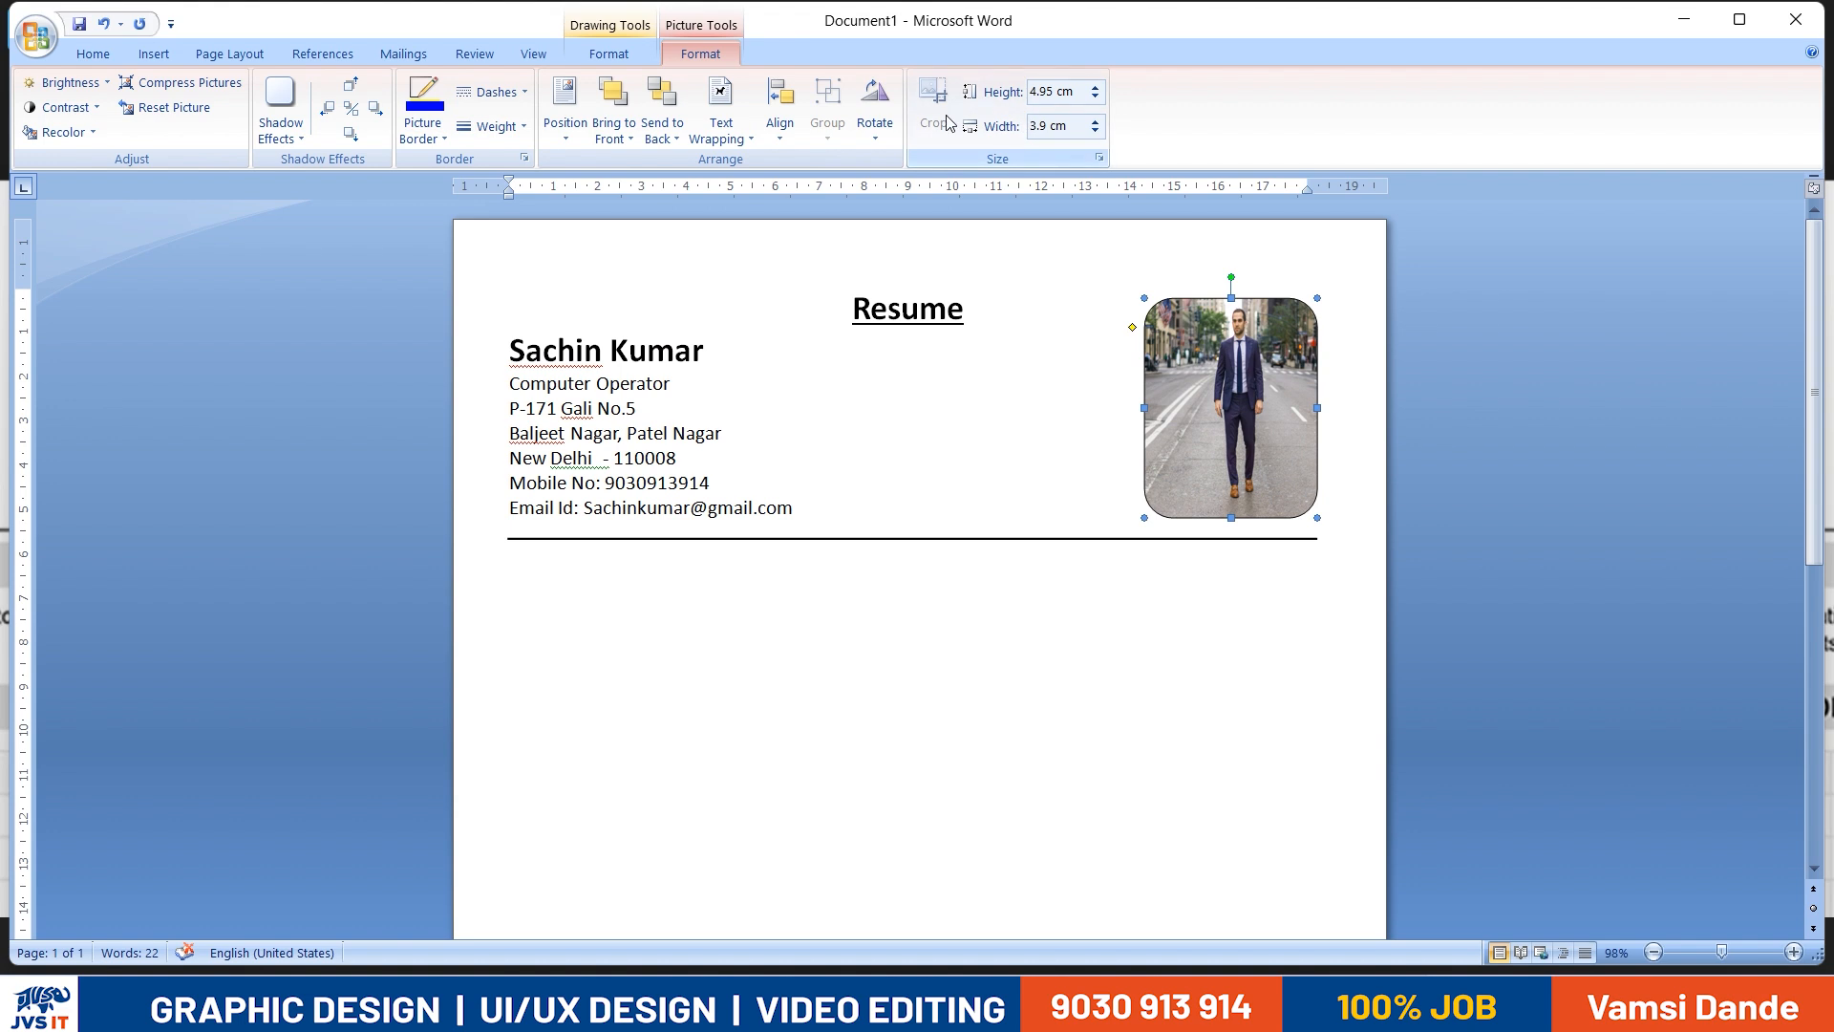
click(1096, 97)
click(1096, 97)
click(1096, 96)
click(1096, 96)
click(1096, 96)
click(1095, 96)
click(1096, 88)
click(1096, 88)
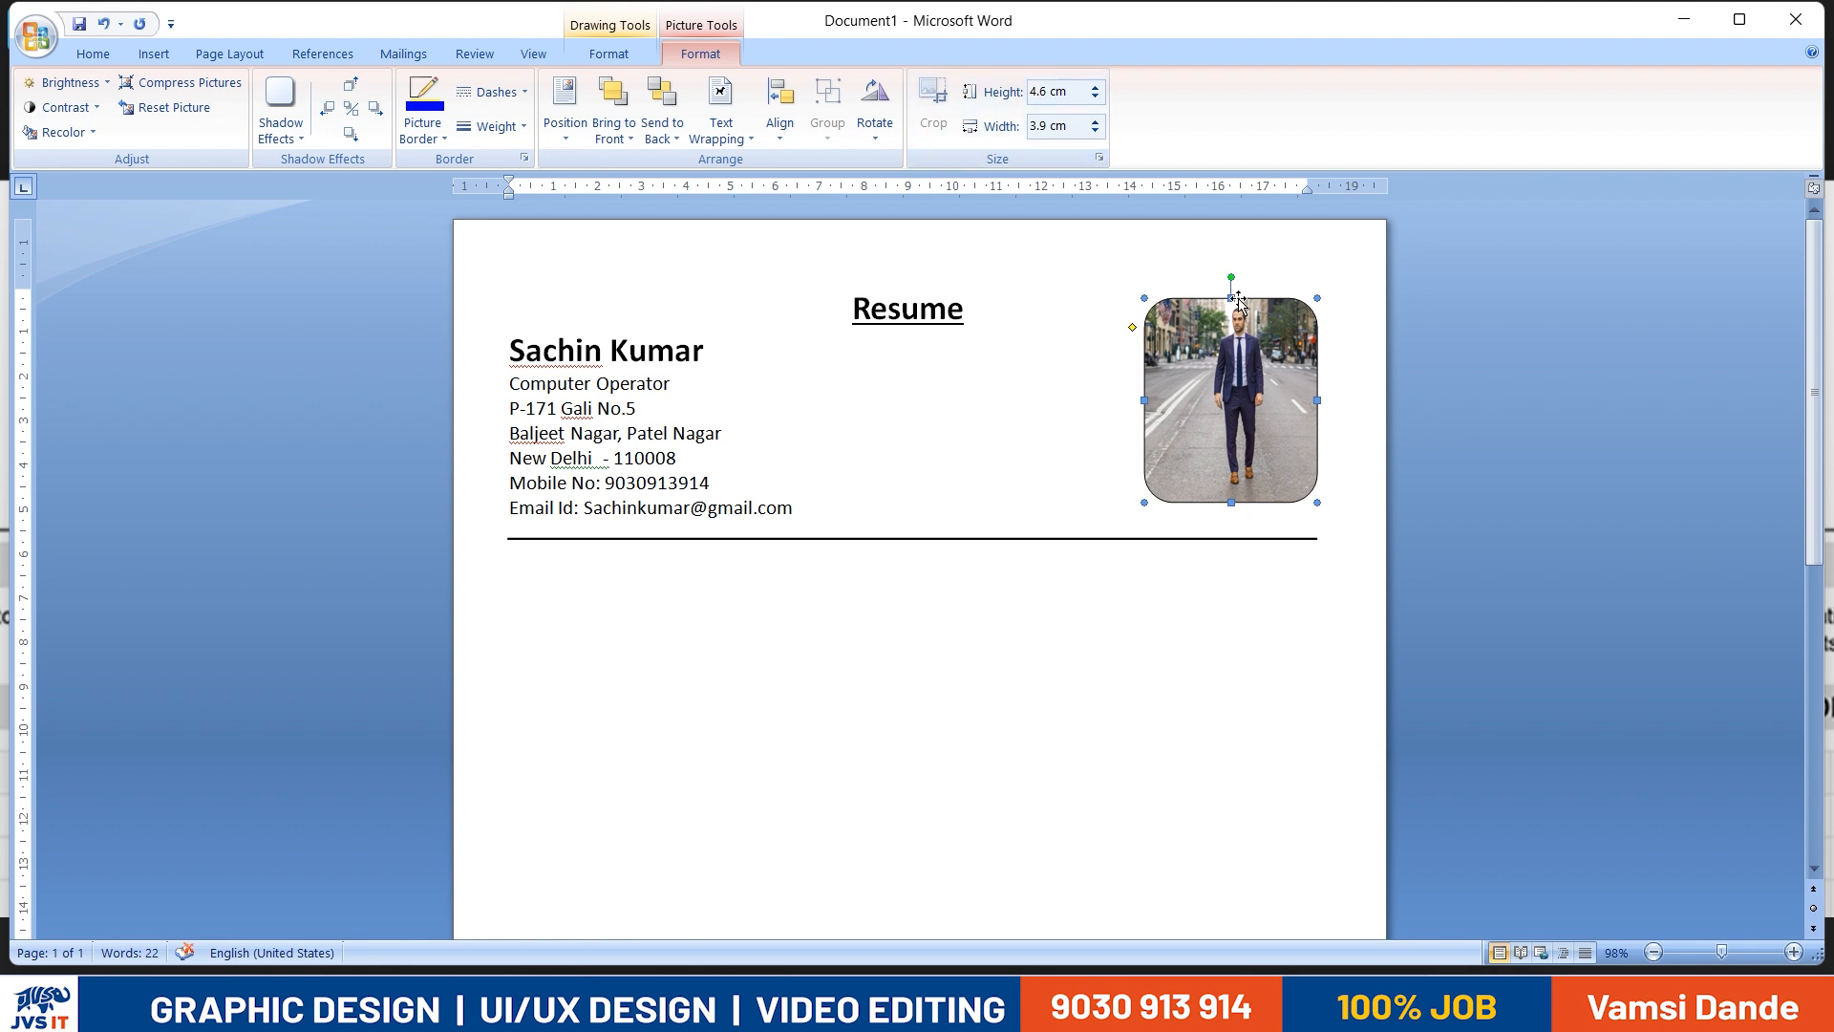
drag(1318, 299, 1333, 271)
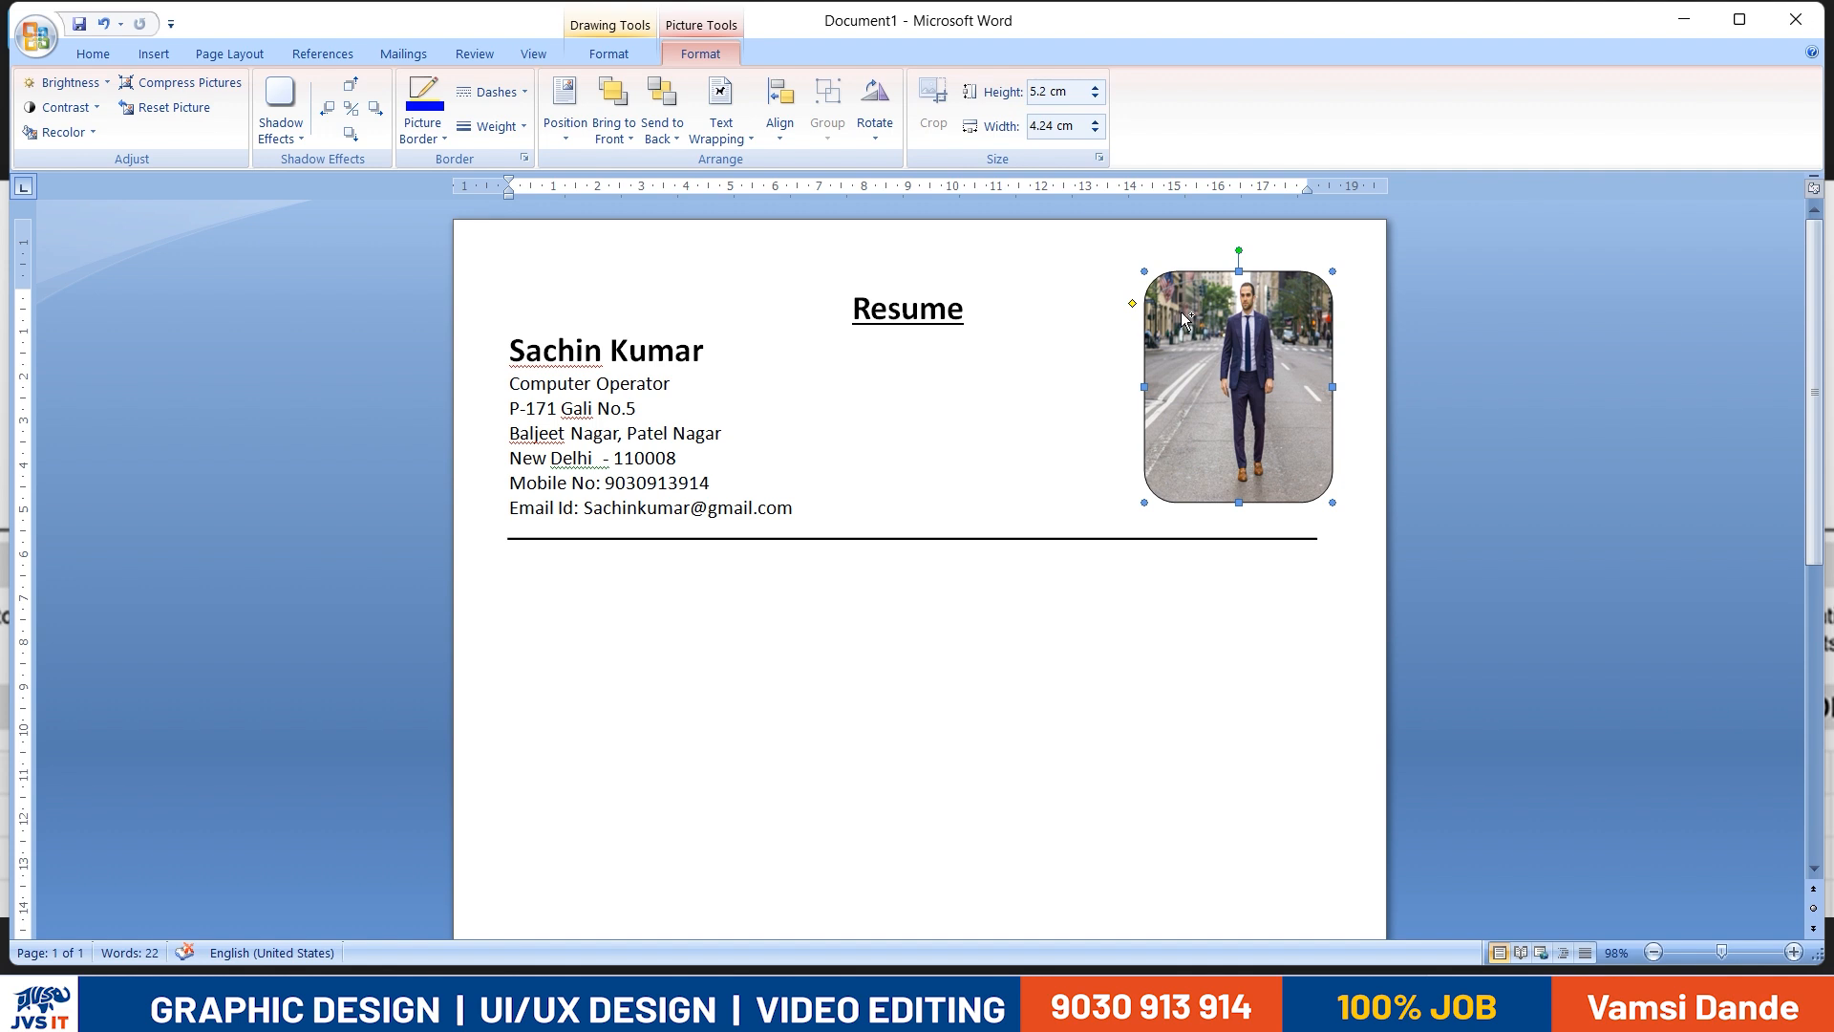
key(ctrl+z)
click(885, 142)
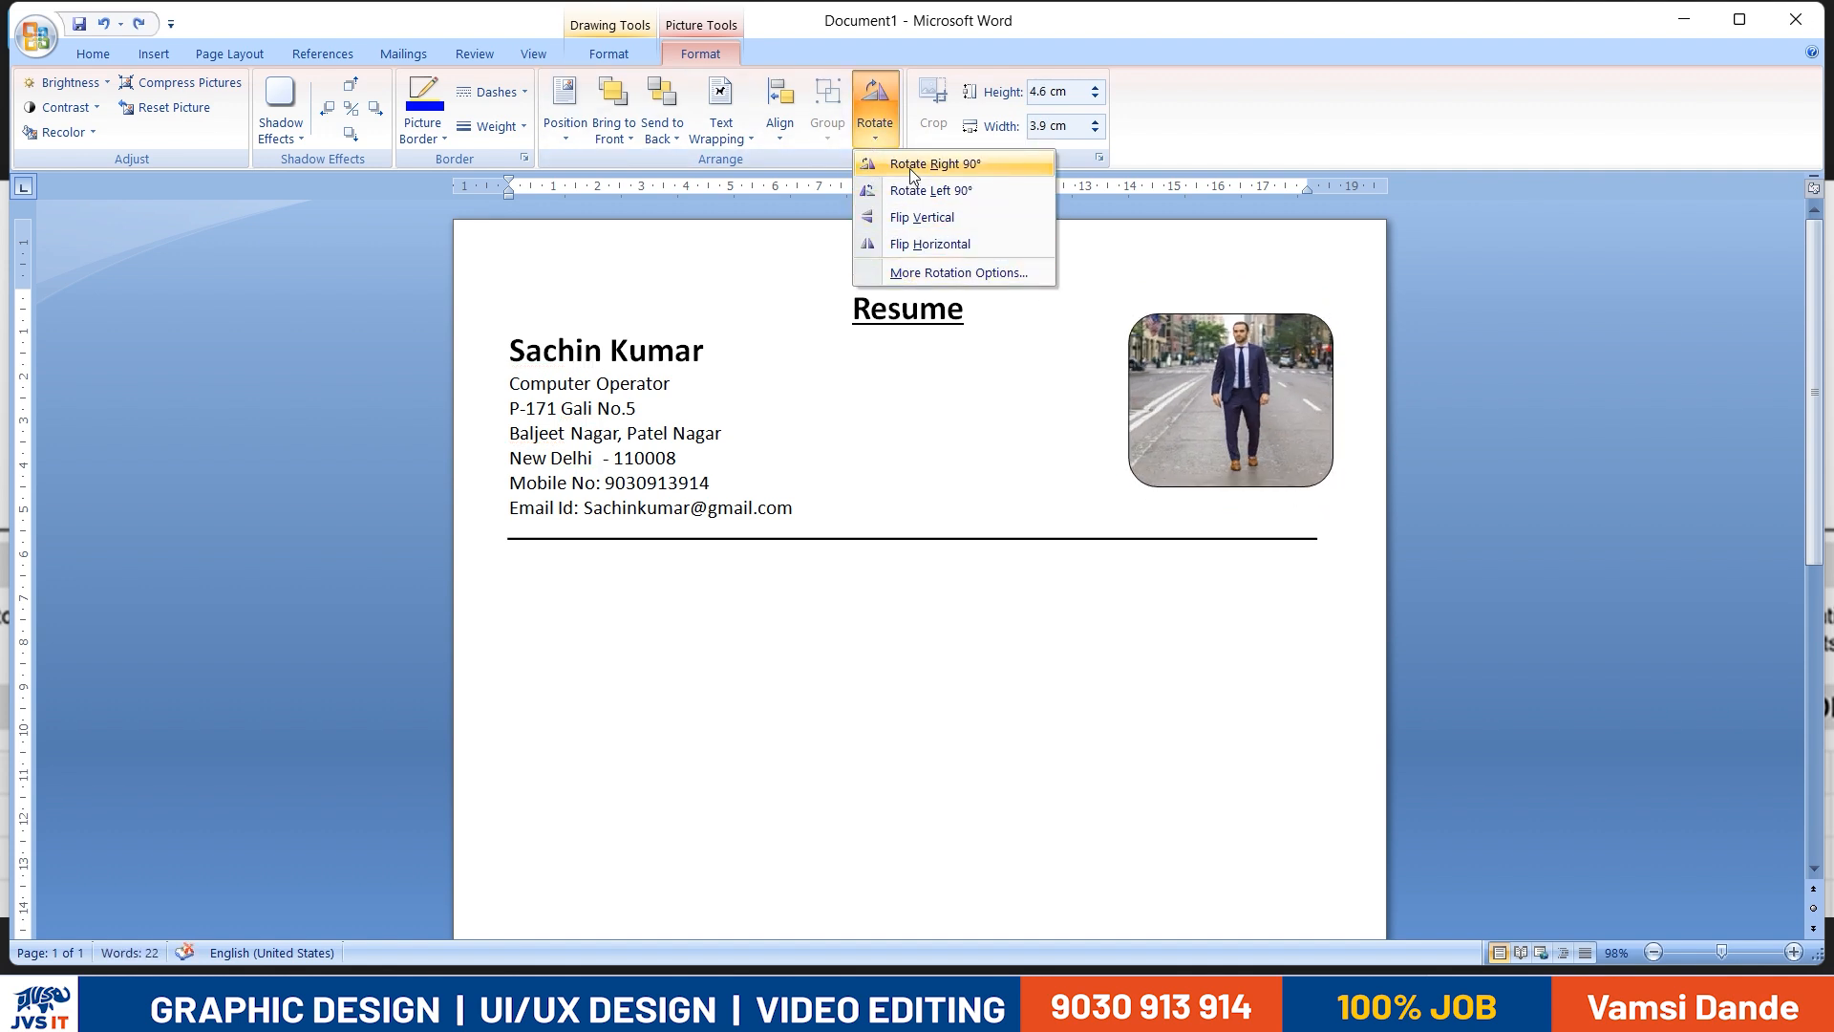
click(881, 139)
click(201, 113)
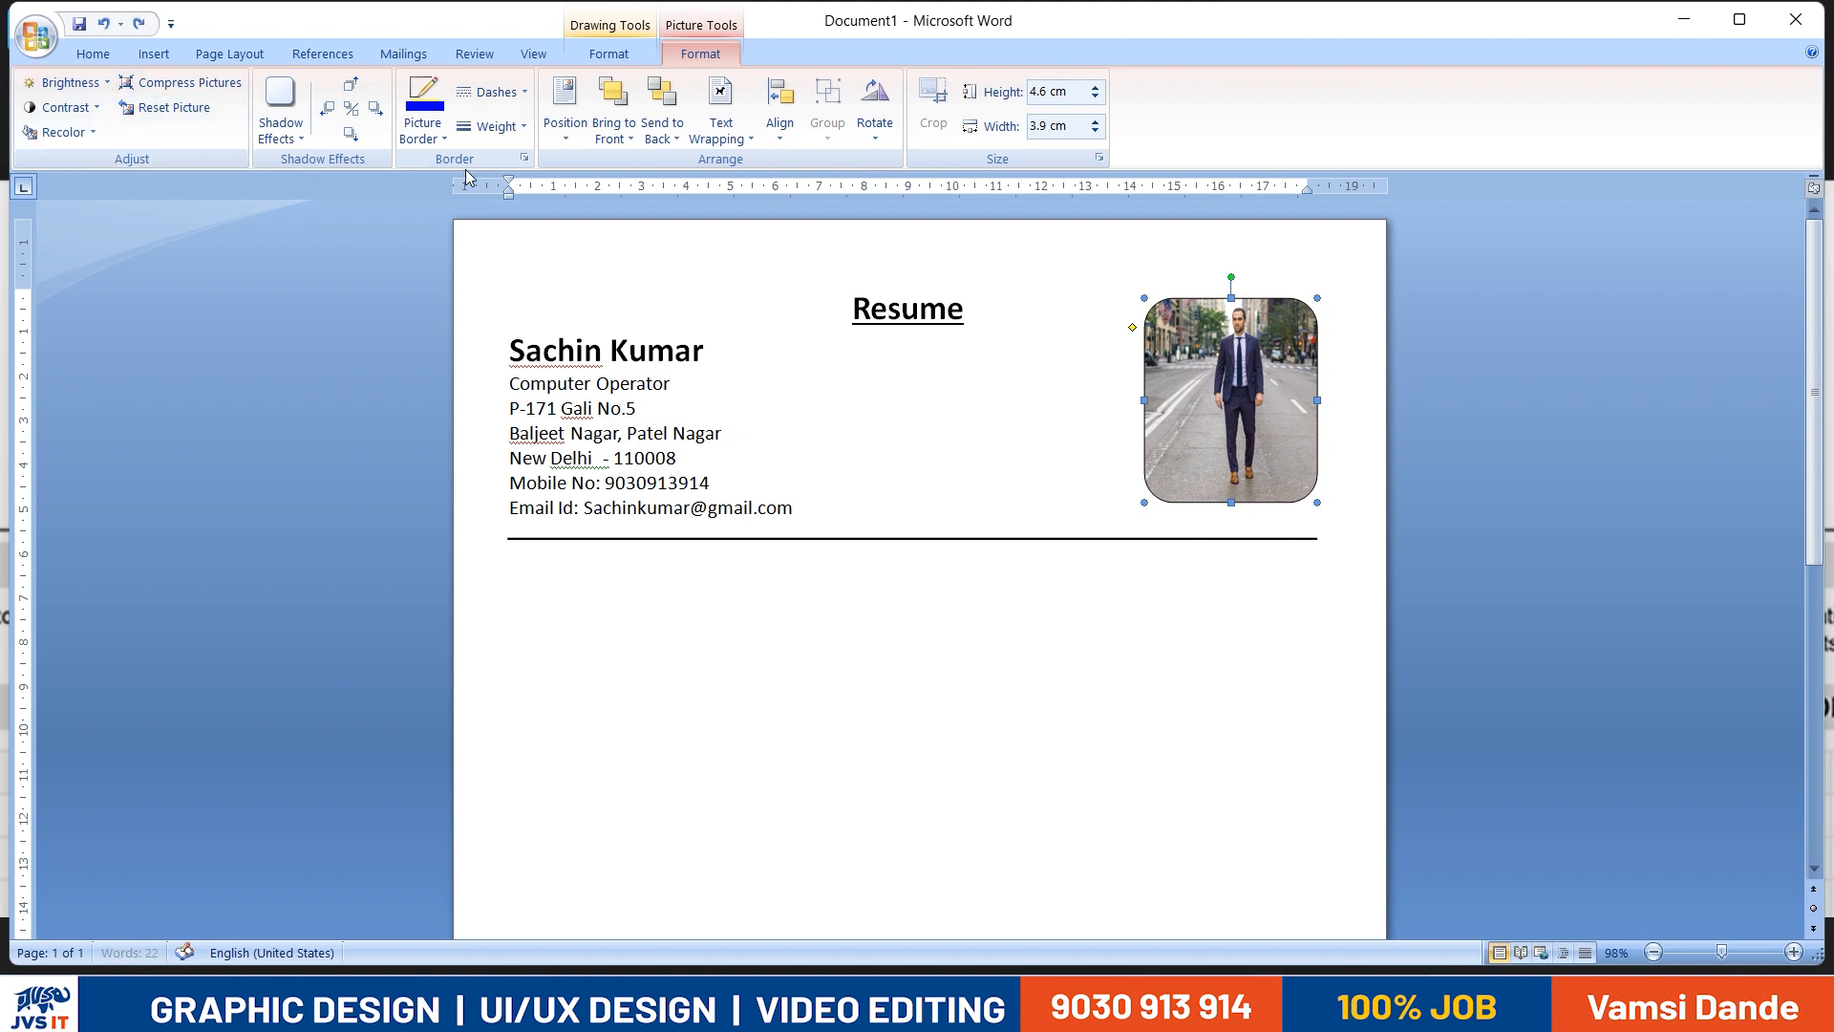
click(424, 122)
click(565, 126)
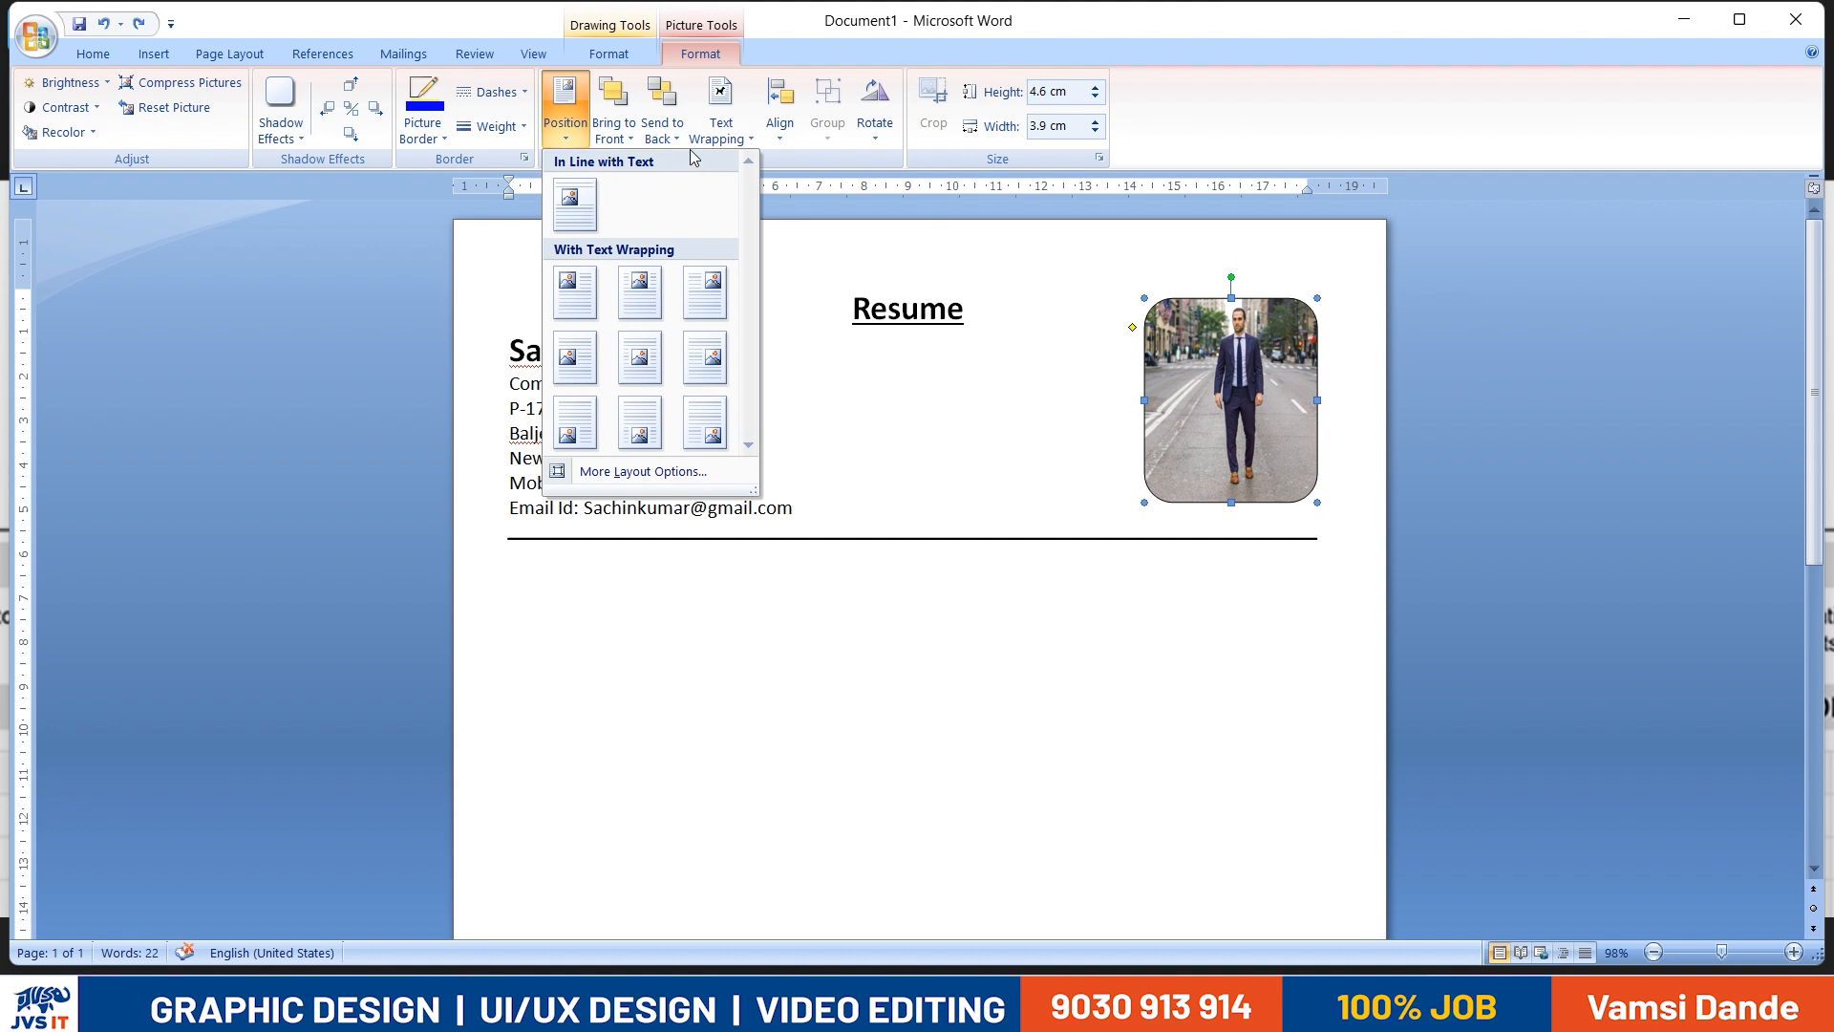
click(1145, 328)
- Widen the photo-filled rectangle slightly while keeping its height, and deselect it
click(1096, 123)
click(1502, 524)
click(1304, 465)
click(962, 626)
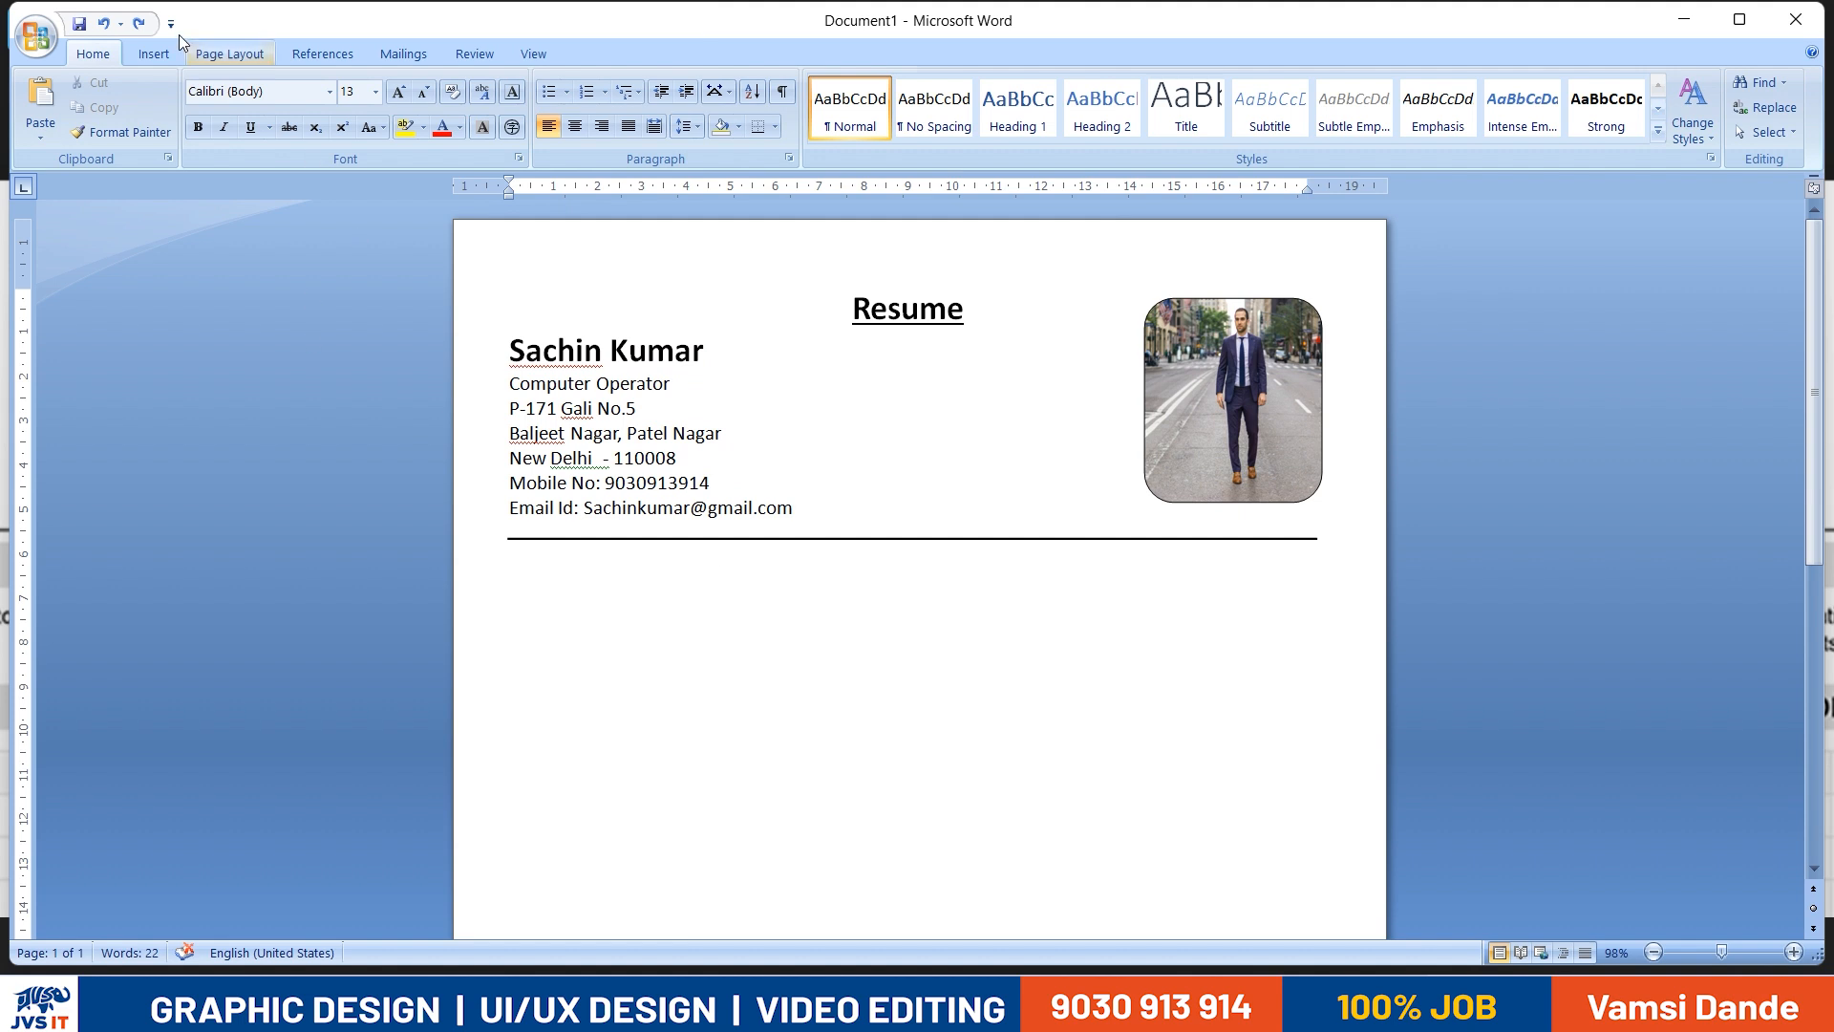
- Insert the same street photo of the man in a suit as a separate picture from the IMAGES-IMAGES folder
click(164, 56)
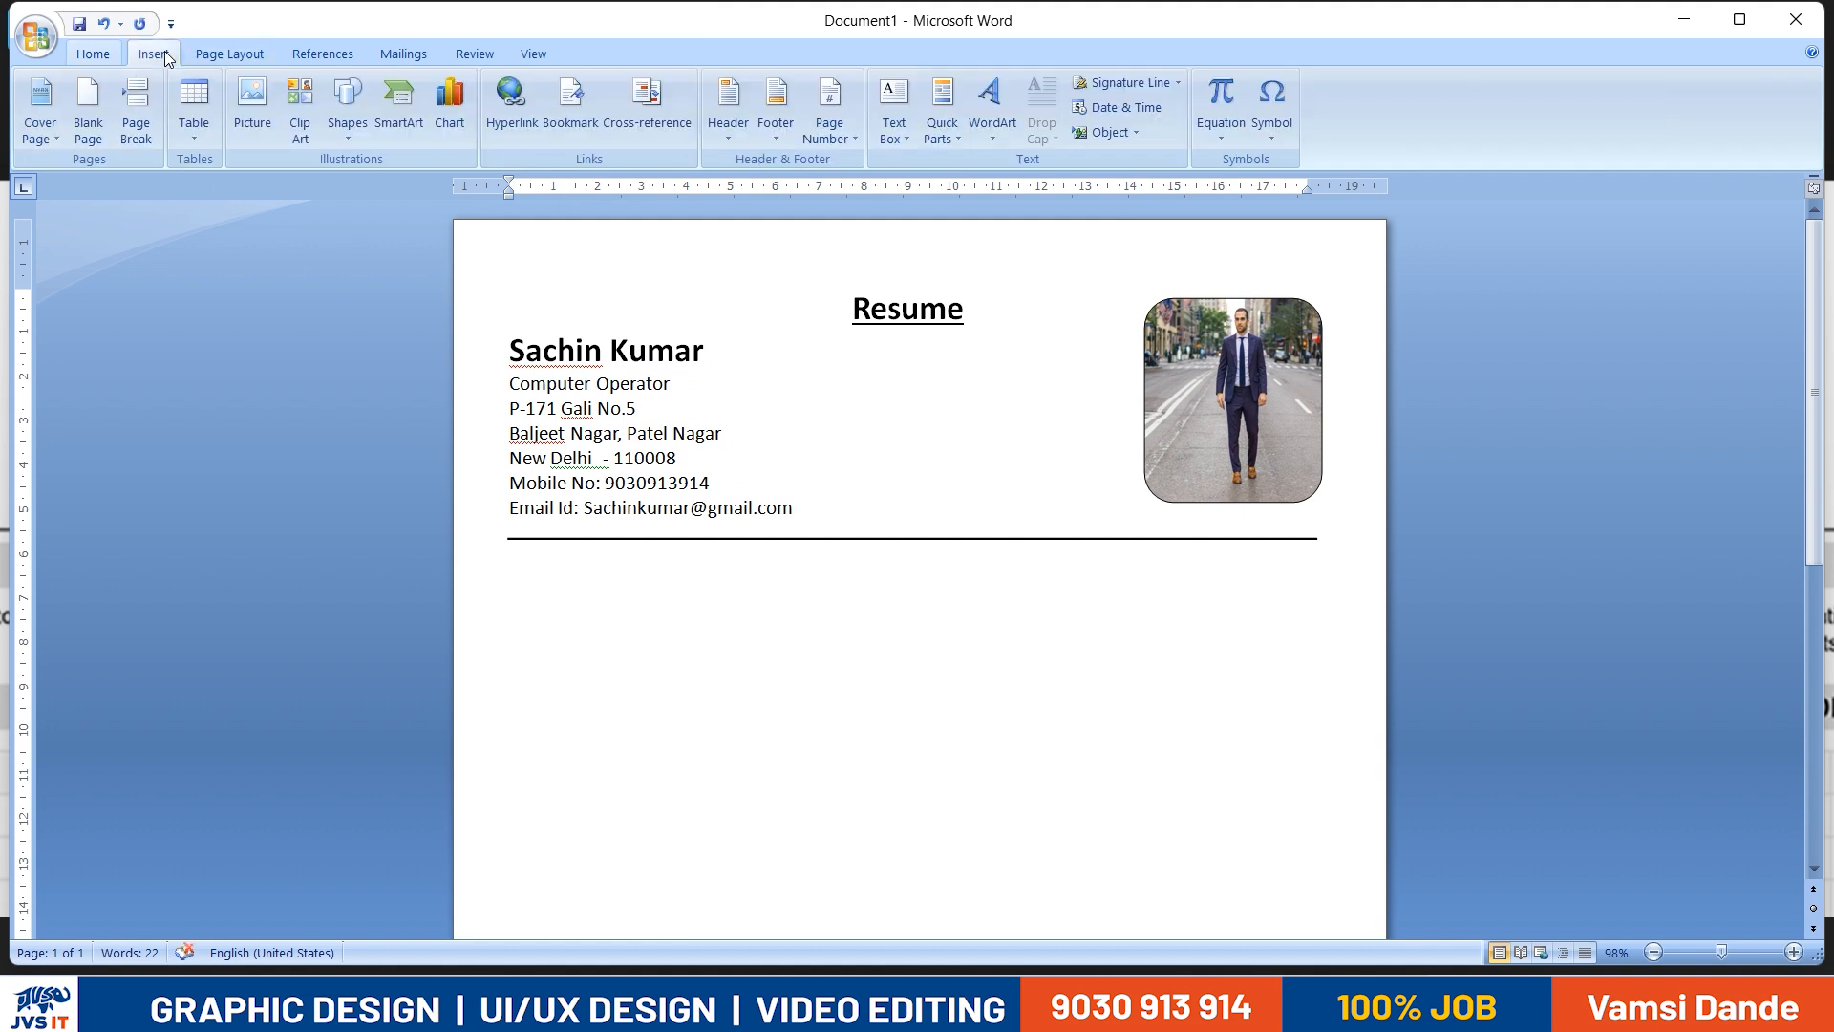
click(252, 103)
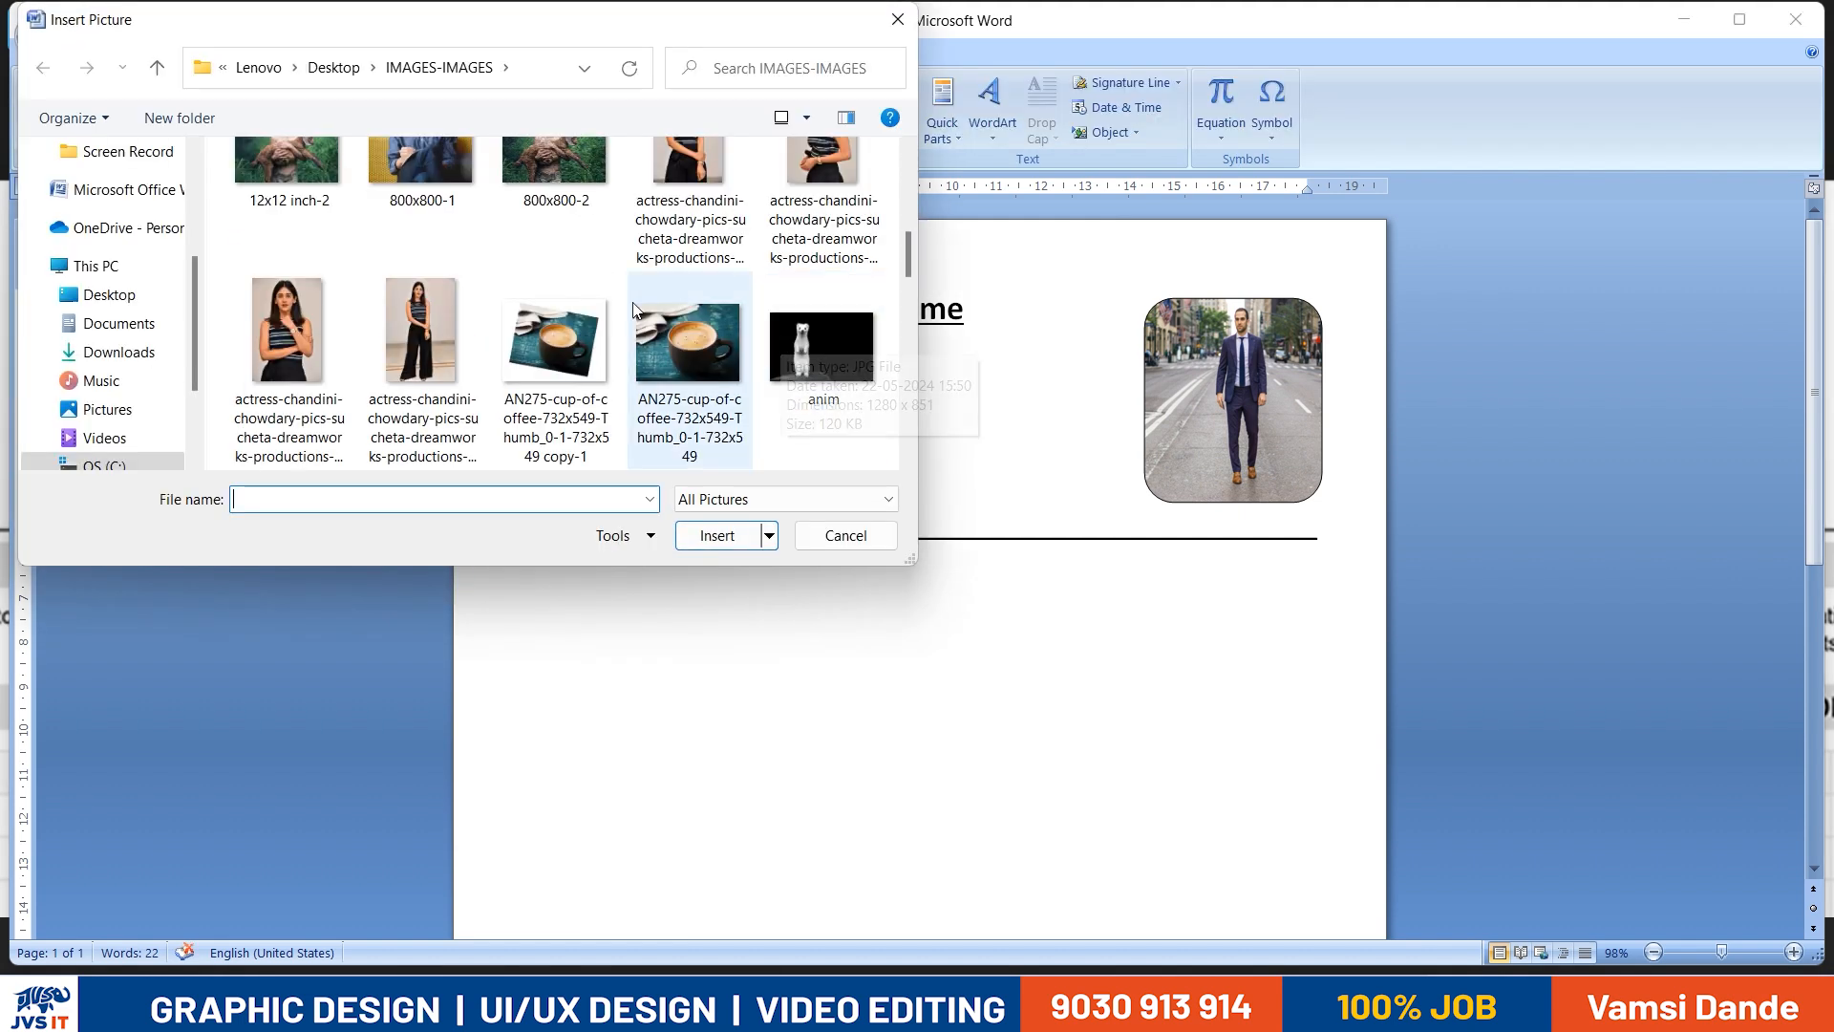
scroll(669, 325, down, 3)
scroll(638, 333, down, 5)
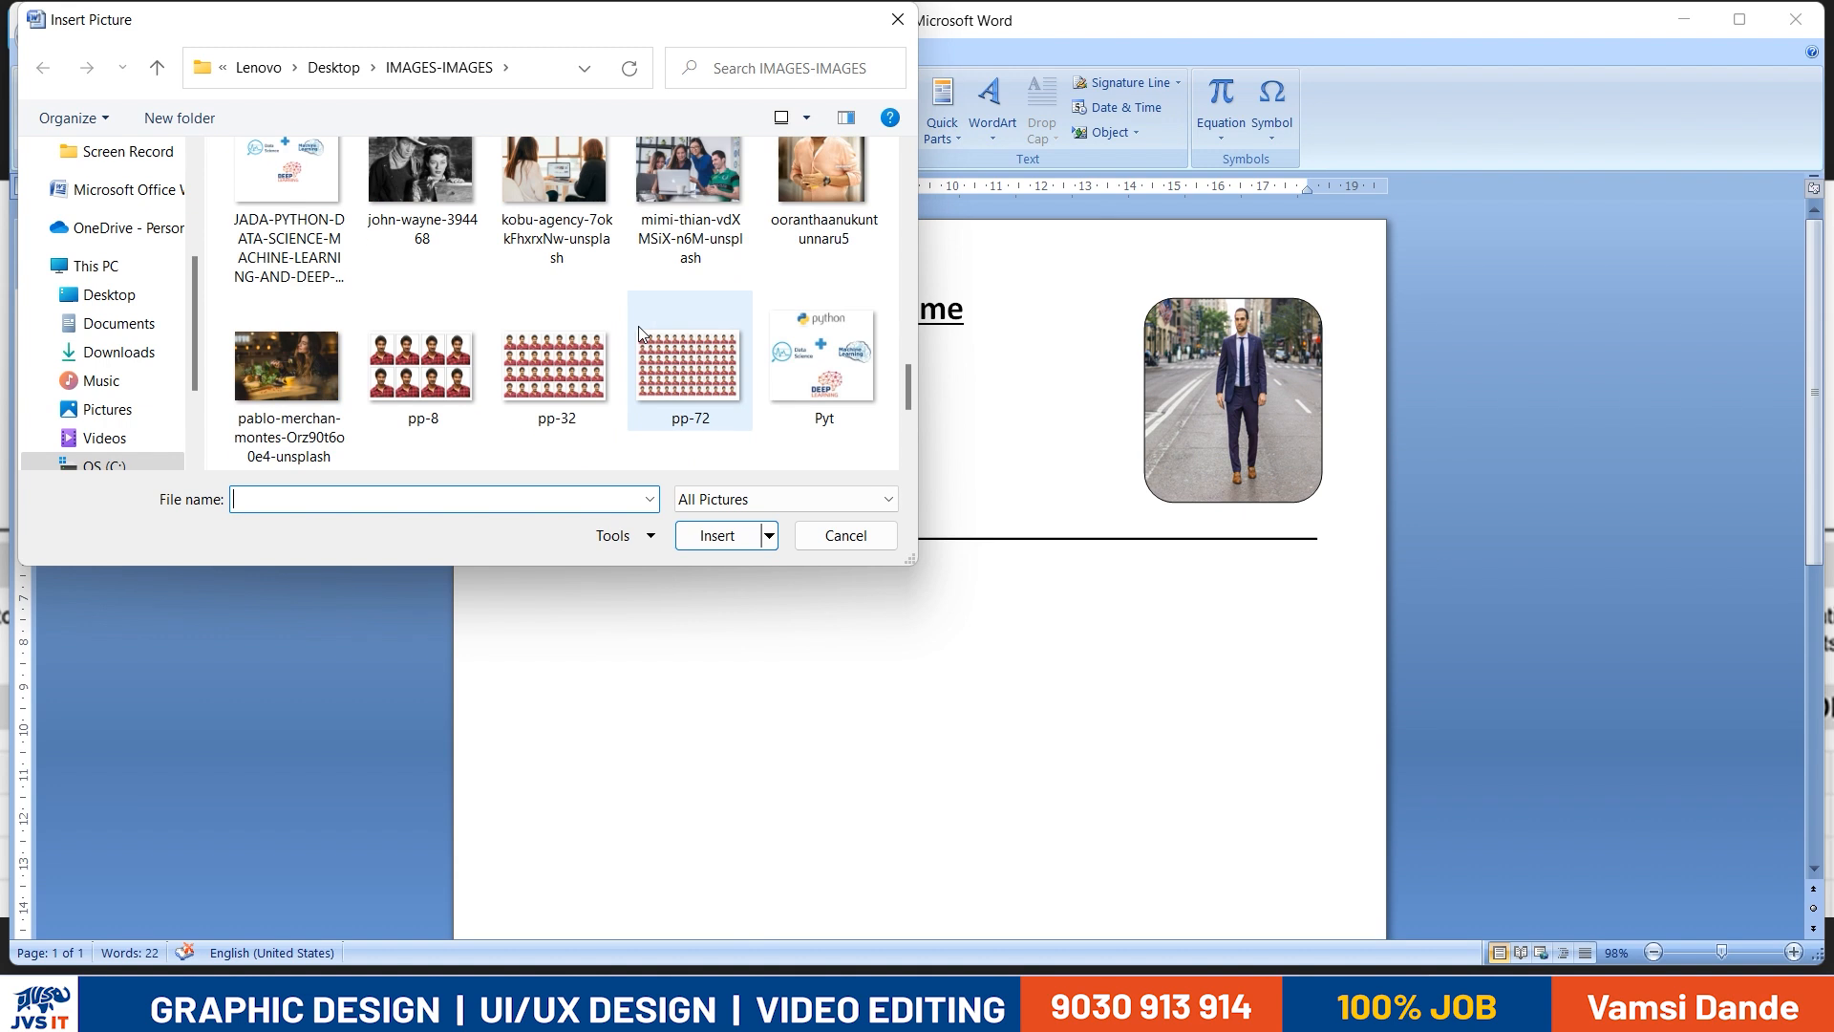
scroll(642, 331, up, 6)
scroll(640, 332, up, 2)
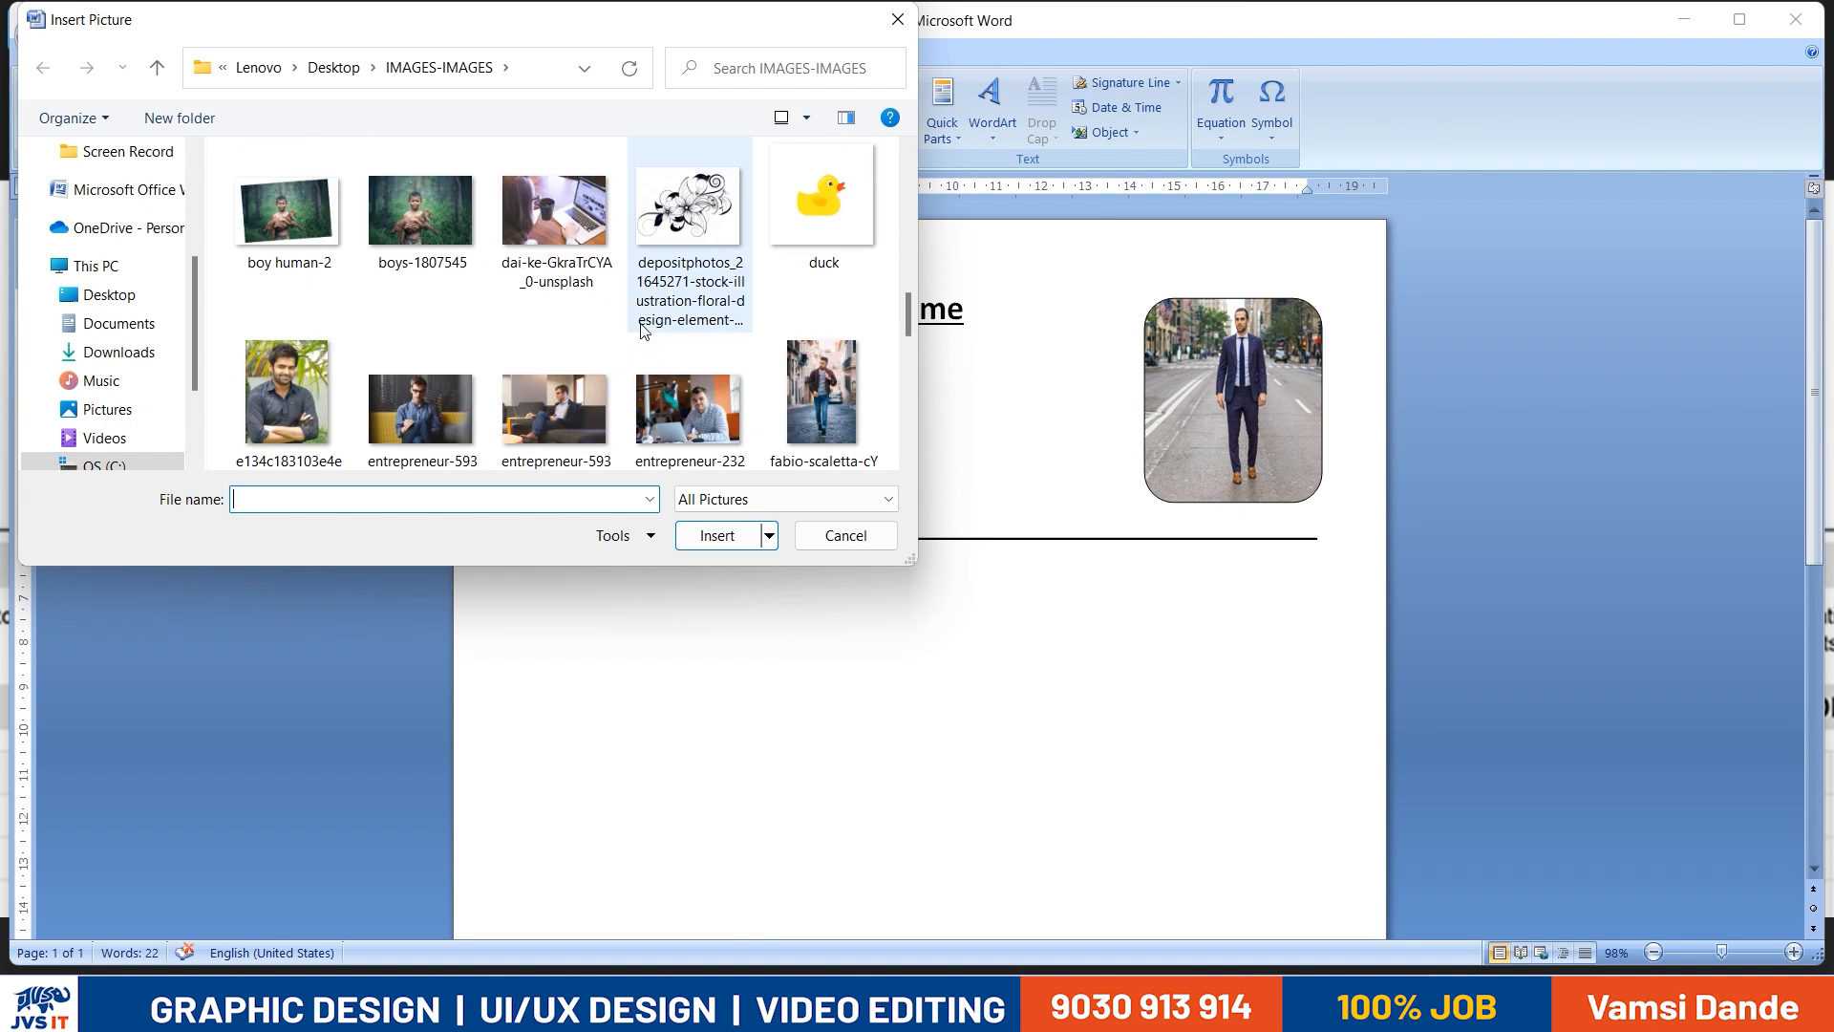
scroll(630, 358, down, 4)
scroll(669, 361, down, 5)
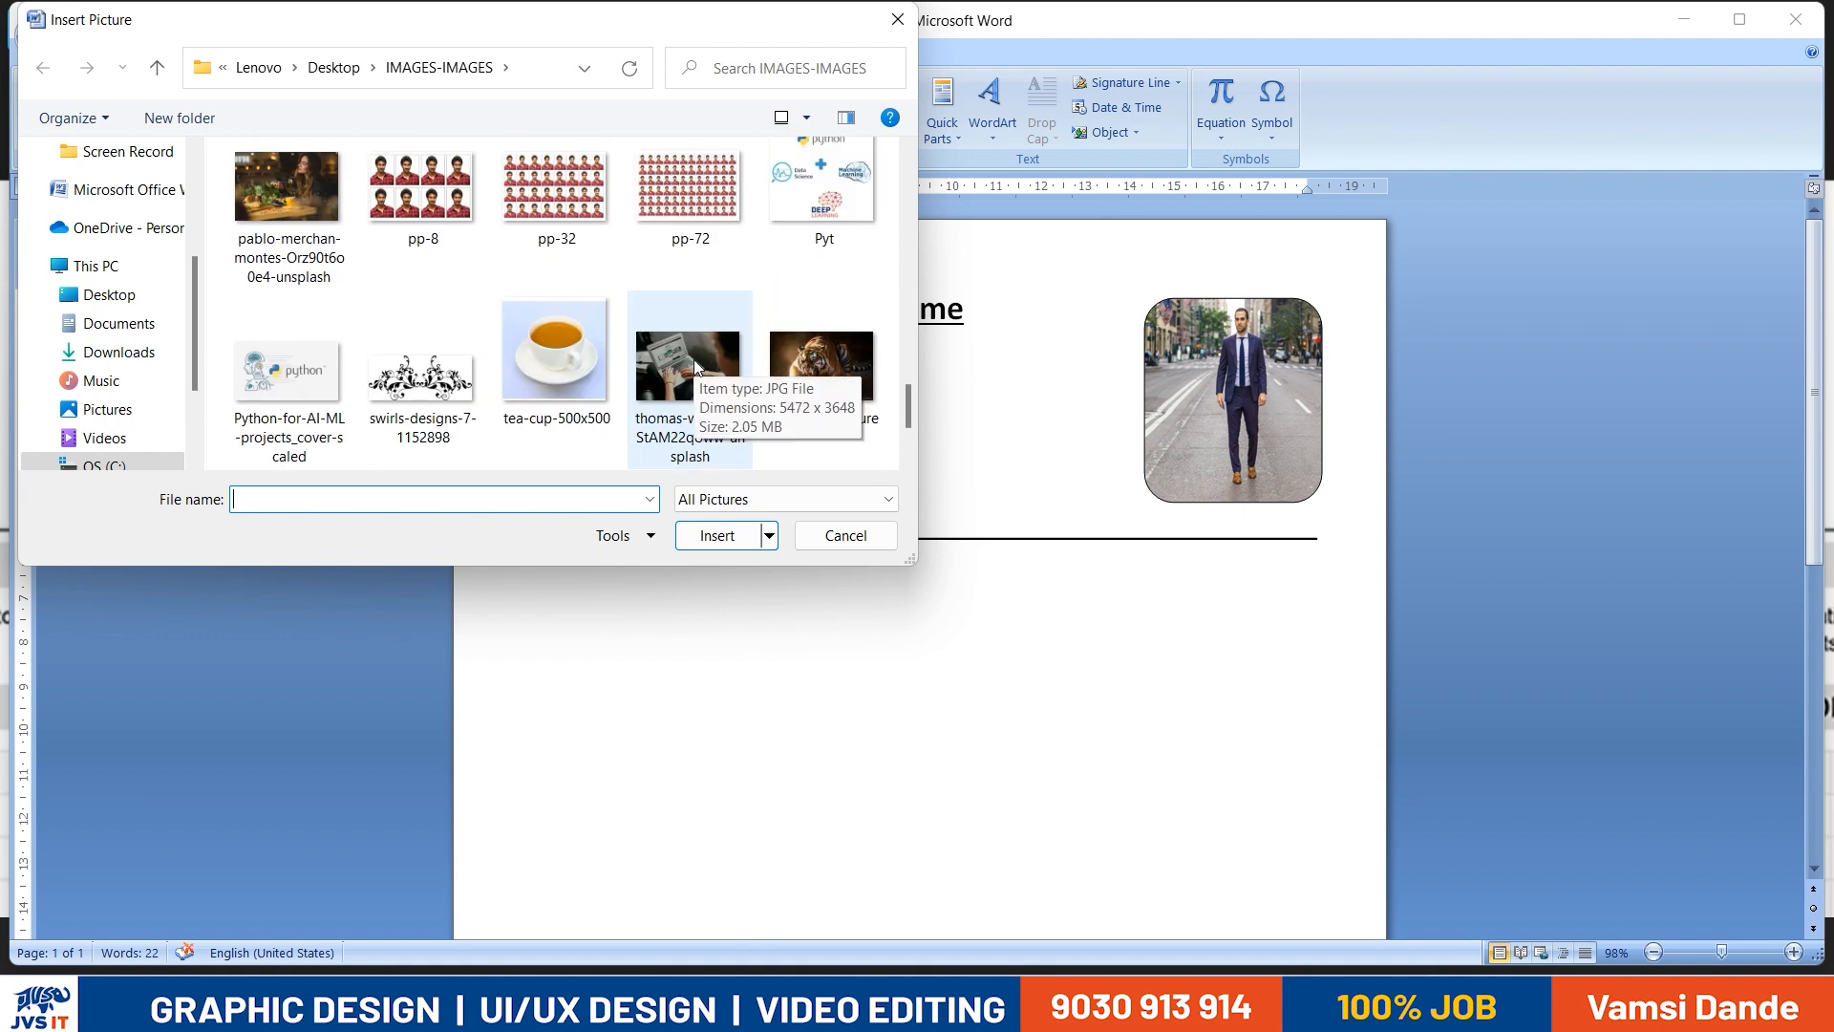
scroll(681, 355, up, 5)
scroll(680, 361, up, 3)
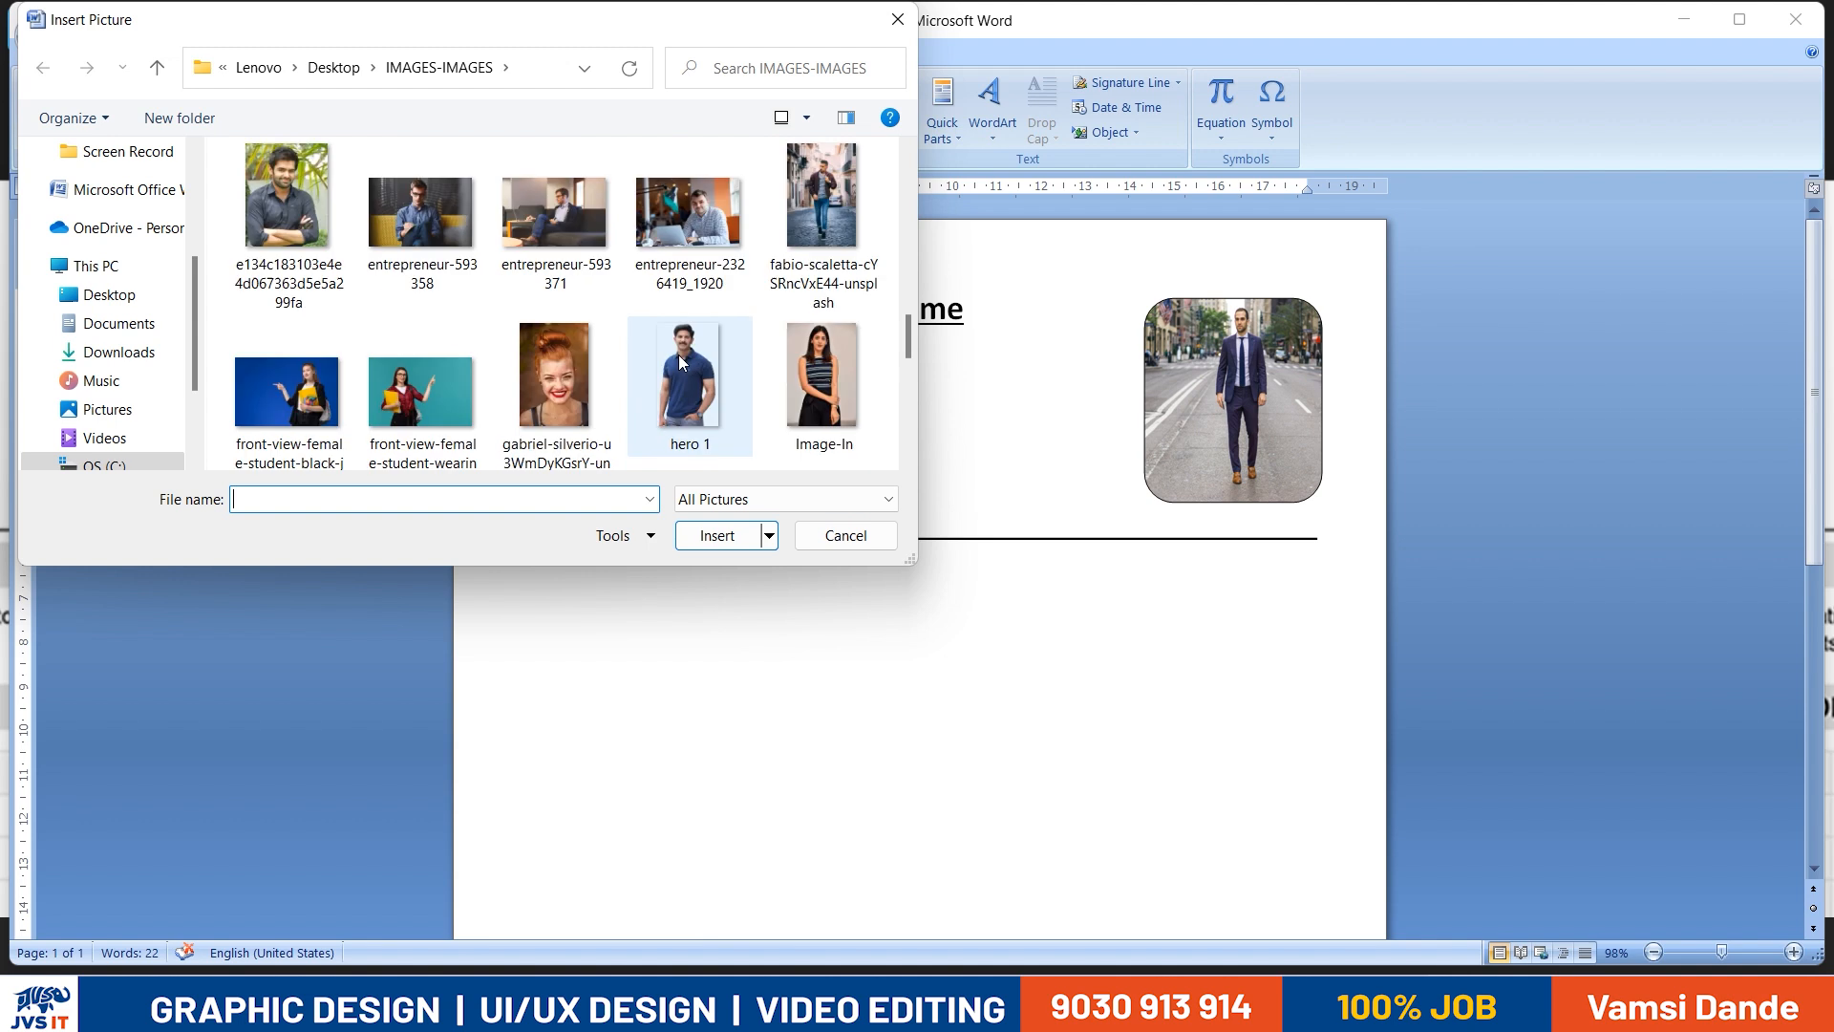
scroll(677, 361, up, 3)
double_click(559, 374)
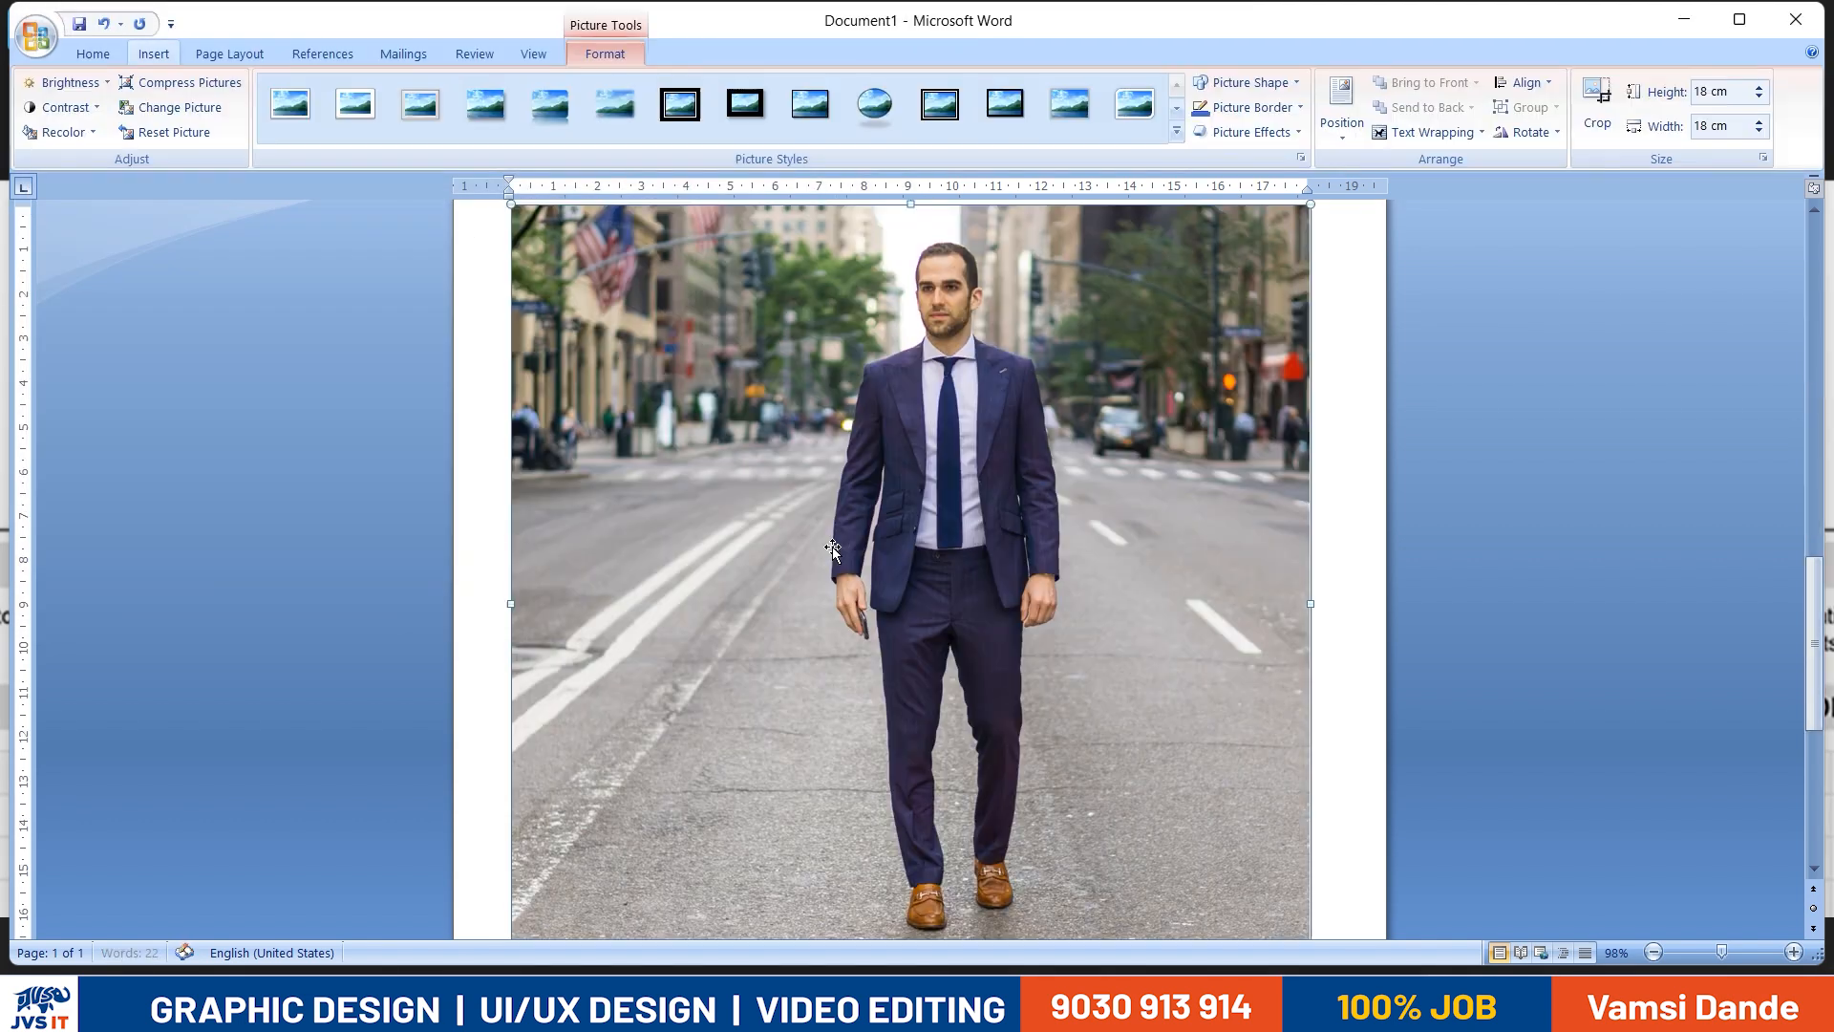
- Set the inserted picture's text wrapping to In Front of Text and shrink it to about 5.35 cm square below the divider line
click(1430, 133)
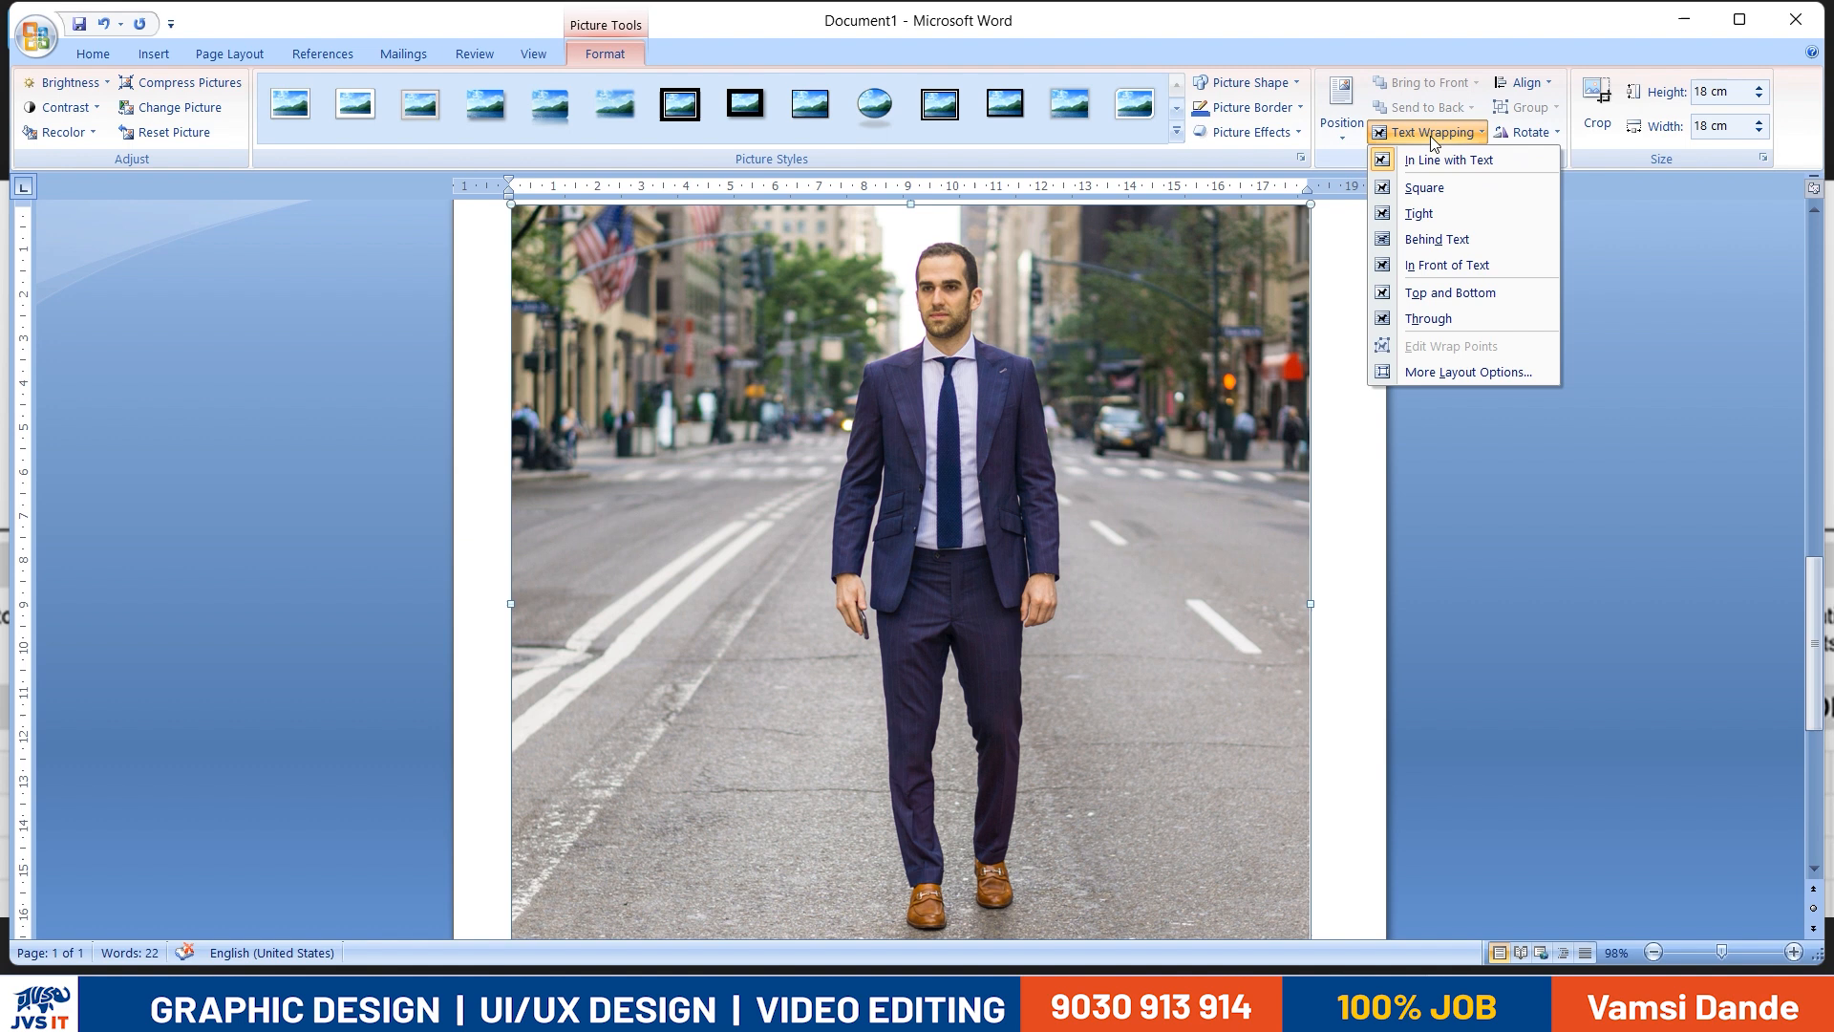
click(1433, 265)
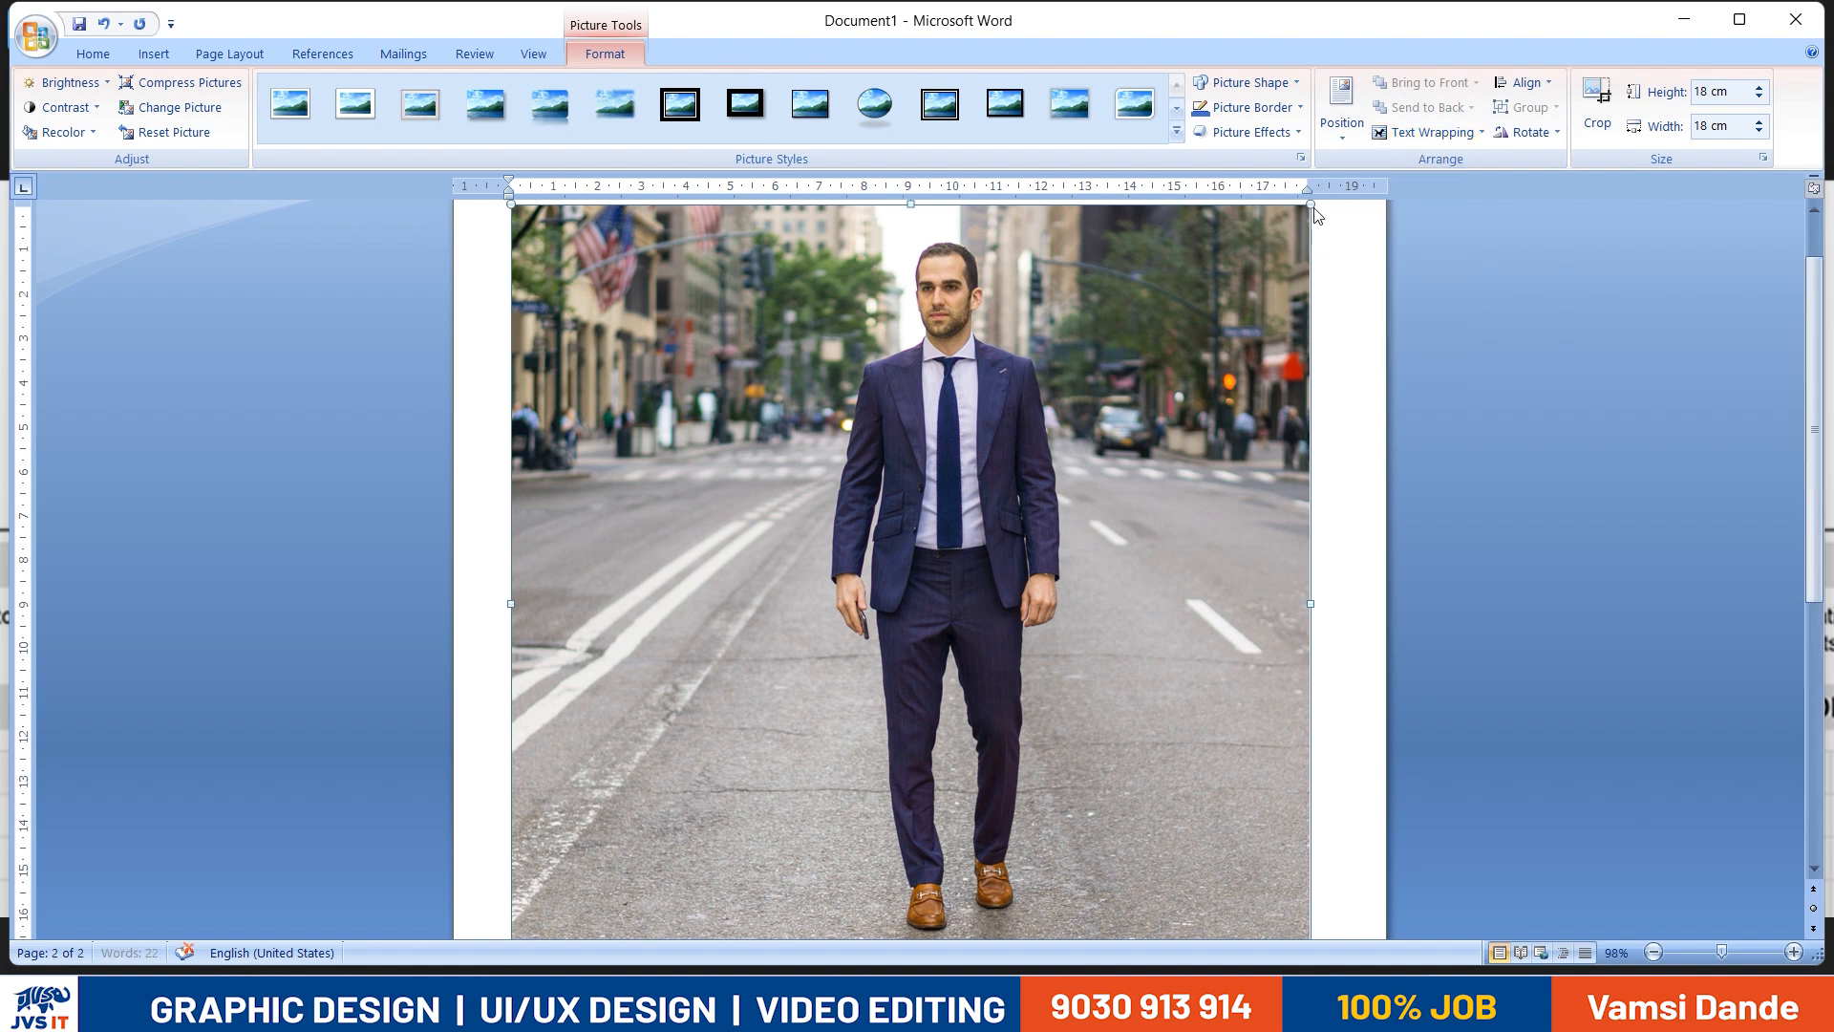
drag(1290, 259, 1015, 551)
- Crop the inserted street photo to the man's head and torso, about 2.15 cm high and 1.86 cm wide
click(1598, 107)
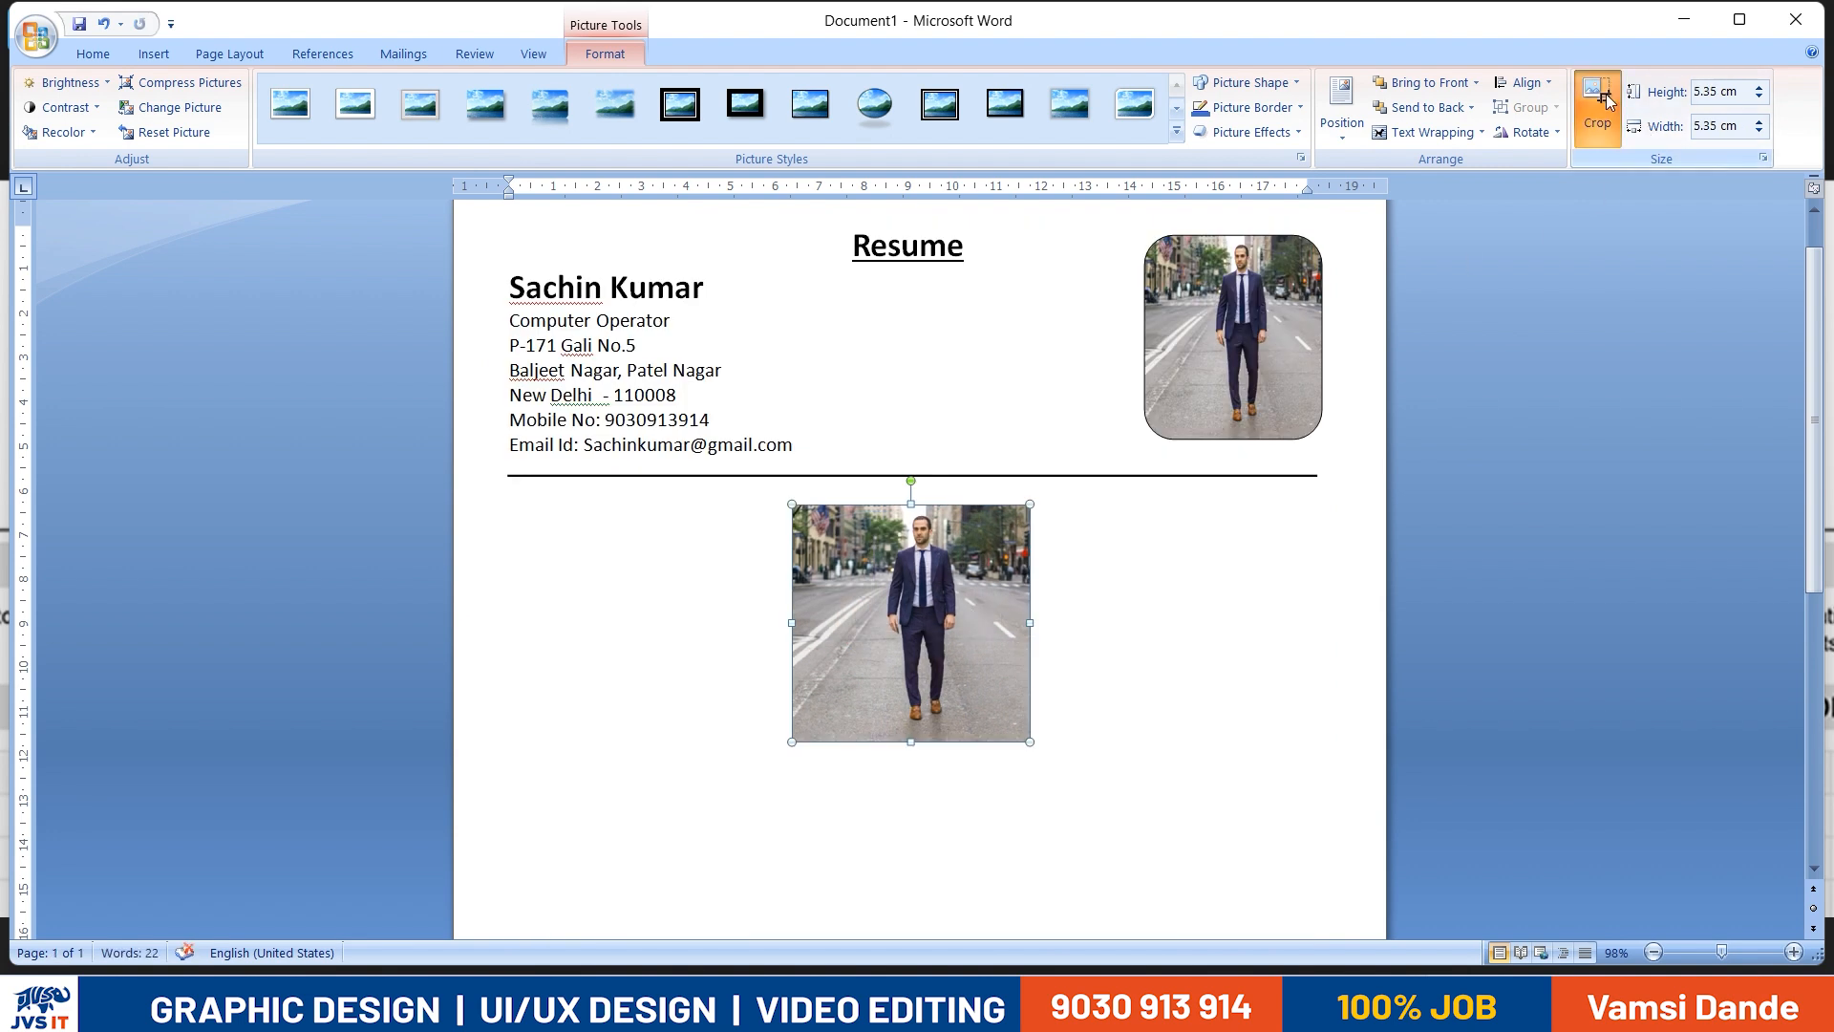
drag(794, 622, 863, 619)
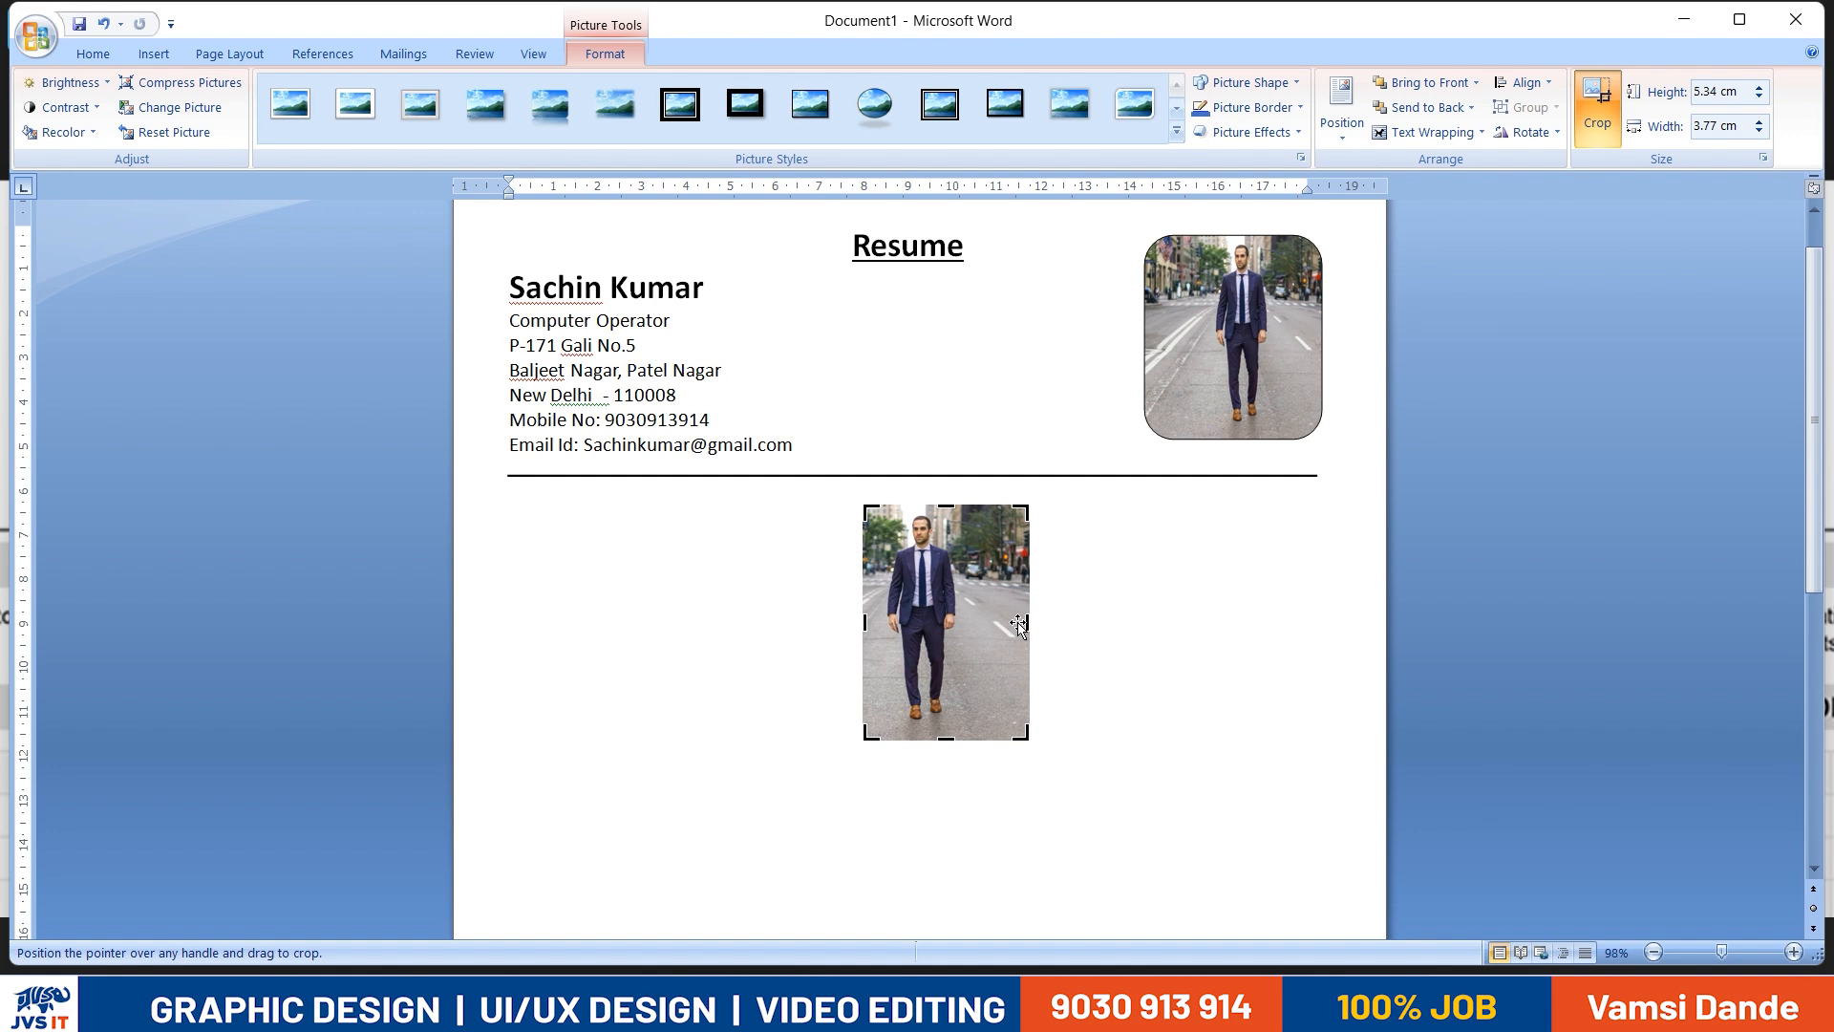
drag(1028, 622, 984, 622)
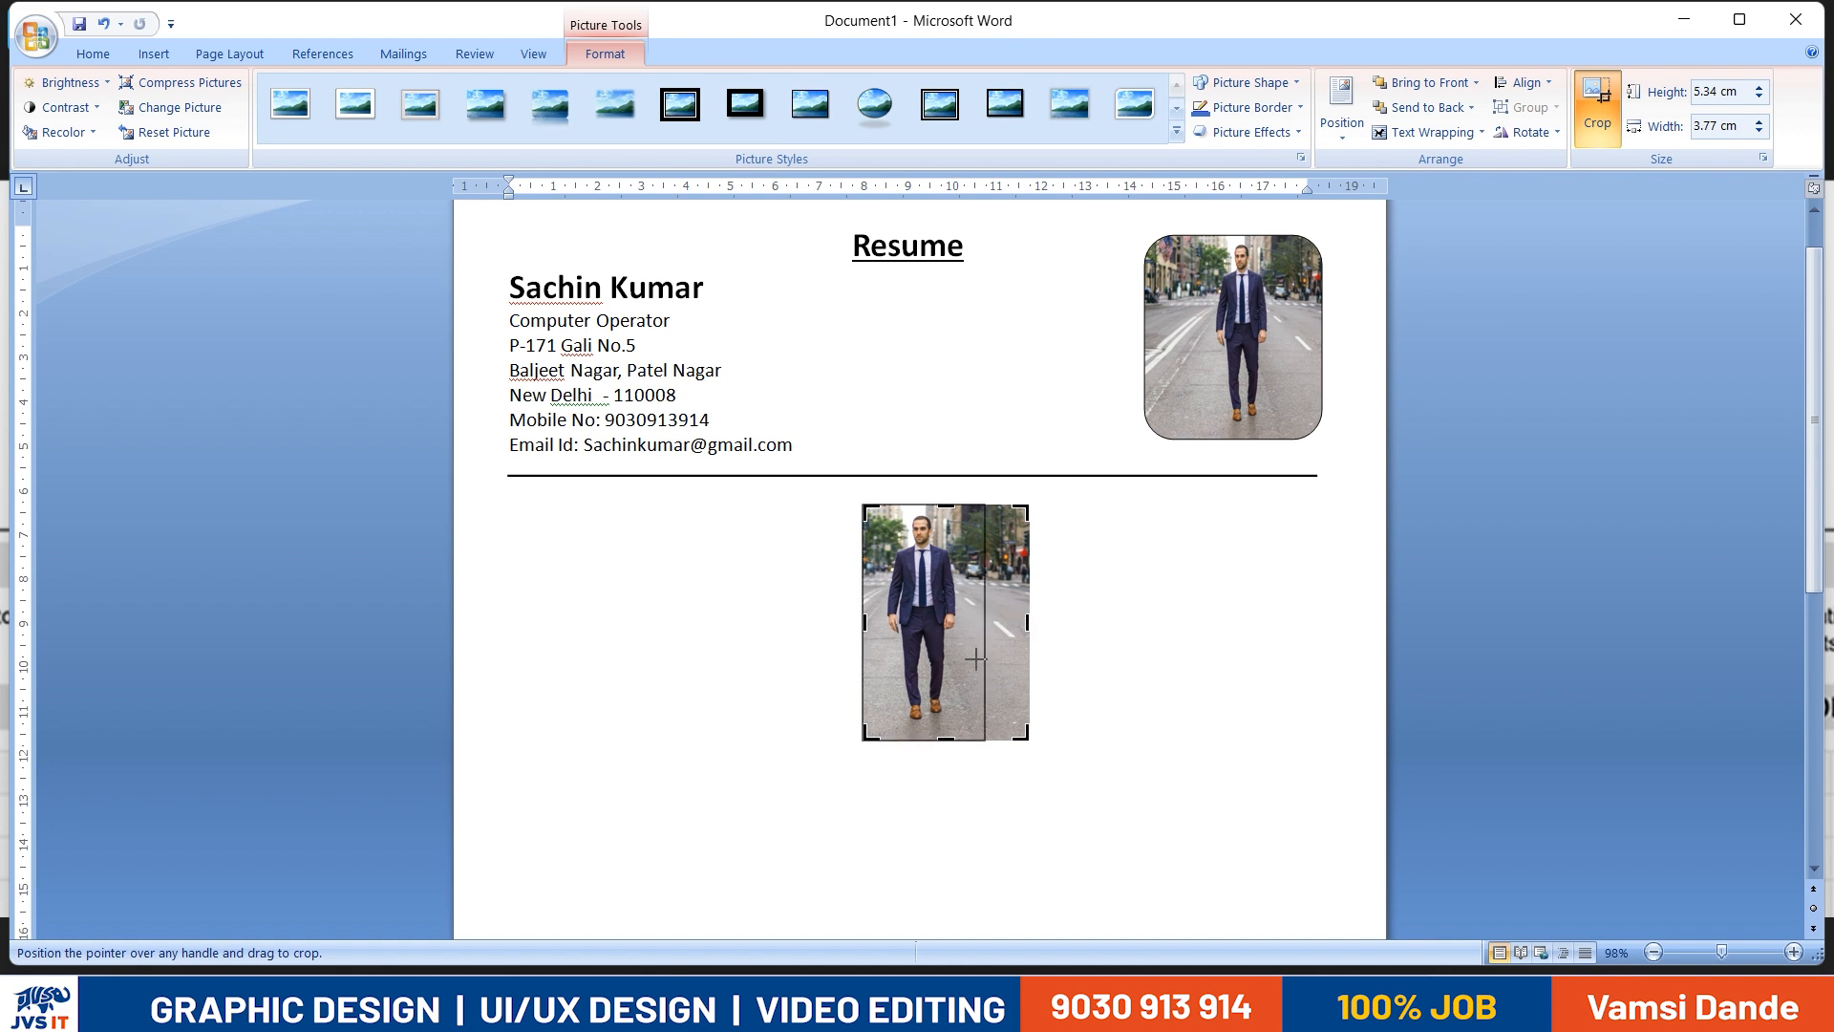
drag(925, 741, 925, 647)
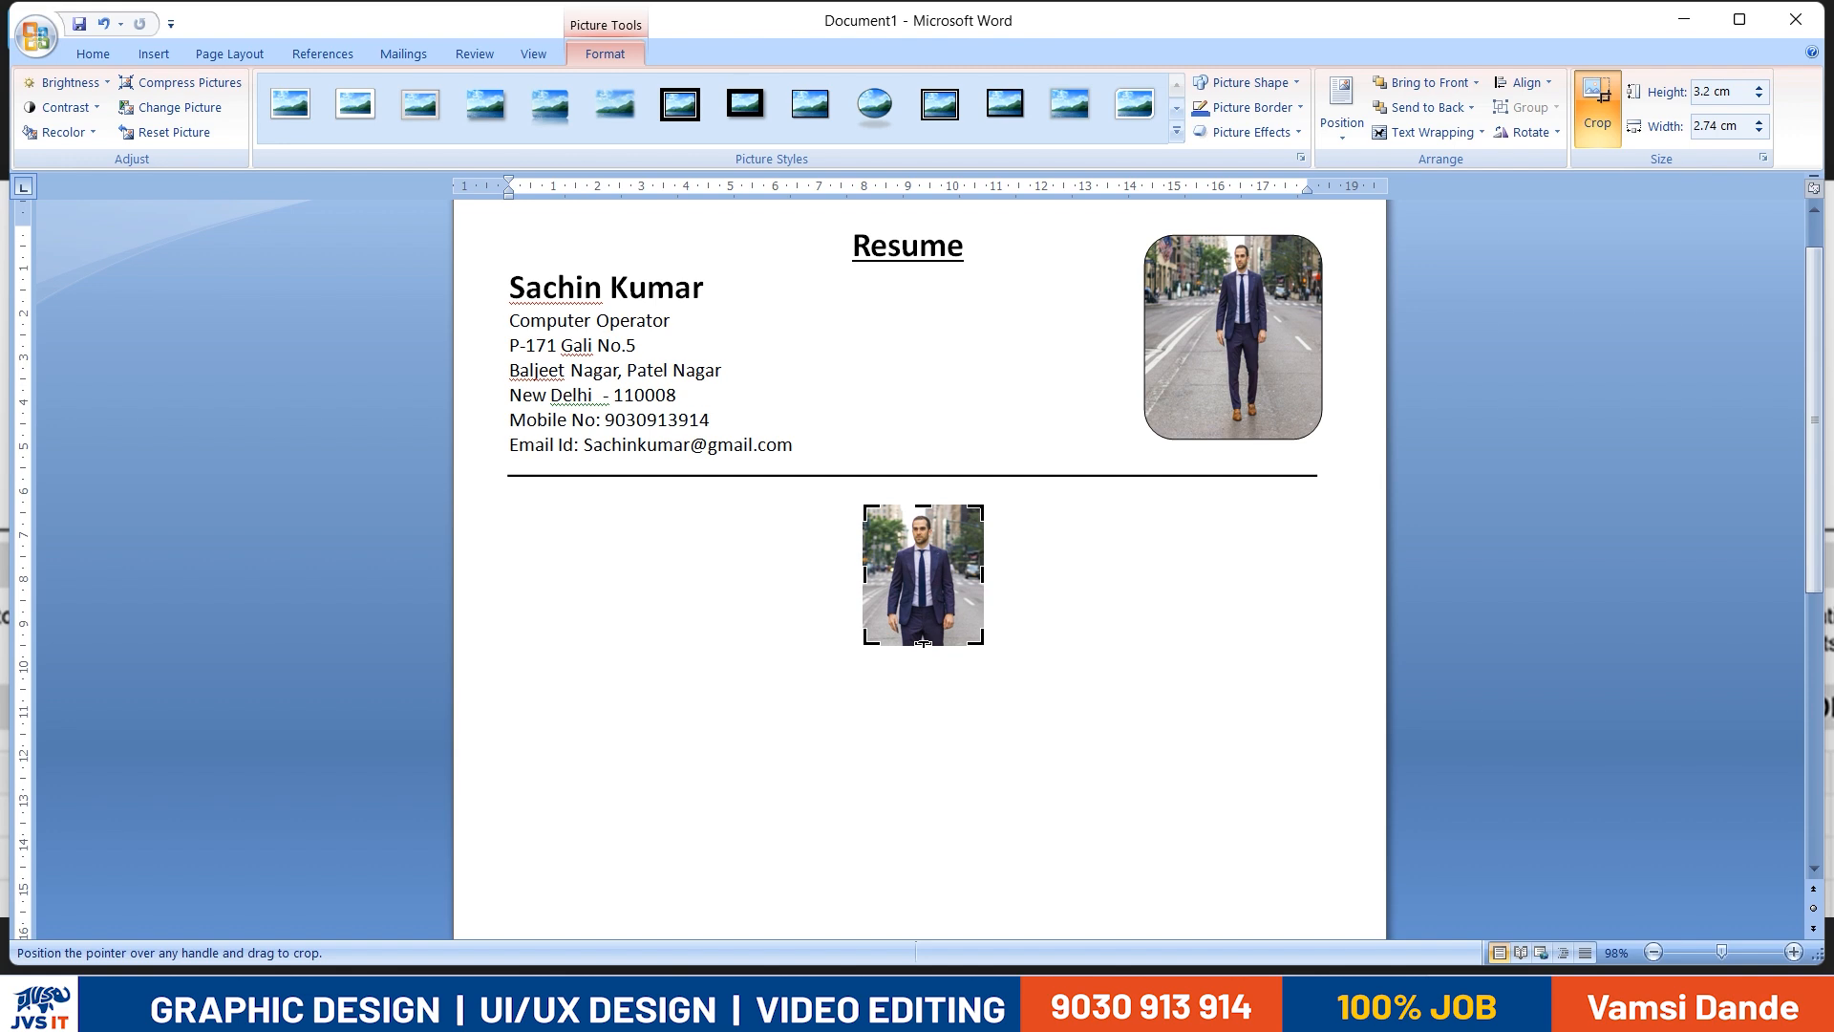
drag(925, 507, 925, 545)
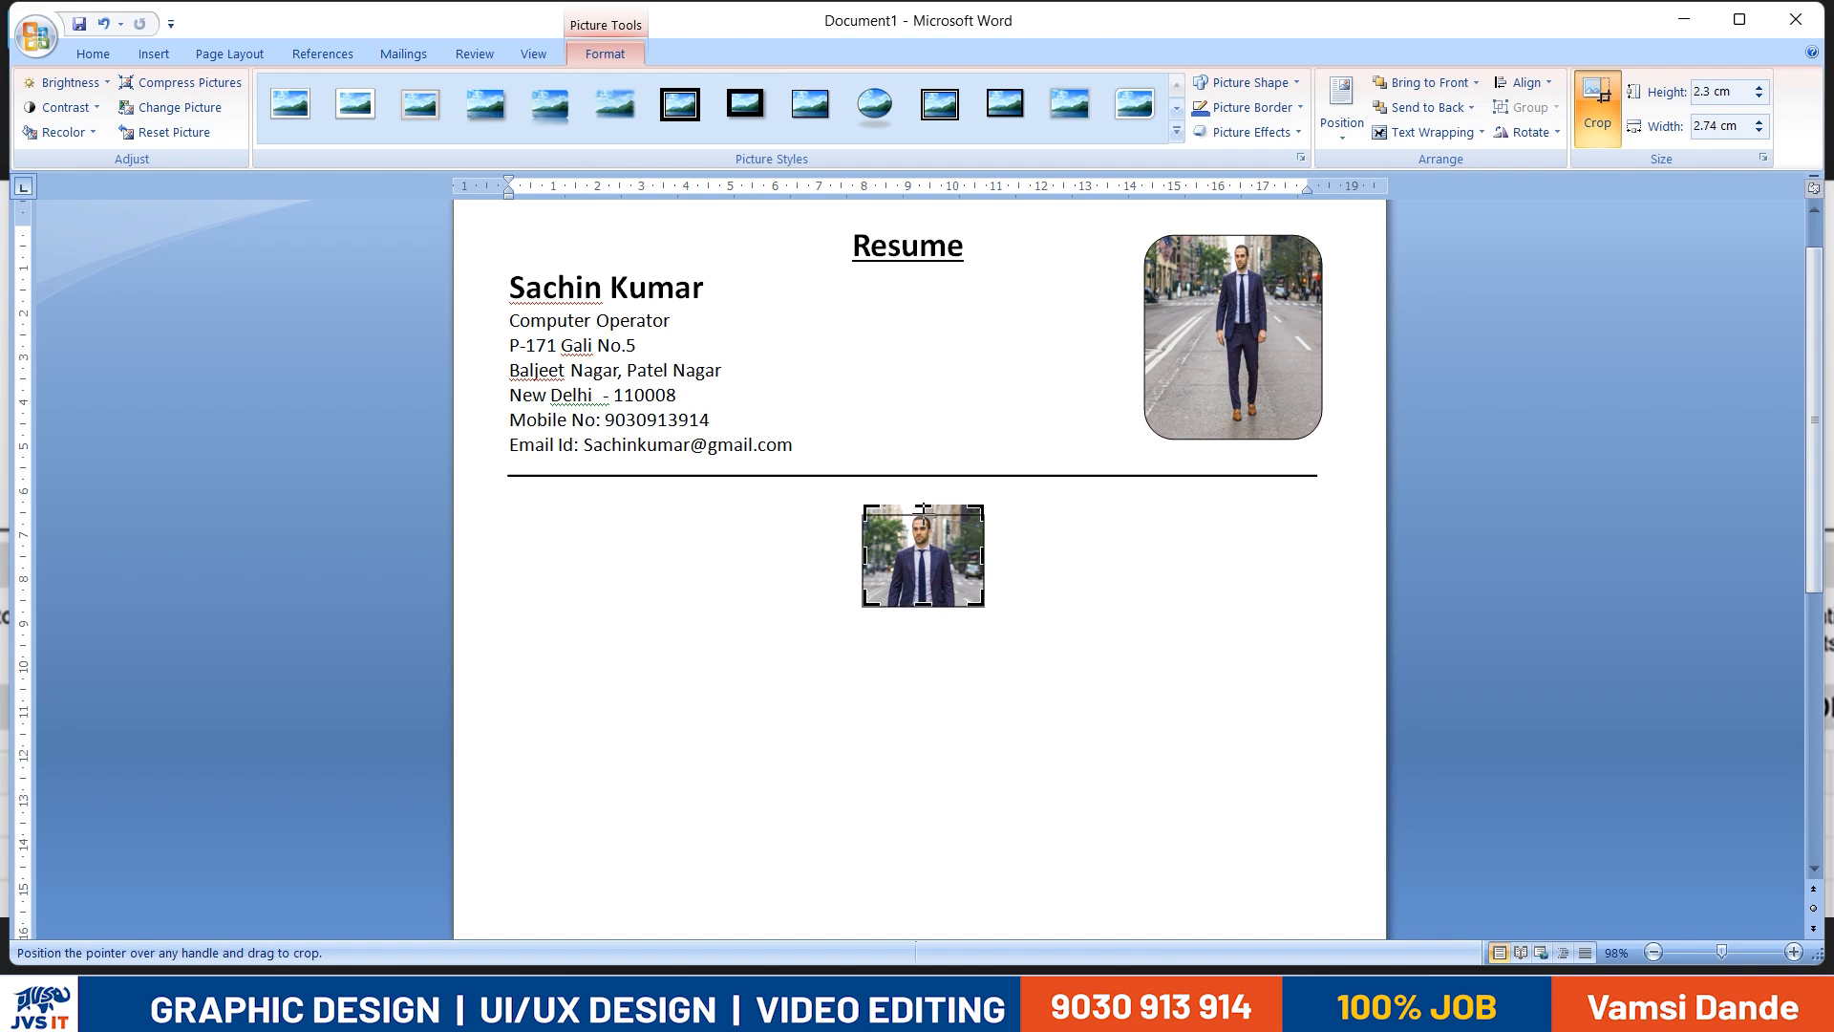
drag(924, 508, 961, 559)
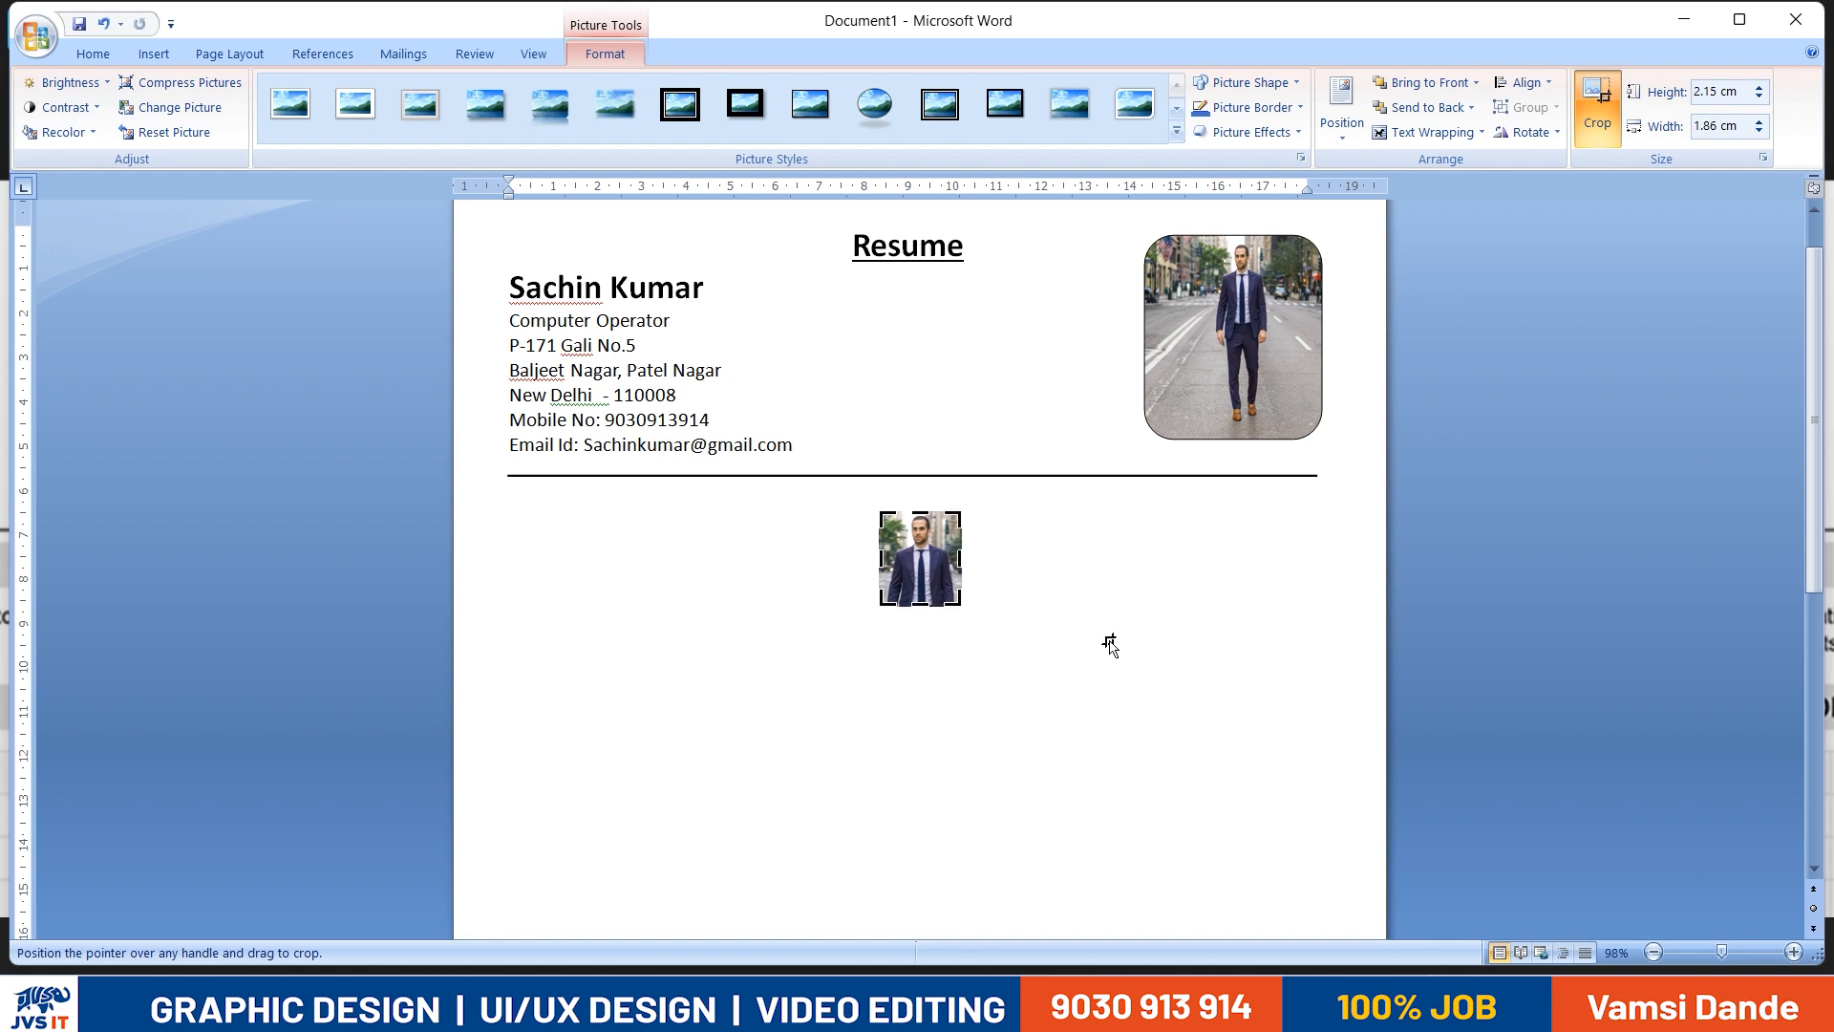
click(1109, 646)
- Apply the black double-frame picture style to the cropped photo and delete the photo-filled rounded rectangle beside the contact details
click(877, 535)
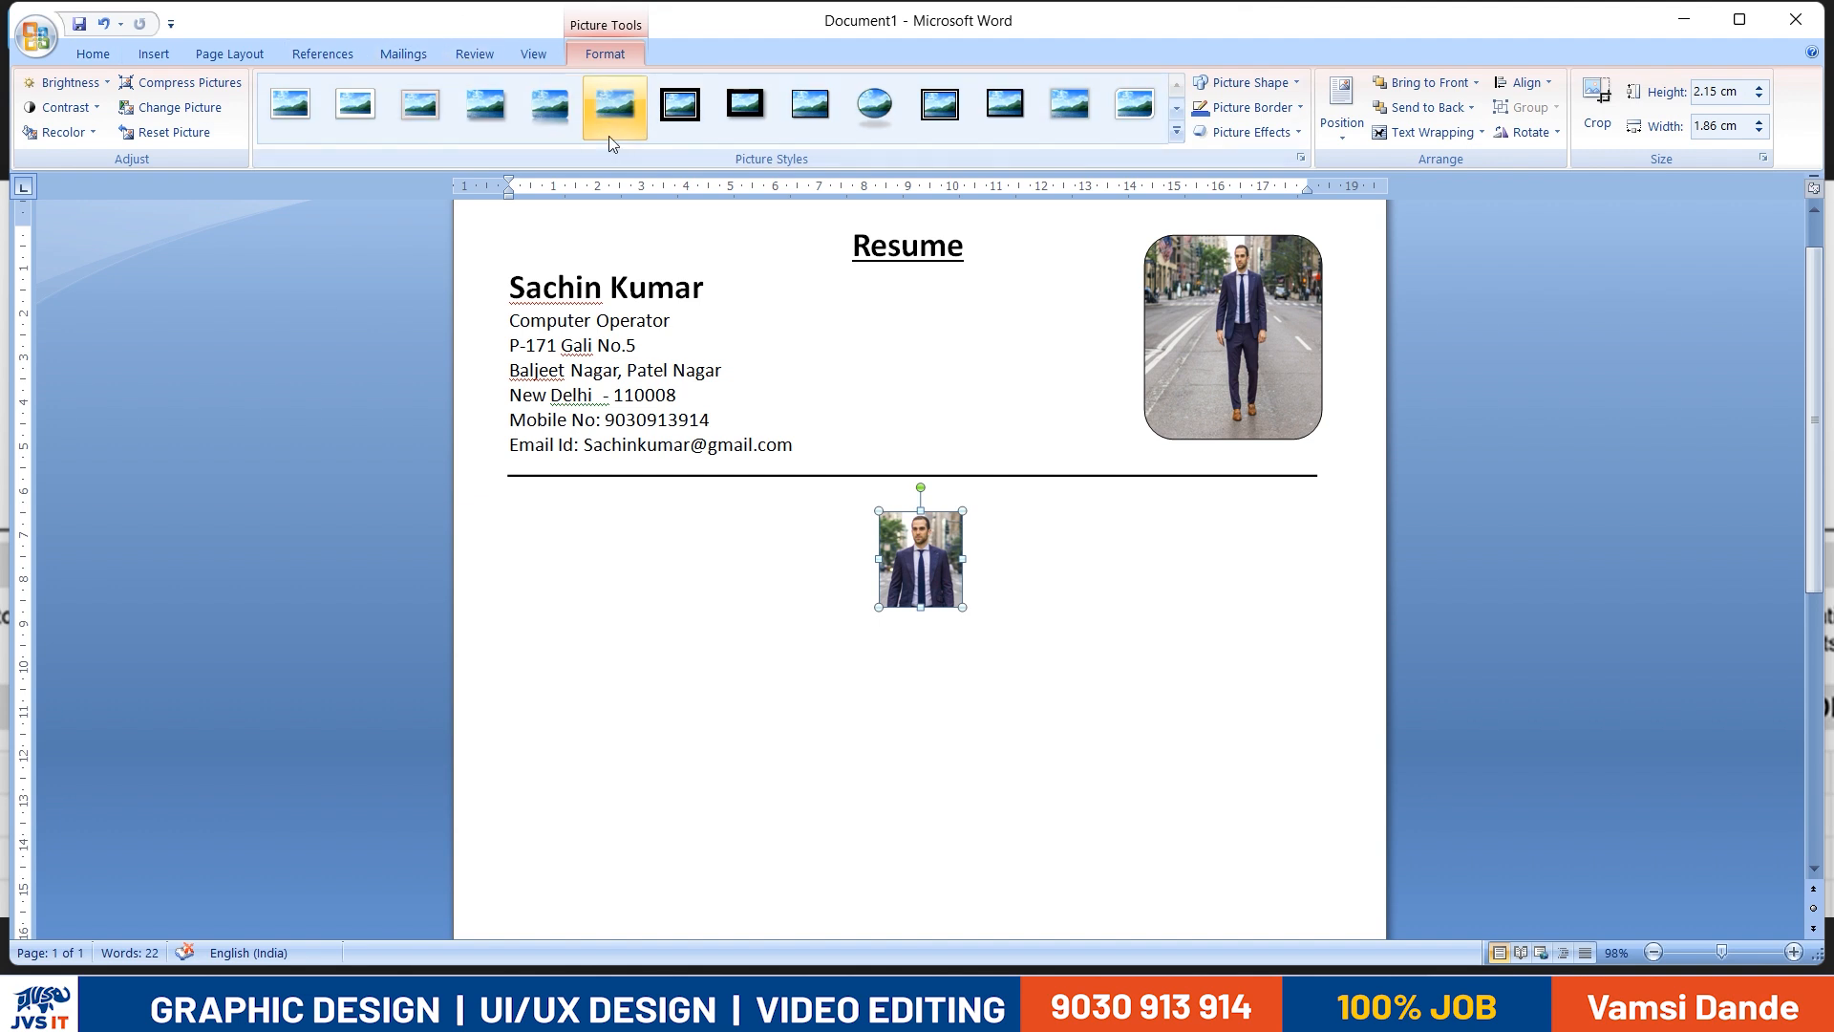
click(941, 113)
click(1213, 392)
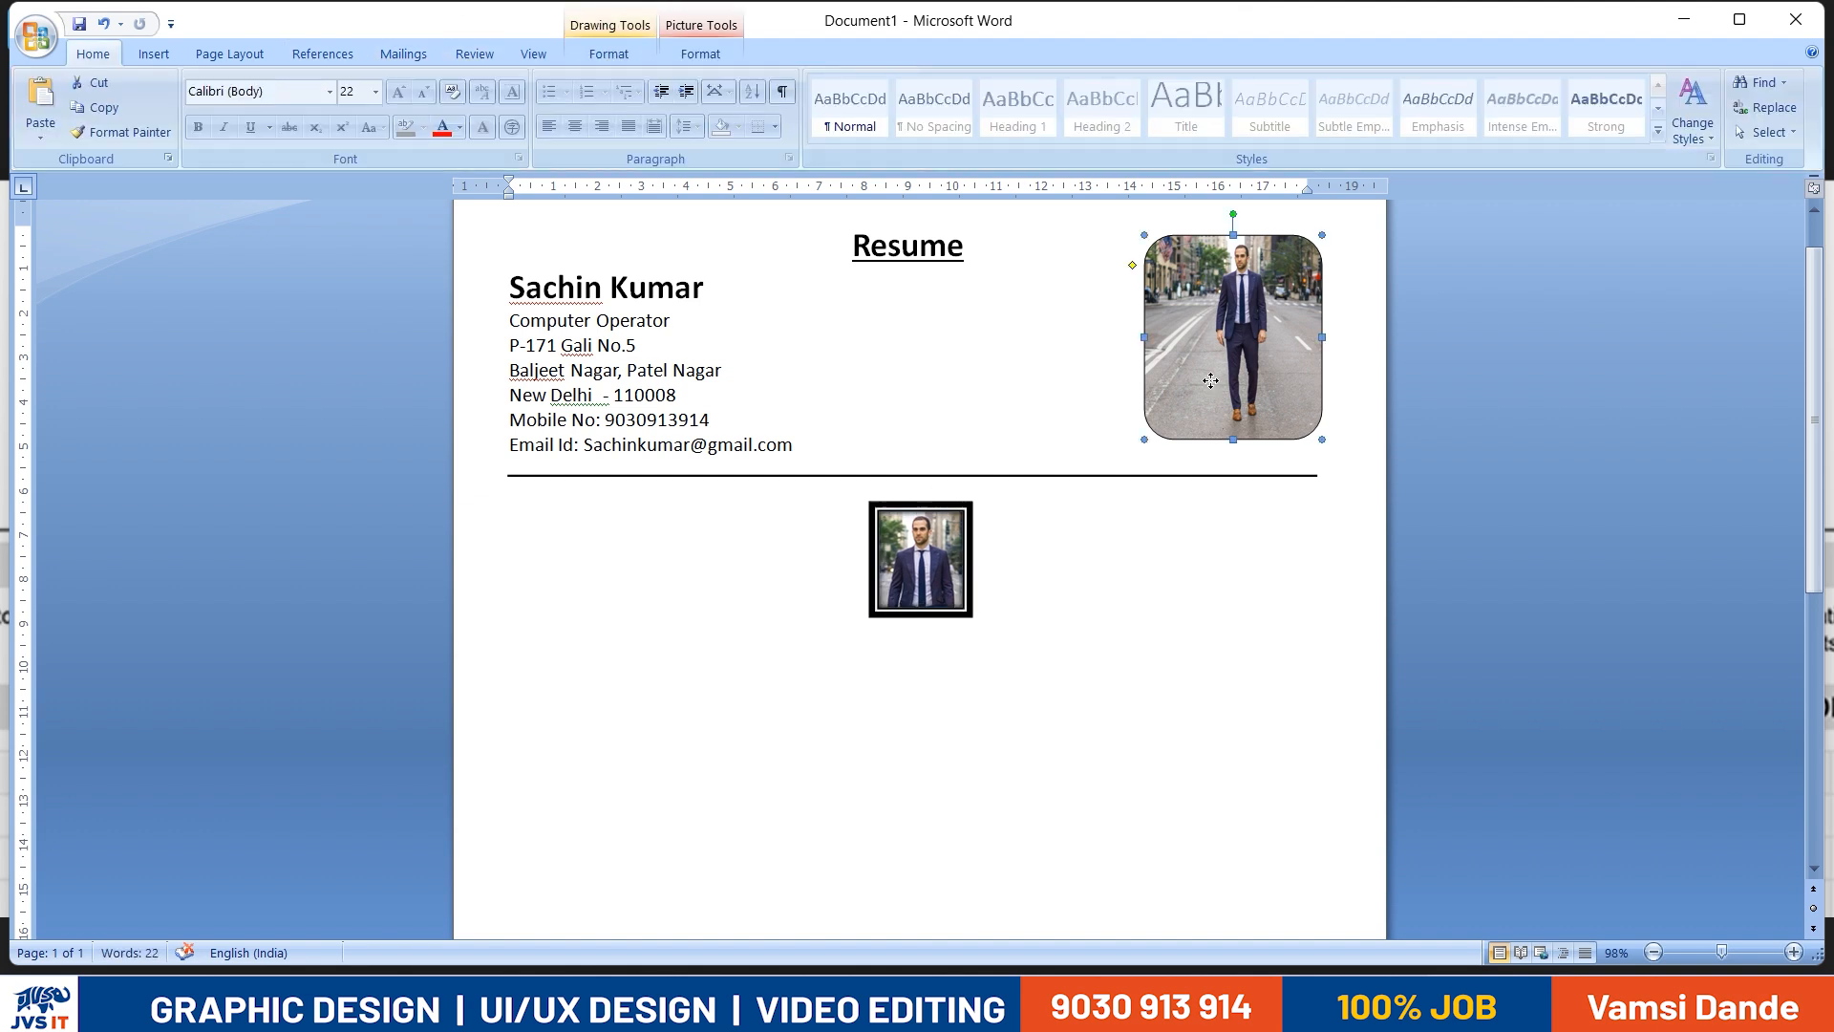
key(Delete)
- Move the framed photo beside the contact details and enlarge it to about 5 cm high and 4.35 cm wide
drag(934, 548, 1535, 401)
click(1523, 397)
scroll(1535, 401, up, 1)
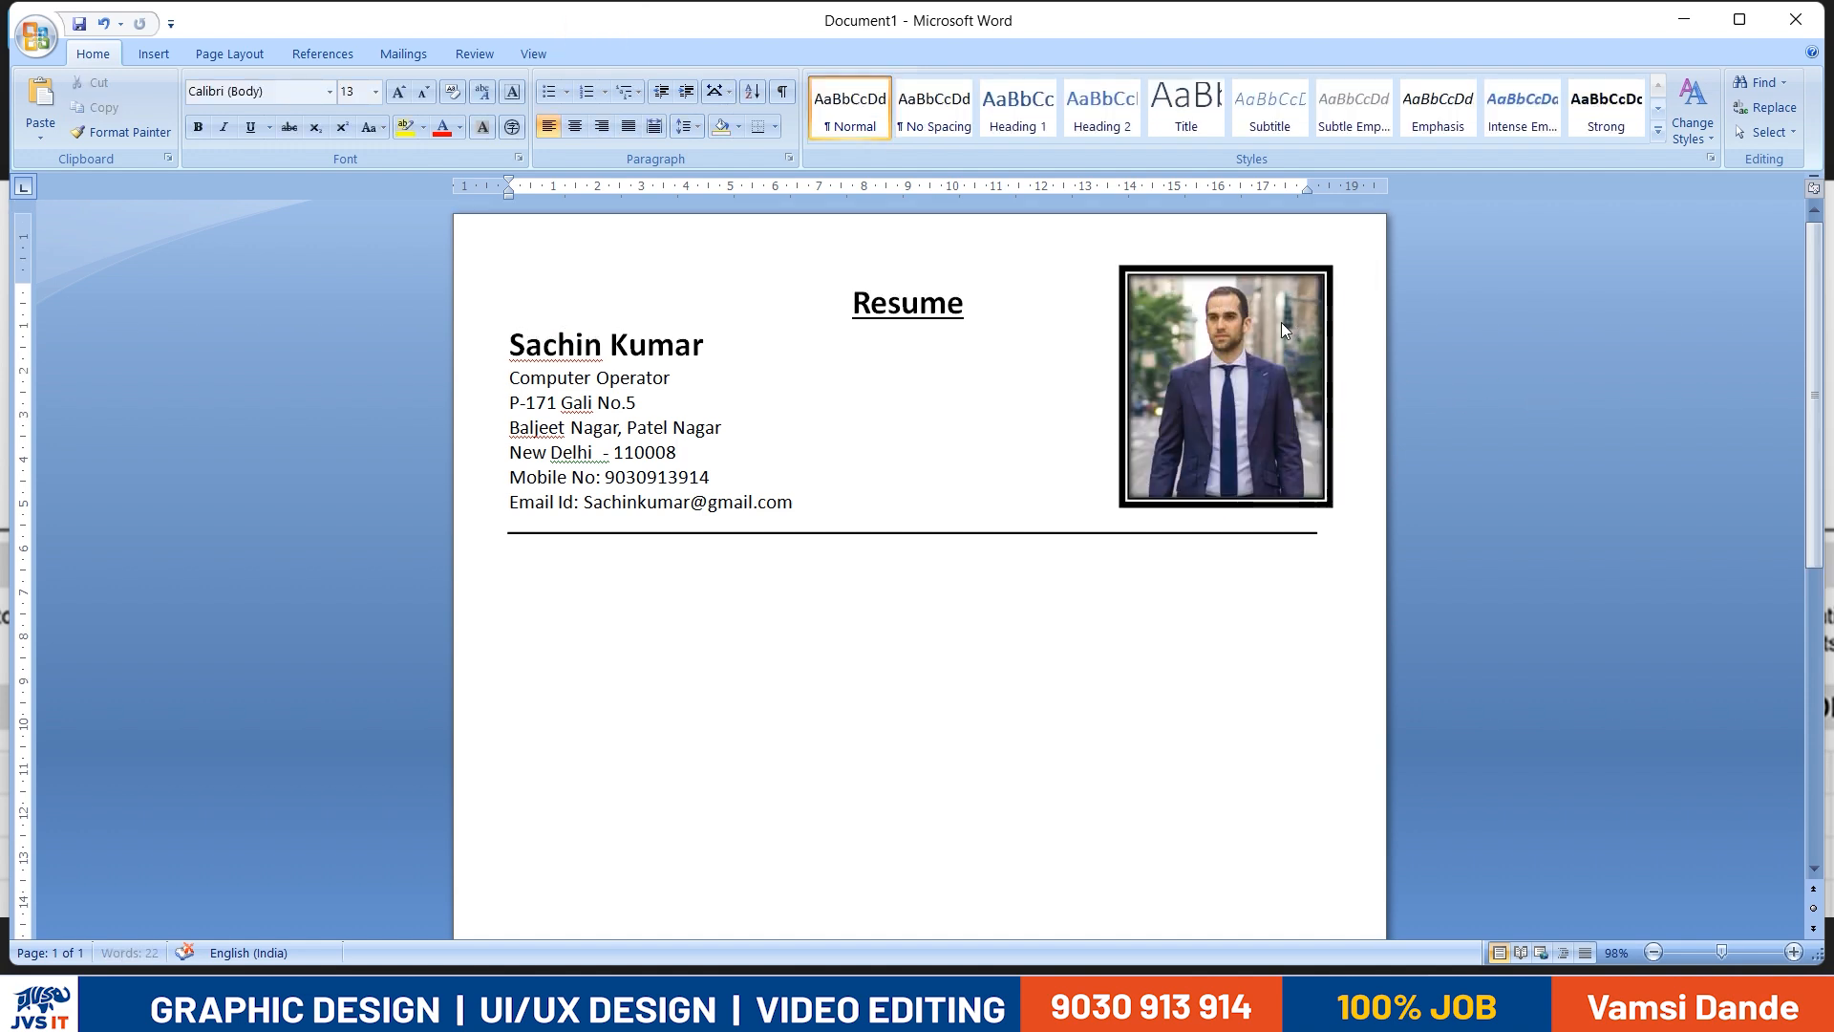
- Change the photo's style to a white frame with rounded diagonal corners and shrink it slightly above the divider line
click(604, 54)
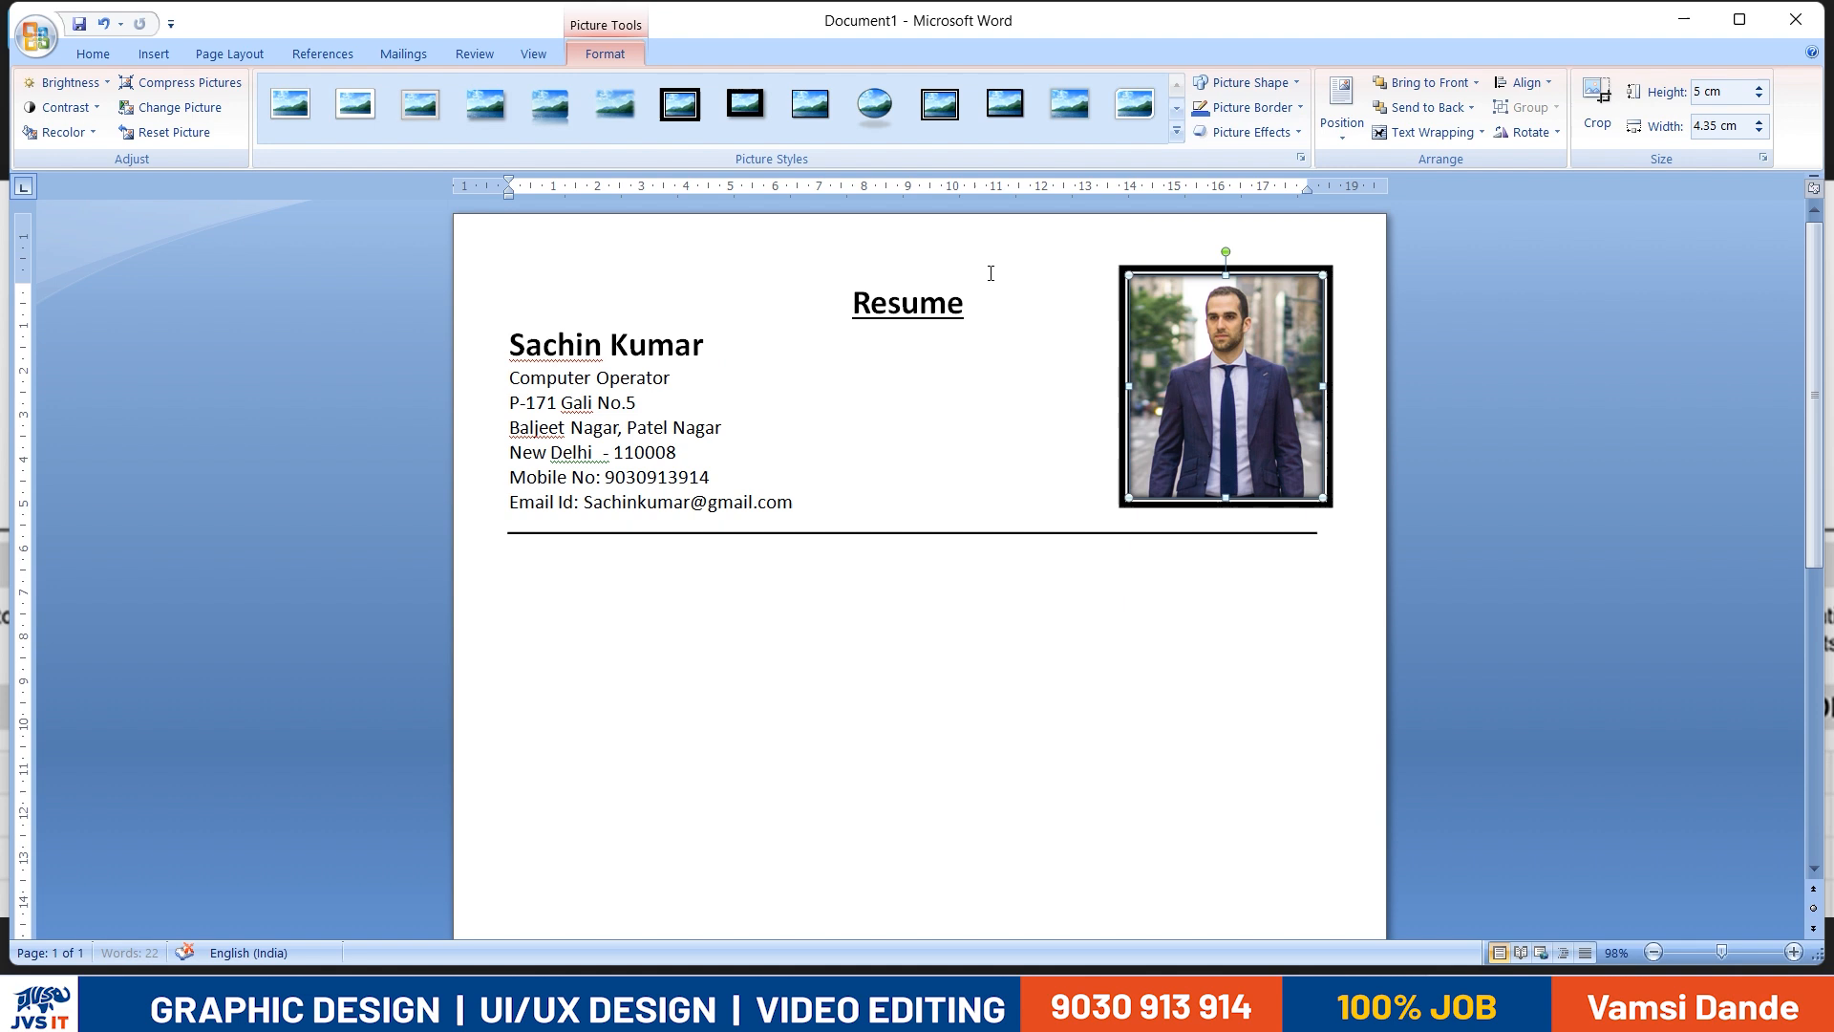
click(1154, 110)
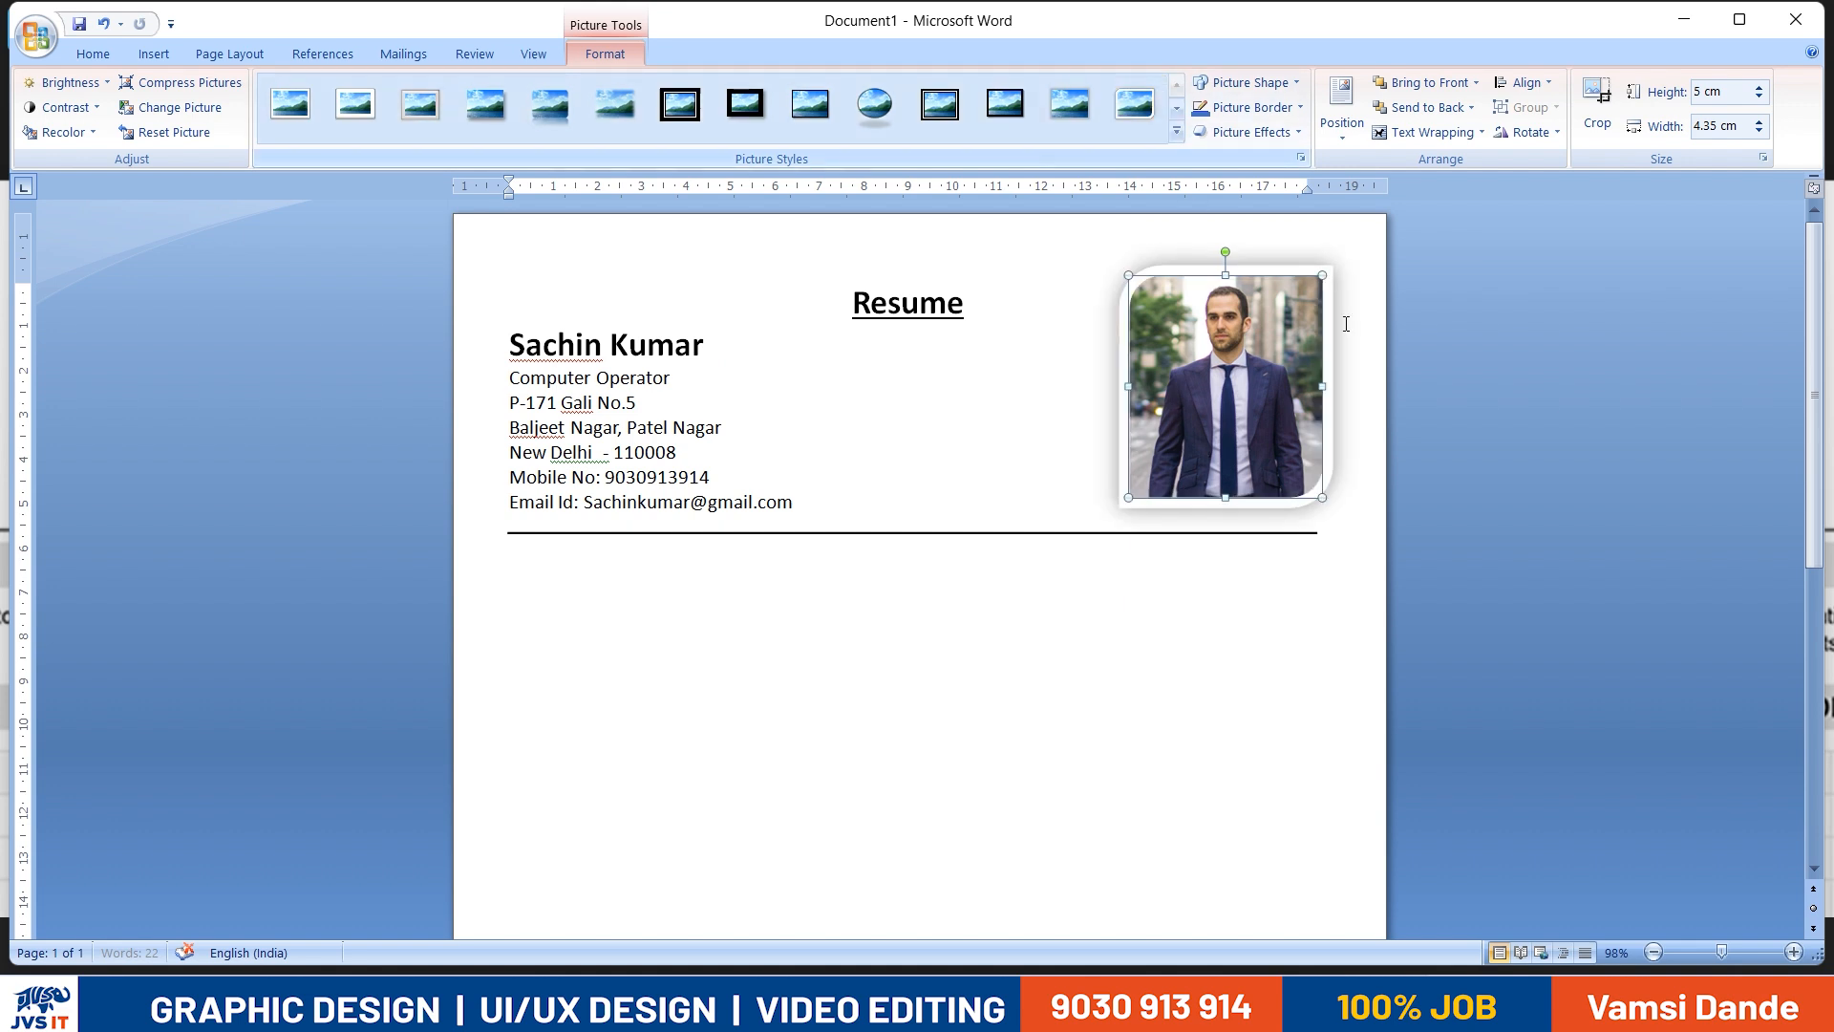
drag(1321, 285, 1310, 297)
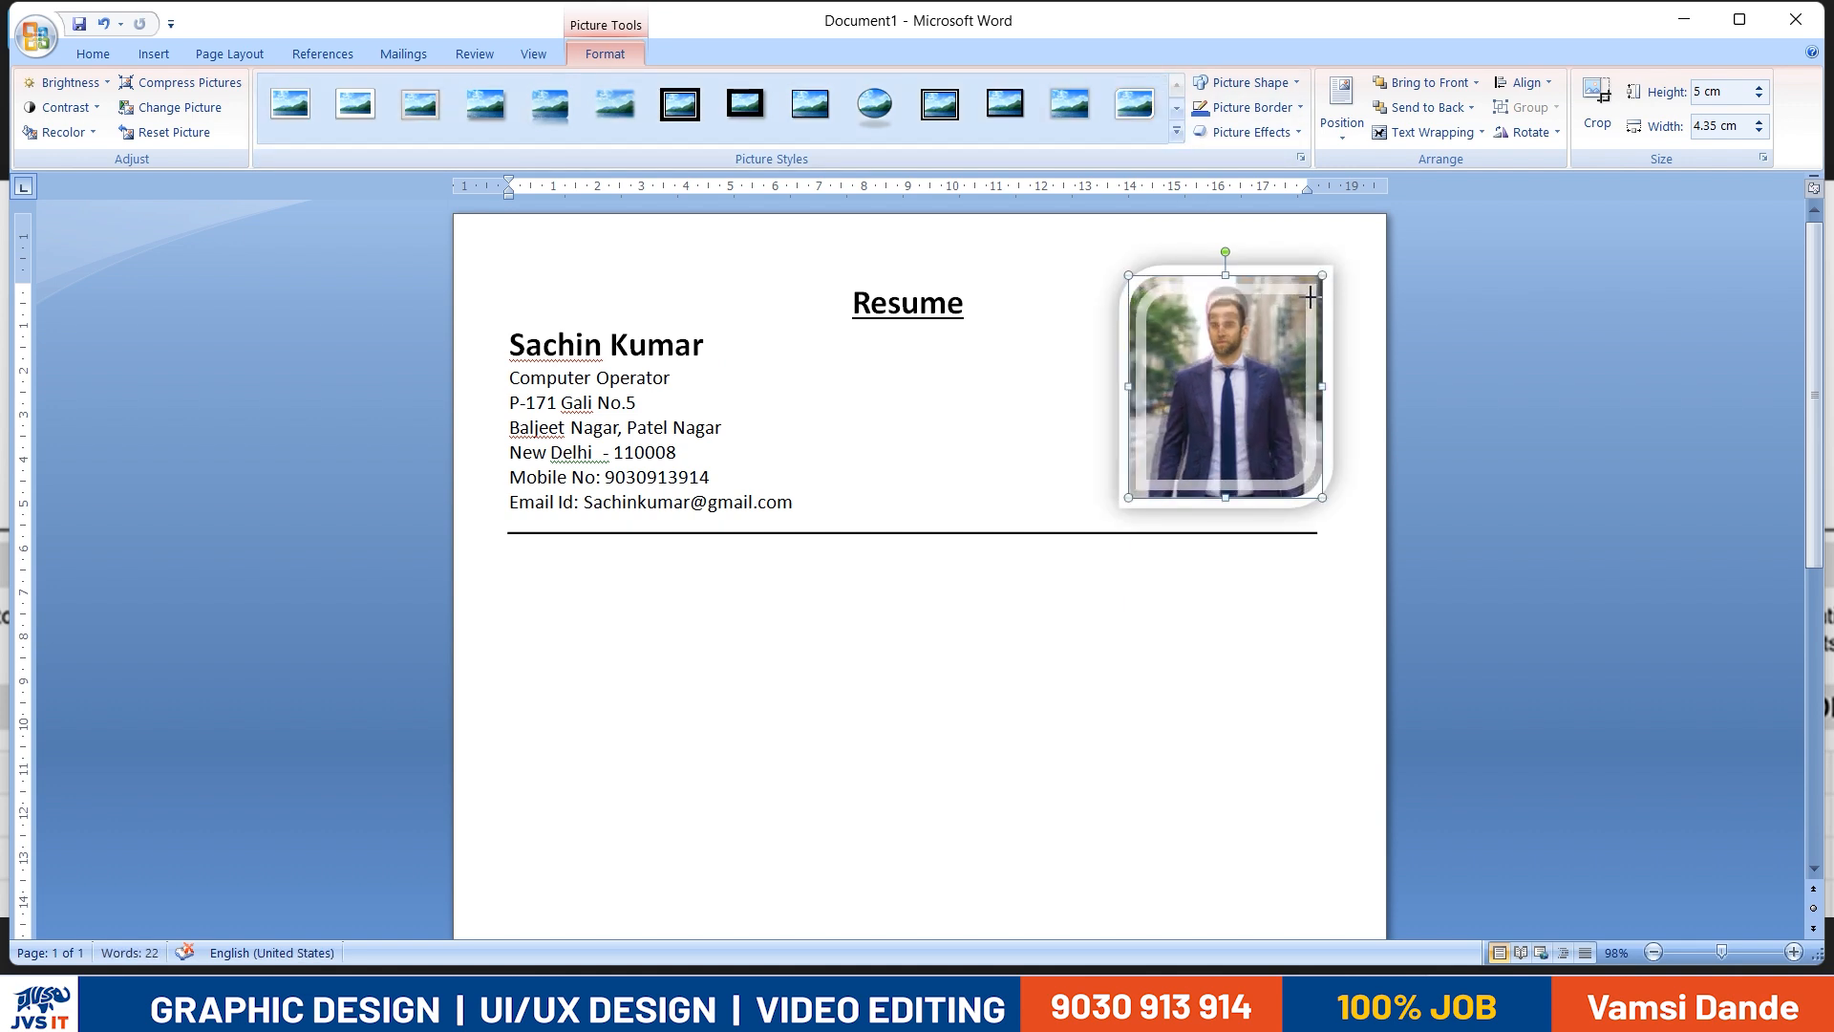
text(V)
click(1483, 316)
click(1272, 369)
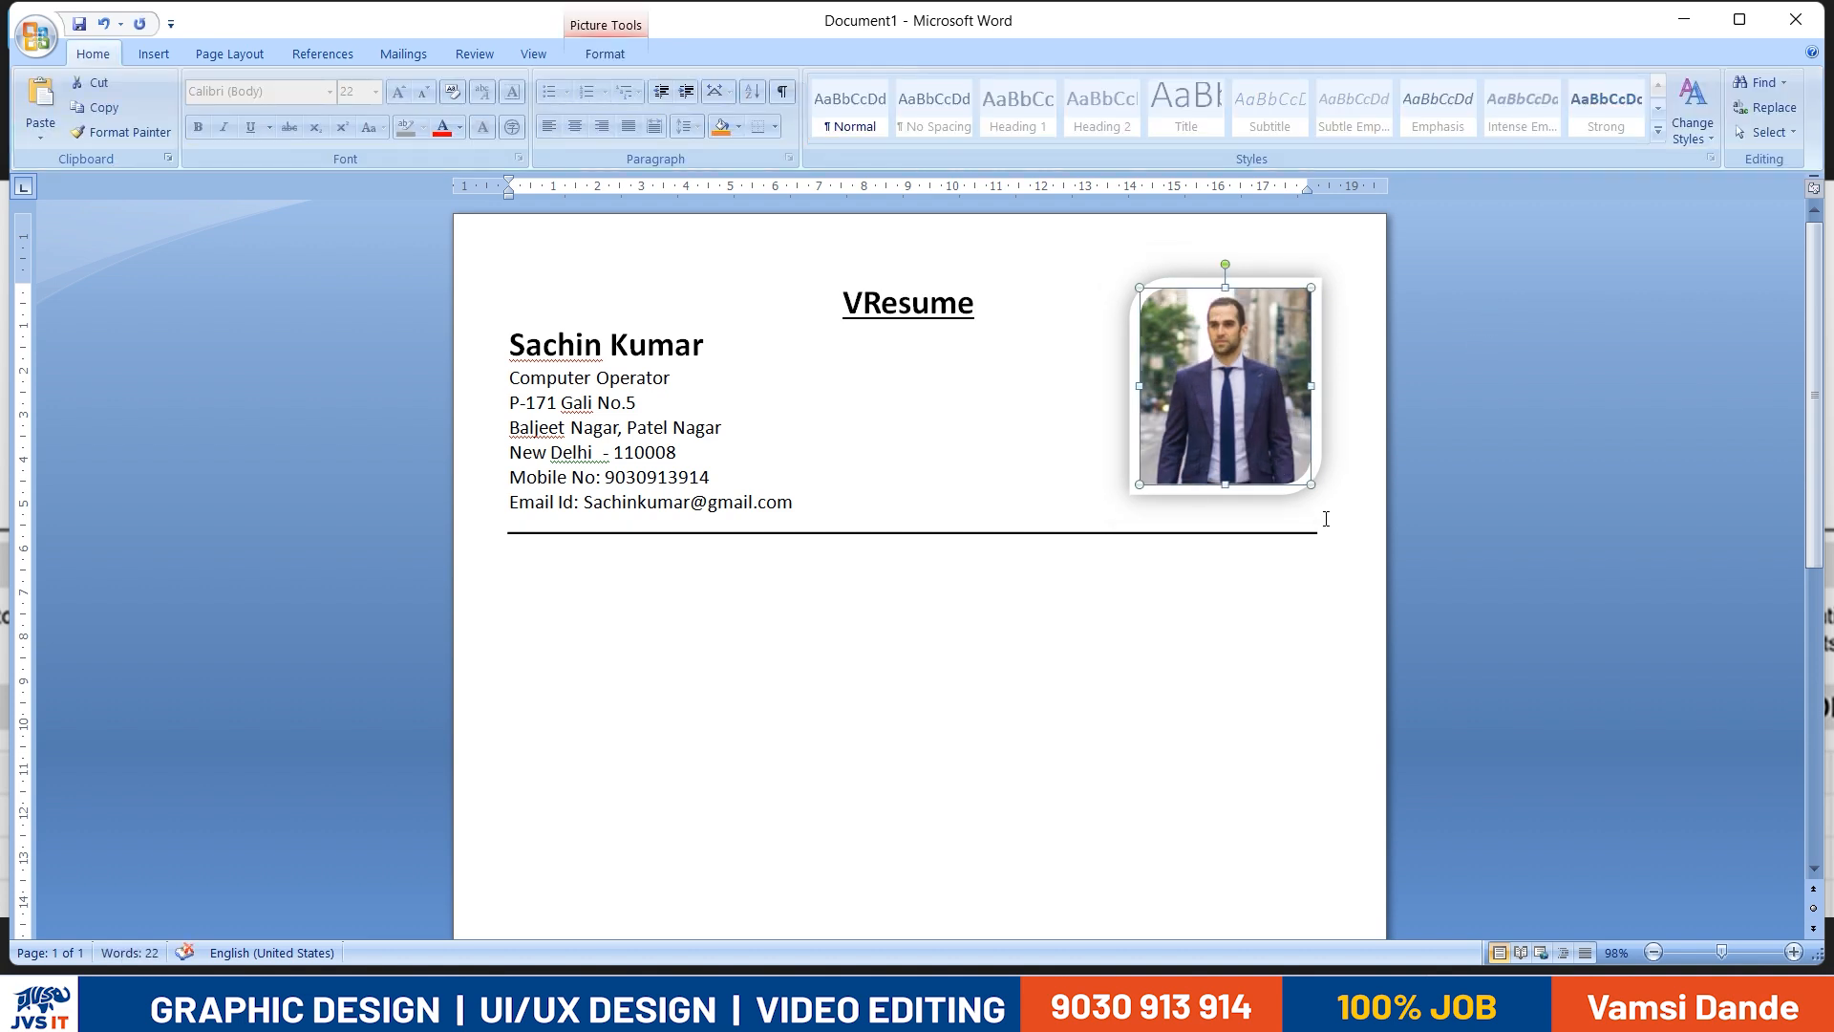
click(1132, 541)
- Insert a blank line between "Computer Operator" and the address, checking the spacing against the reference resume
scroll(1132, 542, down, 1)
key(alt+Tab)
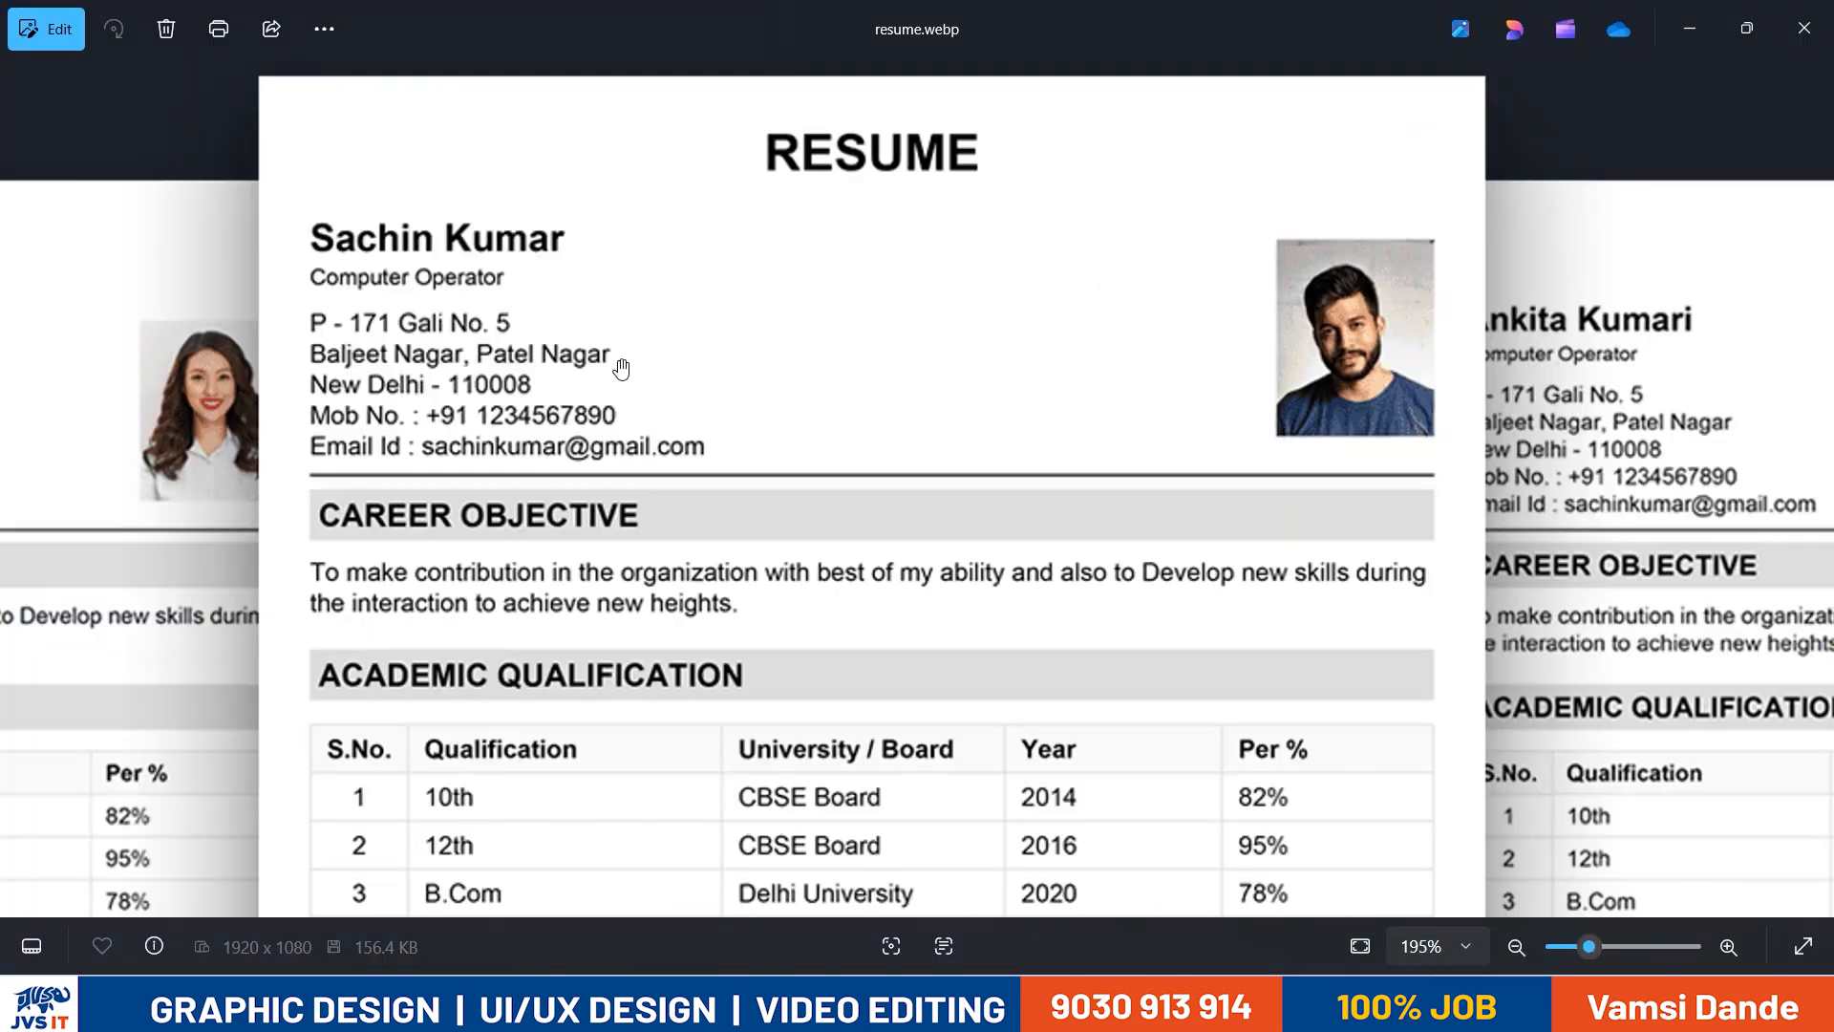
key(alt+Tab)
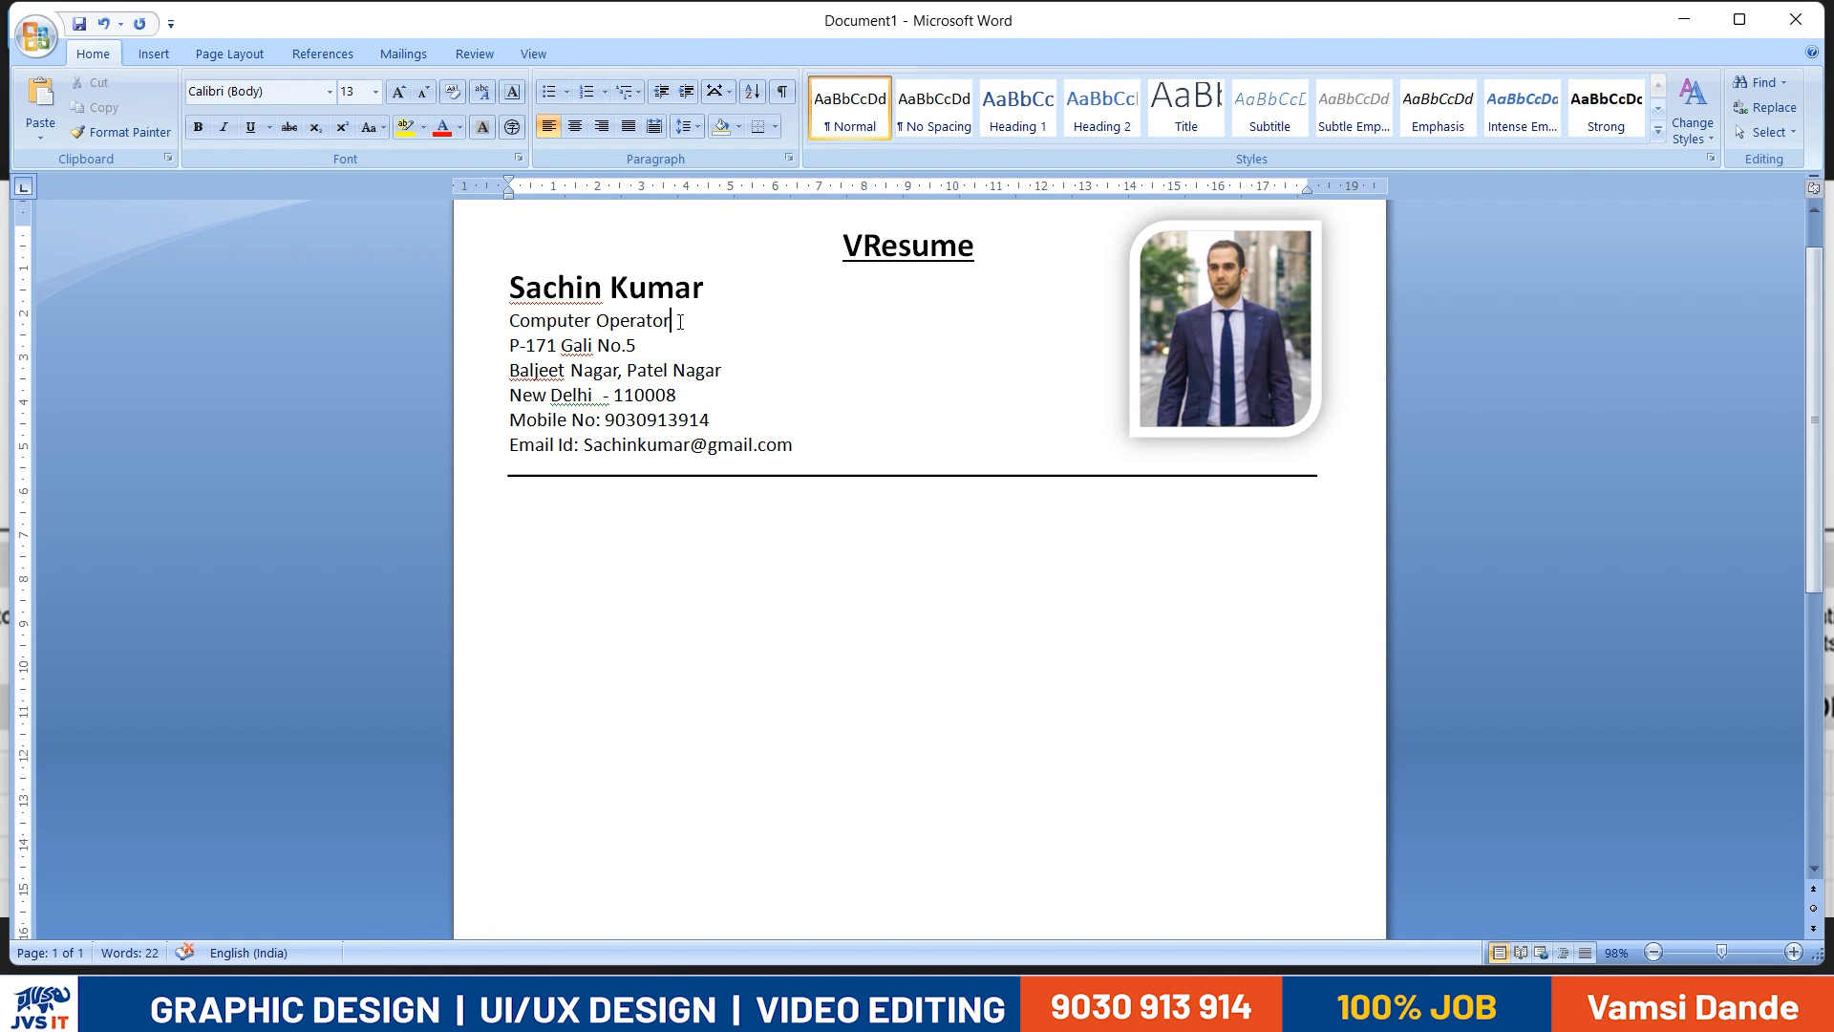
key(Return)
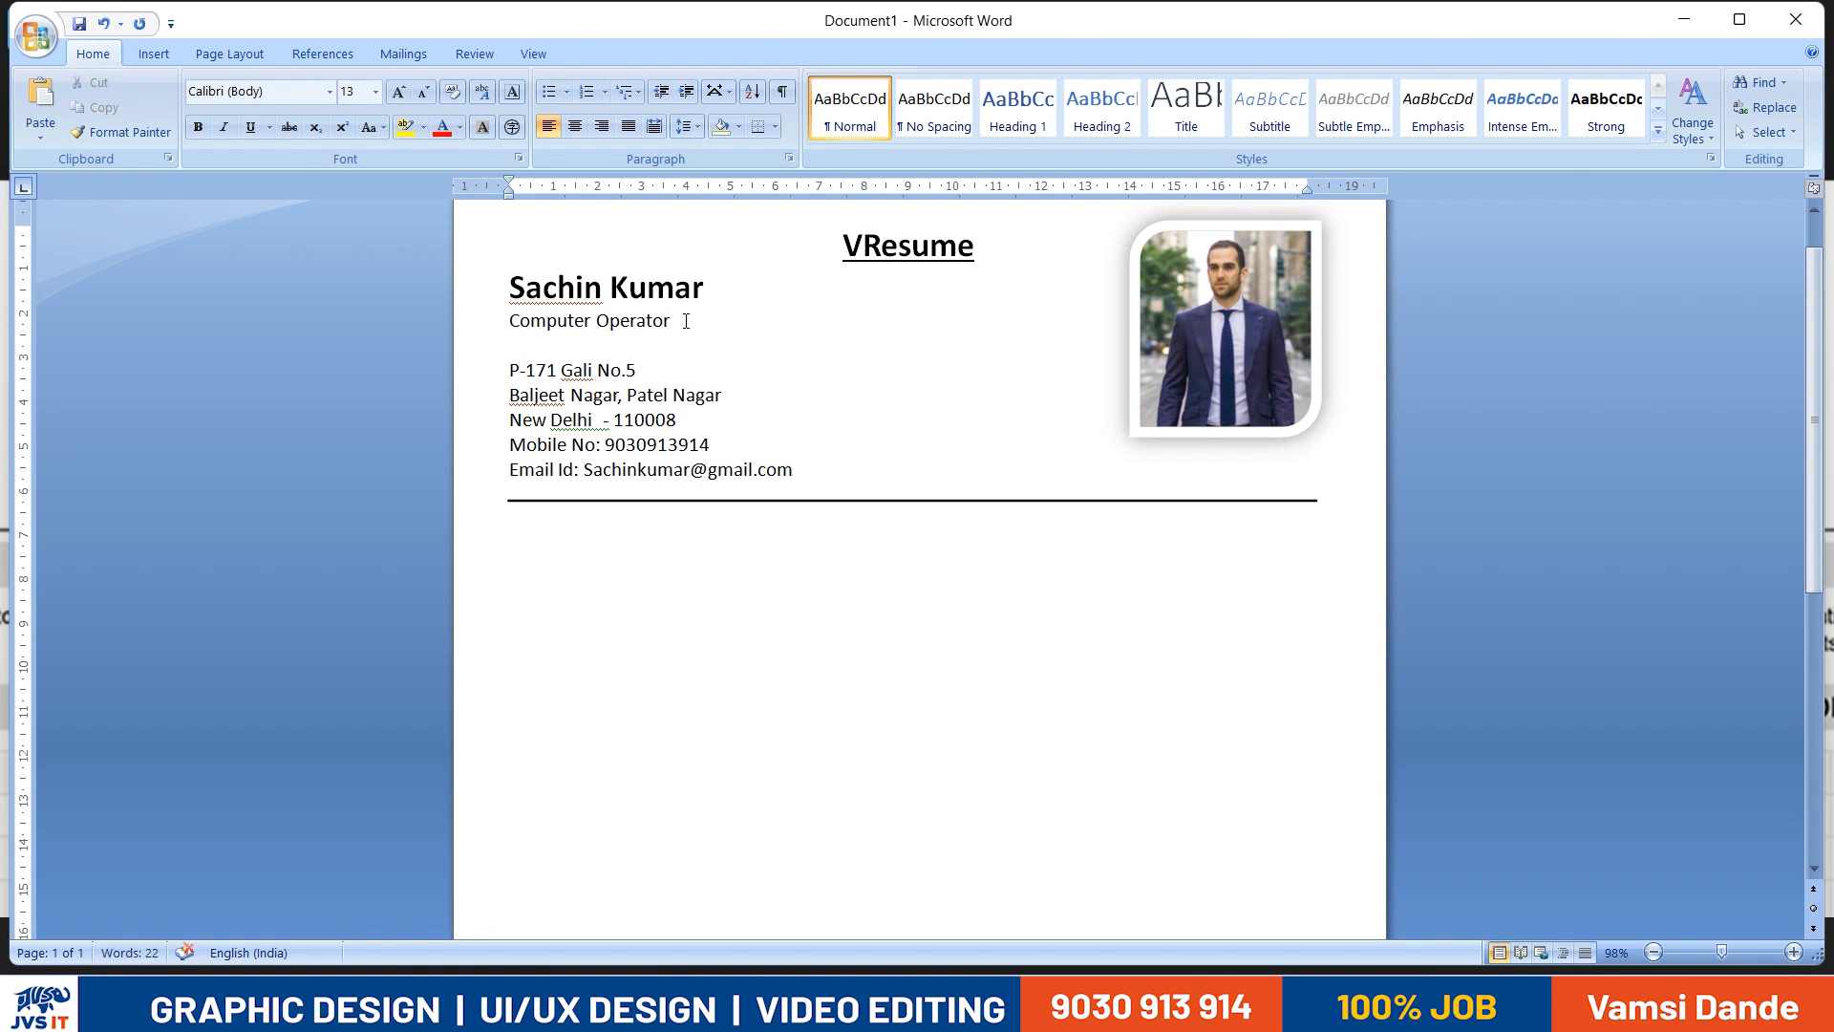
key(alt+Tab)
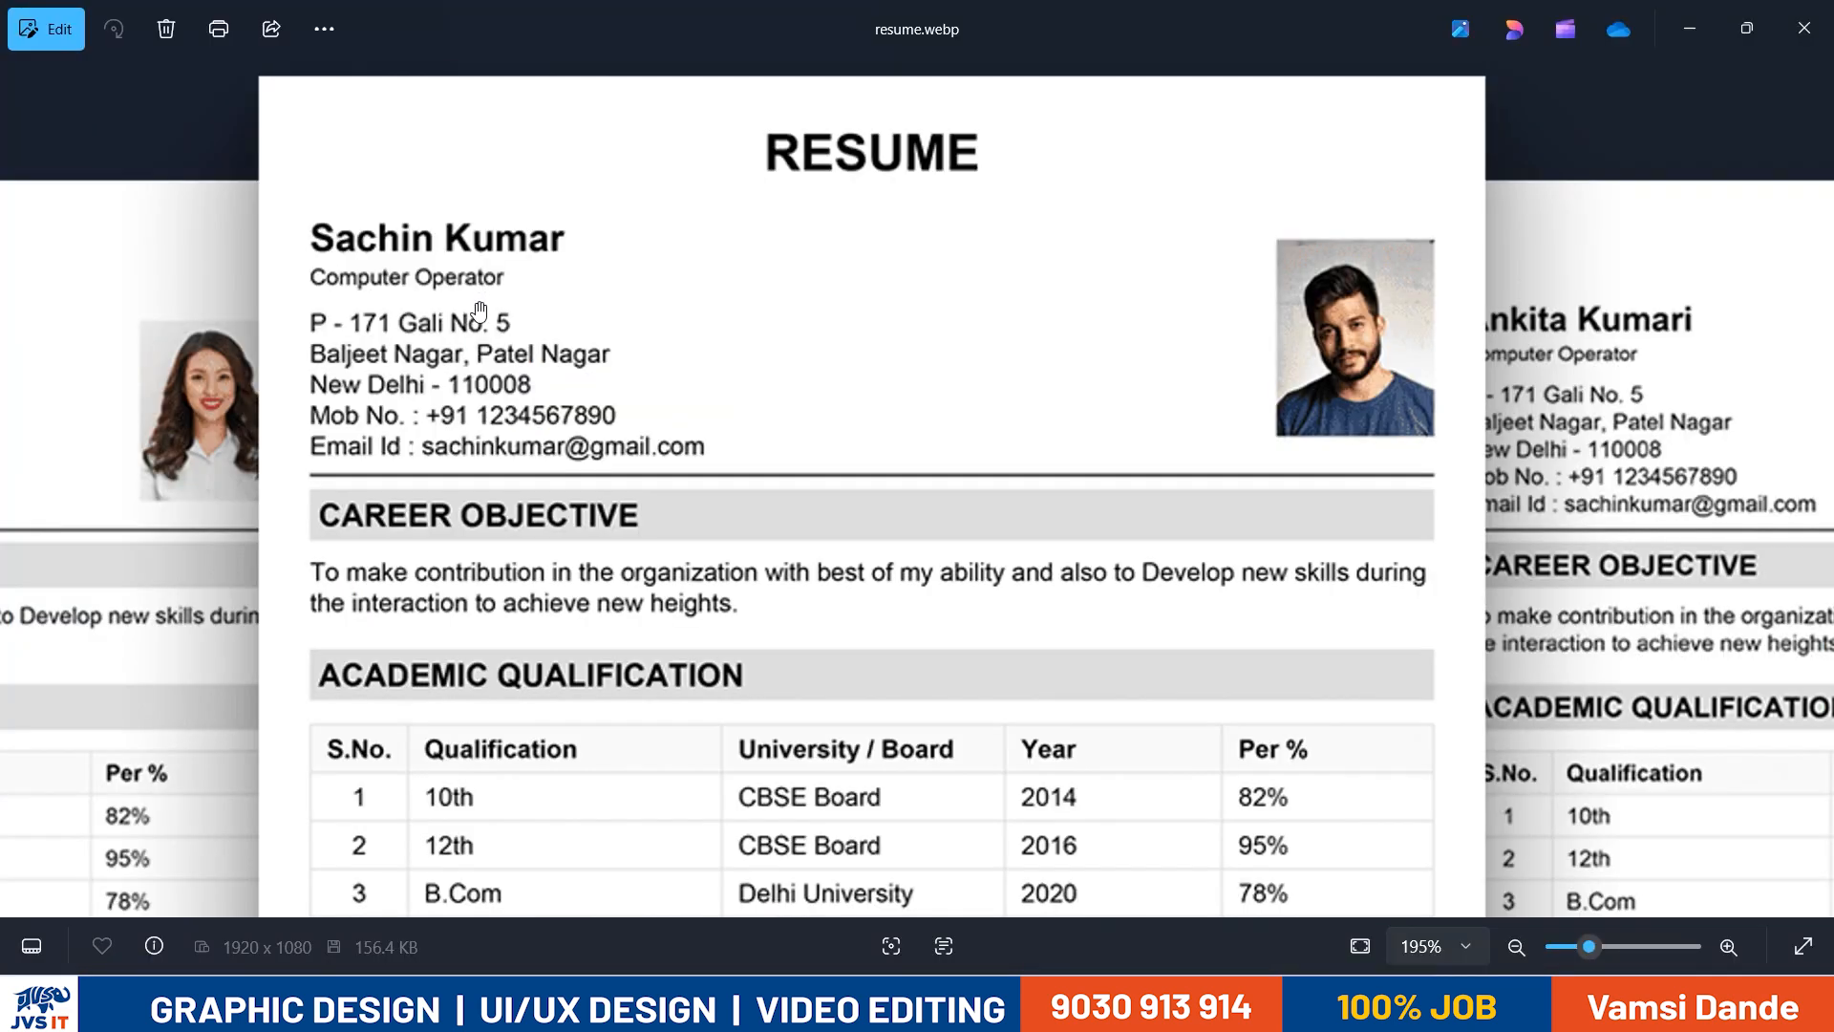
key(alt+Tab)
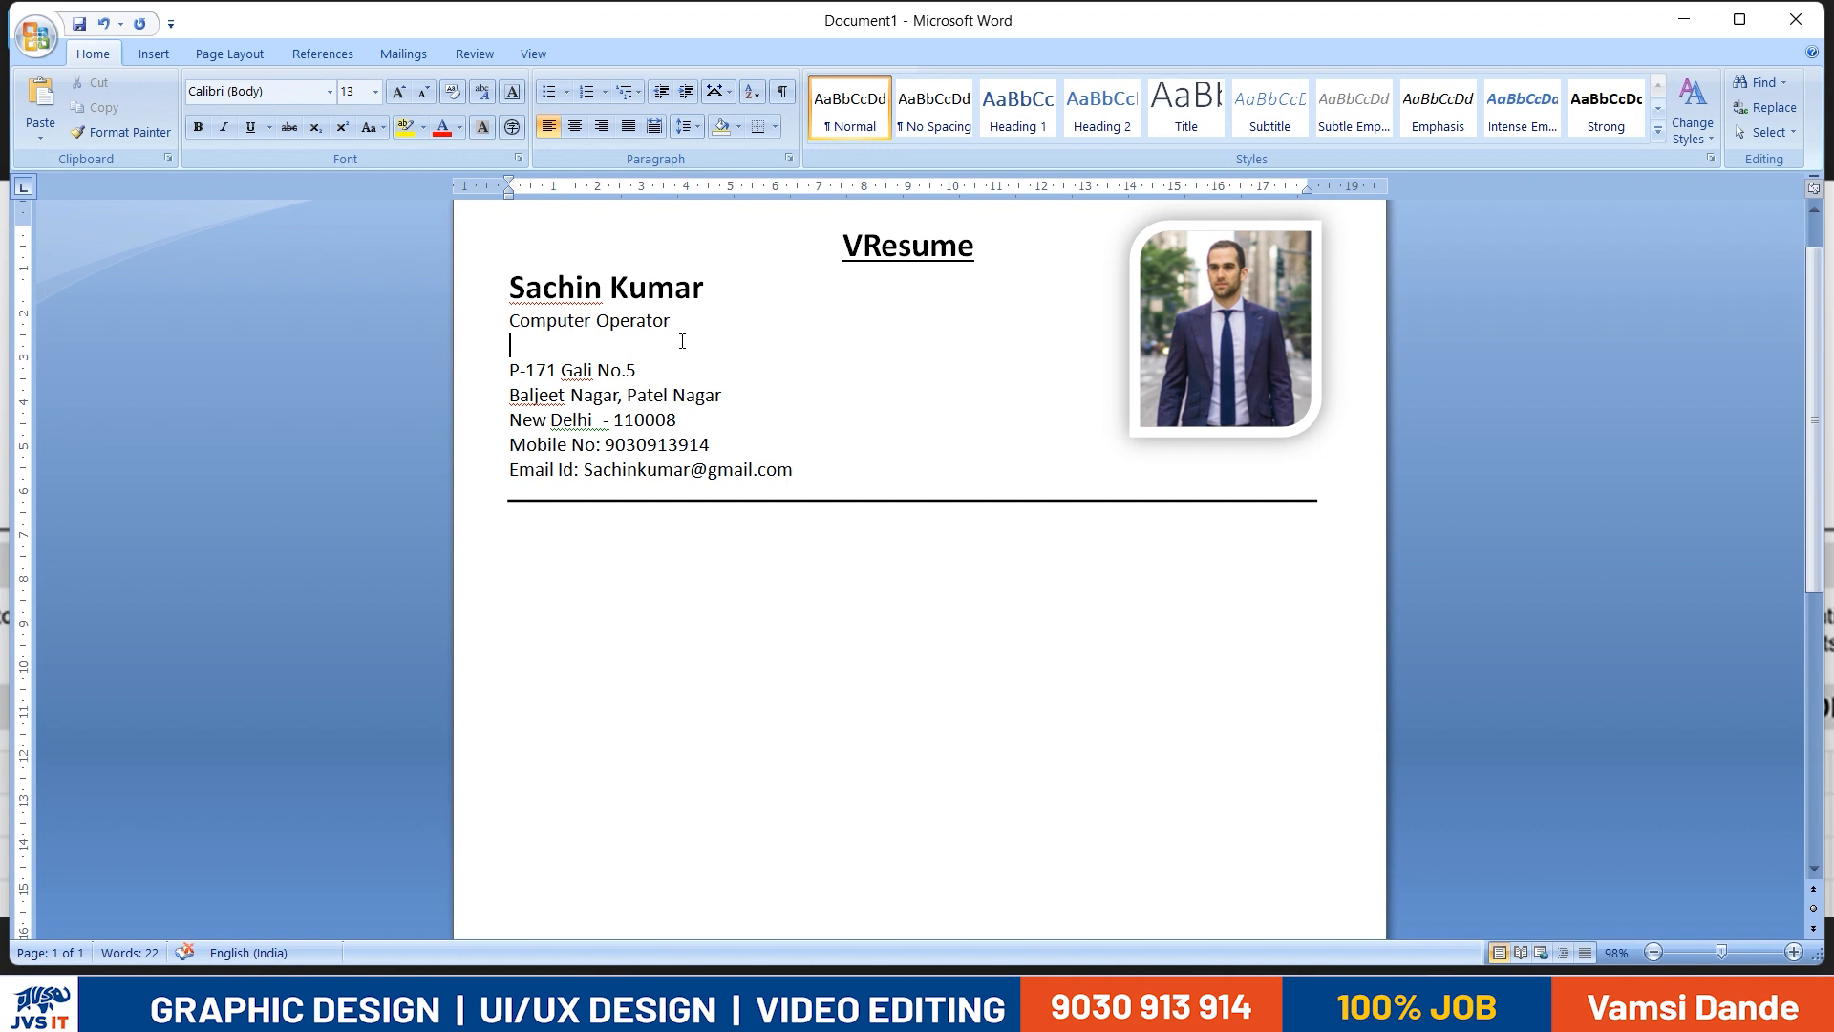
- Copy the bold name line and paste it below the divider line as the base for a section heading
scroll(682, 341, down, 4)
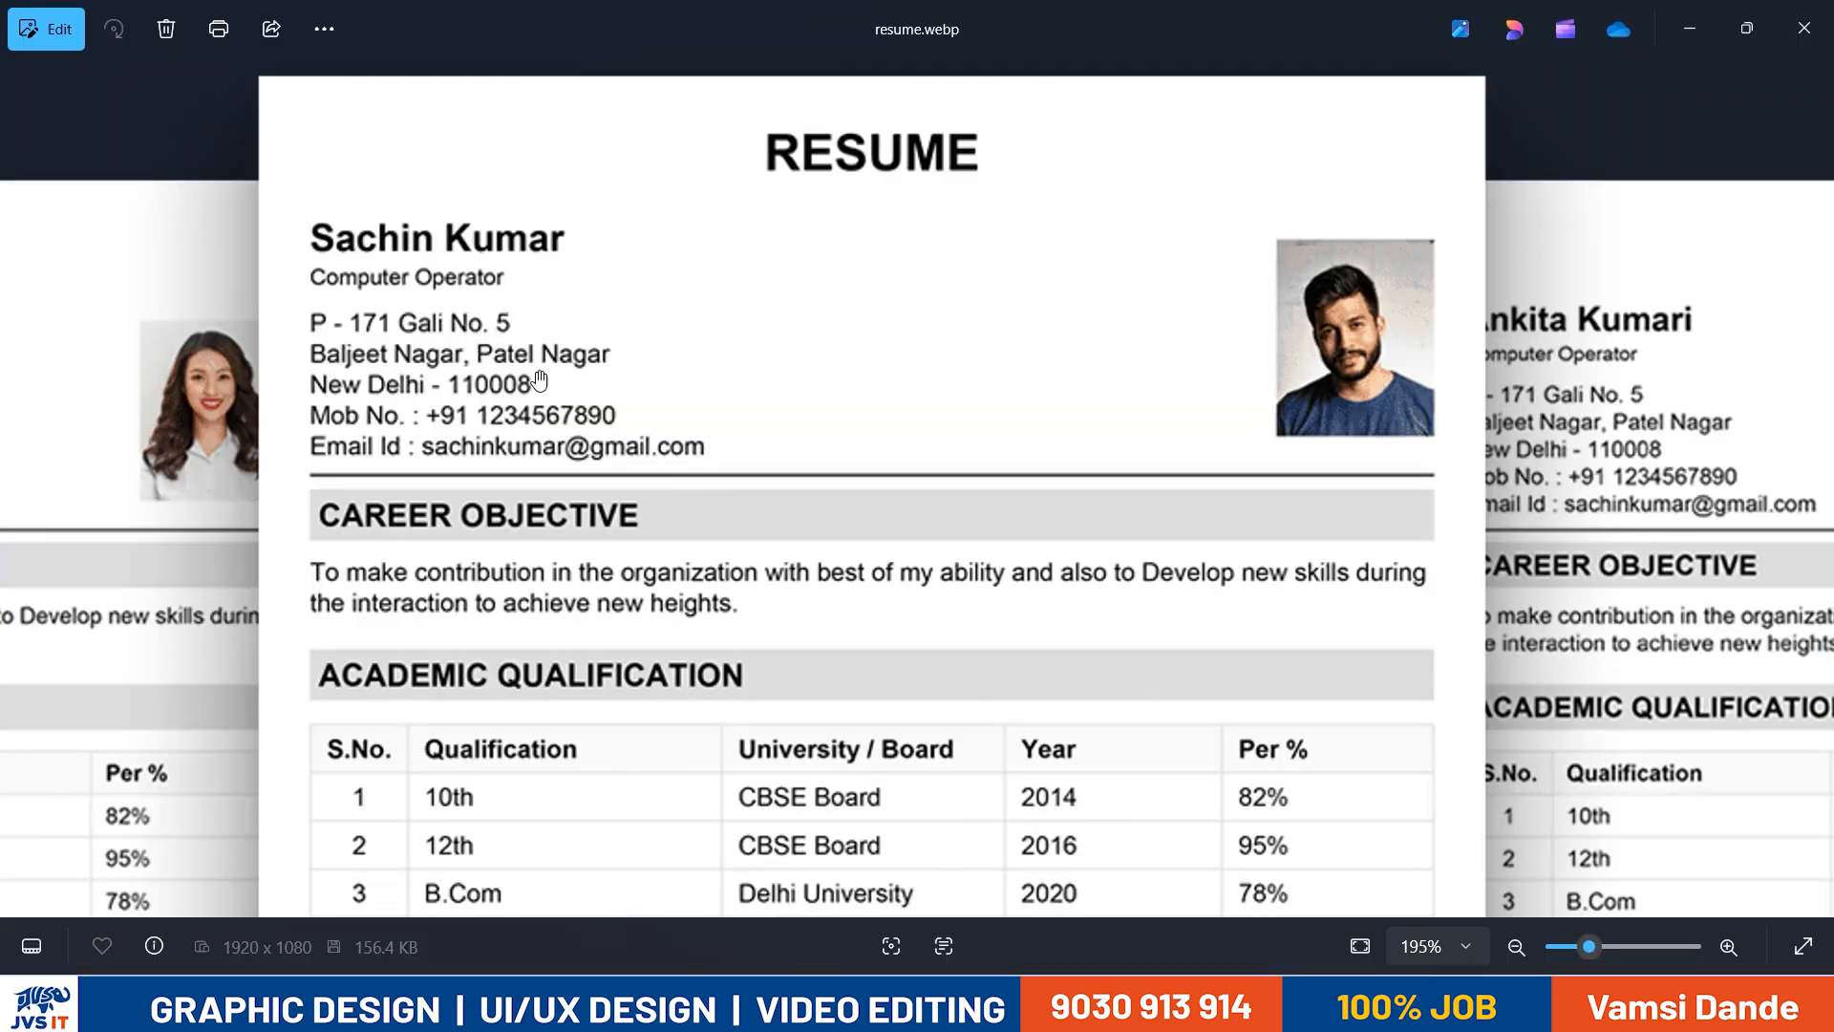
key(alt+Tab)
key(alt+Tab)
scroll(533, 471, up, 5)
drag(707, 233, 538, 232)
key(ctrl+c)
click(583, 465)
key(ctrl+v)
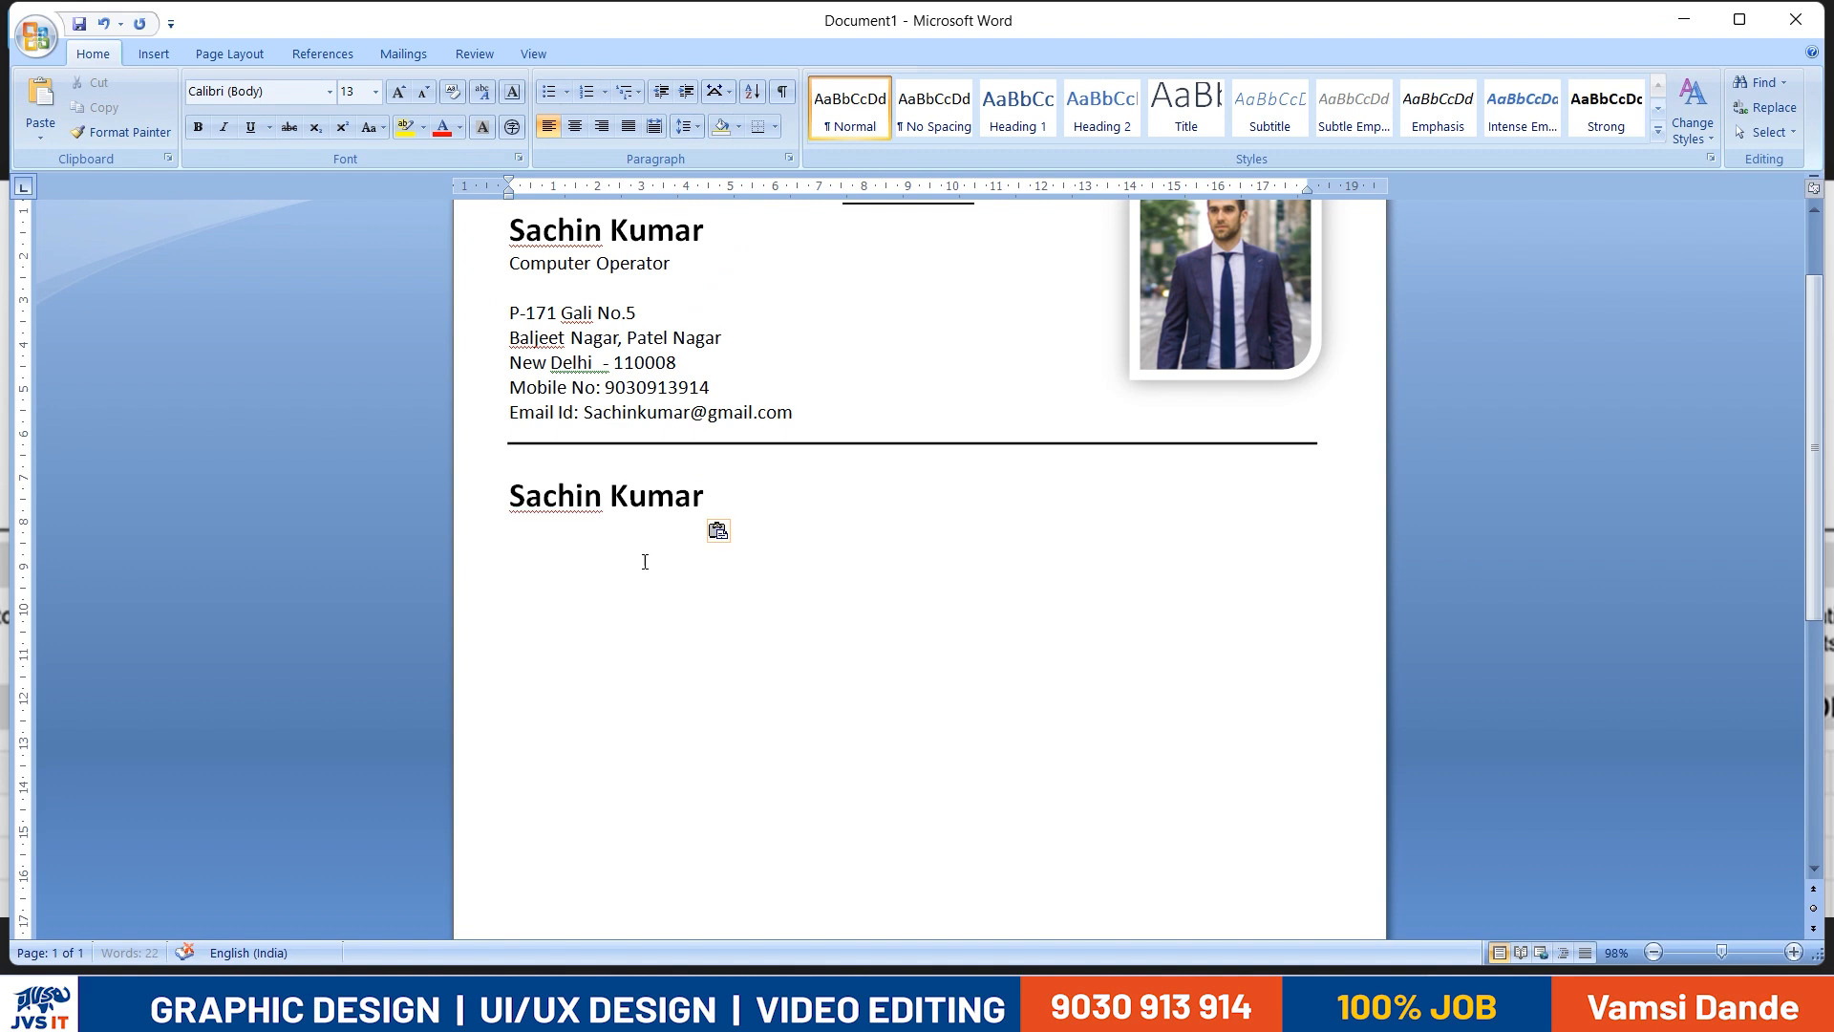
- Replace the pasted name with "Career Objective" and compare the heading with the reference resume
drag(750, 498, 509, 496)
text(cARE)
key(BackSpace)
key(BackSpace)
key(BackSpace)
key(BackSpace)
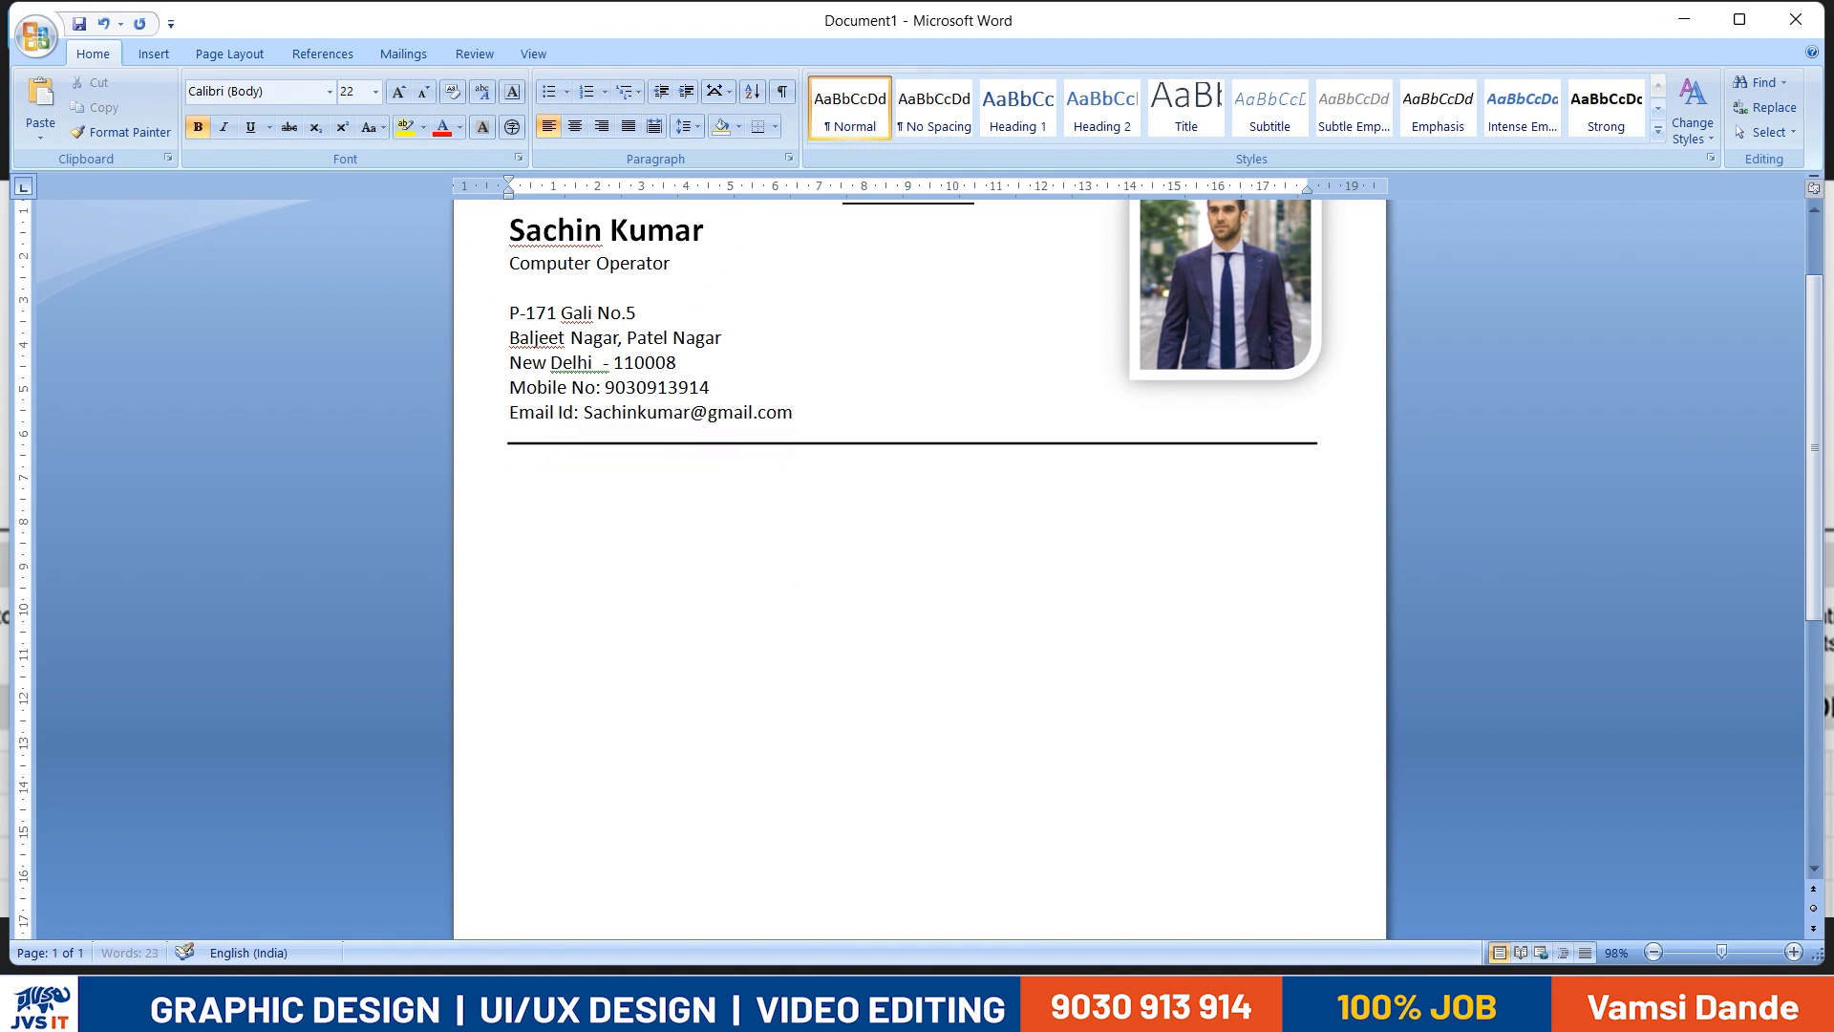
text(car)
key(BackSpace)
key(BackSpace)
key(BackSpace)
text(AR)
key(BackSpace)
key(BackSpace)
key(BackSpace)
text(Career Objectt)
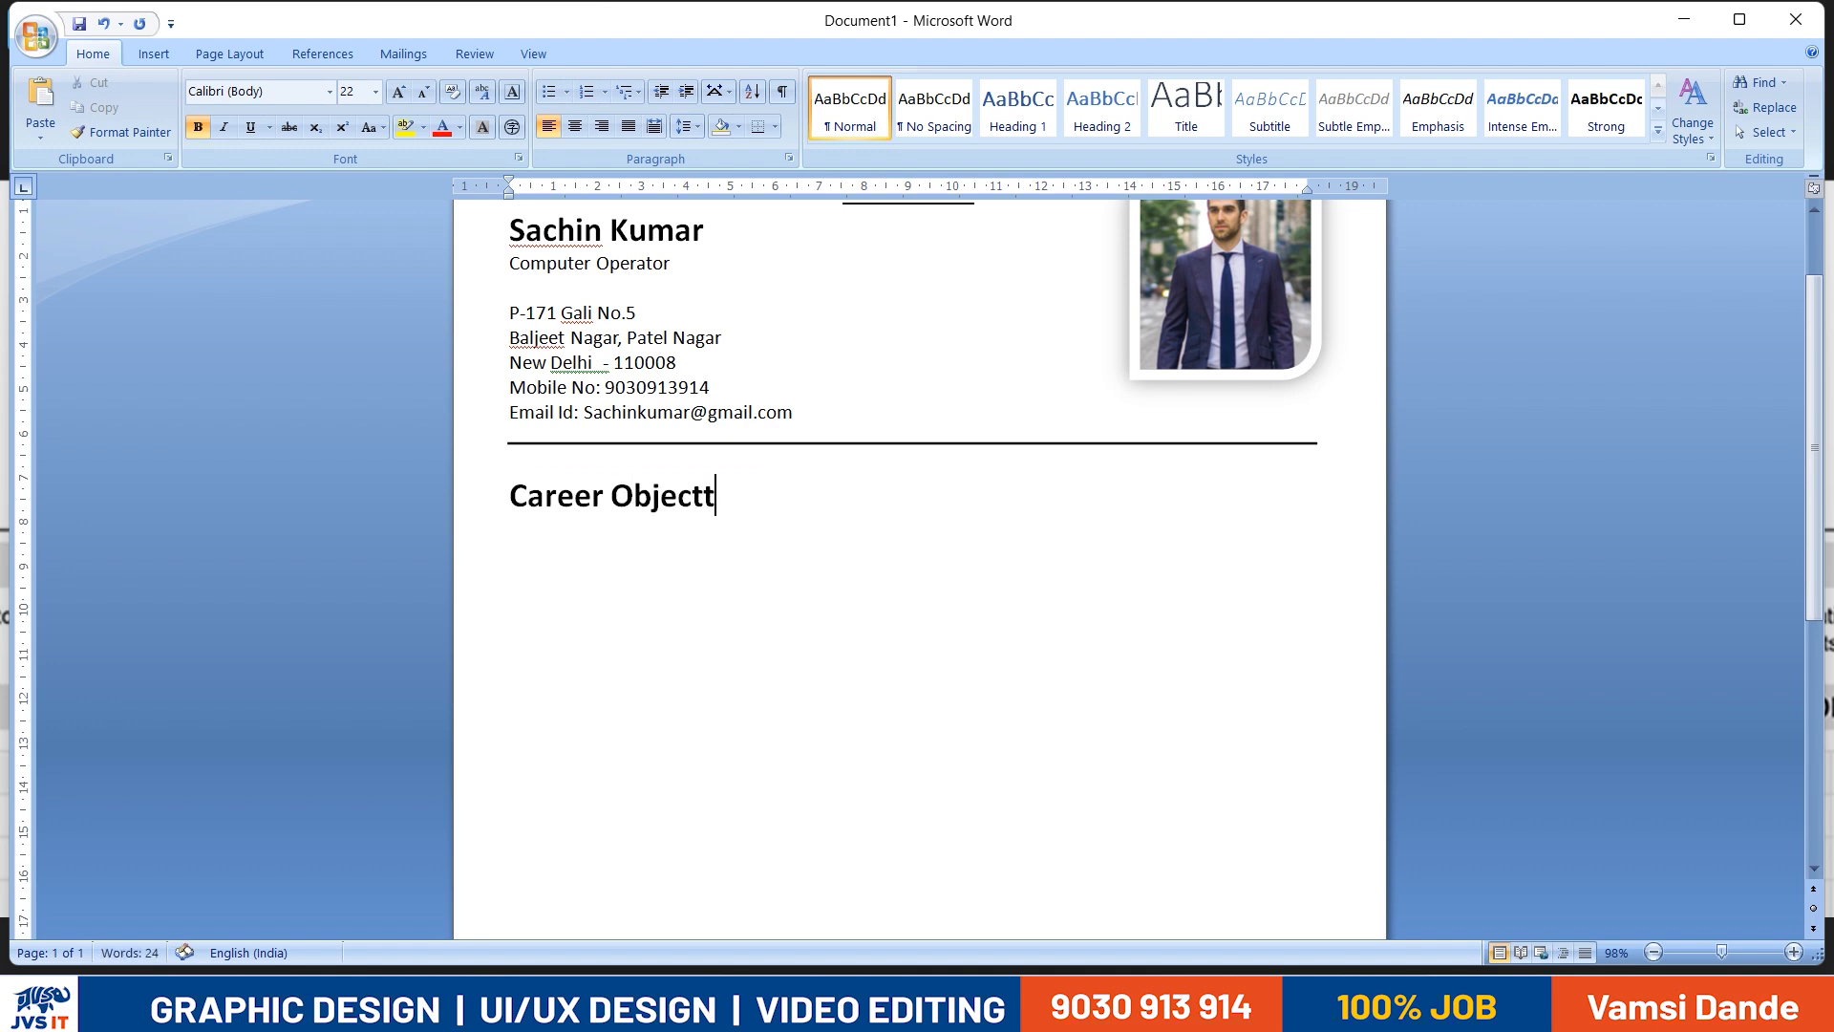
key(BackSpace)
text(ive)
key(alt+Tab)
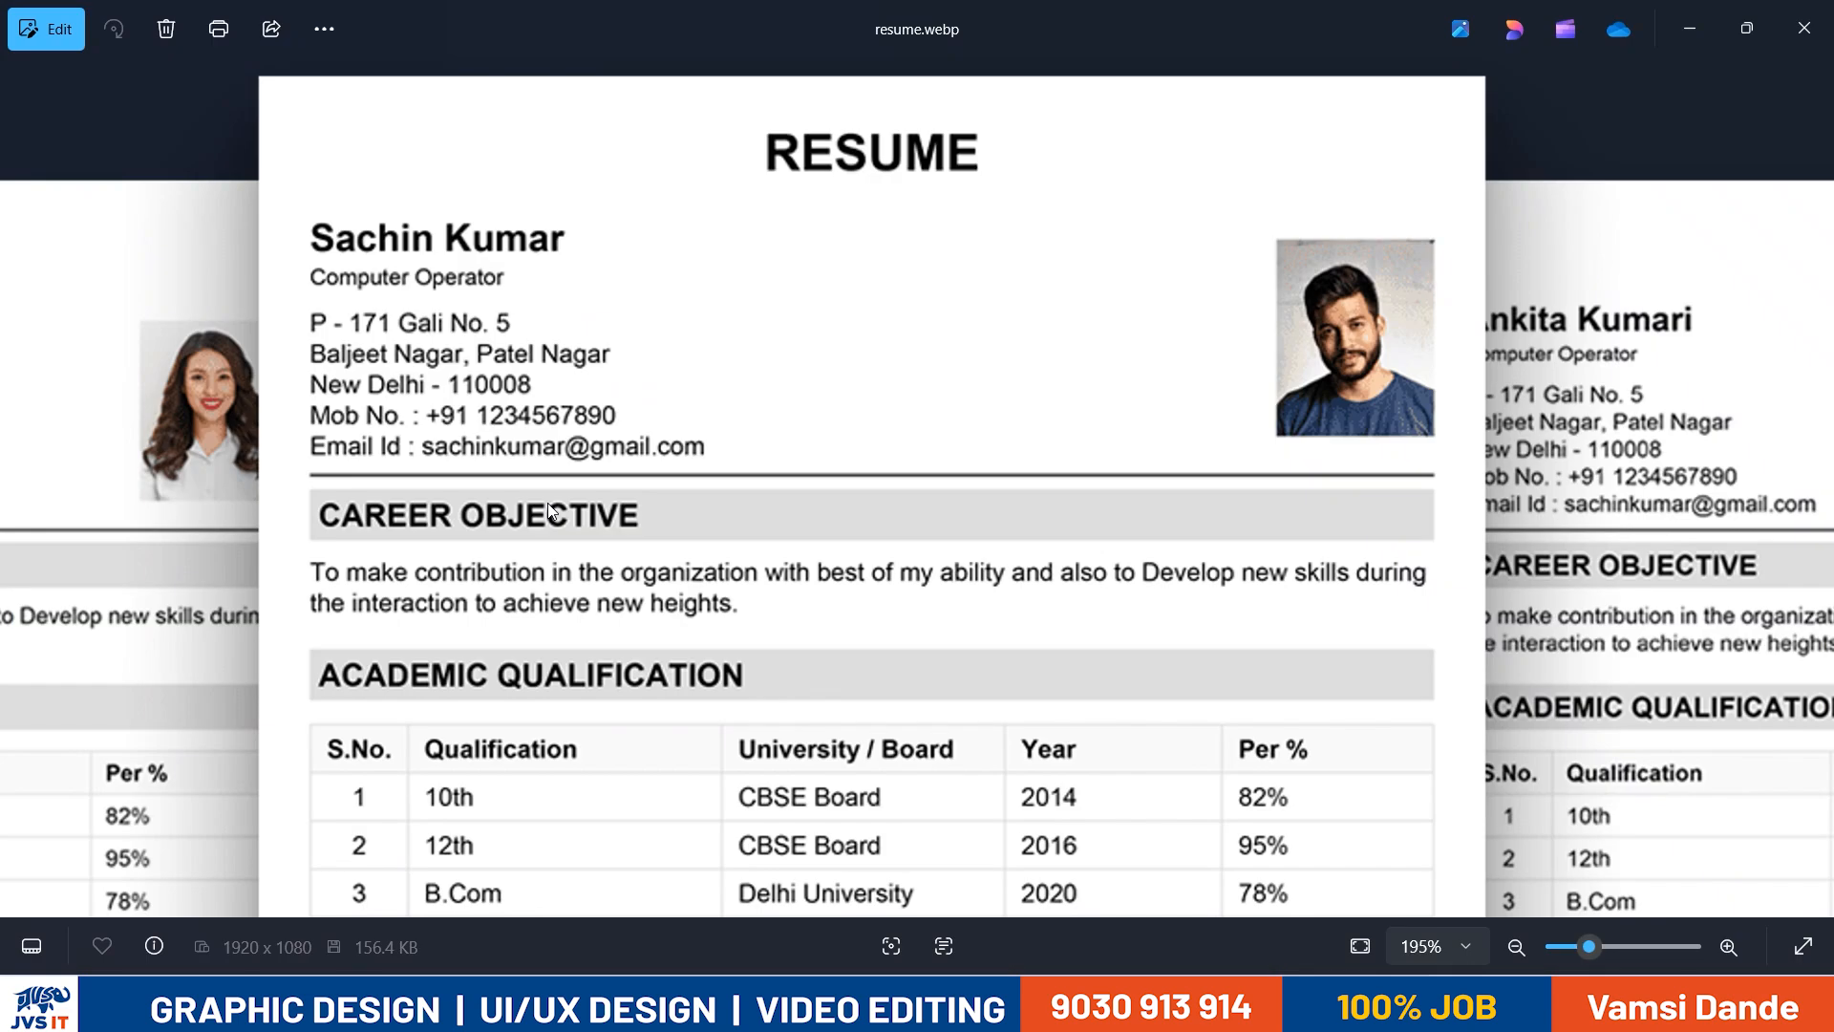
key(alt+Tab)
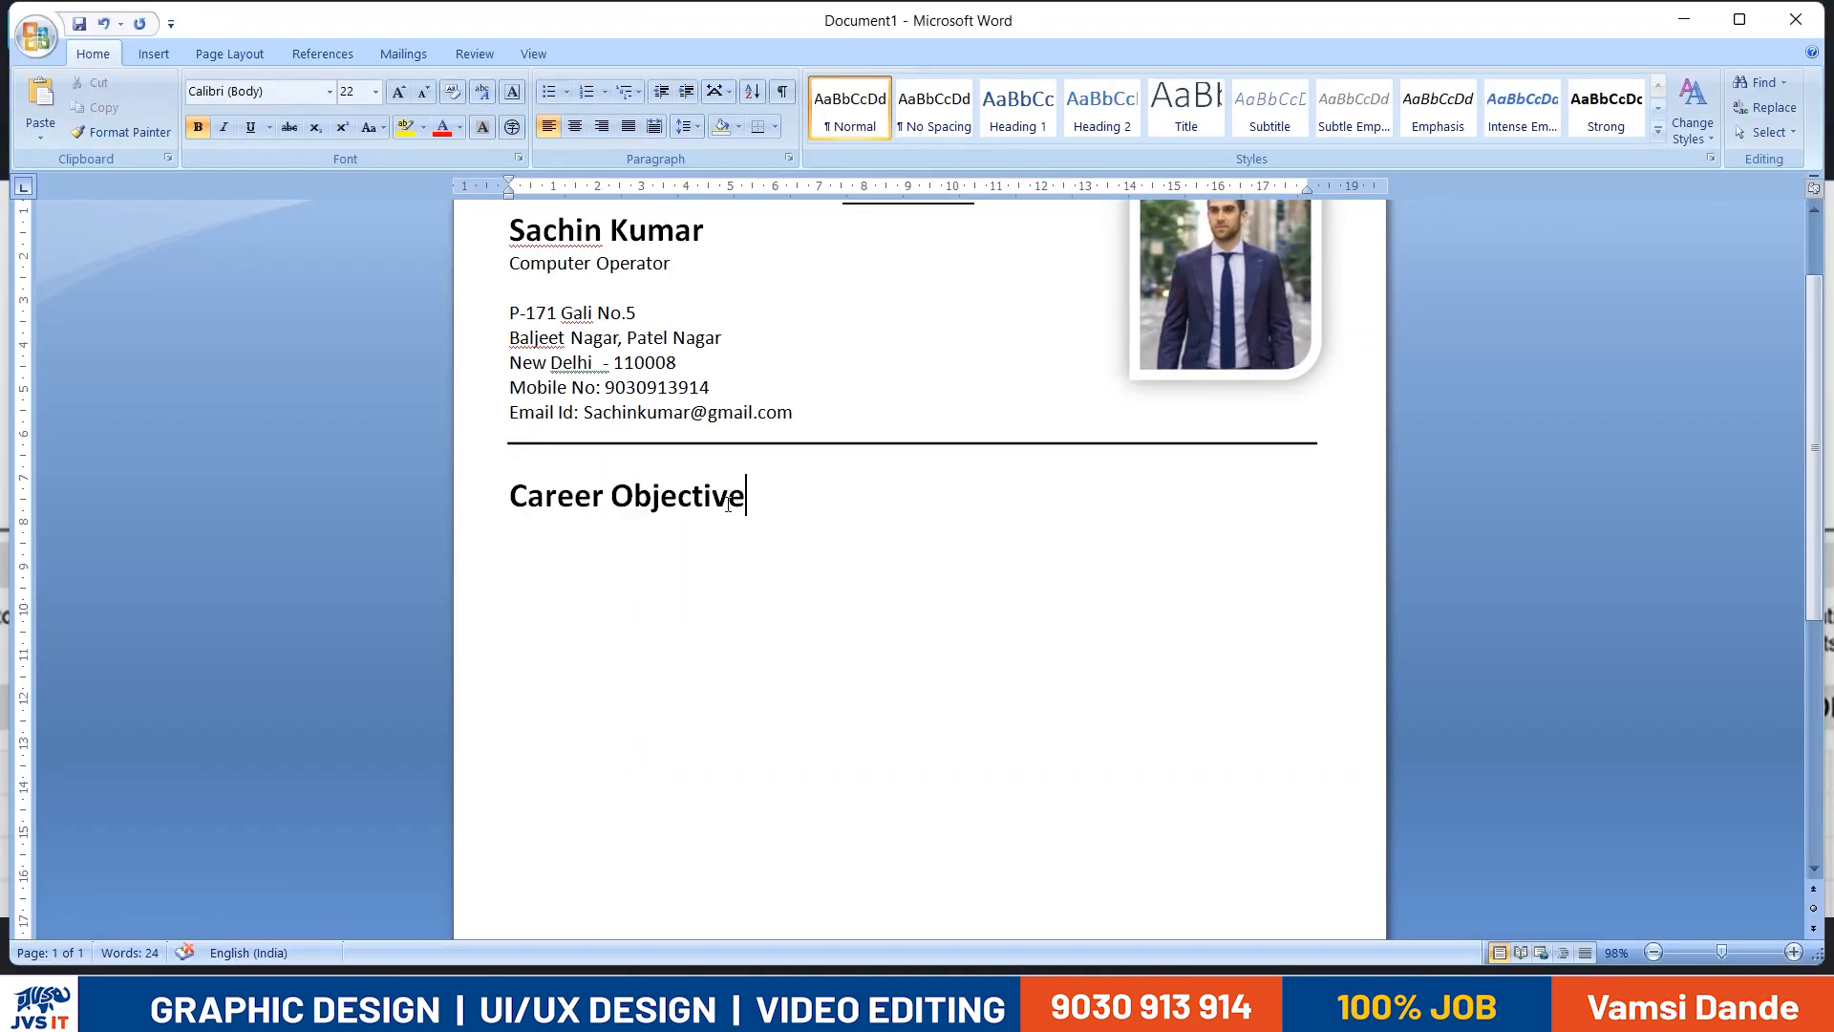
- Try light green paragraph shading behind the Career Objective heading and undo it
drag(728, 503, 509, 516)
click(900, 564)
drag(764, 497, 509, 497)
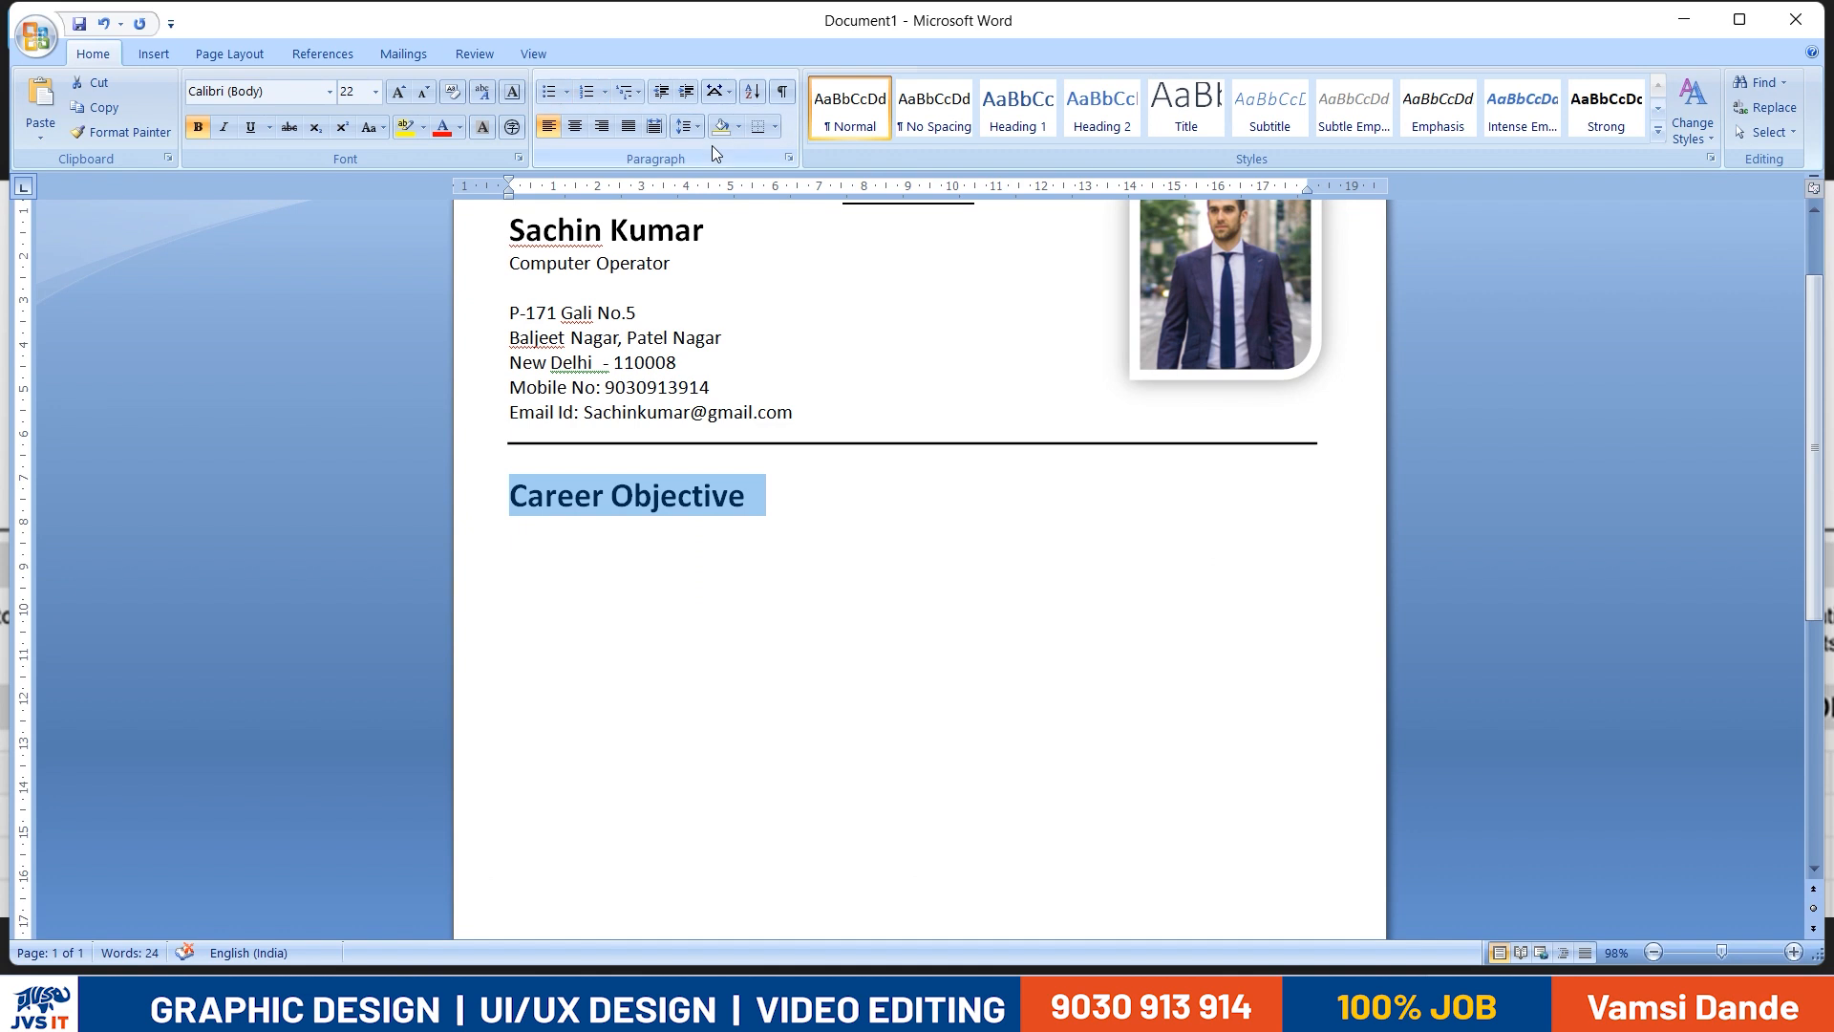
click(740, 128)
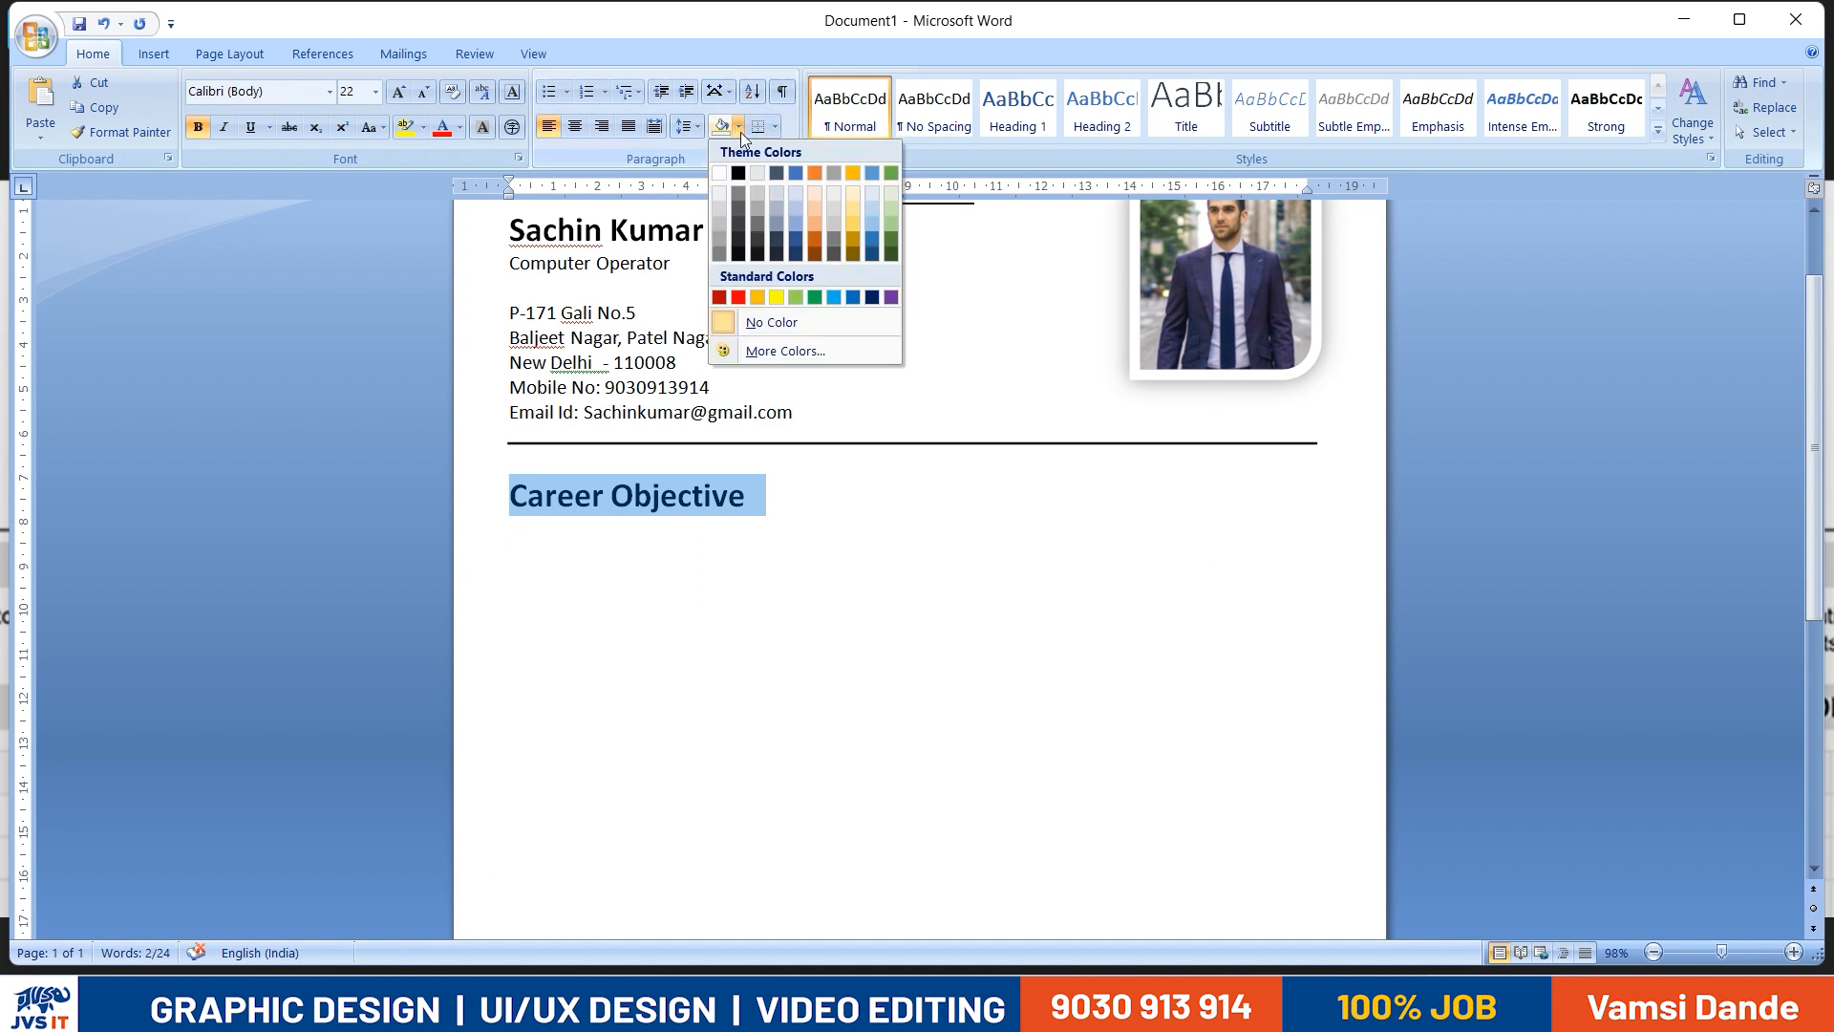
click(802, 300)
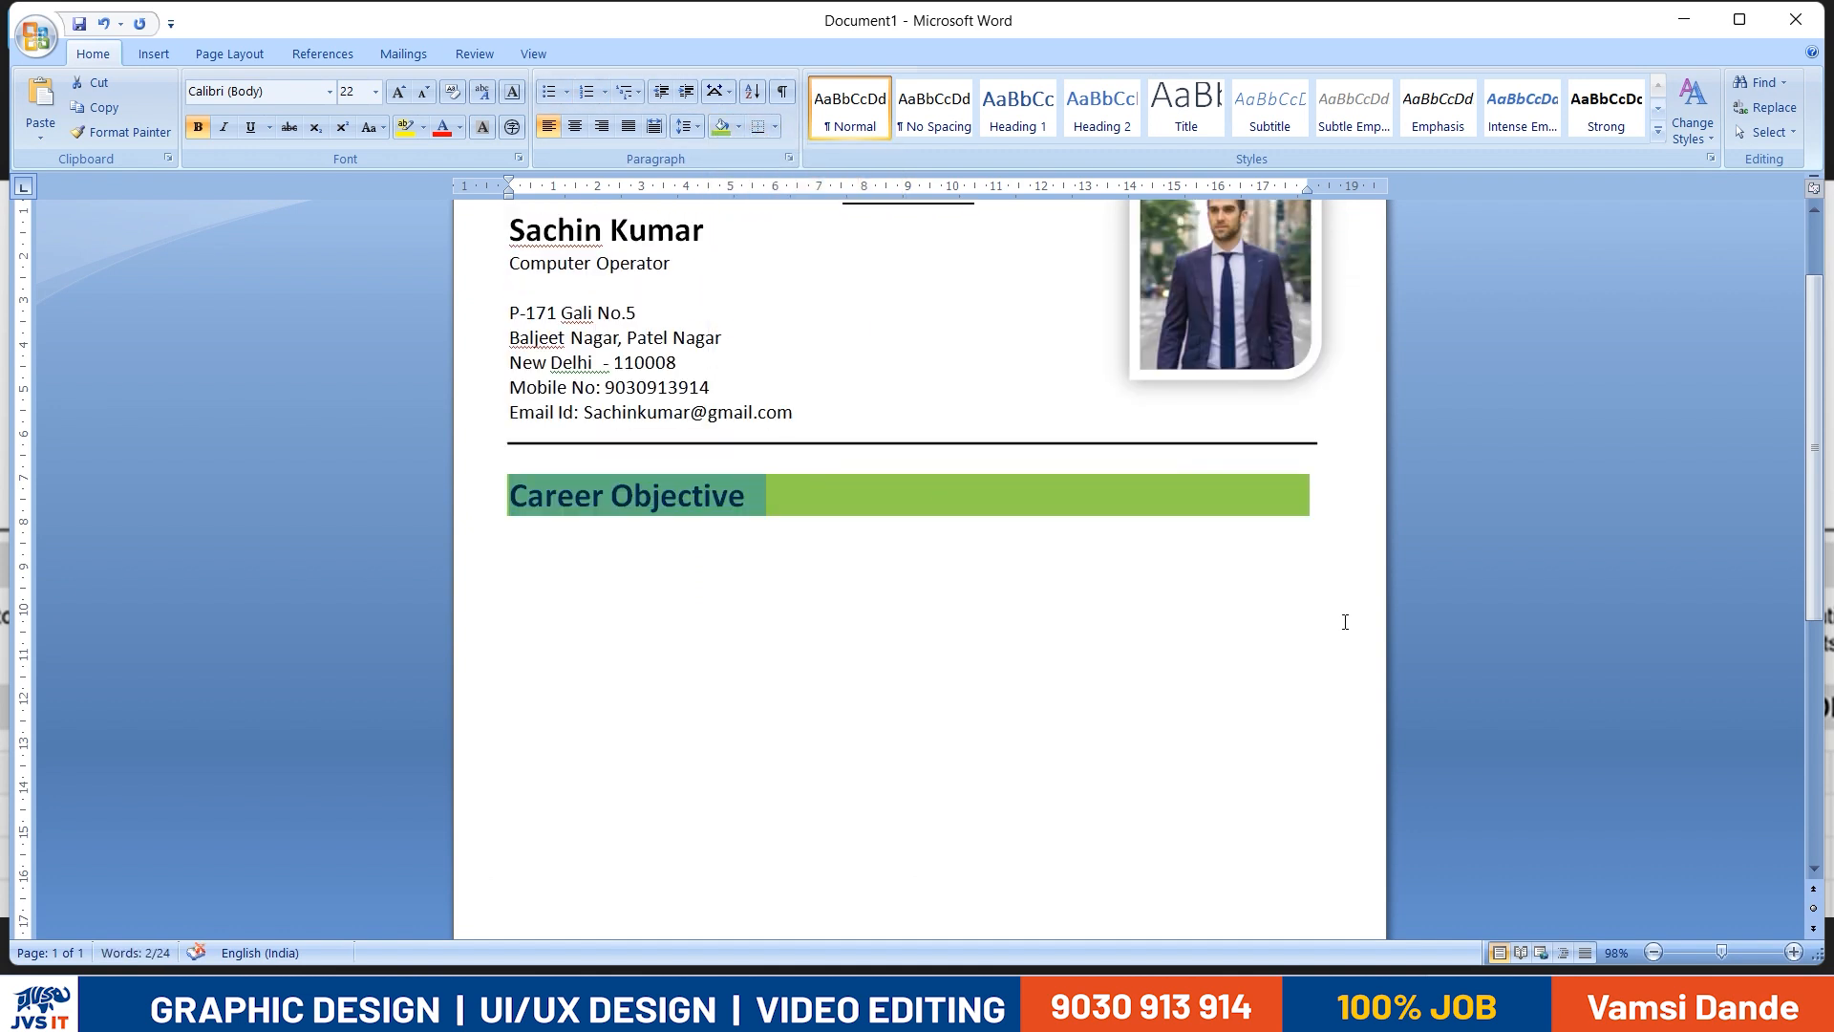
click(1056, 442)
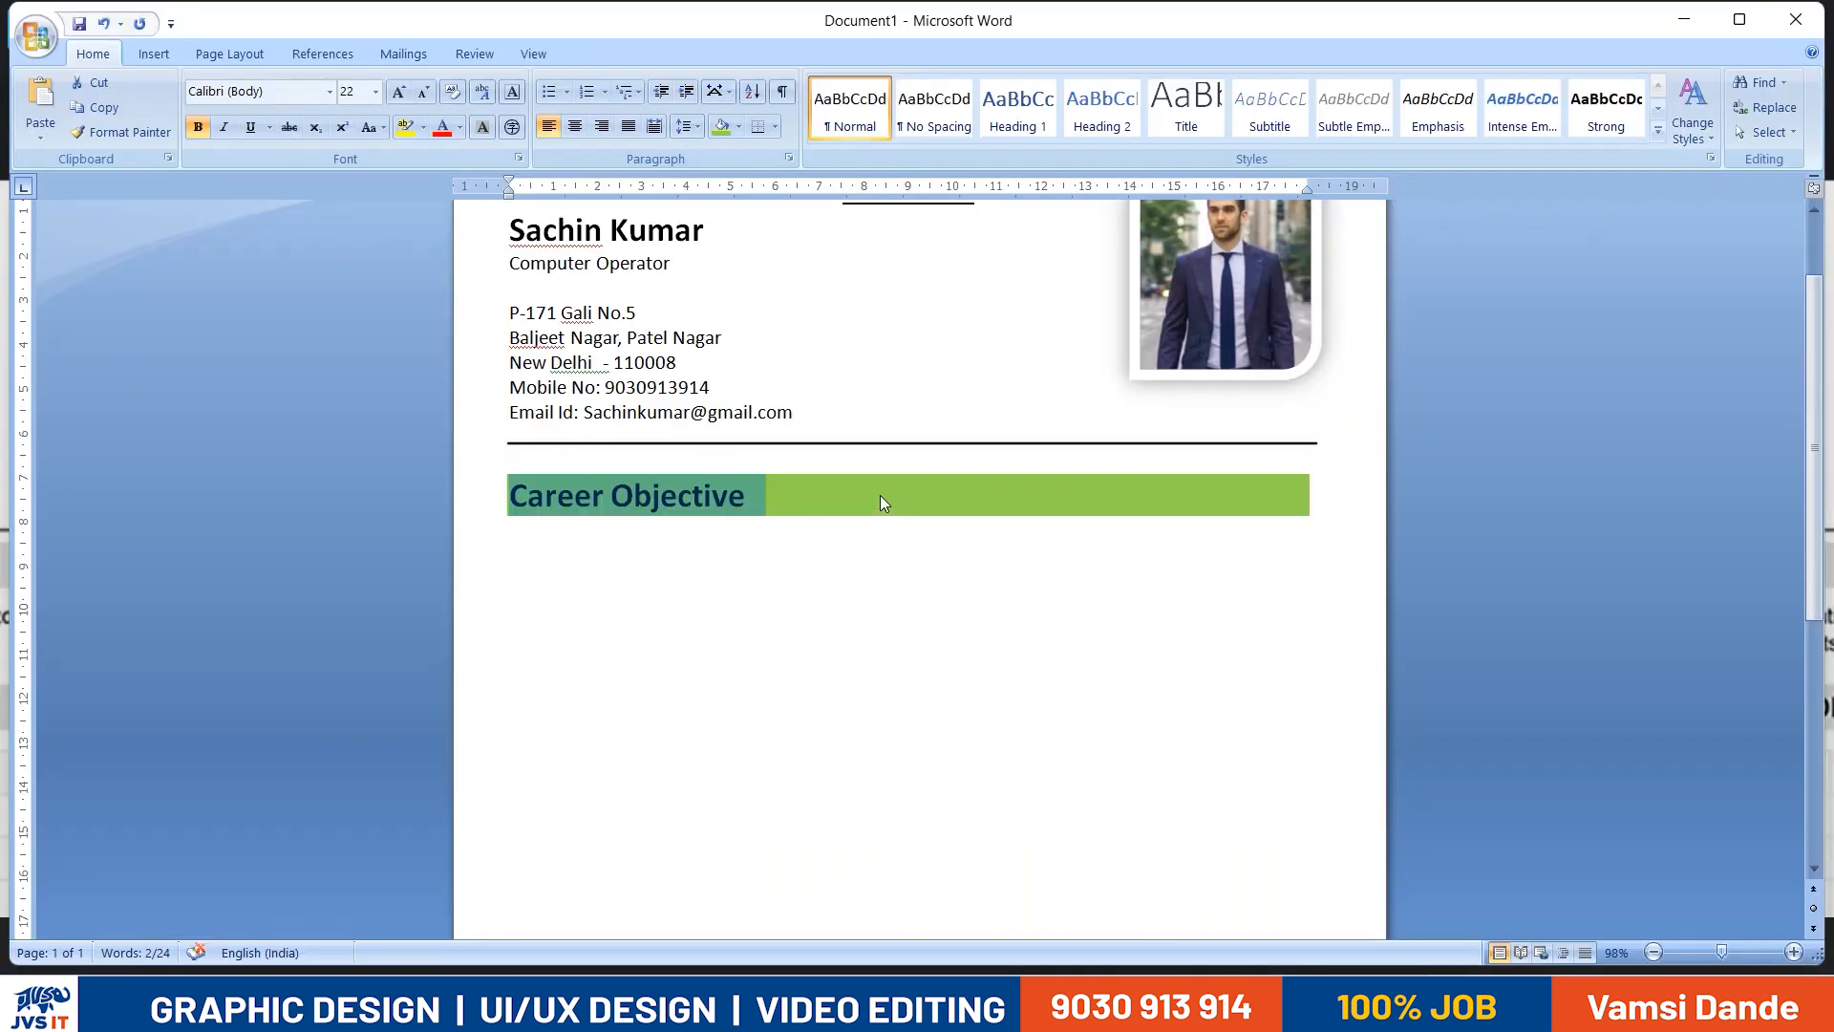
key(ctrl+z)
- Reduce the font size of the Career Objective heading by three steps
click(817, 508)
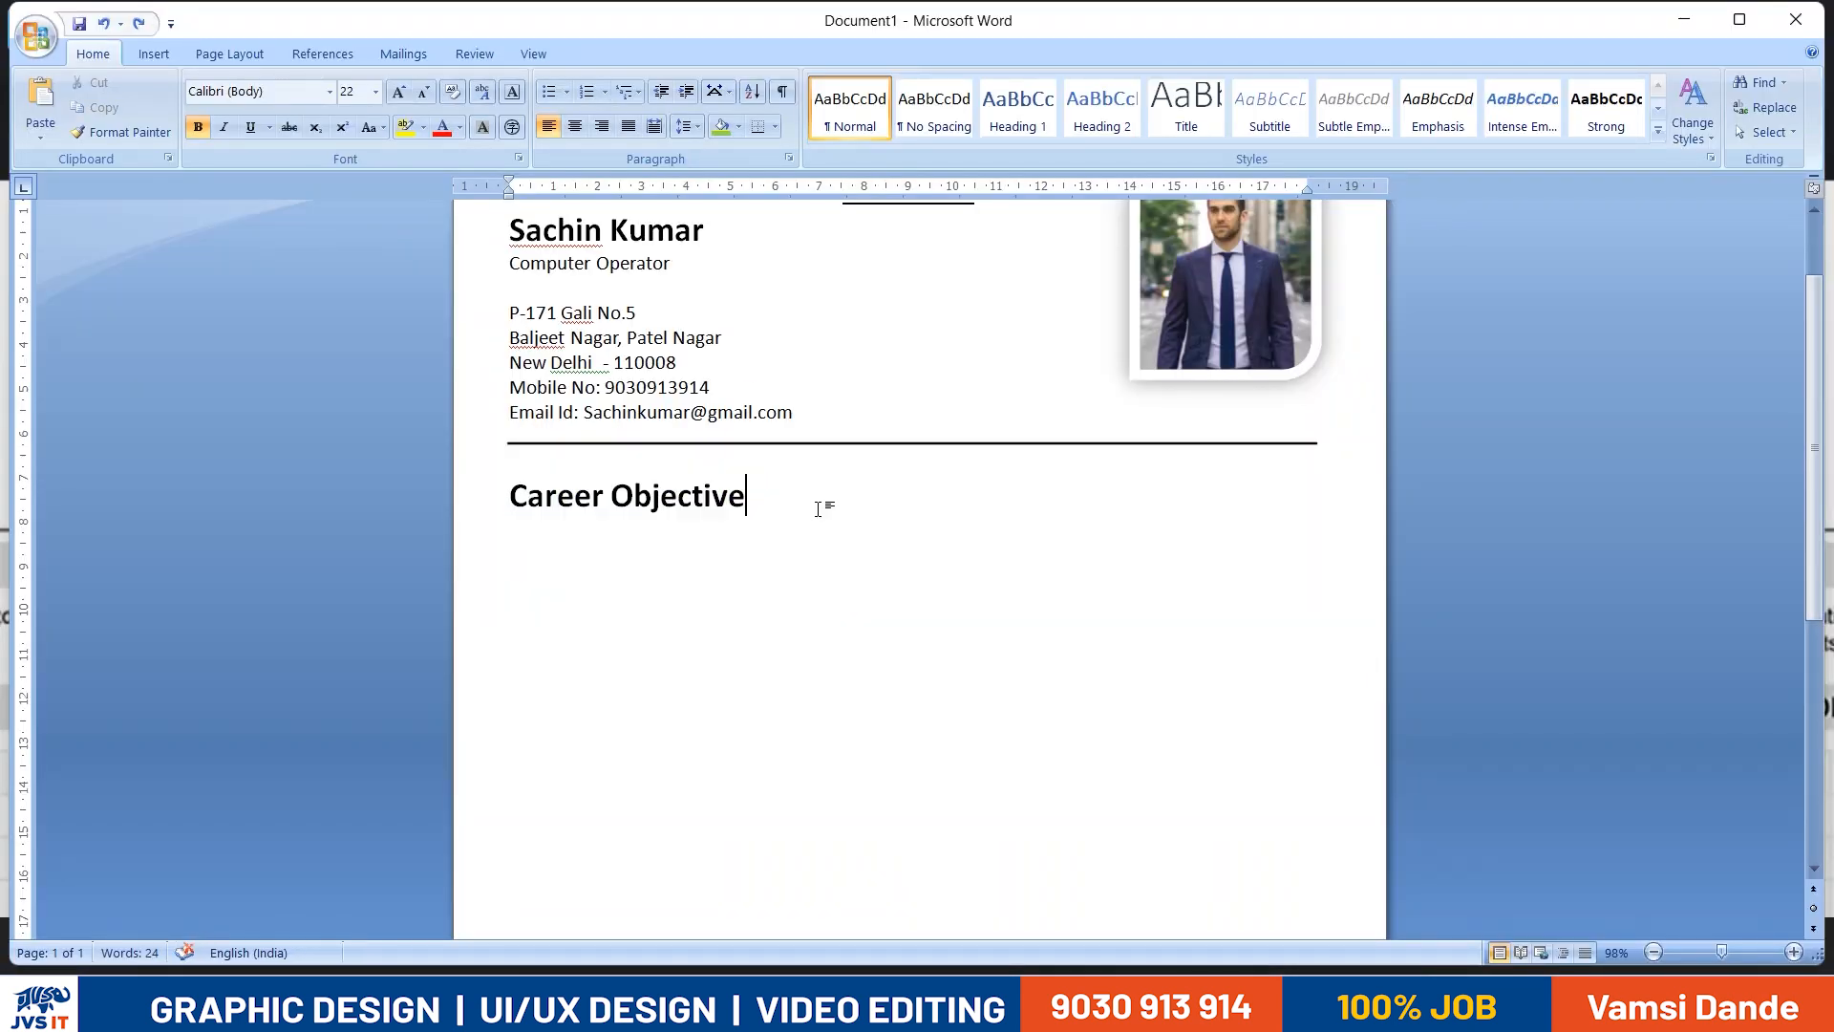
key(shift+Home)
key(ctrl+shift+comma)
key(ctrl+shift+comma)
key(ctrl+shift+comma)
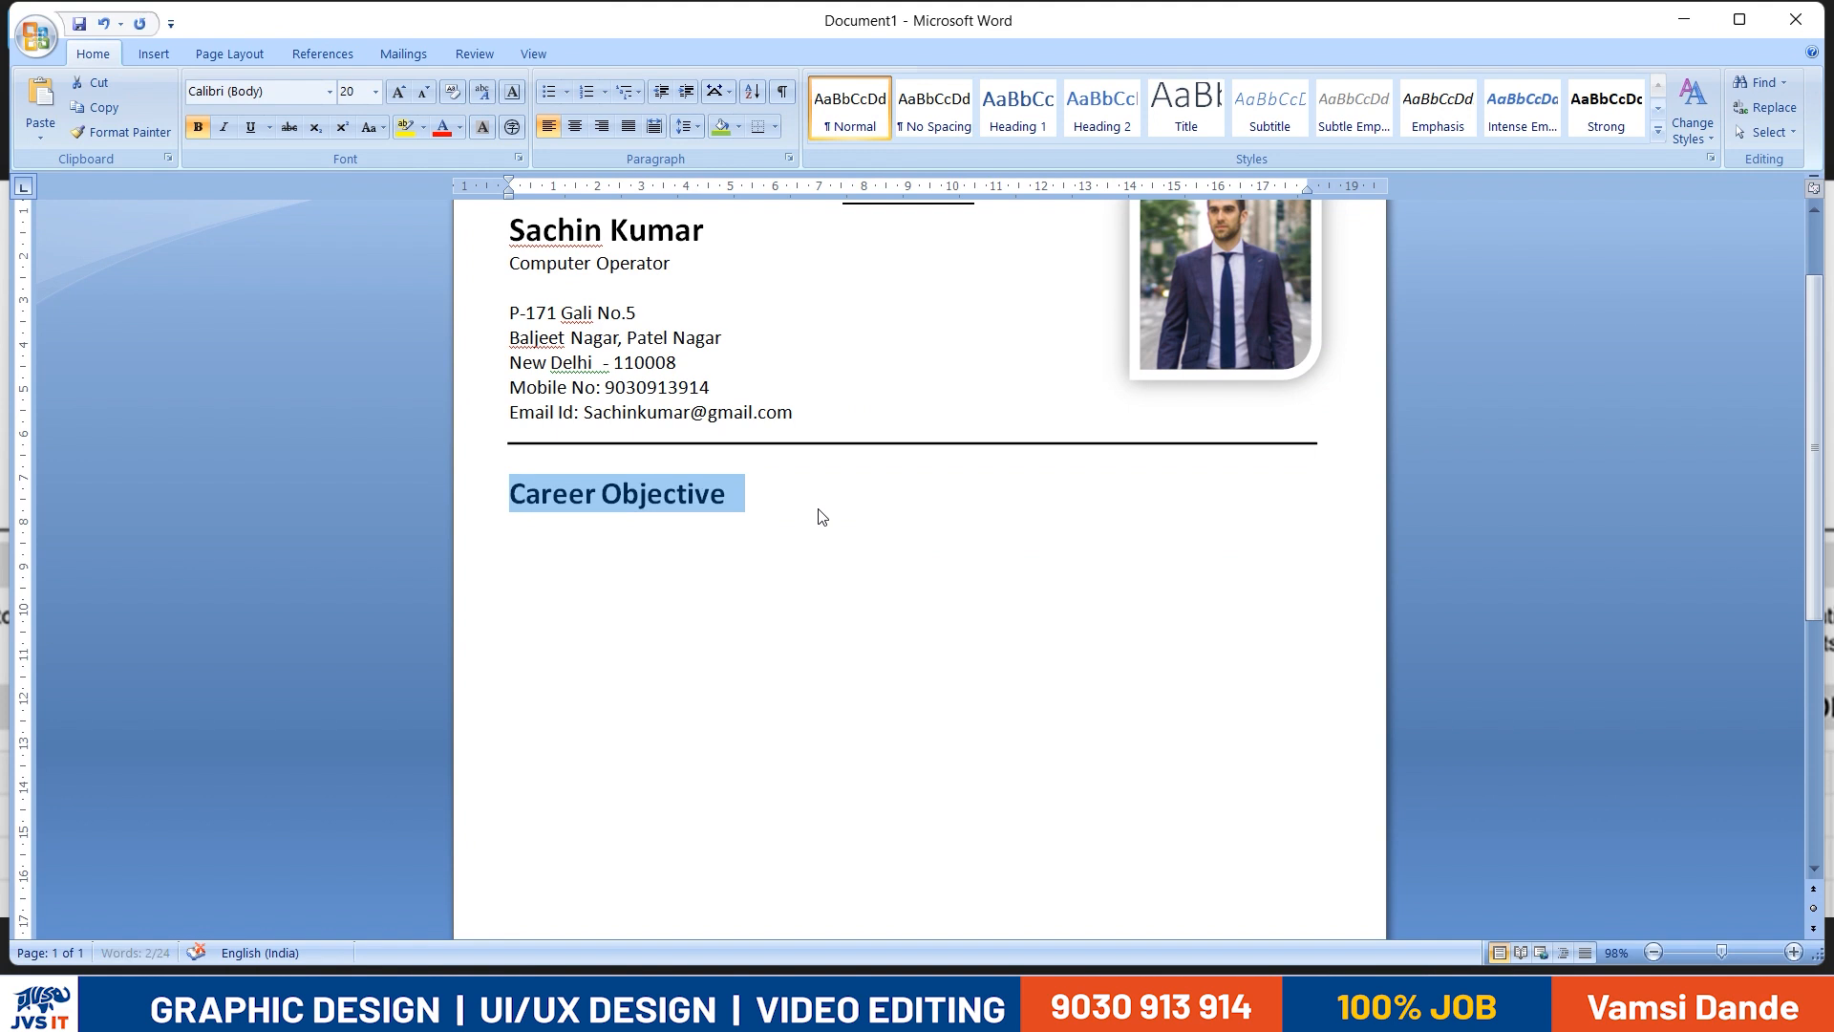
- Enter "To make contribution in the organization with" beneath the Career Objective heading, following the reference resume
click(818, 508)
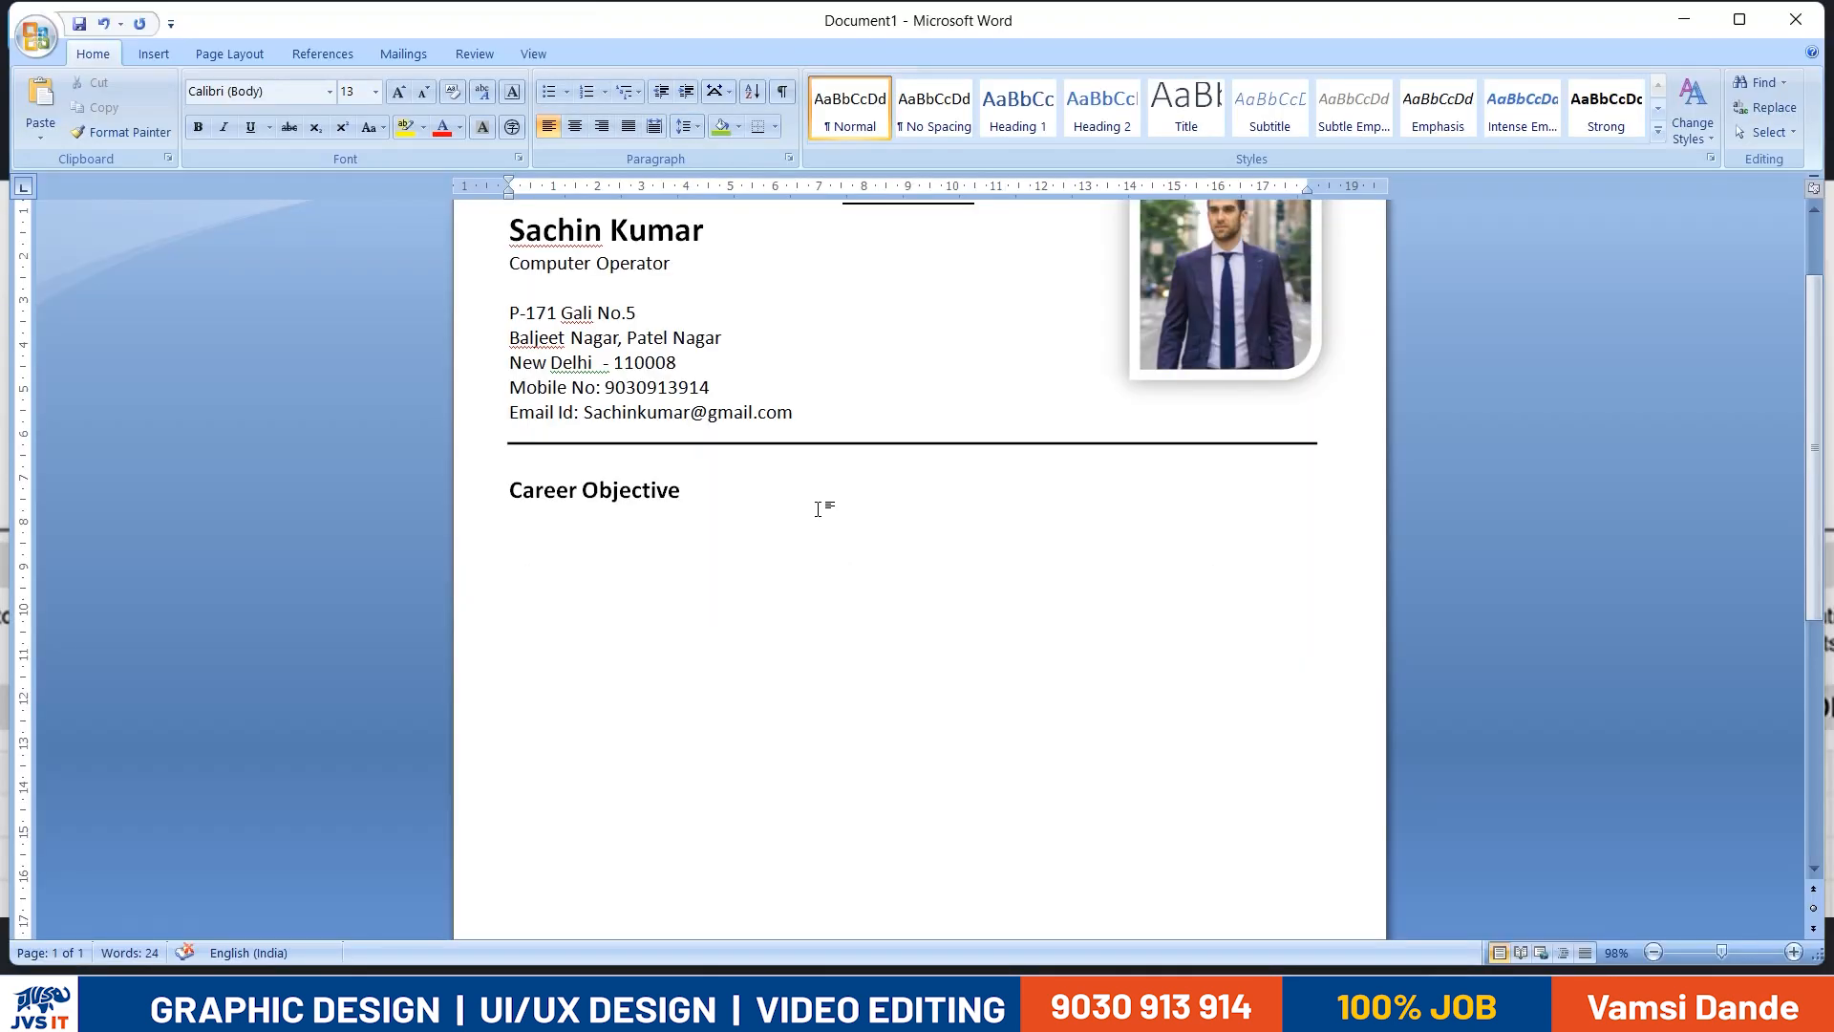
text(To)
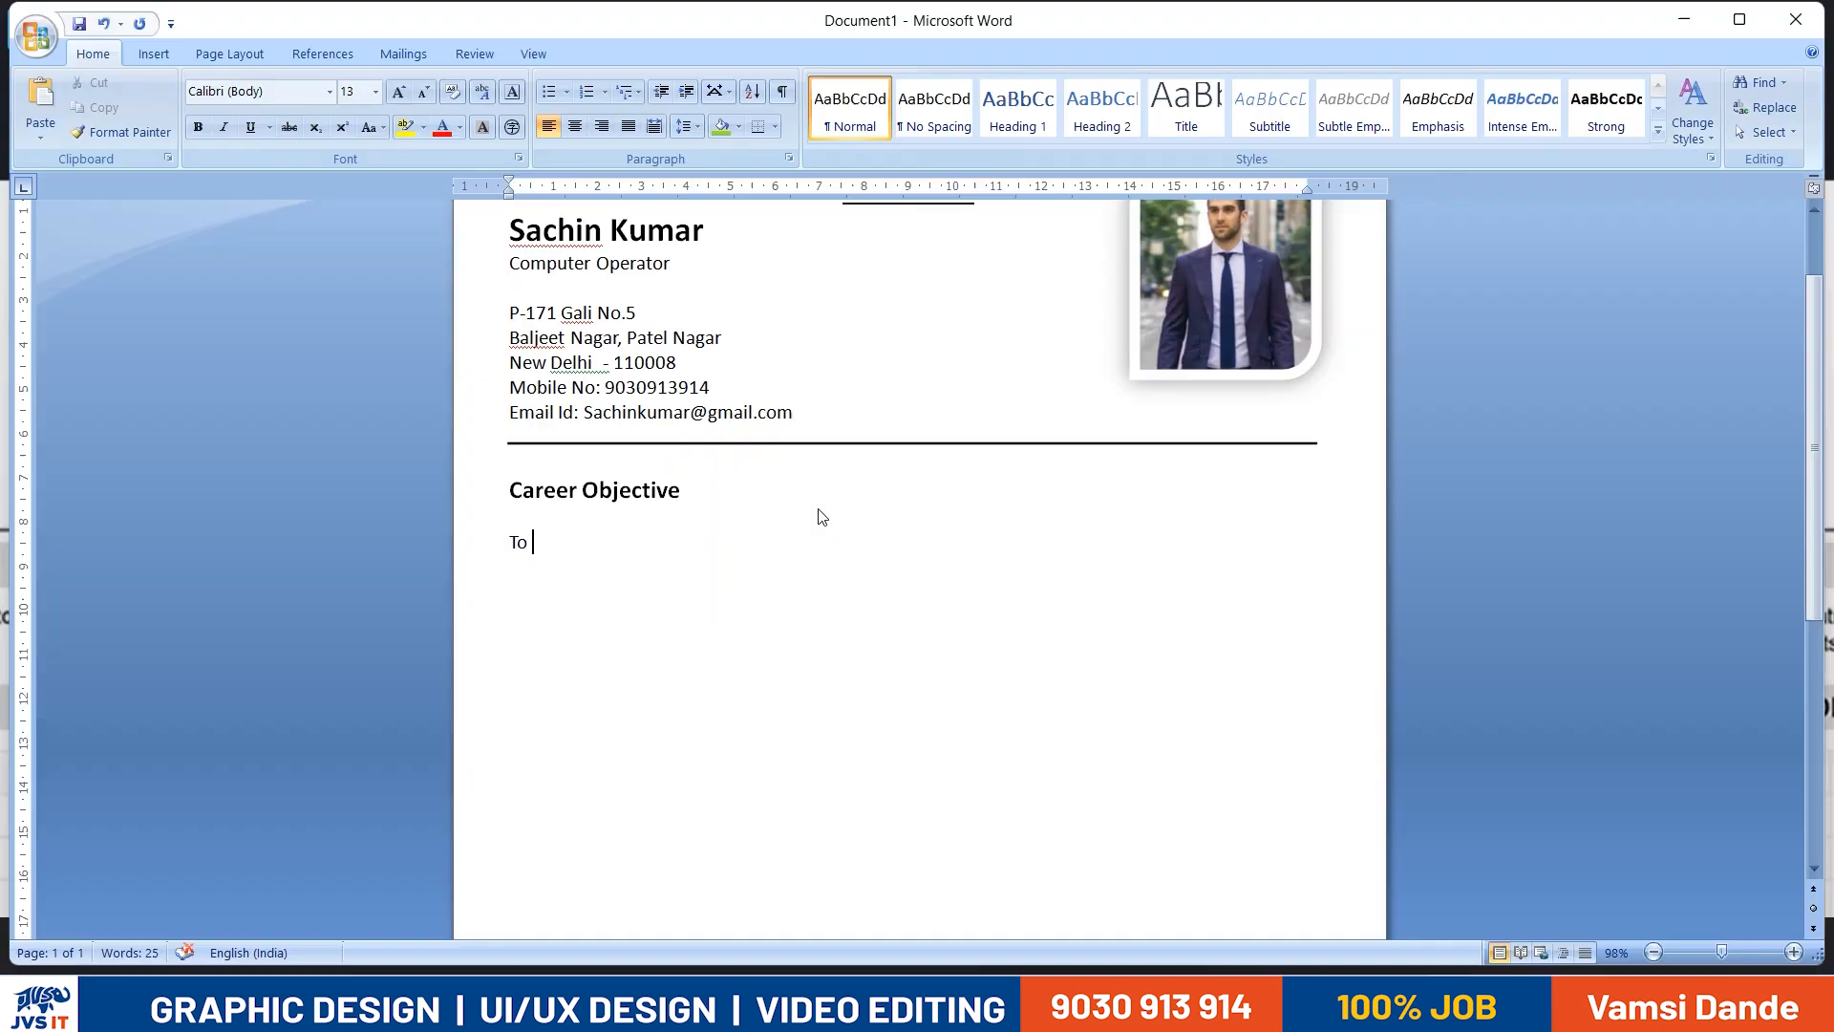
text(make contribution)
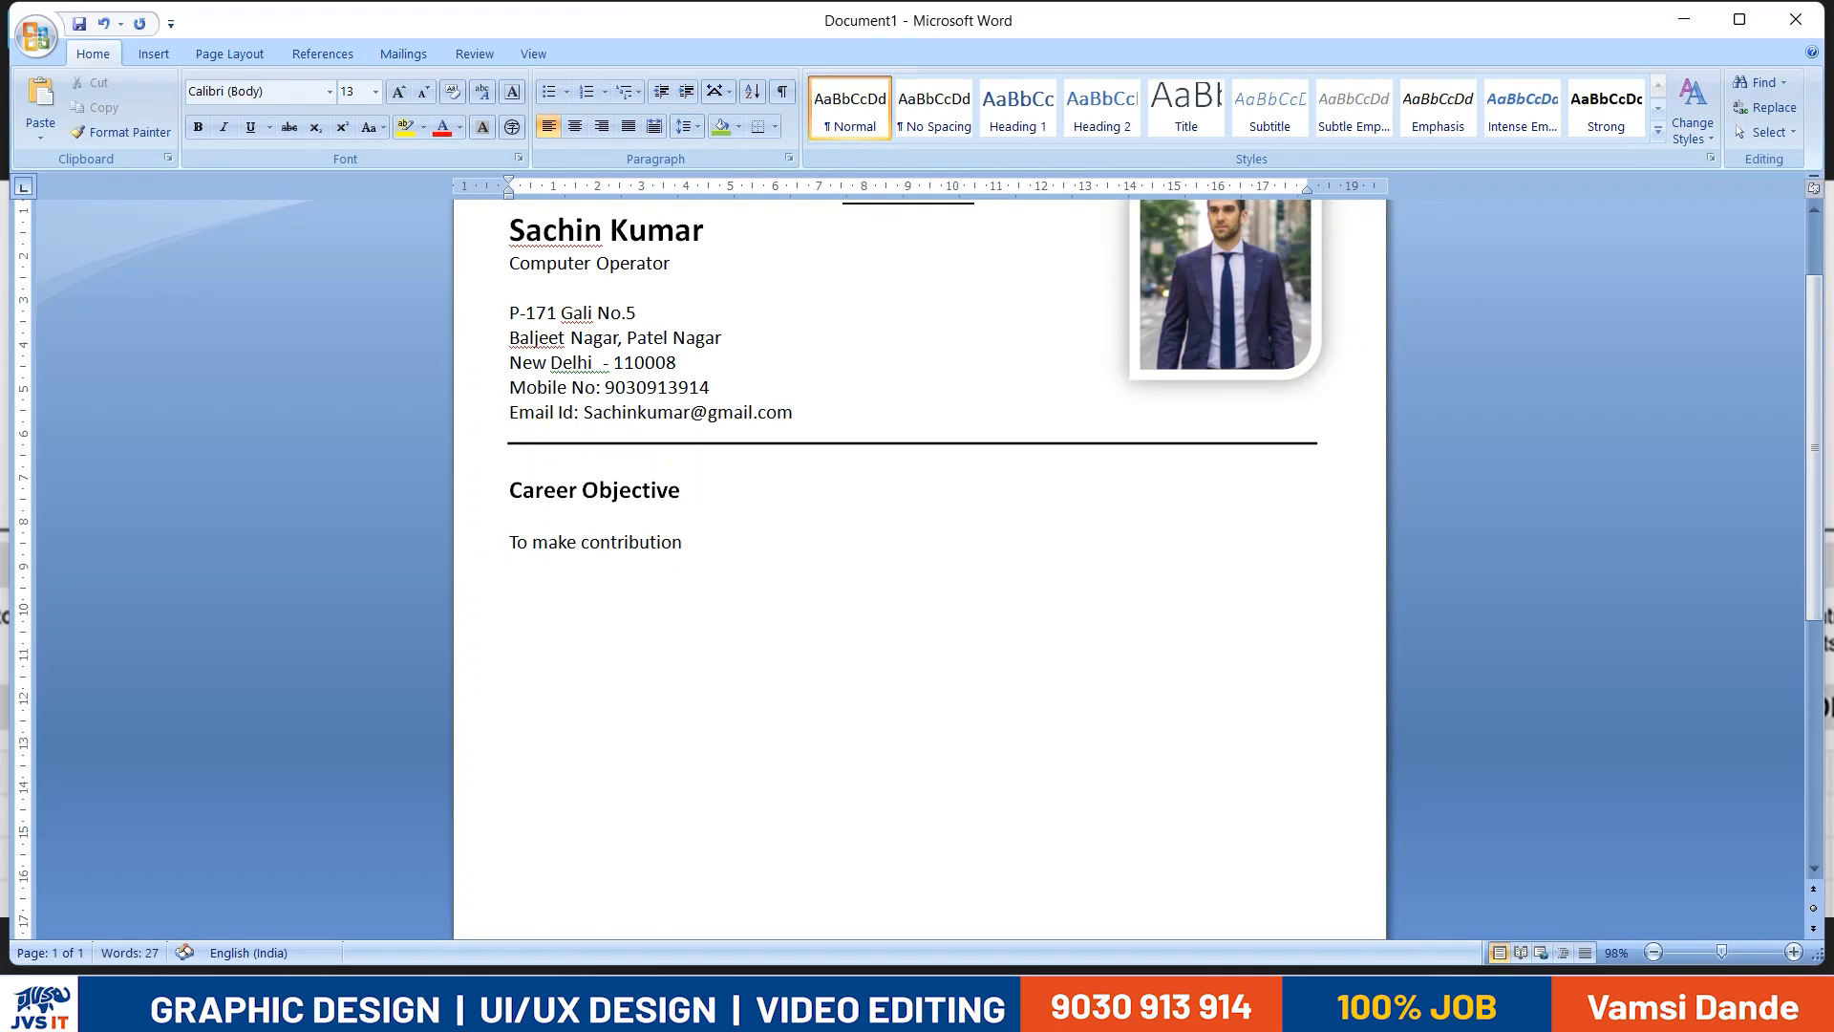
text(int)
key(BackSpace)
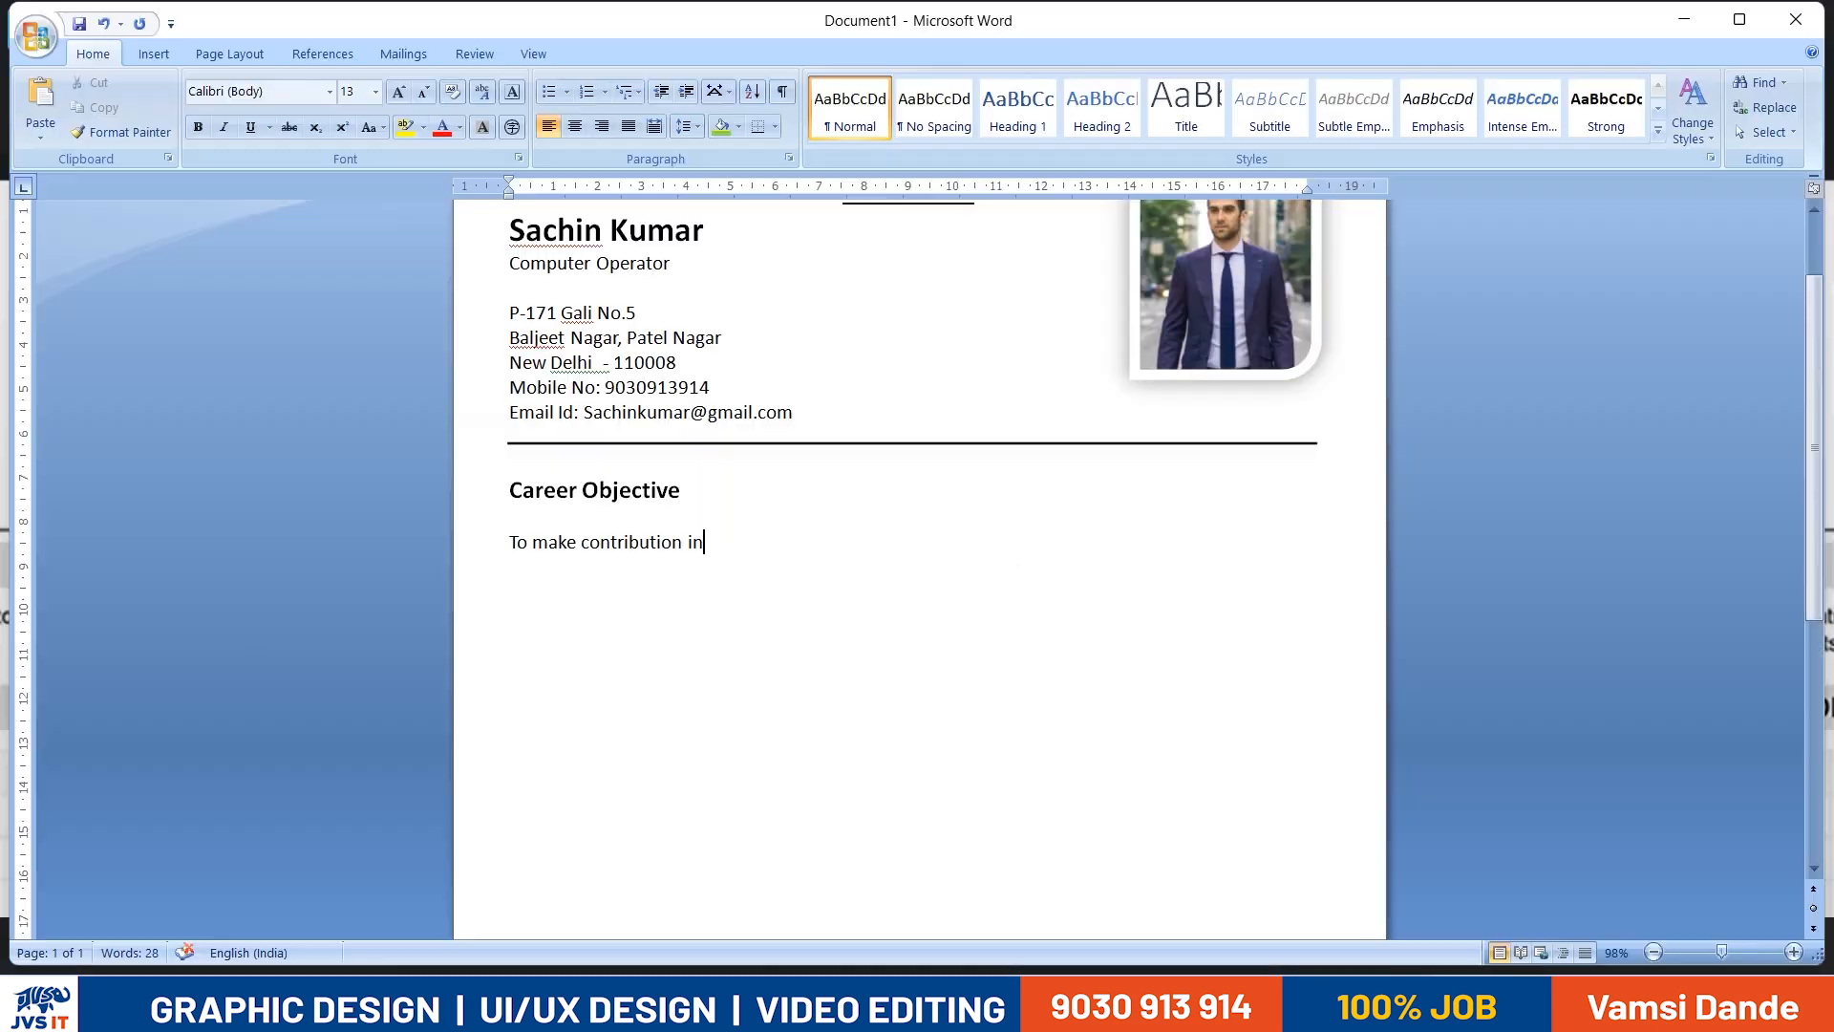
text(the)
key(alt)
key(o)
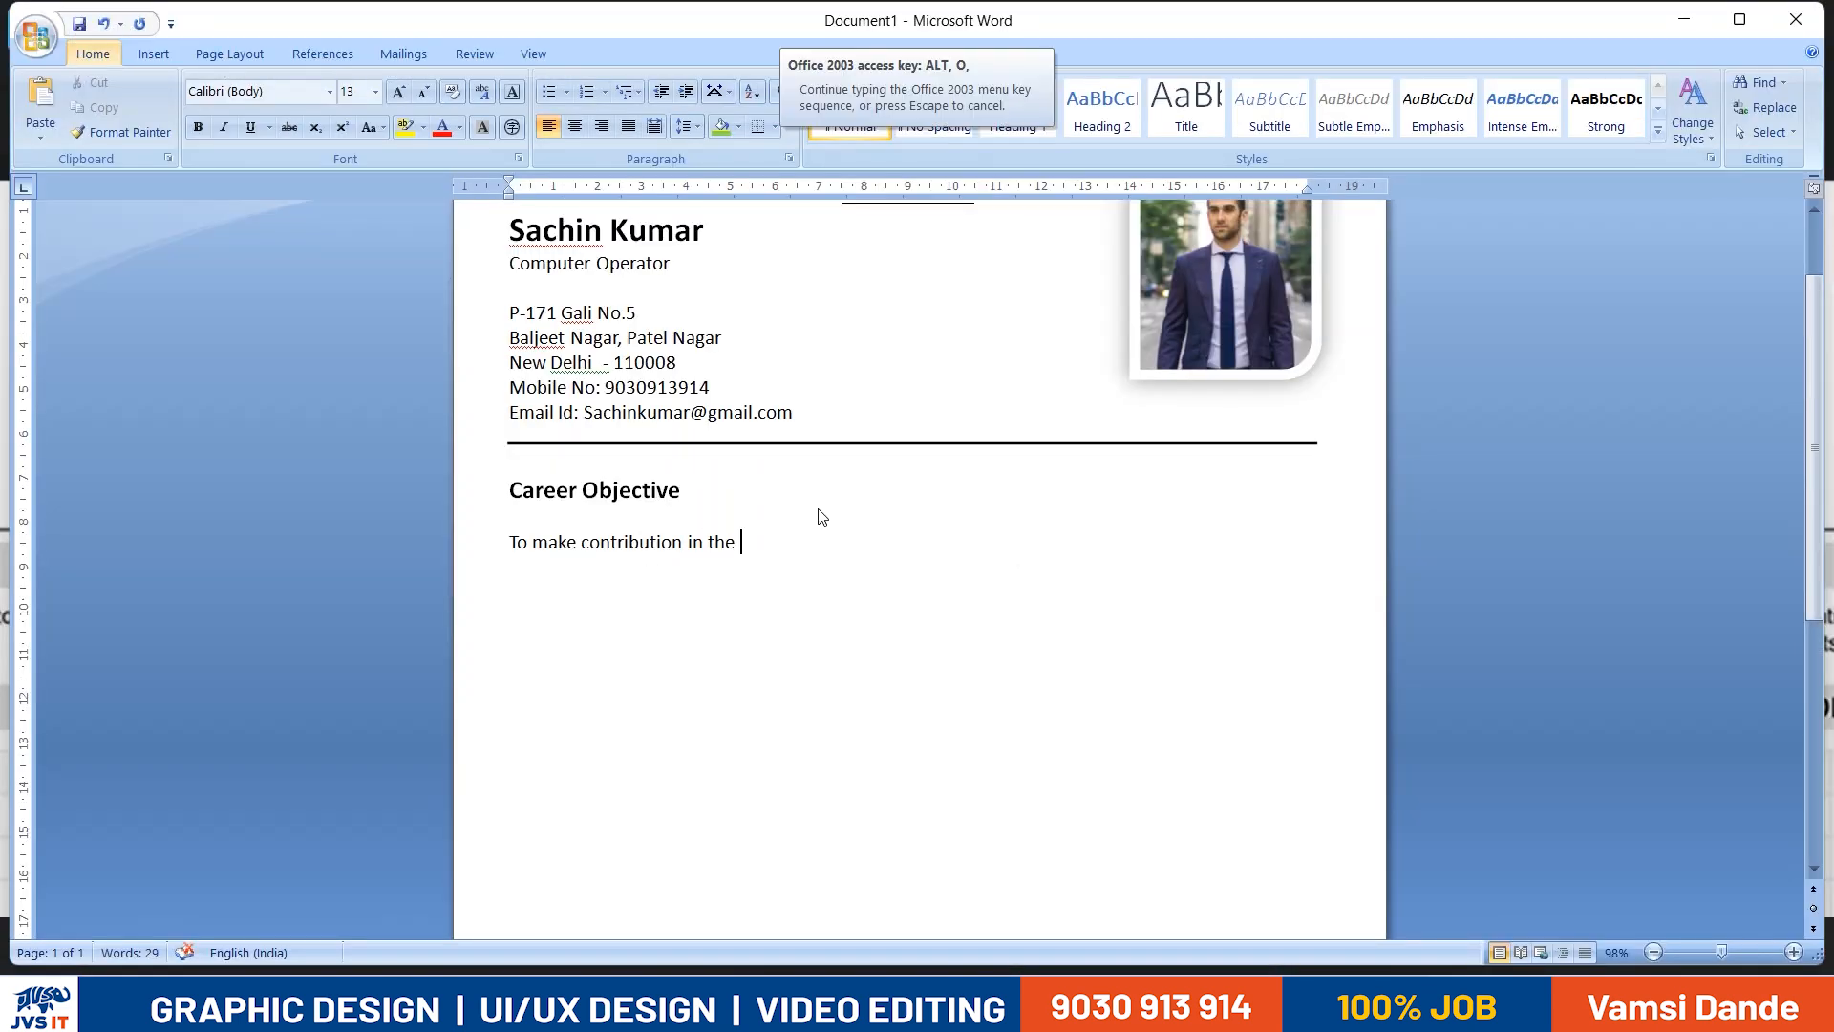
key(Escape)
text(organization with be)
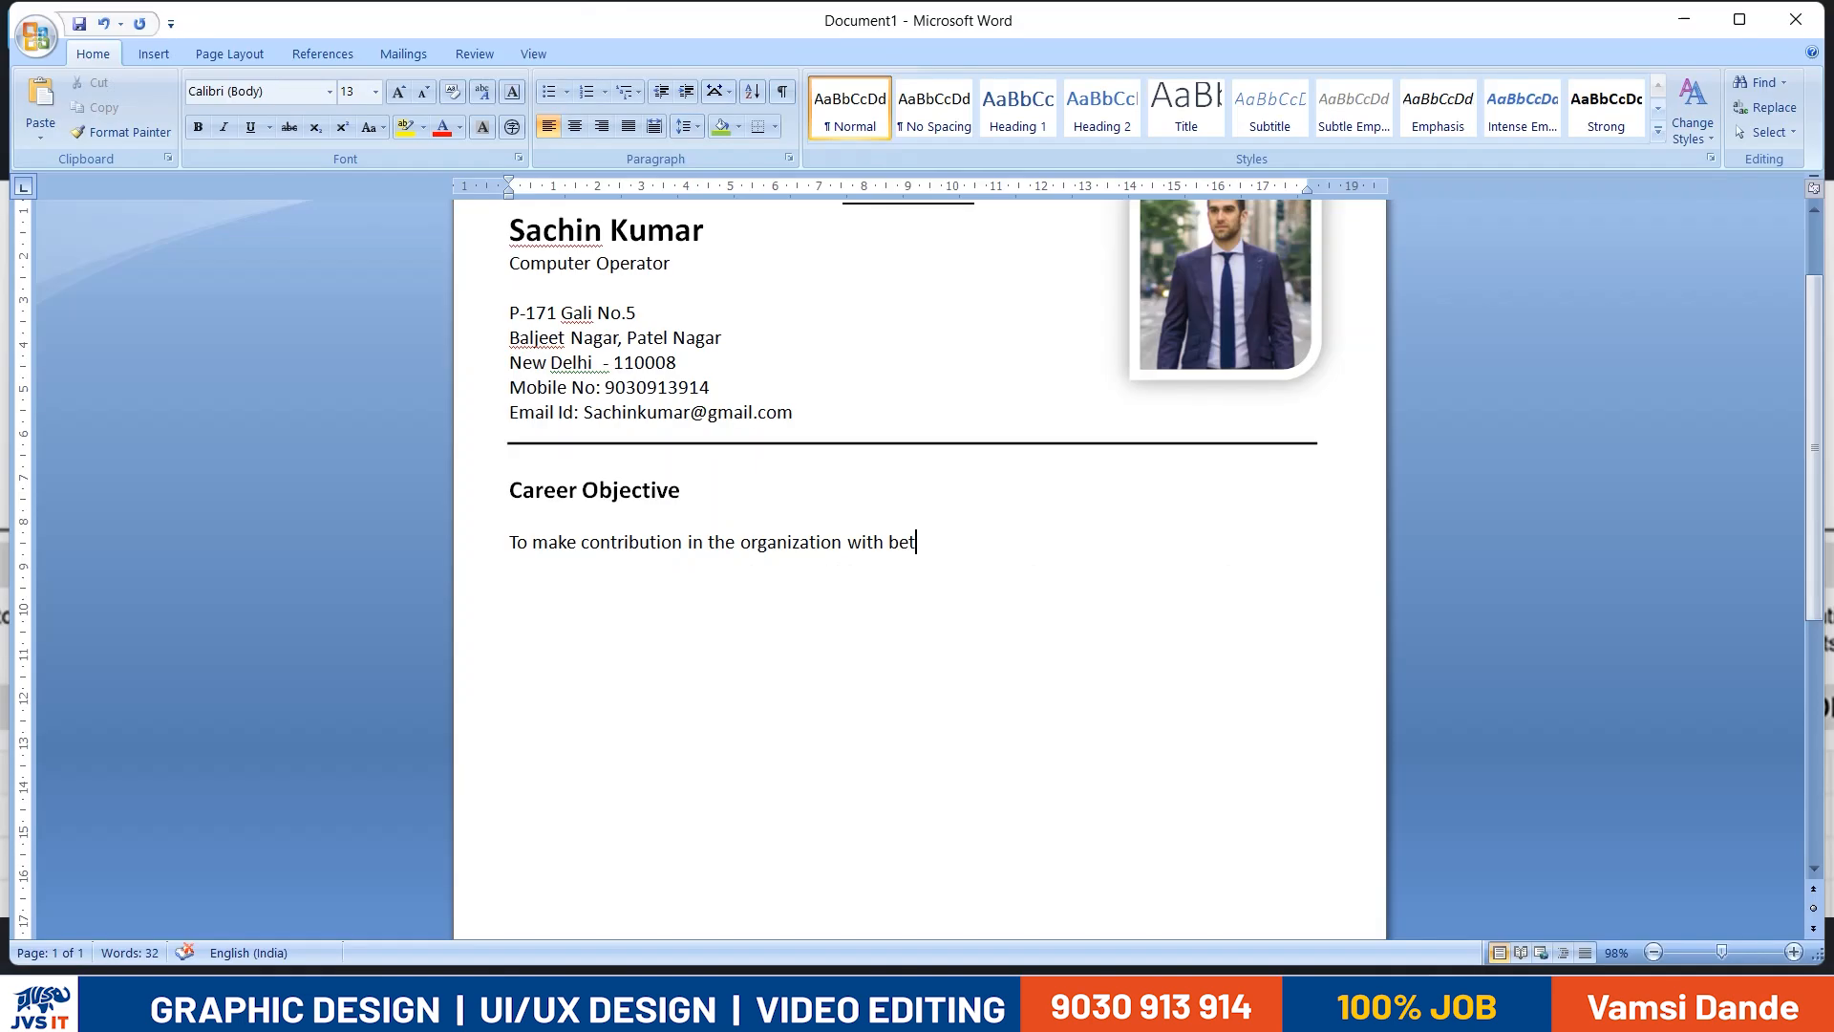
- Complete the objective sentence from the reference, ending with "develop new skills during the interaction to achieve new heights."
text(t)
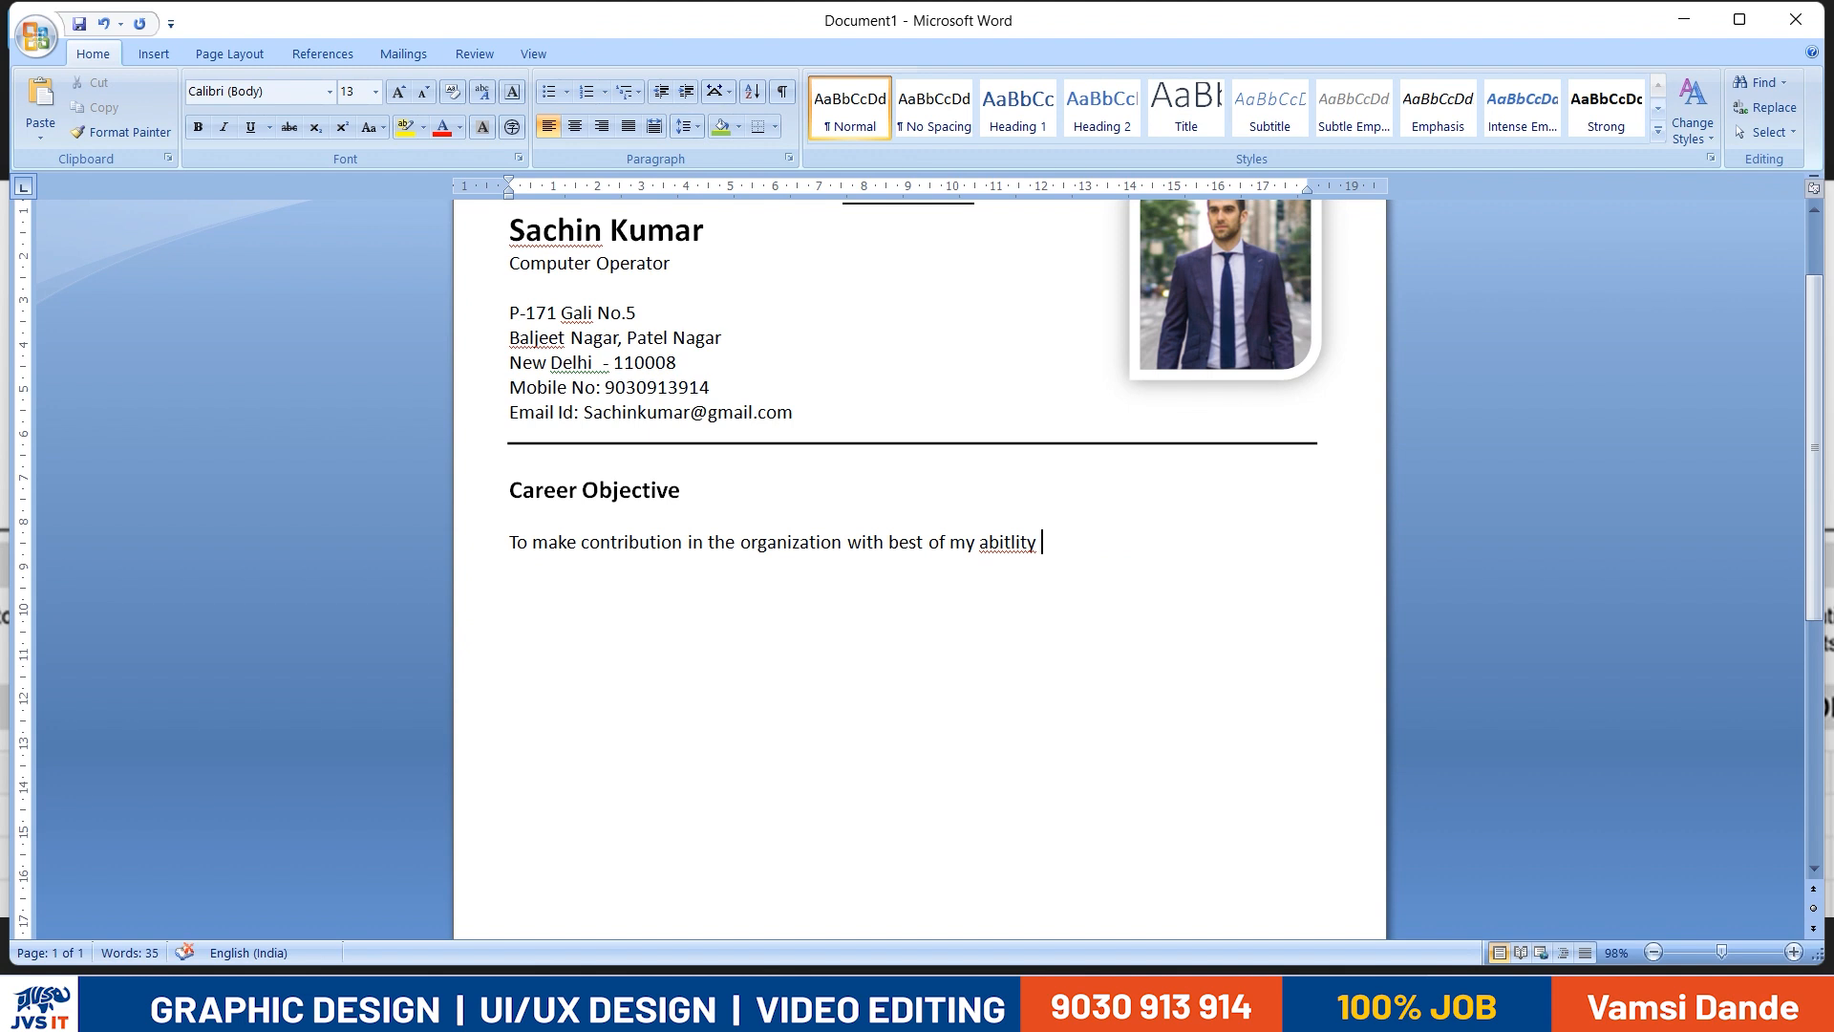
text(and also to develo)
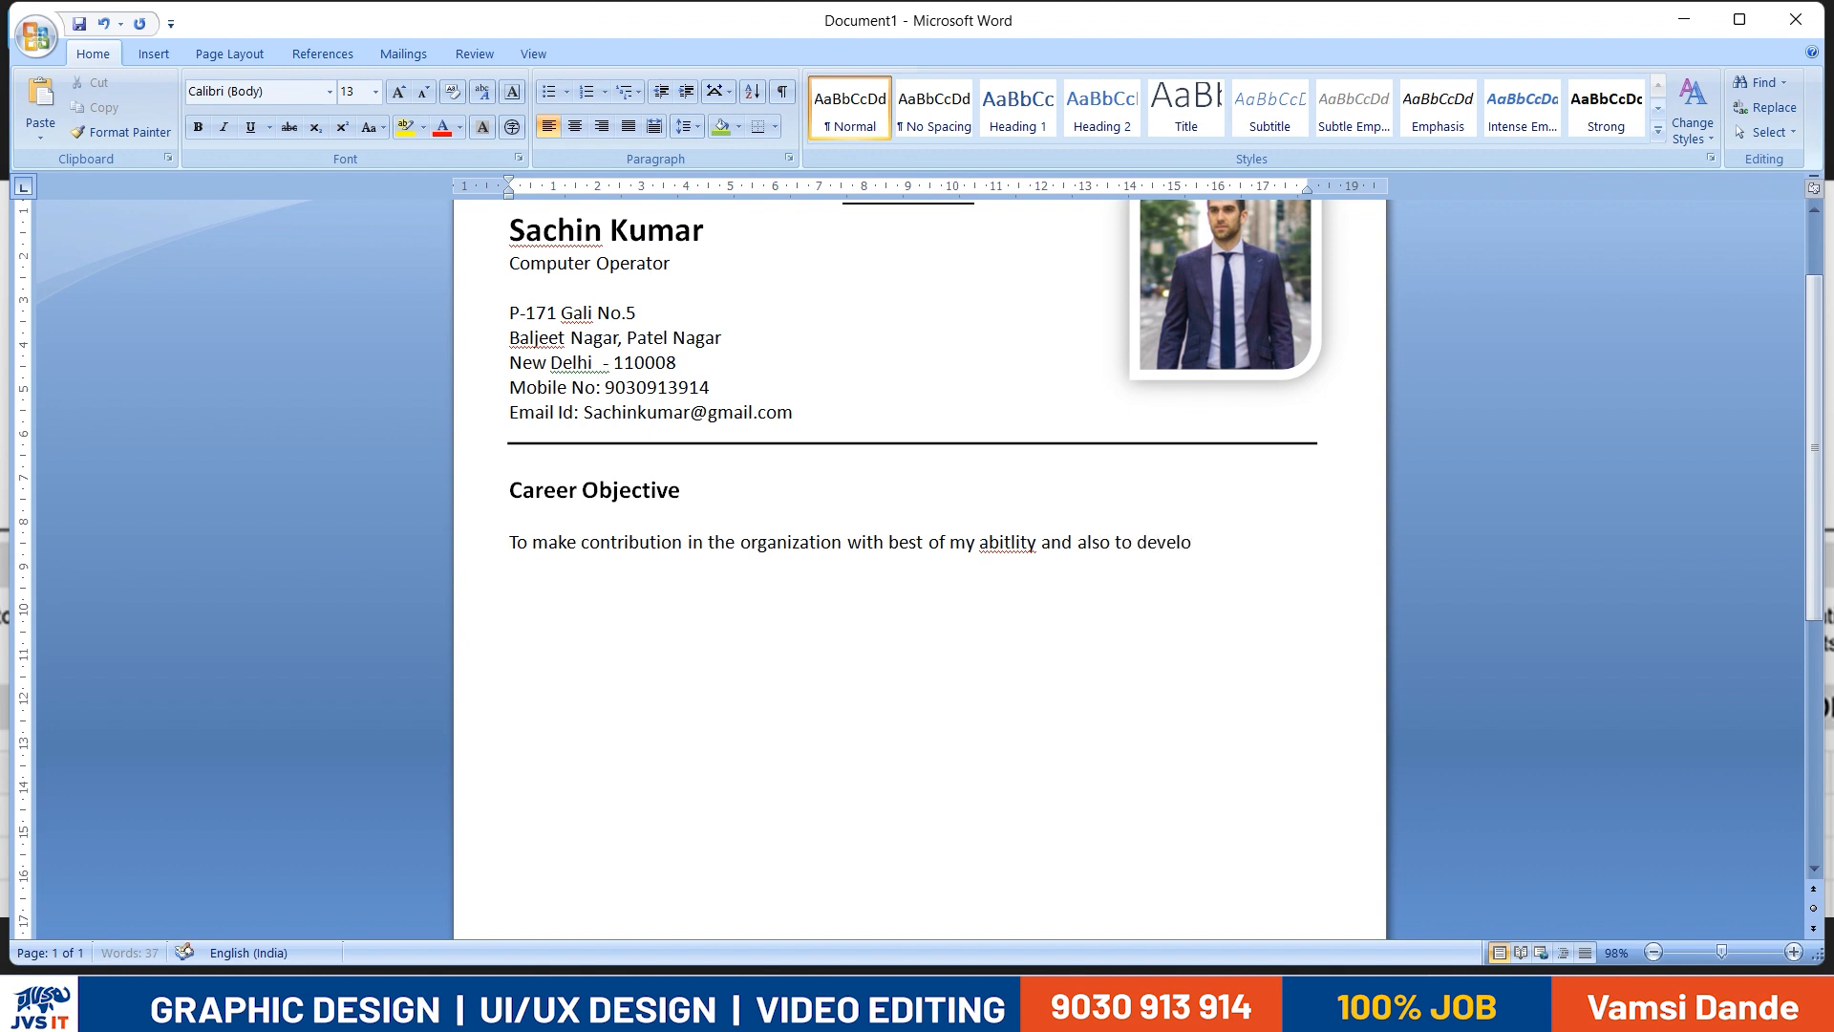
text(kills)
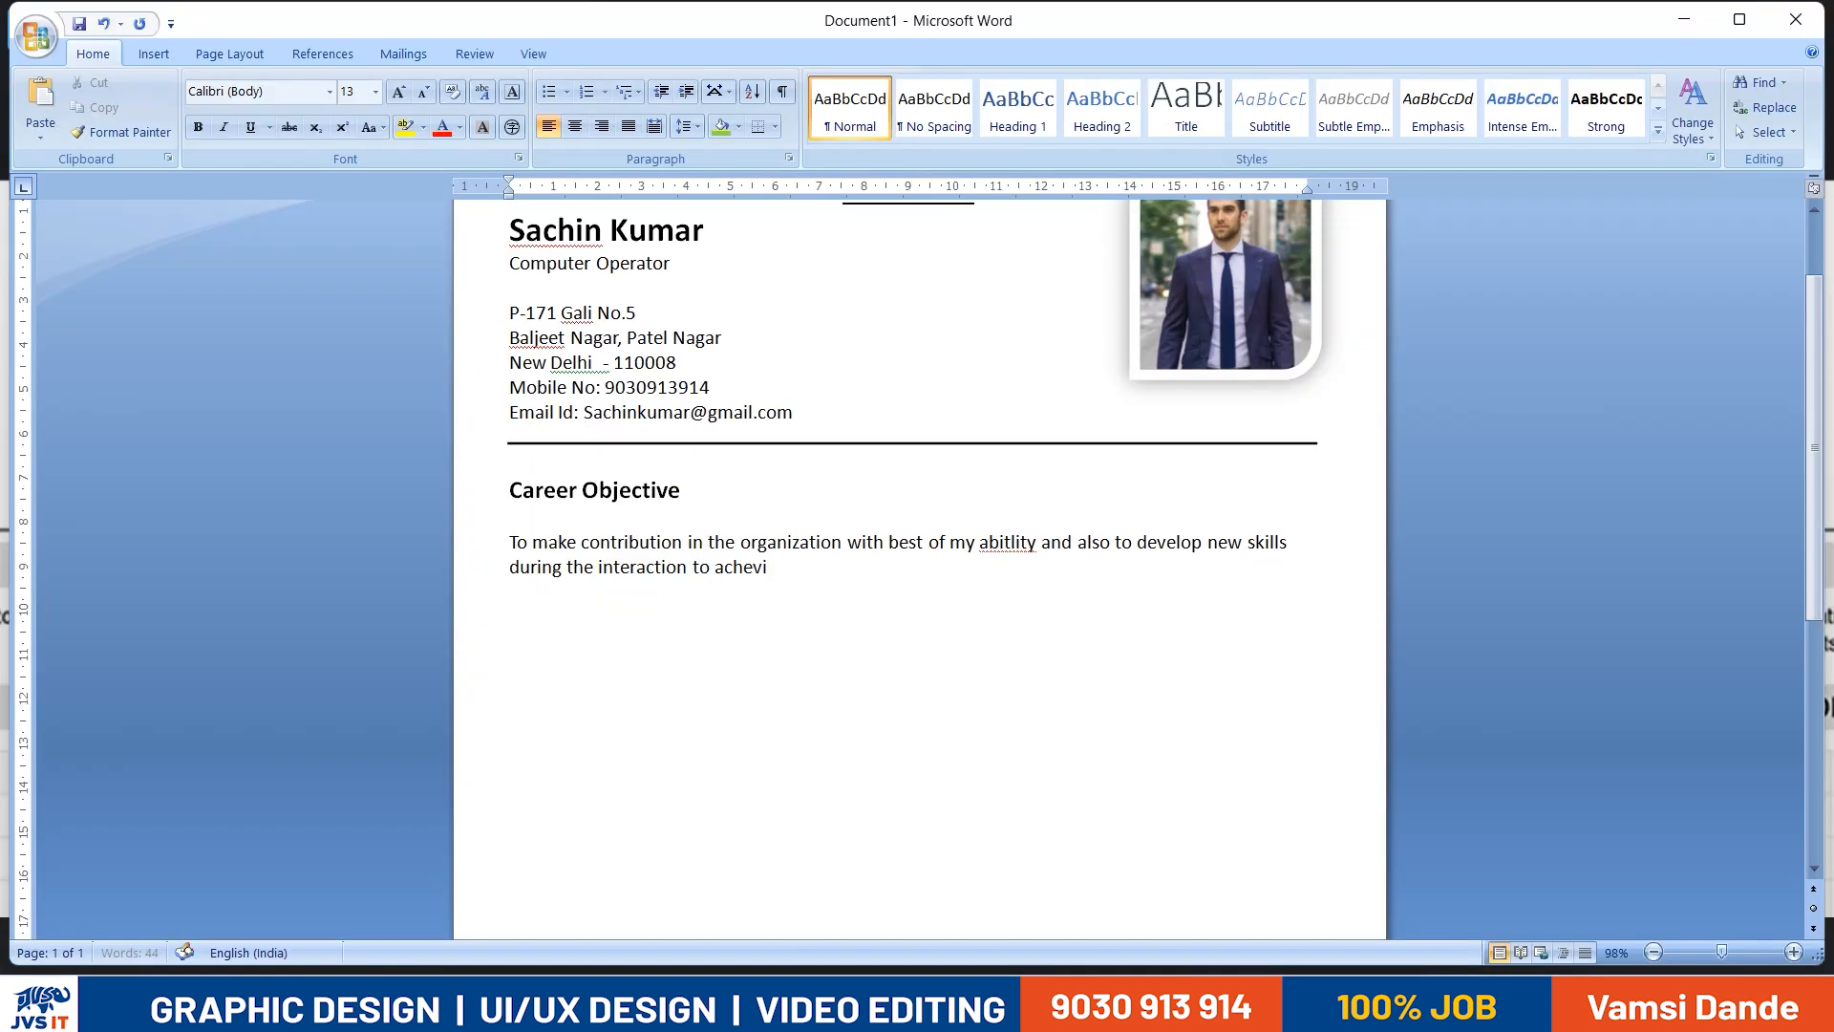
text(i)
text(eve new heighs)
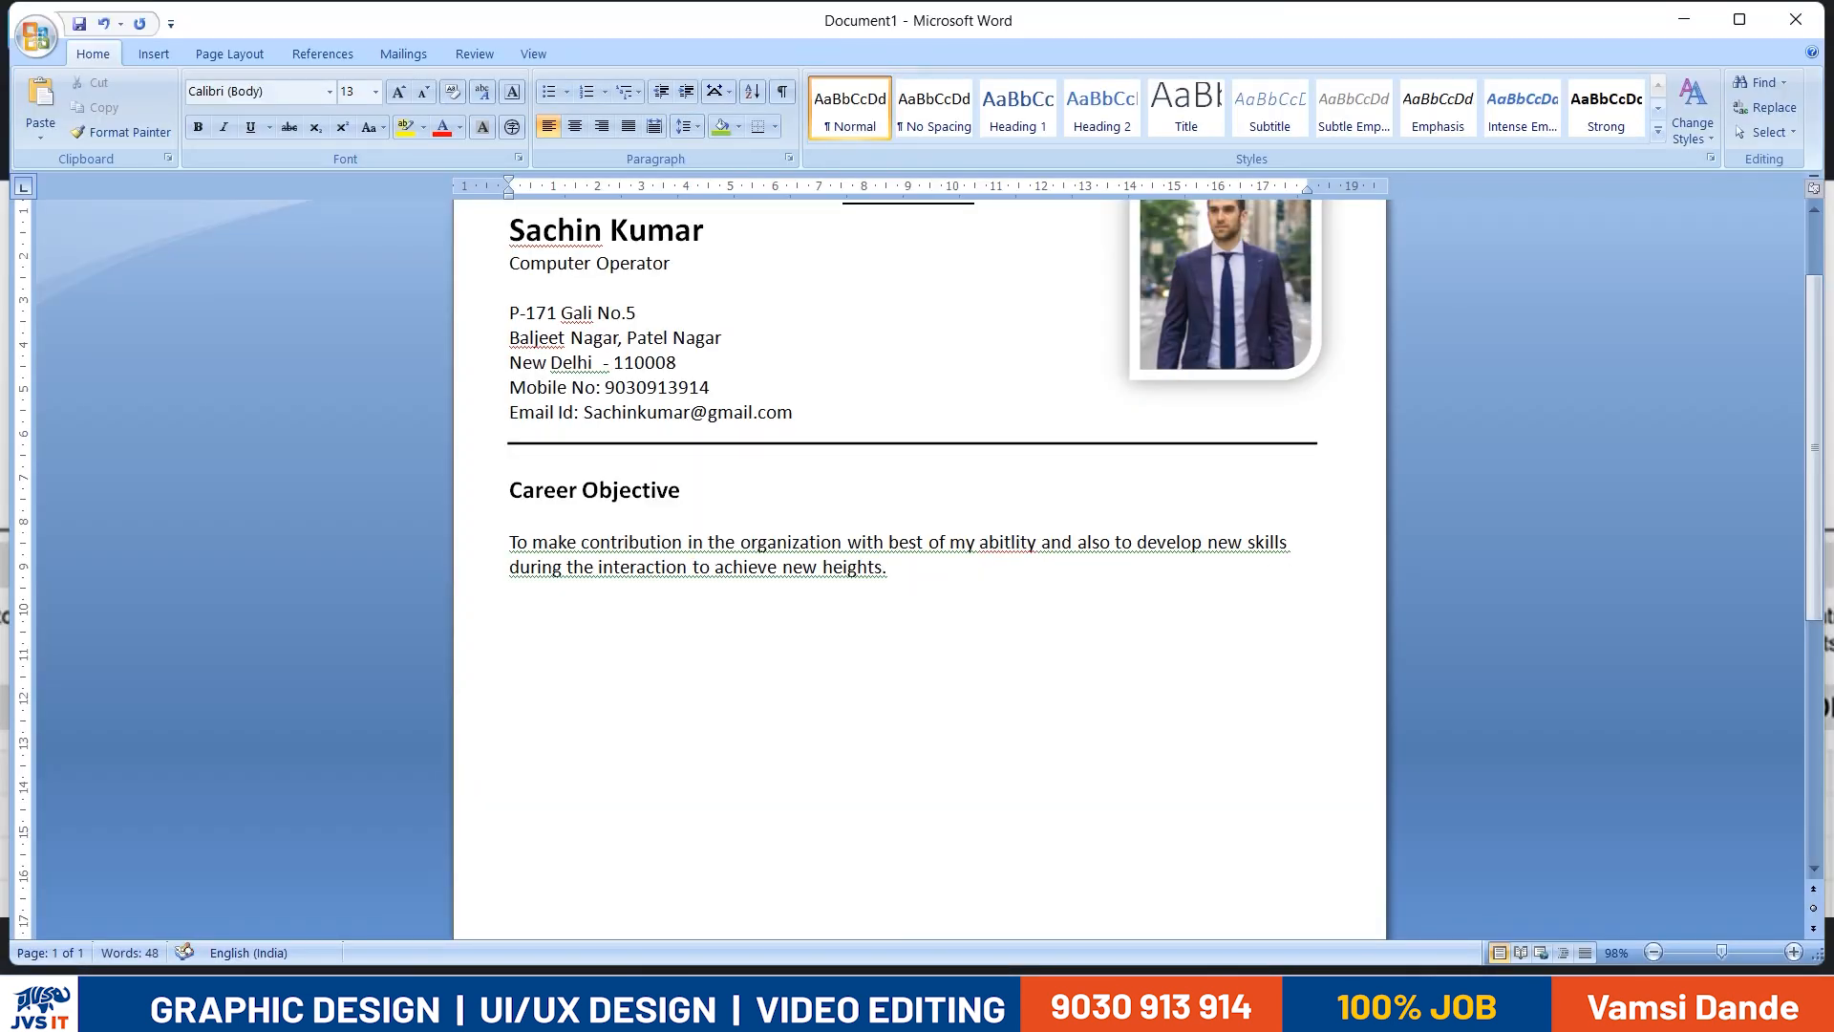
- Copy the Career Objective heading and paste it below the objective paragraph
scroll(695, 602, down, 1)
drag(702, 434, 554, 431)
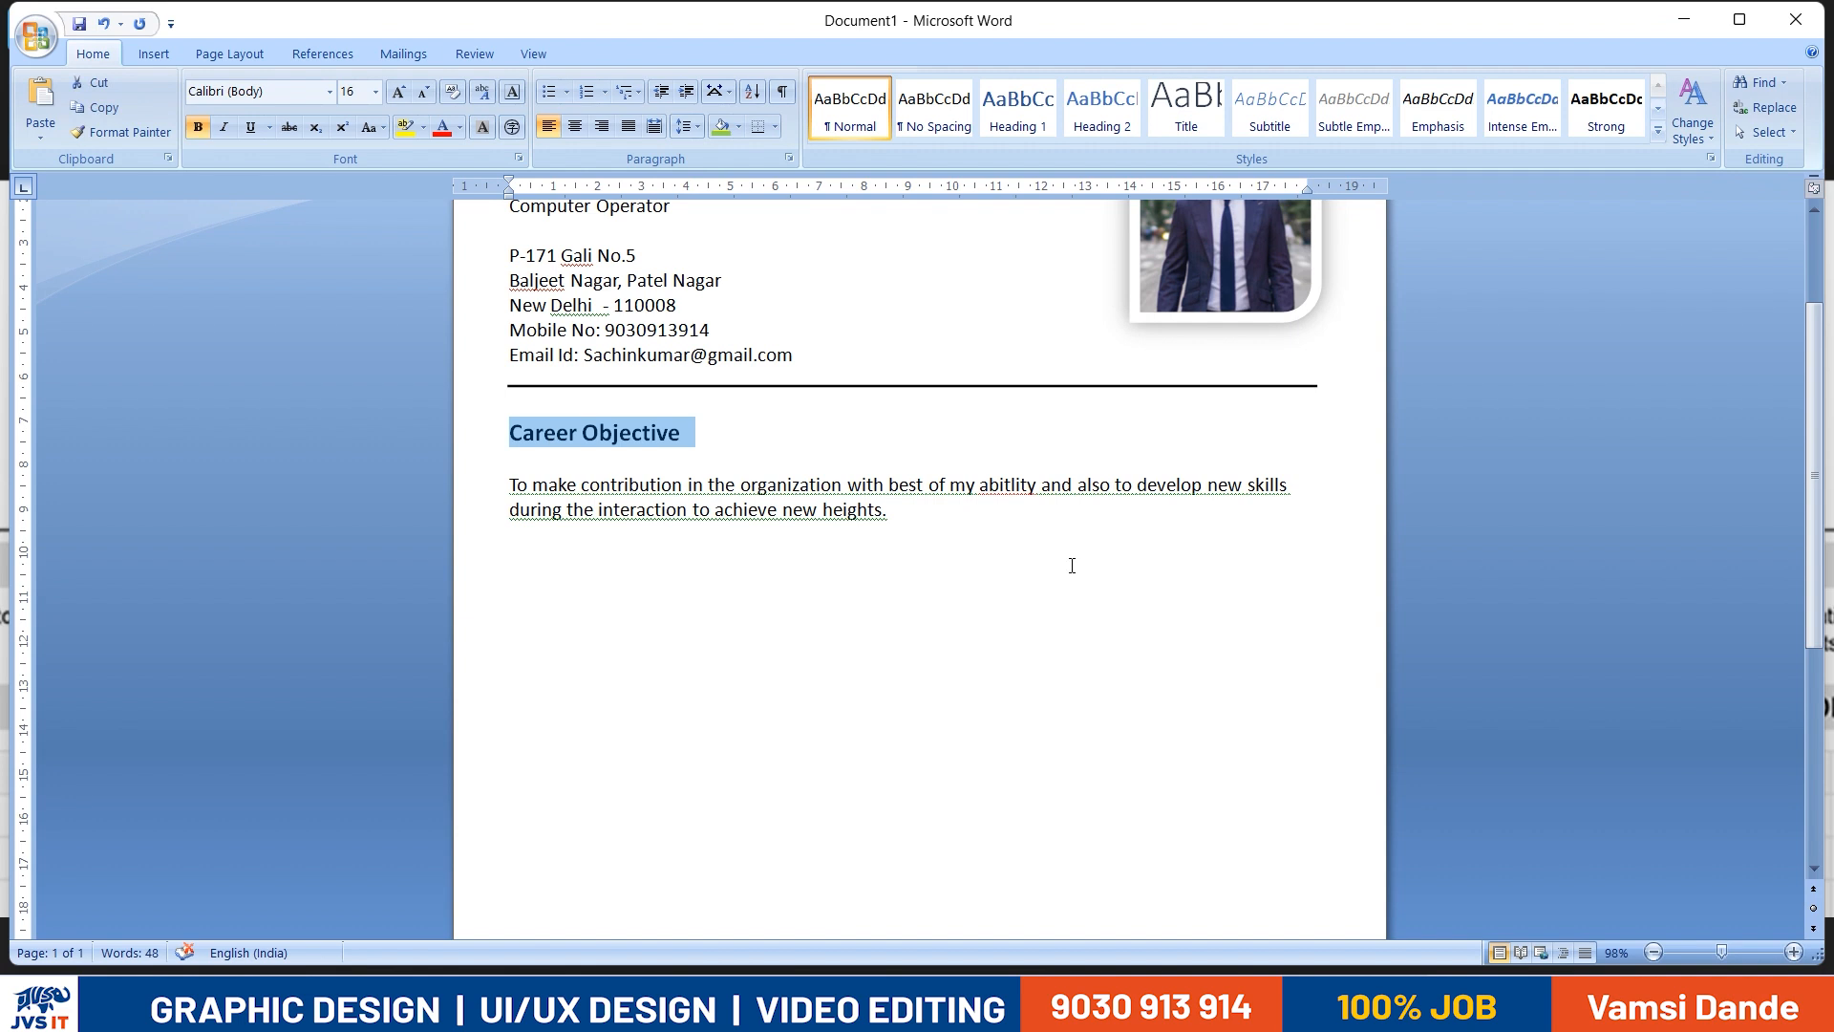
key(ctrl+c)
click(917, 532)
key(ctrl+v)
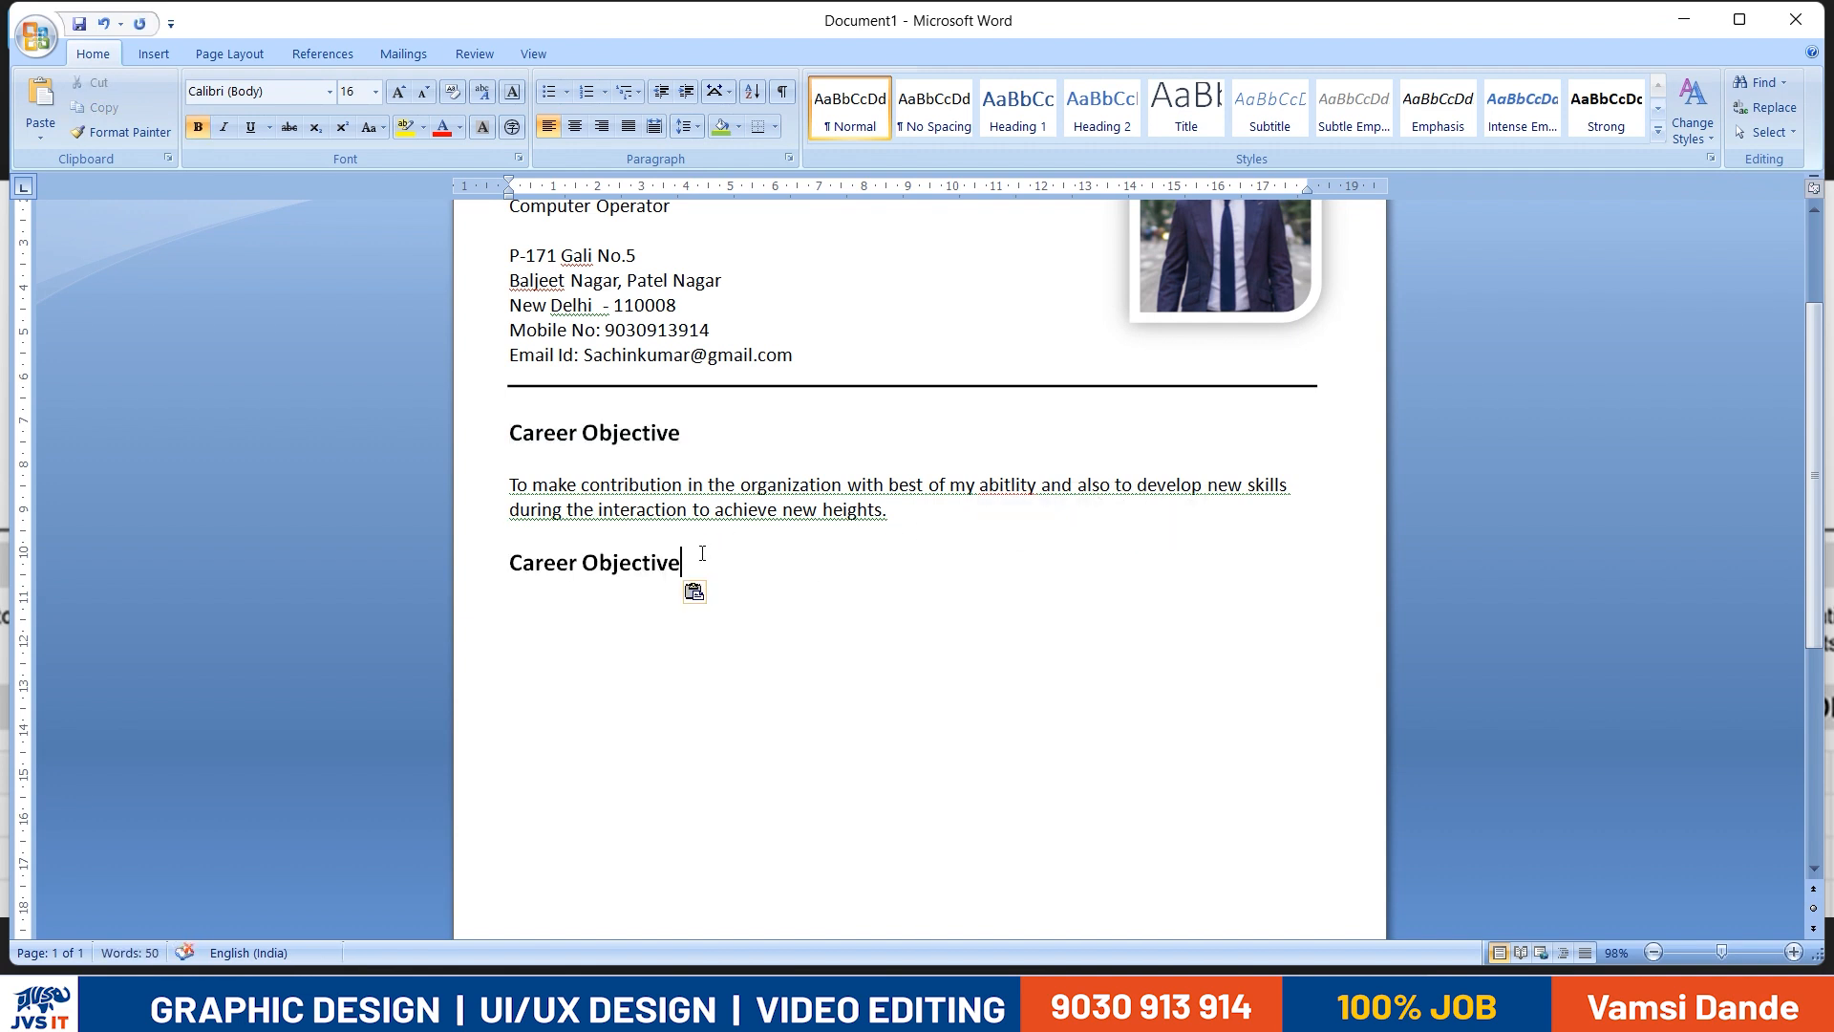
- Replace the pasted heading's text with "Academic Qualifiction", checking the wording against the reference resume
drag(702, 553, 510, 563)
text(ACade)
key(BackSpace)
key(BackSpace)
key(BackSpace)
text(ad)
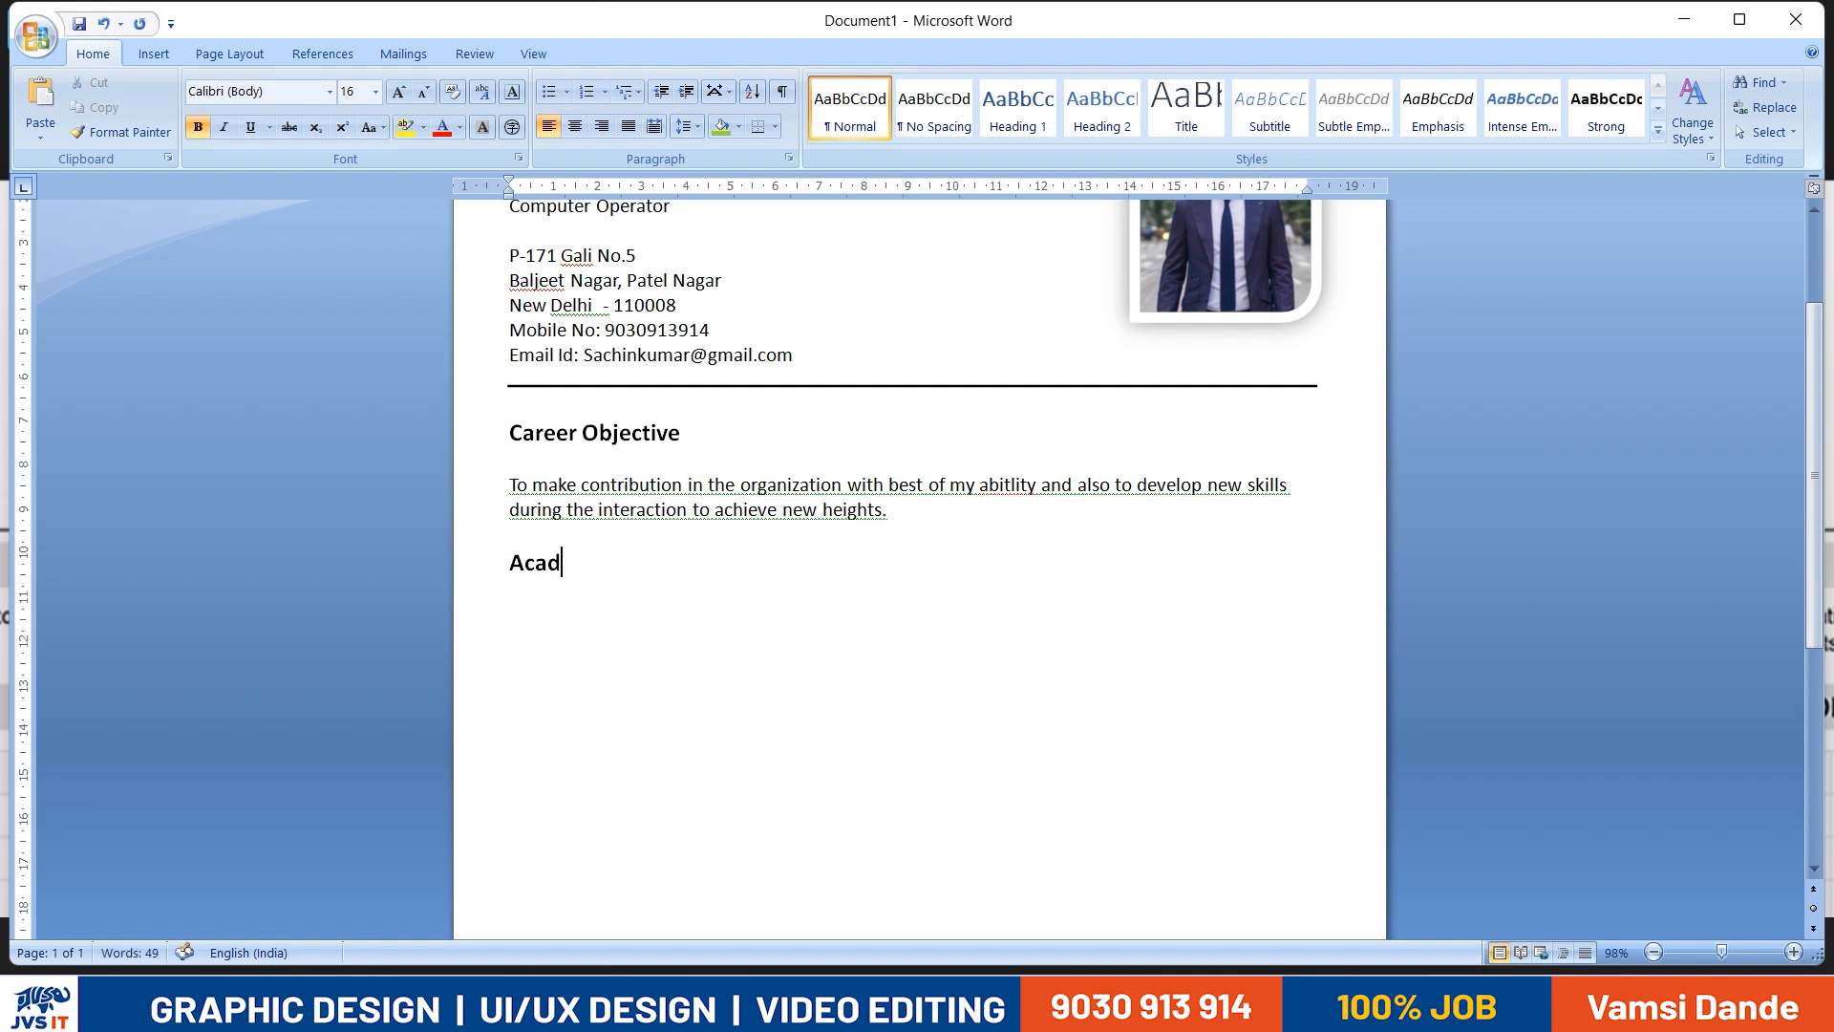
text(emic Qualitf)
key(BackSpace)
text(icton)
key(alt+Tab)
key(alt+Tab)
key(BackSpace)
key(BackSpace)
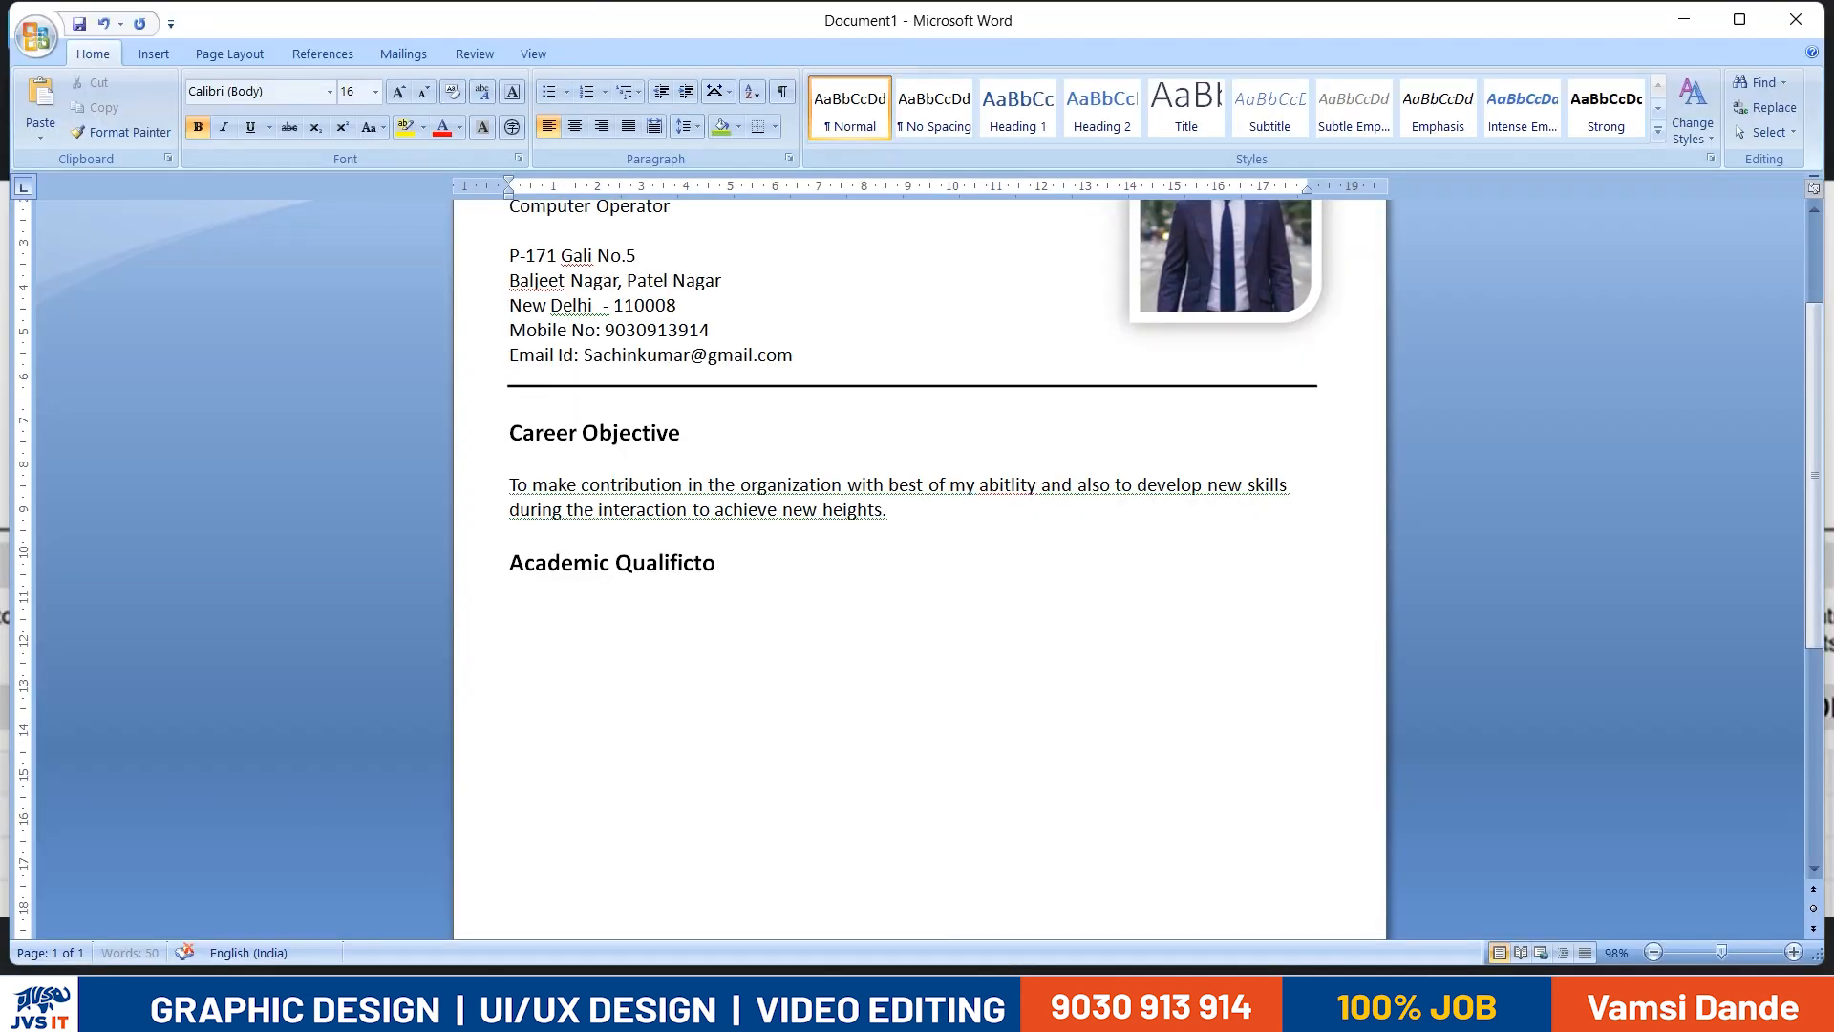
text(ion)
scroll(547, 624, down, 3)
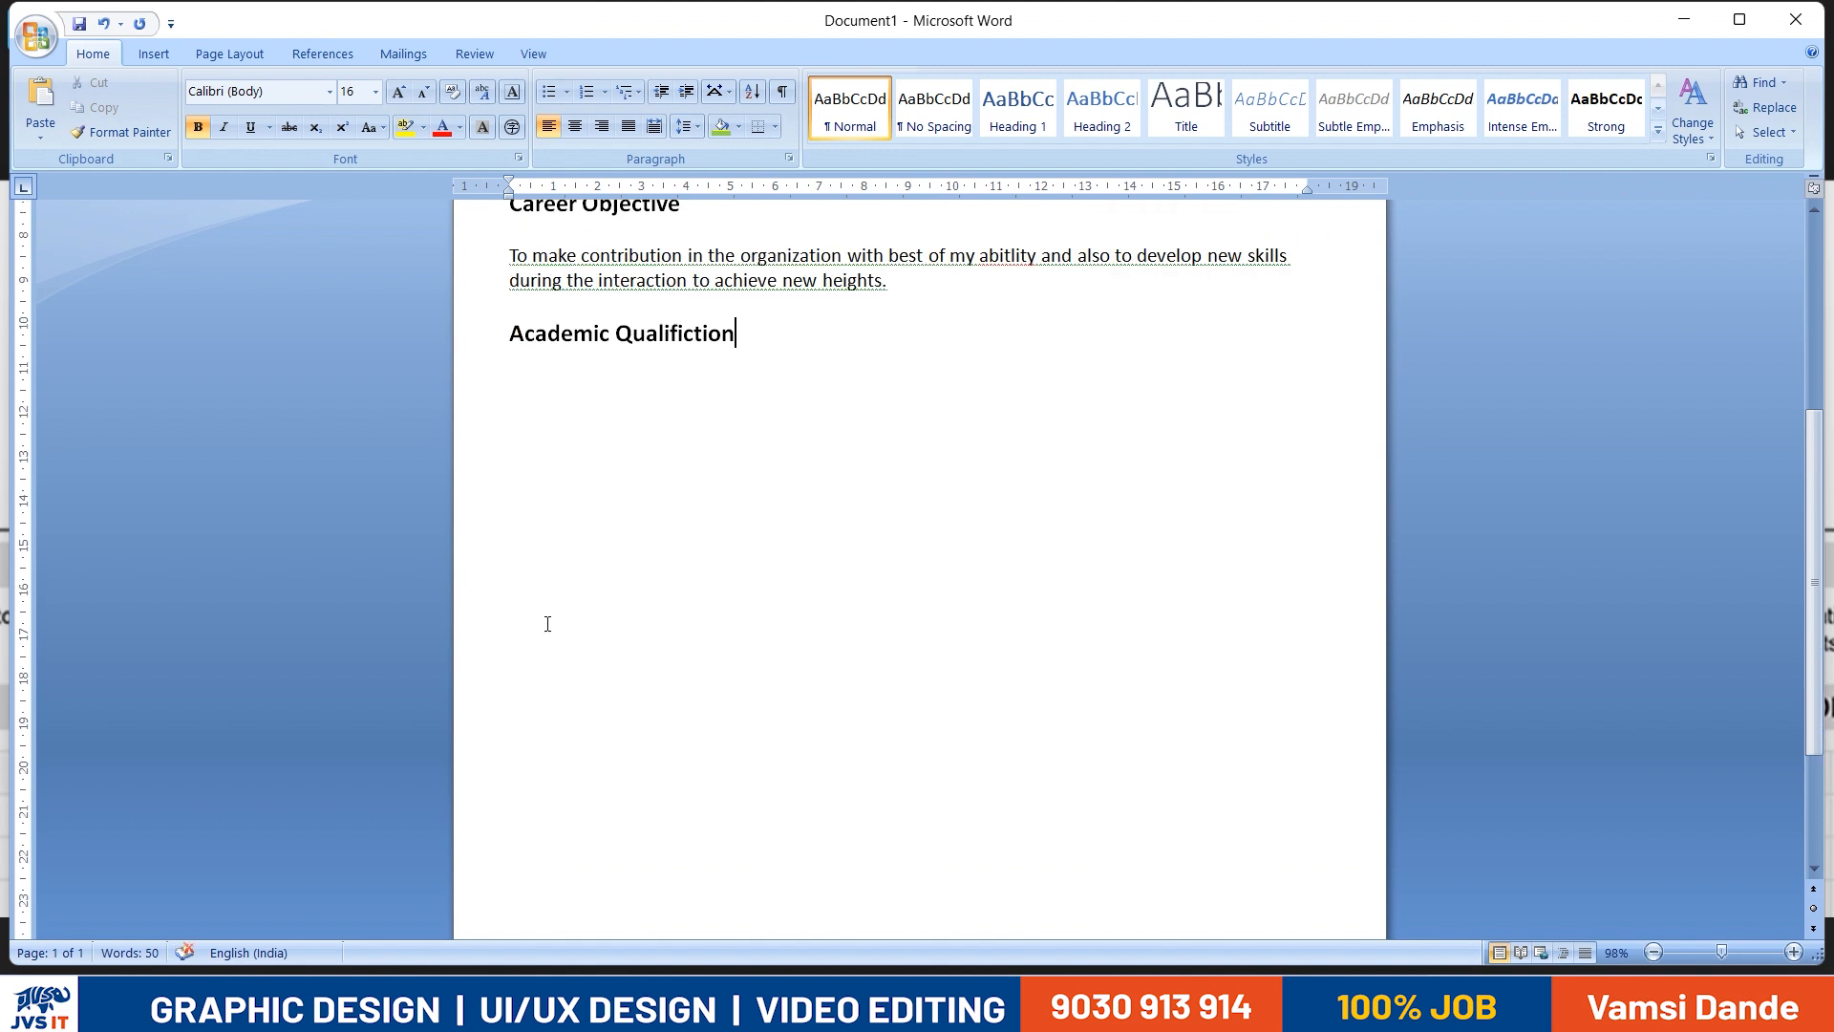
- Check the qualification table in the reference resume and insert a 4x4 table below the academic heading
key(Return)
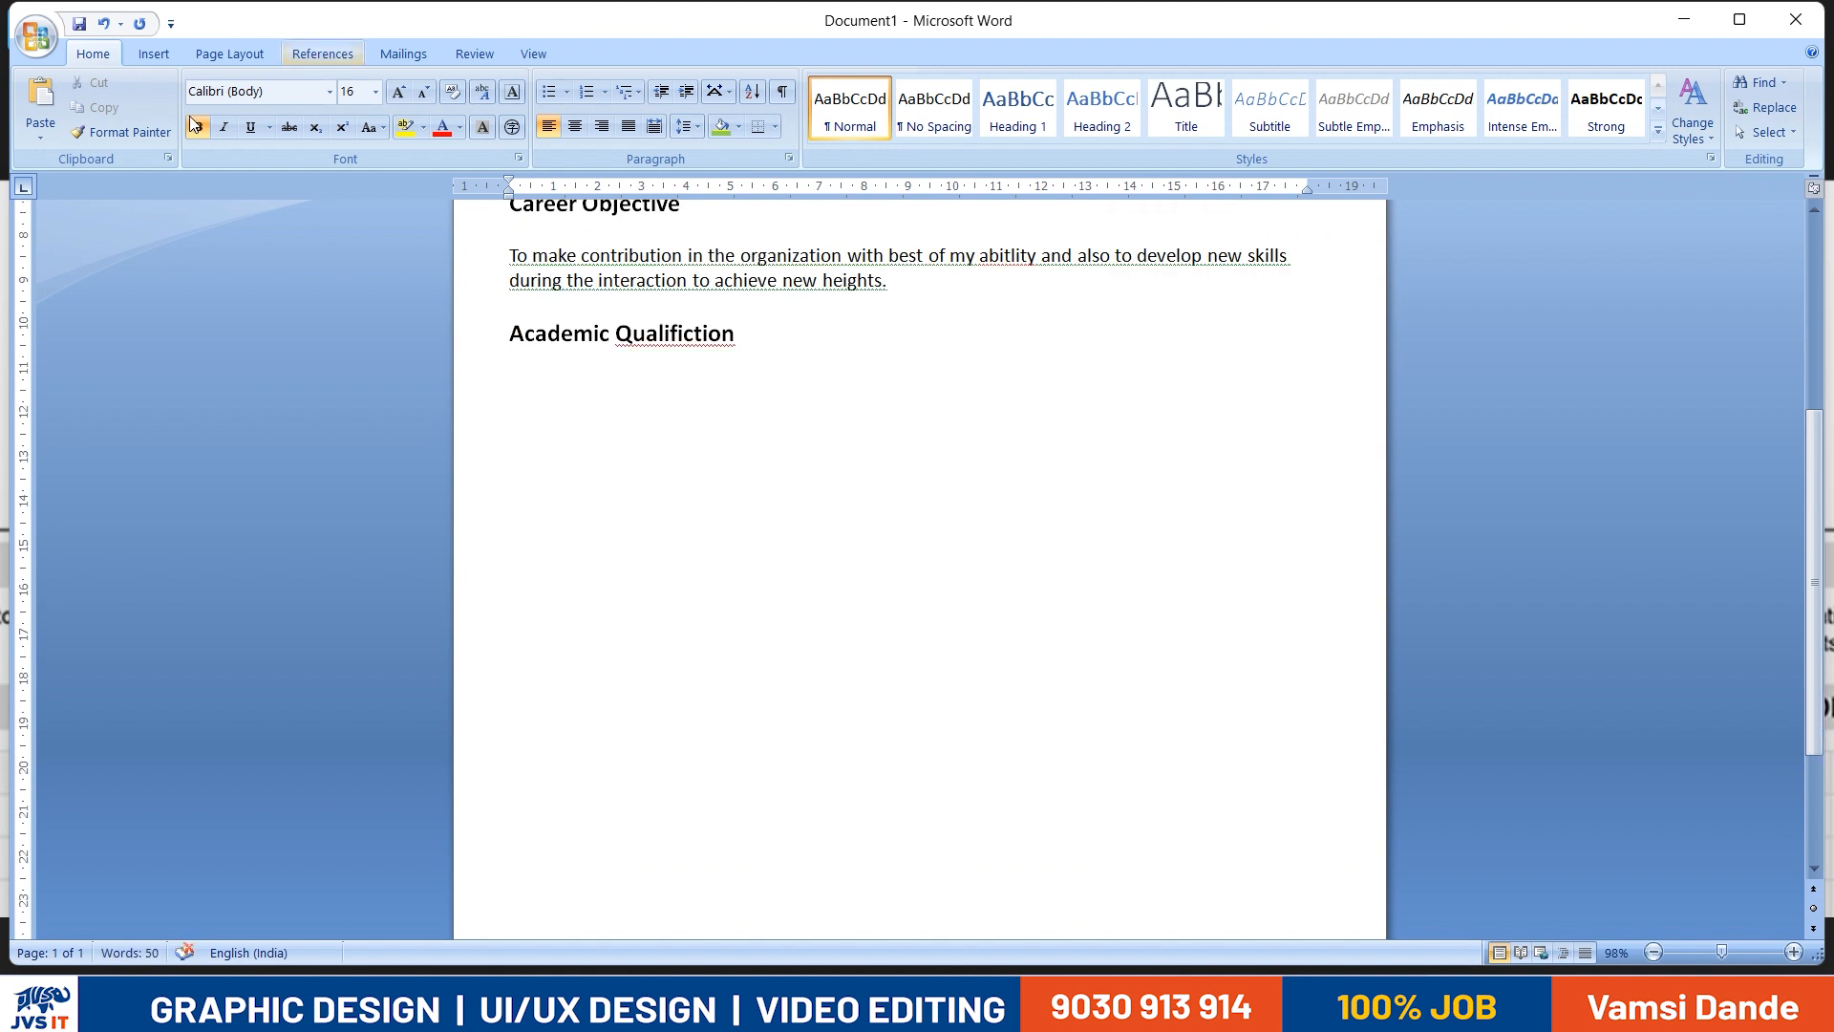
key(alt+Tab)
scroll(807, 606, up, 5)
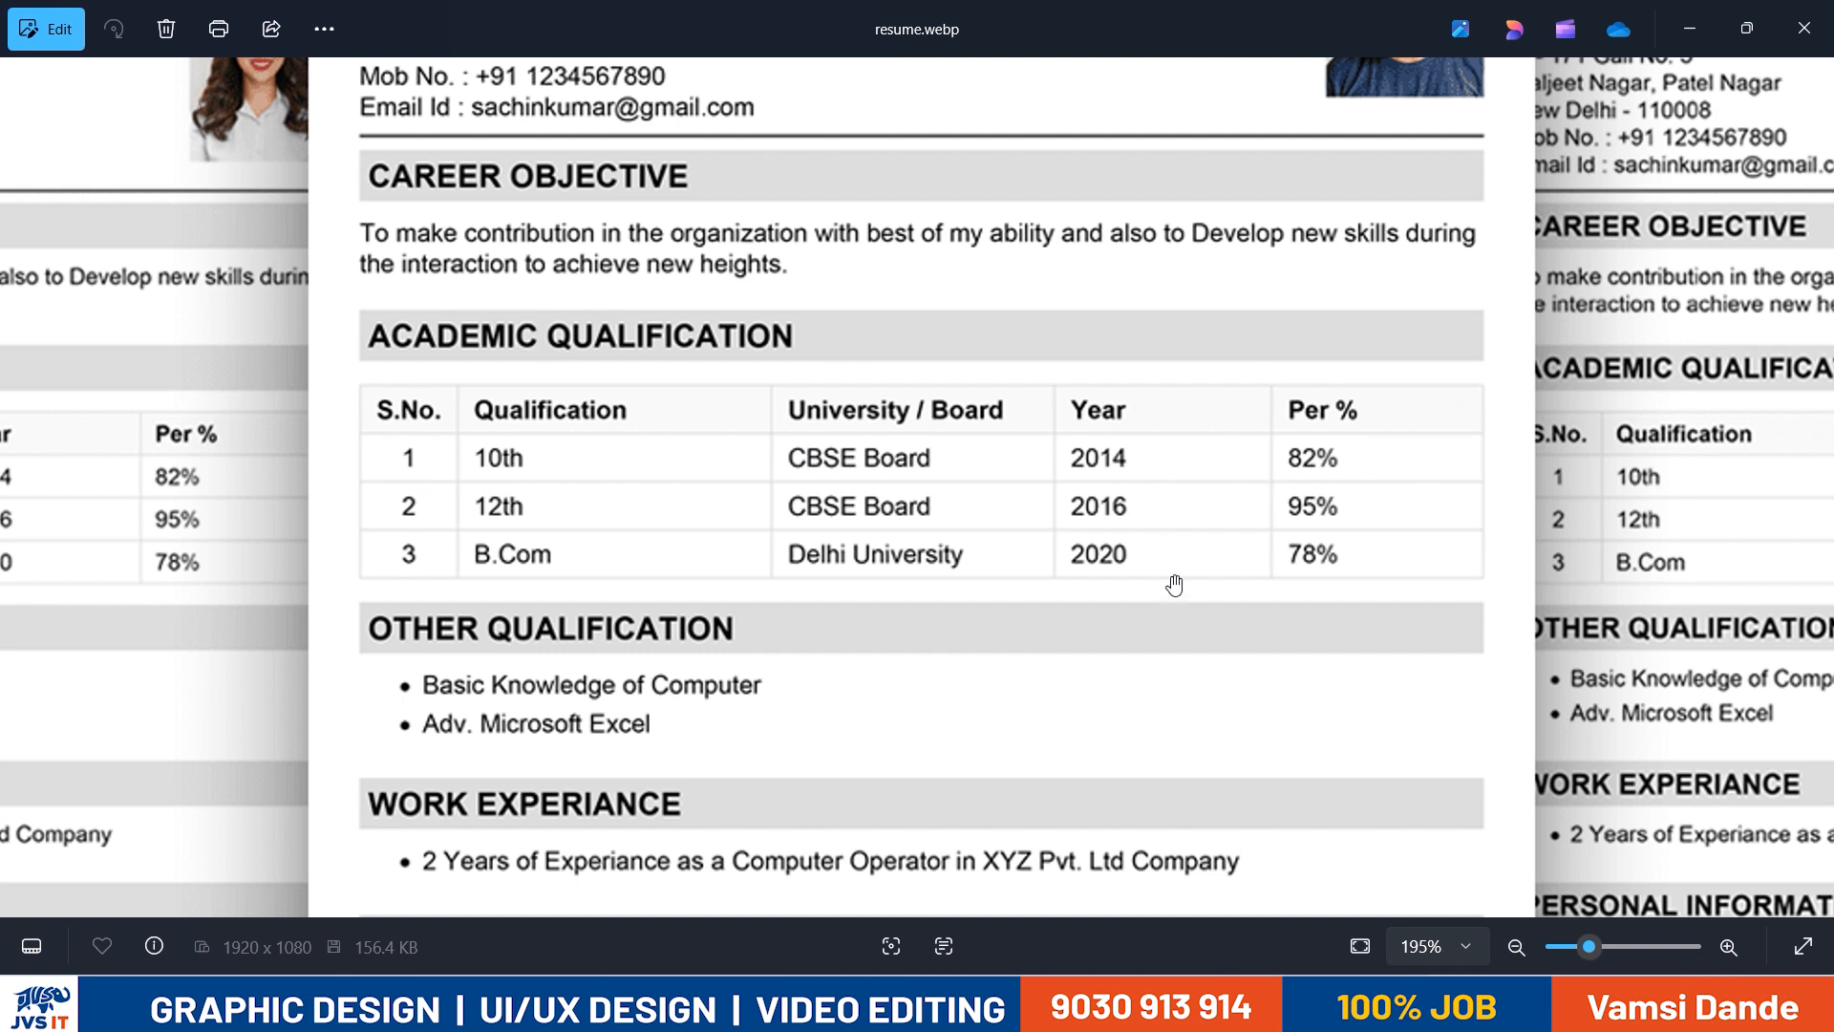
key(alt+Tab)
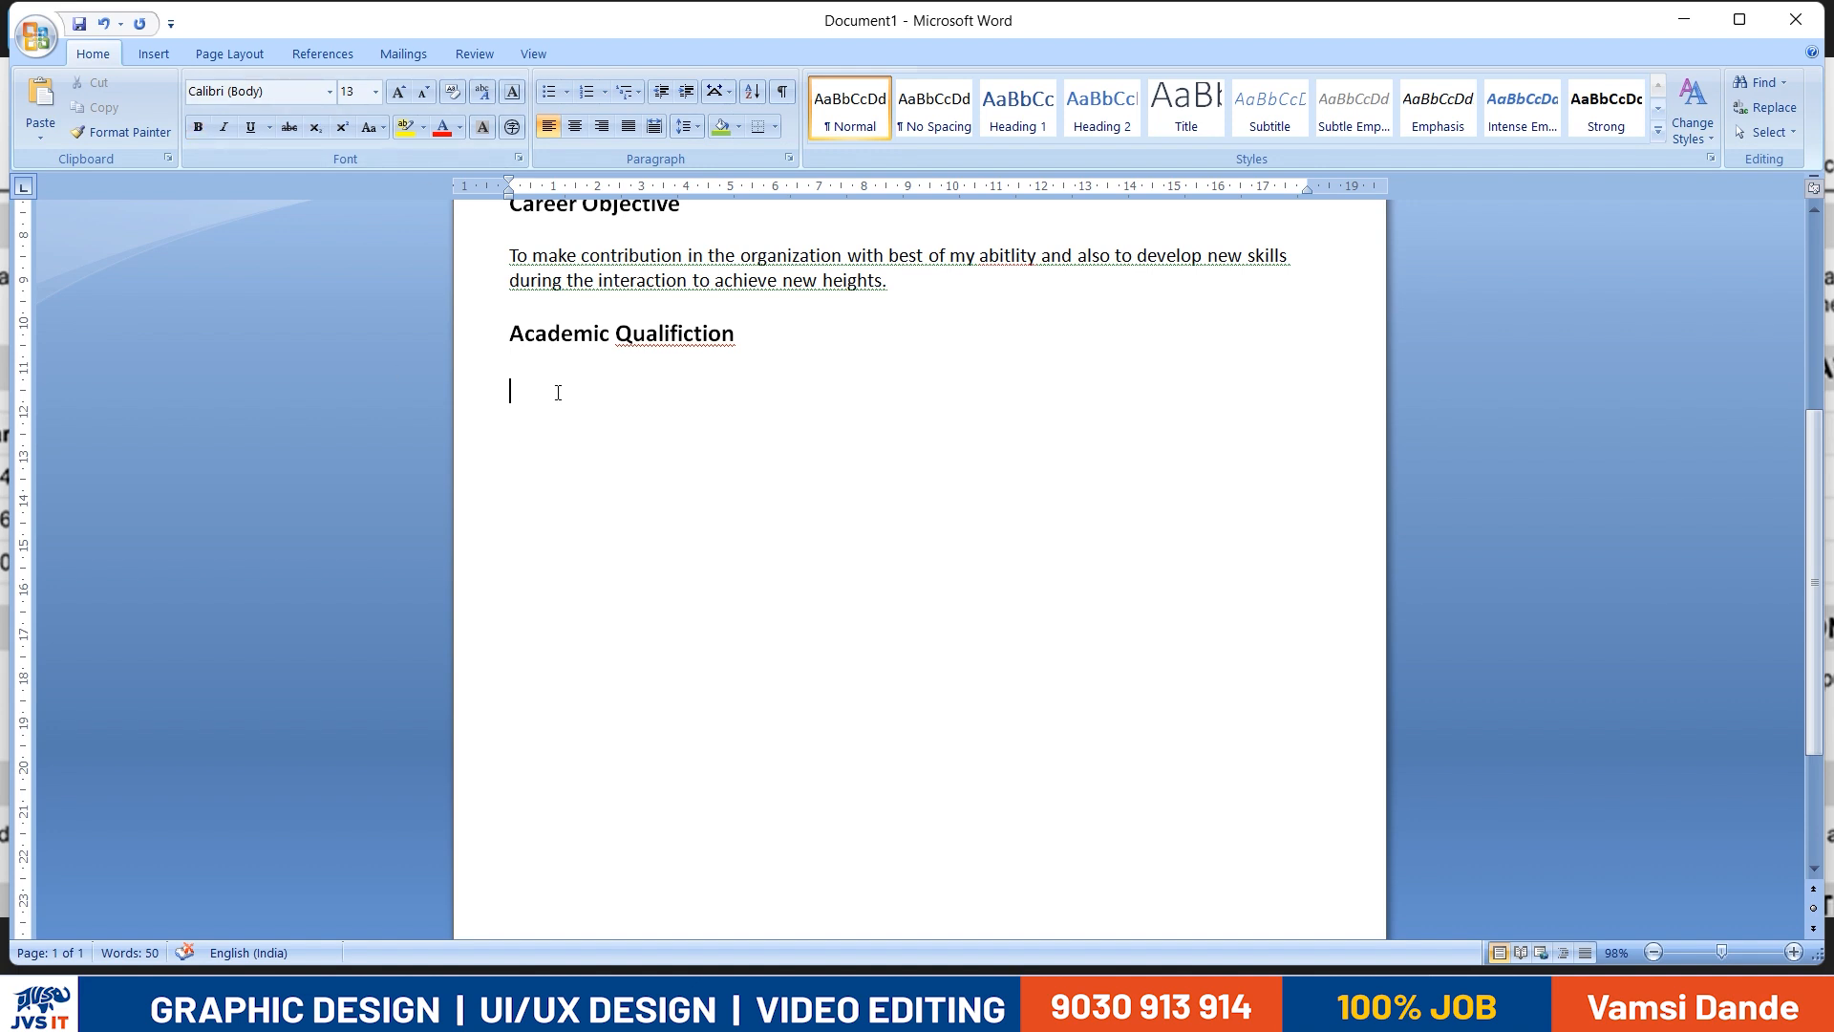
click(230, 53)
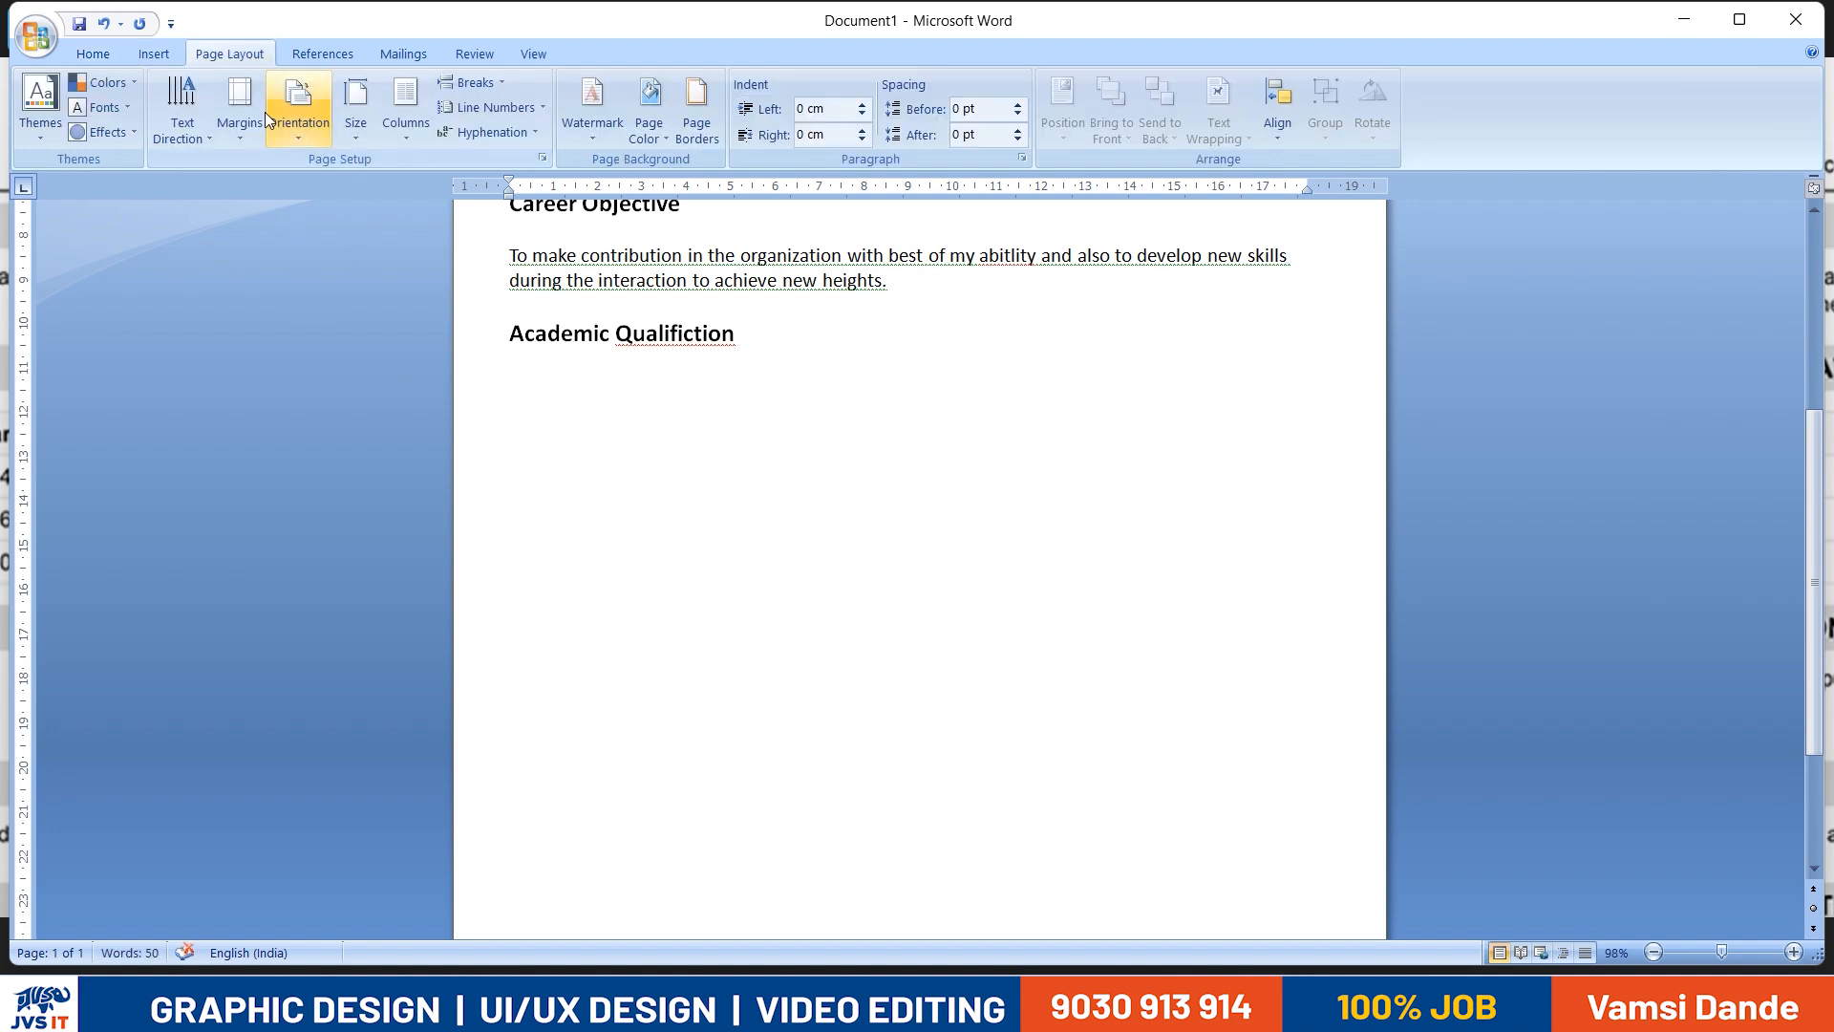
click(154, 54)
click(203, 141)
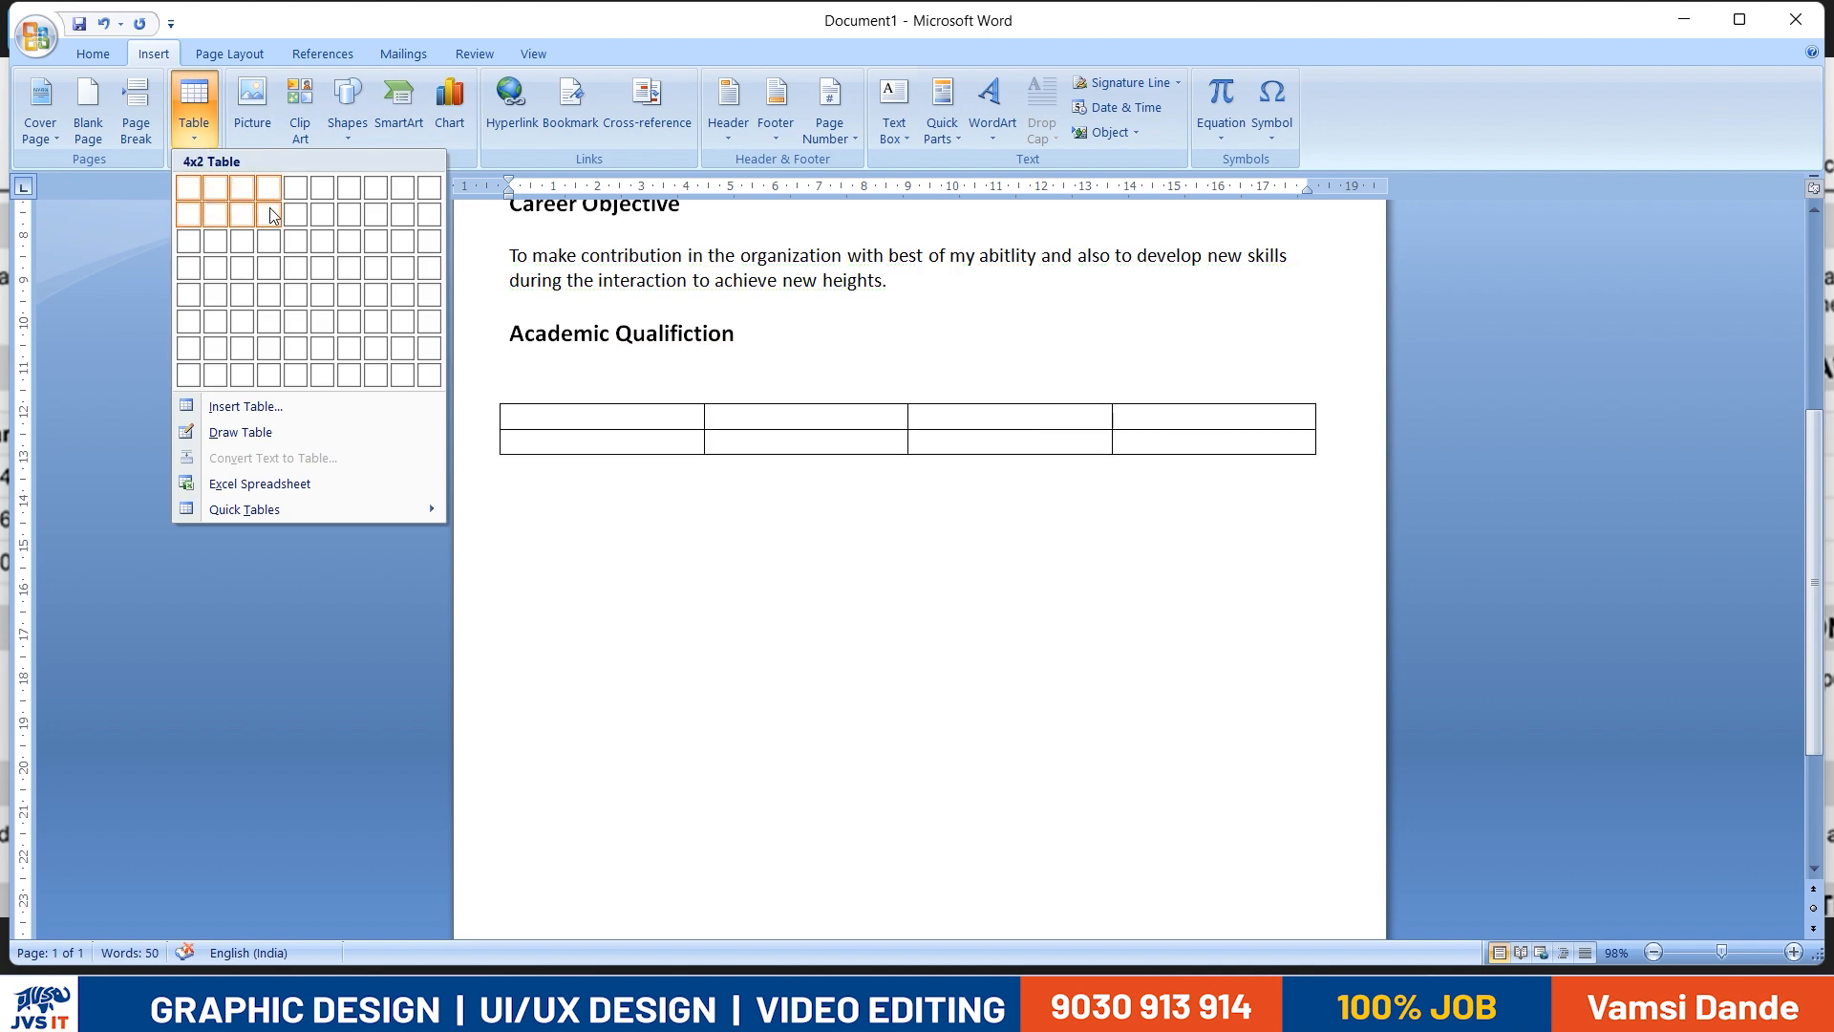
click(270, 268)
- Enter "Qualification" in the first header cell of the table, following the reference
key(alt+Tab)
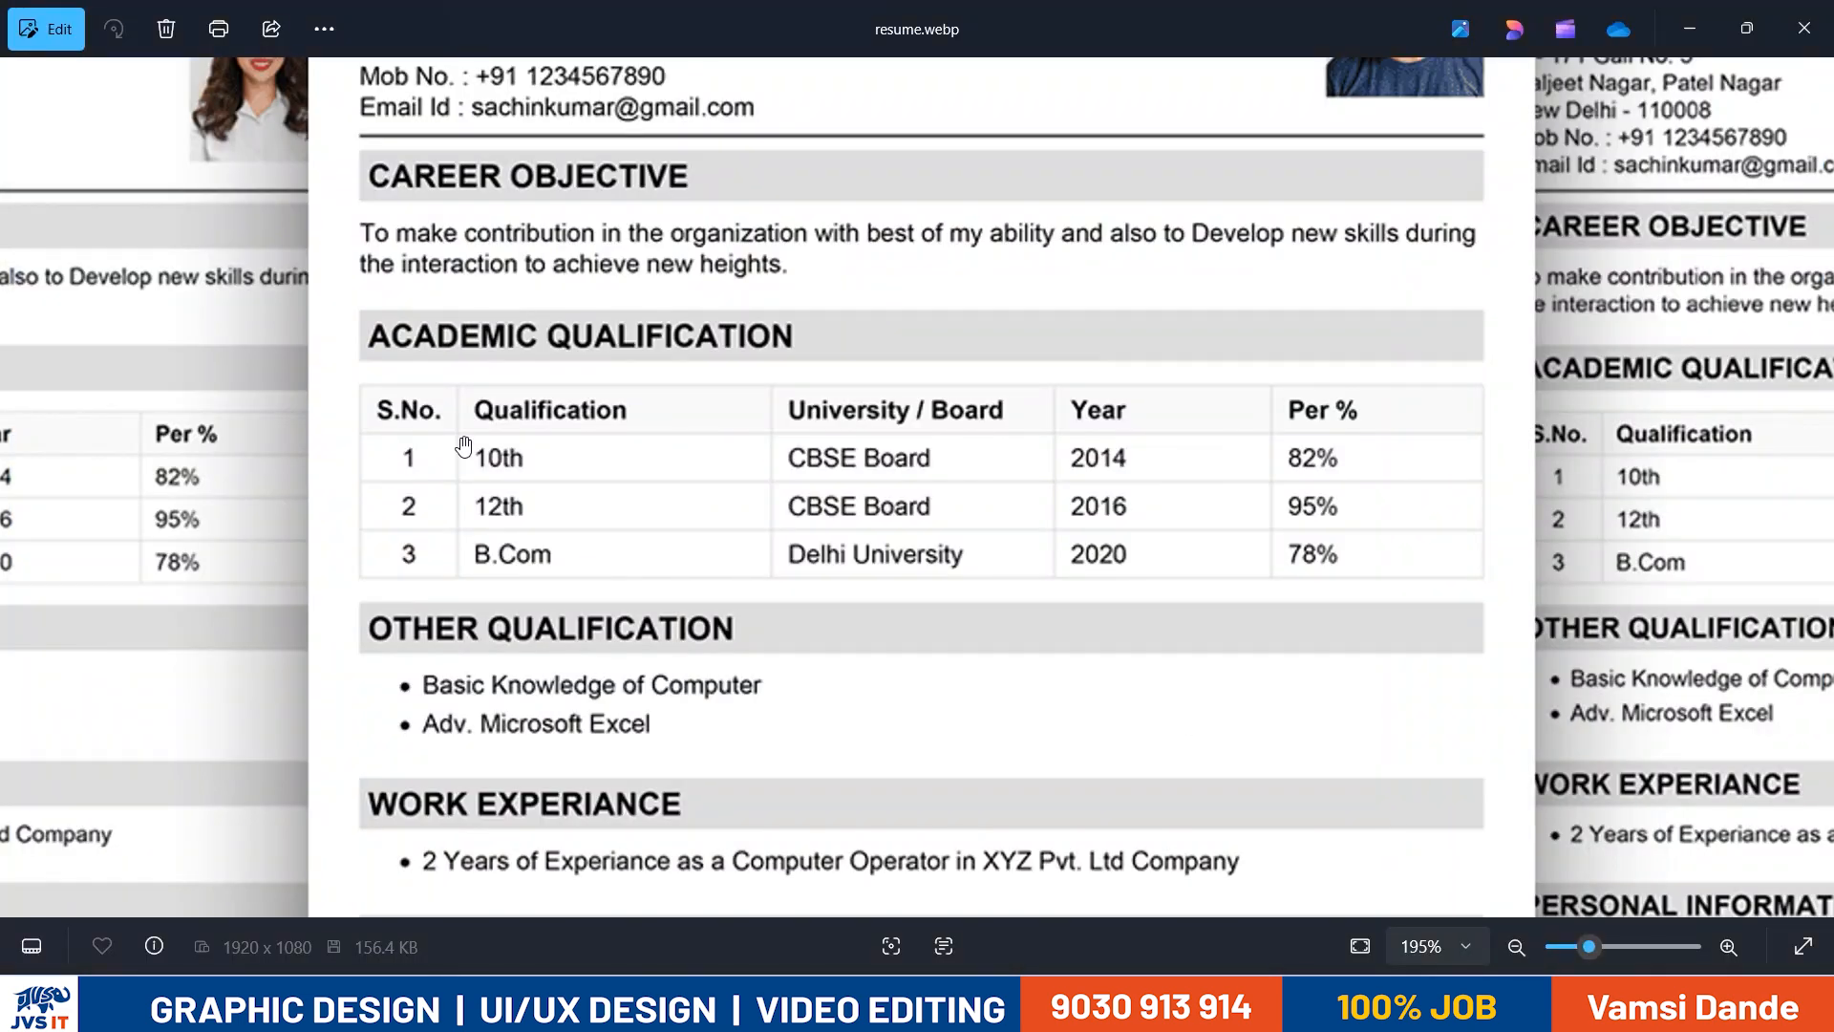
key(alt+Tab)
text(Qualificatio)
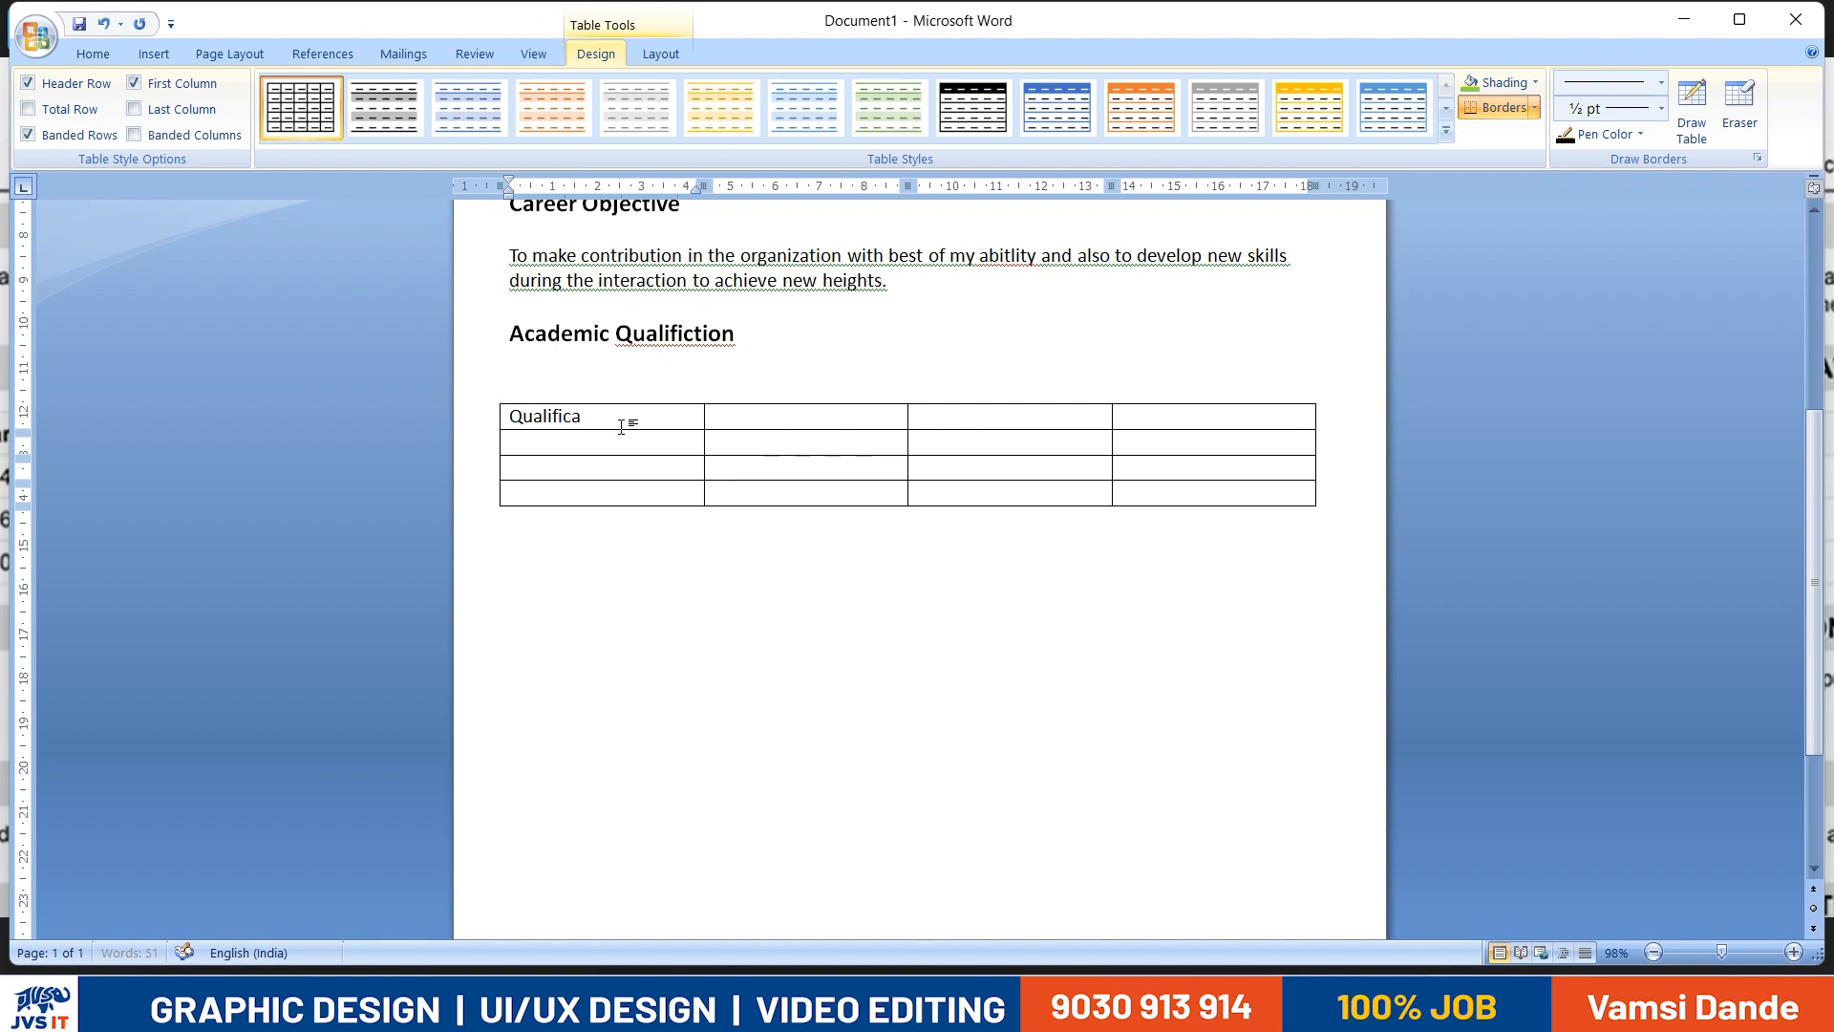
key(alt+Tab)
- Enter "University / Board" as the second column header of the table
key(alt+Tab)
key(Tab)
text(University)
key(alt+Tab)
key(alt+Tab)
text(.)
text(/ Ba)
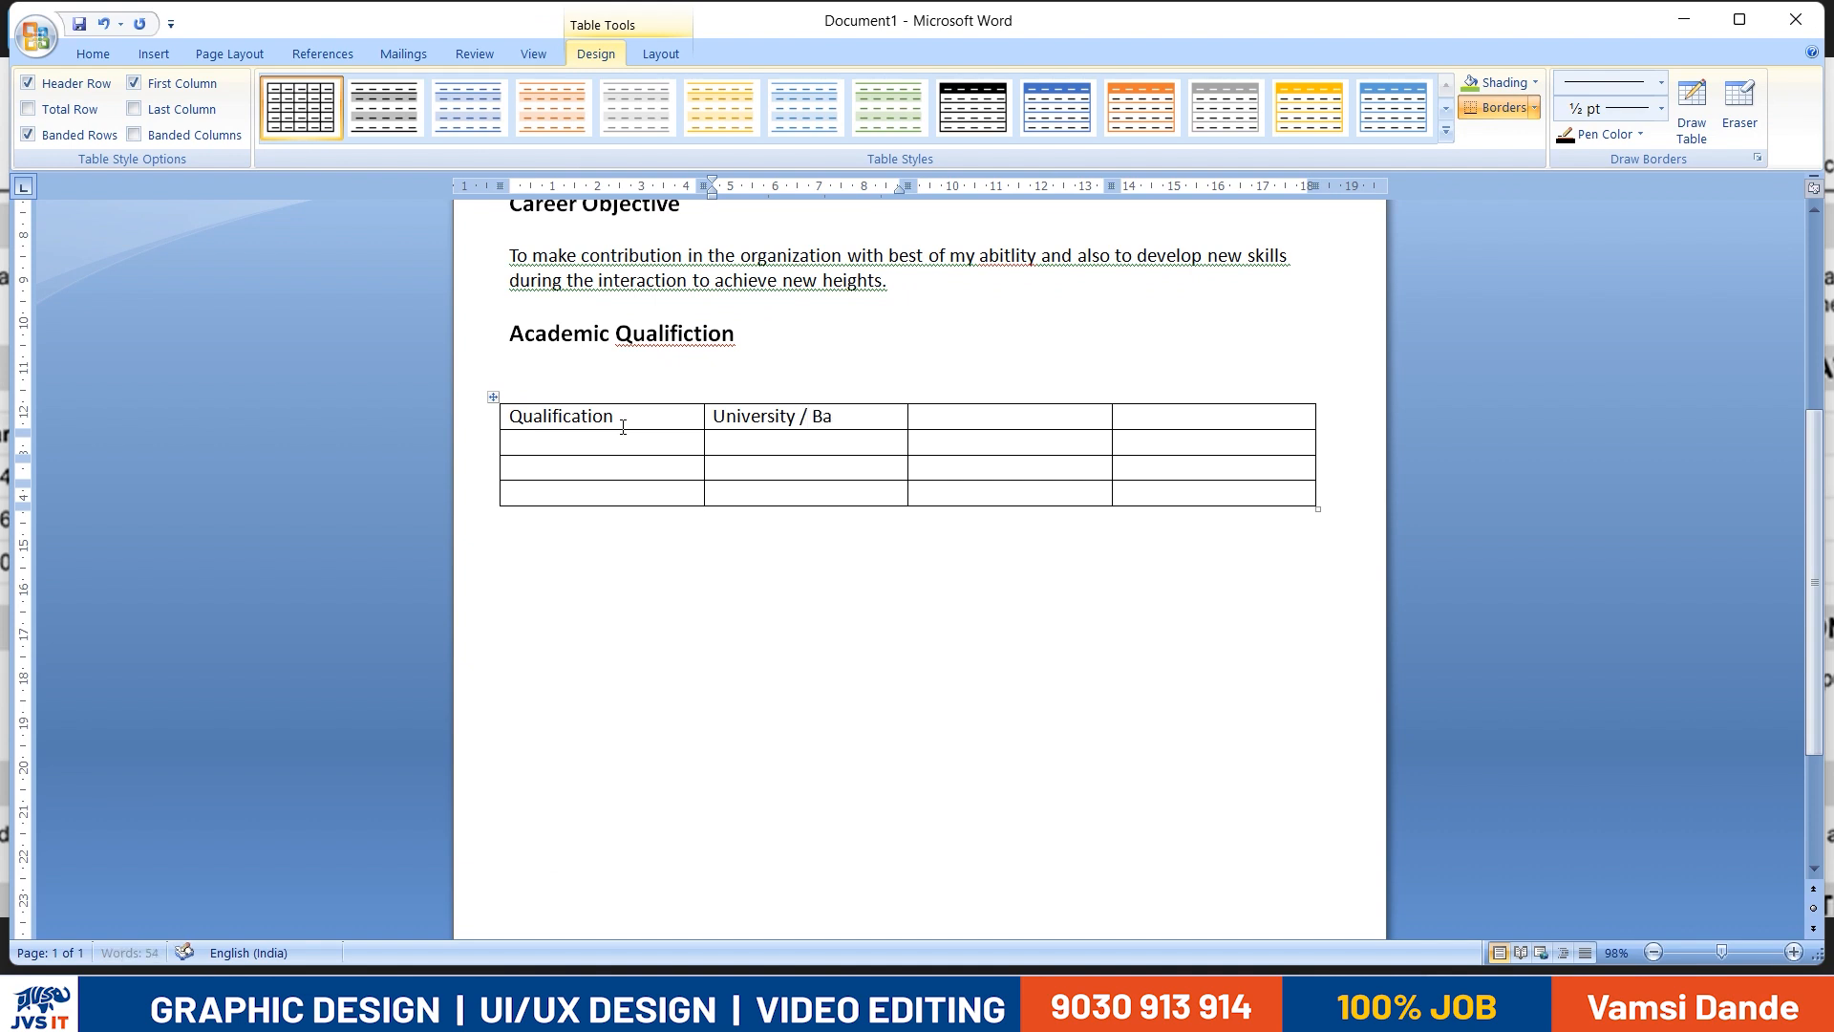
text( Bor)
key(BackSpace)
key(BackSpace)
text(ard)
key(alt+Tab)
- Enter "Year" and "Per %" as the third and fourth column headers of the table
key(alt+Tab)
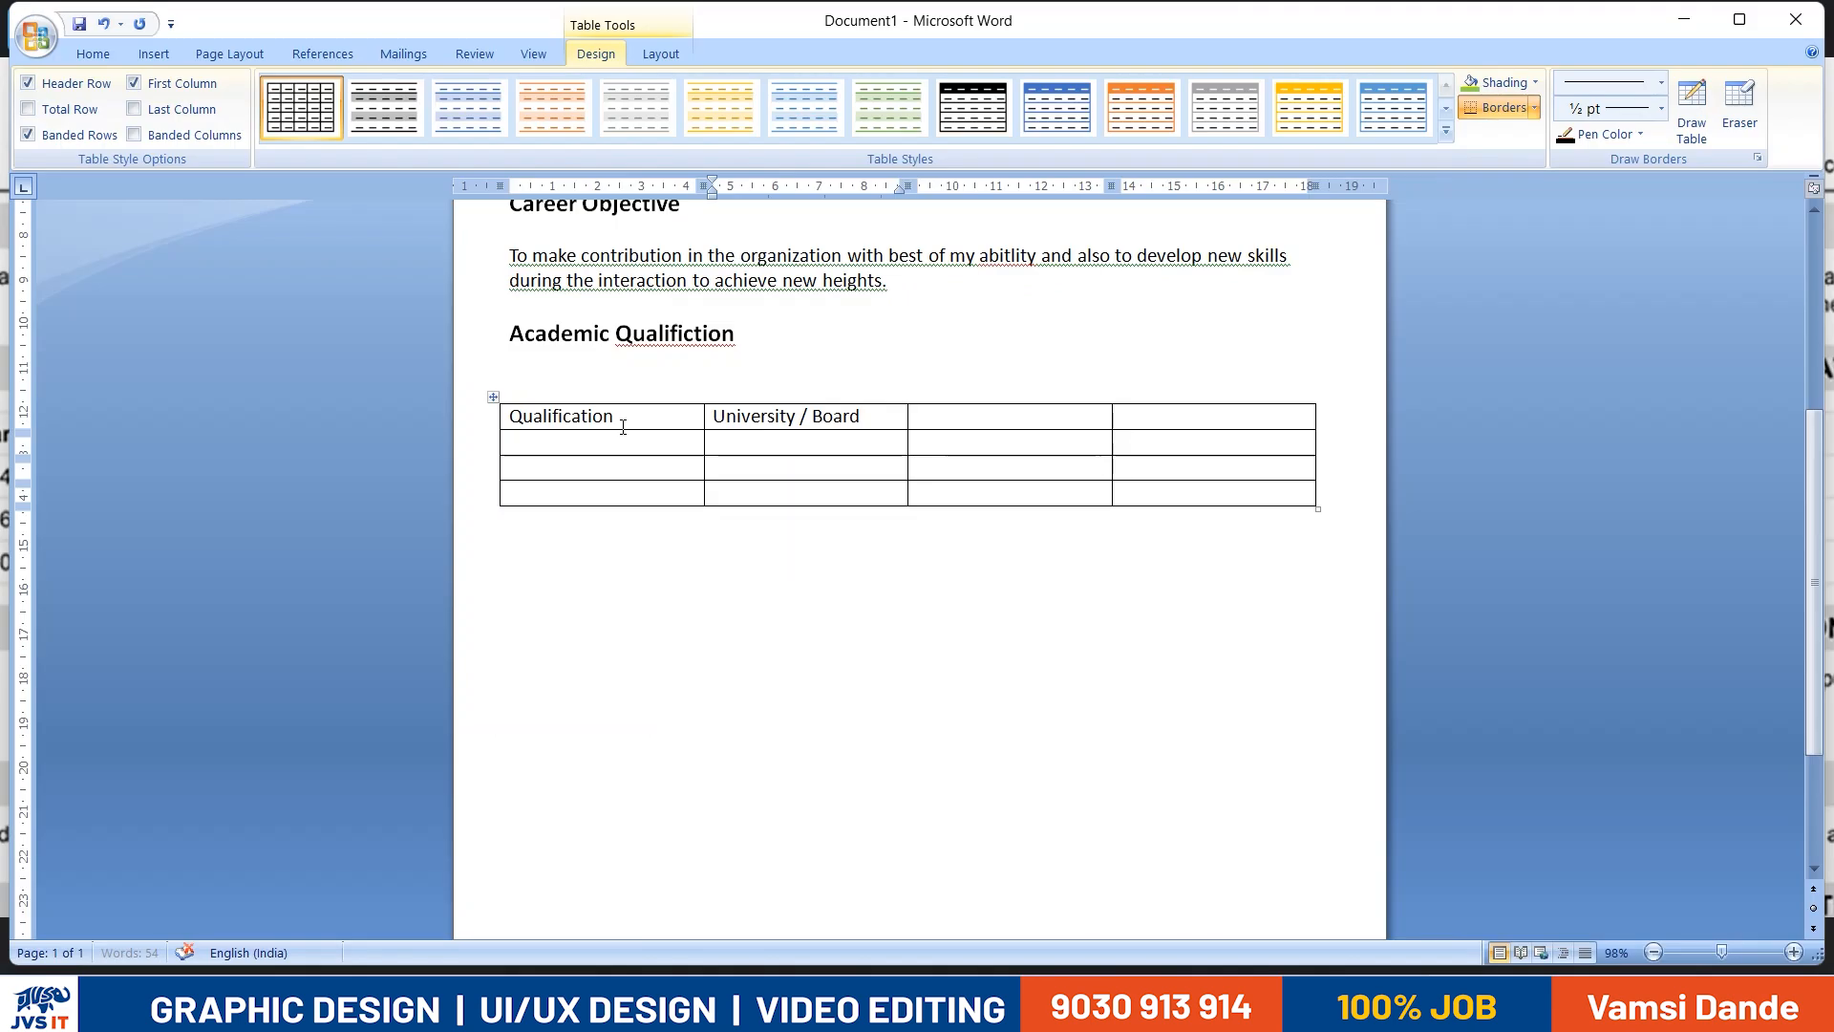
key(Tab)
text(Year)
key(Tab)
key(alt+Tab)
key(alt+Tab)
text(Per%)
key(alt+Tab)
key(alt+Tab)
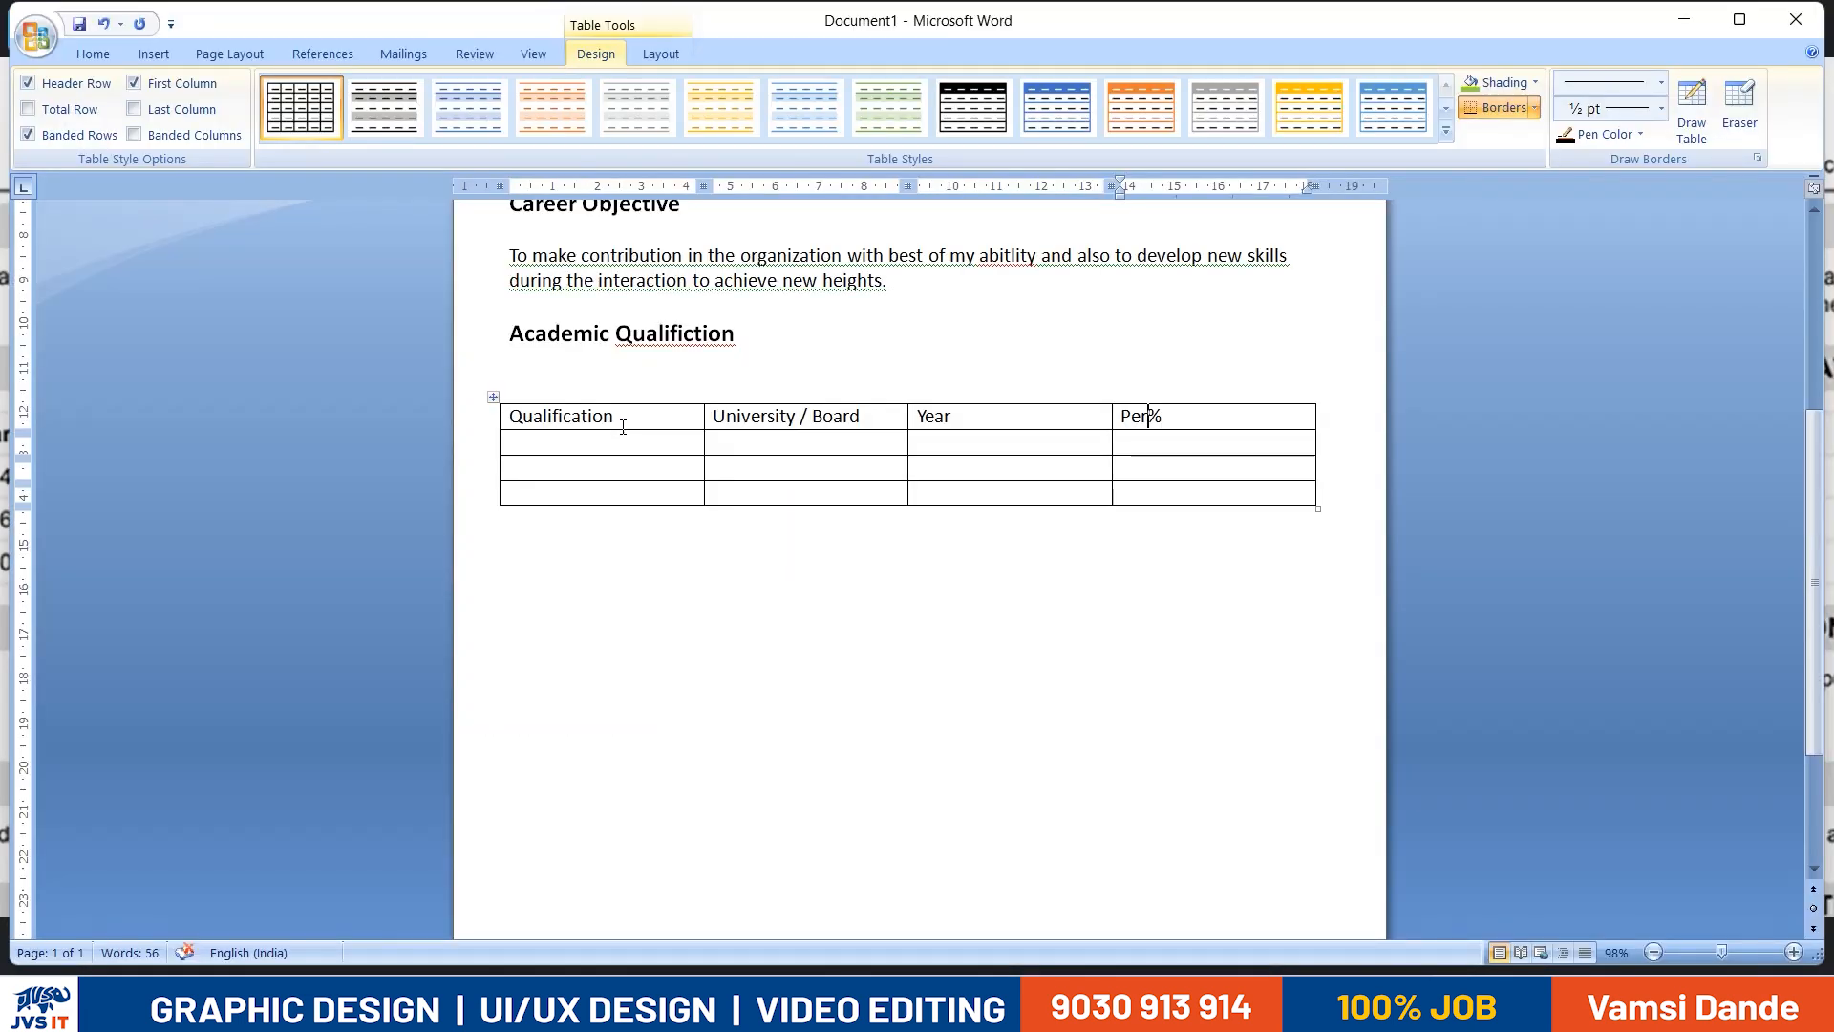
key(alt+Tab)
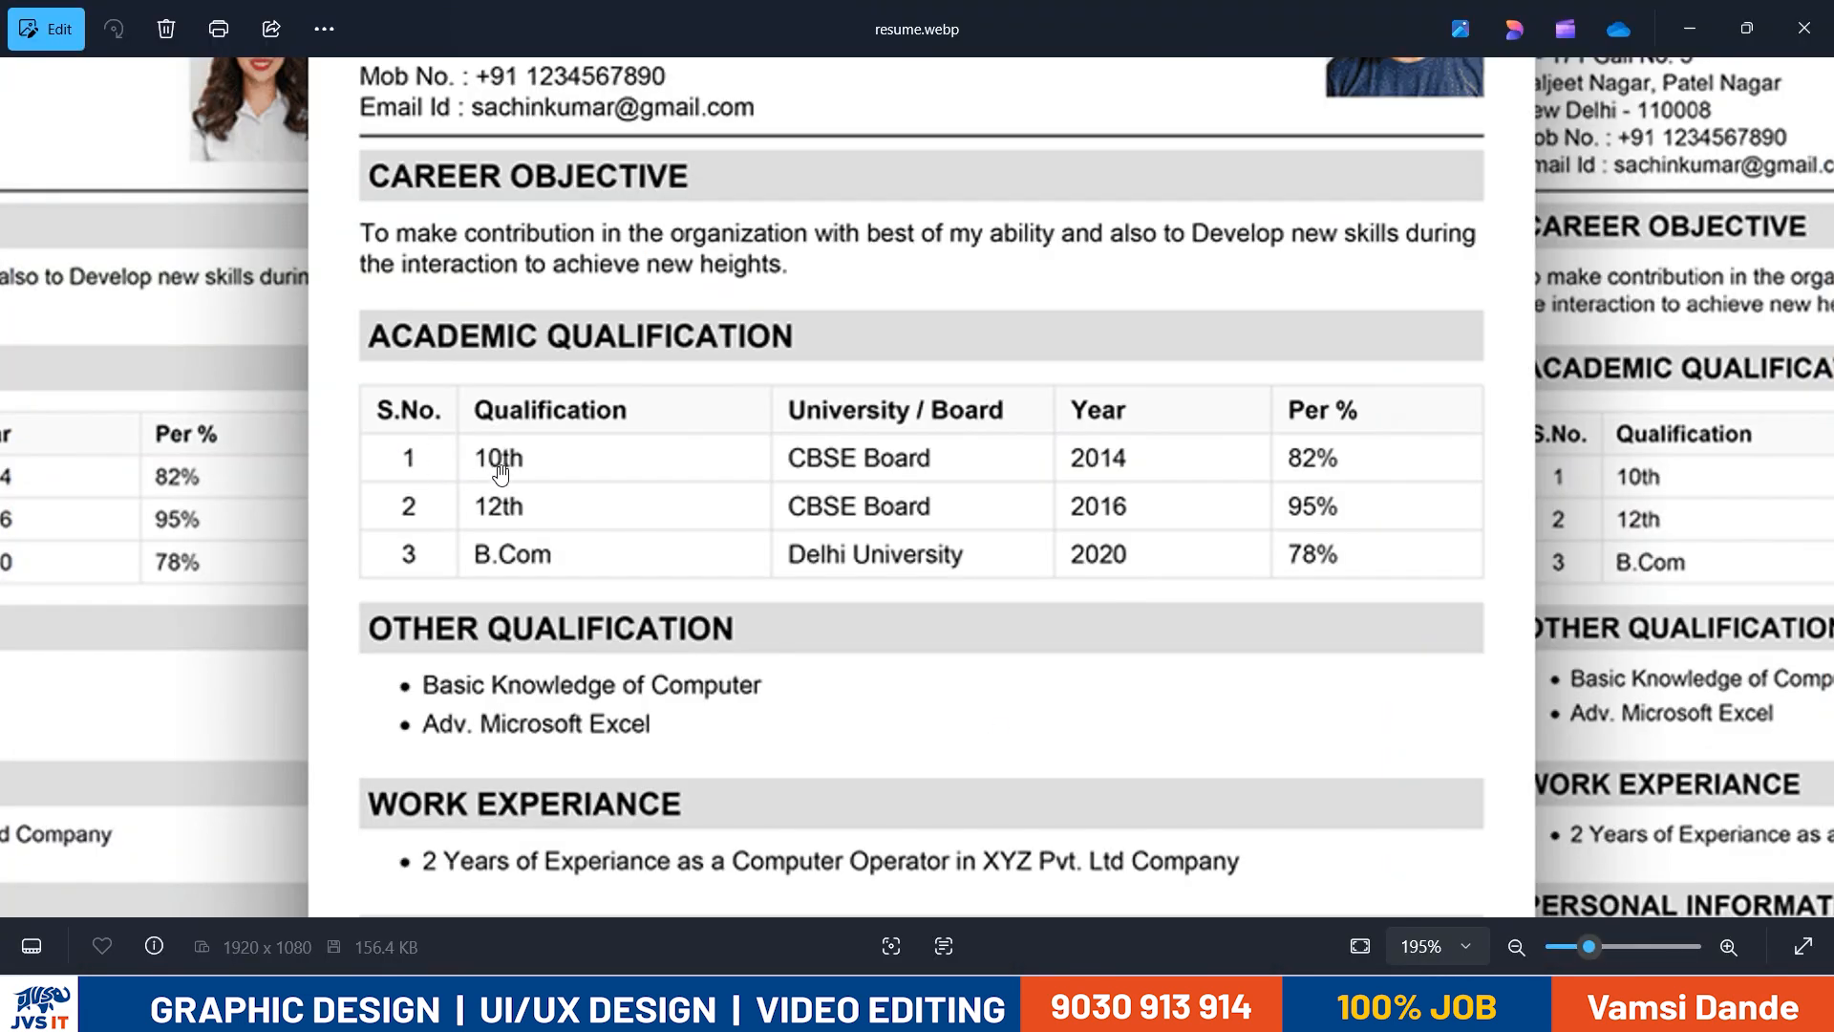
key(alt+Tab)
- Enter "10th" and "CBSE" as the qualification and board in the row below the headers
key(alt+Tab)
key(alt+Tab)
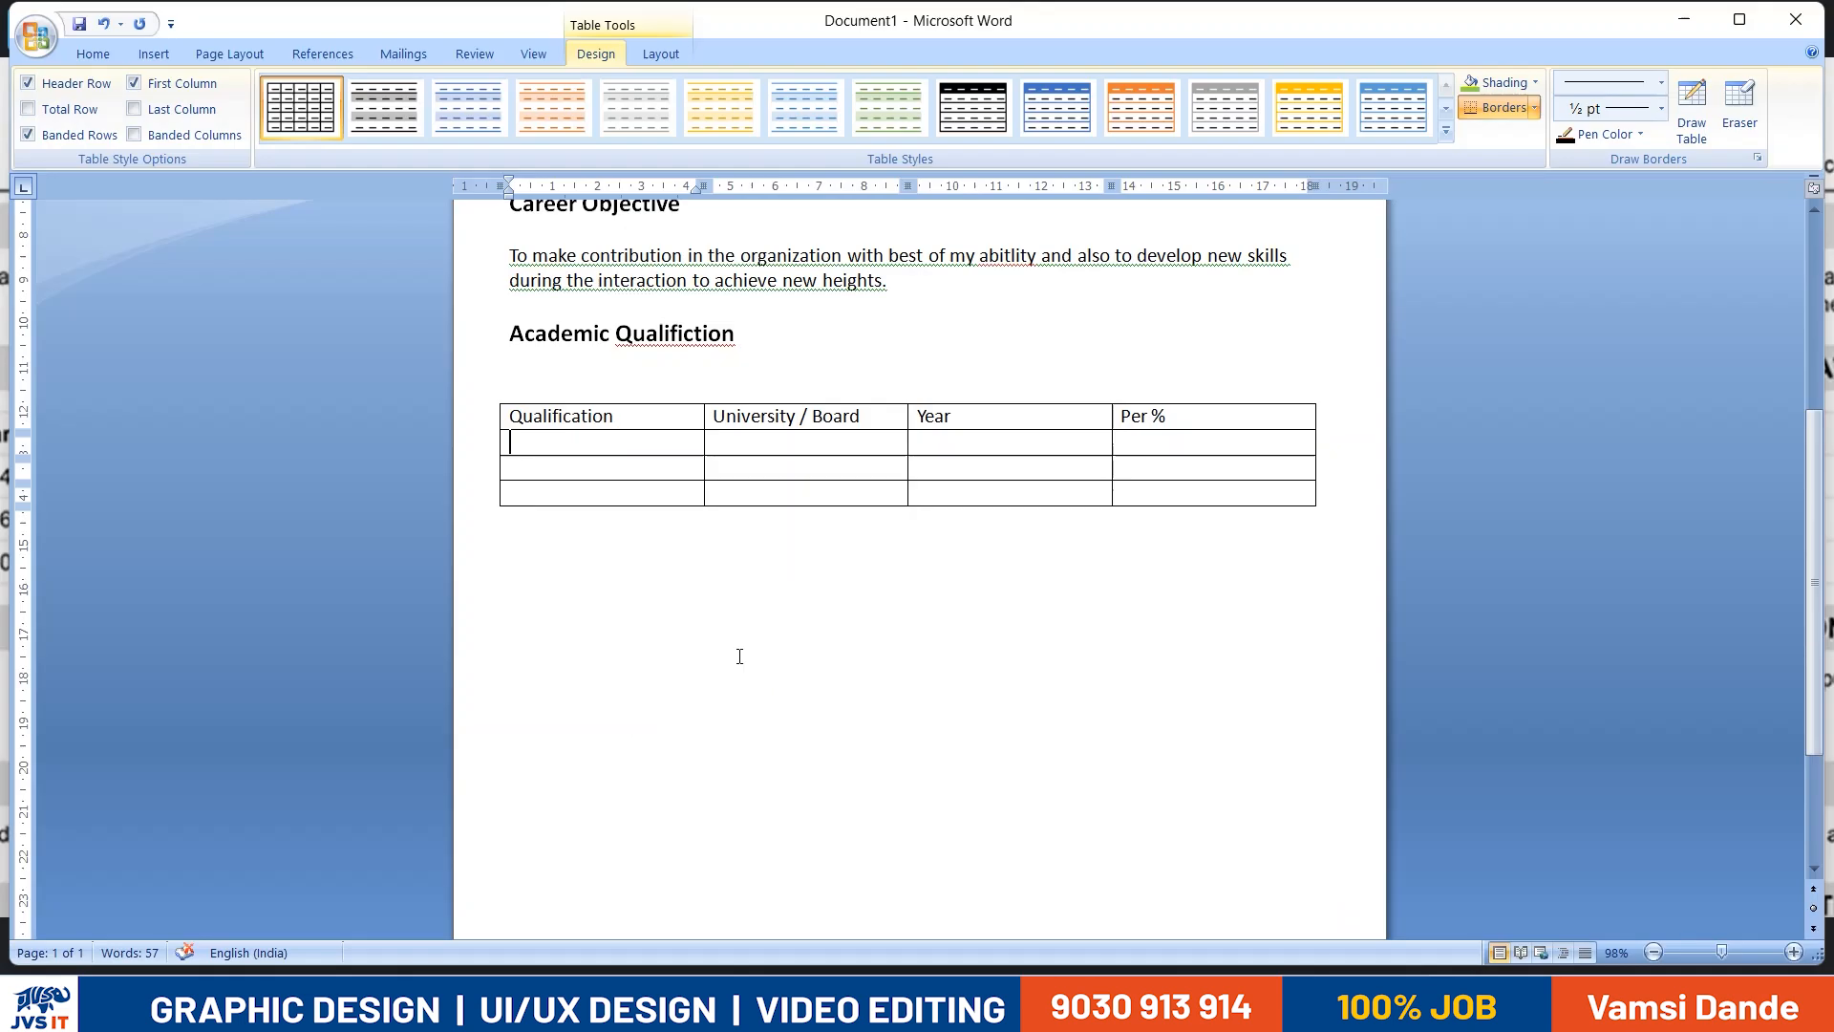
key(alt+Tab)
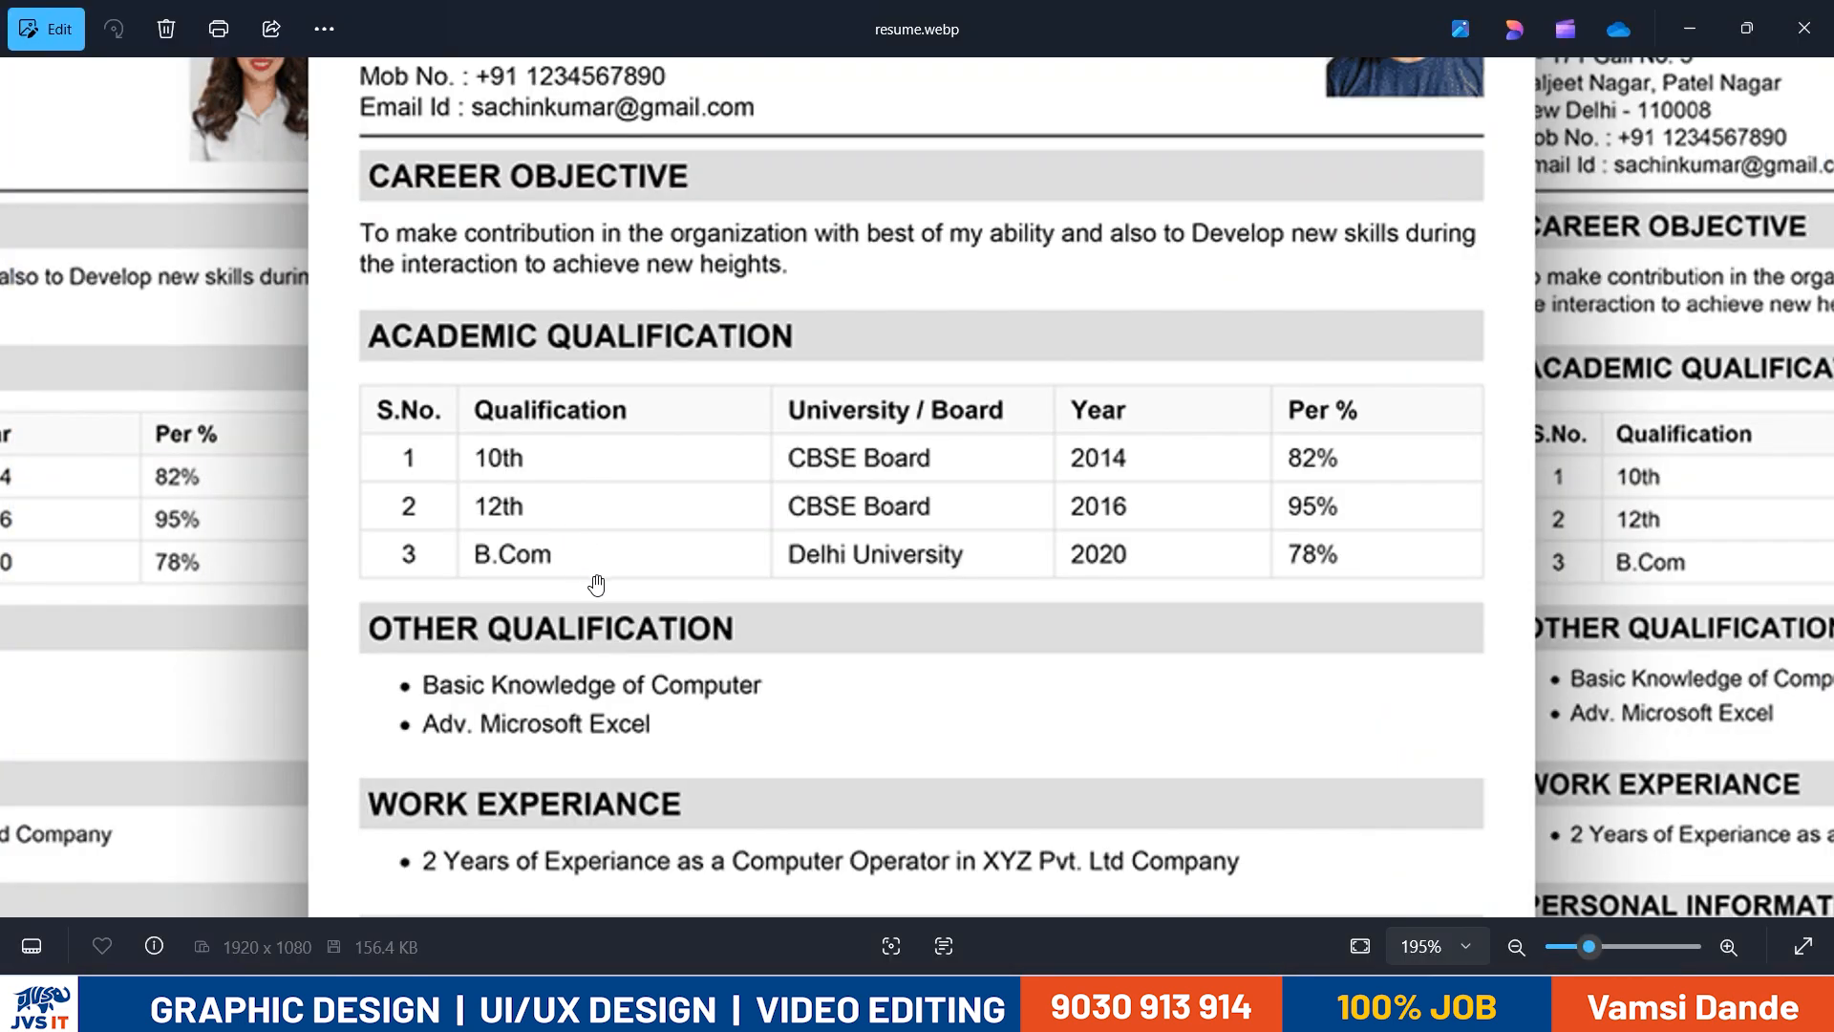
key(alt+Tab)
text(10th)
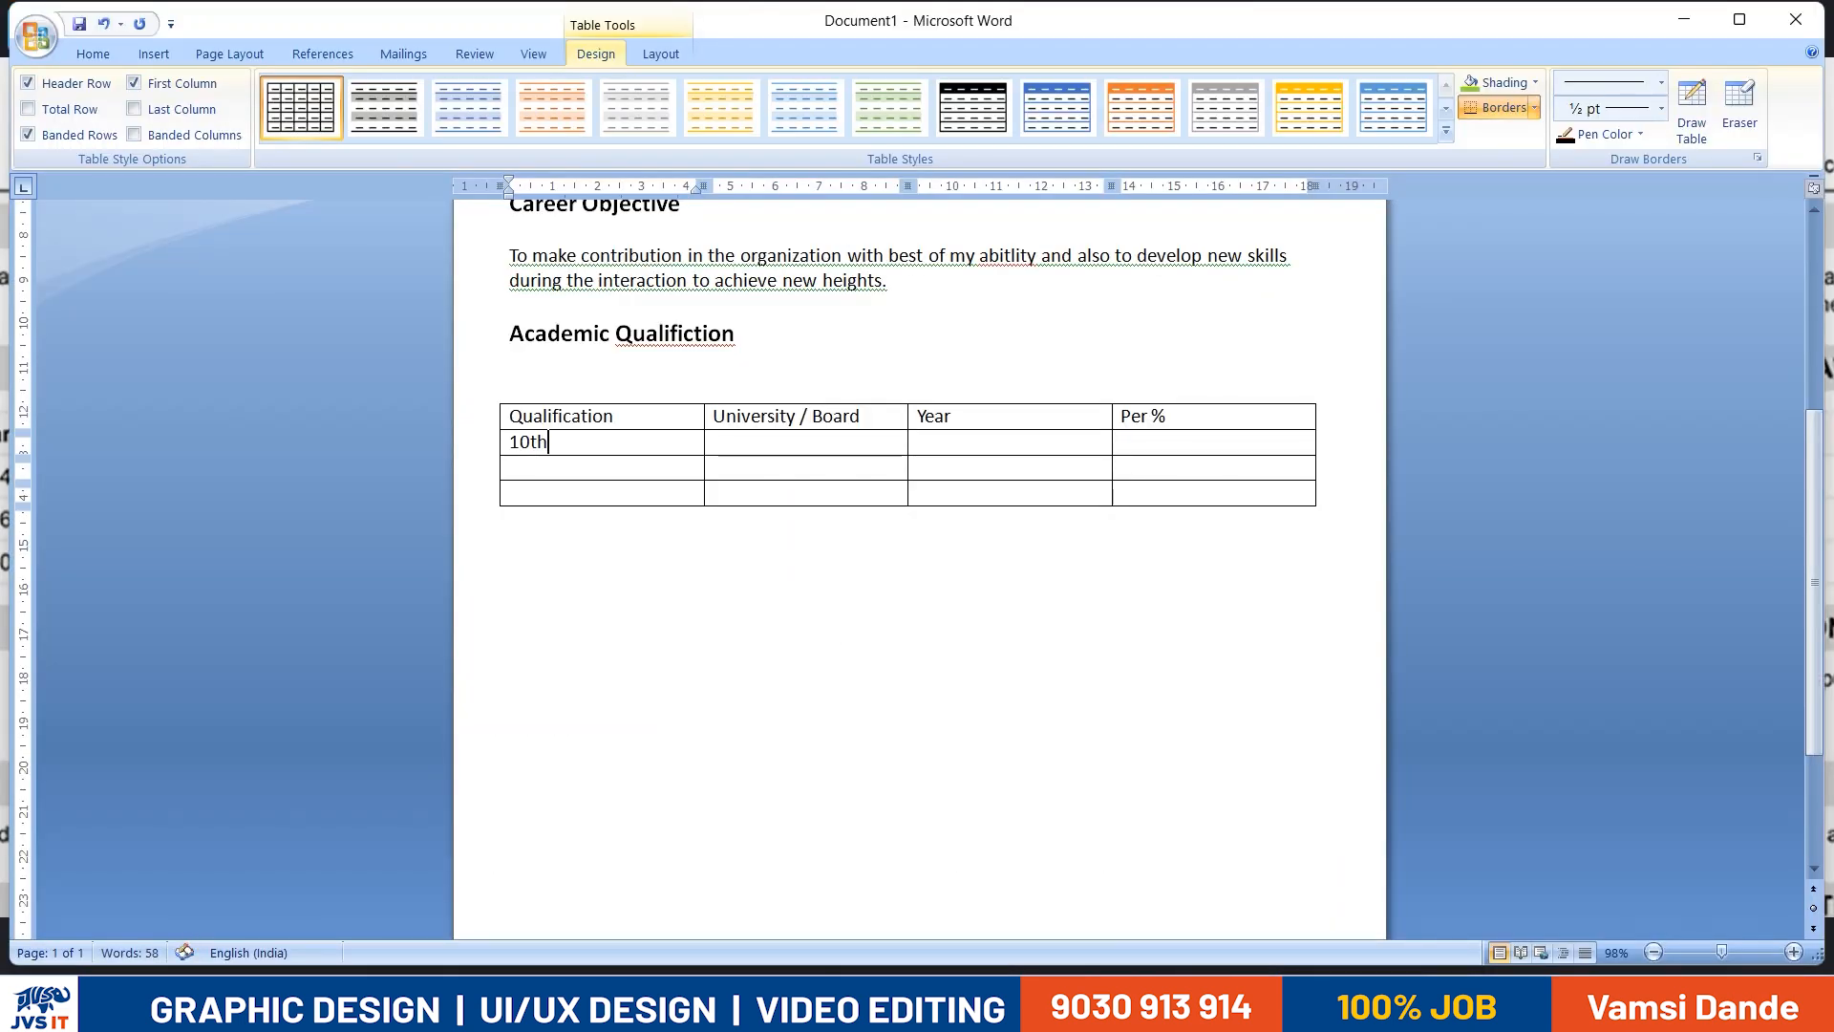
key(alt+Tab)
key(alt+Tab)
key(Tab)
text(VCS)
key(alt+Tab)
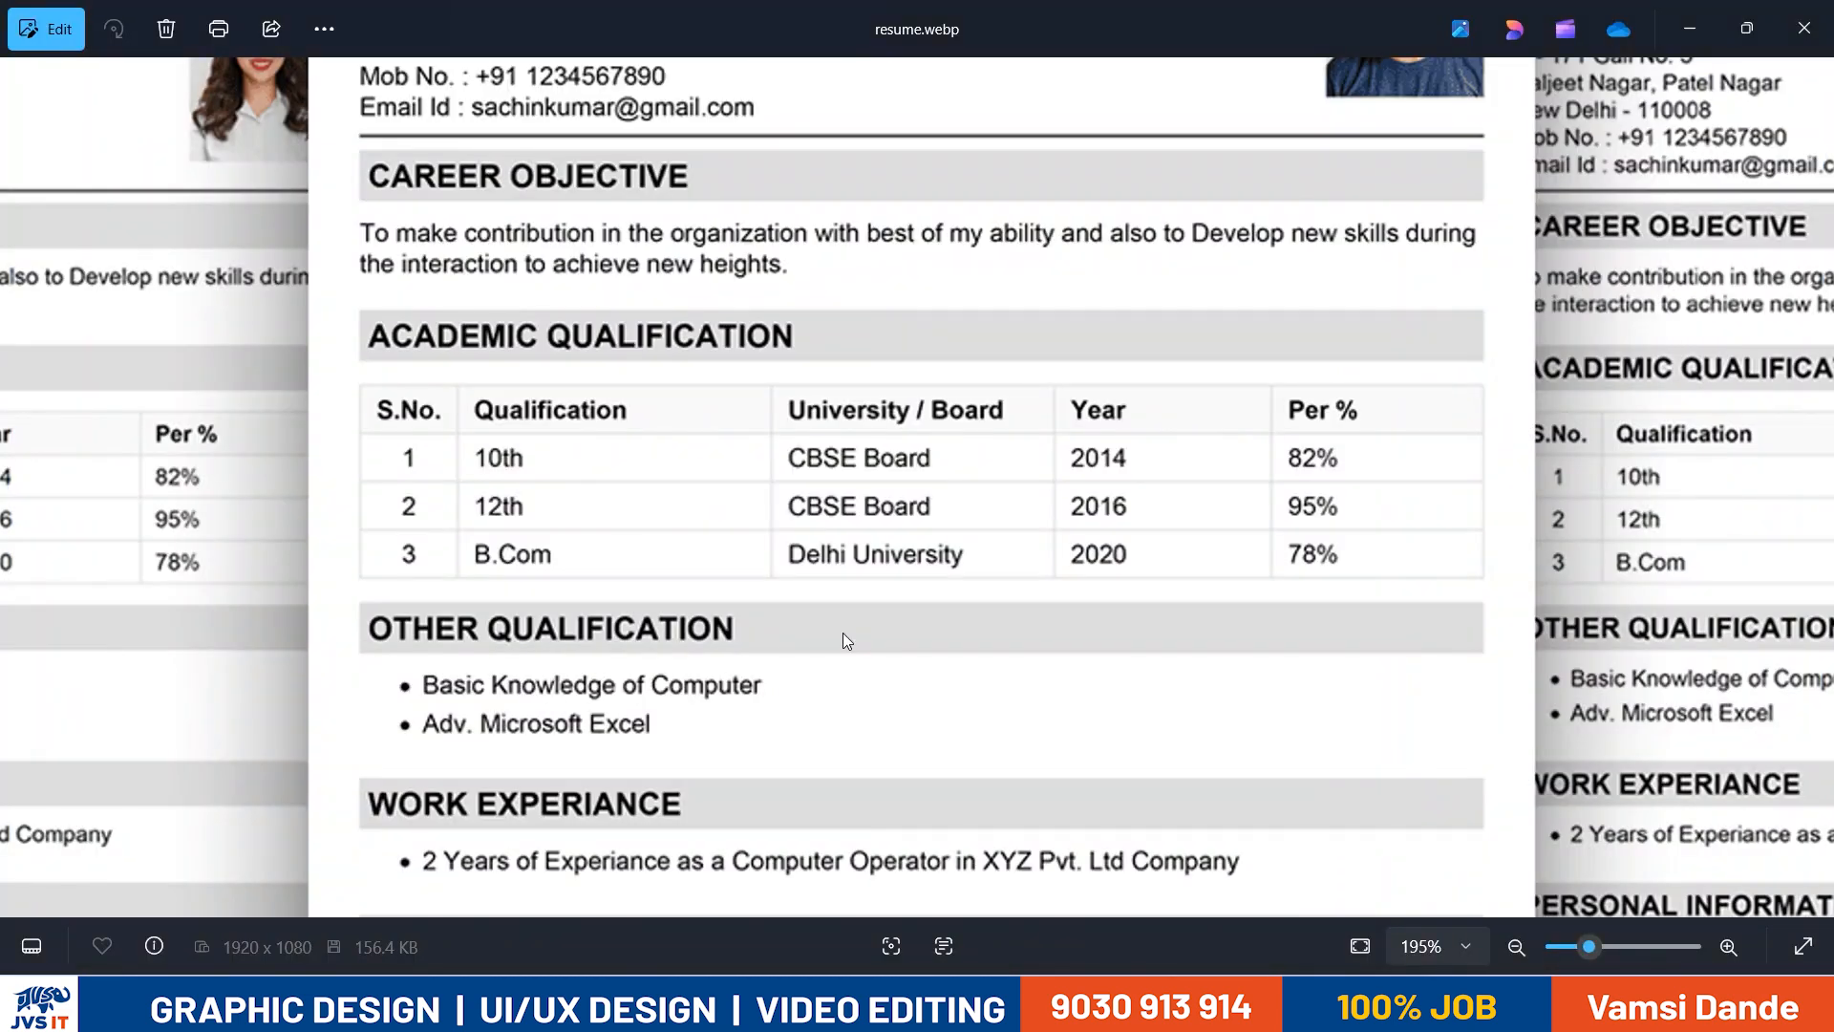
- Fill in year 2014 and percentage 82% for the 10th row
key(alt+Tab)
key(Tab)
text(2014)
key(Tab)
- Enter "12th" and "CBSE" as the qualification and board in the next table row
key(alt+Tab)
key(alt+Tab)
text(82%)
key(Tab)
key(alt+Tab)
key(alt+Tab)
text(12th)
key(alt+Tab)
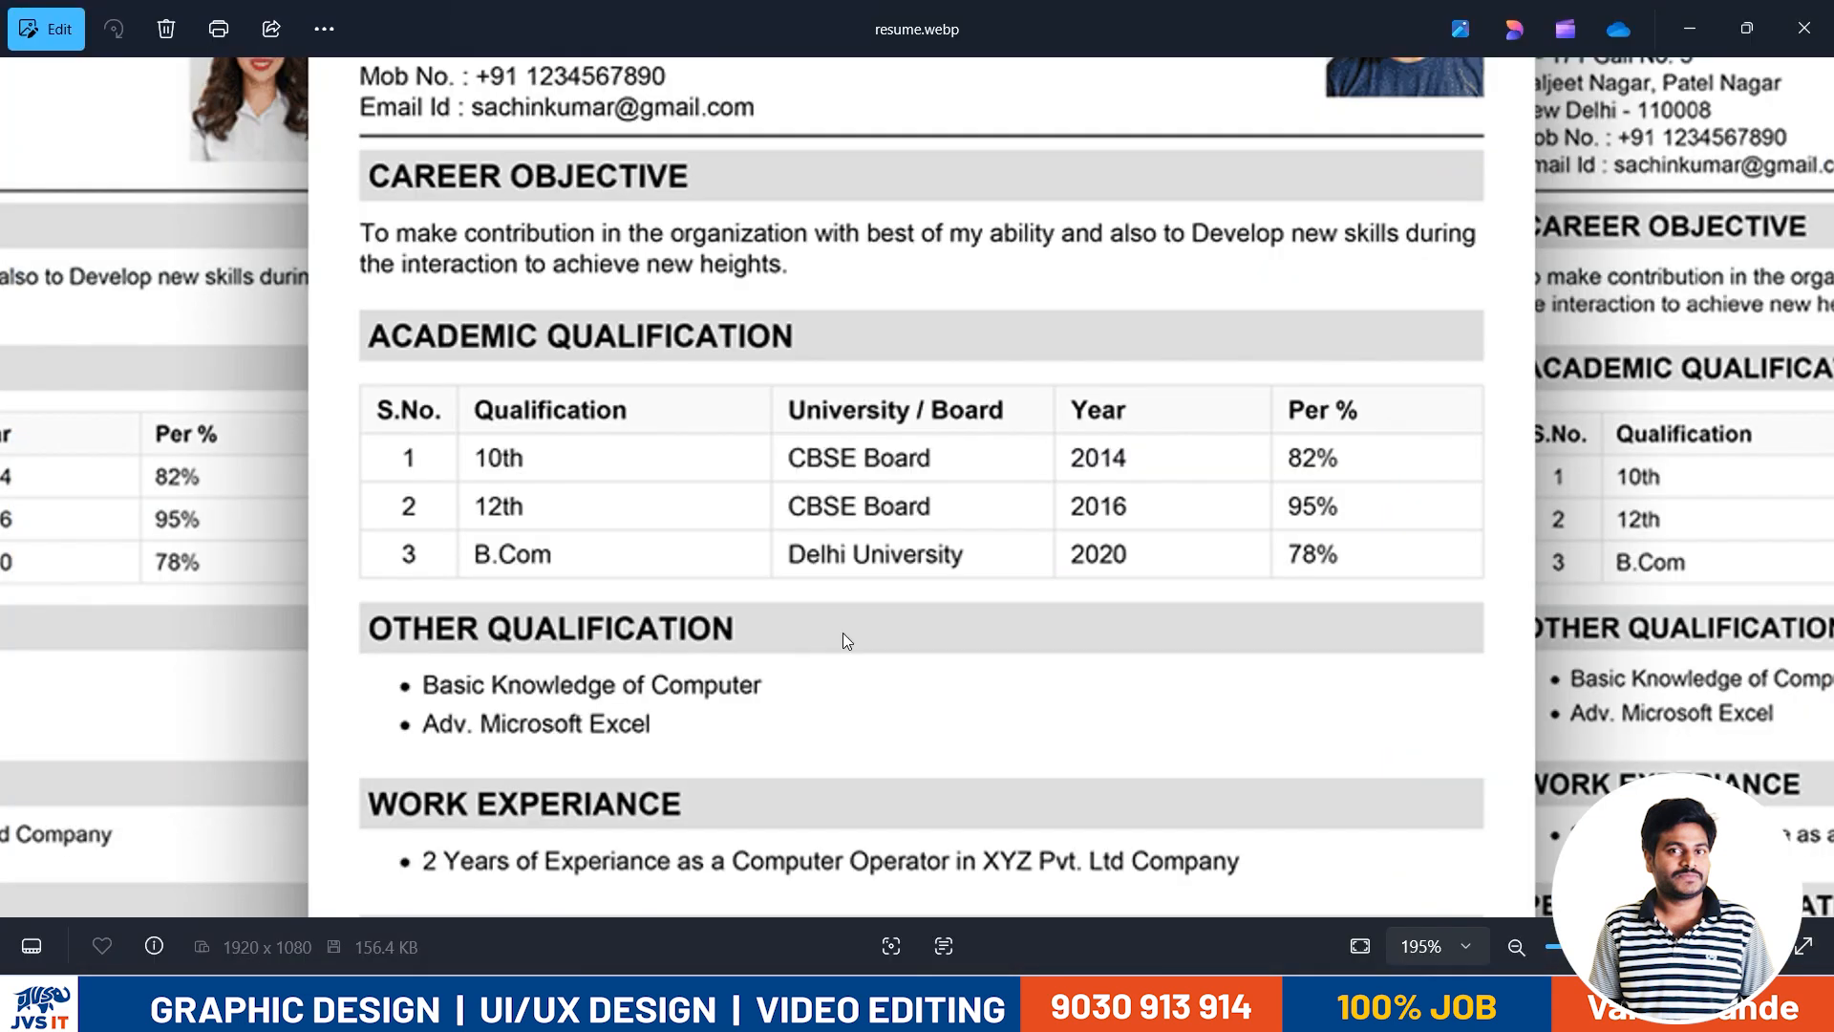
key(alt+Tab)
key(Tab)
text(VS)
key(BackSpace)
key(BackSpace)
text(C)
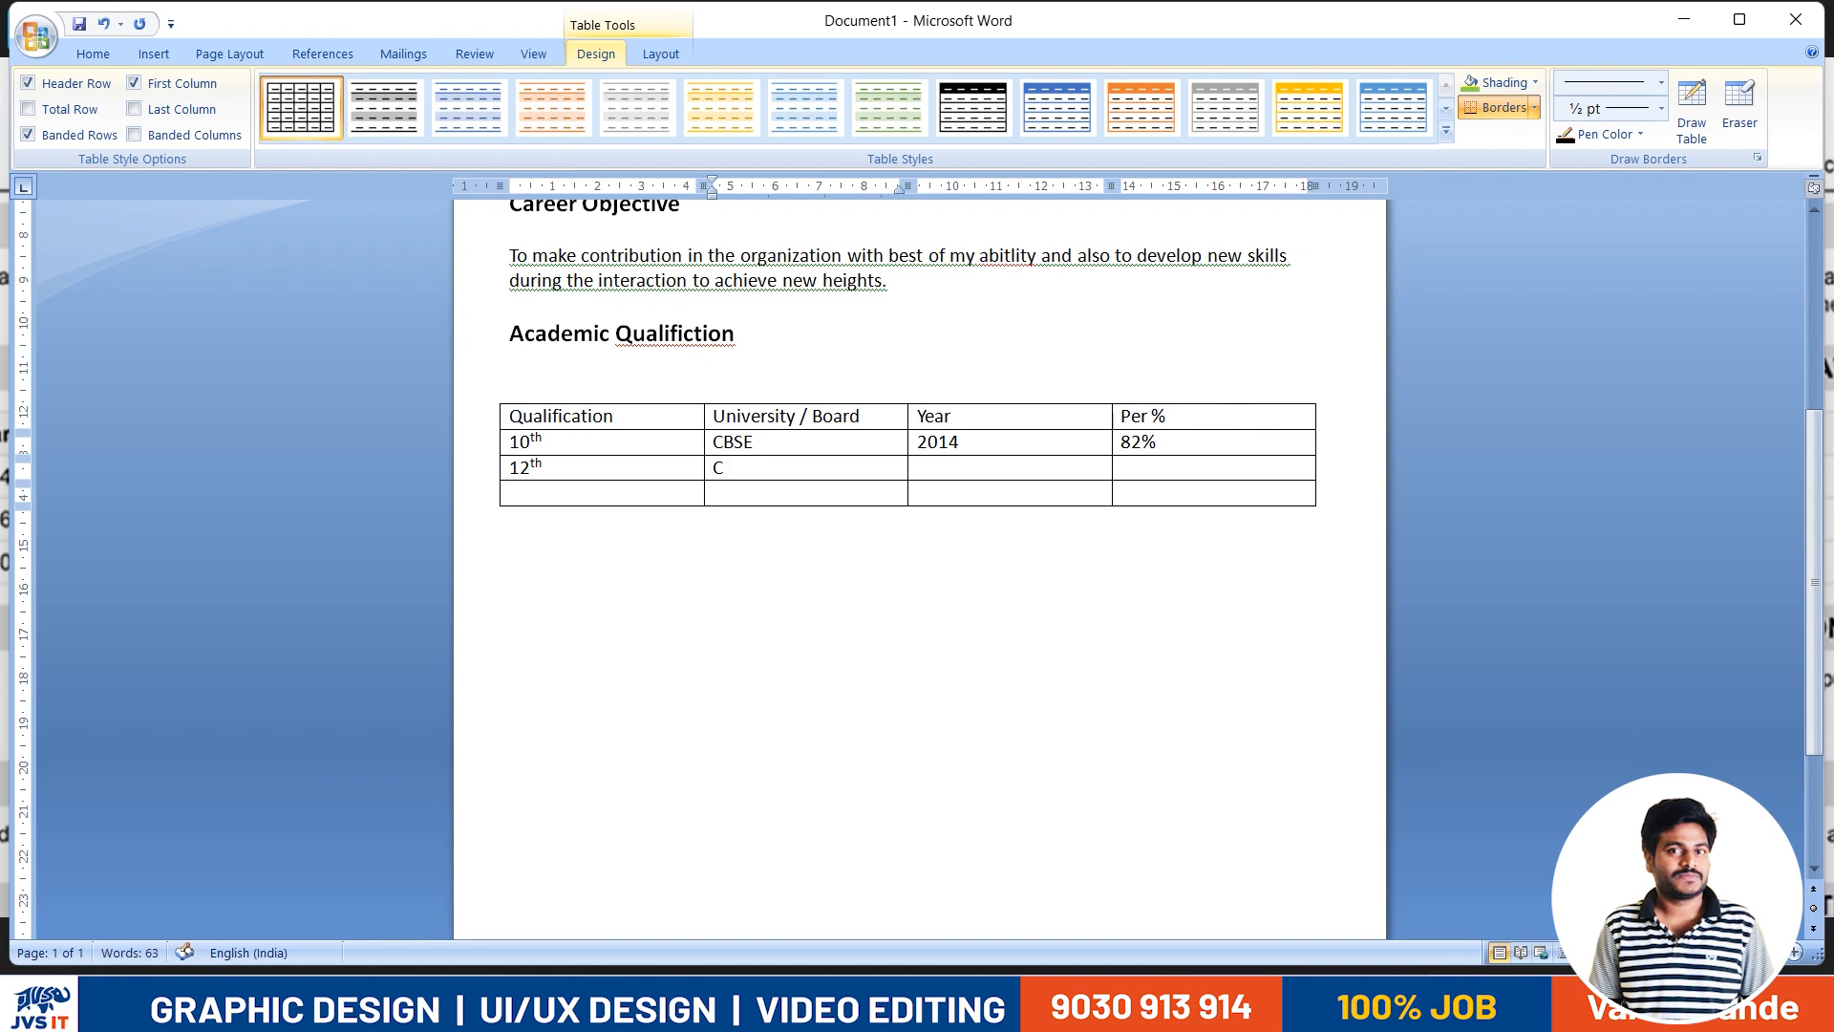
text(BSE)
- Fill in year 2016 and percentage 95% for the 12th row
key(Tab)
key(alt+Tab)
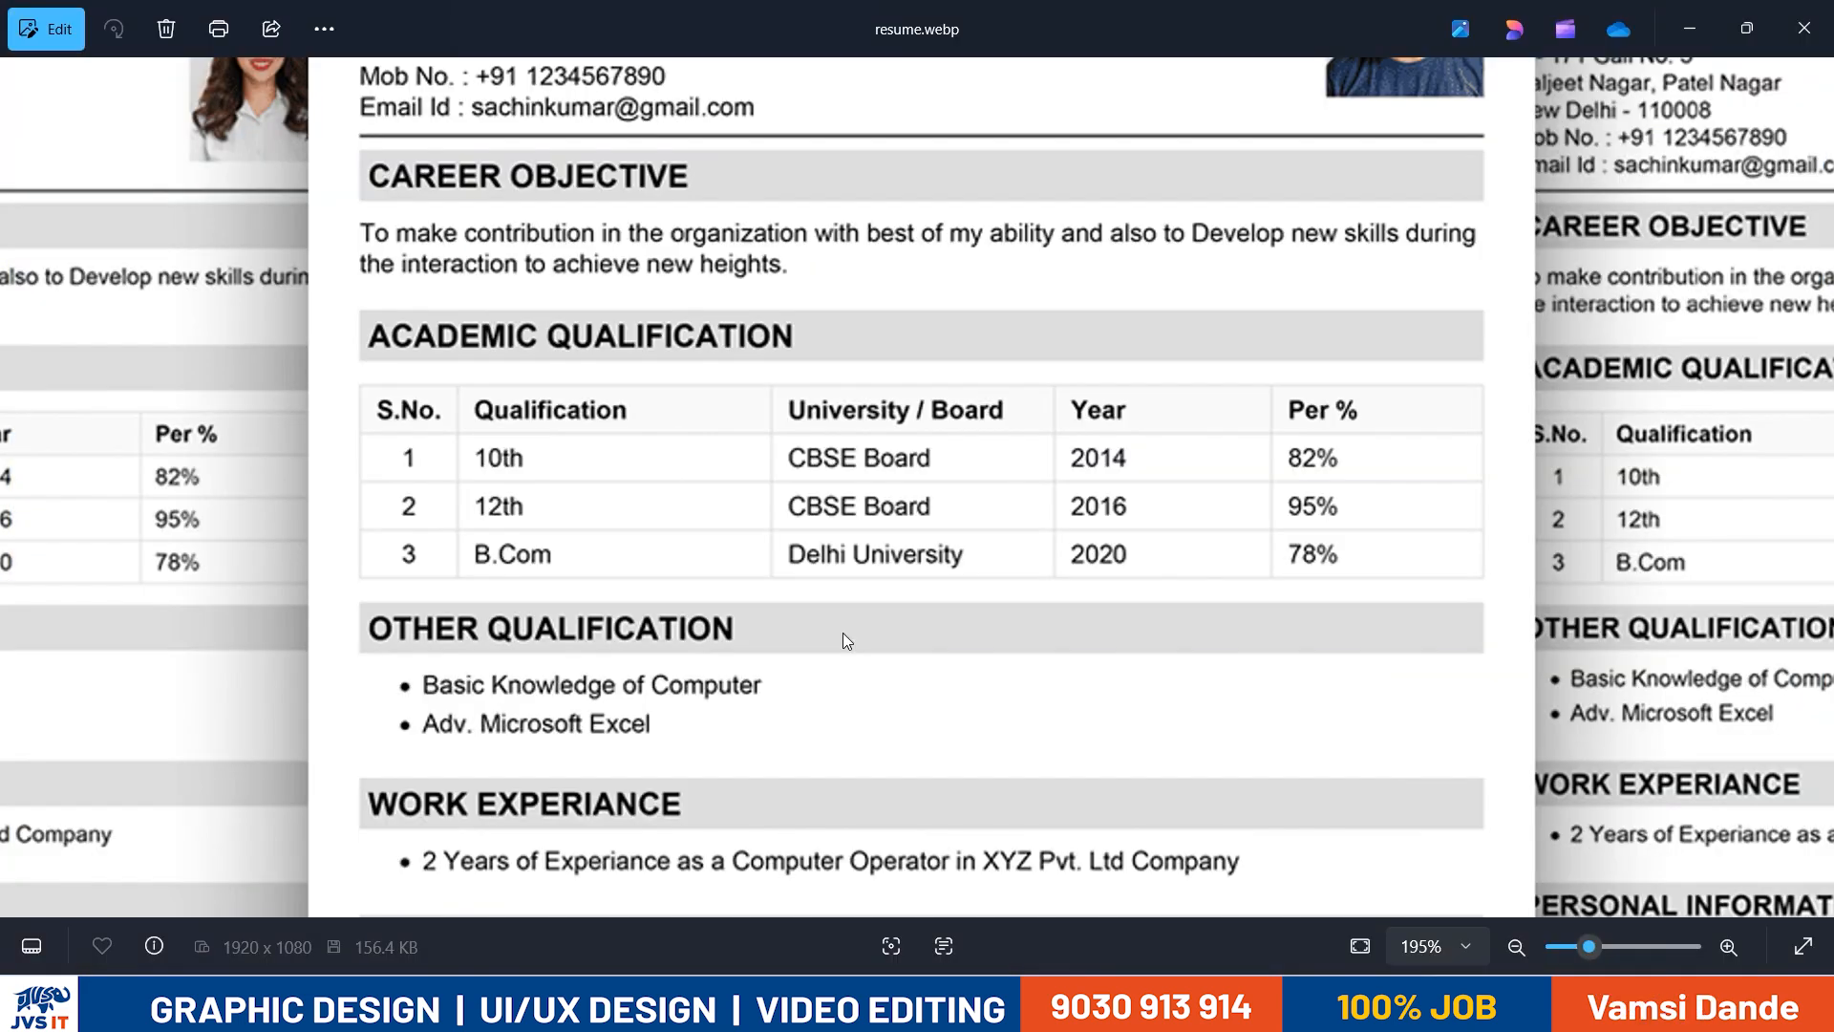
key(alt+Tab)
text(2016)
key(alt+Tab)
- Enter "BCom" and "Delhi University" as the qualification and university in the table's fourth row
key(alt+Tab)
key(Tab)
text(95%)
key(Tab)
key(alt+Tab)
key(alt+Tab)
text(Bc)
key(BackSpace)
text(.Com)
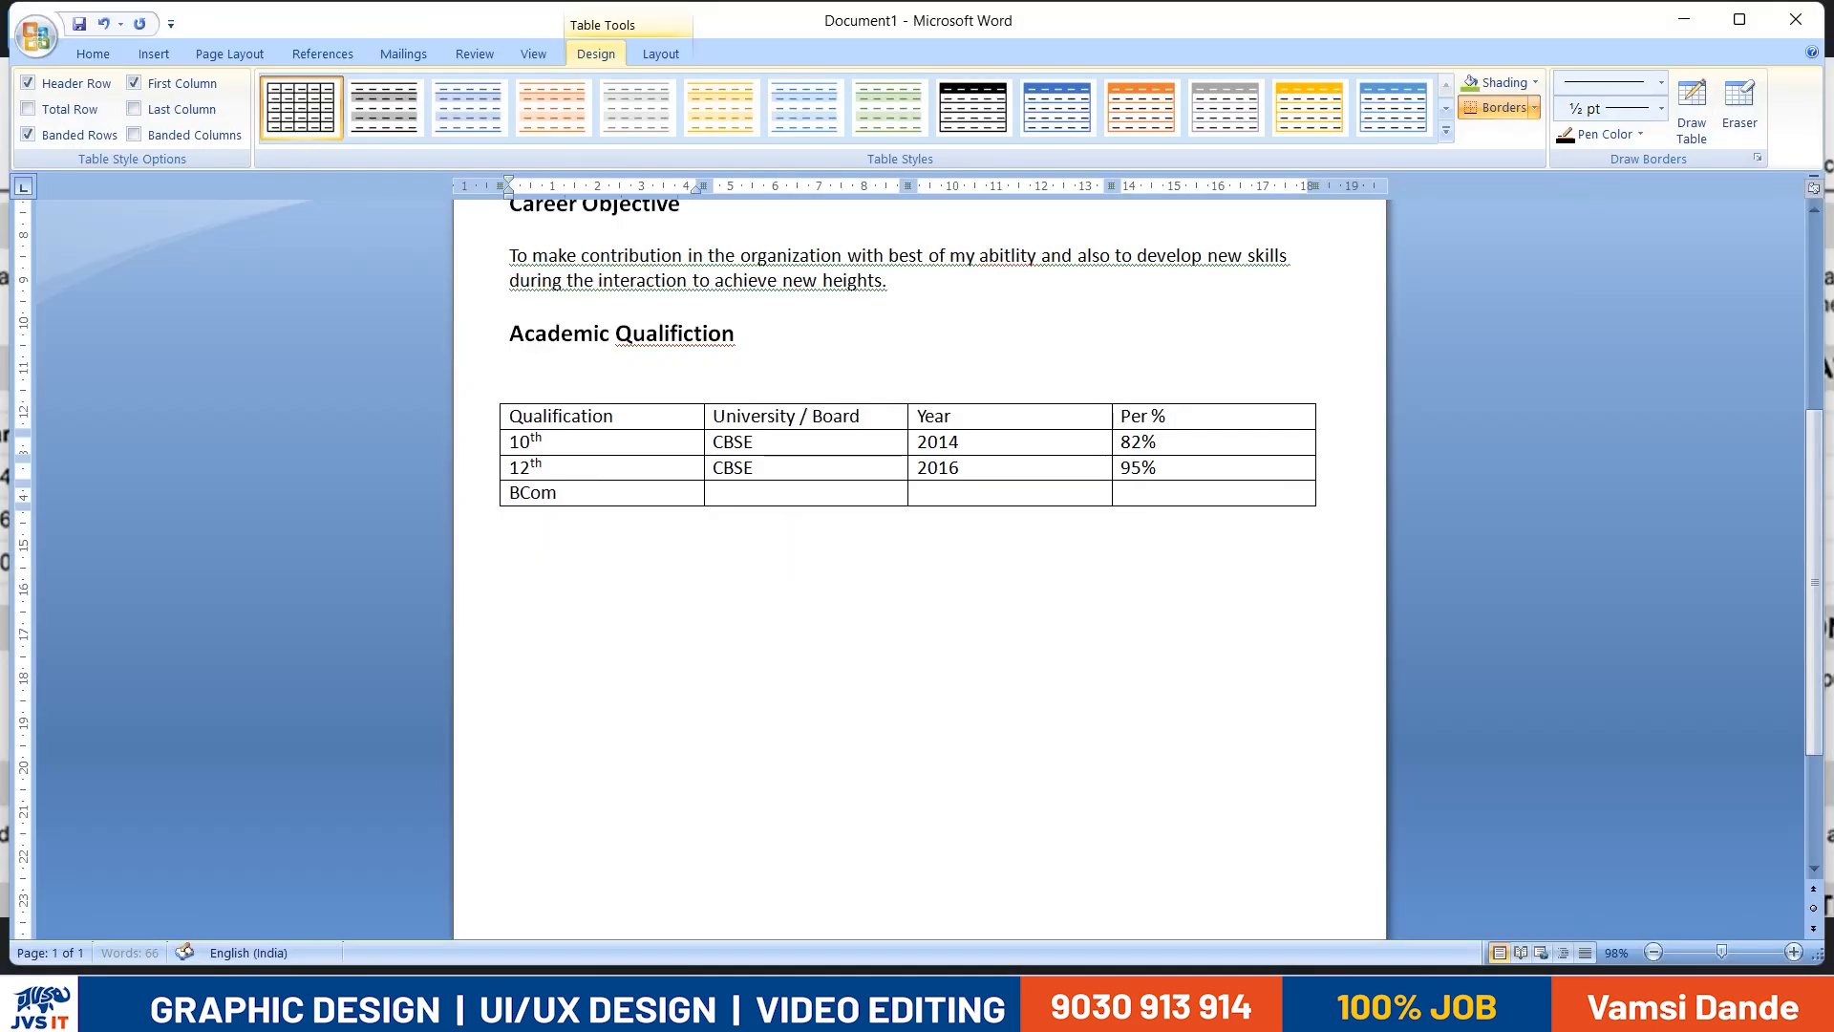
key(alt+Tab)
- Fill in year 2020 and percentage 78% for the BCom row
key(alt+Tab)
key(Tab)
text(Delhi University)
key(Tab)
key(alt+Tab)
key(alt+Tab)
text(2020)
key(Tab)
key(Tab)
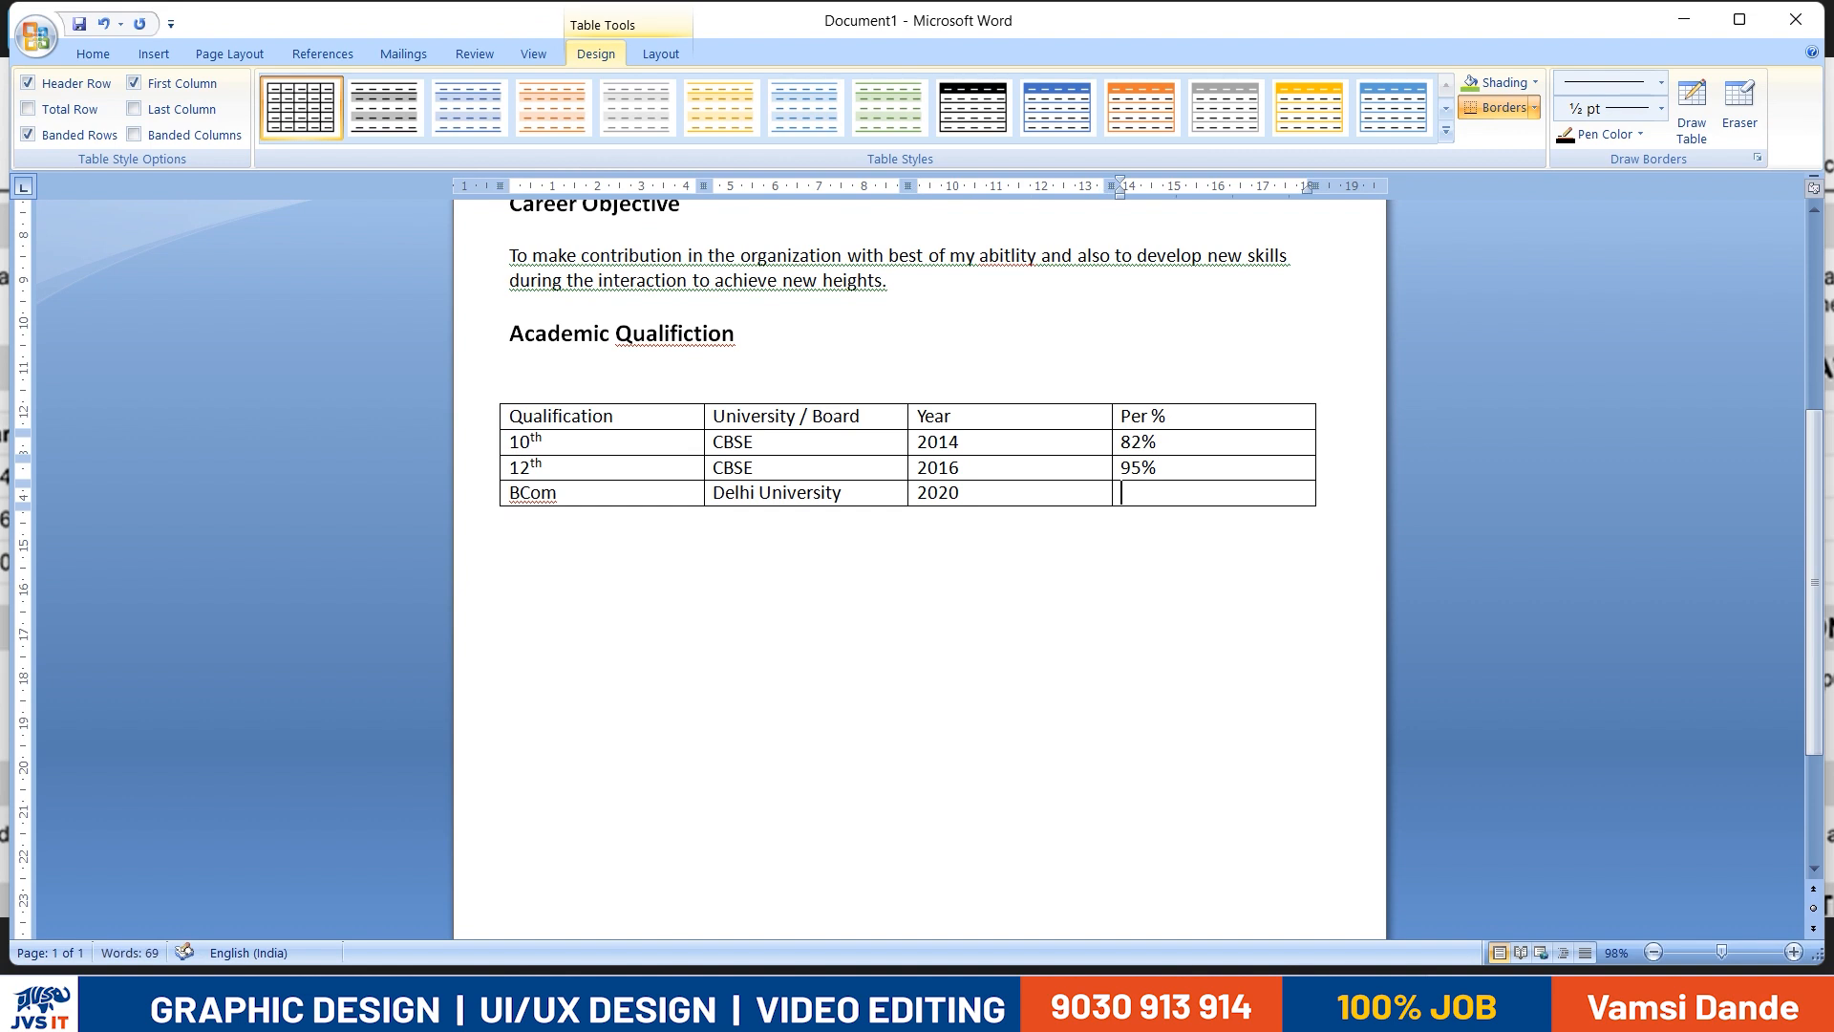
- Check the table against the reference resume and make the header, 10th, 12th and BCom rows taller
key(alt+Tab)
key(alt+Tab)
key(shift+Tab)
text(78%)
key(alt+Tab)
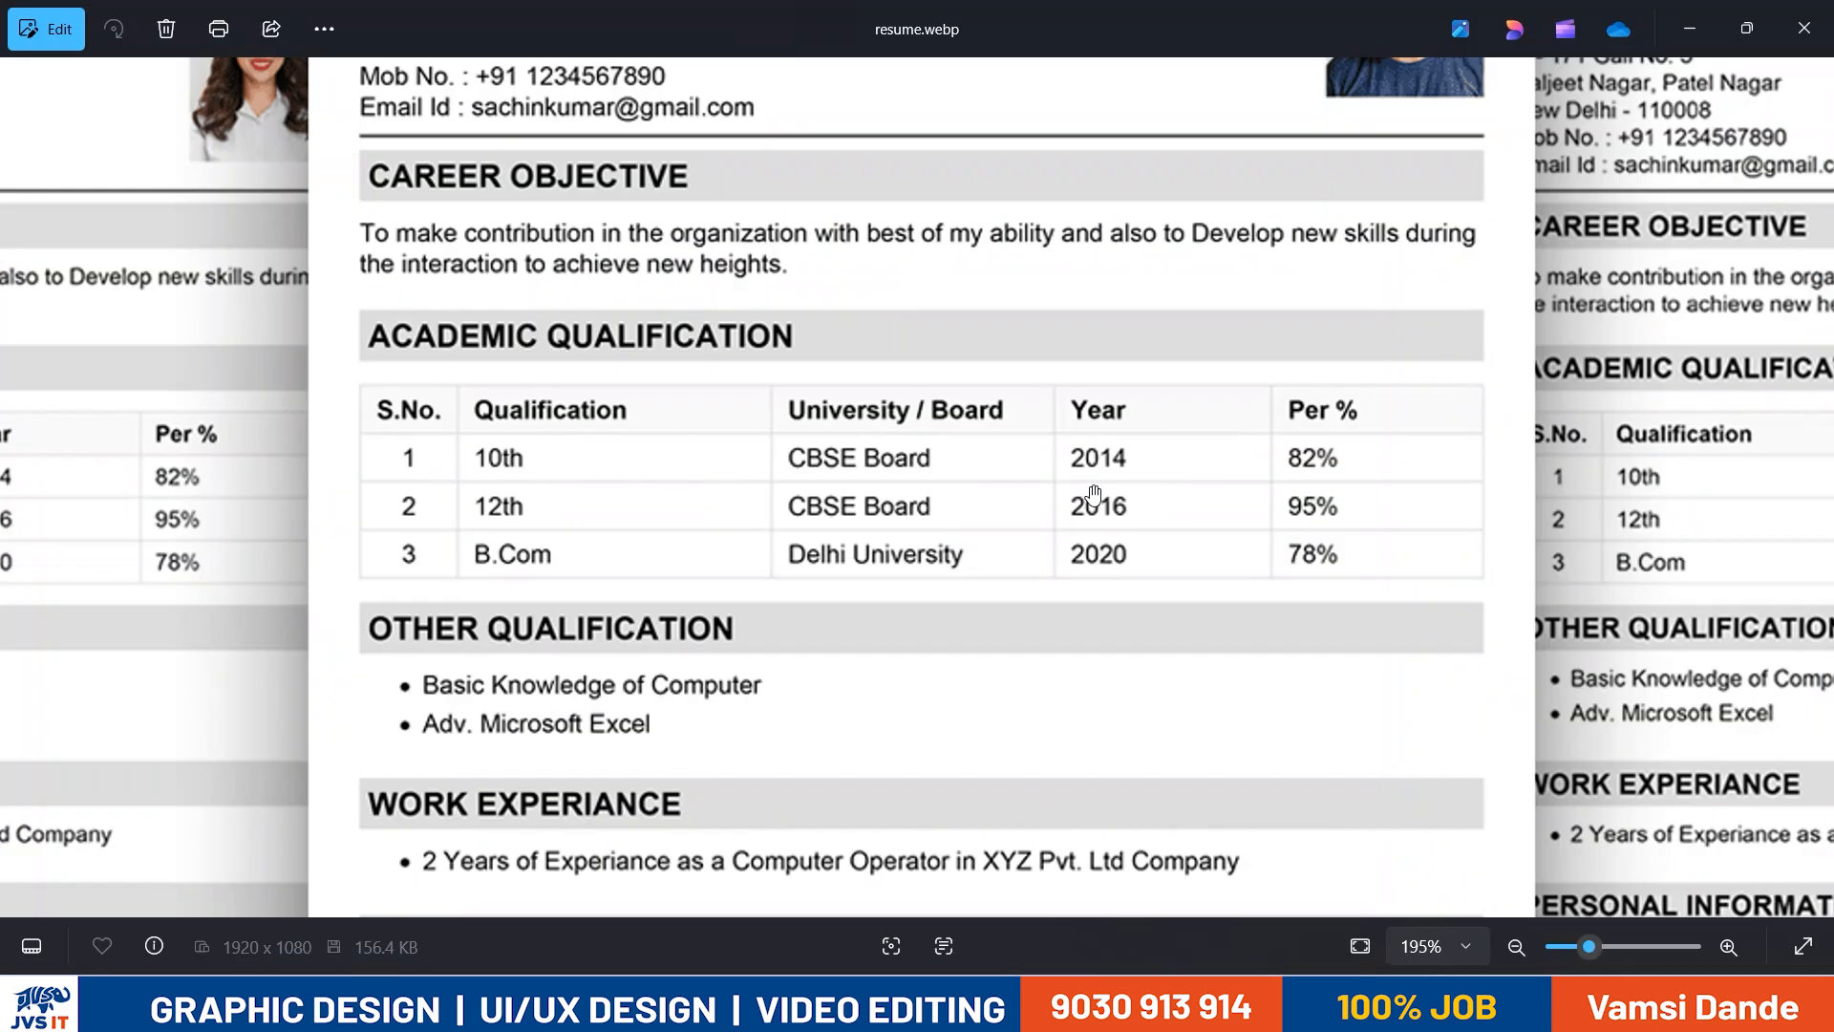
key(alt+Tab)
drag(545, 417, 1072, 446)
click(973, 532)
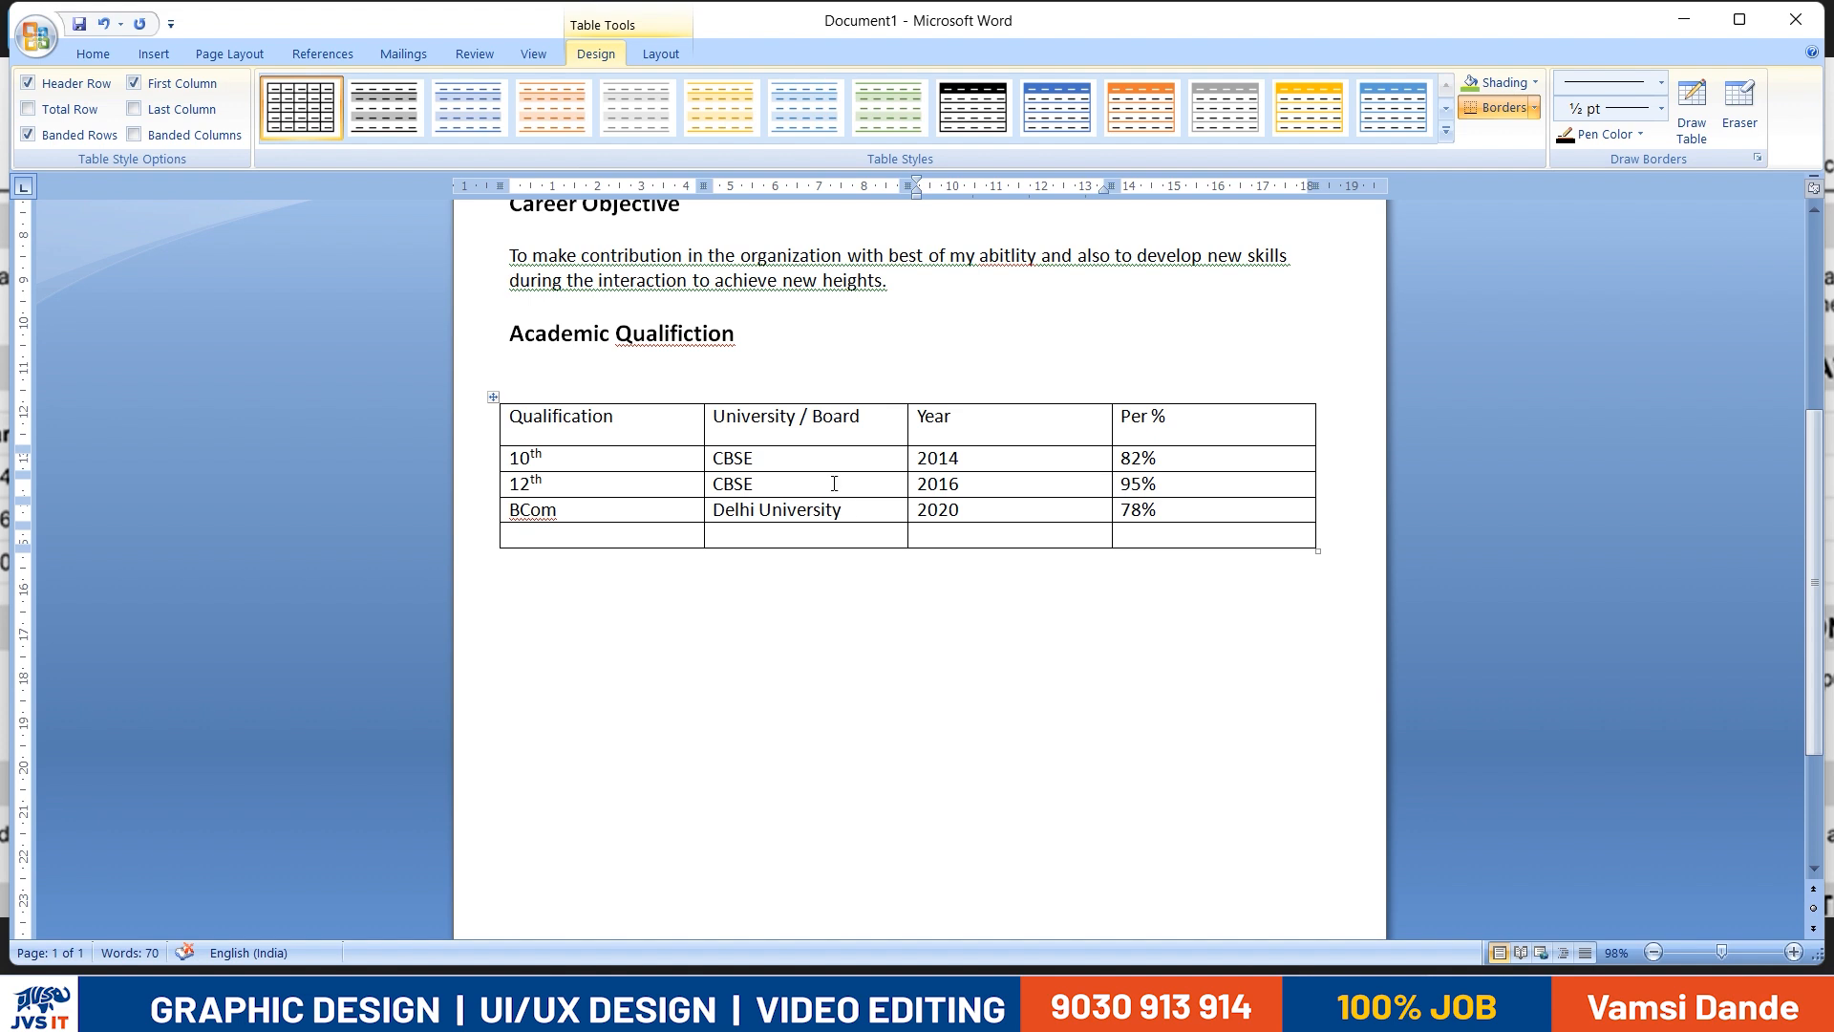
drag(829, 471, 847, 546)
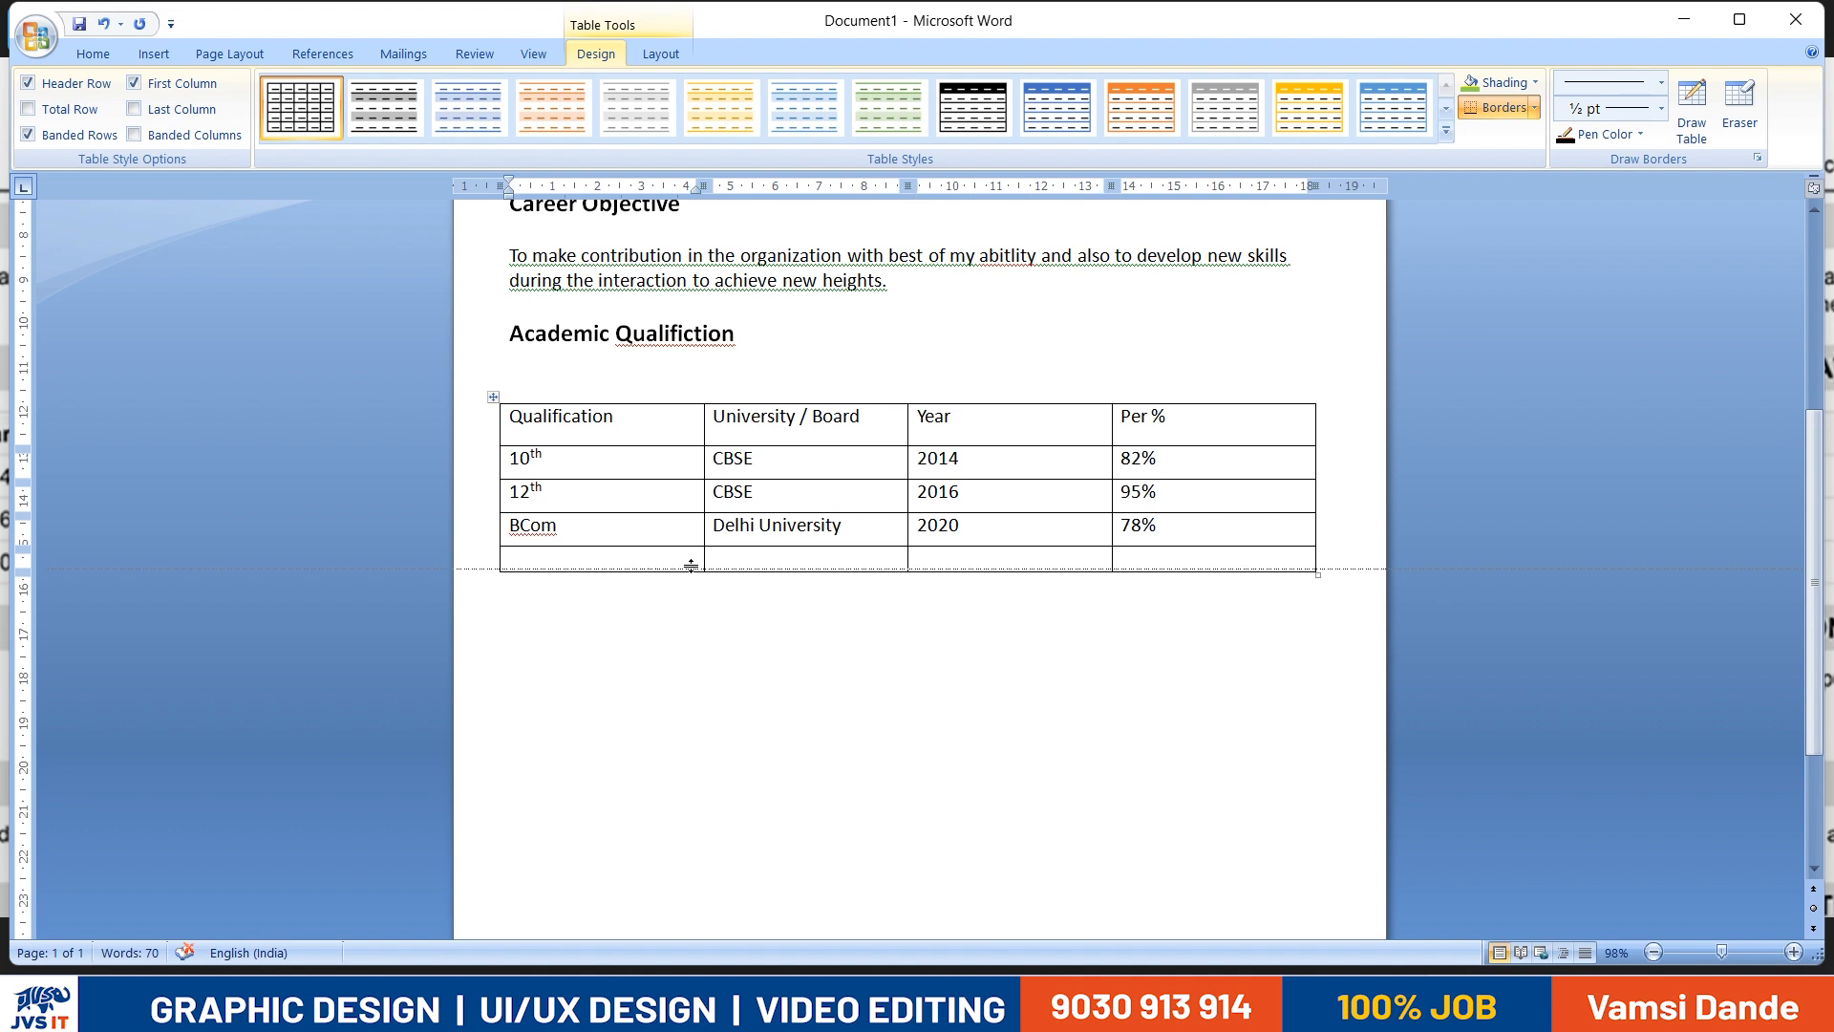
- Delete the entire empty row at the bottom of the academic qualification table
drag(717, 563, 1026, 581)
right_click(1228, 553)
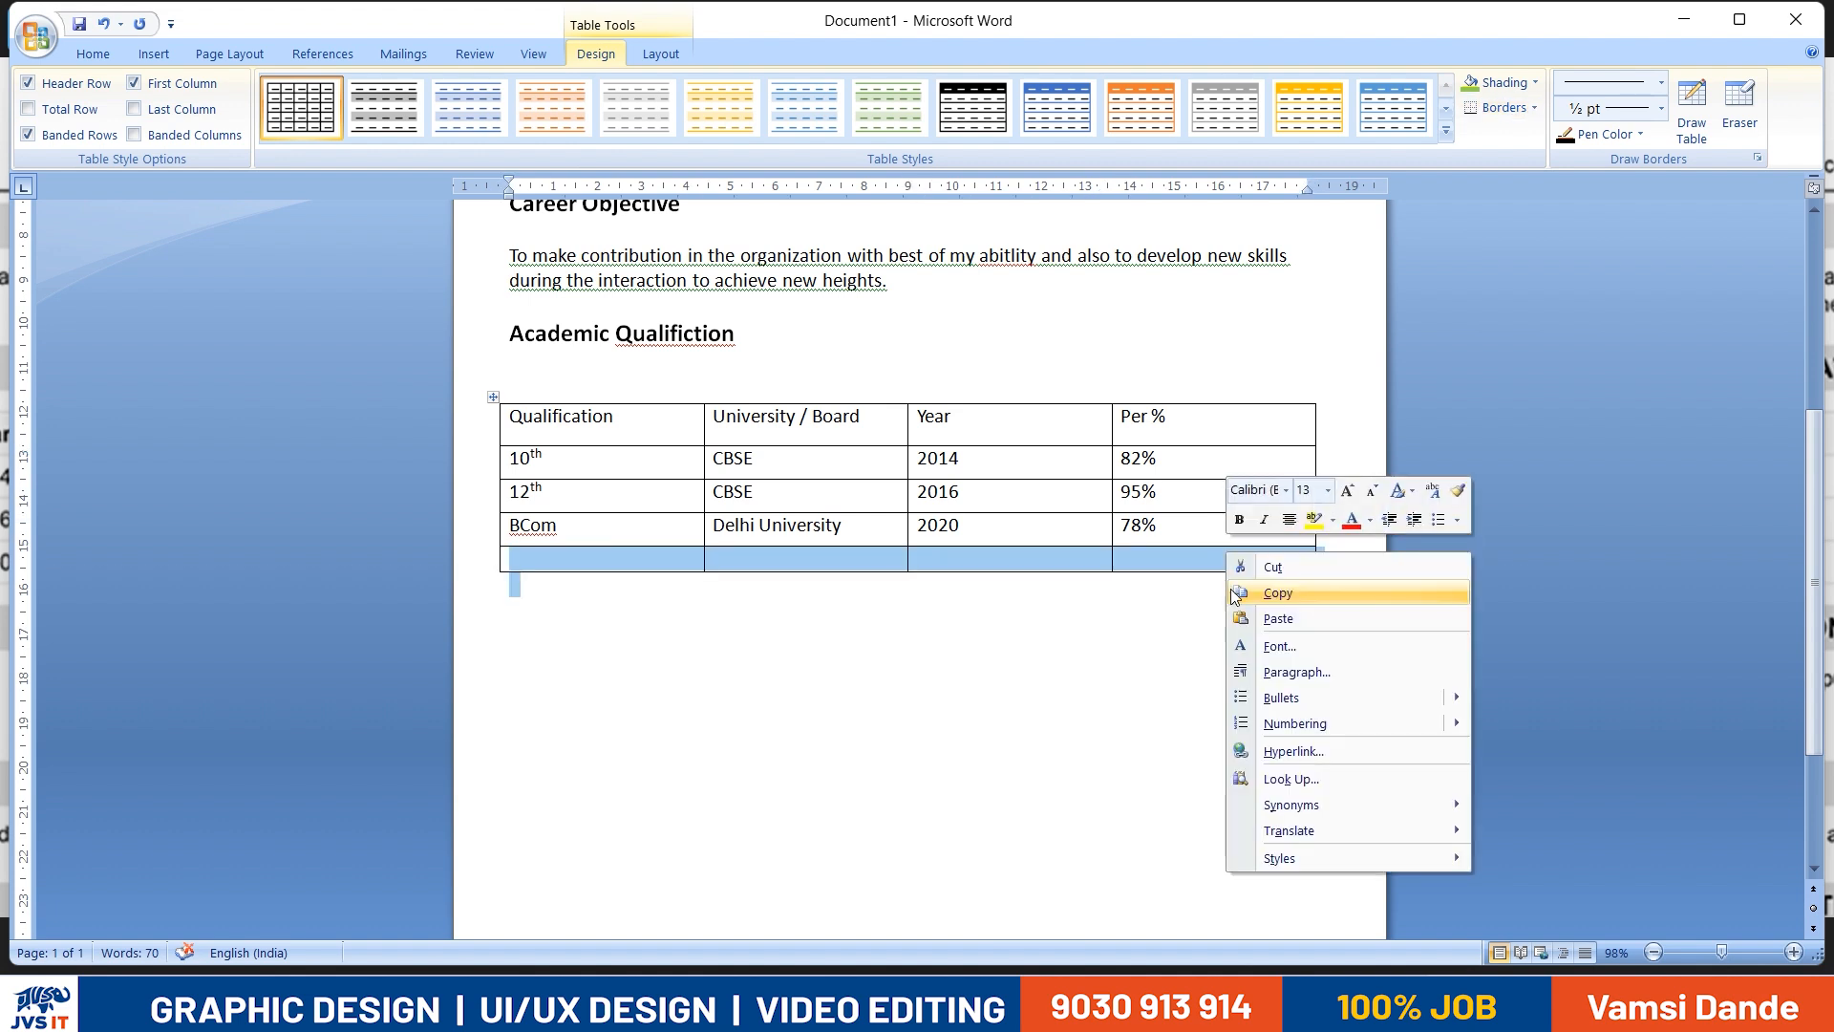
click(1137, 571)
click(1234, 564)
drag(1234, 564, 554, 557)
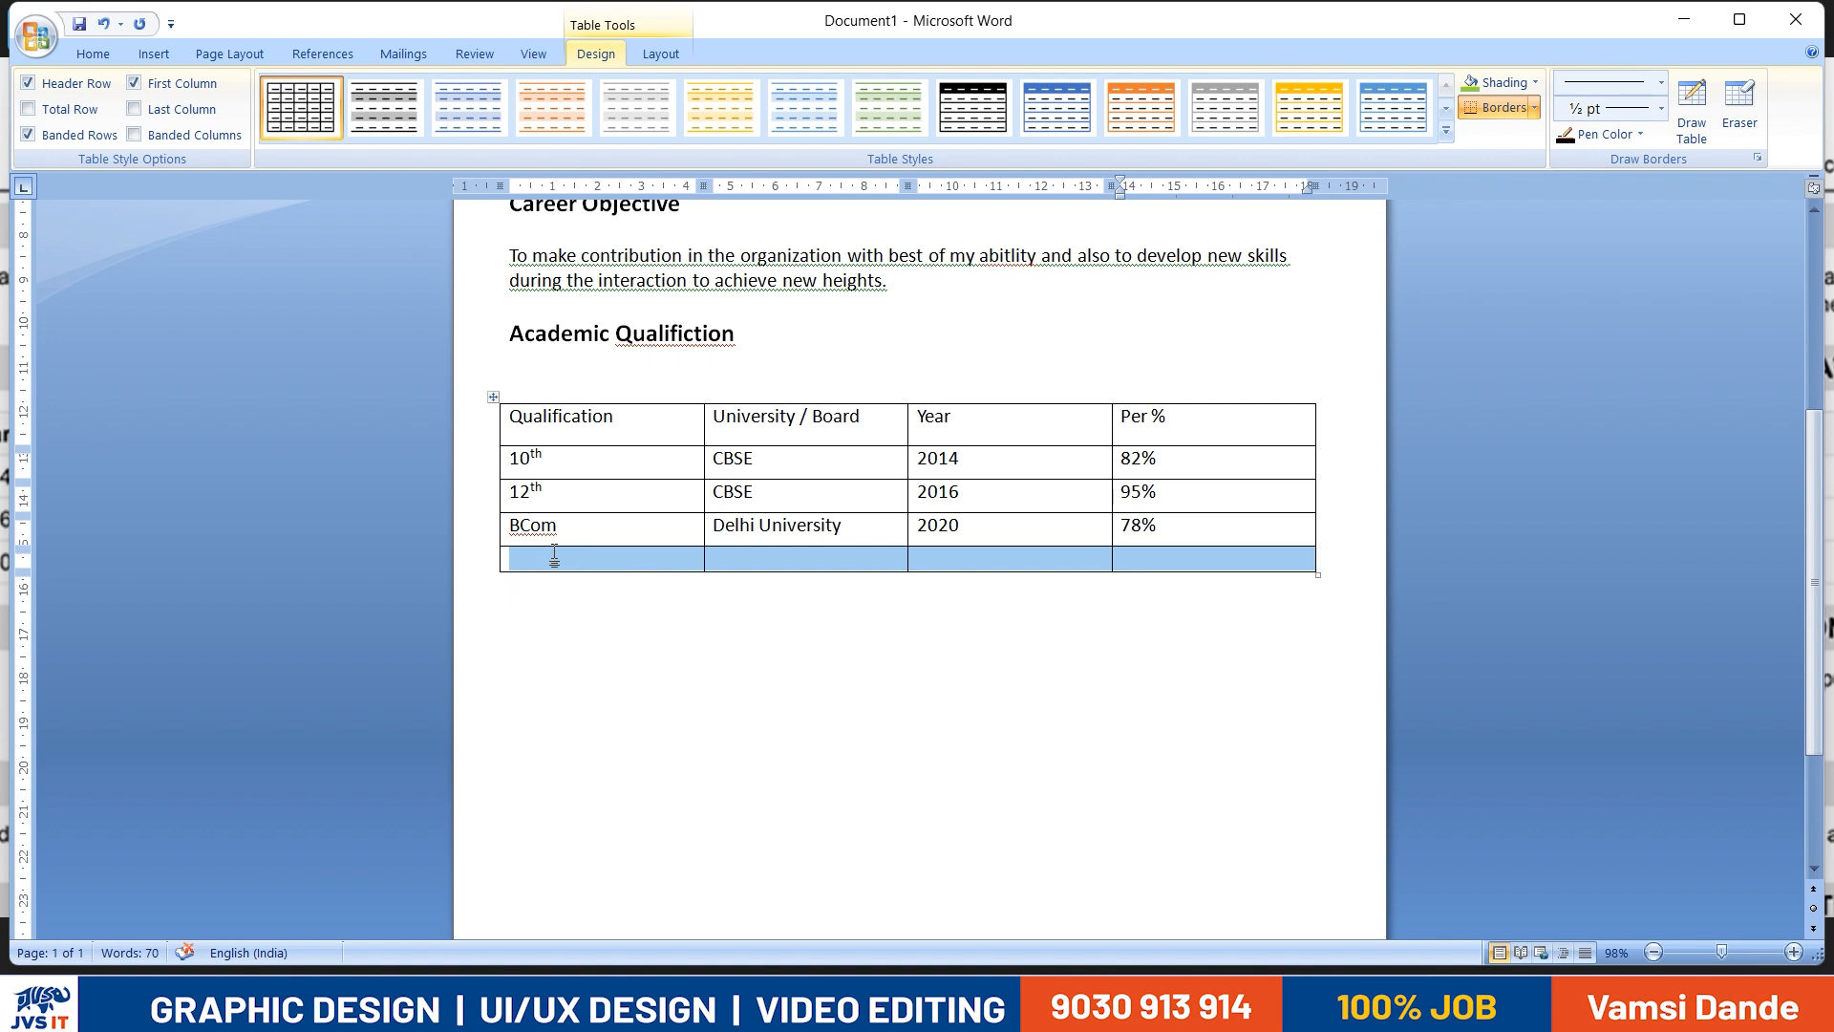
right_click(554, 554)
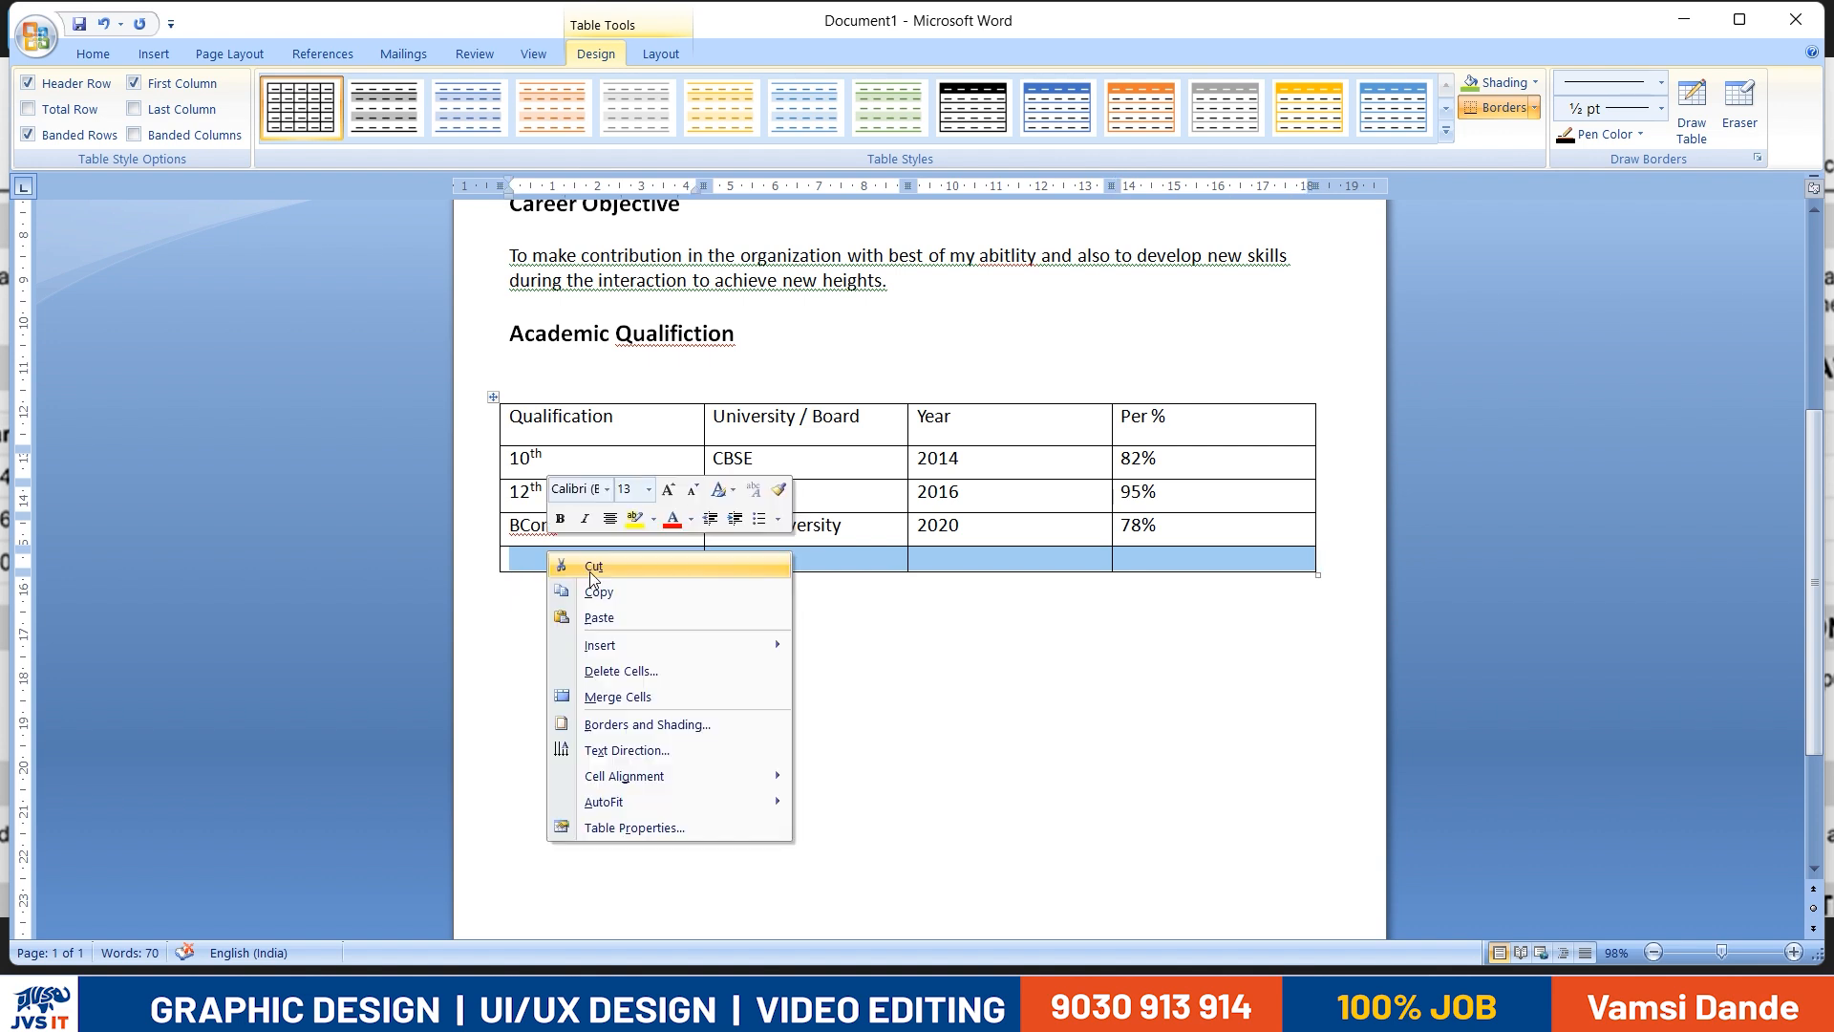
click(667, 670)
click(865, 486)
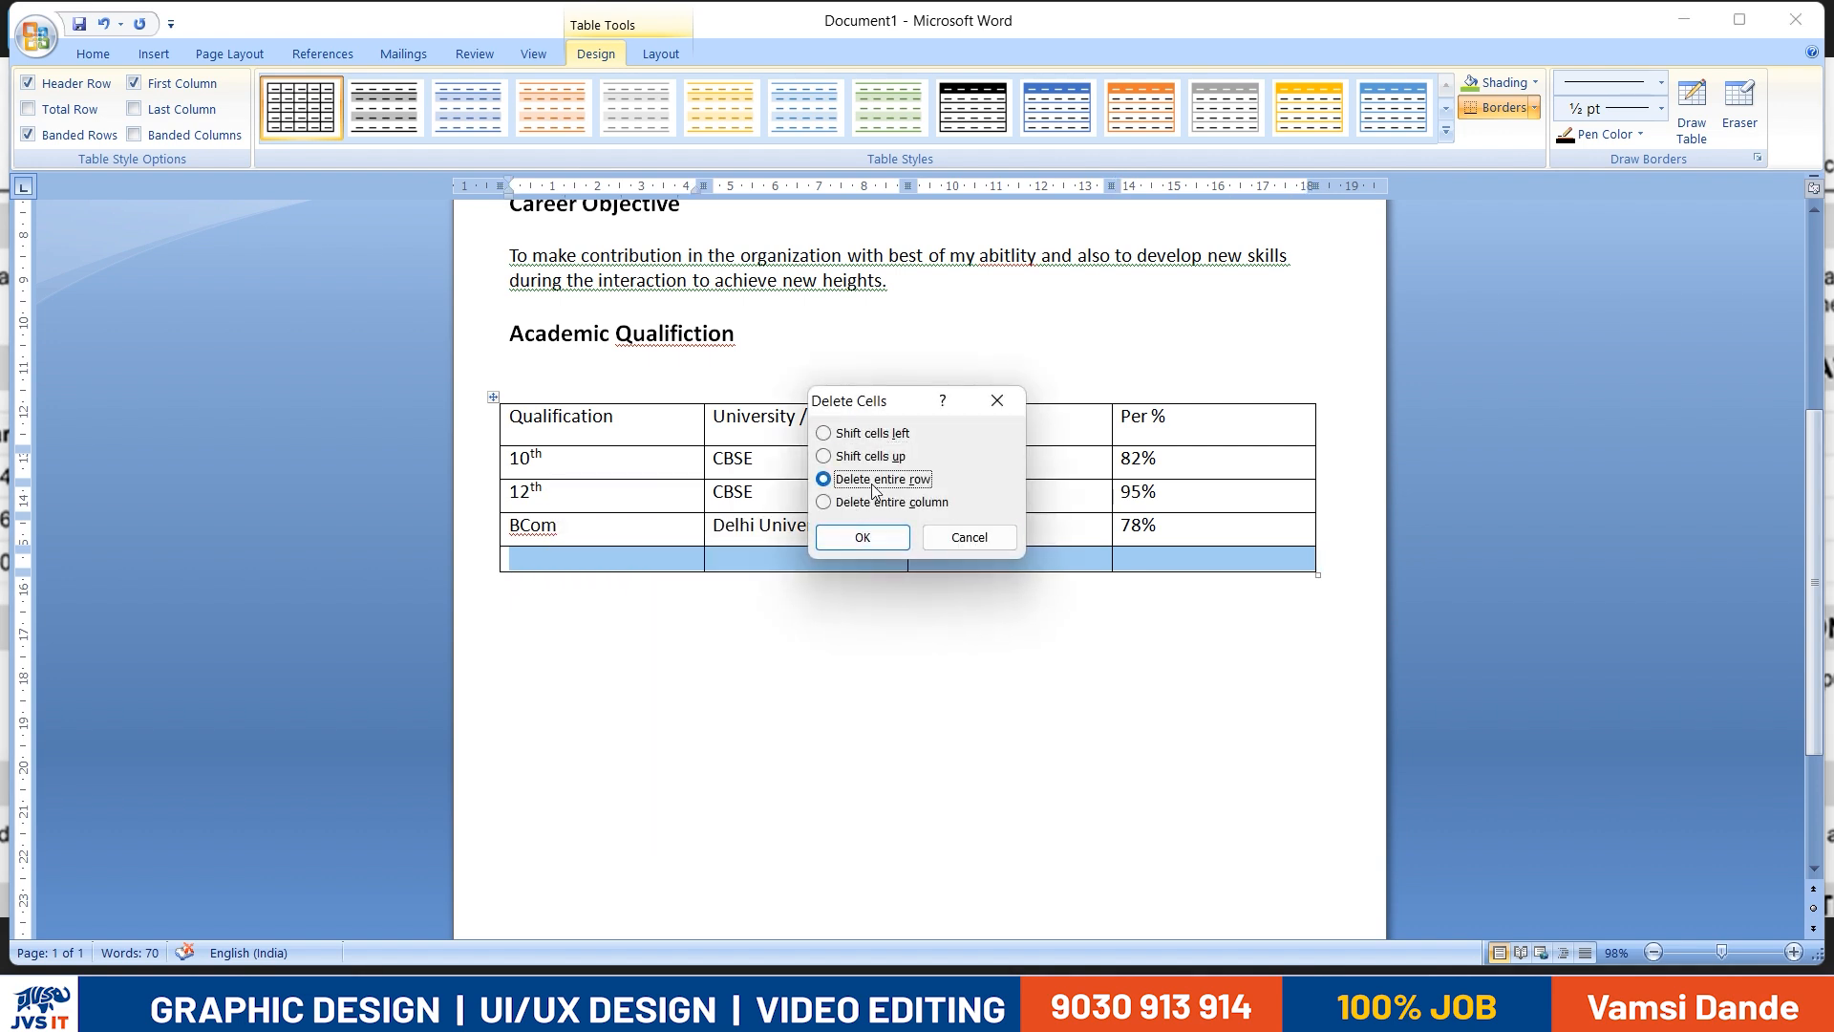
click(863, 538)
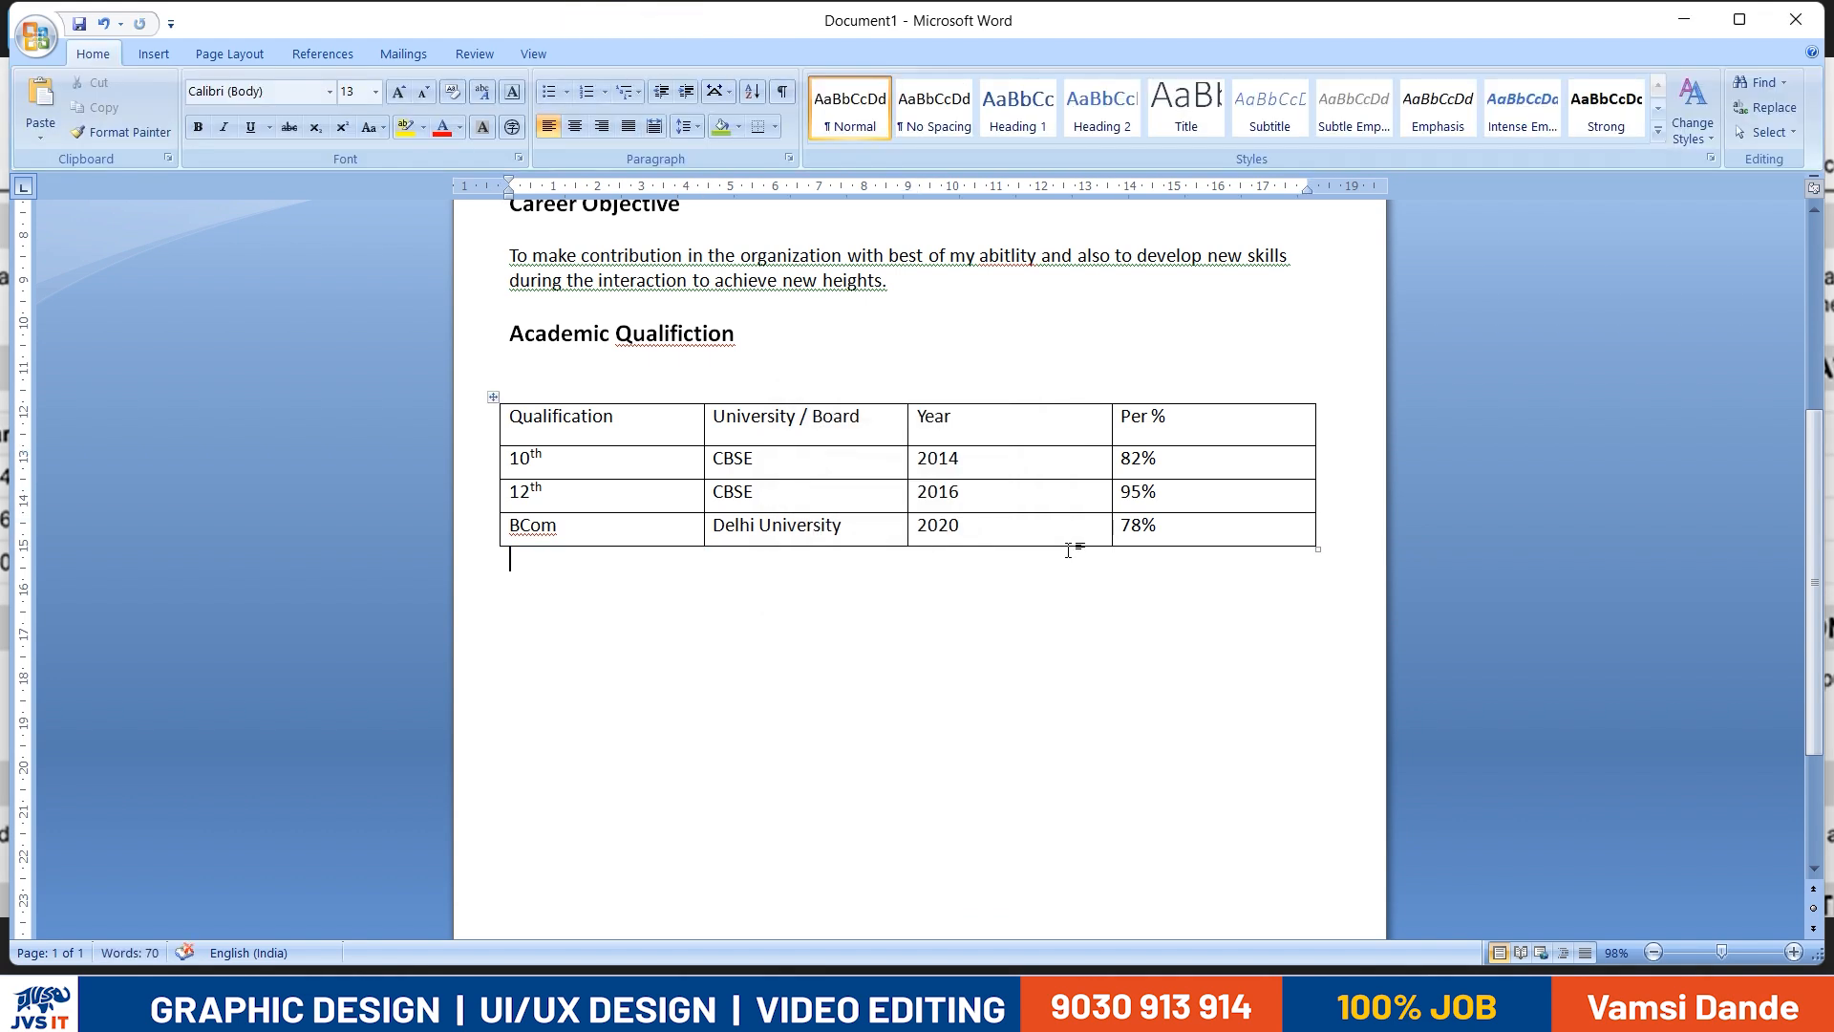
- Adjust the table's row heights by moving the borders below the BCom, 10th and header rows
drag(1061, 547, 1044, 556)
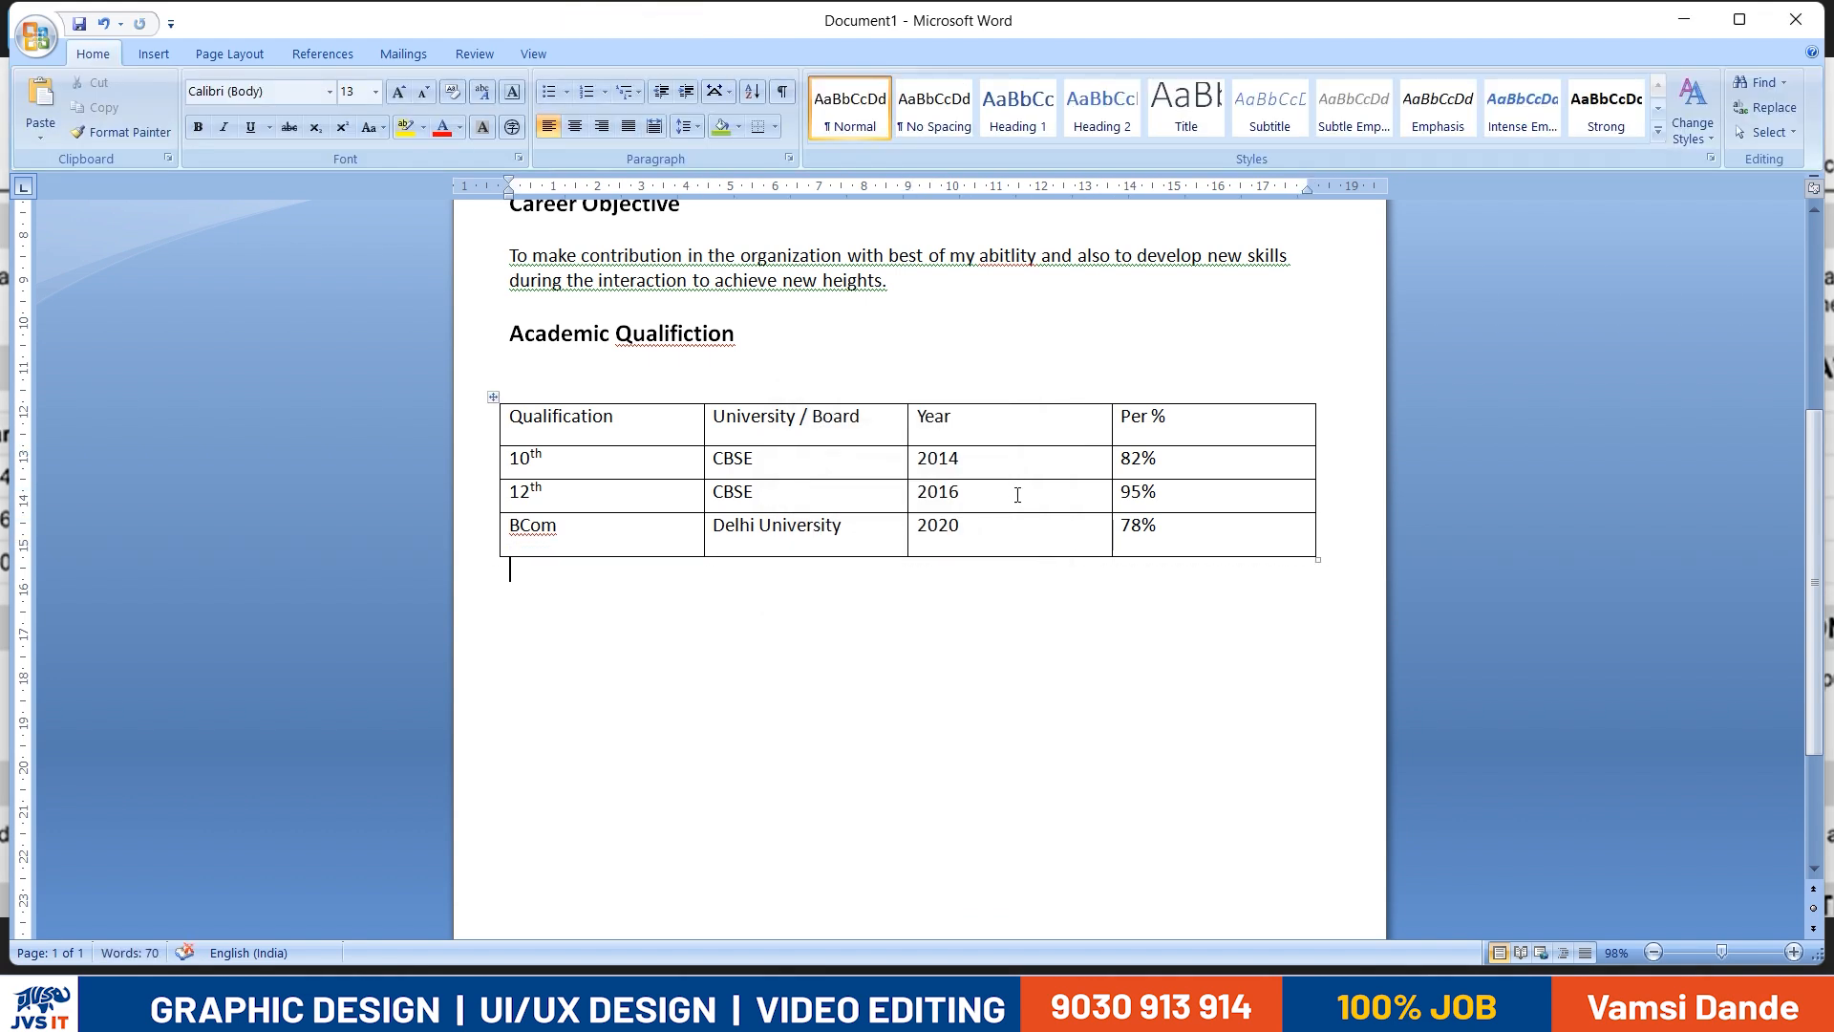
drag(1010, 481, 1001, 472)
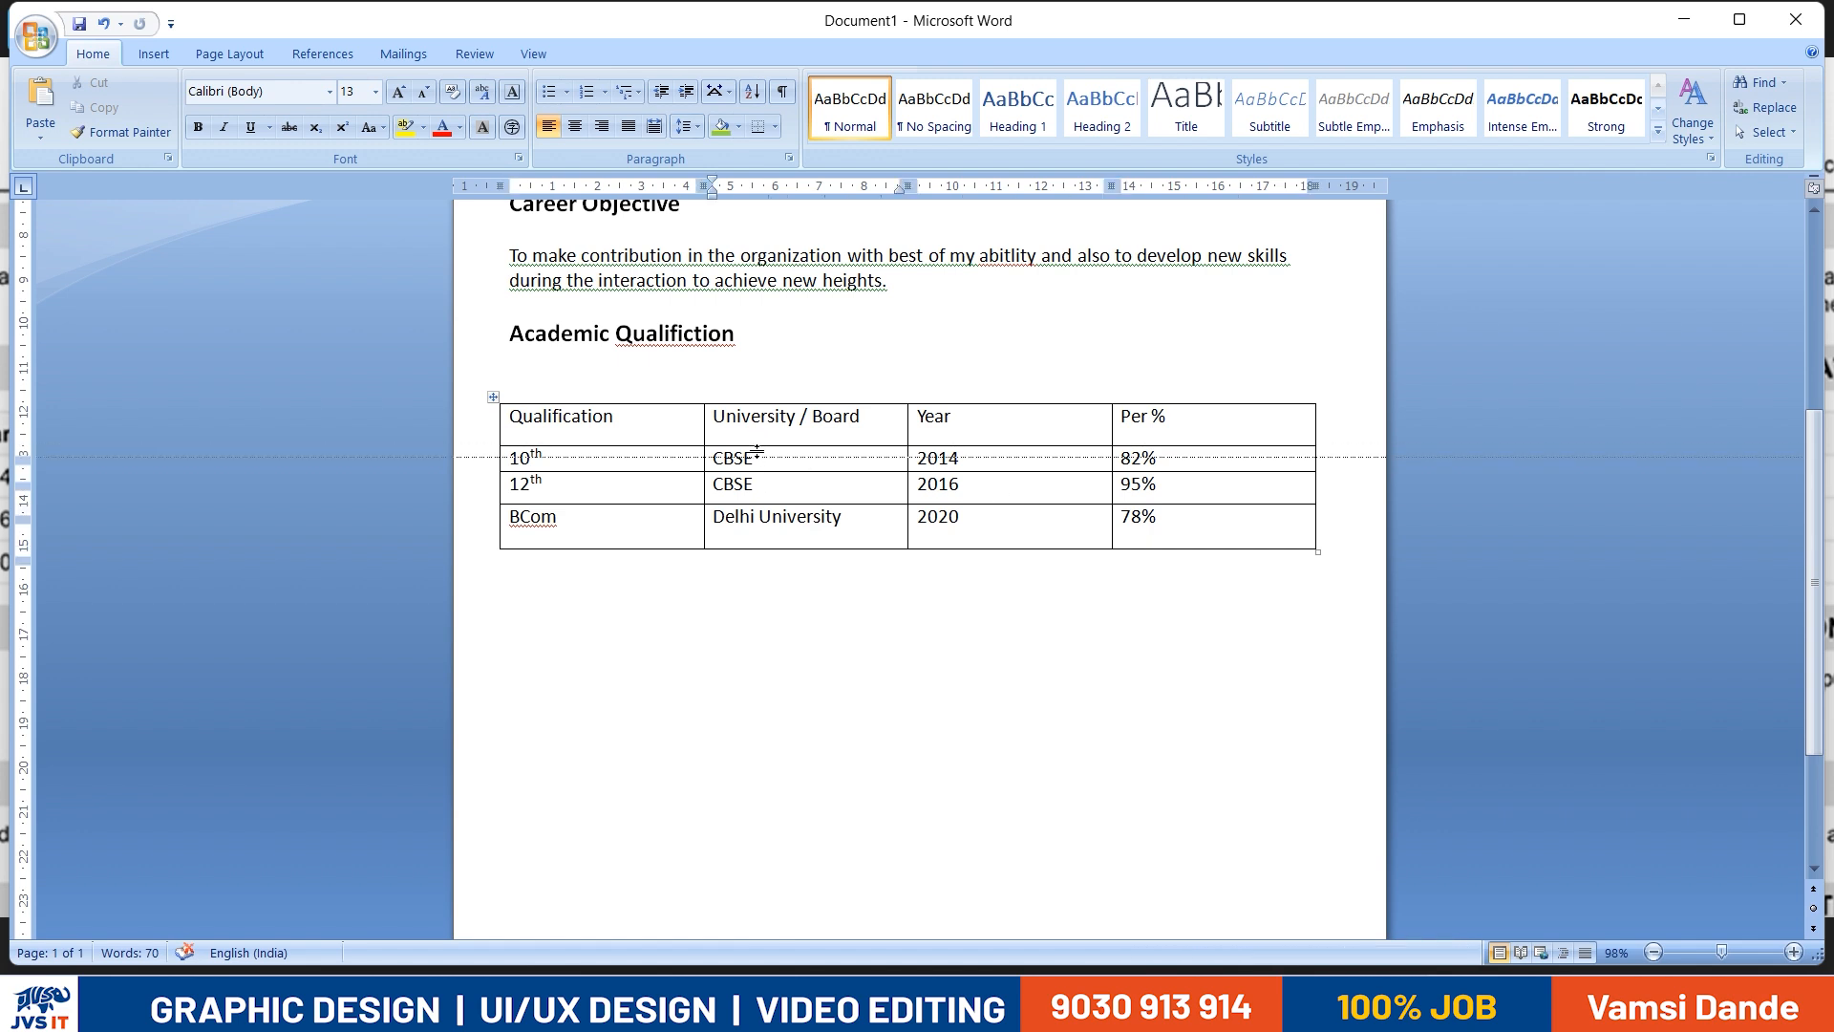
drag(756, 445, 757, 457)
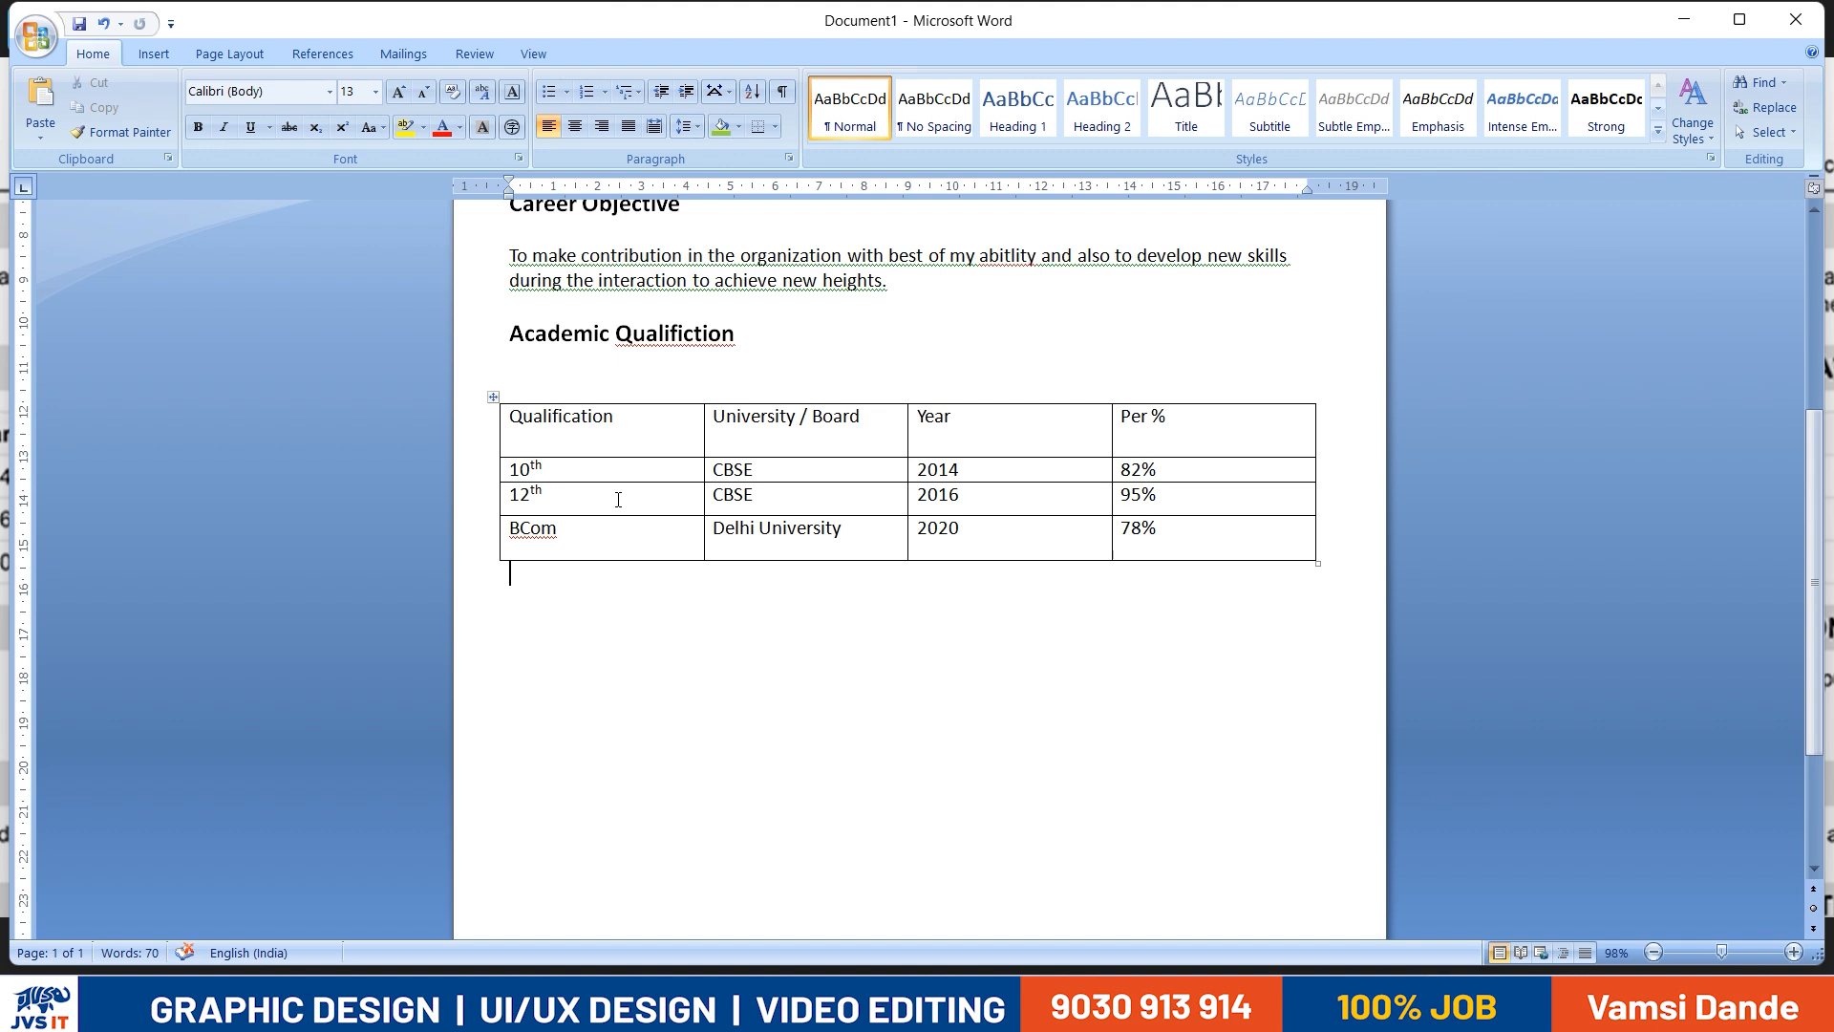
- Select the whole qualification table and distribute its rows evenly
drag(583, 409, 1217, 567)
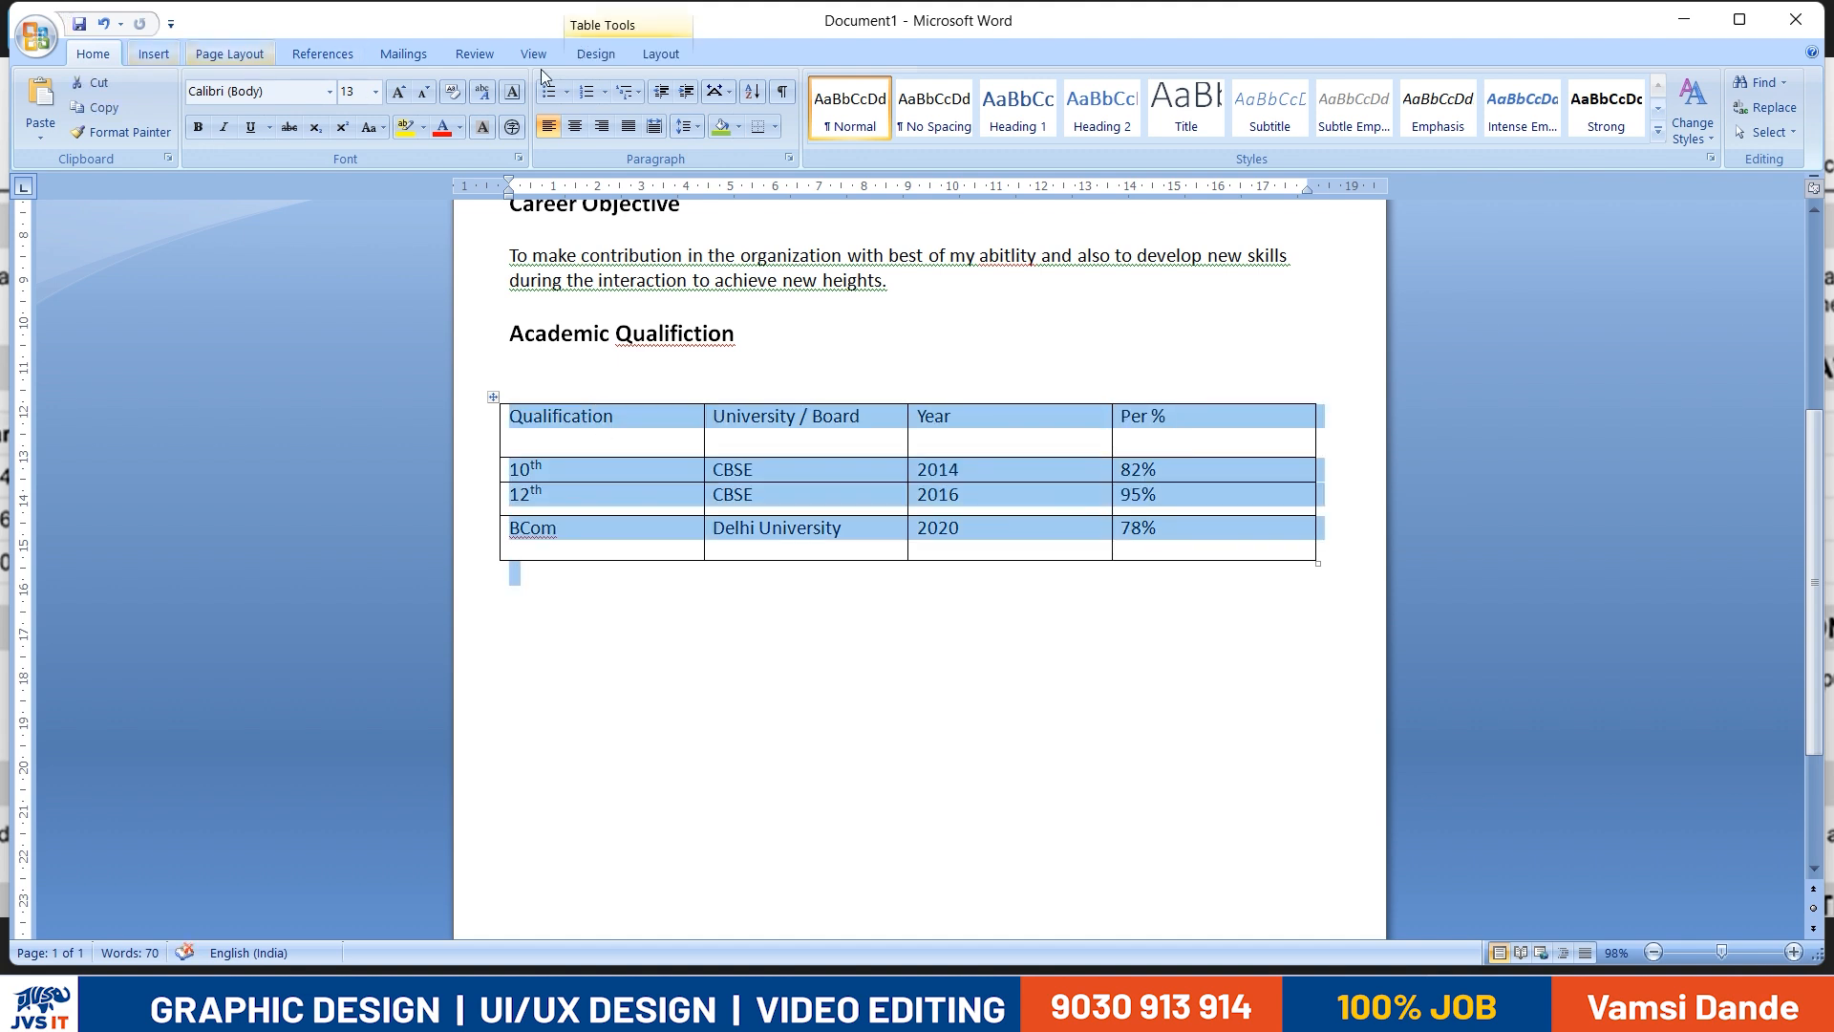
click(620, 54)
click(653, 57)
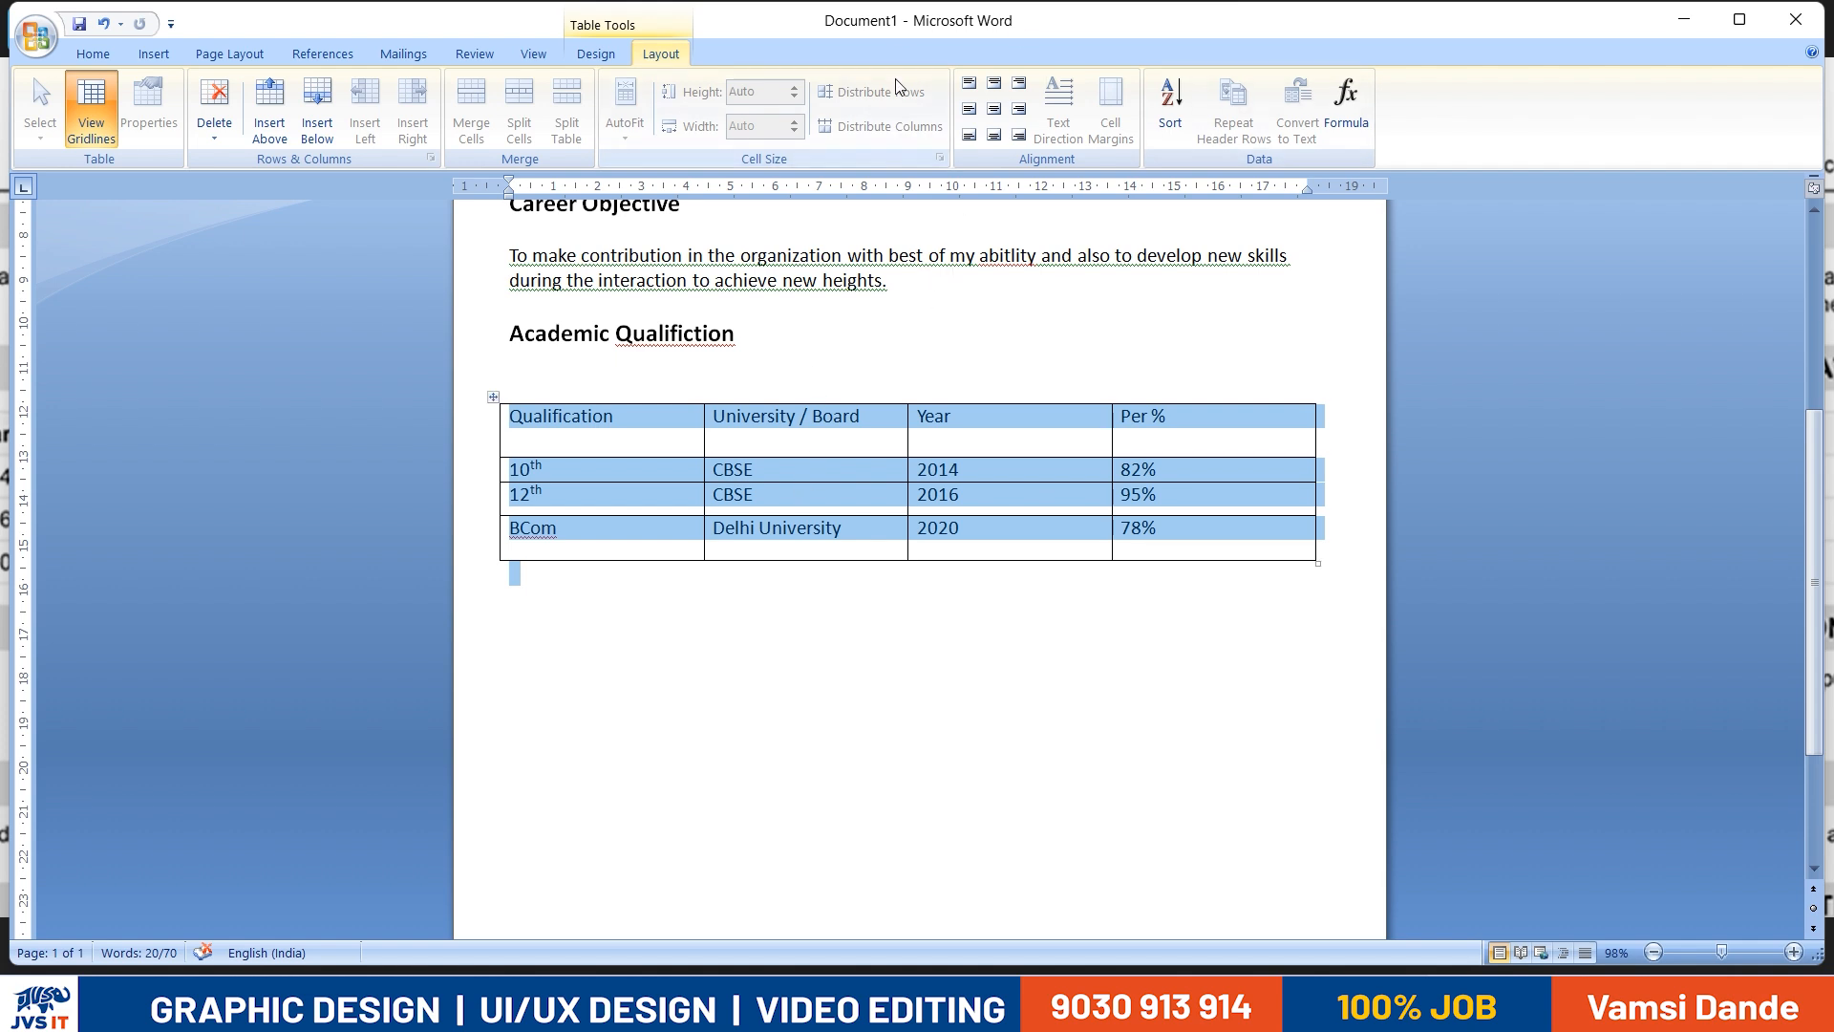
click(747, 623)
click(493, 400)
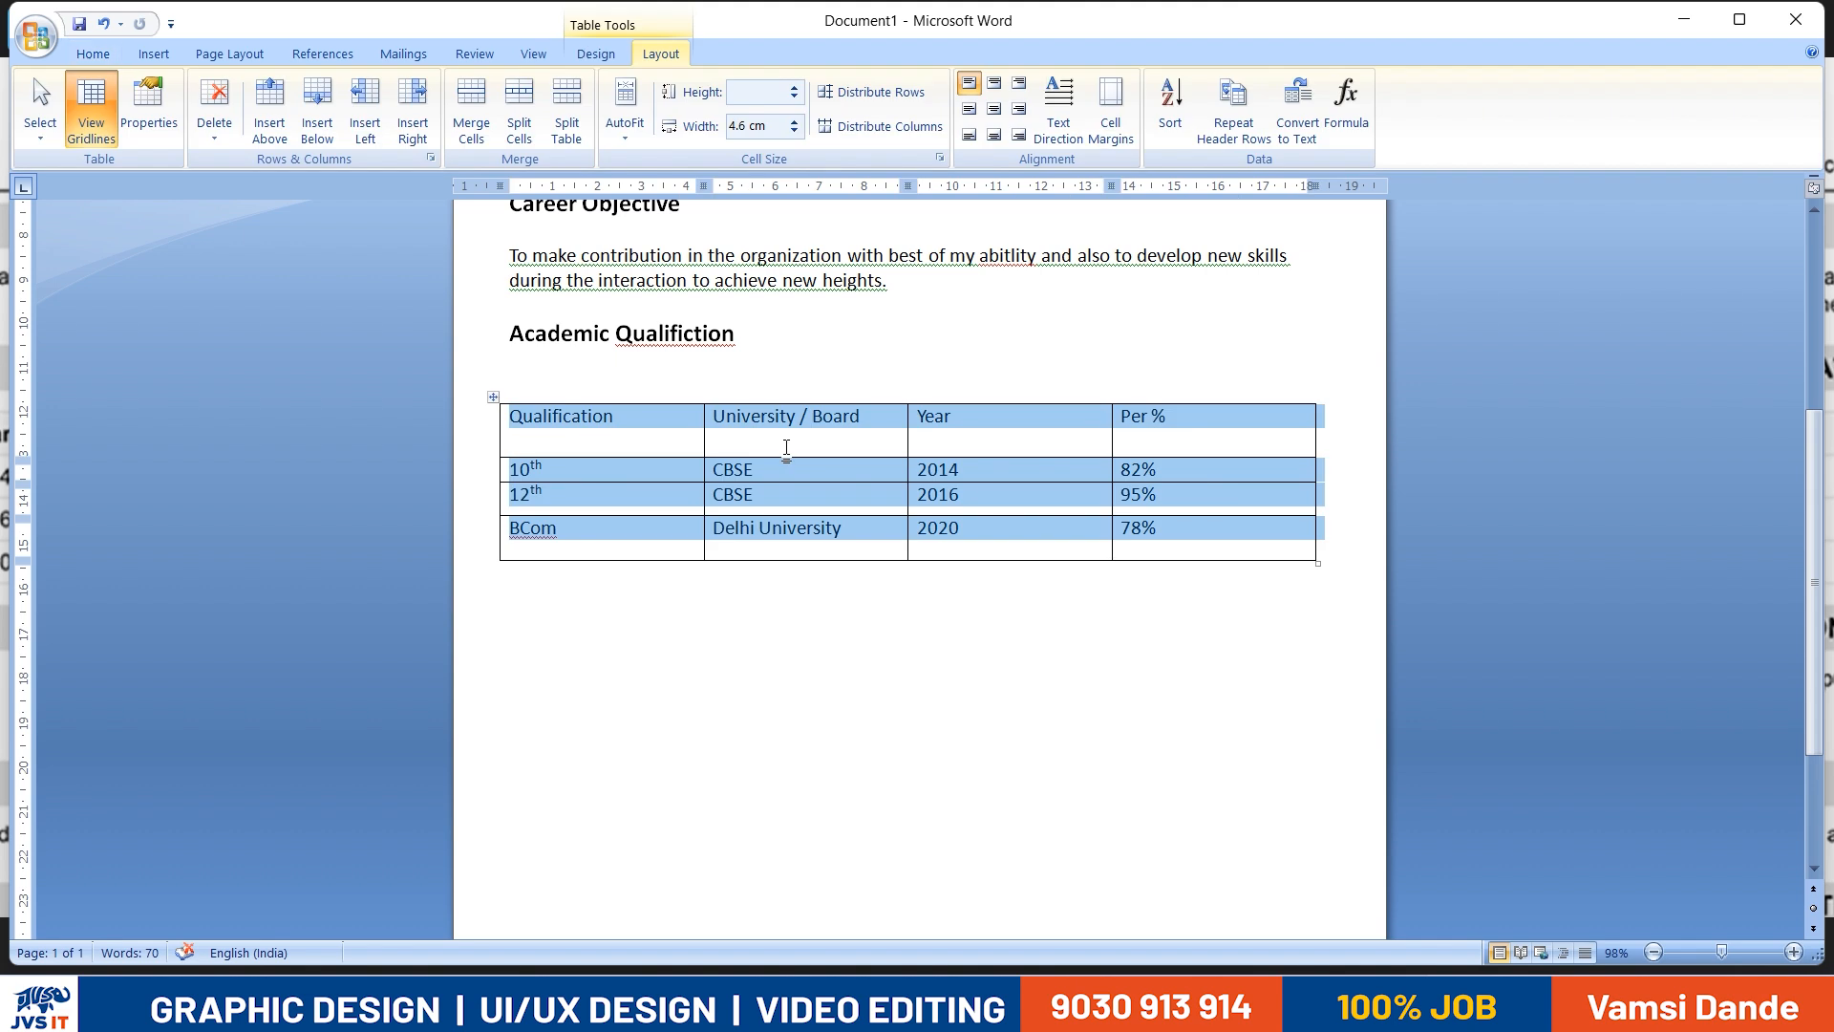
click(887, 96)
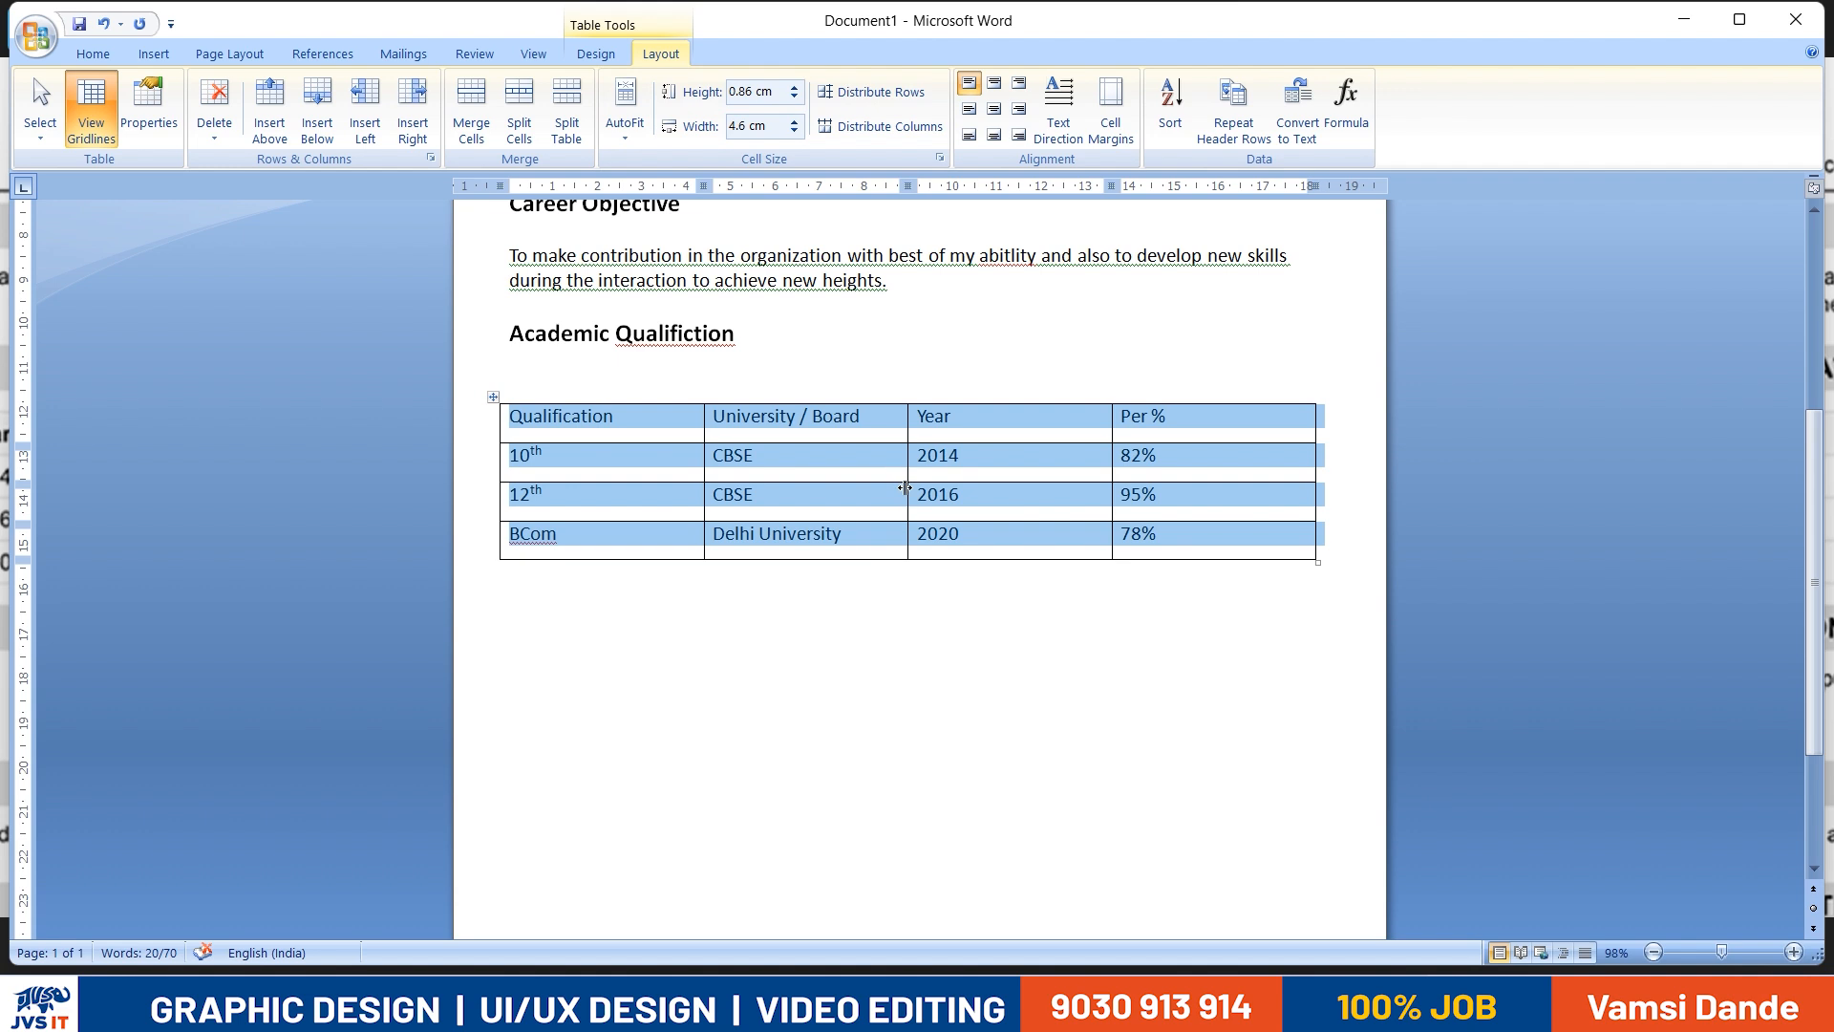
click(834, 497)
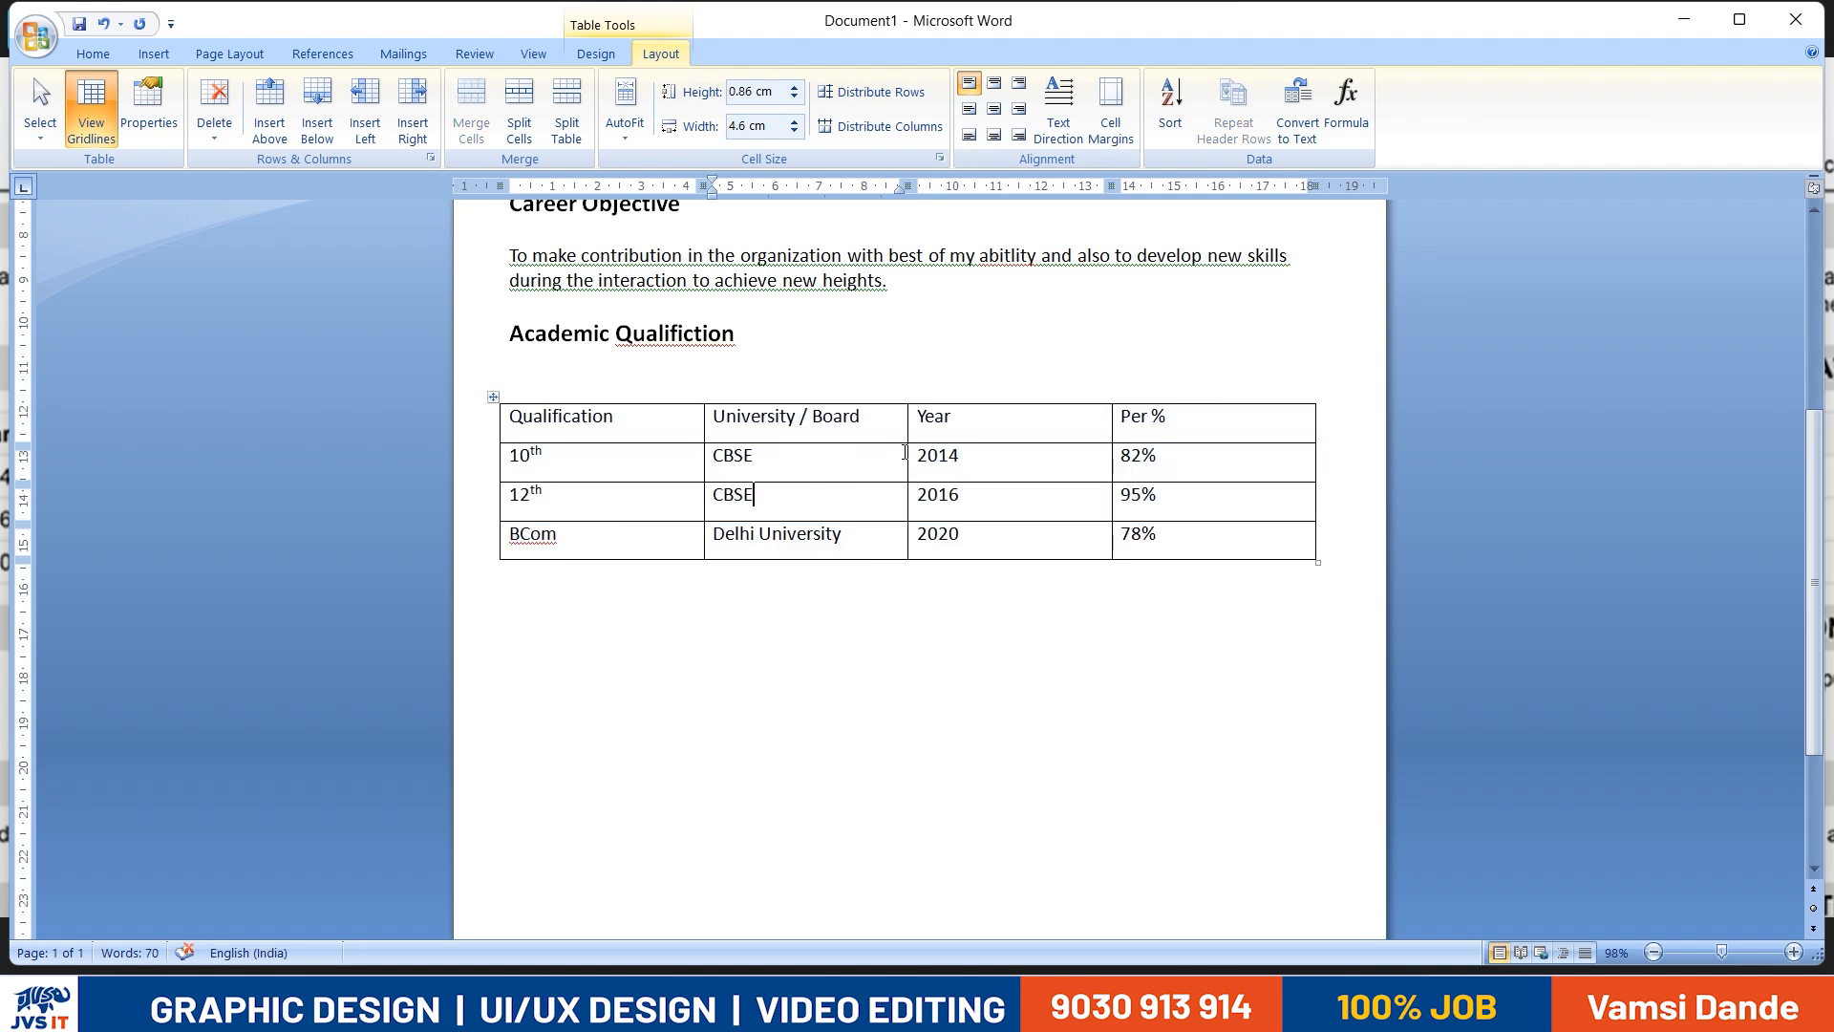
- Try widening the University / Board column to 5.6 cm, and undo the border shift made in the 10th row only
drag(906, 453, 952, 456)
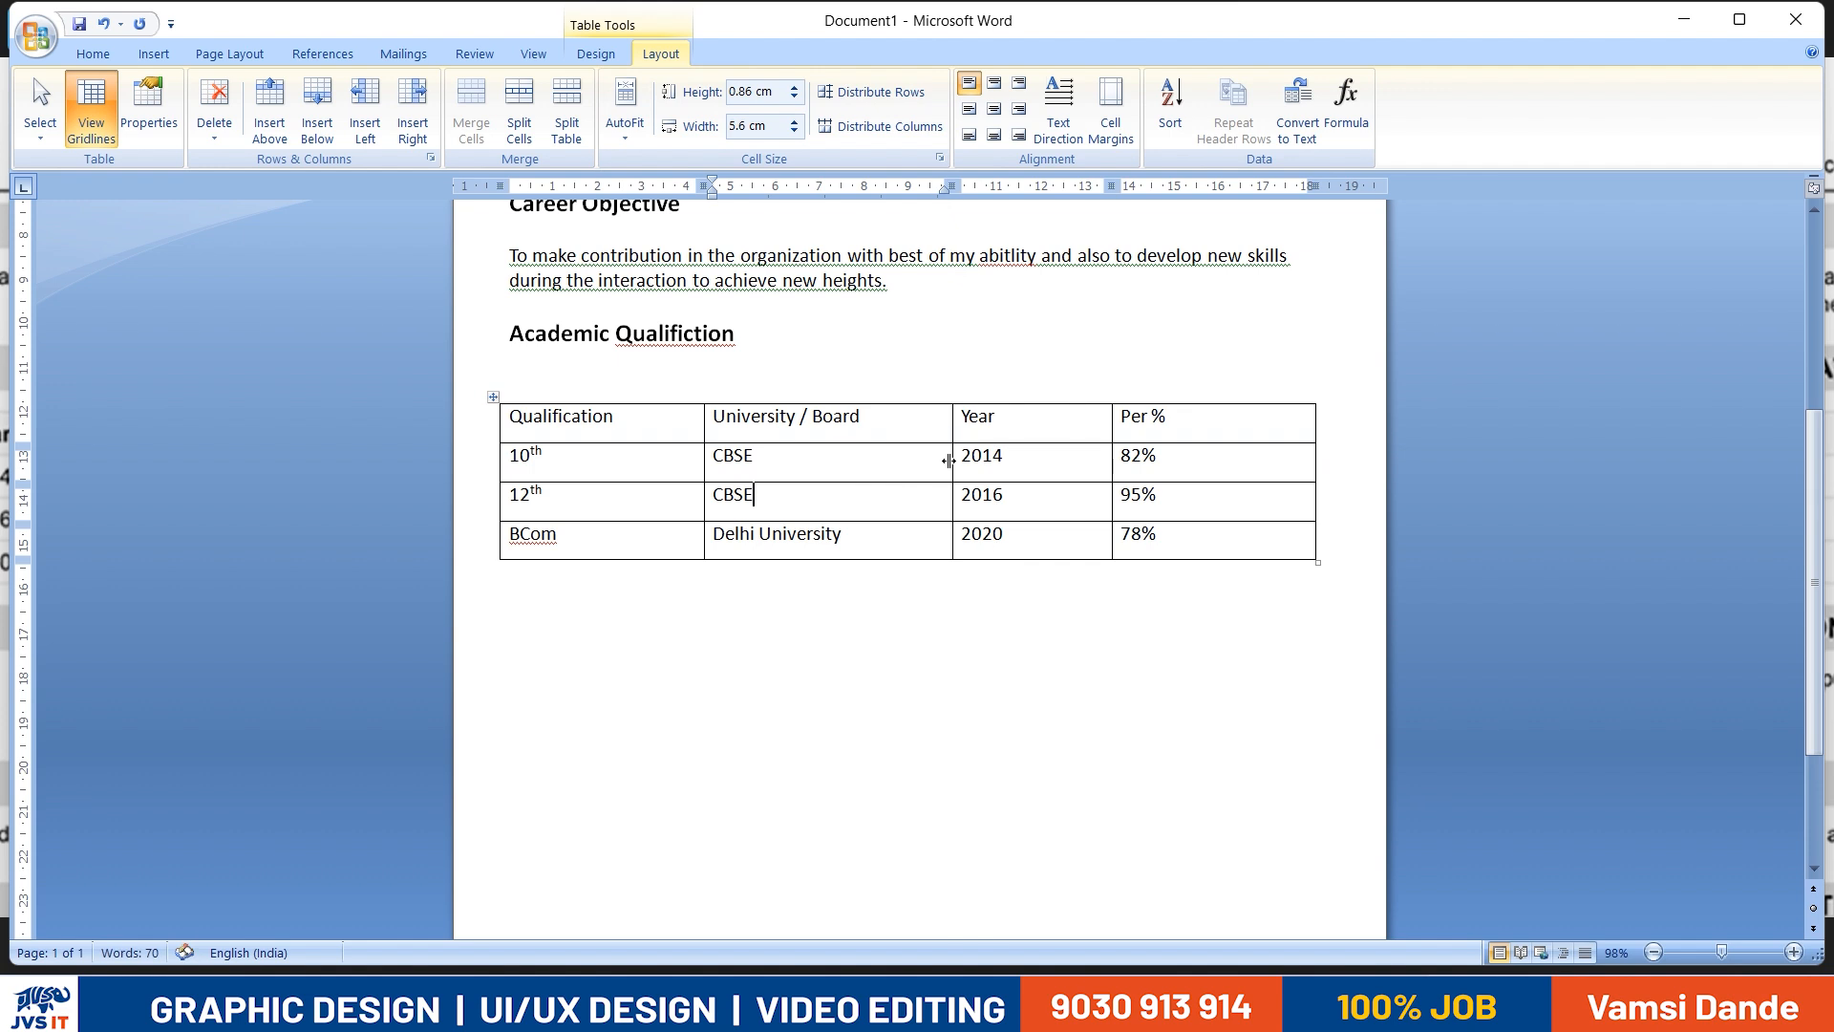
click(732, 474)
drag(700, 470, 743, 470)
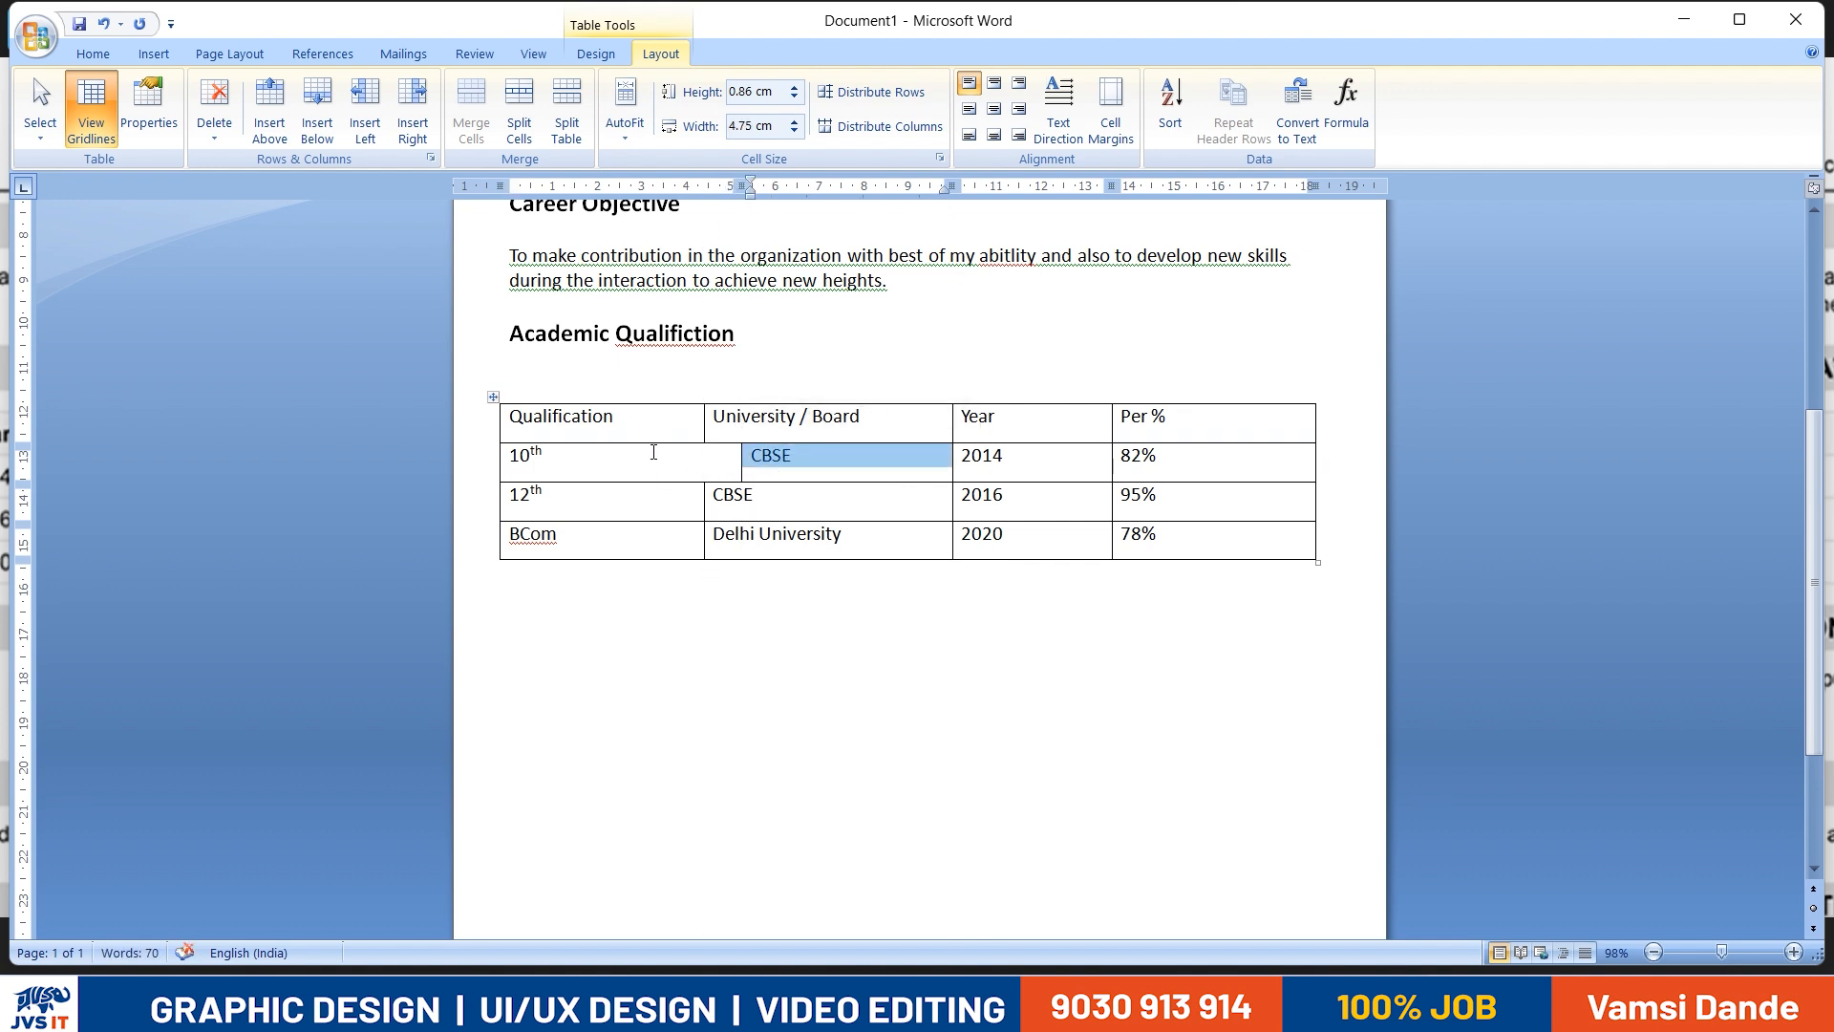
key(ctrl+z)
- Select the whole qualification table and distribute its columns evenly
click(491, 391)
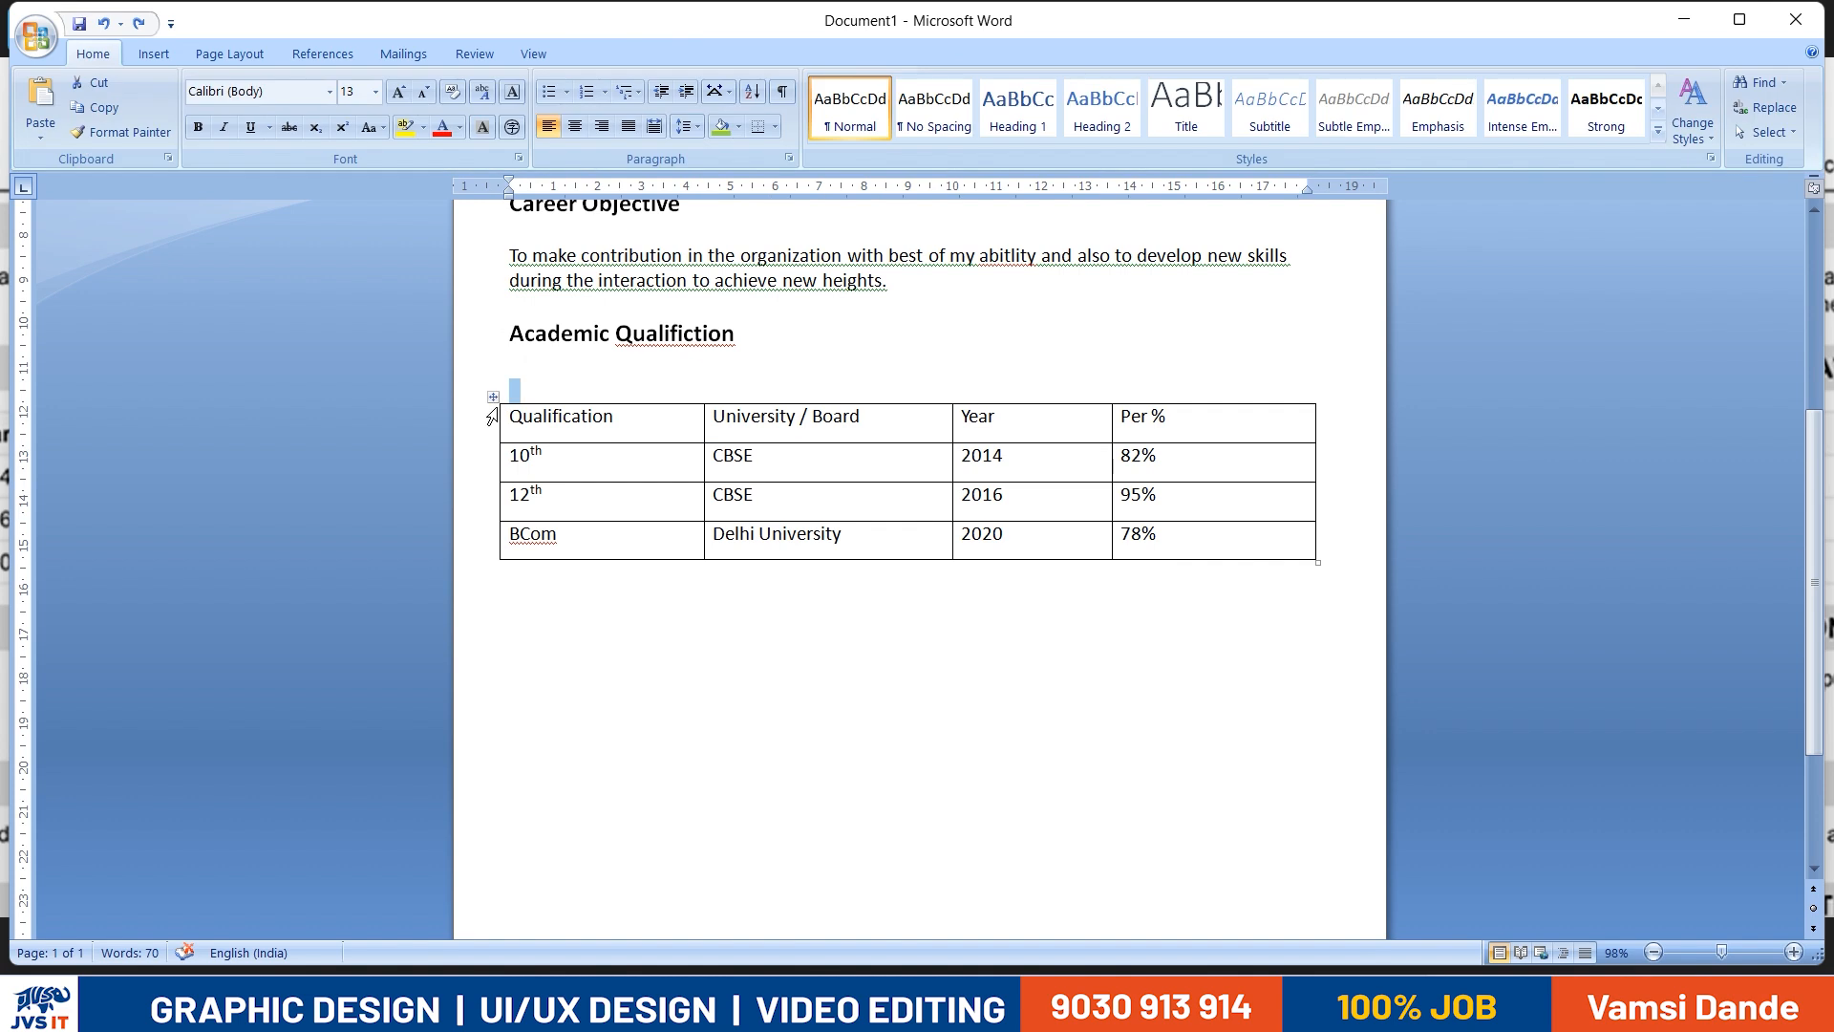
click(493, 397)
click(661, 53)
click(863, 128)
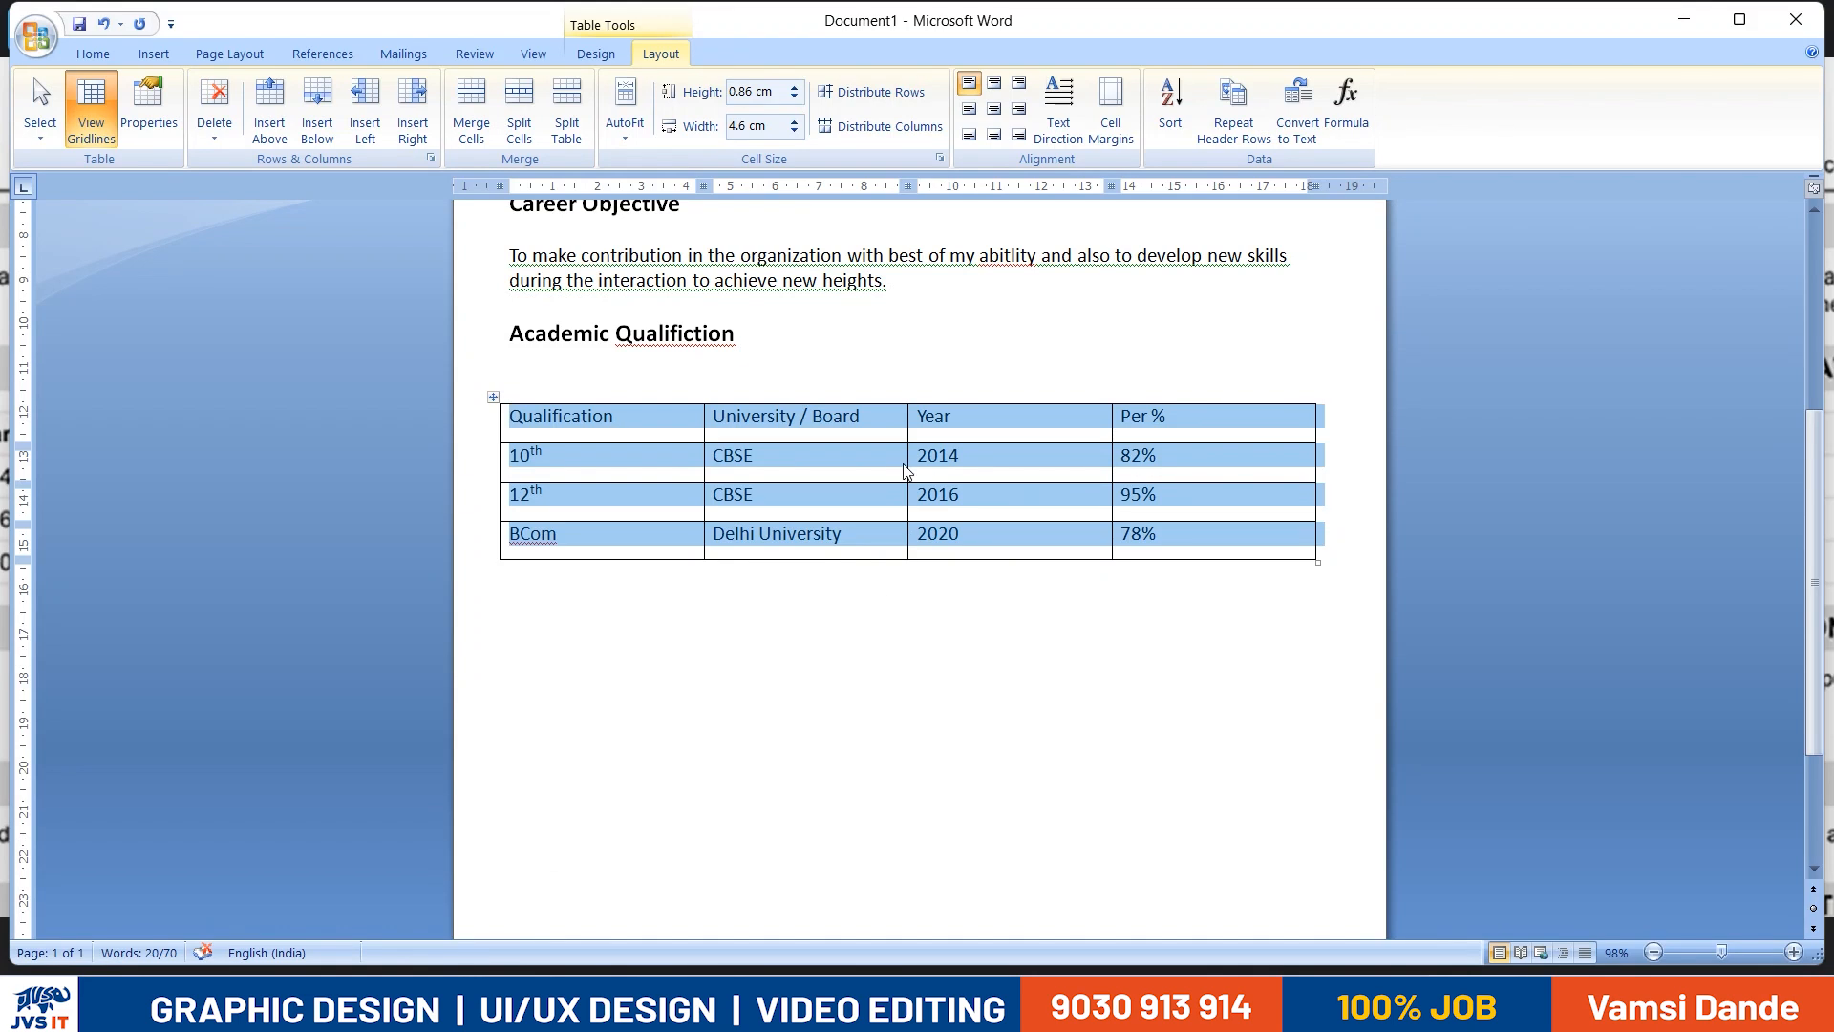
- Try widening the University / Board column into the Year column and shifting the border of the 82% cell
drag(907, 475, 964, 475)
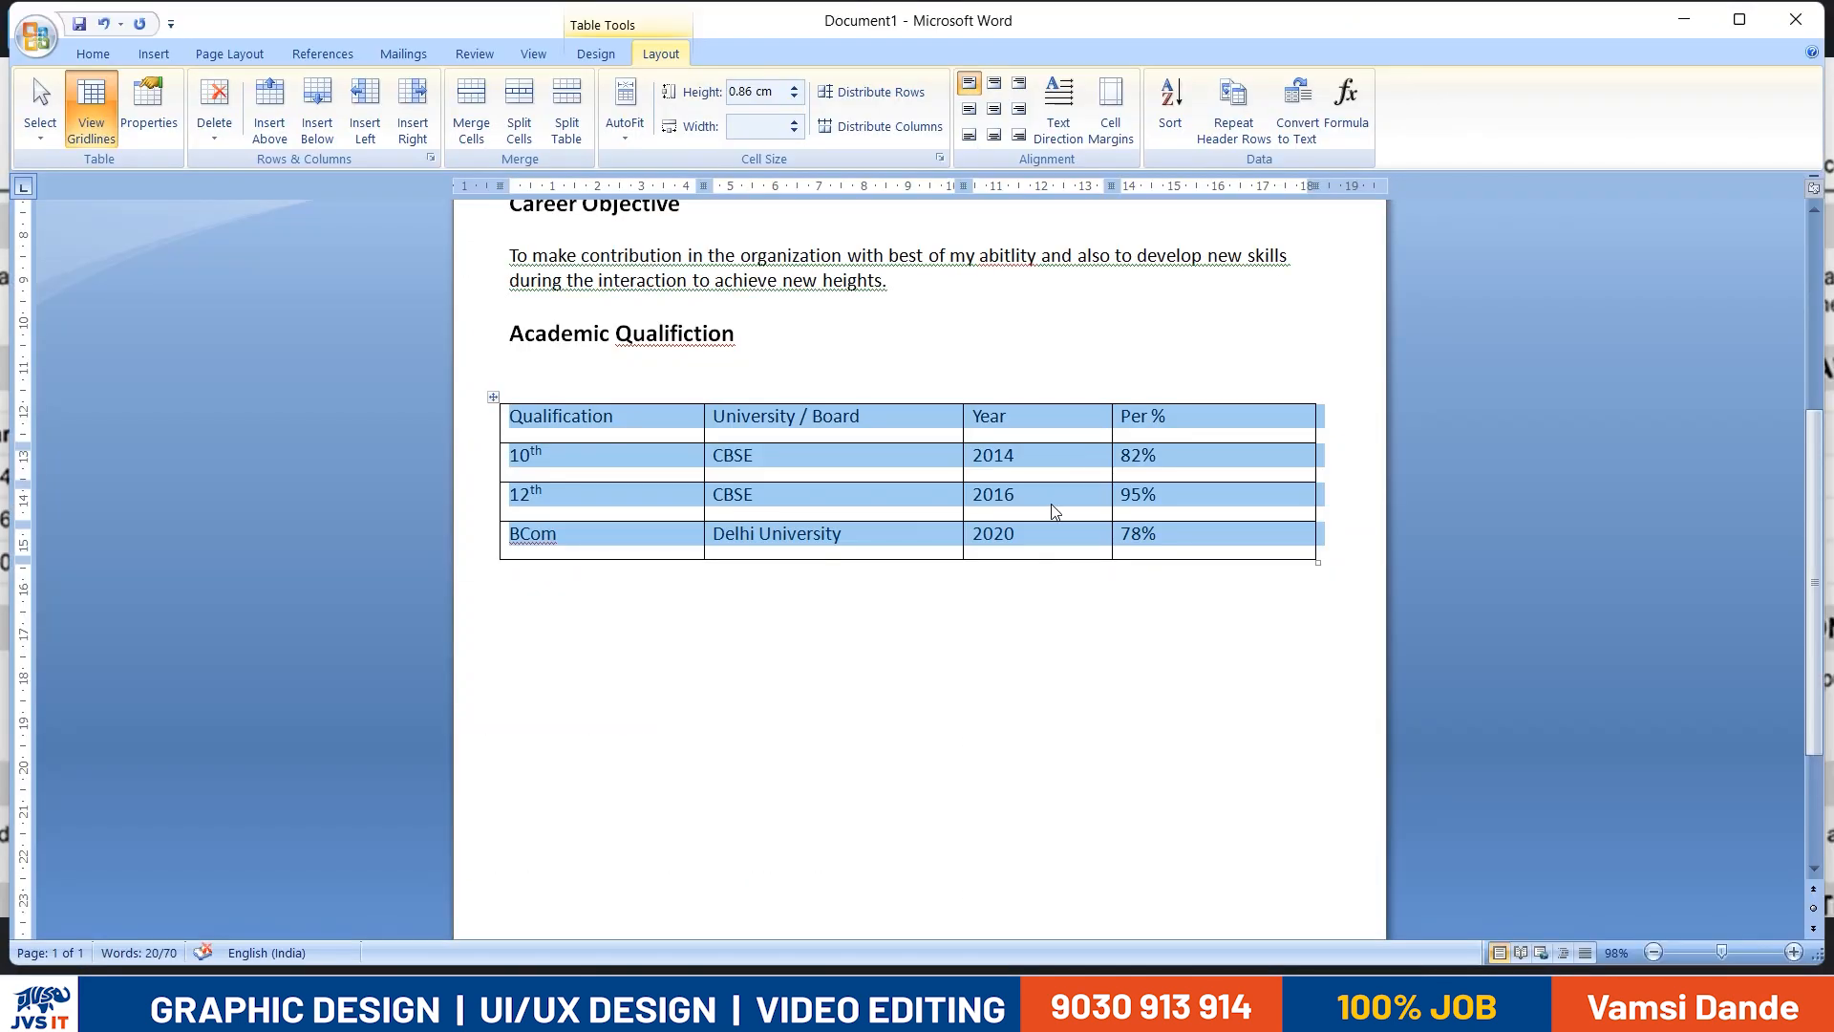
click(1115, 464)
drag(1113, 478, 1126, 478)
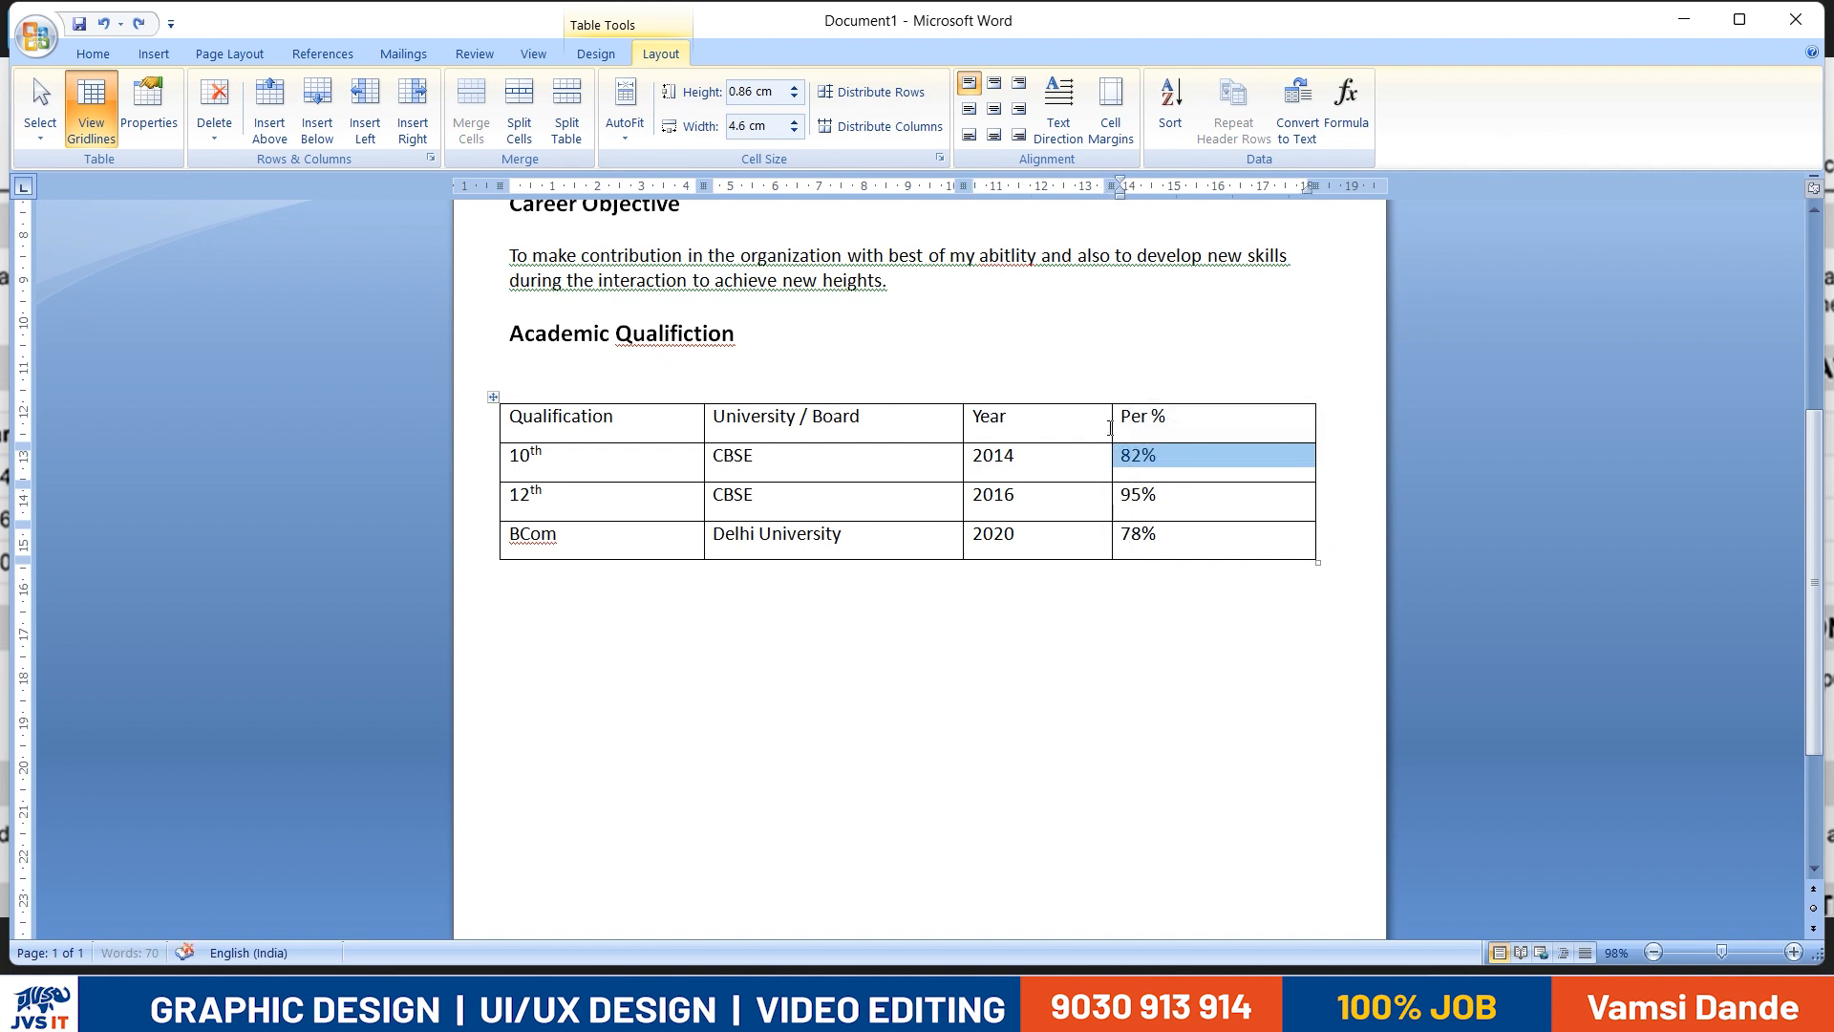
key(ctrl+z)
- Undo the University / Board widening and narrow the Per % column to 3.94 cm
click(1111, 424)
drag(1112, 410, 1141, 460)
key(ctrl+z)
key(ctrl+z)
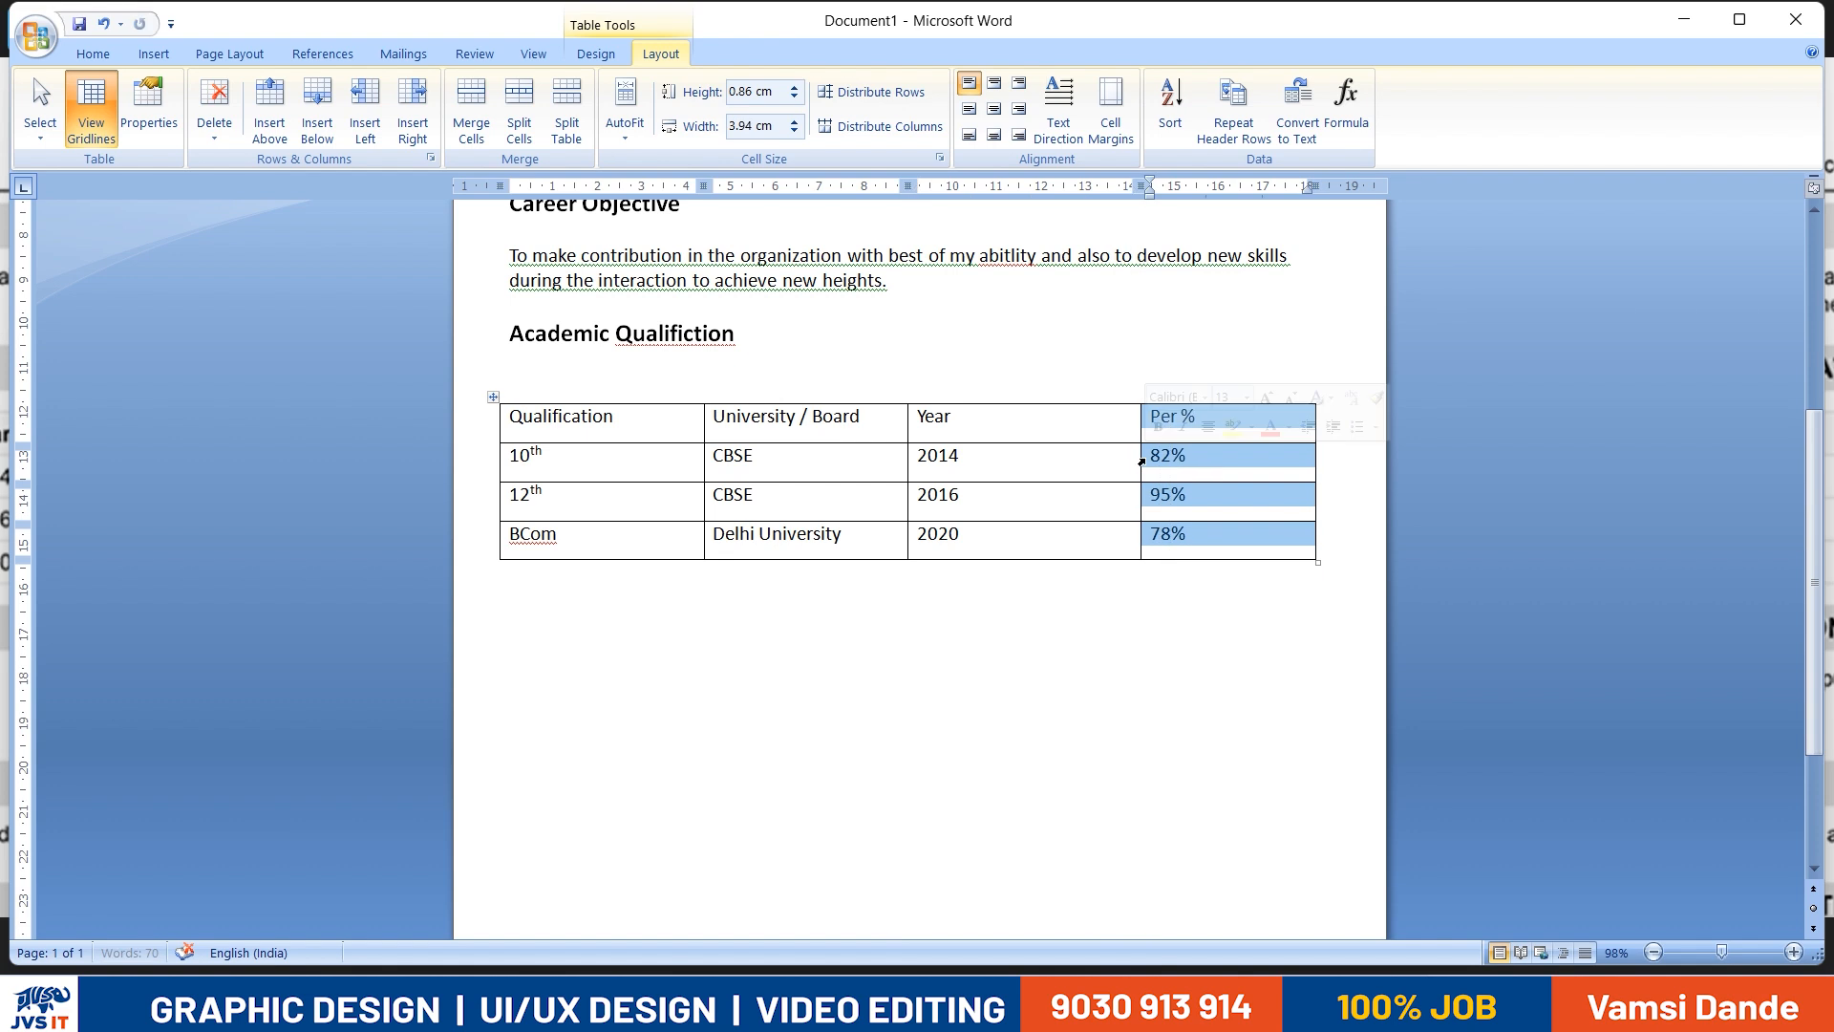
- Select the Year column and narrow it to 5 cm by moving its border with University / Board
click(905, 462)
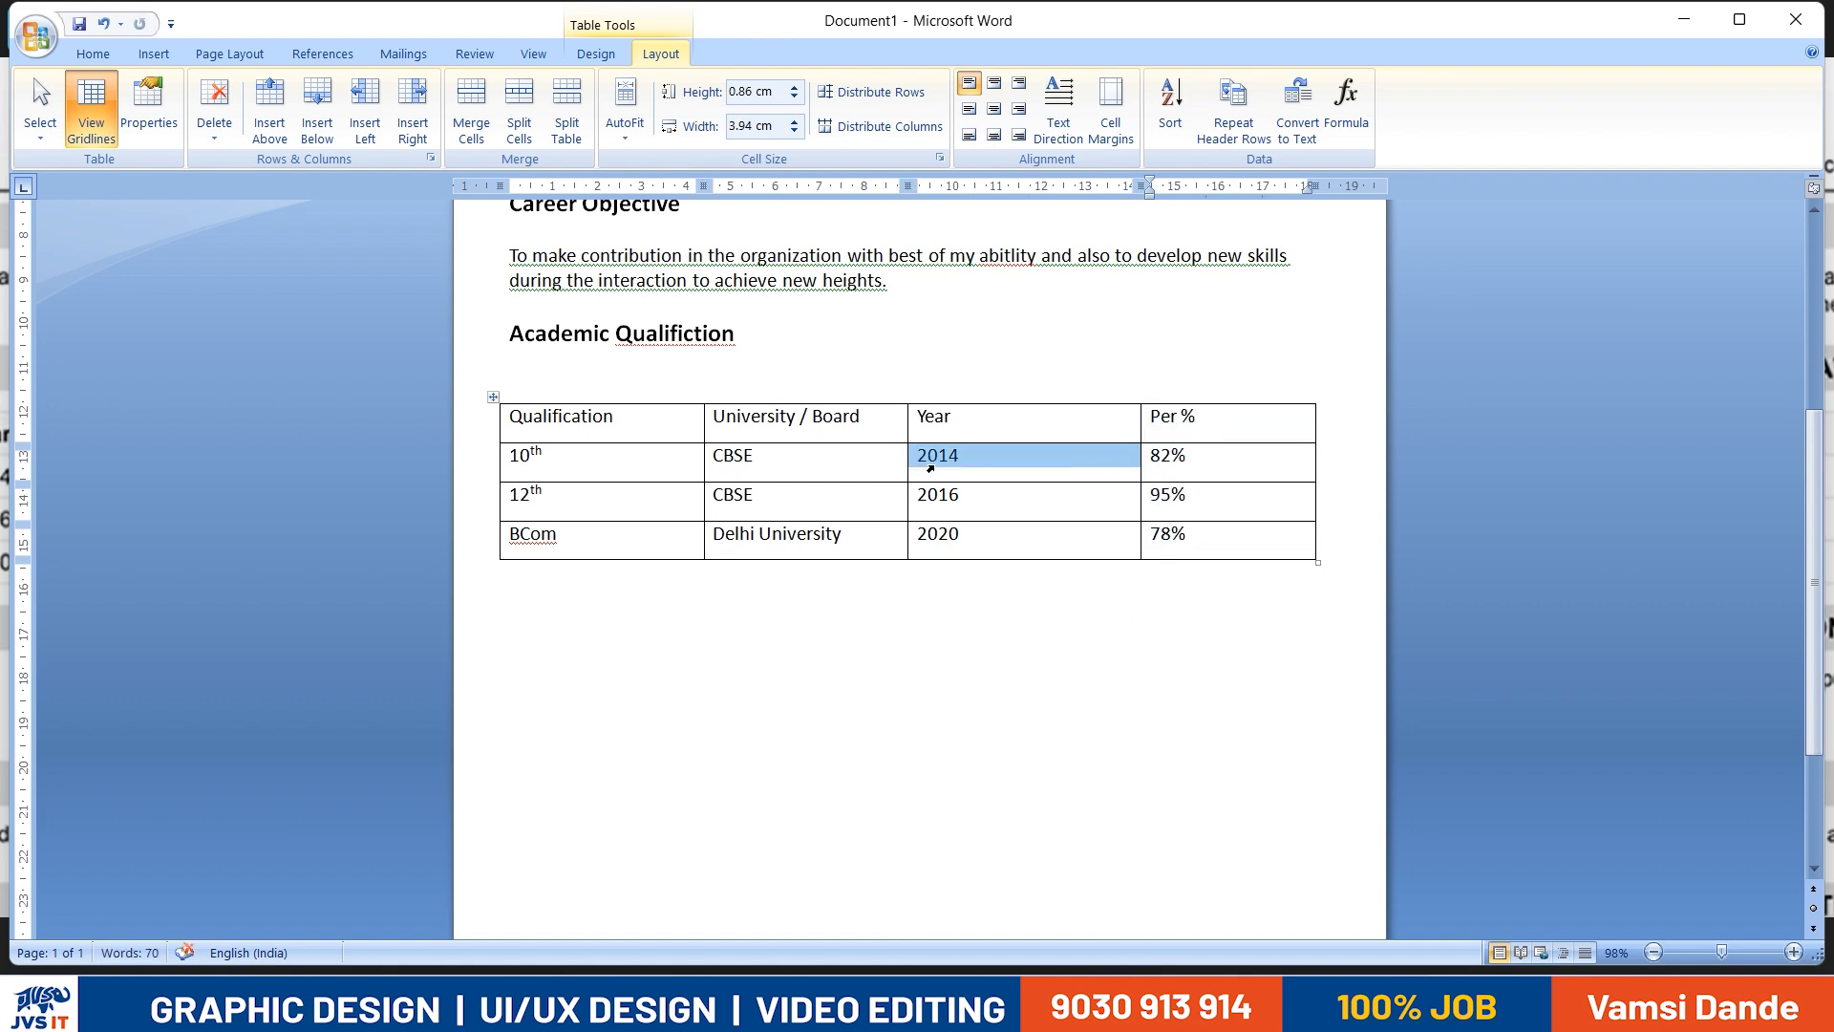
click(917, 392)
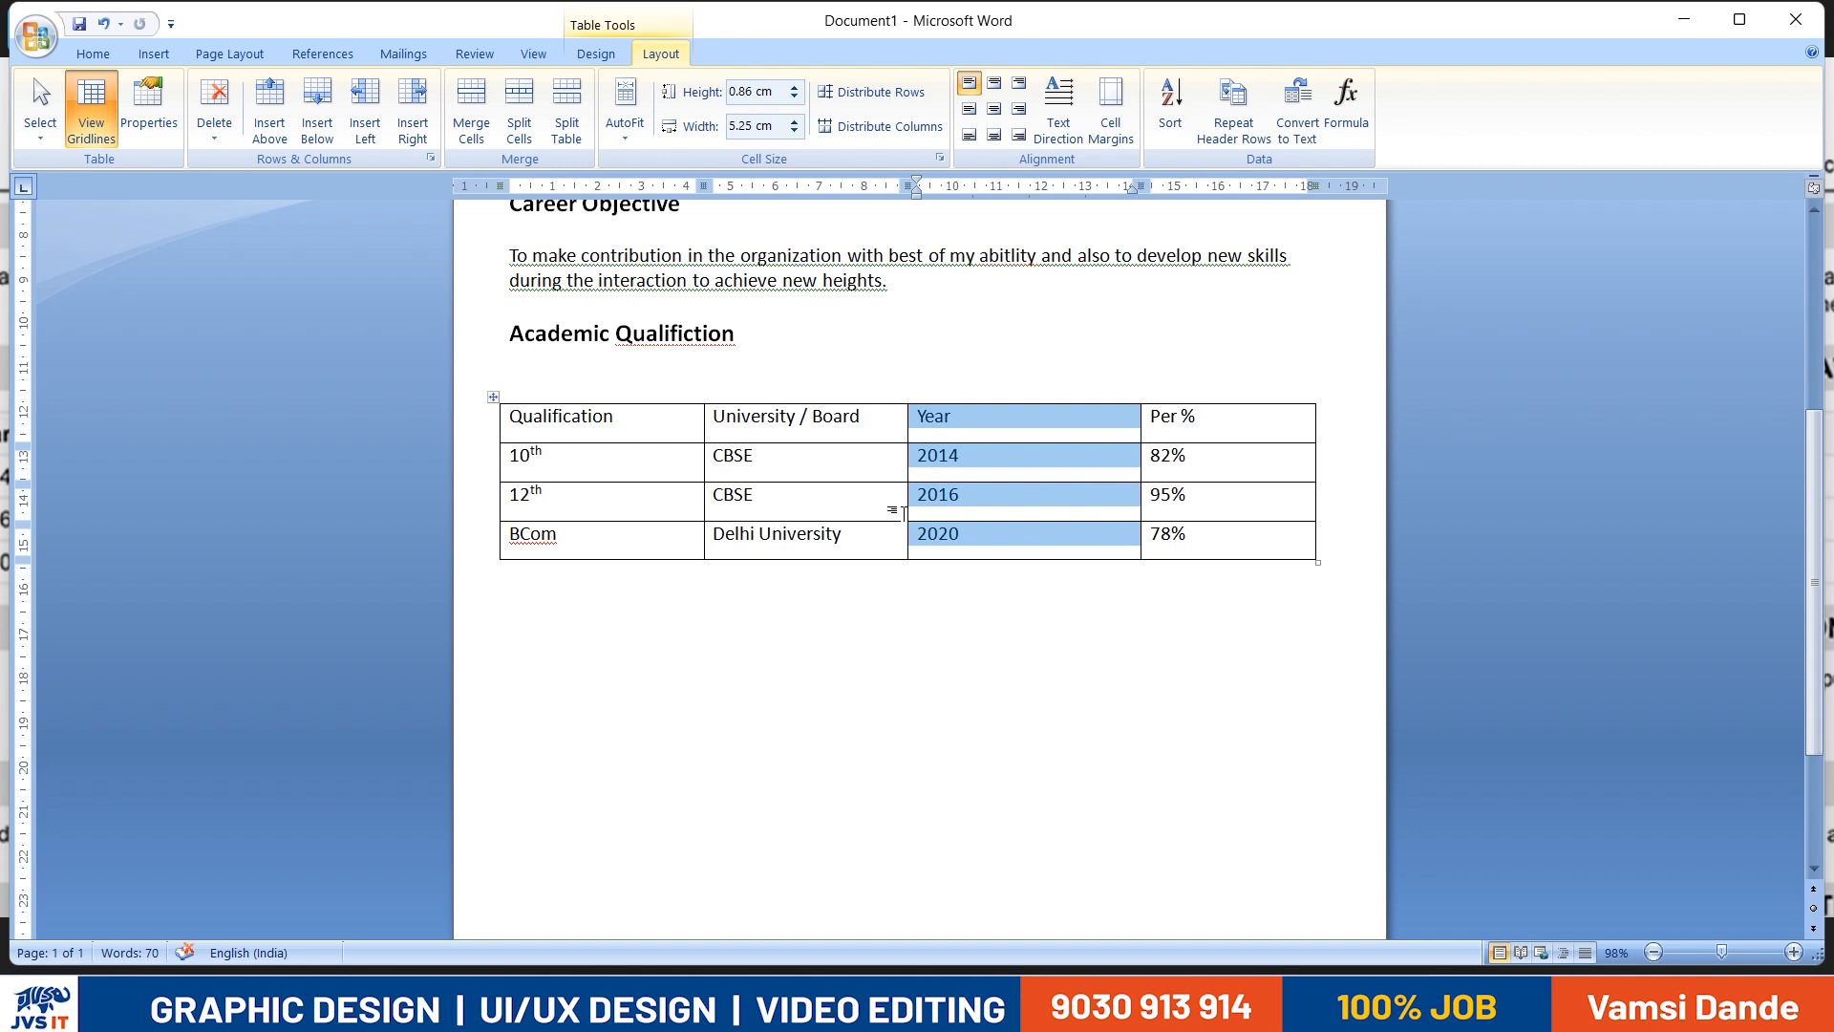
drag(923, 503, 923, 503)
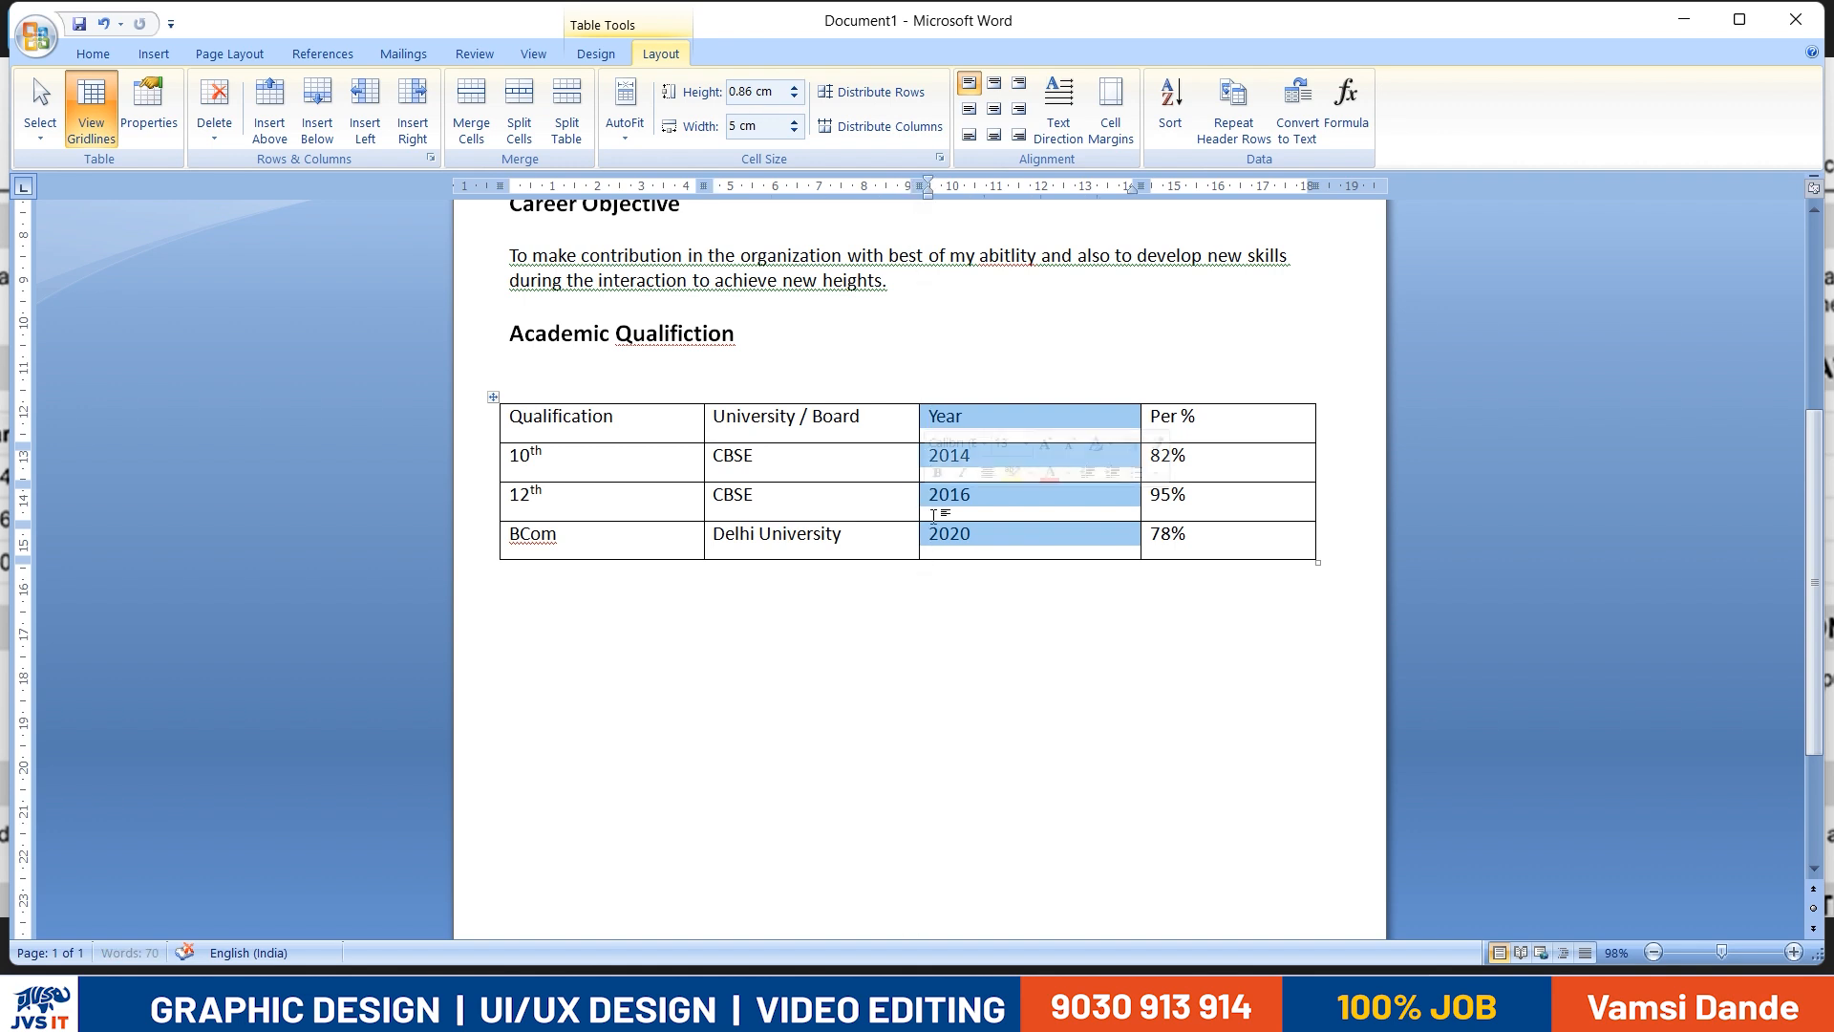
click(1102, 622)
- Make the table's header row text bold from Qualification through Per %
drag(516, 421, 1185, 423)
key(ctrl+b)
click(1130, 483)
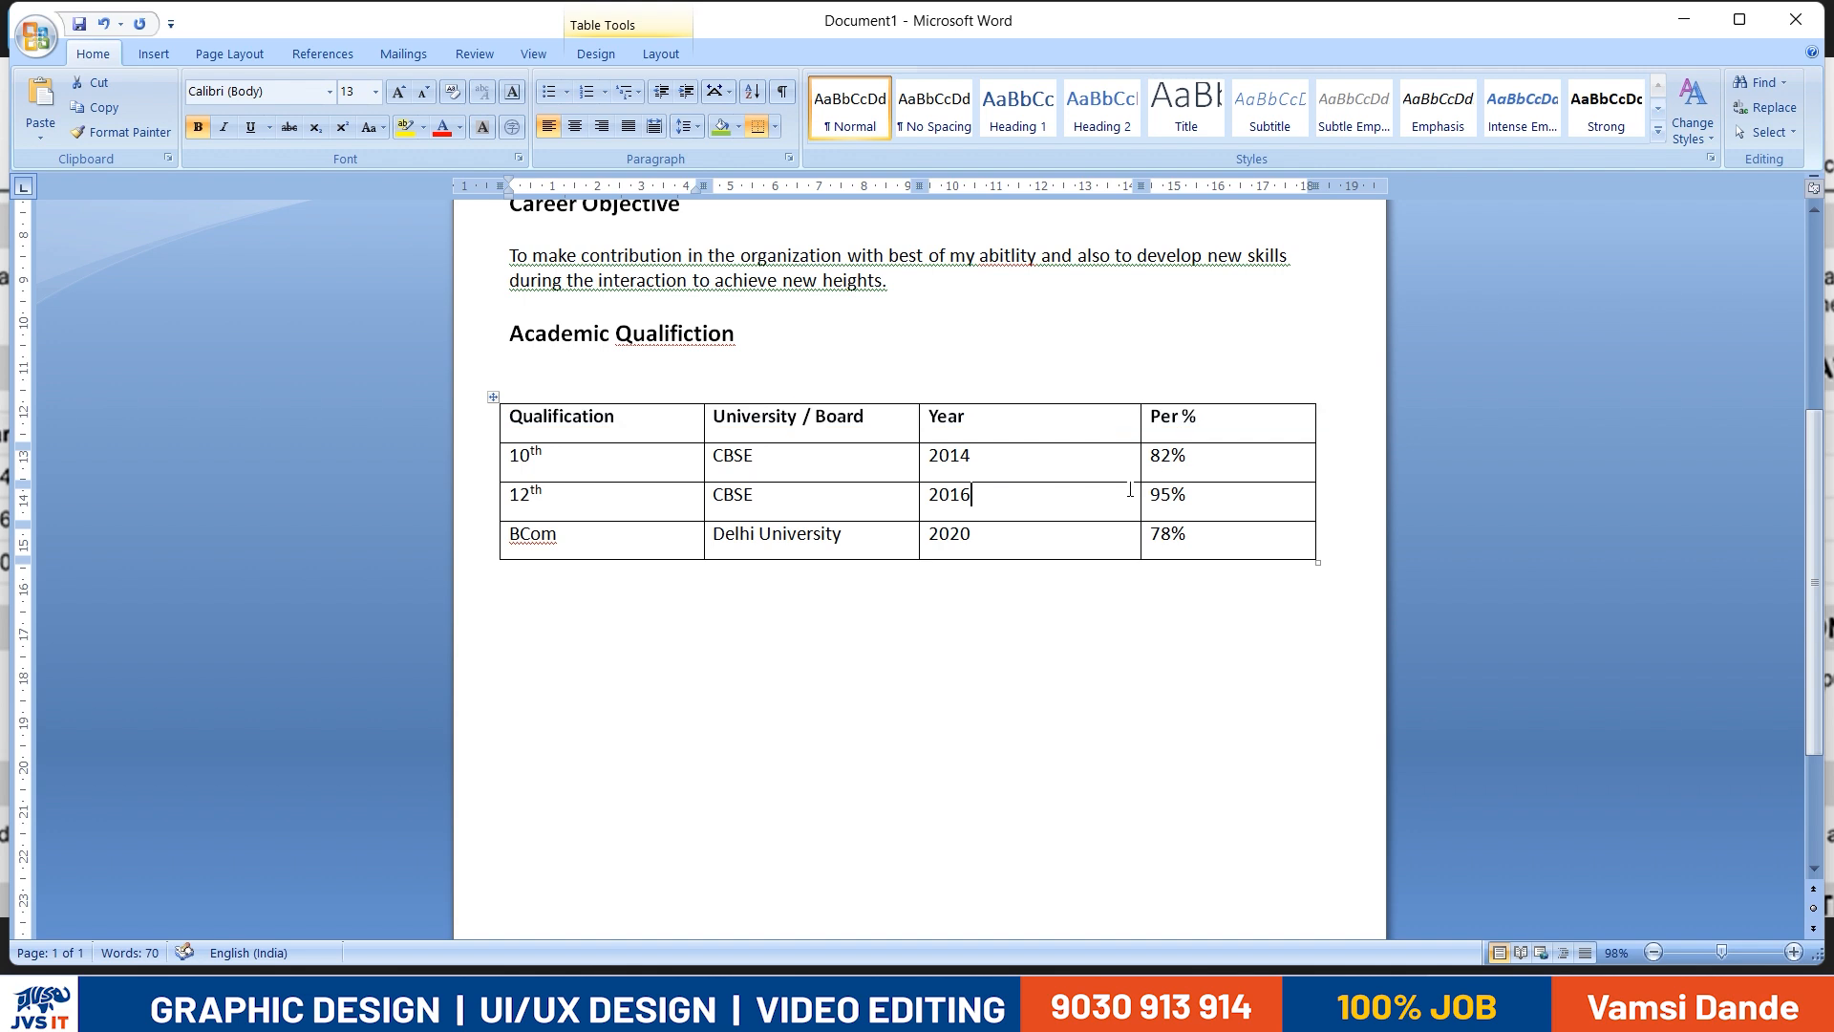
- Centre the text of all table cells both horizontally and vertically
drag(635, 413, 1191, 556)
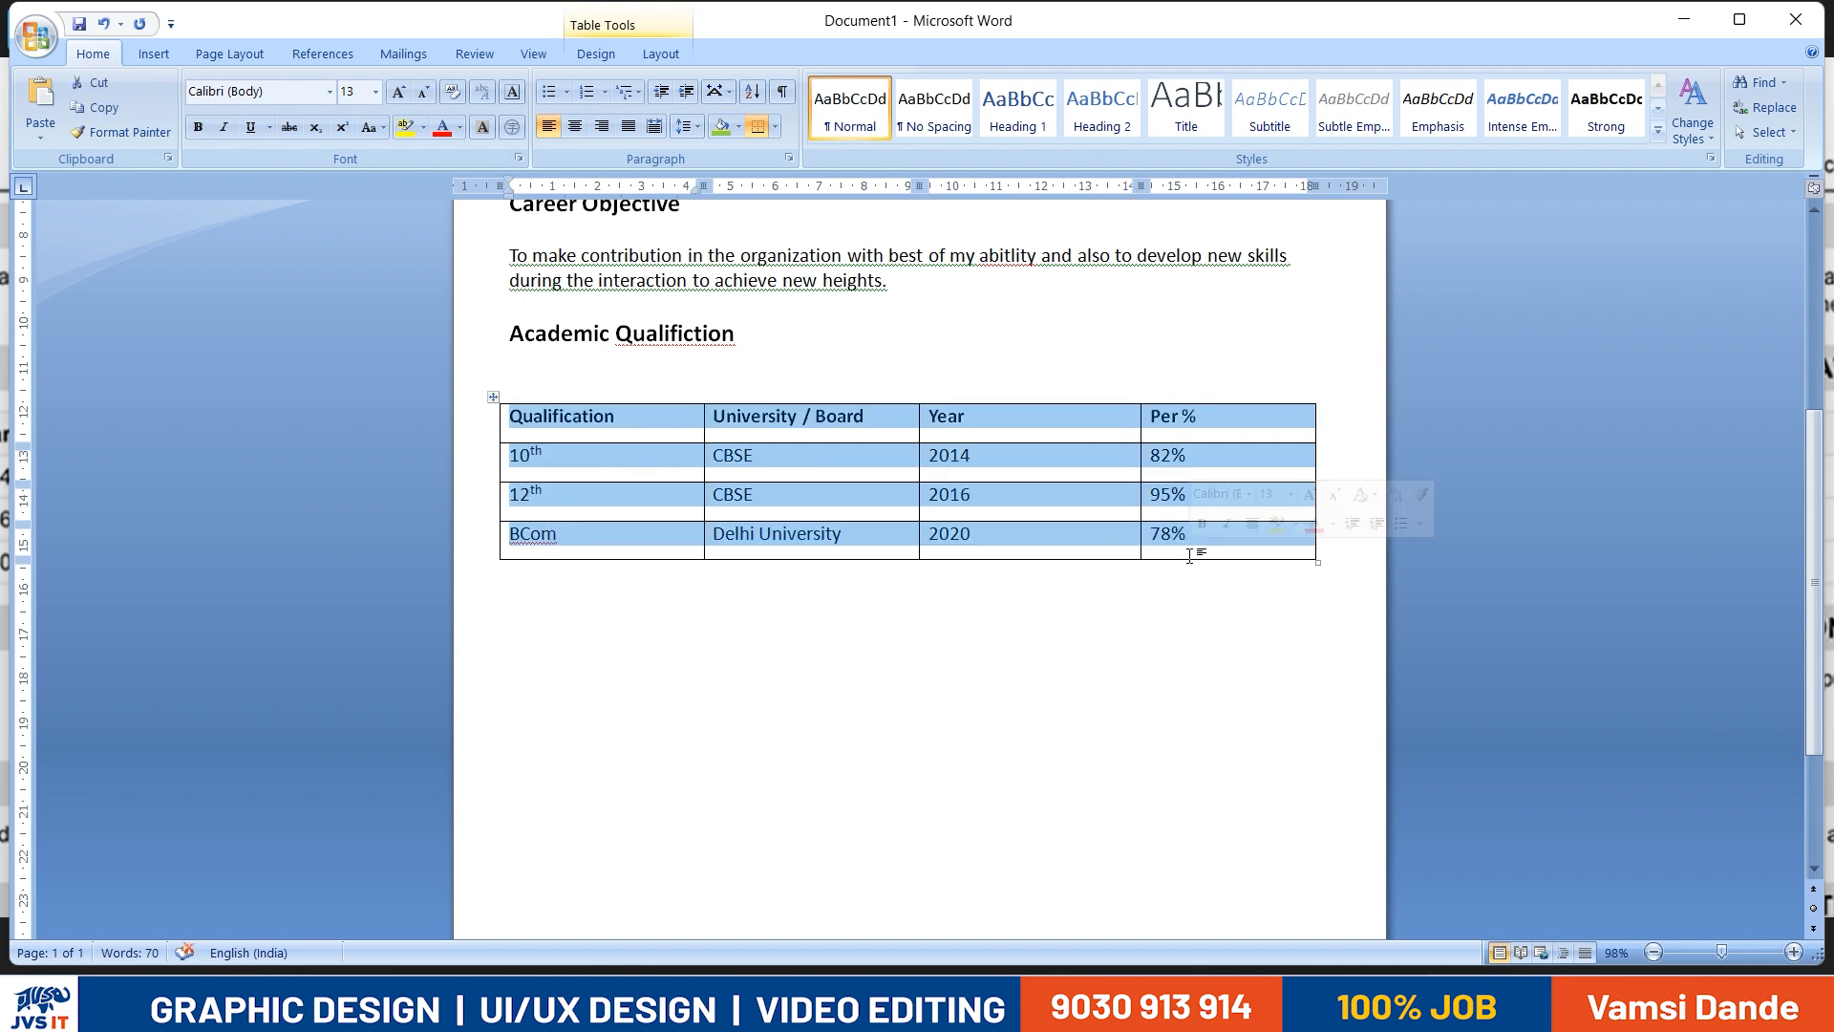
click(661, 54)
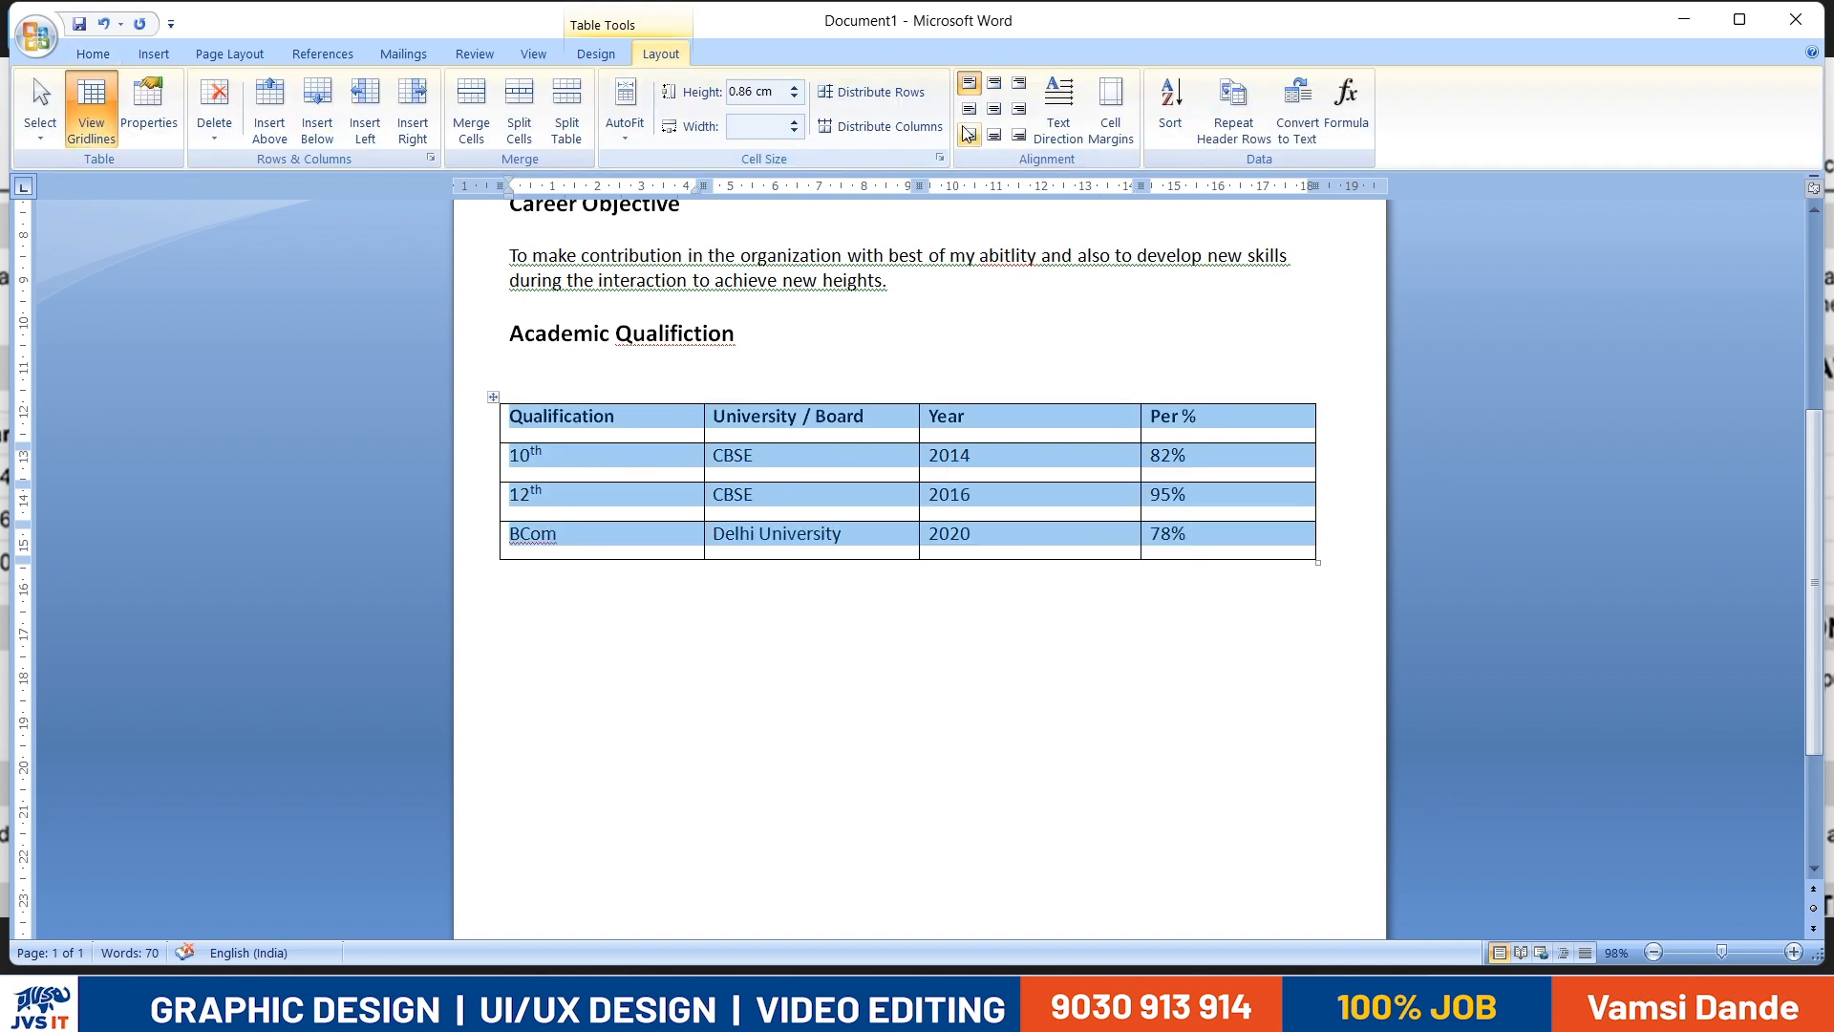
click(995, 109)
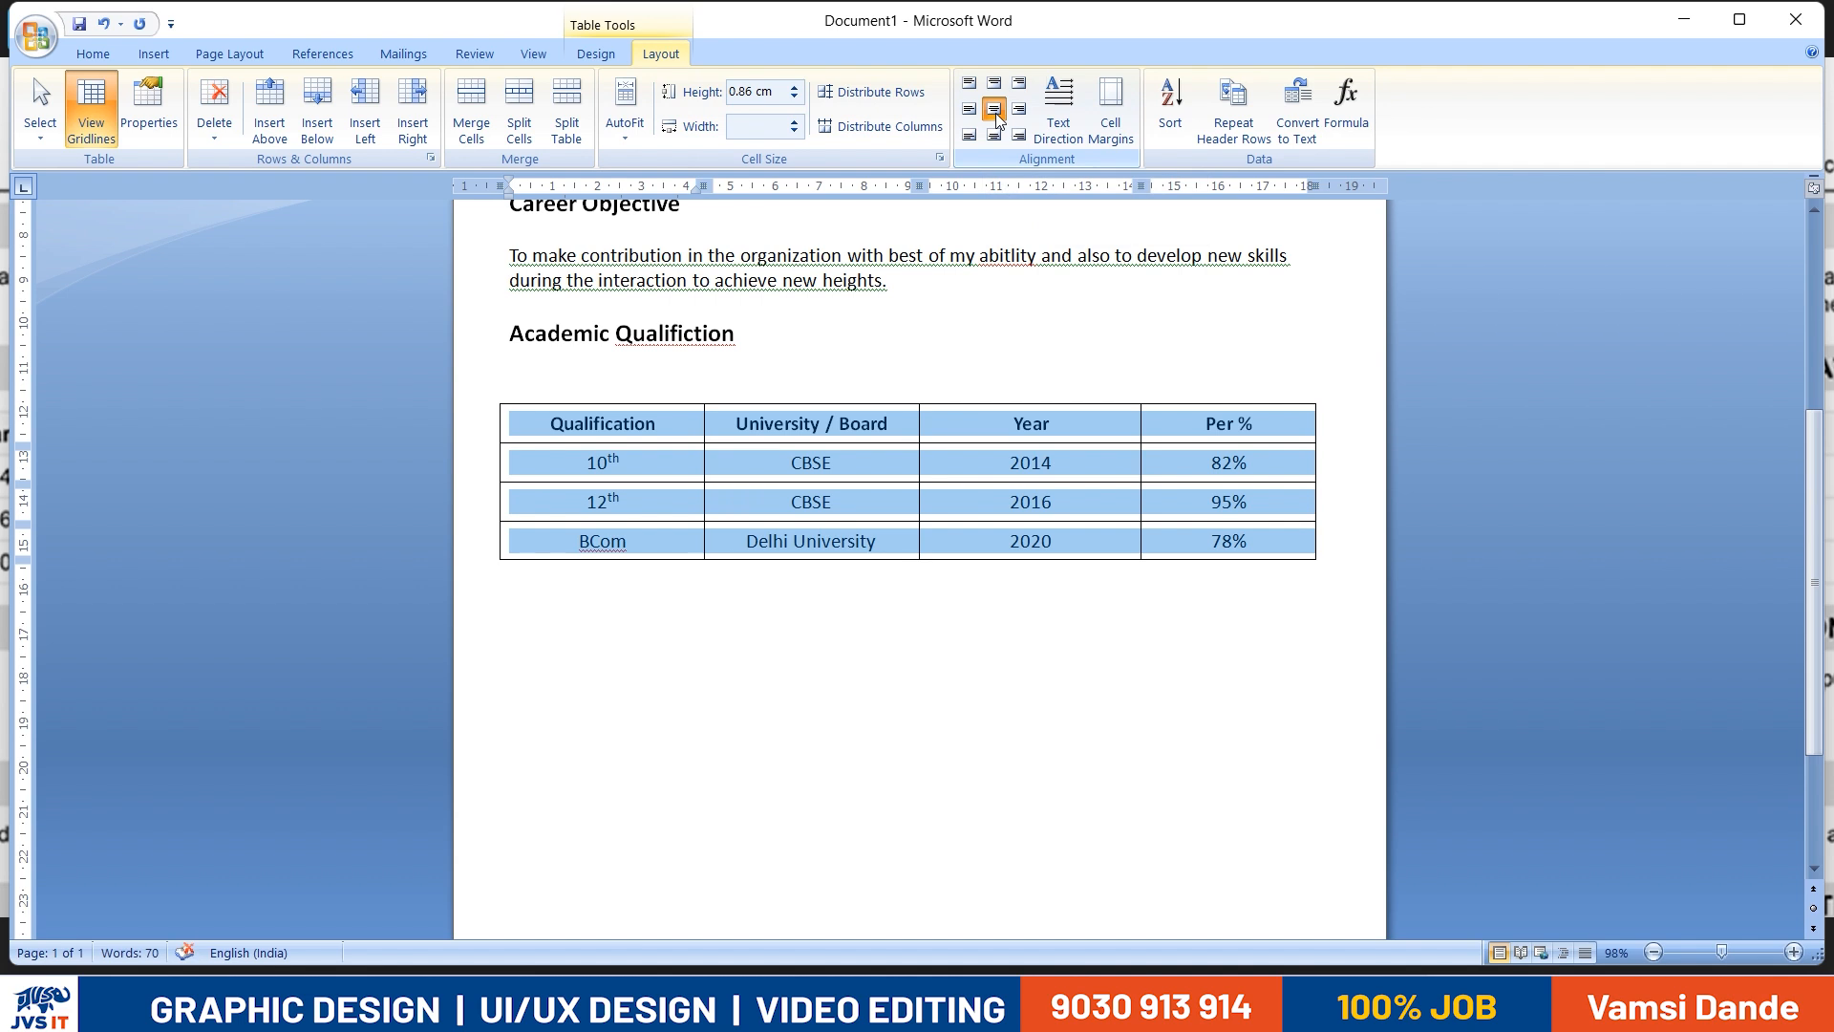
click(971, 111)
click(995, 111)
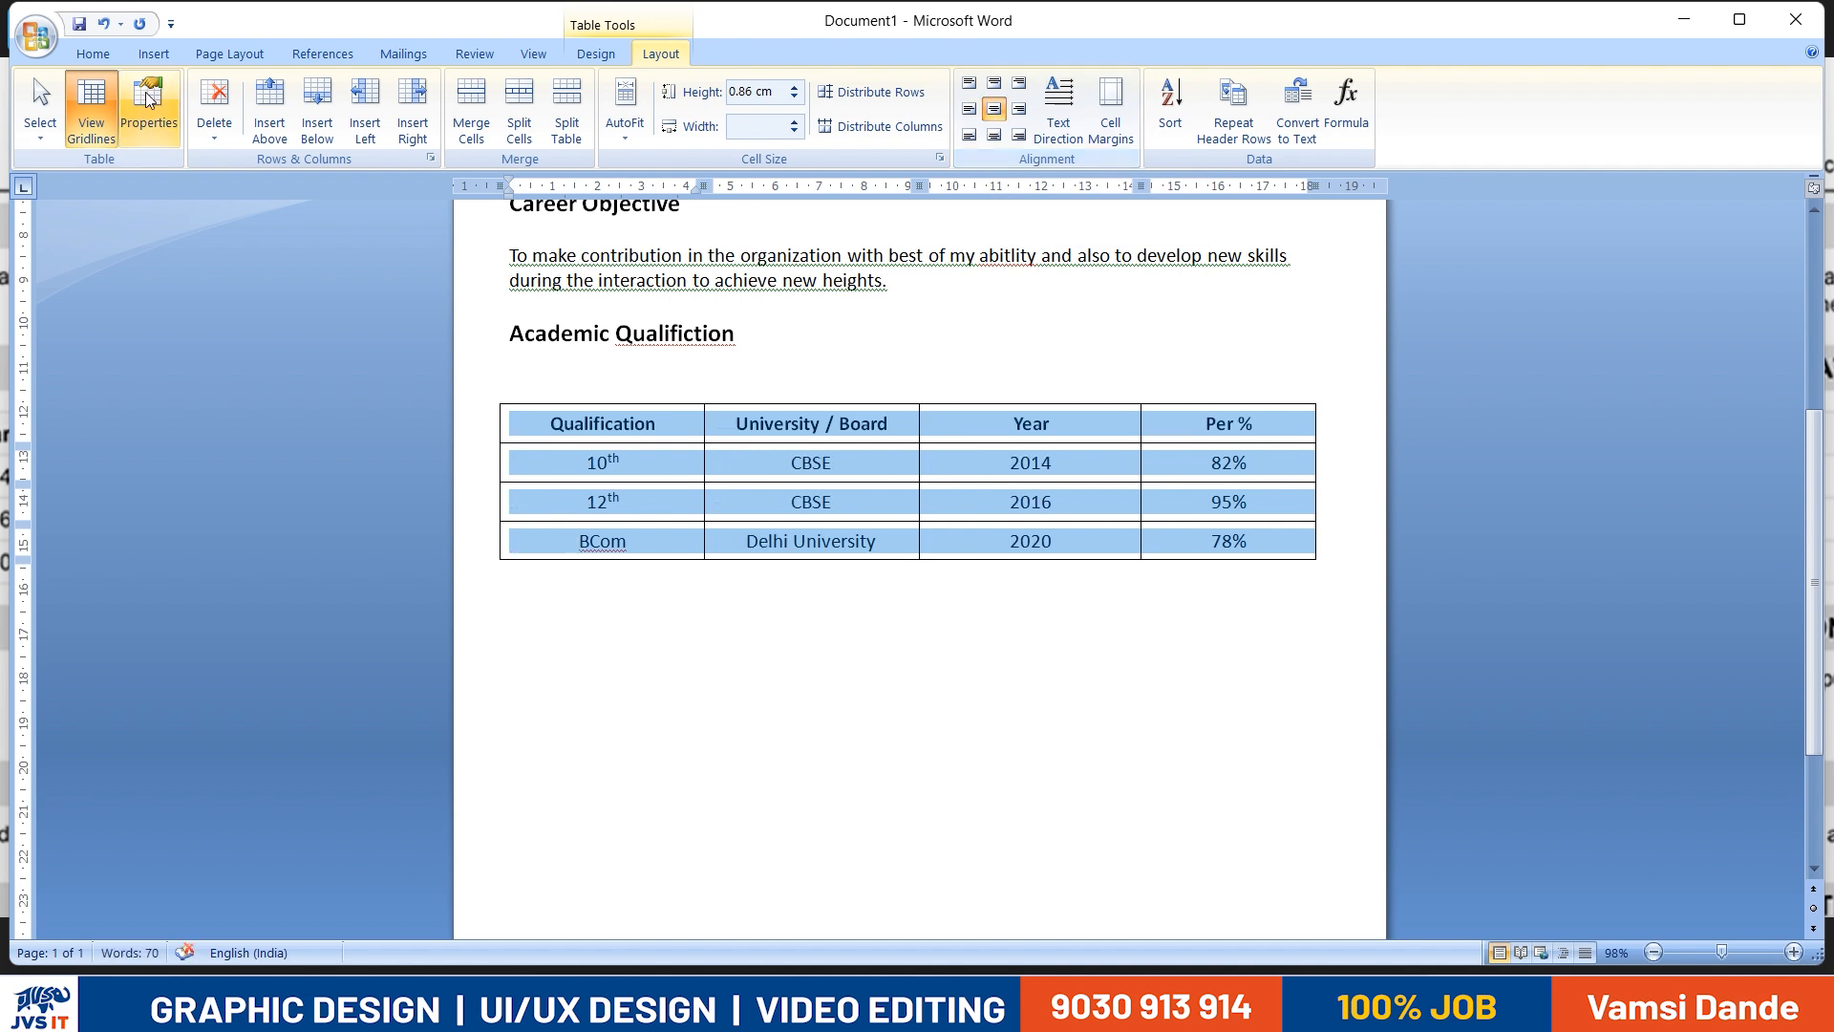
- Try left alignment on the table's text, restore centre alignment and deselect the table
click(105, 53)
click(548, 126)
click(574, 126)
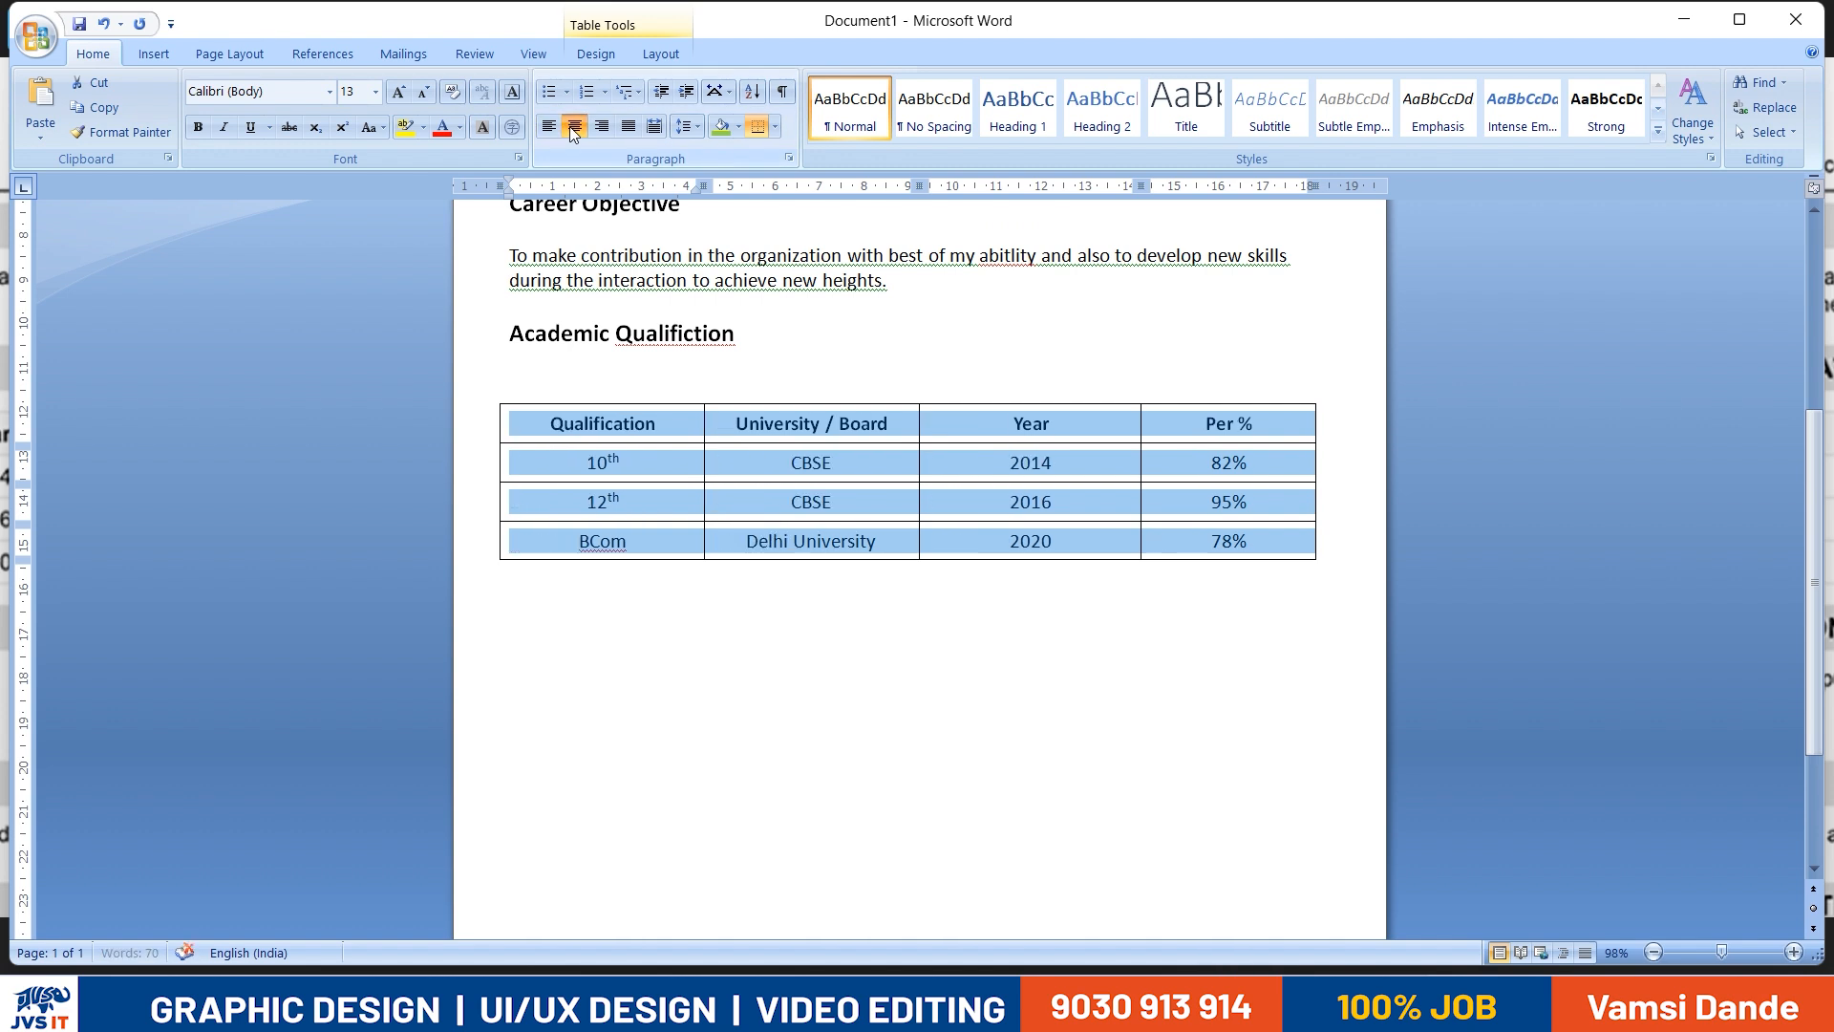
click(645, 55)
click(1267, 693)
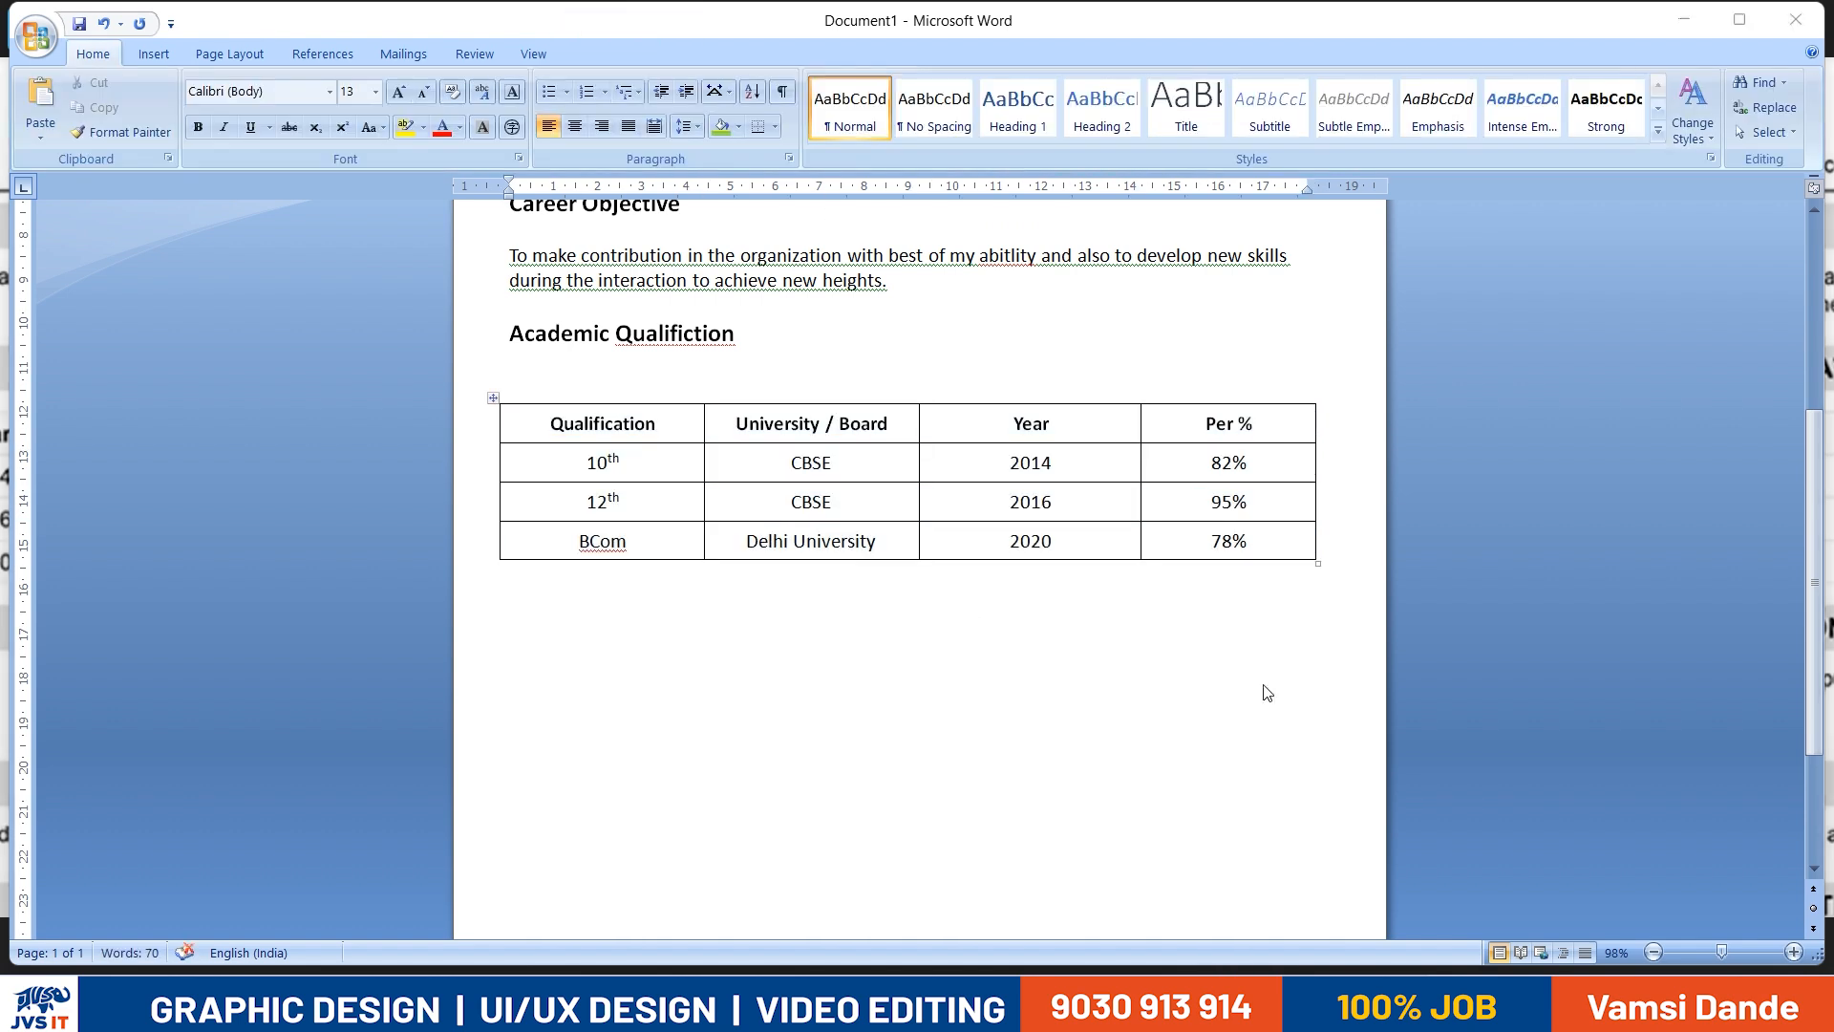
- Left-align the text in the Qualification and University / Board columns of the table, including their header cells
key(alt+Tab)
key(alt+Tab)
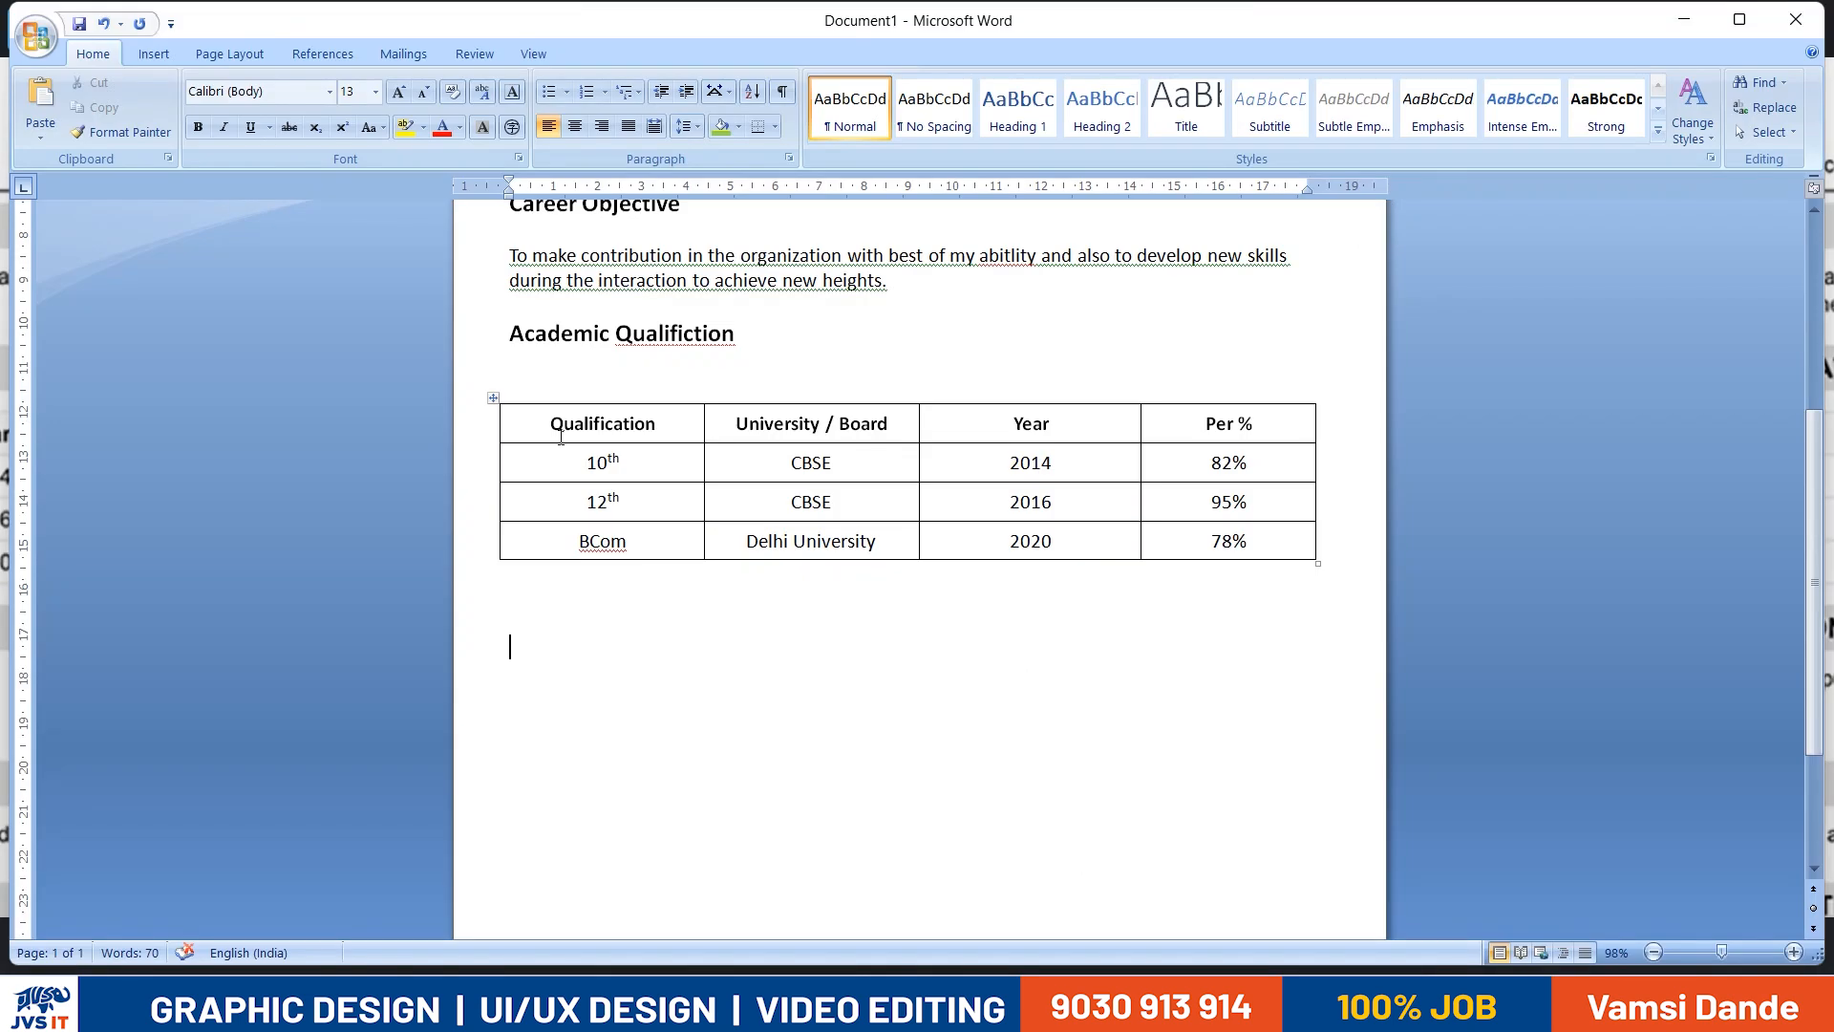
drag(570, 446, 589, 548)
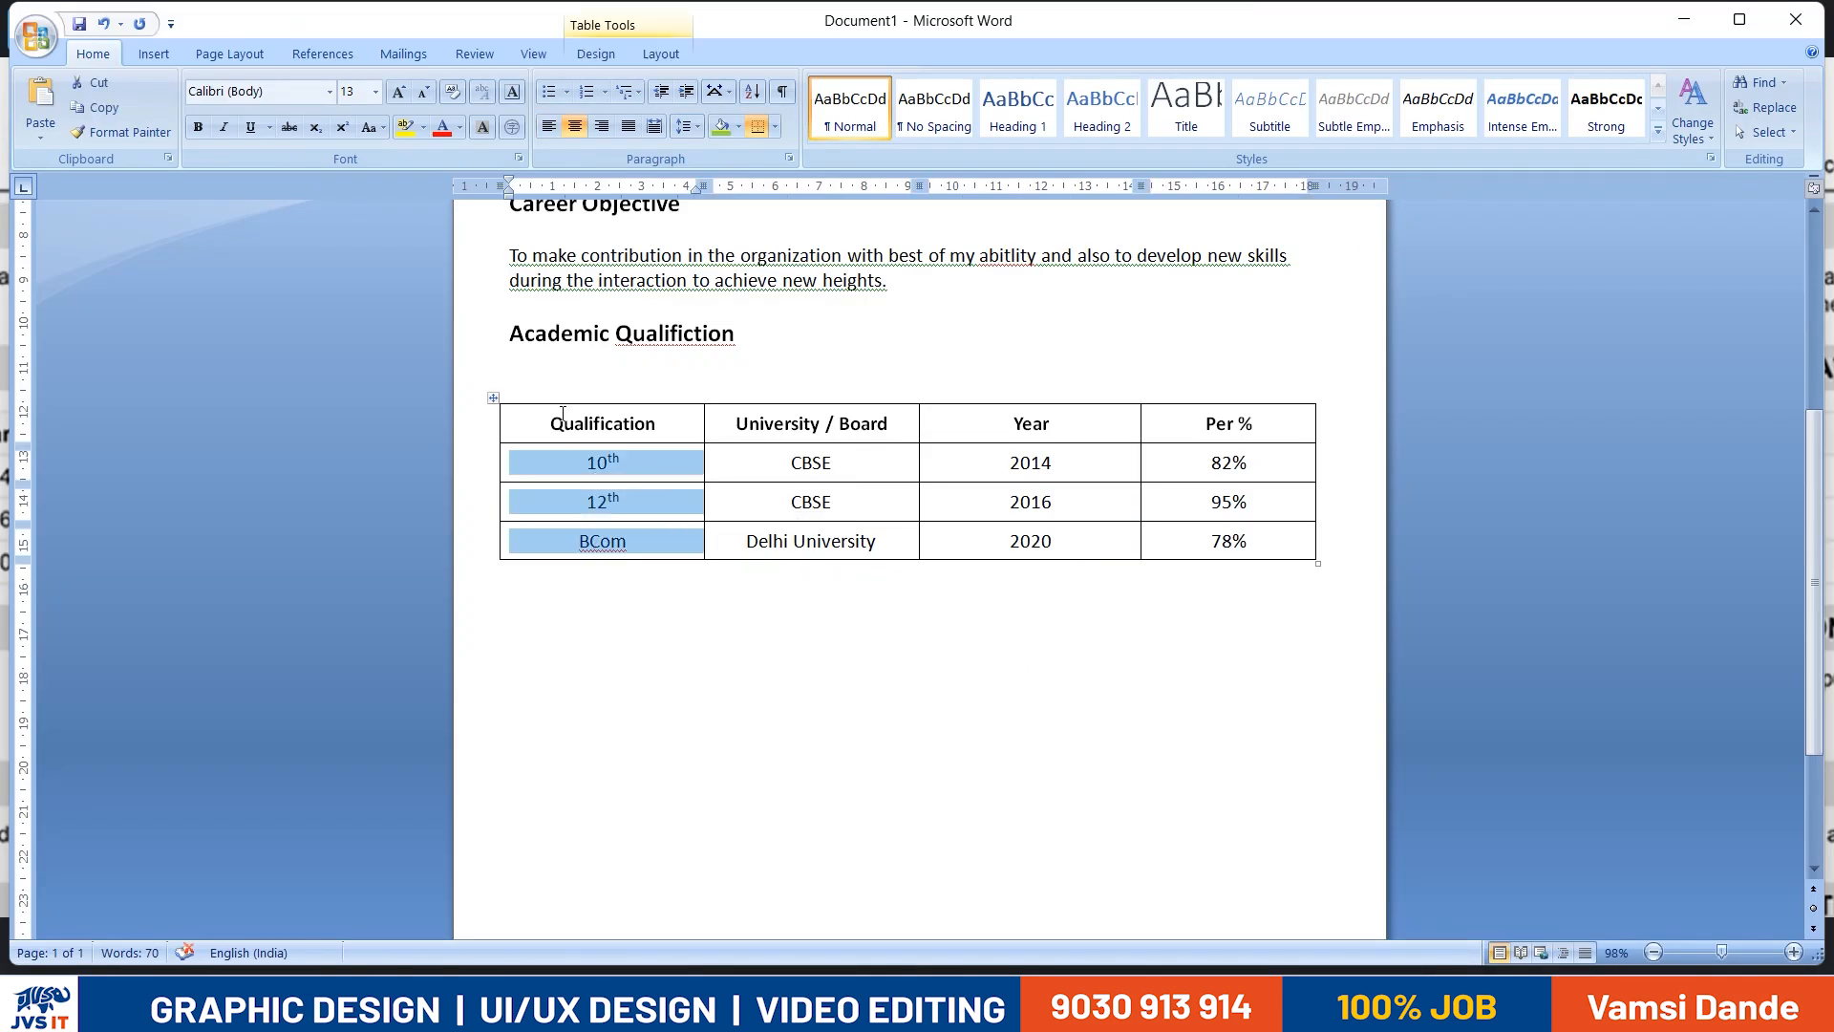
key(ctrl+l)
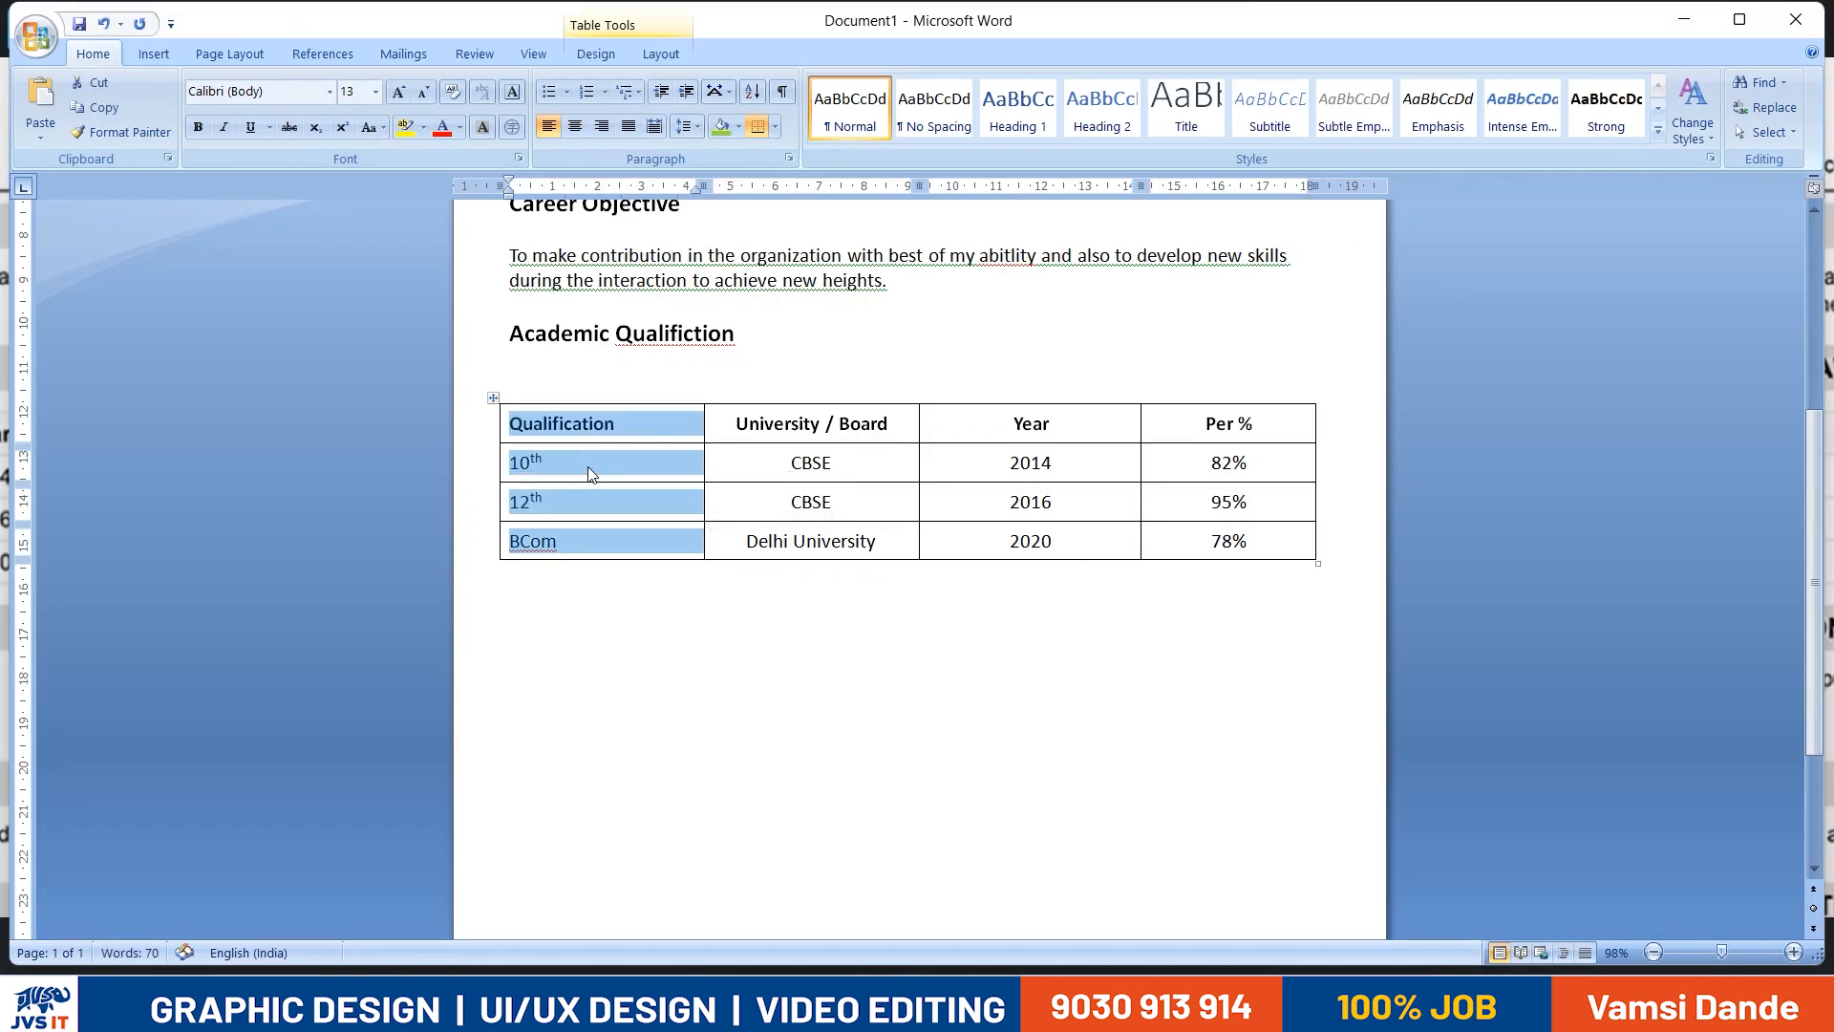
drag(794, 441, 820, 546)
key(ctrl+l)
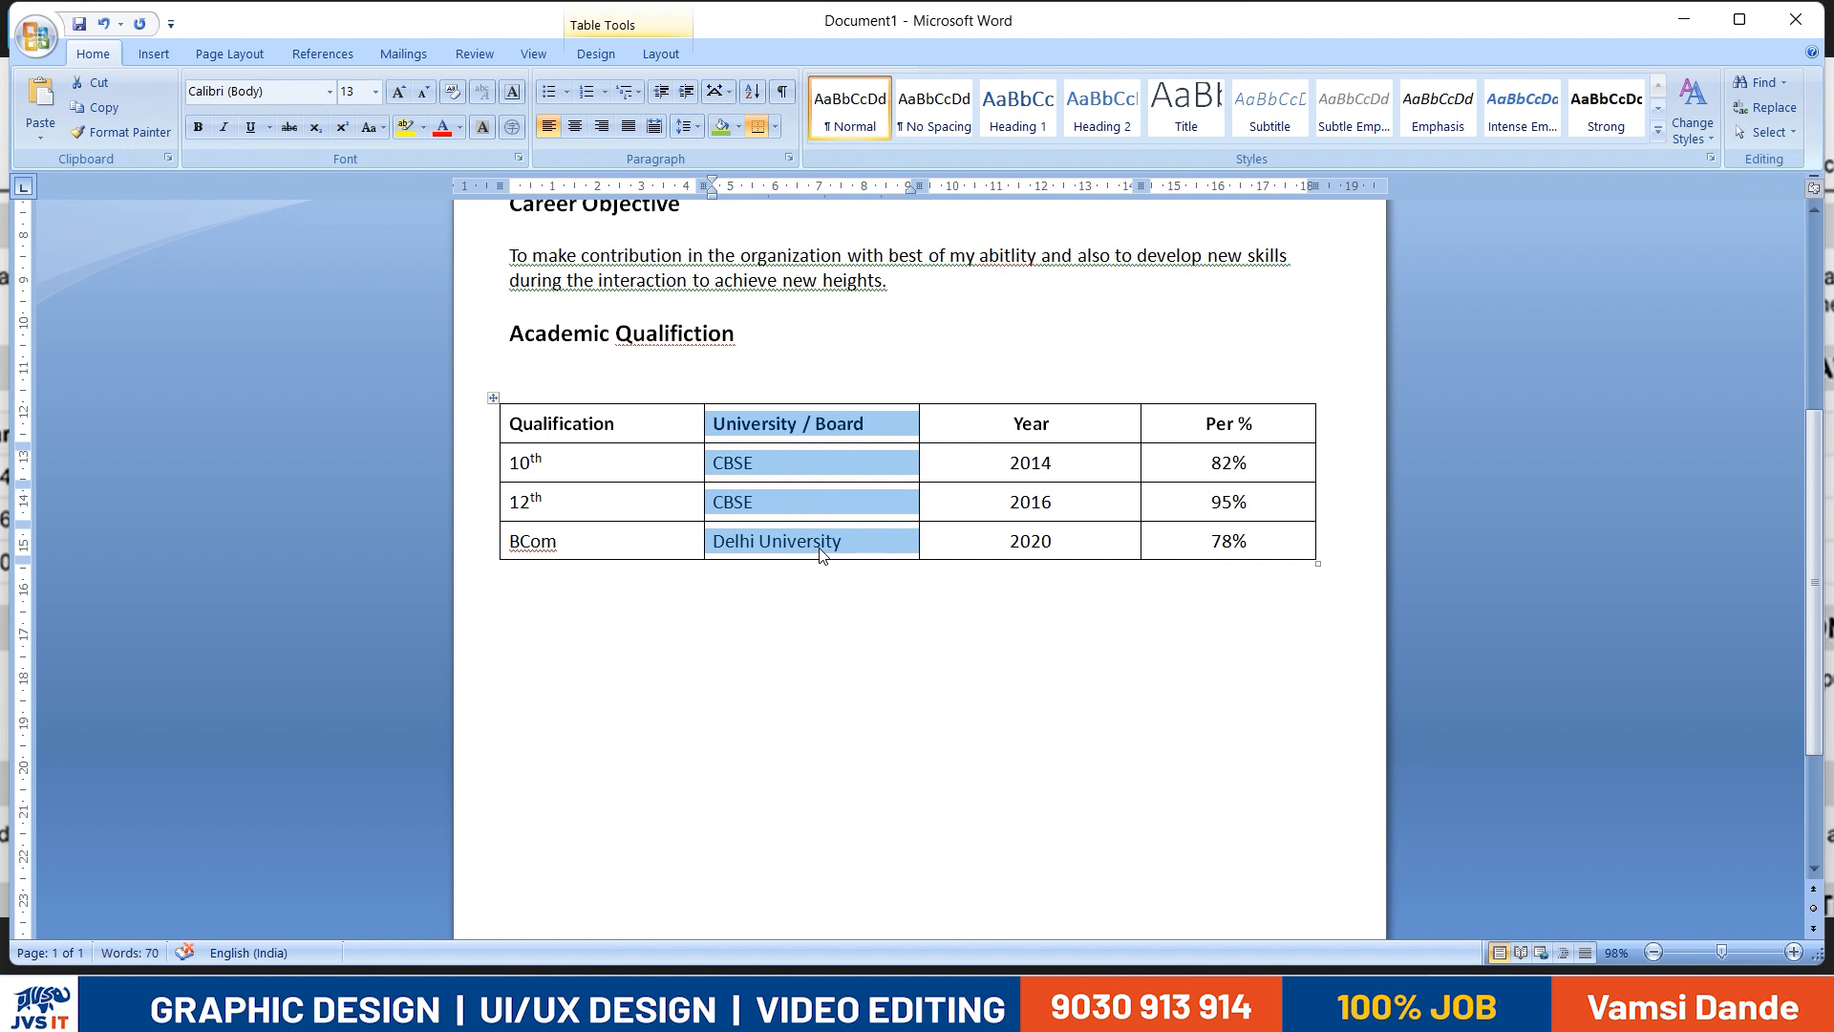
drag(1101, 428, 1113, 543)
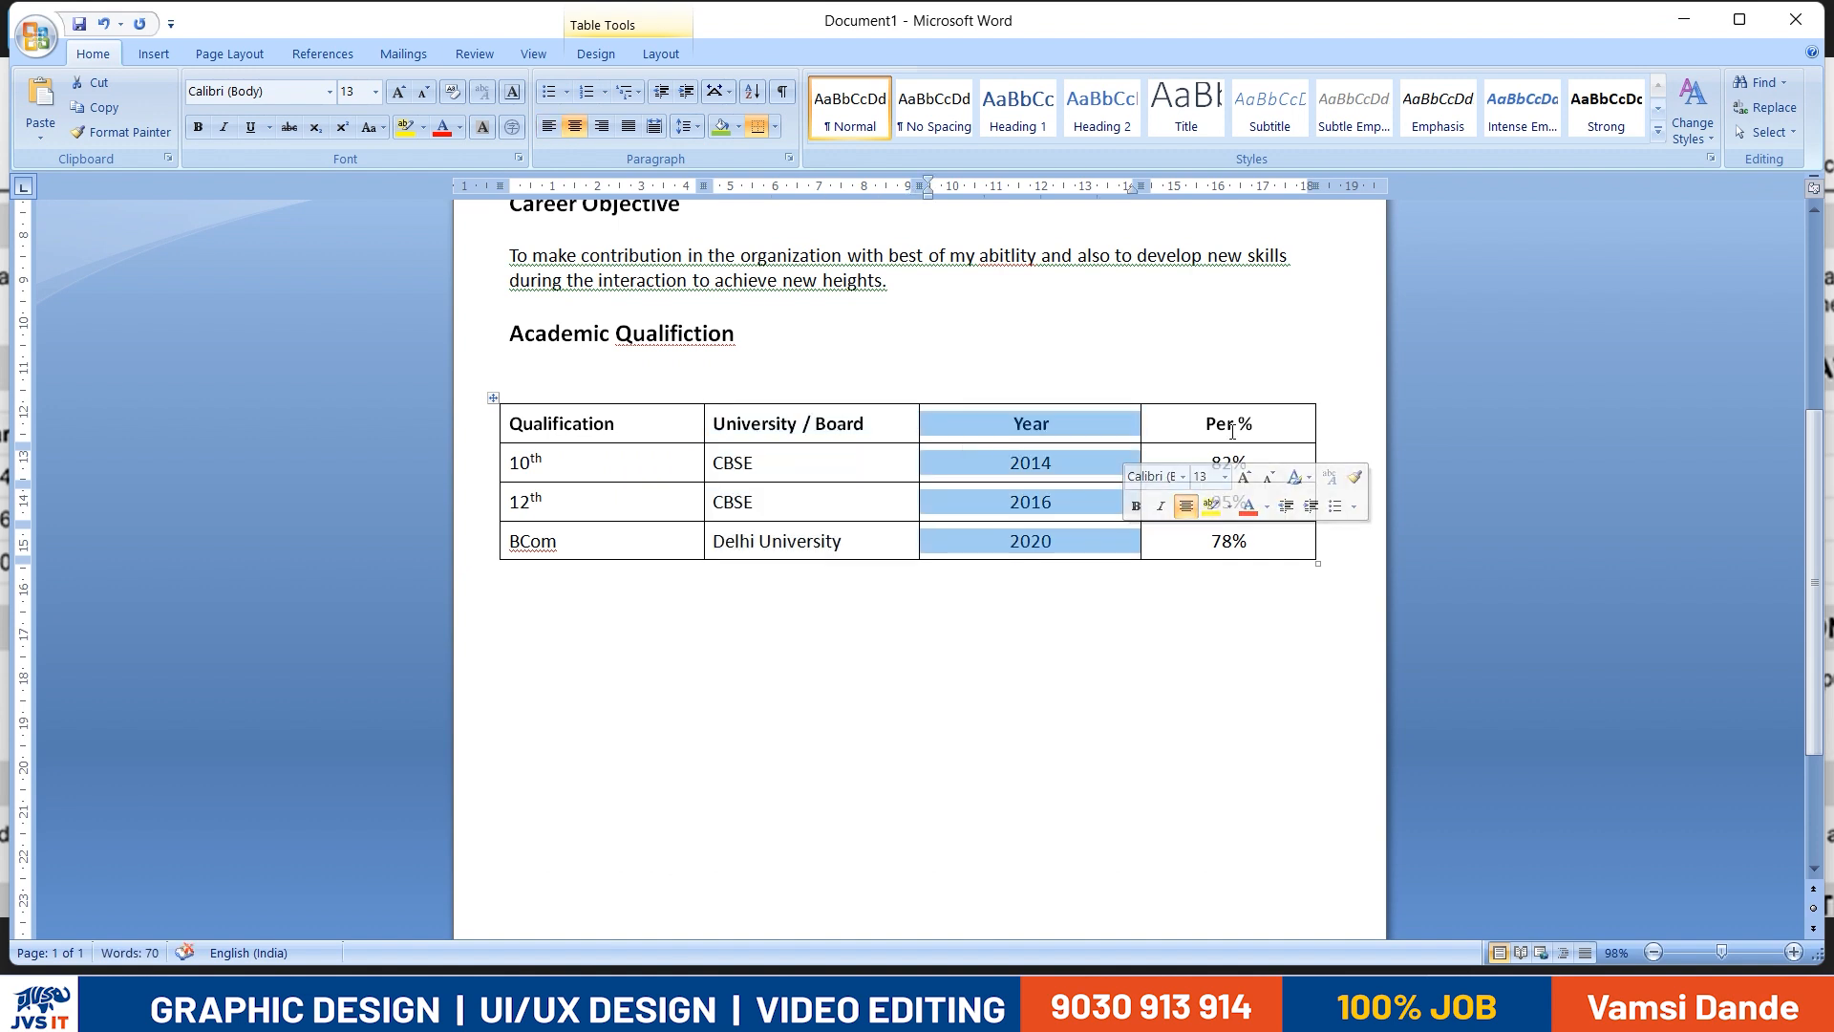
drag(1232, 425, 1260, 533)
click(1213, 660)
- Check the table's border style in the reference resume image, return to the document and open Borders and Shading for the whole table
key(alt+Tab)
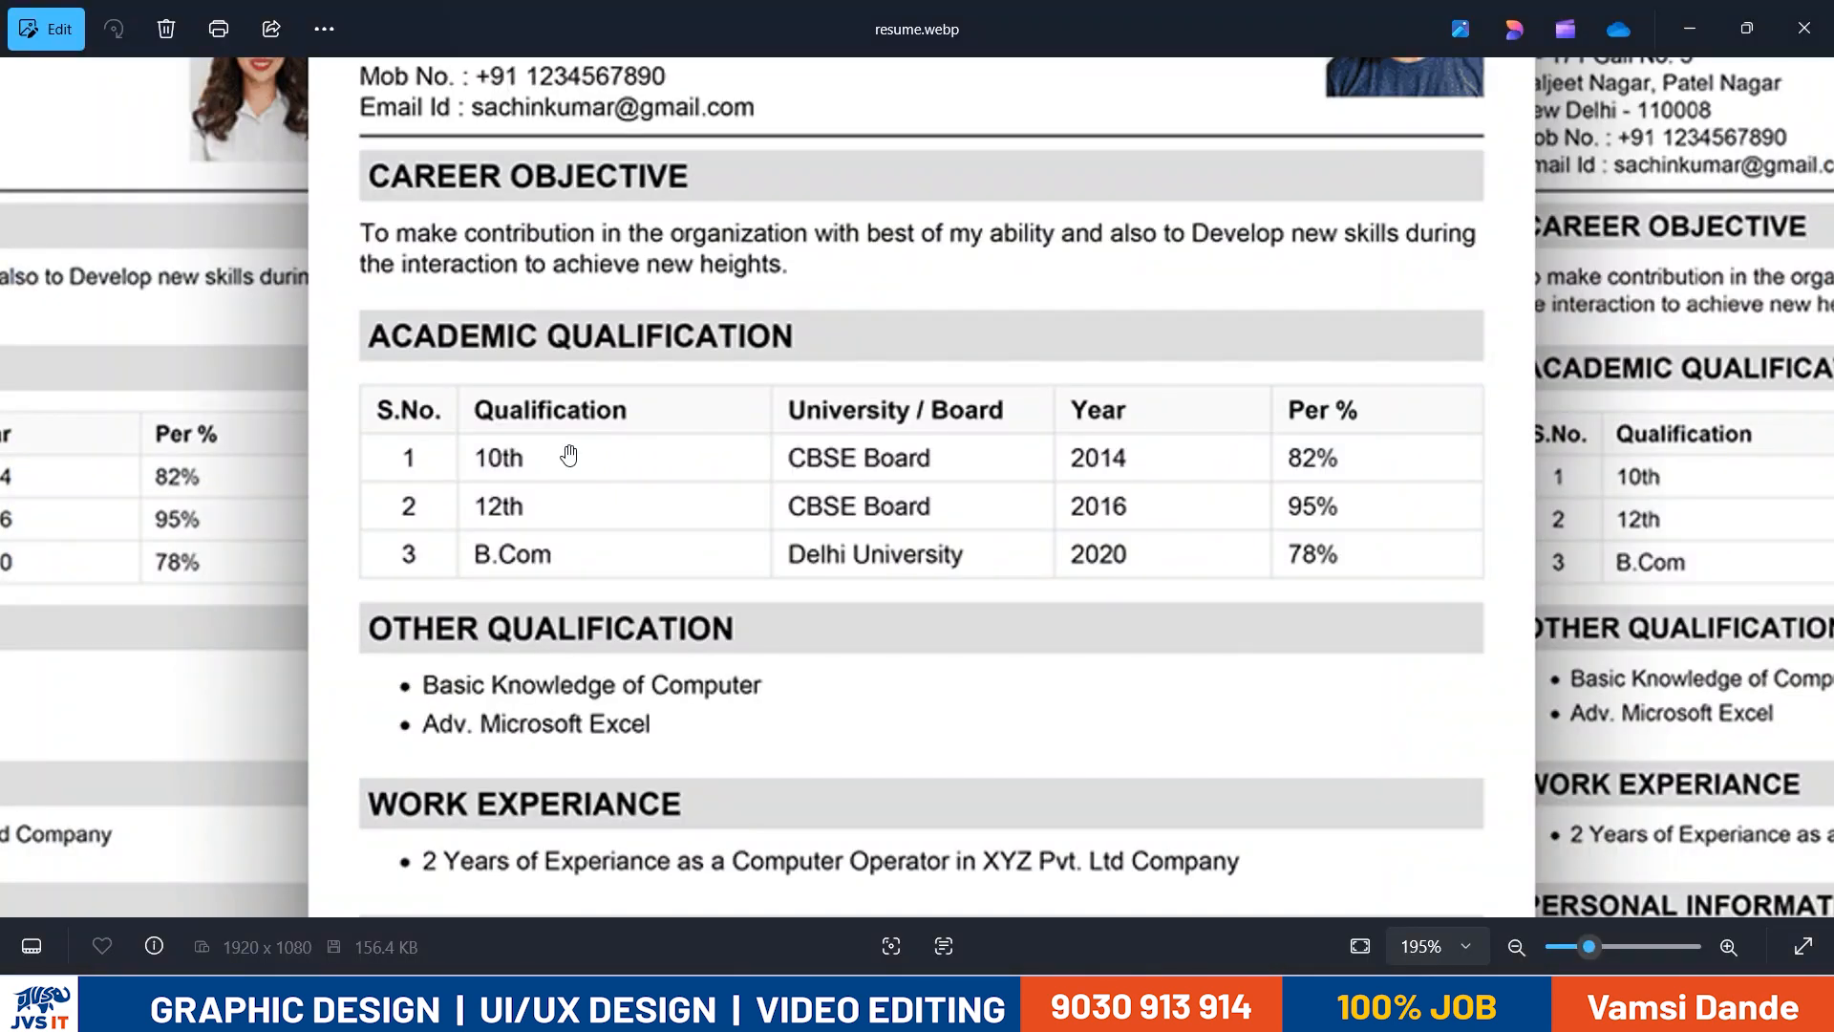
key(alt+Tab)
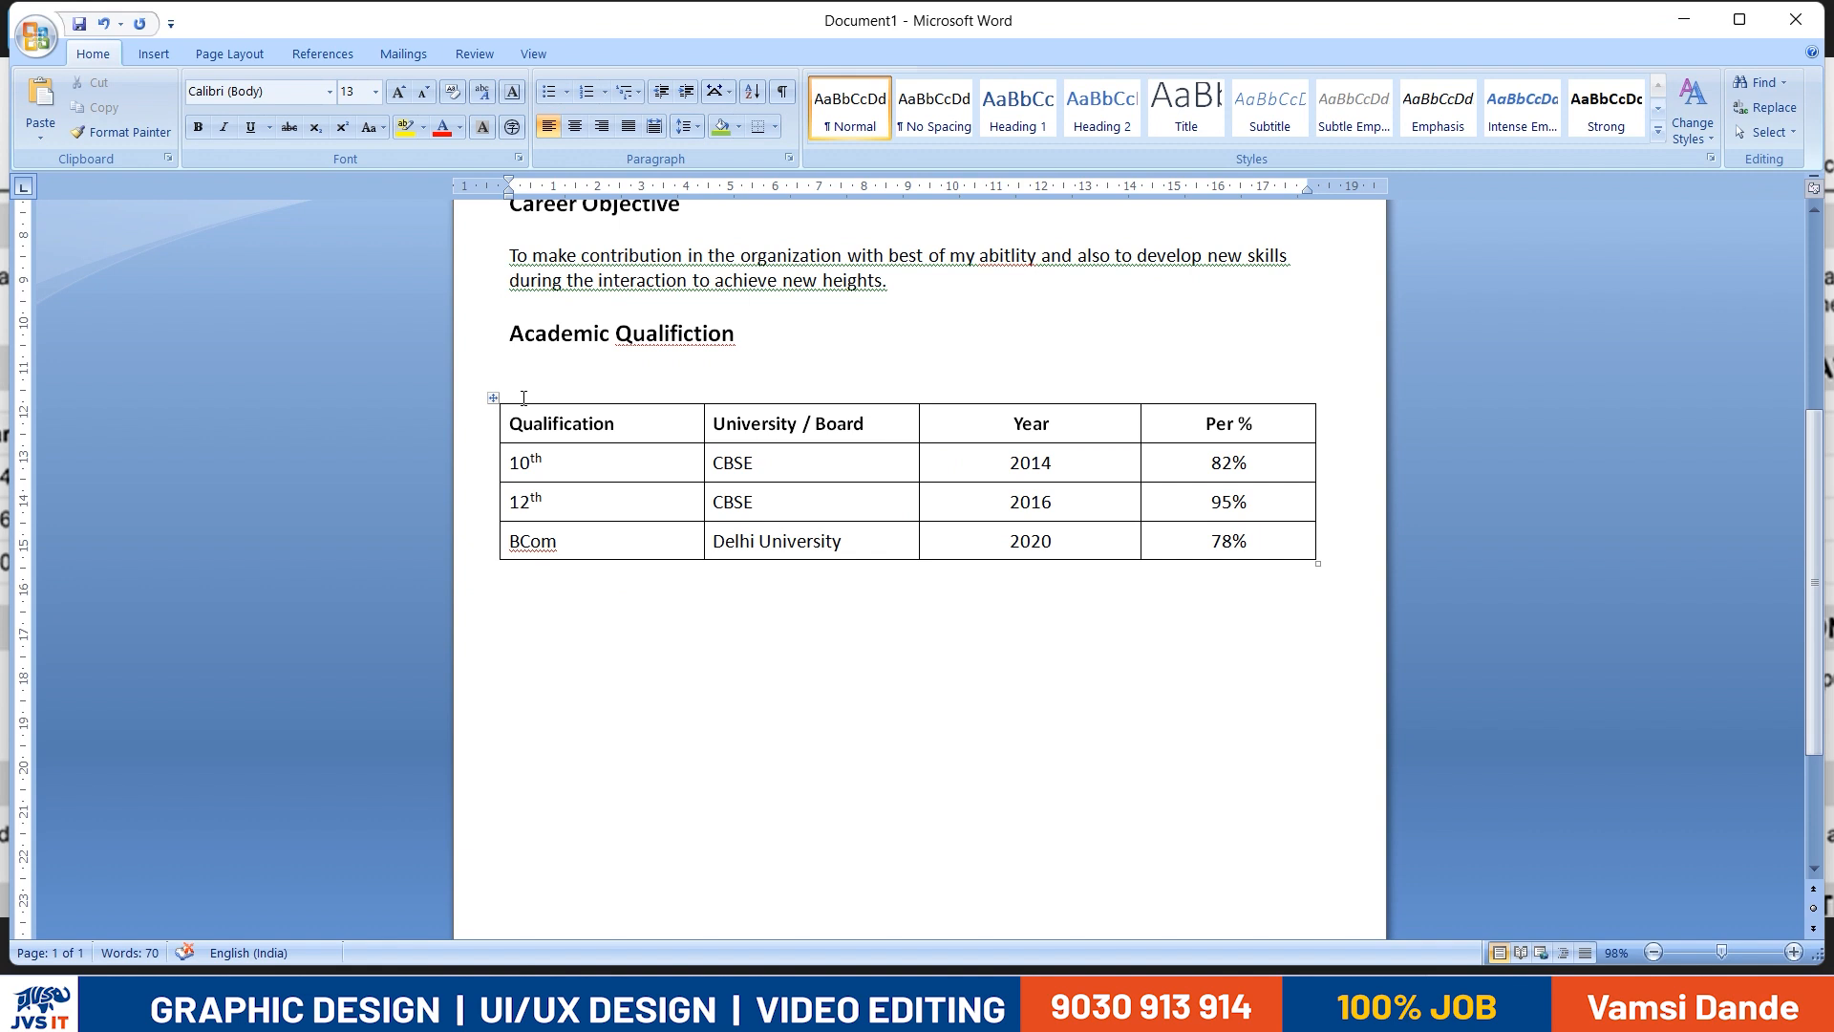
click(493, 397)
click(776, 126)
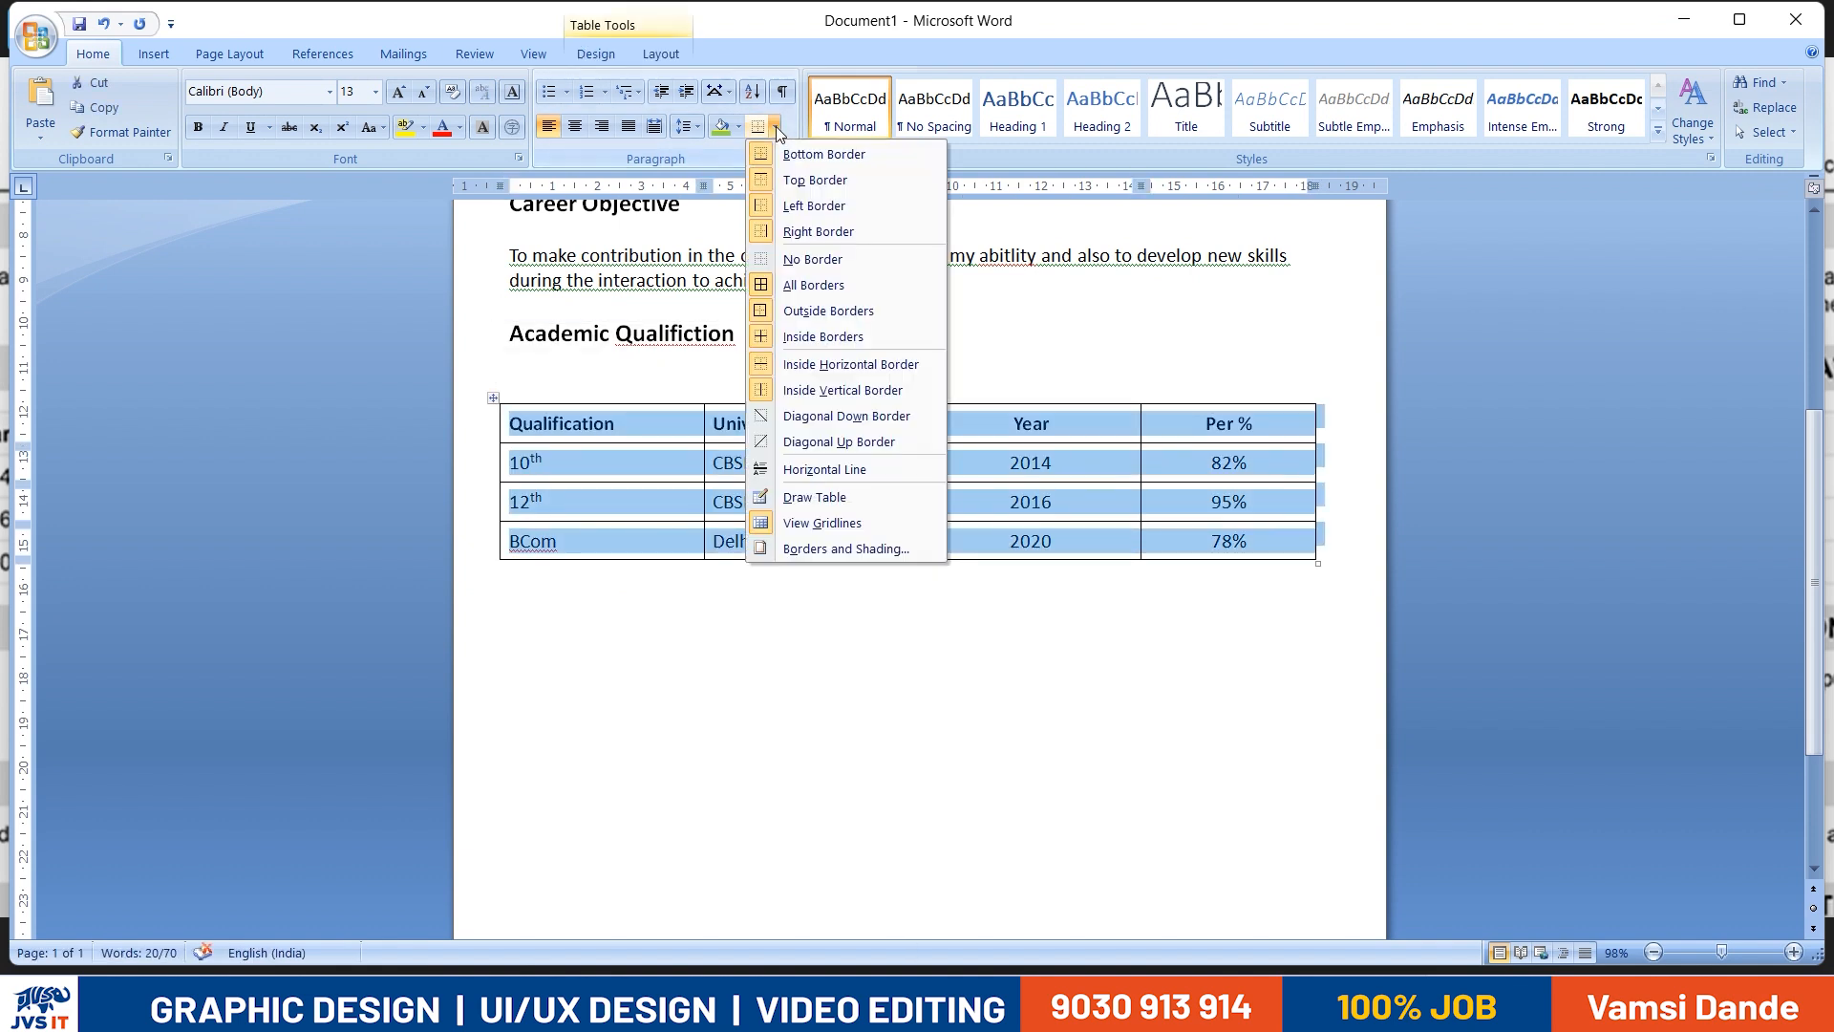
click(846, 548)
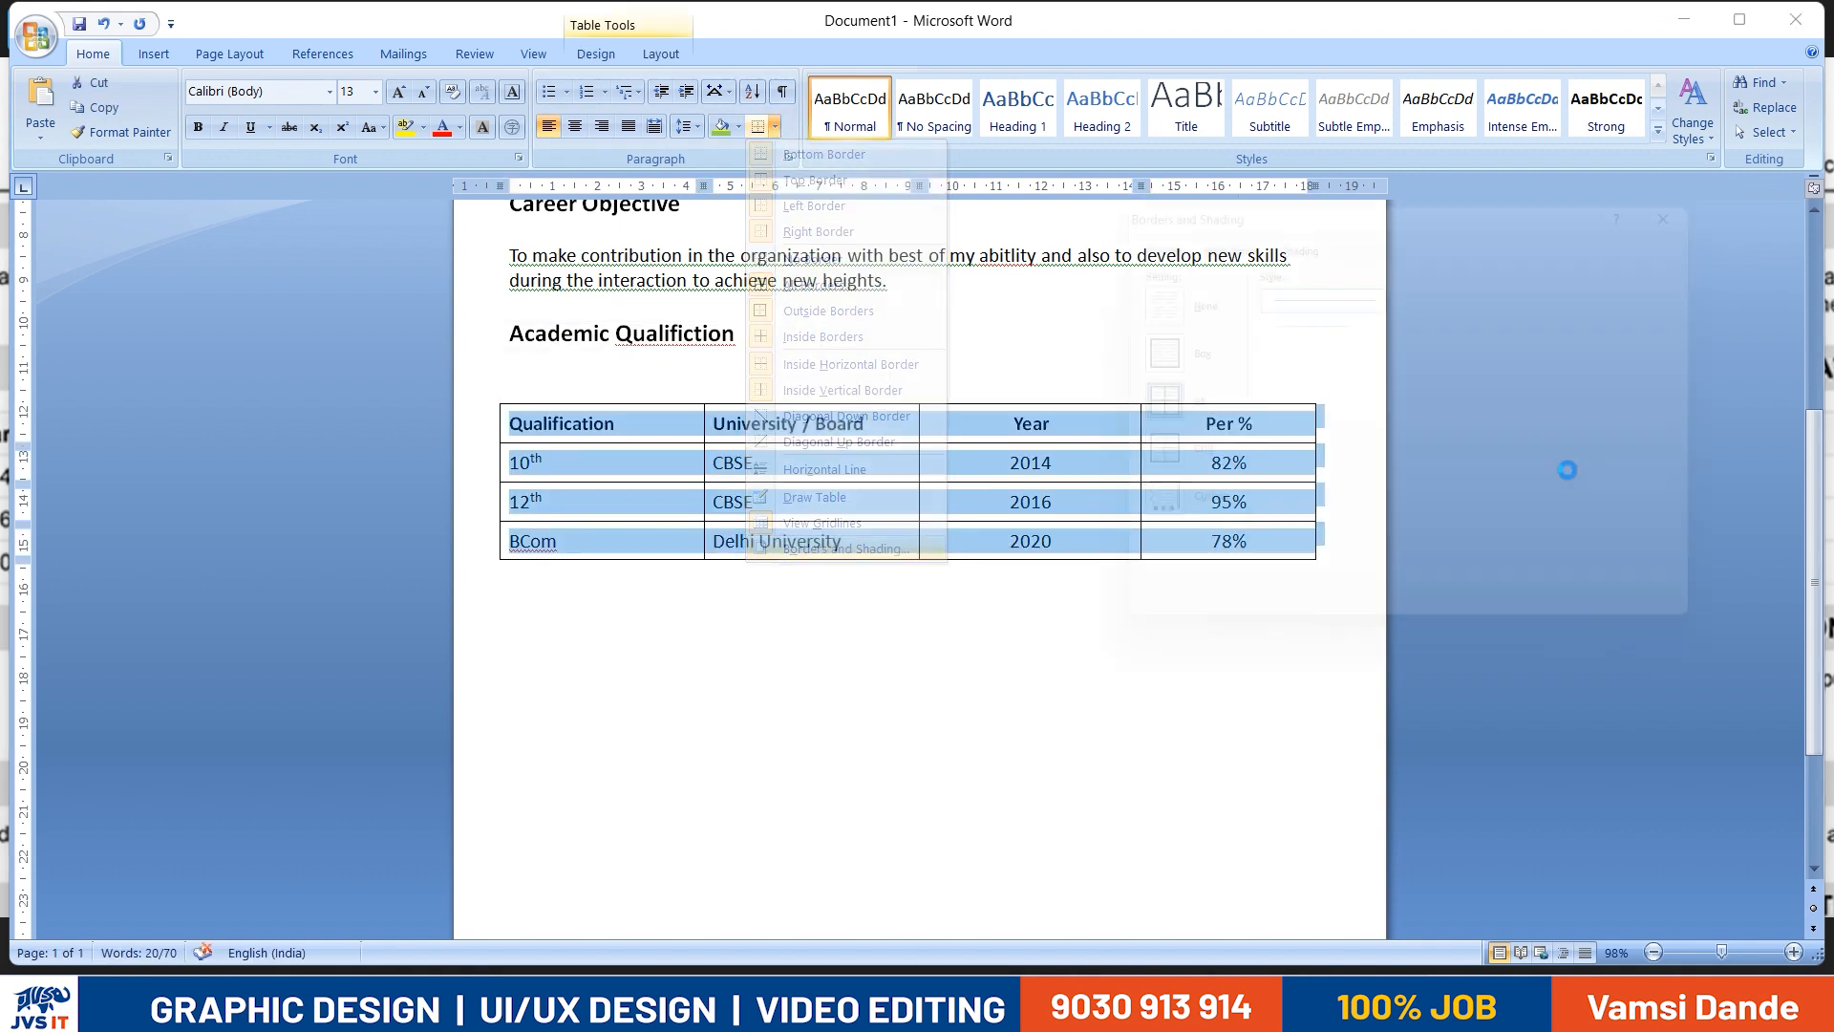
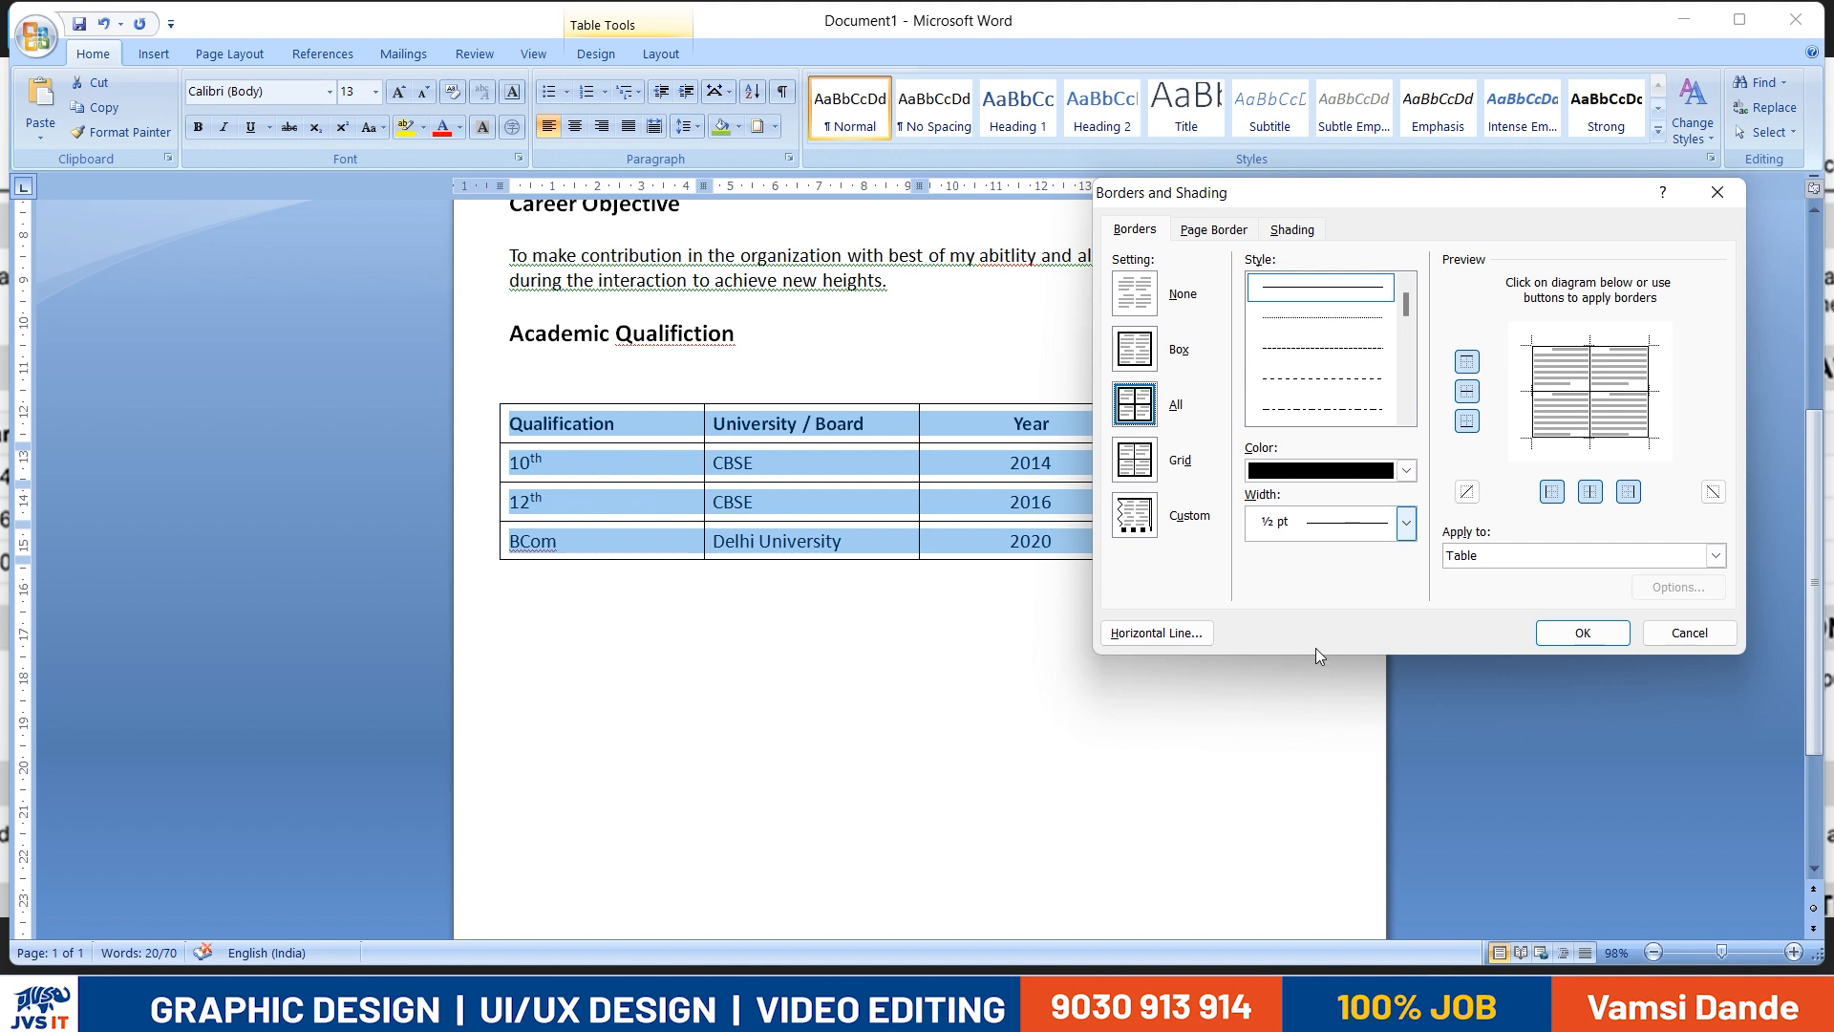
- Apply dark grey 1 ½ pt solid borders to all edges of the academic qualification table
click(1406, 470)
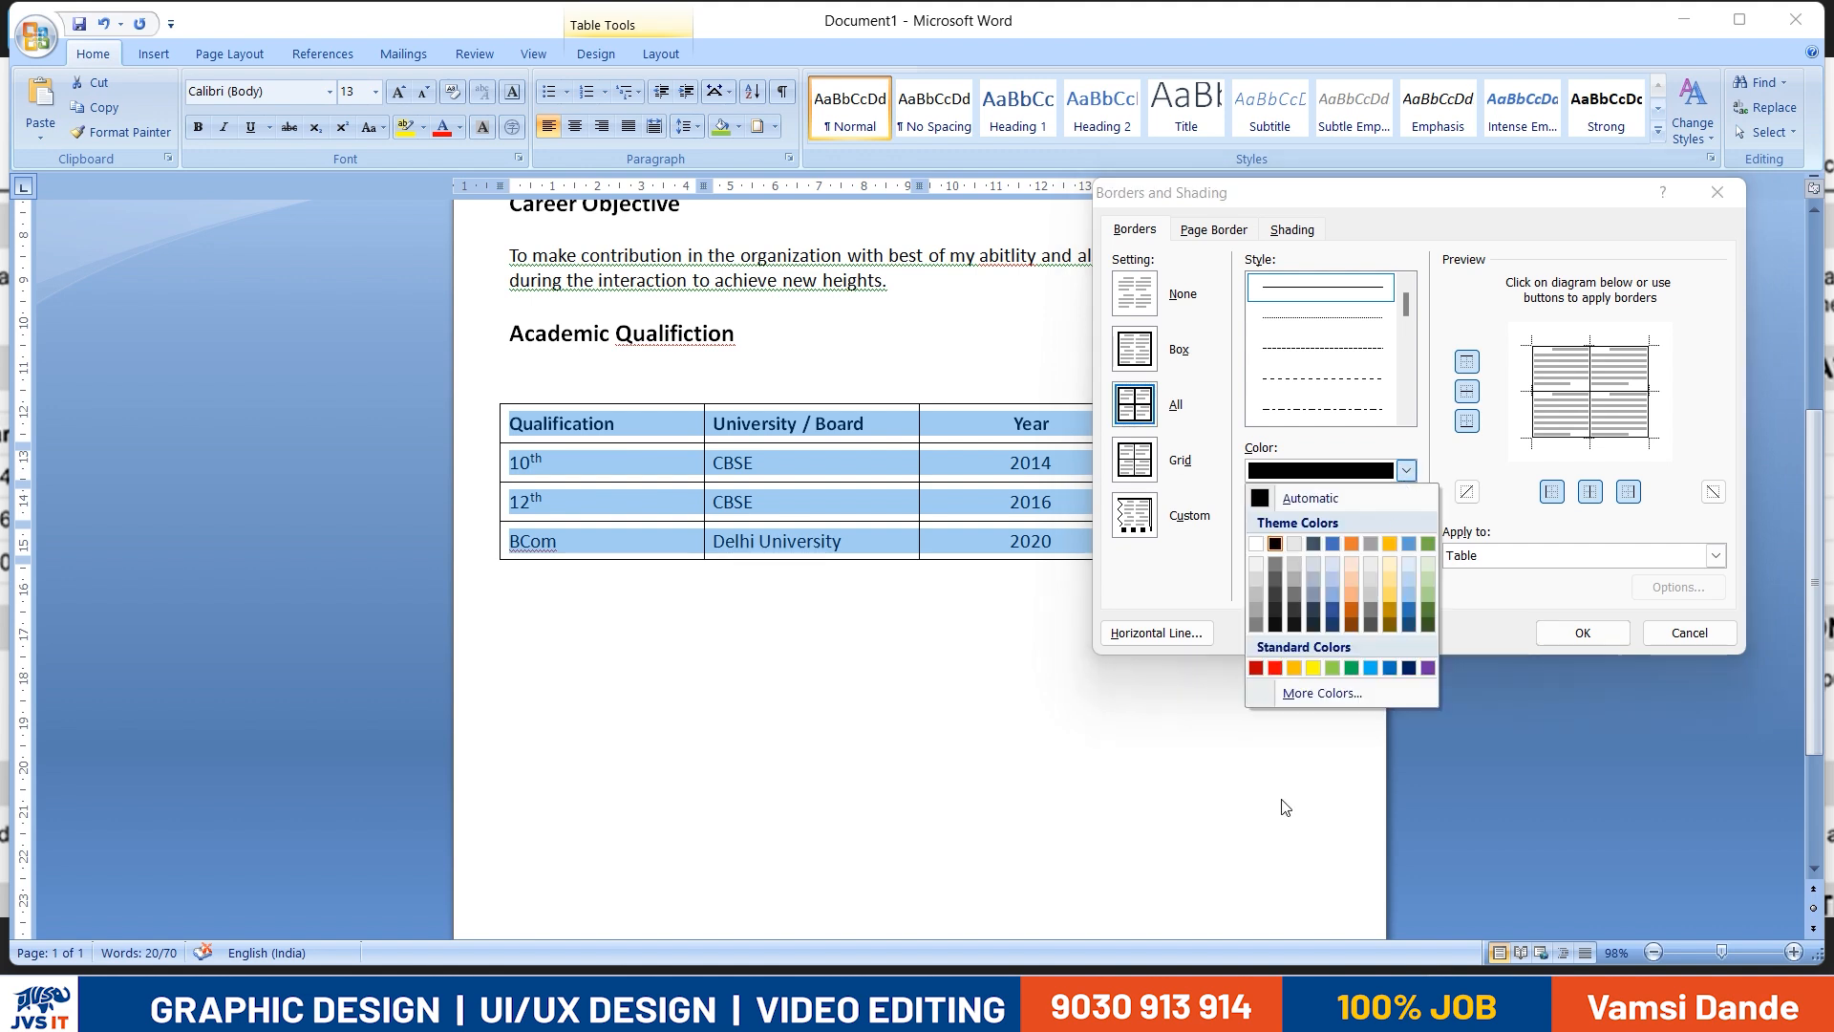
click(1291, 594)
click(1407, 318)
click(1341, 514)
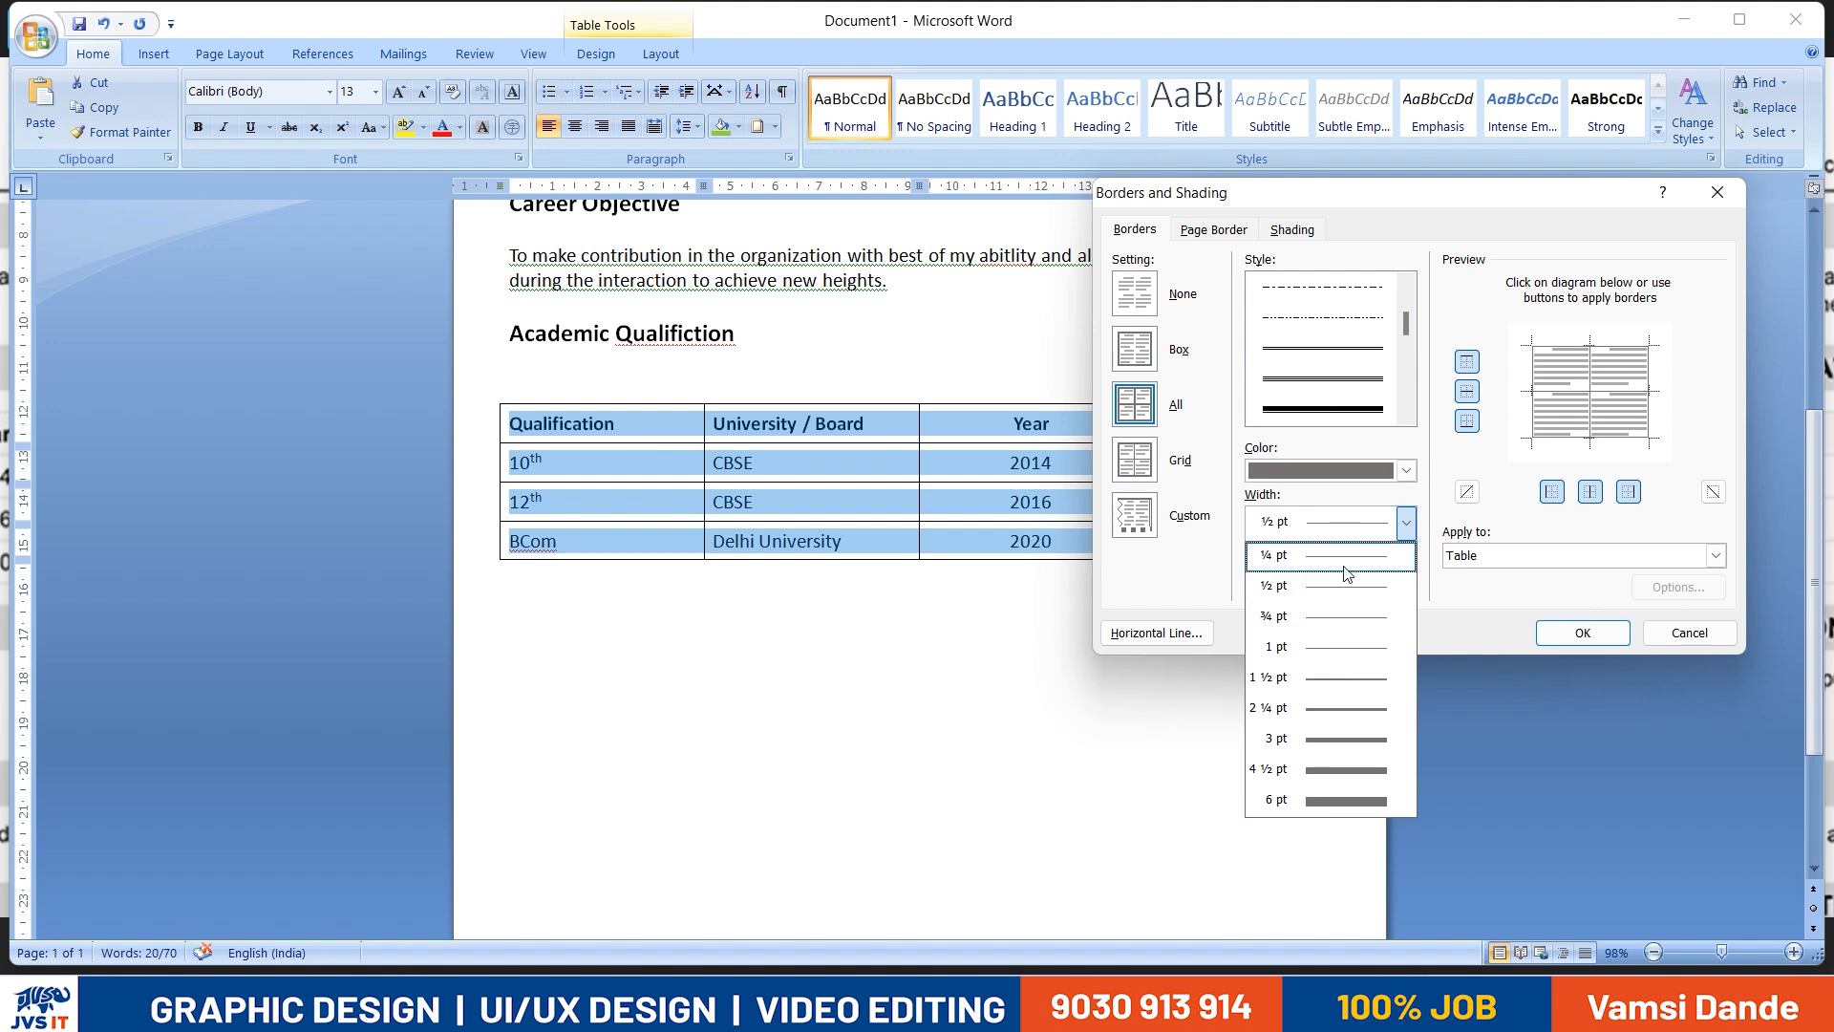
click(1336, 684)
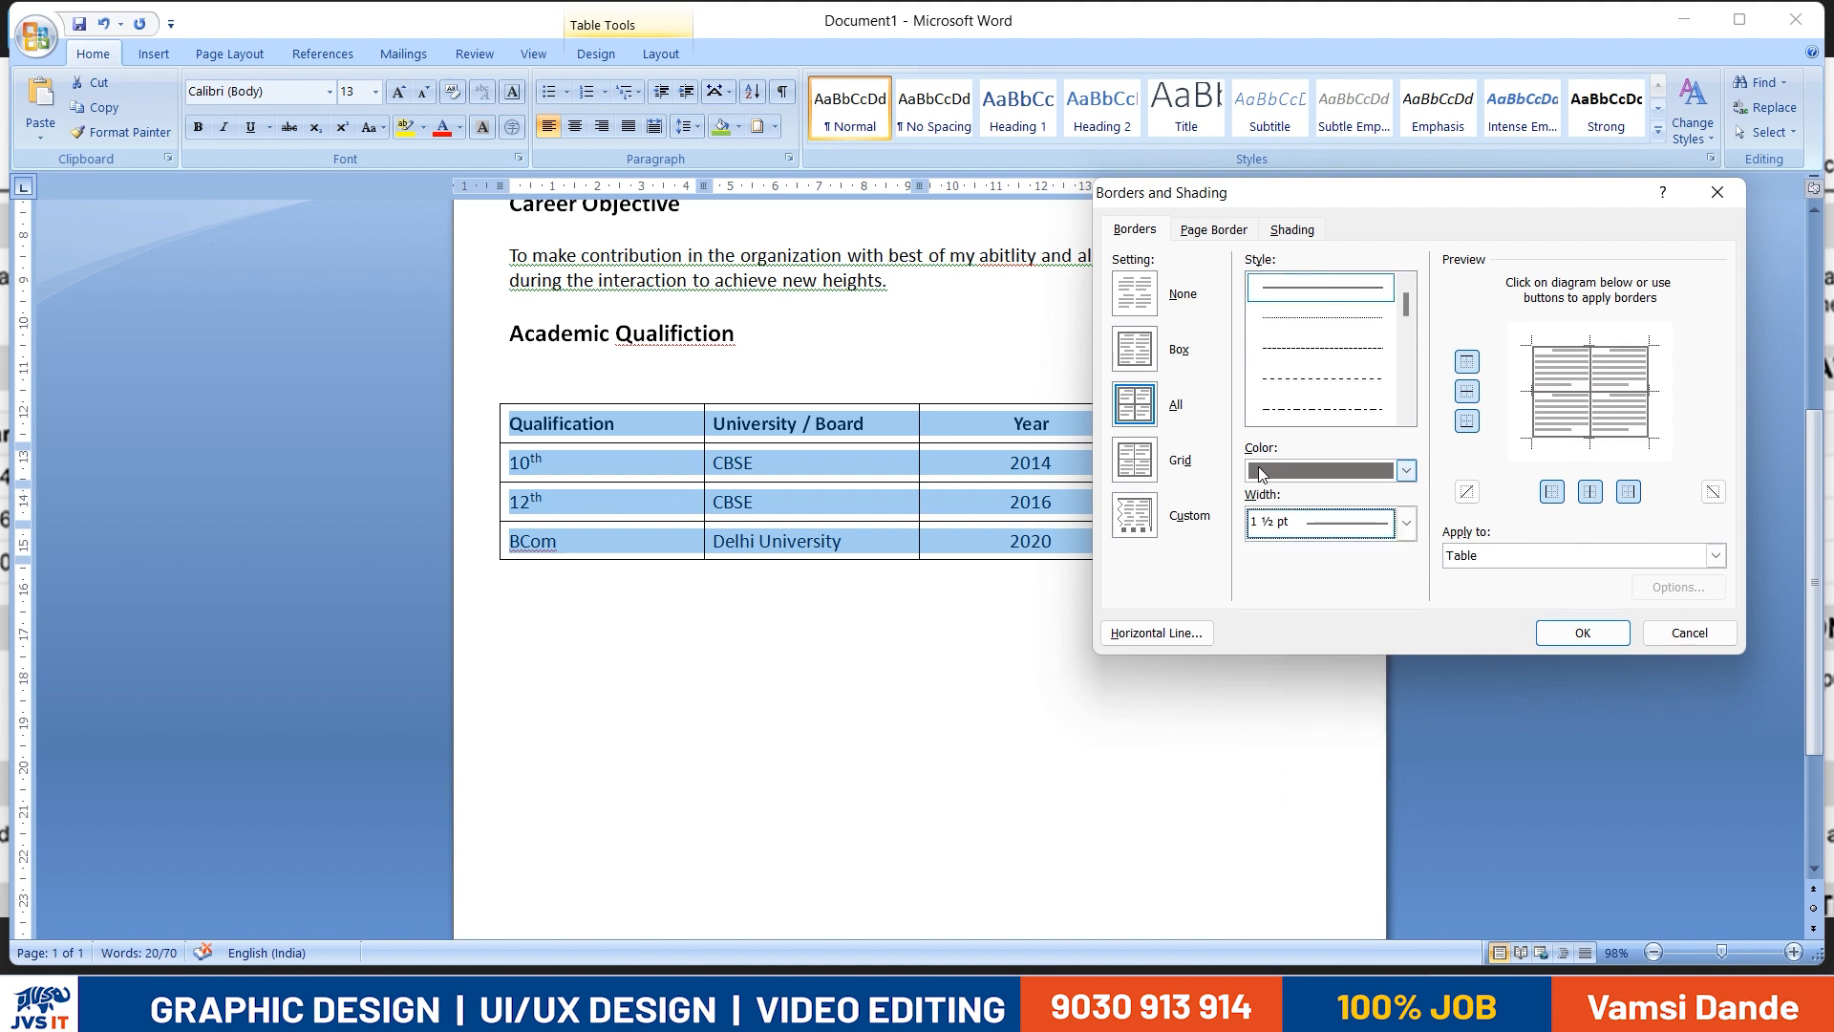
click(1135, 409)
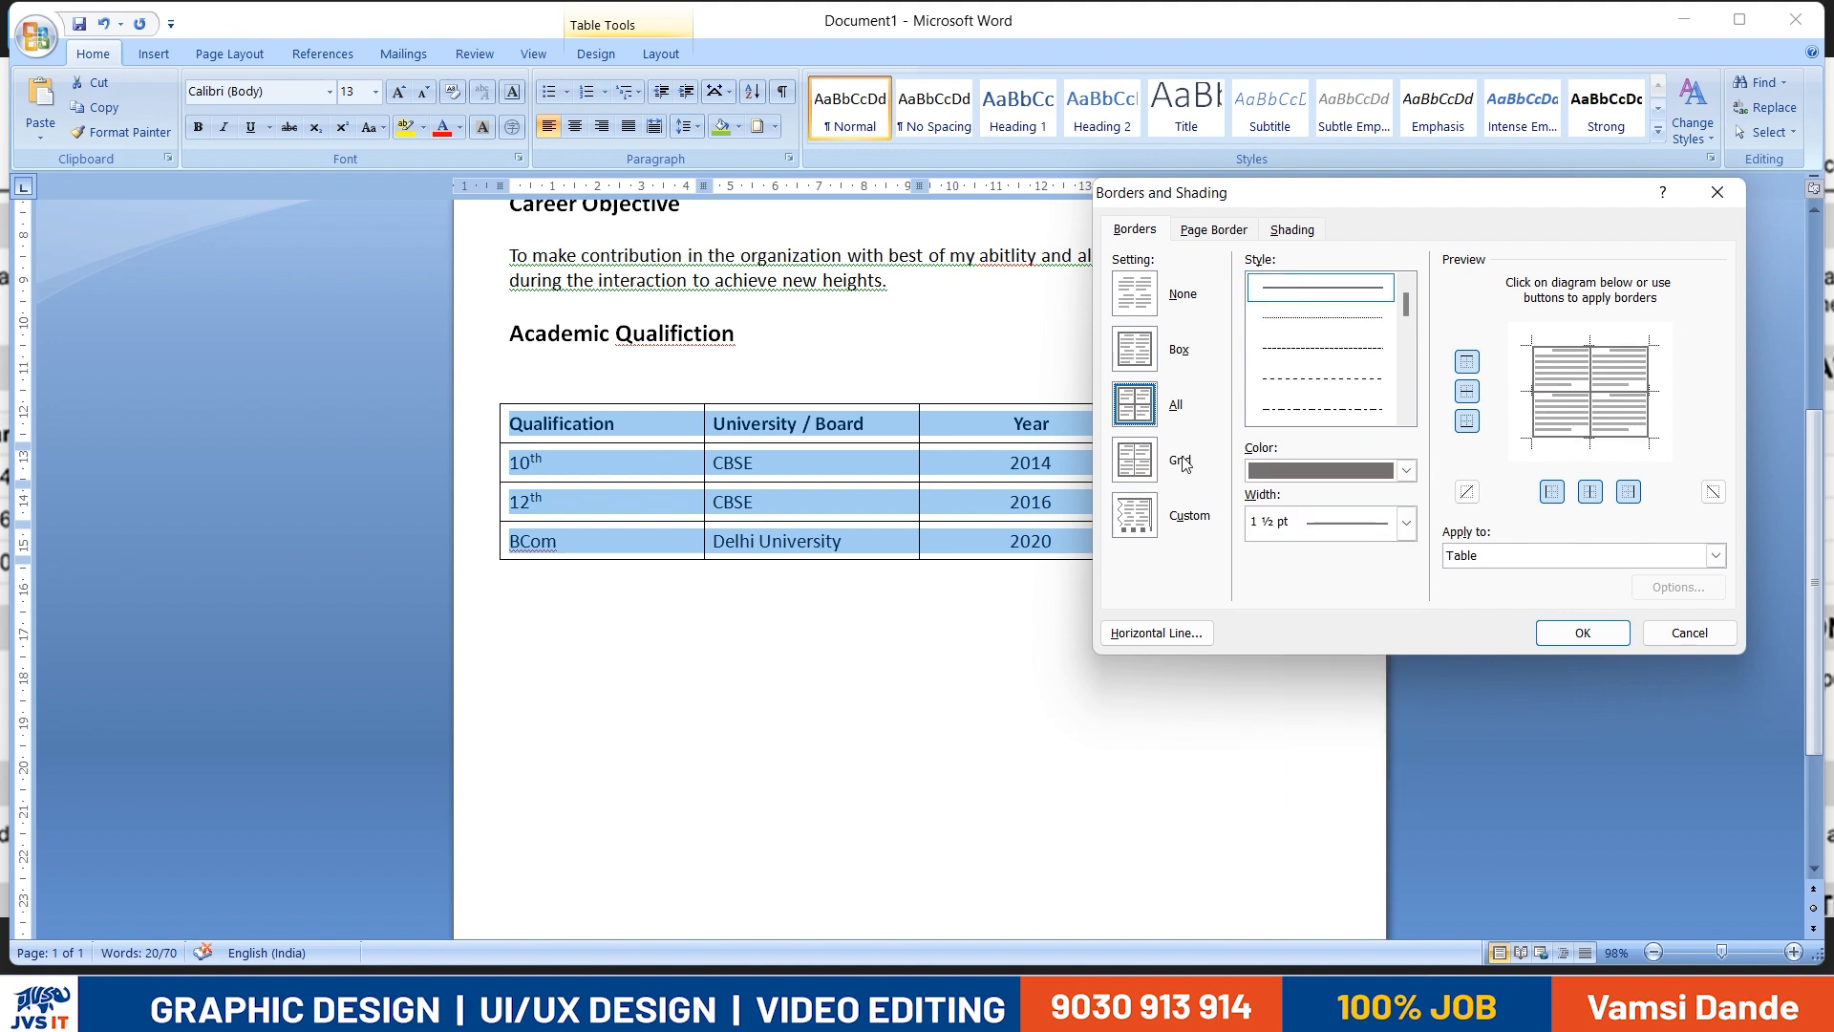
click(1585, 634)
click(923, 774)
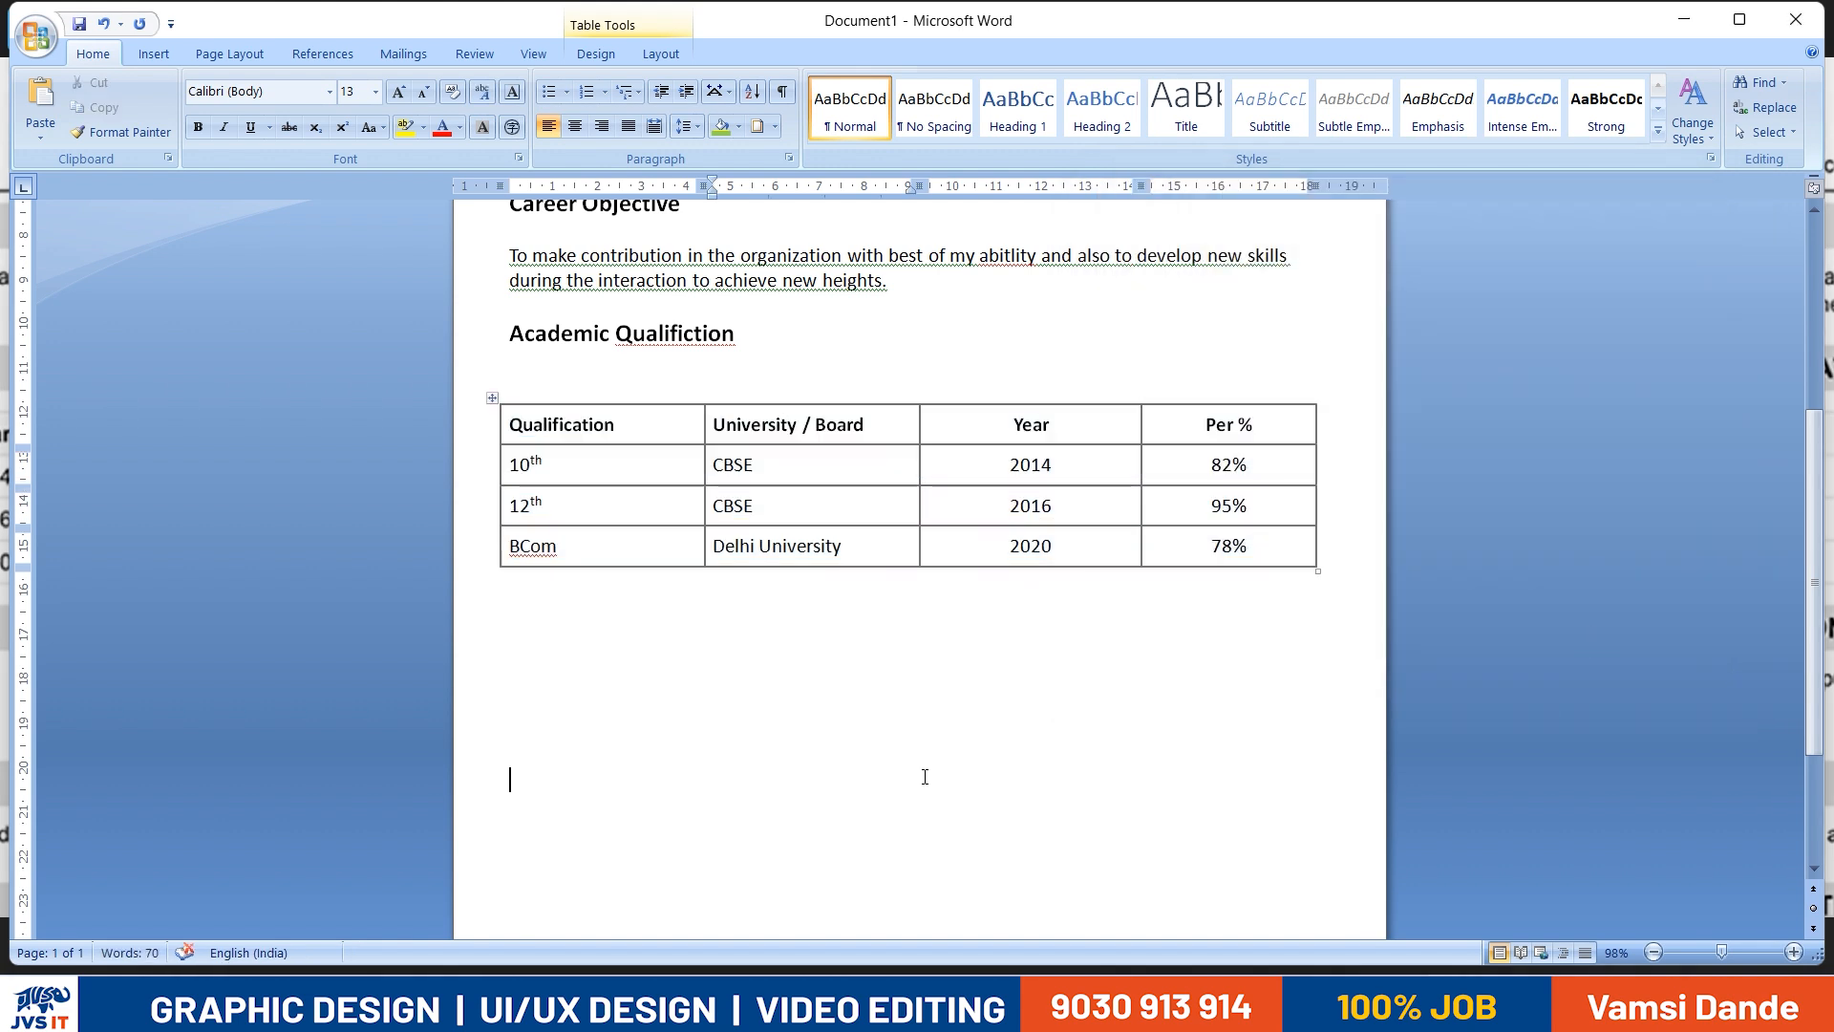
- Narrow the qualification table by moving its outer right and left edges slightly inward
click(492, 397)
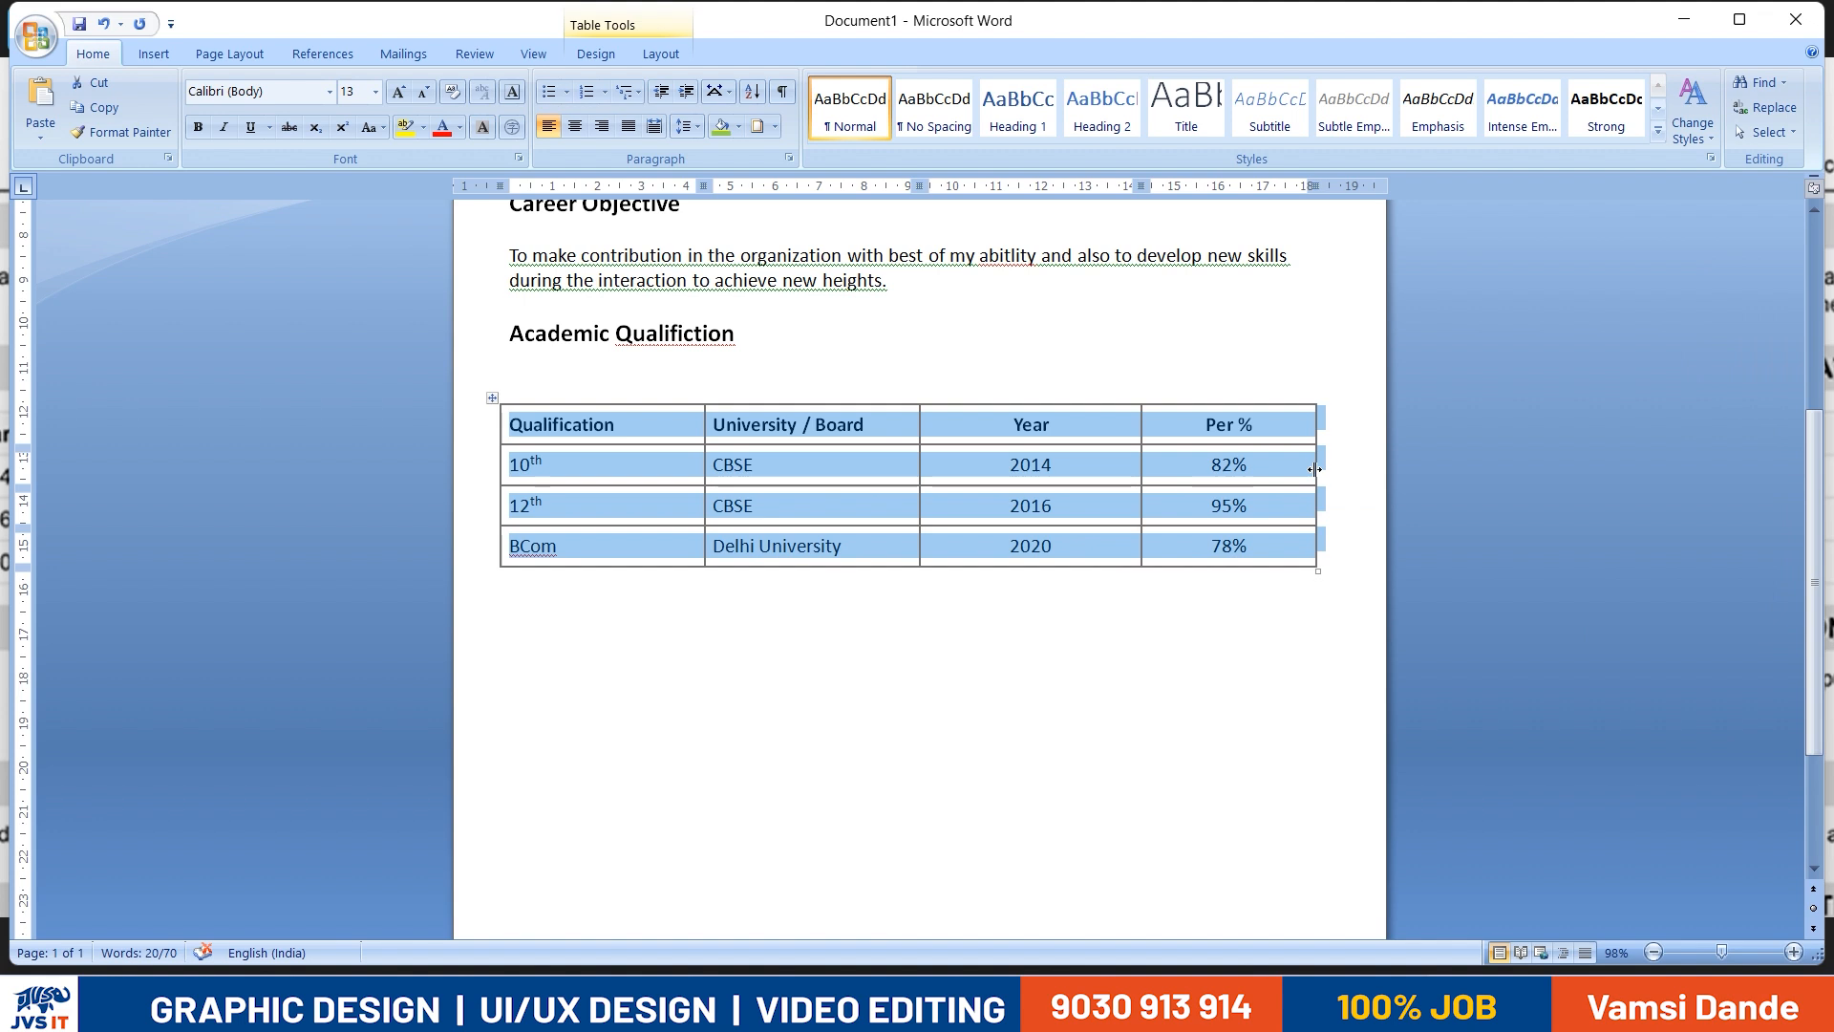
drag(1316, 474, 1297, 473)
drag(496, 398, 568, 421)
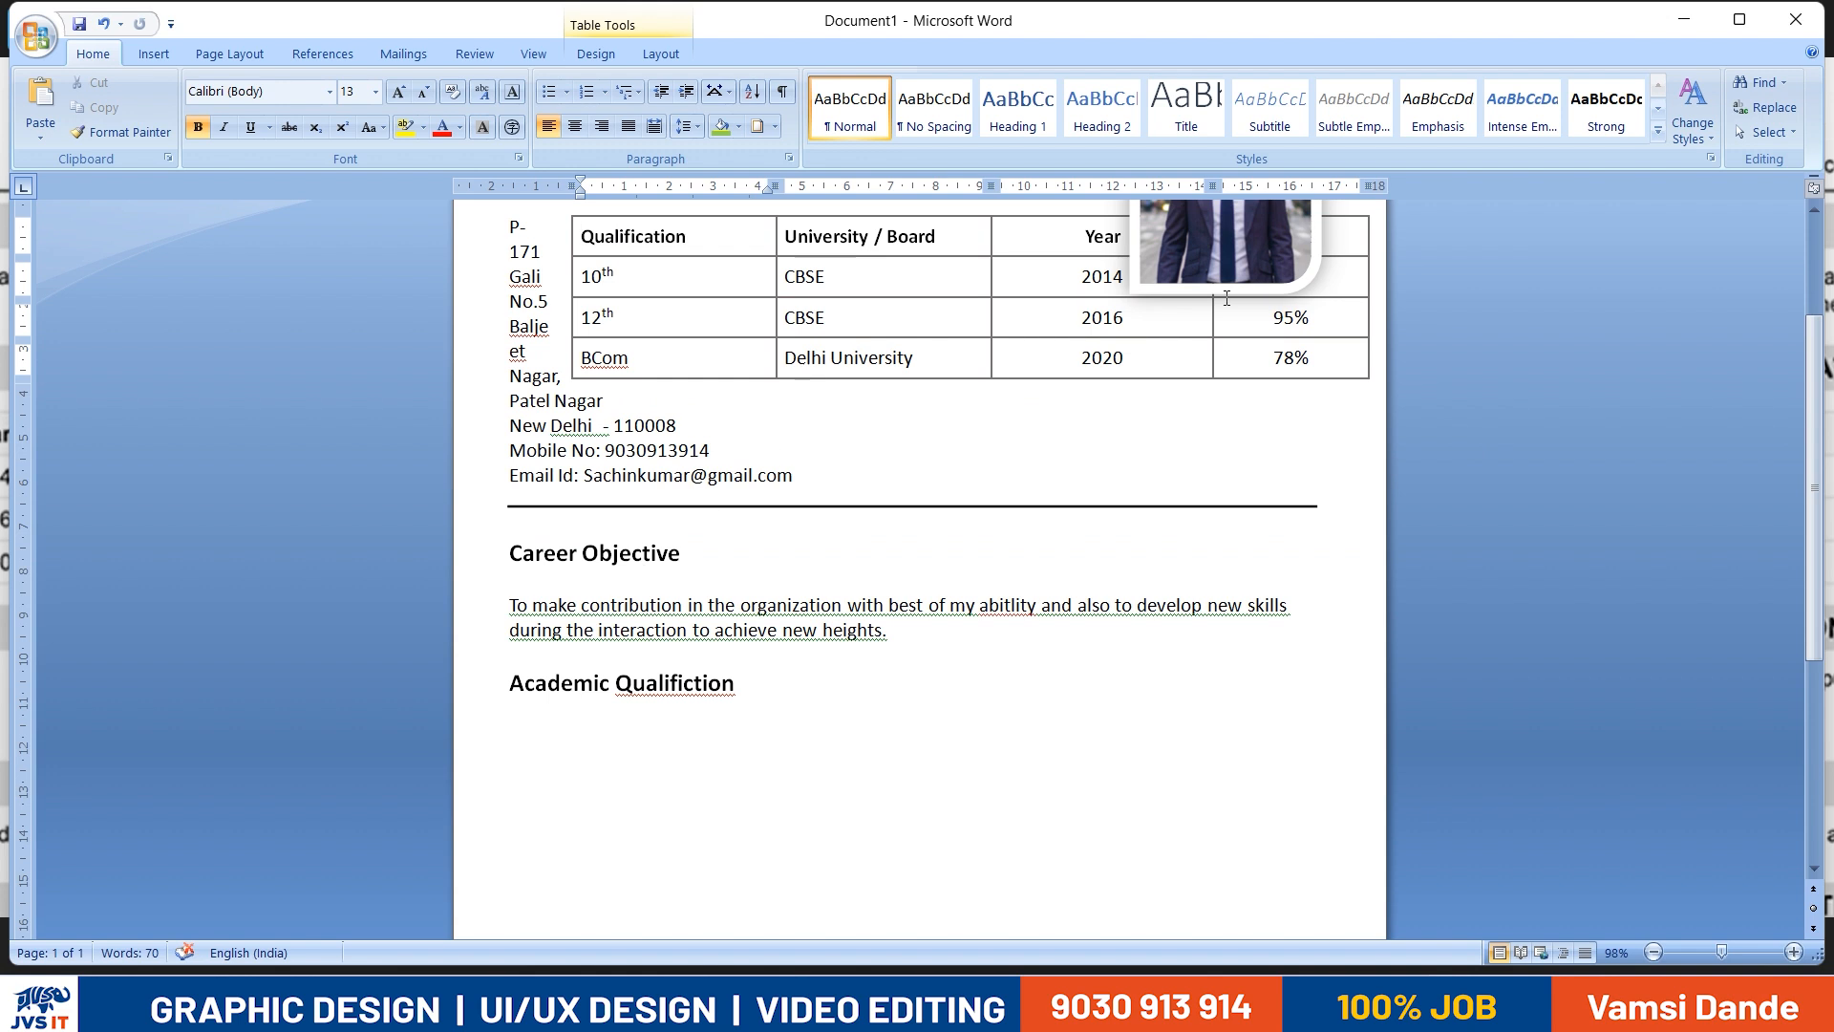
key(ctrl+z)
click(495, 602)
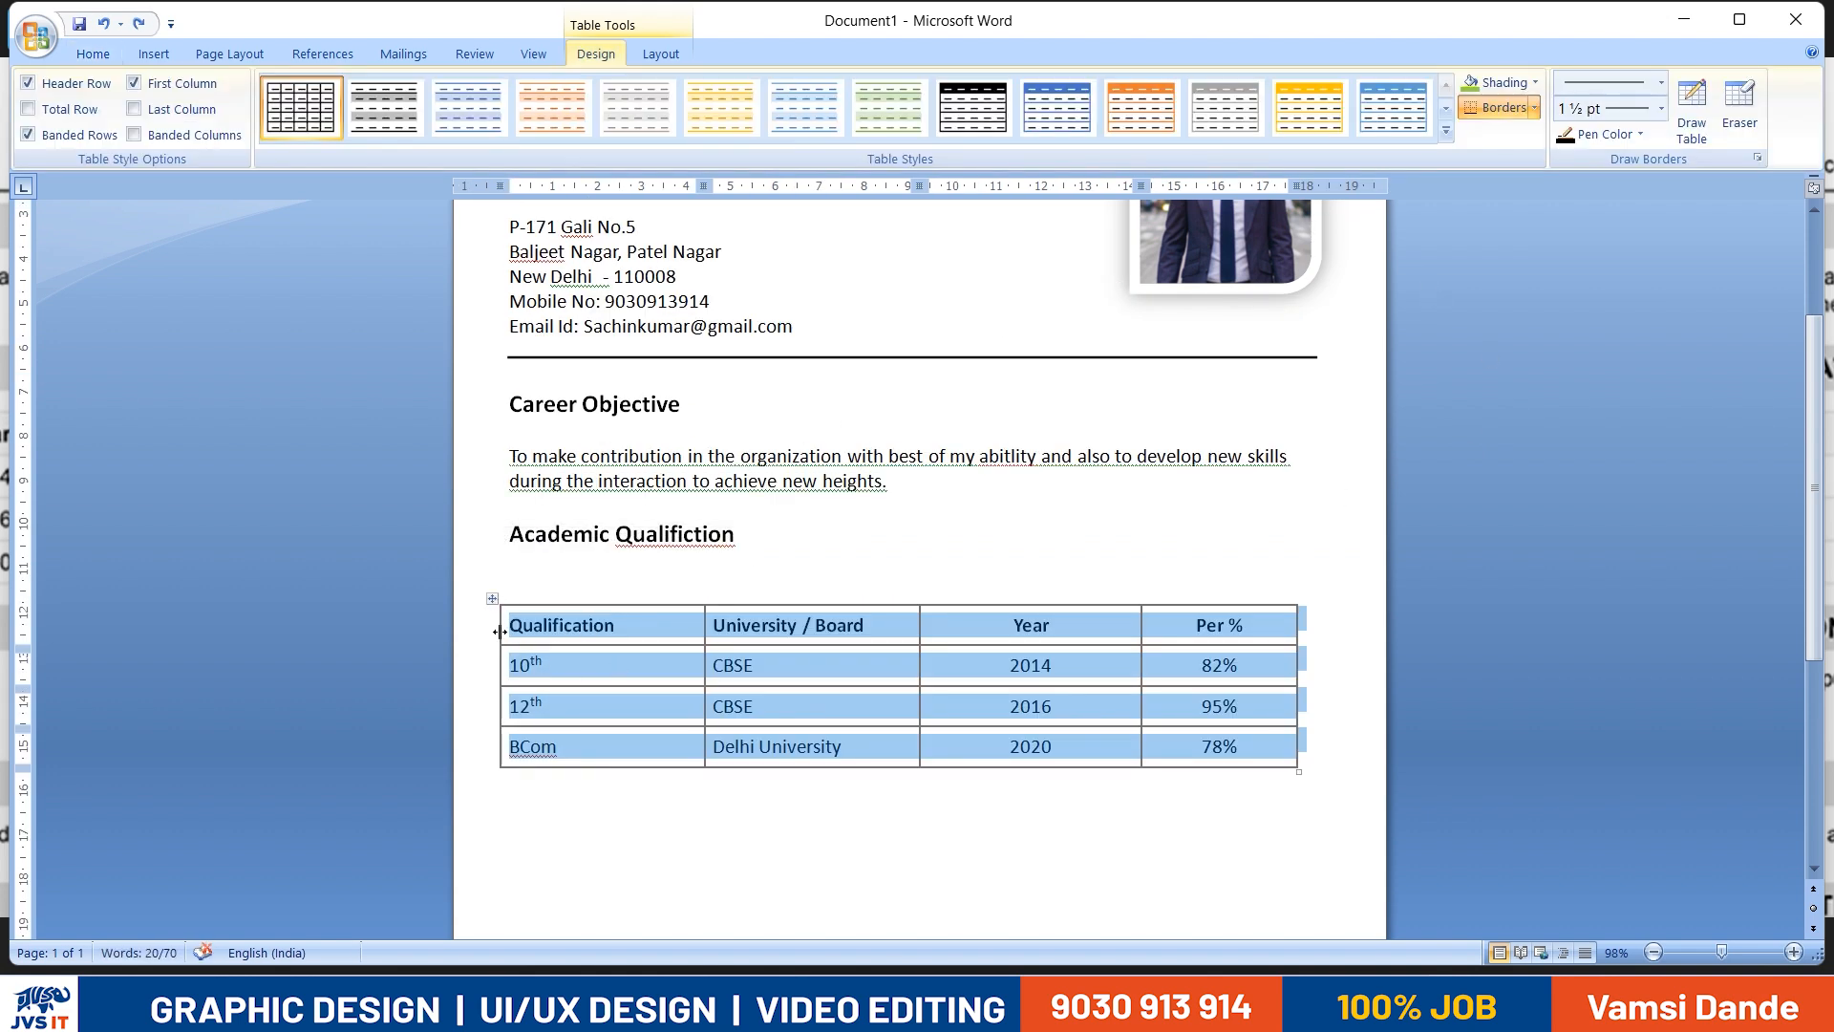
drag(499, 628, 531, 627)
click(953, 556)
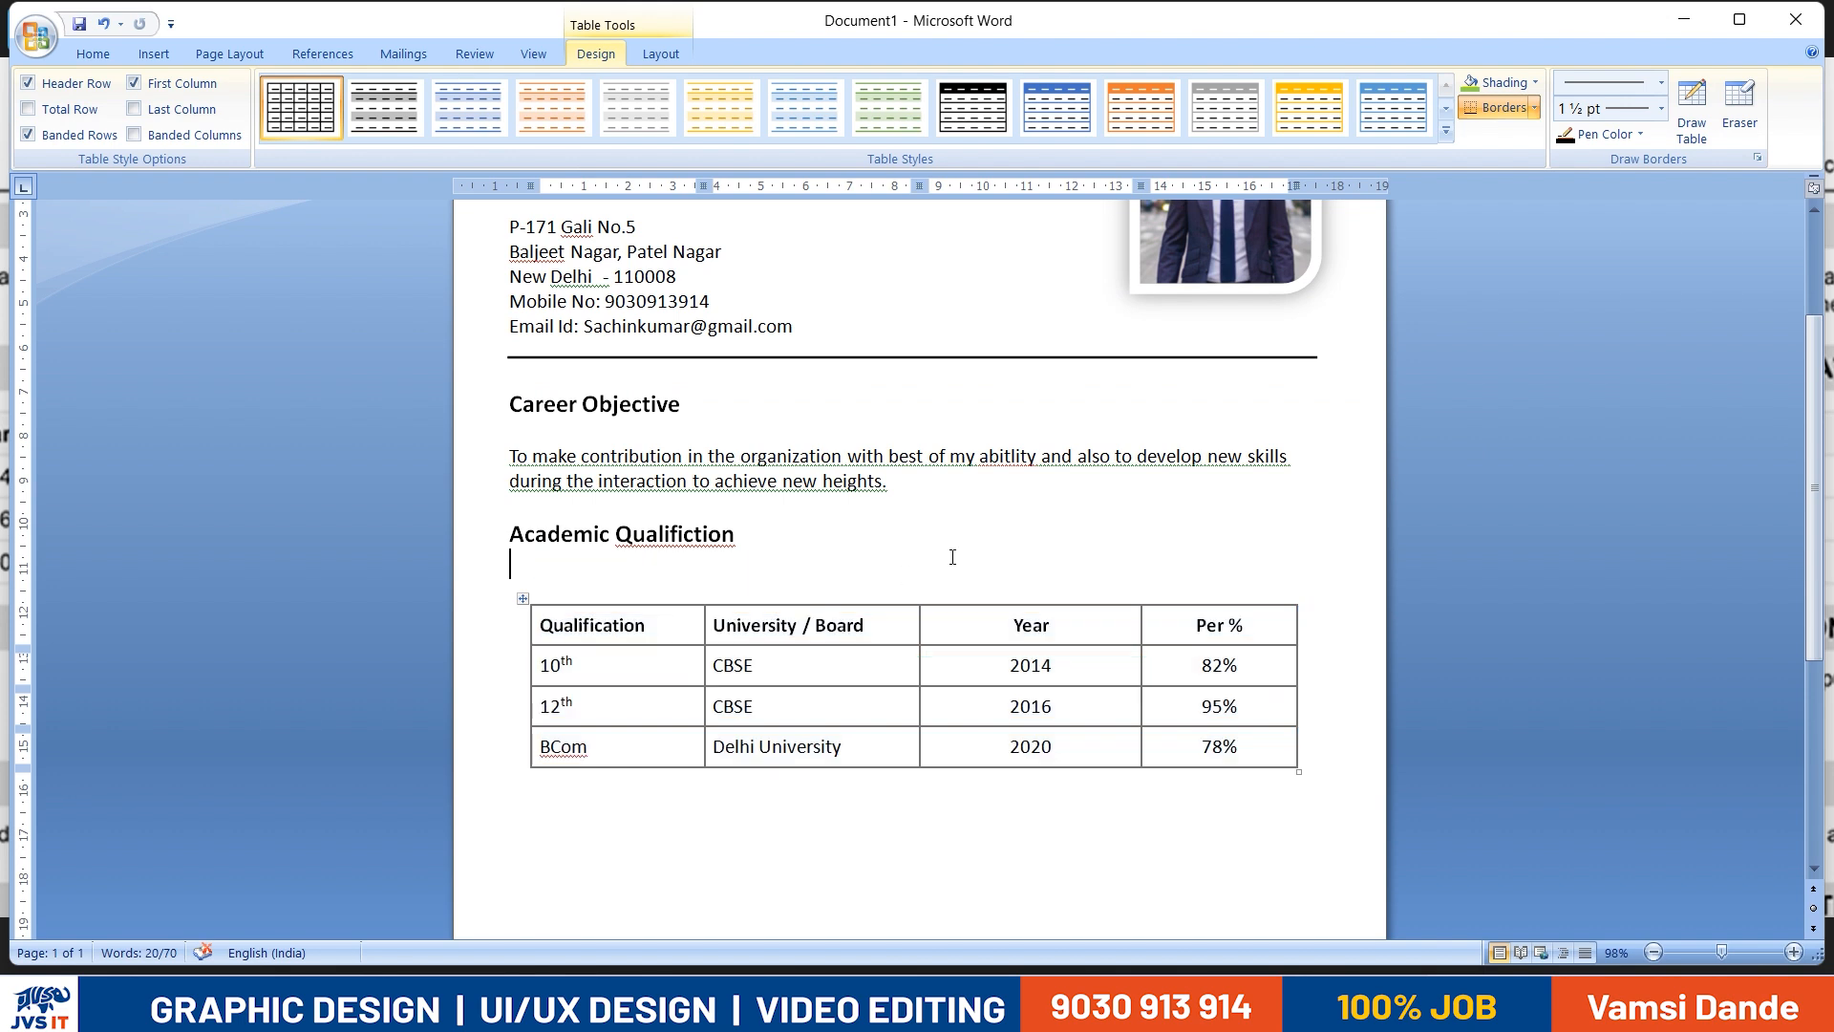
- Cut the qualification table, remove the blank line beneath the Academic heading and paste the table directly under it
click(554, 609)
click(533, 571)
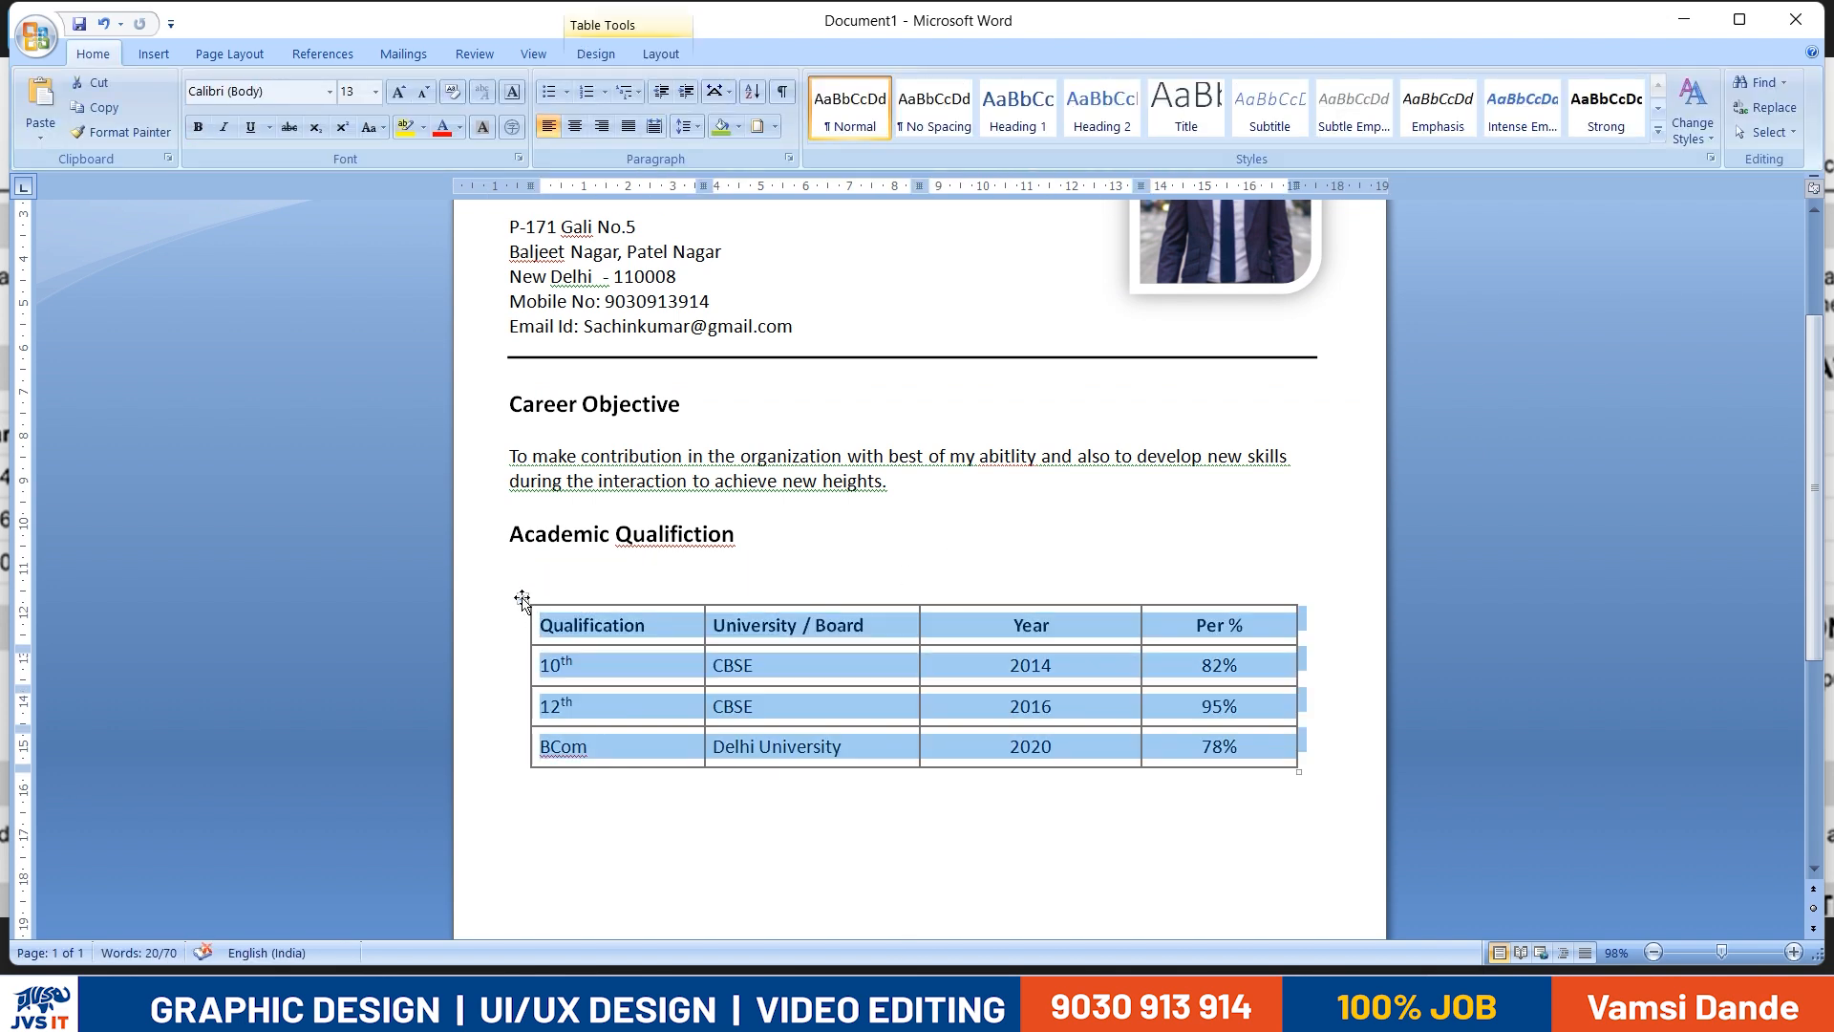
click(534, 594)
key(Up)
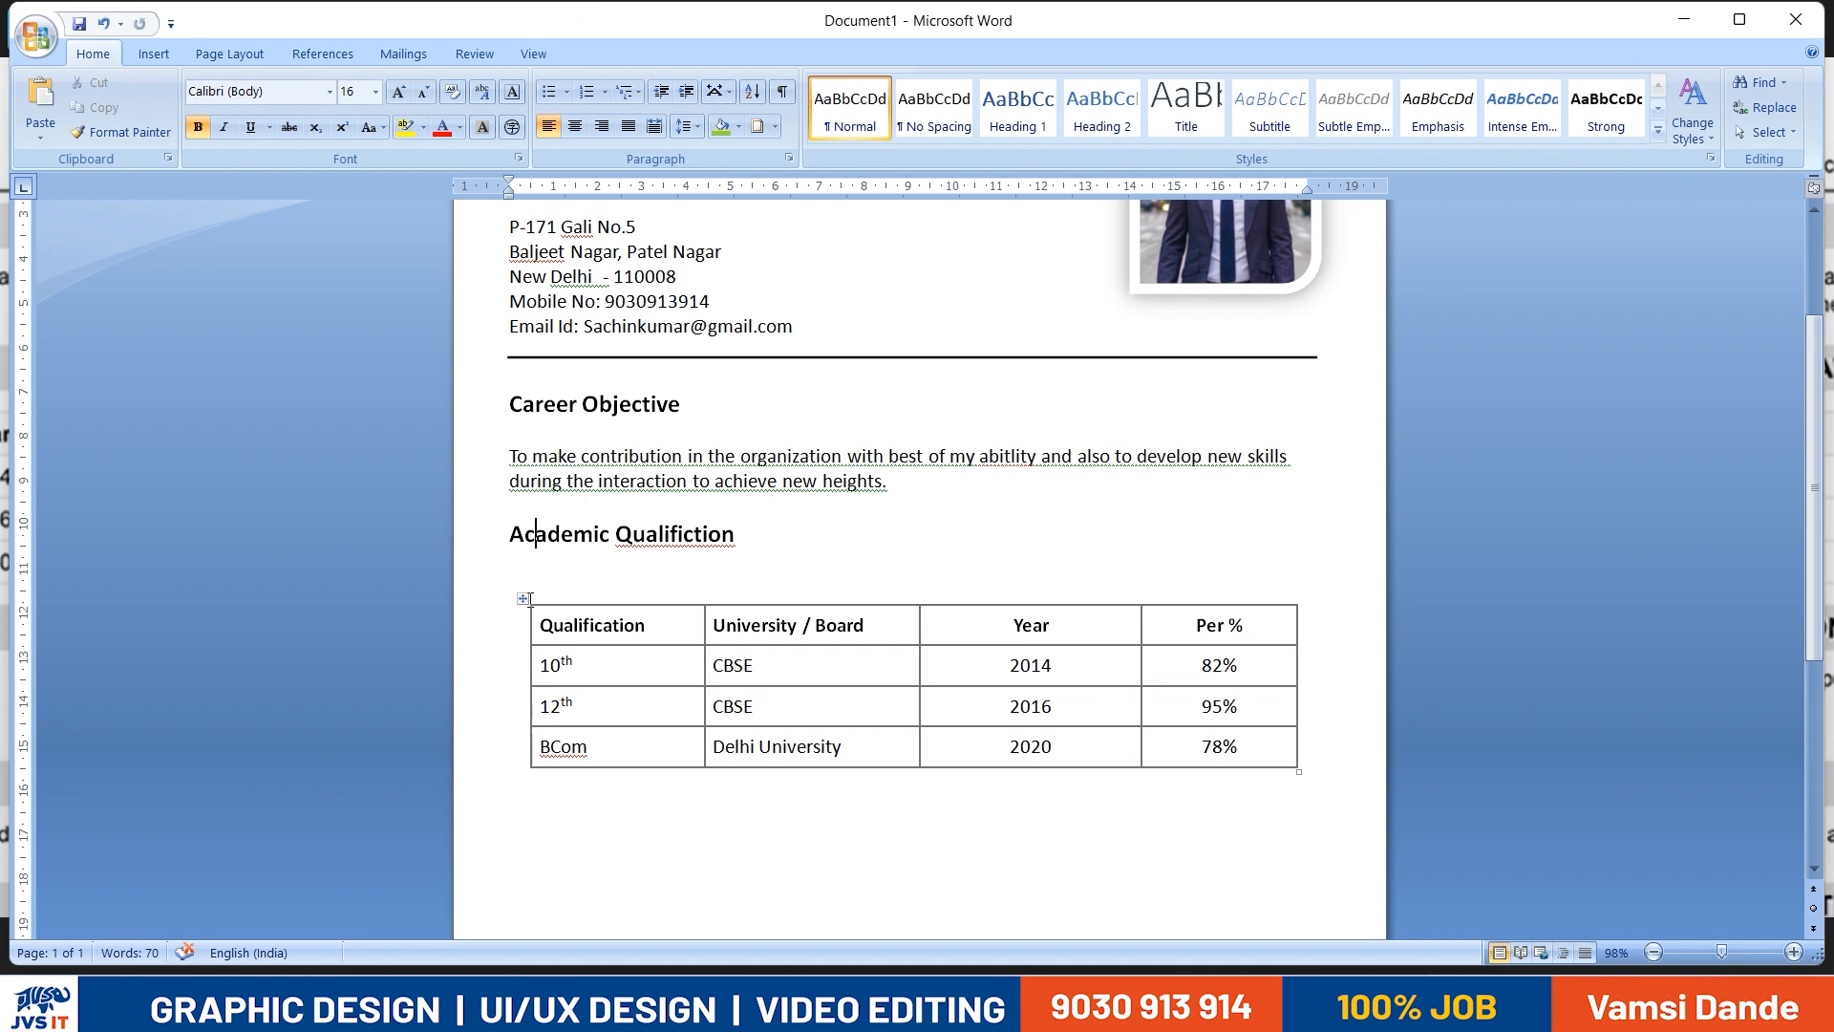
click(522, 598)
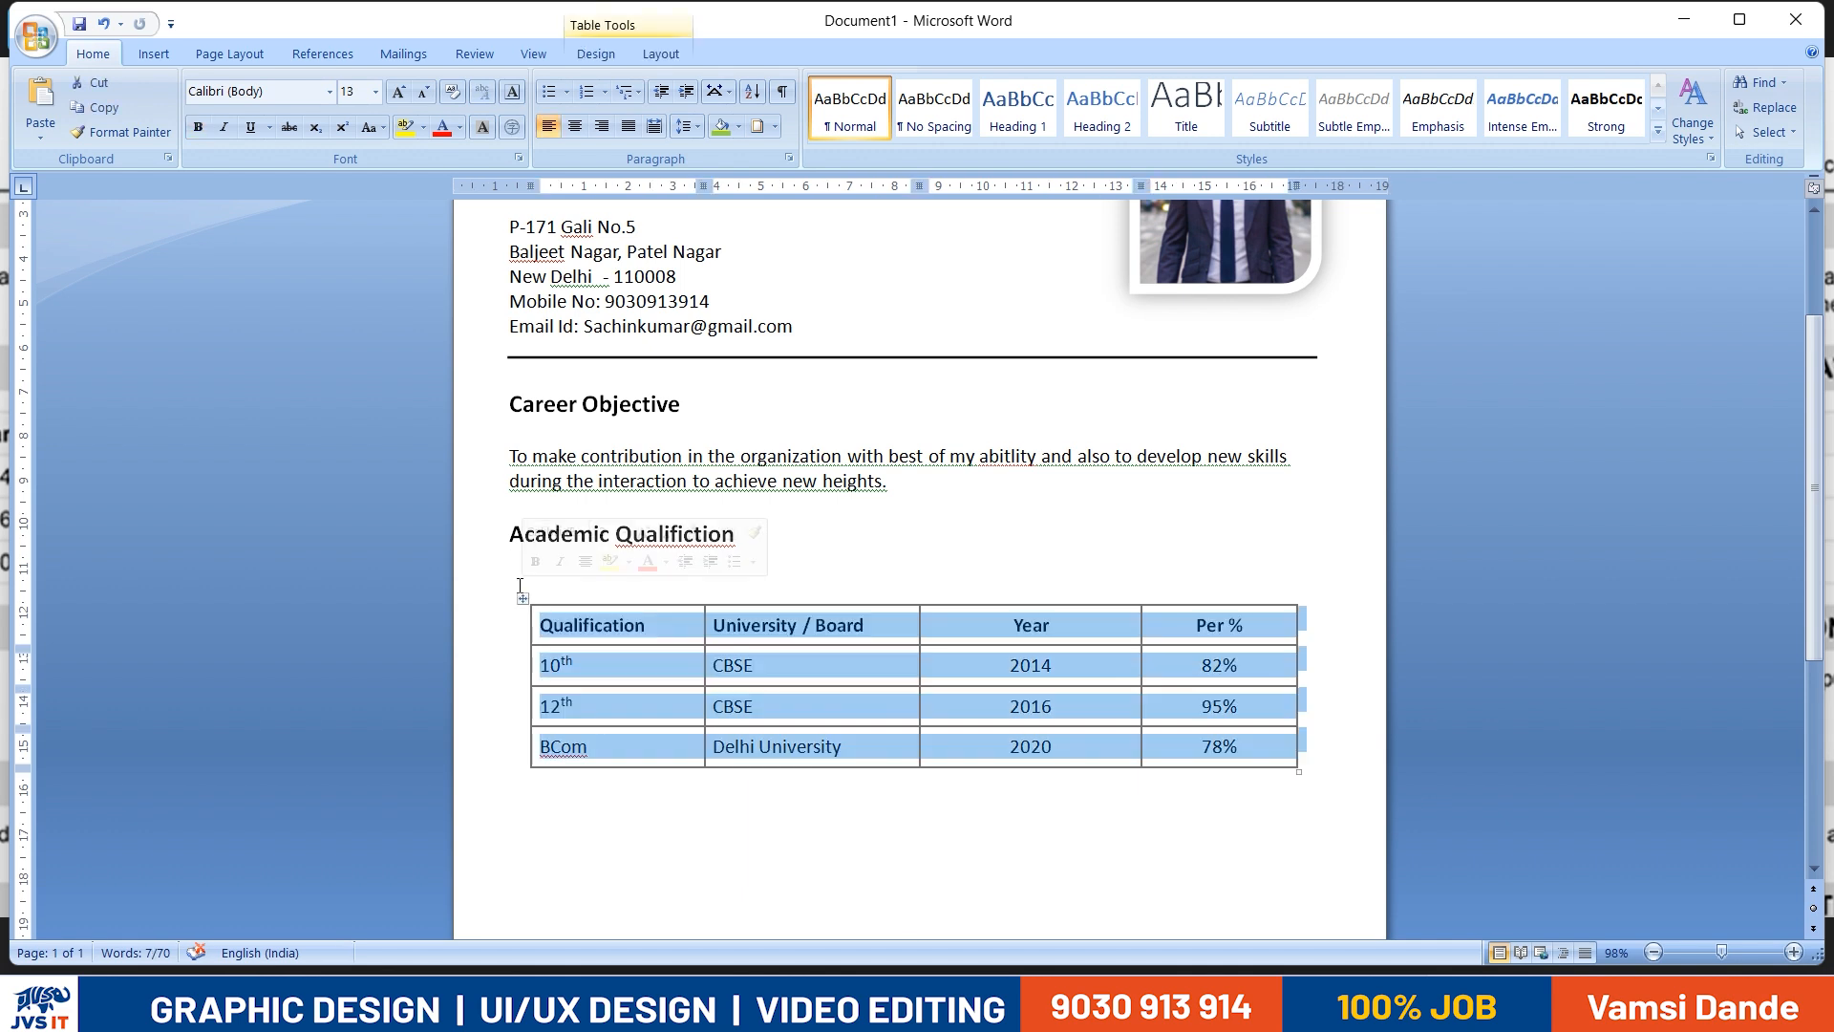
key(ctrl+x)
key(BackSpace)
key(ctrl+v)
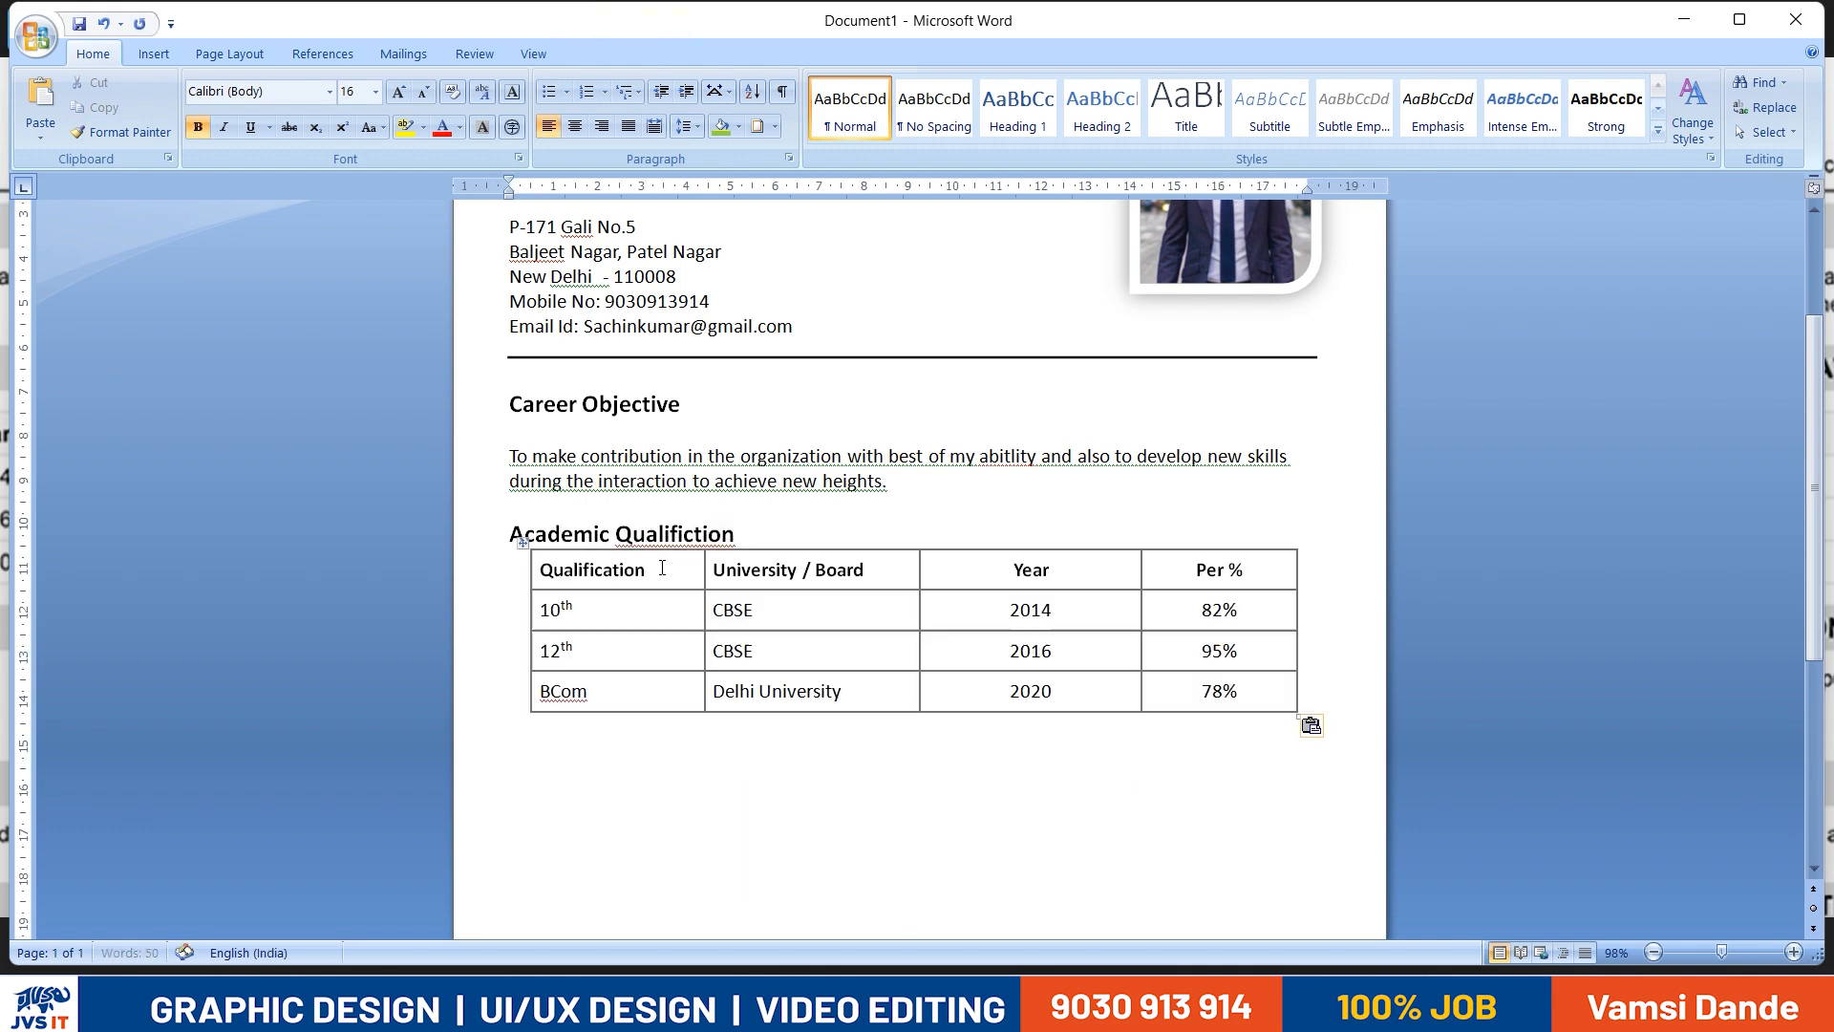
- Correct the misspelled heading to "Academic Qualification" and add a blank line between it and the table
click(750, 541)
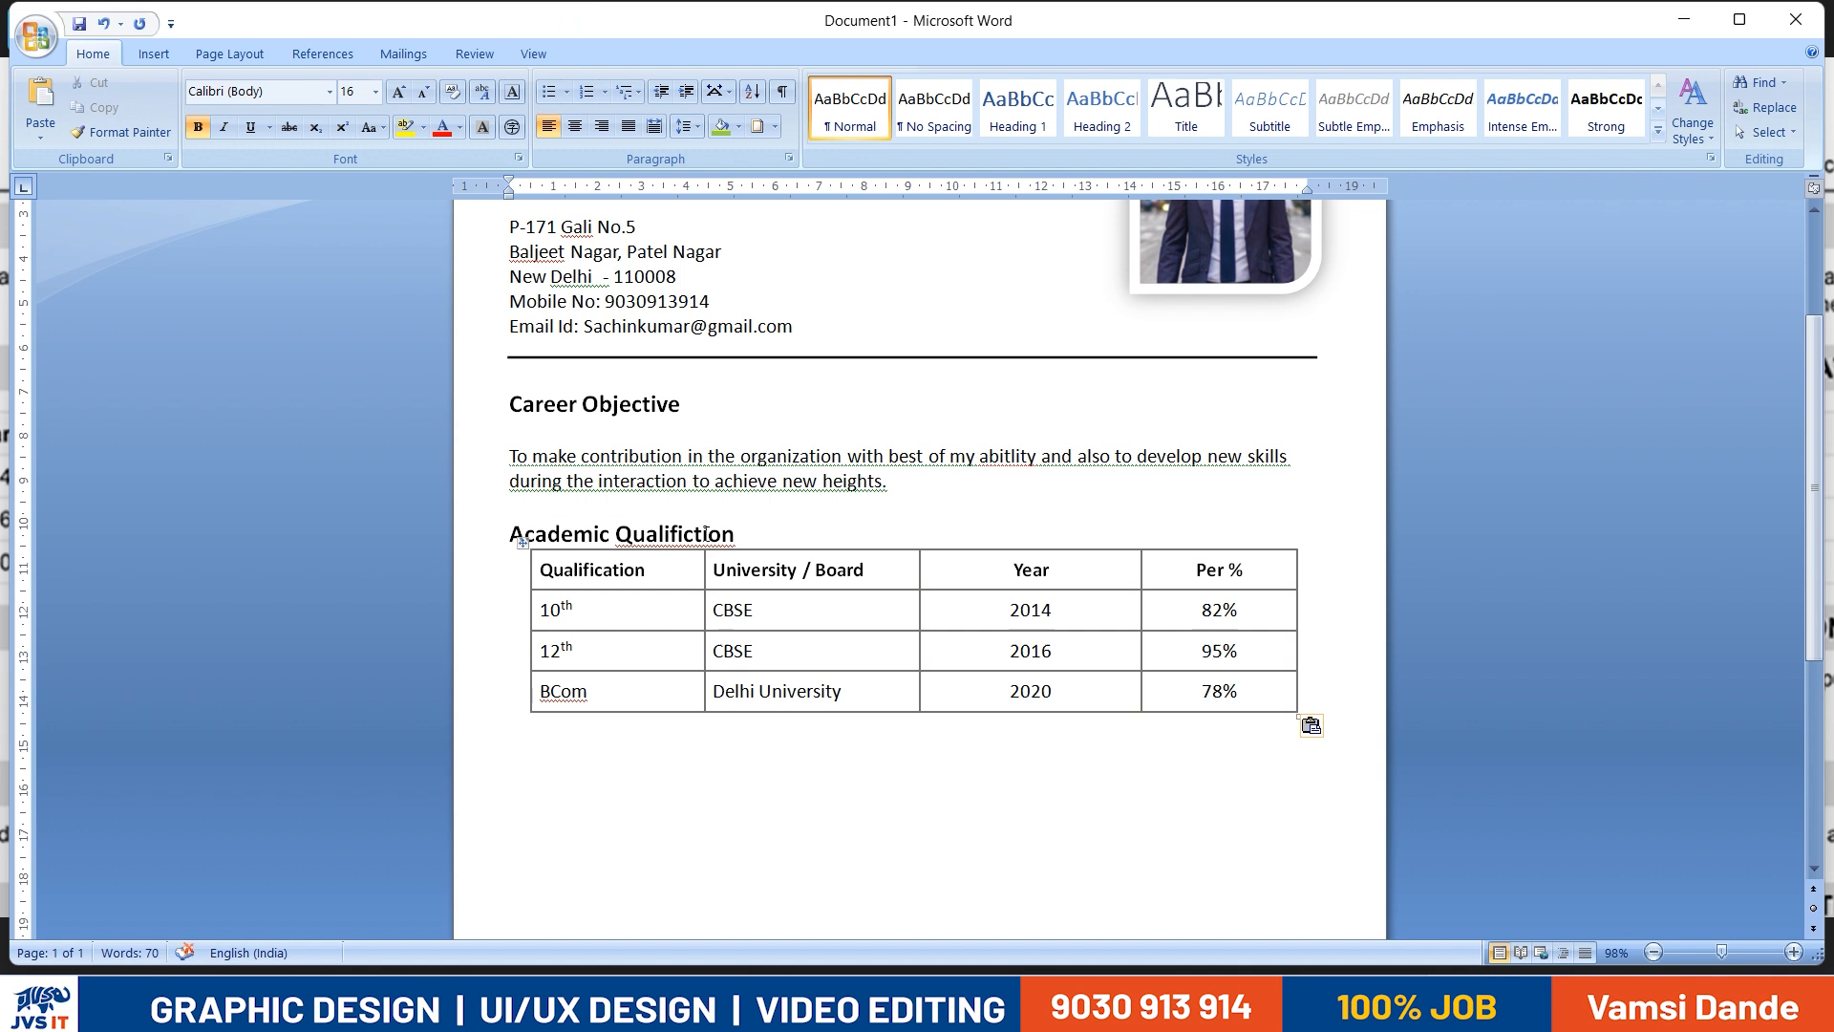
right_click(707, 532)
click(766, 565)
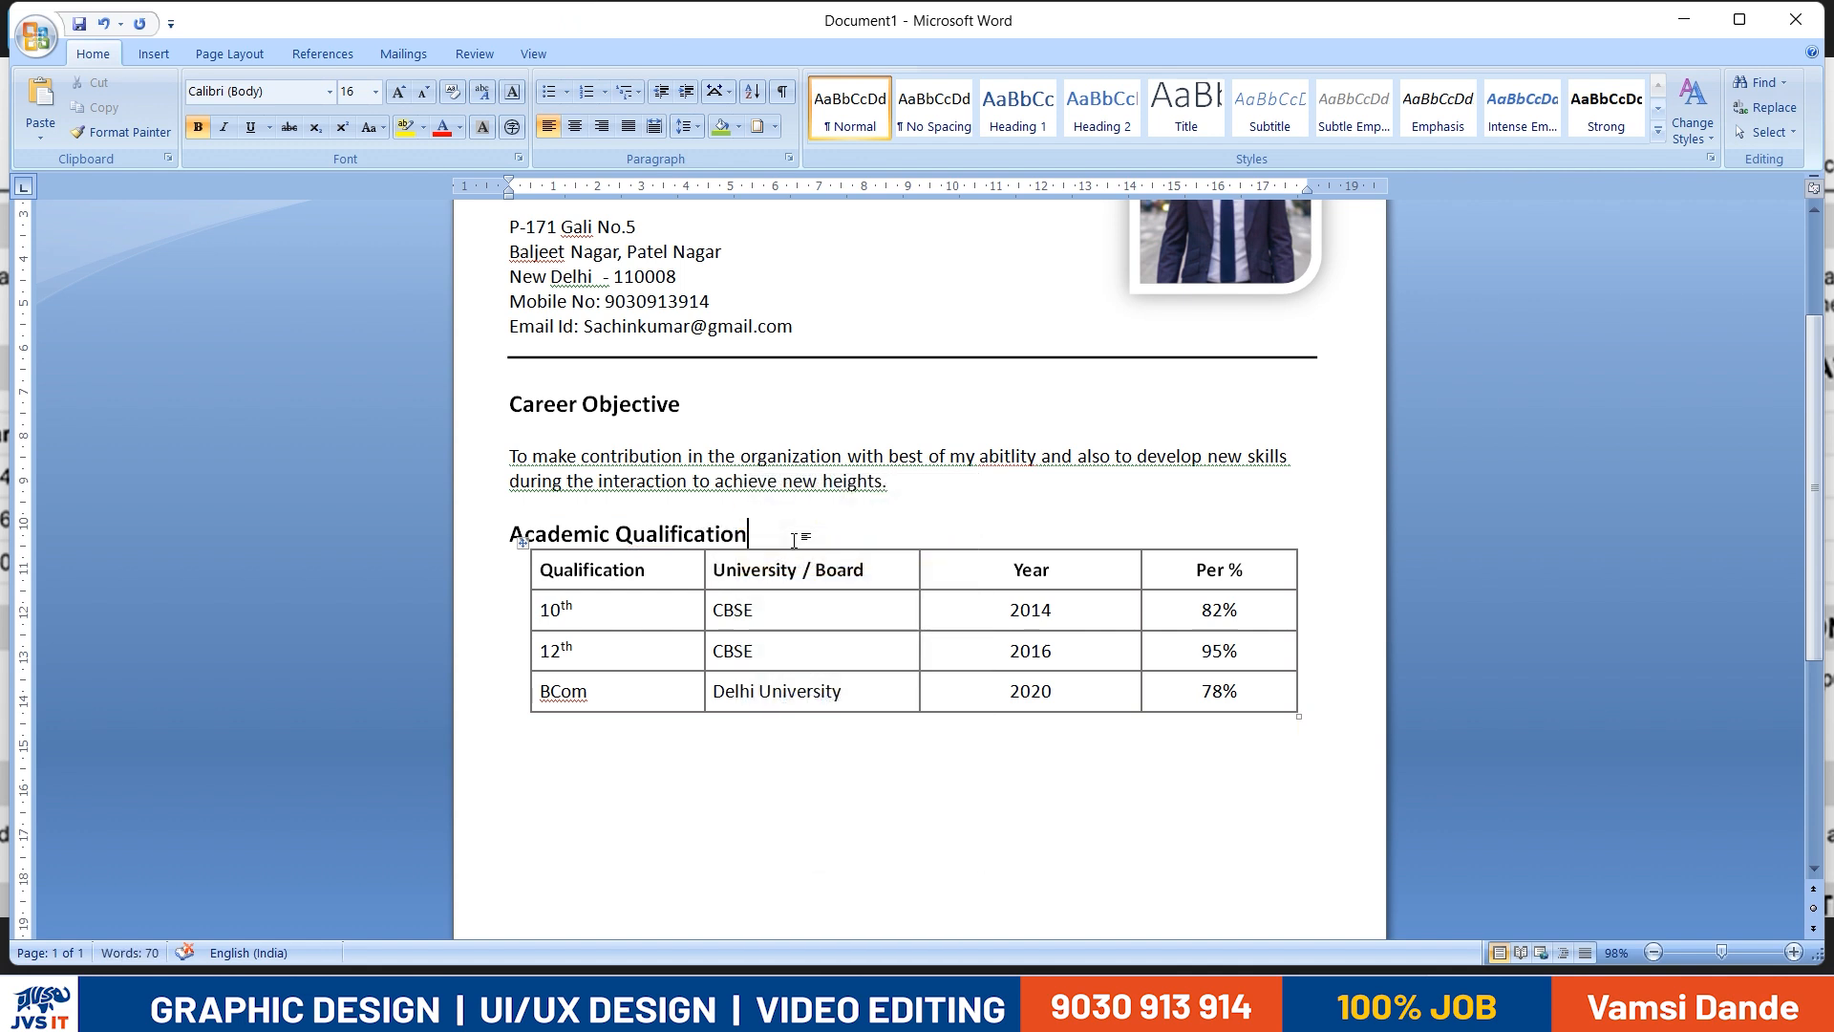
key(Return)
- Review the remaining sections of the reference resume and add the heading "Techincal Skills" below the table in the Word document
scroll(792, 547, down, 2)
click(1372, 640)
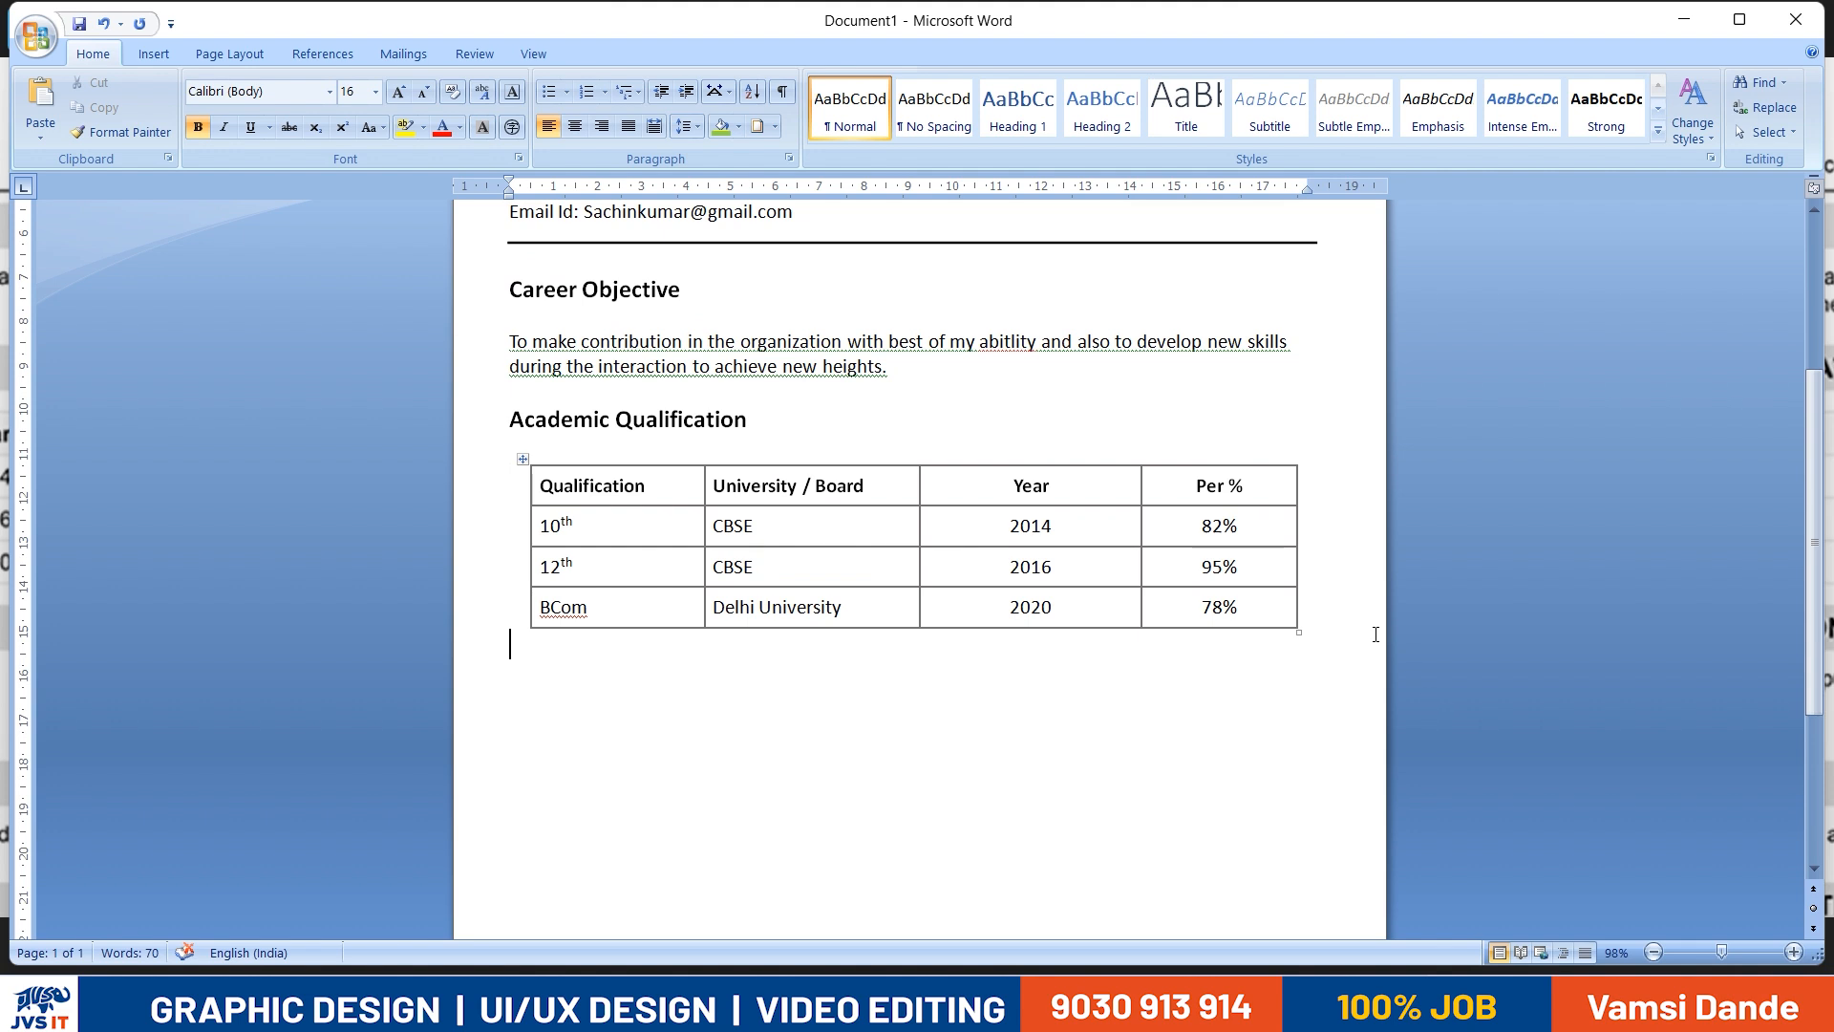
key(alt+Tab)
scroll(549, 602, down, 3)
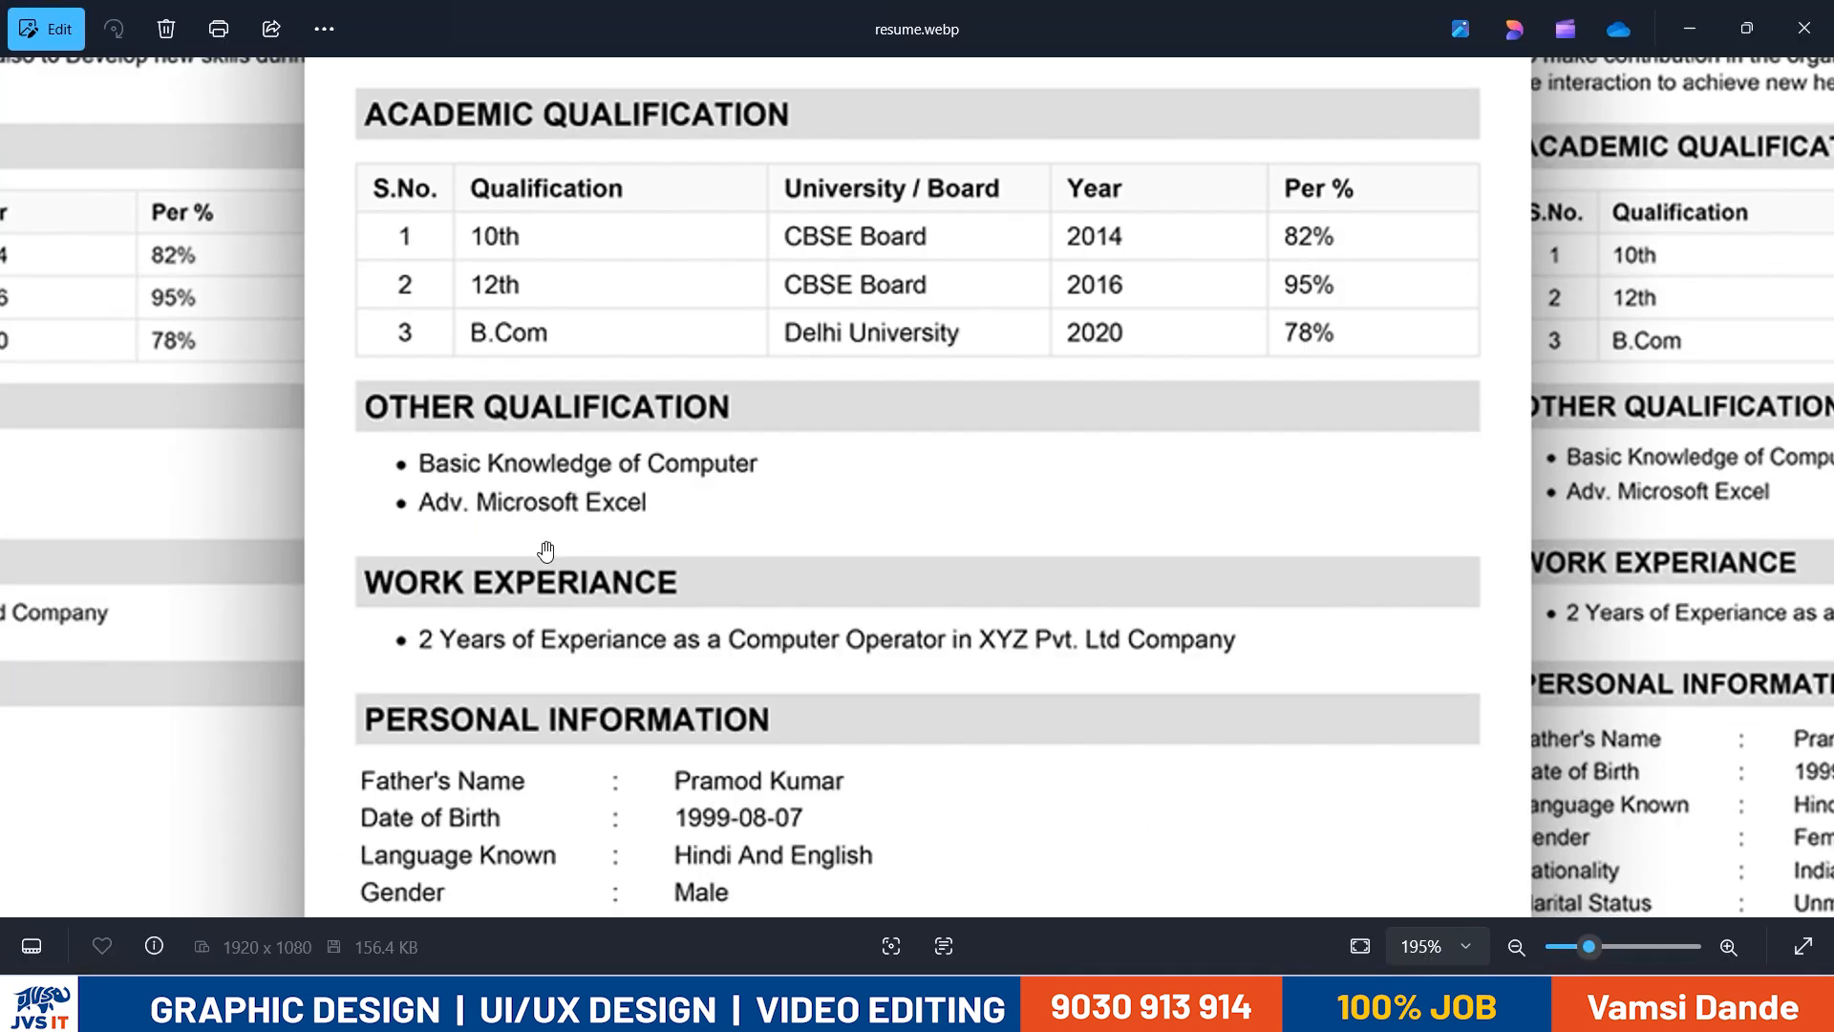
key(alt+Tab)
key(alt+Tab)
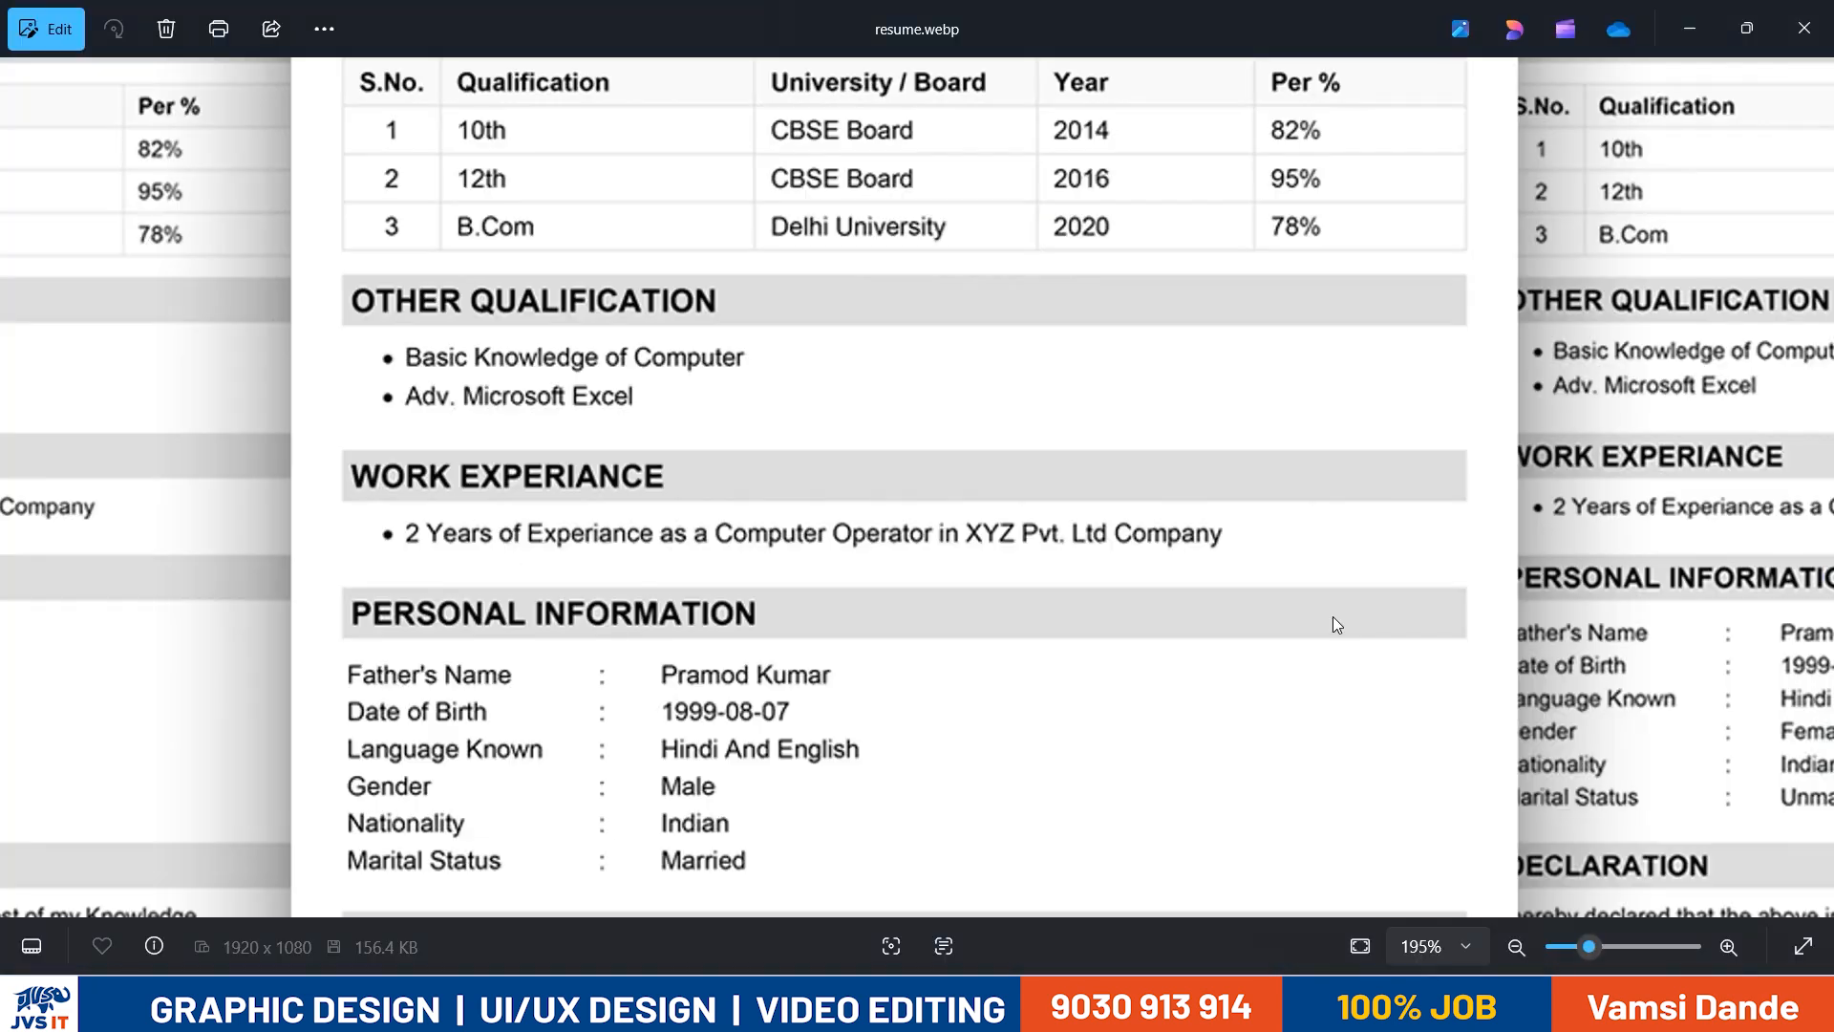
key(alt+Tab)
text(Te)
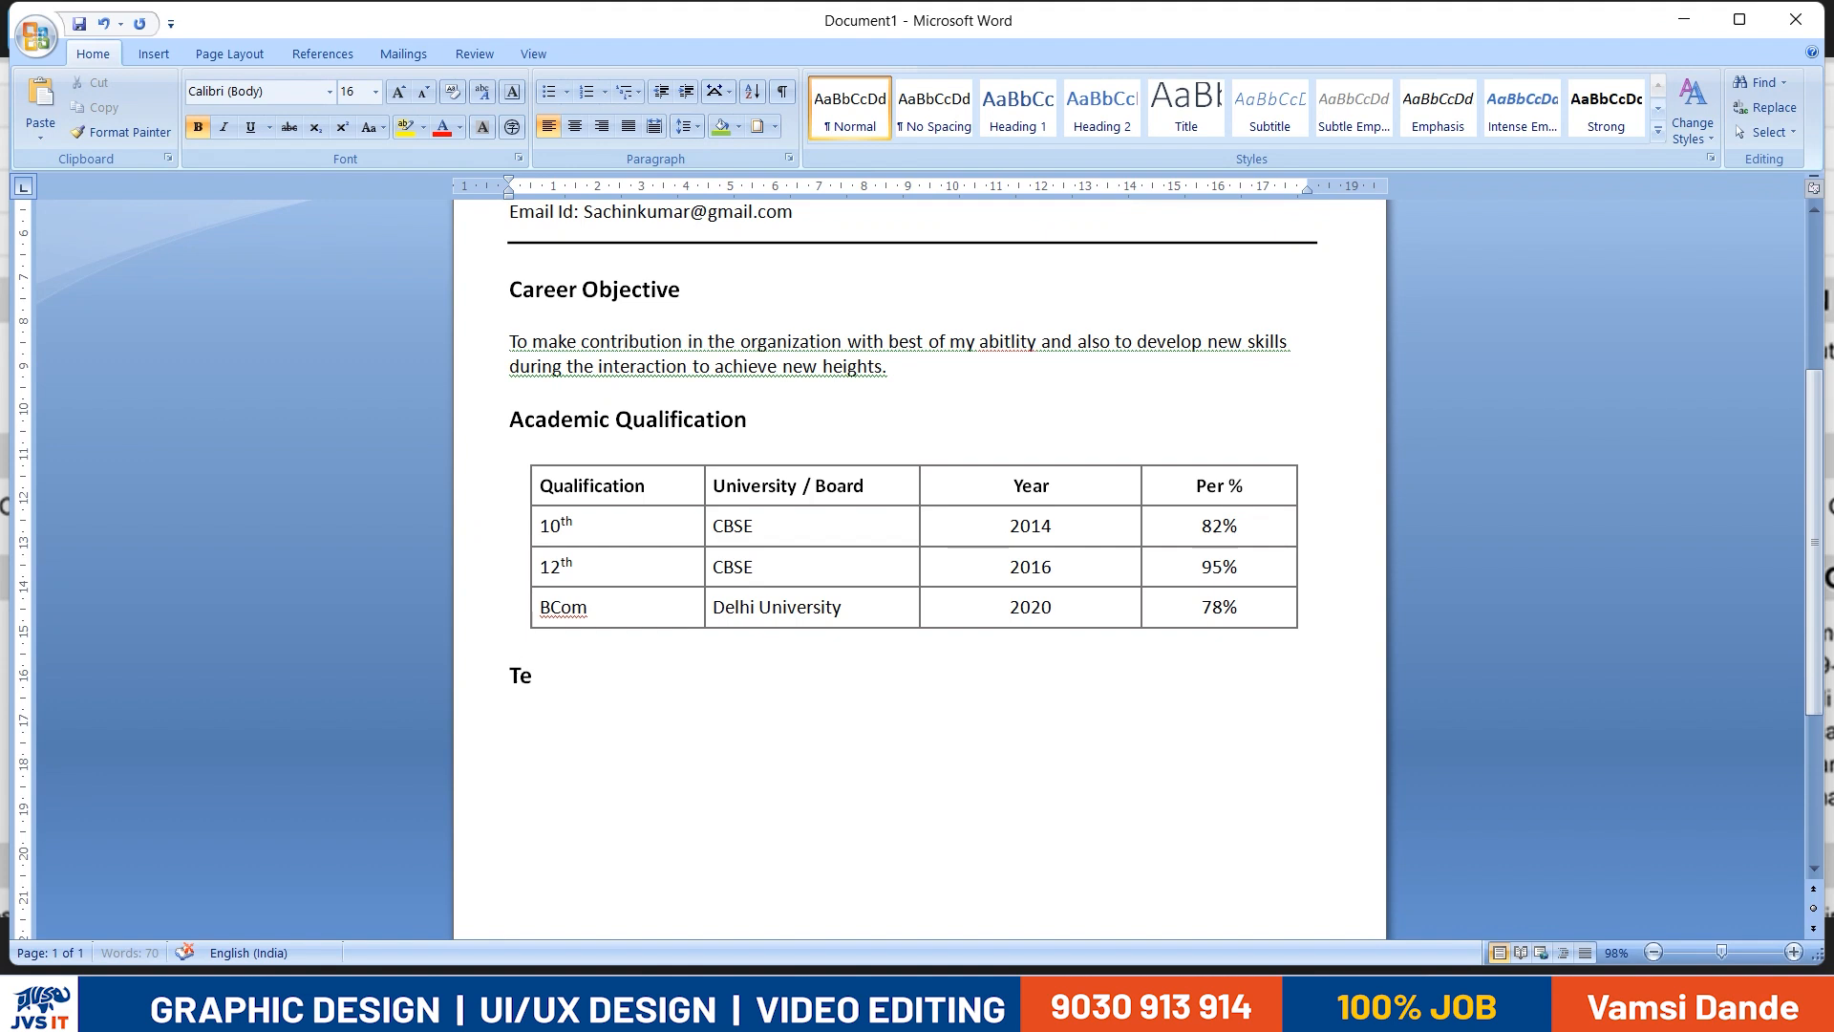
text(chincal Skills)
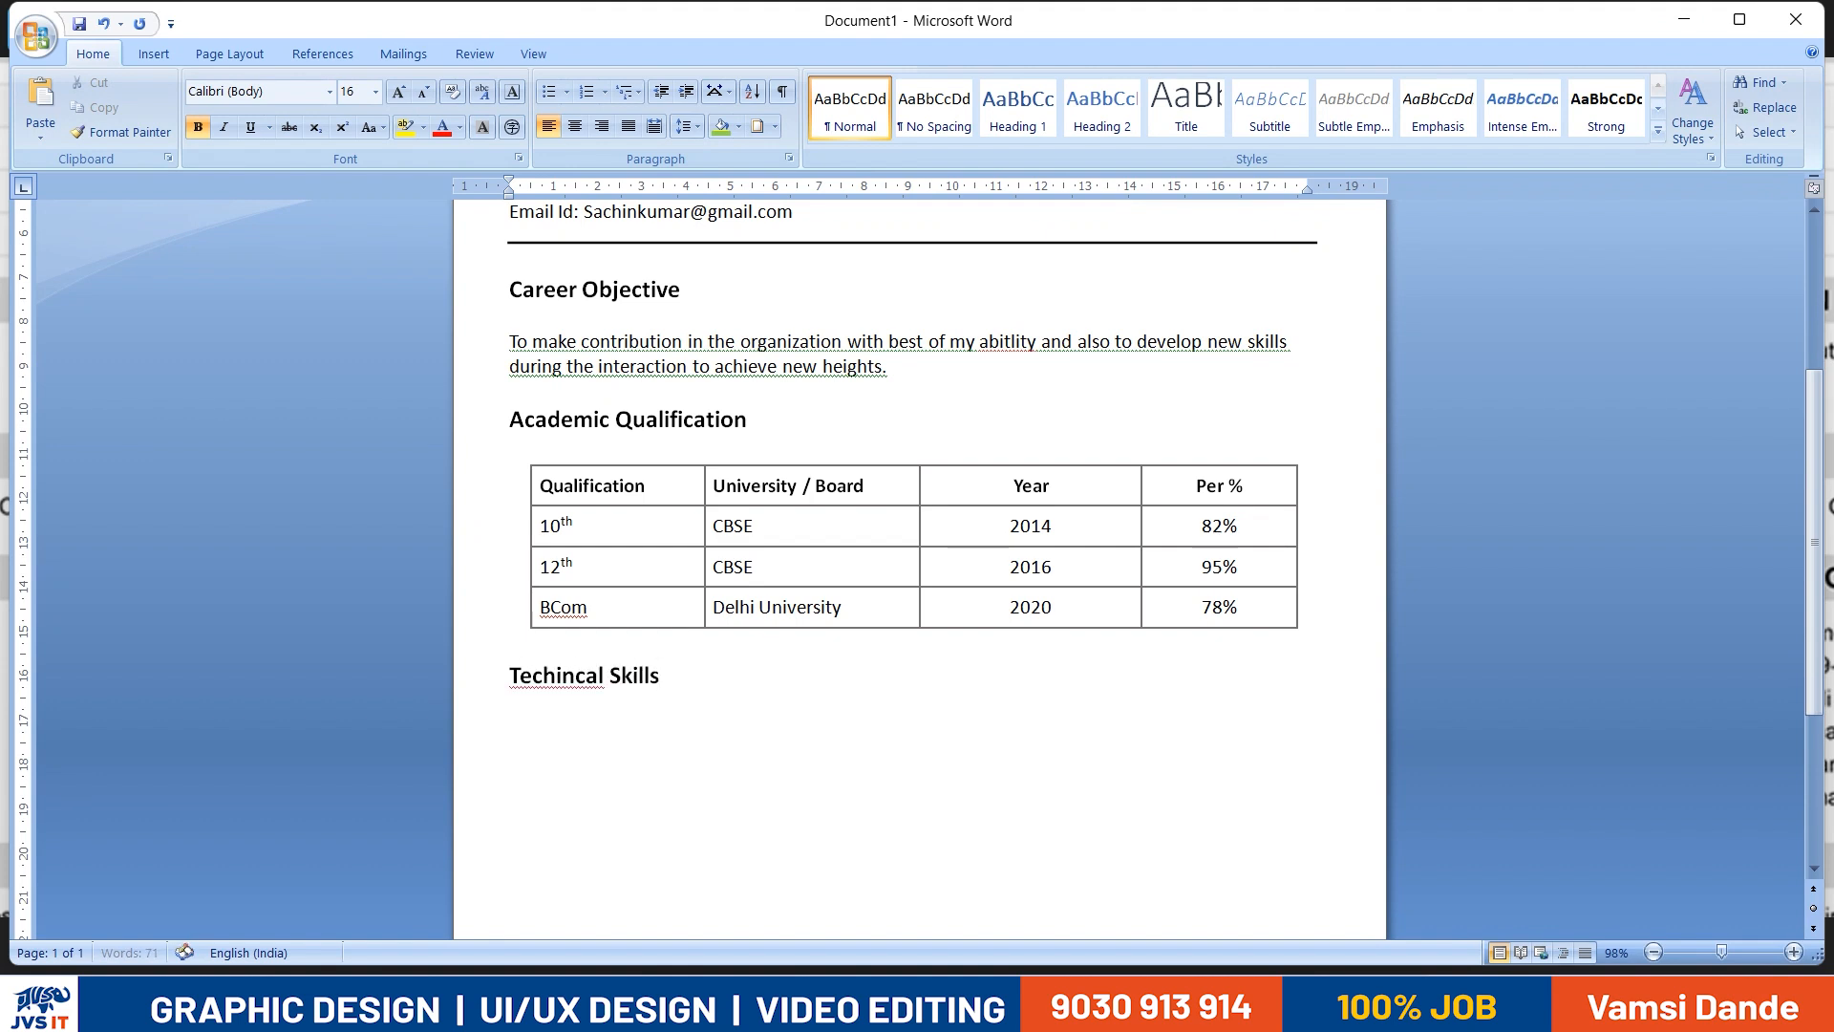
- Enter "Basic Knowledge on Computer" as the first skill line below the Techincal Skills heading
key(alt+Tab)
- Check the reference resume's skills and add the lines "Adv Excel" and "Tally ERP Prime GST" to the document
key(alt+Tab)
key(Return)
text(Basic Know)
key(BackSpace)
text(leg)
key(BackSpace)
text(legr)
key(BackSpace)
text(de on Compute)
key(alt+Tab)
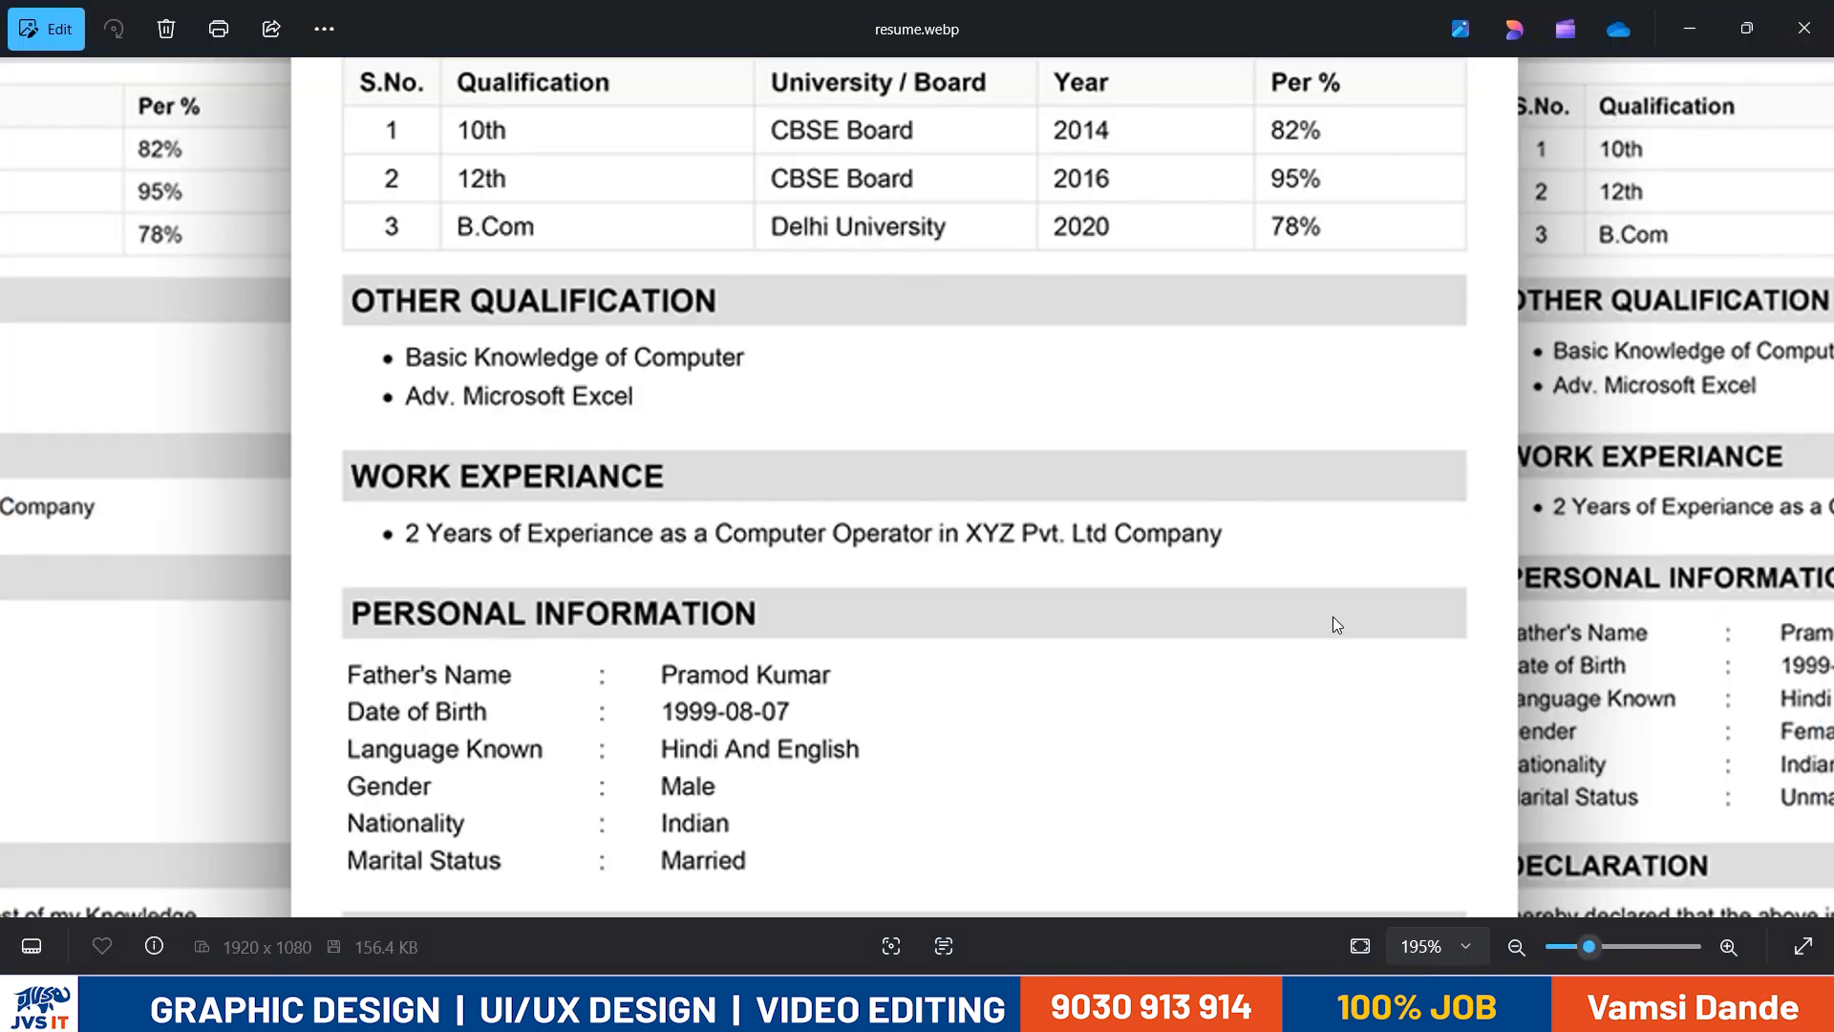
key(alt+Tab)
key(Return)
text(Adv Excel)
key(Return)
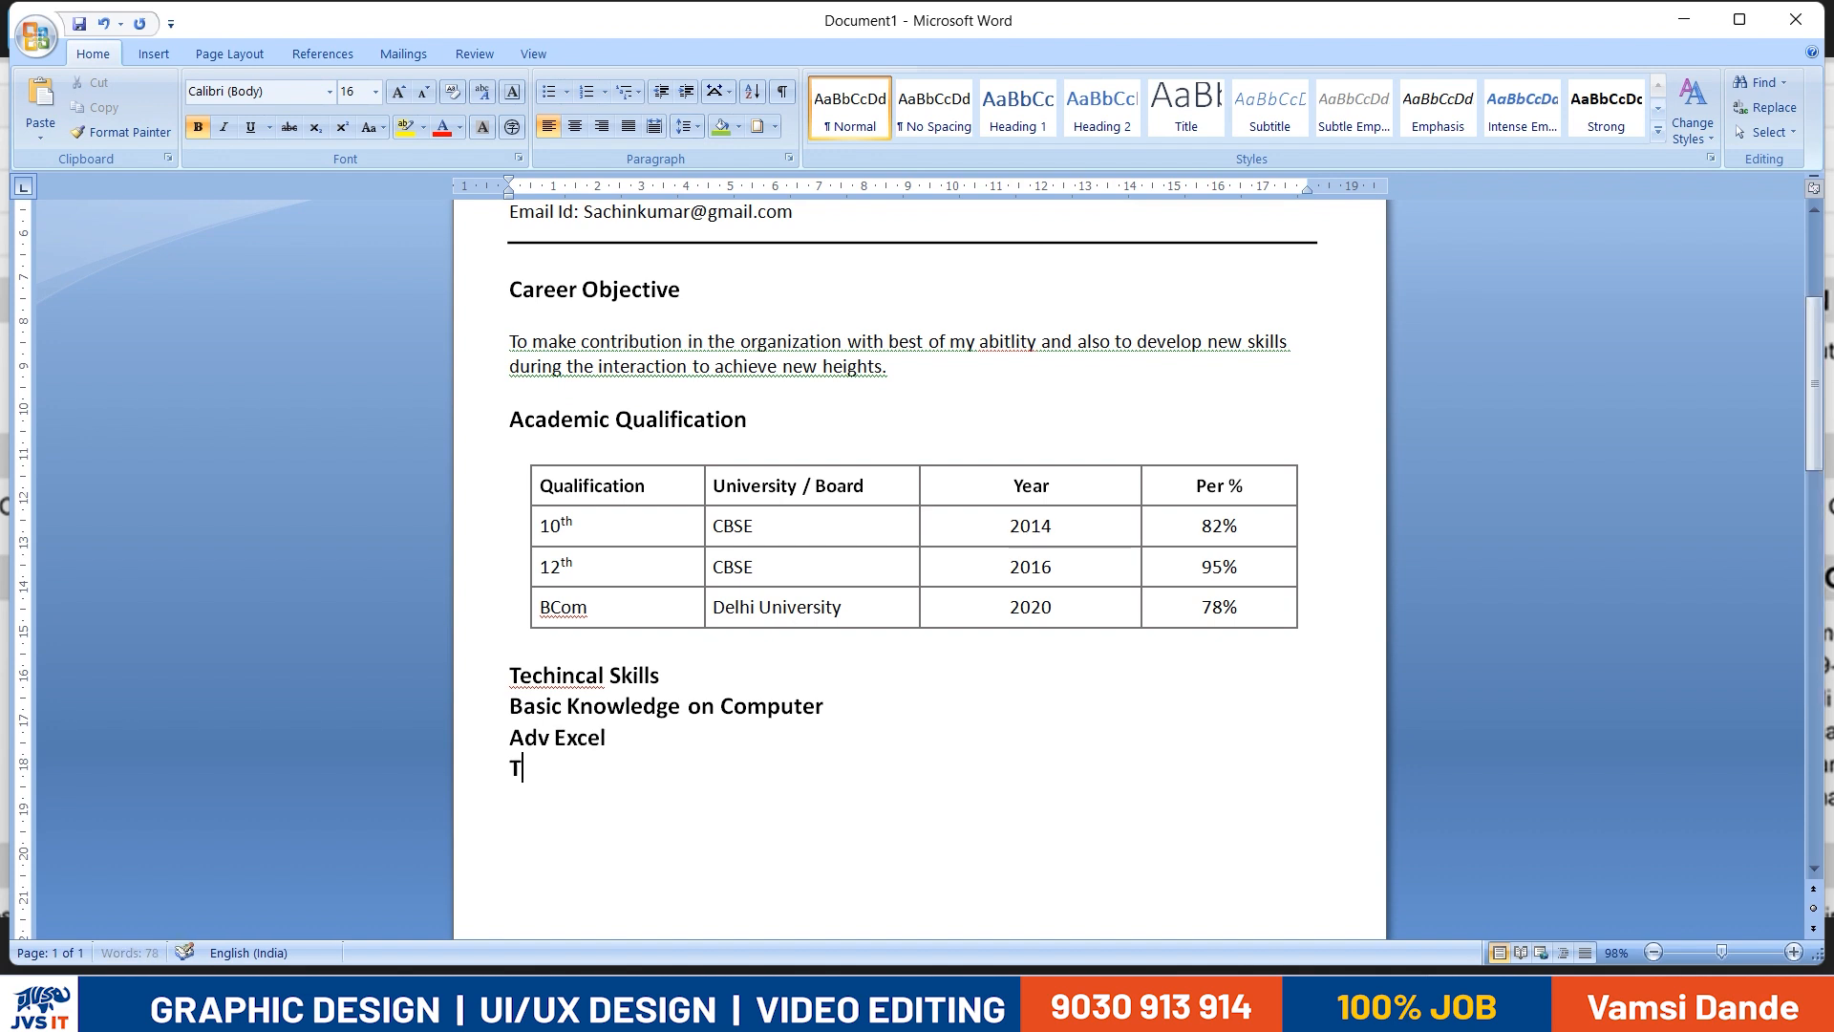
text(Tally ERP Prime G)
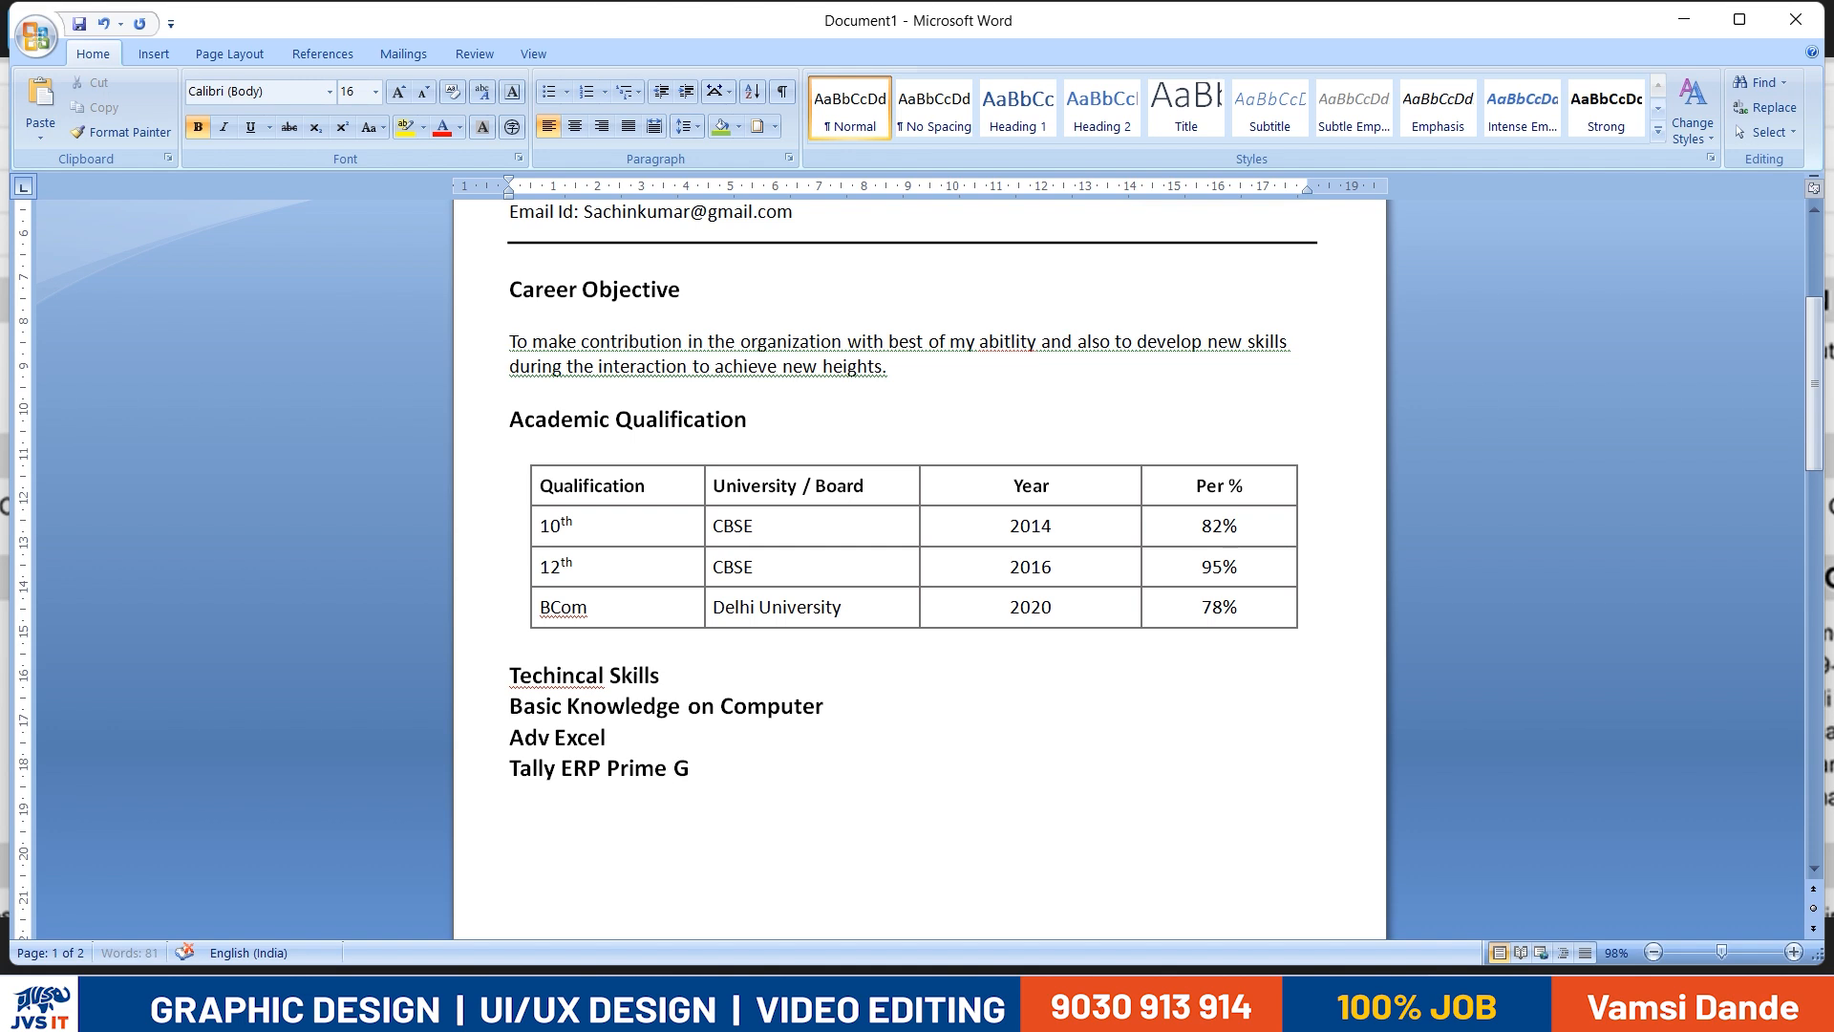
text(ST)
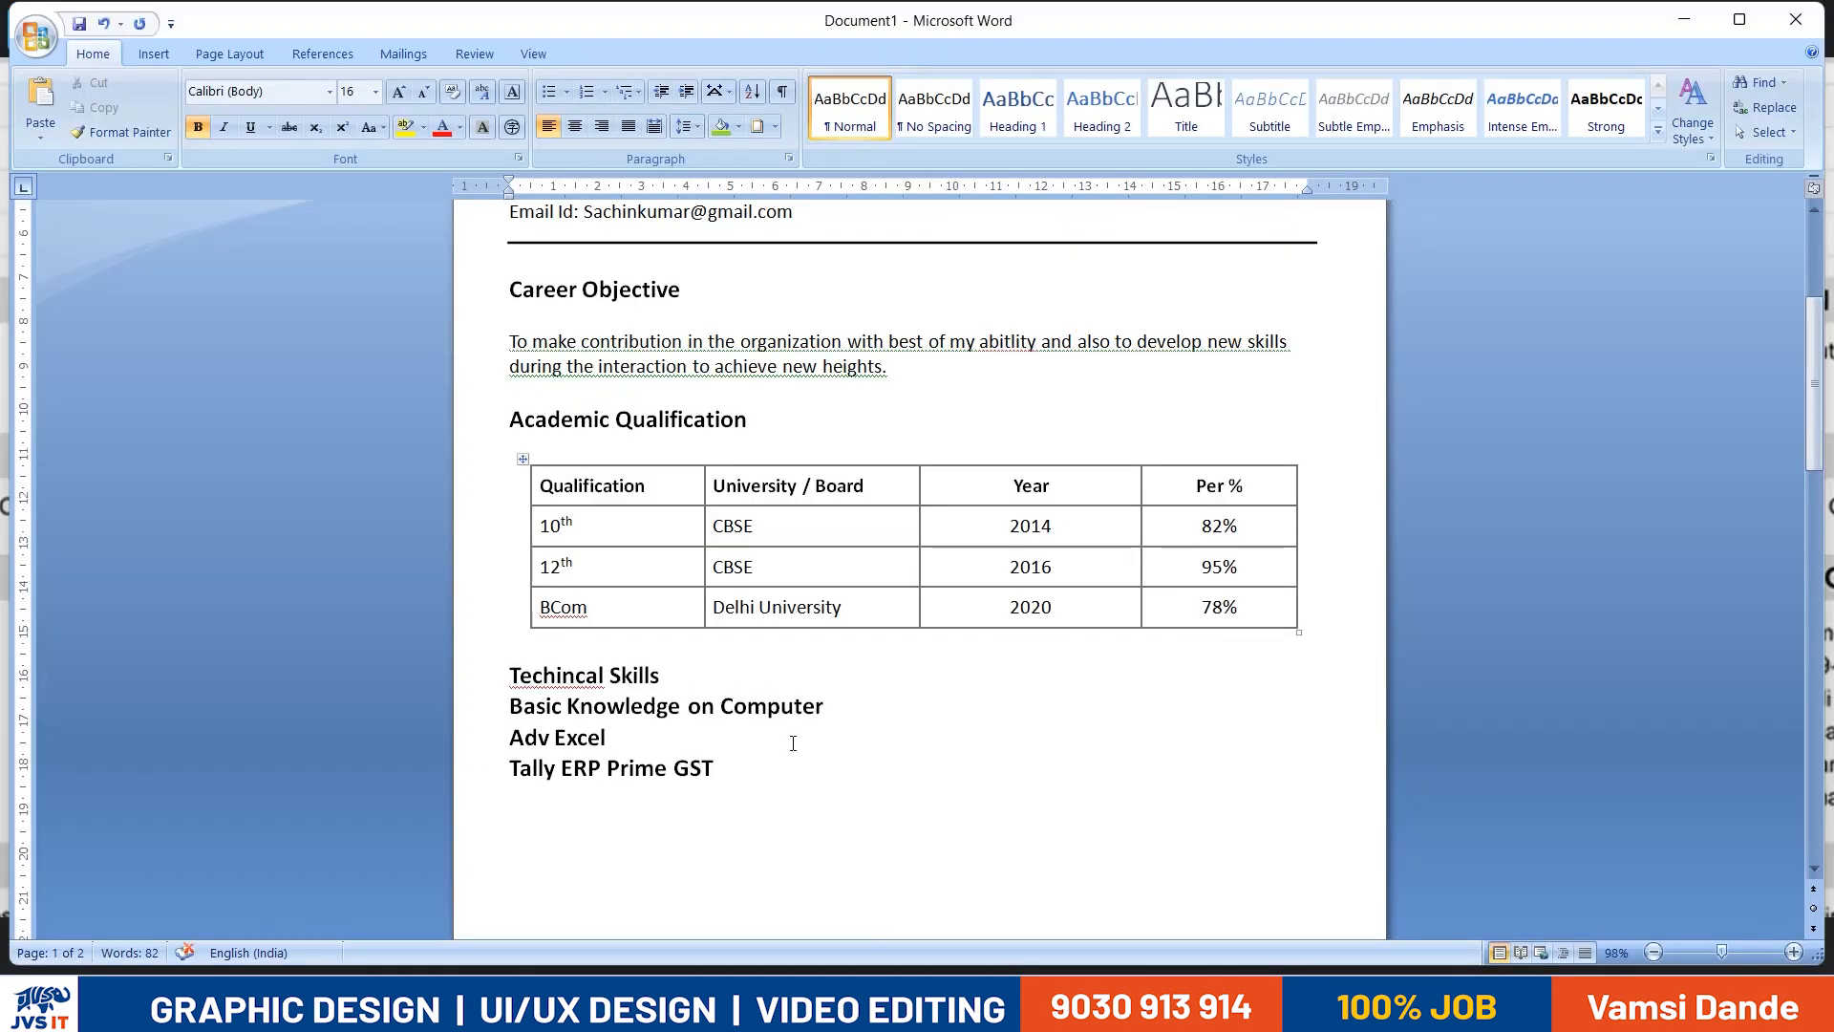
- Turn the three skill lines into a bulleted list and insert a blank line between the heading and the list
drag(736, 770, 514, 715)
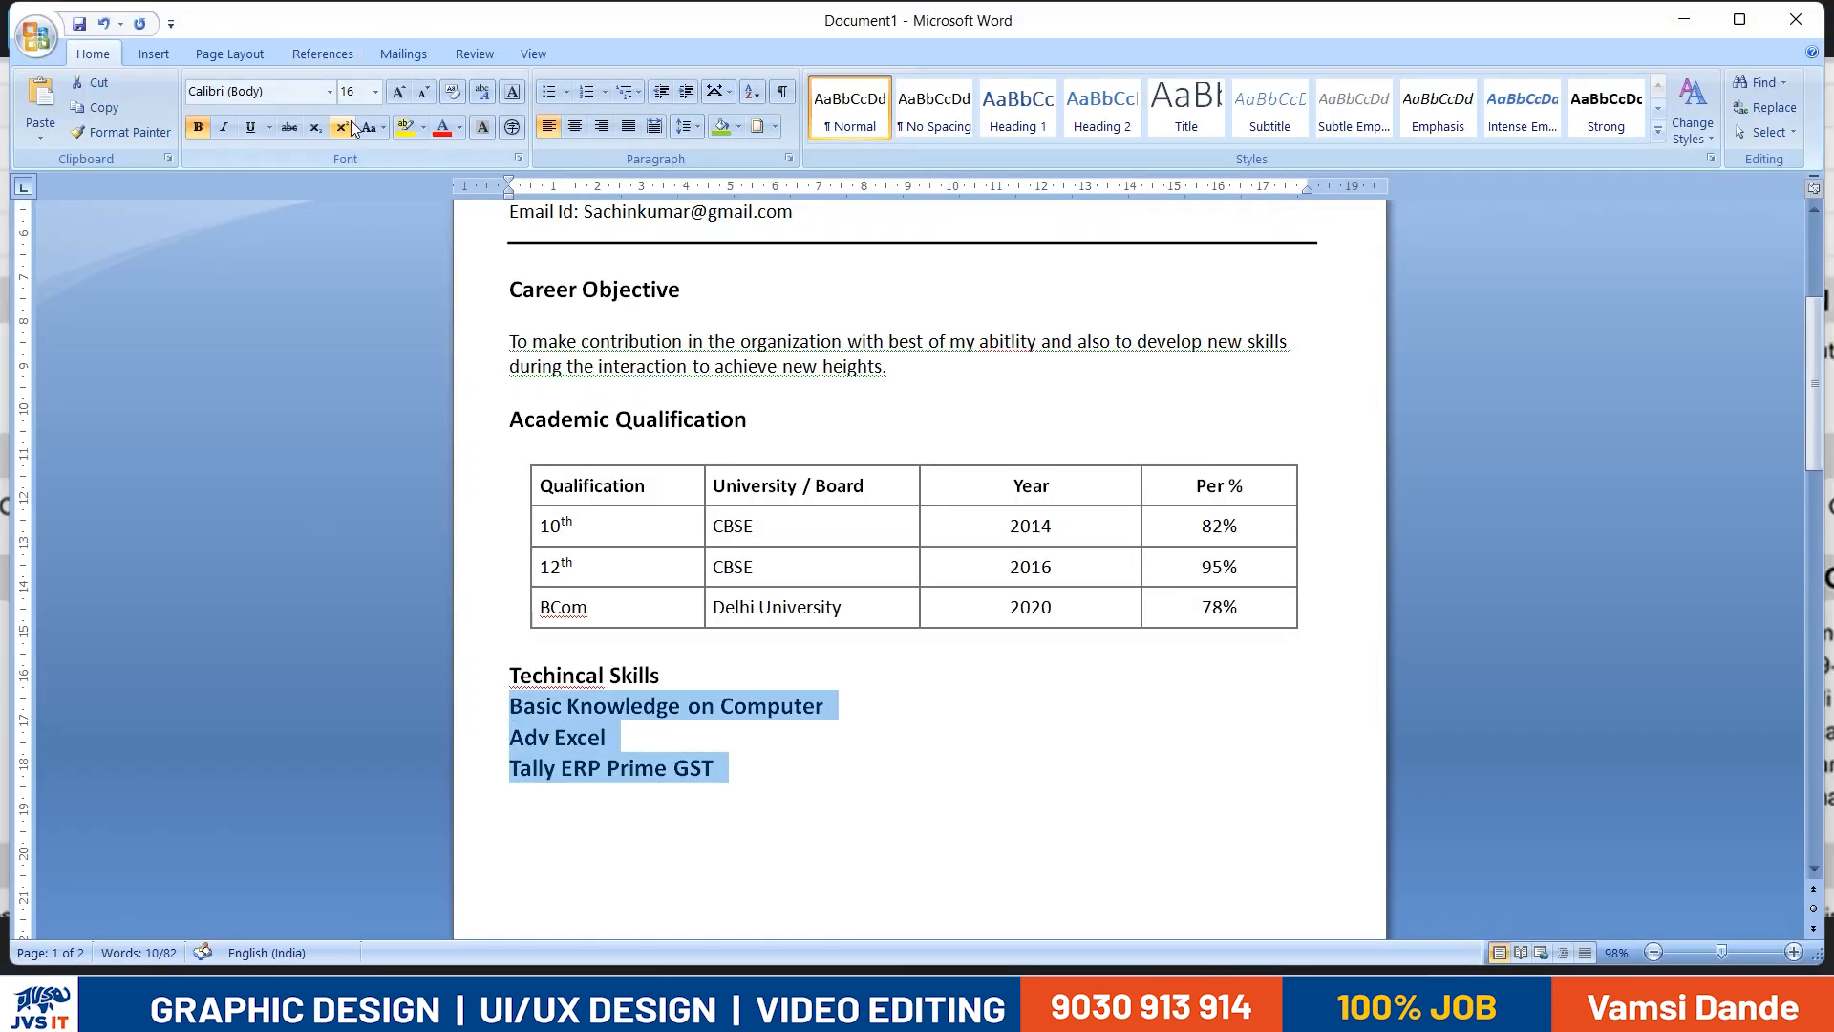
click(552, 94)
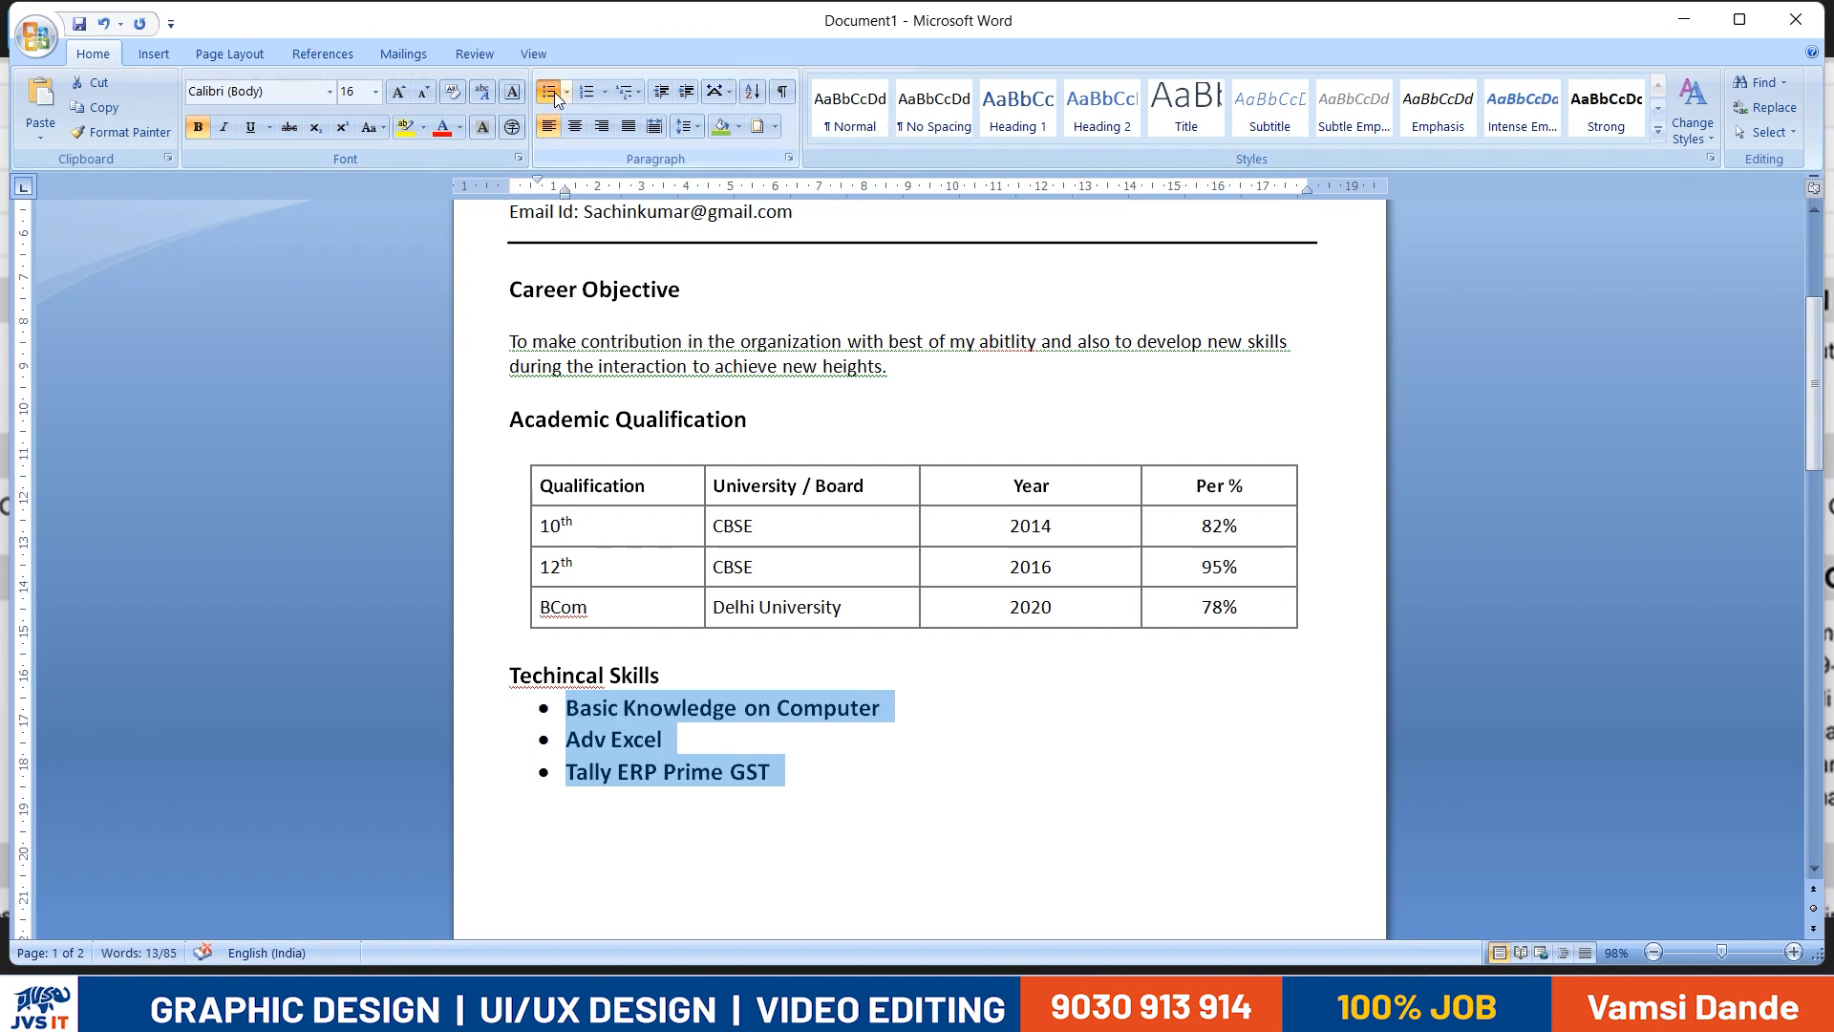
click(702, 677)
key(Return)
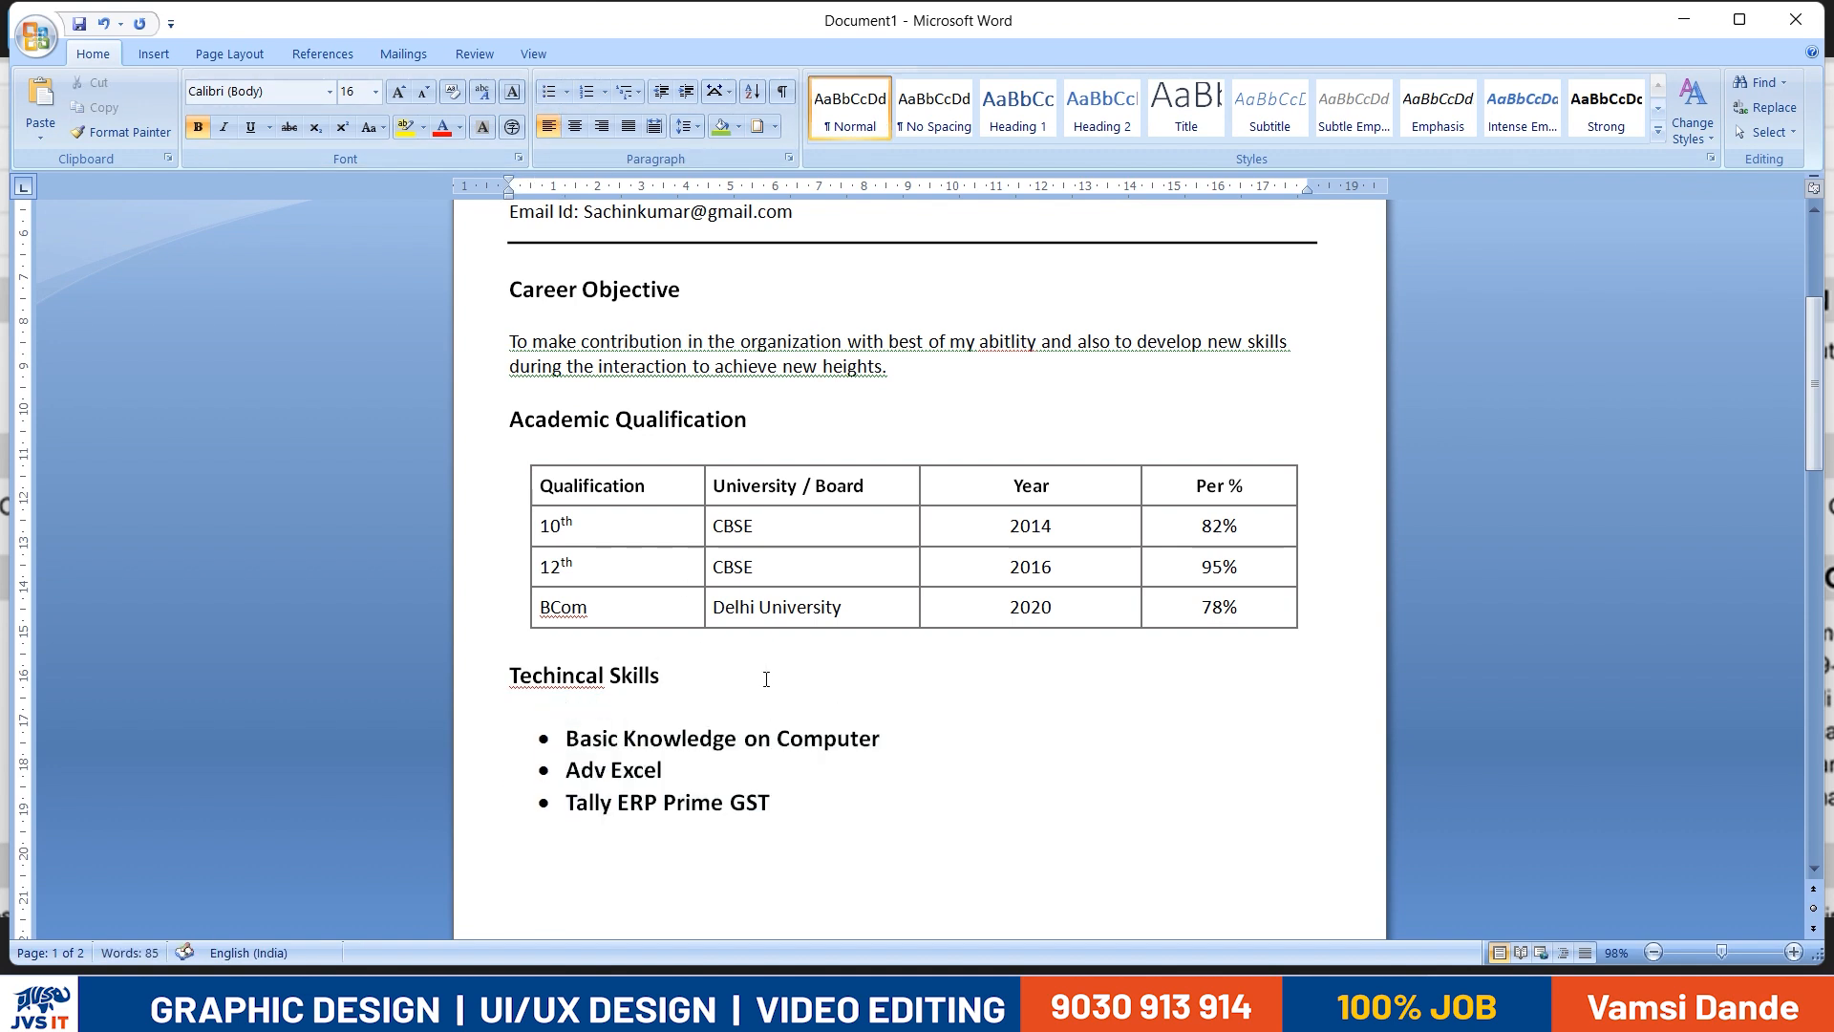
- Compare the skills text's formatting with the Career Objective paragraph and set that paragraph's font size to 12
drag(785, 804, 565, 770)
scroll(663, 806, up, 2)
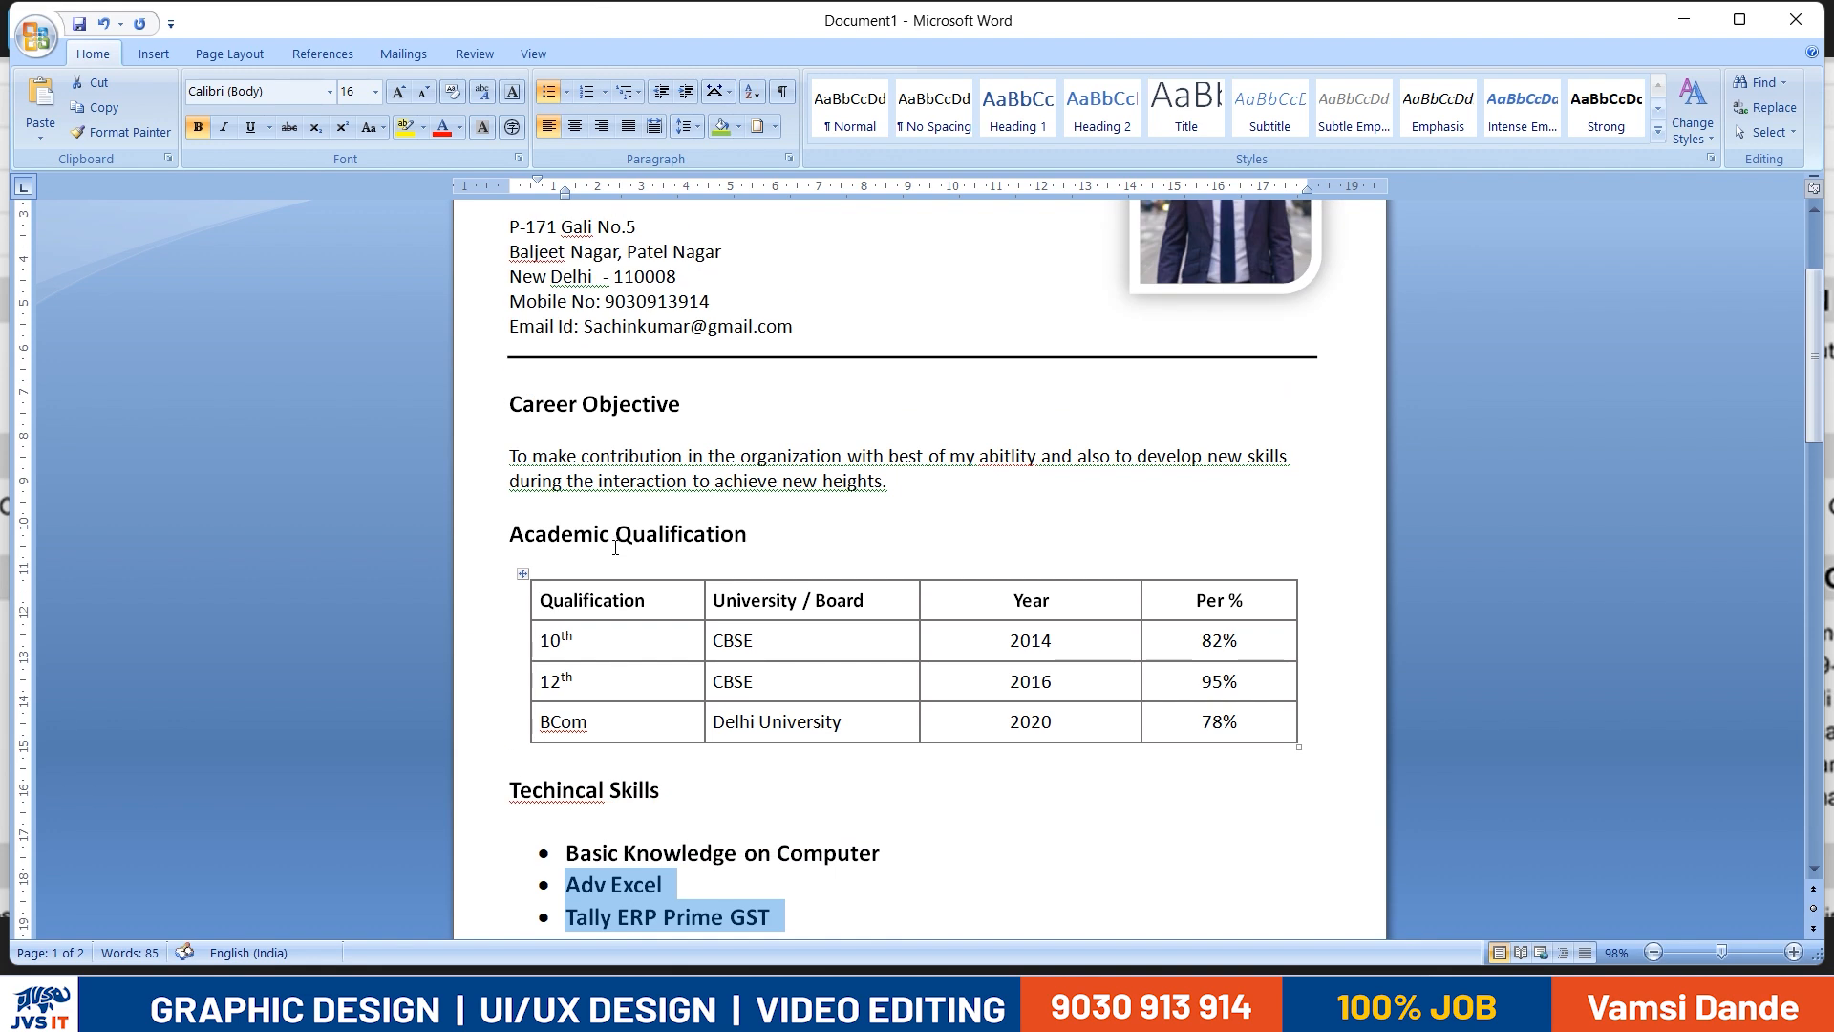
drag(663, 802, 484, 806)
scroll(817, 806, down, 1)
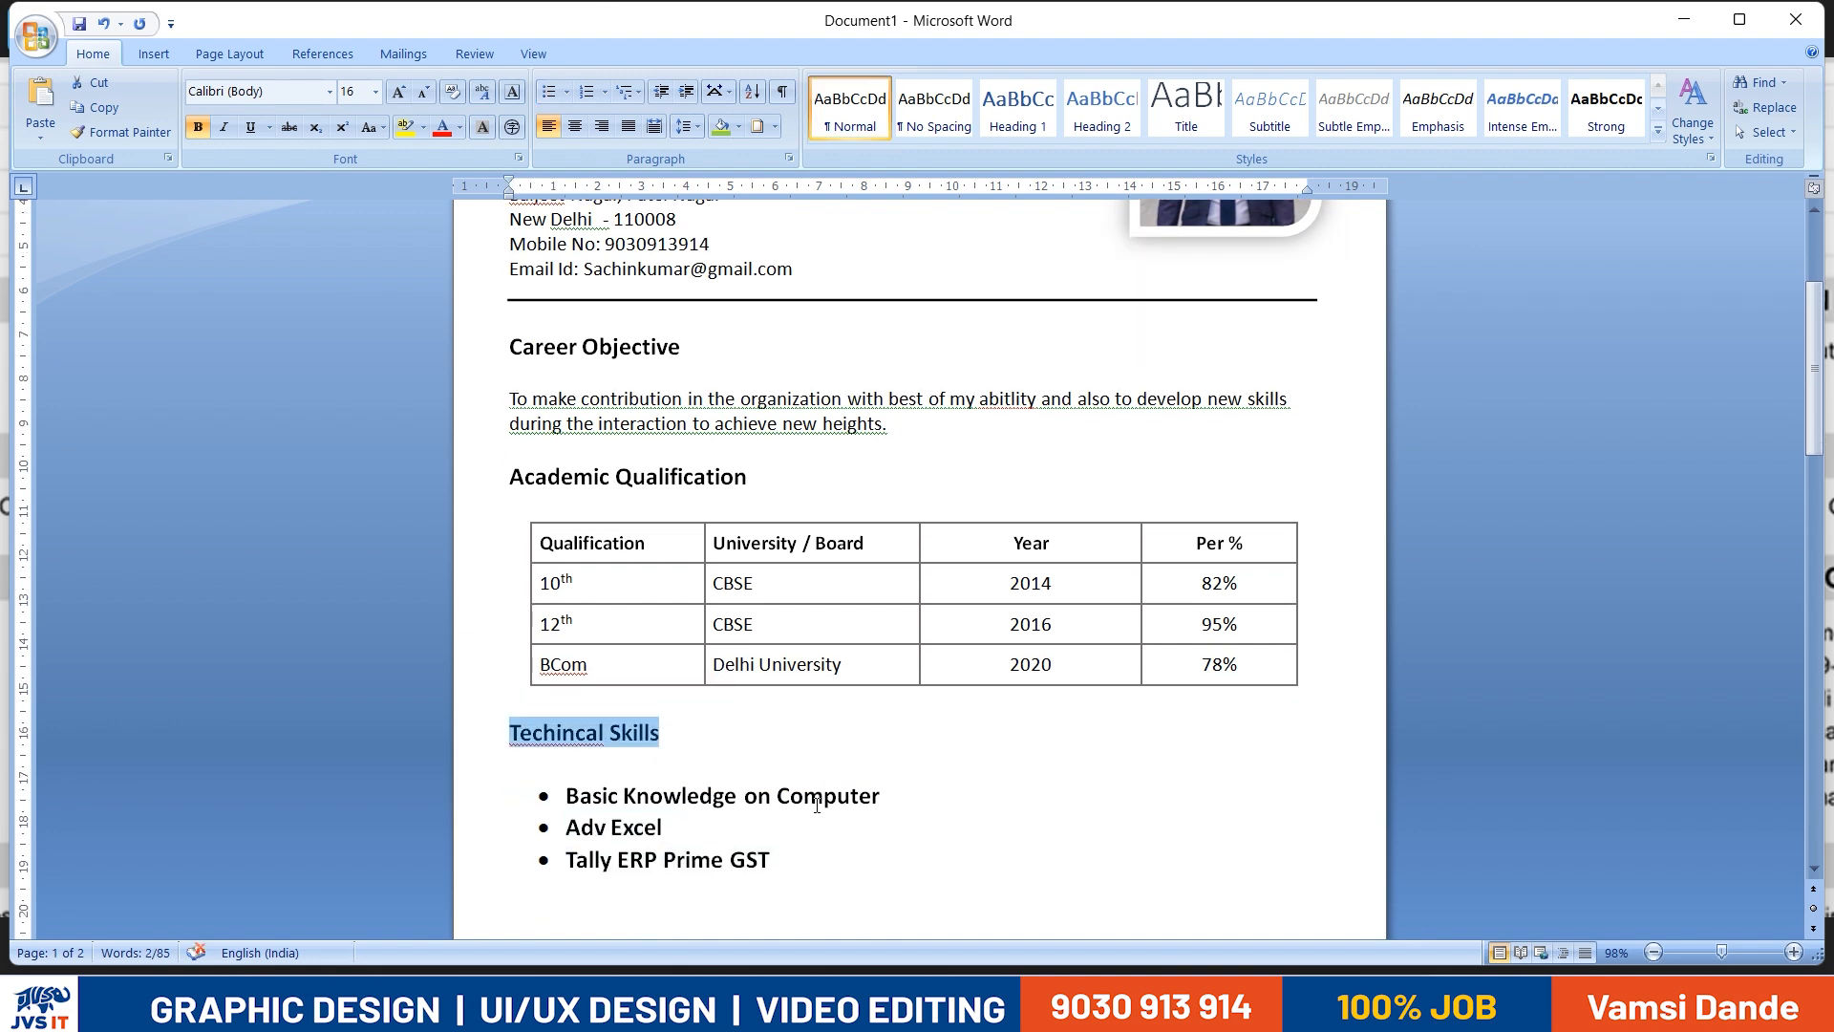
click(651, 401)
click(358, 95)
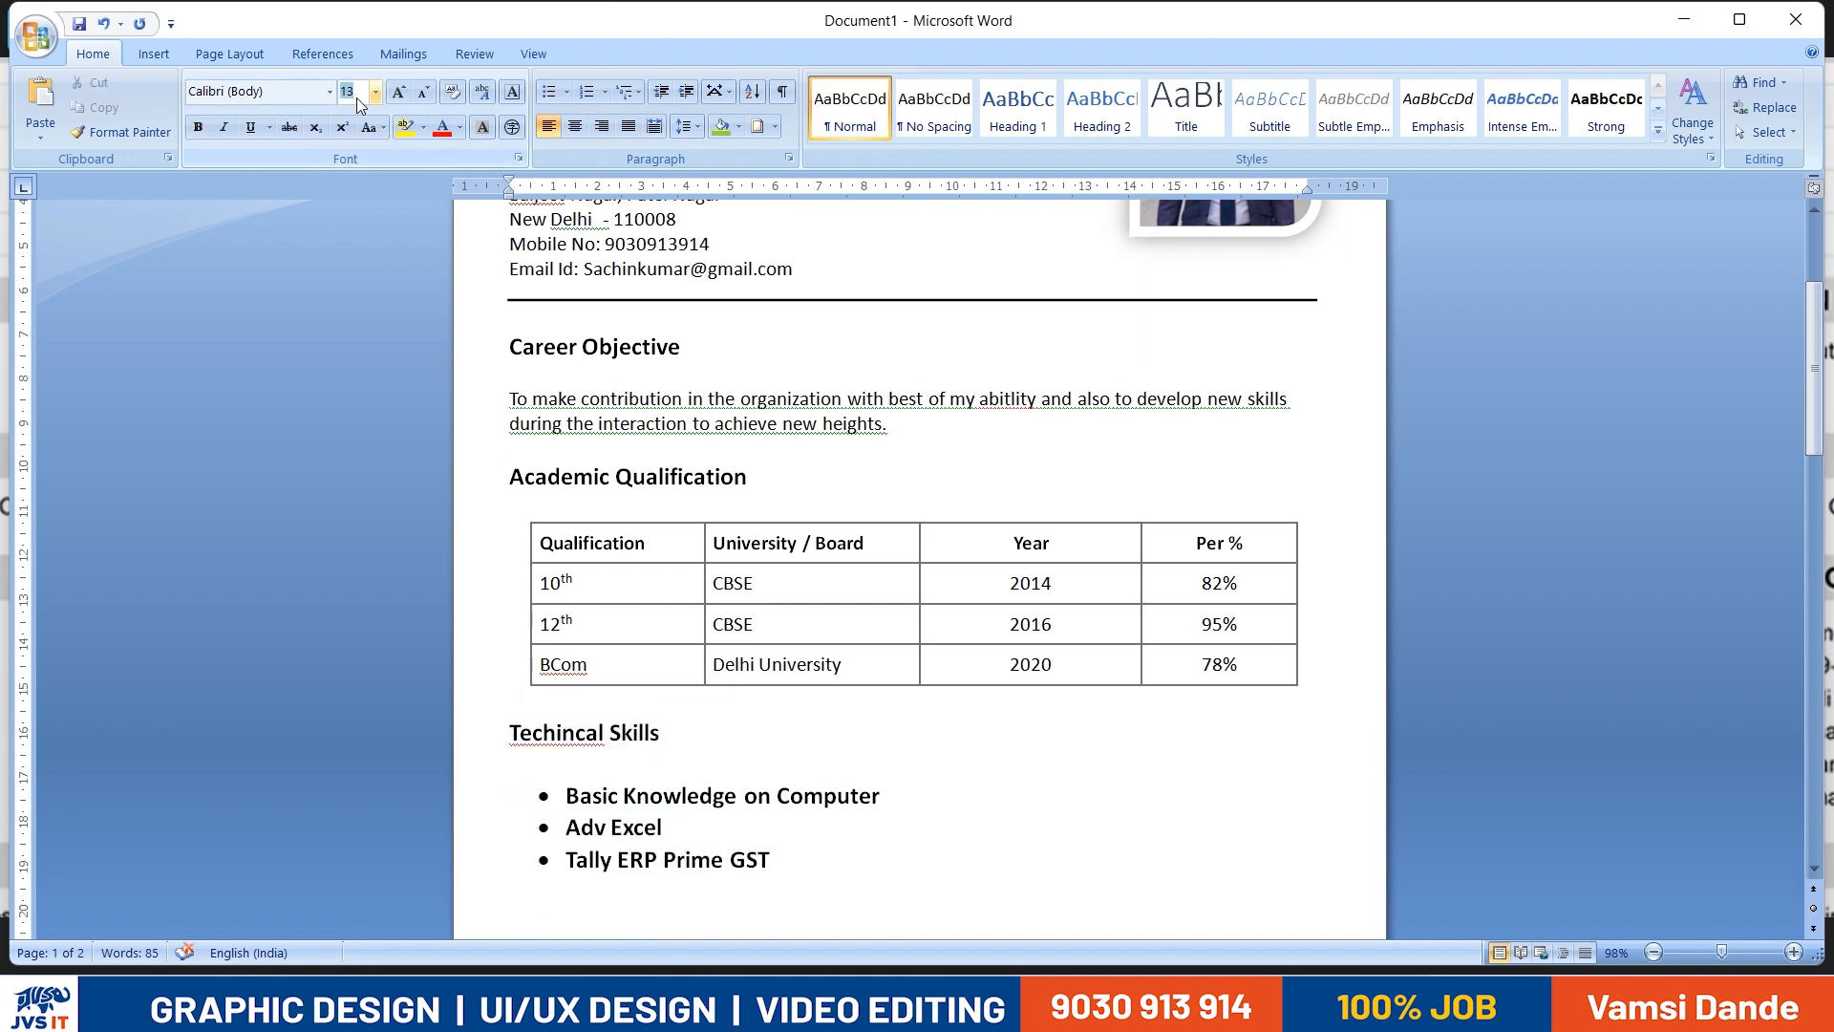
triple_click(902, 424)
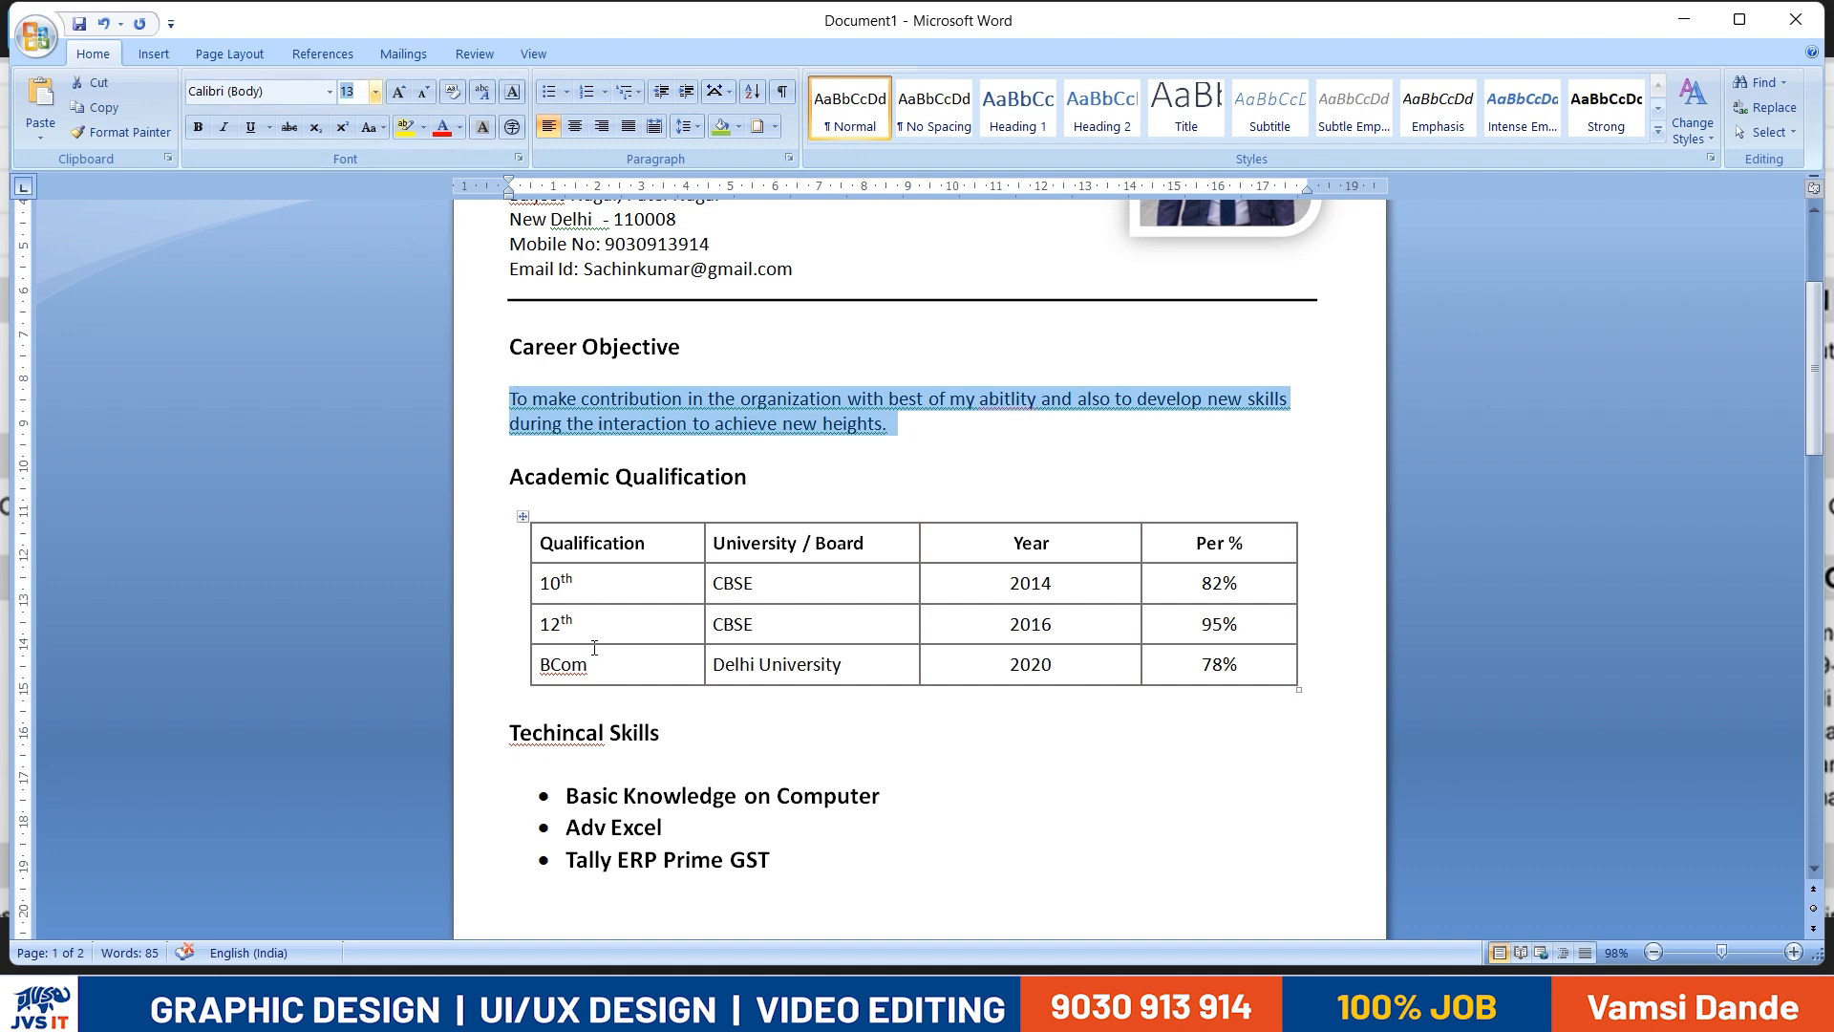
text(12)
key(Return)
- Set the font size of the job title, address and contact lines below the name to 12
scroll(553, 622, up, 2)
drag(808, 394, 501, 237)
click(357, 92)
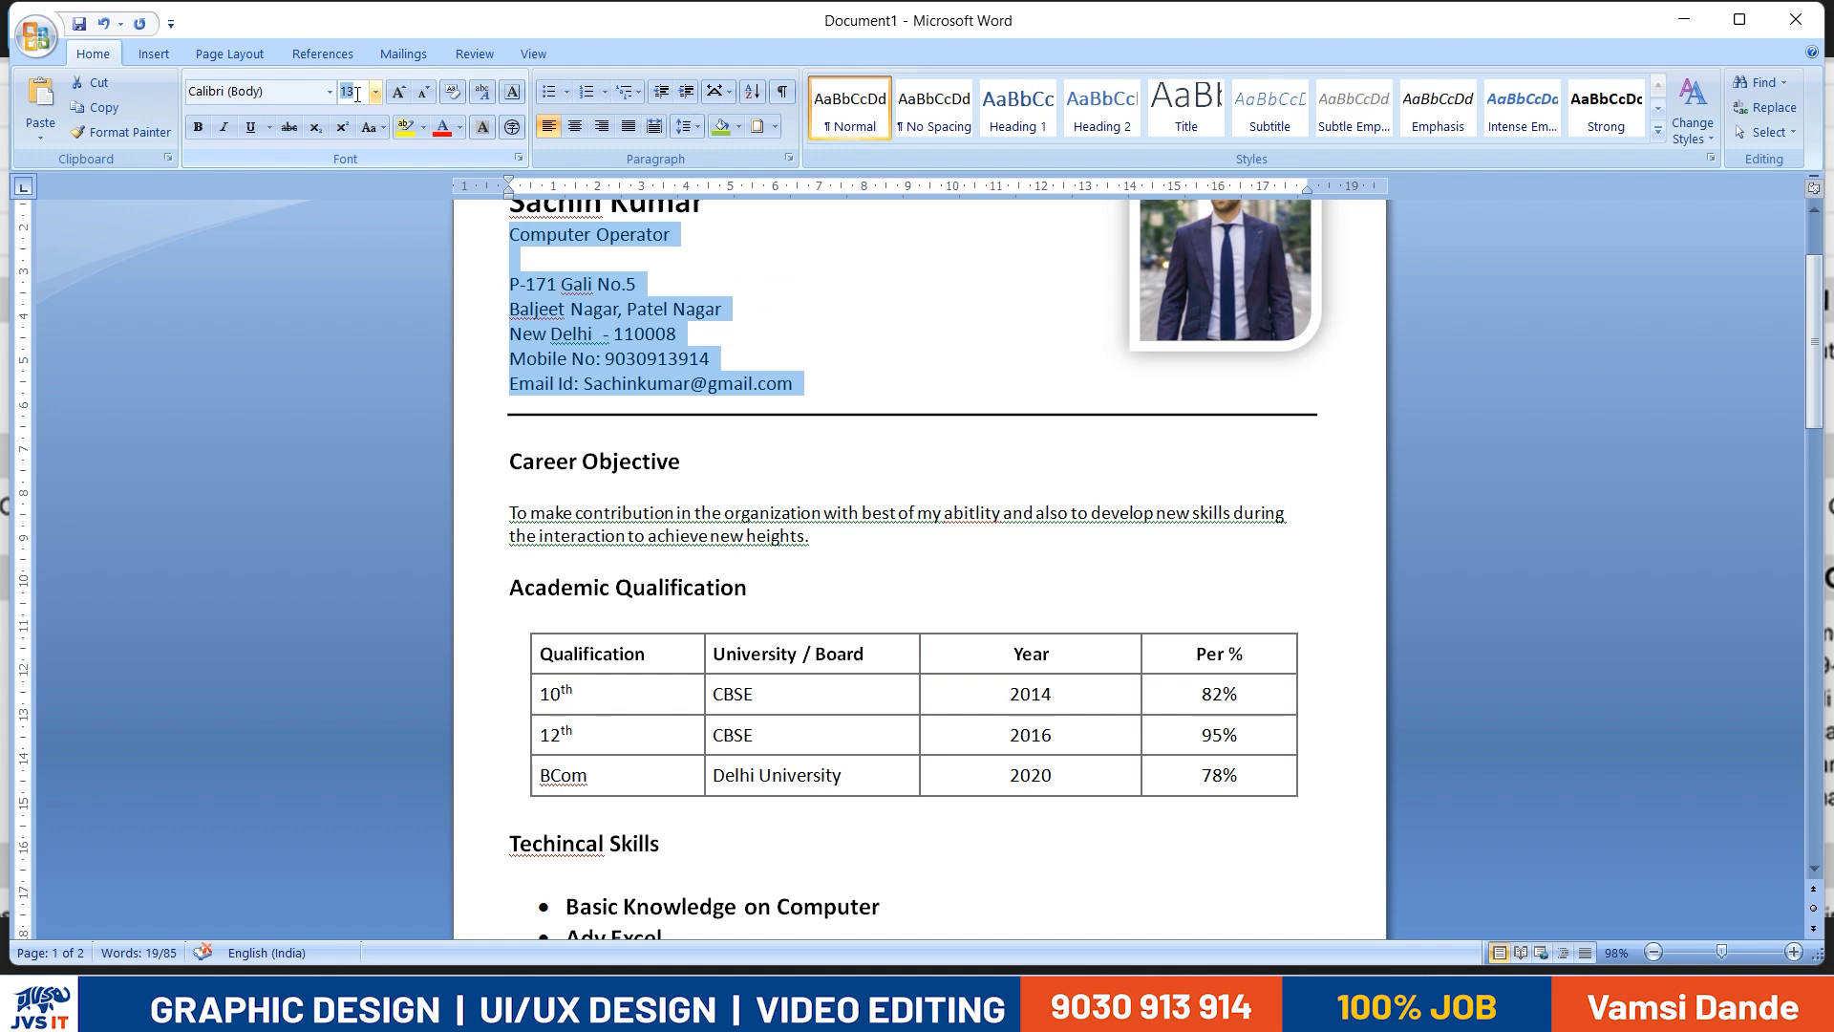
text(12)
key(Return)
- Move the horizontal line up closer to the contact details and remove the blank line above the Career Objective heading
scroll(817, 361, down, 4)
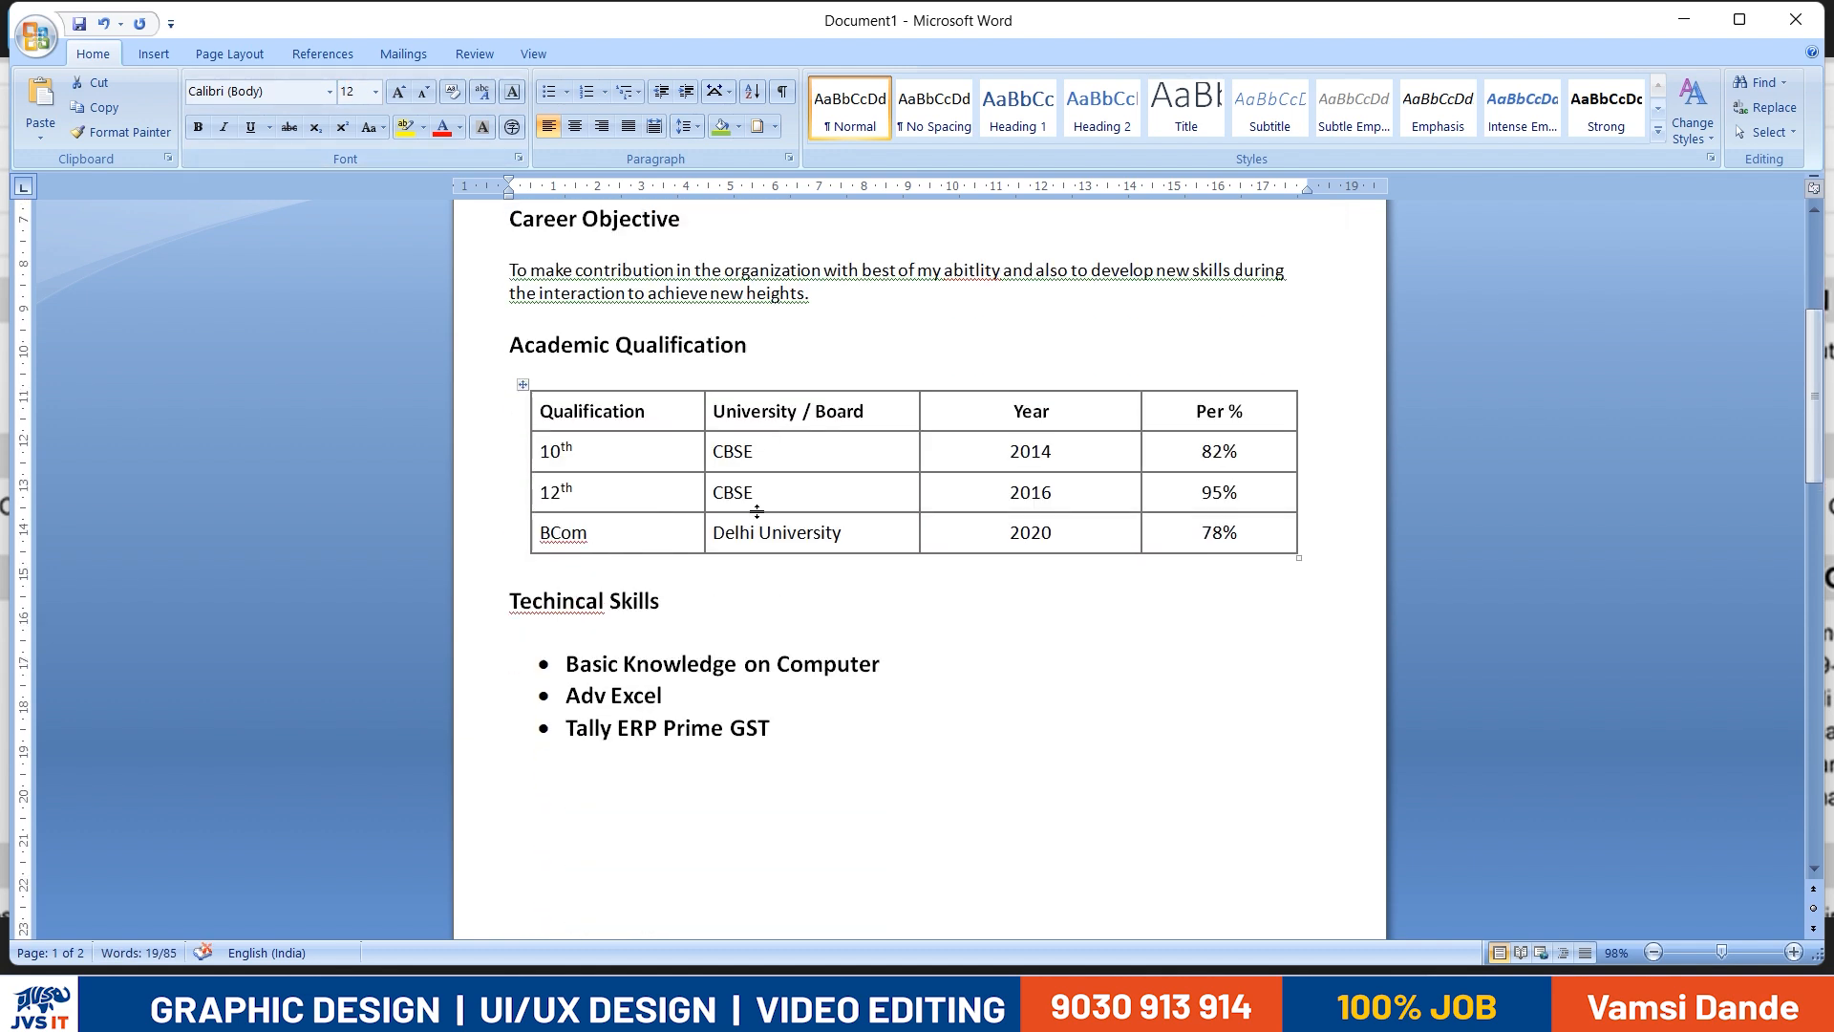
scroll(817, 361, up, 3)
click(820, 346)
drag(820, 336, 820, 337)
click(615, 410)
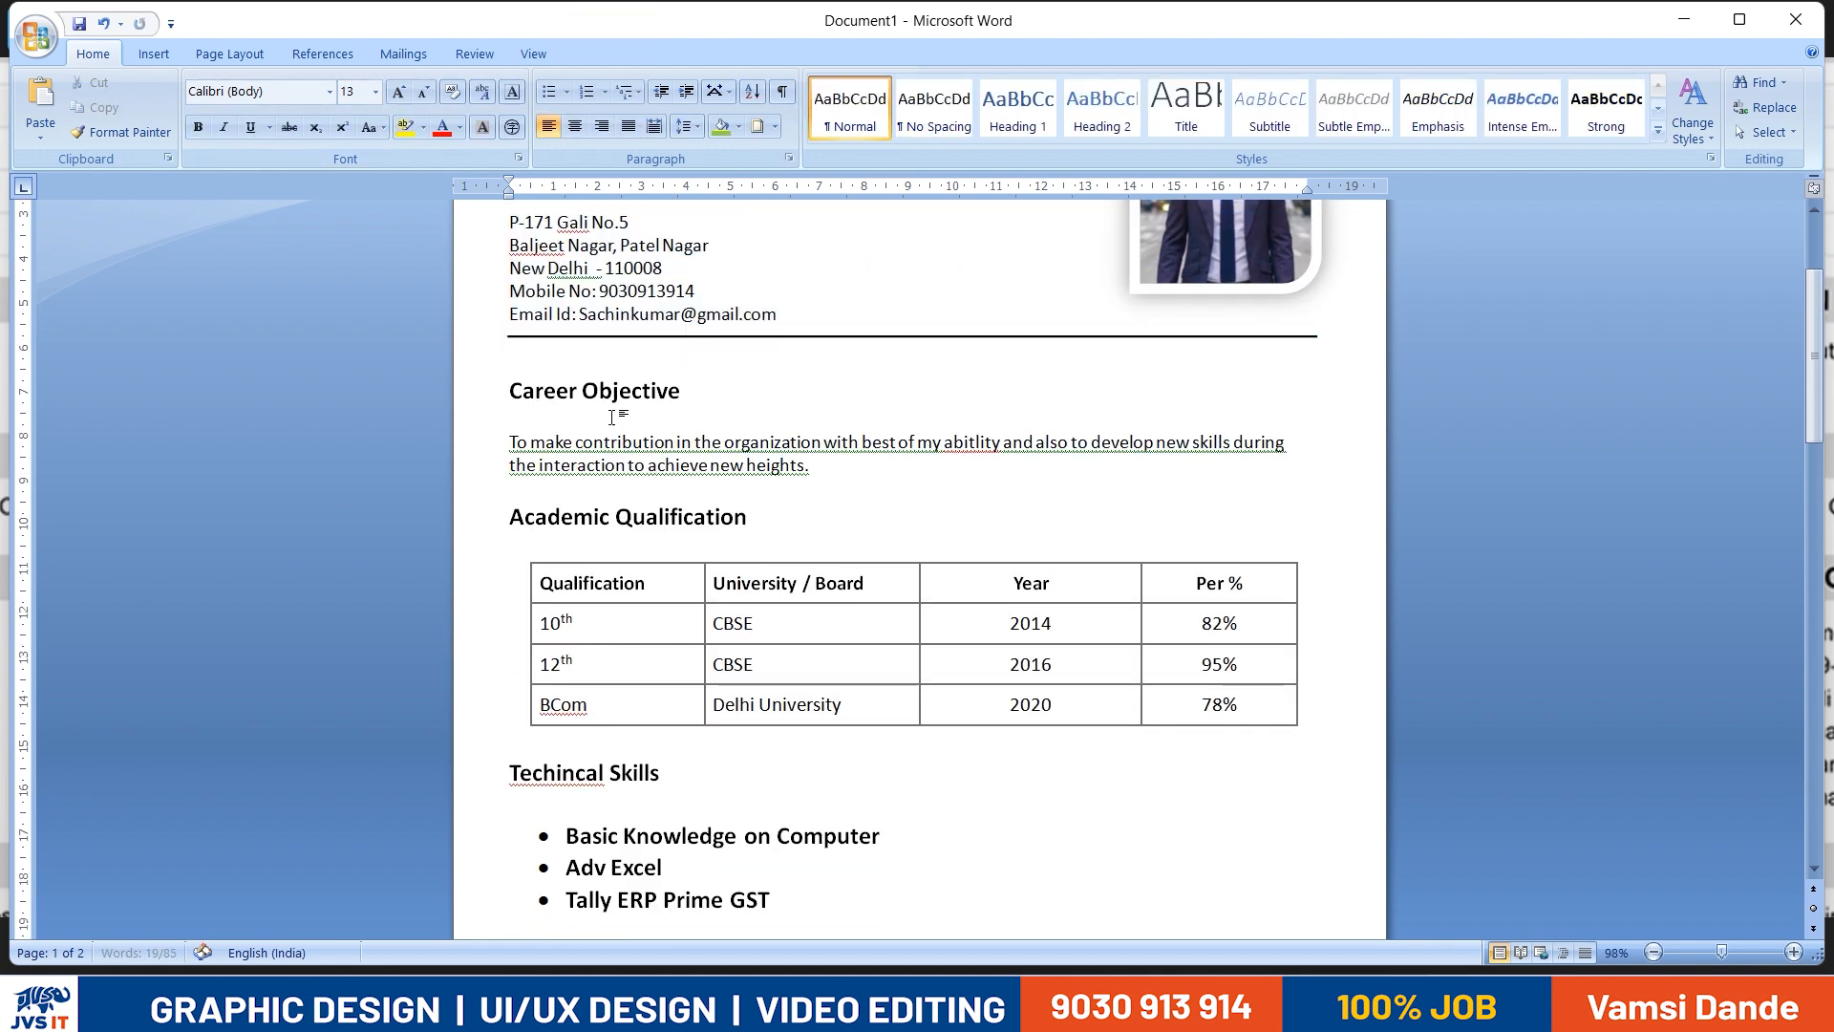
- Set the font size of the three bulleted lines under the Techincal Skills heading to 12
scroll(479, 746, down, 3)
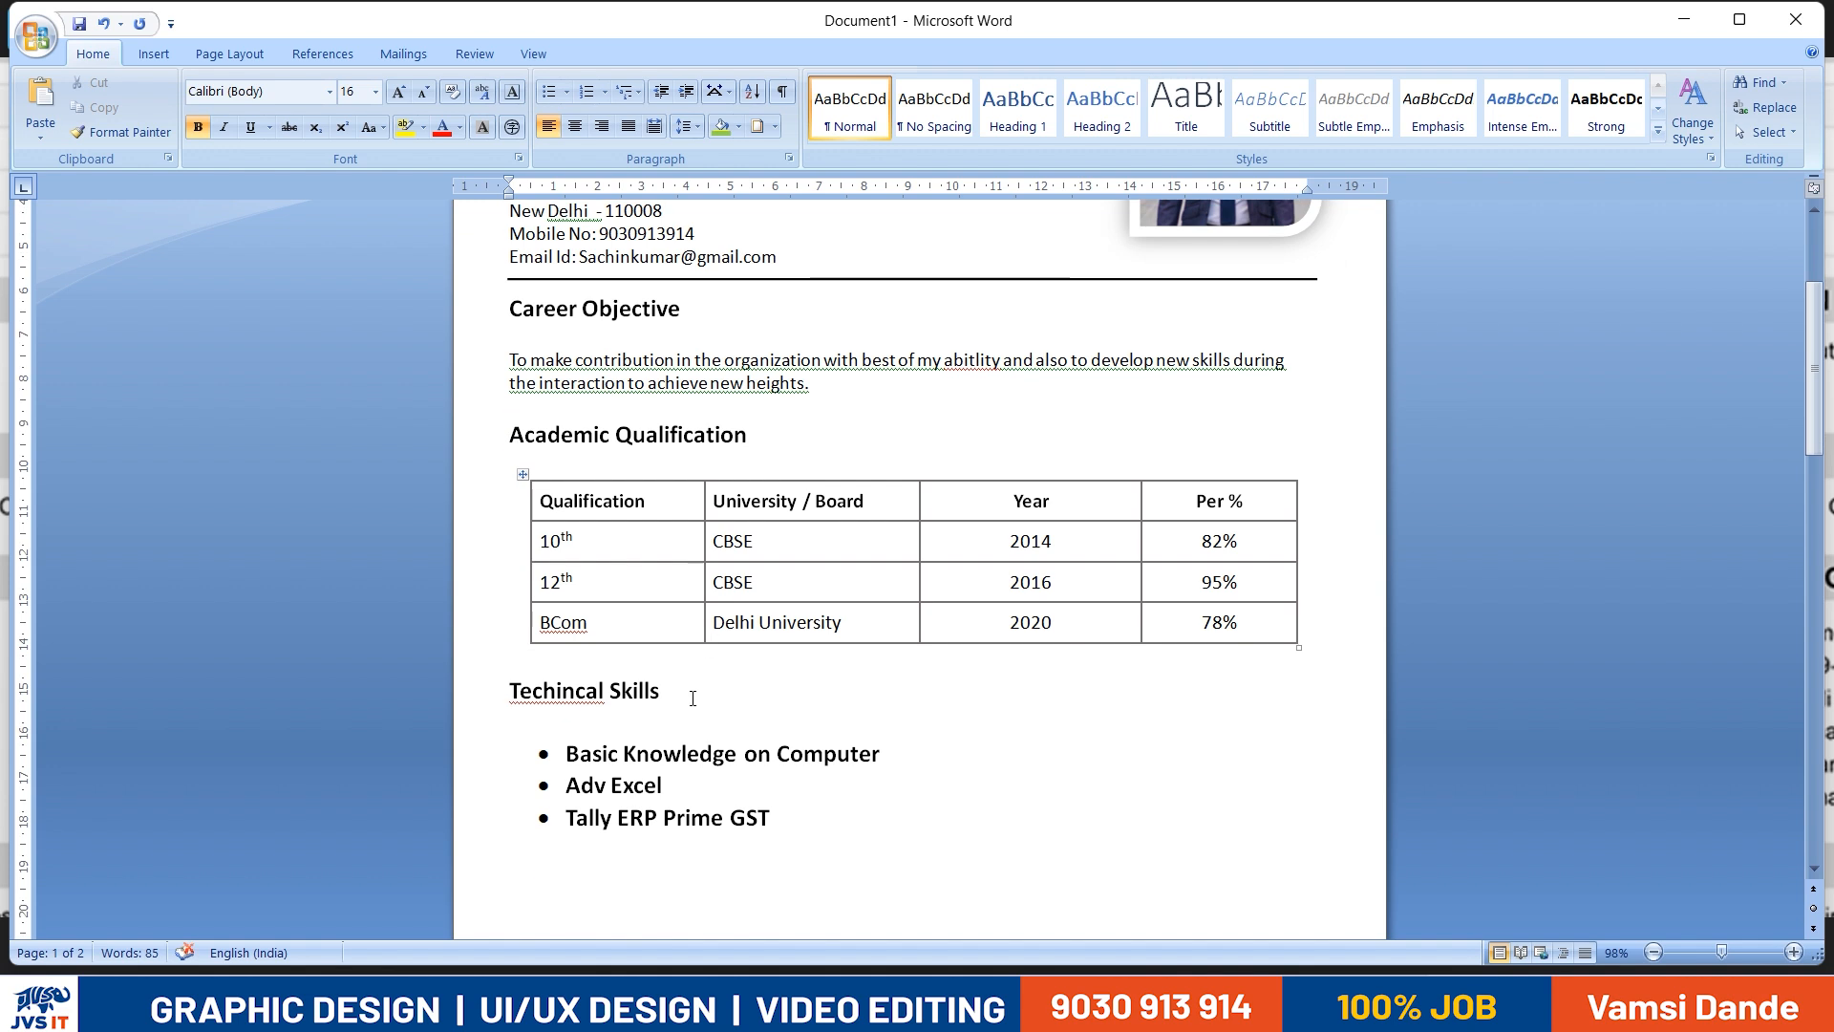
click(459, 588)
drag(566, 639, 512, 729)
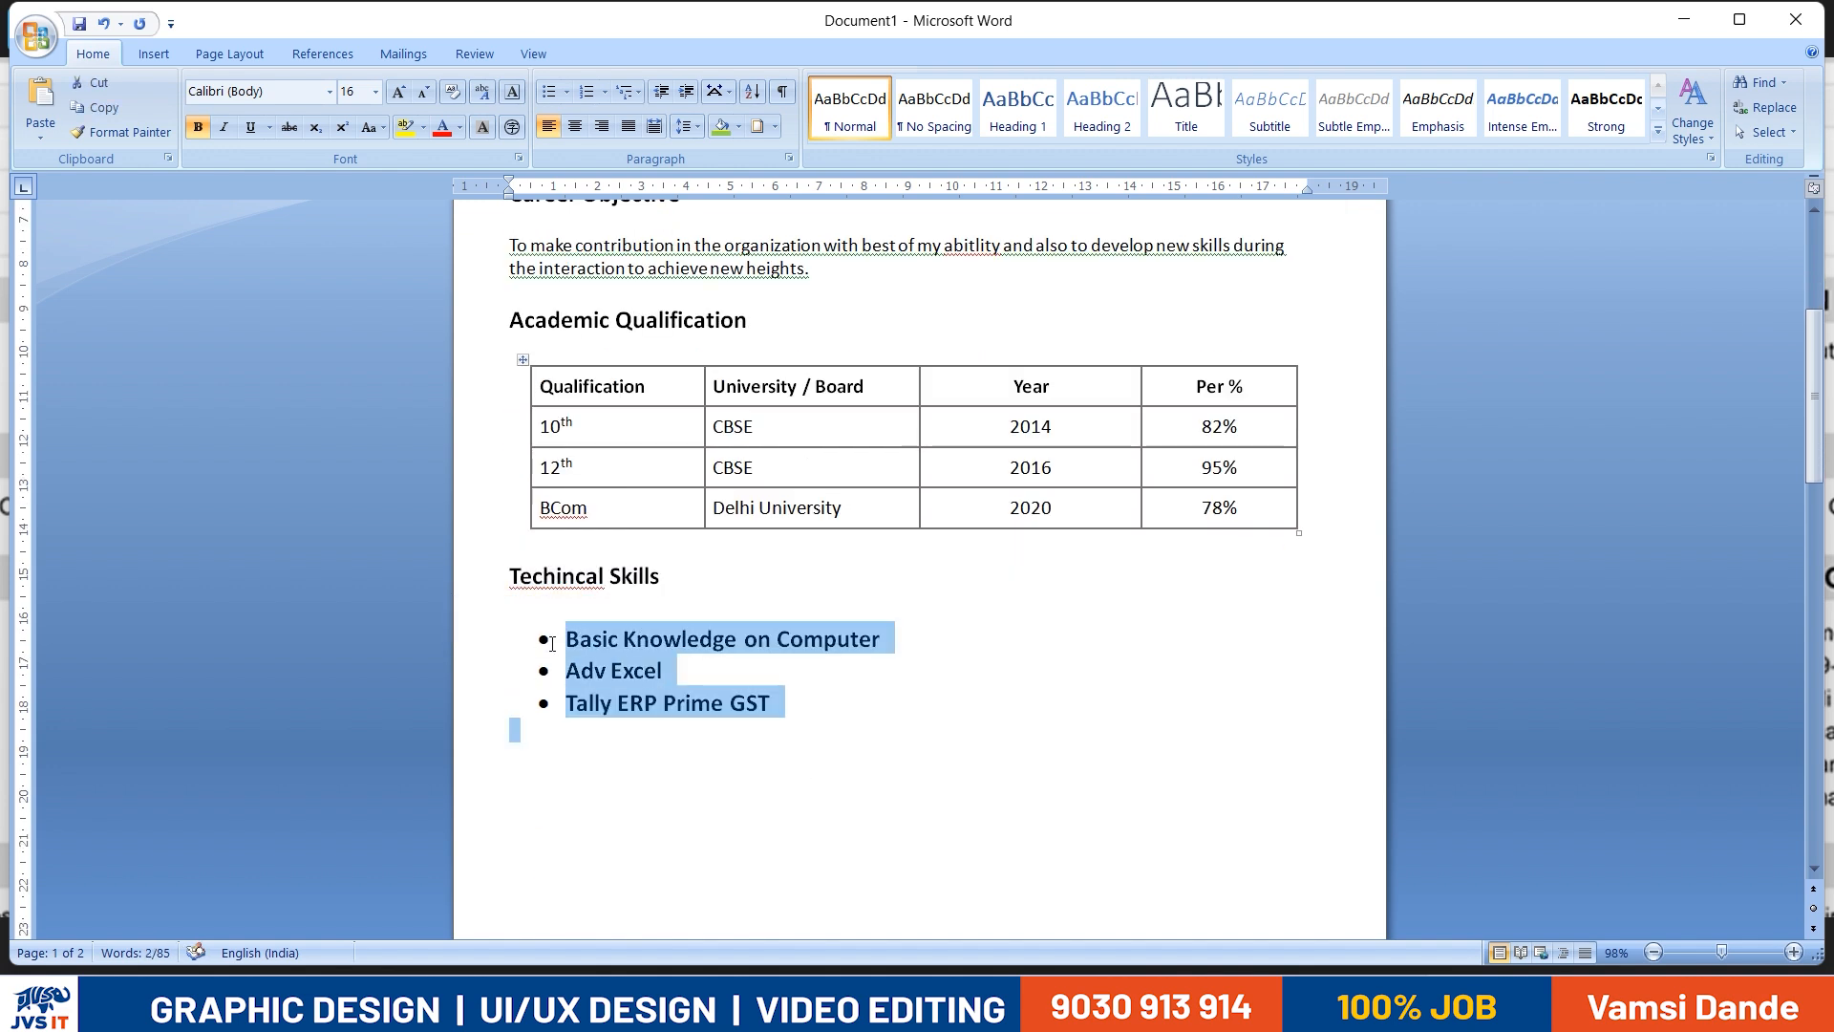
click(359, 93)
text(12)
key(Return)
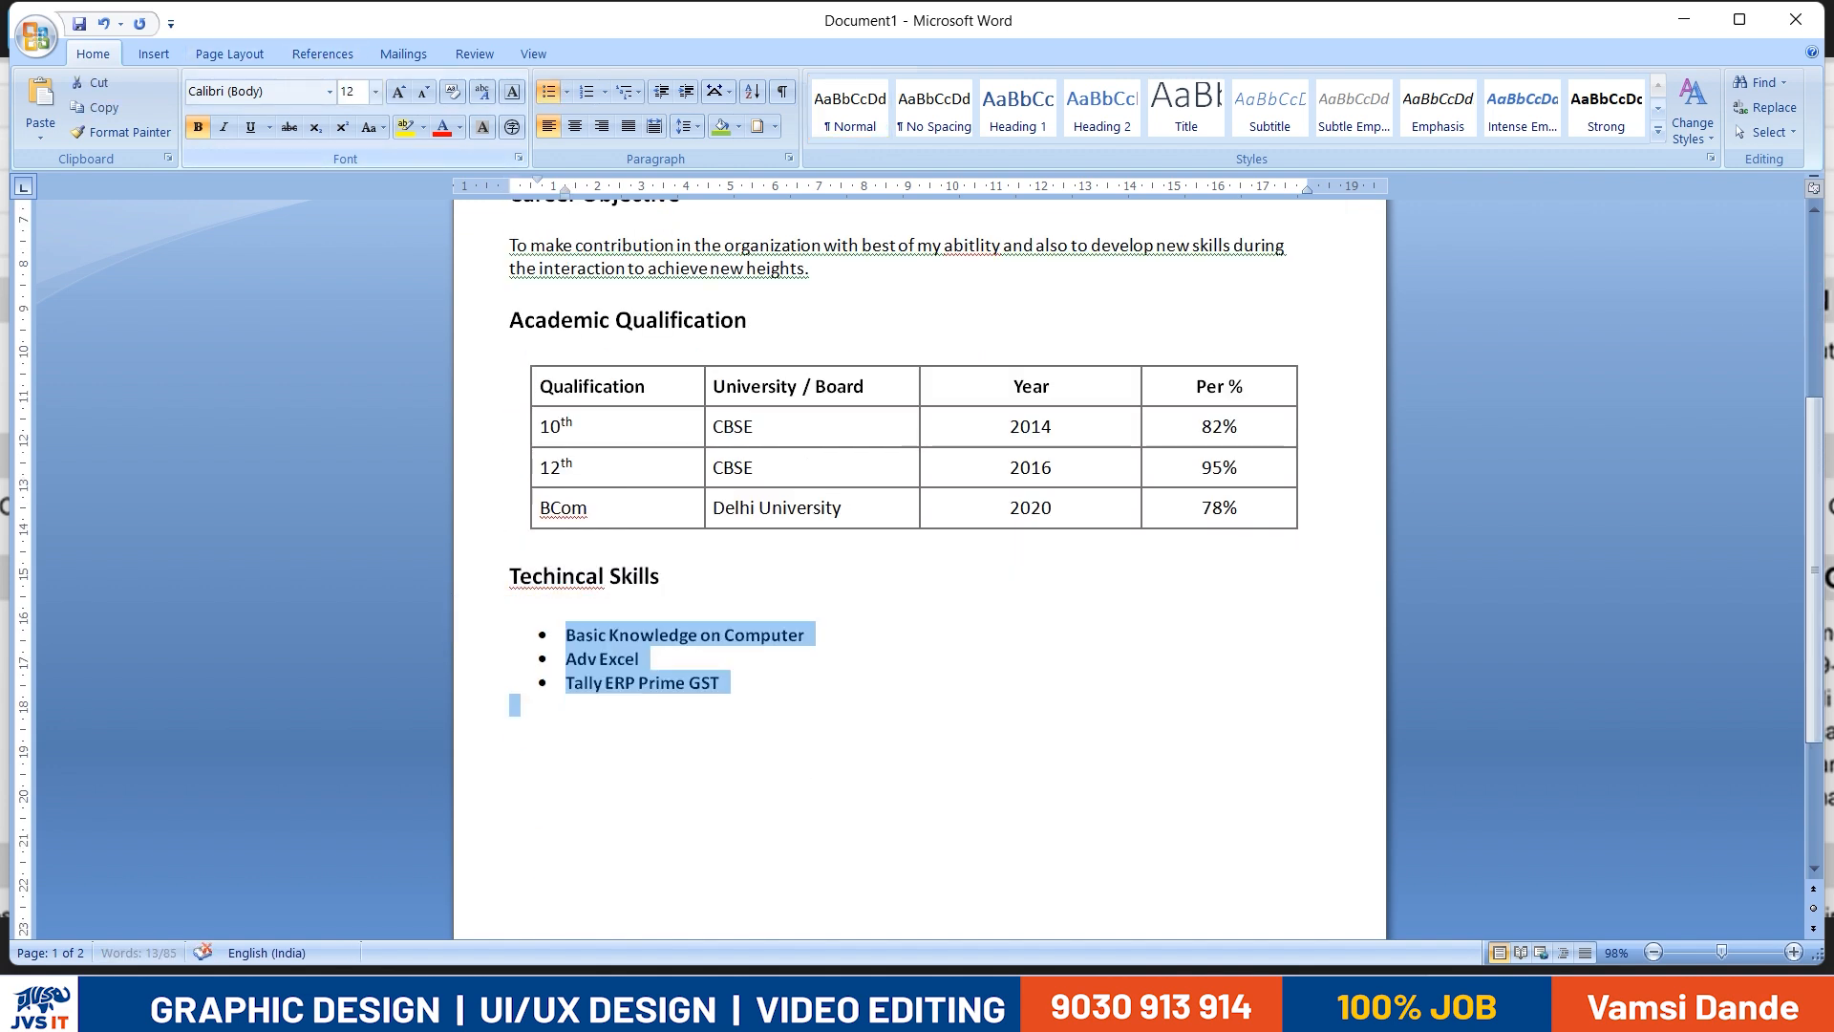
- Remove the bold formatting from the three skill bullets
key(Right)
key(Delete)
key(ctrl+z)
drag(521, 707, 497, 635)
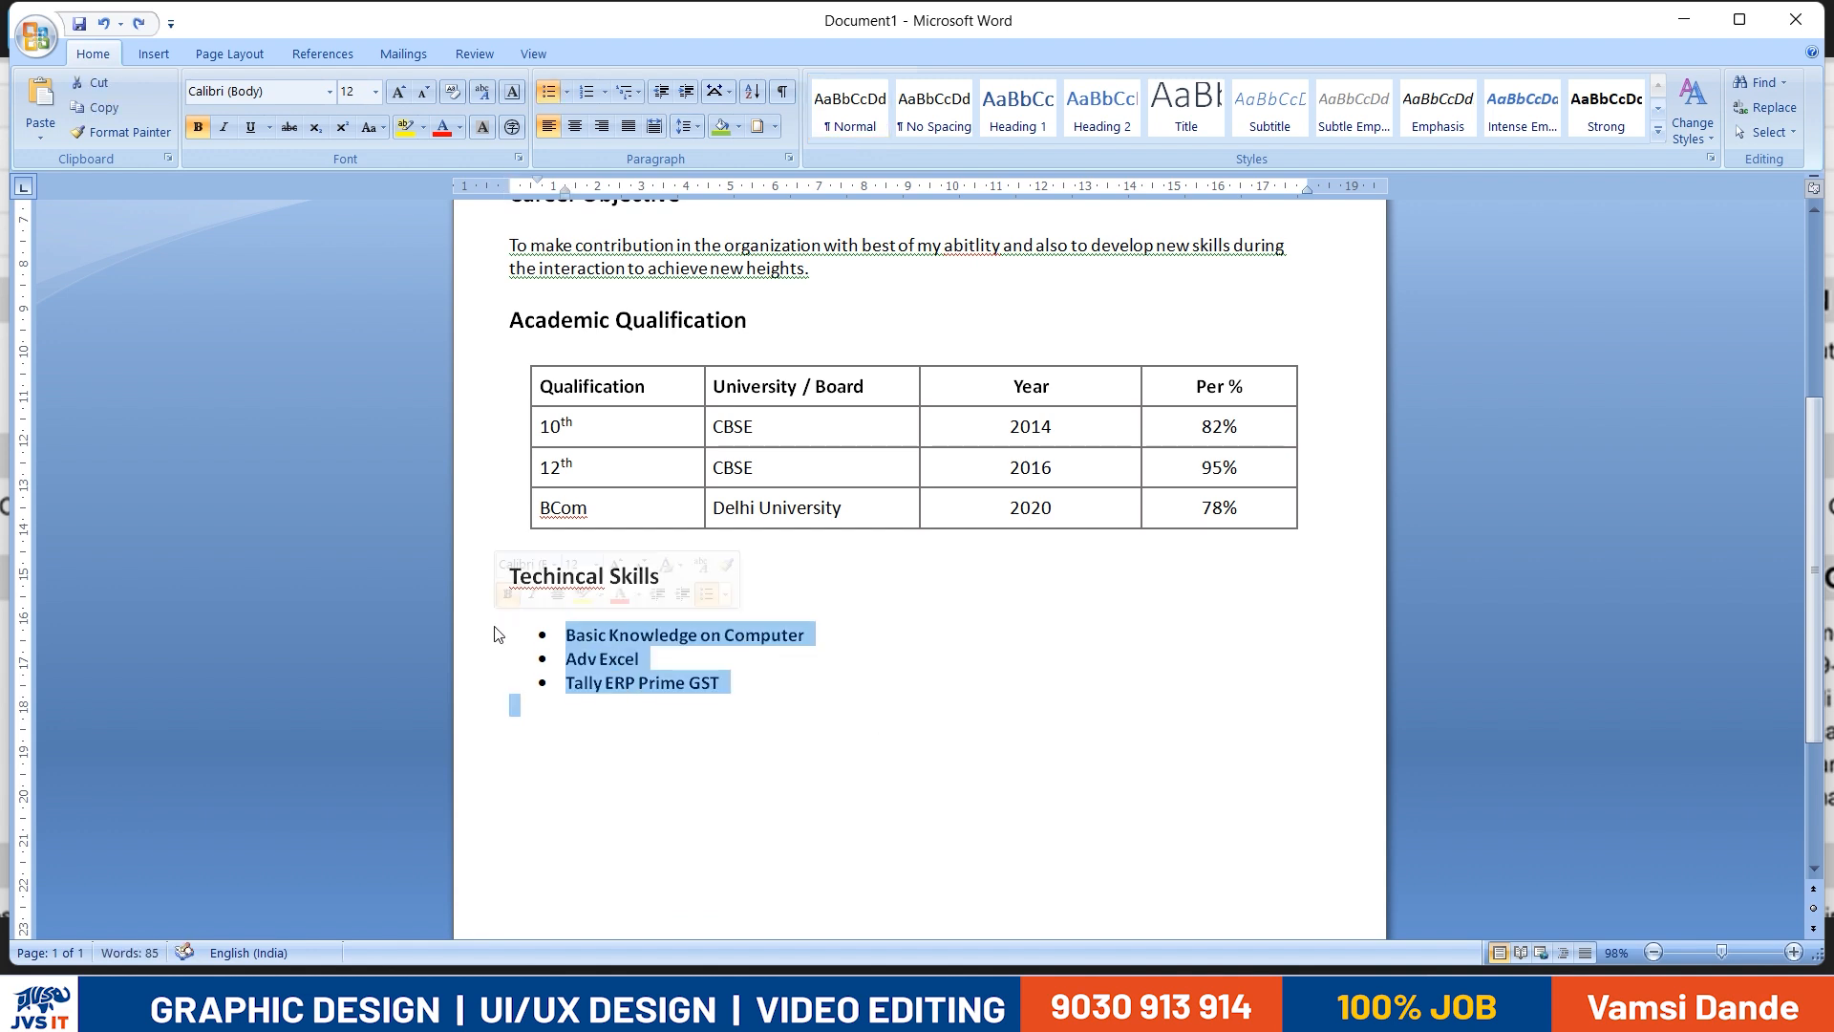
click(1155, 802)
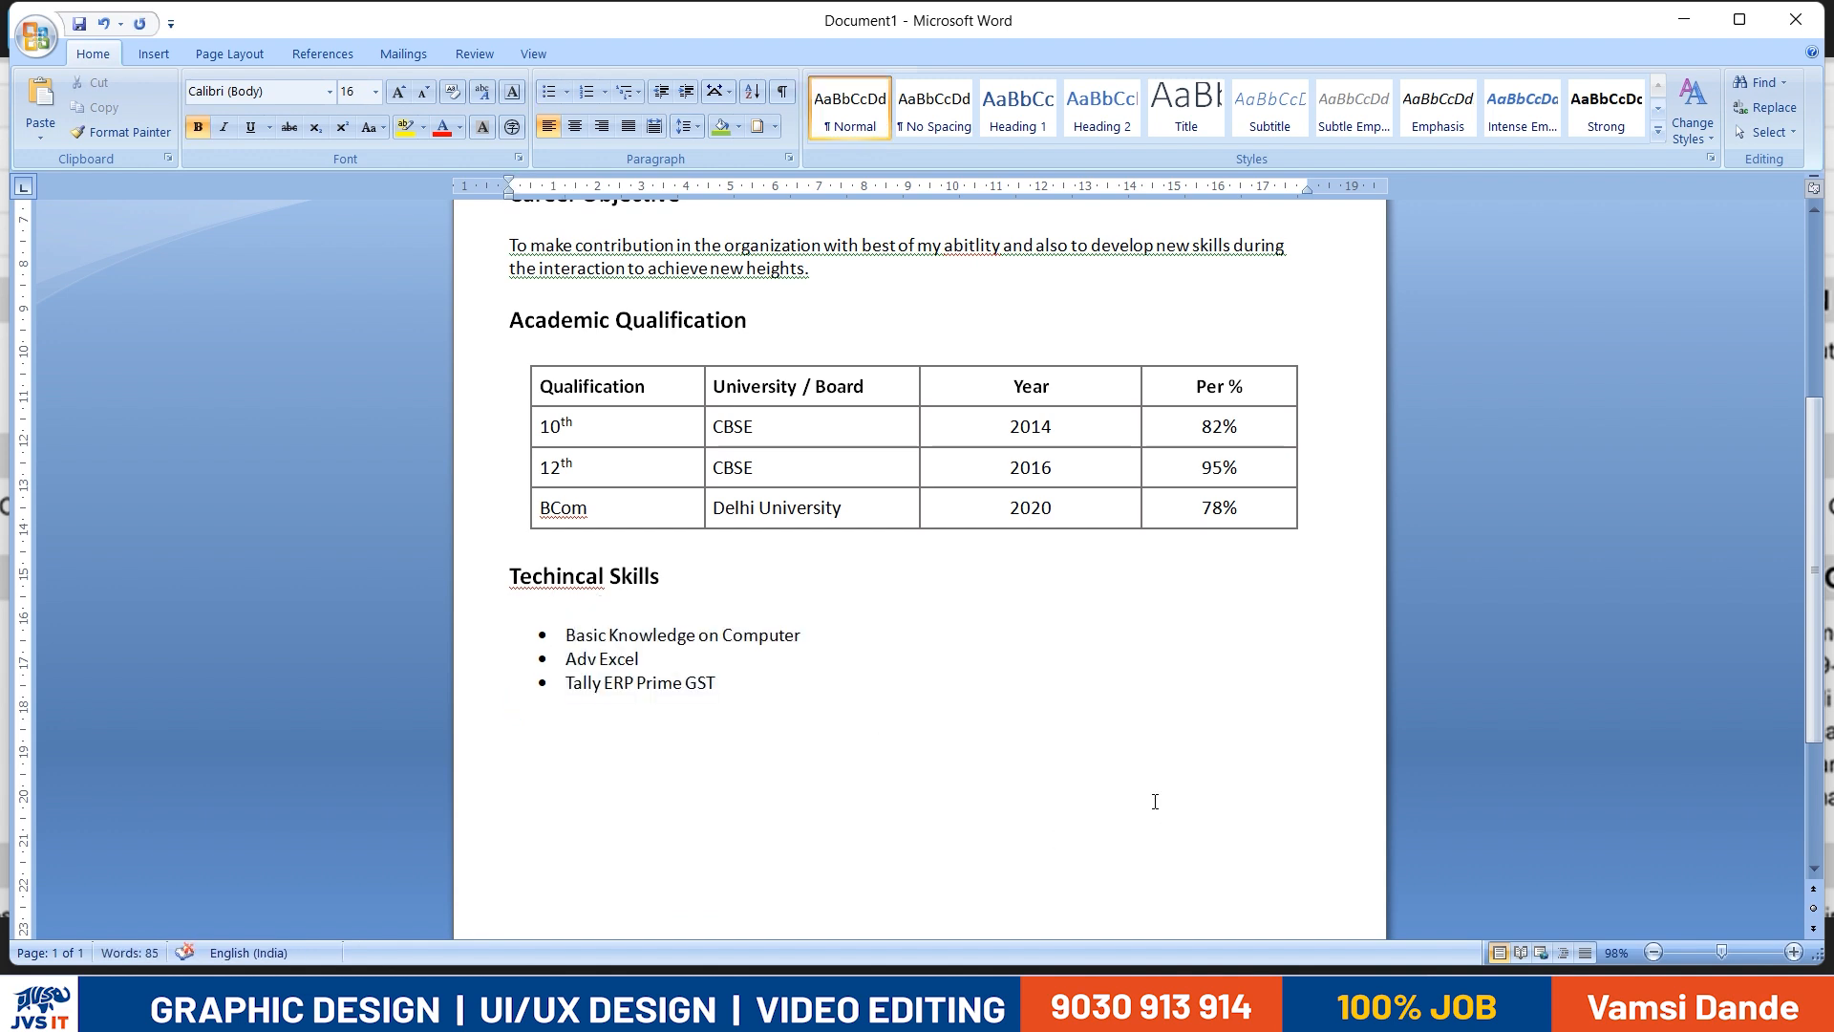
drag(785, 701, 516, 606)
click(1098, 692)
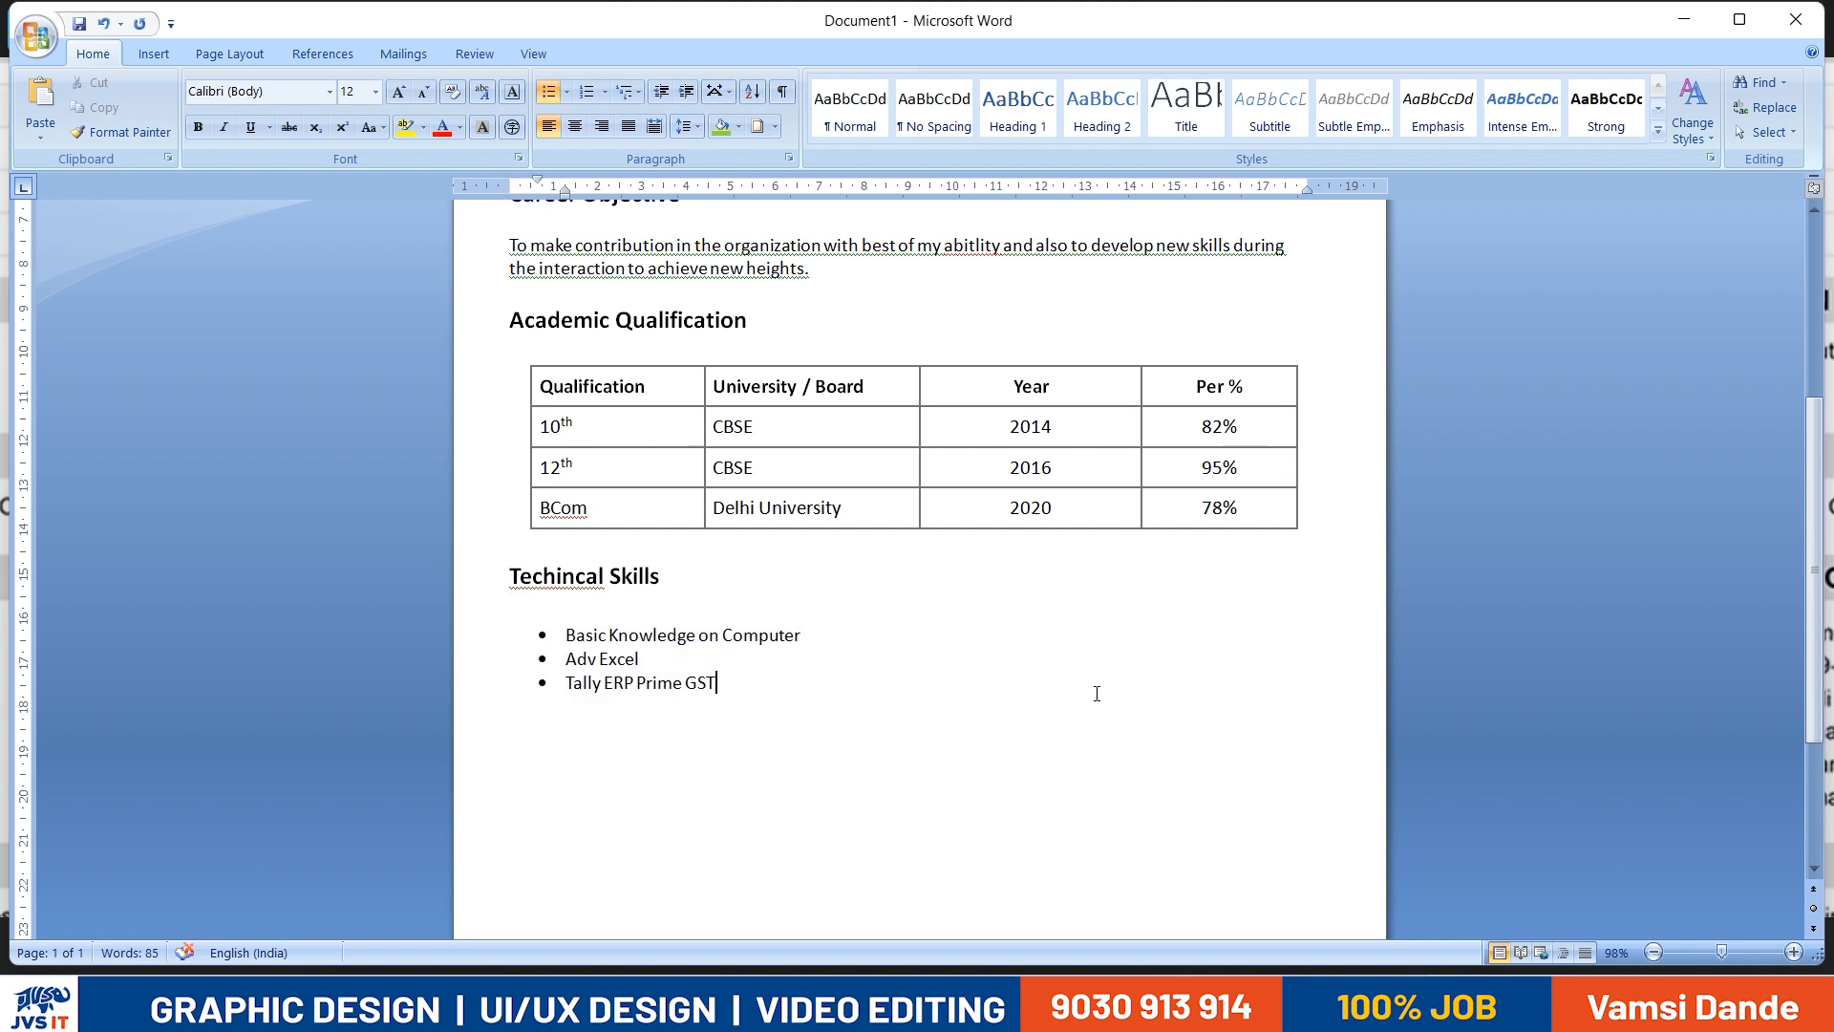
- Check the reference resume image for the section that follows the qualification sections
scroll(912, 678, down, 3)
key(alt+Tab)
scroll(704, 737, down, 4)
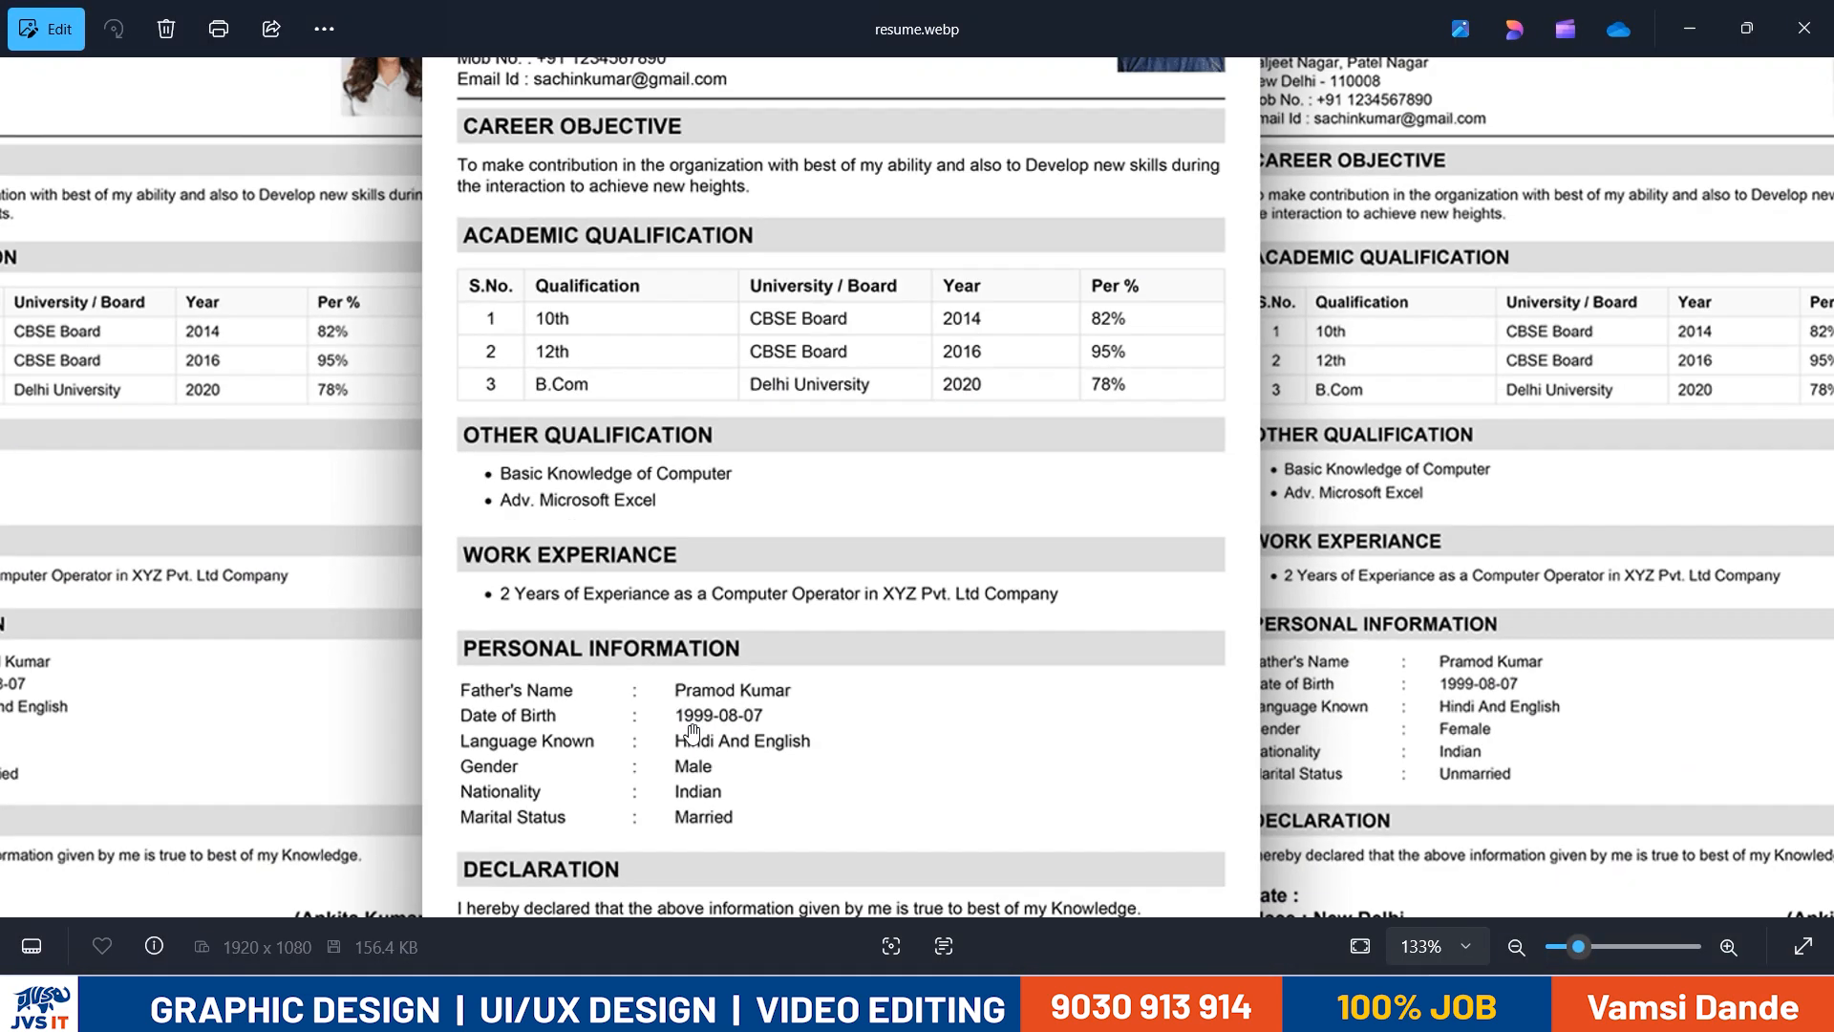
scroll(686, 727, up, 4)
key(alt+Tab)
key(Return)
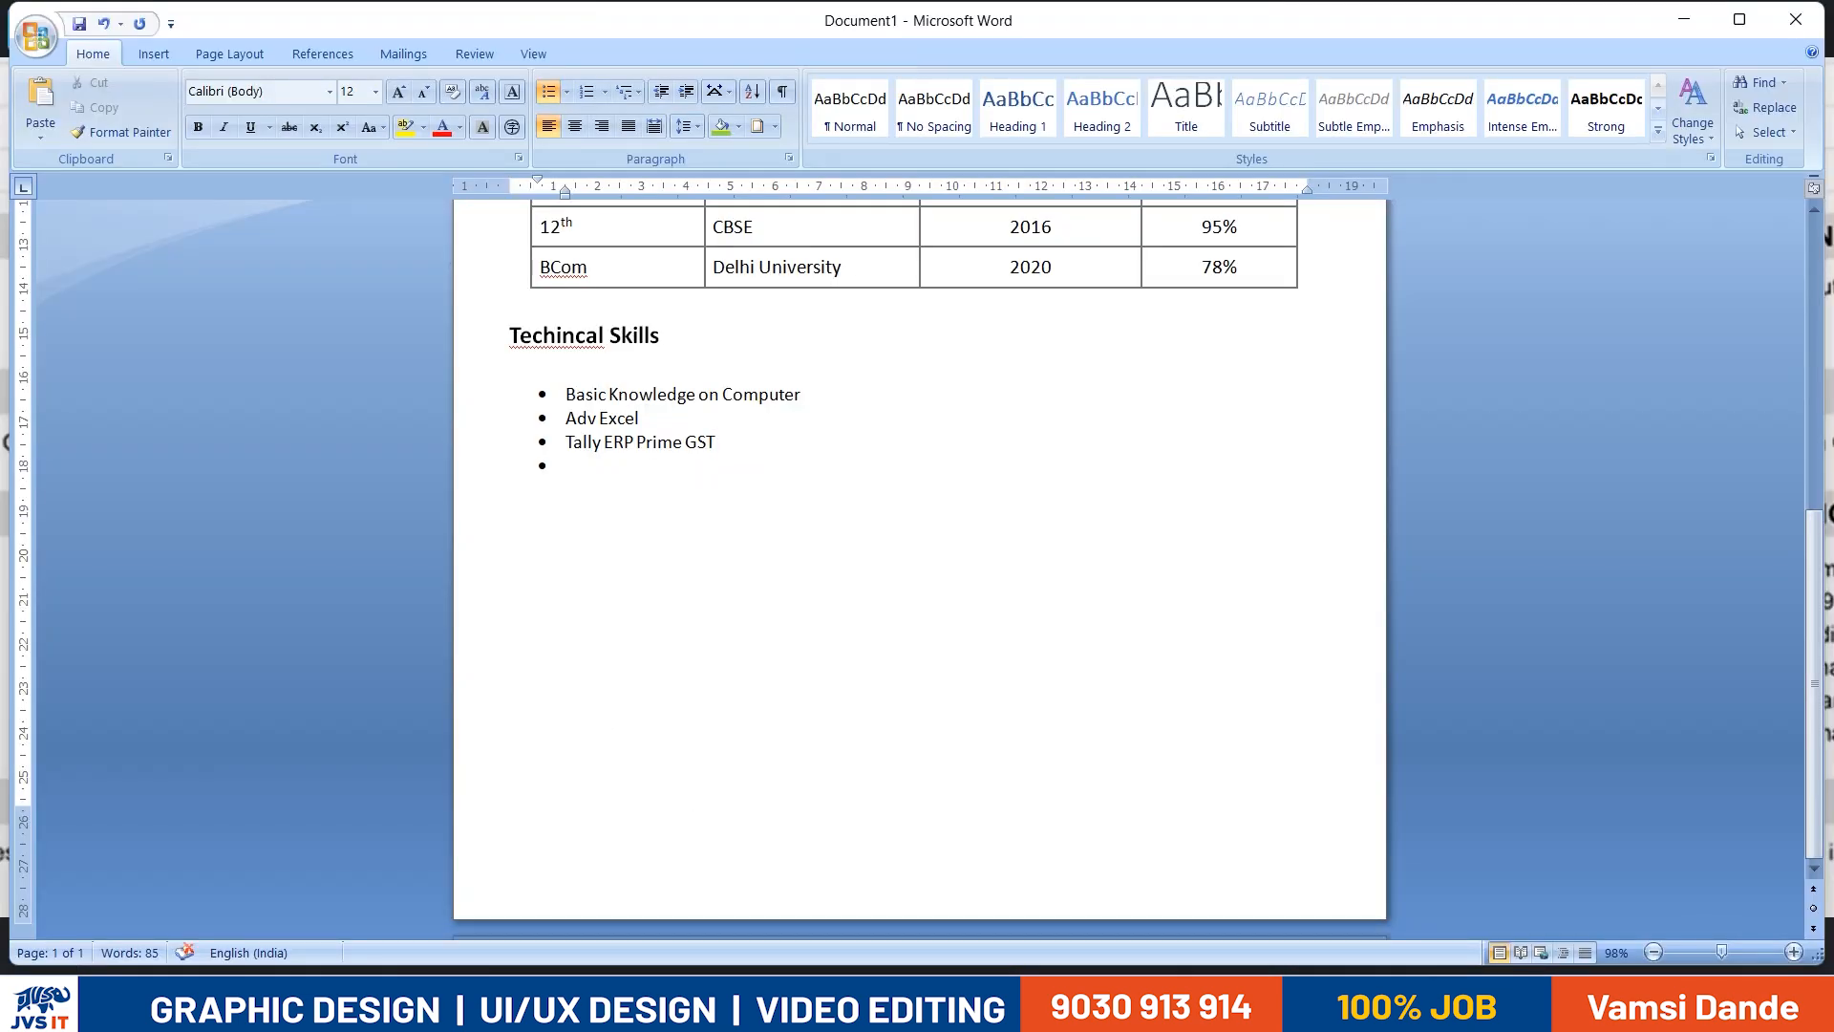
text(W)
key(BackSpace)
key(BackSpace)
- Copy the Techincal Skills heading with its blank line to below the skill bullets and remove the bullet from the copied heading
drag(726, 373, 549, 341)
key(ctrl+c)
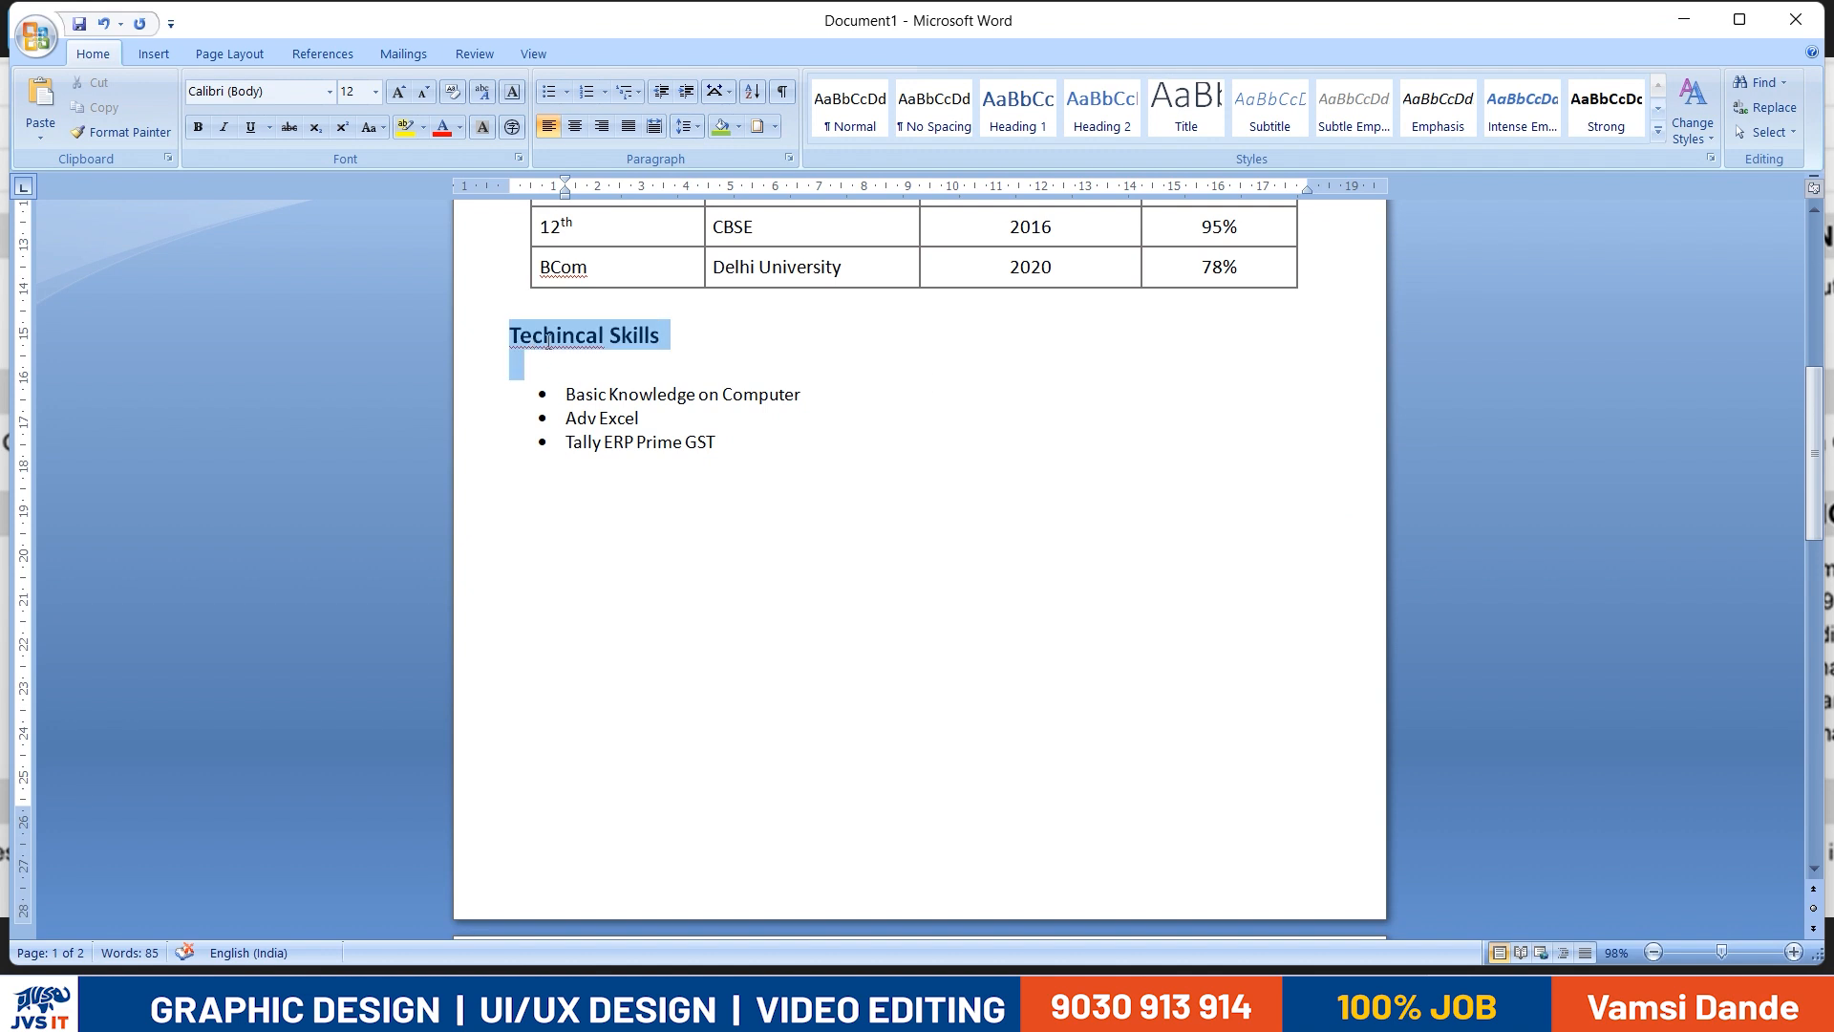
click(742, 439)
key(Return)
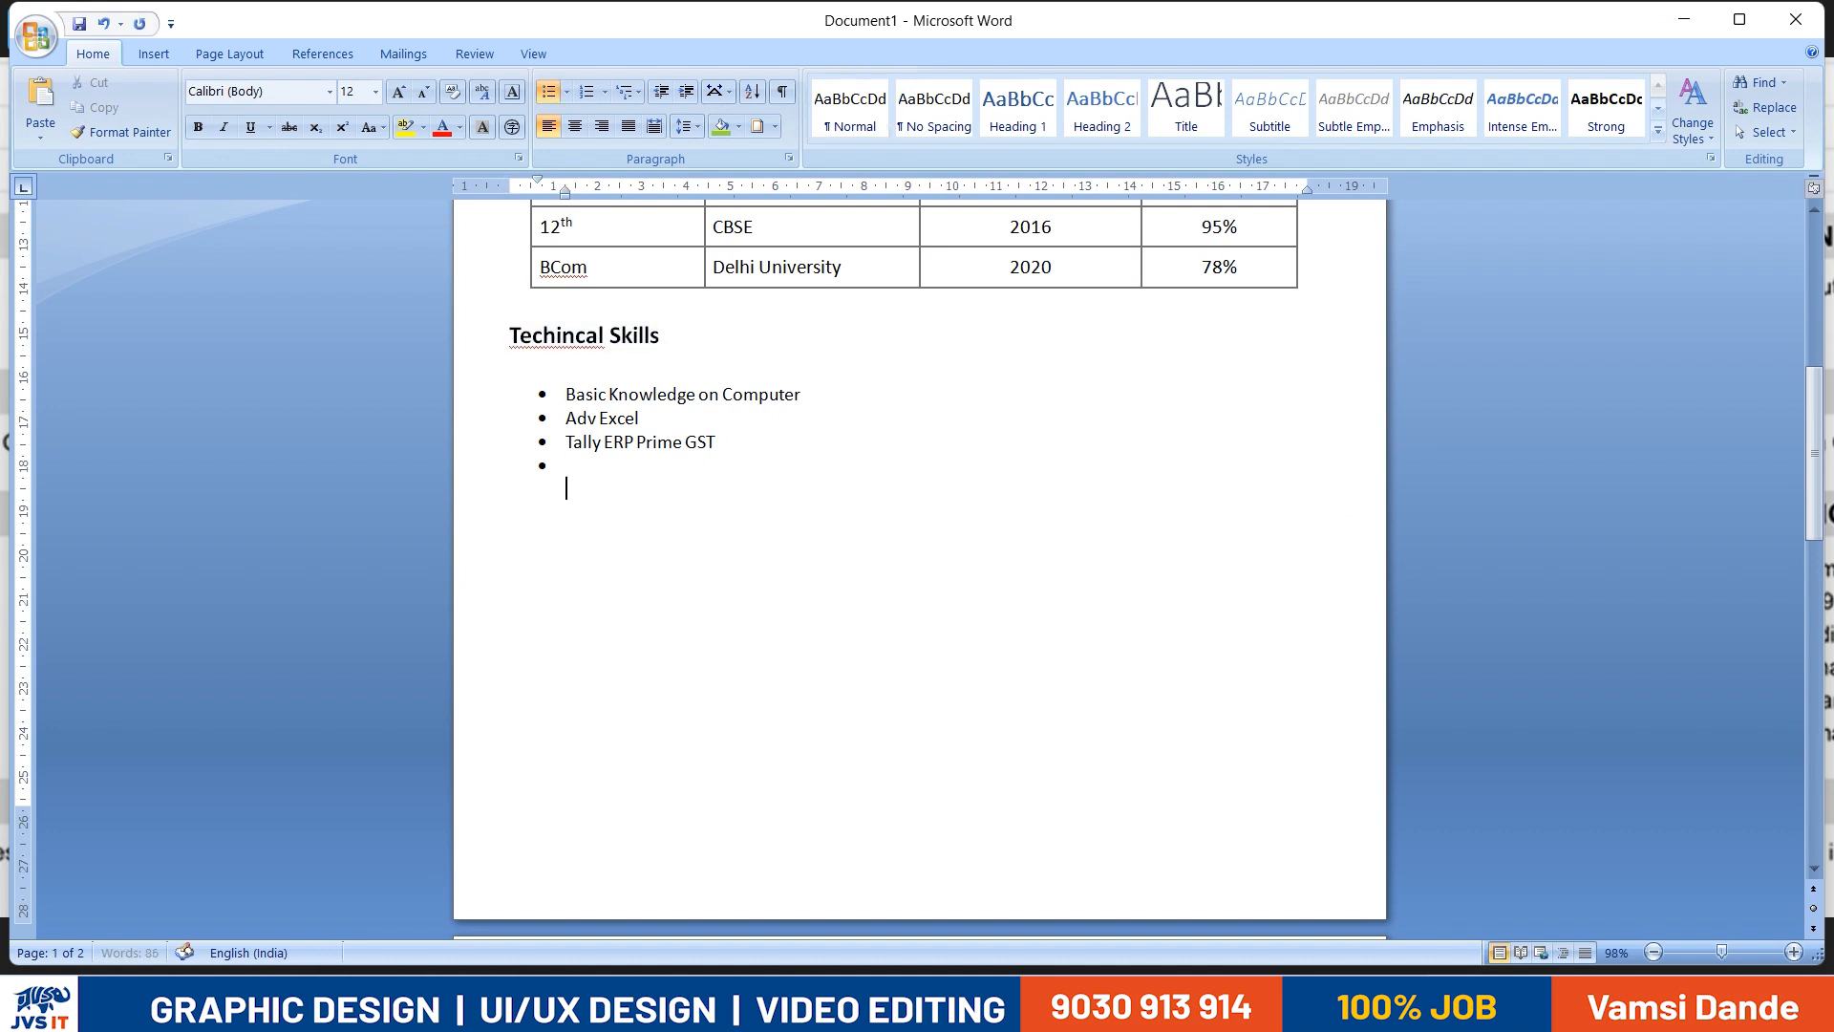
key(ctrl+v)
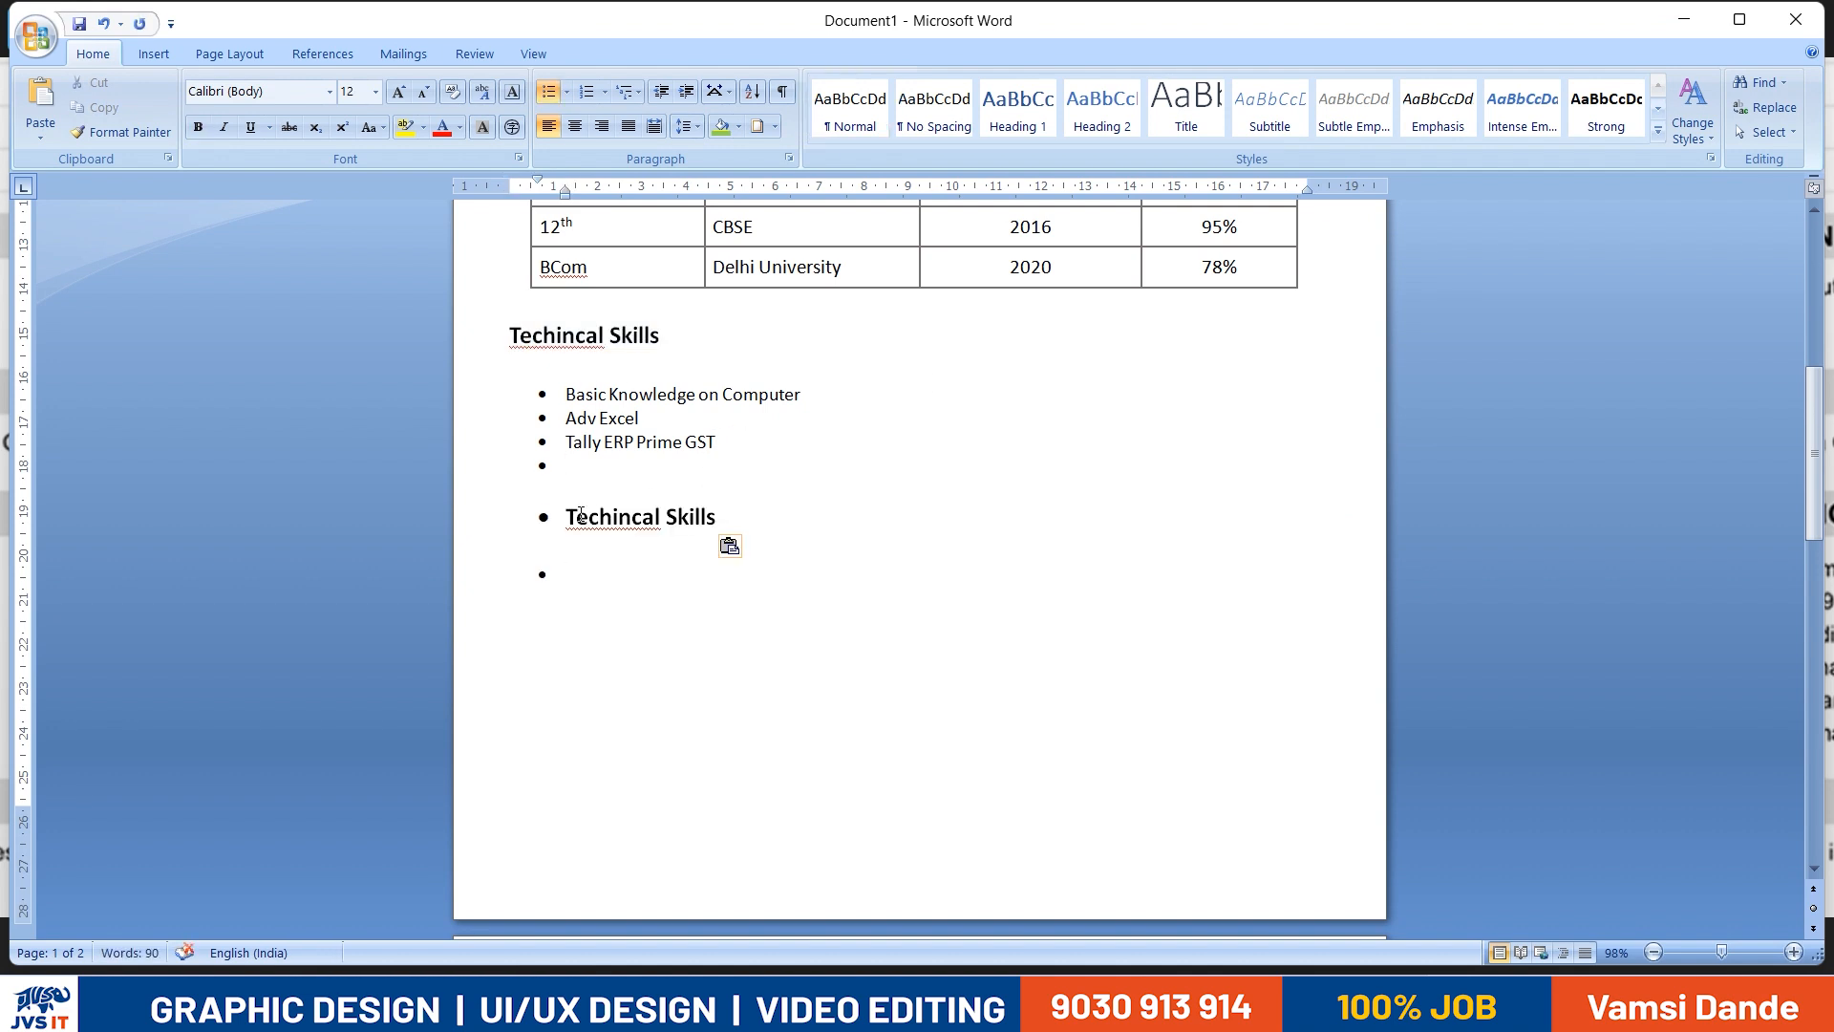
key(BackSpace)
key(BackSpace)
key(BackSpace)
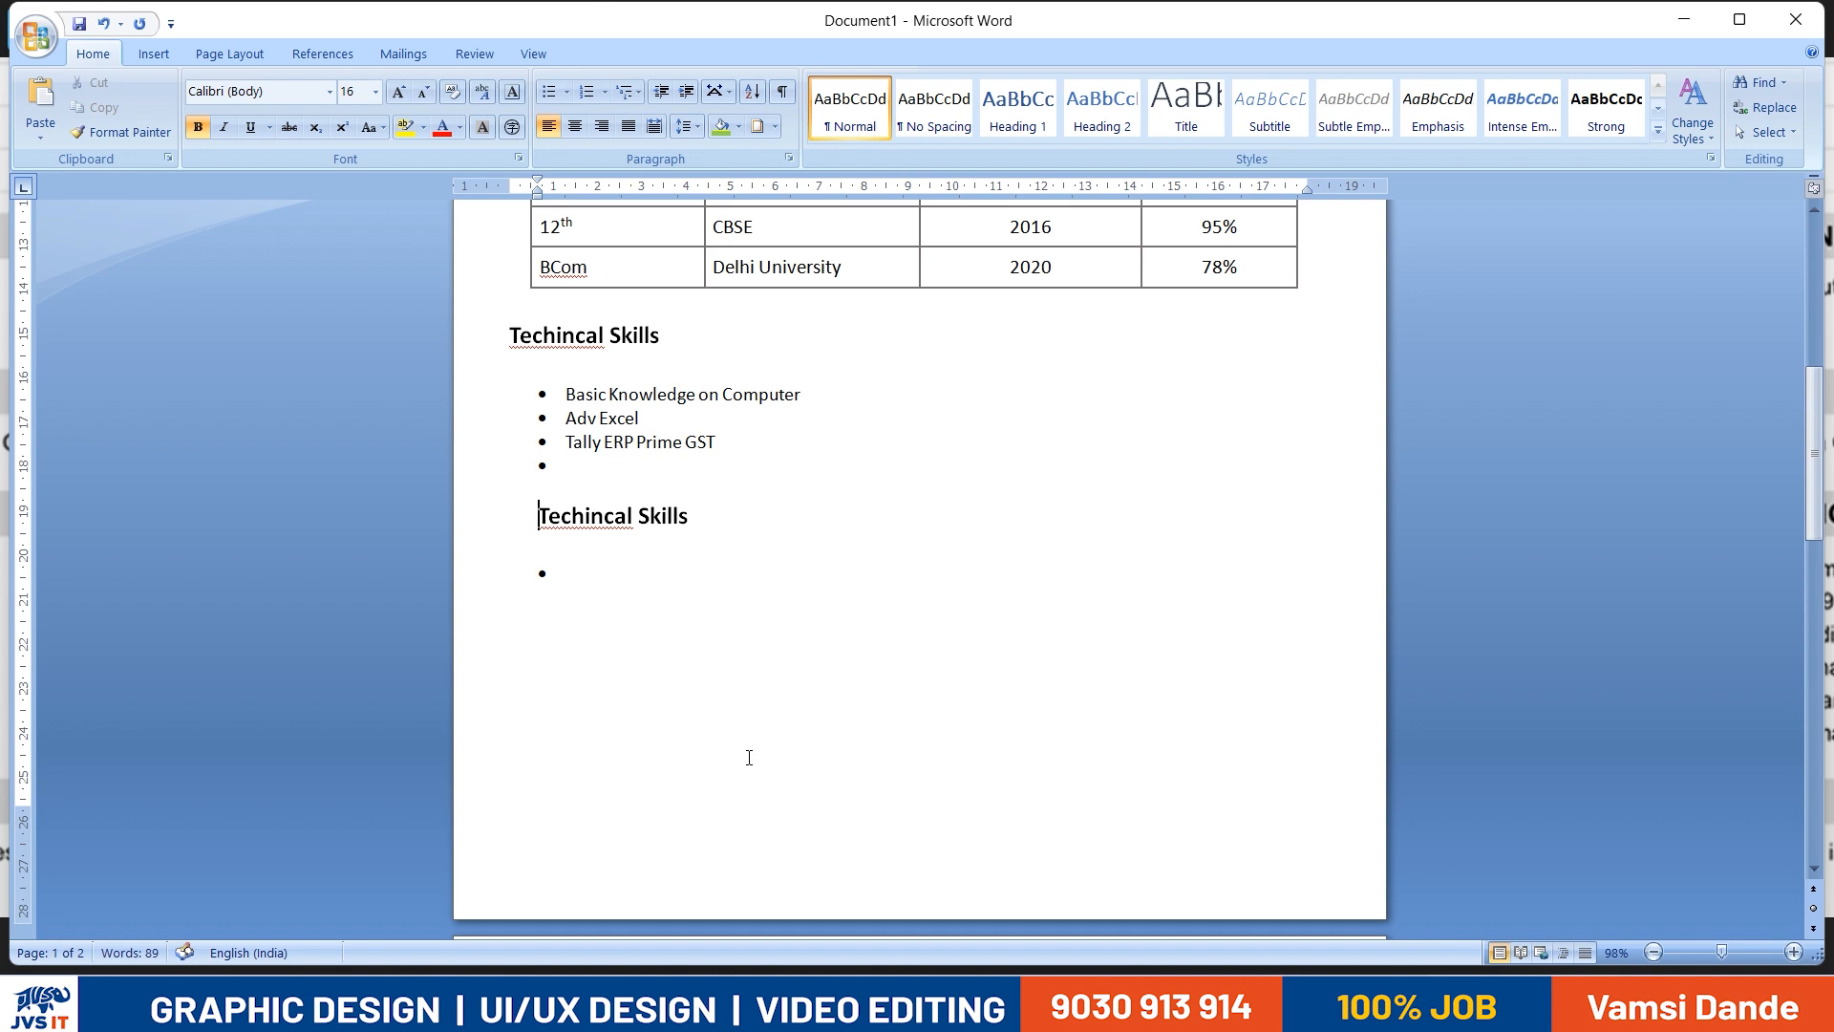
- Remove the empty bullets above and below the copied heading and align it with the page's other headings
click(554, 466)
key(BackSpace)
key(BackSpace)
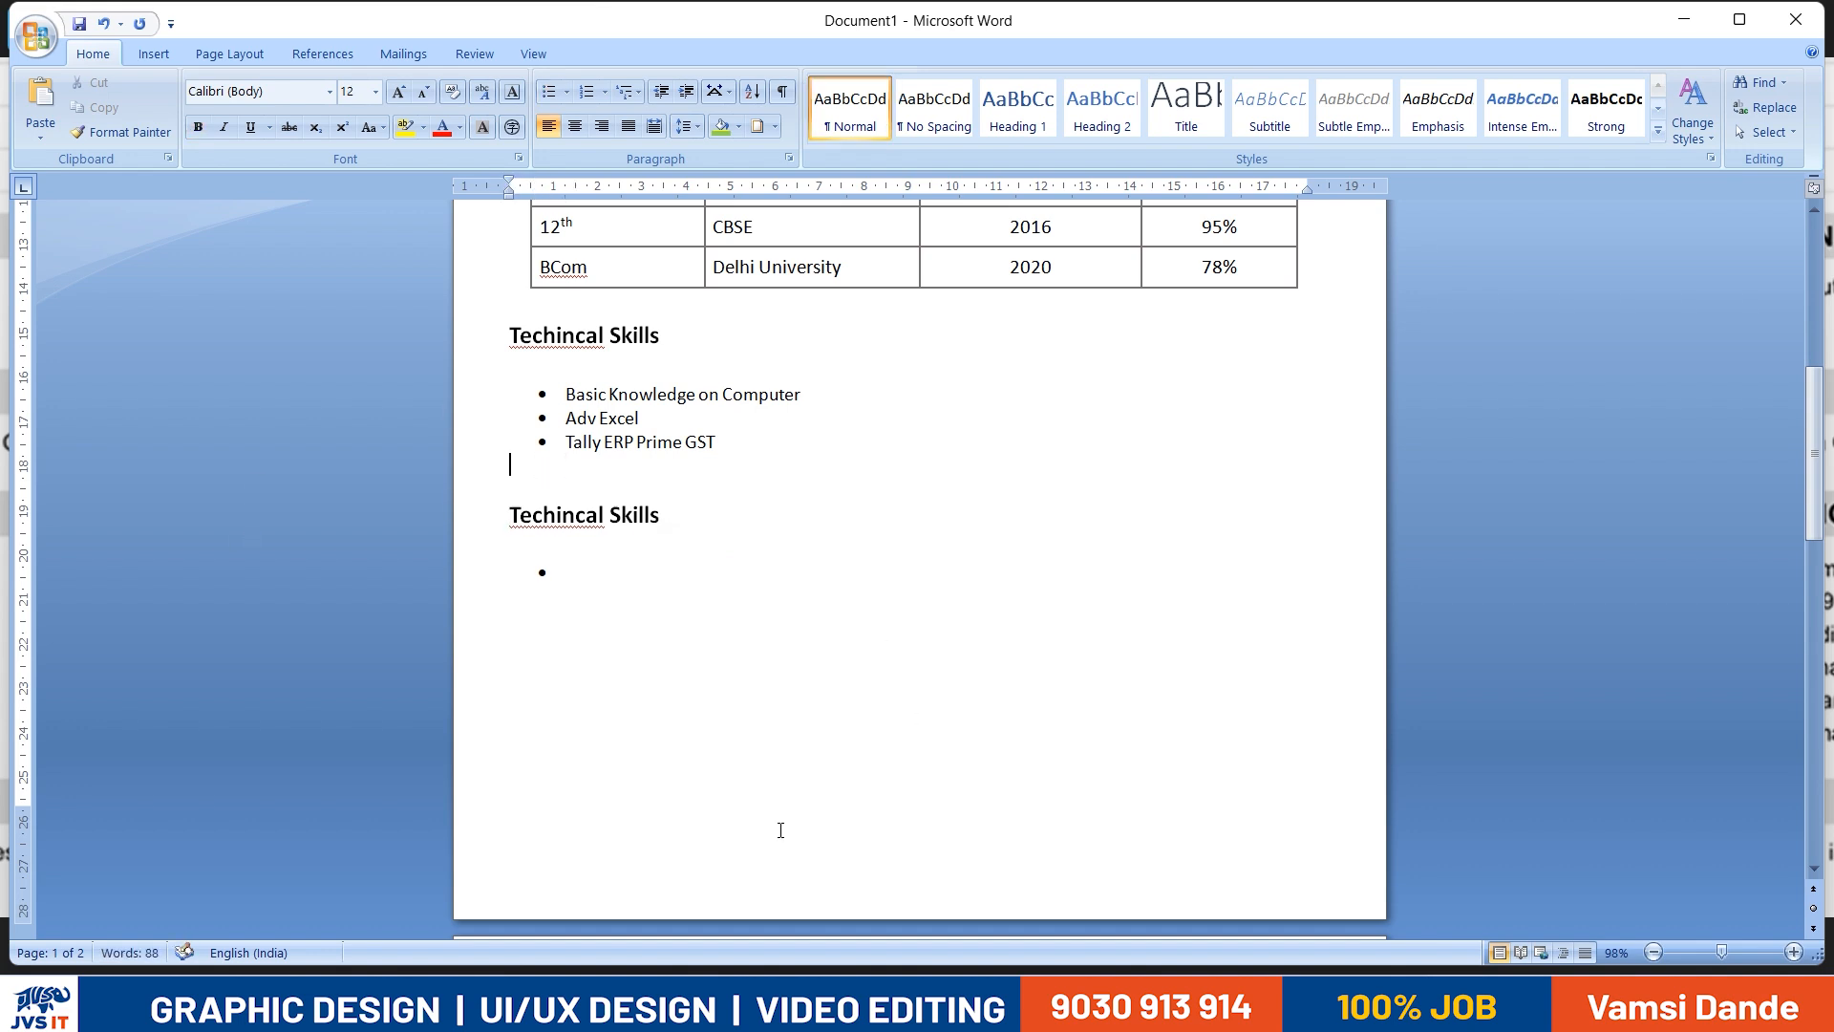
key(BackSpace)
key(BackSpace)
key(BackSpace)
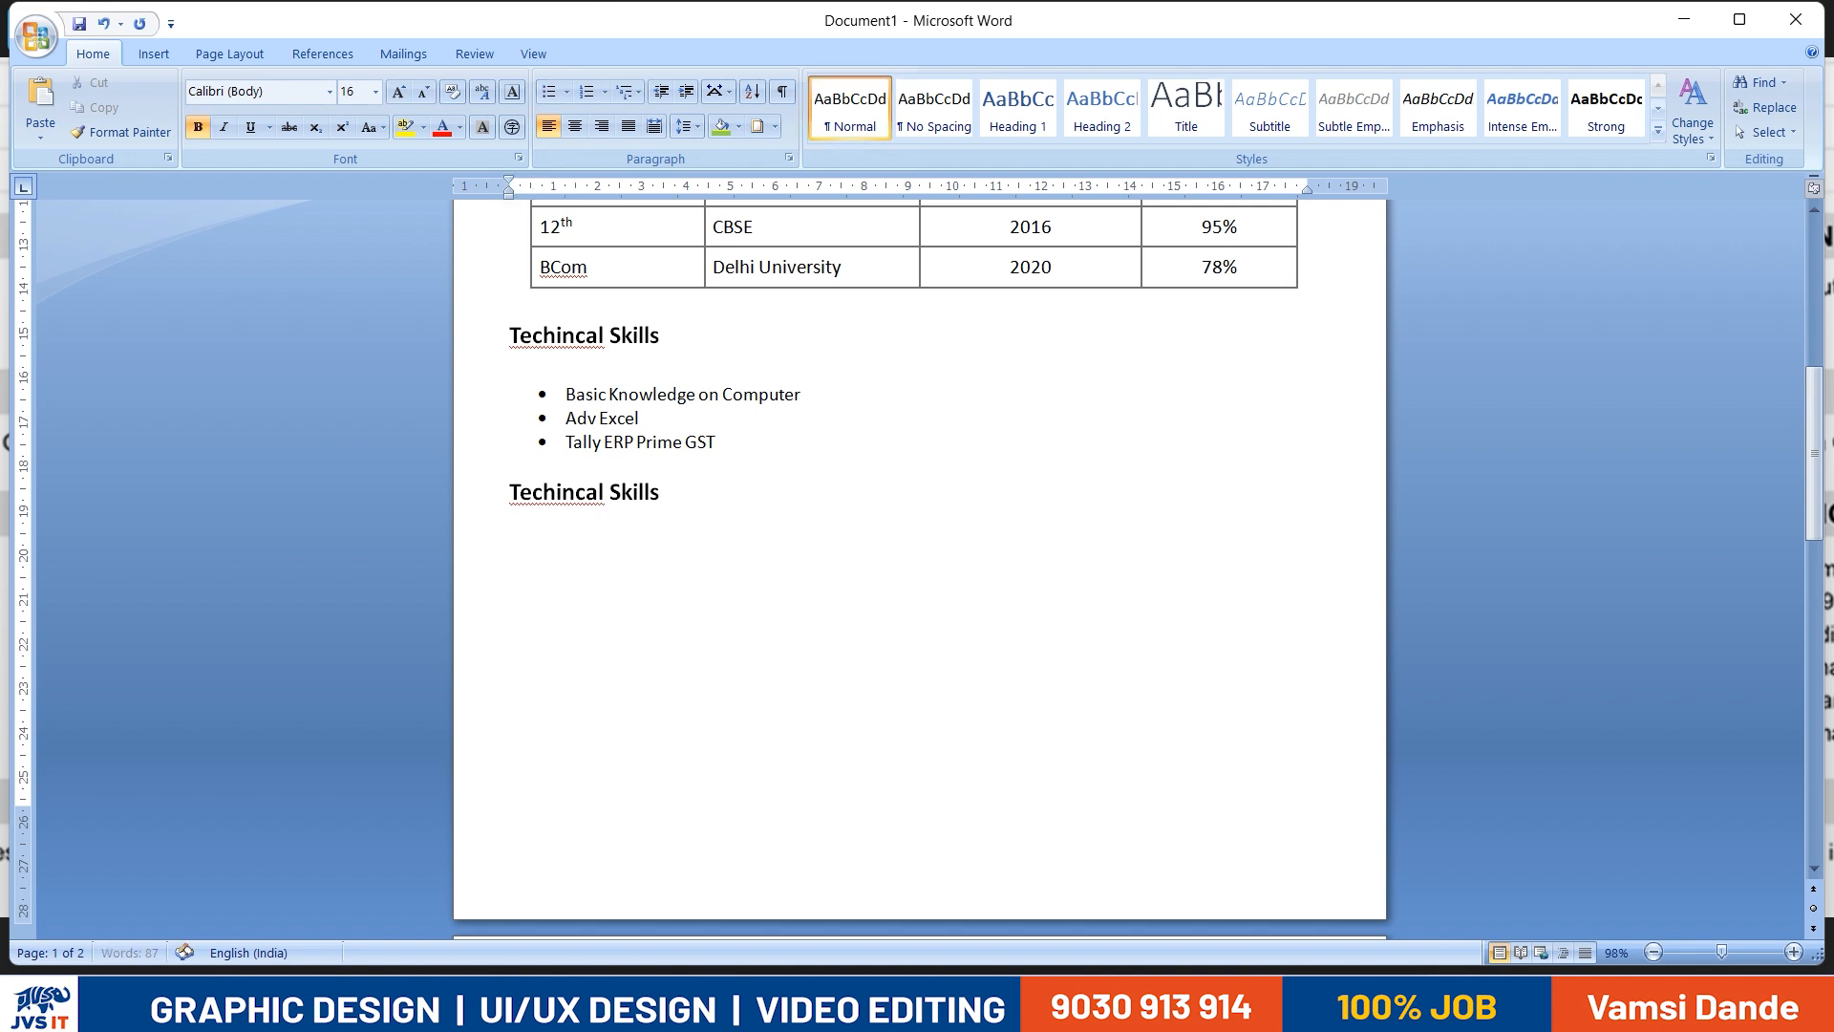
- Change the copied heading's text to "Work Experience", following the reference resume
key(alt+Tab)
key(alt+Tab)
triple_click(705, 507)
text(Wor)
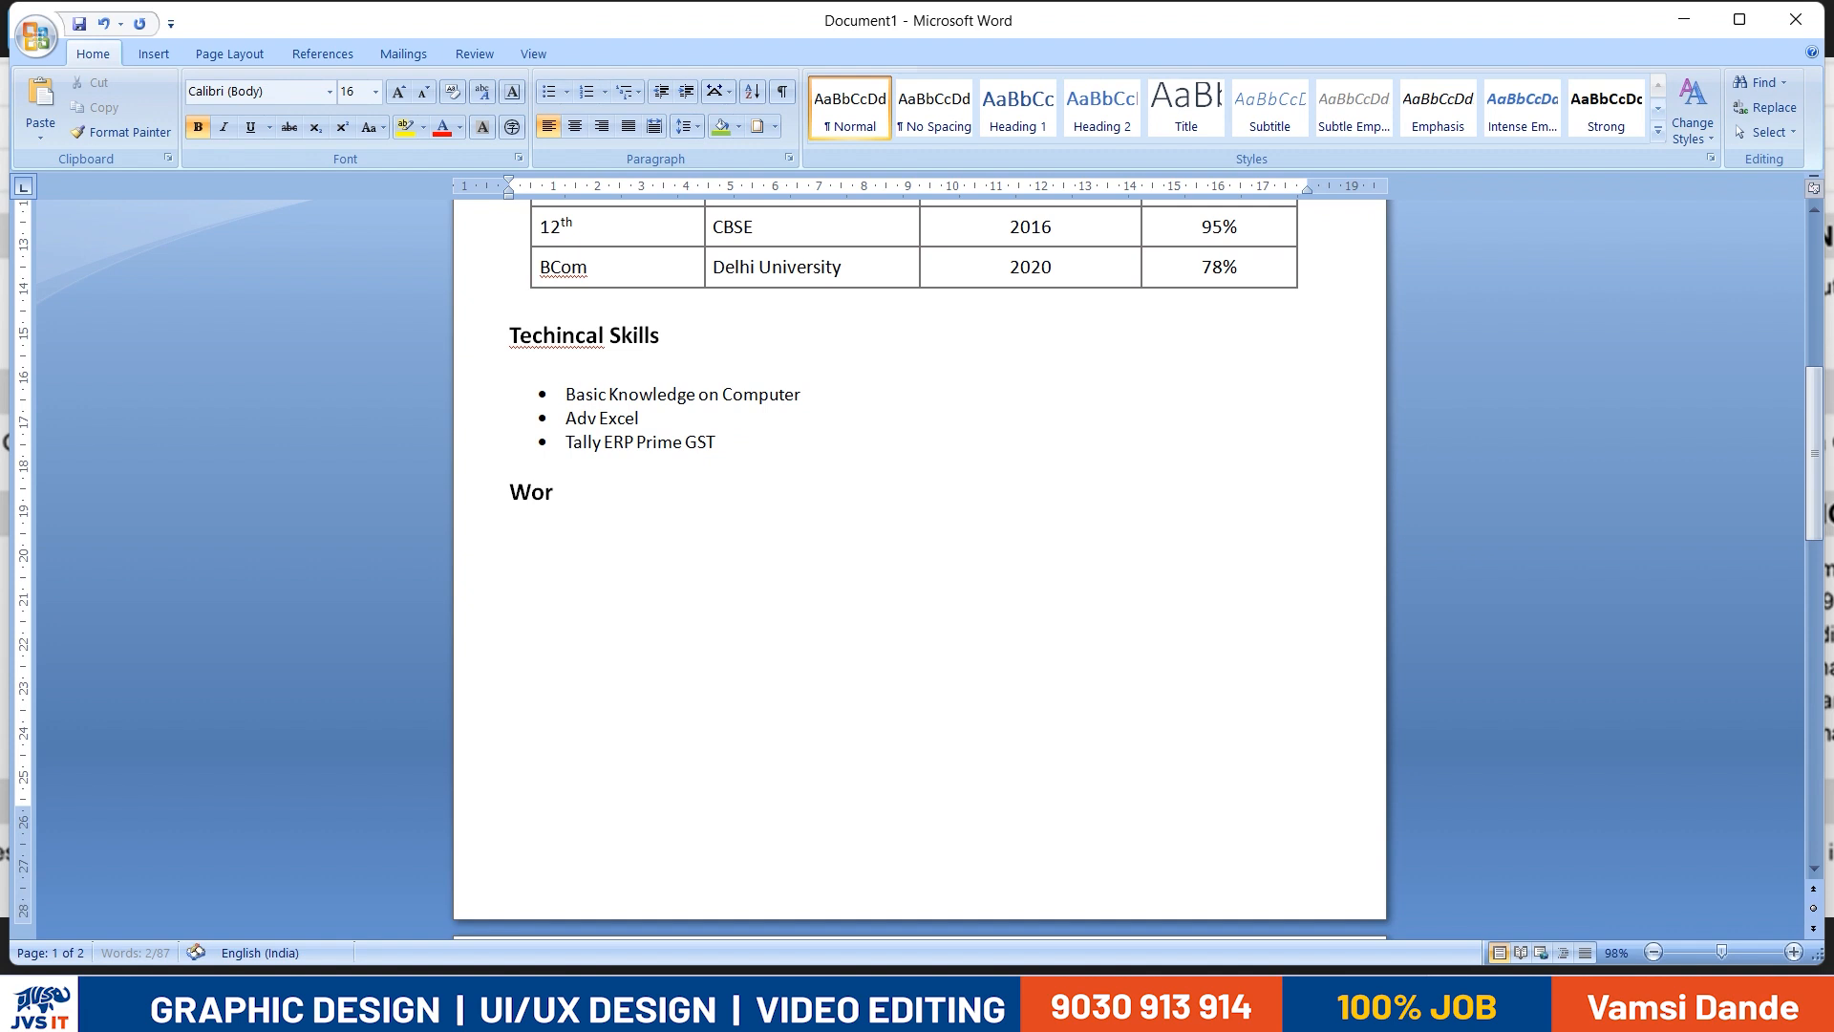
text(k Experienc)
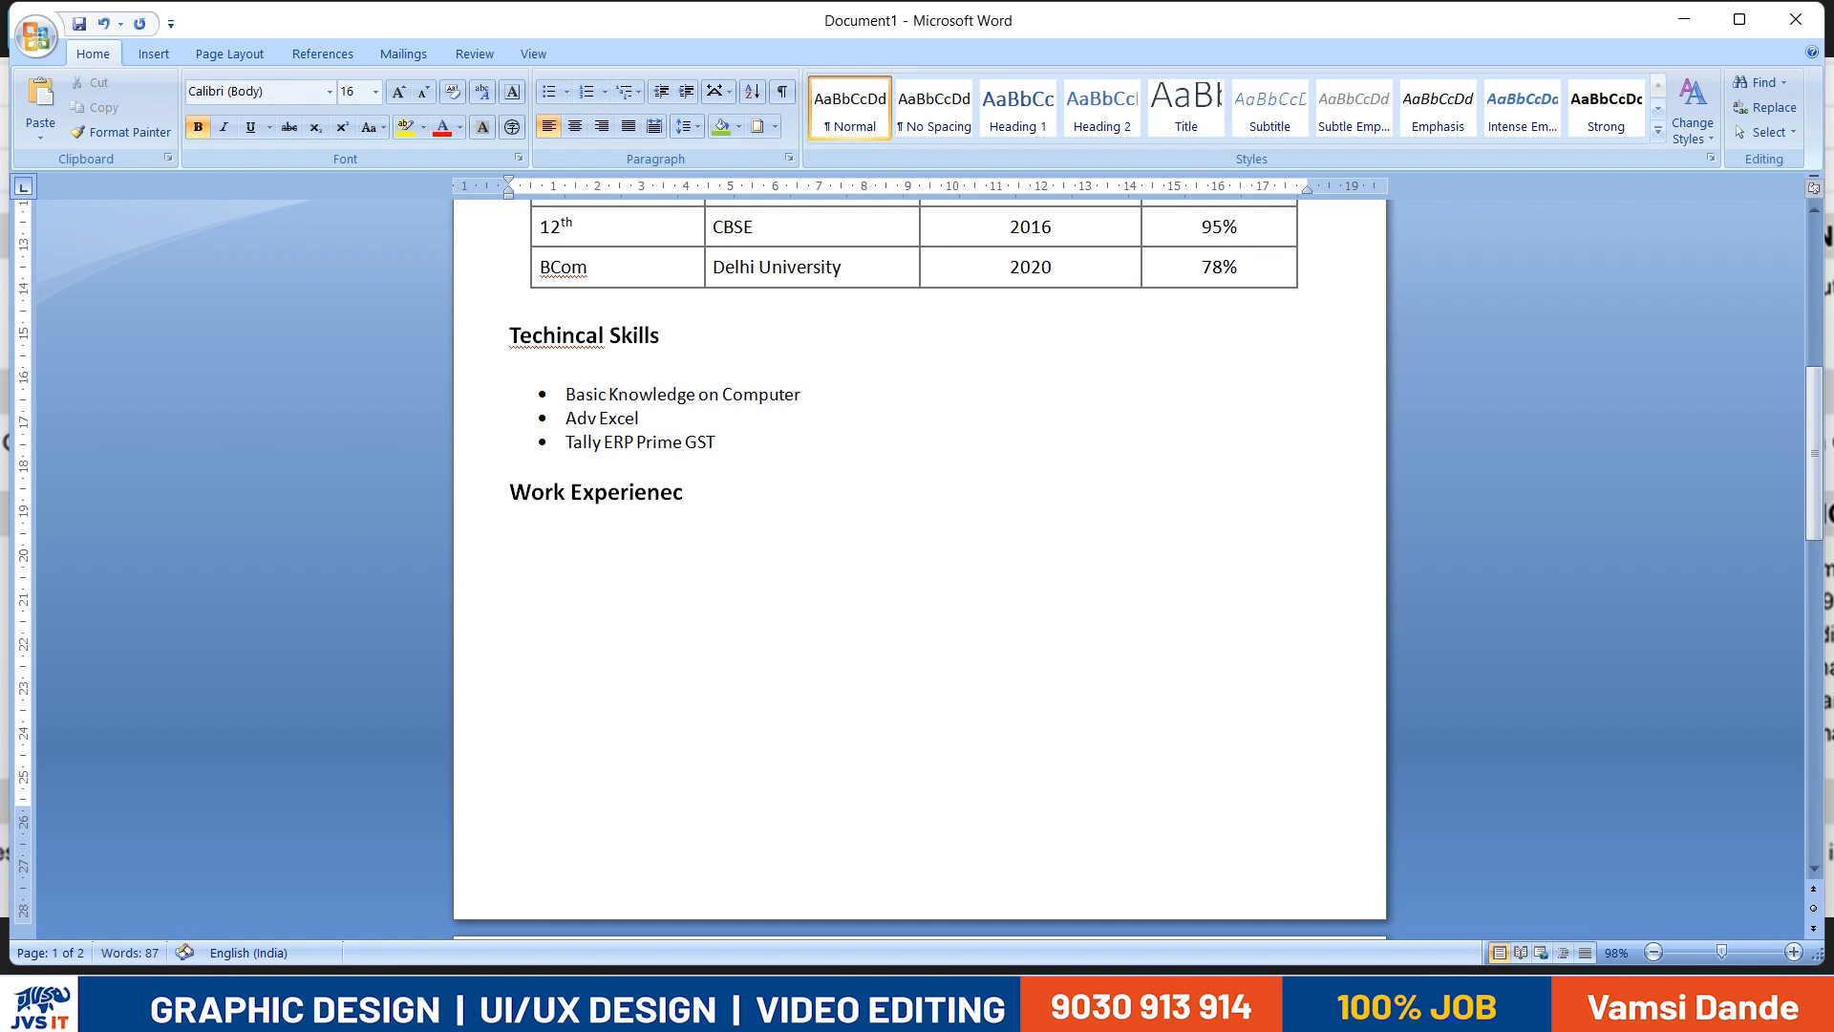
key(alt+Tab)
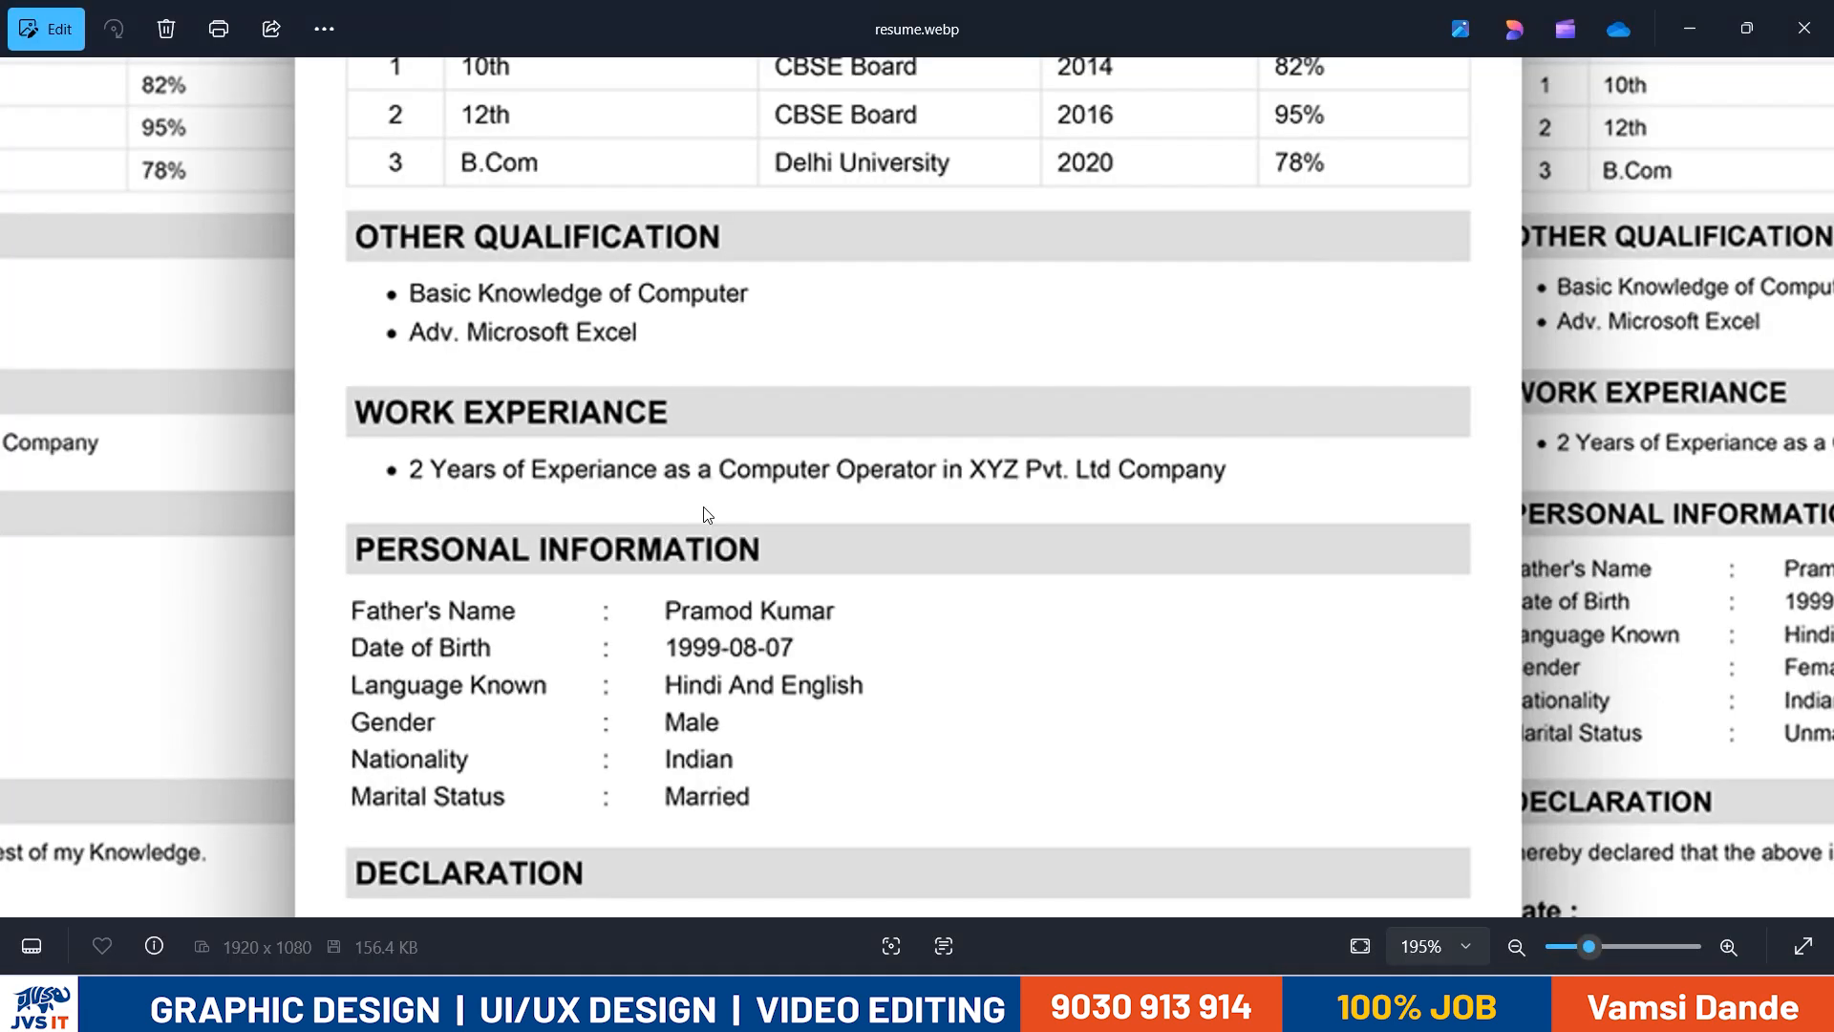
key(alt+Tab)
- Copy the three skill bullets and paste them directly below the Work Experience heading
drag(717, 441, 566, 394)
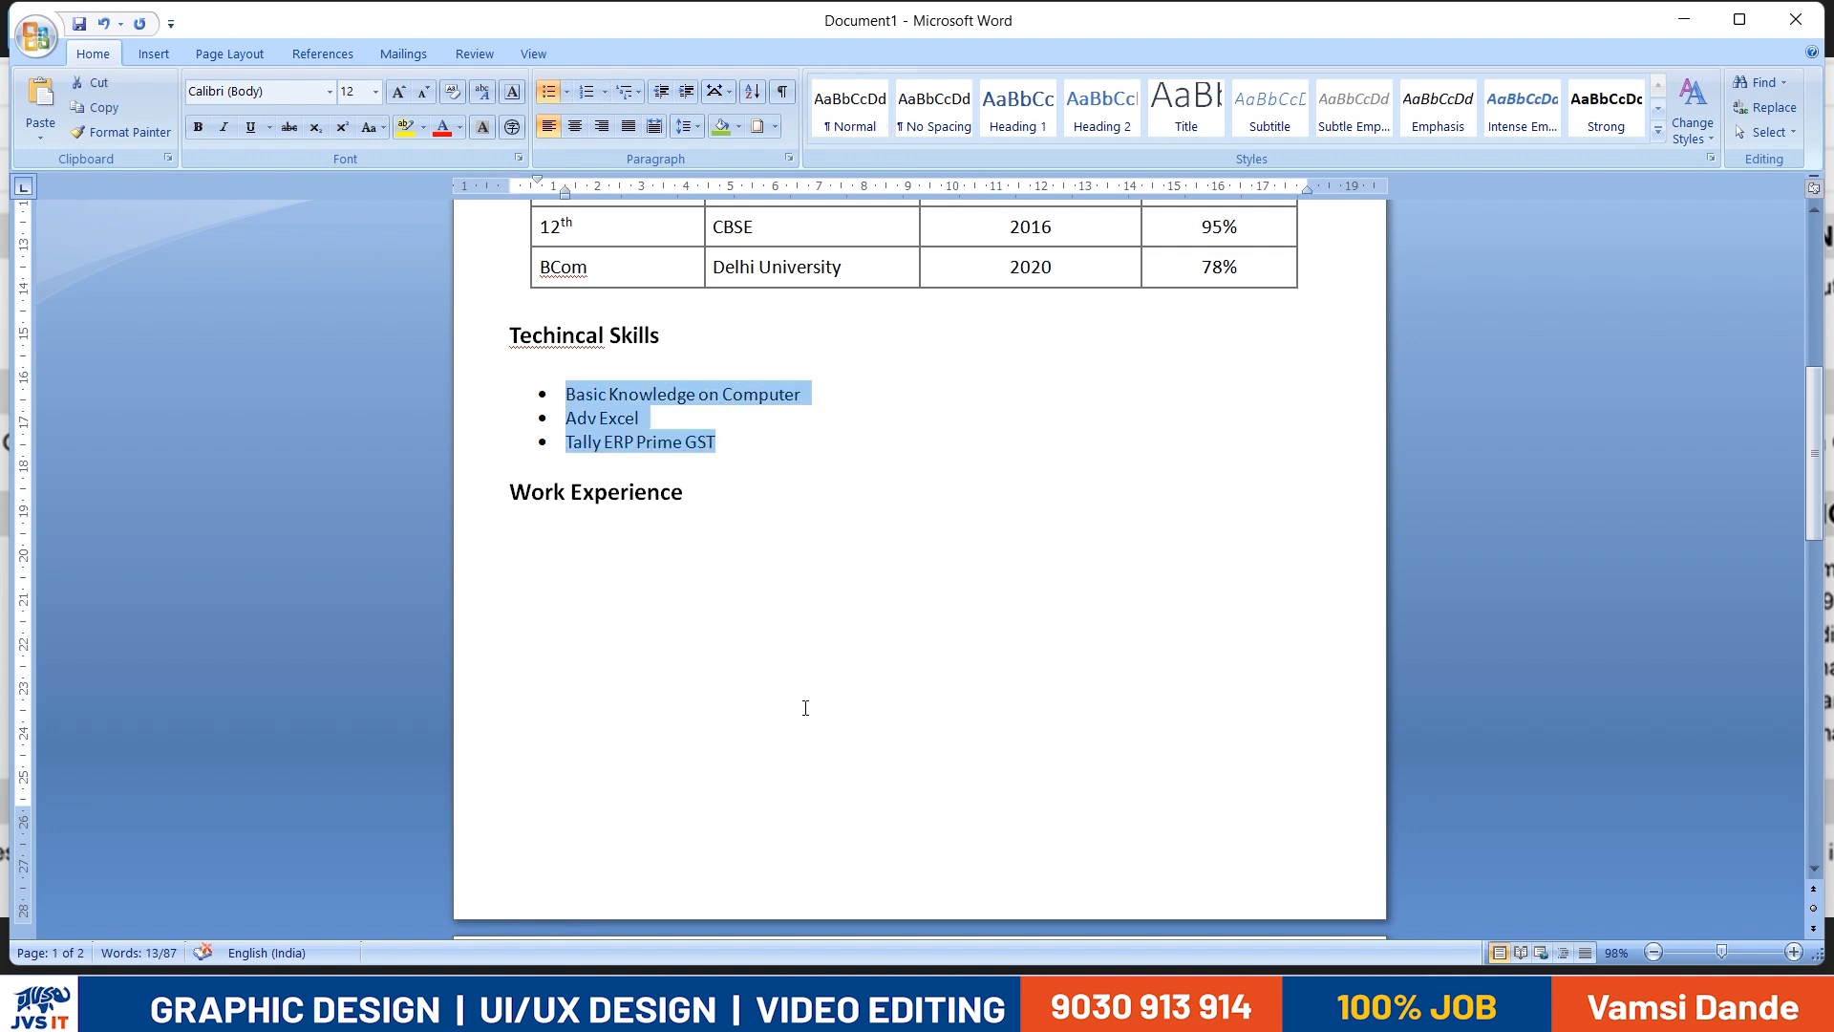
key(ctrl+c)
click(723, 499)
key(Return)
key(ctrl+v)
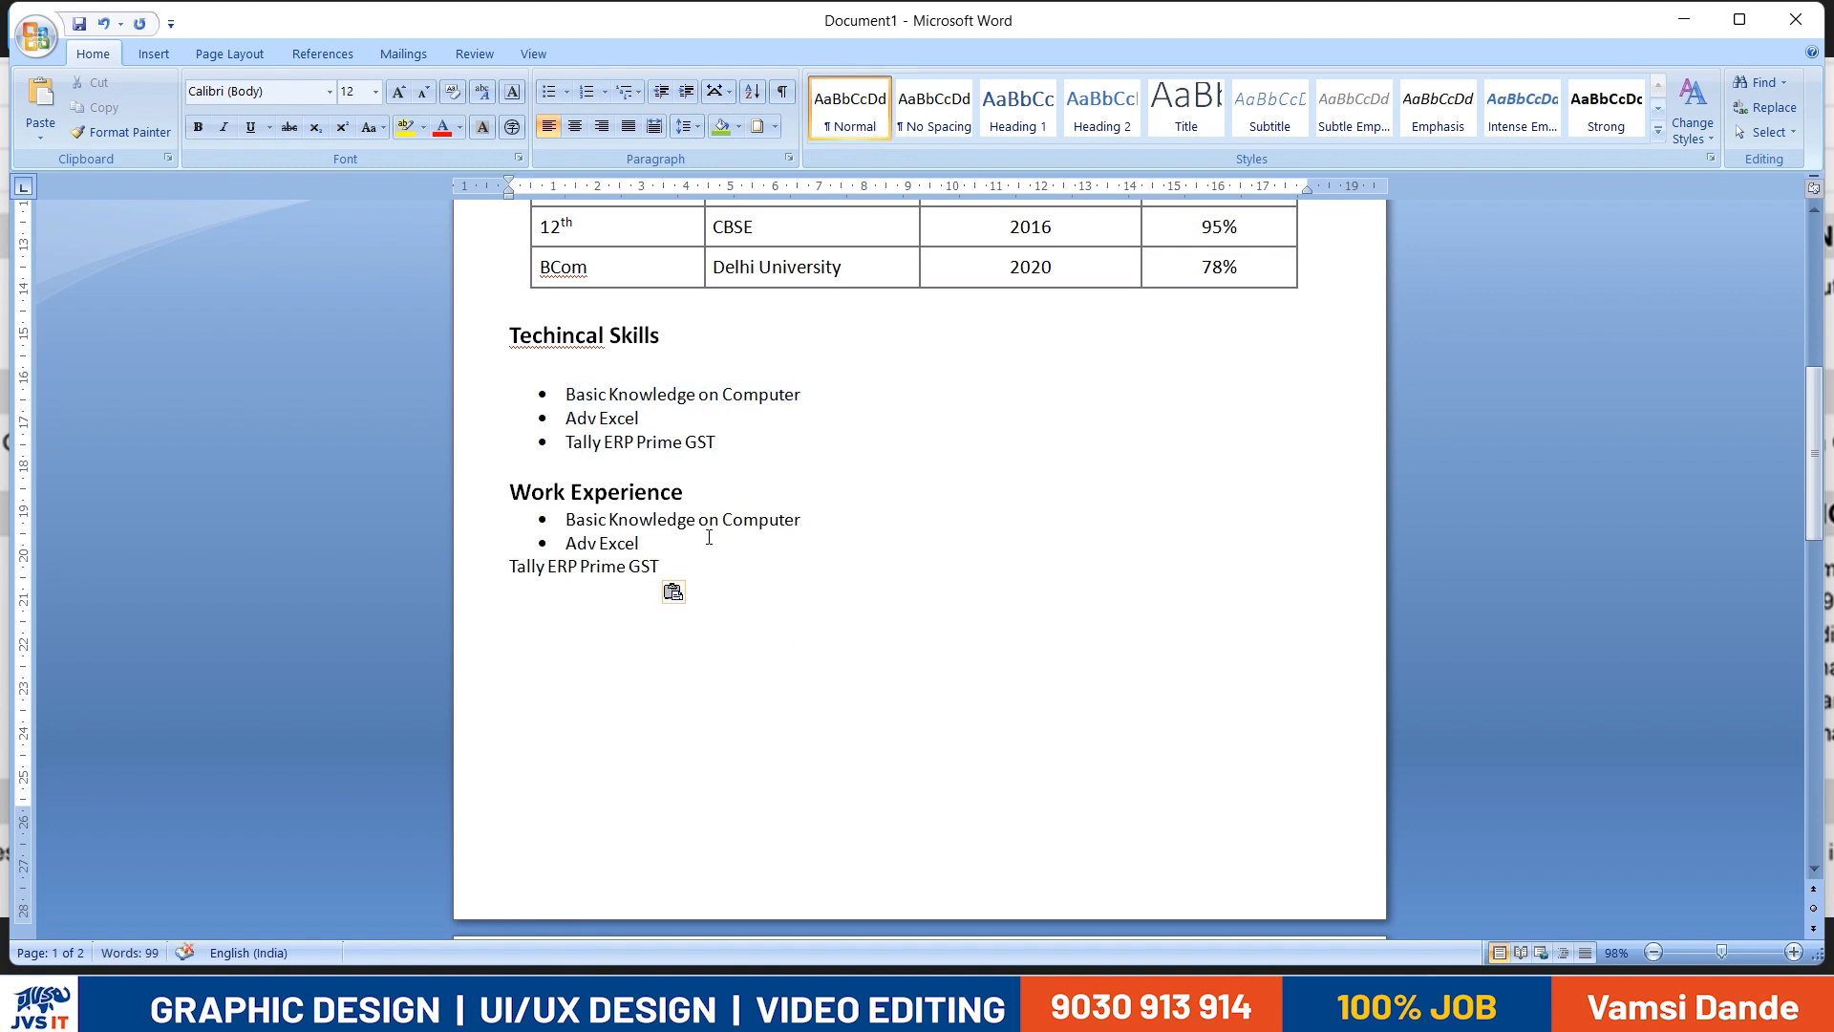
- Replace the first pasted bullet's text with "2 Years of Experience as a Computer operator in XYZ Pvt. Ltd. Company"
triple_click(731, 522)
key(alt+Tab)
key(alt+Tab)
text(1)
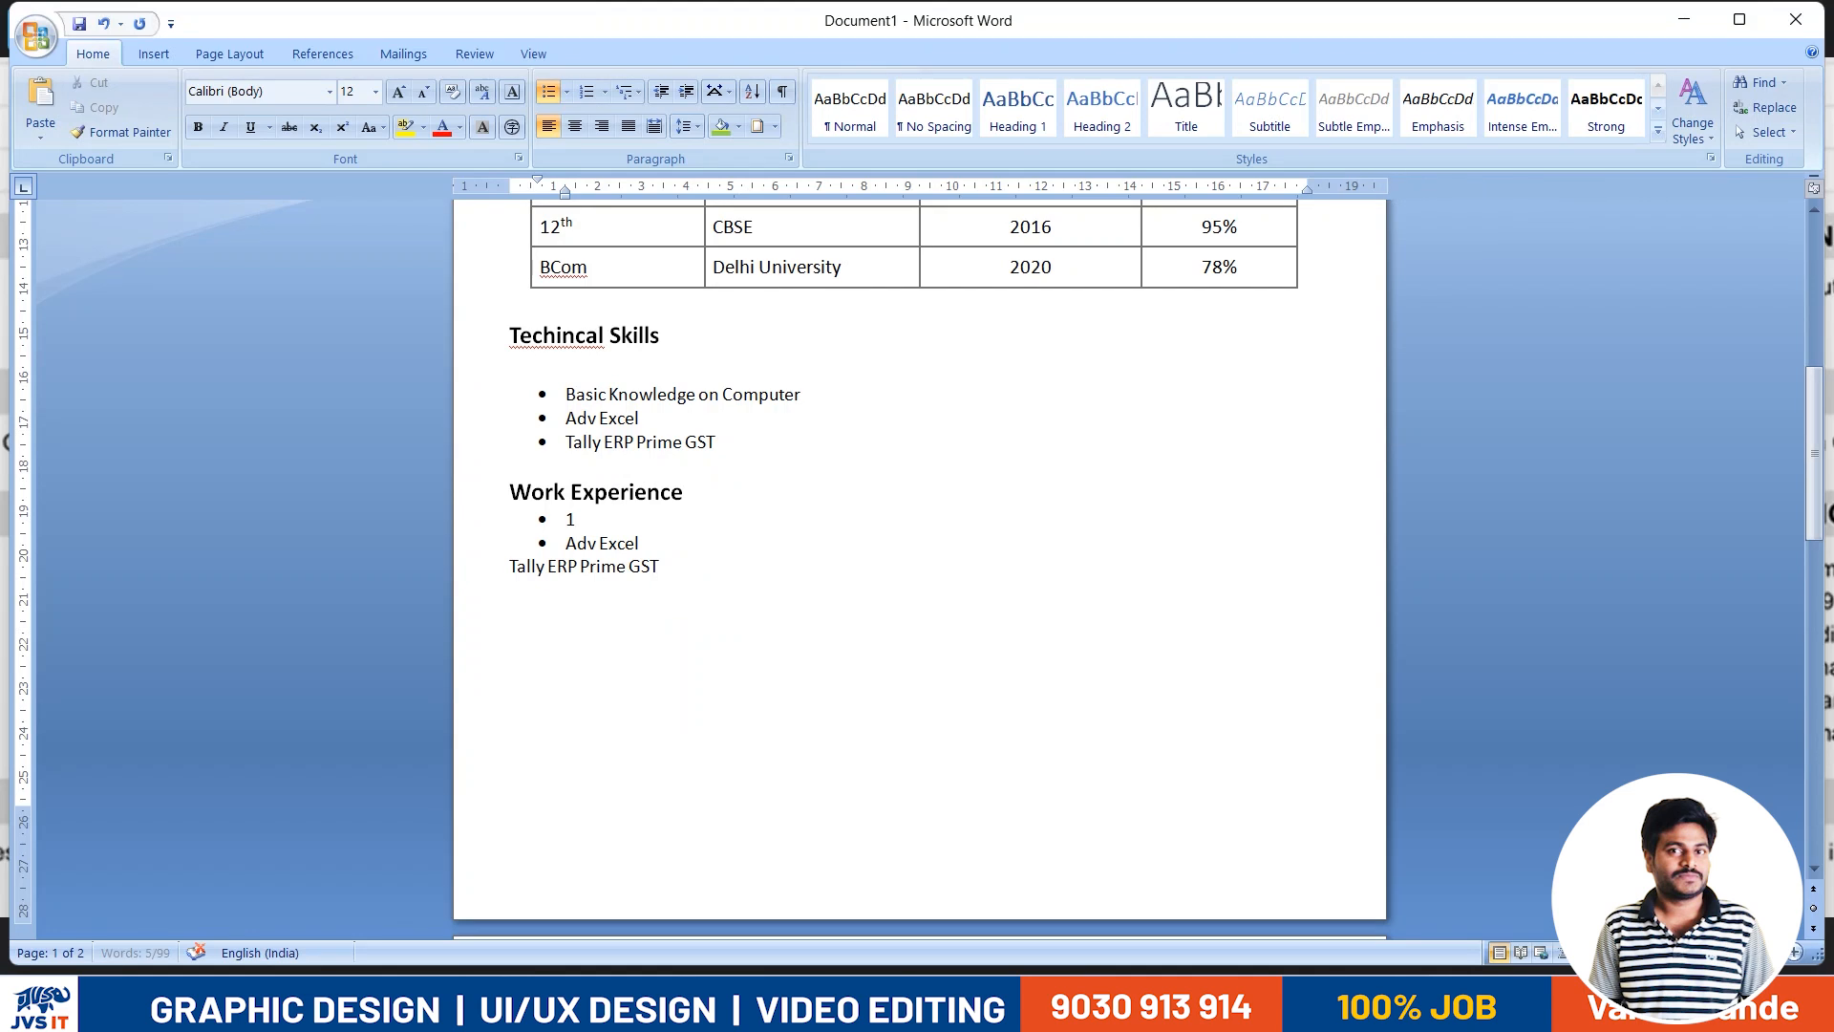
text(2 Yea)
text(ience)
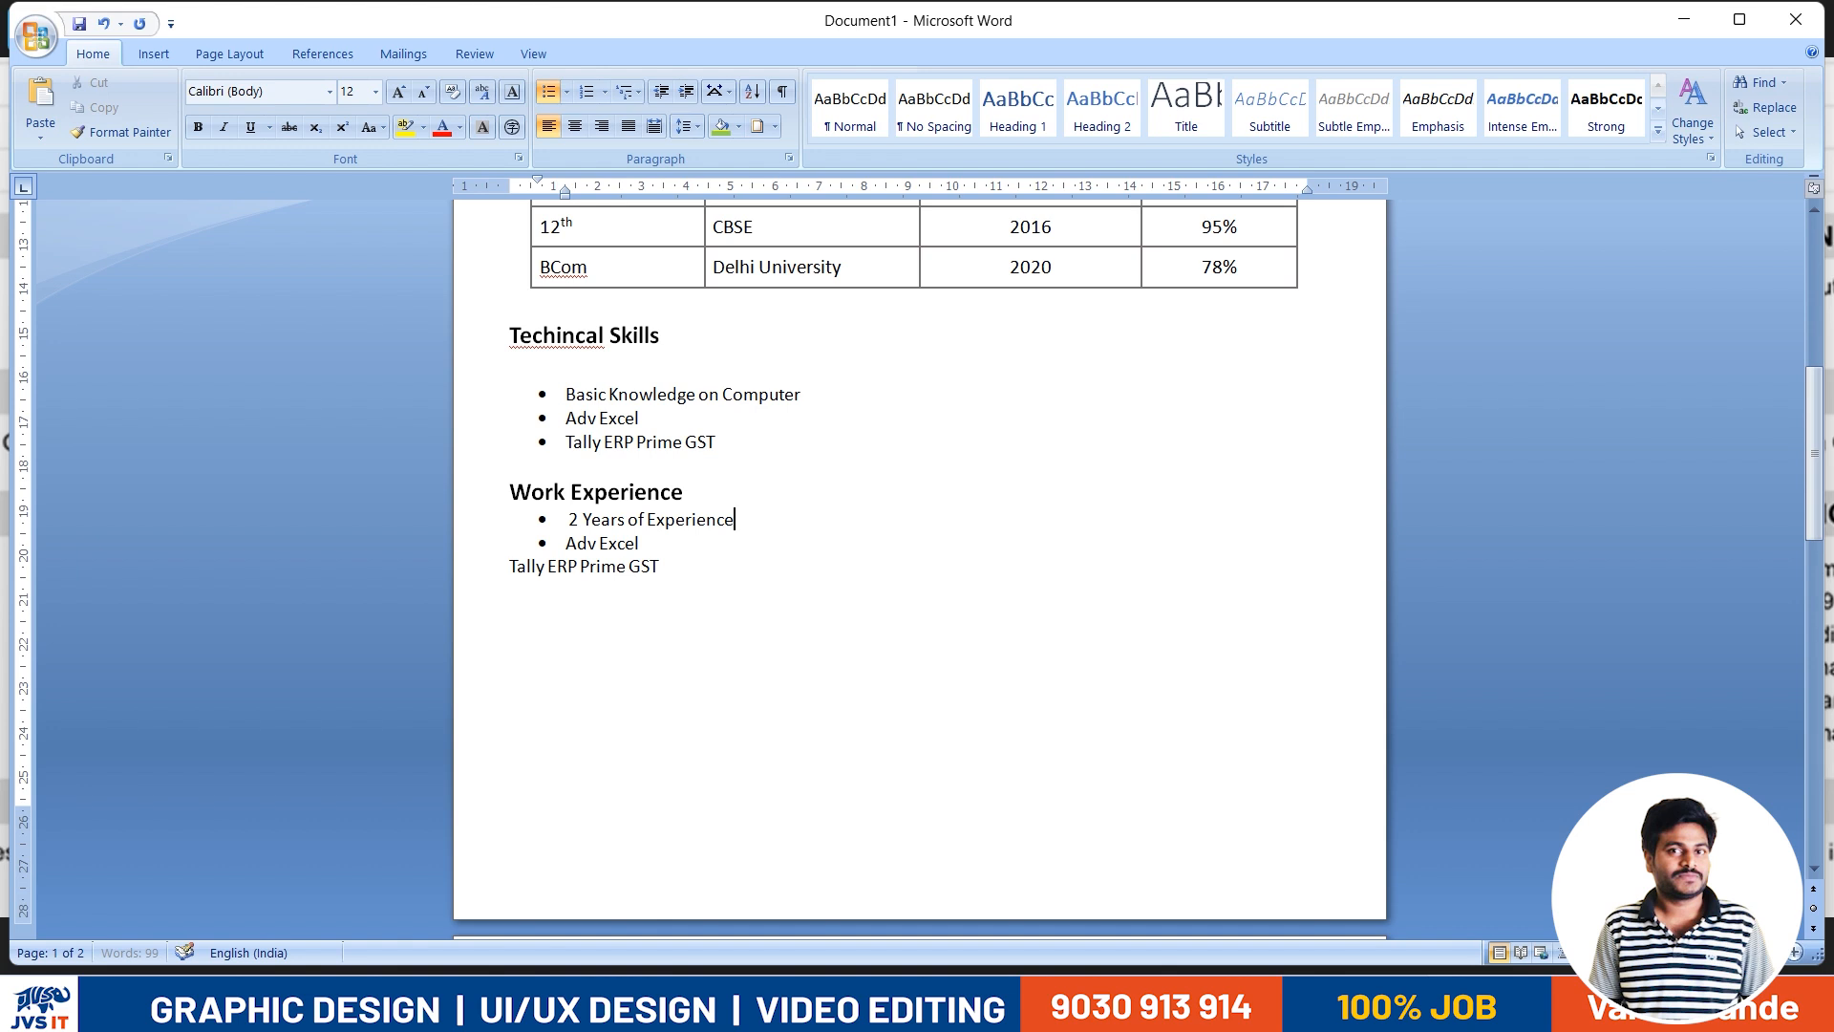
key(alt+Tab)
key(alt+Tab)
text(nce as a Comp)
key(alt+Tab)
key(alt+Tab)
text(uter operator)
key(alt+Tab)
key(alt+Tab)
text(in XYZ)
key(alt+Tab)
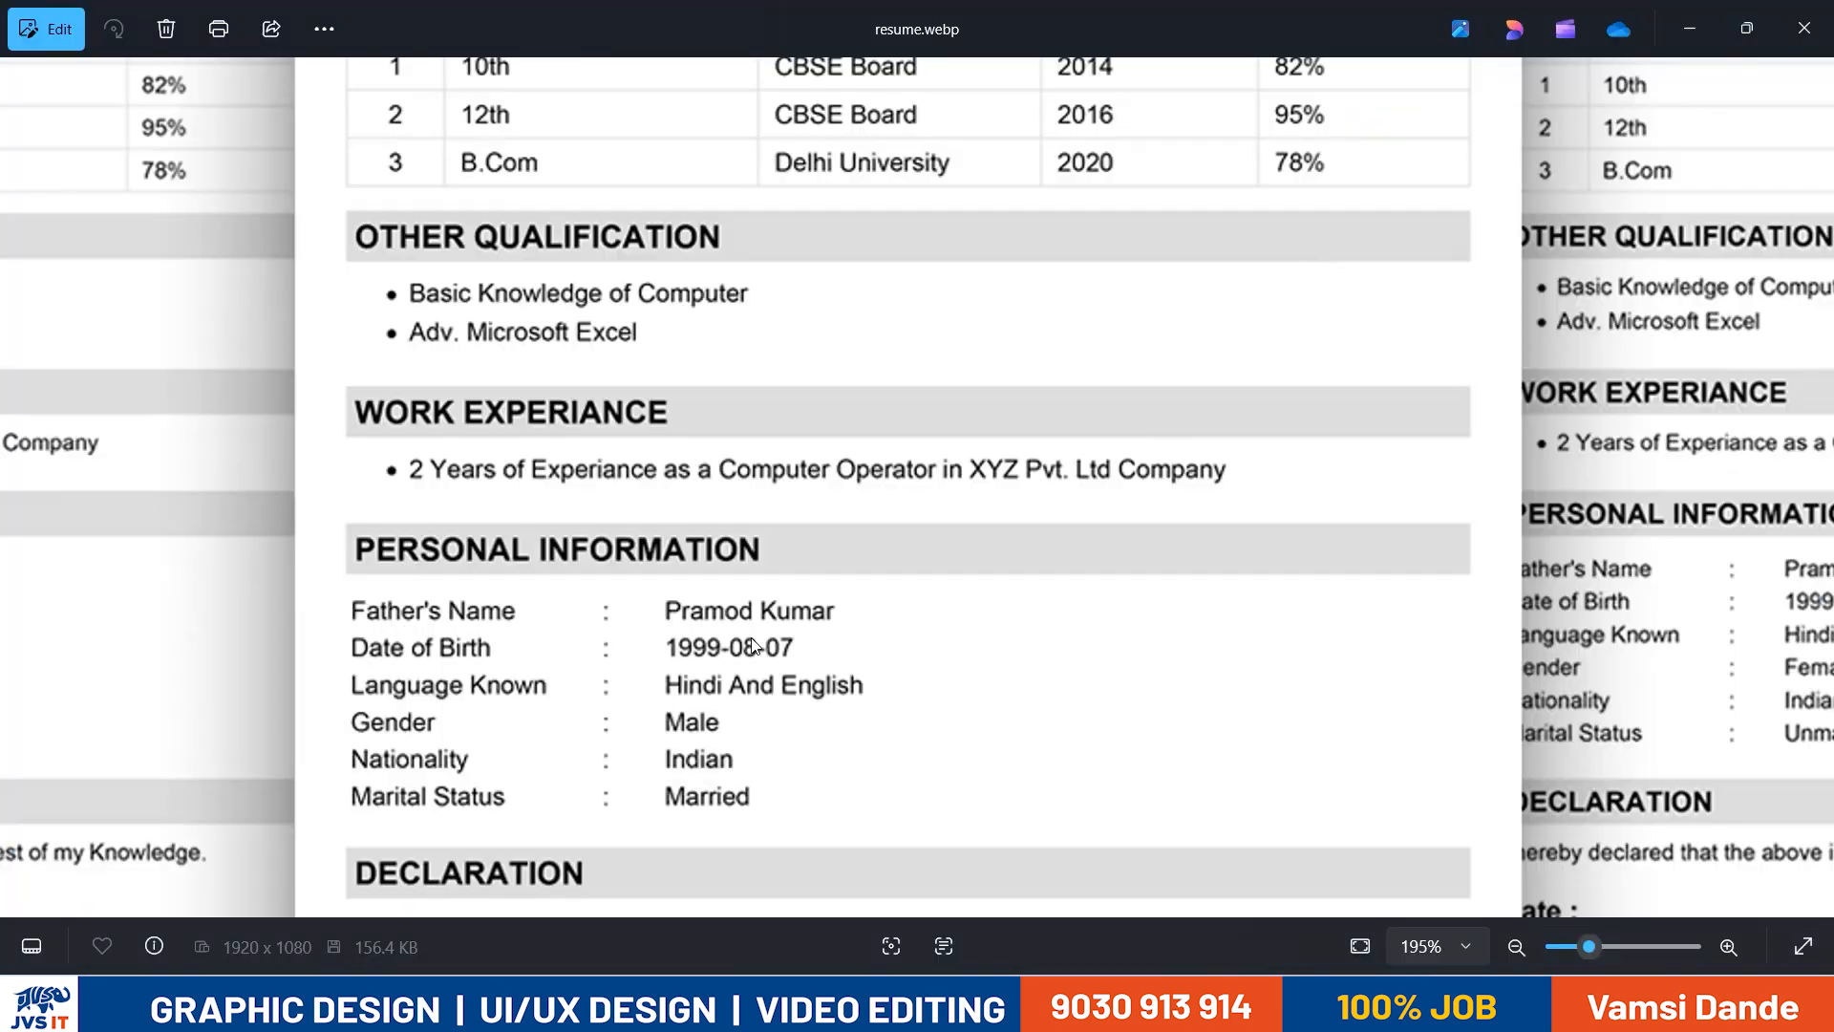
key(alt+Tab)
text(Pv)
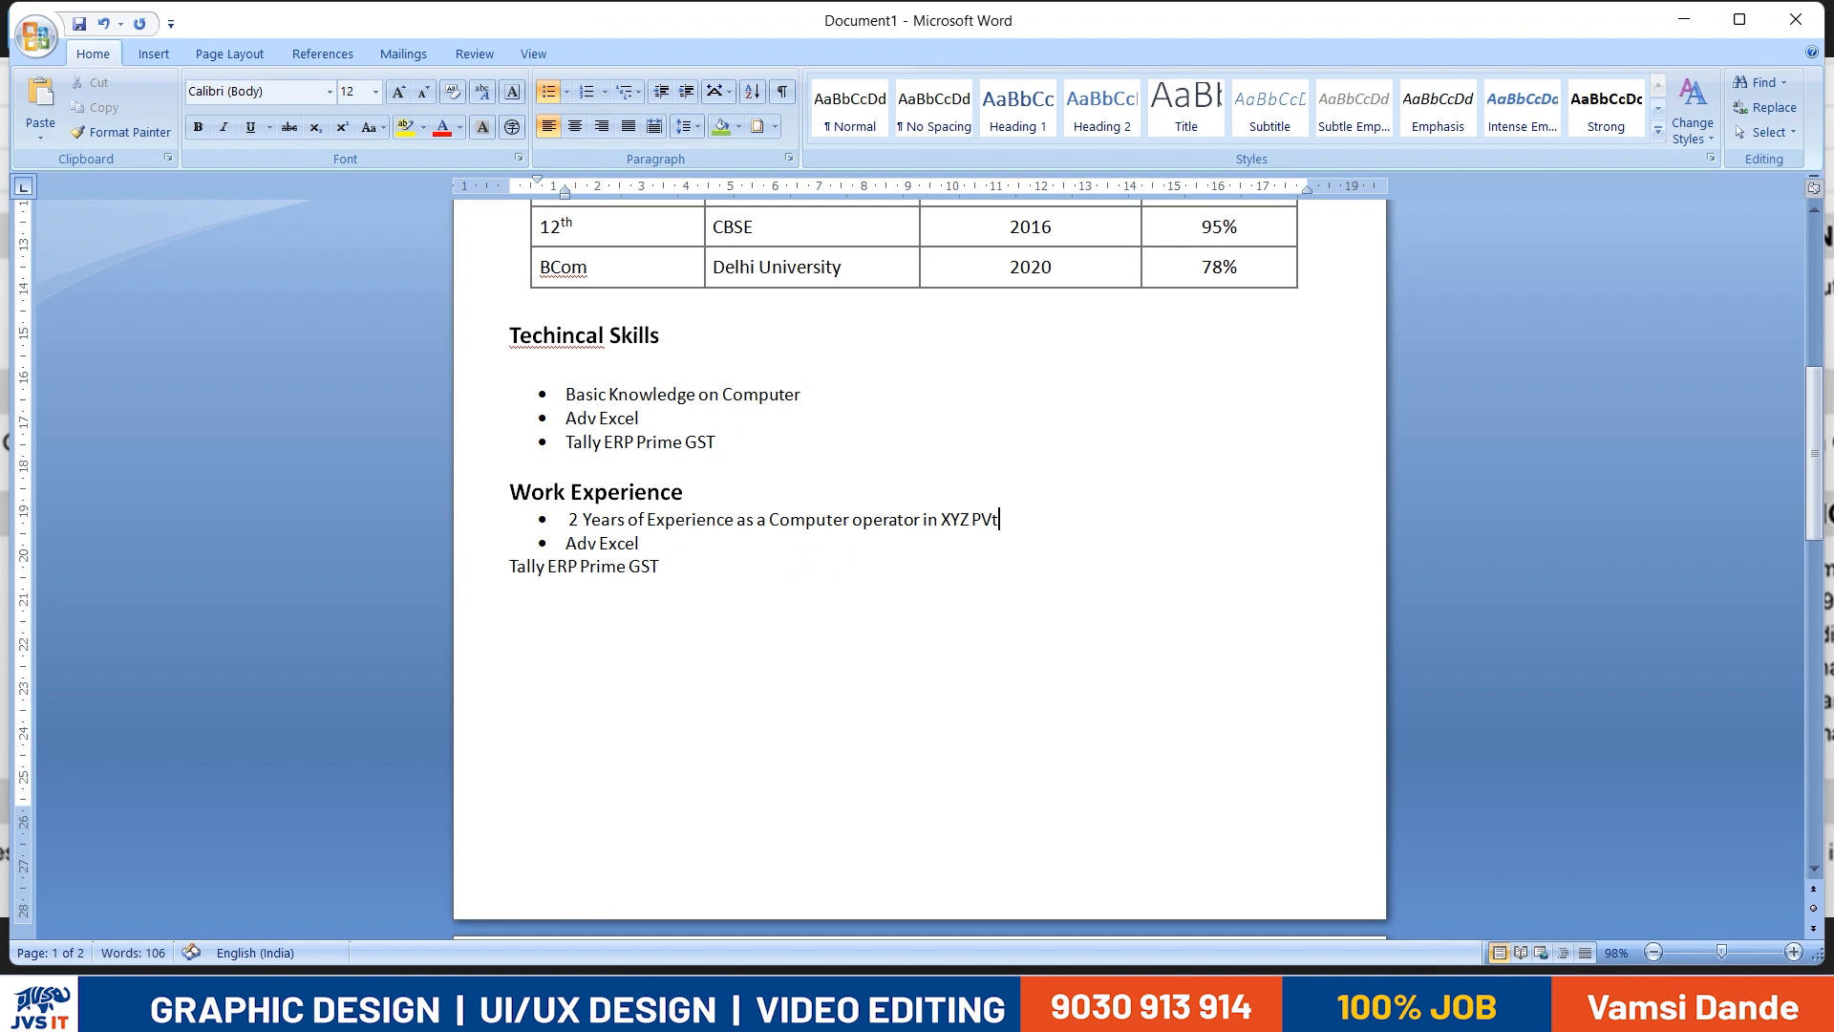
text(t. L)
key(alt+Tab)
key(alt+Tab)
text(td. Company)
- Delete the leftover "Adv Excel" and "Tally ERP Prime GST" lines below the work experience bullet
drag(659, 567, 565, 542)
key(BackSpace)
key(BackSpace)
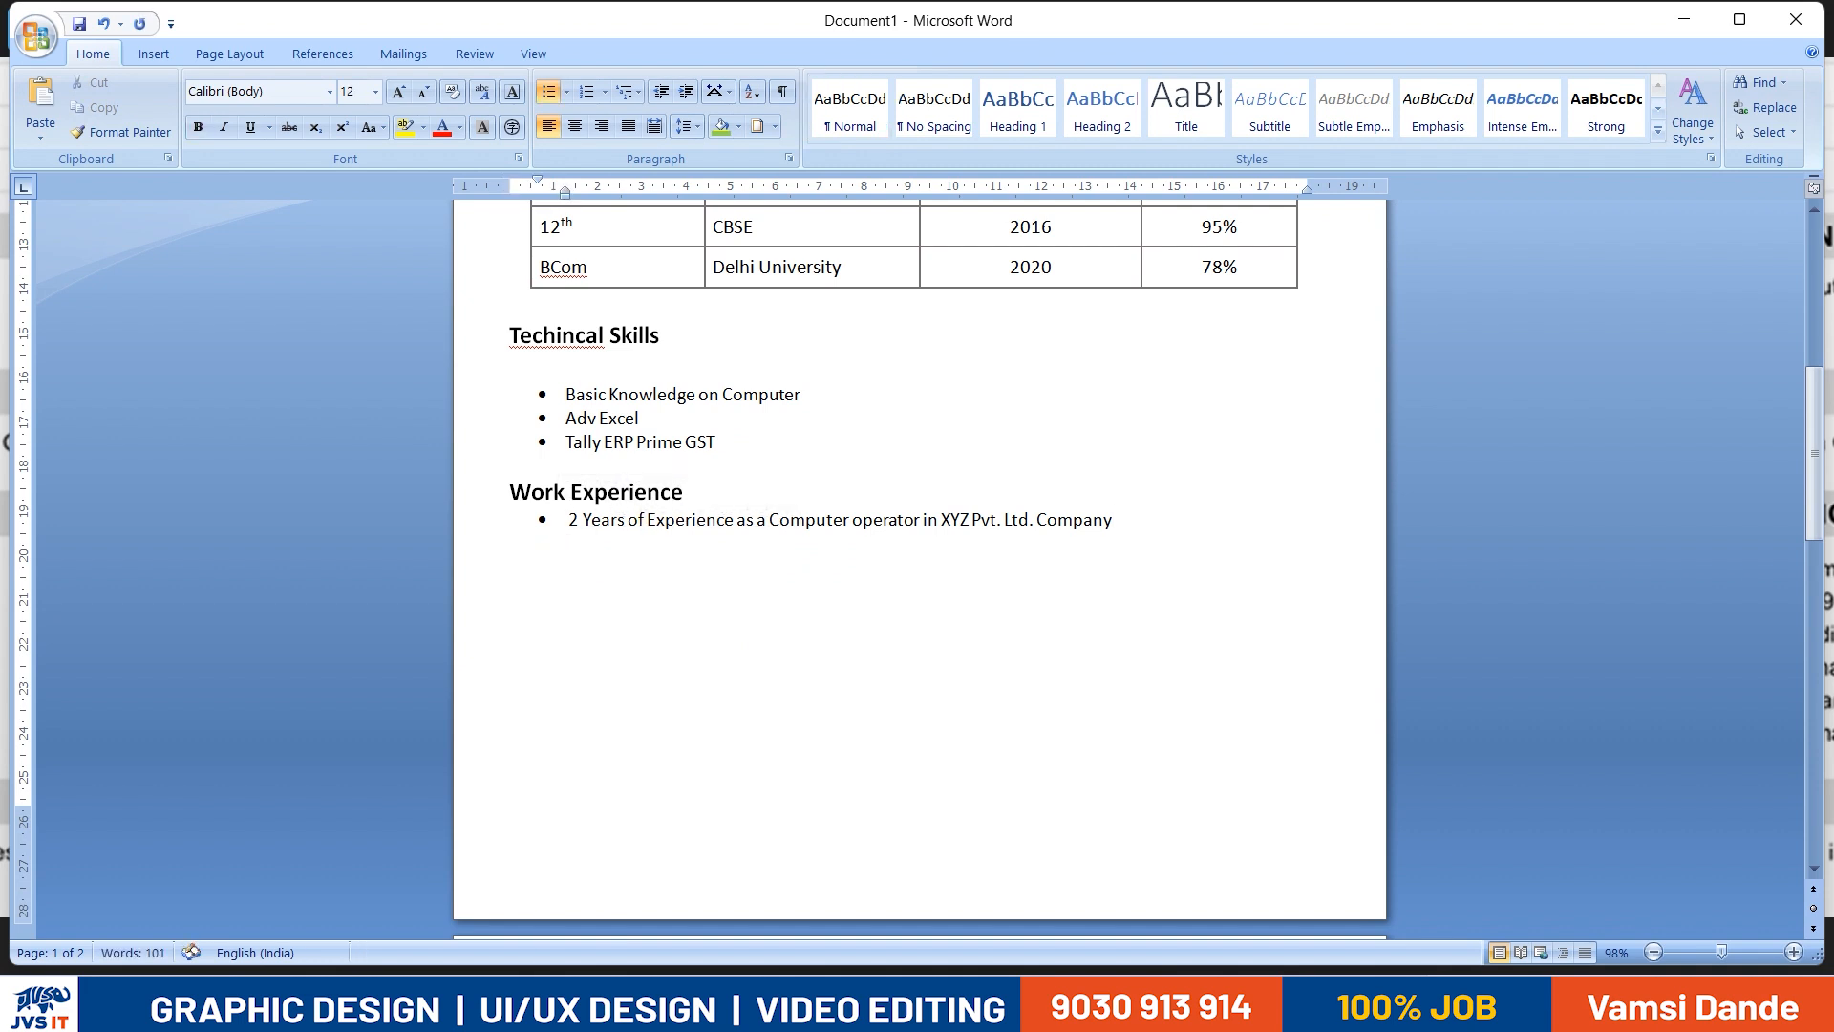
- Make the work experience bullet and the three skill bullets bold
key(alt+Tab)
key(alt+Tab)
drag(1164, 523, 535, 518)
key(ctrl+b)
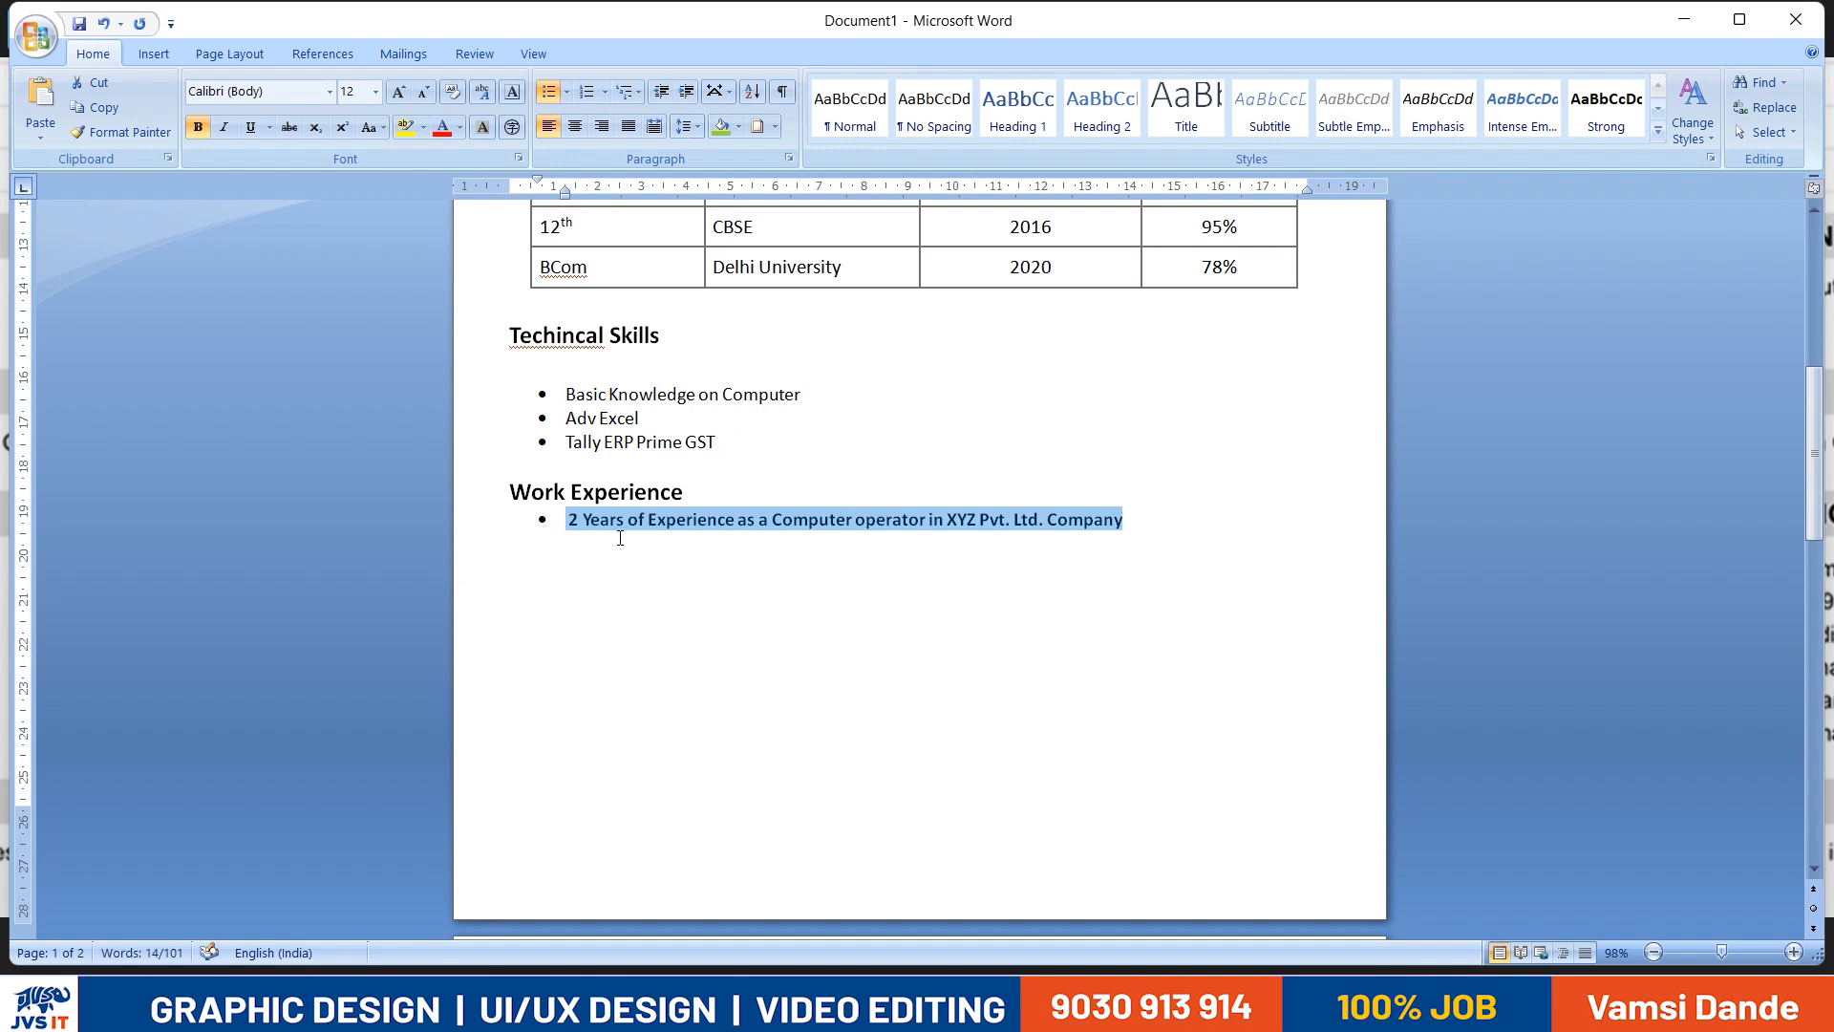
click(592, 615)
drag(717, 443, 566, 394)
key(ctrl+b)
- Add an unbulleted line below the work experience bullet and enter "Per" on it
click(1274, 515)
key(Return)
key(alt+Tab)
key(alt+Tab)
key(Return)
text(Pe)
key(BackSpace)
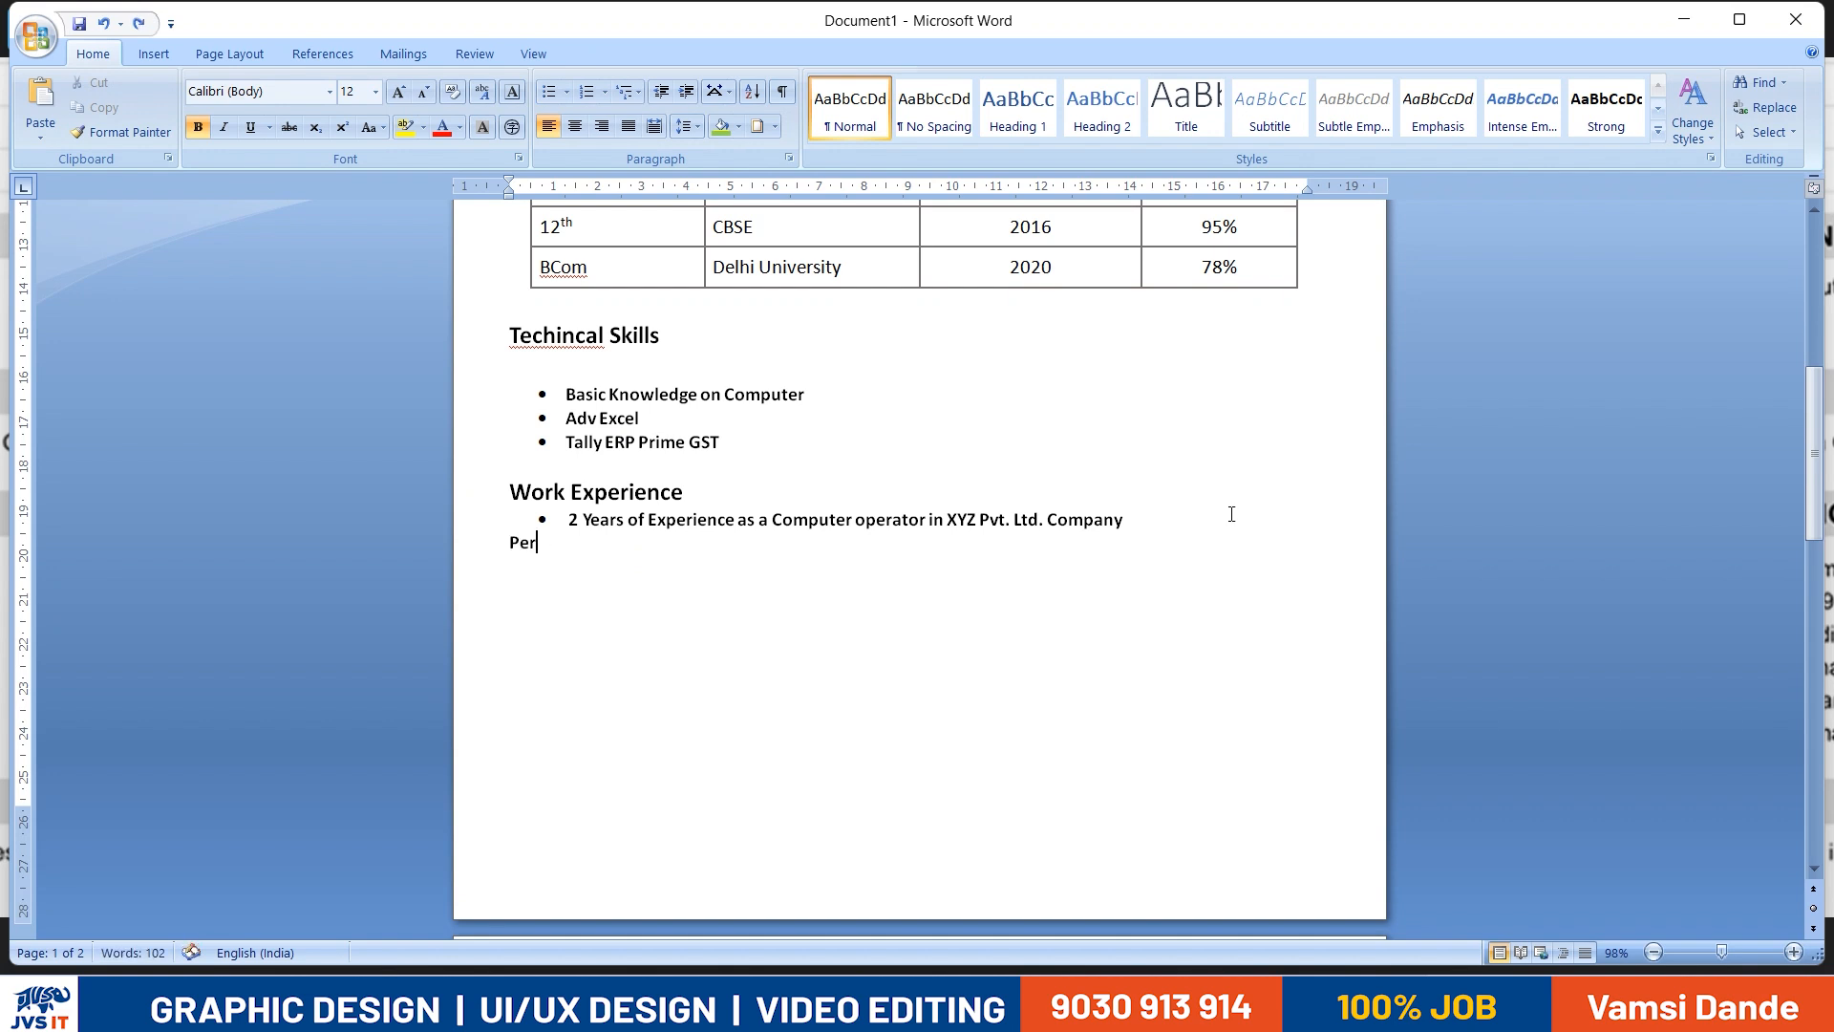
- Replace the new line's text with a copy of the Work Experience heading and remove the heading's bullet
triple_click(598, 497)
key(ctrl+c)
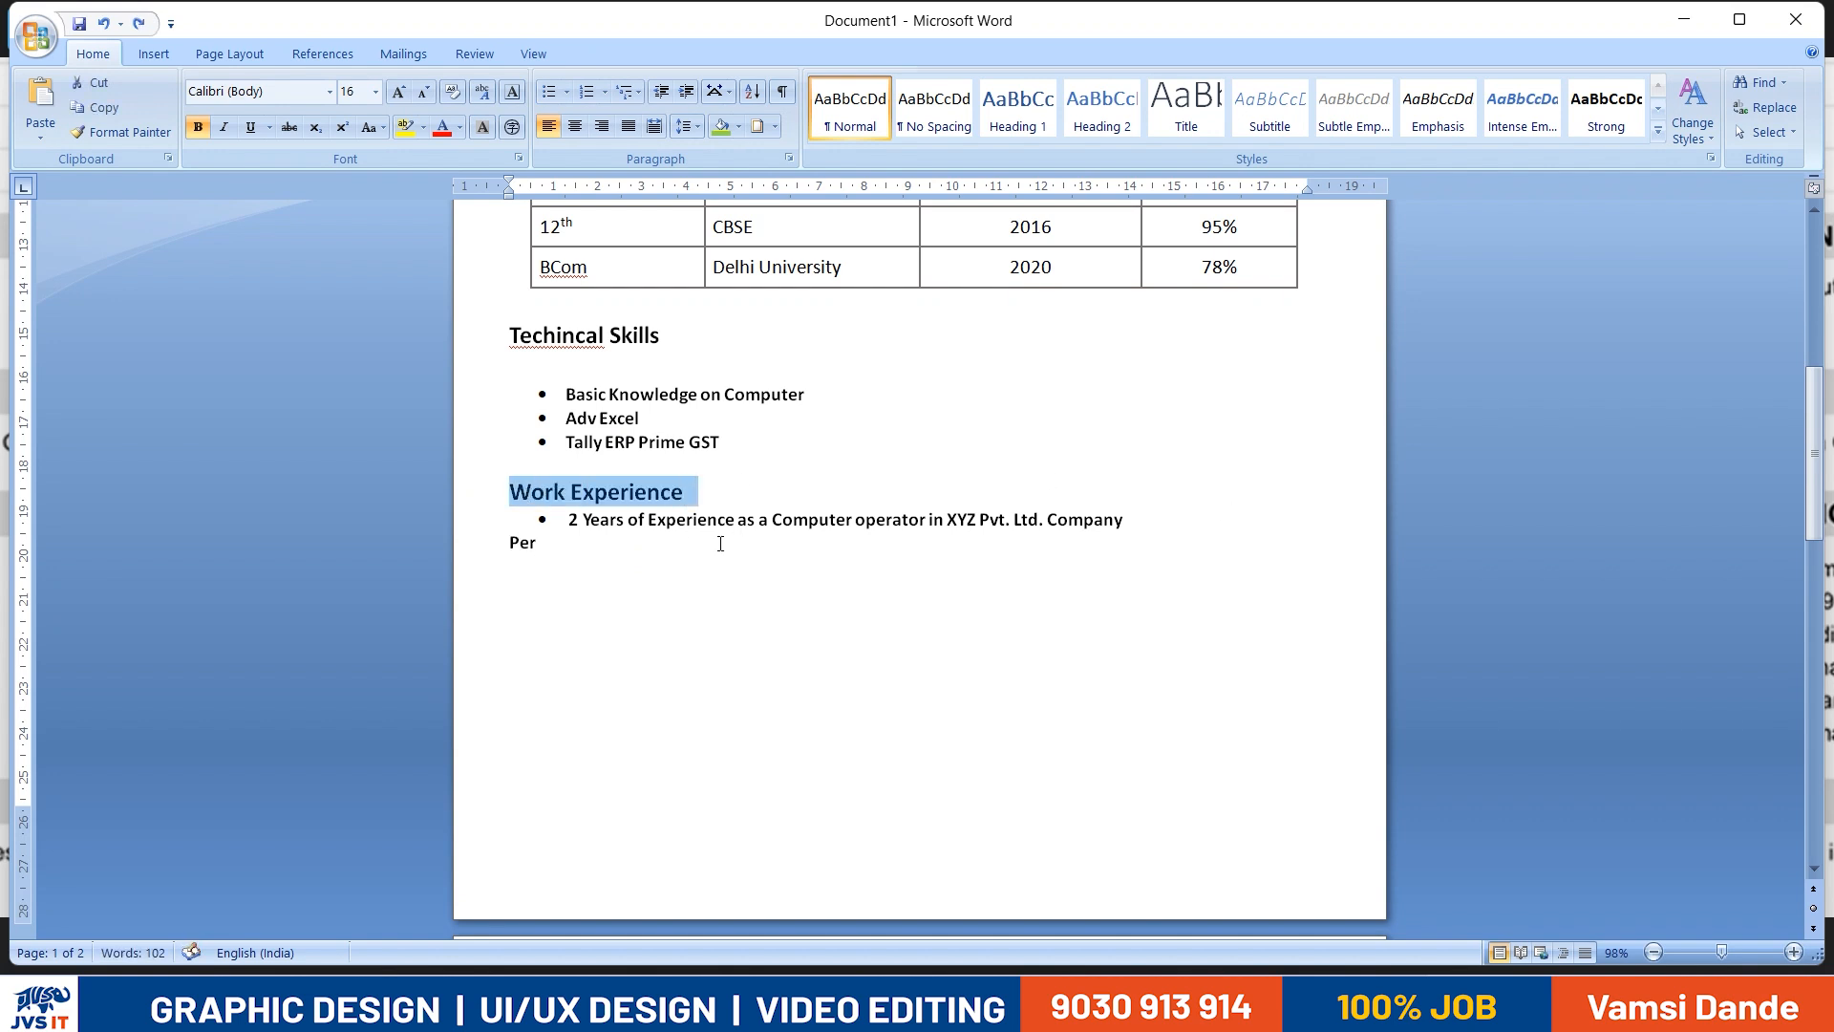
double_click(523, 542)
key(ctrl+v)
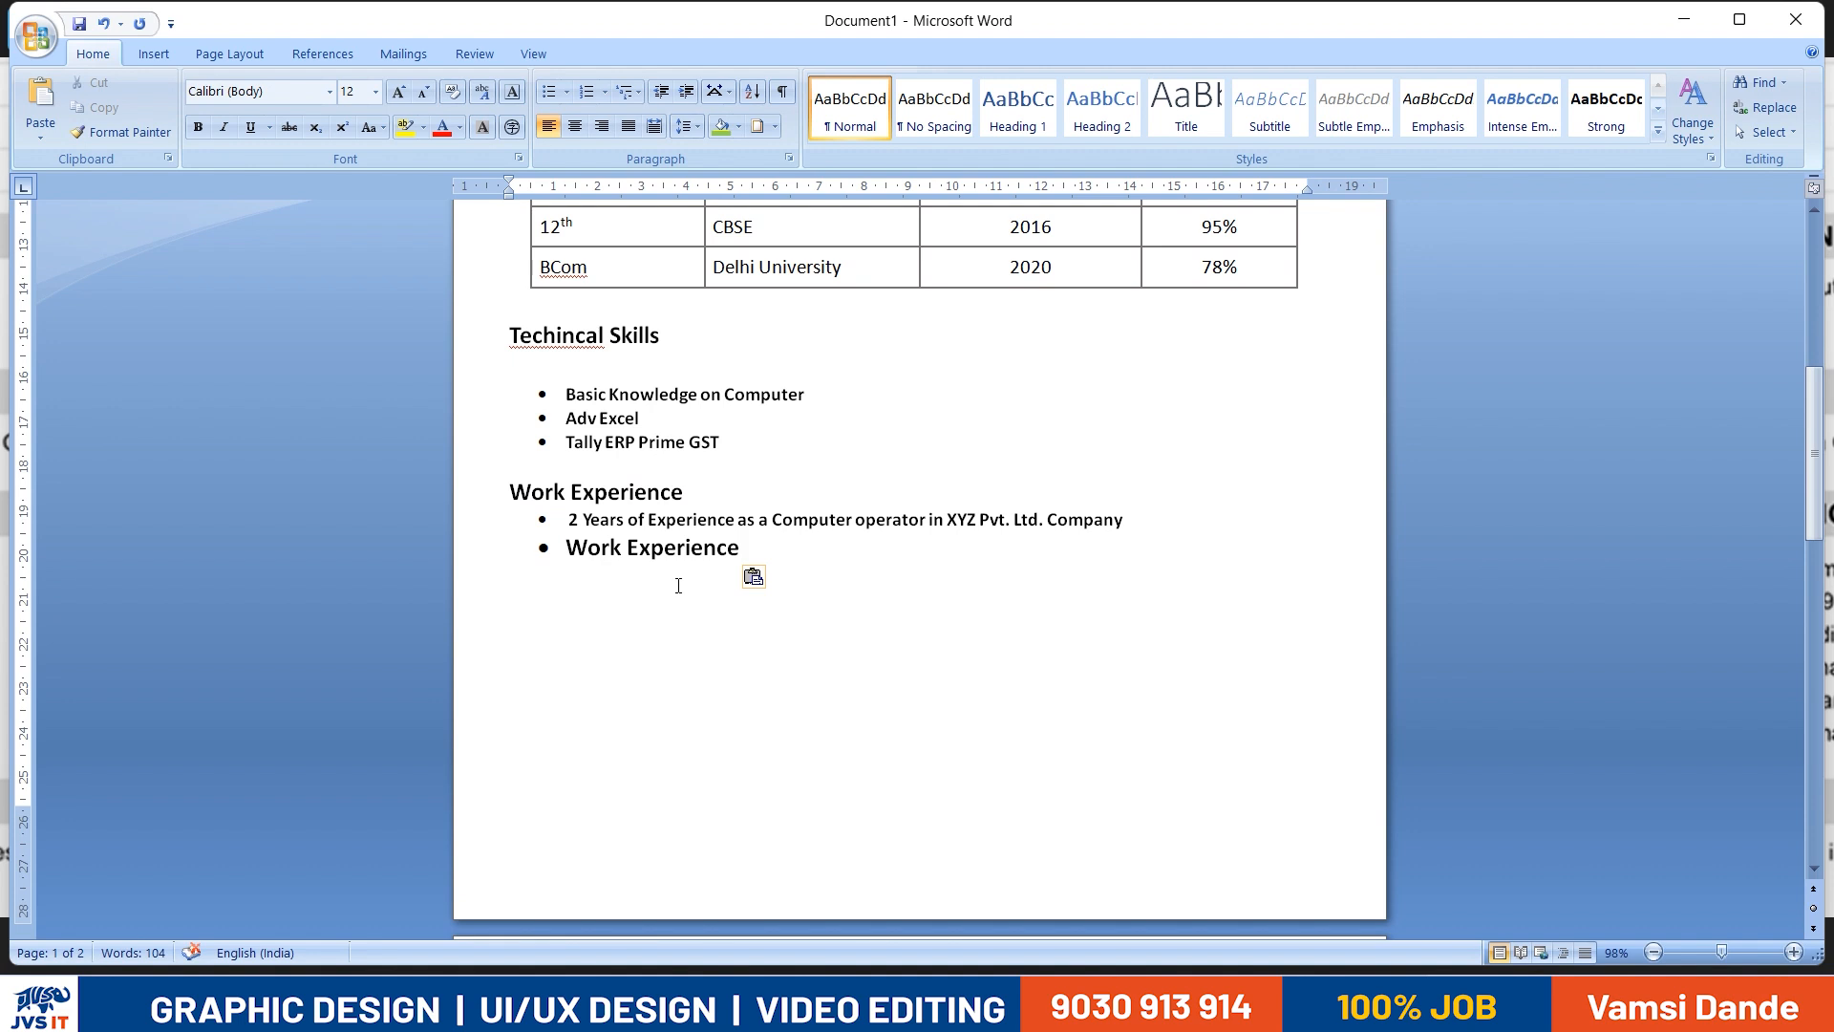
key(BackSpace)
key(BackSpace)
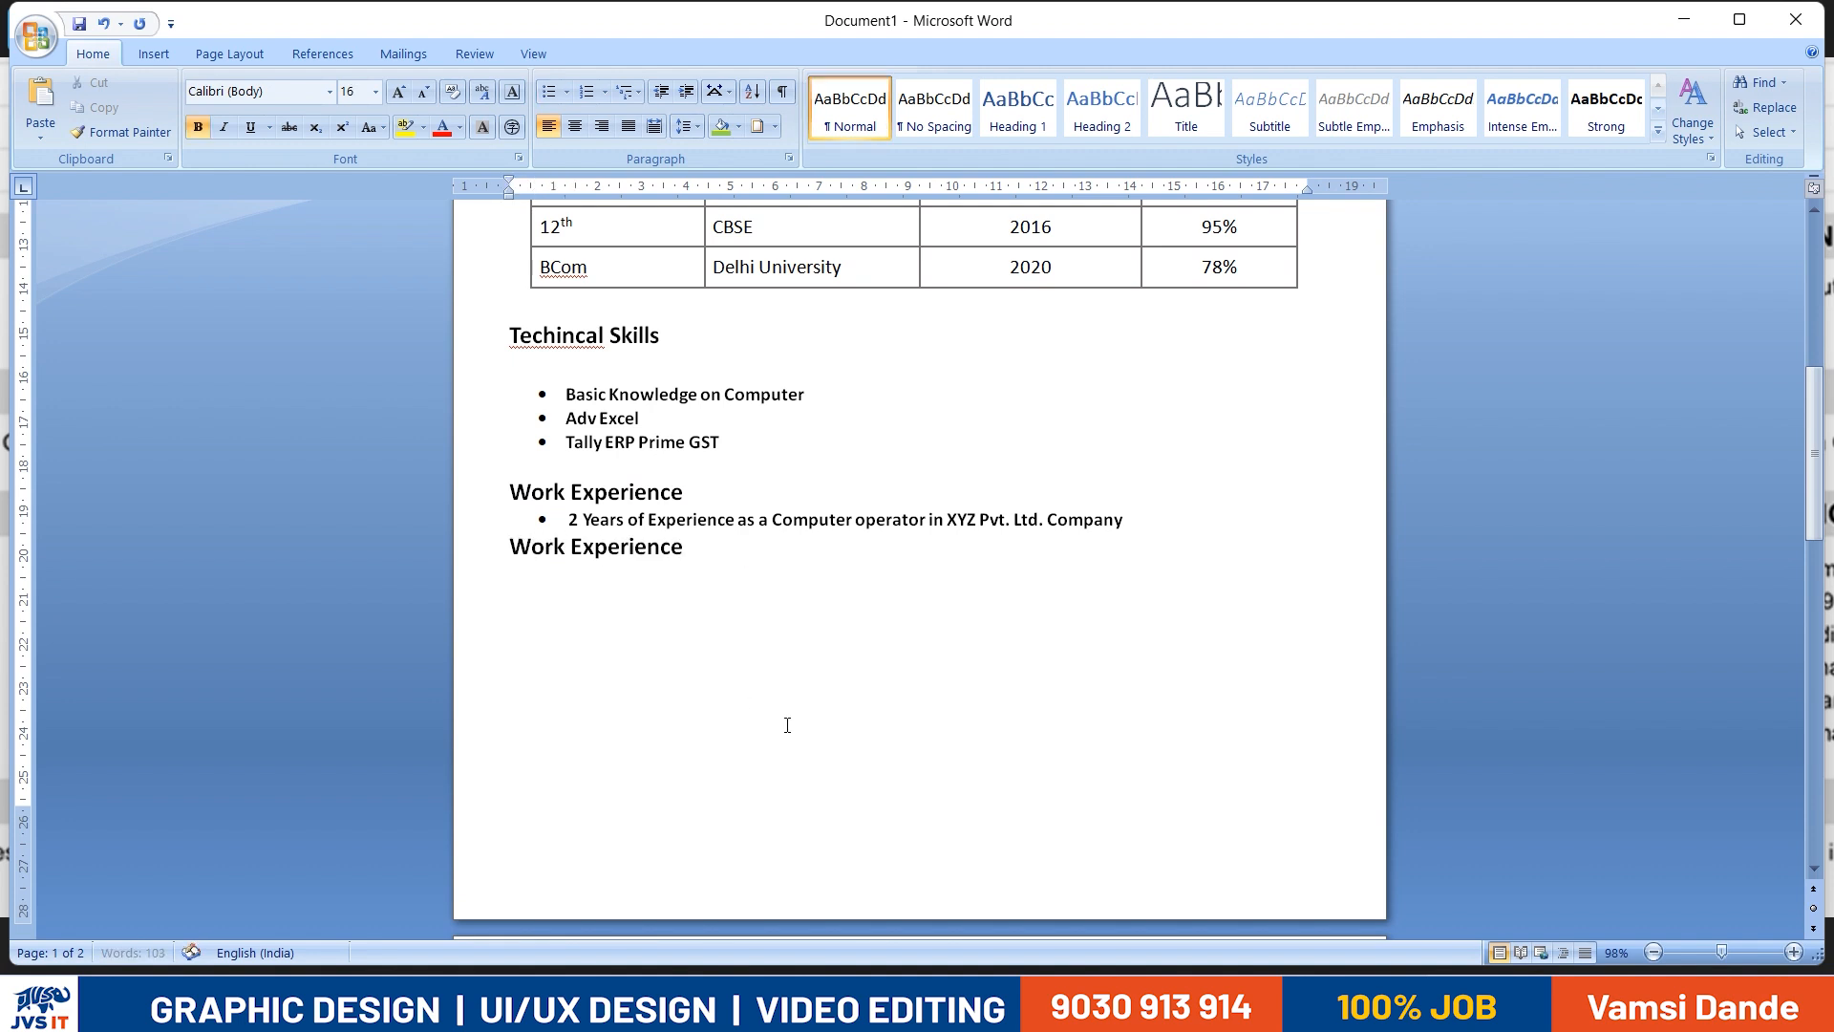
- Change the second Work Experience heading's text to "Personal Information"
key(ctrl+shift+Right)
key(ctrl+shift+Right)
text(Pr)
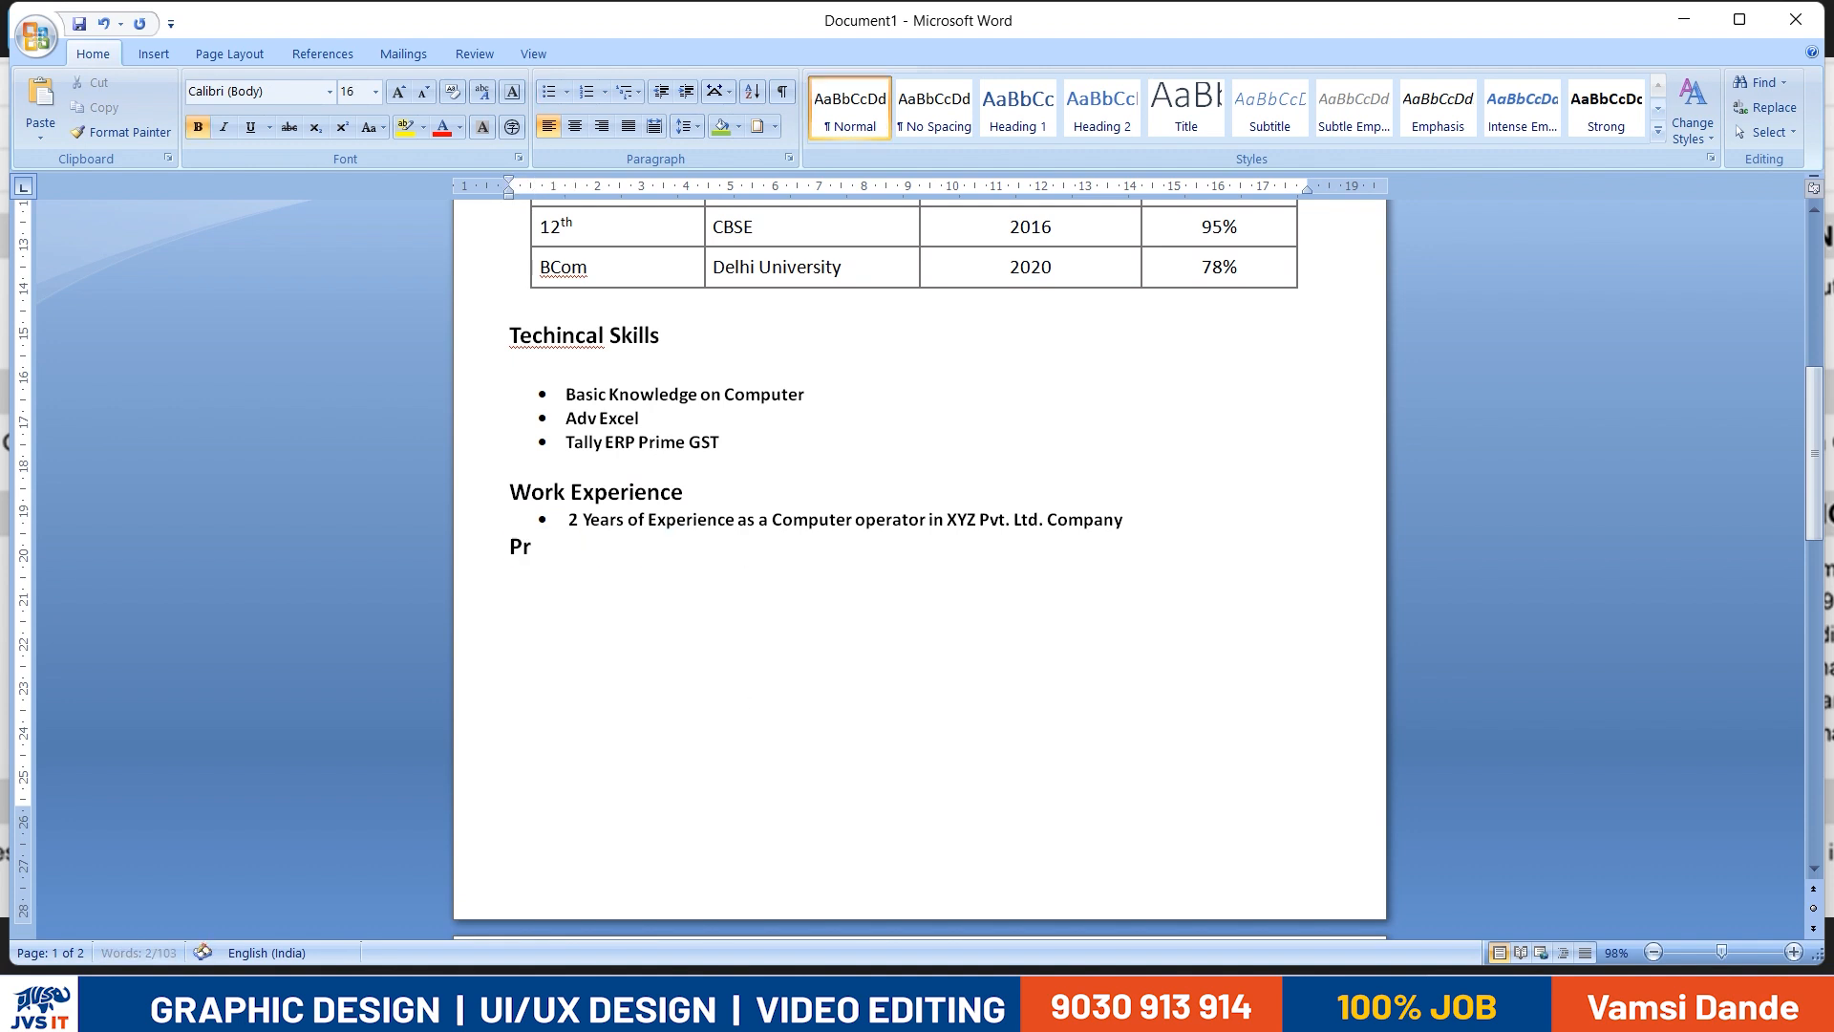
text(rsonal)
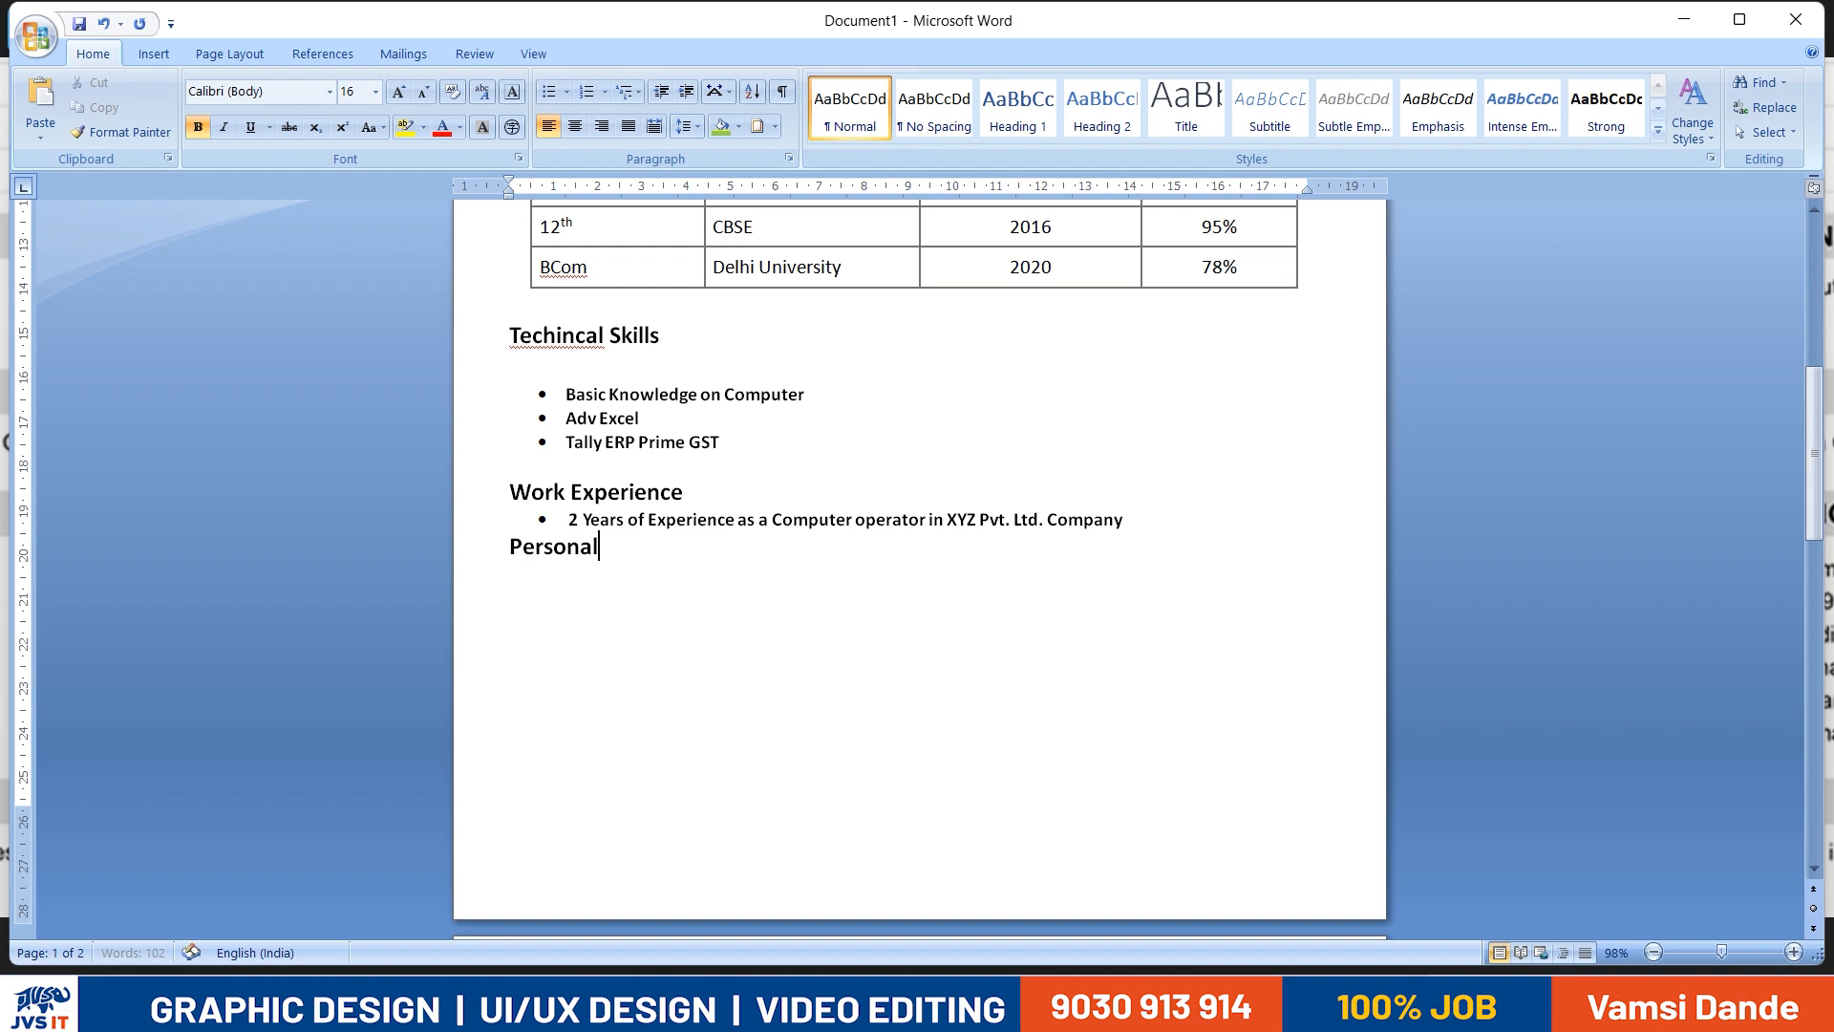
text( Information)
- Add a "Fathers Name" label followed by a tabbed colon on a new line under Personal Information
key(Return)
key(alt+Tab)
key(alt+Tab)
text(Fathers Name:)
- Enter the father's full name from the reference resume, one tab after the colon
key(alt+Tab)
- Add a "Date of Birth" label on a new line below the Fathers Name line
key(alt+Tab)
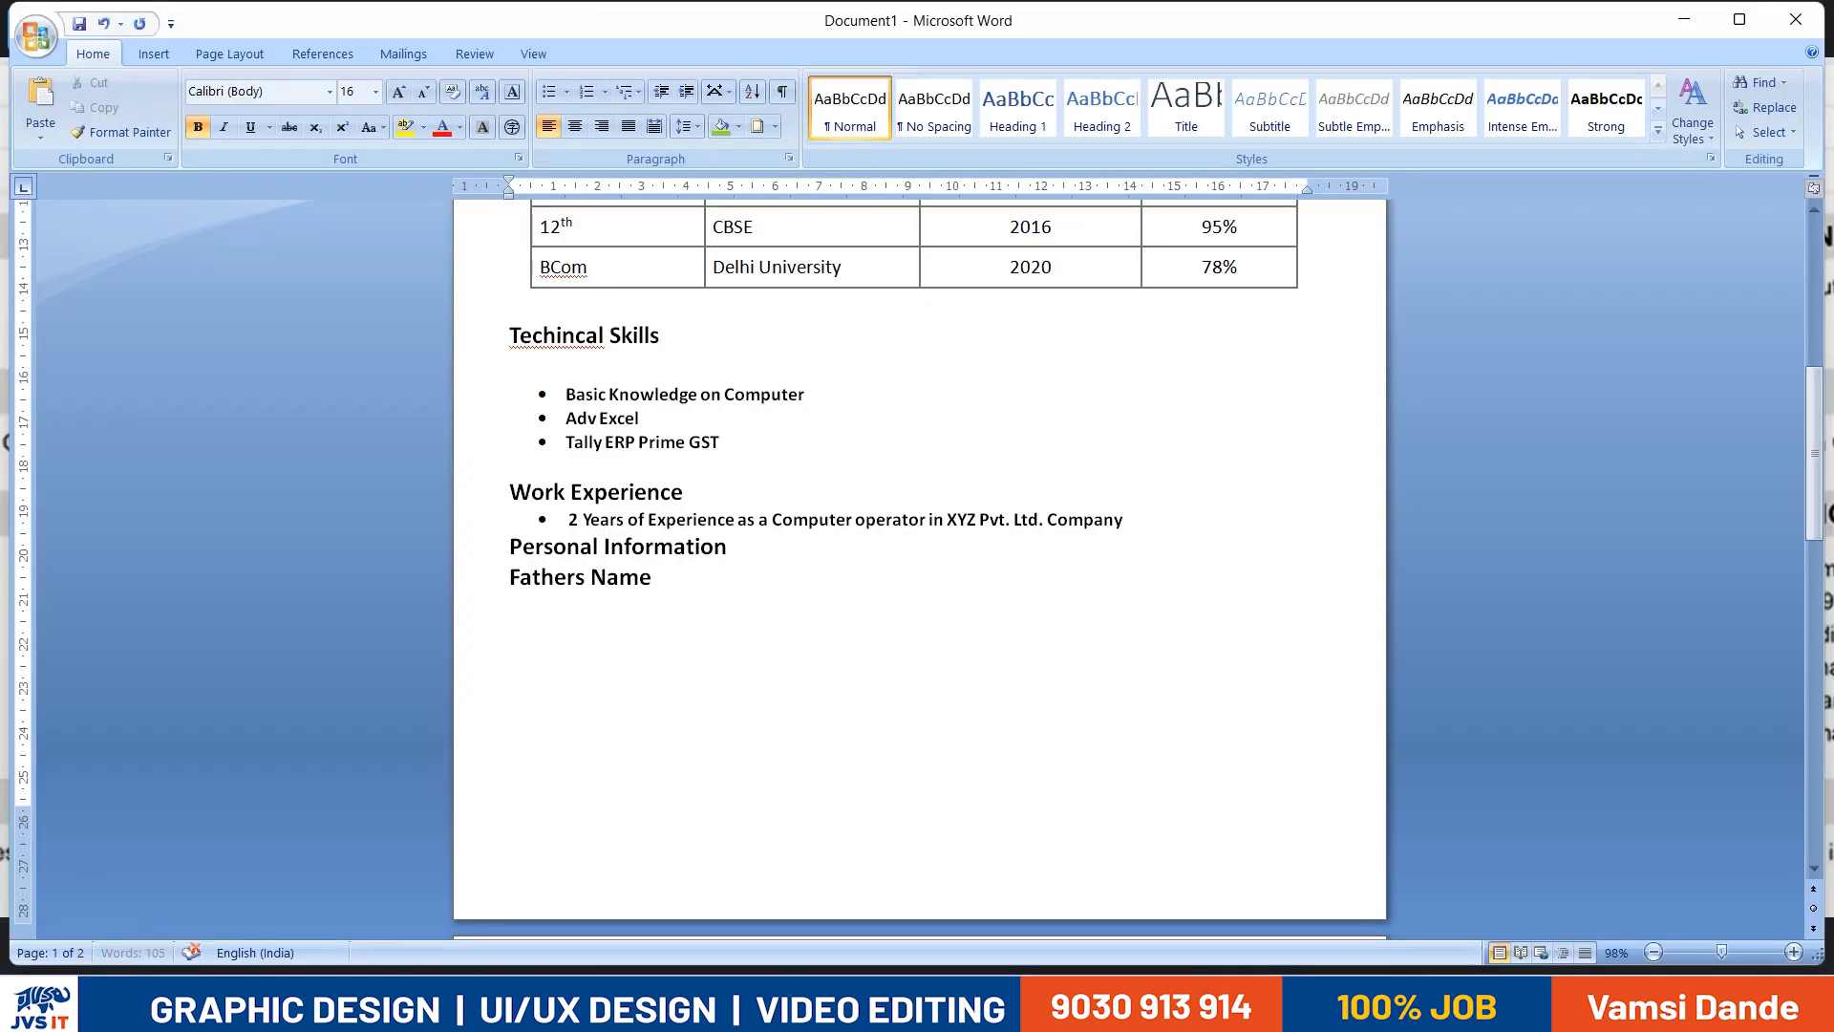
key(Tab)
text(:)
key(alt+Tab)
key(alt+Tab)
key(Tab)
key(alt+Tab)
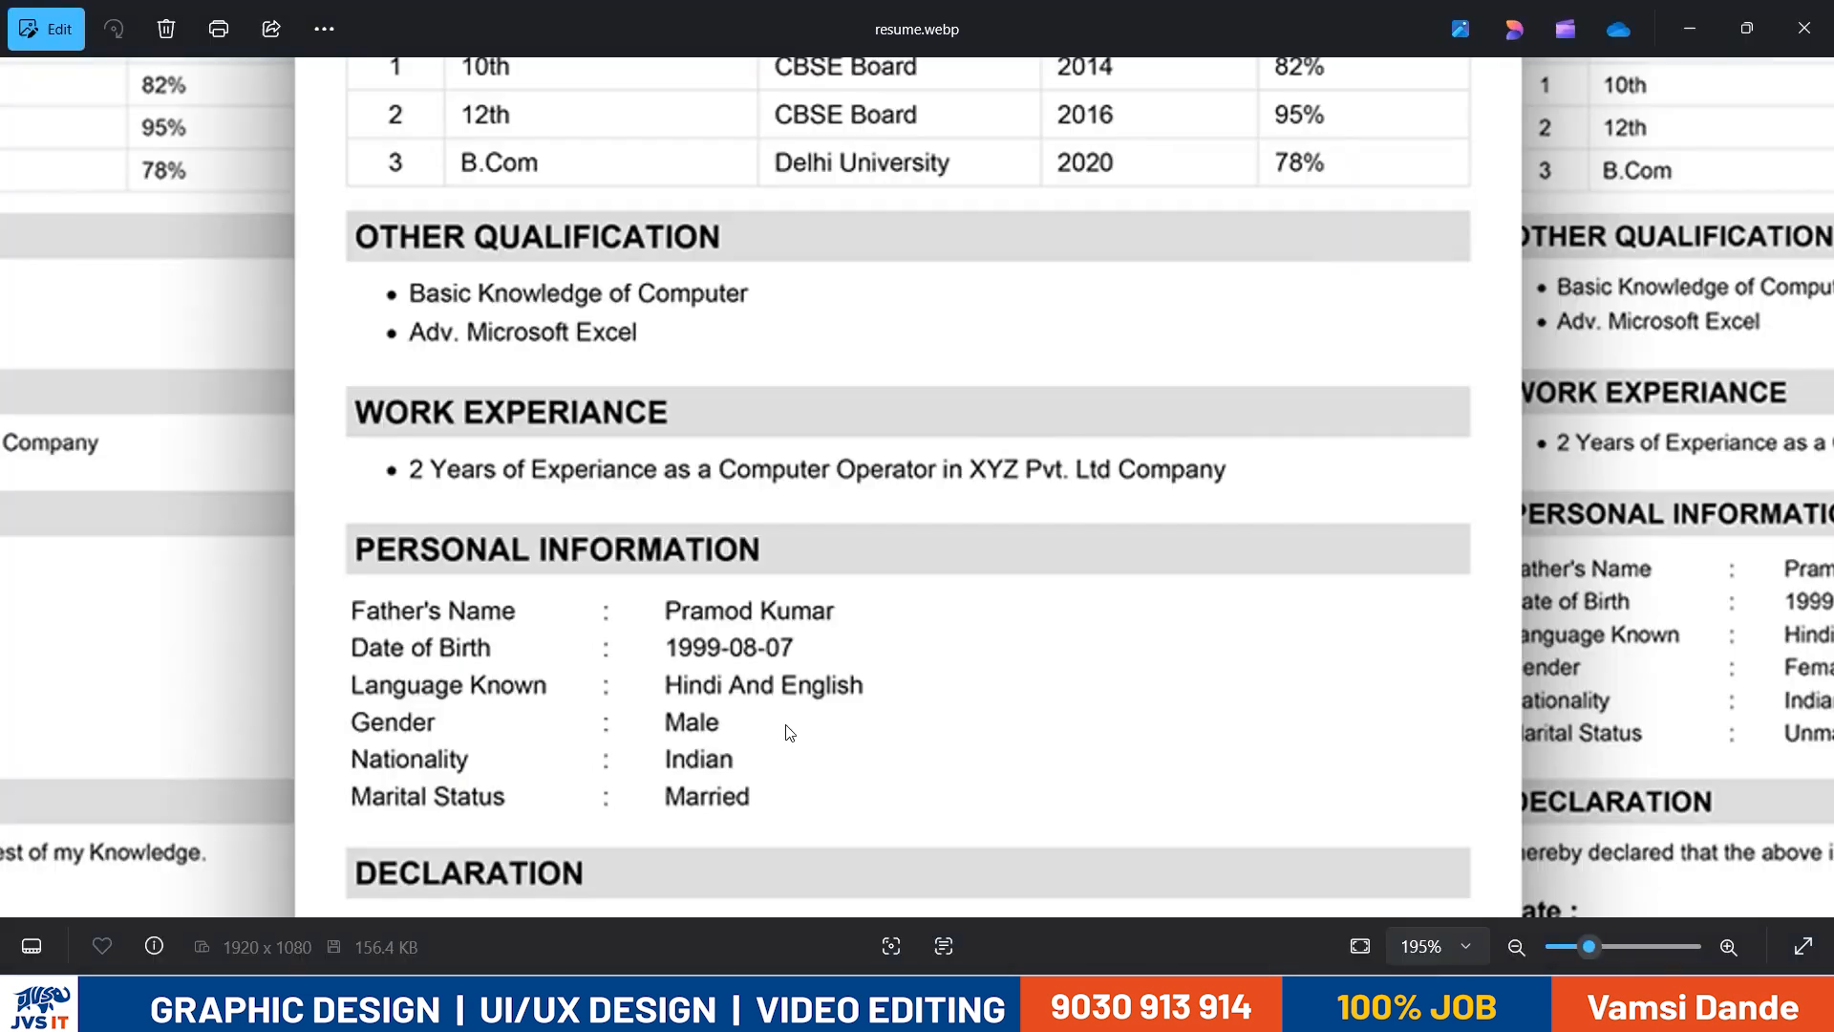
- Enter the date of birth after a tabbed colon, using the reference resume as the guide
key(alt+Tab)
key(Return)
text(Date of)
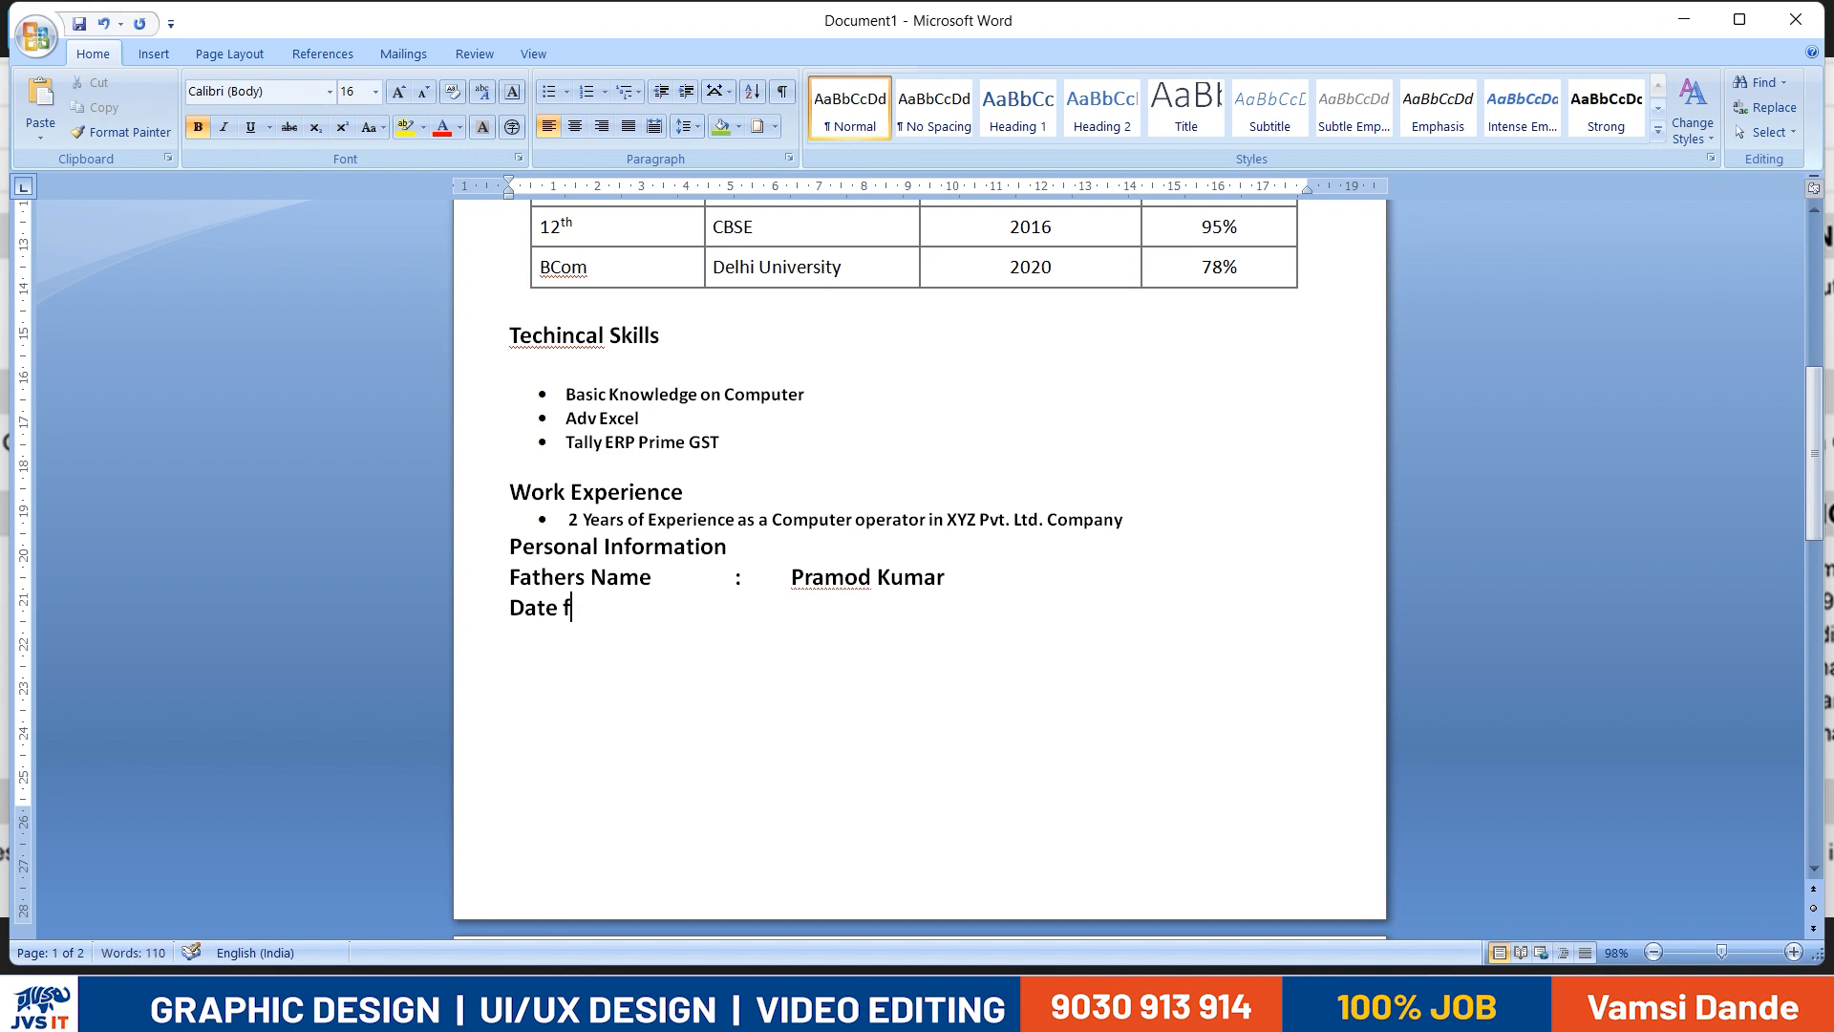
text( Birth)
key(Tab)
key(alt+Tab)
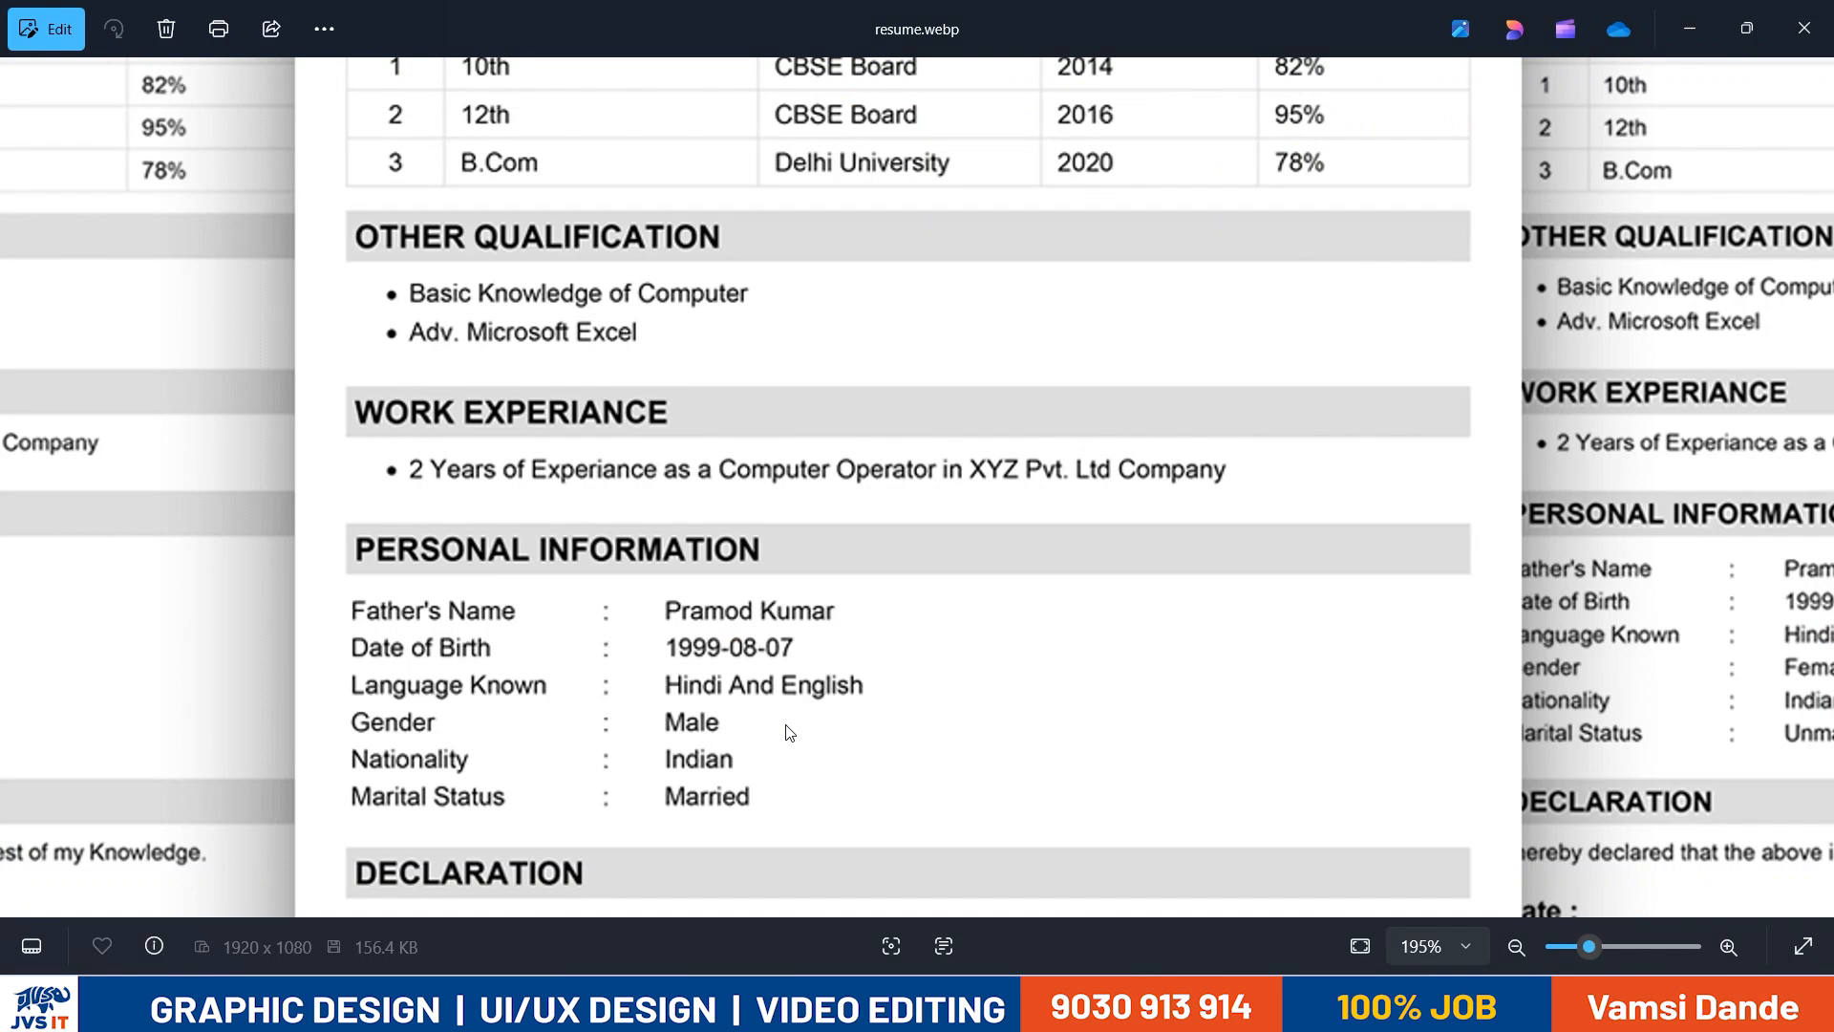
key(alt+Tab)
text(1999)
- Add a "Languages Known" label with a tabbed colon on a new line below Date of Birth
key(alt+Tab)
key(alt+Tab)
text(-08-07)
key(alt+Tab)
key(alt+Tab)
key(Return)
text(Languages Known)
key(alt+Tab)
key(alt+Tab)
- Enter "Hindi, English" as the value of the Languages Known line
text(Hind i)
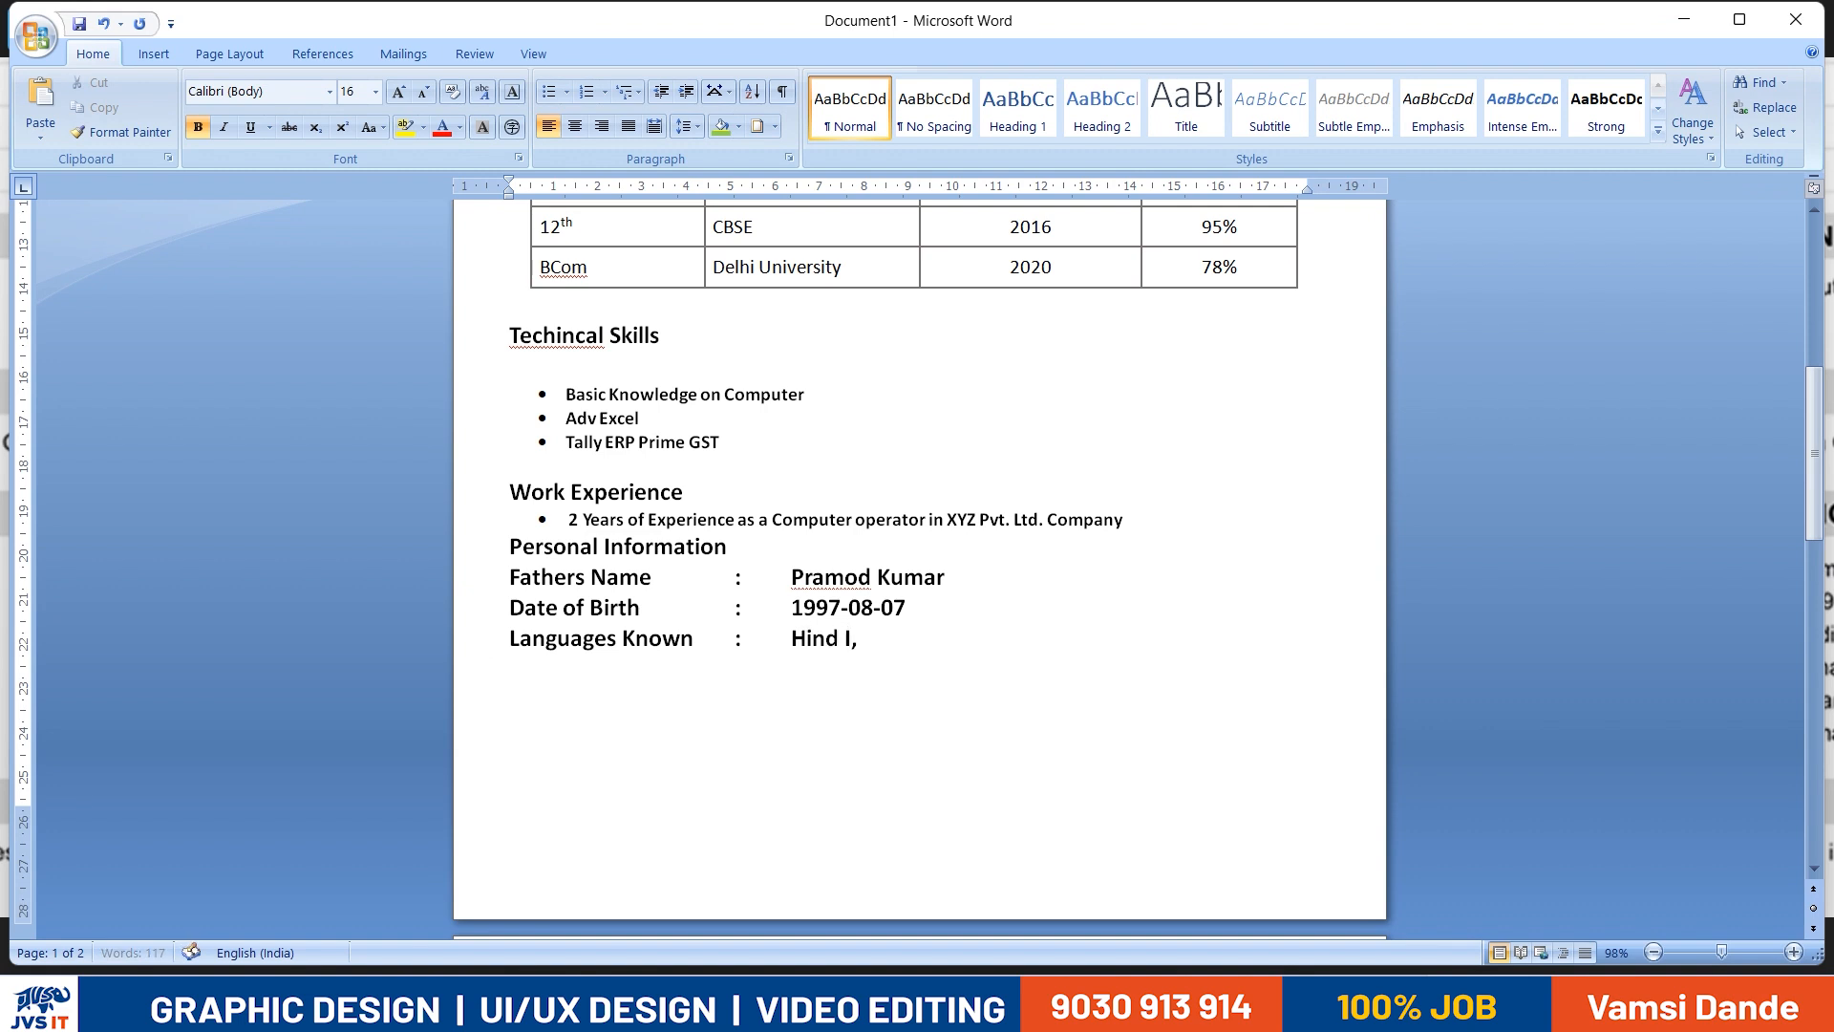
text(,)
key(BackSpace)
key(BackSpace)
key(BackSpace)
text(i, English)
- Add a "Gender" line with a tabbed colon and the value "Male" below Languages Known
key(alt+Tab)
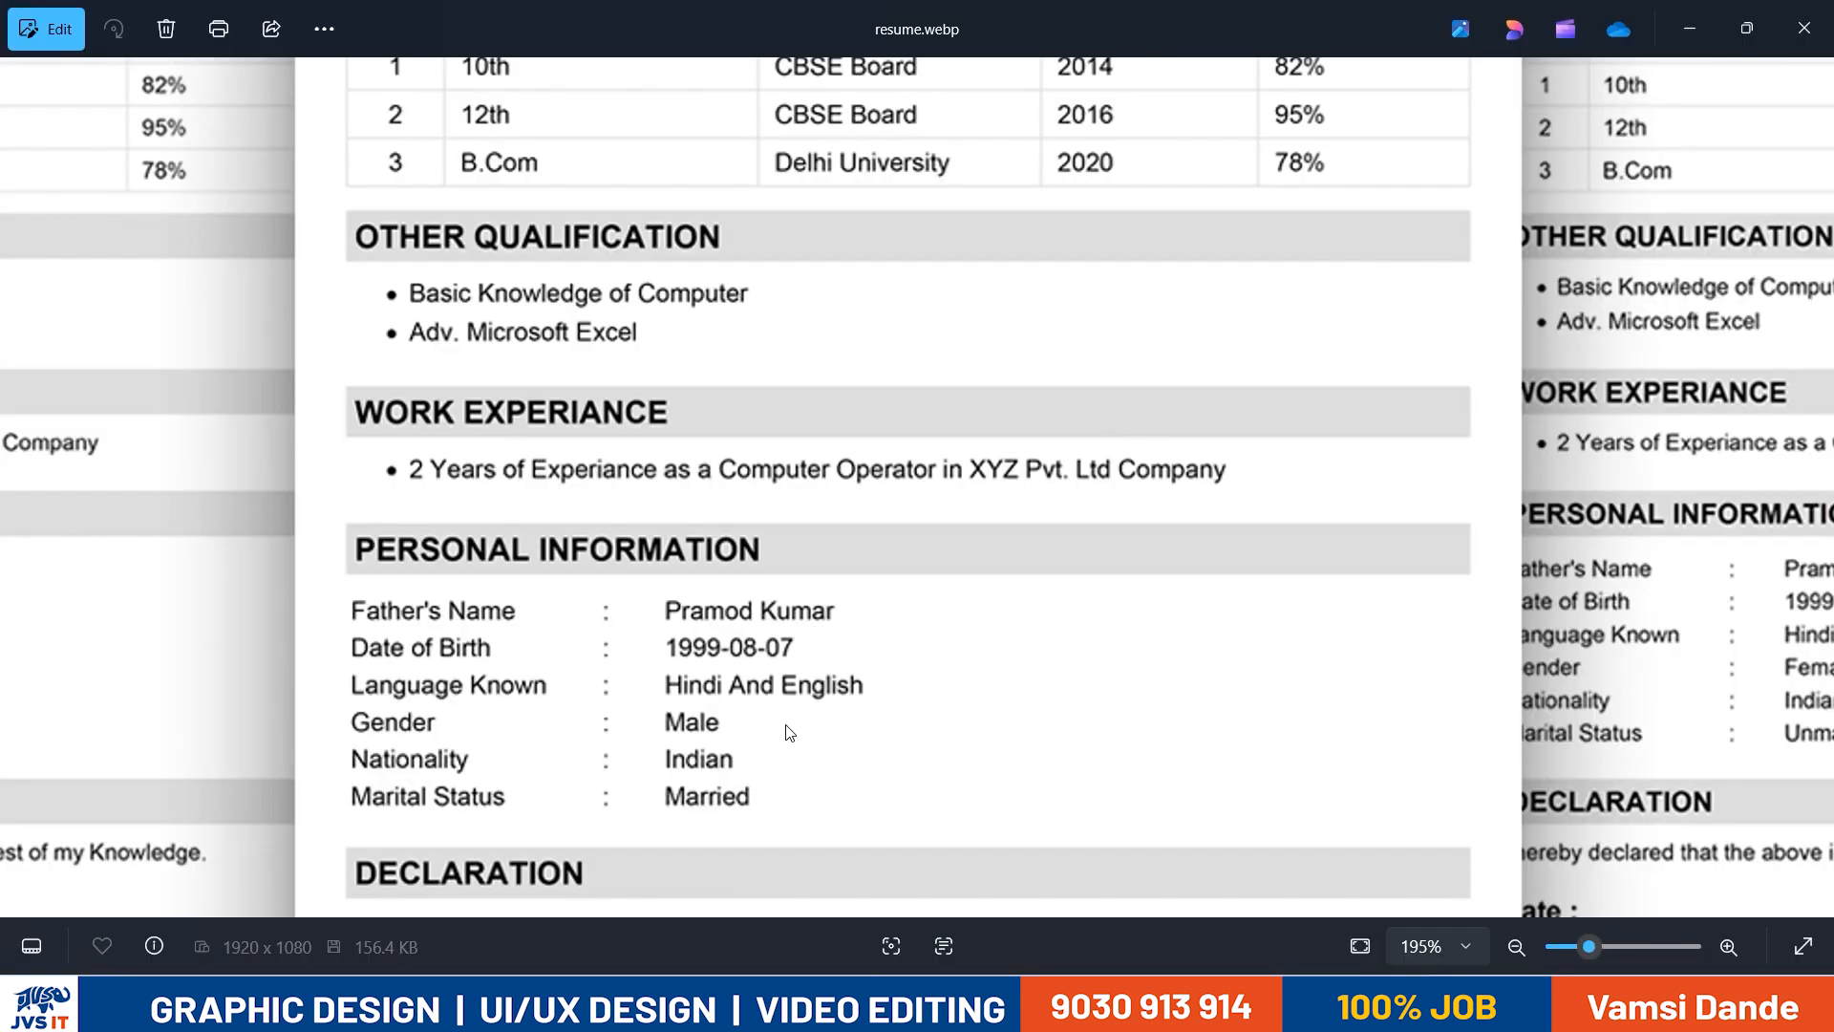
key(alt+Tab)
key(Return)
text(Gender)
key(Tab)
key(Tab)
key(Tab)
key(alt+Tab)
- Add a "Nationality" line with a tabbed colon and the value "Indian" below Gender
key(alt+Tab)
key(Tab)
text(<)
text(Ma)
key(alt+Tab)
key(alt+Tab)
text(Nationality)
key(Tab)
text(:)
key(Tab)
key(alt+Tab)
- Add a "Martial Status" line with a tabbed colon and the value "Single" below Nationality
key(alt+Tab)
text(Indian)
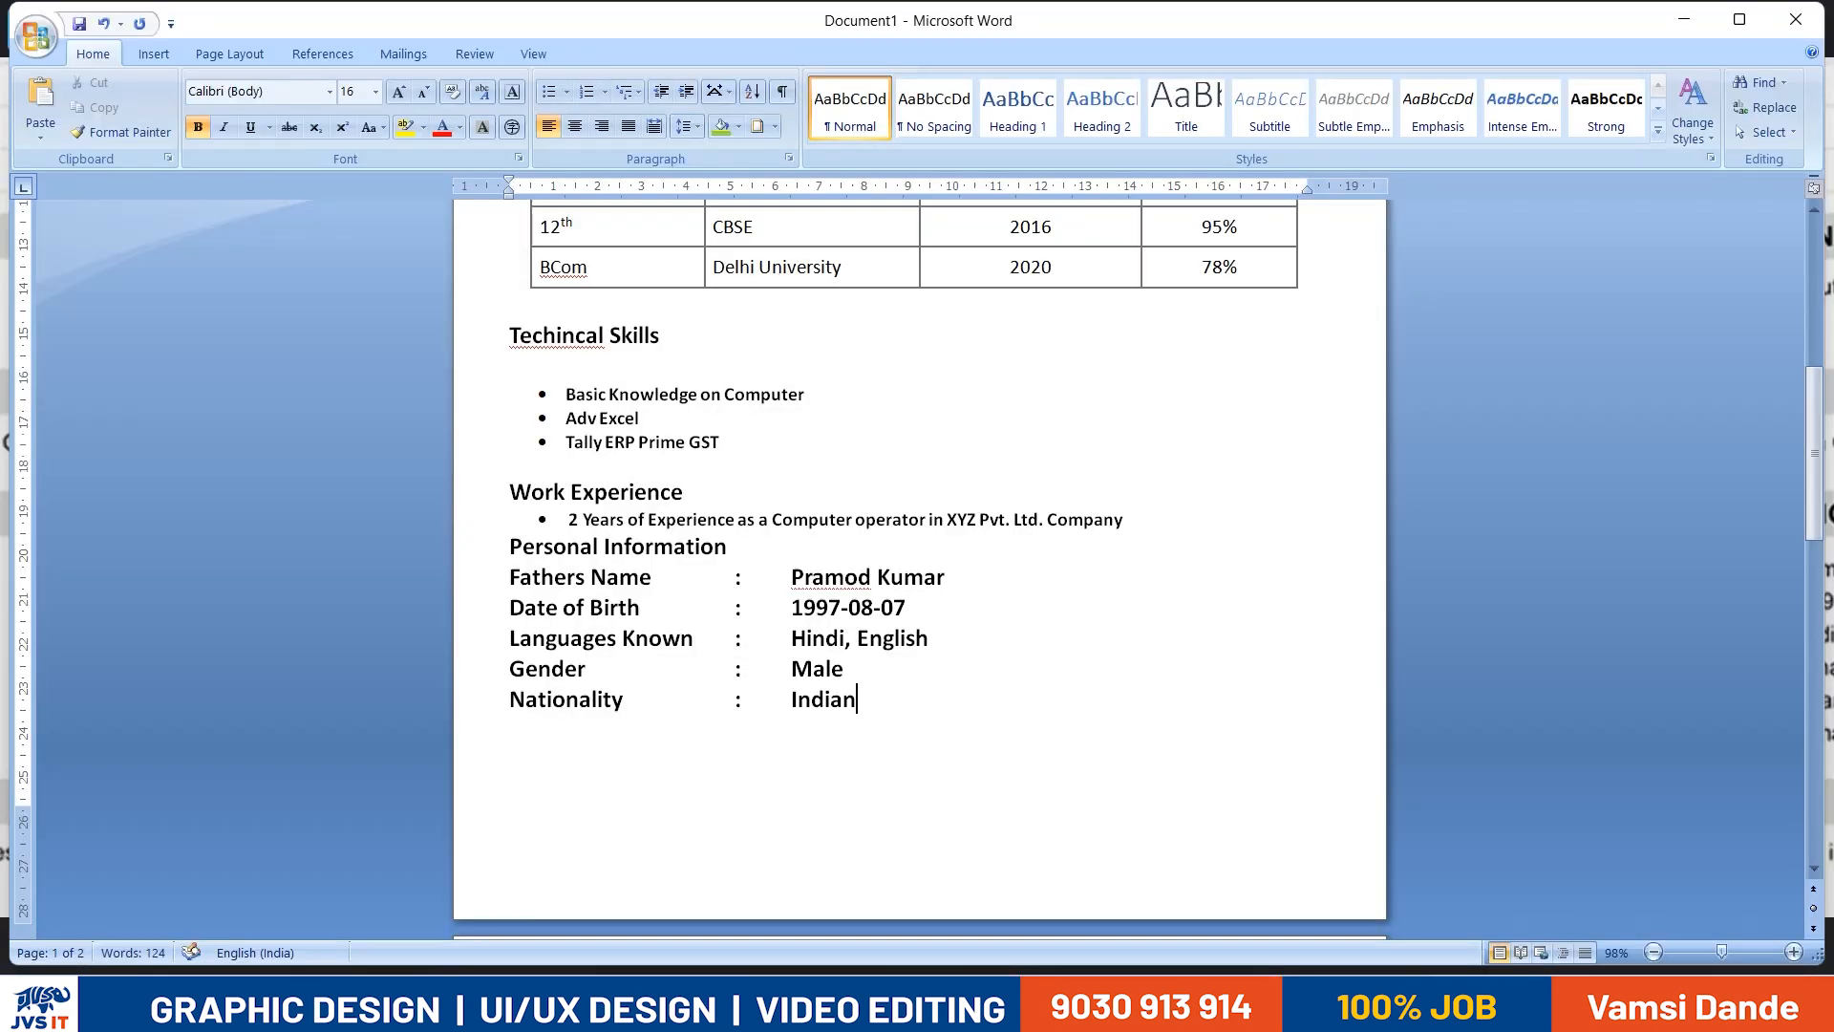
key(alt+Tab)
key(alt+Tab)
key(Return)
text(Mart)
key(BackSpace)
text(rt)
key(alt+Tab)
key(alt+Tab)
key(BackSpace)
key(BackSpace)
text(rtial Status)
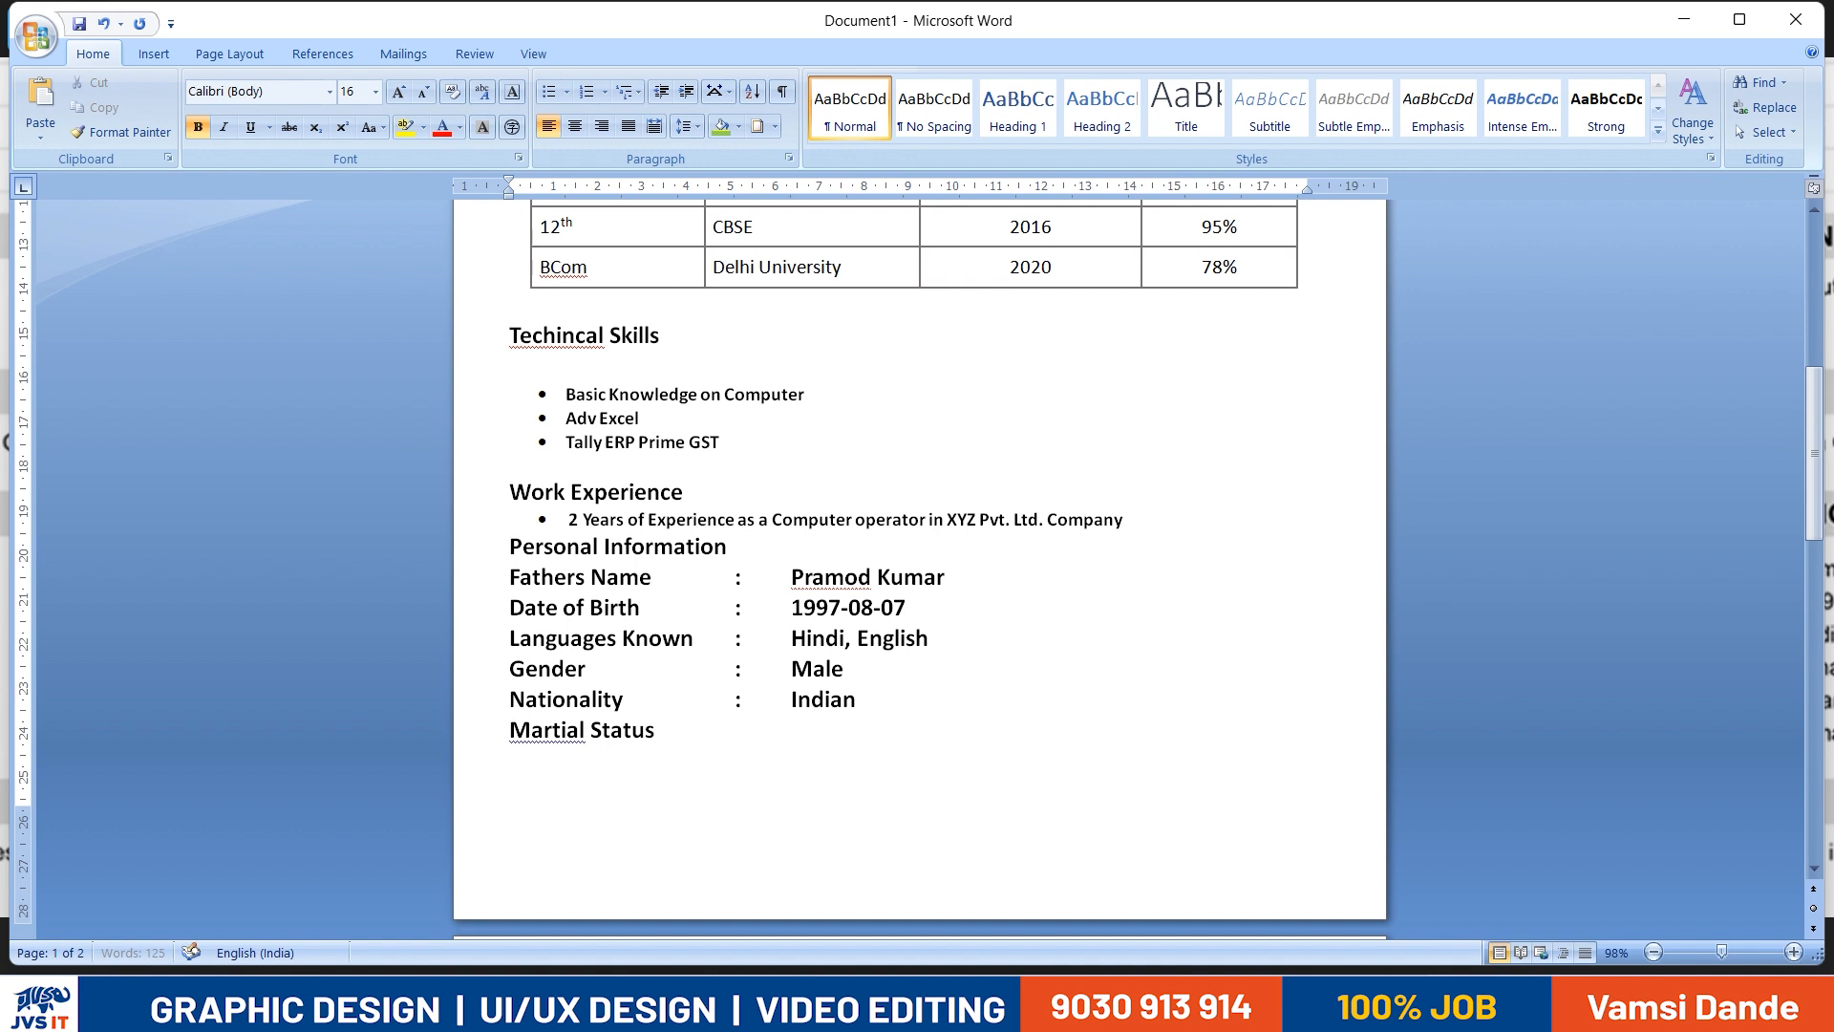
key(Tab)
text(Single)
- Check the reference resume's next section and add a "Declaration:" heading one blank line below the personal details
key(alt+Tab)
scroll(989, 763, down, 2)
drag(989, 763, 1036, 530)
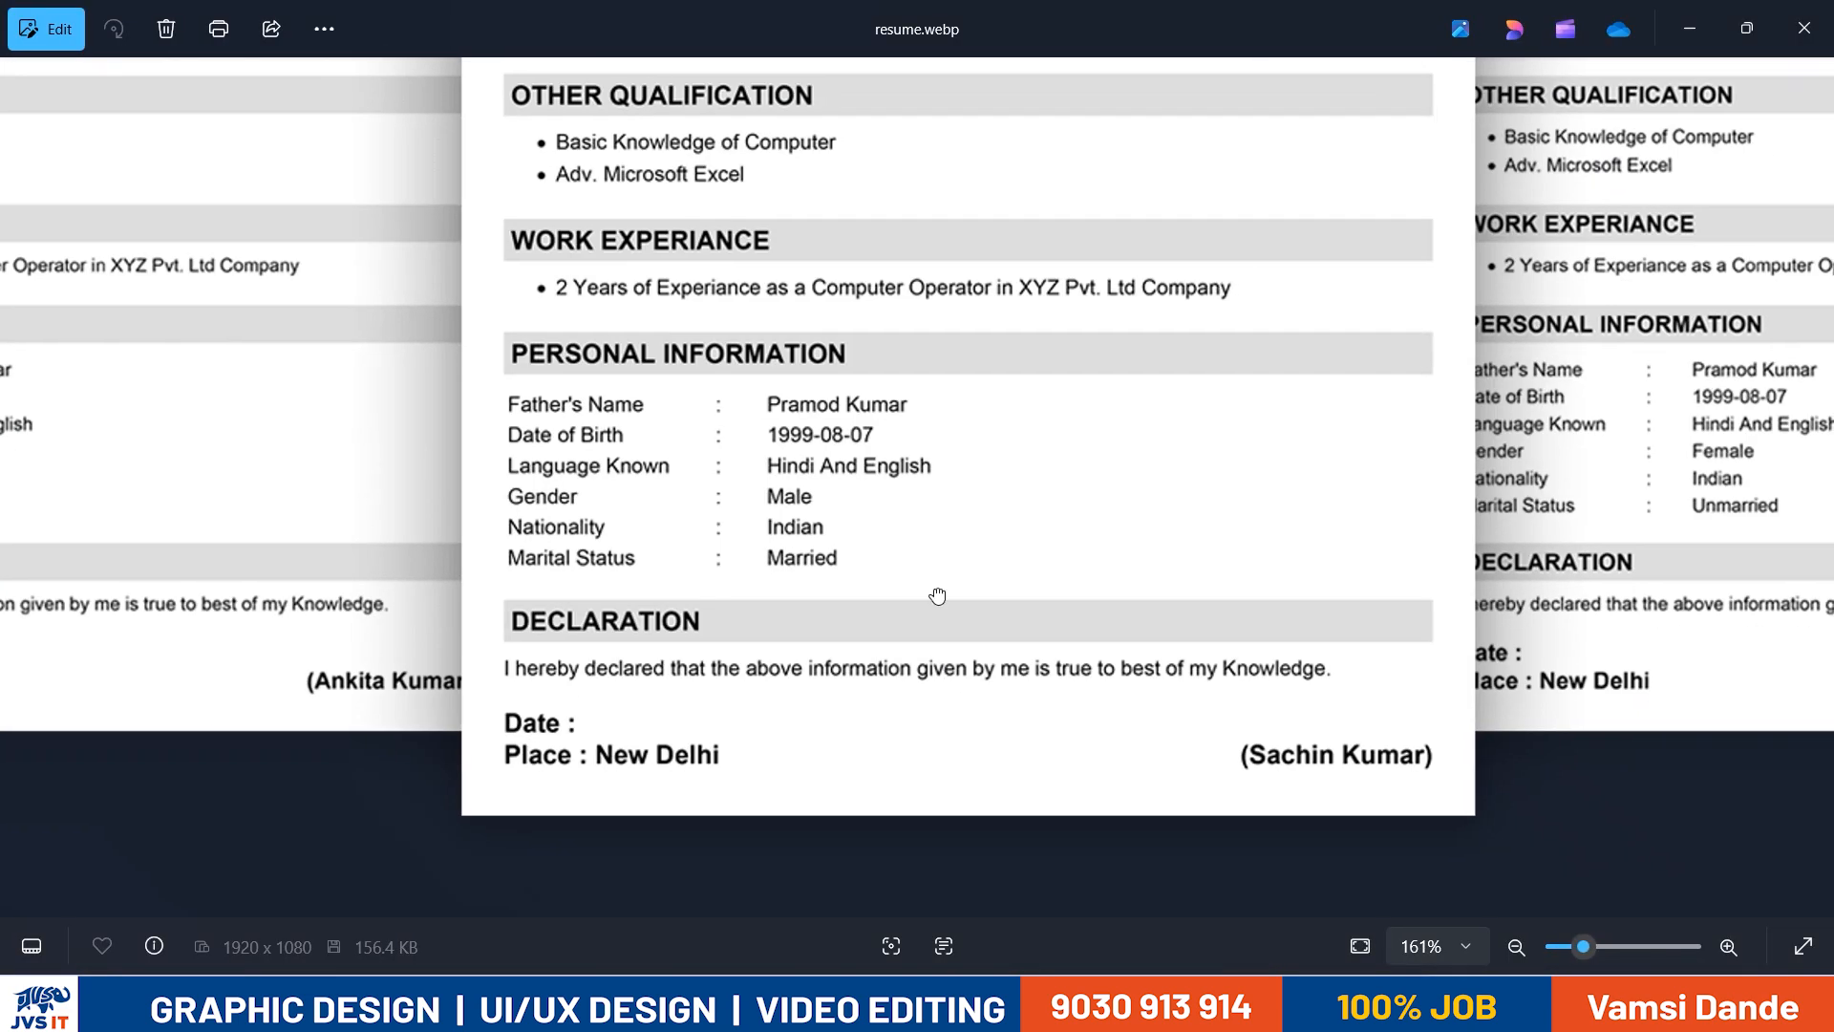
scroll(932, 612, up, 2)
drag(867, 690, 823, 650)
key(alt+Tab)
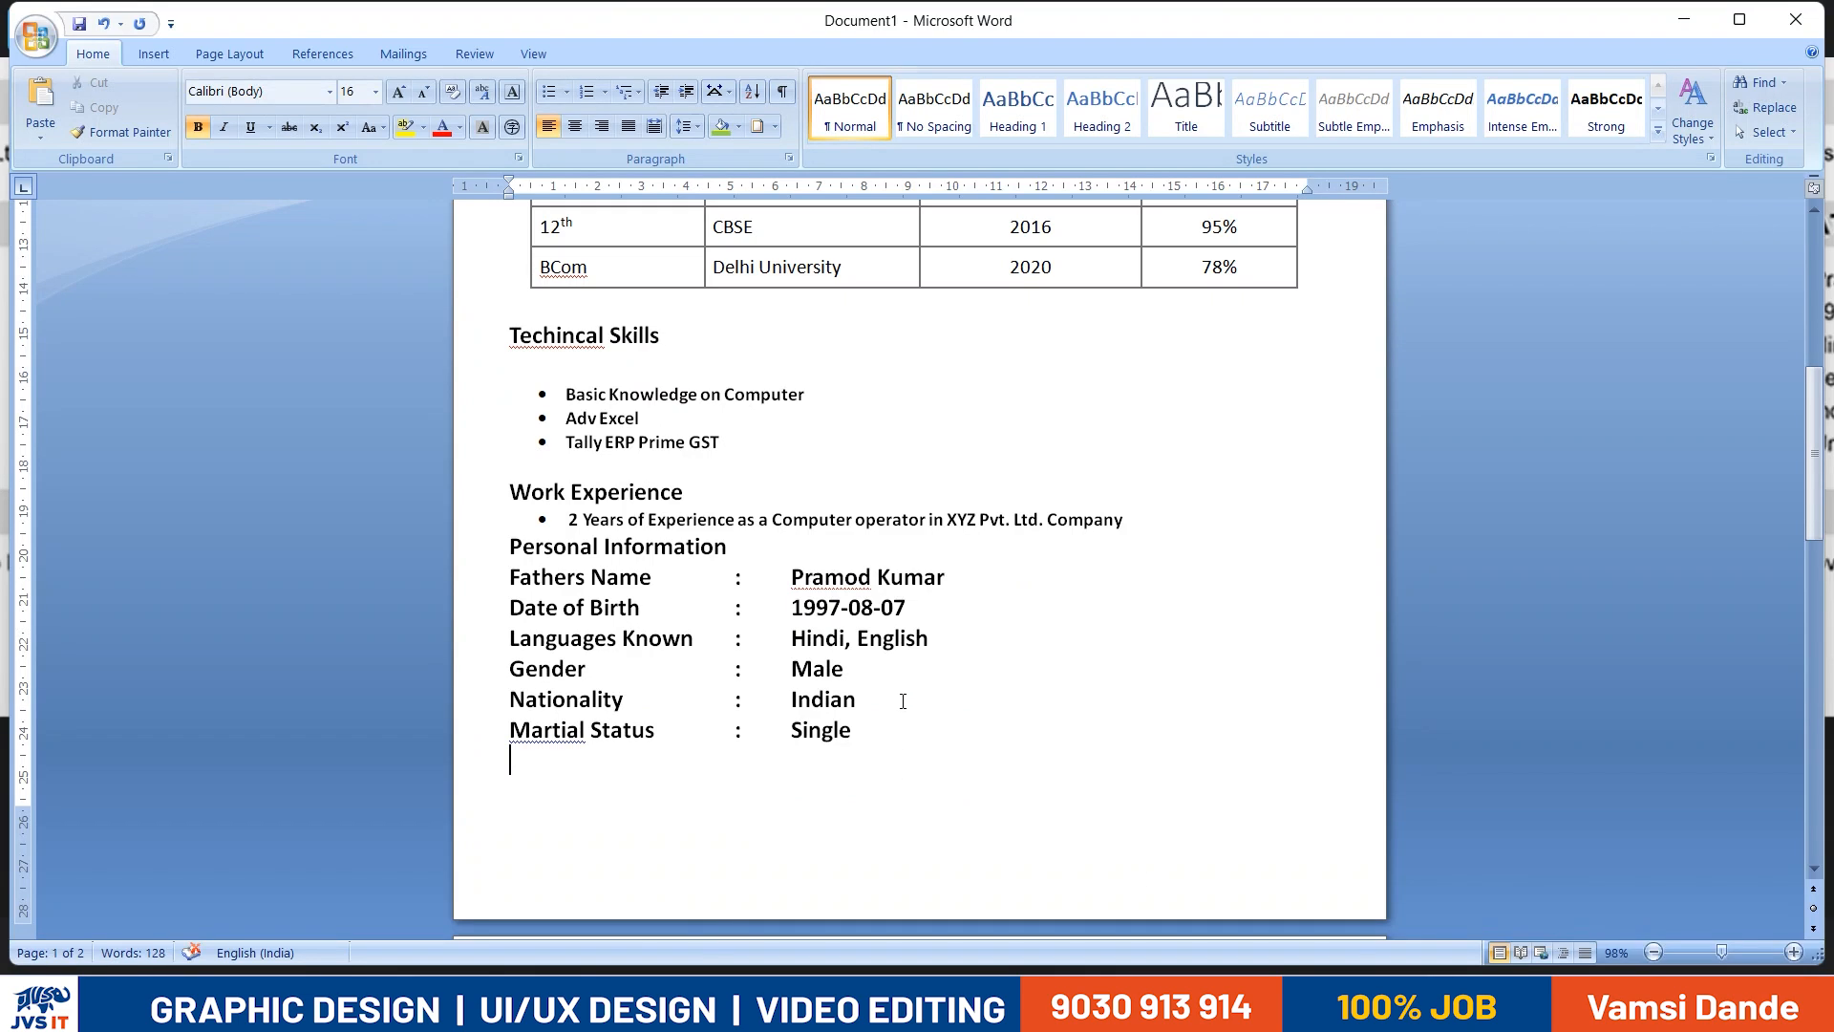
key(Return)
key(Return)
text(Declaration:)
key(Return)
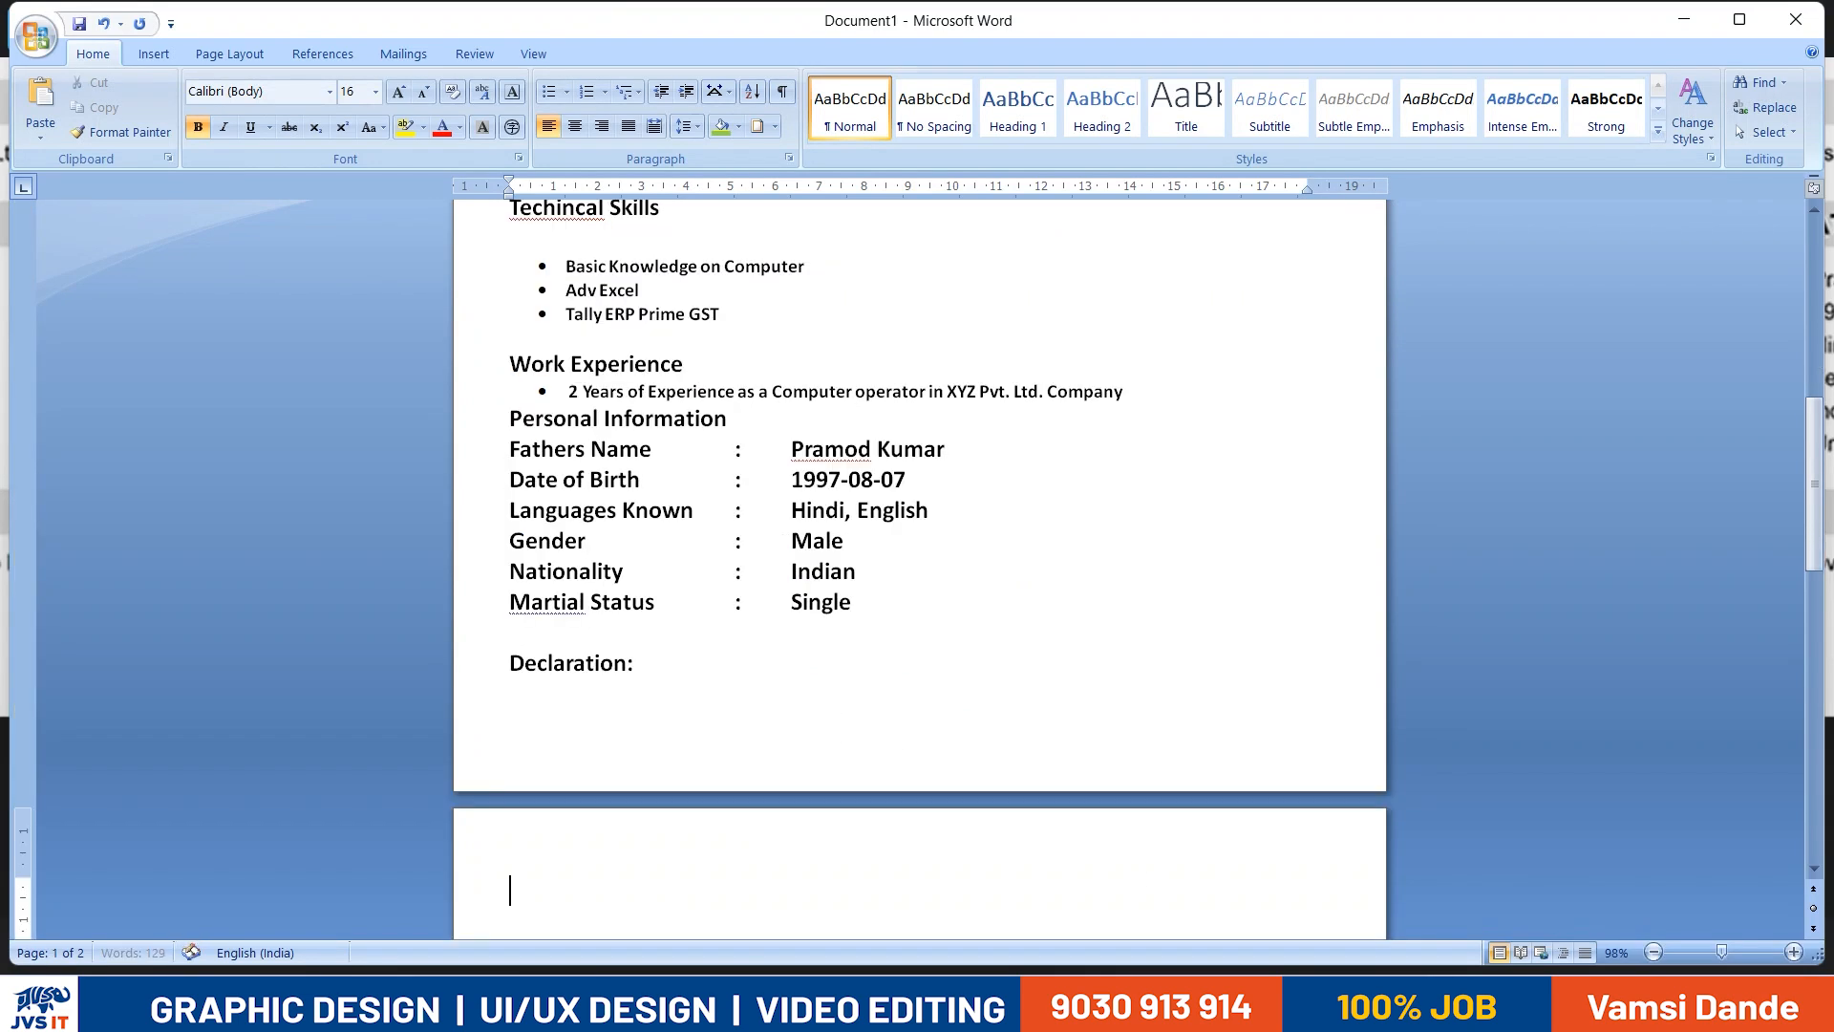
- Set the six detail lines from Fathers Name to Martial Status to font size 12 without bold
scroll(887, 705, down, 1)
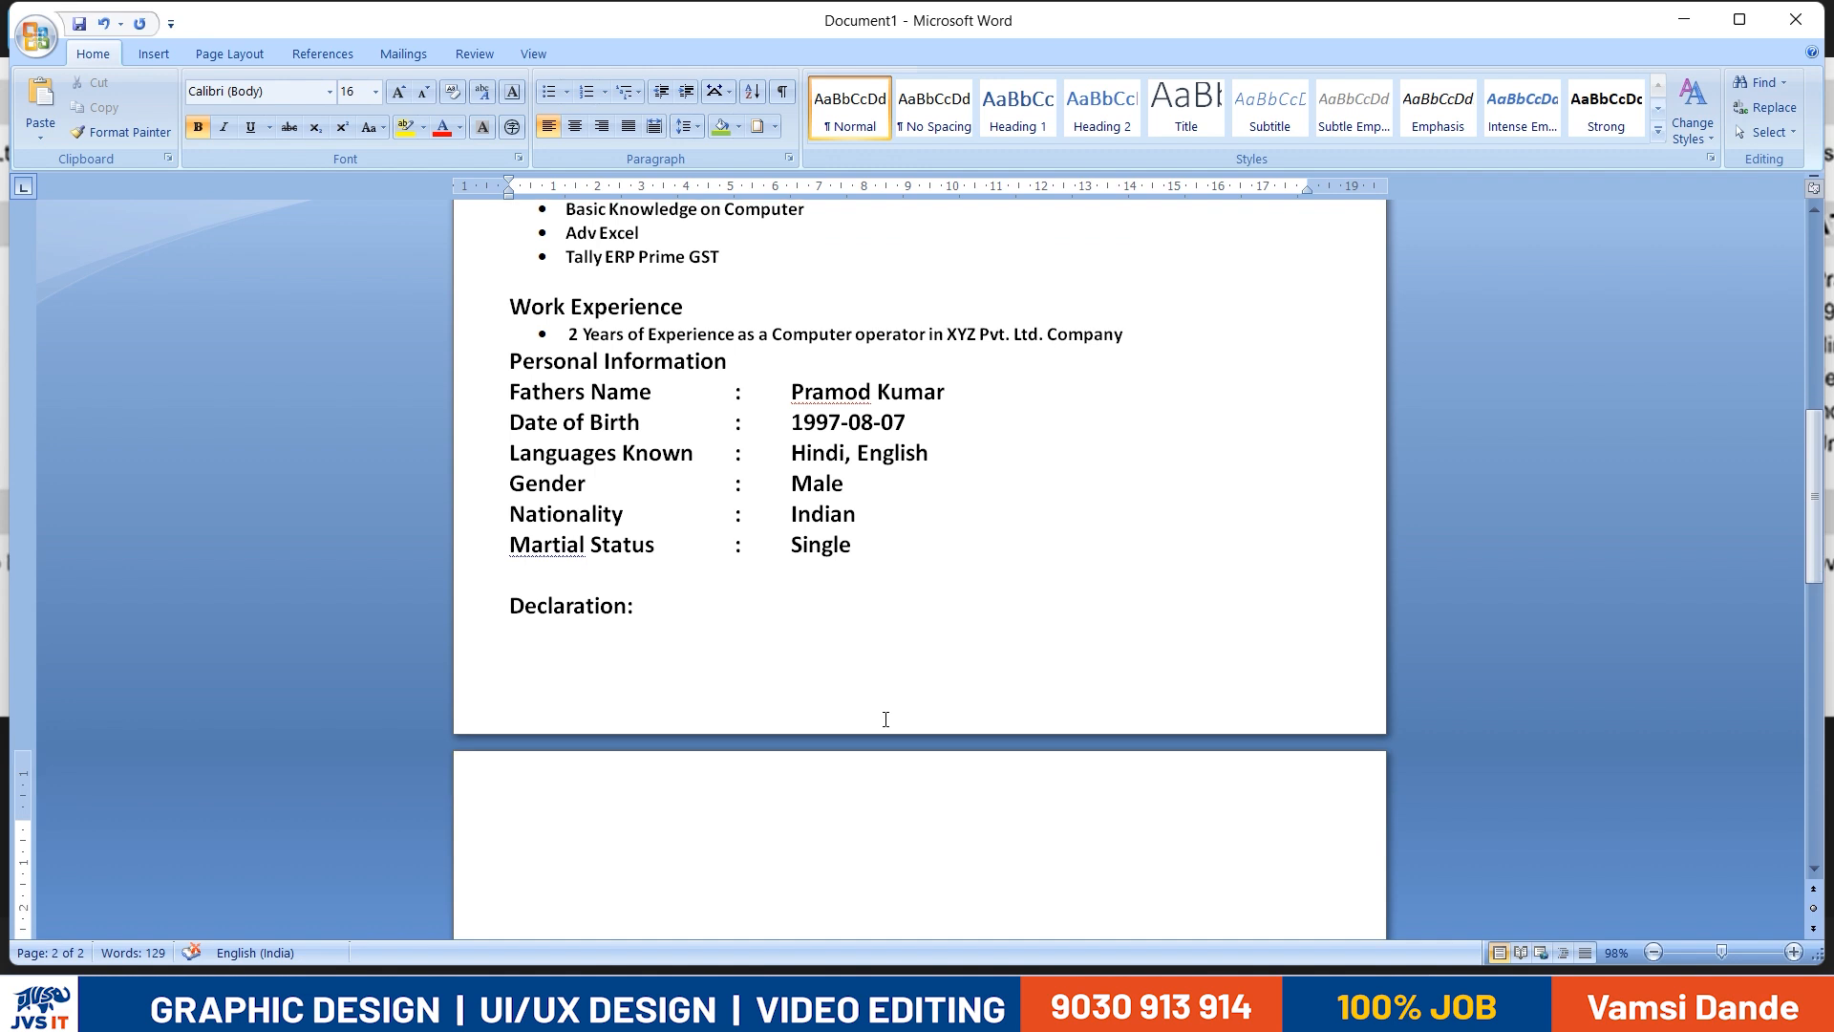
scroll(930, 765, up, 5)
drag(896, 818, 535, 655)
click(352, 94)
text(13)
key(Return)
click(362, 87)
text(12)
key(Return)
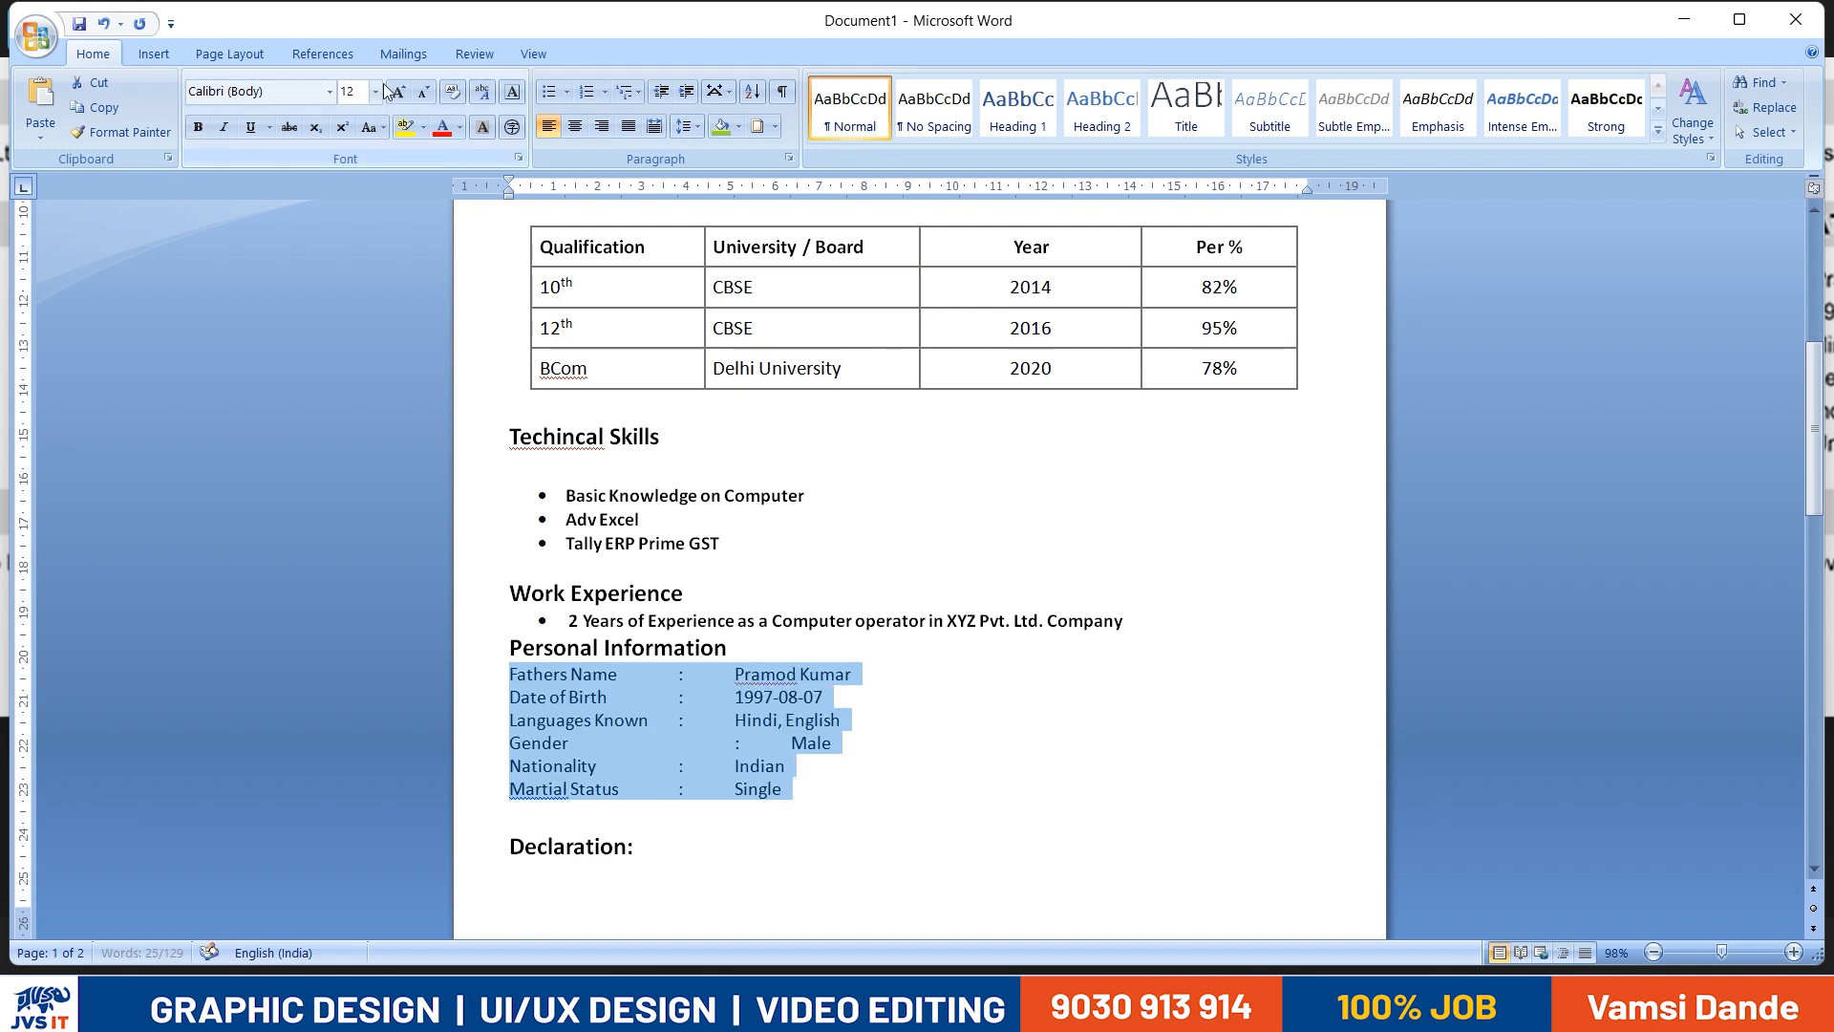
- Remove the extra tab in the Gender line so its colon and value align with the other lines
click(838, 743)
click(984, 815)
scroll(1127, 745, down, 2)
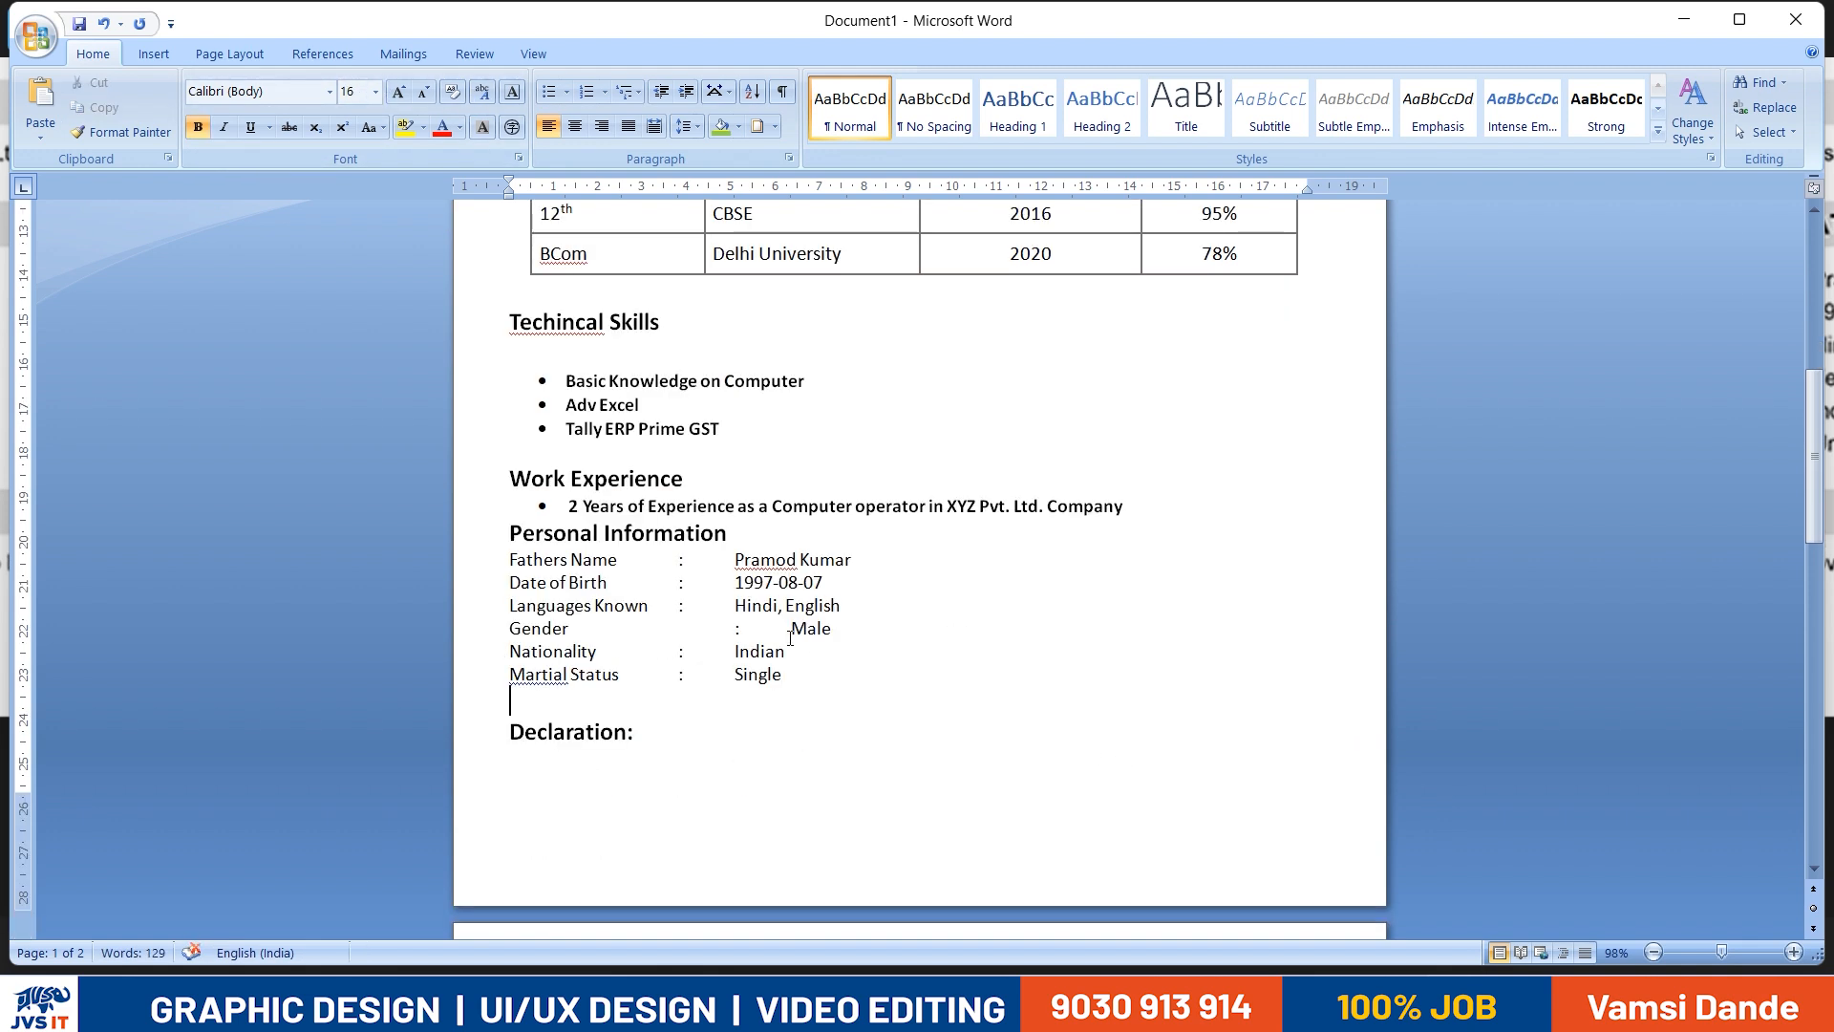
key(BackSpace)
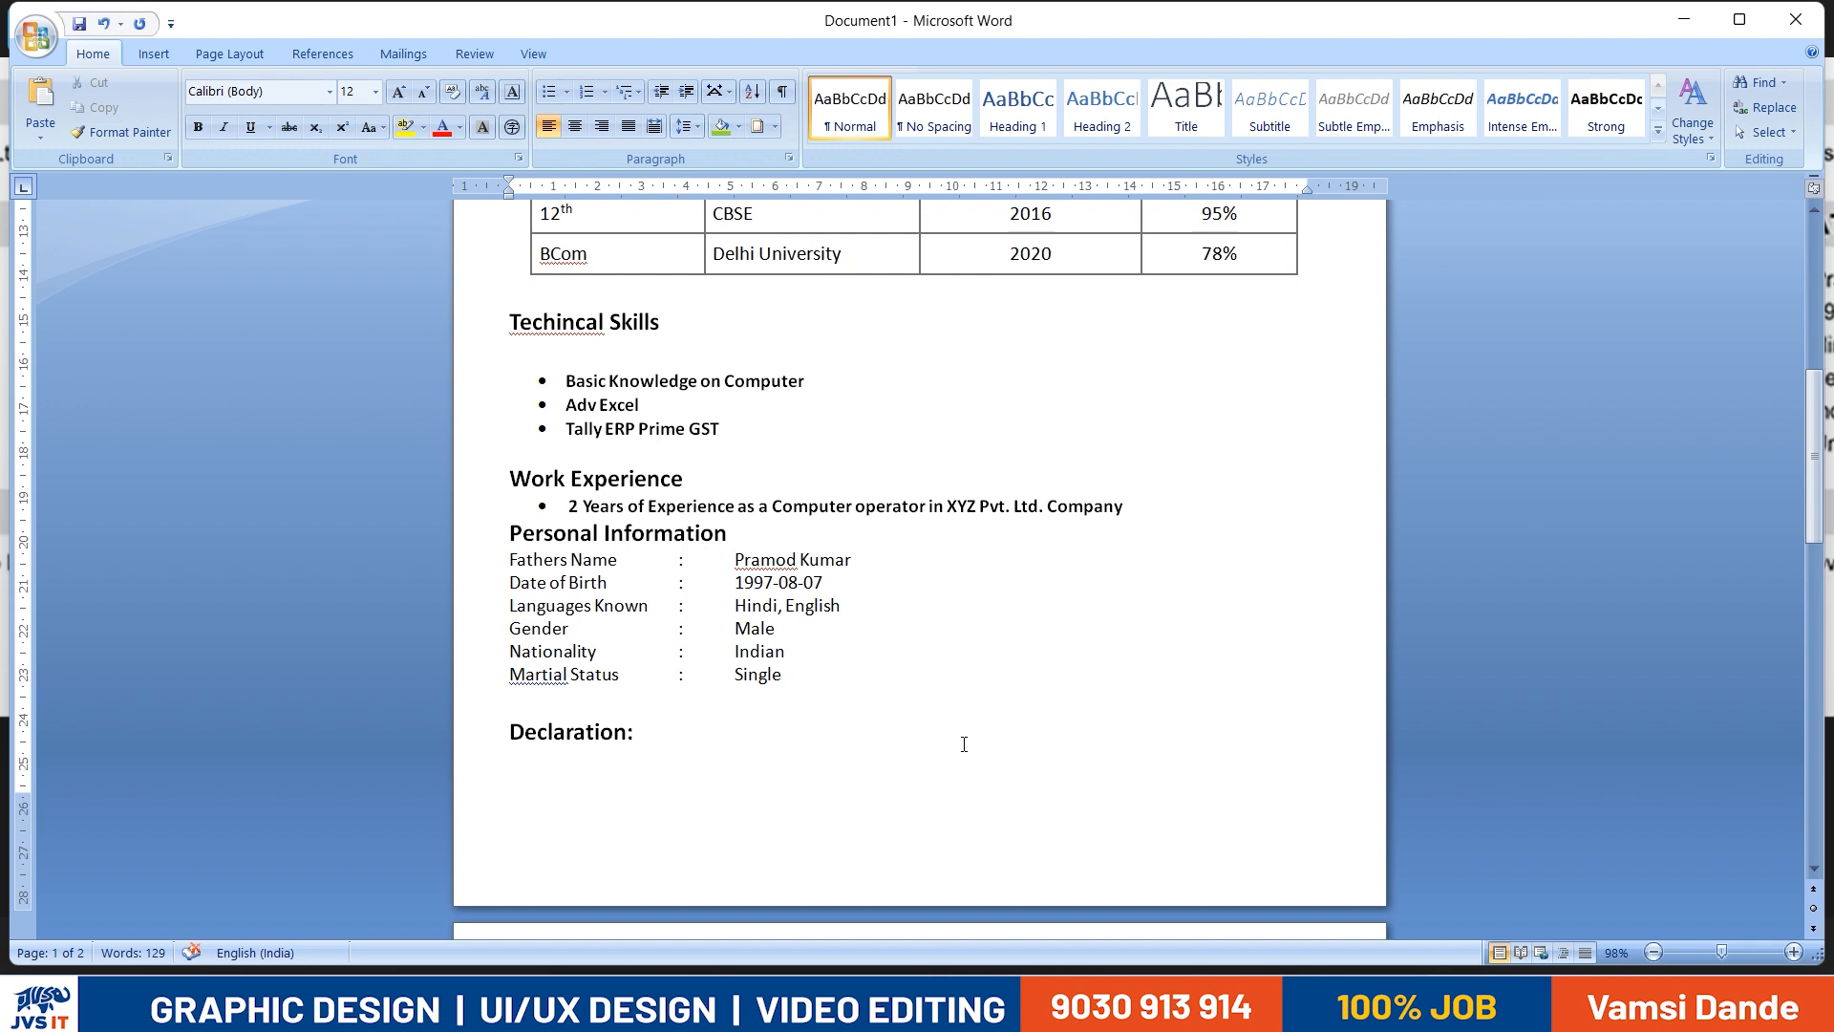
- Begin the statement under the Declaration heading with "I here by declared", following the reference resume
key(alt+Tab)
key(alt+Tab)
key(alt+Tab)
key(alt+Tab)
text(I here by)
- Continue the declaration sentence with "that the above information given"
key(alt+Tab)
key(alt+Tab)
text(dec)
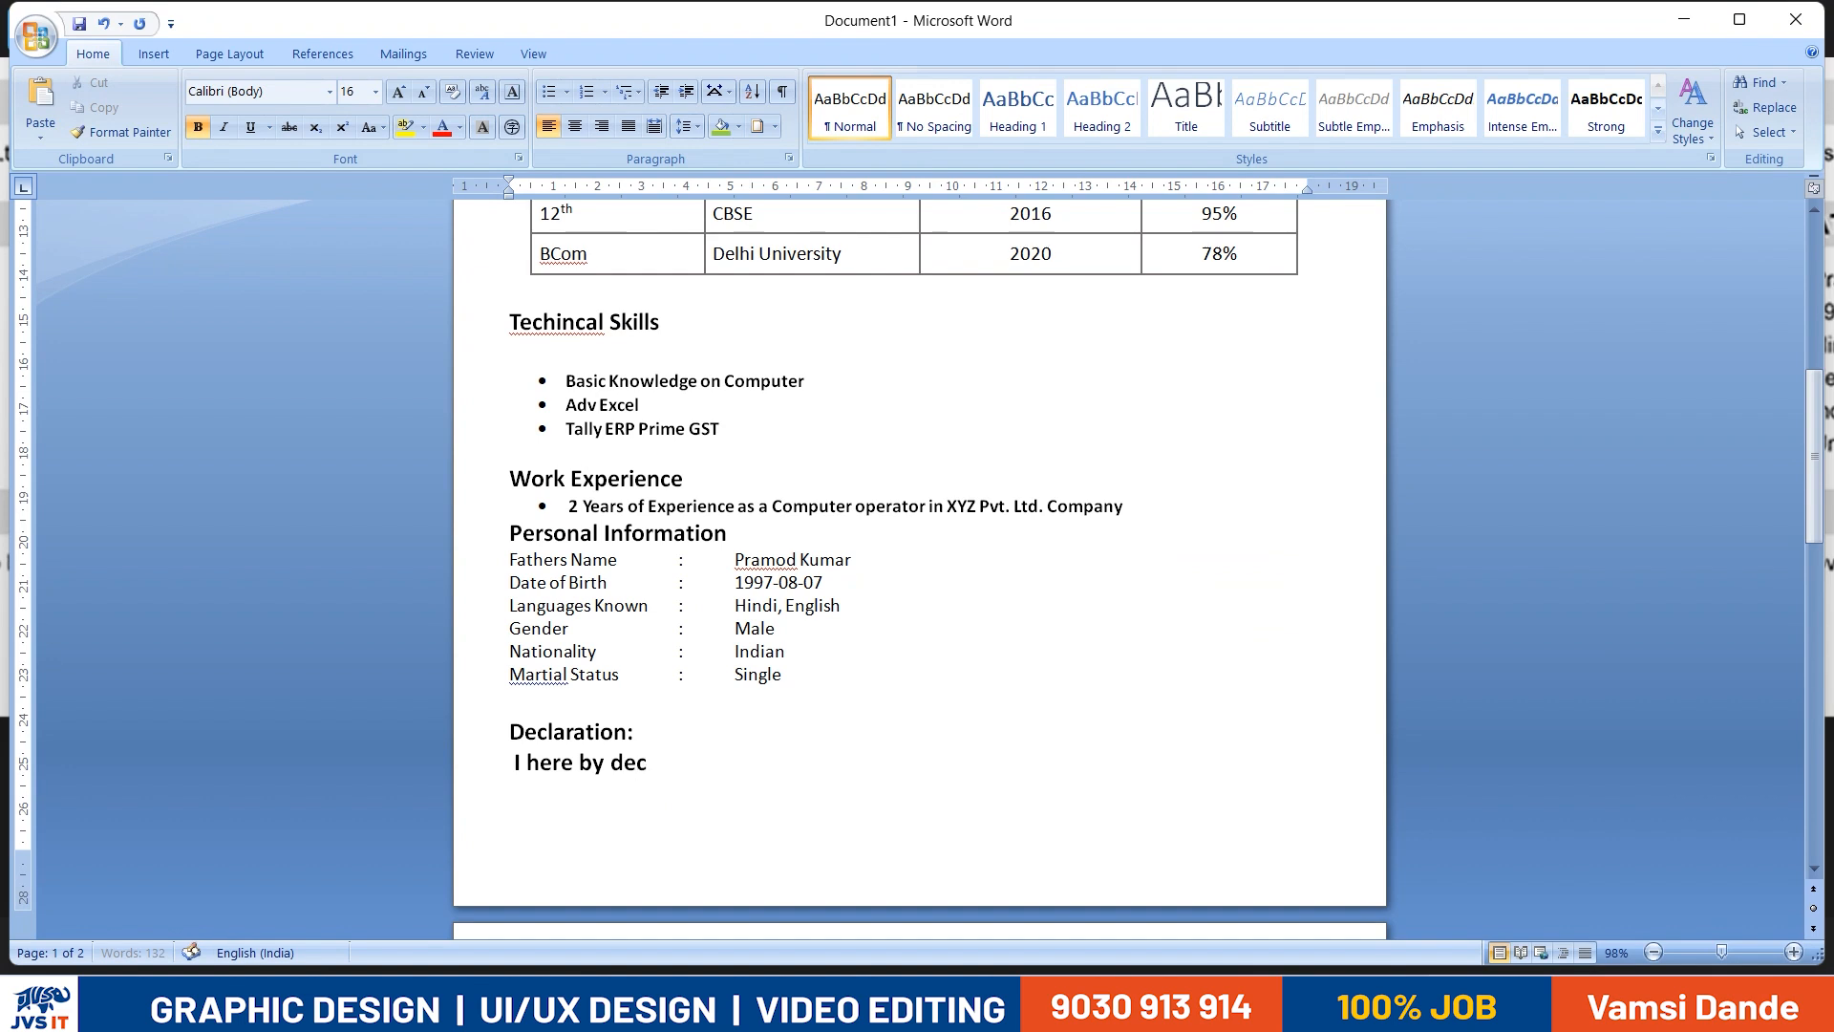
text(lared)
key(alt+Tab)
key(alt+Tab)
text(tha)
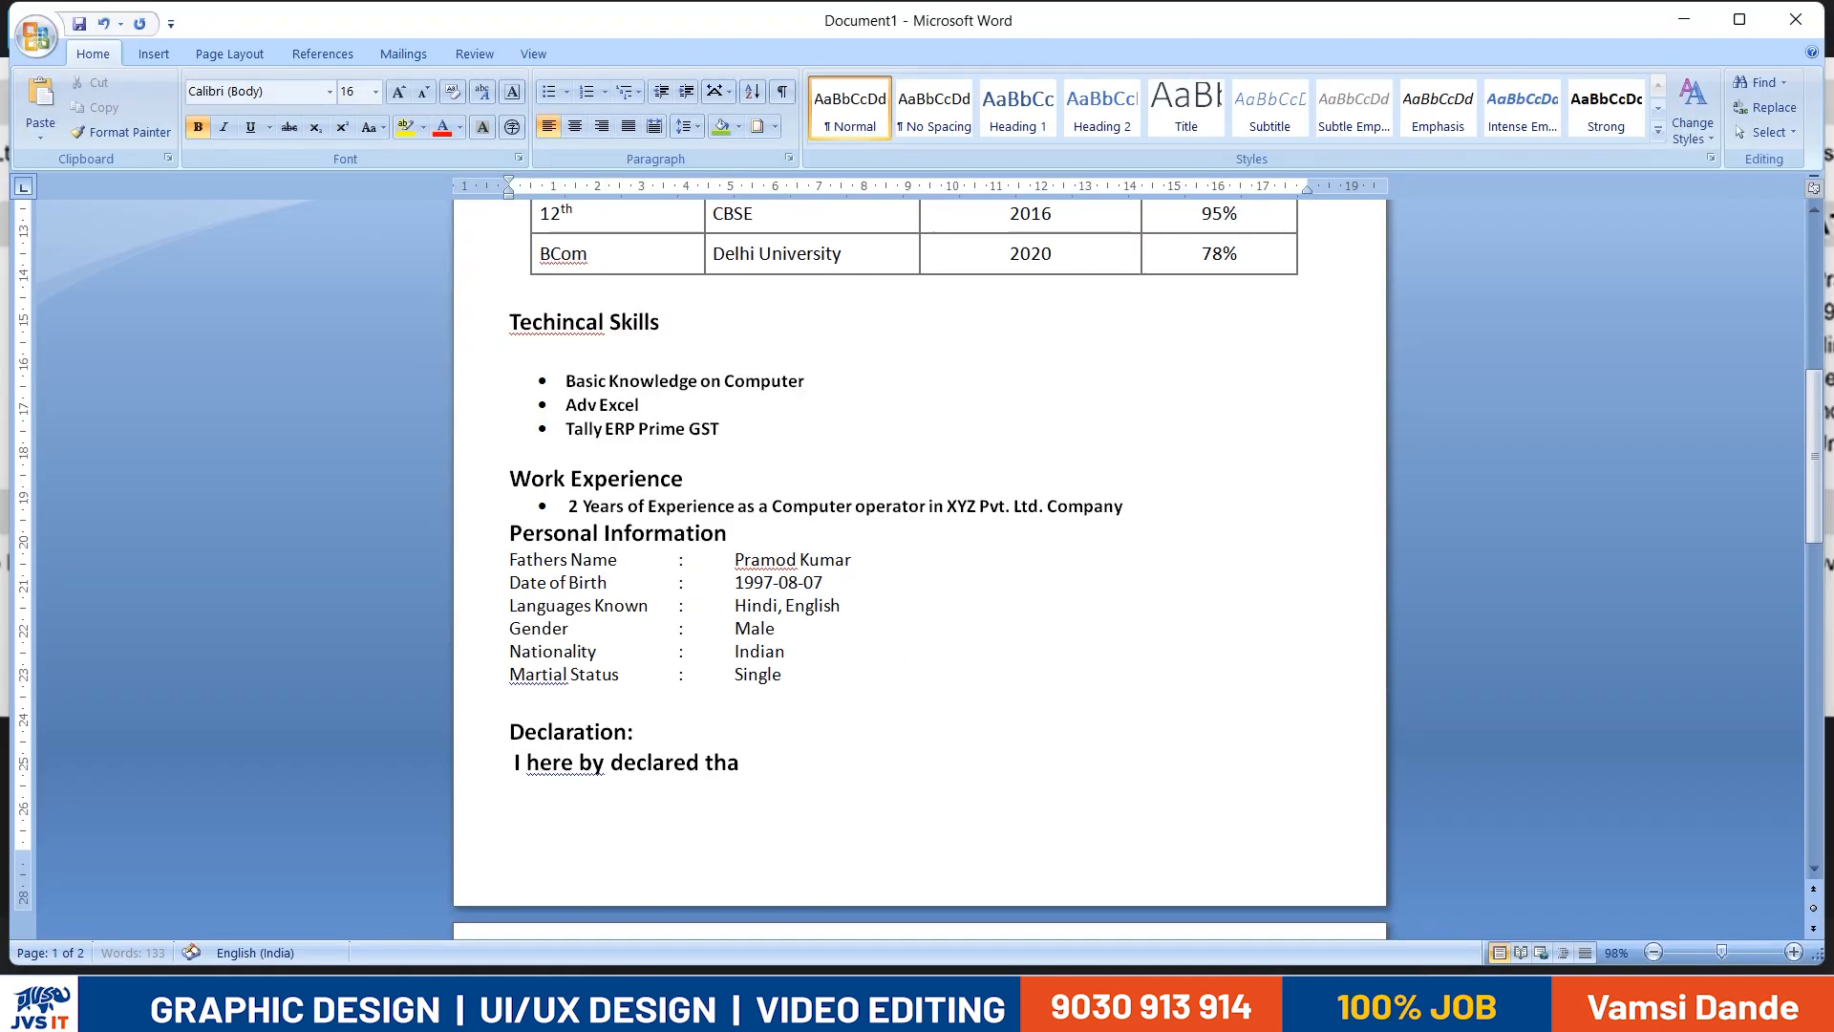
text(t the above)
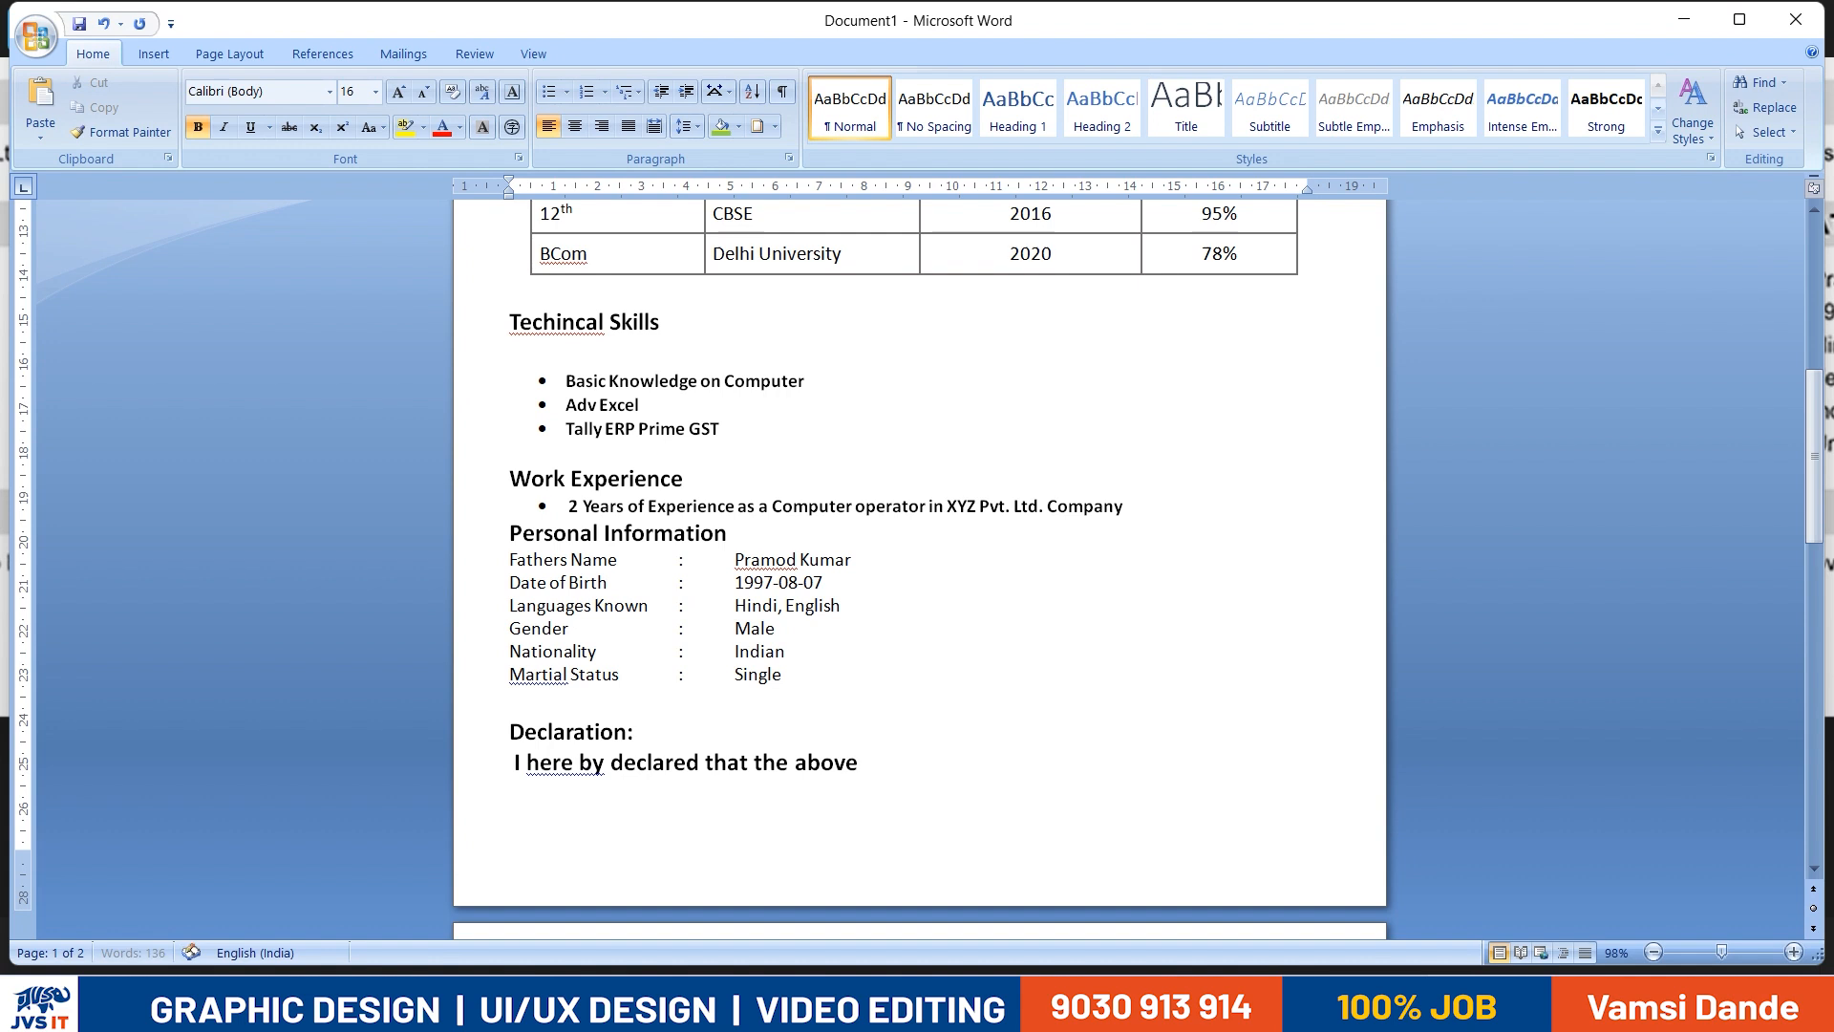
key(alt+Tab)
key(alt+Tab)
text(informatio)
- Continue the declaration sentence with "by me is true"
key(alt+Tab)
key(alt+Tab)
text(n given)
key(alt+Tab)
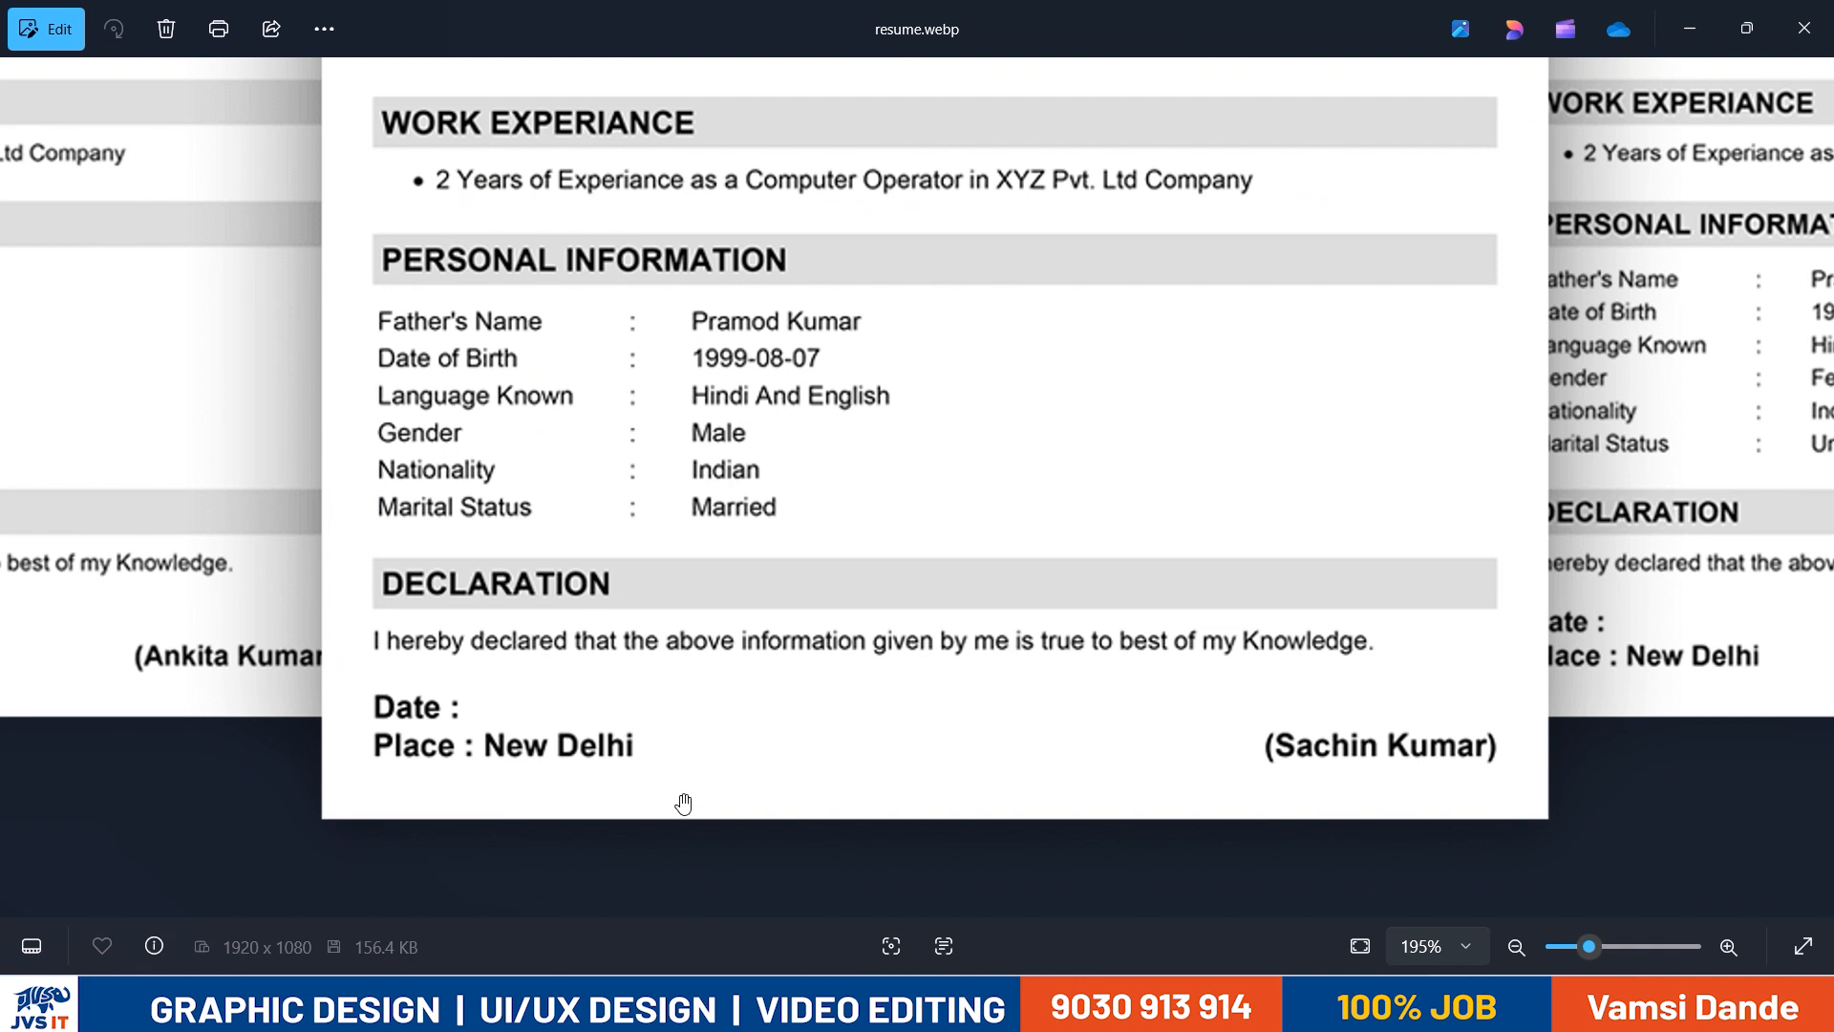
key(alt+Tab)
text(b)
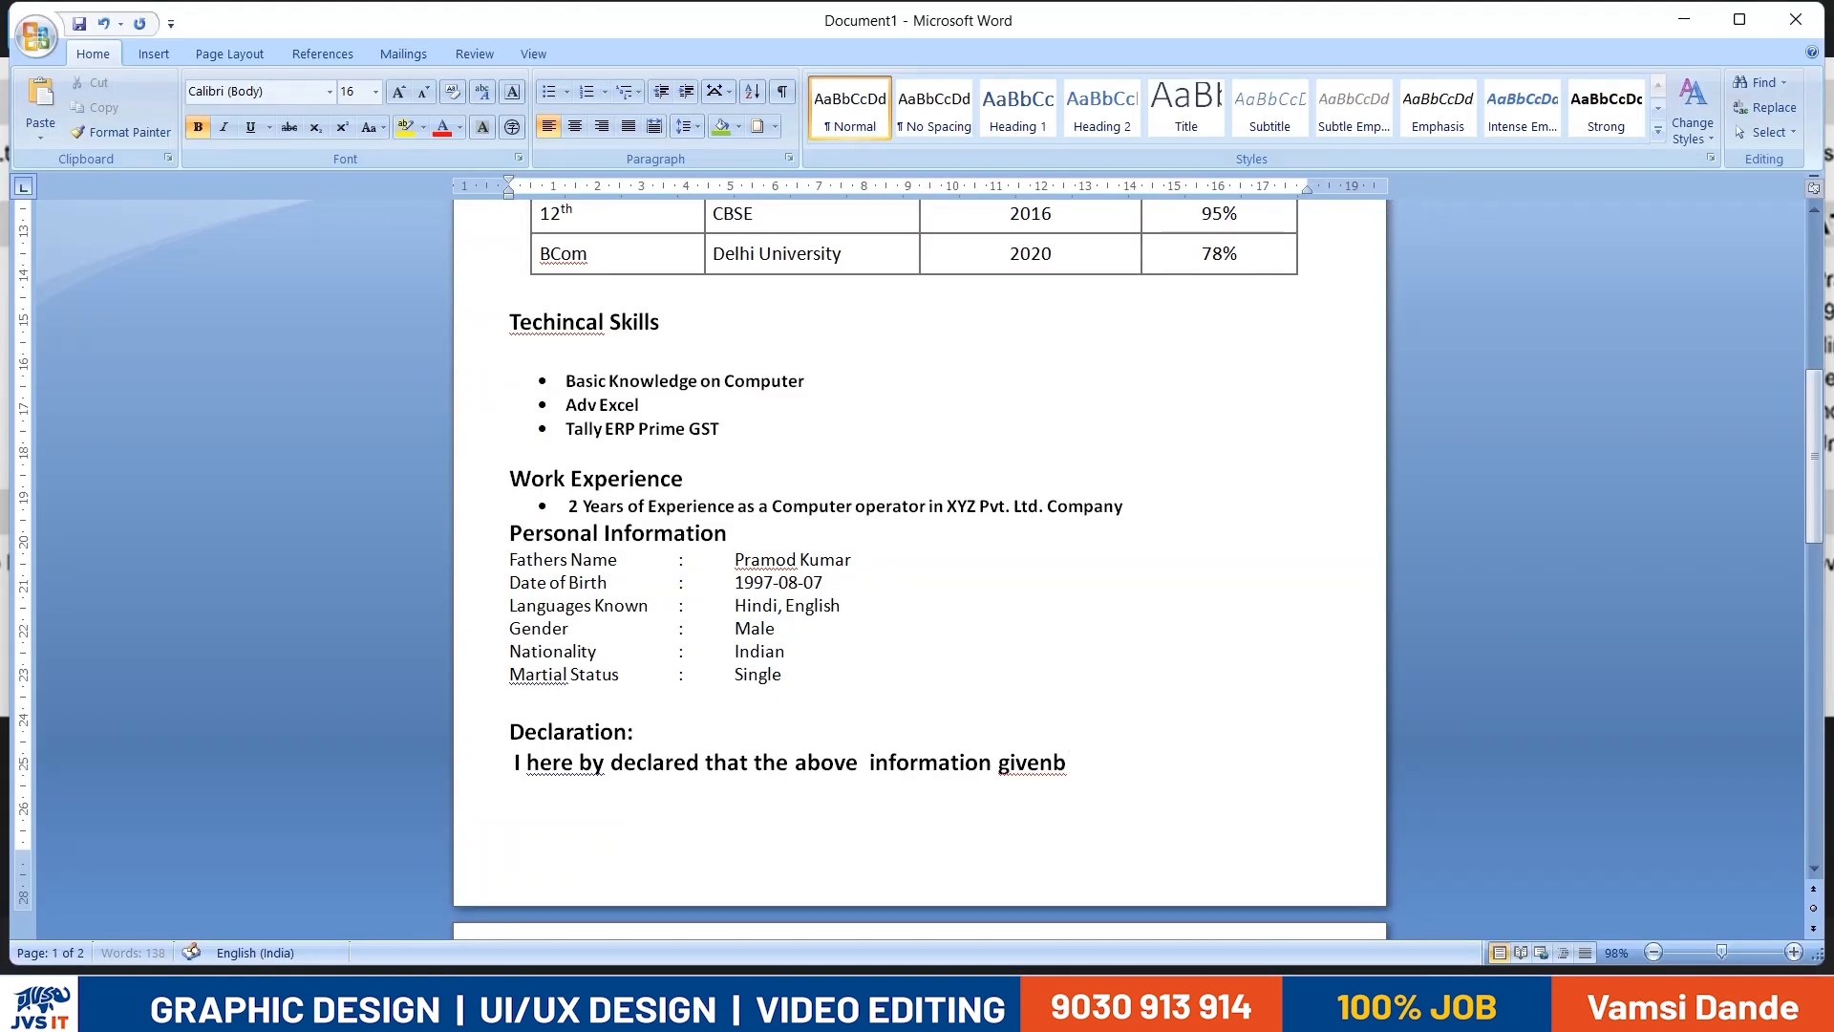
text(y me in)
key(BackSpace)
text(s true)
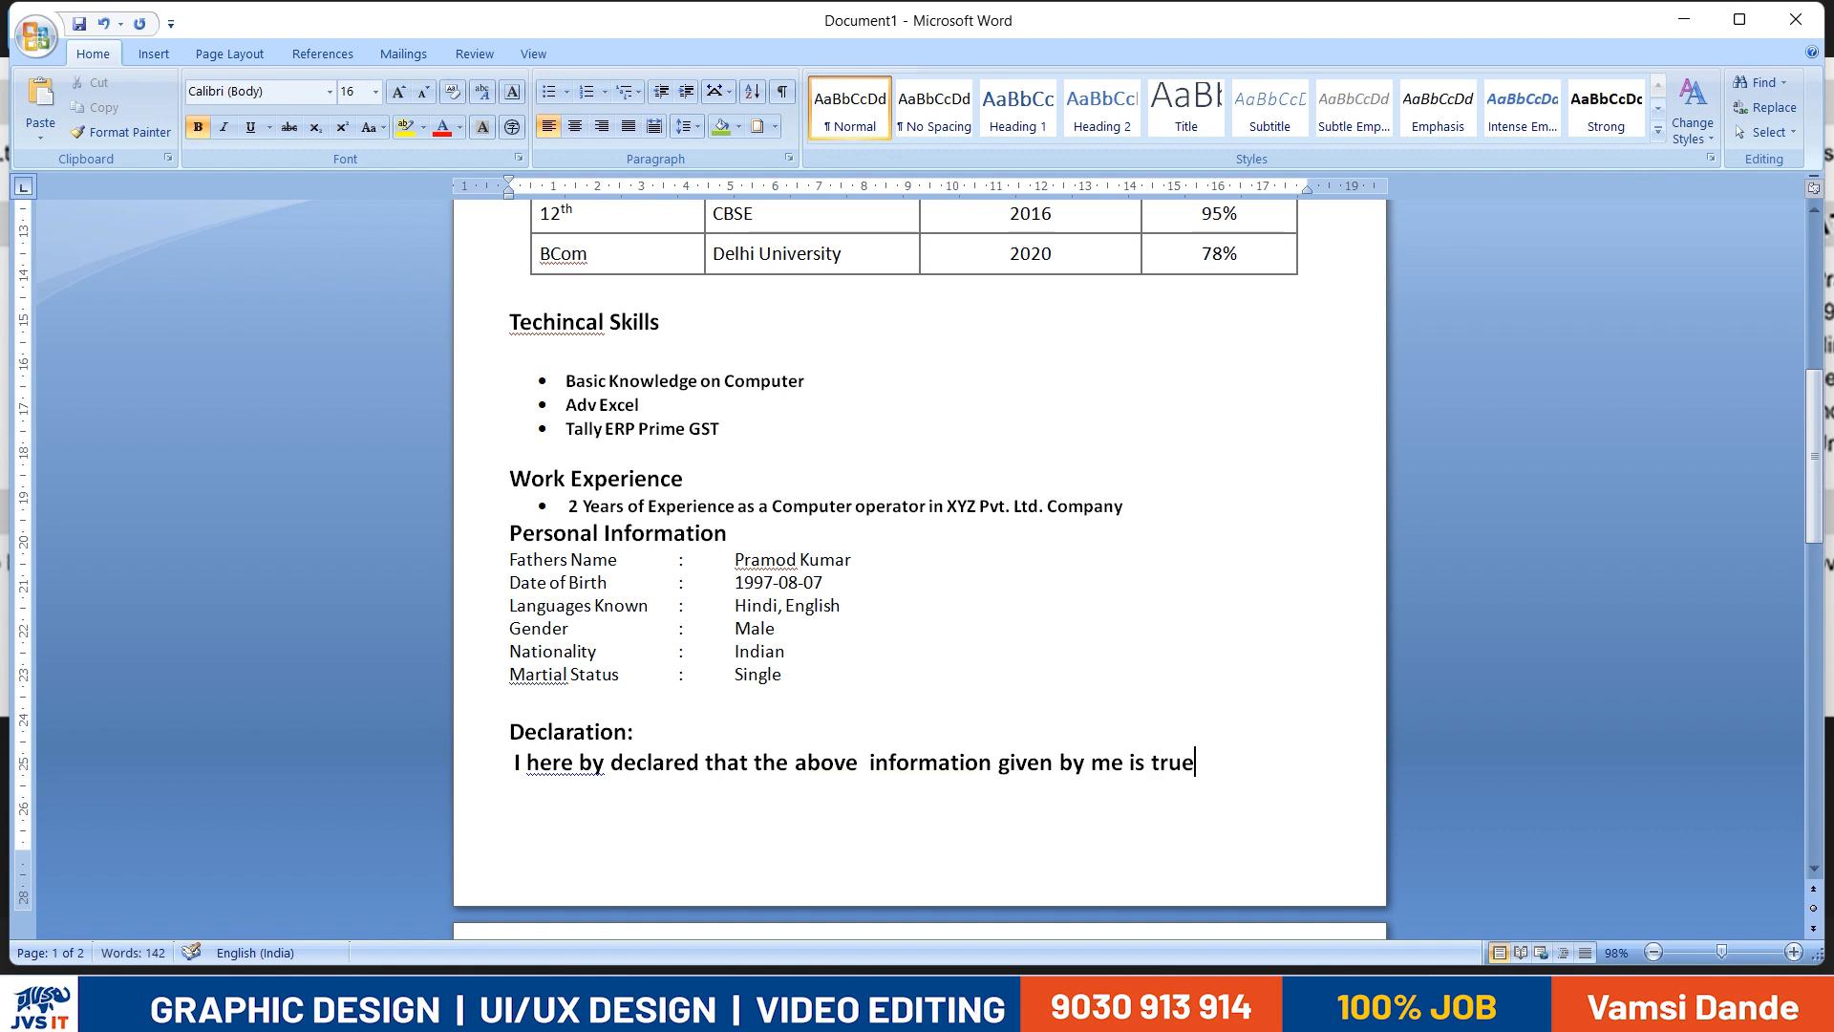
- Complete the declaration sentence with "to best of my Knowledge."
key(alt+Tab)
key(alt+Tab)
text(to)
key(alt+Tab)
key(alt+Tab)
text(best of my Know)
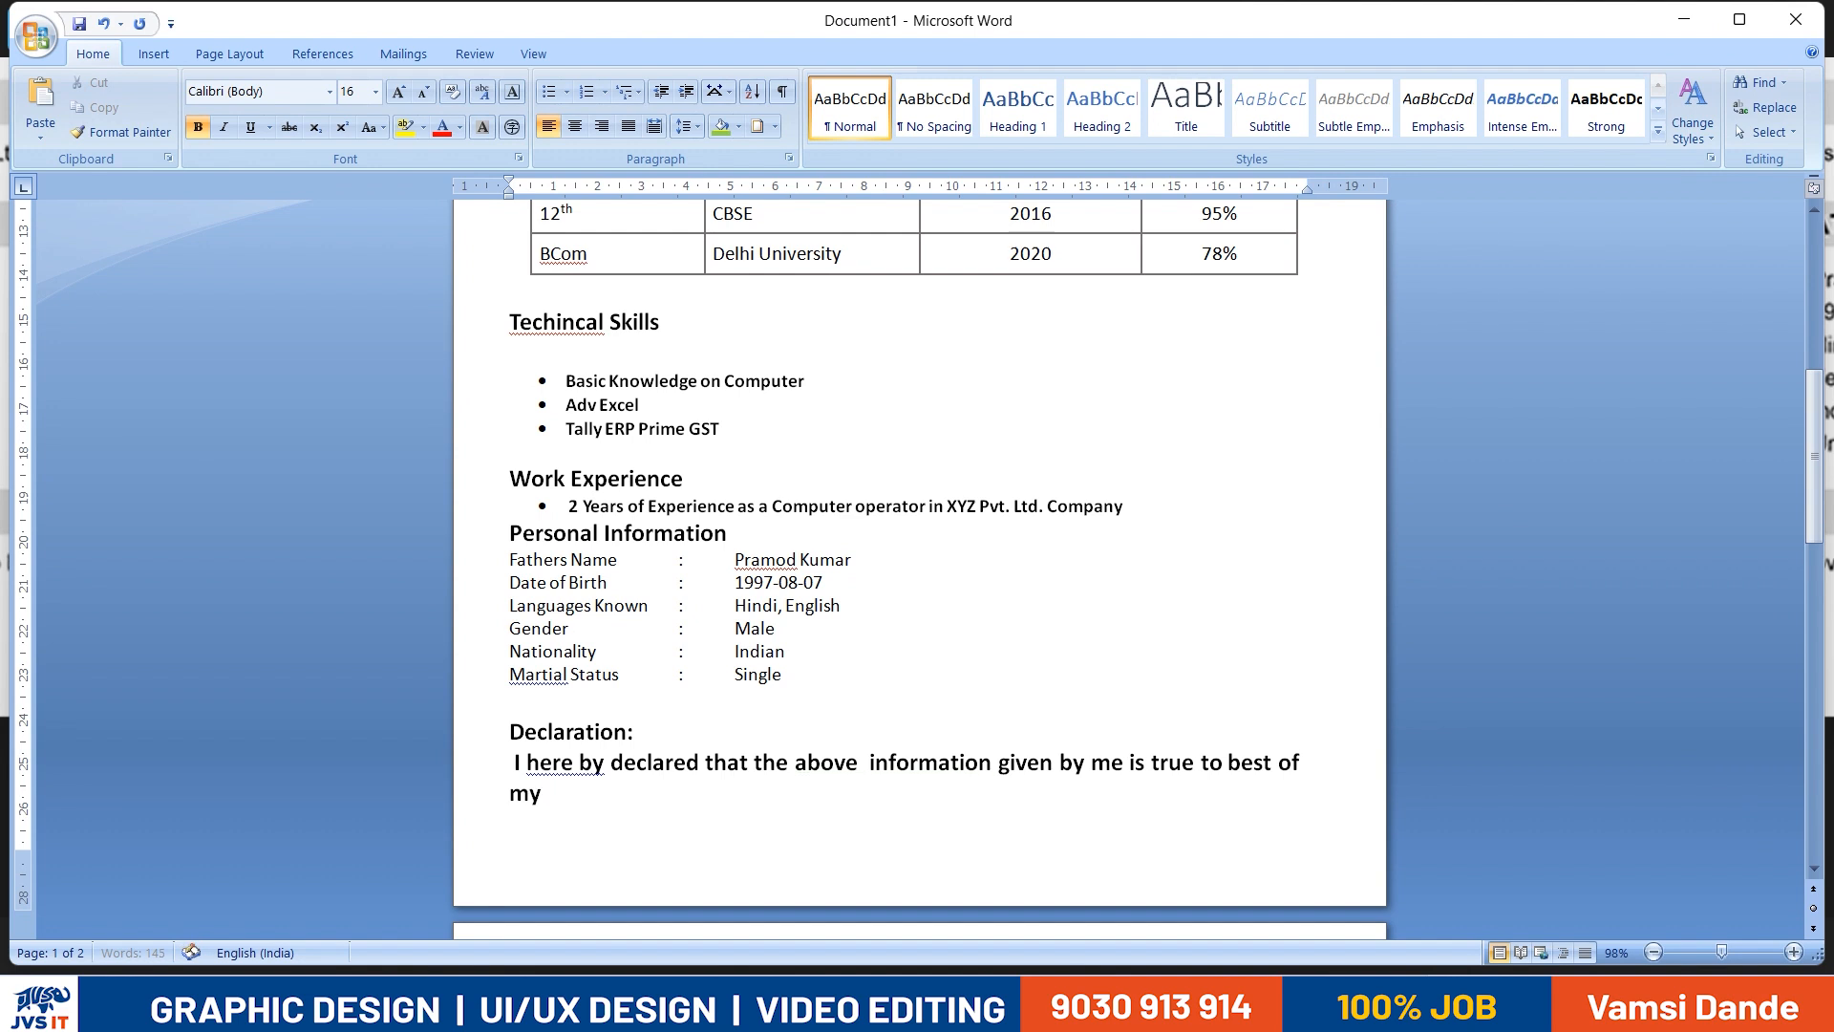
text(ledge)
key(alt+Tab)
key(alt+Tab)
text(.)
- Reduce the declaration sentence to font size 12 and remove its bold formatting
key(ctrl+shift+Left)
key(ctrl+shift+Left)
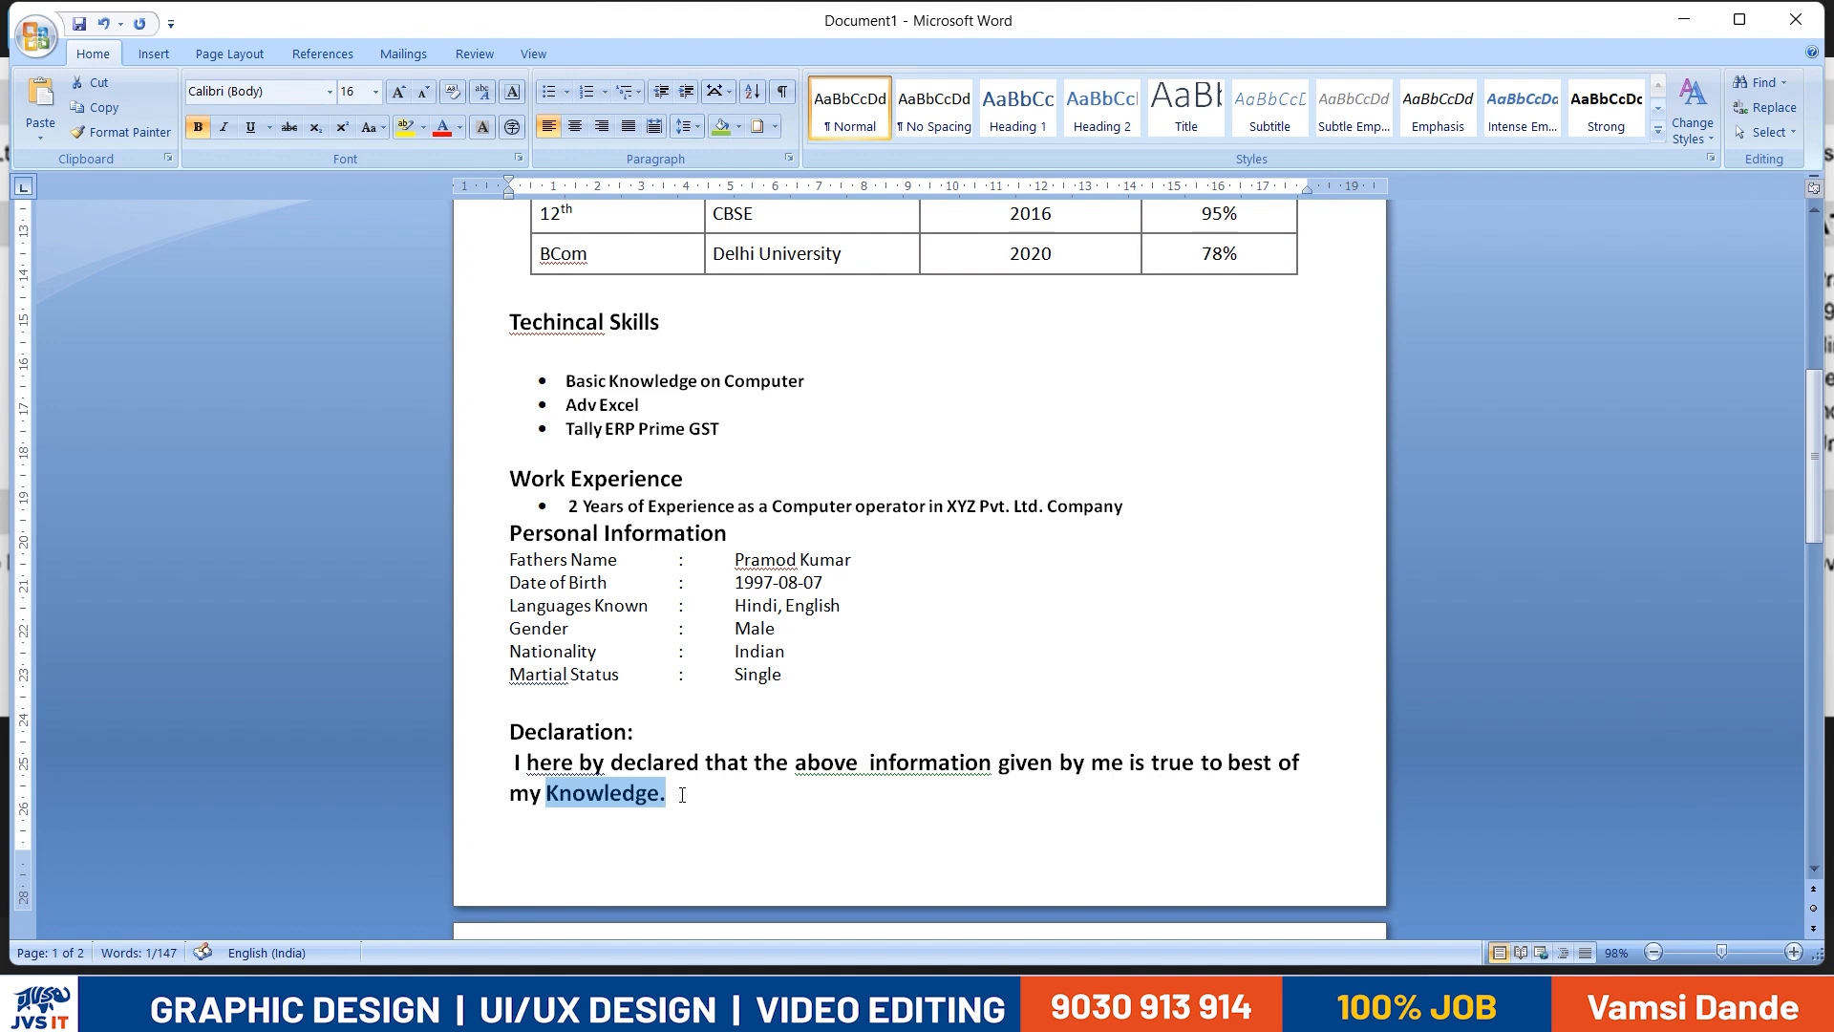
key(ctrl+shift+Up)
key(ctrl+shift+comma)
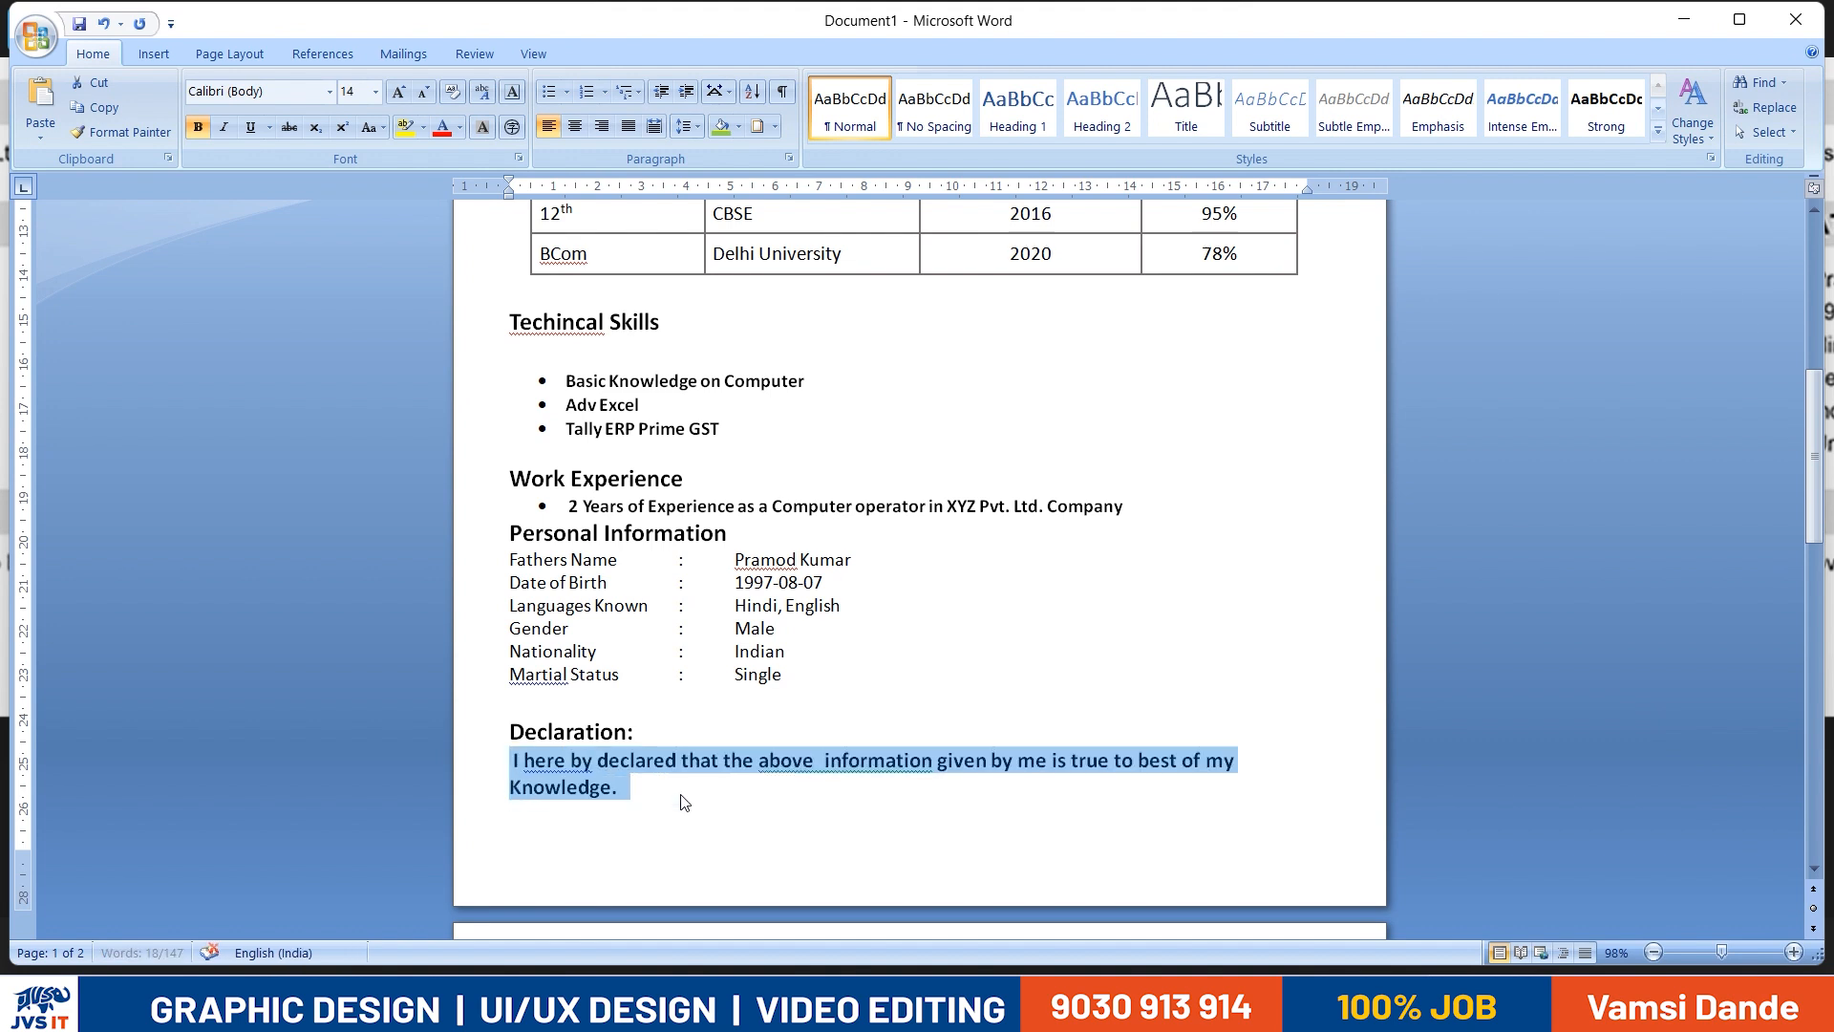
key(ctrl+shift+comma)
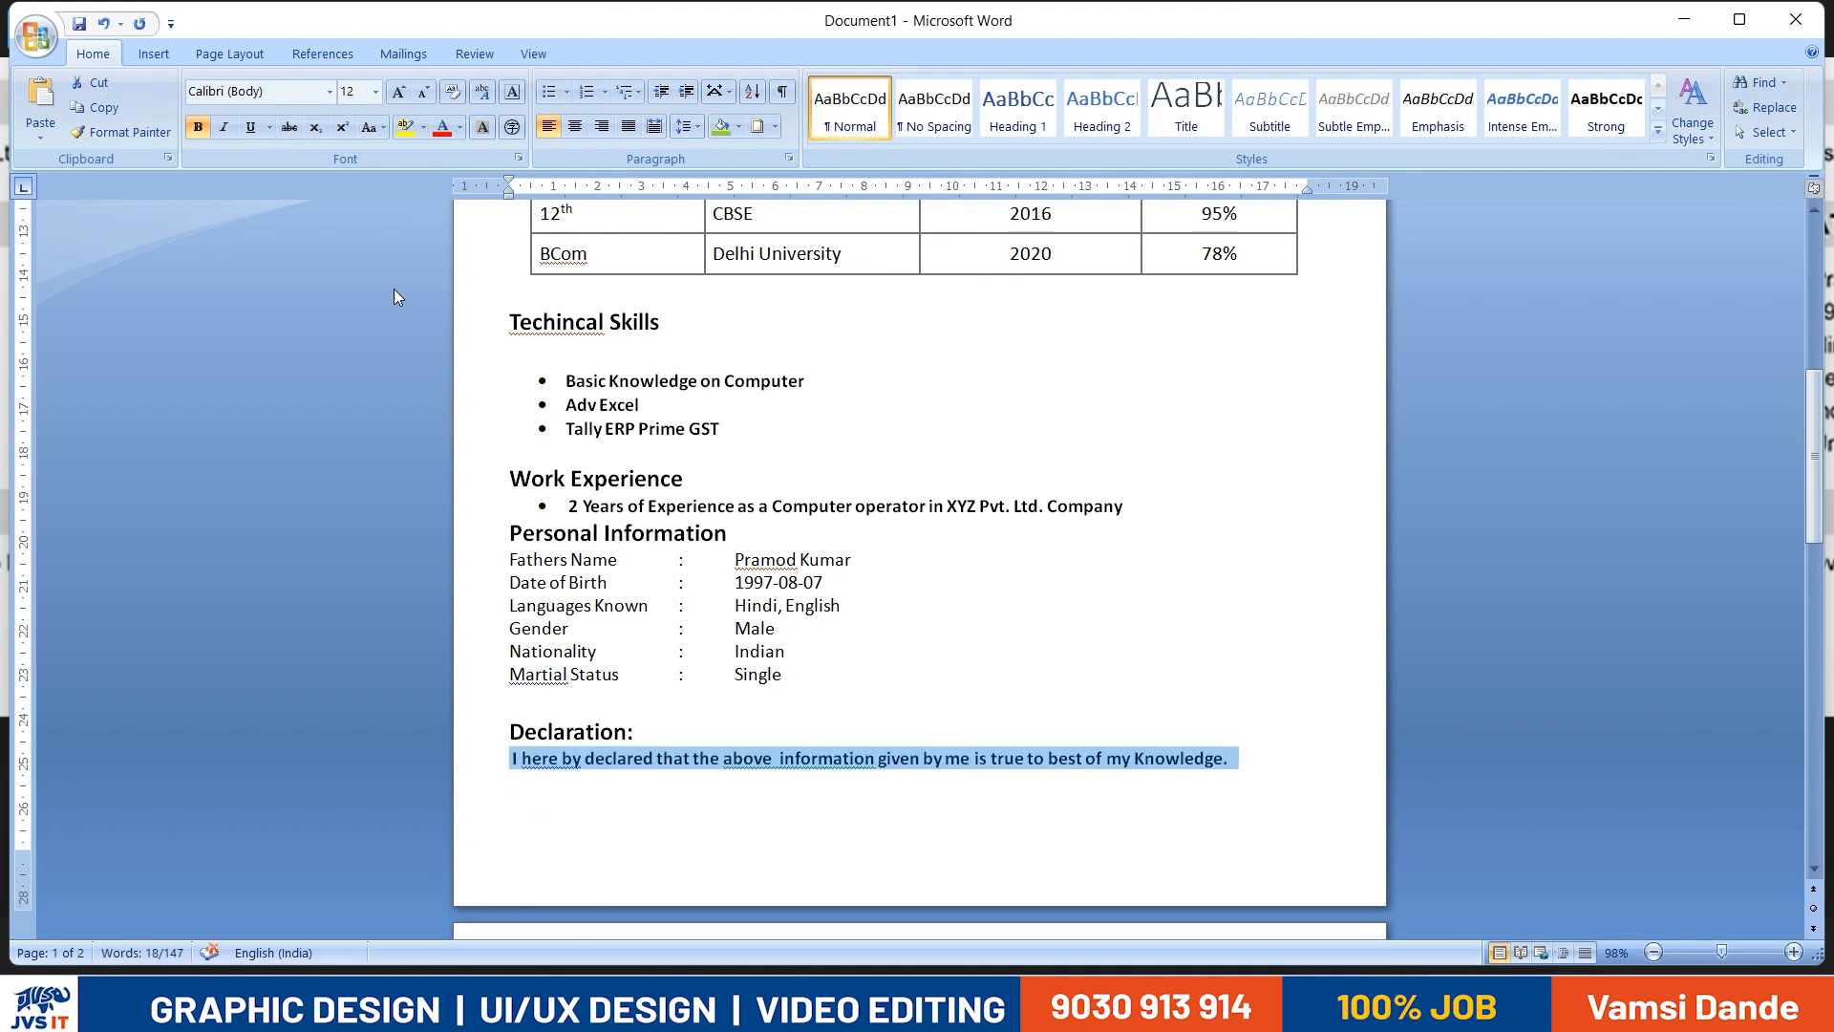
key(ctrl+b)
- Add a "Date:" line one blank line below the declaration sentence
click(1237, 774)
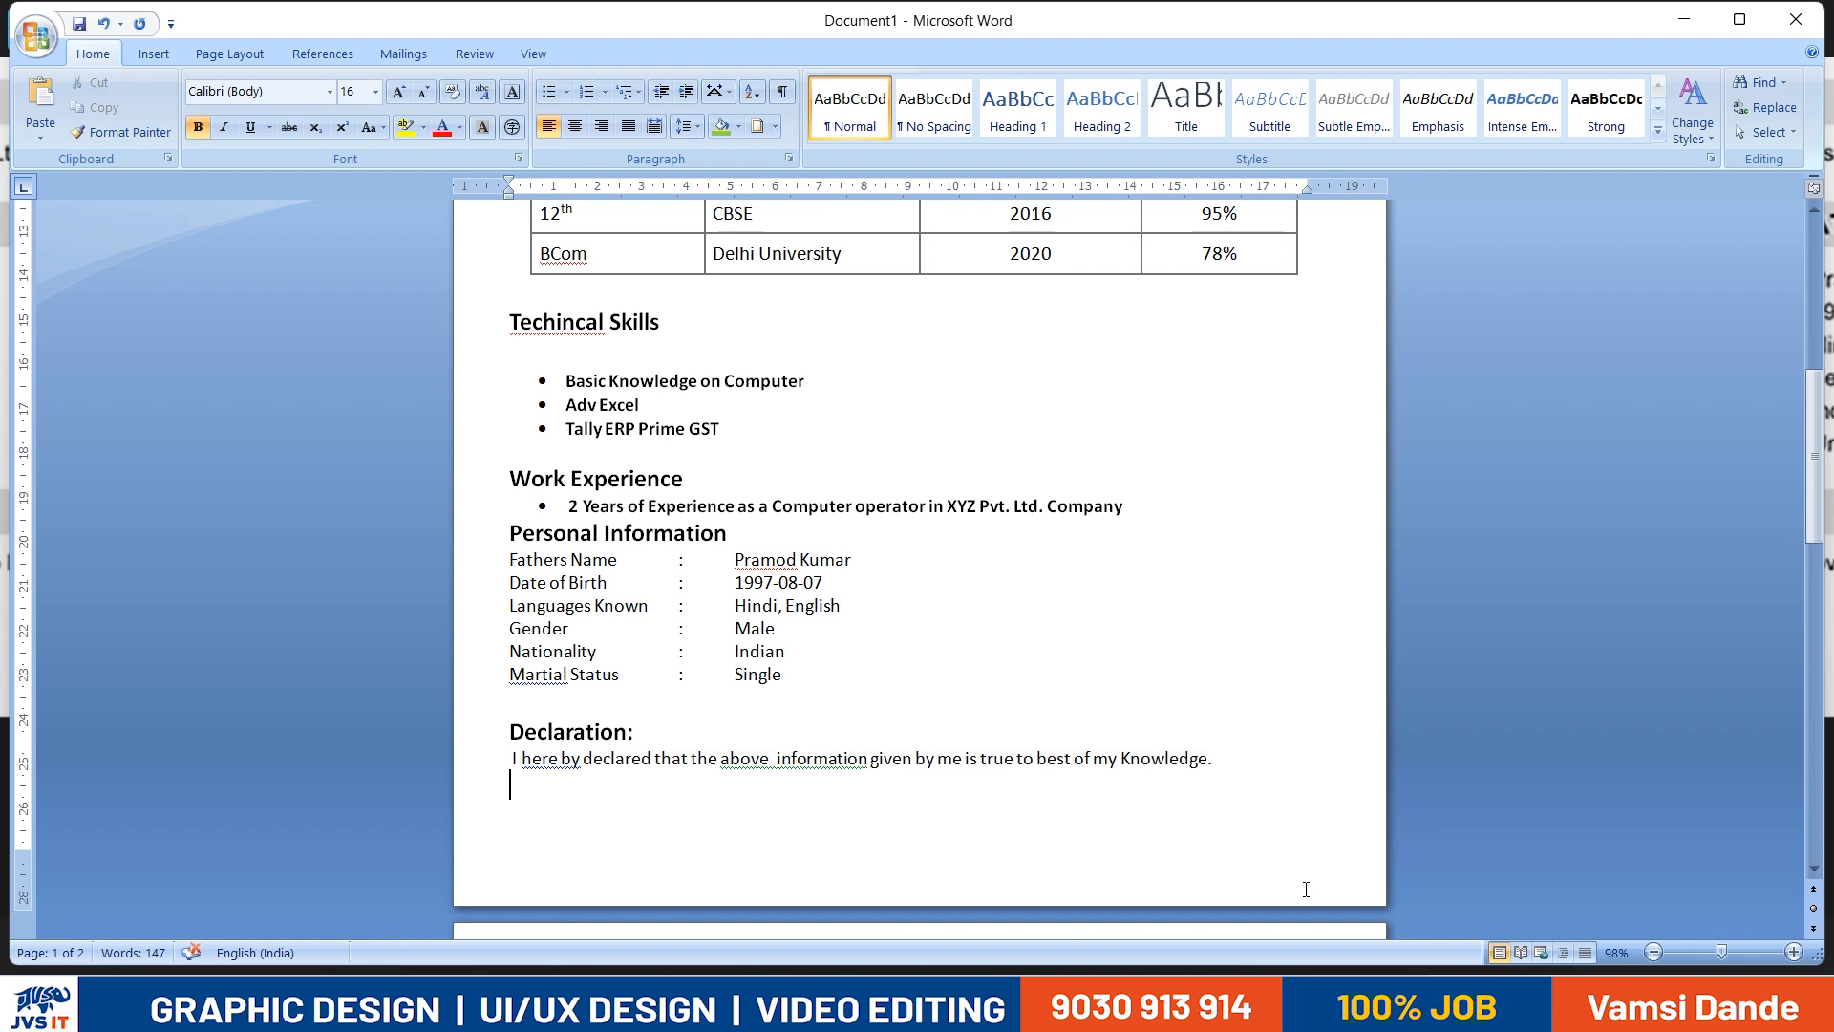
key(alt+Tab)
- Add a "Place: New Delhi" line directly below the Date line
key(alt+Tab)
text(Date )
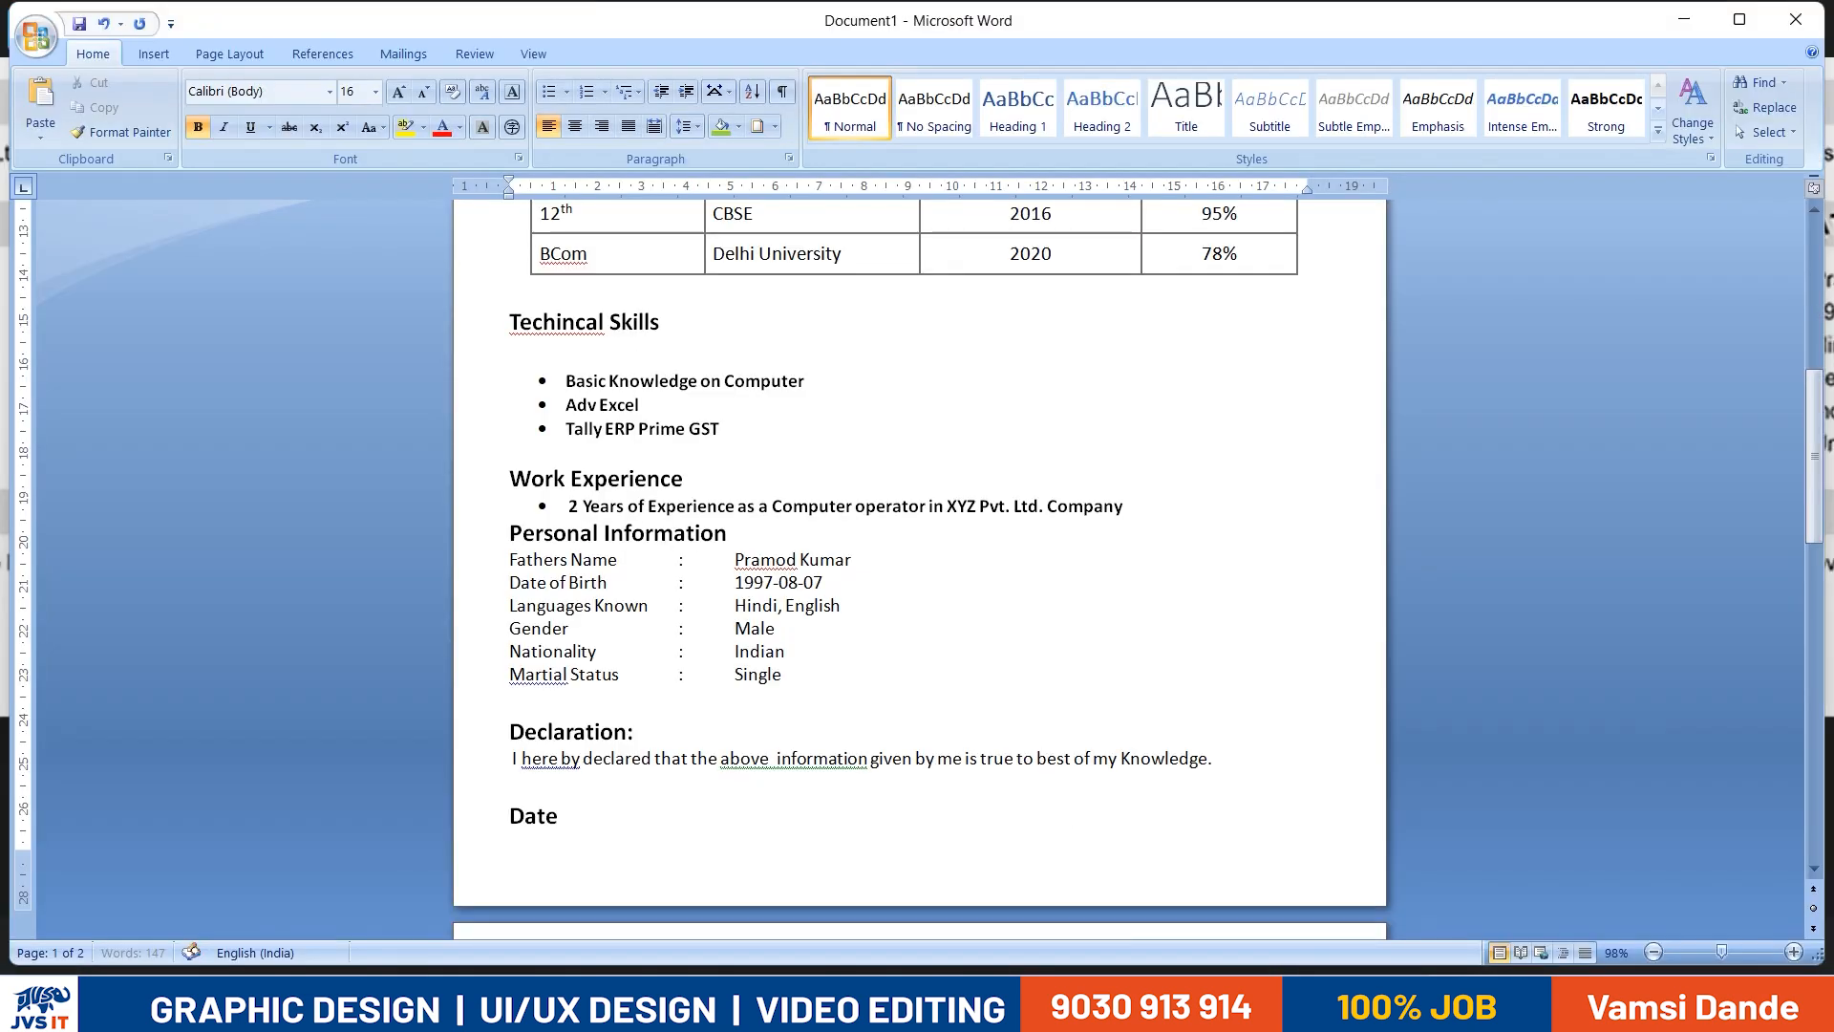
text(:)
scroll(917, 574, down, 2)
key(alt+Tab)
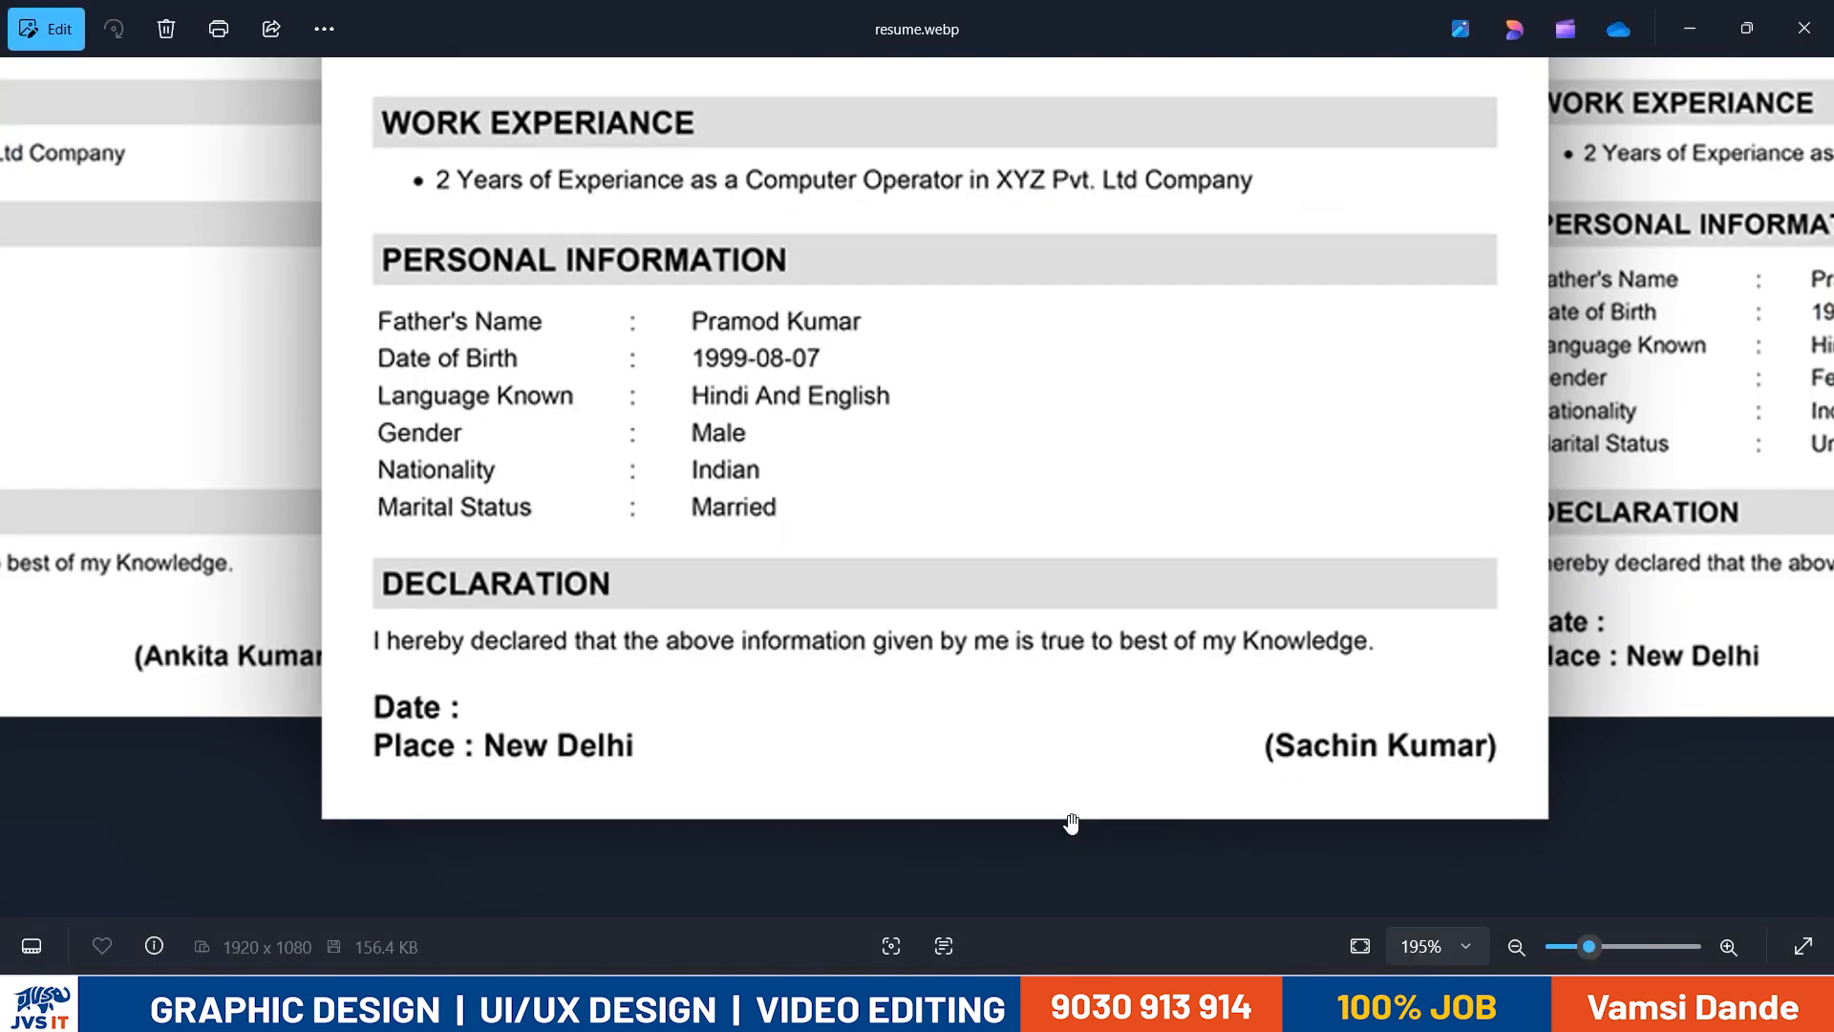
key(alt+Tab)
key(Return)
text(Place : New Del)
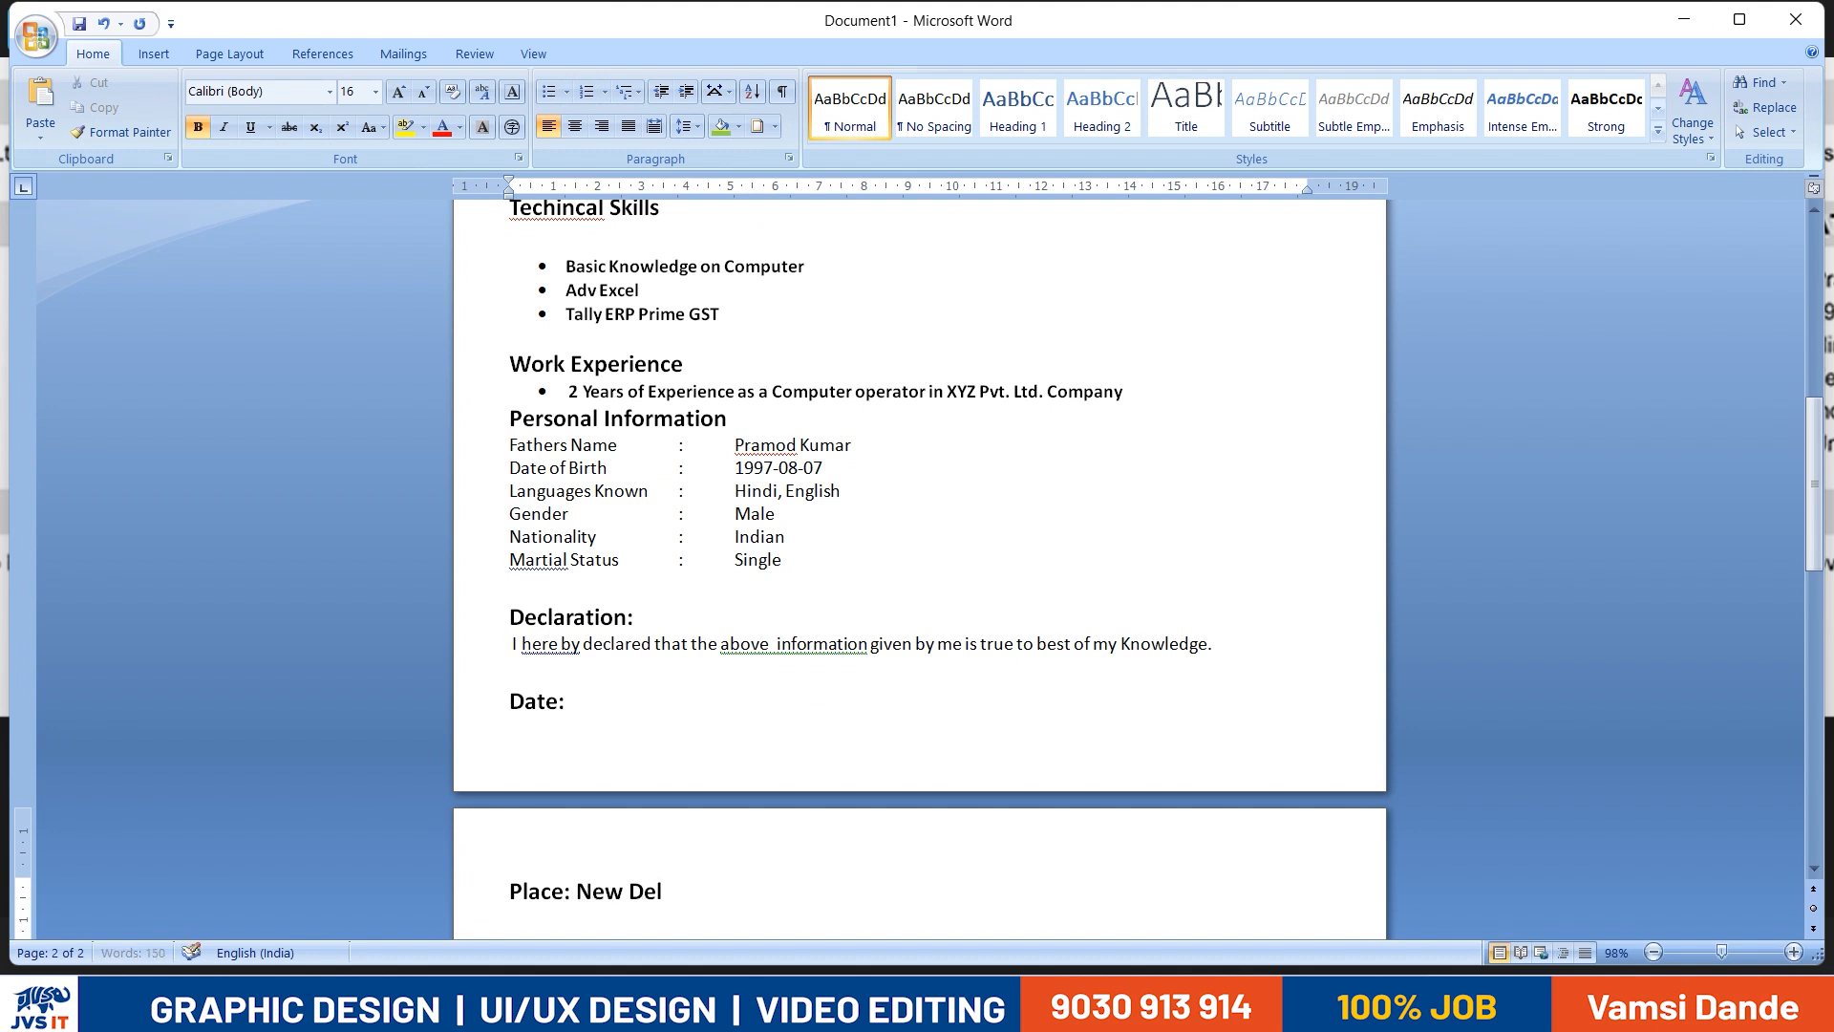
text(hi)
key(alt+Tab)
key(alt+Tab)
scroll(752, 882, up, 10)
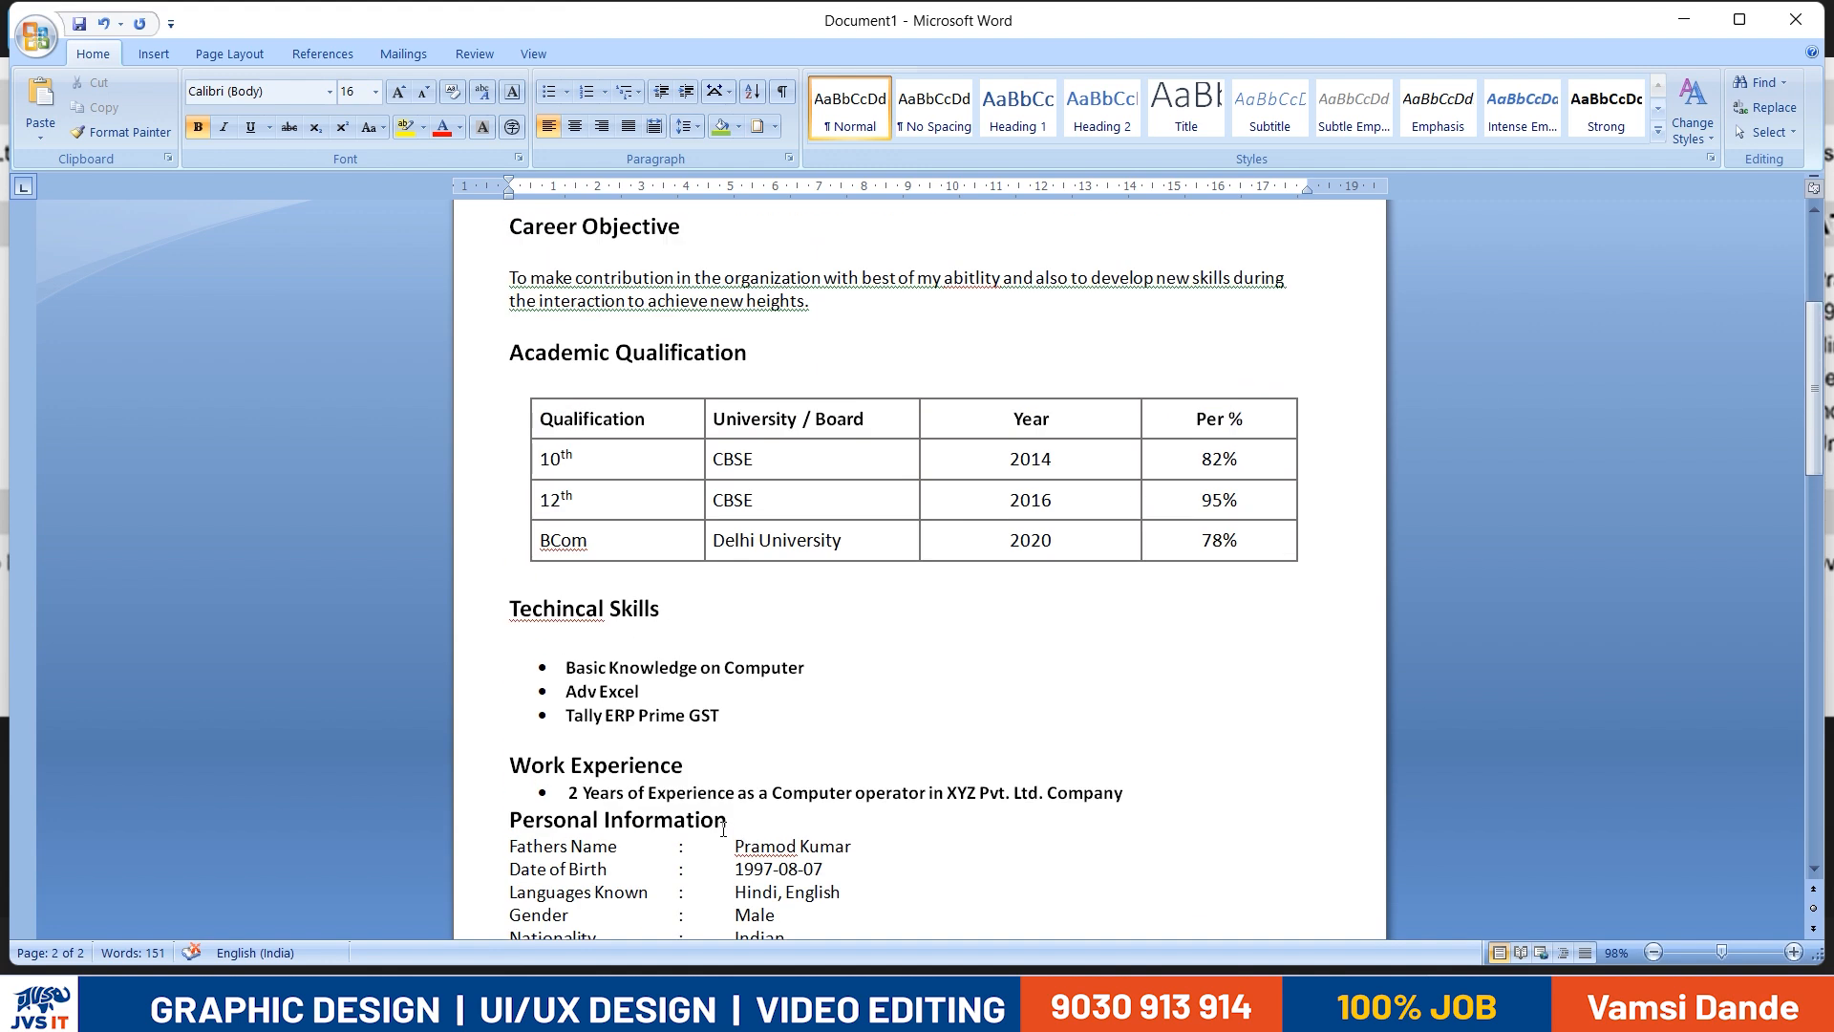
click(505, 741)
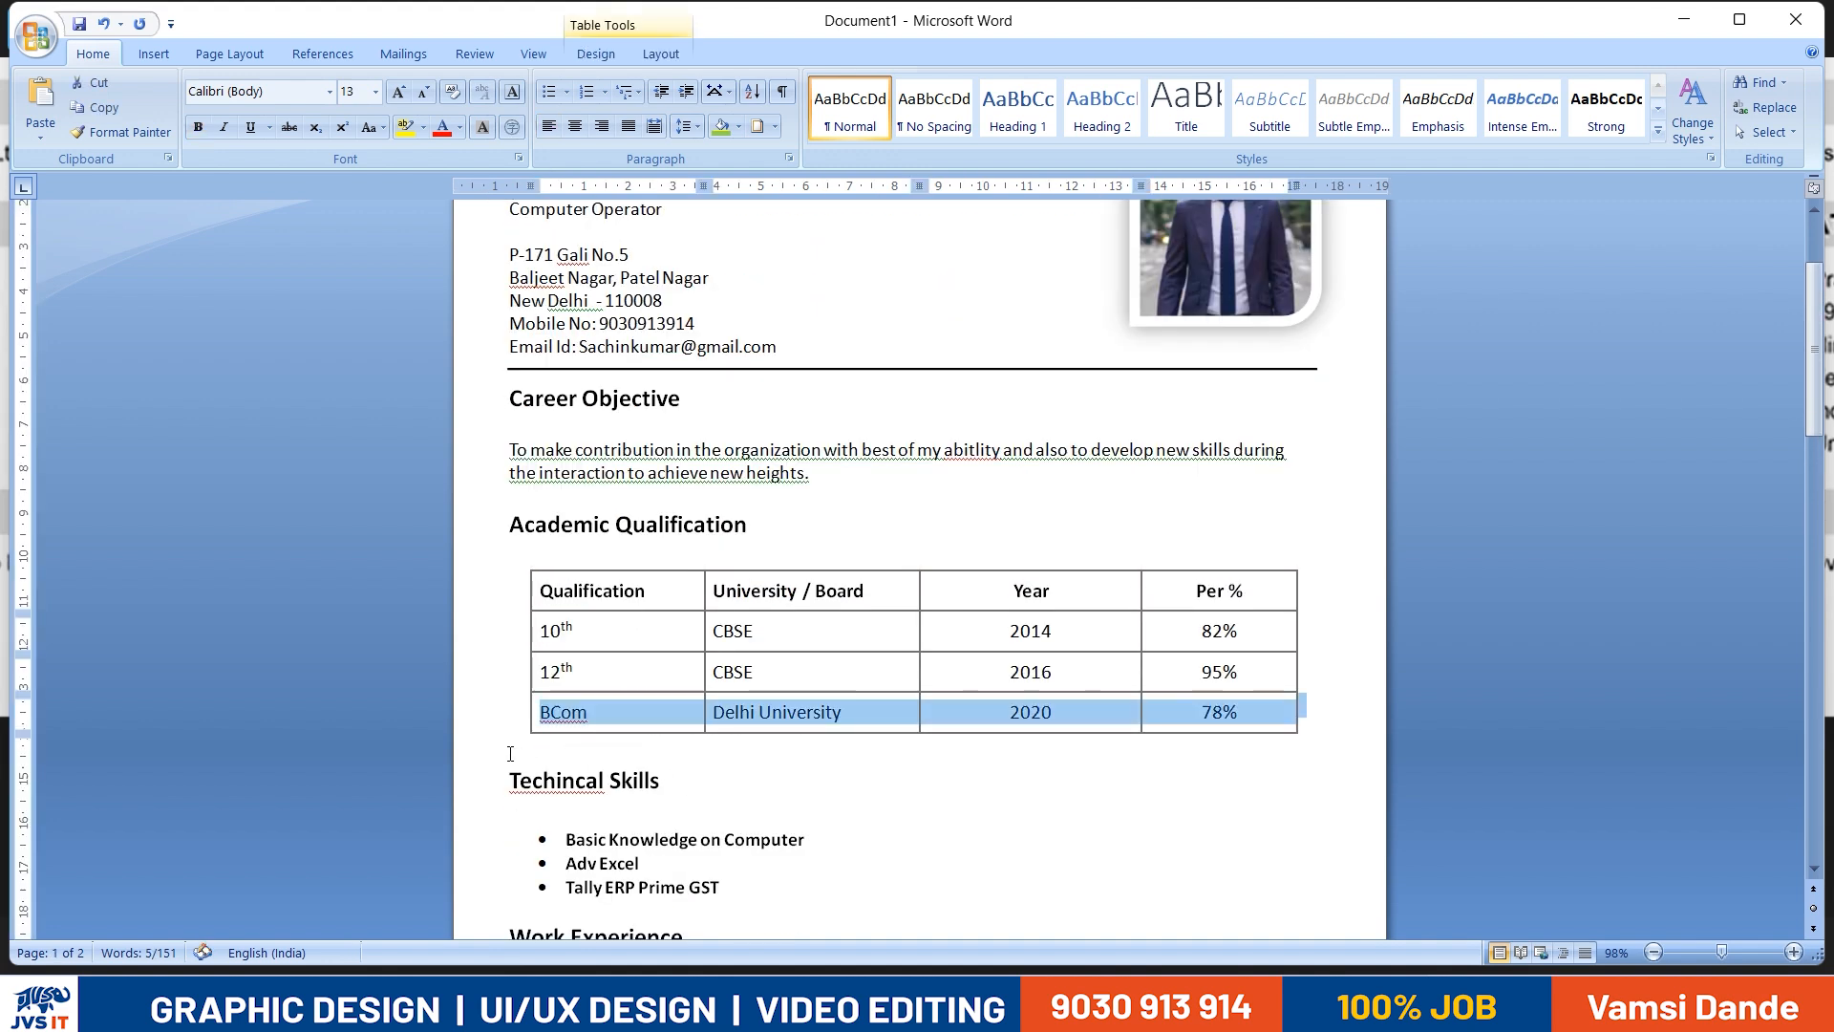
click(561, 540)
key(BackSpace)
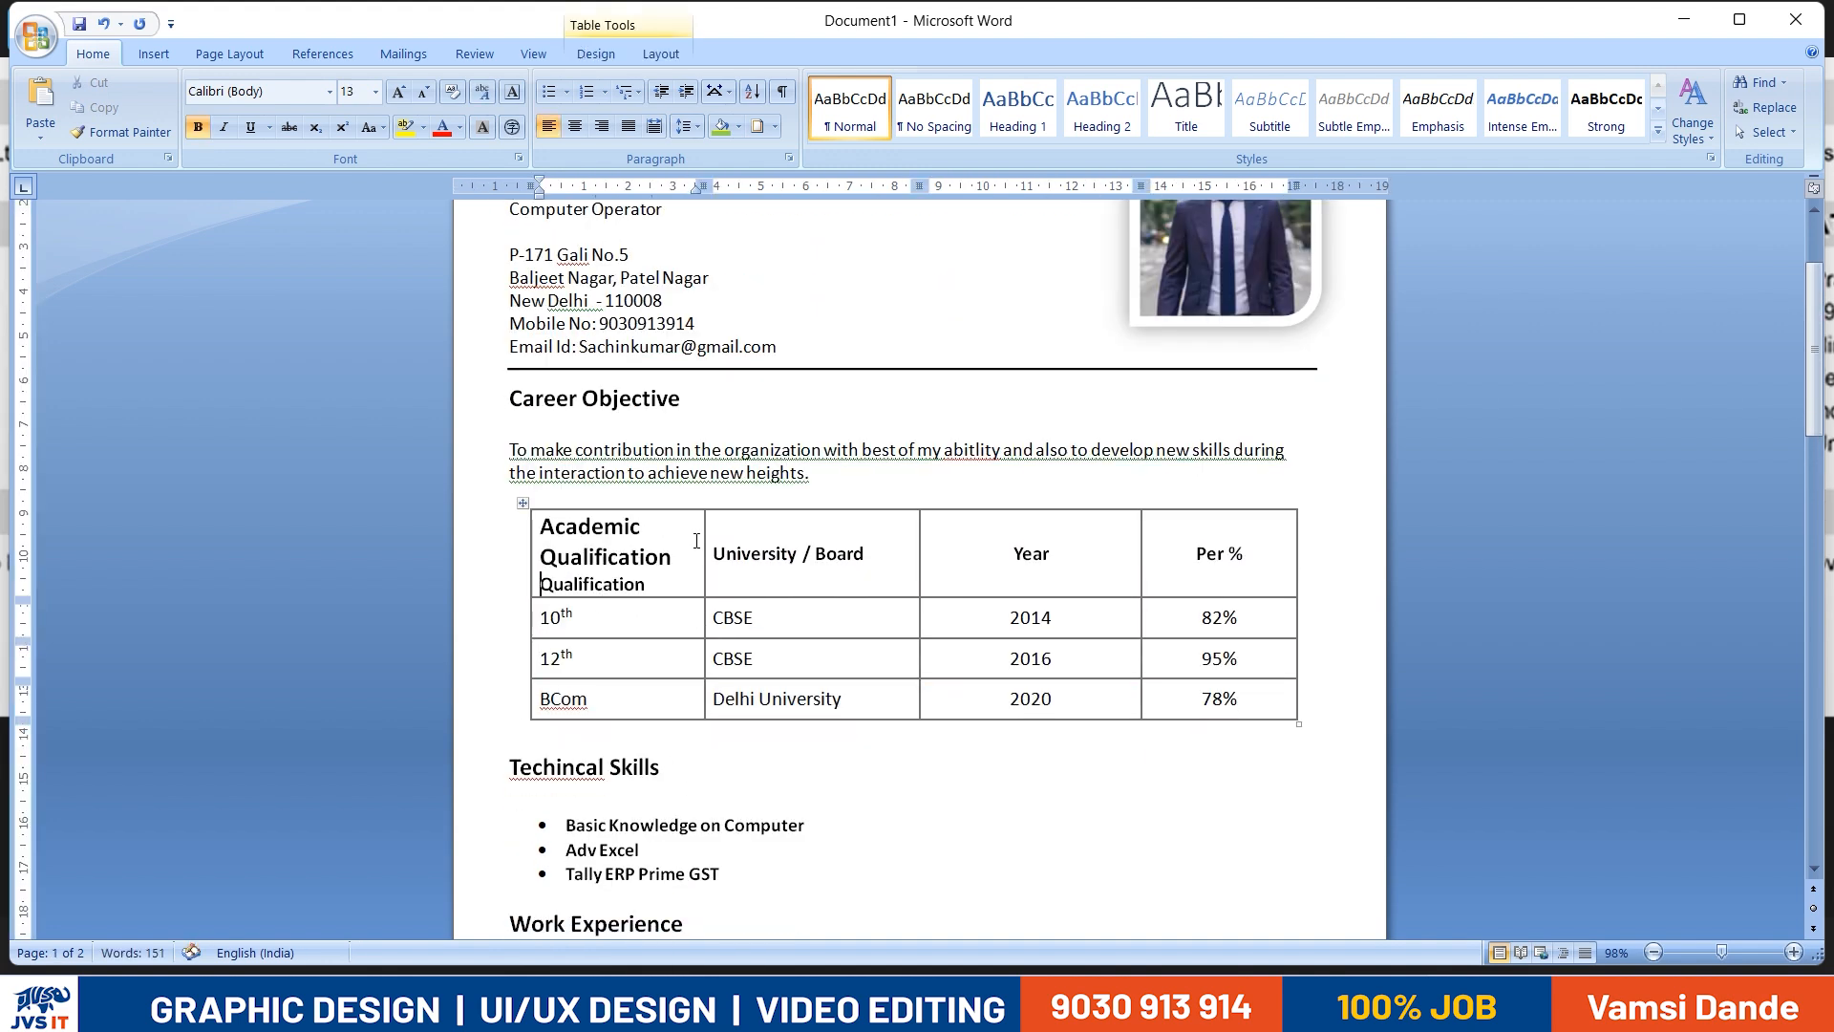
key(ctrl+z)
- Delete the blank line between the Academic Qualification heading and its table
click(797, 519)
key(Delete)
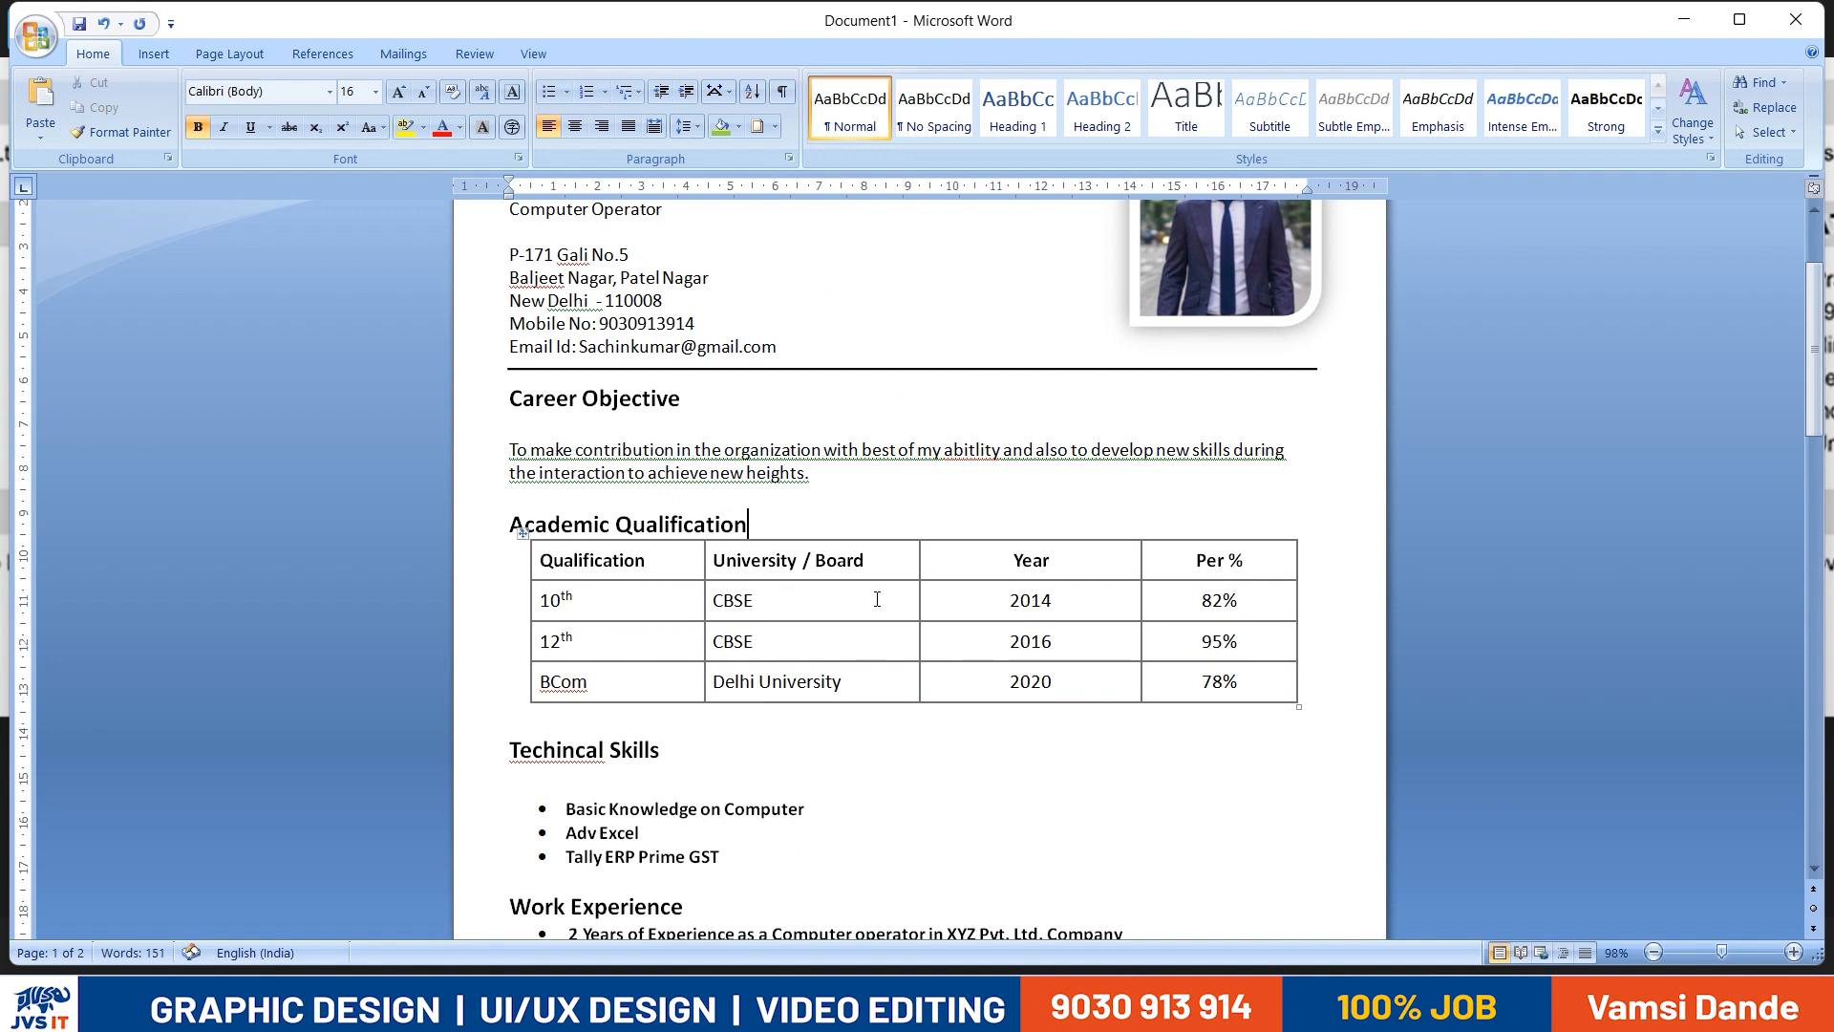
- Try to move the qualification table slightly down from the Academic Qualification heading, and undo the move
drag(523, 536, 517, 573)
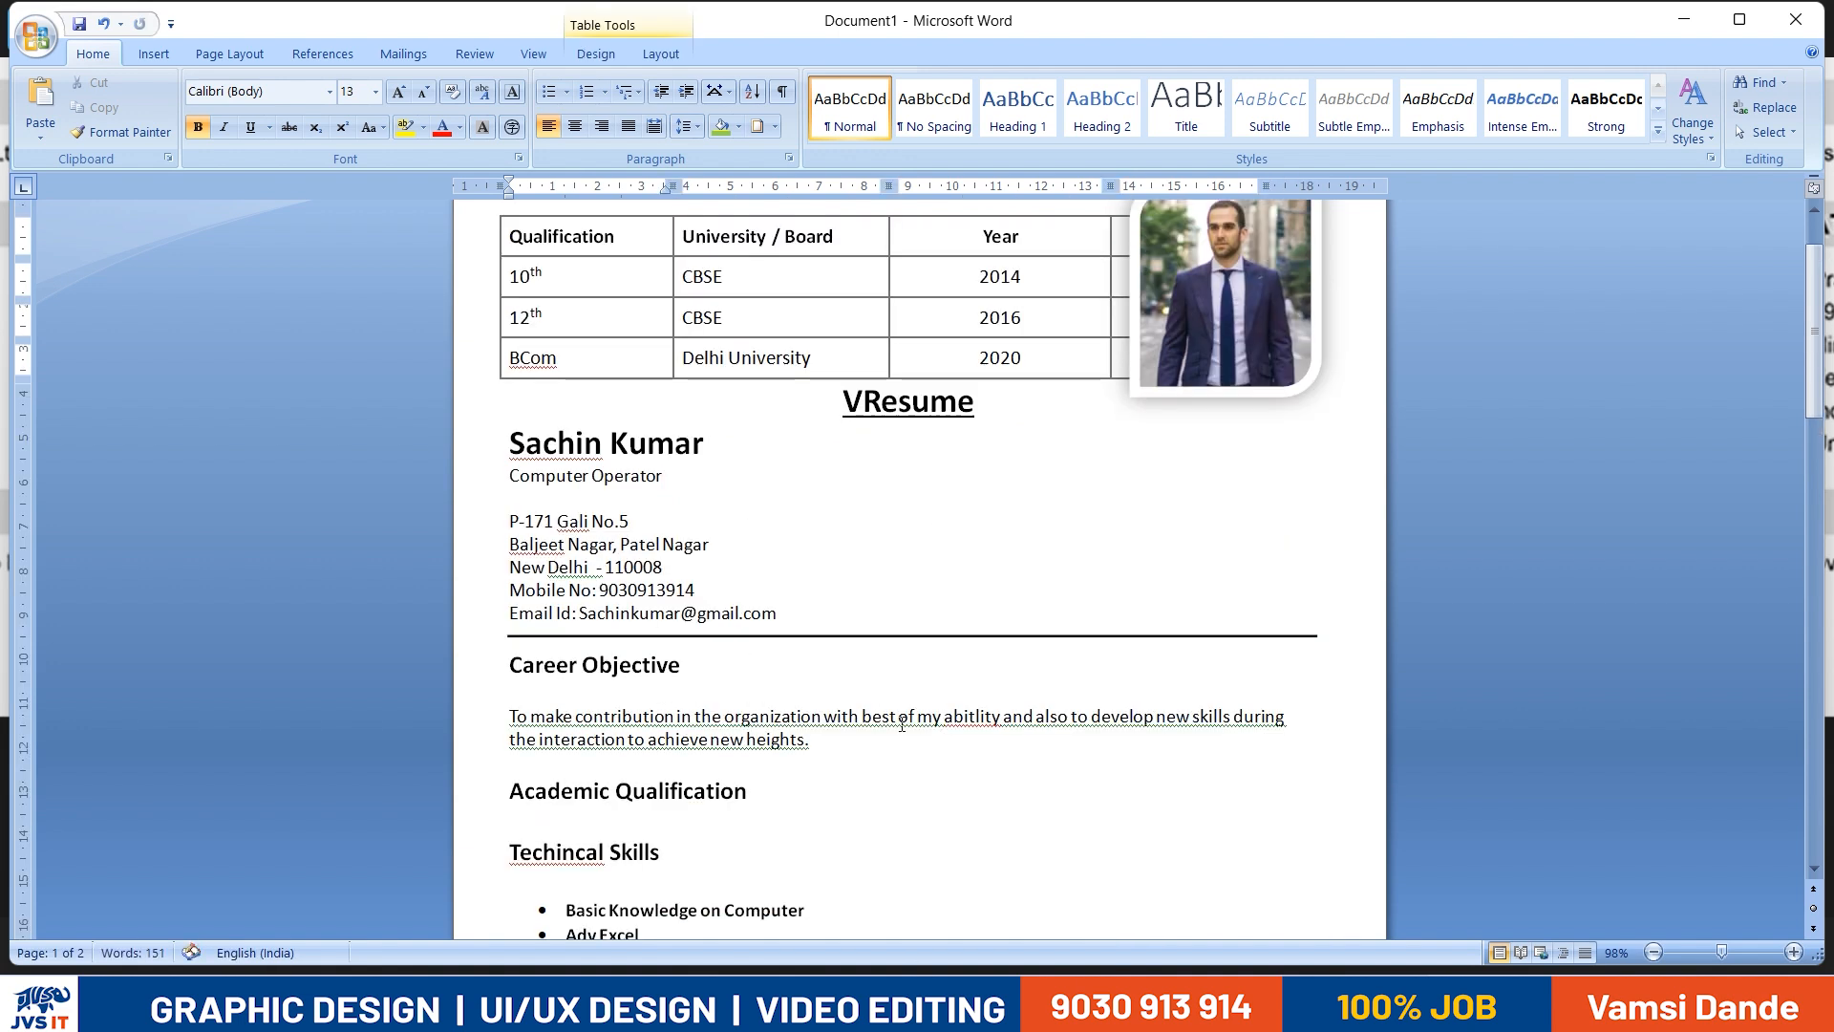
key(ctrl+z)
scroll(659, 583, up, 1)
click(537, 707)
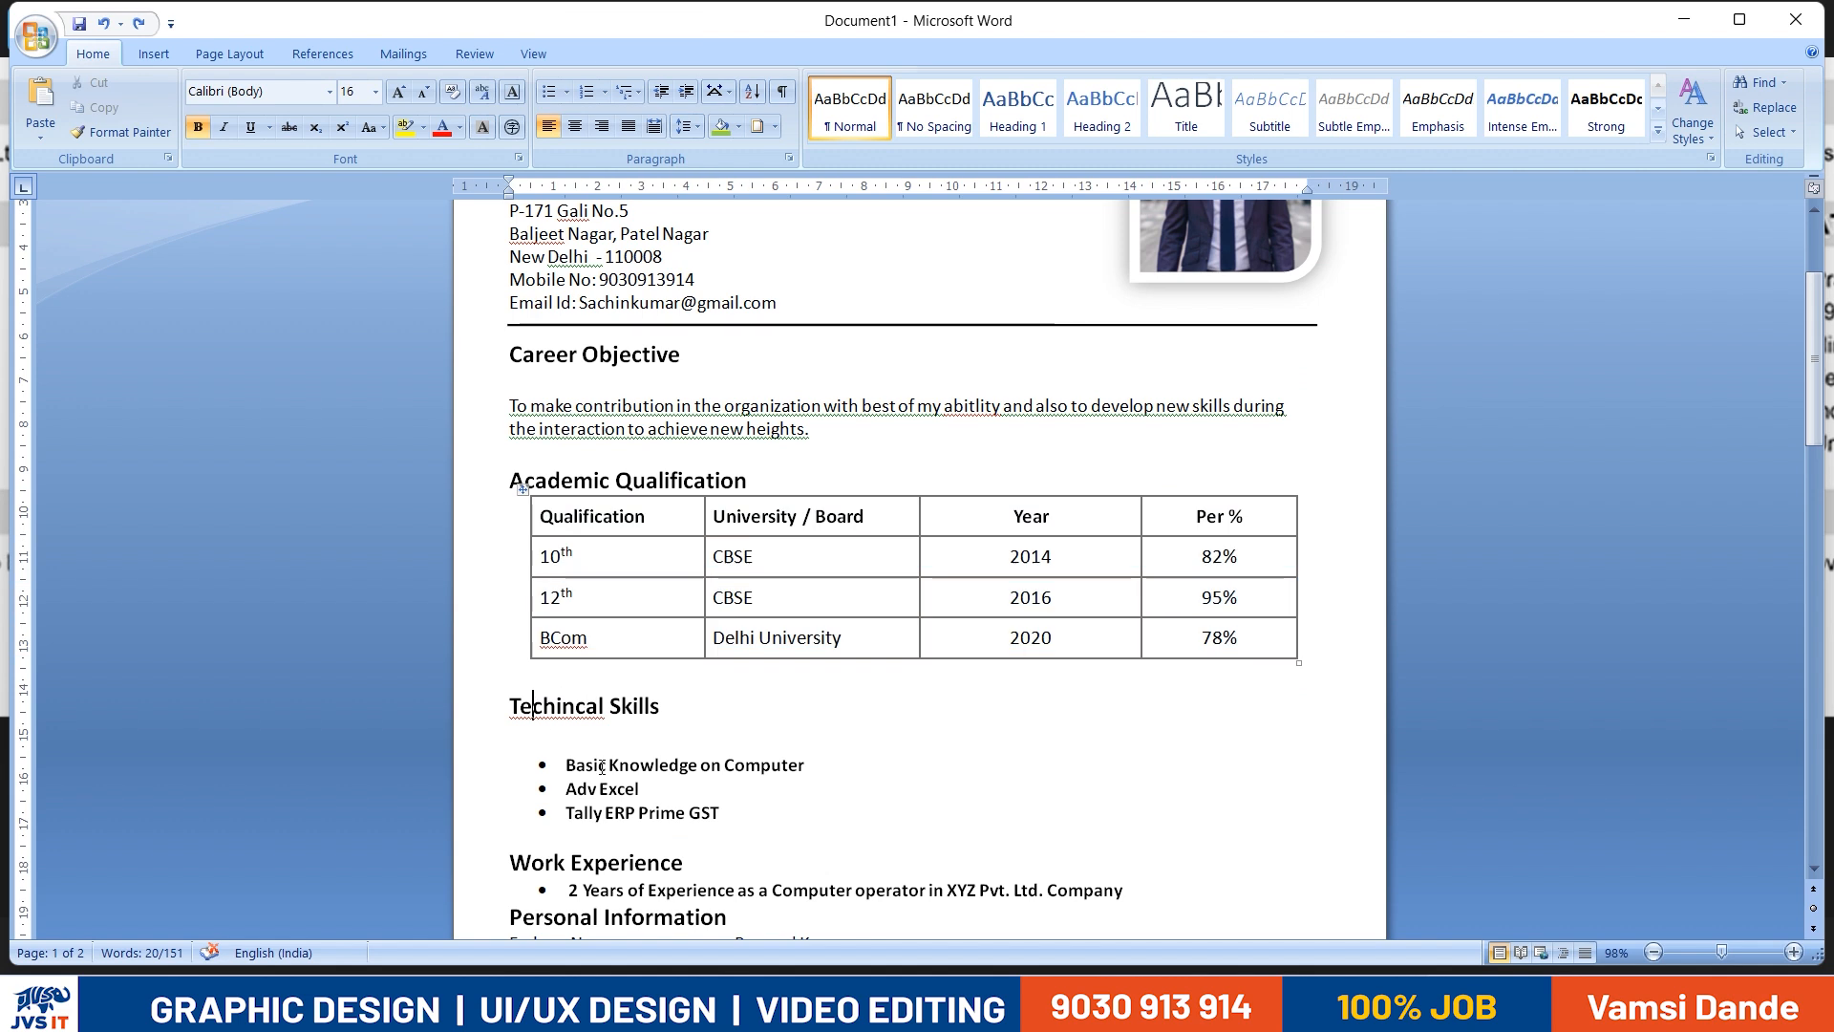
- Remove the blank second page by deleting the empty lines after "Place: New Delhi", keeping that text complete
scroll(630, 736, down, 8)
scroll(660, 822, down, 5)
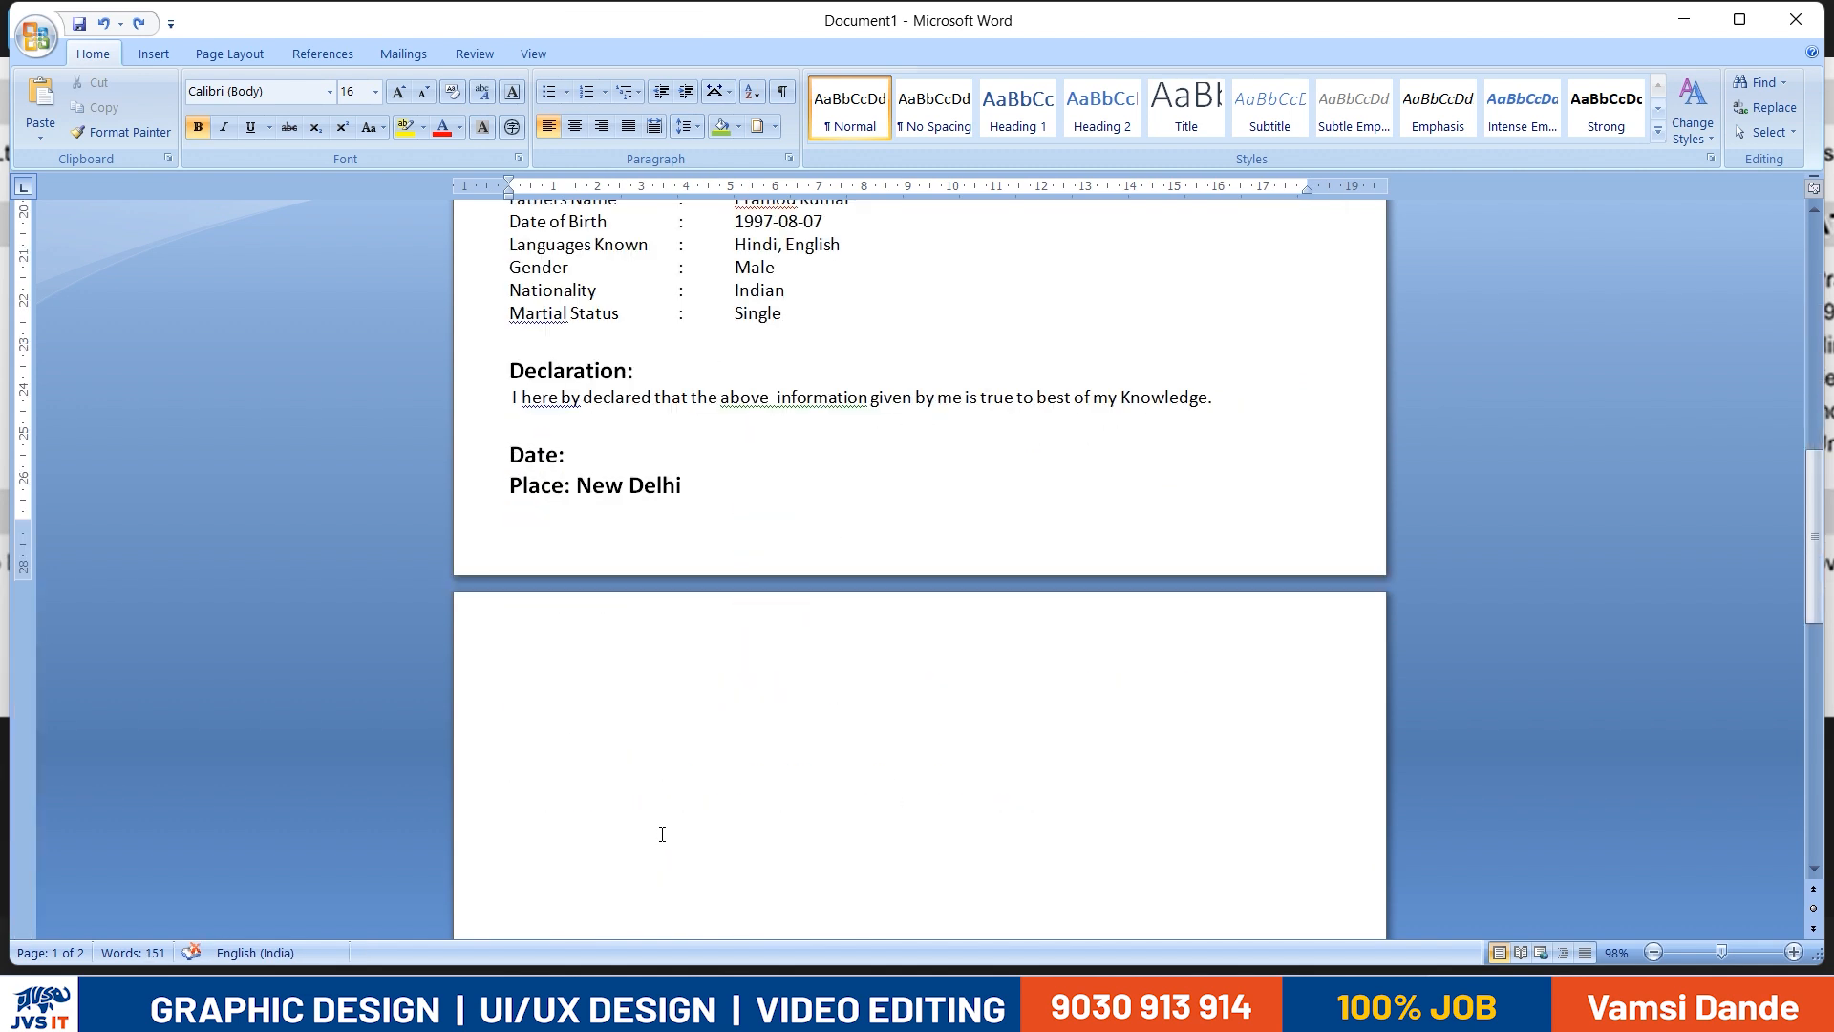
click(658, 748)
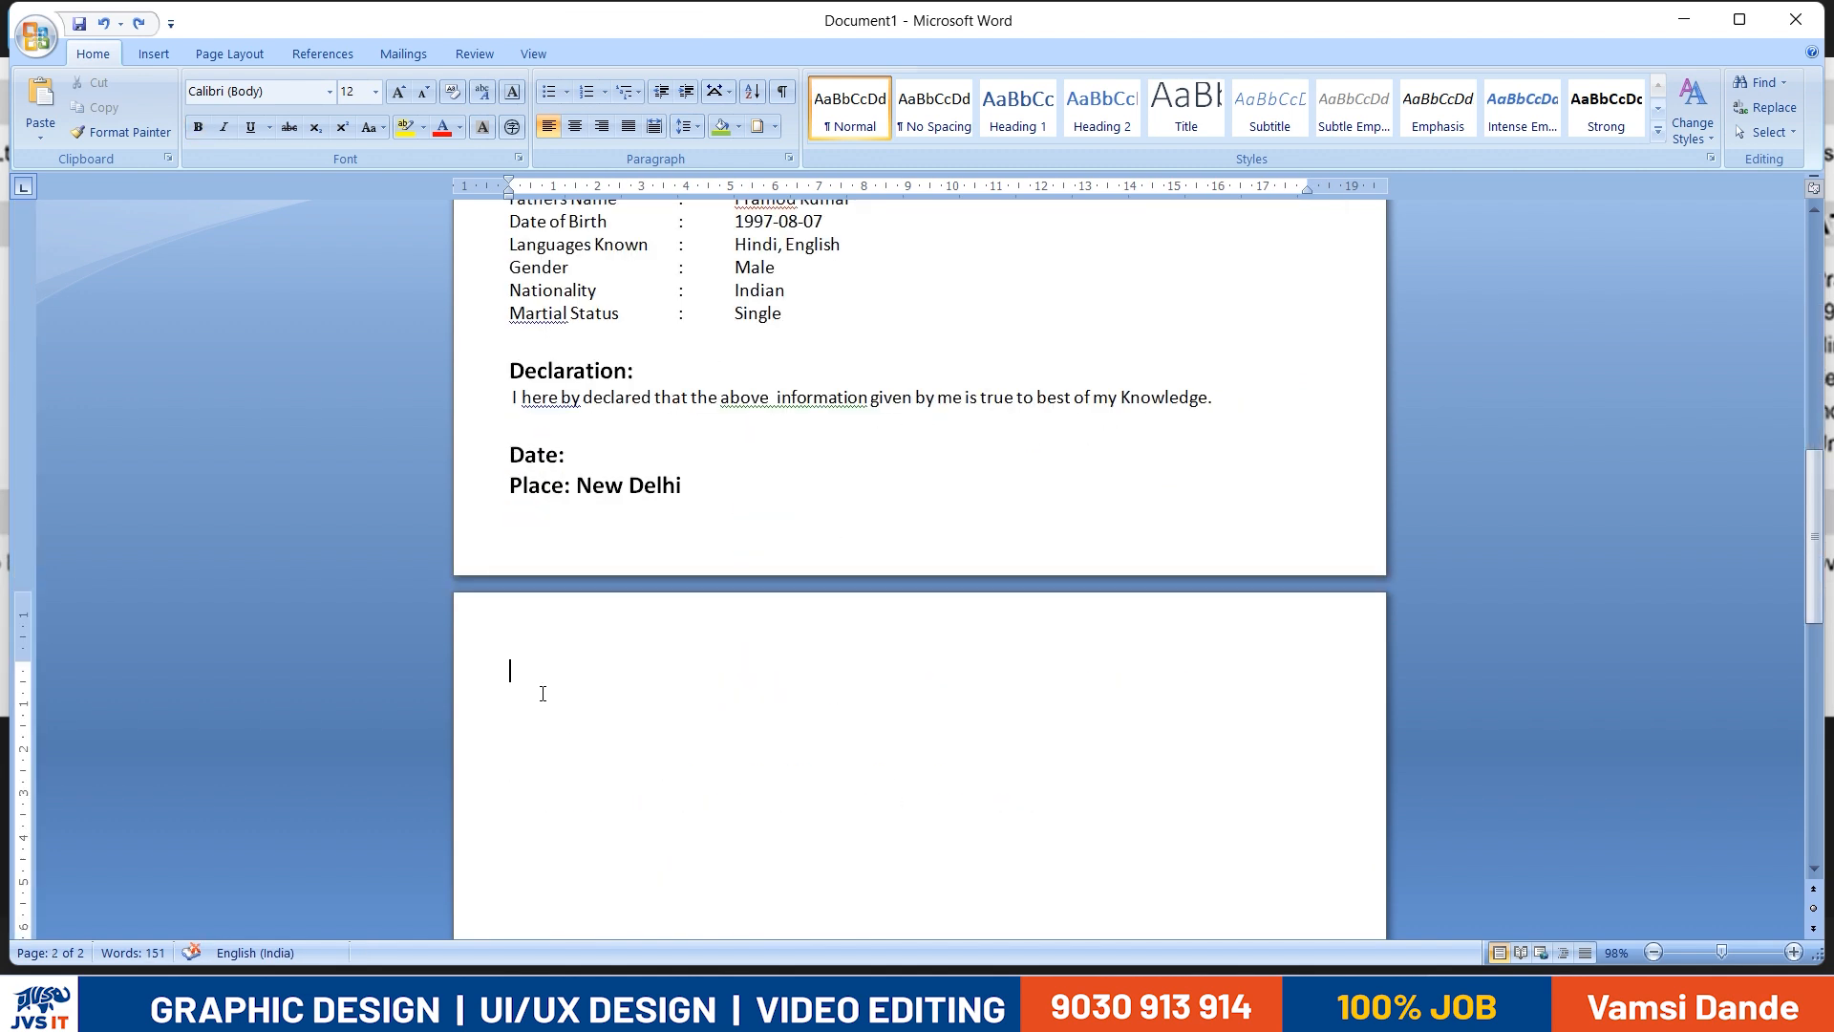
key(BackSpace)
key(BackSpace)
key(ctrl+z)
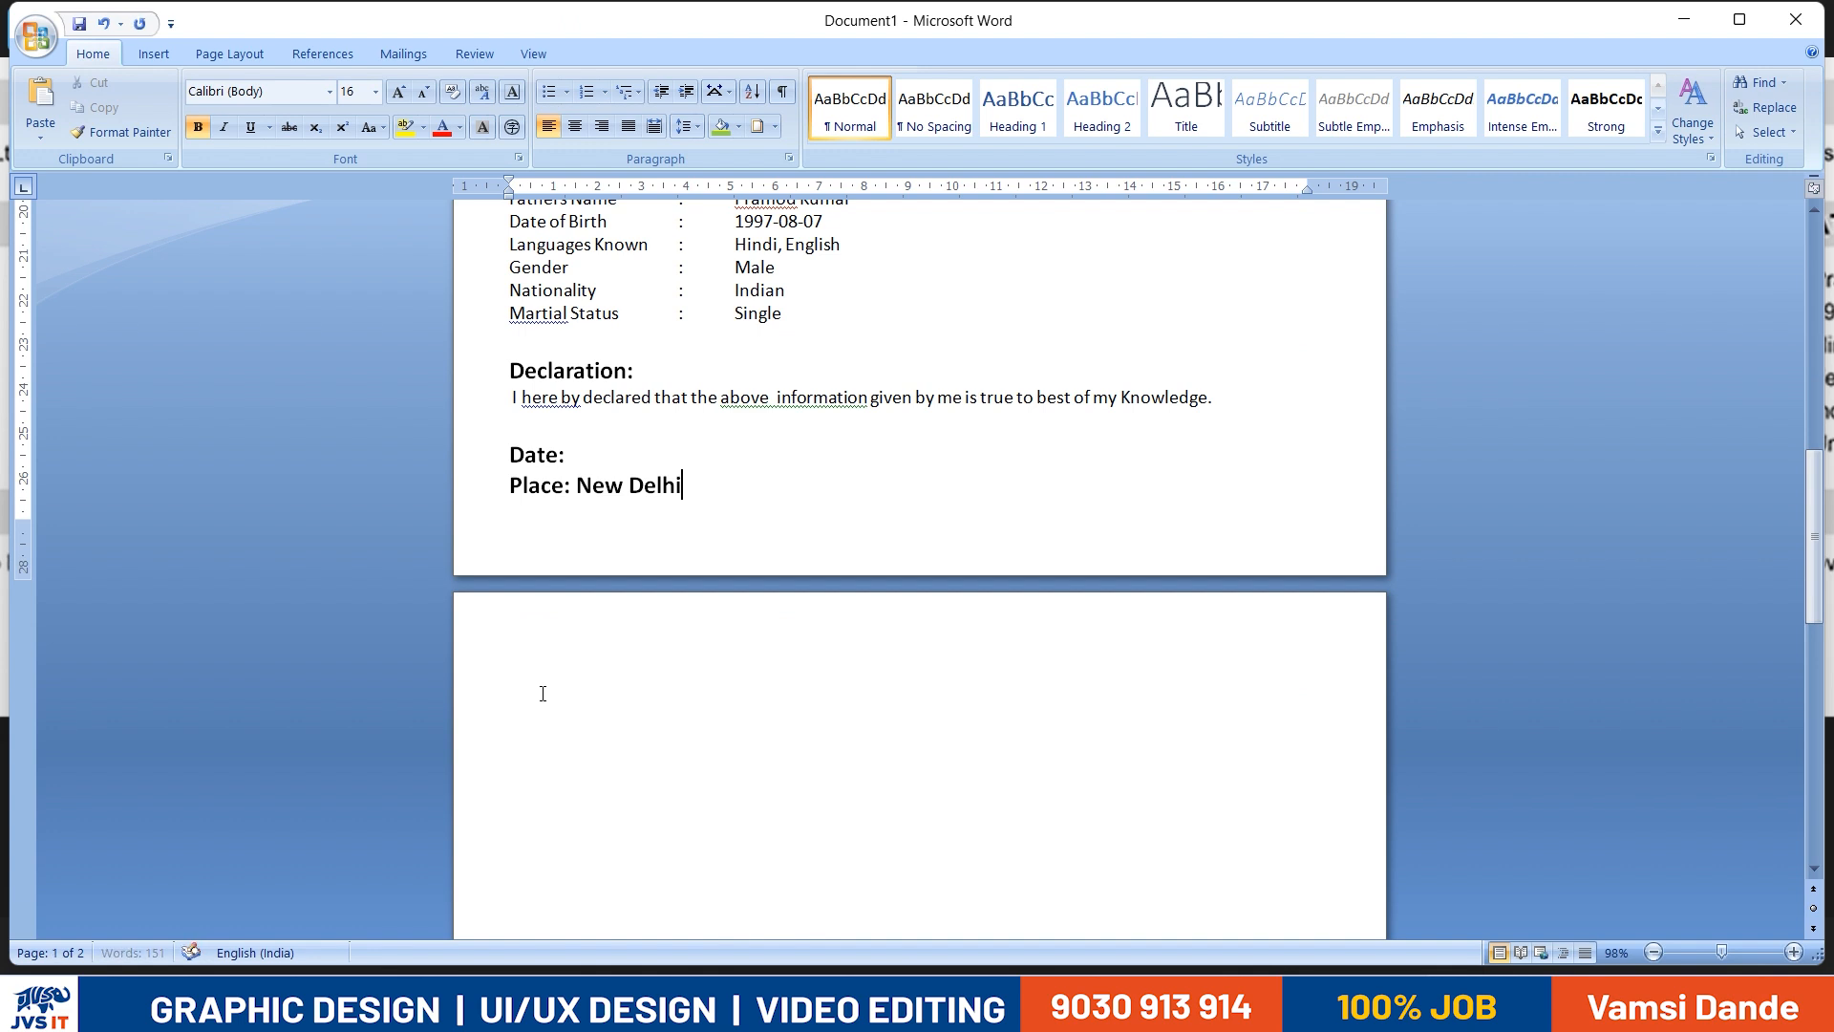
click(543, 694)
scroll(614, 700, down, 2)
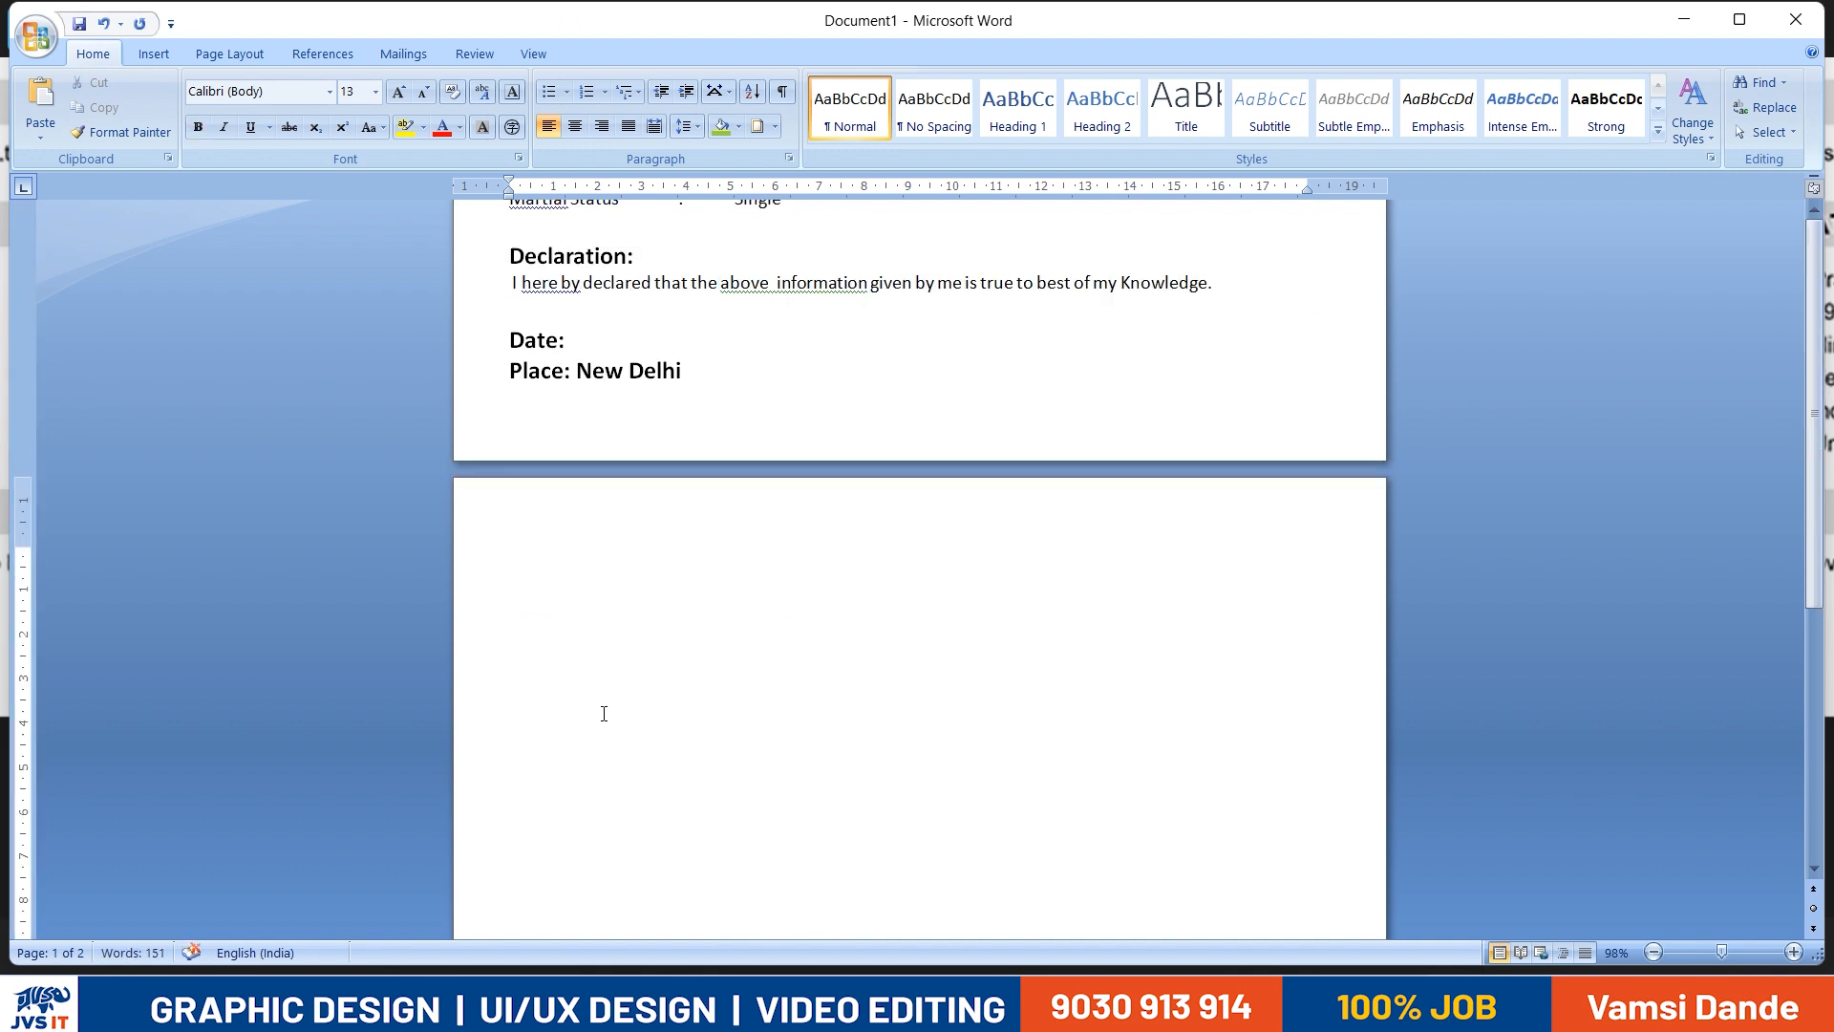
ctrl+scroll(611, 712, down, 4)
ctrl+scroll(664, 703, down, 7)
key(ctrl+e)
key(ctrl+l)
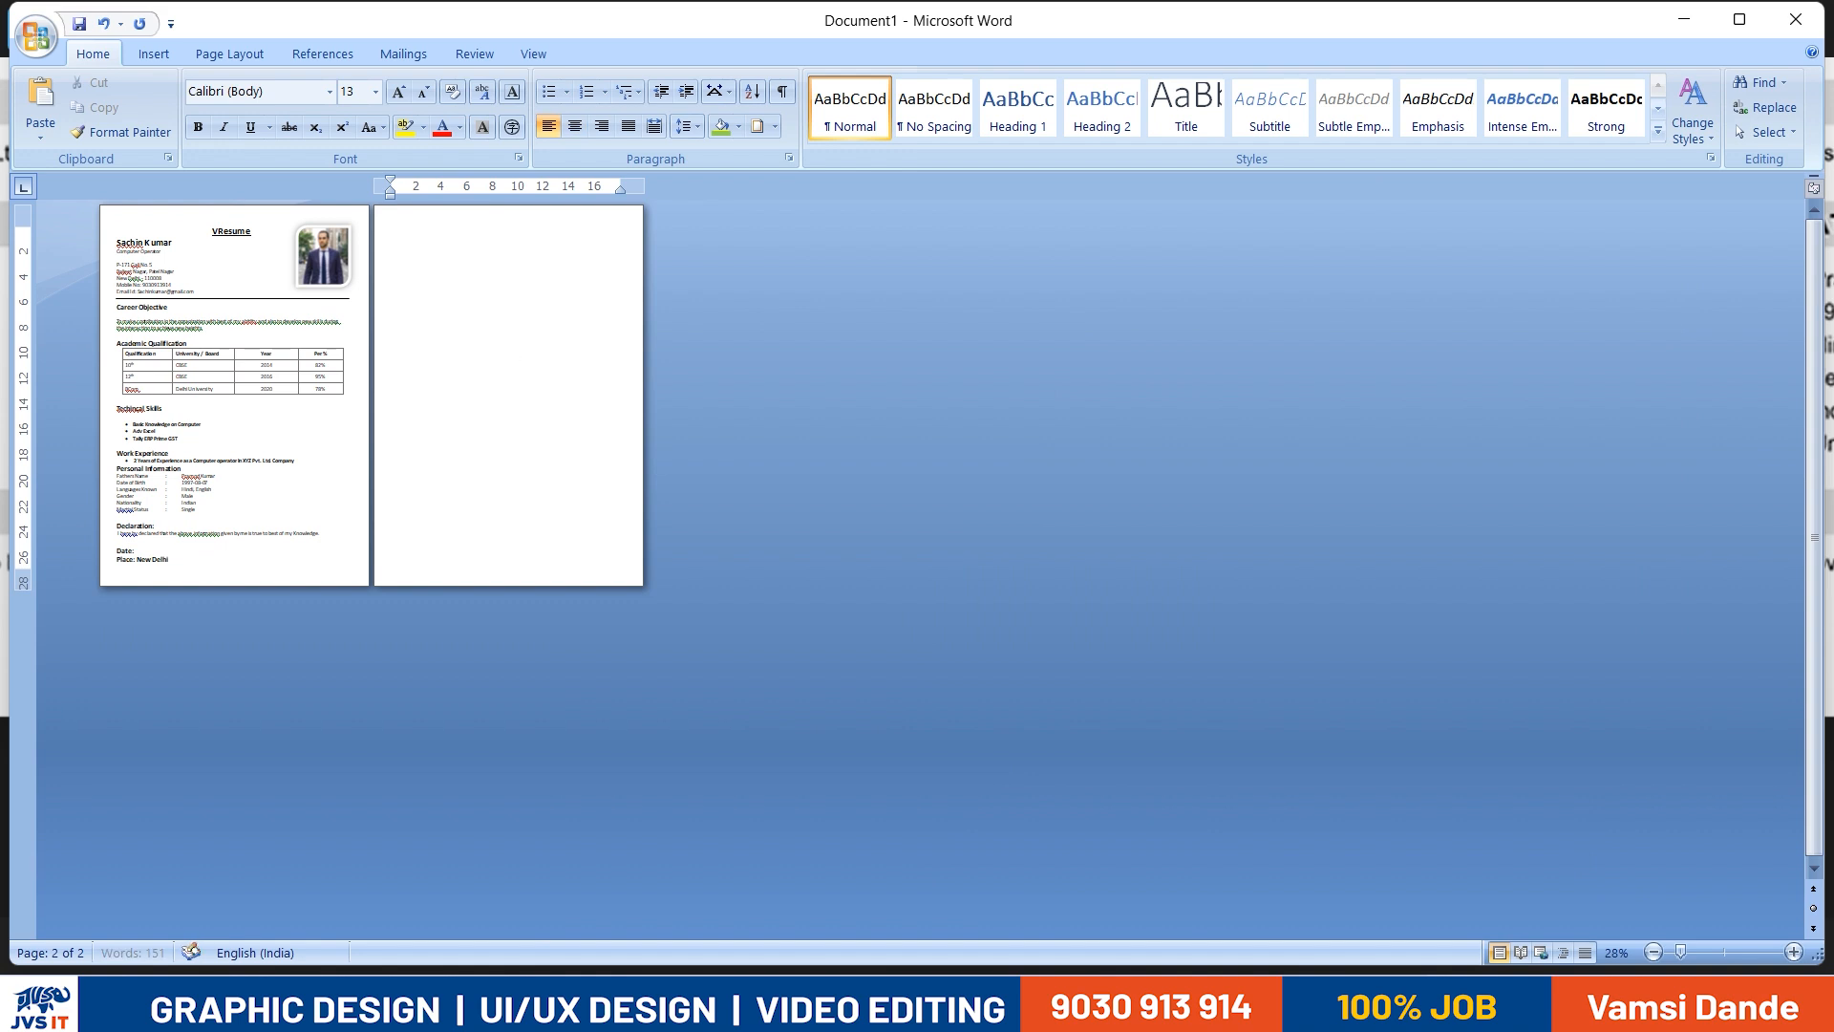
key(BackSpace)
ctrl+scroll(151, 417, up, 7)
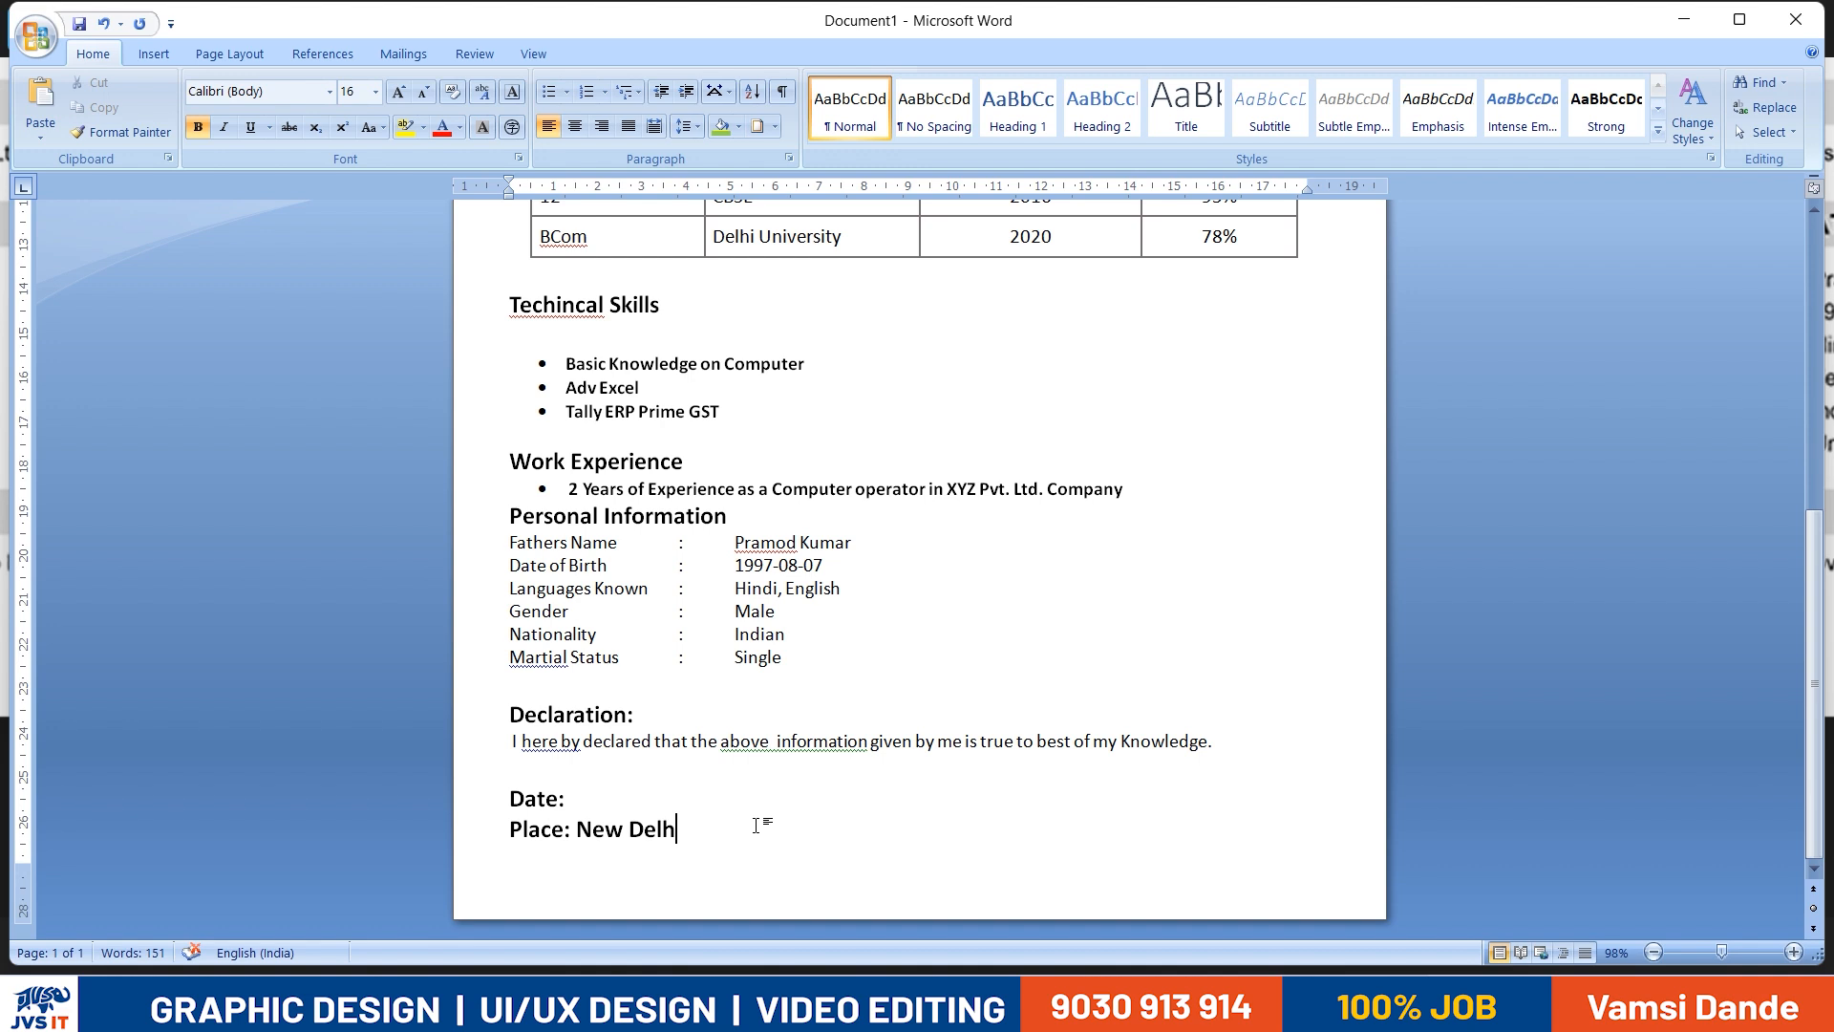
text(i)
- Add the applicant's full name in parentheses after "Place: New Delhi" on the same line
key(Tab)
click(605, 810)
key(BackSpace)
key(Right)
text(()
key(Right)
key(Right)
key(Right)
key(Right)
key(Right)
key(Right)
key(Right)
key(Right)
key(Right)
text())
- Space the parenthesised name out to the right side of the page, keeping it on the Place line
key(ctrl+r)
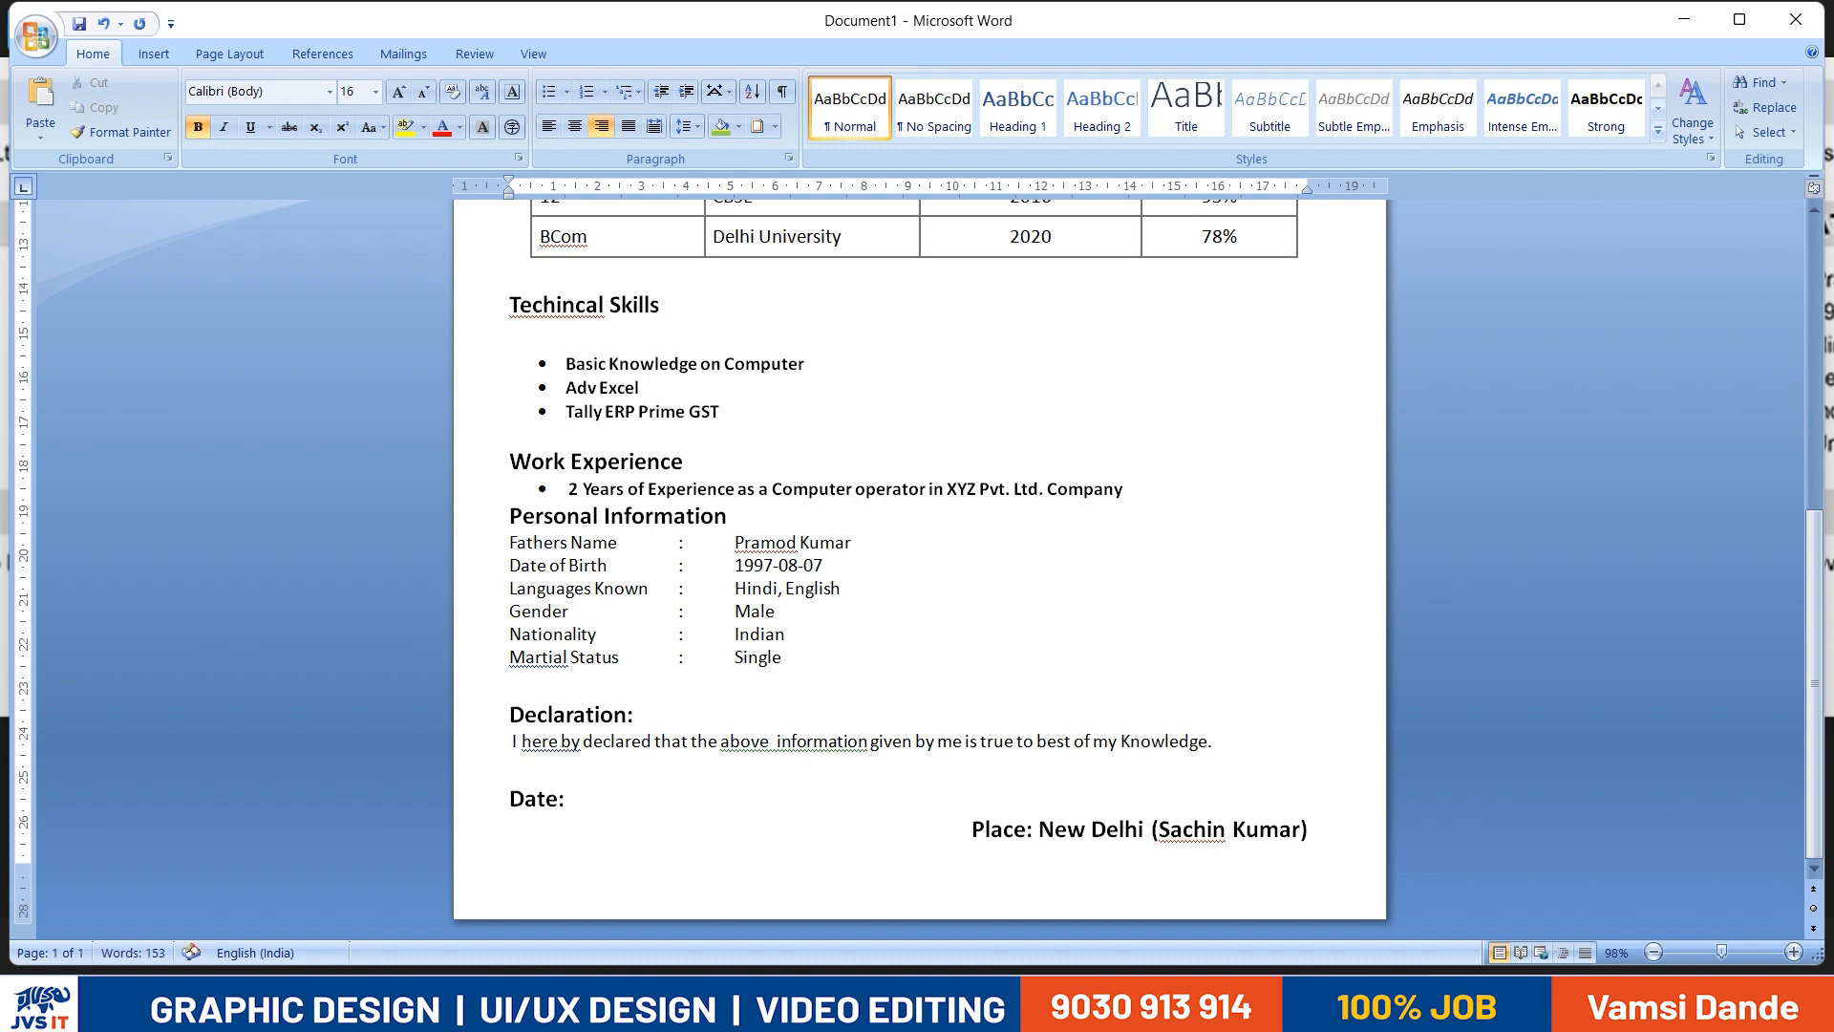
key(ctrl+l)
key(ctrl+Return)
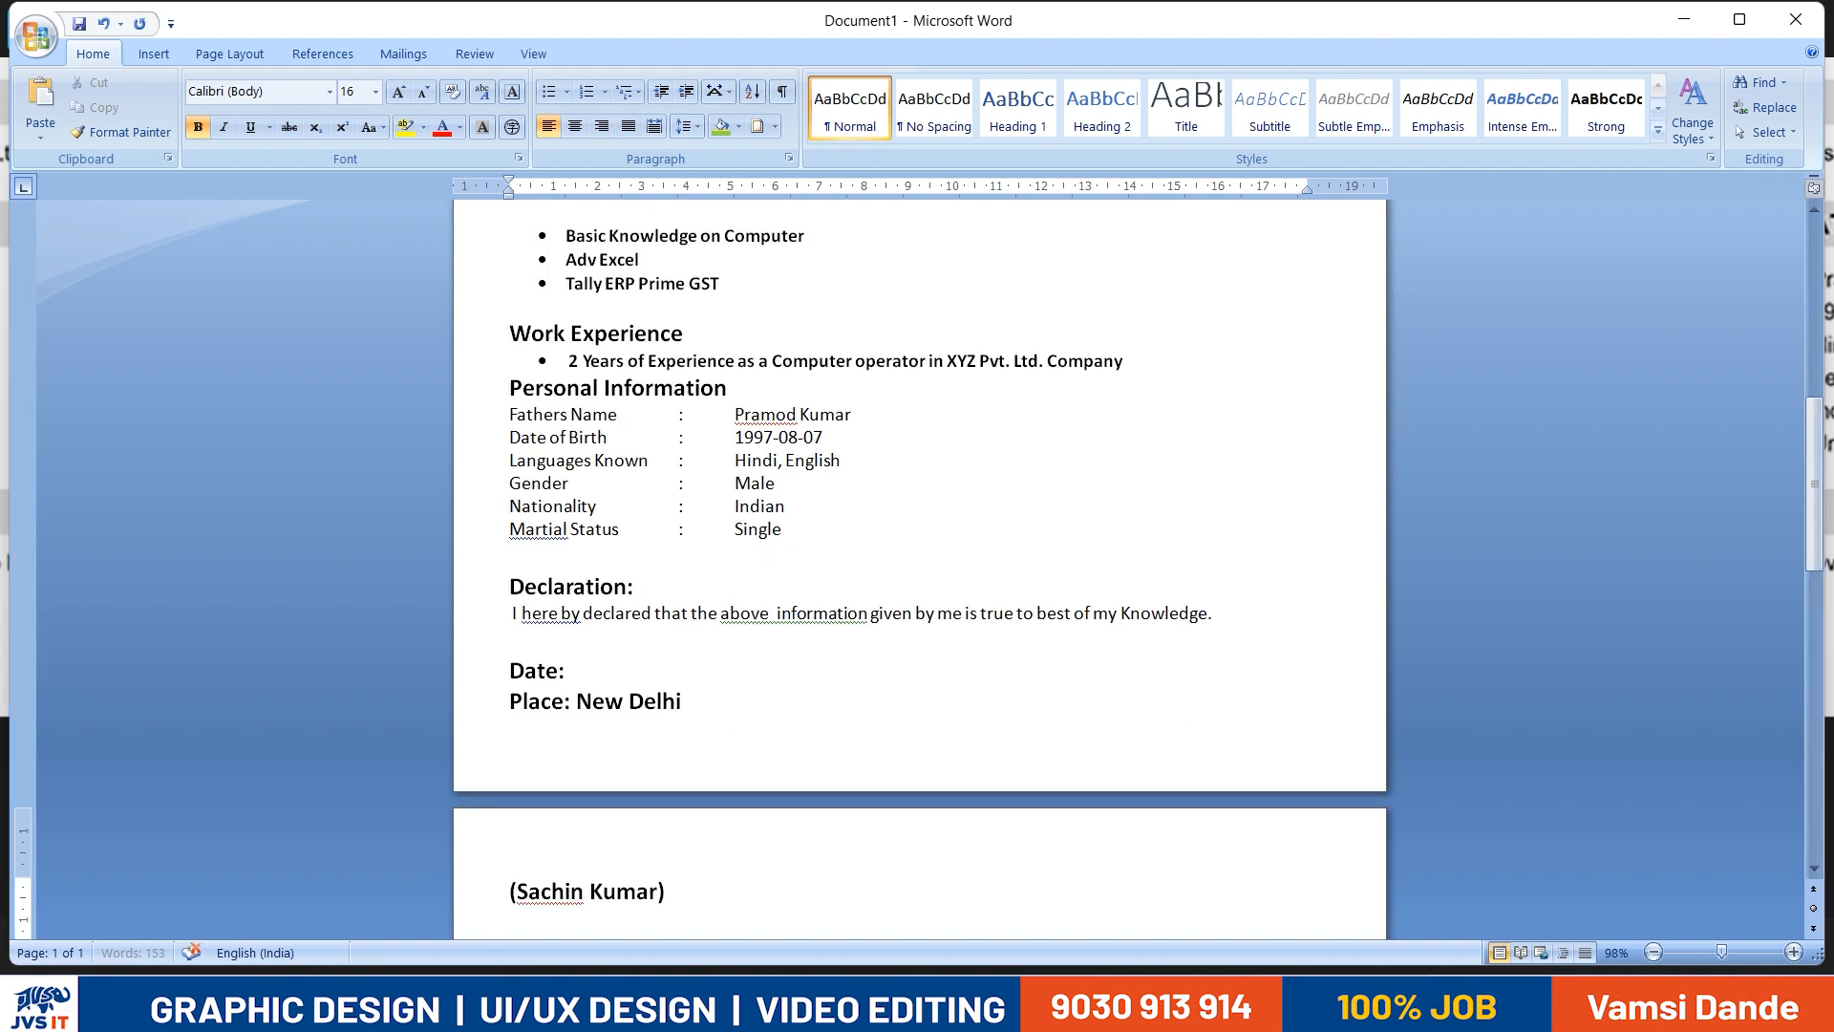
key(Tab)
key(BackSpace)
key(ctrl+r)
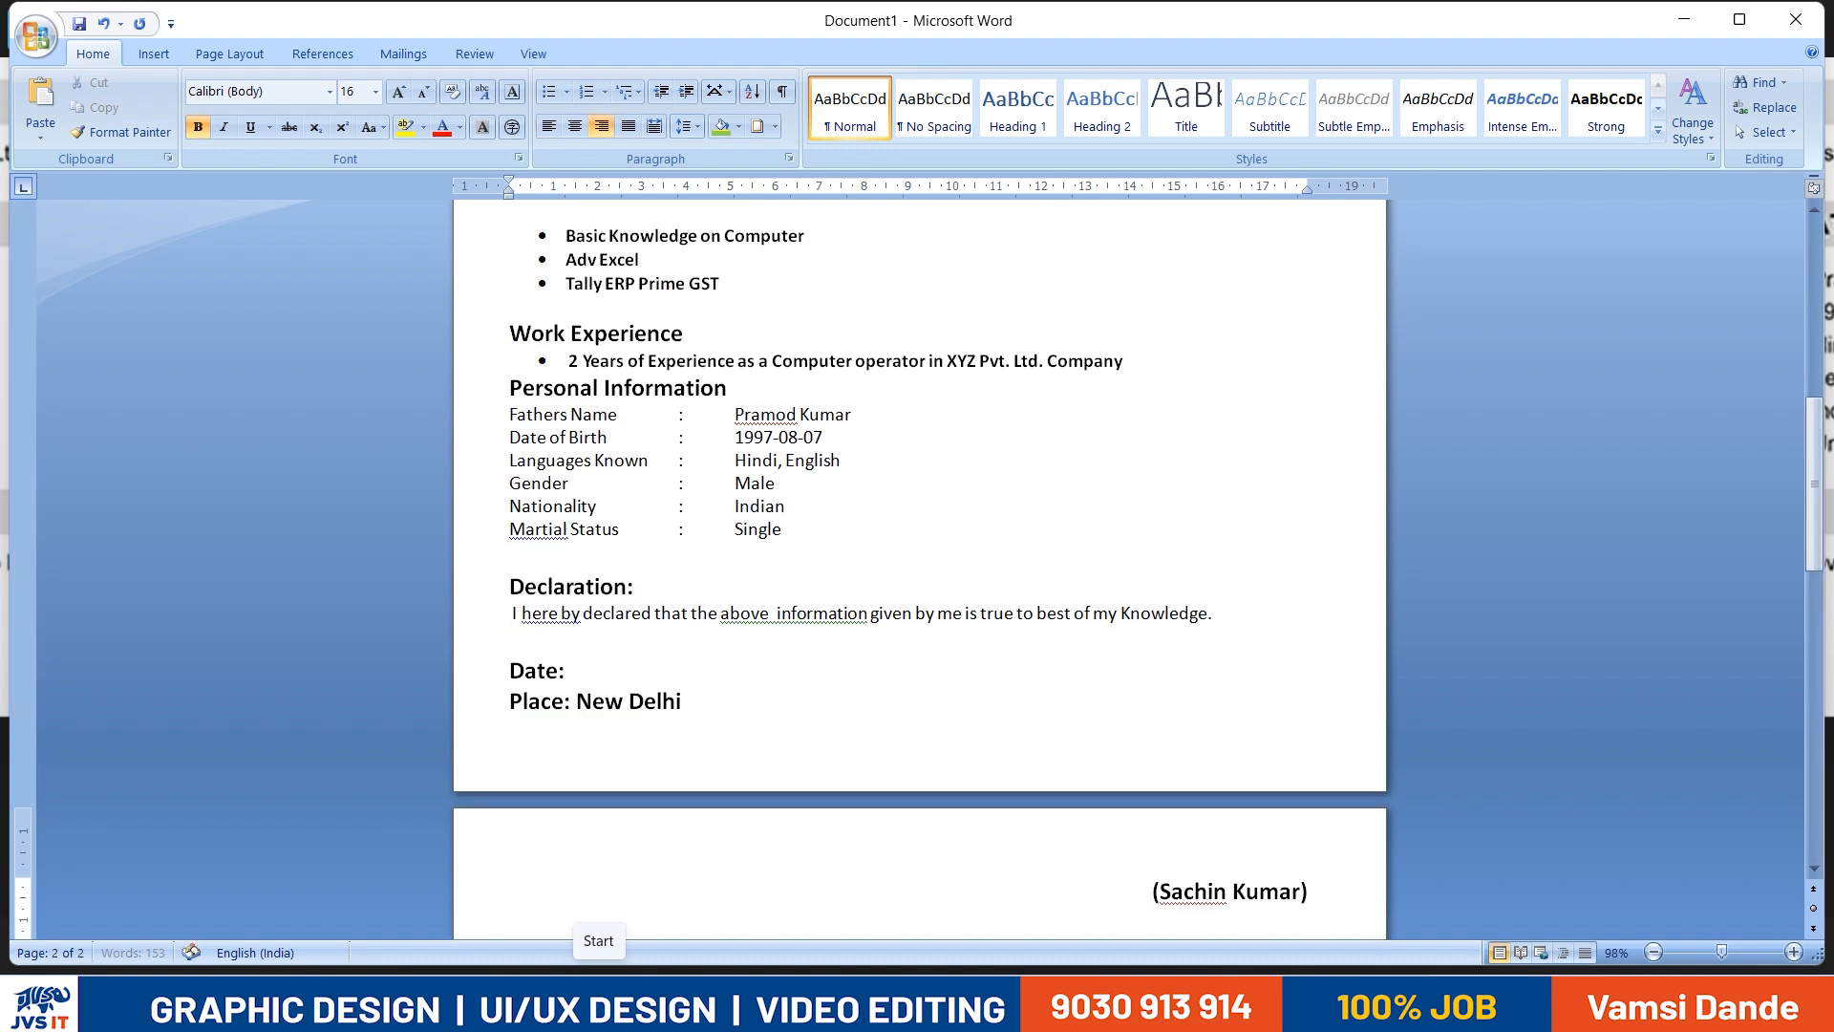
key(ctrl+e)
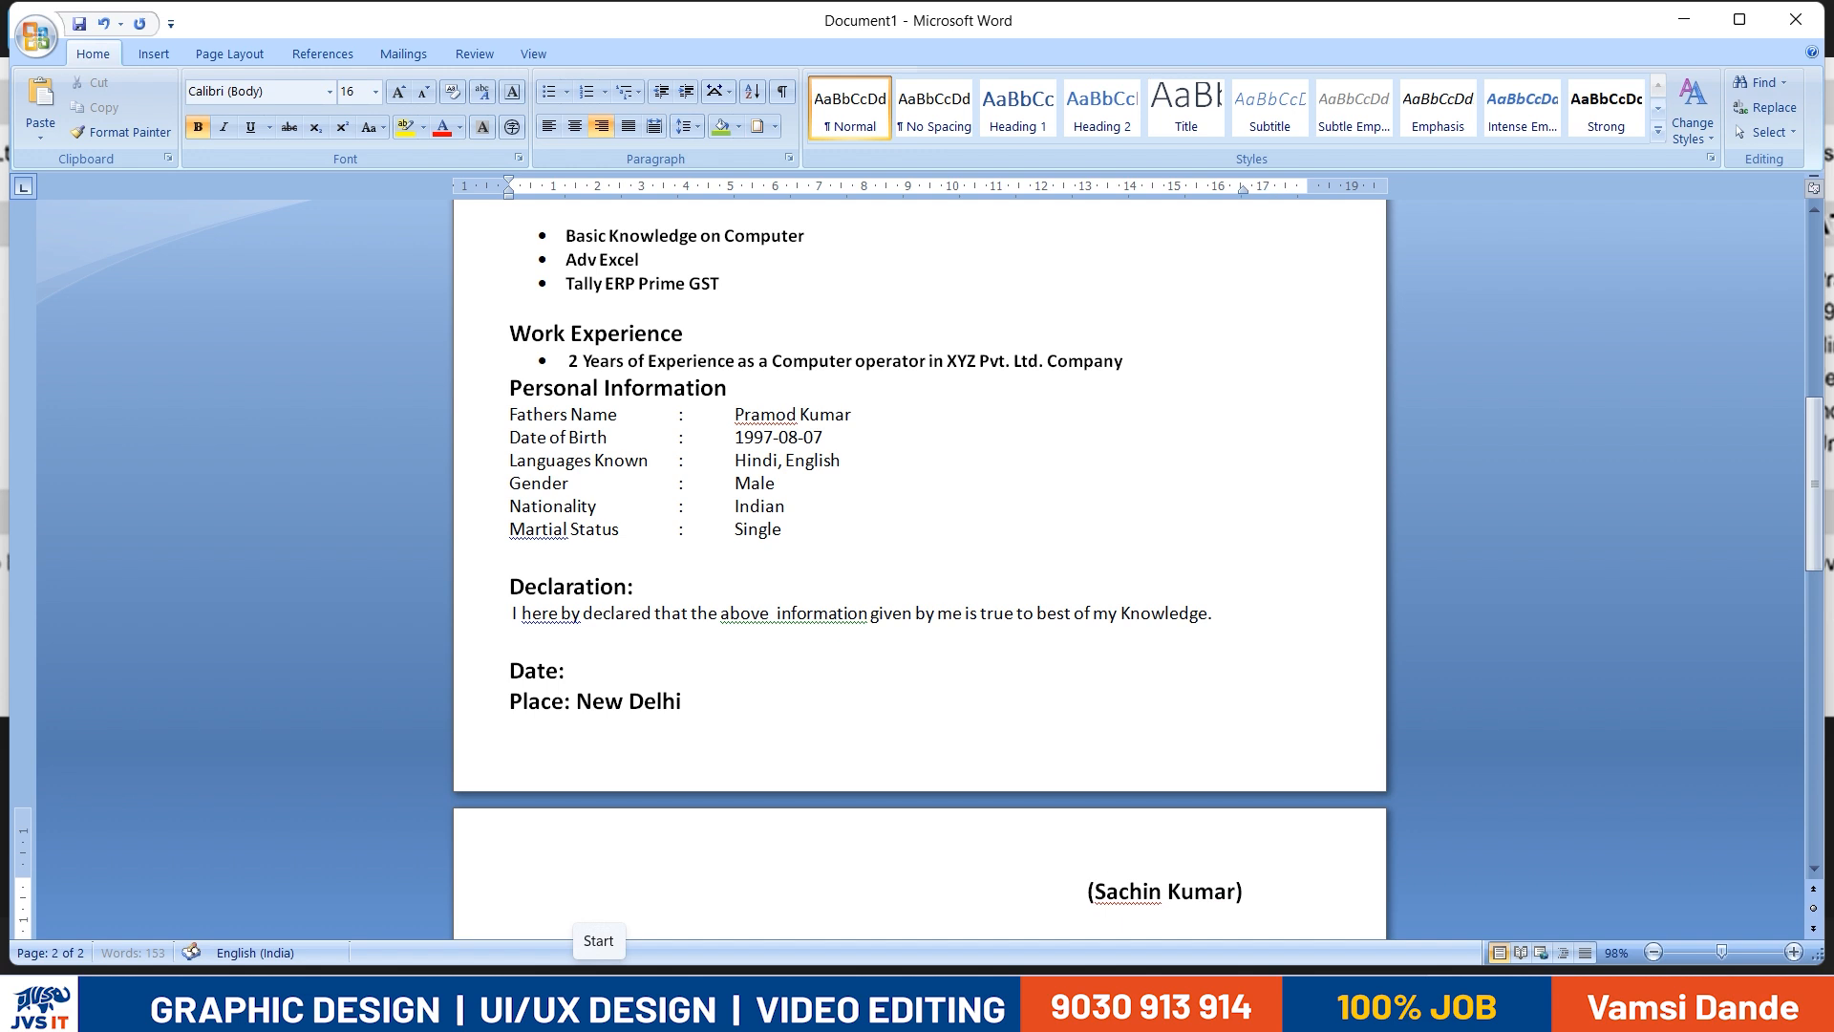
key(ctrl+l)
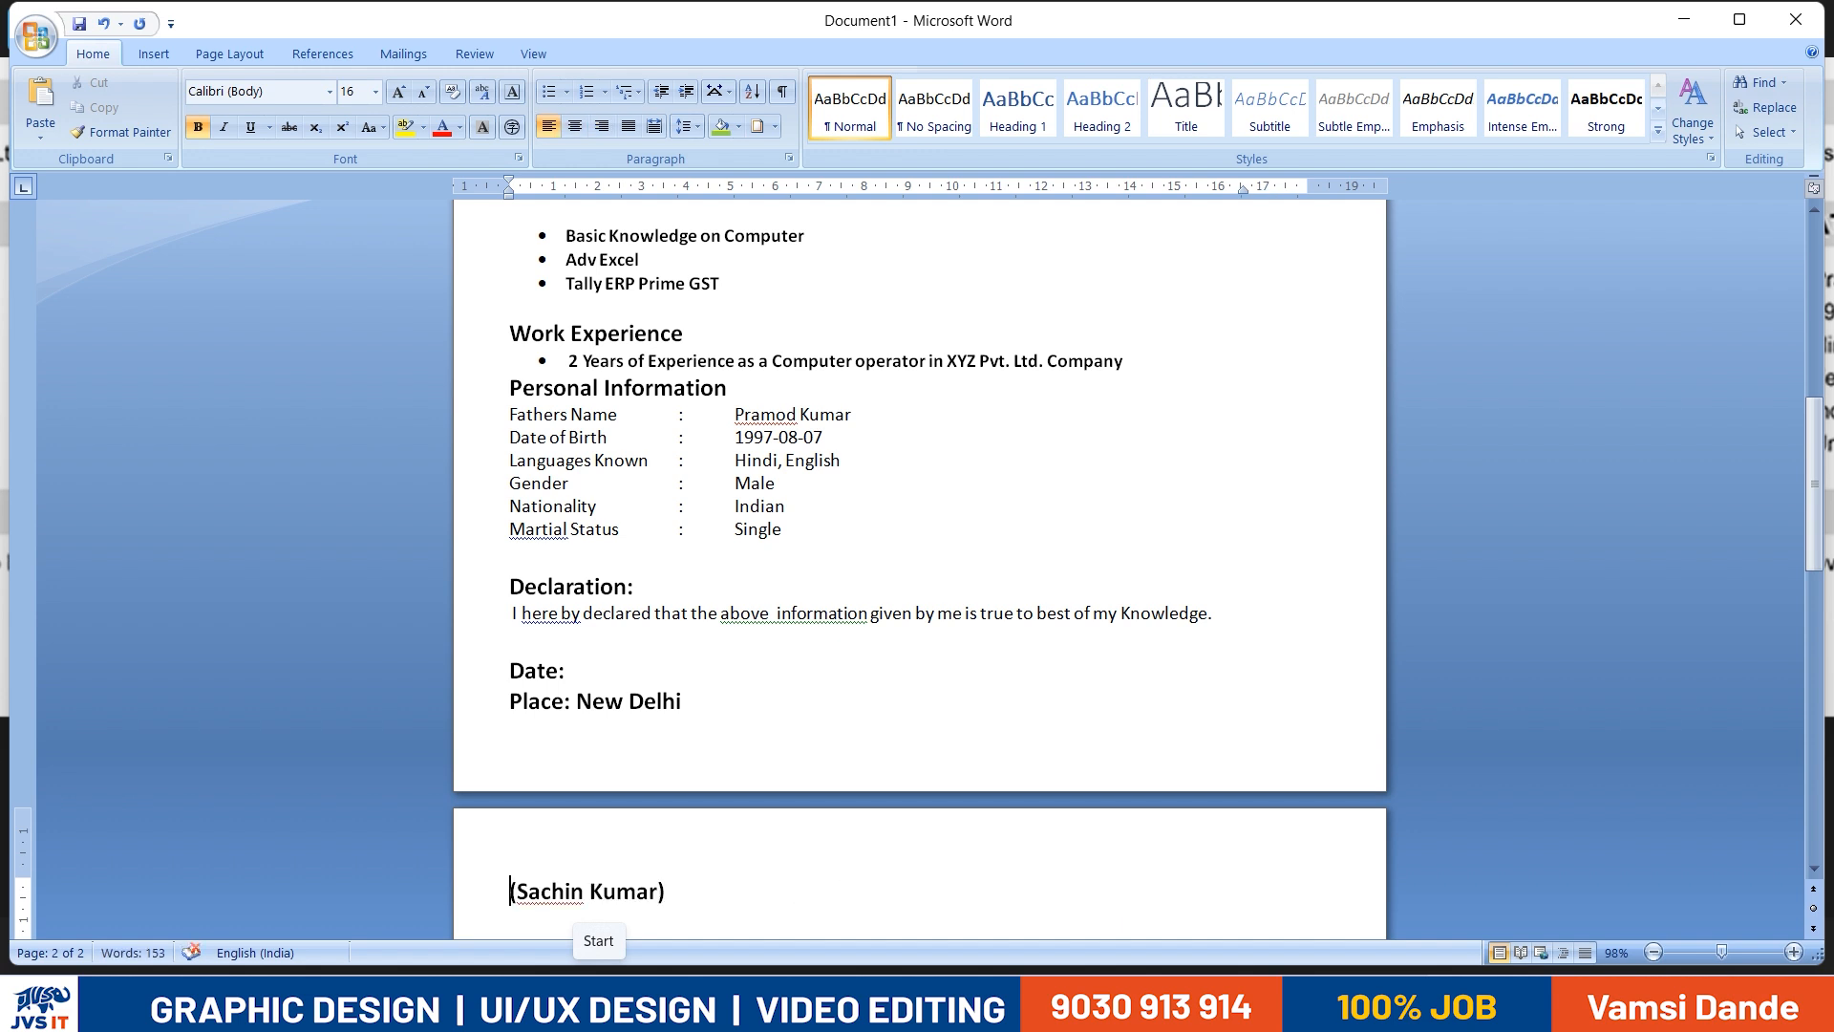
key(BackSpace)
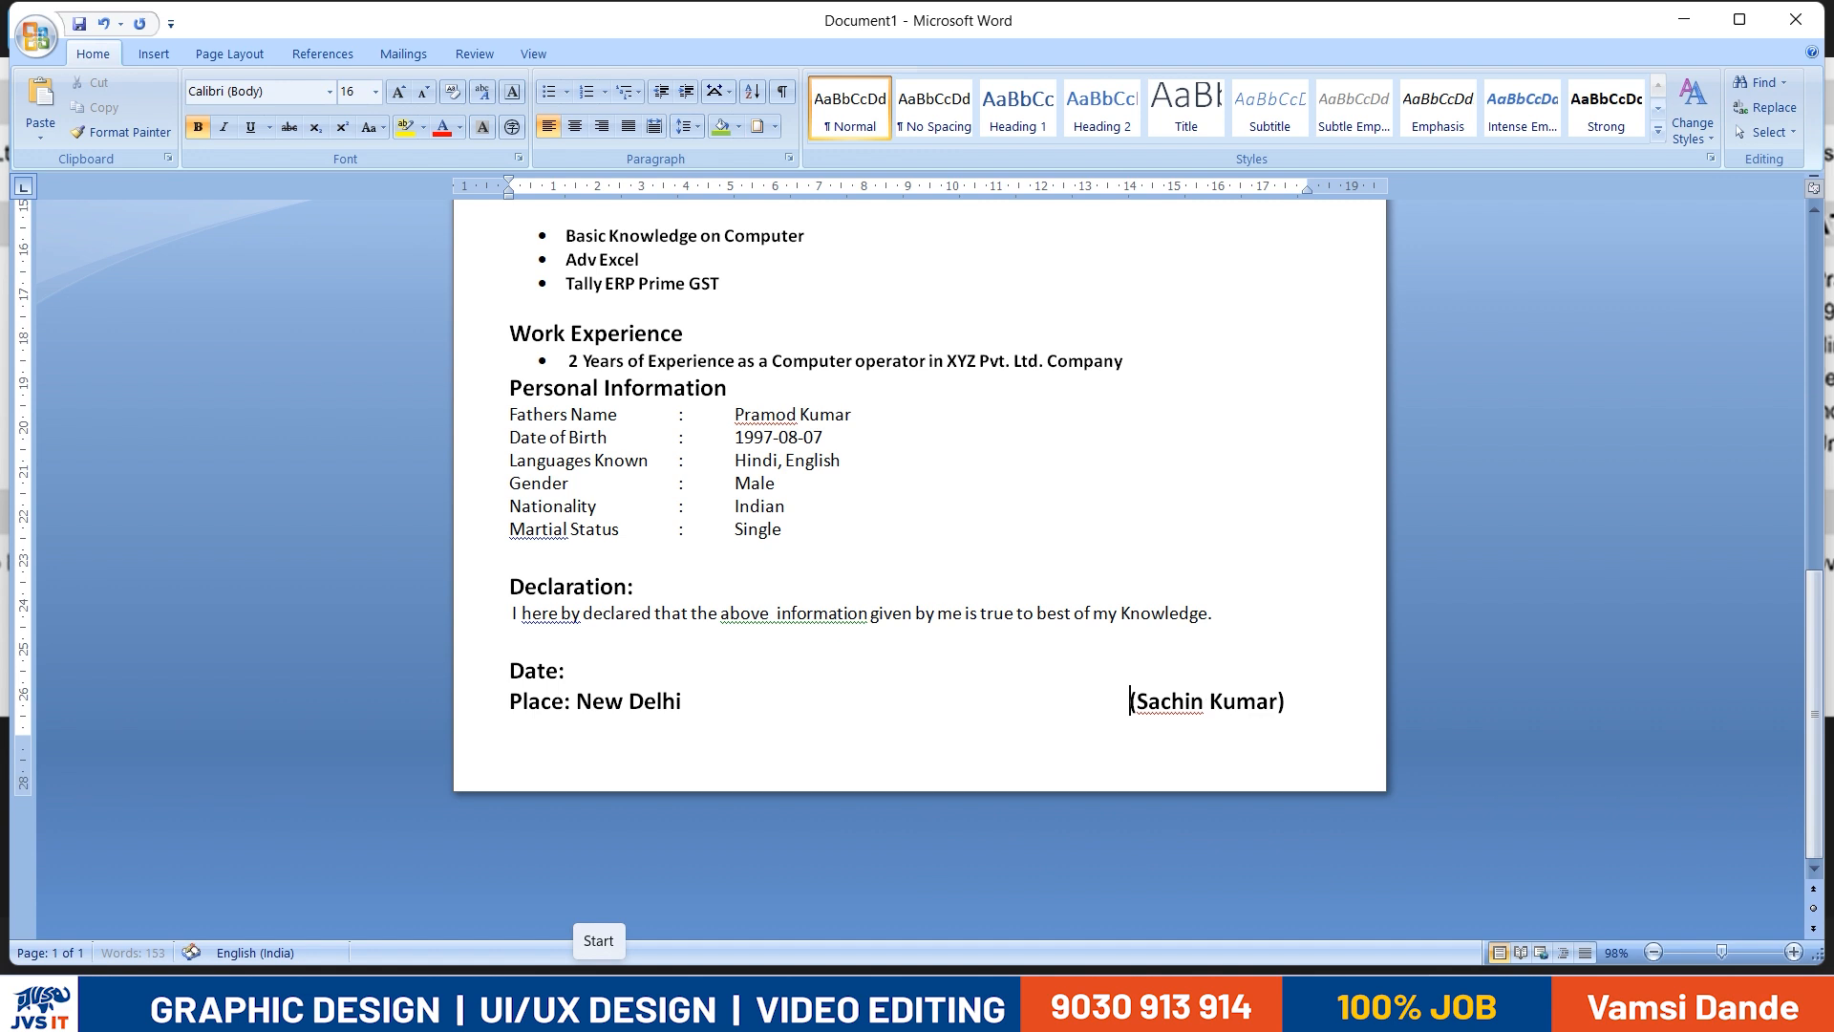
- Set the "Date:" and "Place: New Delhi" text to font size 12 and remove its bold formatting
scroll(688, 798, up, 1)
double_click(659, 759)
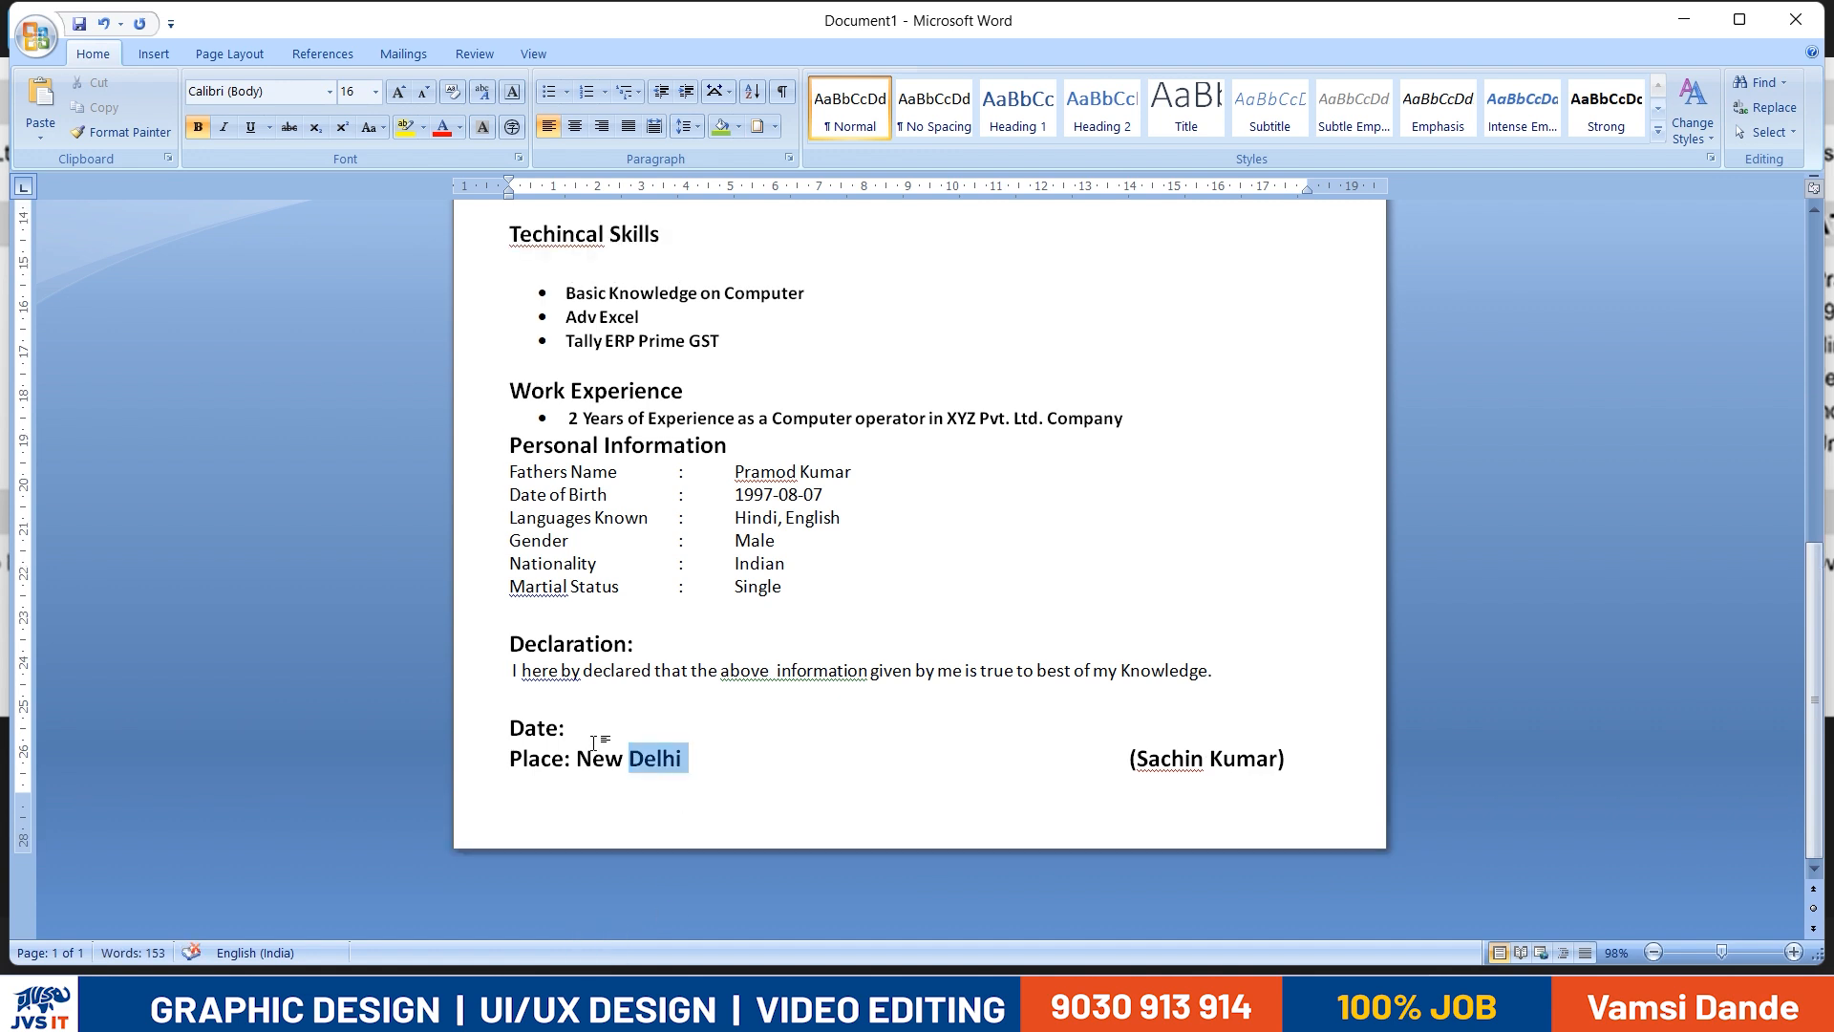
drag(594, 743, 511, 728)
click(349, 91)
text(1)
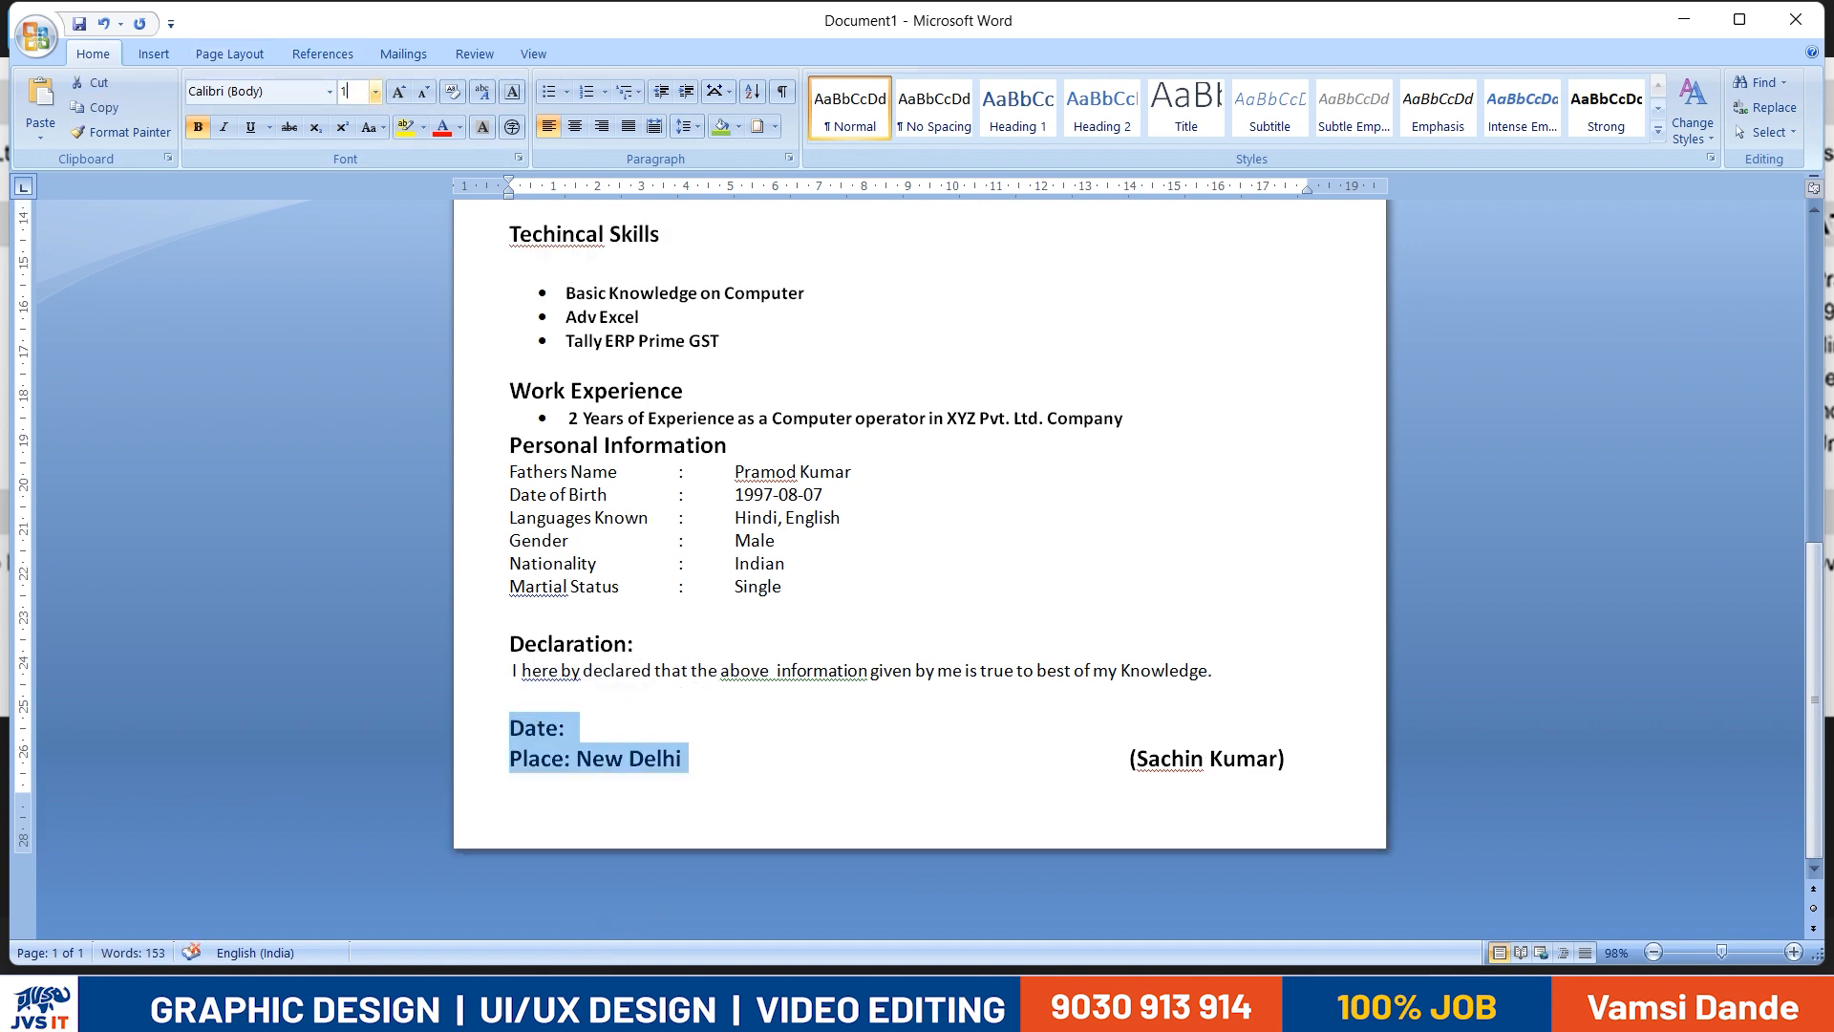
text(2)
key(Return)
click(1028, 824)
drag(736, 764, 509, 726)
key(ctrl+b)
- Shift the parenthesised name on the Place line one tab stop further right
click(905, 750)
drag(1068, 752, 1239, 756)
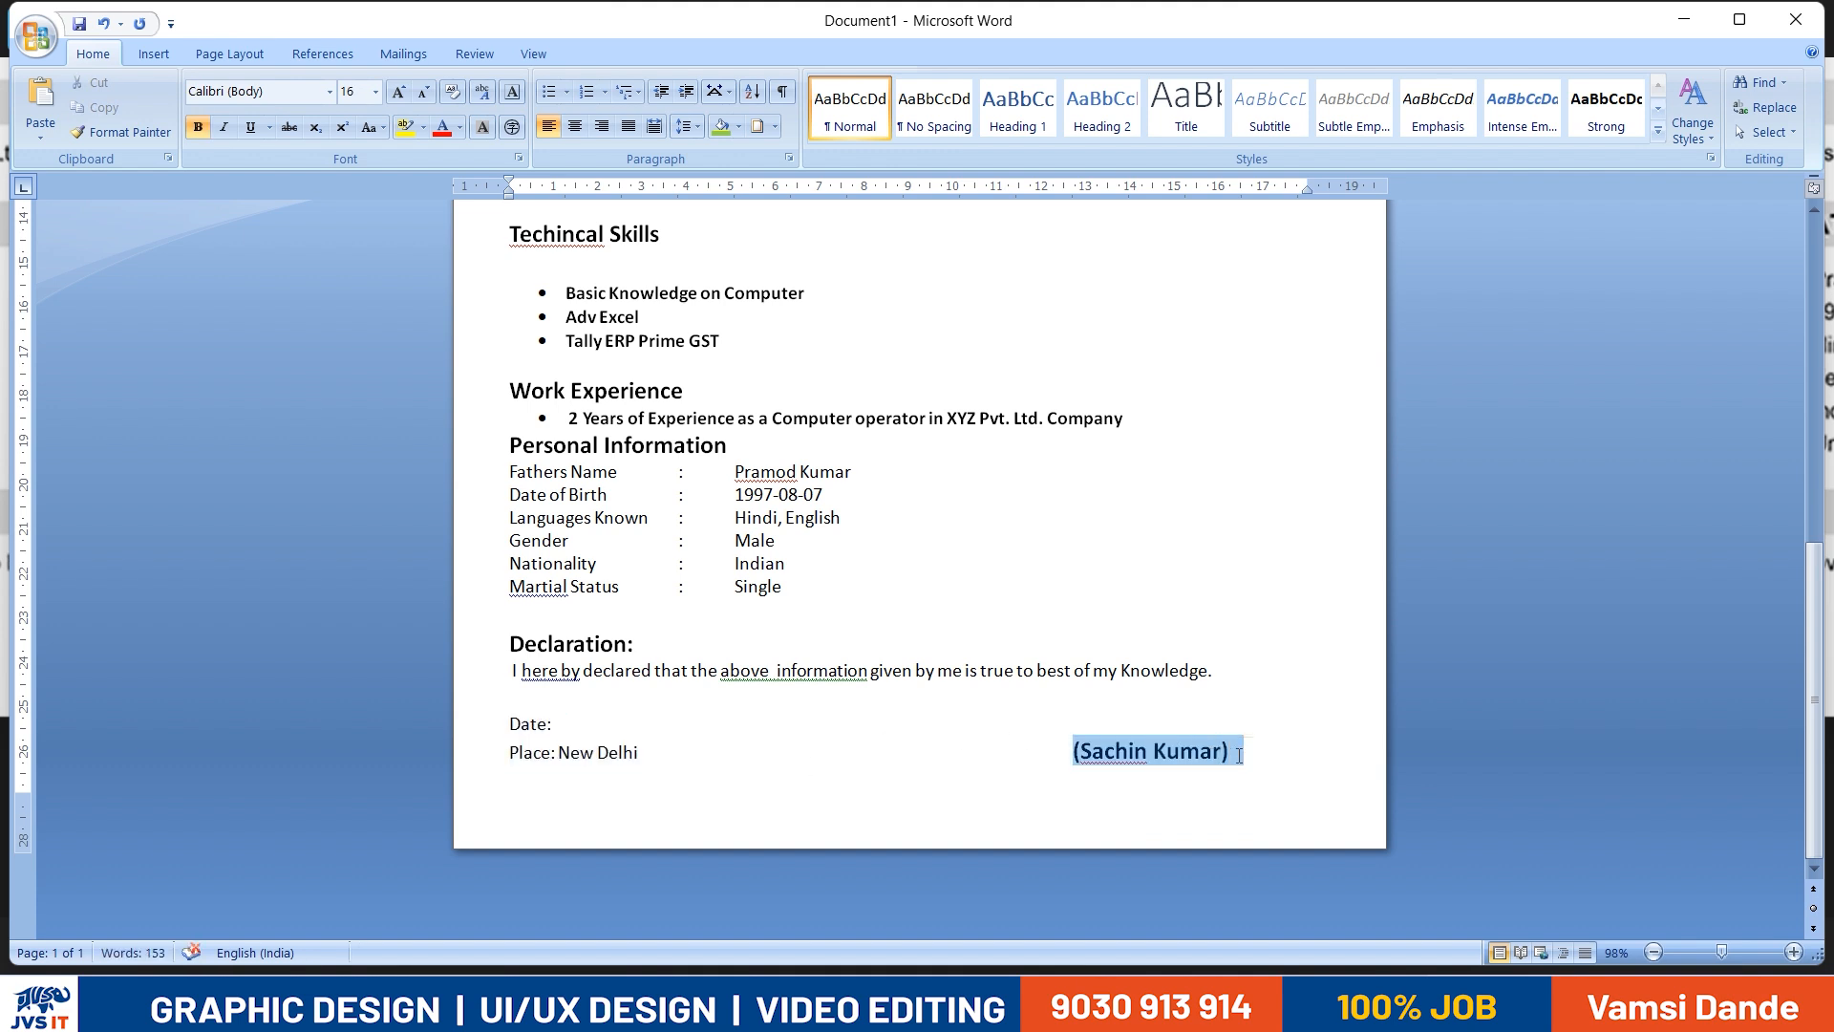
click(1074, 752)
key(Tab)
click(1373, 690)
- Try to reposition the qualification table slightly lower to leave a gap below its heading, and undo the move
scroll(1311, 742, up, 3)
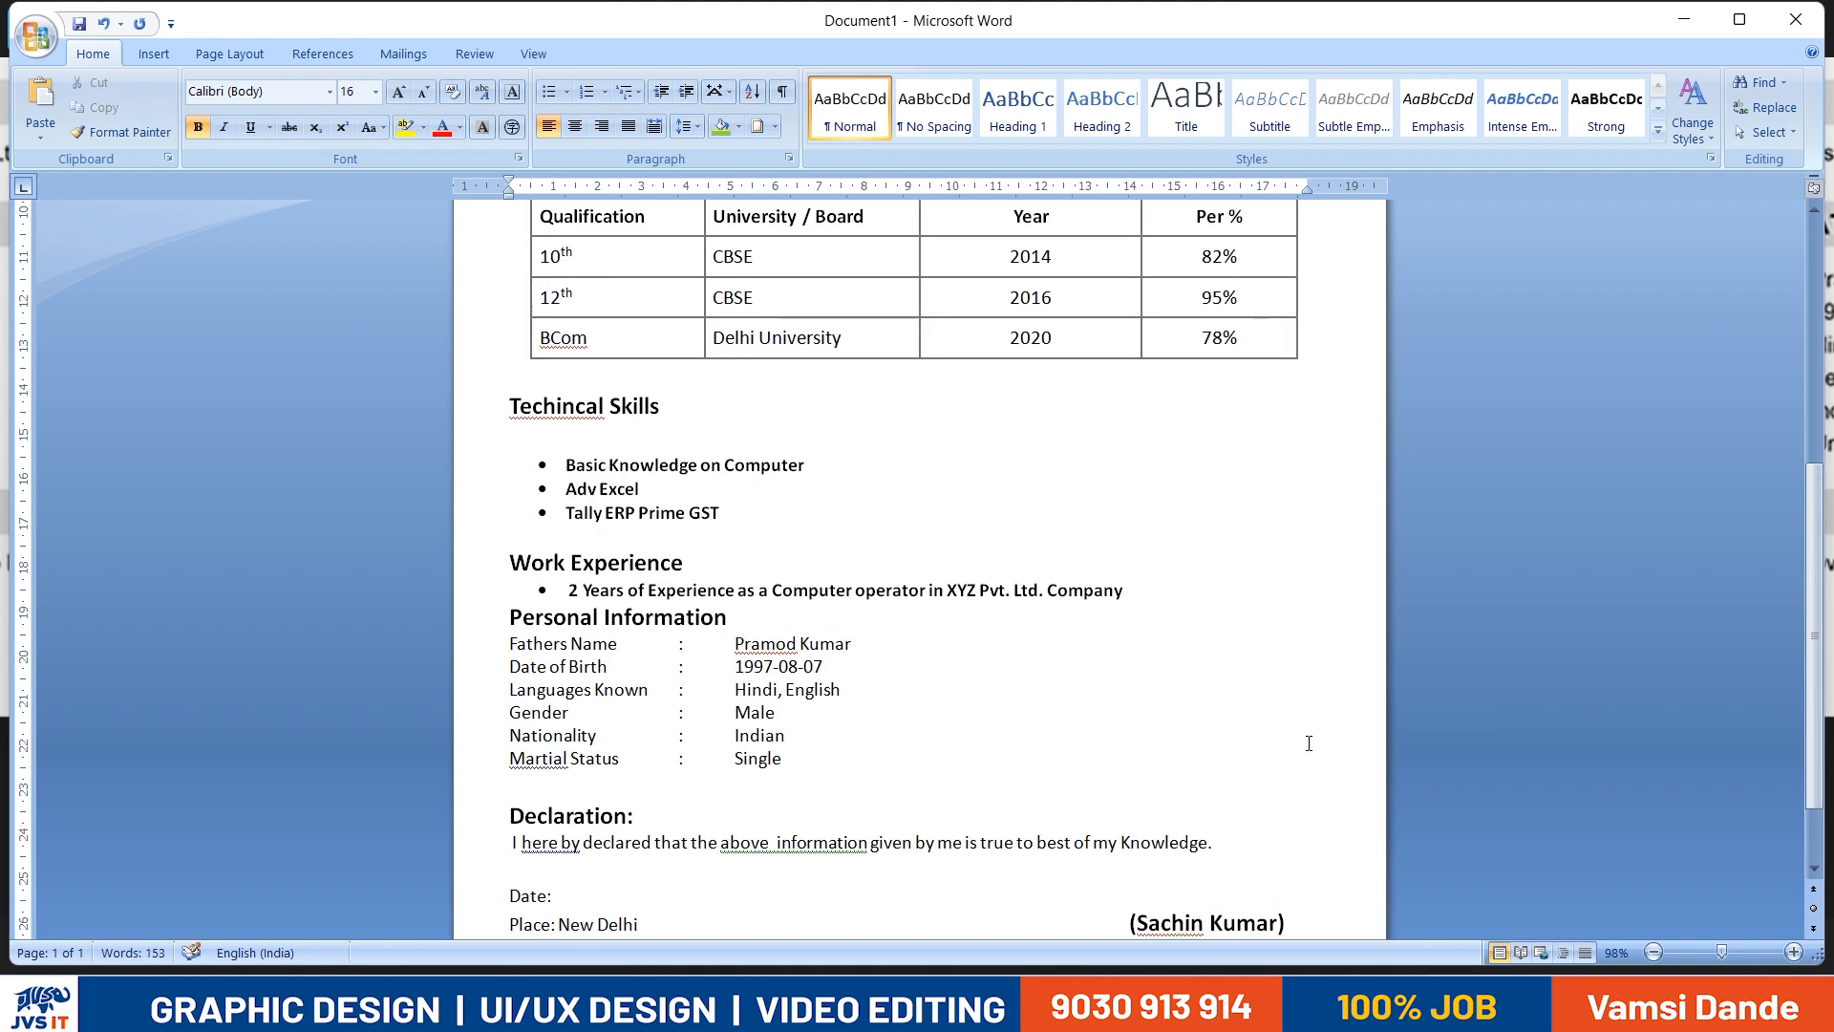
click(548, 797)
scroll(548, 797, up, 2)
click(546, 678)
scroll(745, 745, up, 1)
scroll(745, 745, up, 1)
scroll(742, 754, down, 1)
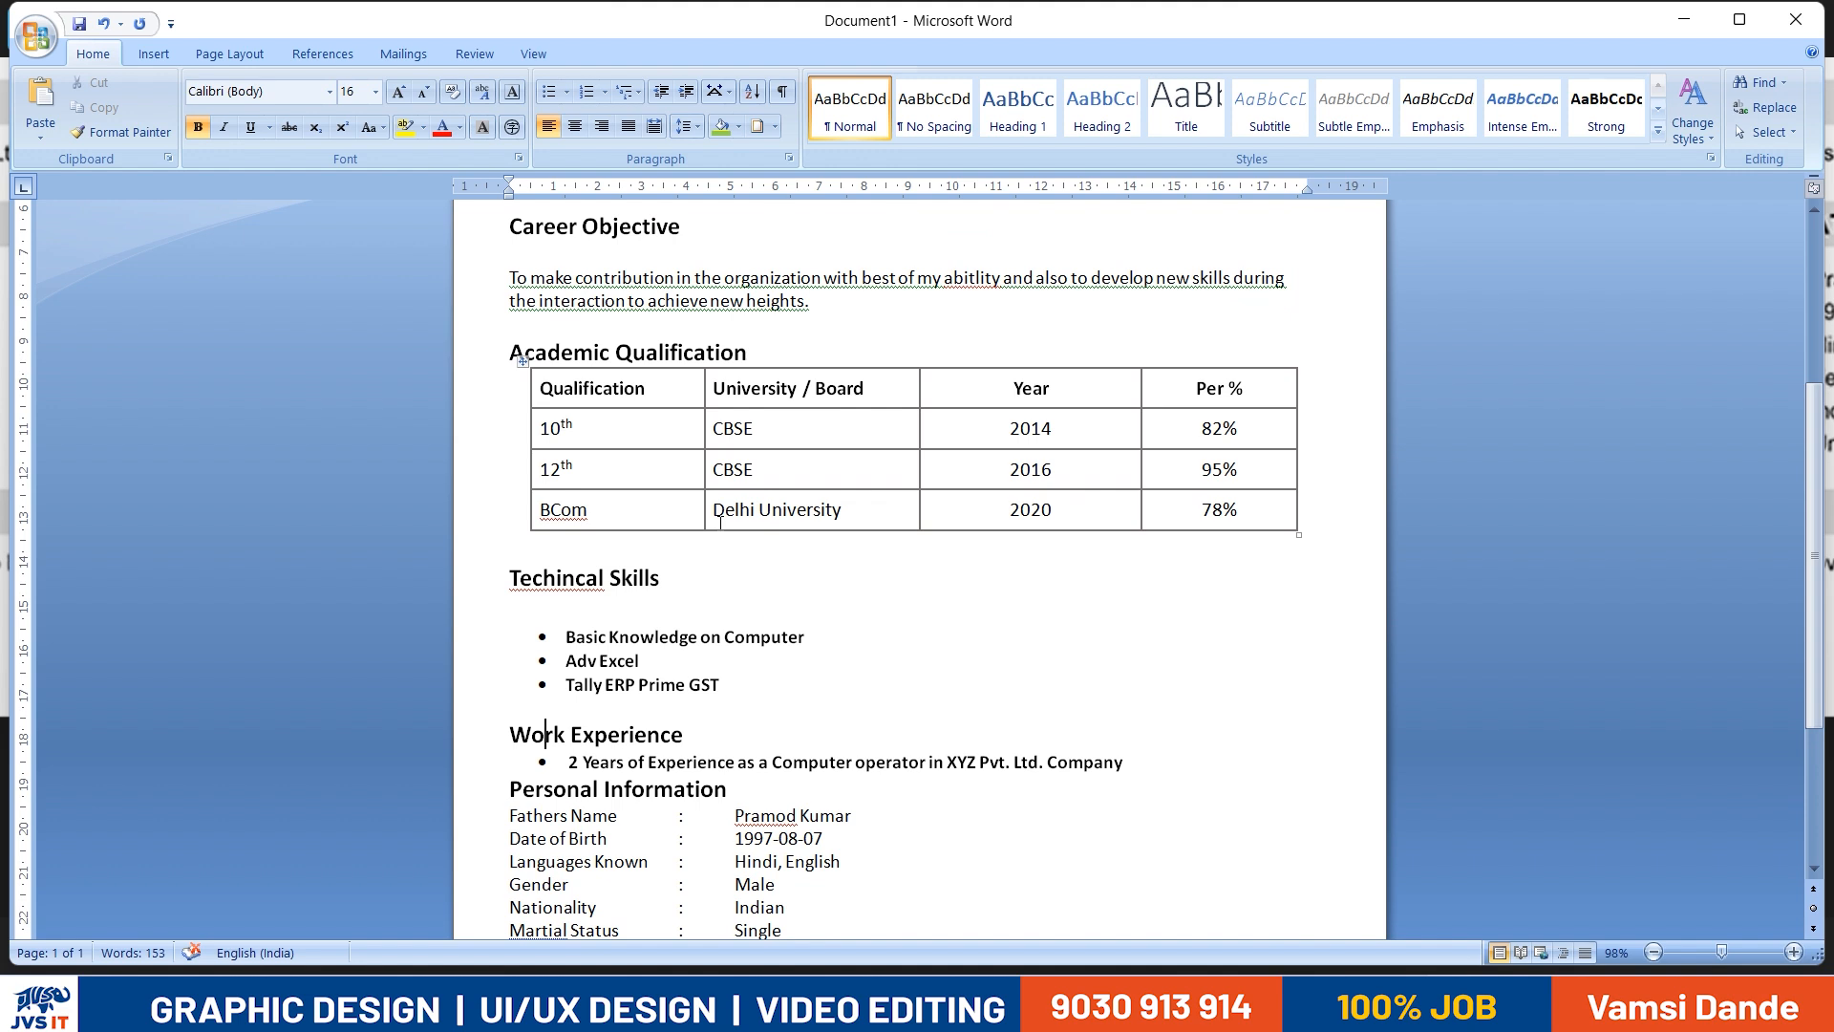
drag(523, 363, 533, 396)
scroll(535, 363, up, 1)
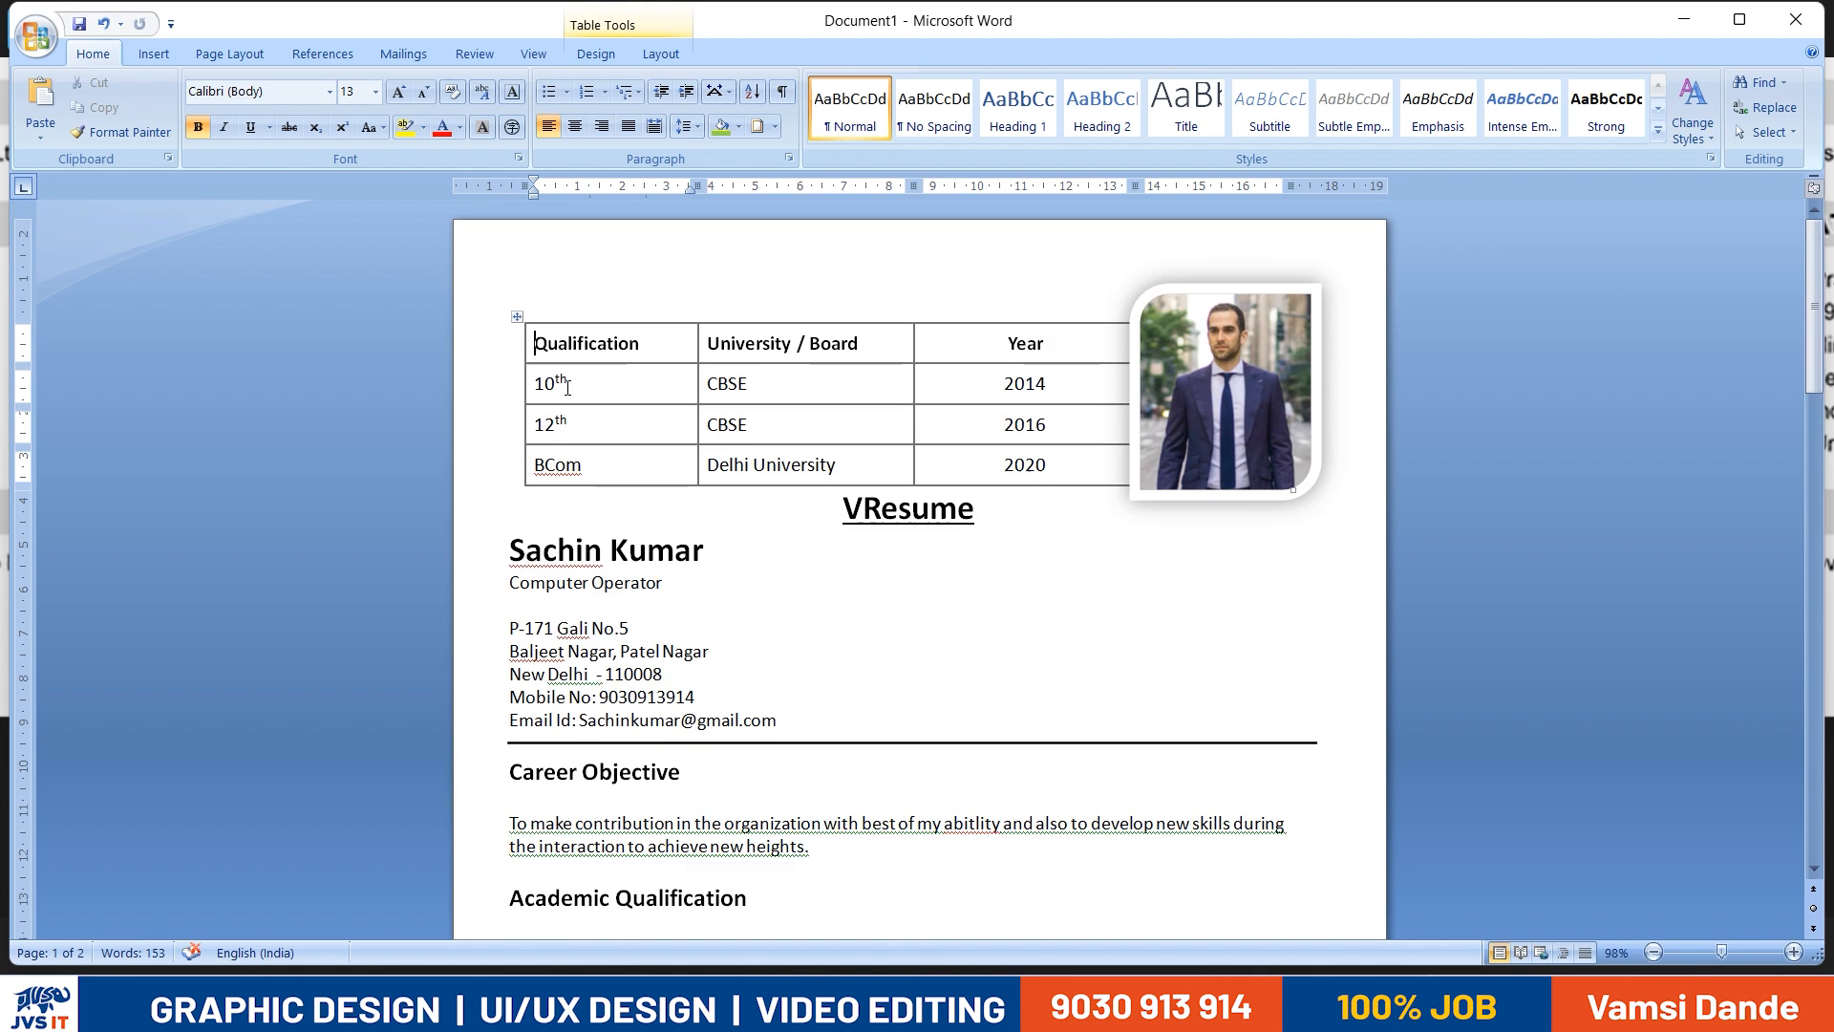
key(ctrl+z)
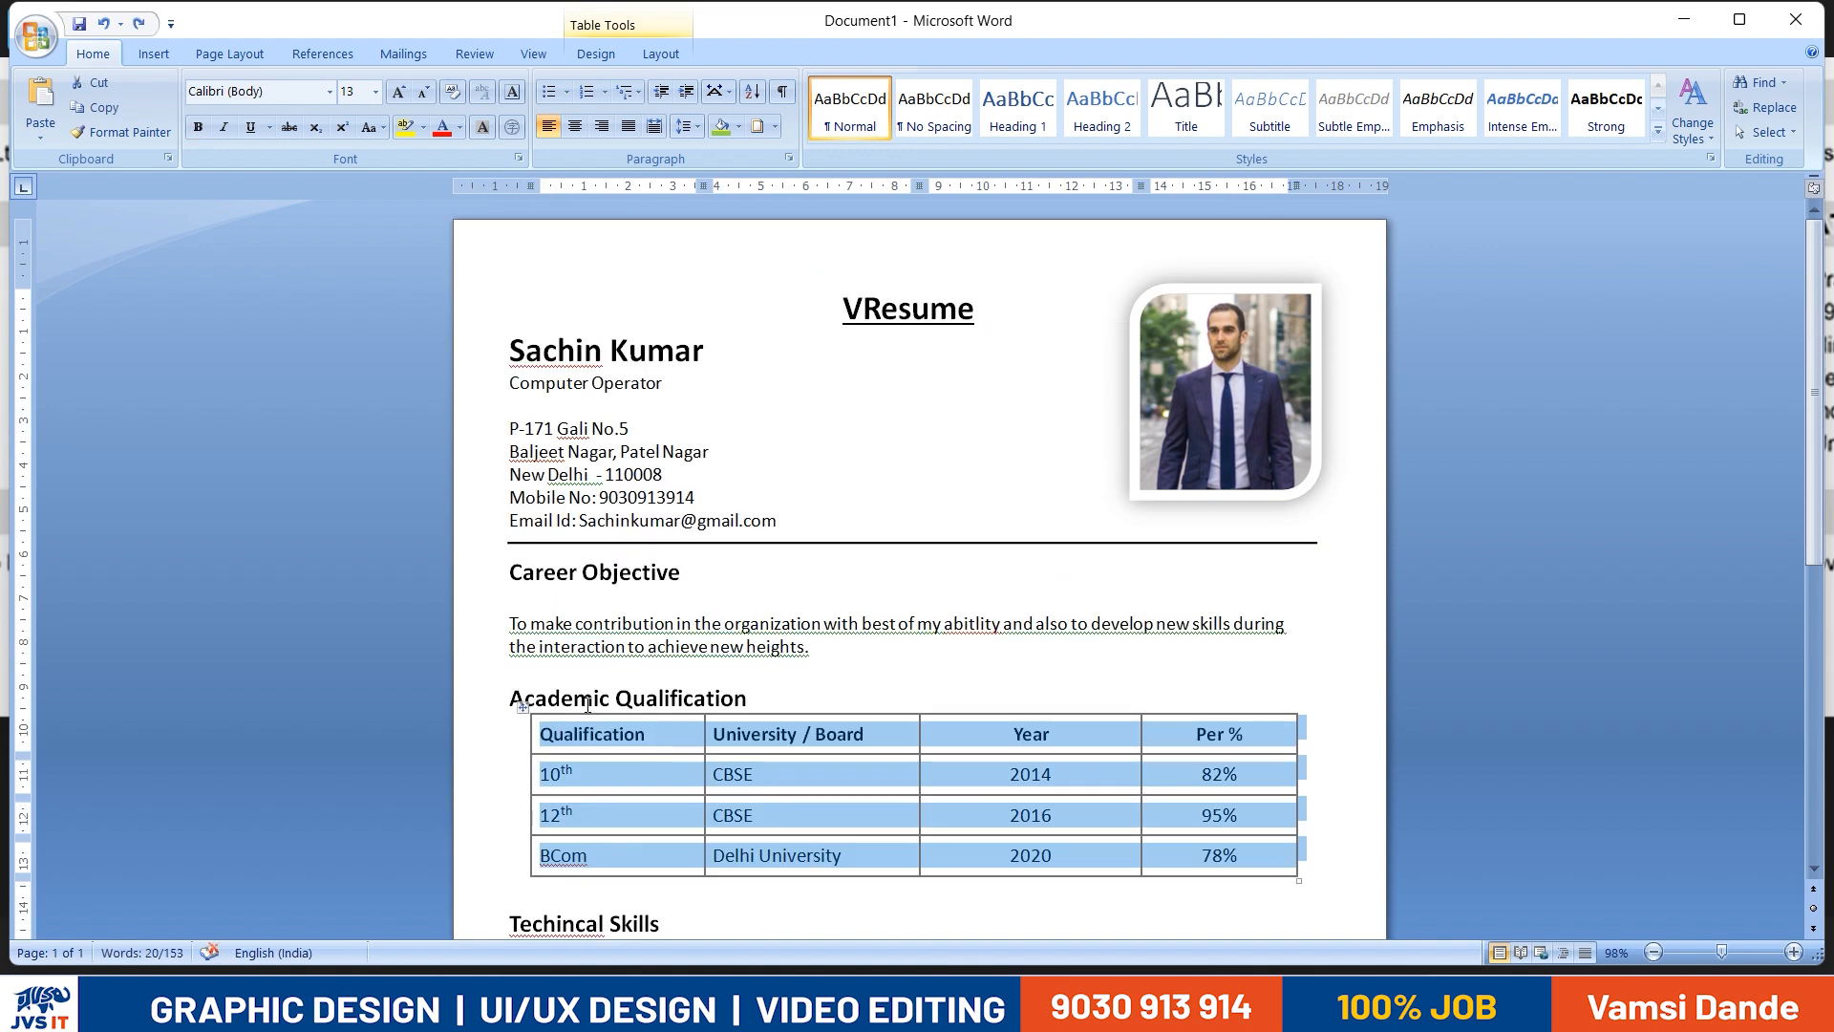
- Delete the blank line between the Techincal Skills heading and its first item
scroll(600, 713, down, 4)
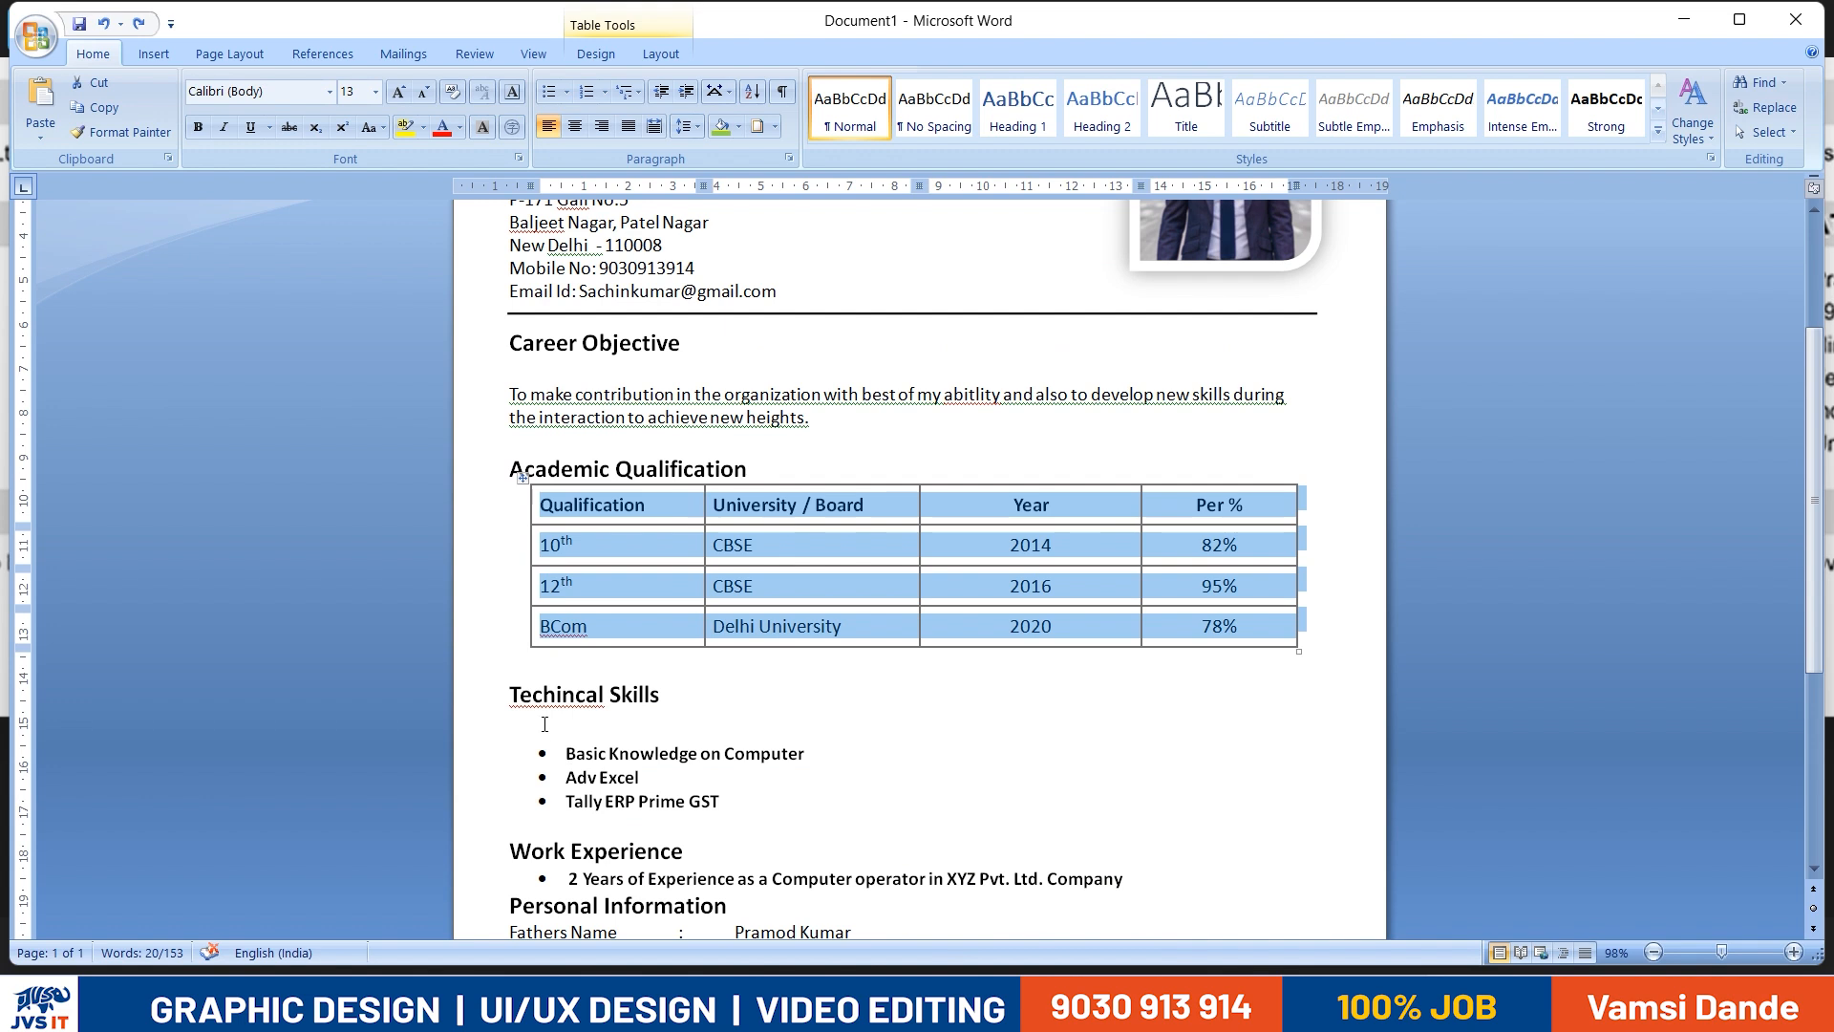
click(544, 724)
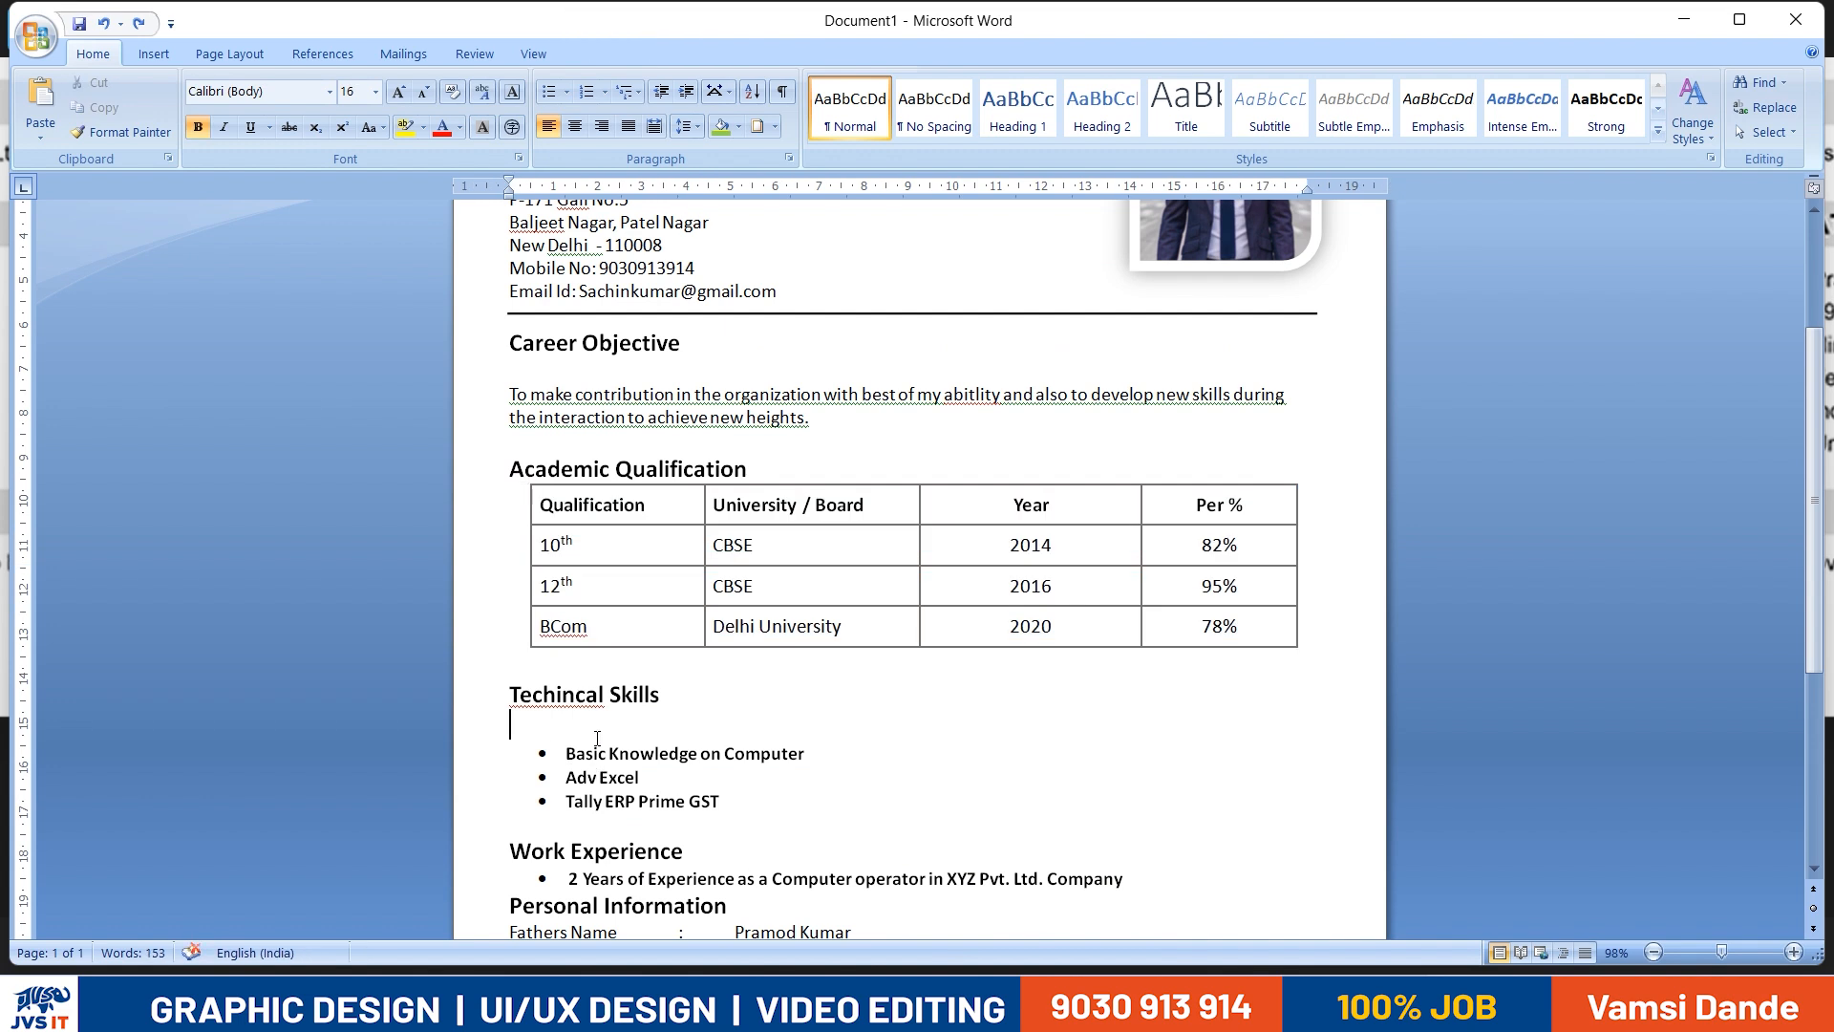
key(Delete)
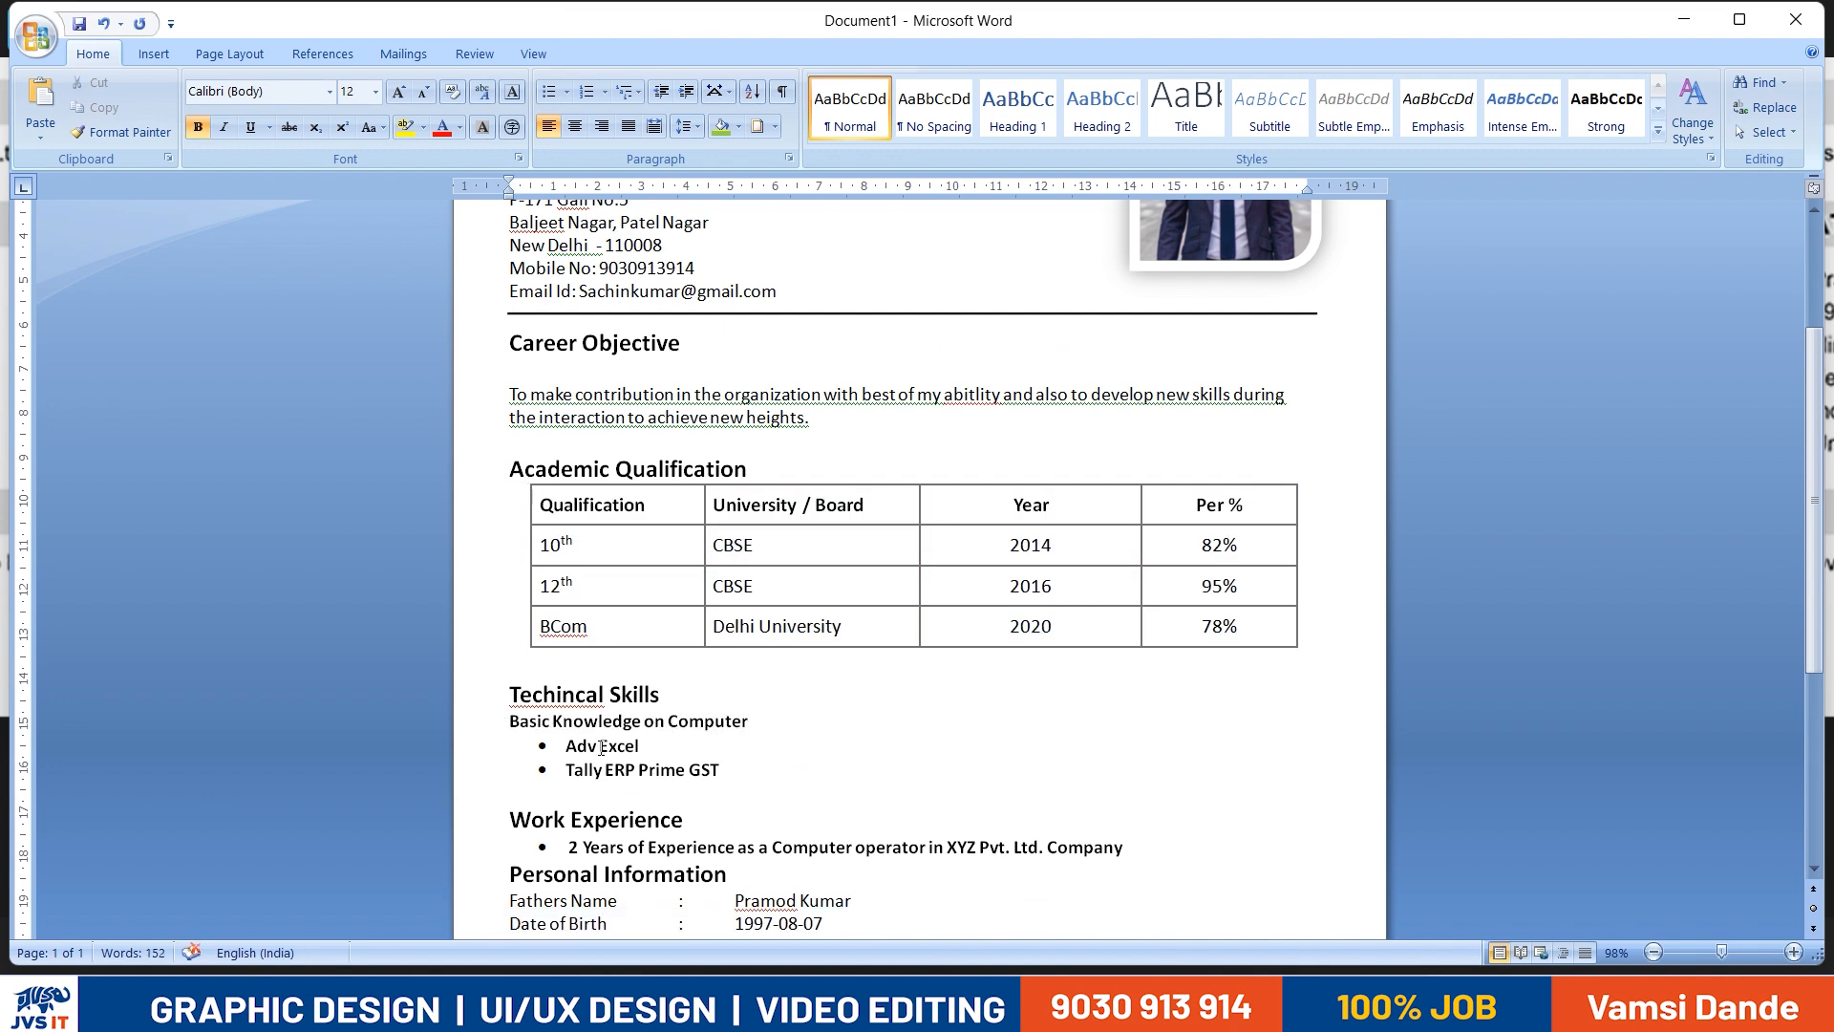
- Try to reapply the bullet to "Basic Knowledge on Computer", and undo the formatting attempts
drag(669, 730, 483, 723)
click(663, 741)
triple_click(671, 736)
triple_click(688, 721)
click(689, 722)
triple_click(689, 721)
drag(749, 722, 509, 722)
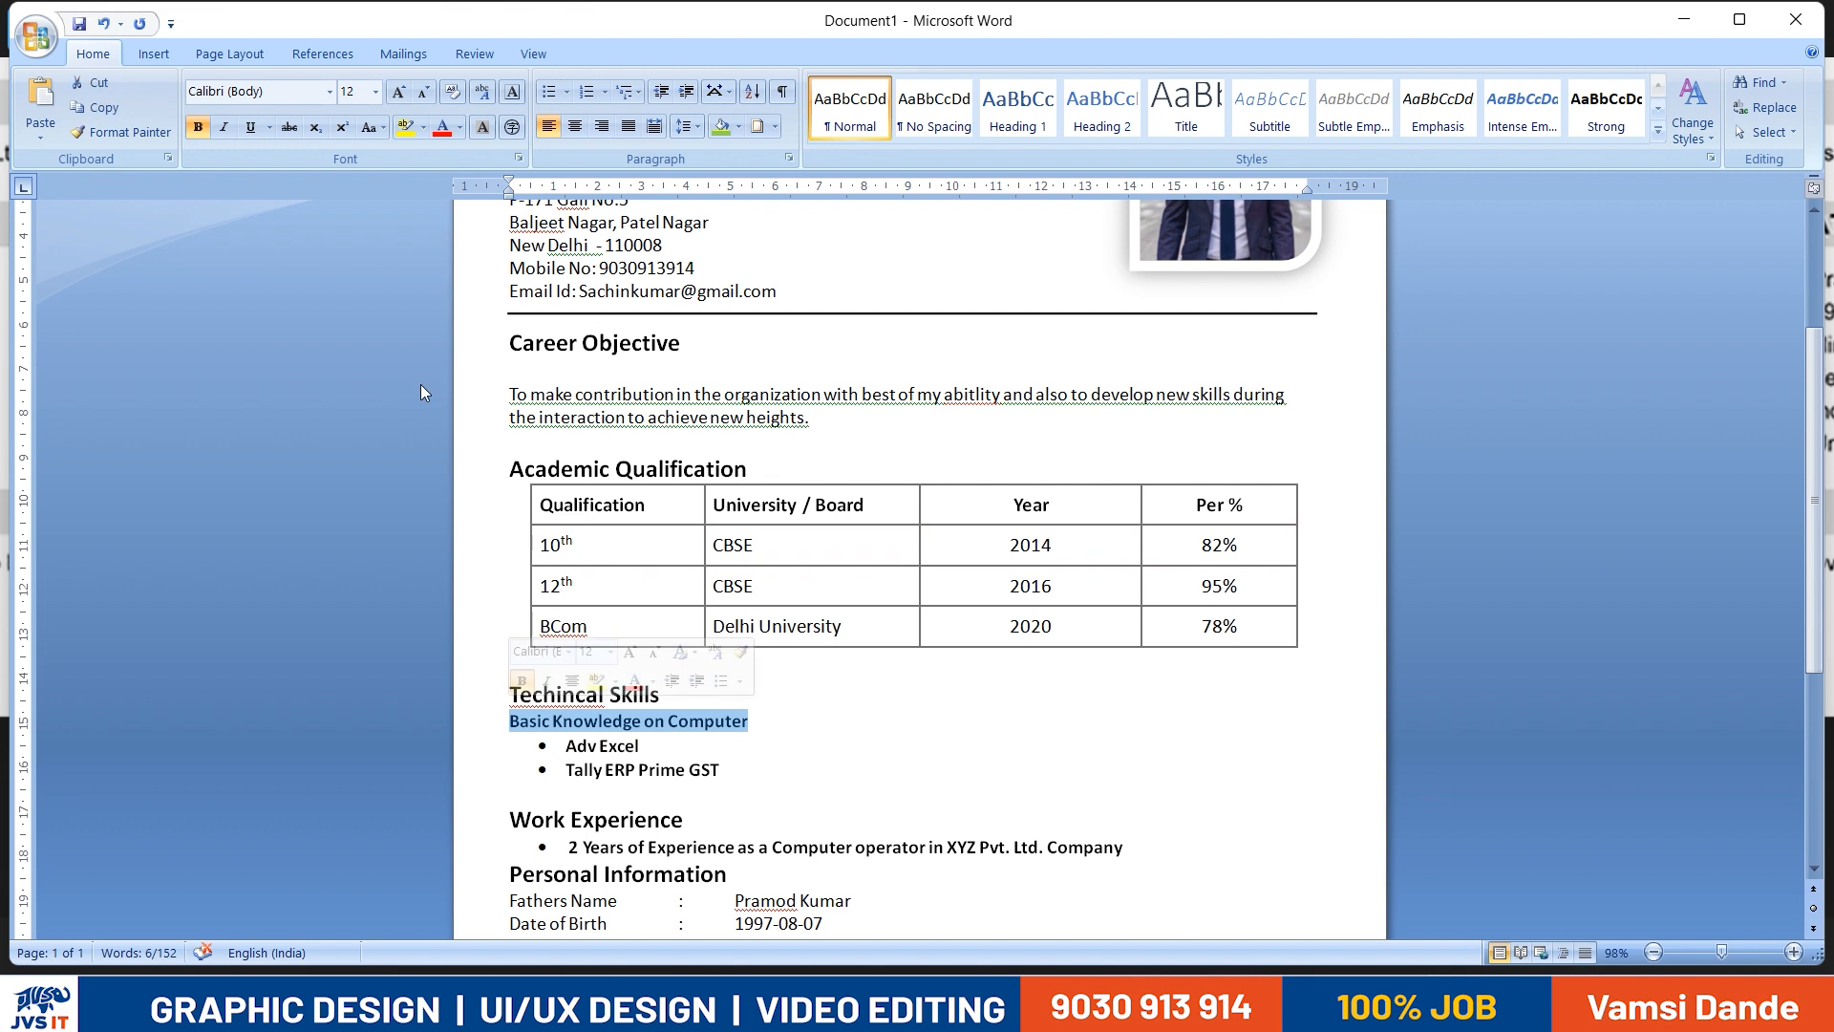
click(552, 94)
click(669, 760)
key(ctrl+z)
click(510, 727)
key(ctrl+z)
key(ctrl+z)
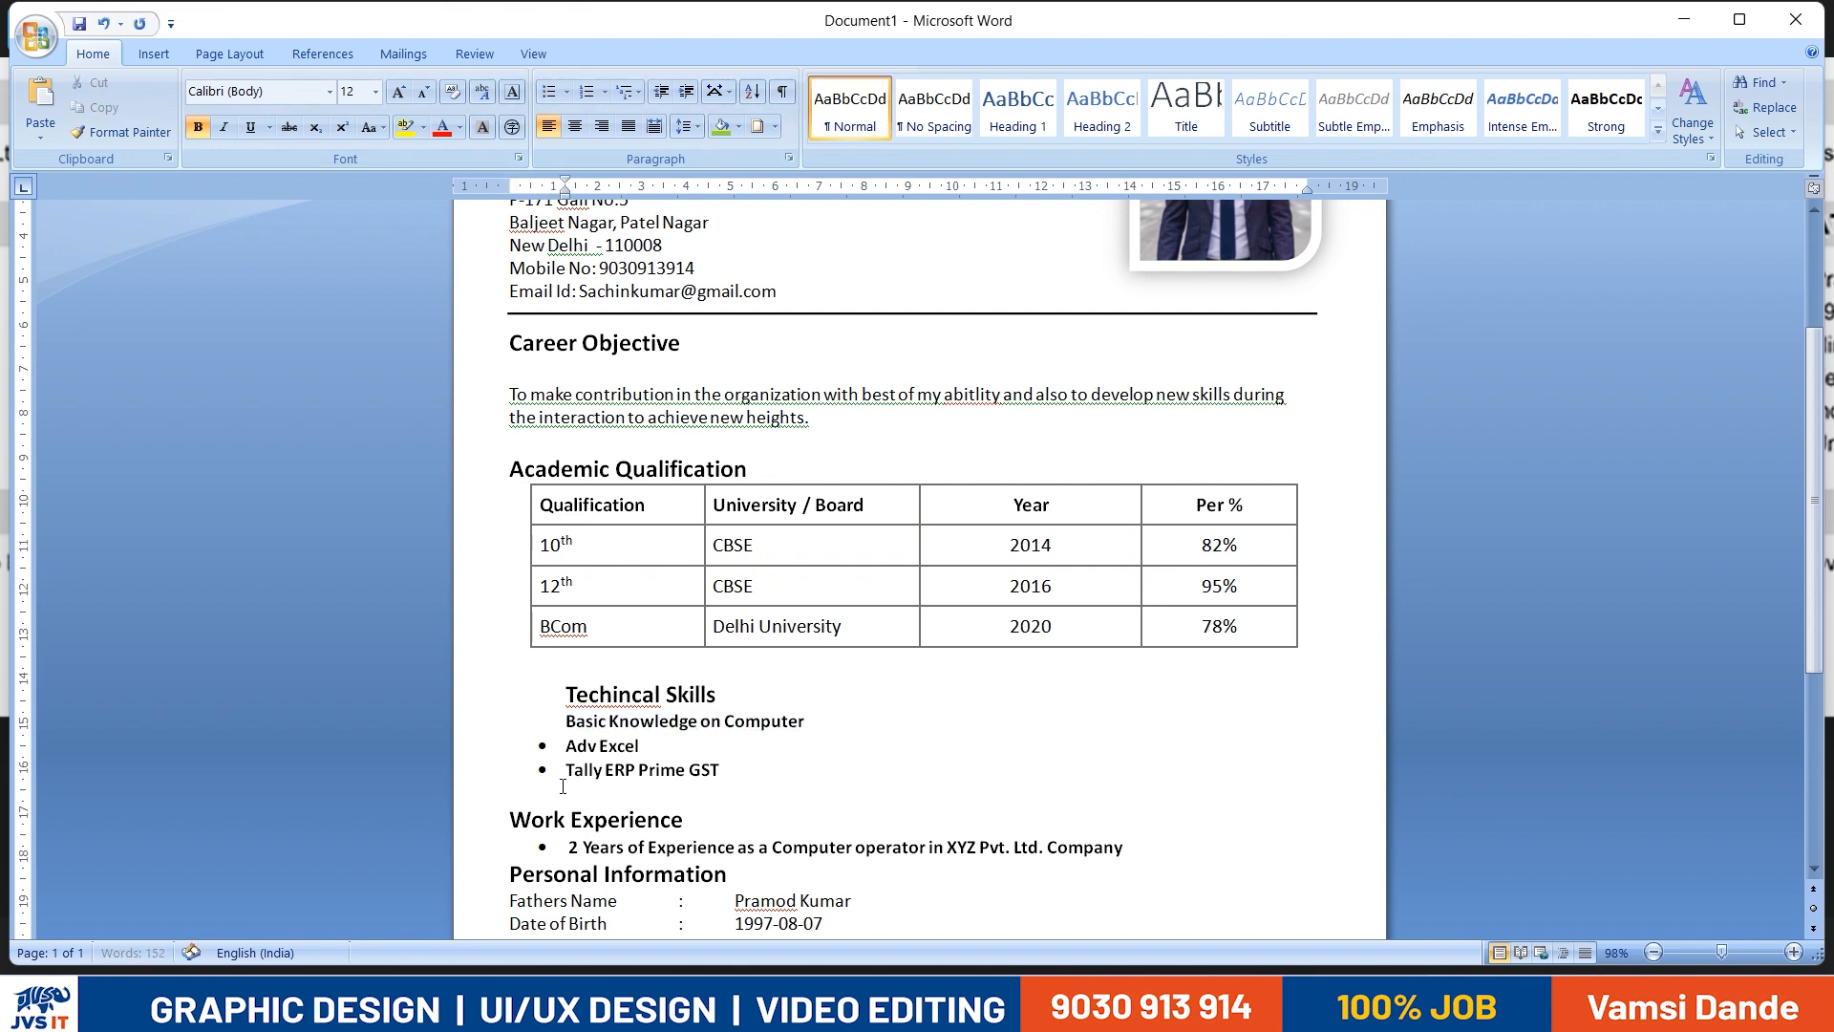
key(ctrl+z)
key(ctrl+z)
- Try to restore the bullet on "Basic Knowledge on Computer" by deleting the line's text and pasting it back into the skills list
key(Down)
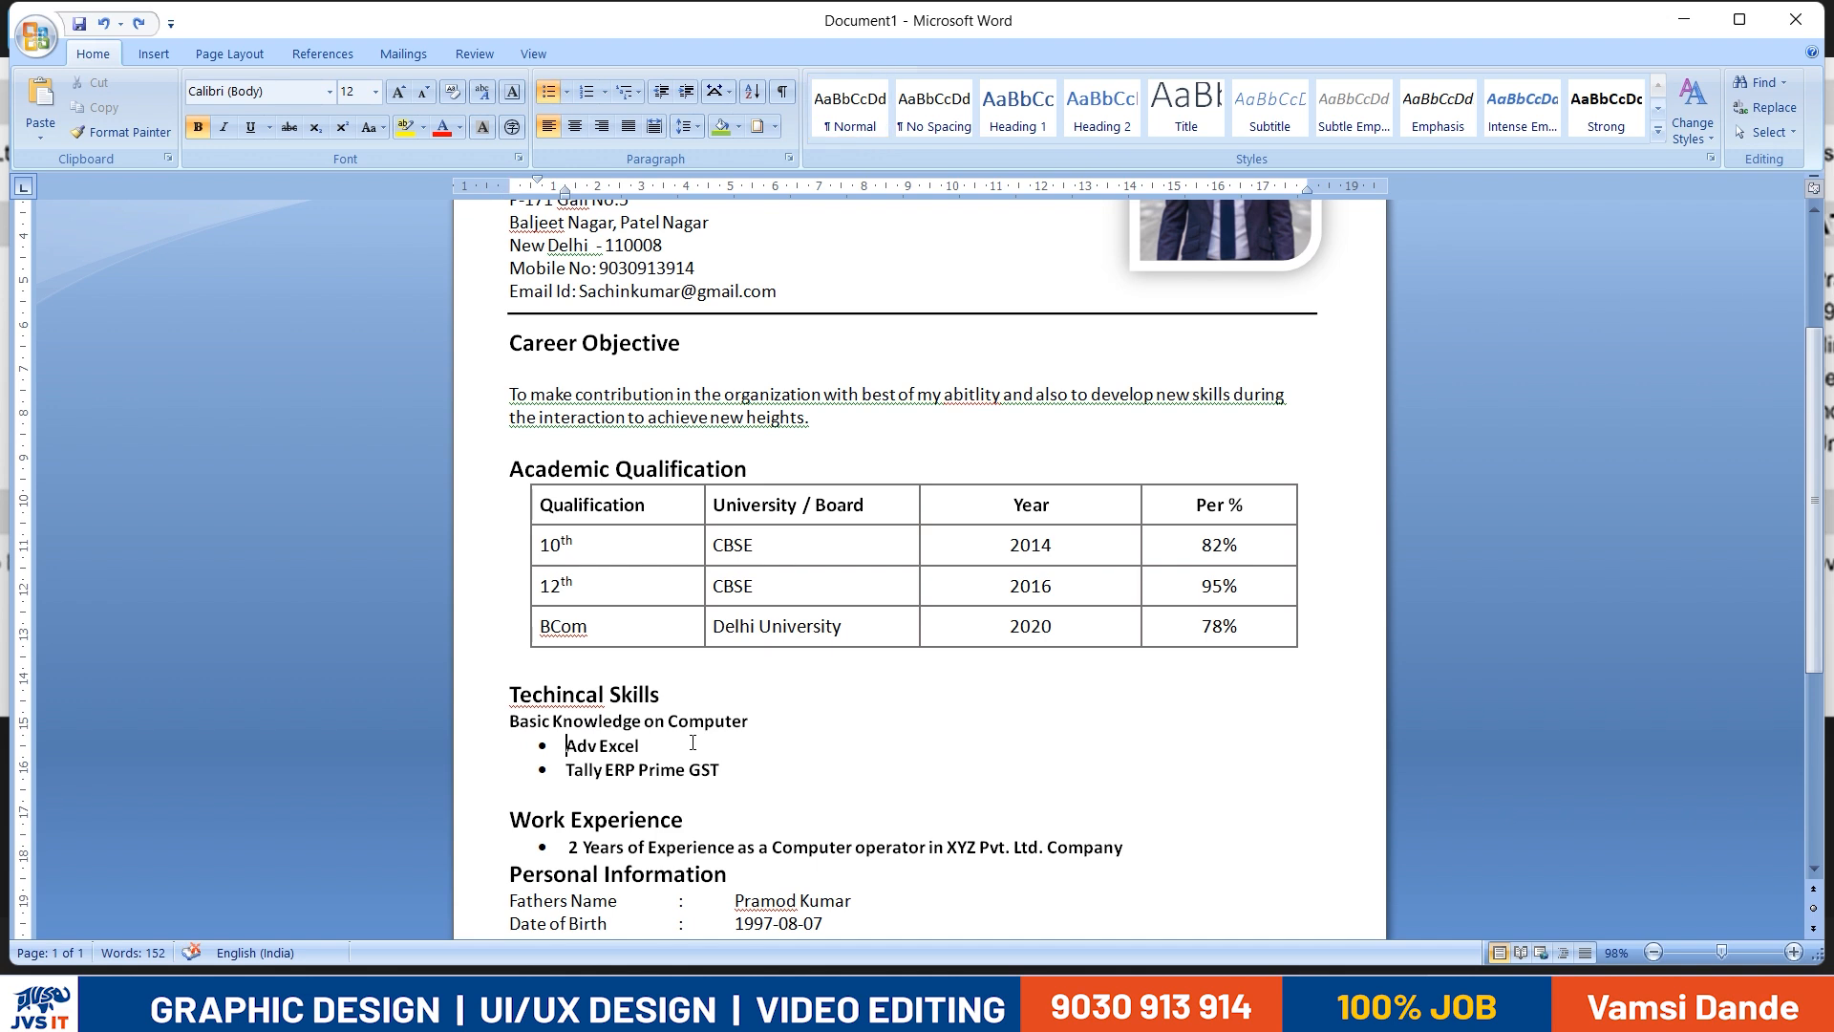
key(ctrl+shift+Right)
key(ctrl+shift+Right)
key(ctrl+shift+Right)
key(ctrl+shift+Right)
key(ctrl+c)
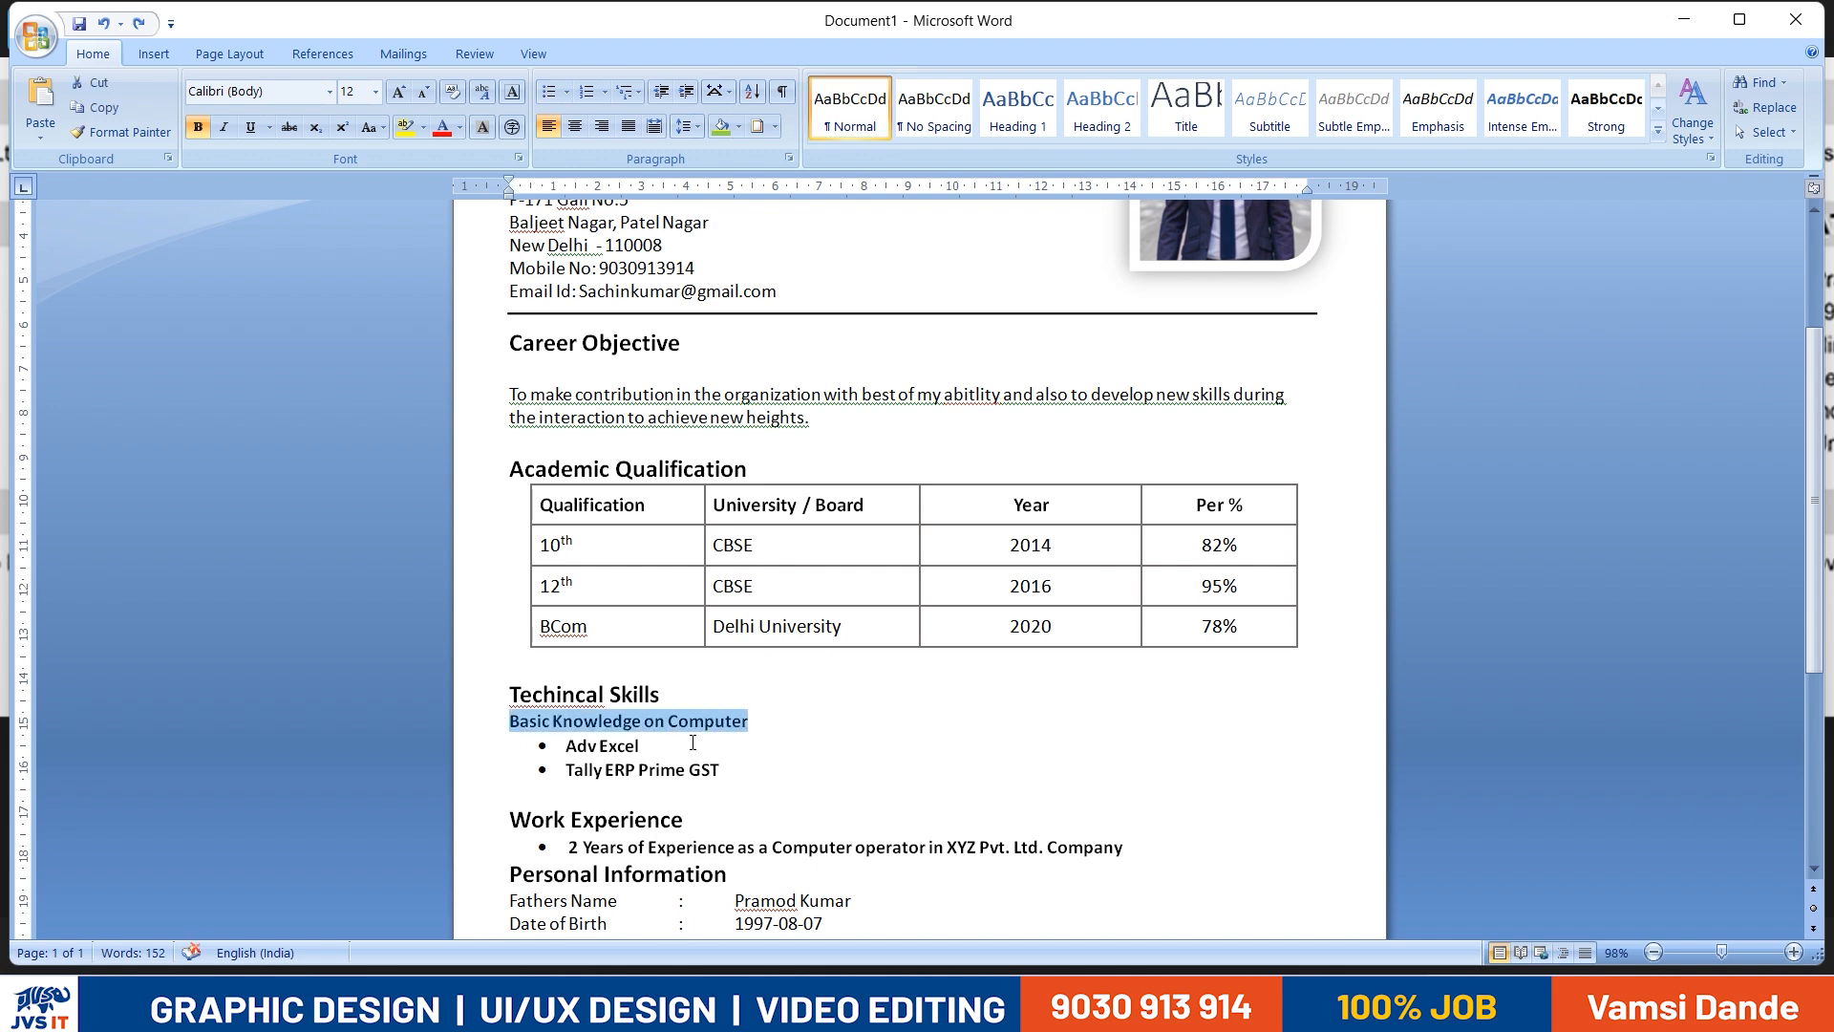
key(Delete)
key(Delete)
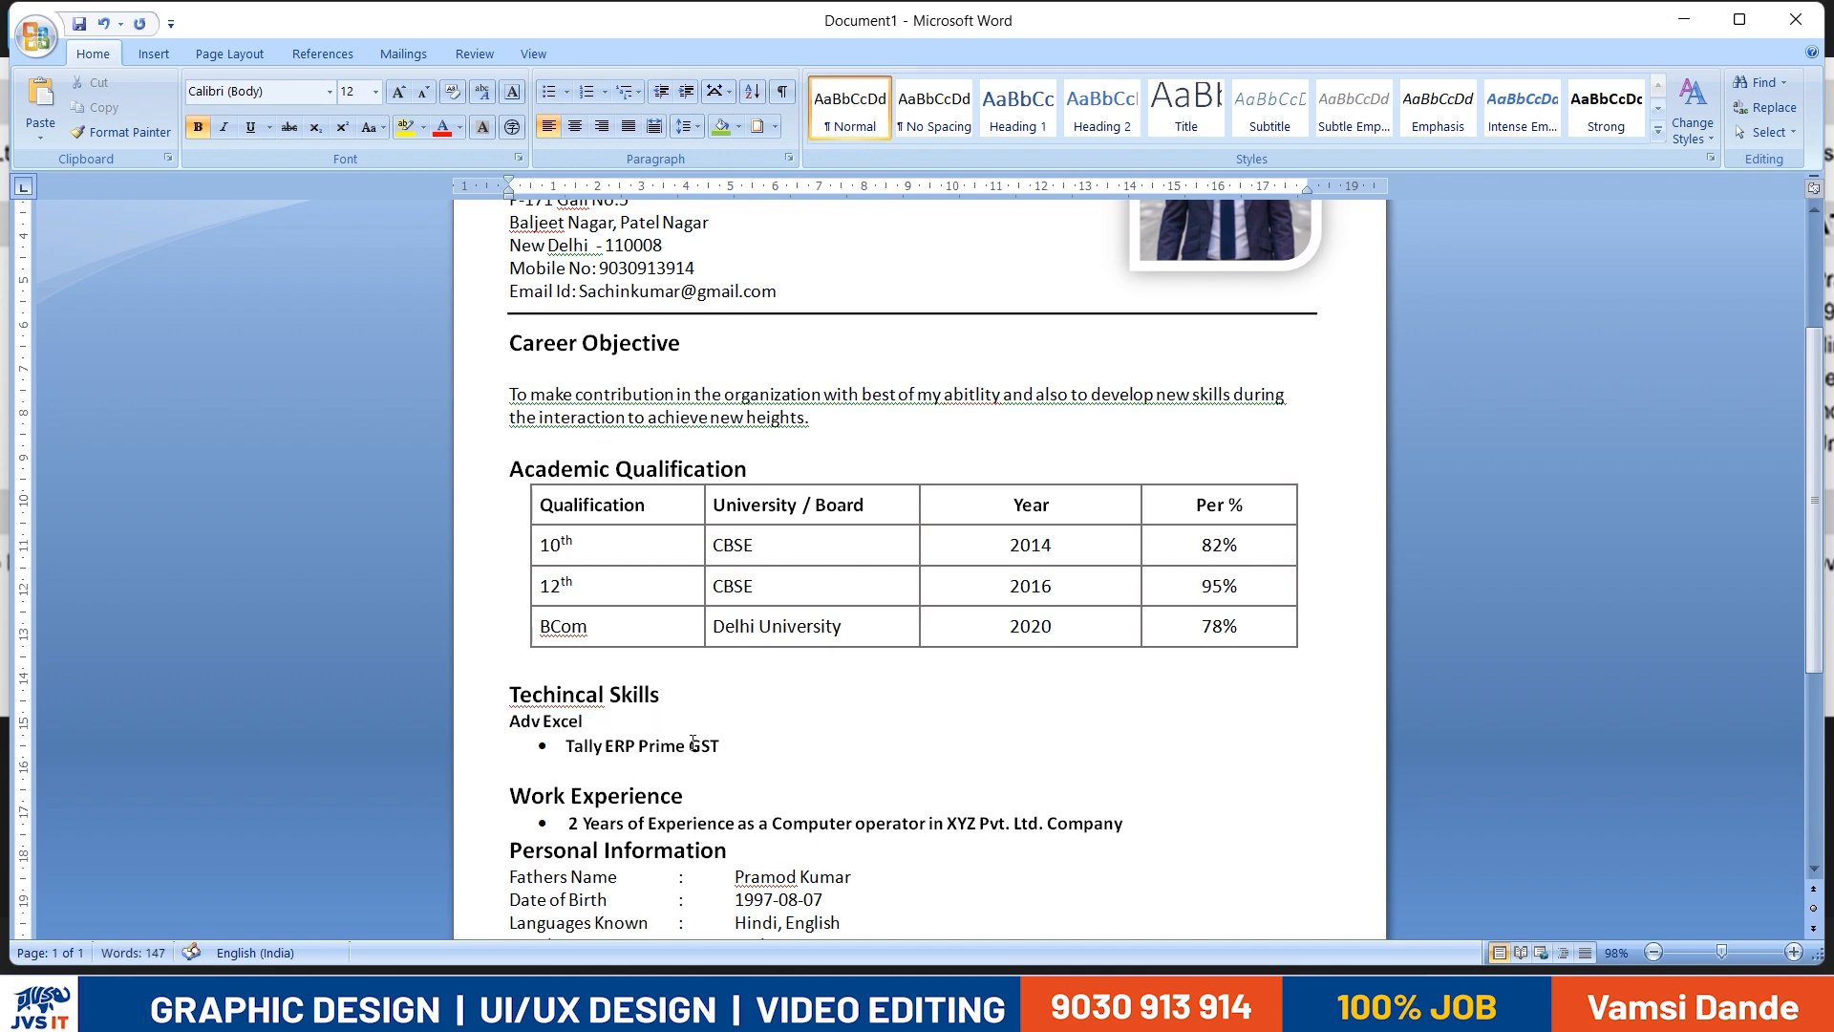
key(ctrl+z)
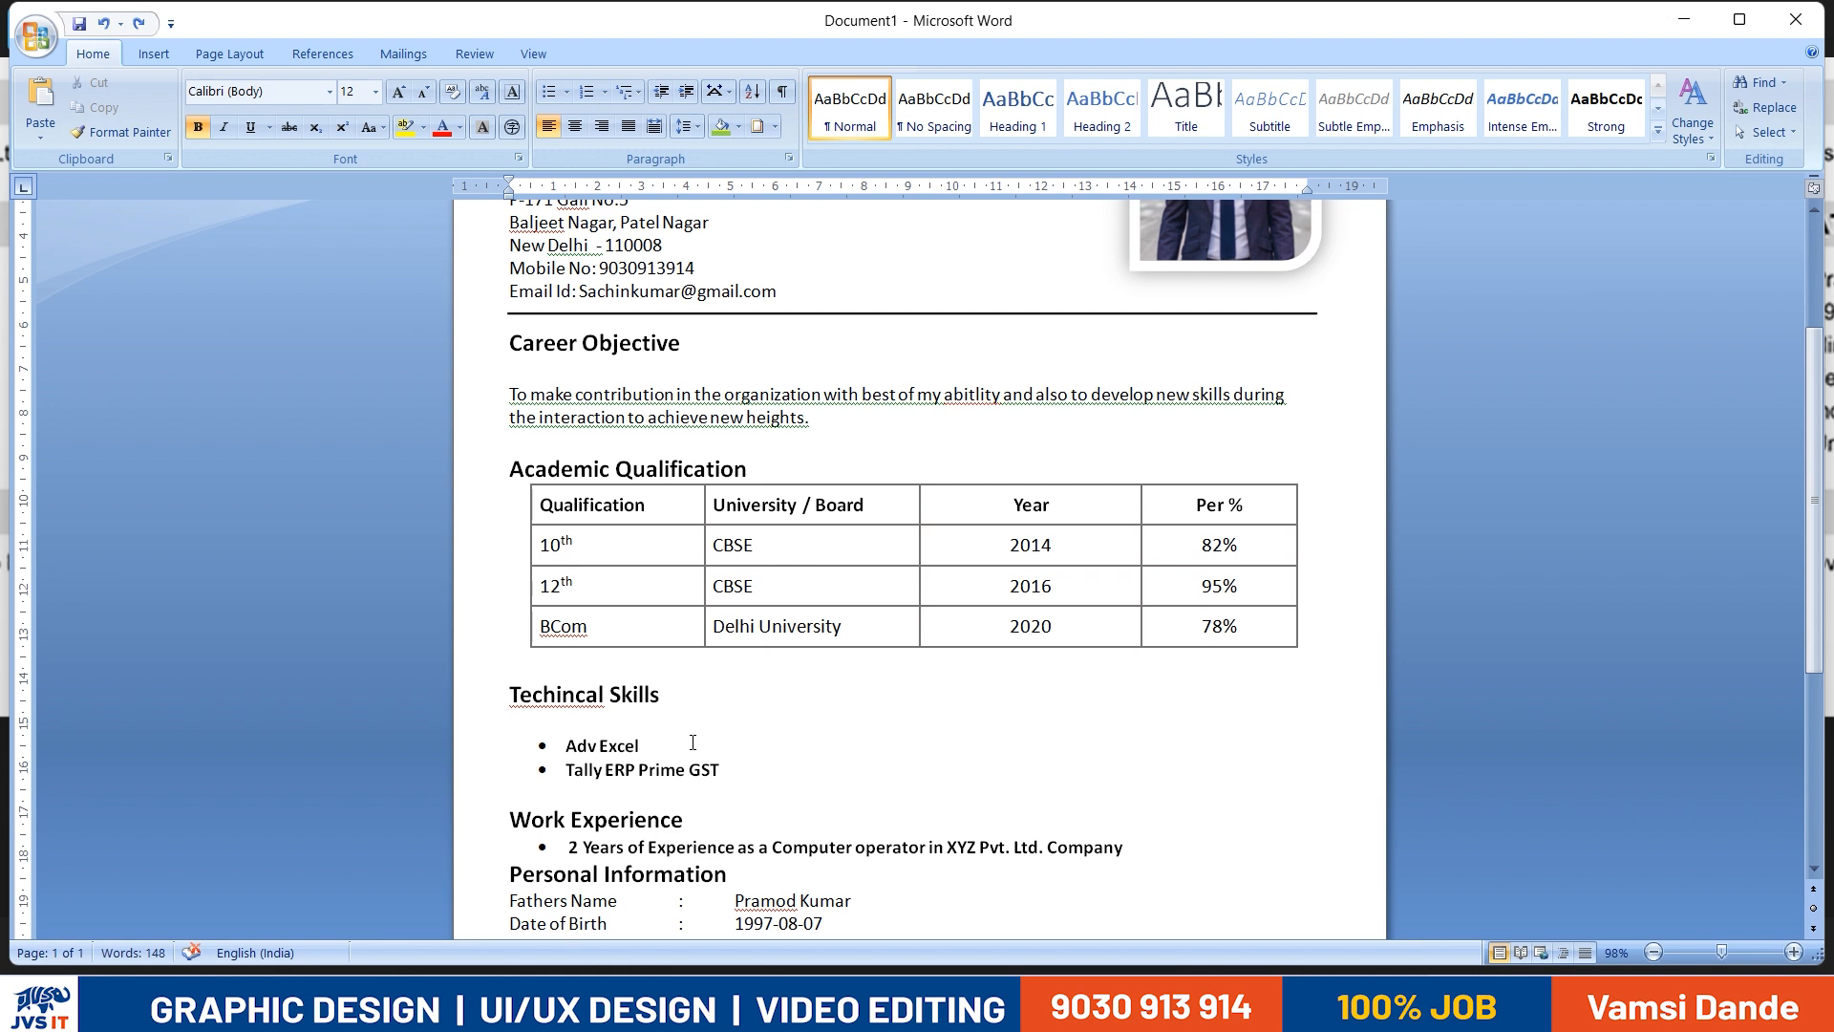
key(ctrl+v)
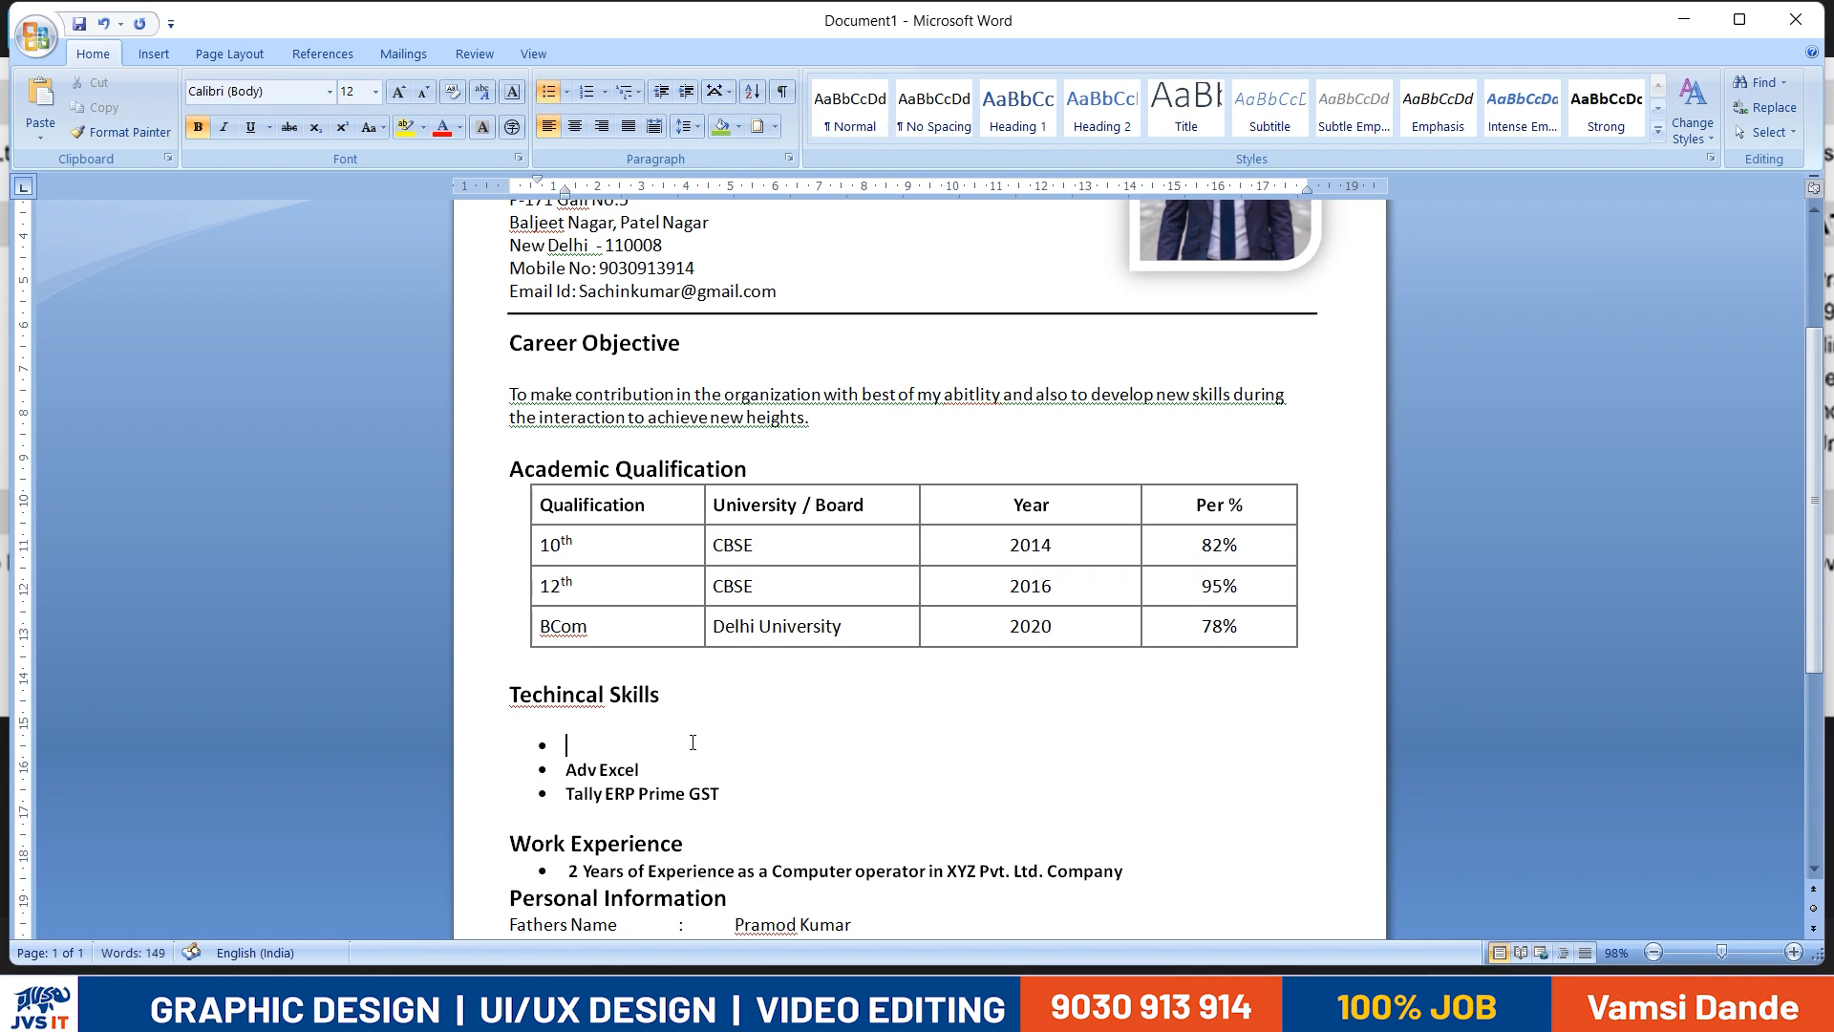
key(Up)
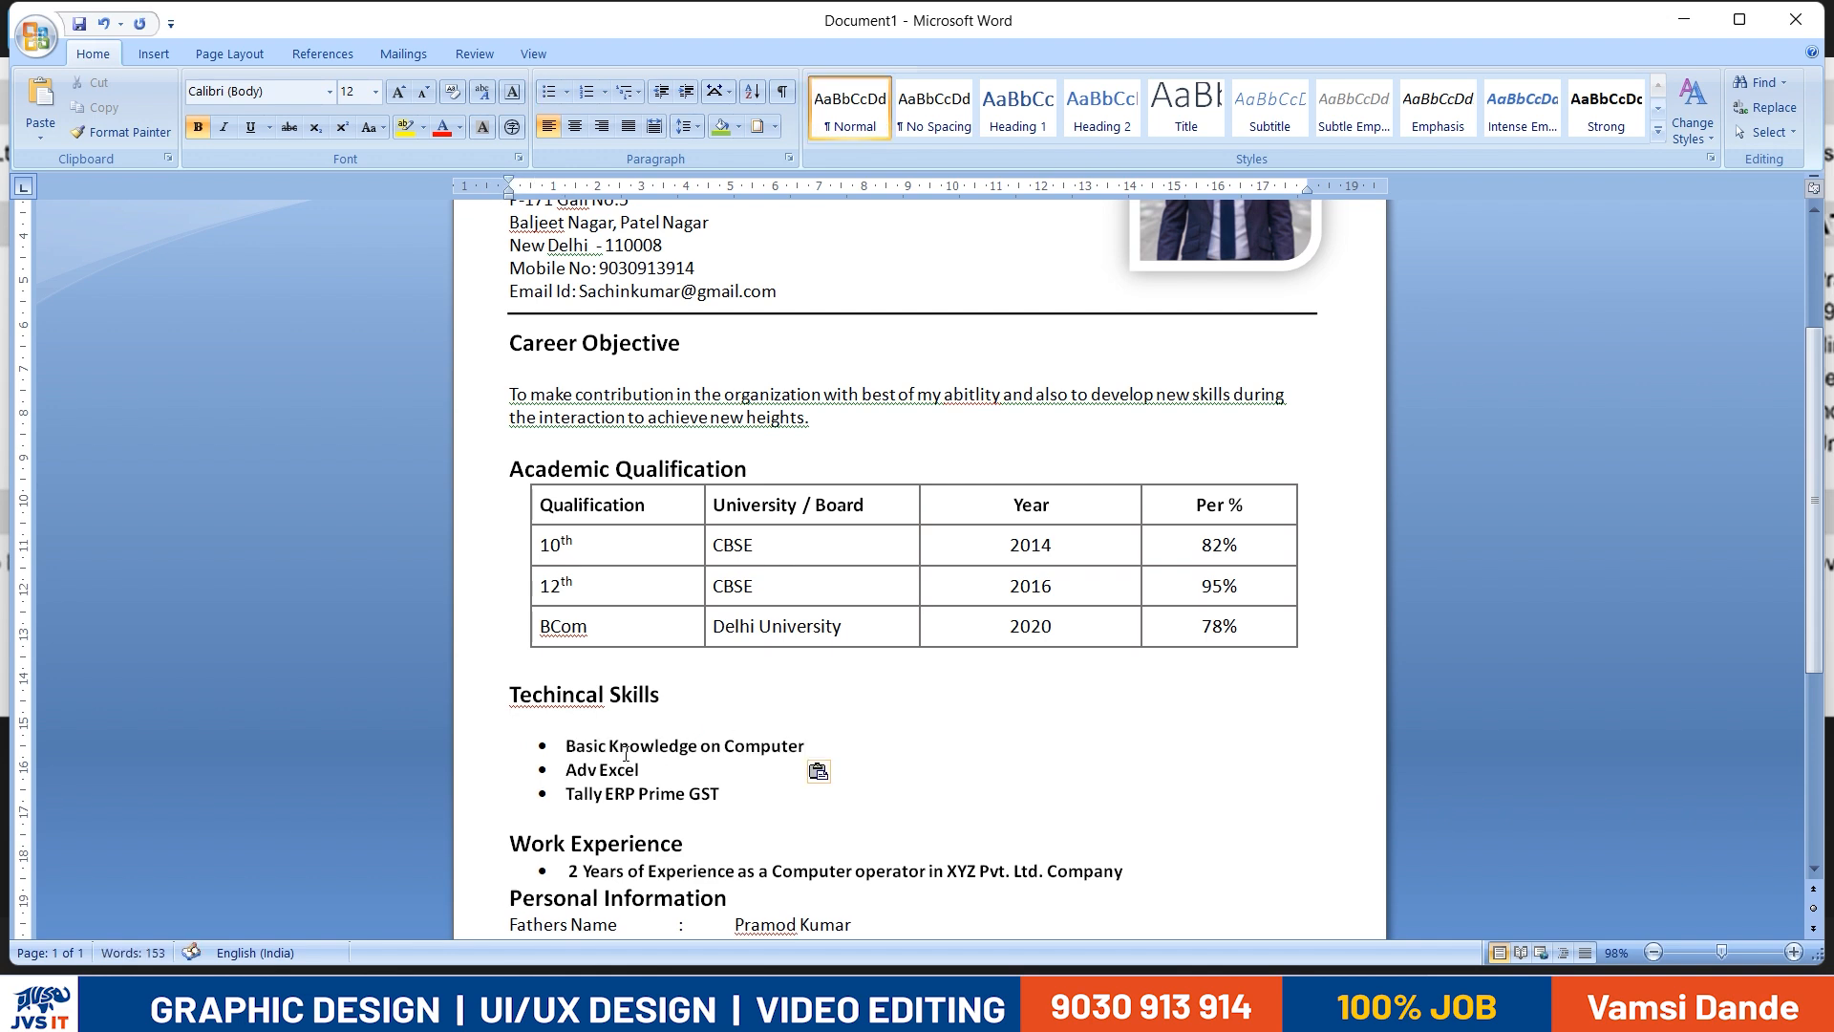
- Try to remove the blank line between the Techincal Skills heading and "Basic Knowledge on Computer"
scroll(649, 707, down, 1)
click(641, 689)
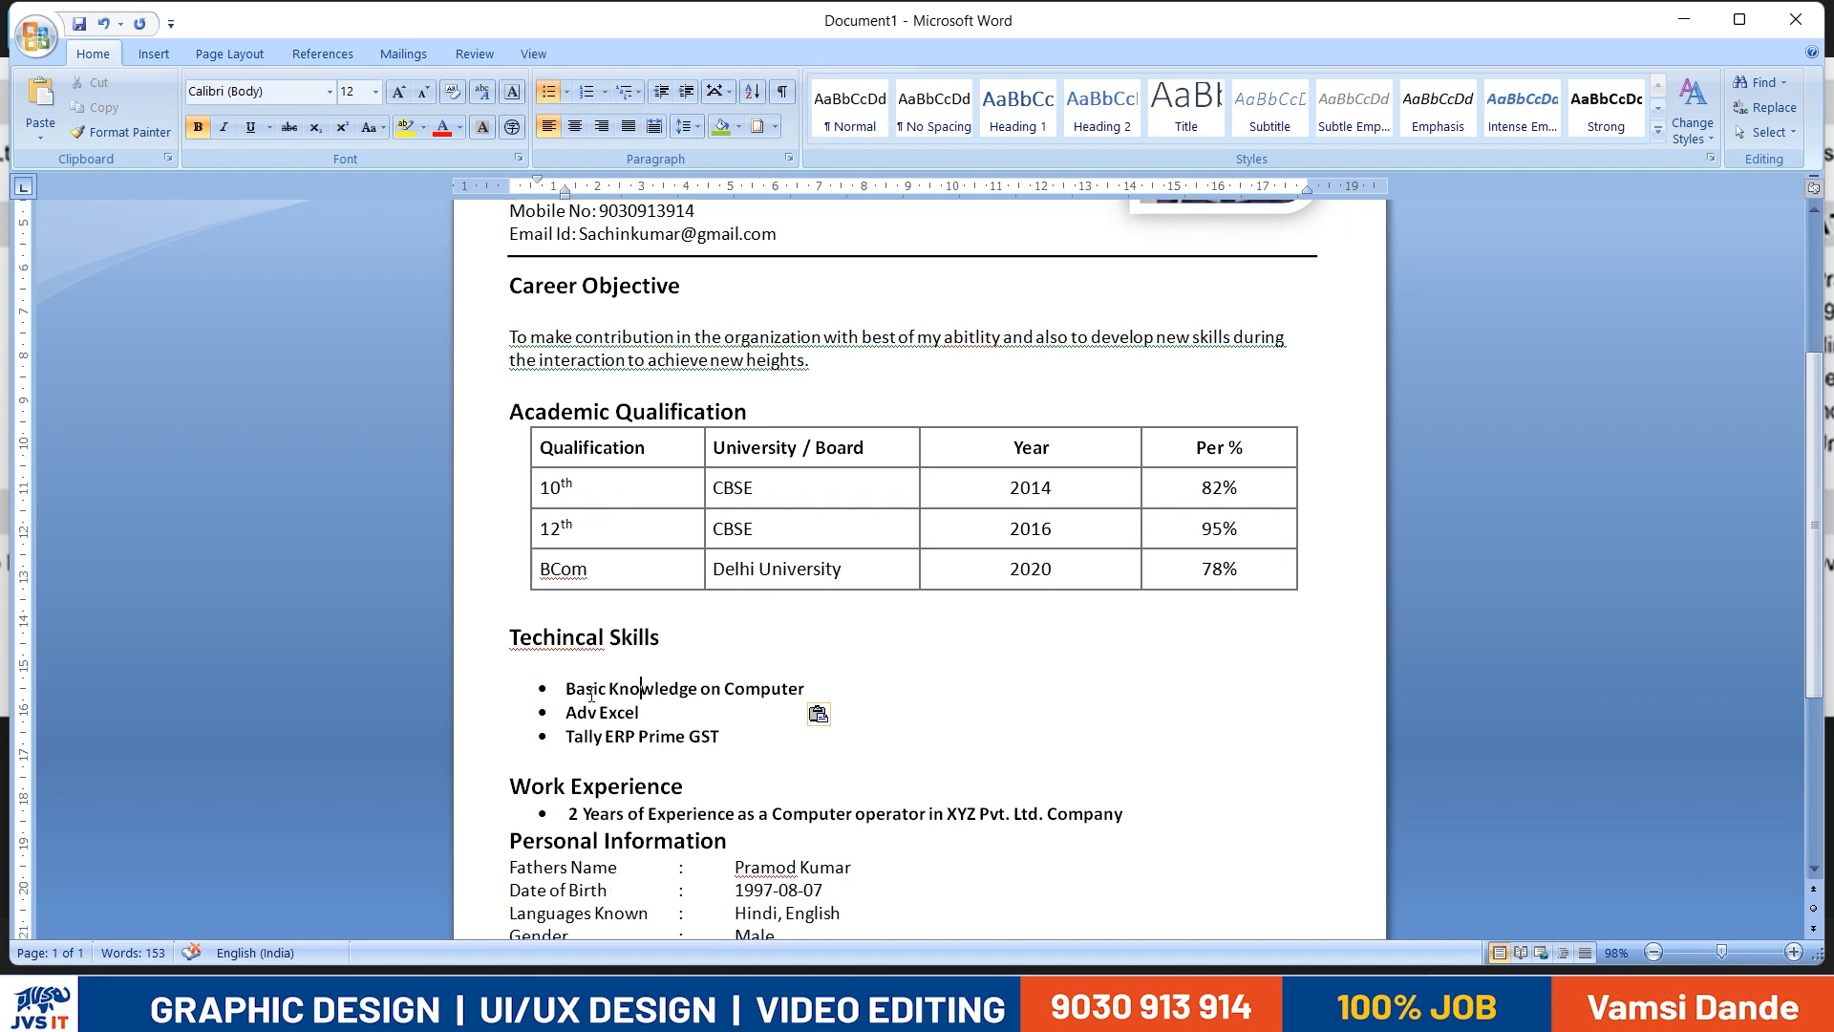
key(BackSpace)
key(BackSpace)
key(BackSpace)
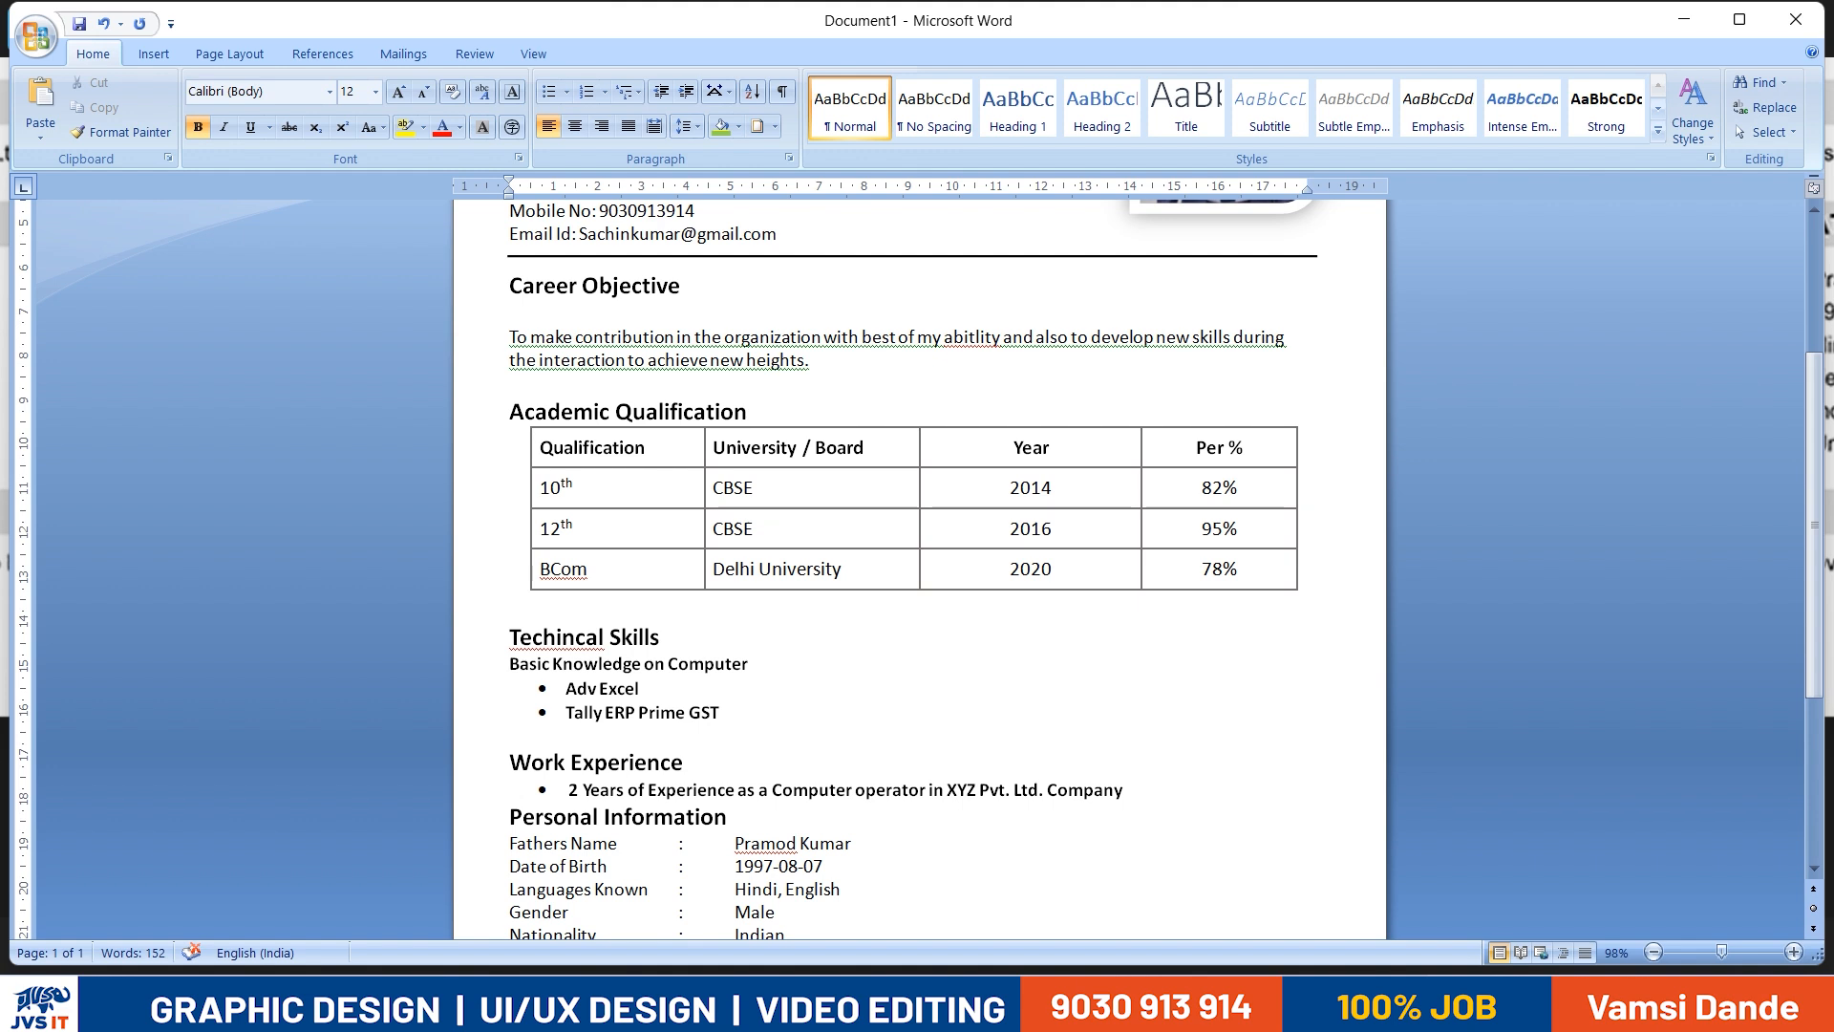
key(Return)
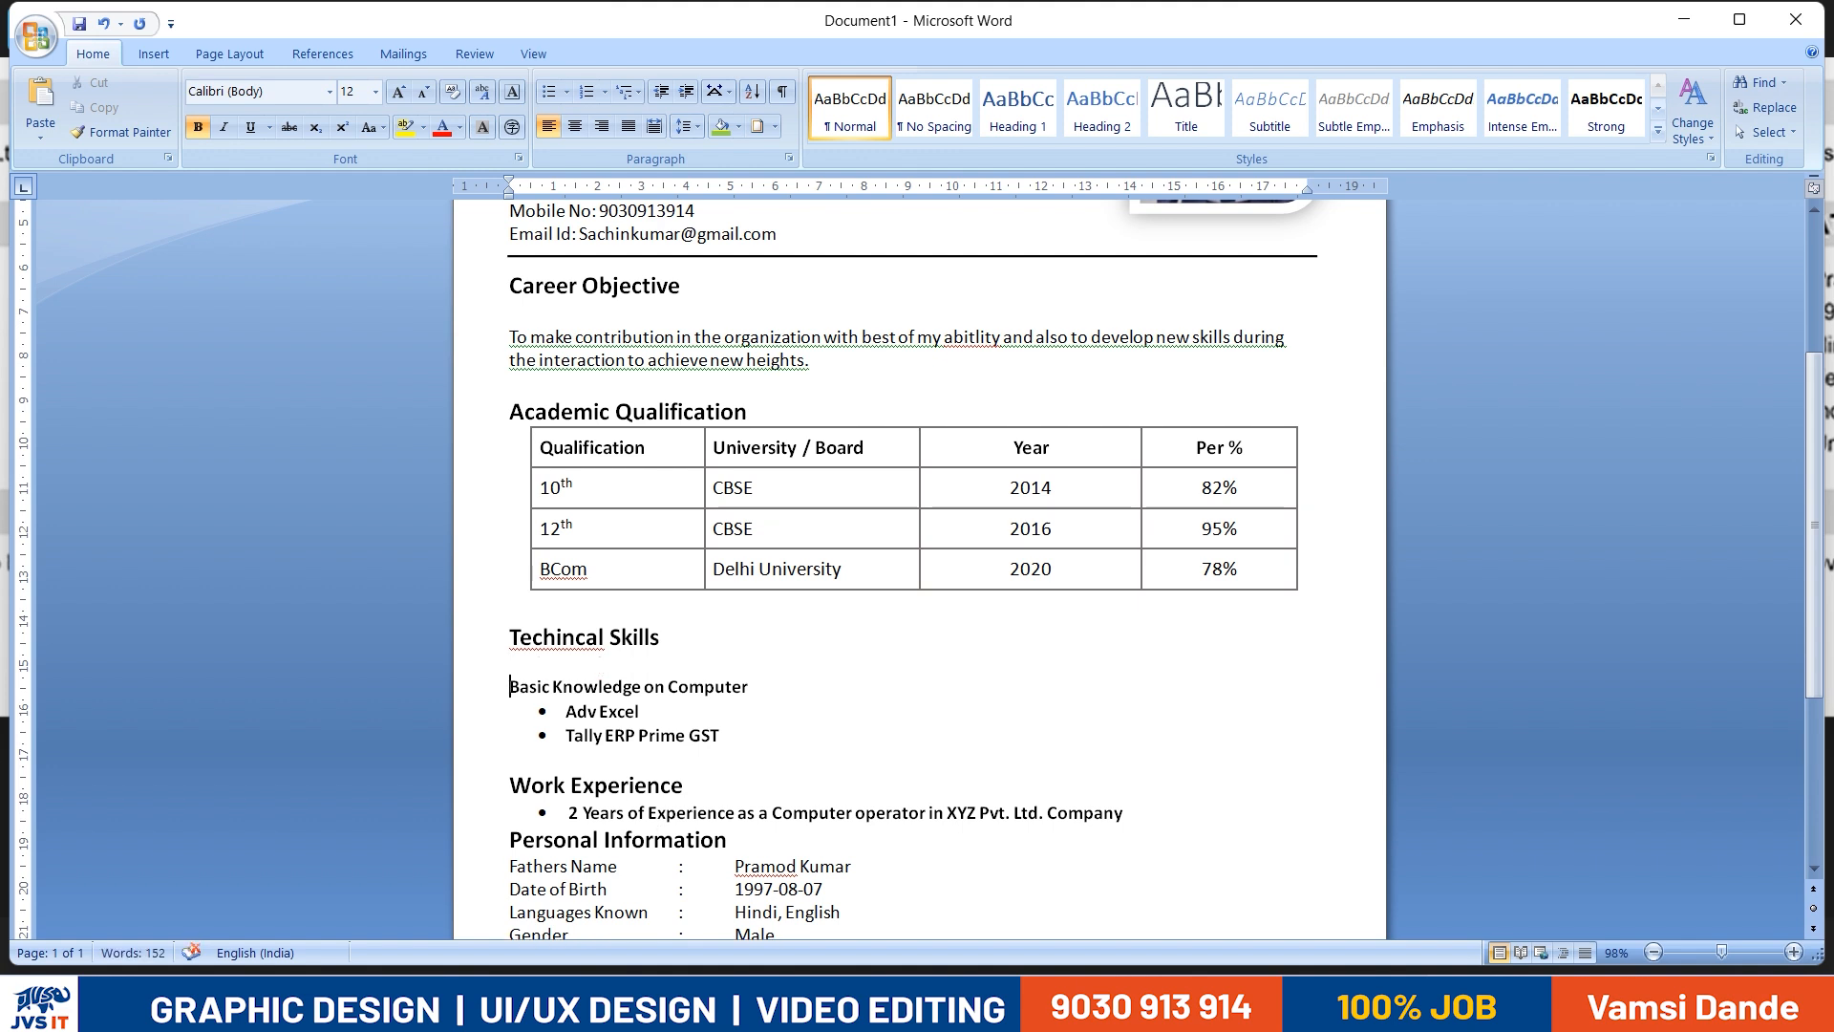
key(BackSpace)
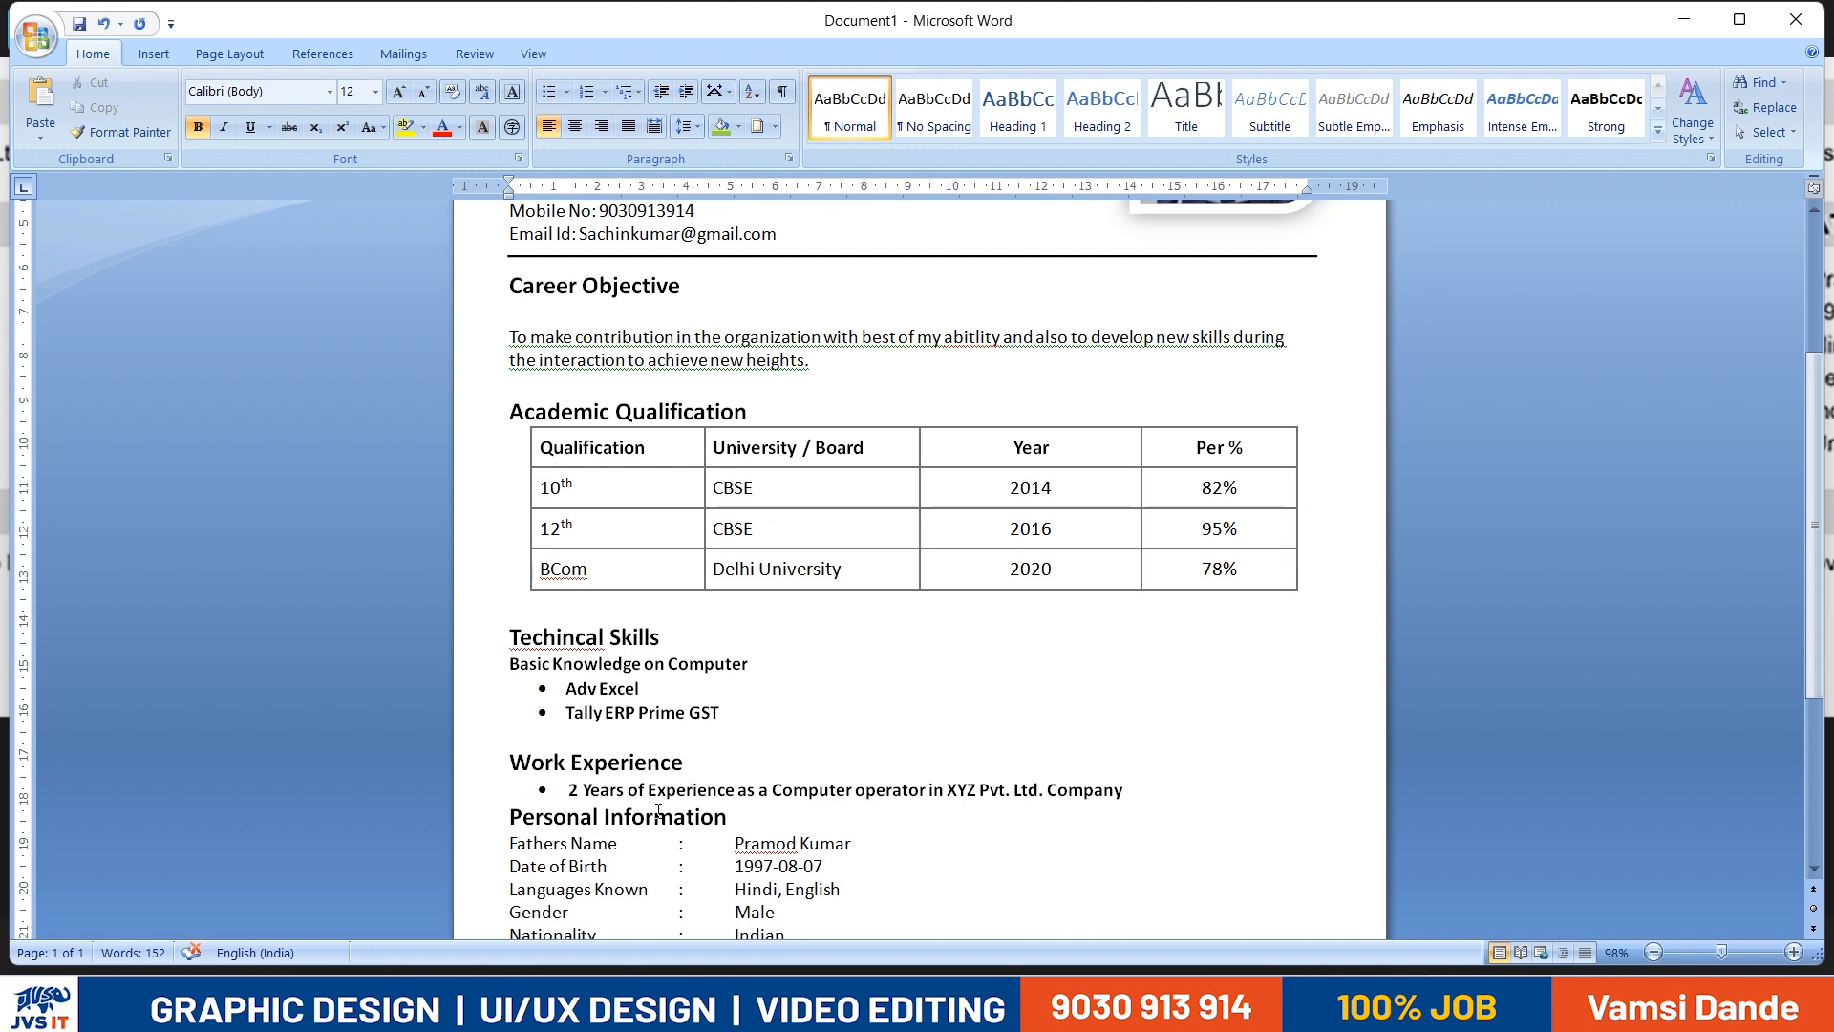
- Try to clear the formatting of the three skills lines and apply bullets to them again
key(shift+Down)
key(shift+Down)
key(shift+Down)
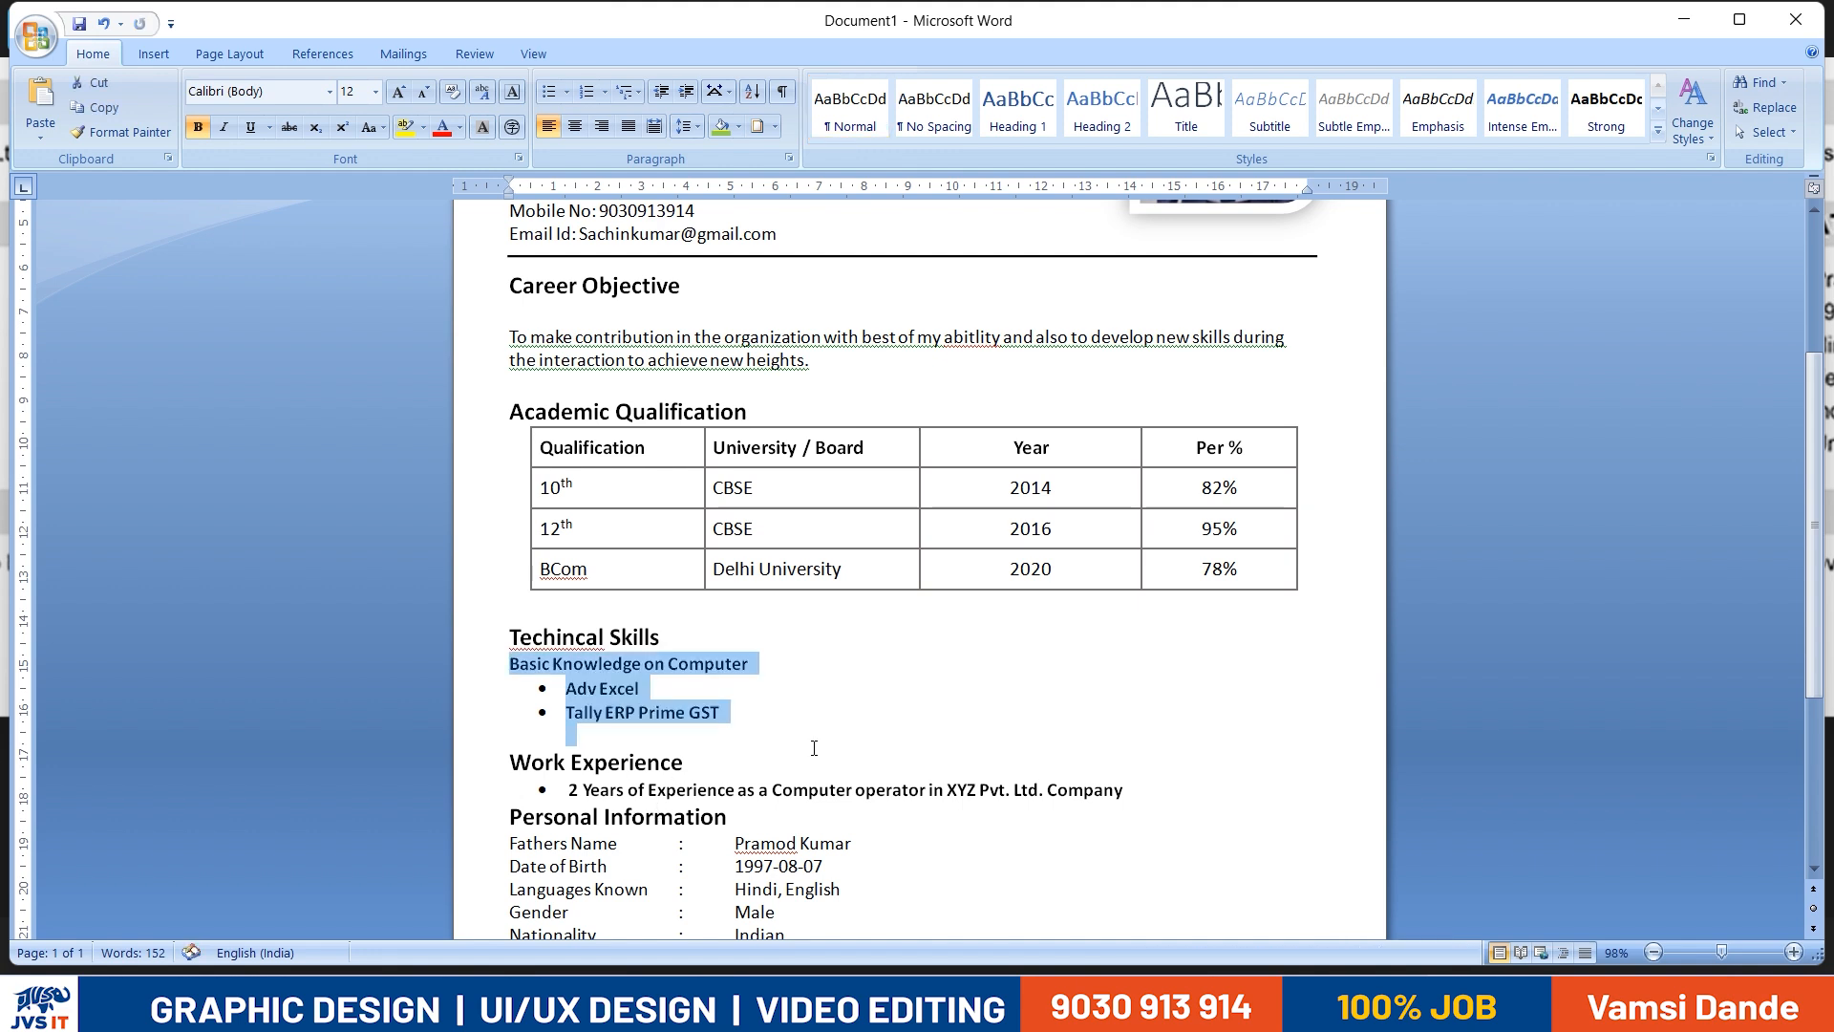
click(455, 92)
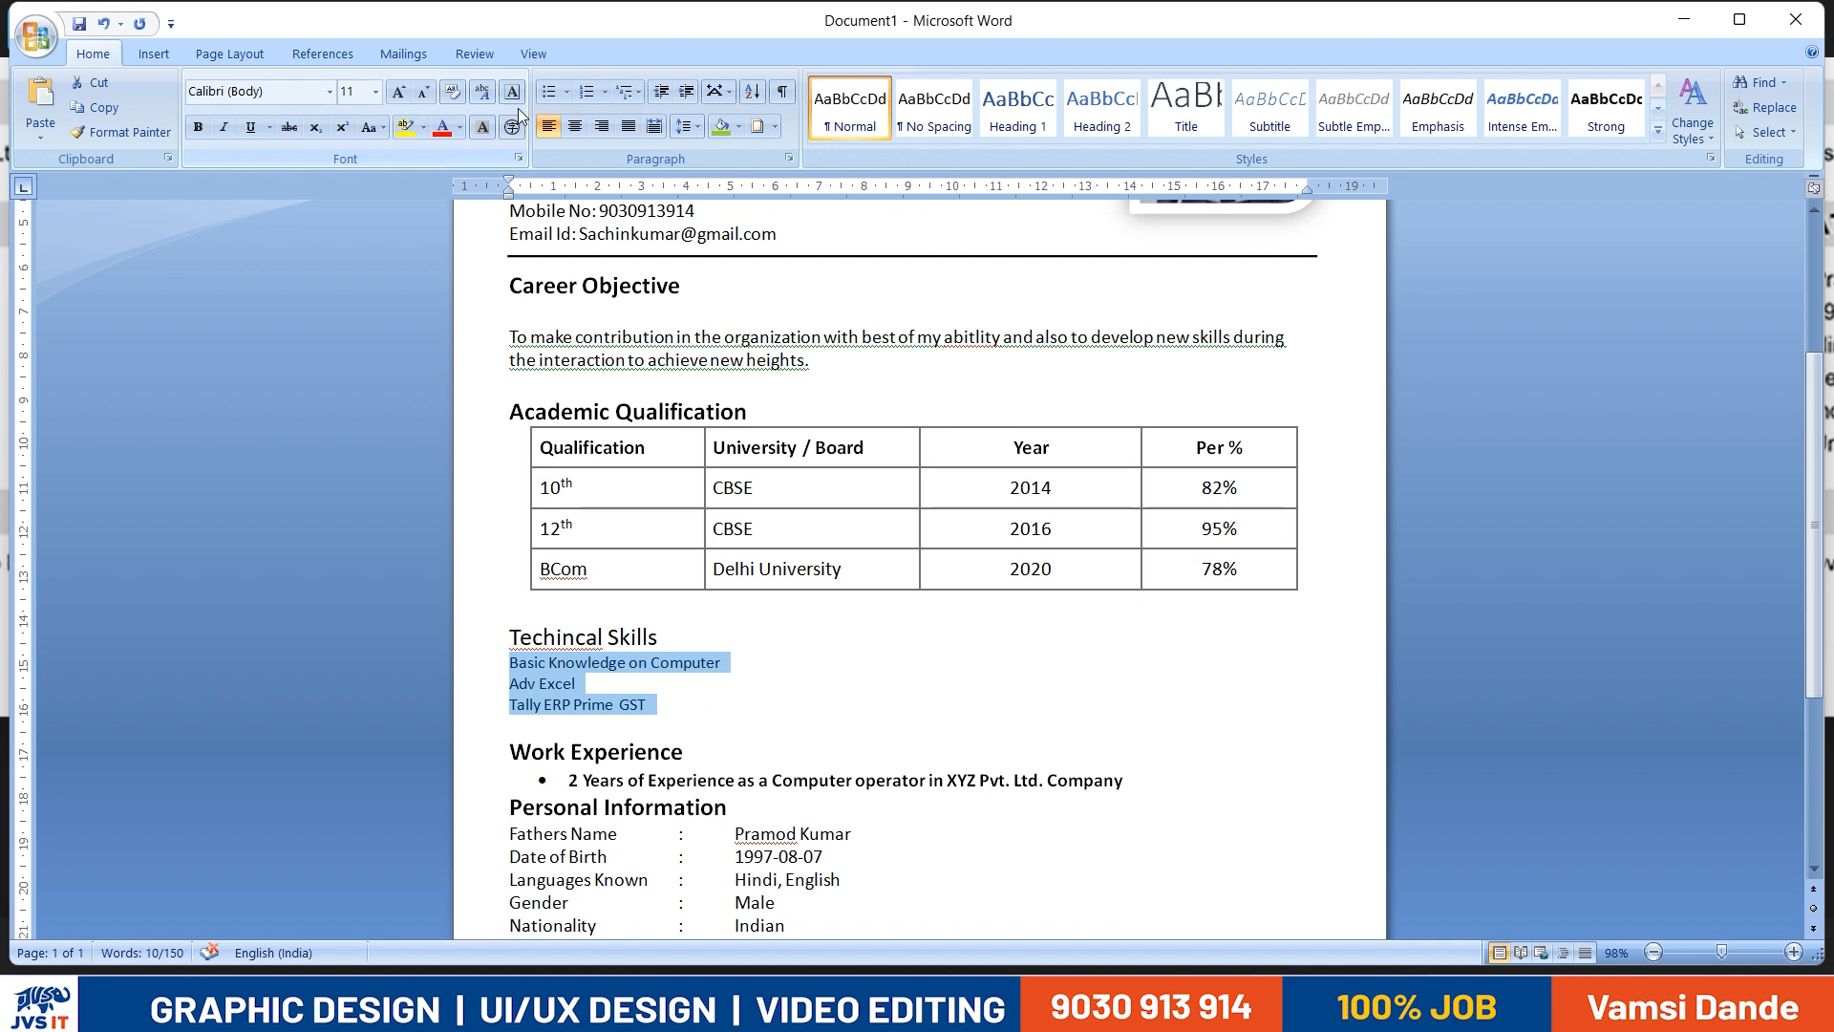
click(550, 97)
click(569, 637)
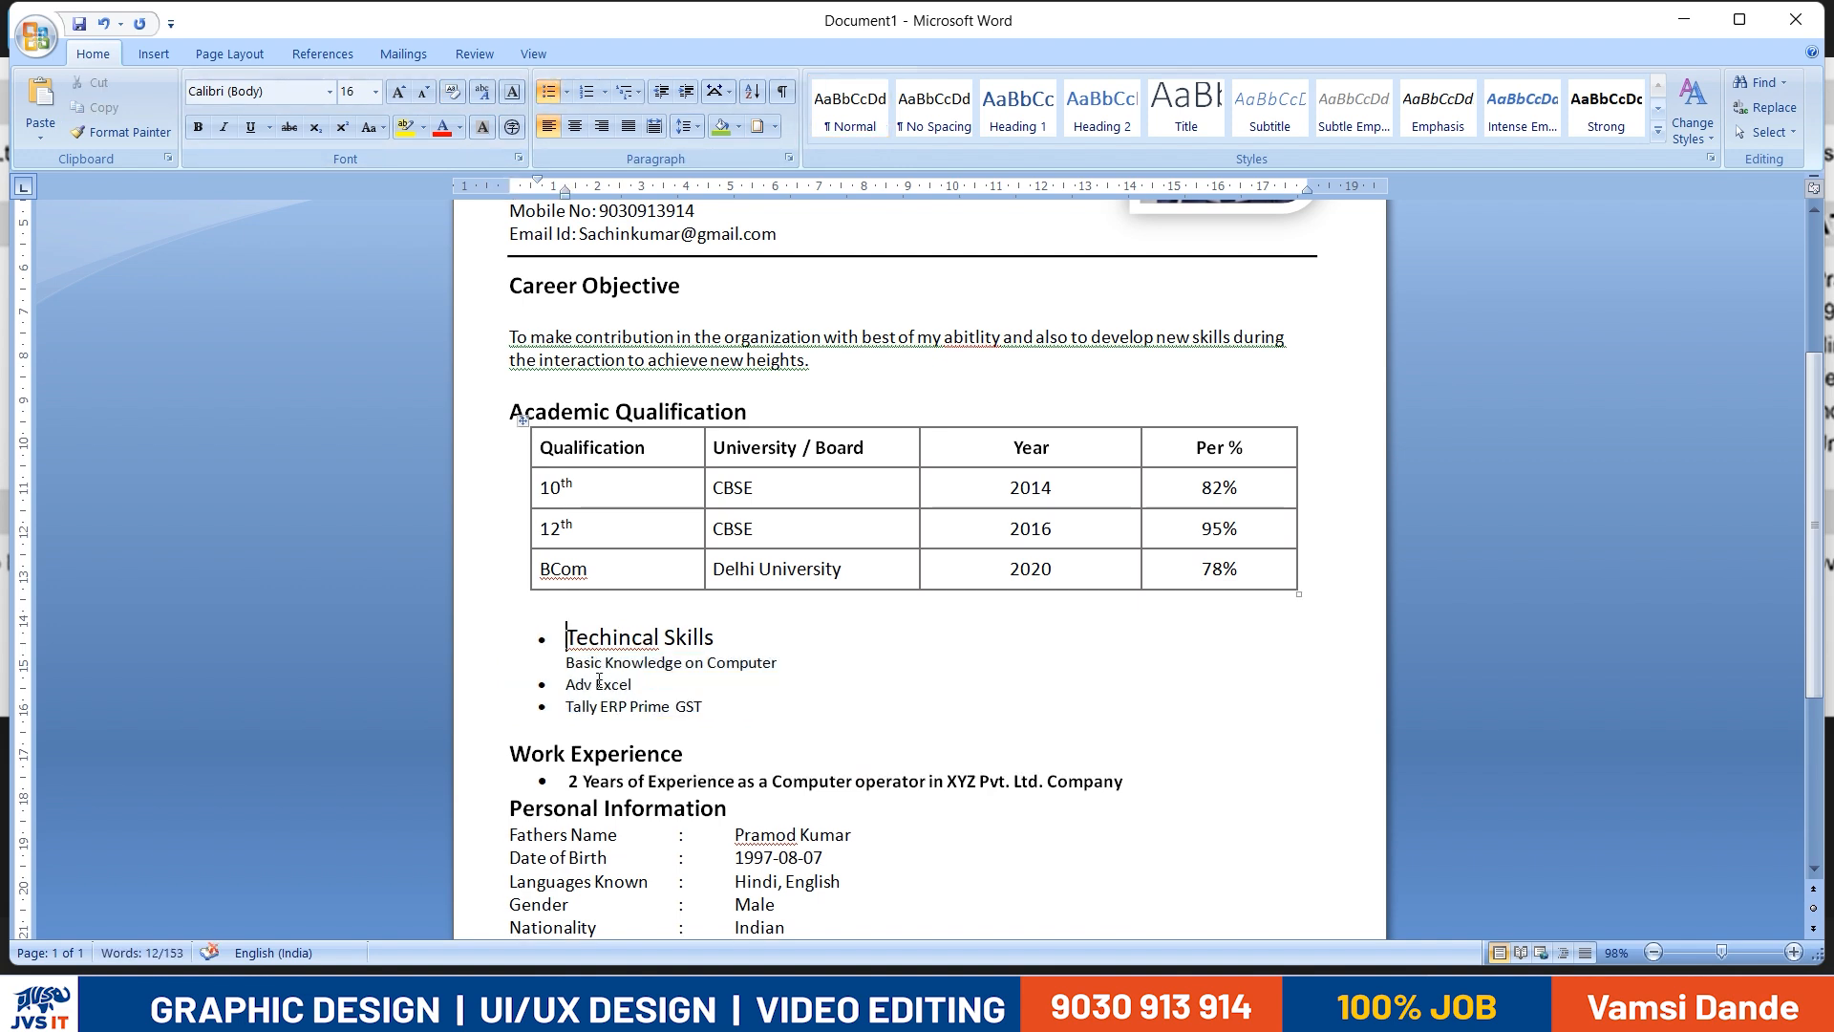
- Try to remove the bullet and indent from the Techincal Skills heading and indent the line below it
drag(698, 753, 491, 754)
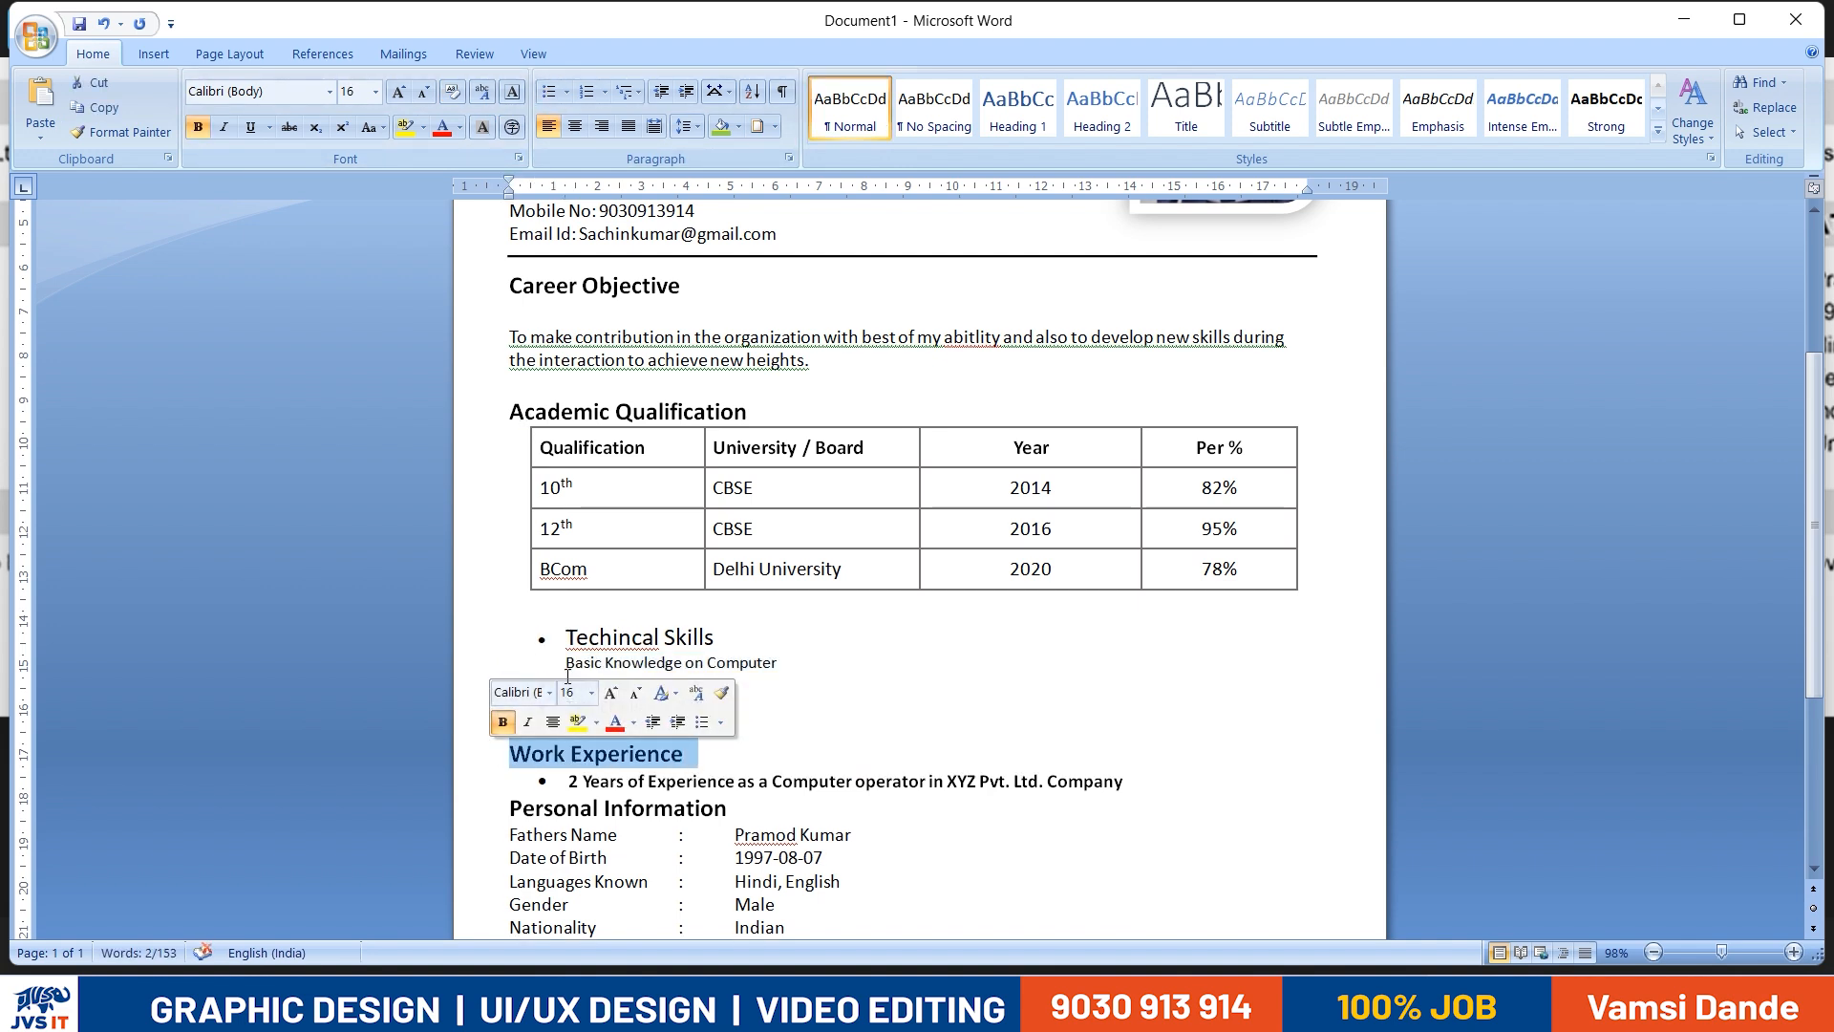
click(571, 637)
key(BackSpace)
key(BackSpace)
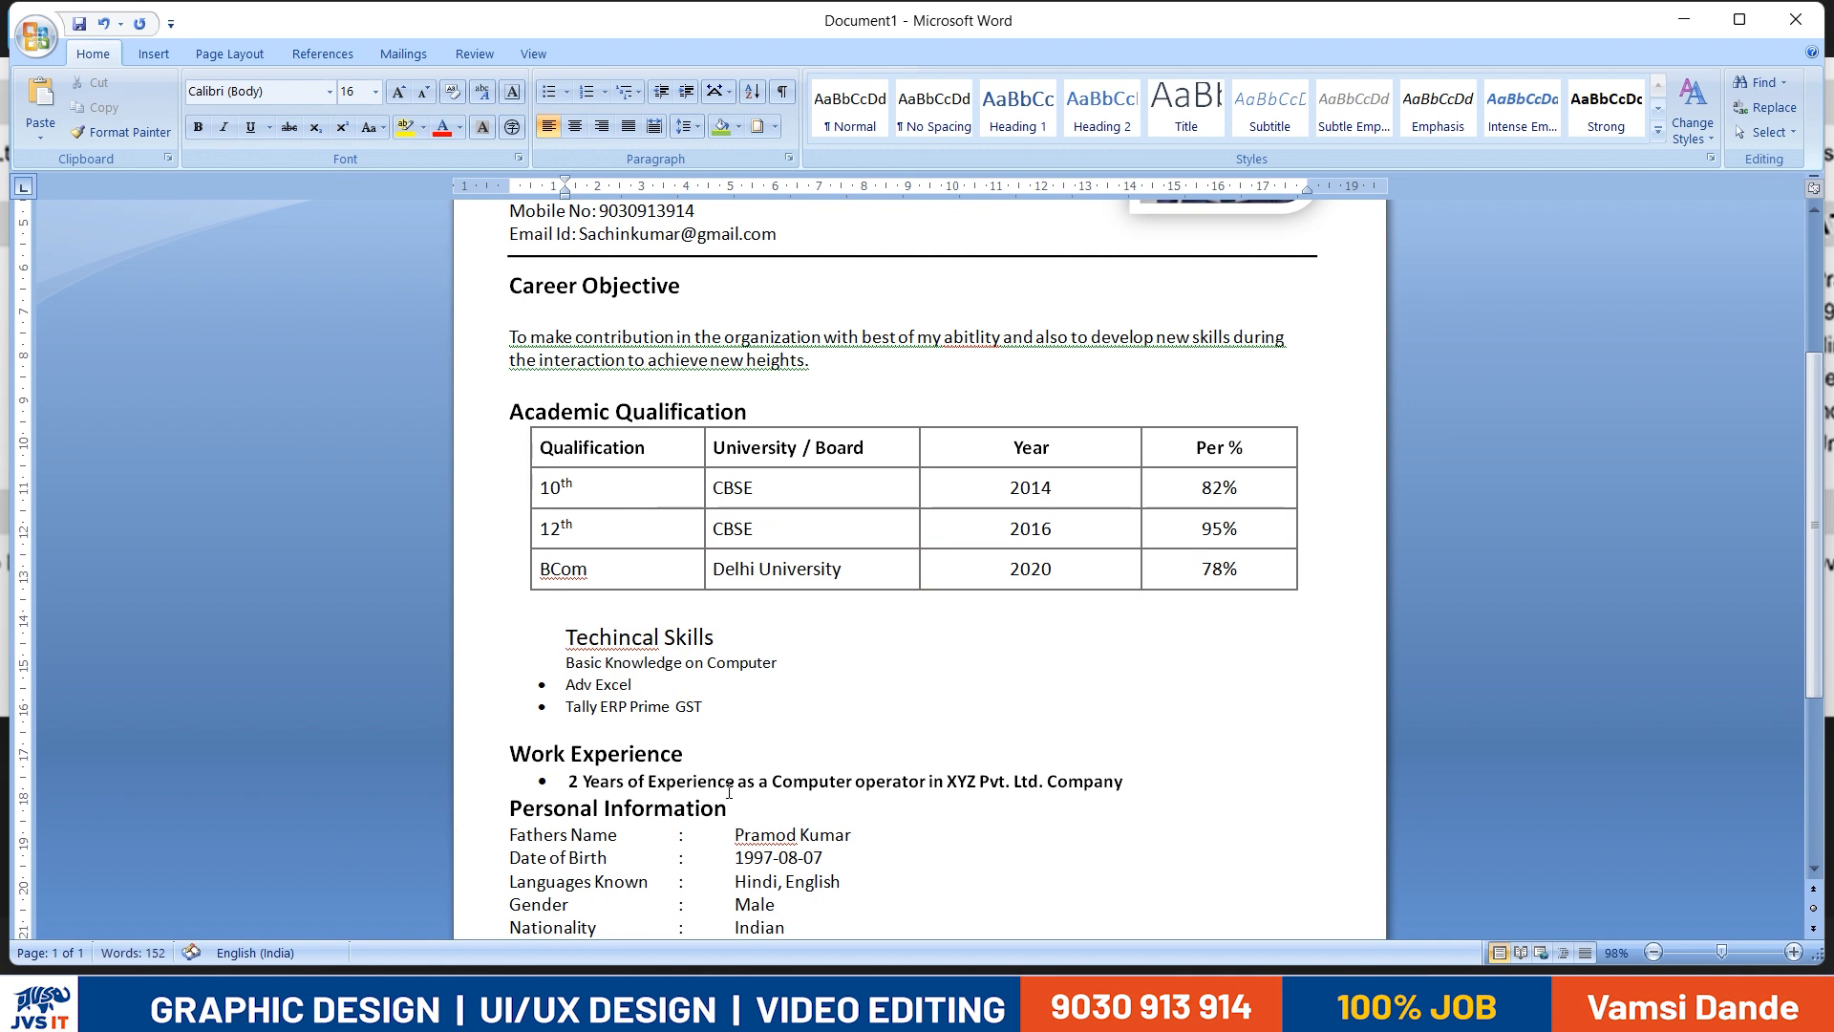
drag(692, 647, 500, 642)
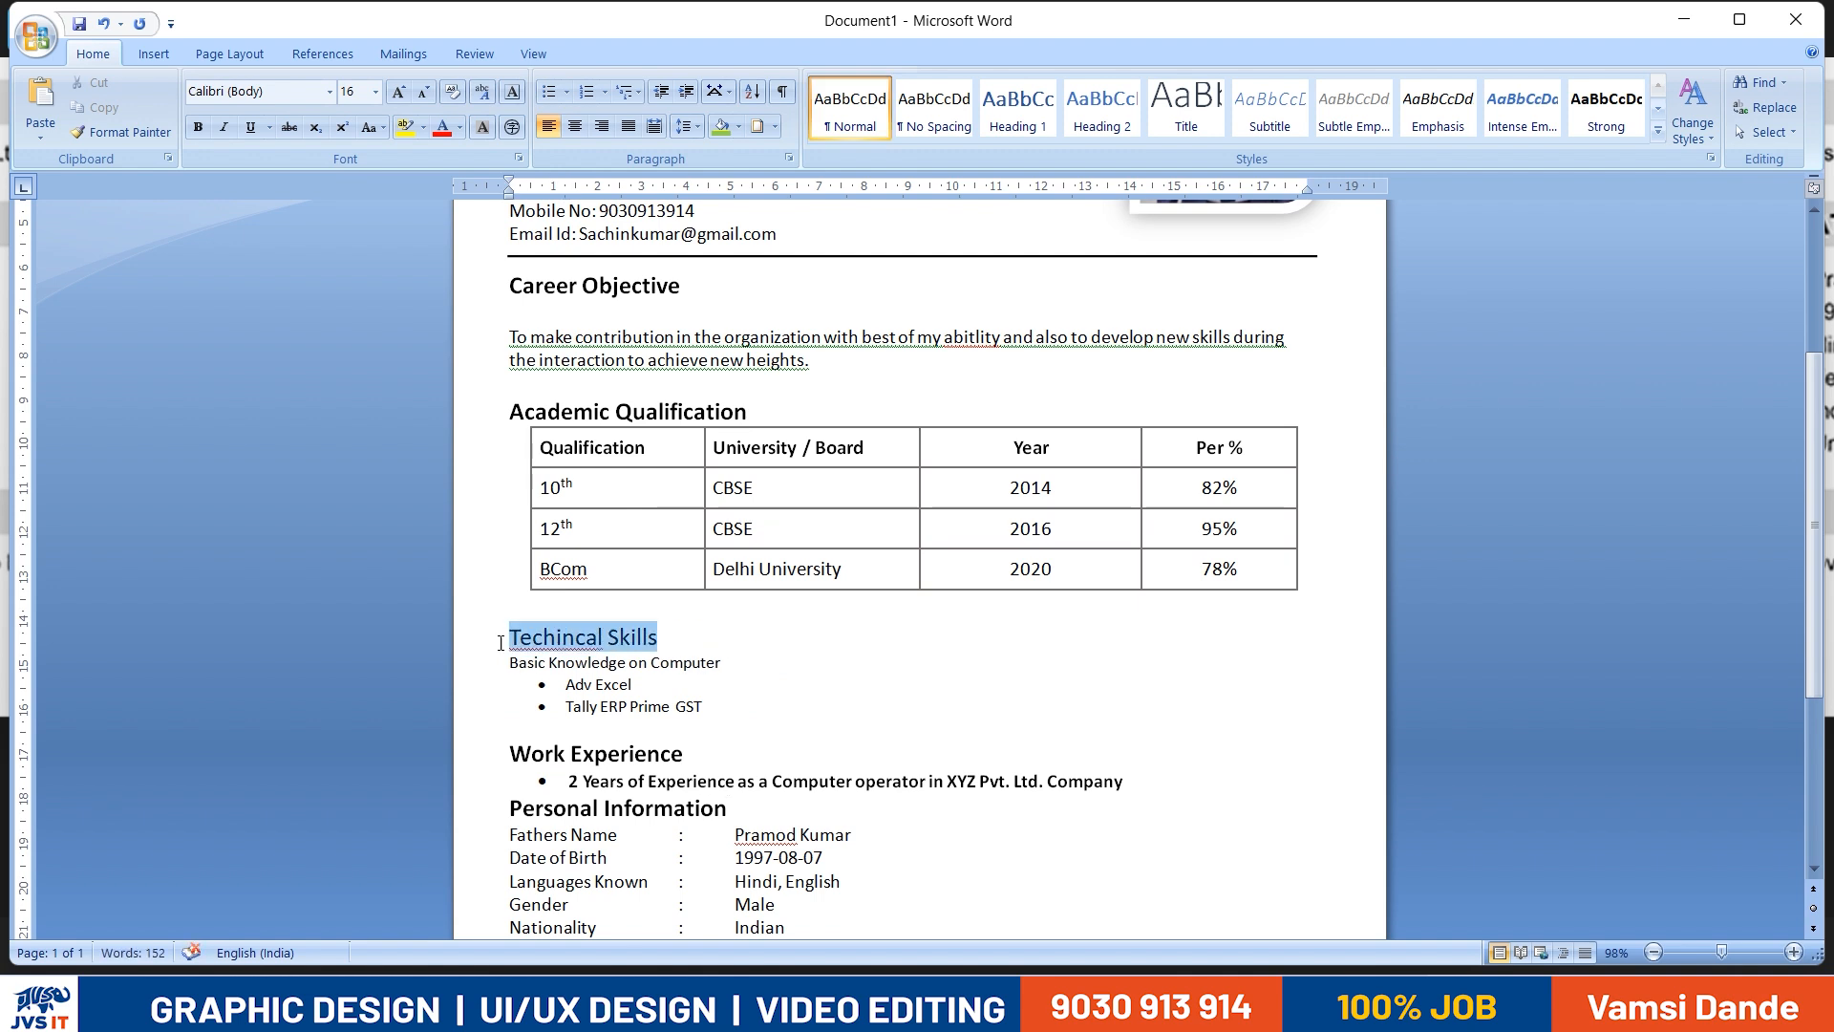
click(512, 668)
key(Tab)
- Undo the recent skills list edits back to the bulleted list with a blank line under its heading
key(ctrl+z)
key(ctrl+z)
key(ctrl+z)
key(ctrl+z)
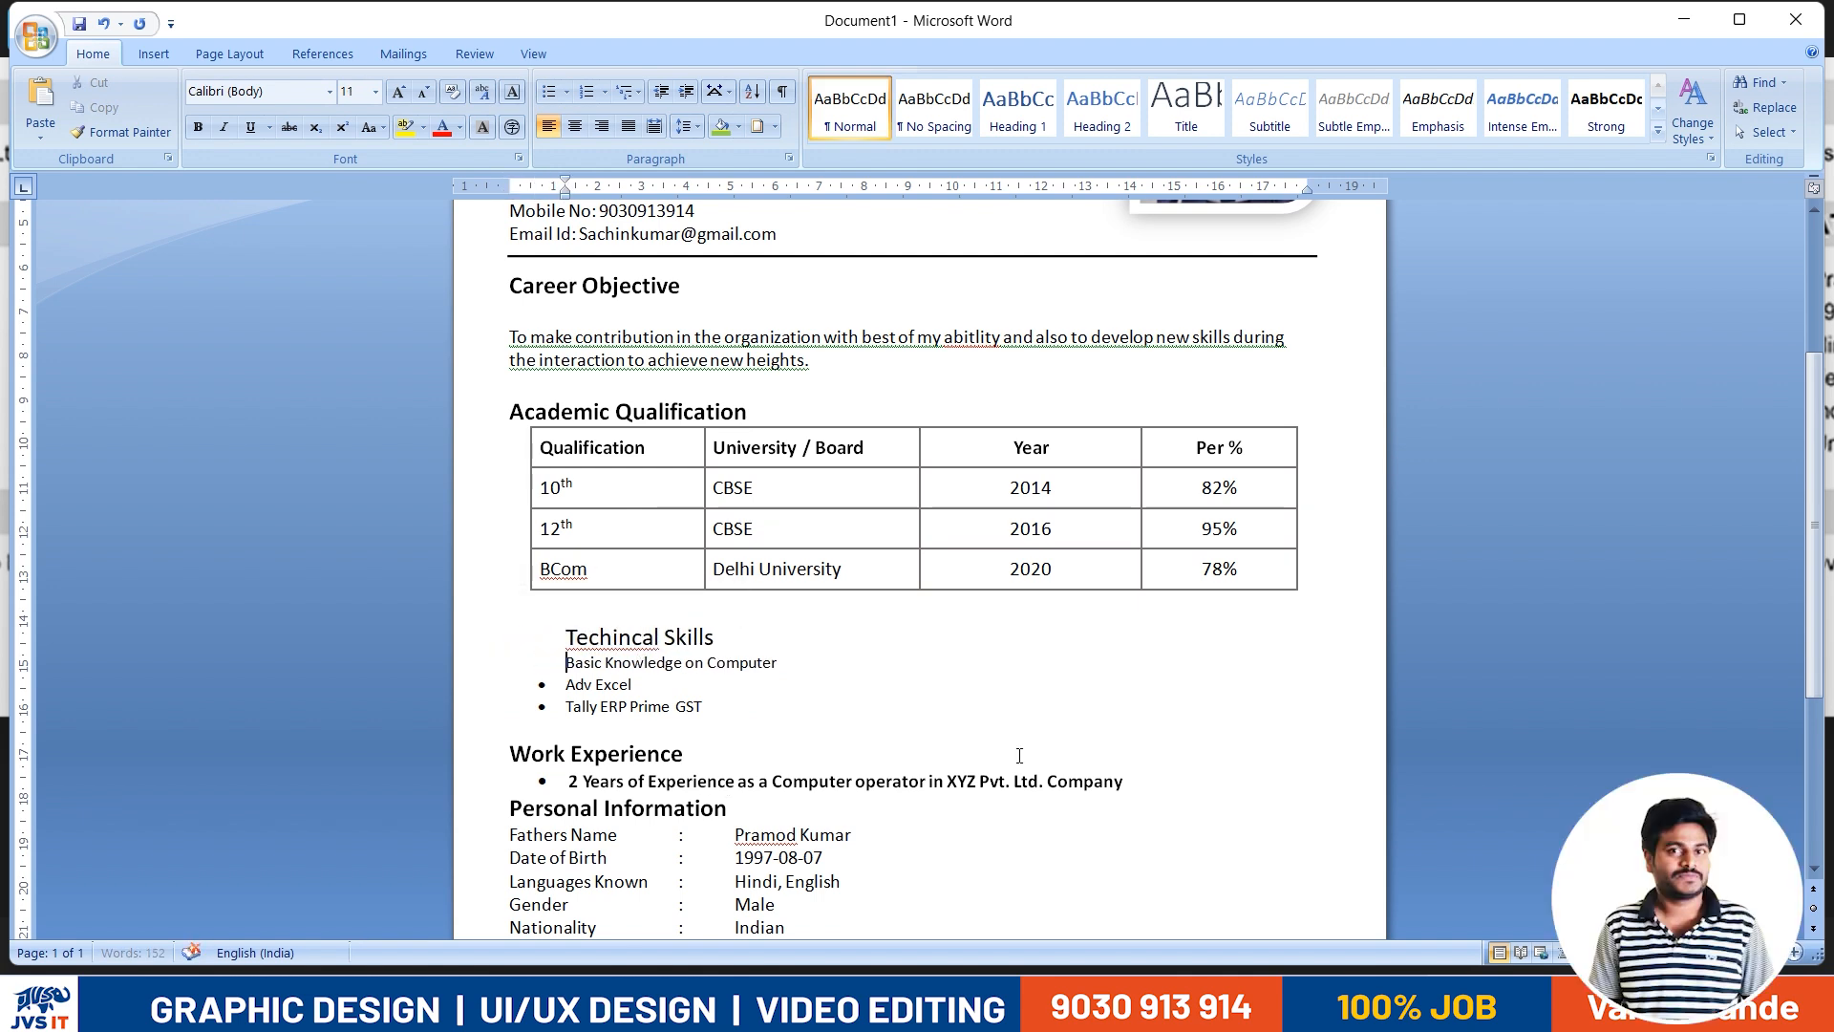
key(ctrl+z)
key(ctrl+z)
key(ctrl+z)
key(ctrl+z)
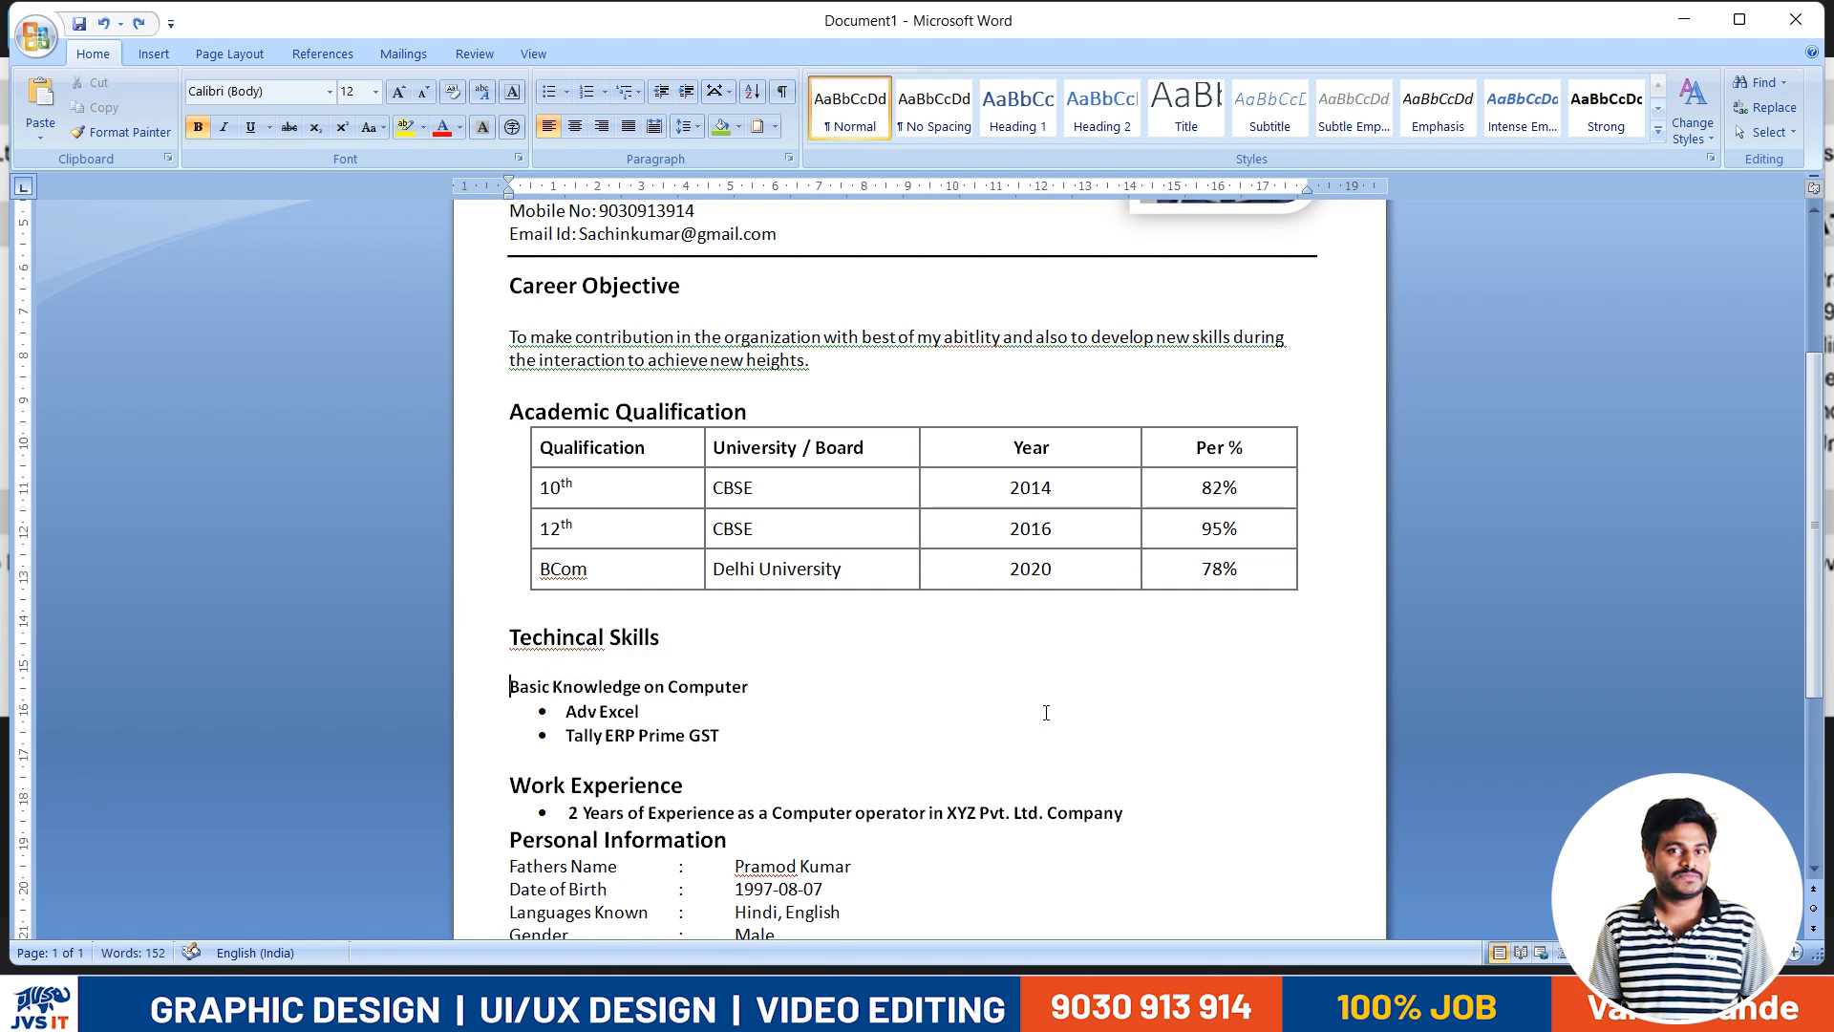
key(ctrl+z)
key(ctrl+z)
key(ctrl+z)
key(ctrl+z)
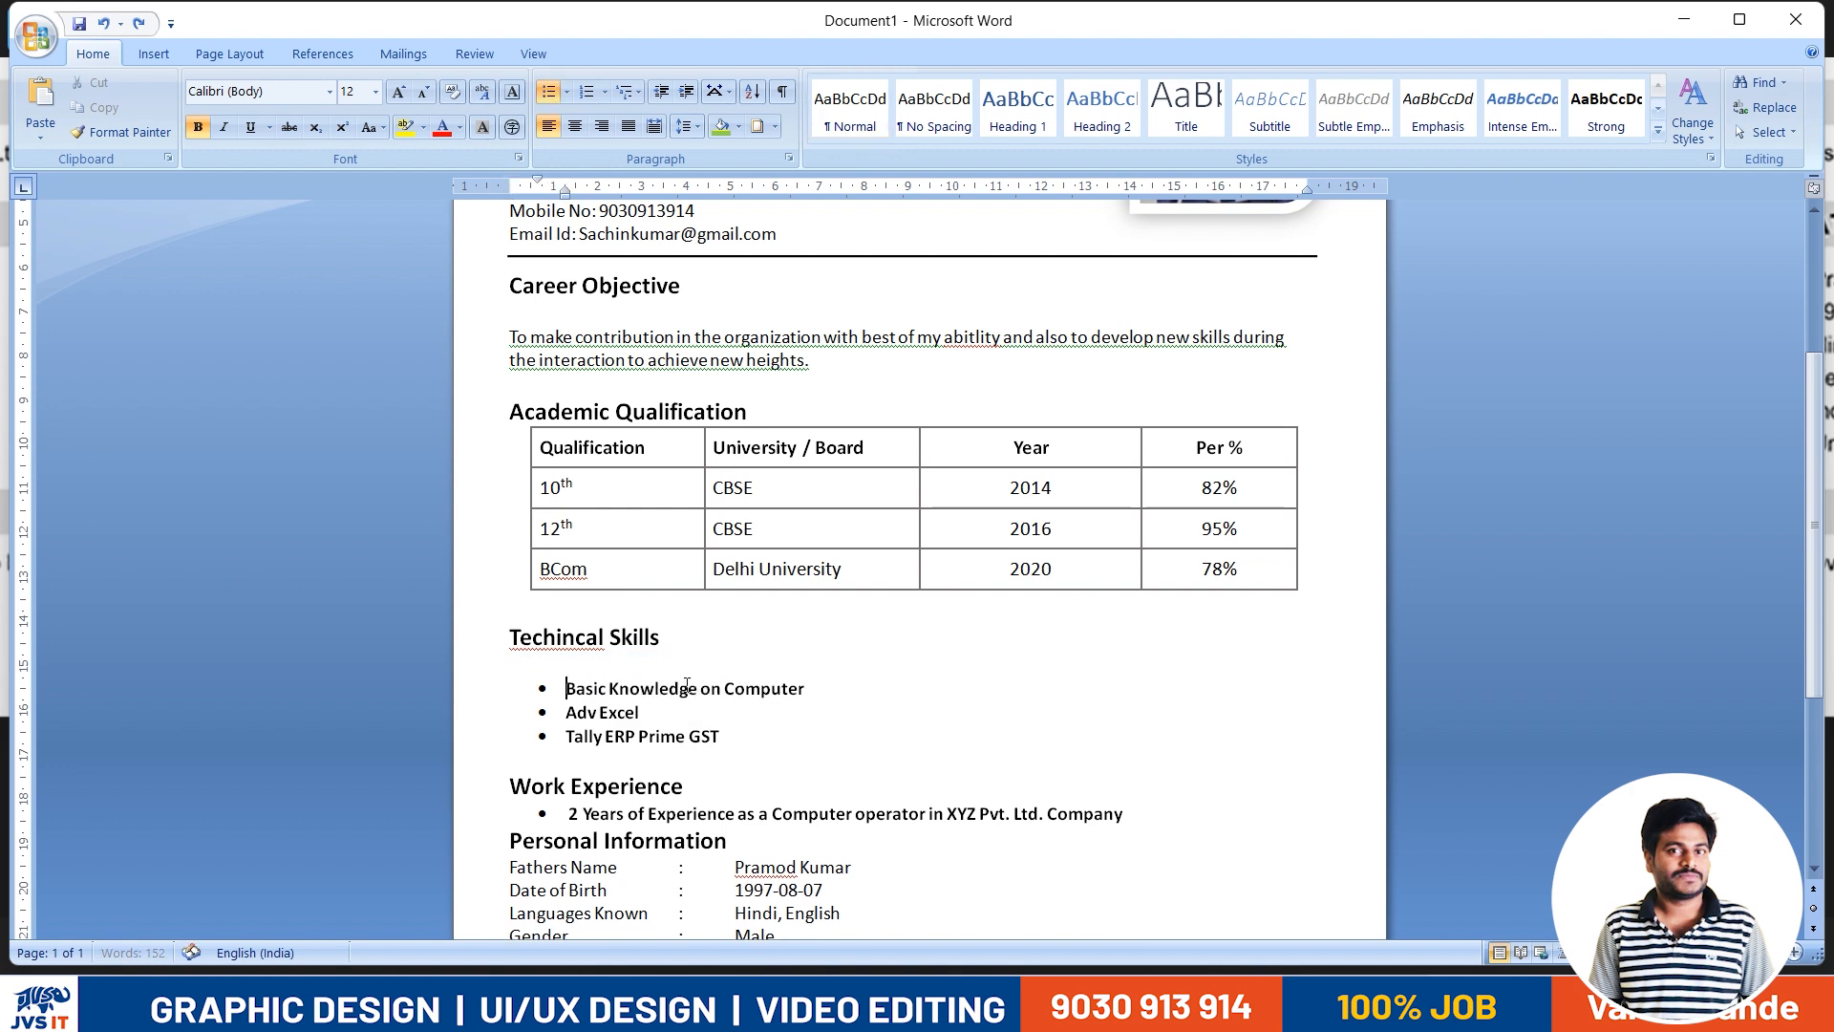
key(ctrl+z)
- Try to adjust the line spacing of the Techincal Skills heading in the paragraph settings
scroll(687, 685, down, 4)
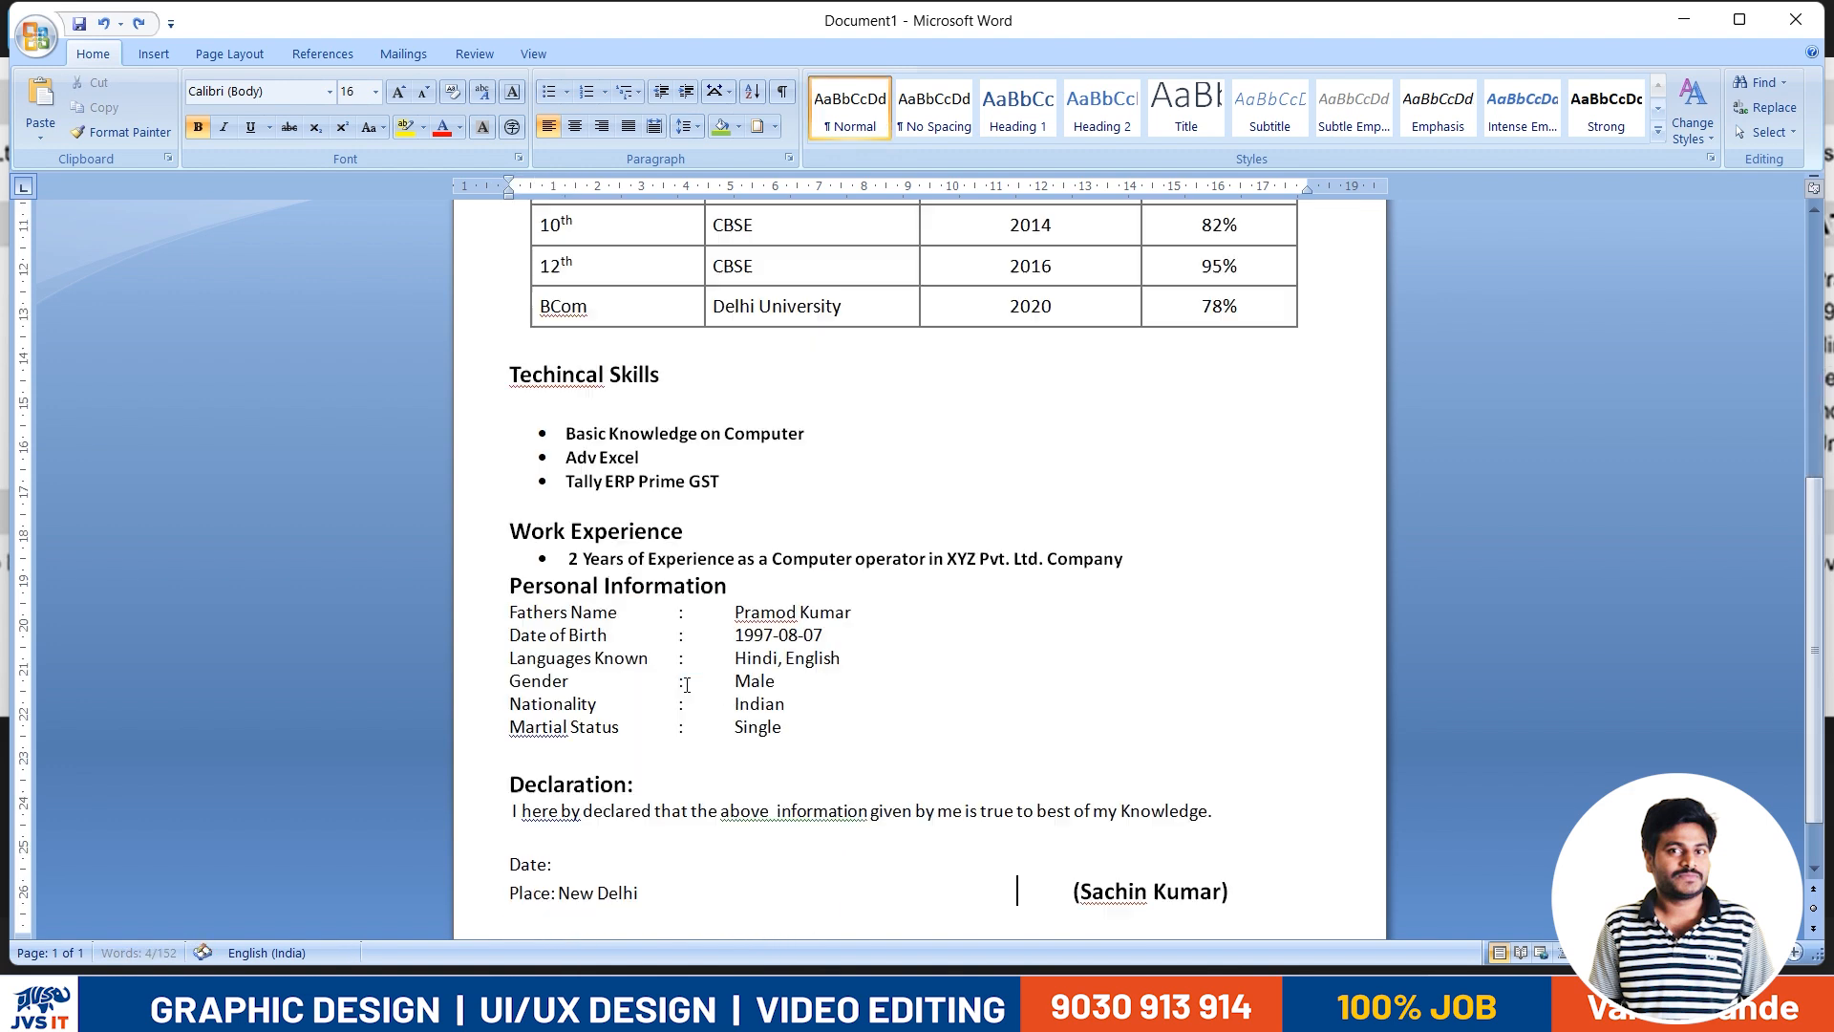
scroll(640, 671, up, 1)
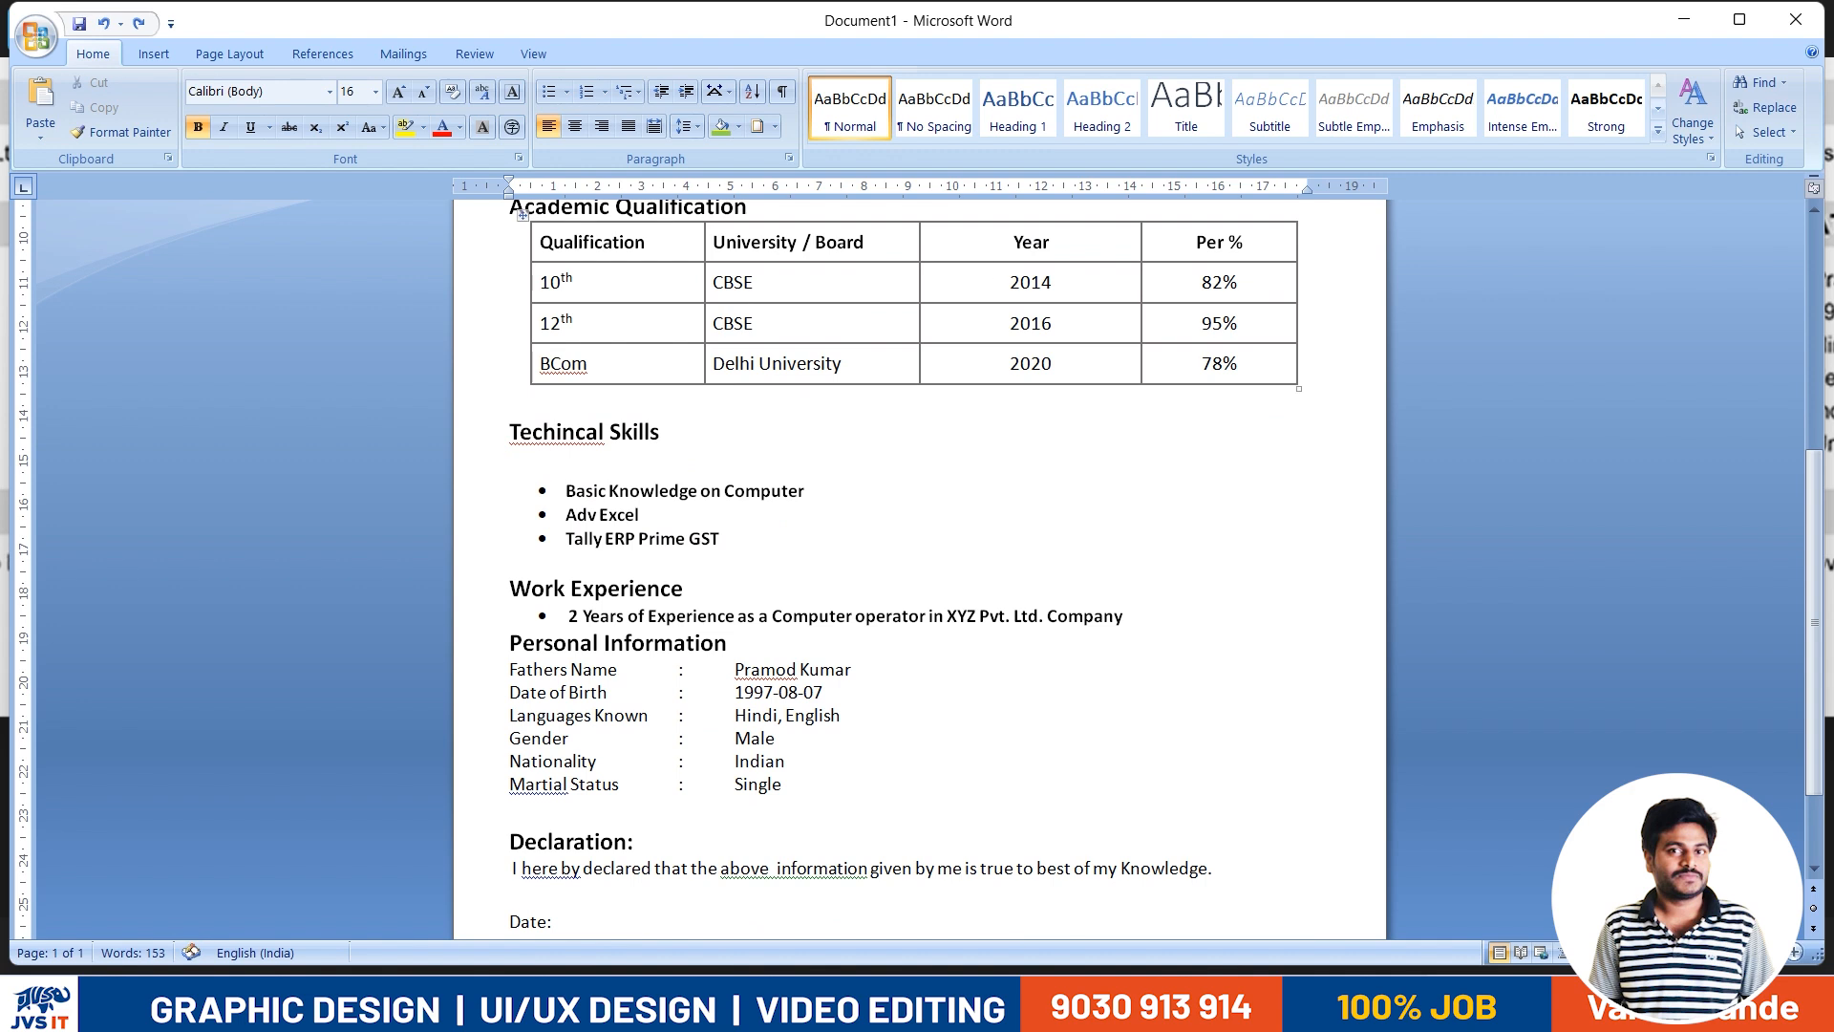
click(686, 126)
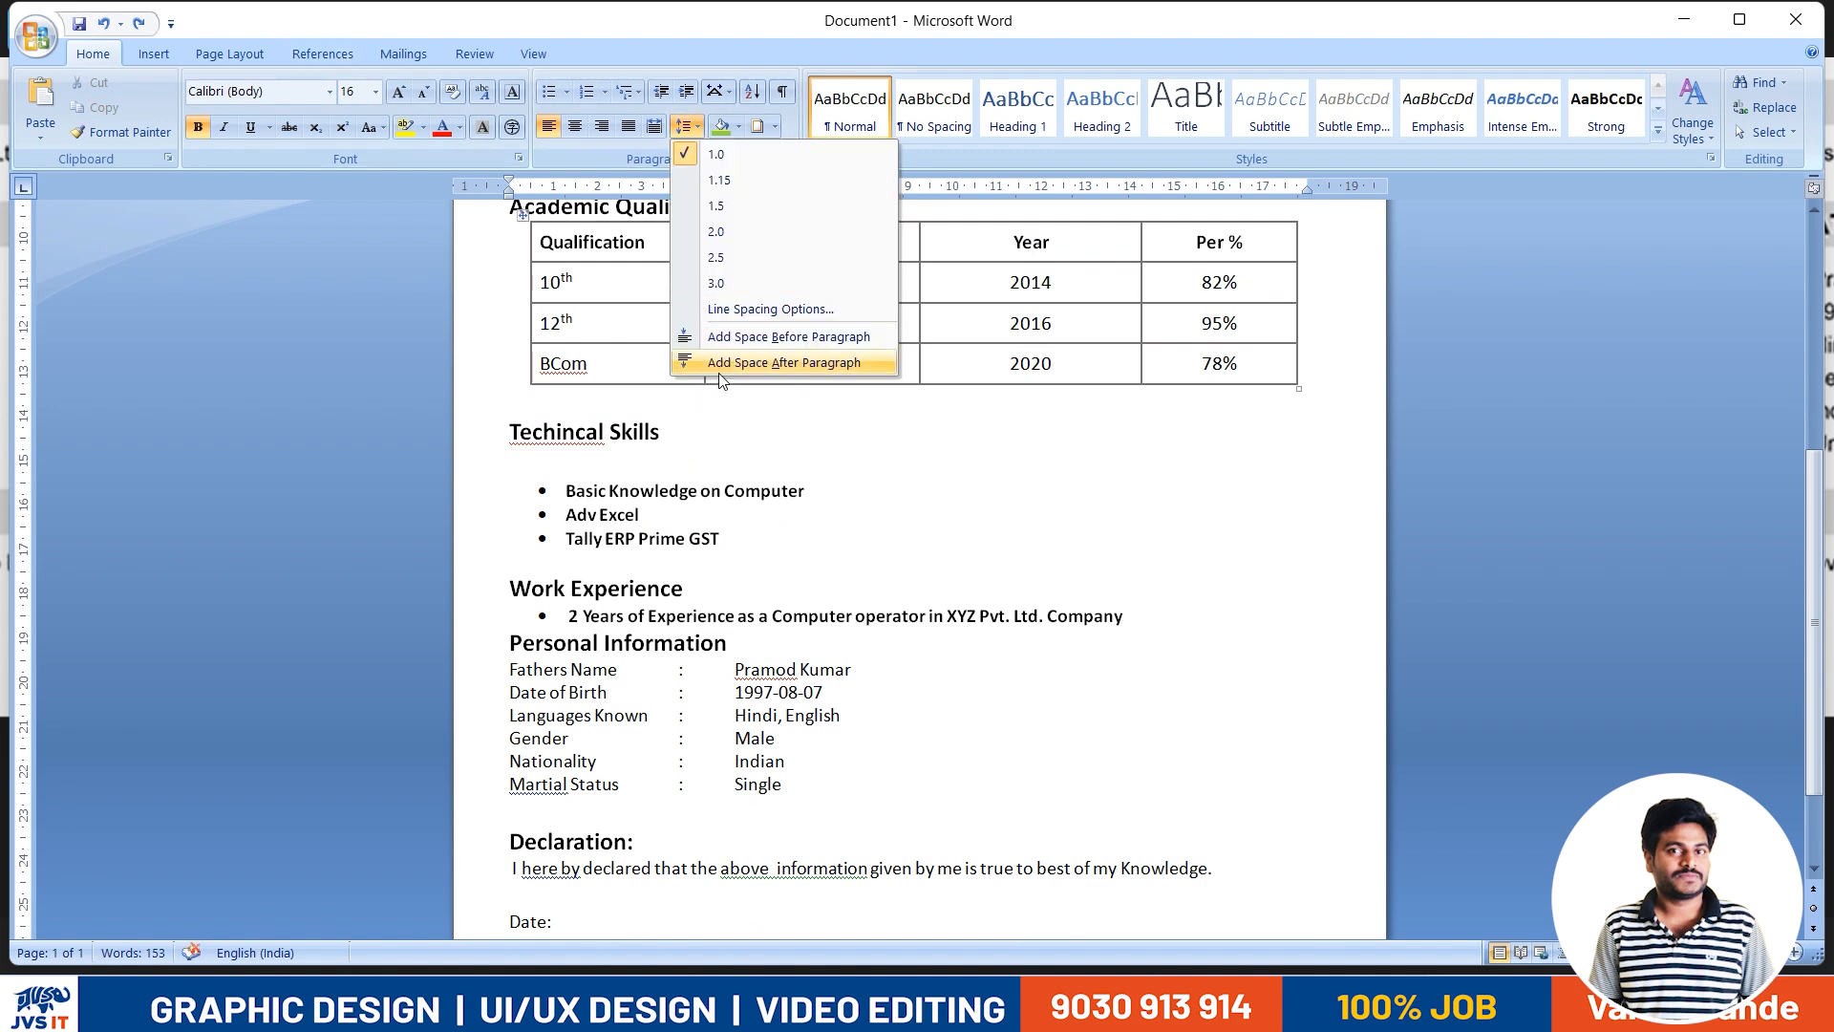
click(762, 309)
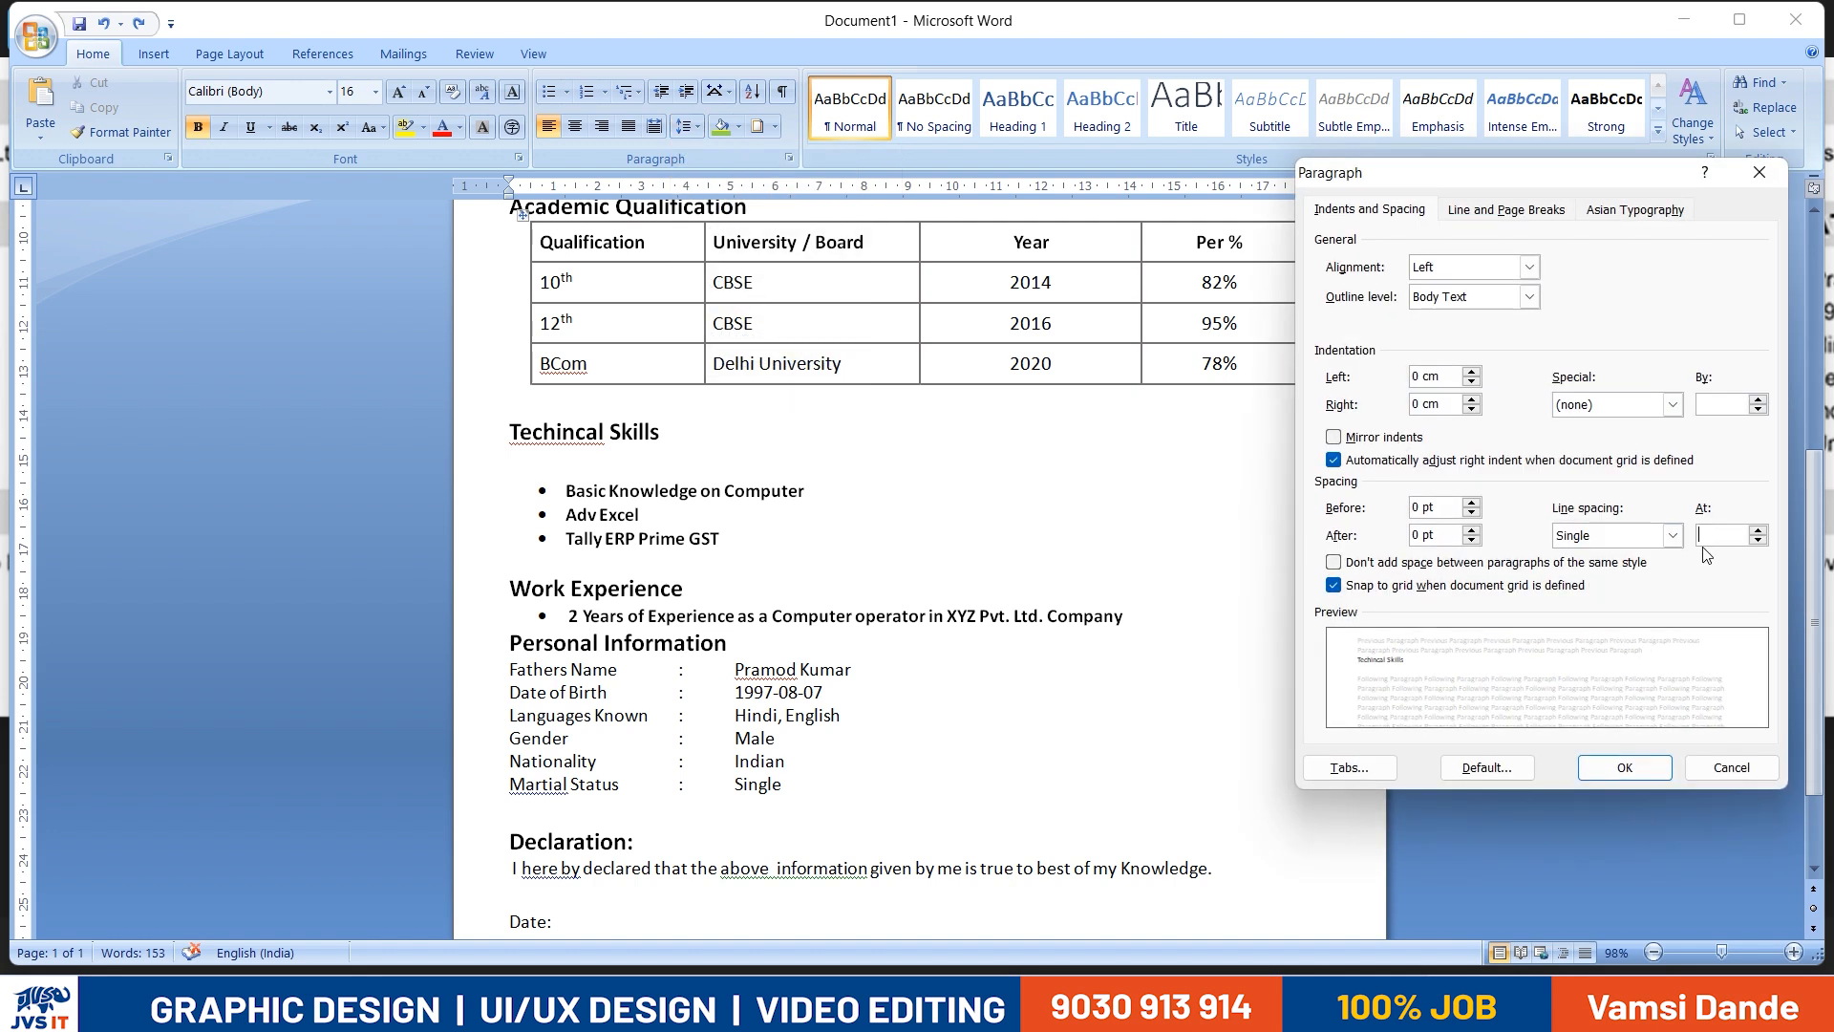
click(1759, 531)
click(1624, 767)
scroll(572, 504, up, 5)
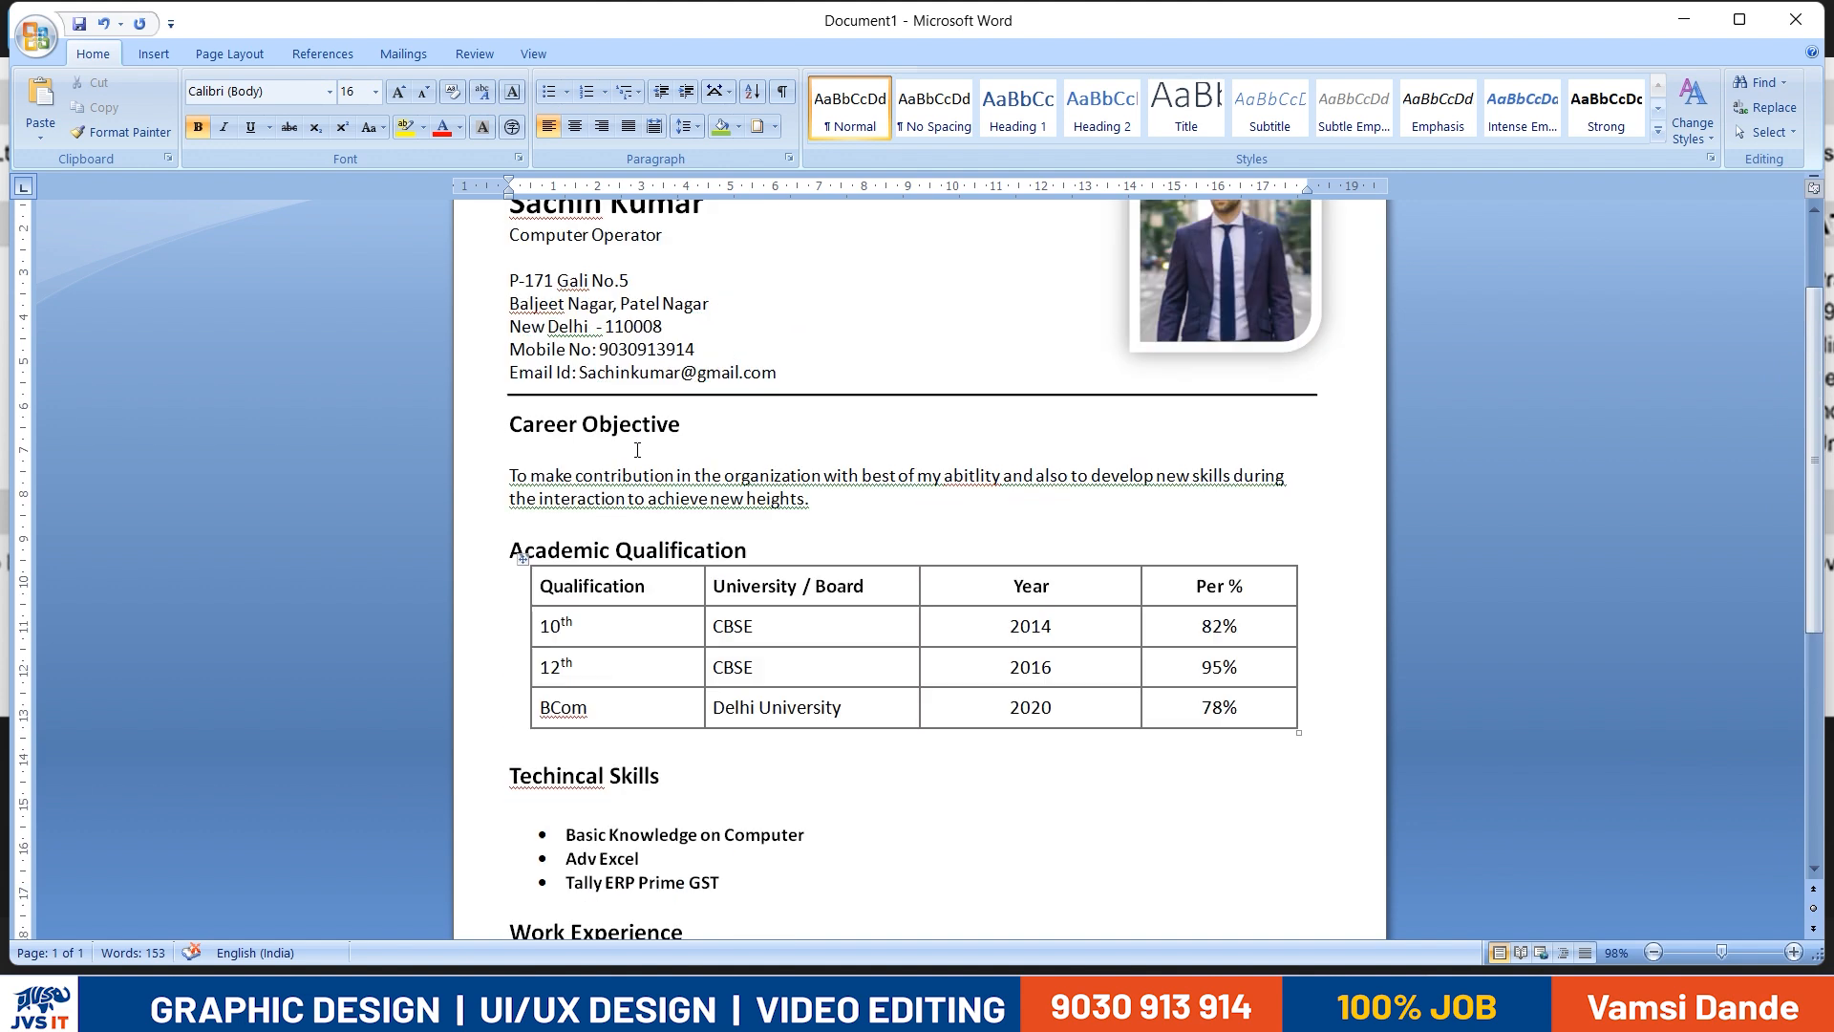
- Delete the blank line between the Career Objective heading and its paragraph
click(539, 455)
key(Delete)
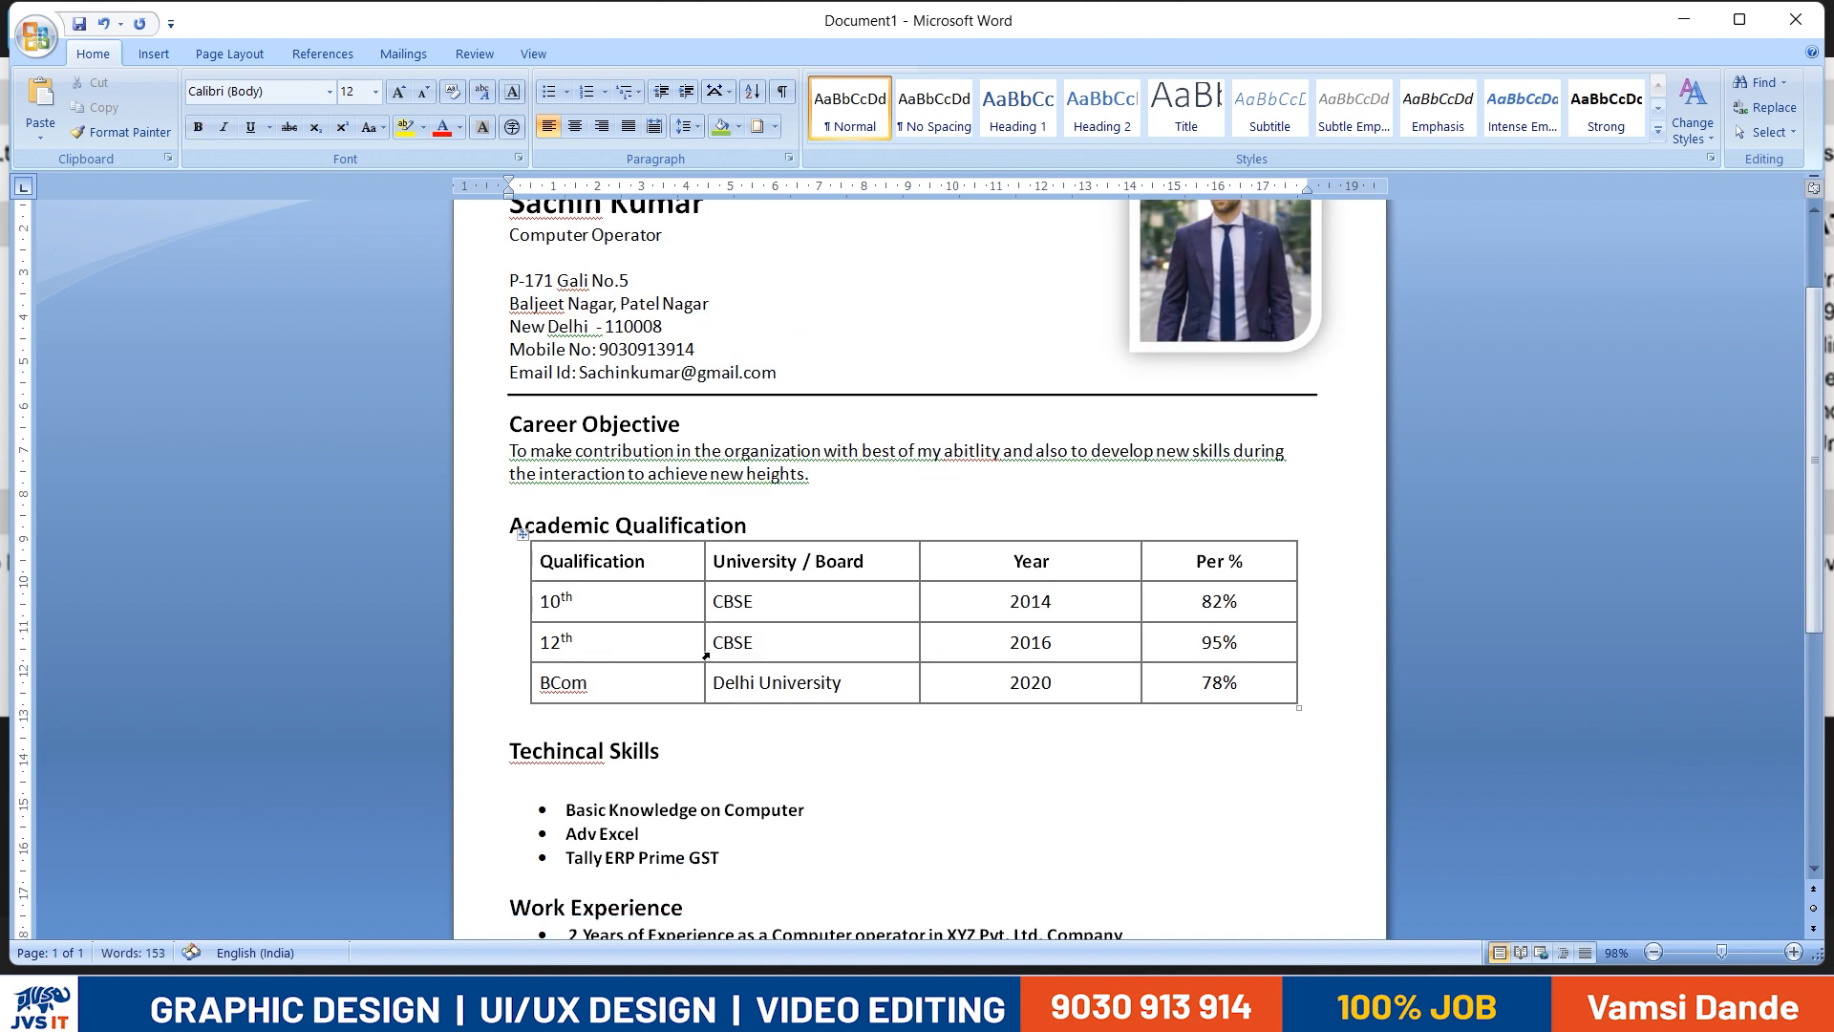
scroll(809, 637, down, 8)
drag(1073, 799, 1240, 799)
click(512, 656)
scroll(651, 574, up, 10)
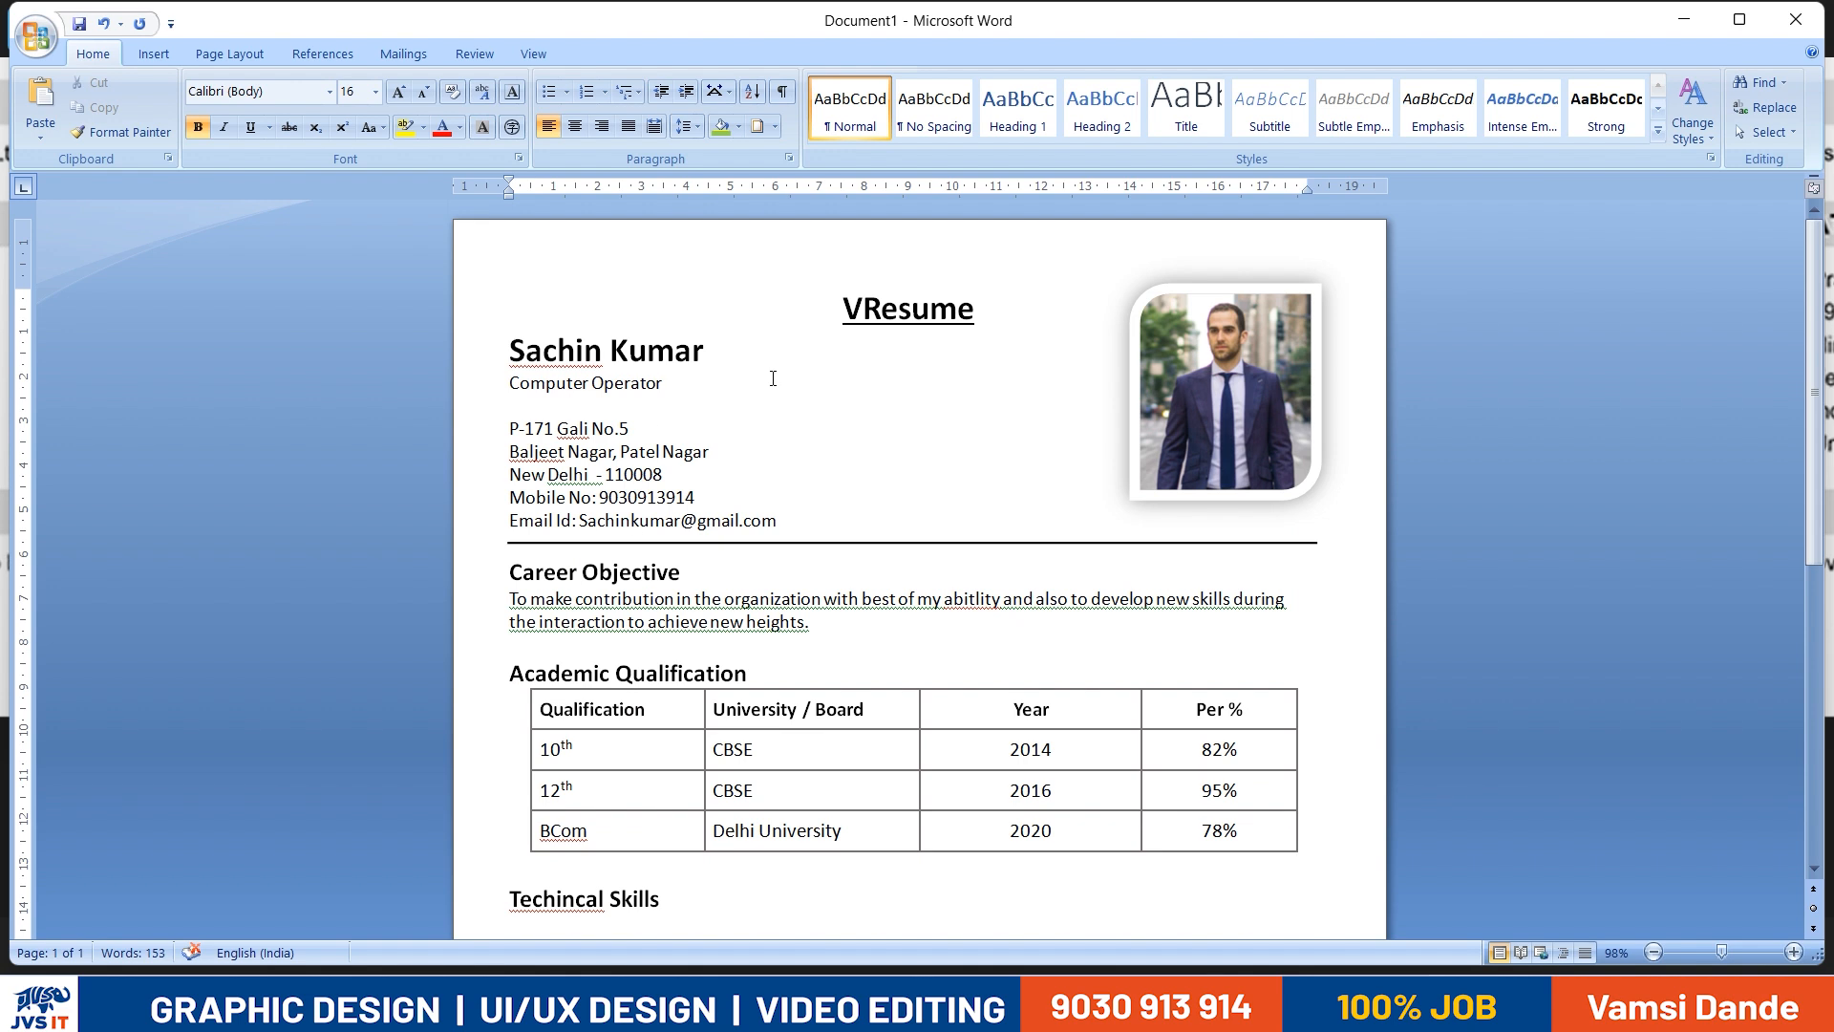
- Apply light grey shading to the Career Objective and Academic Qualification headings across the full line width
drag(695, 578, 515, 586)
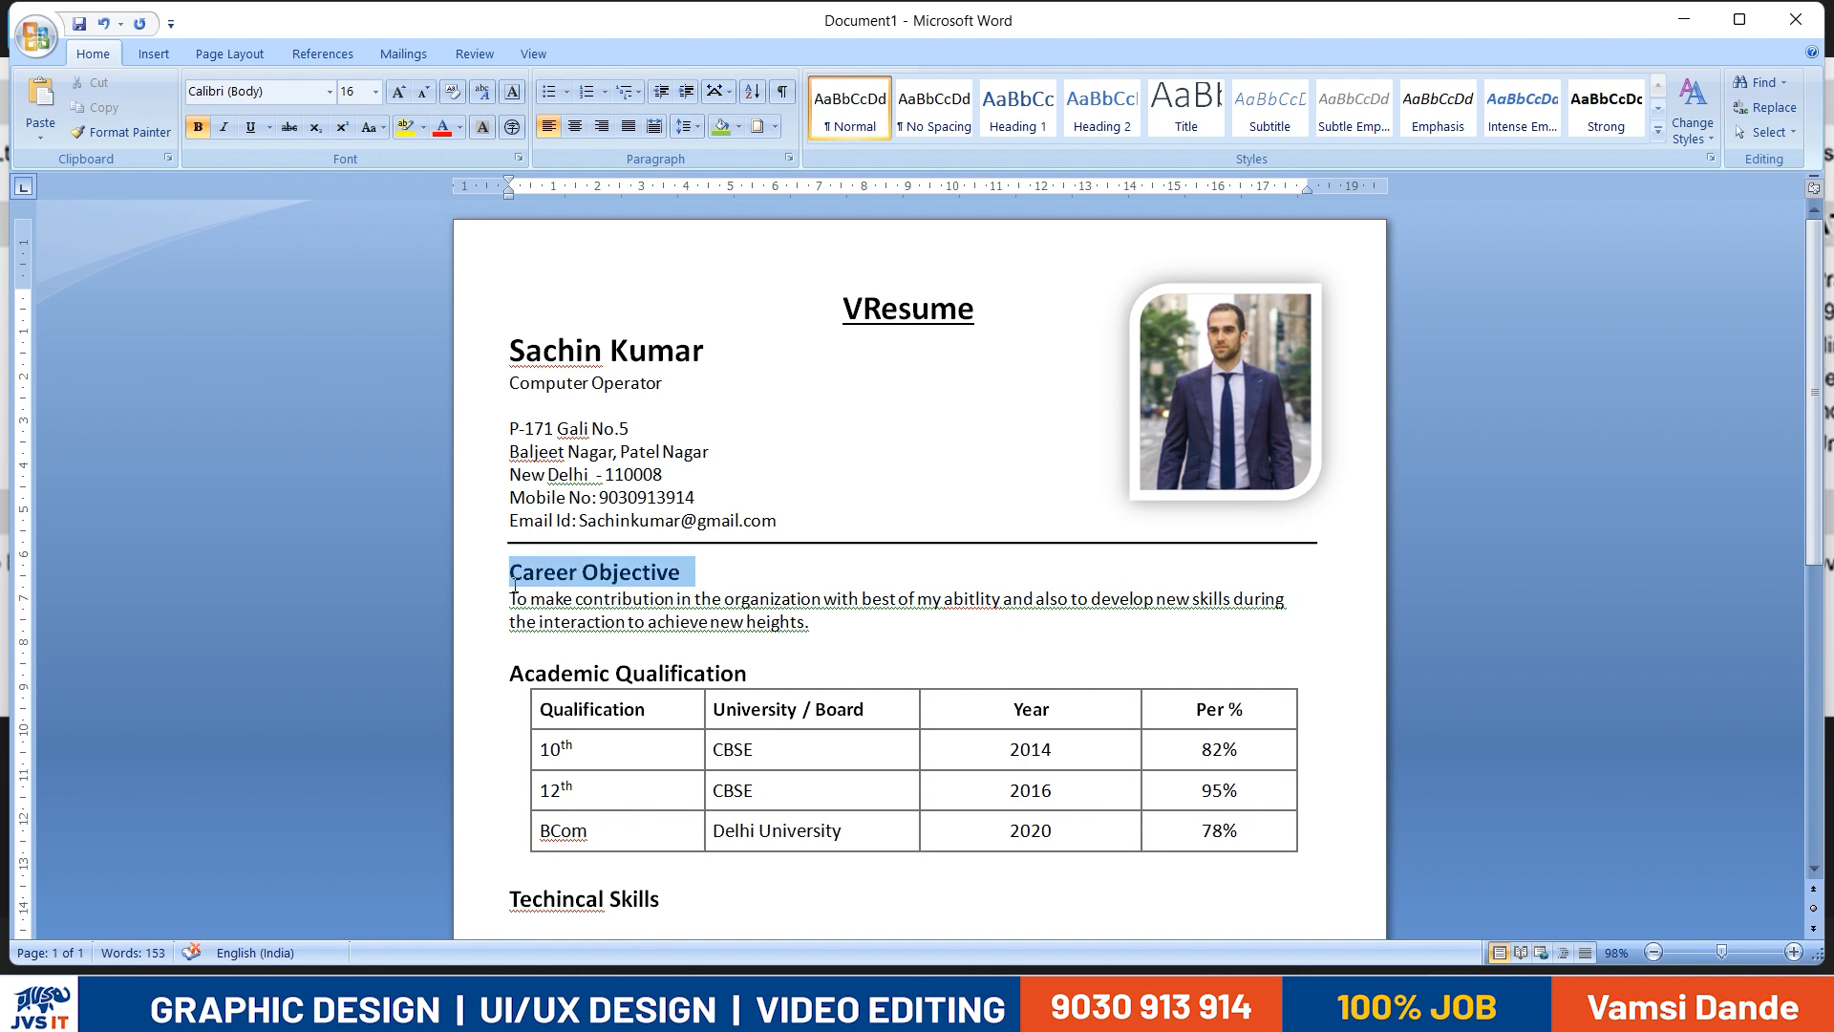
click(741, 135)
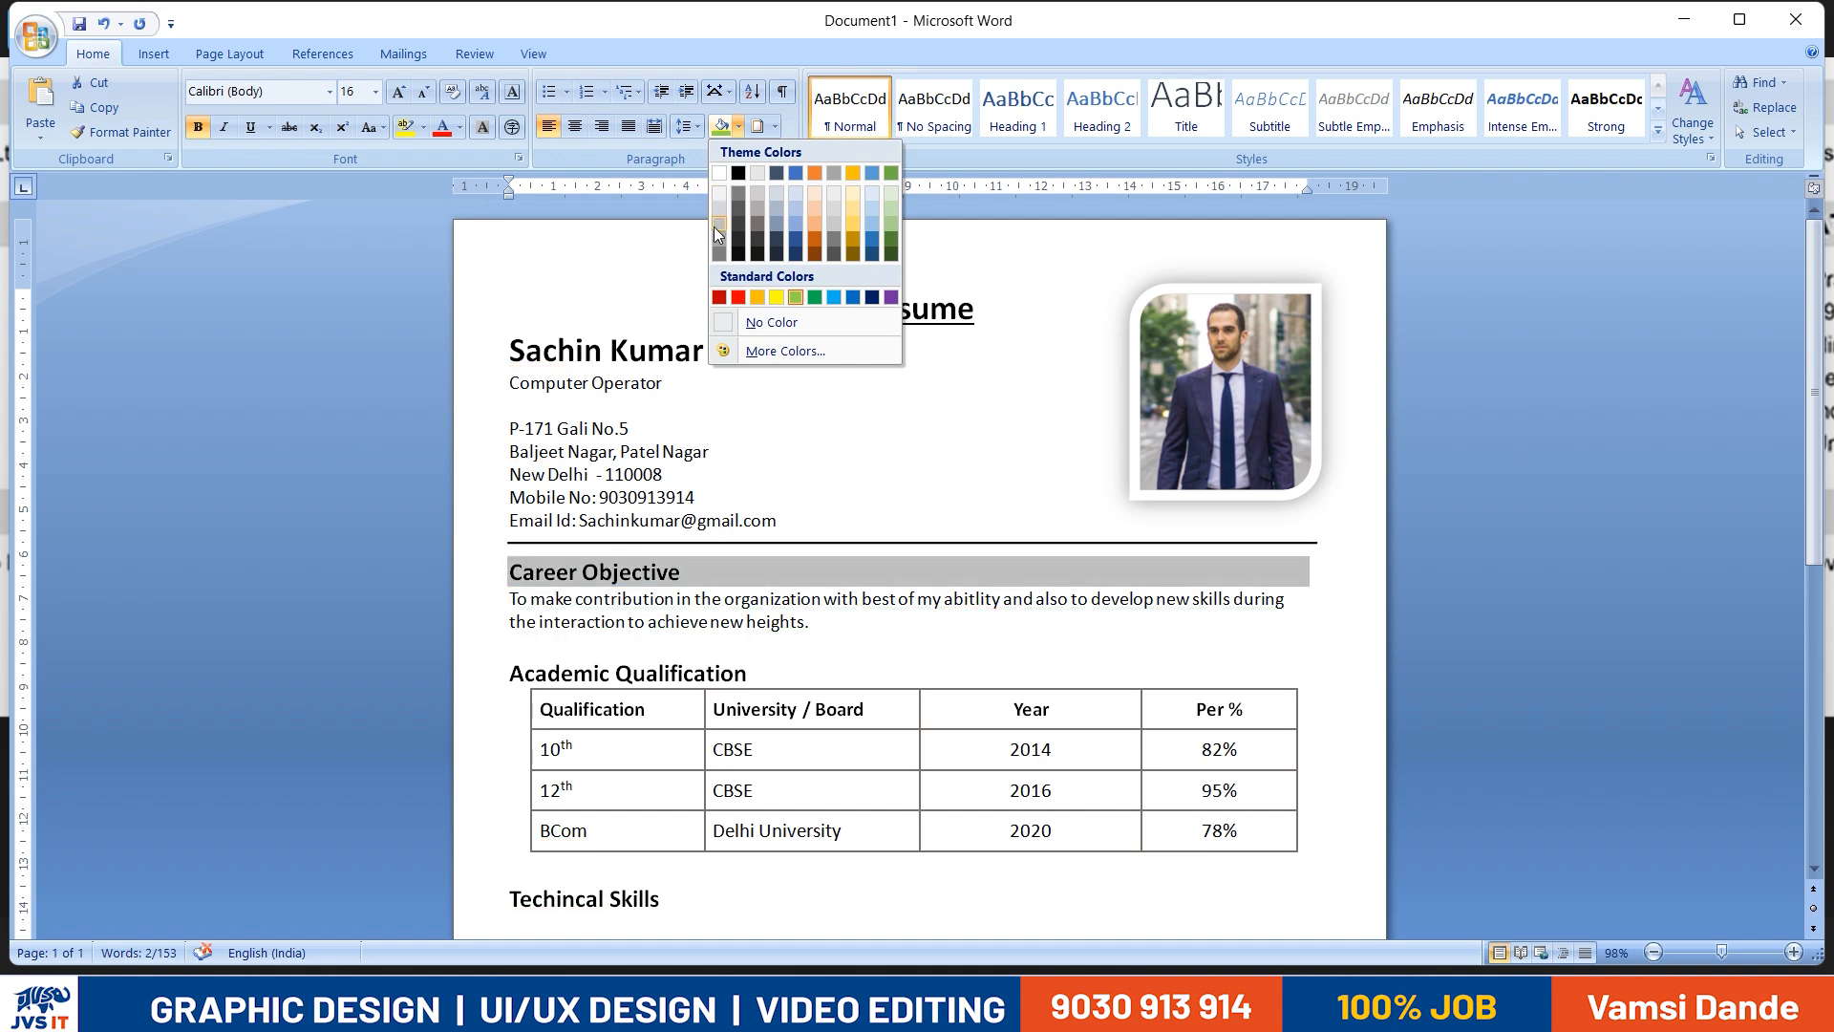
click(713, 203)
scroll(749, 564, down, 2)
click(749, 564)
drag(749, 563, 500, 553)
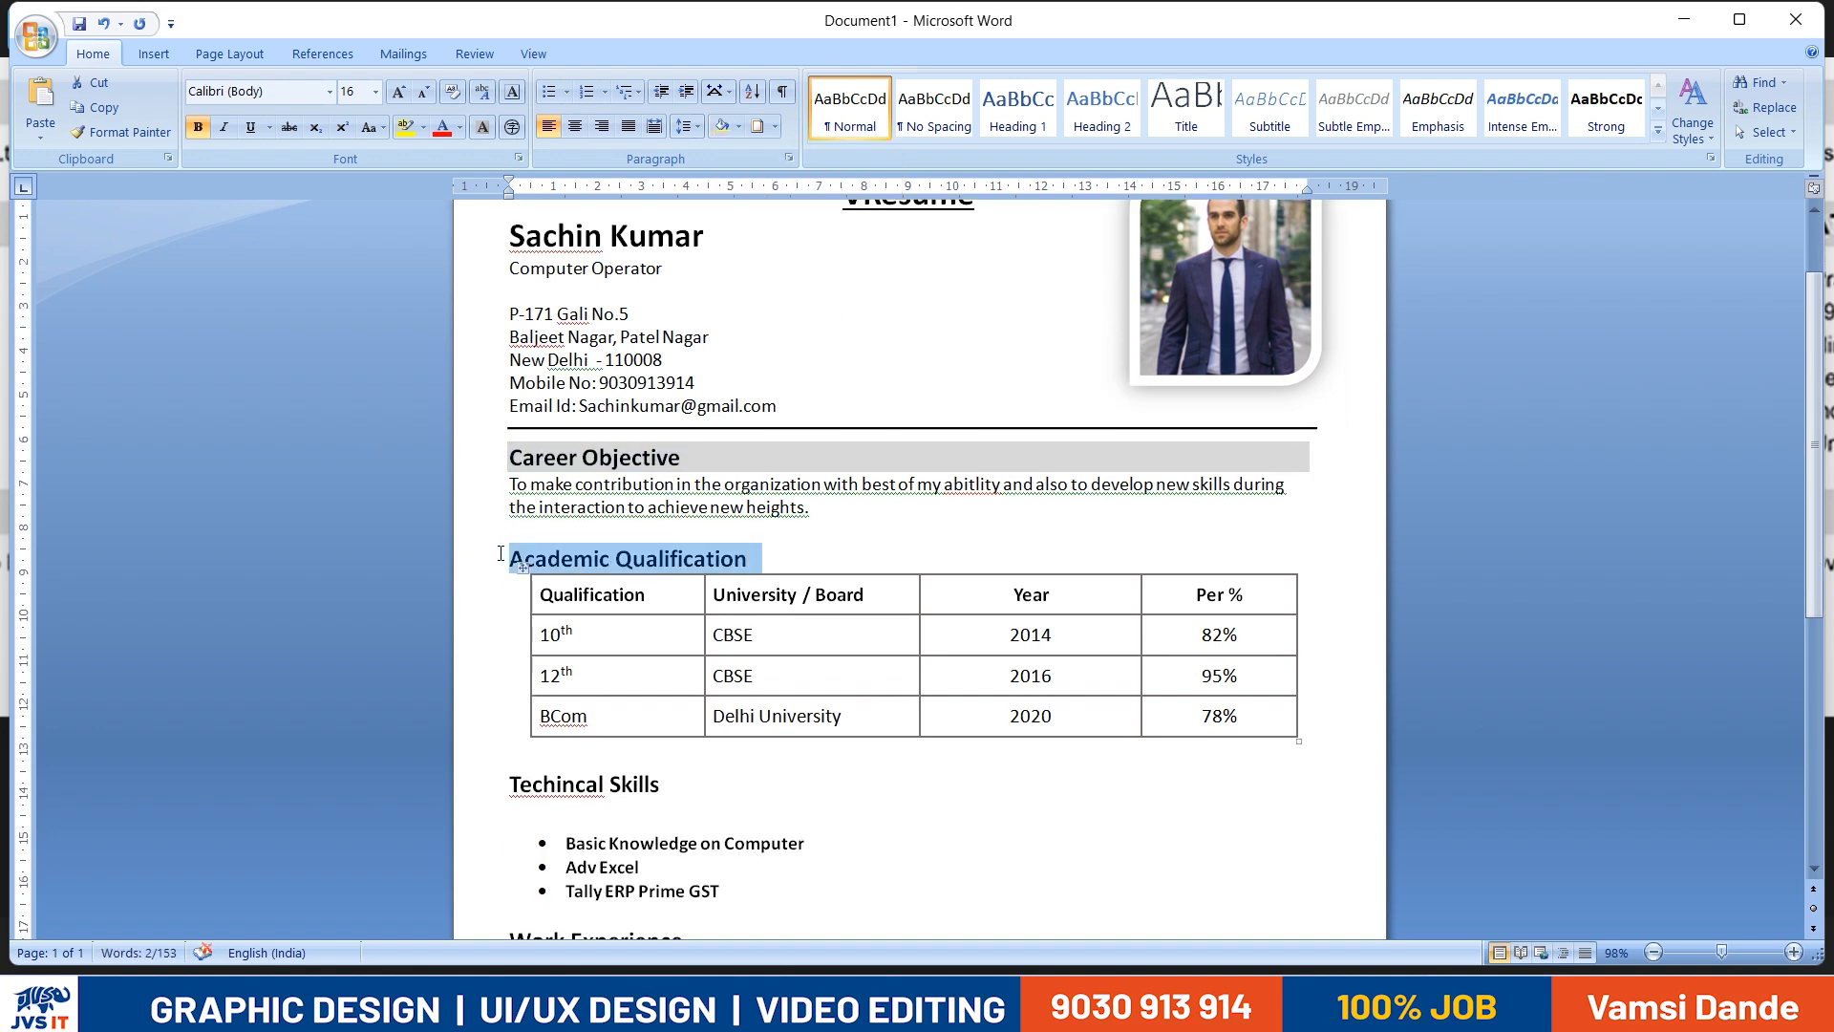
click(743, 130)
click(718, 202)
scroll(688, 573, down, 4)
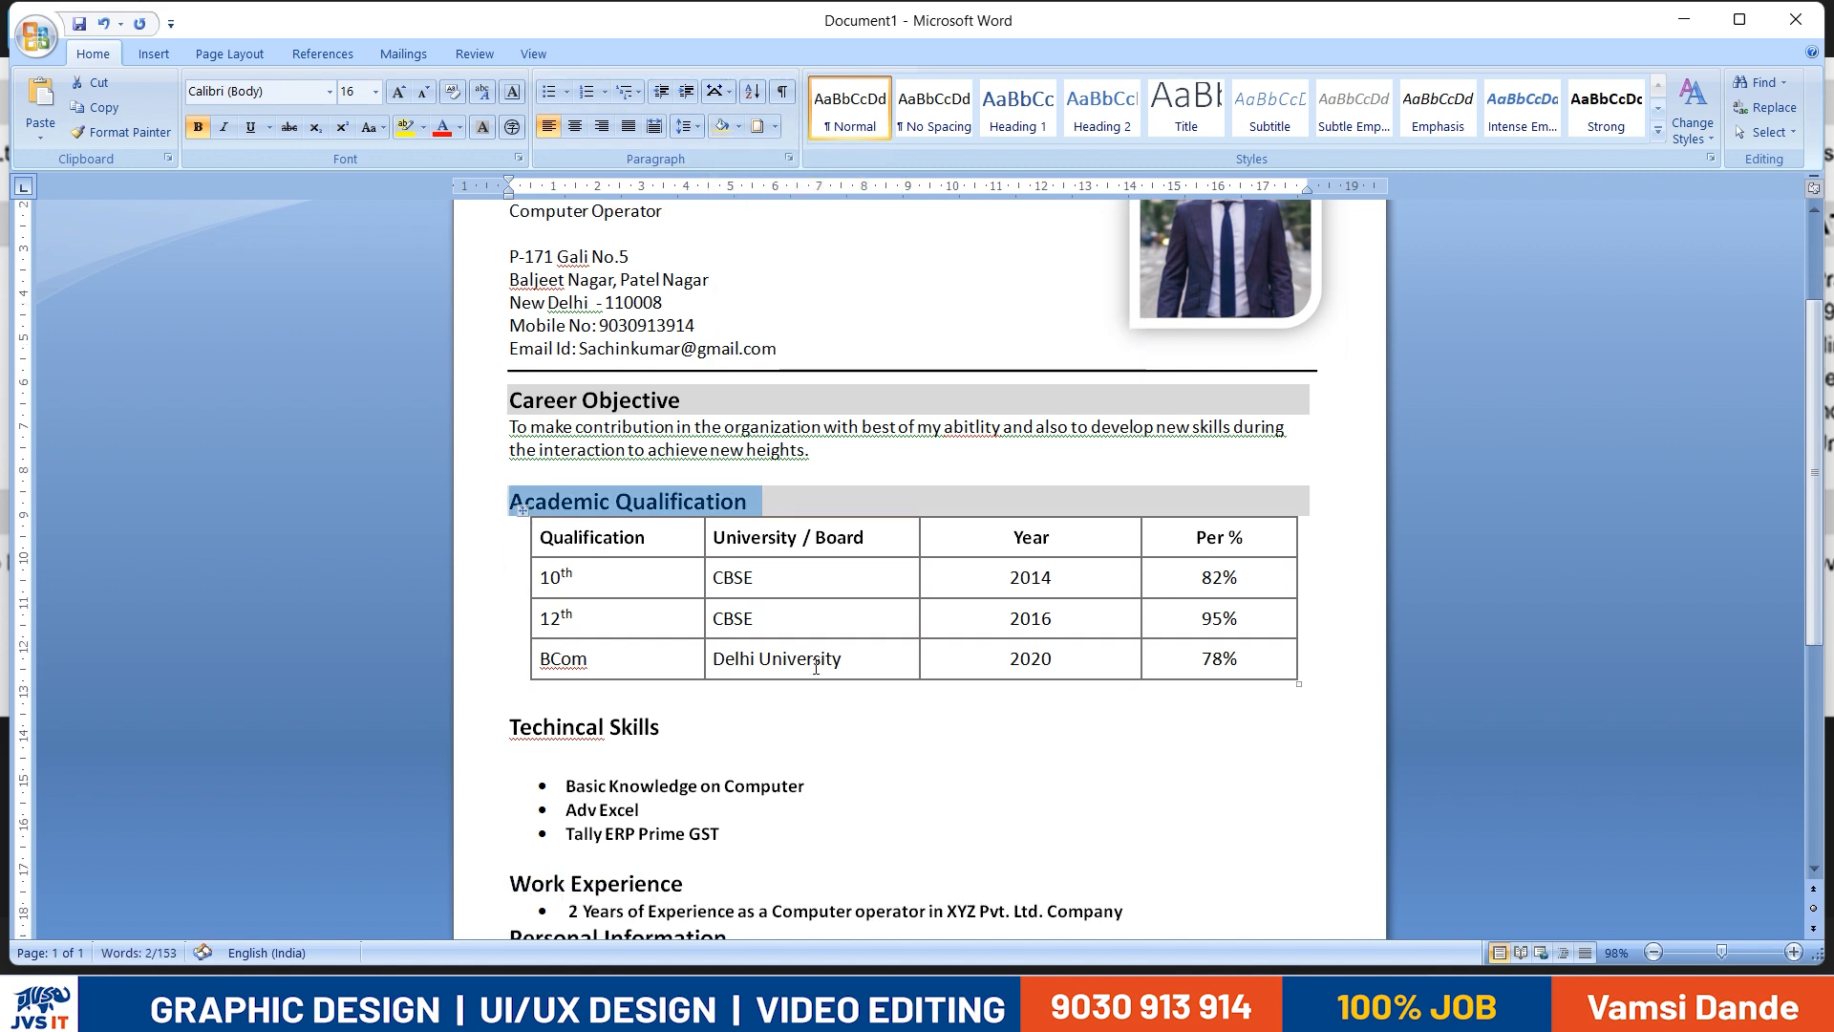
drag(661, 557, 509, 560)
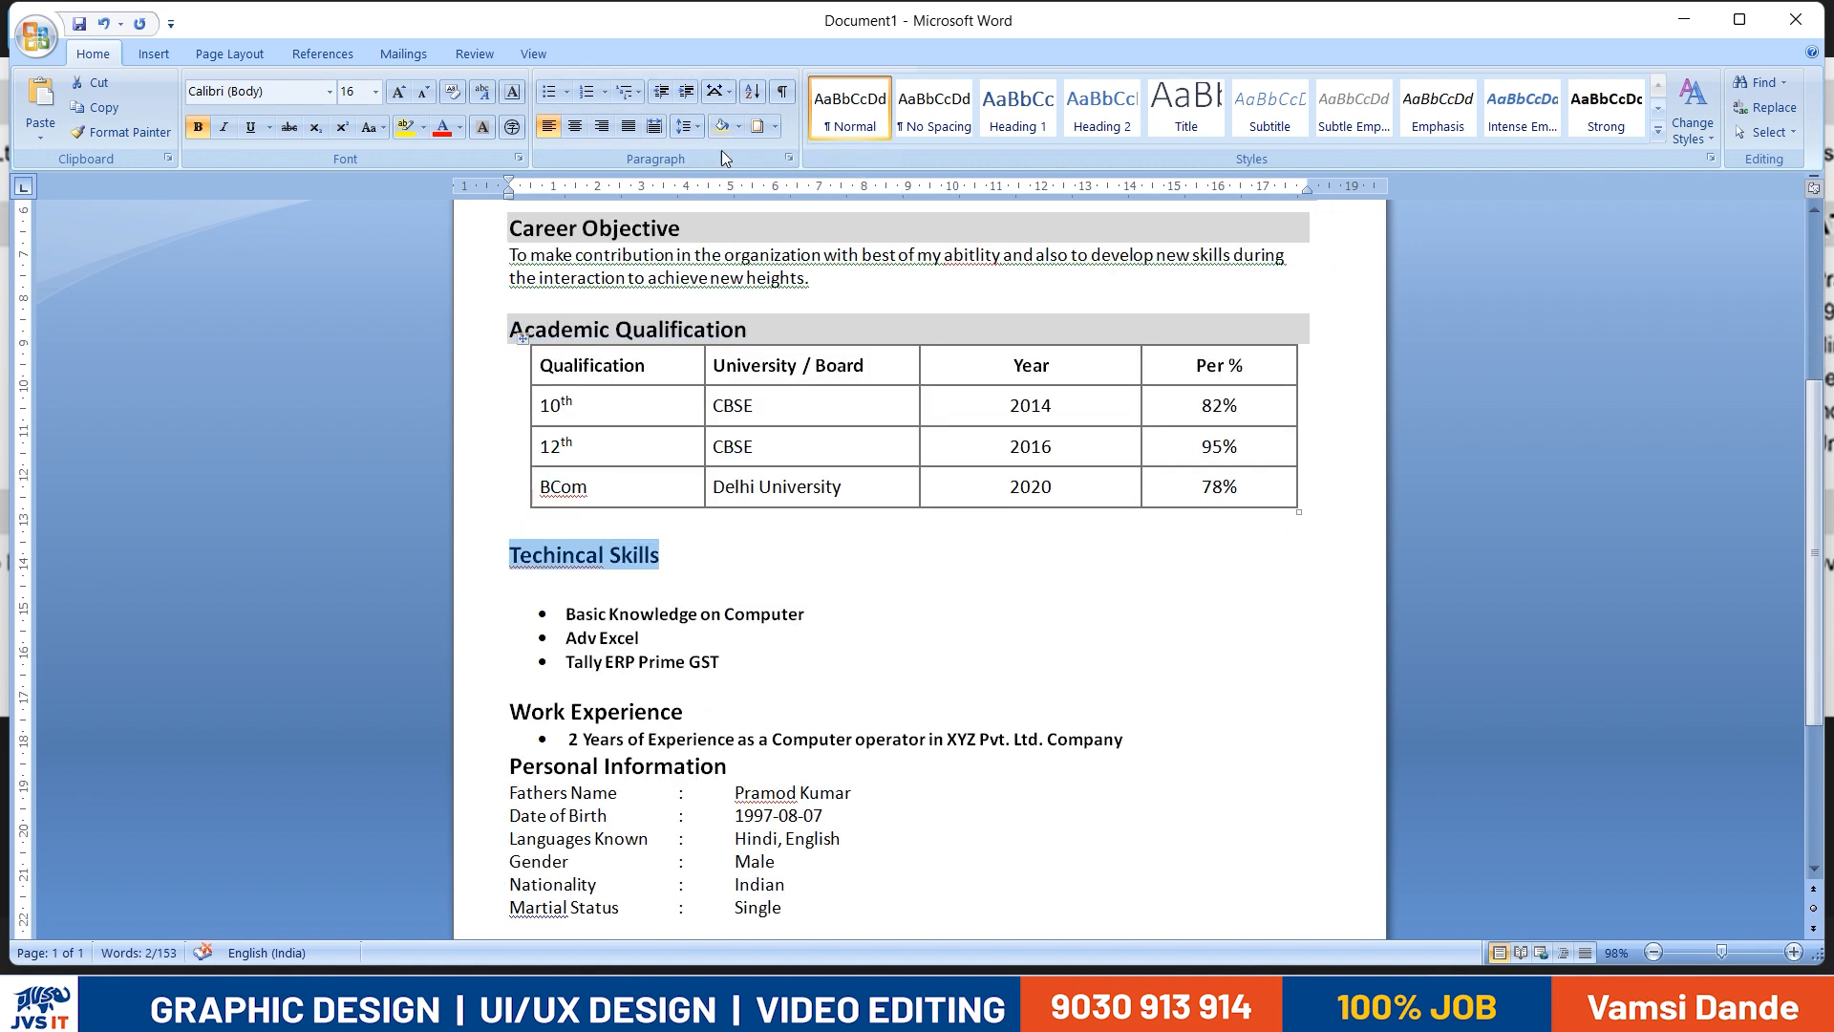
click(737, 128)
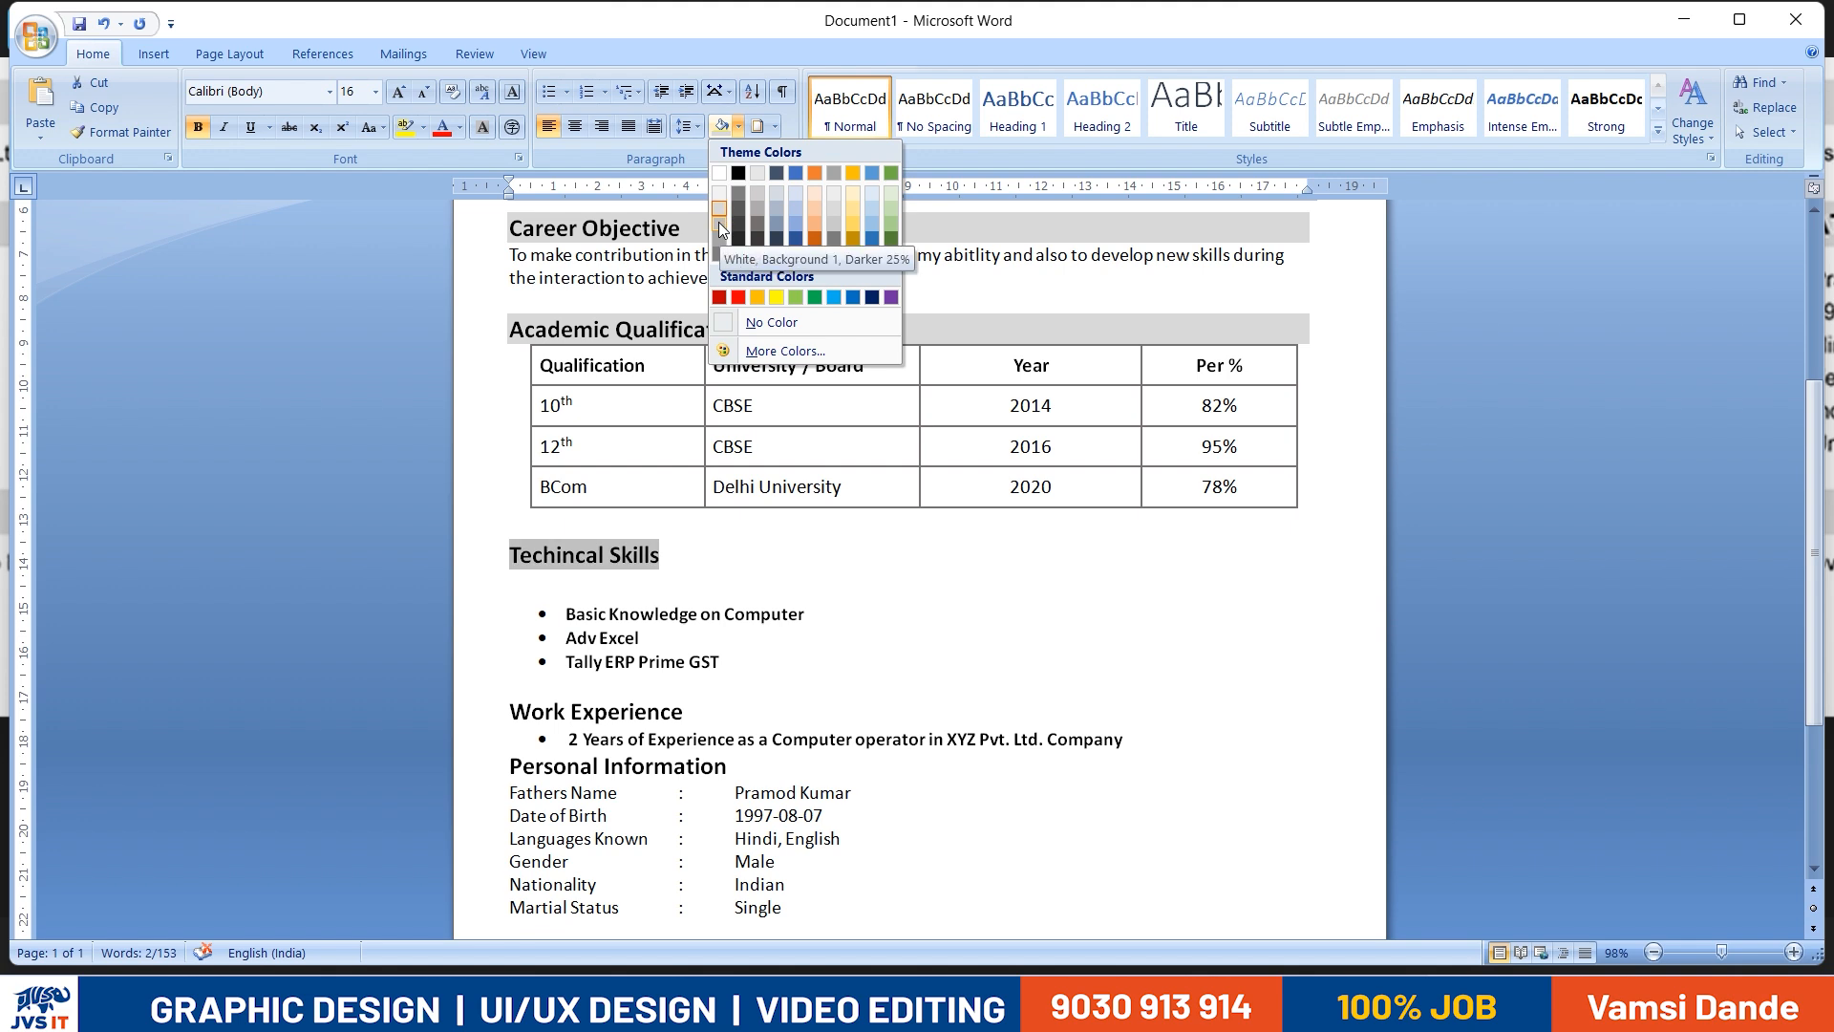
click(737, 665)
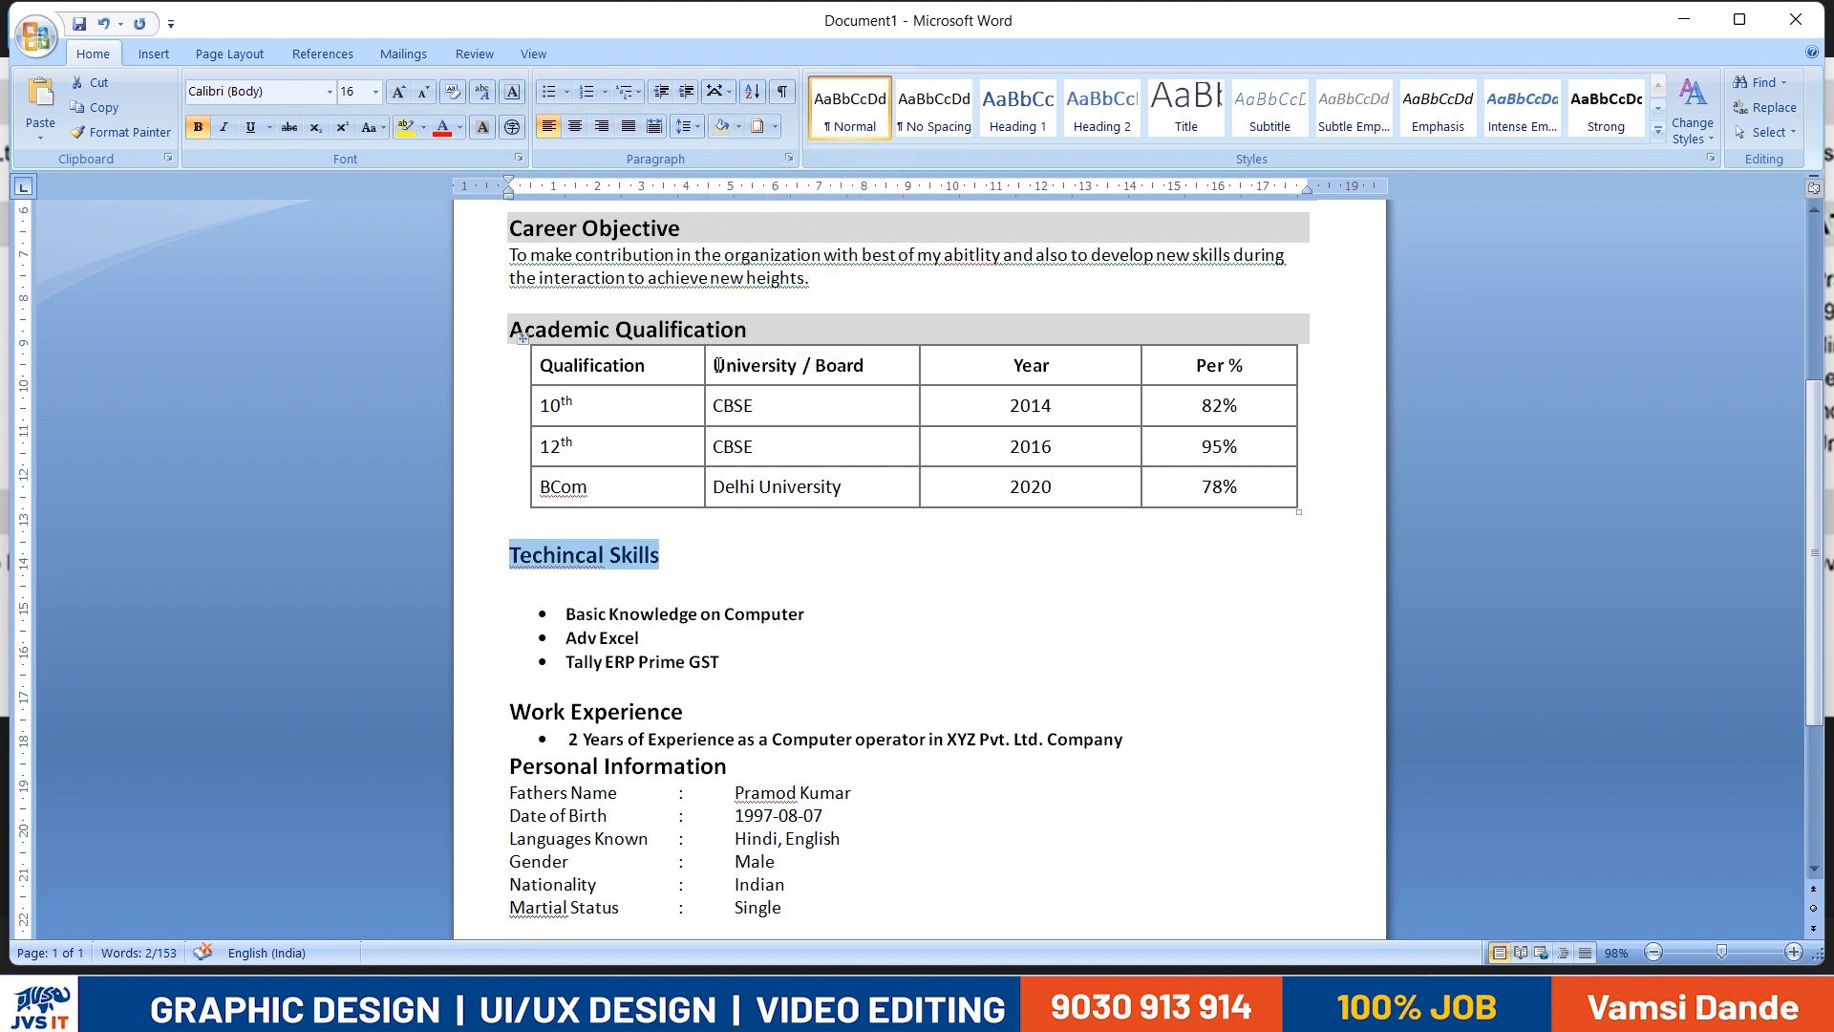
- Replace the Techincal Skills heading with a copy of the shaded Academic Qualification heading
drag(762, 330, 527, 330)
key(ctrl+c)
triple_click(651, 571)
key(ctrl+v)
- Change the text of the copied heading above the skills list to "Technical Skills"
double_click(655, 572)
triple_click(656, 572)
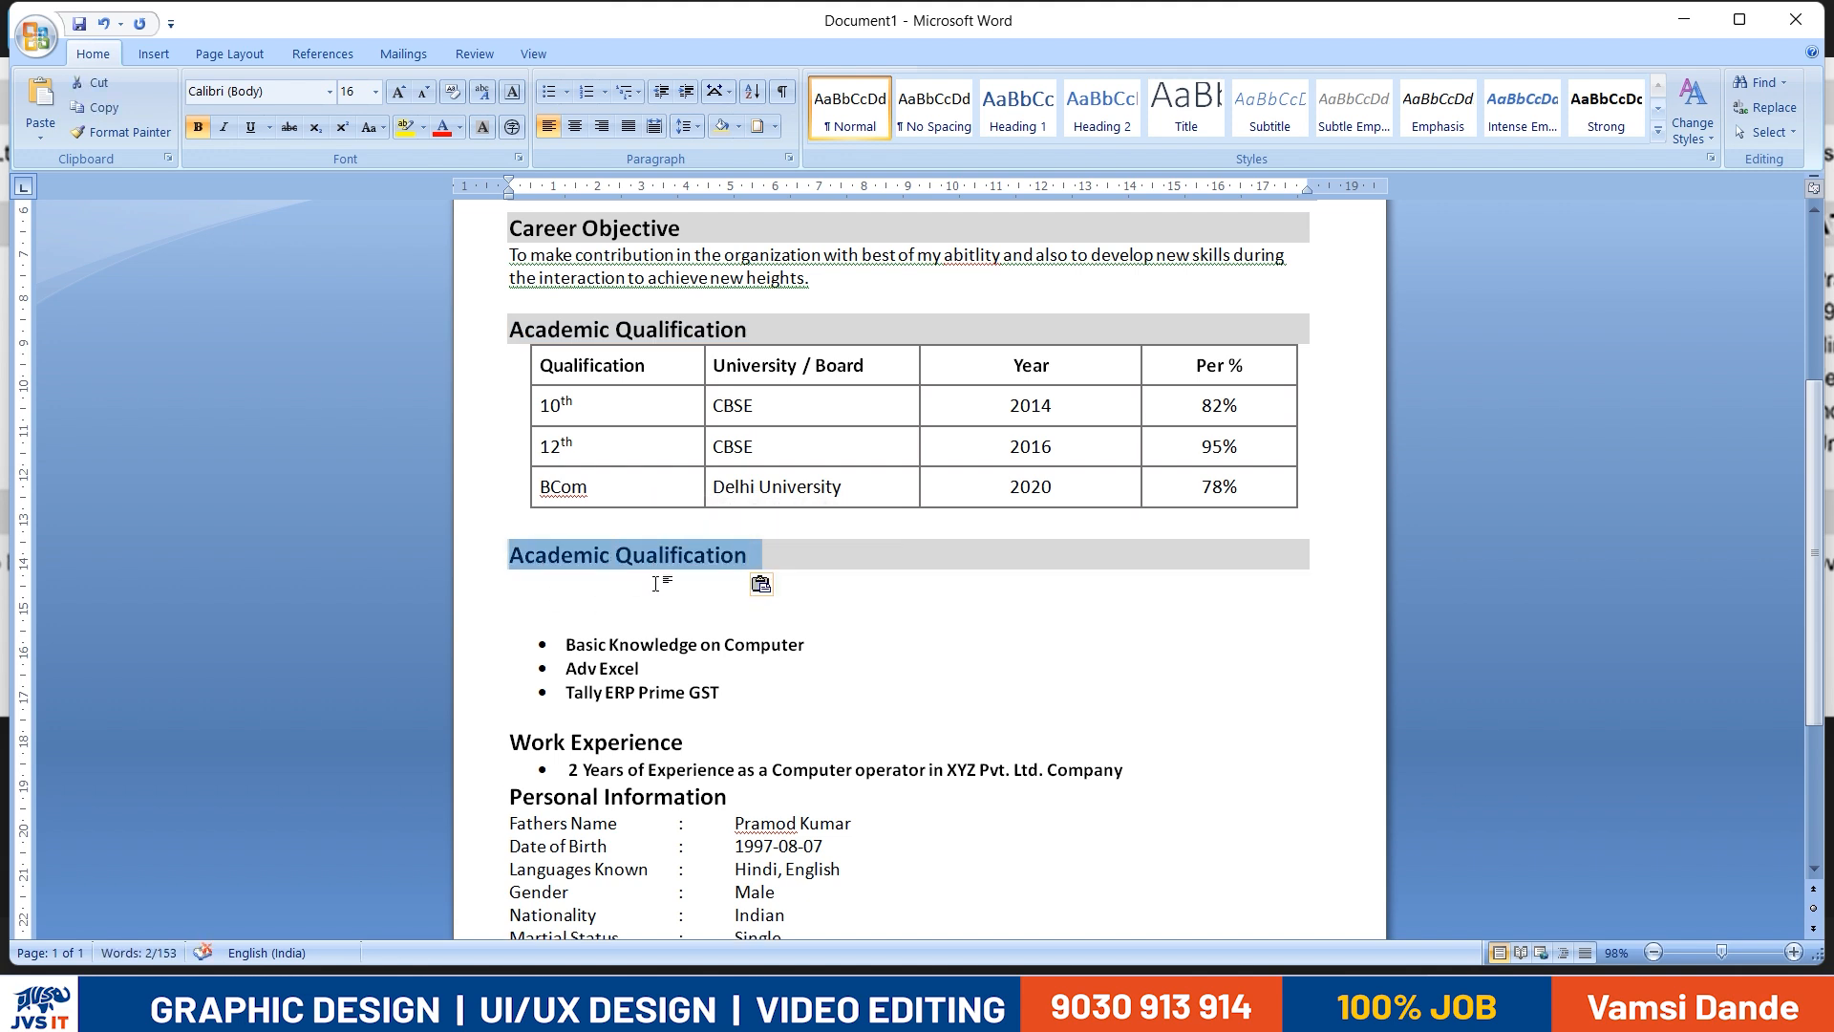
text(te)
key(BackSpace)
key(BackSpace)
text(TEc)
key(BackSpace)
key(BackSpace)
text(echnical Skills)
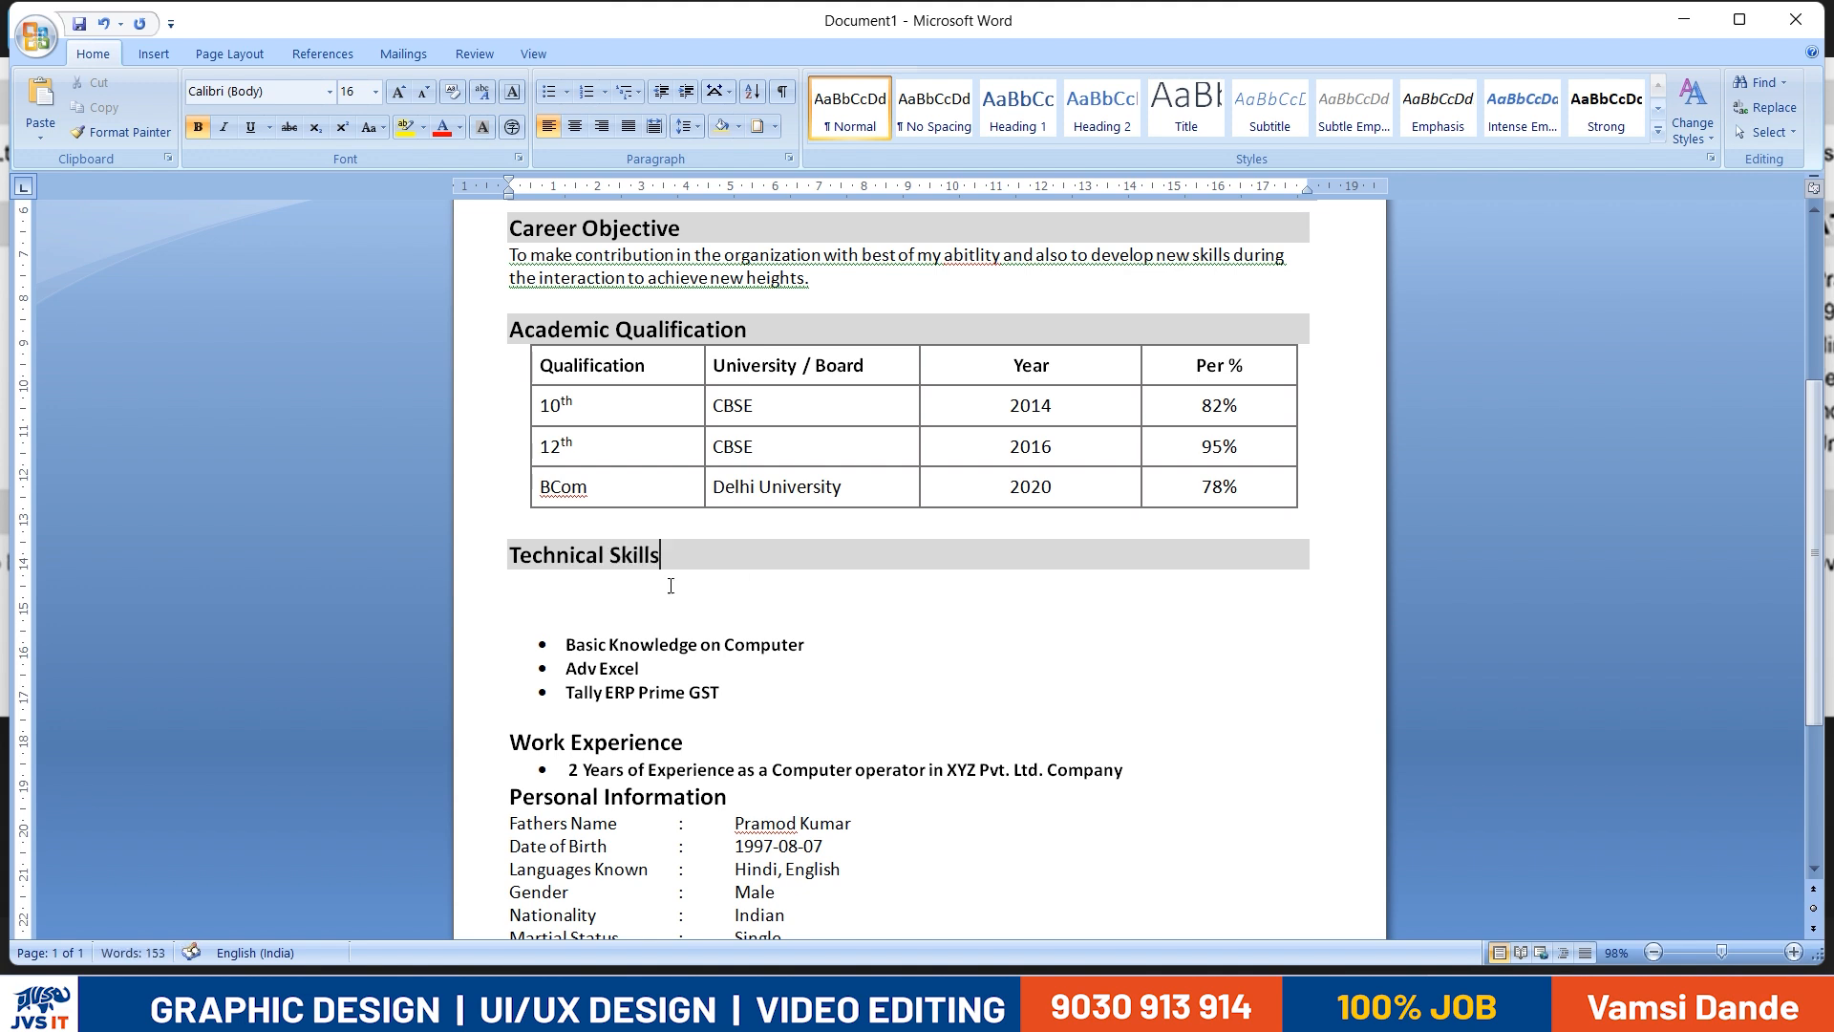
- Delete the blank lines between the Technical Skills heading and its bulleted list
click(524, 623)
key(BackSpace)
key(BackSpace)
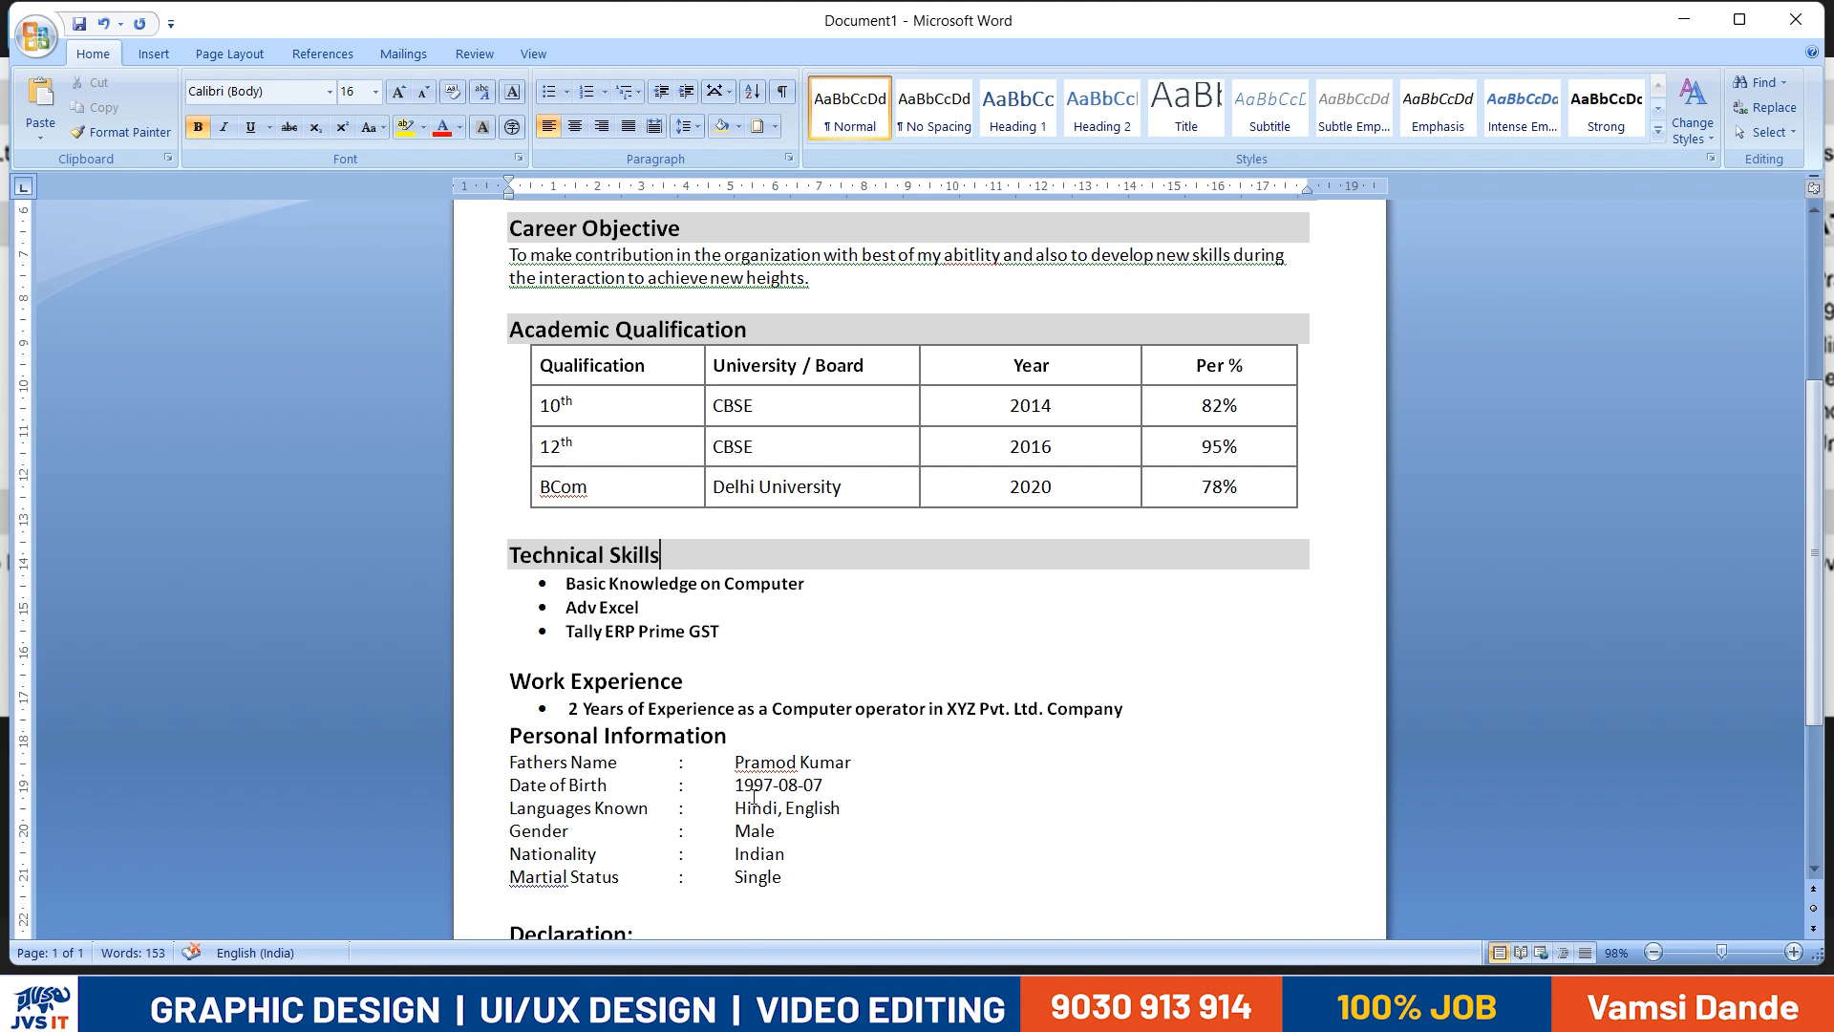
- Apply the light grey shading to the Work Experience, Declaration and Personal Information headings across the full line width
scroll(755, 795, down, 2)
triple_click(687, 567)
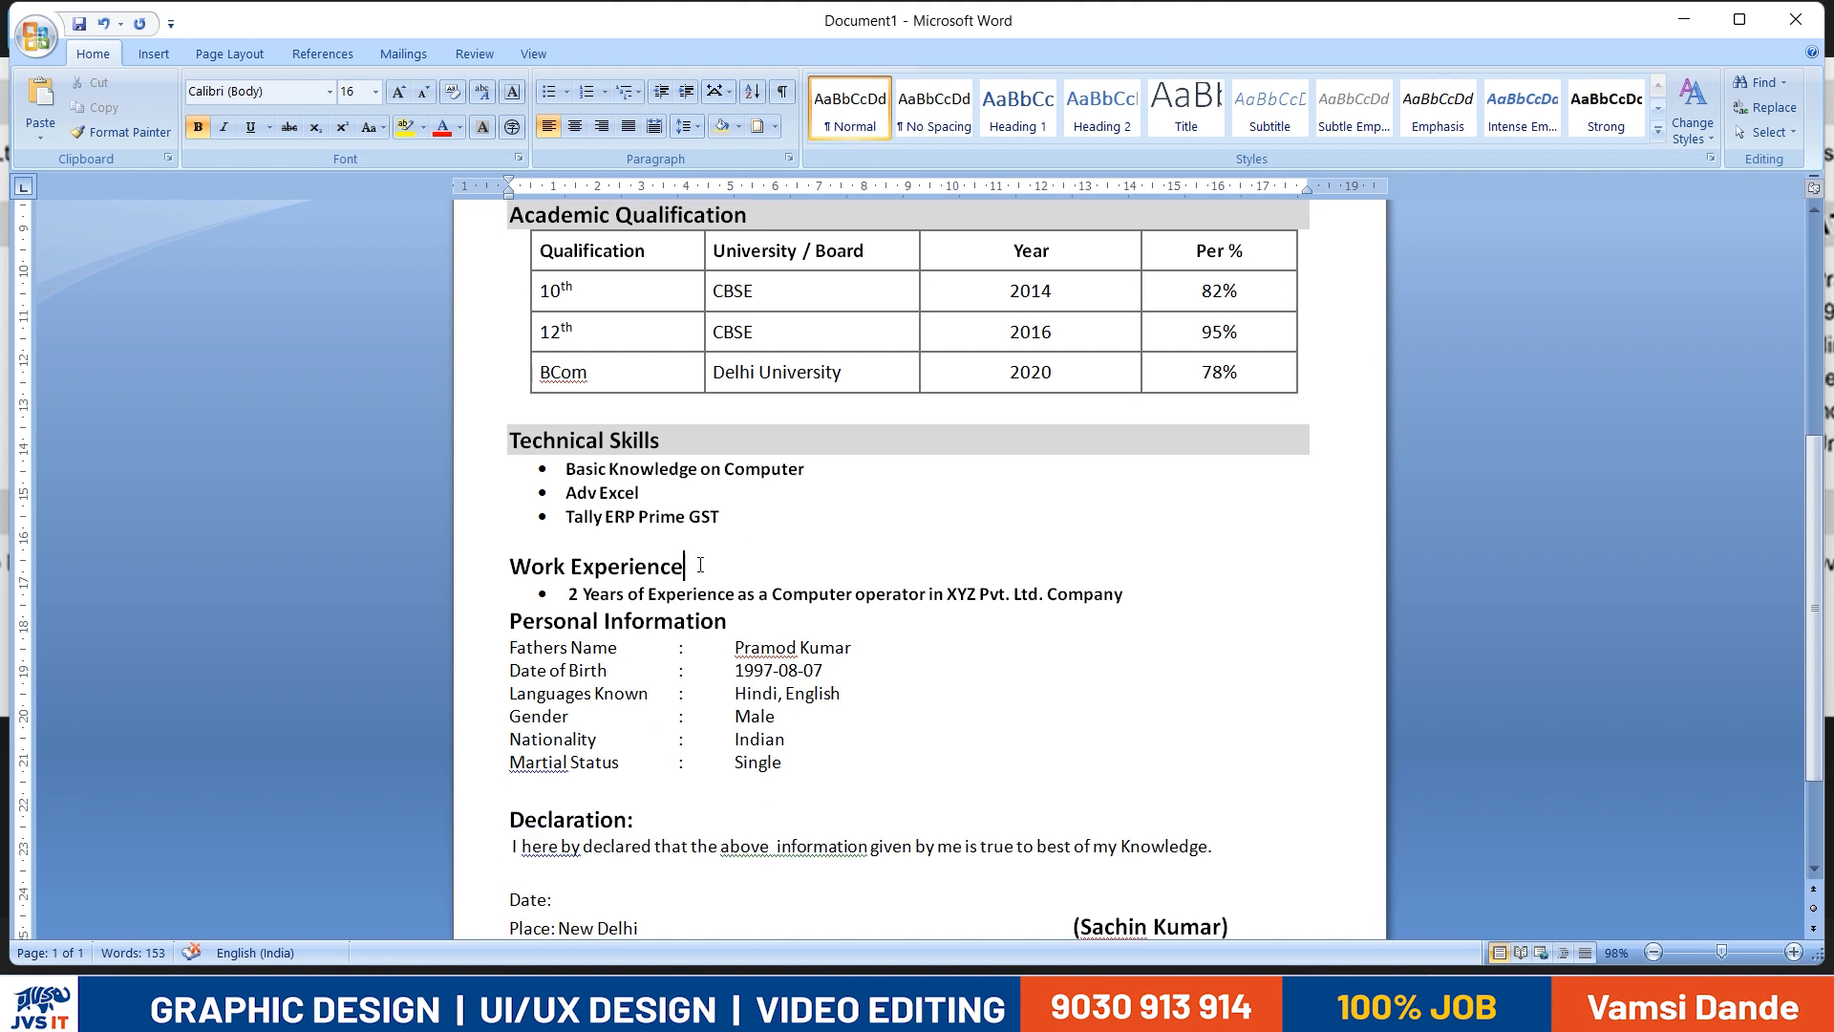
click(718, 126)
click(765, 693)
scroll(677, 670, down, 3)
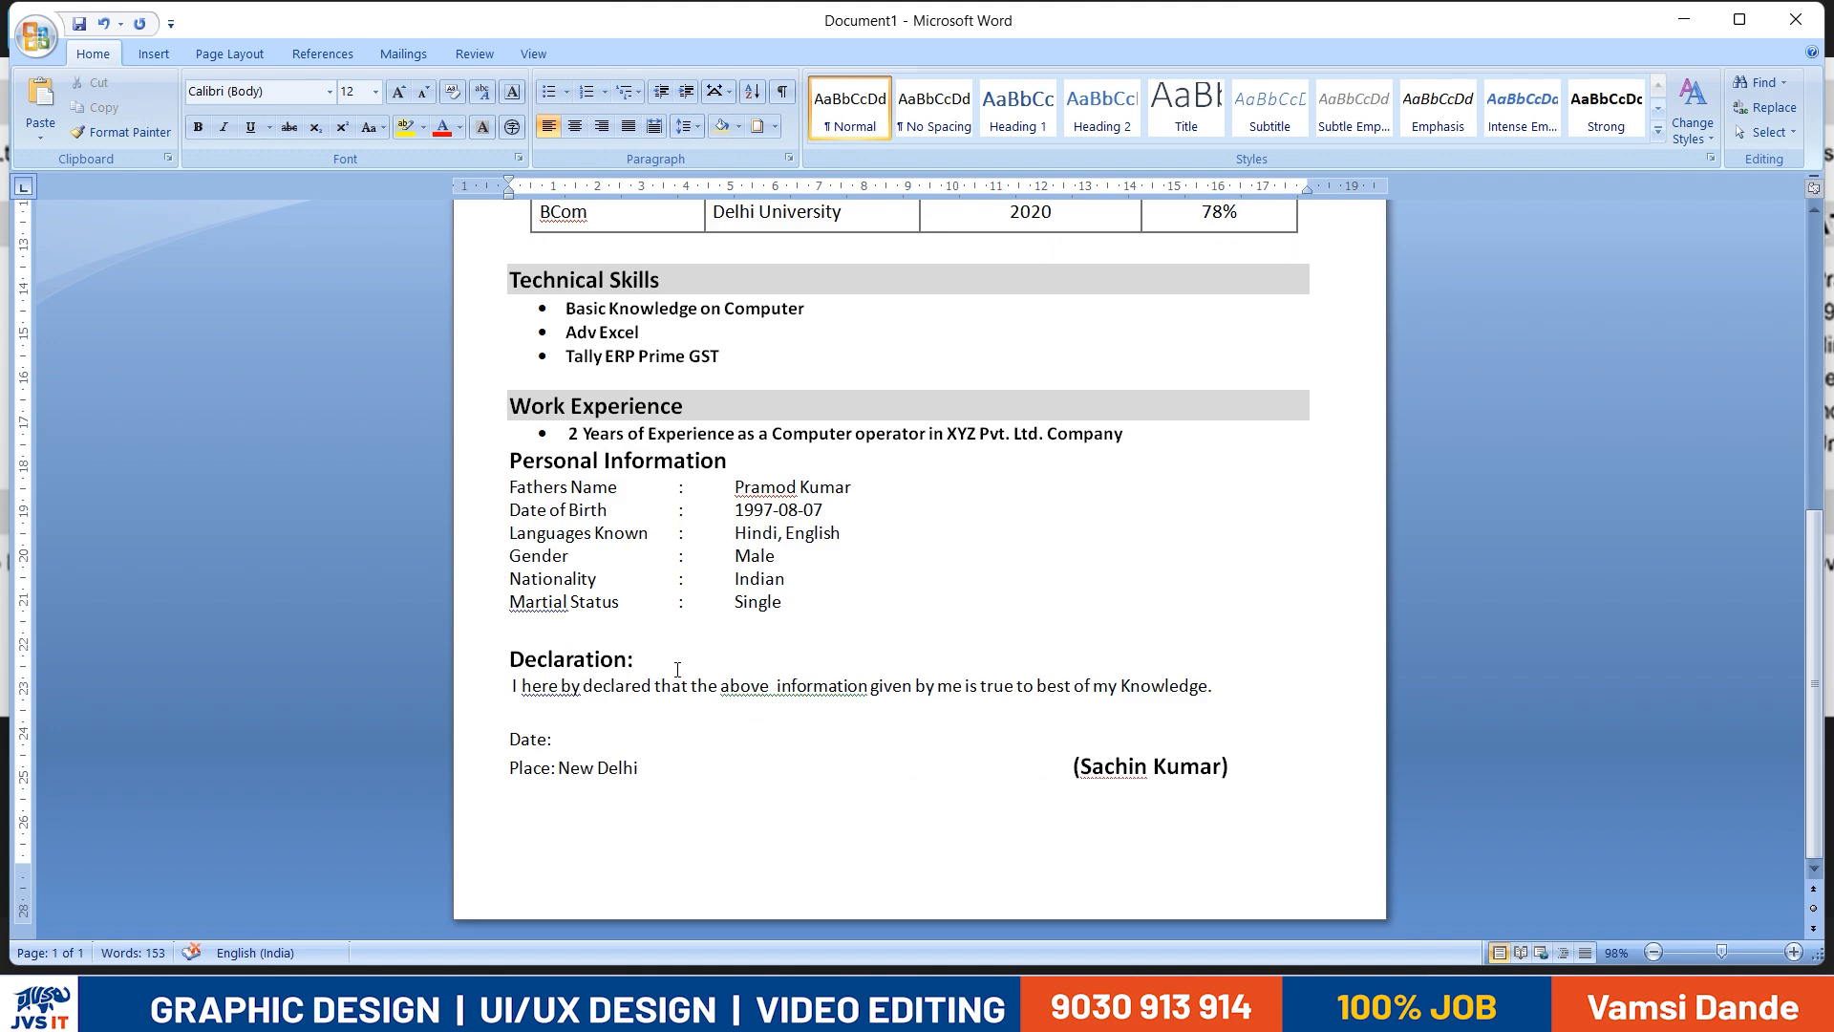
triple_click(649, 657)
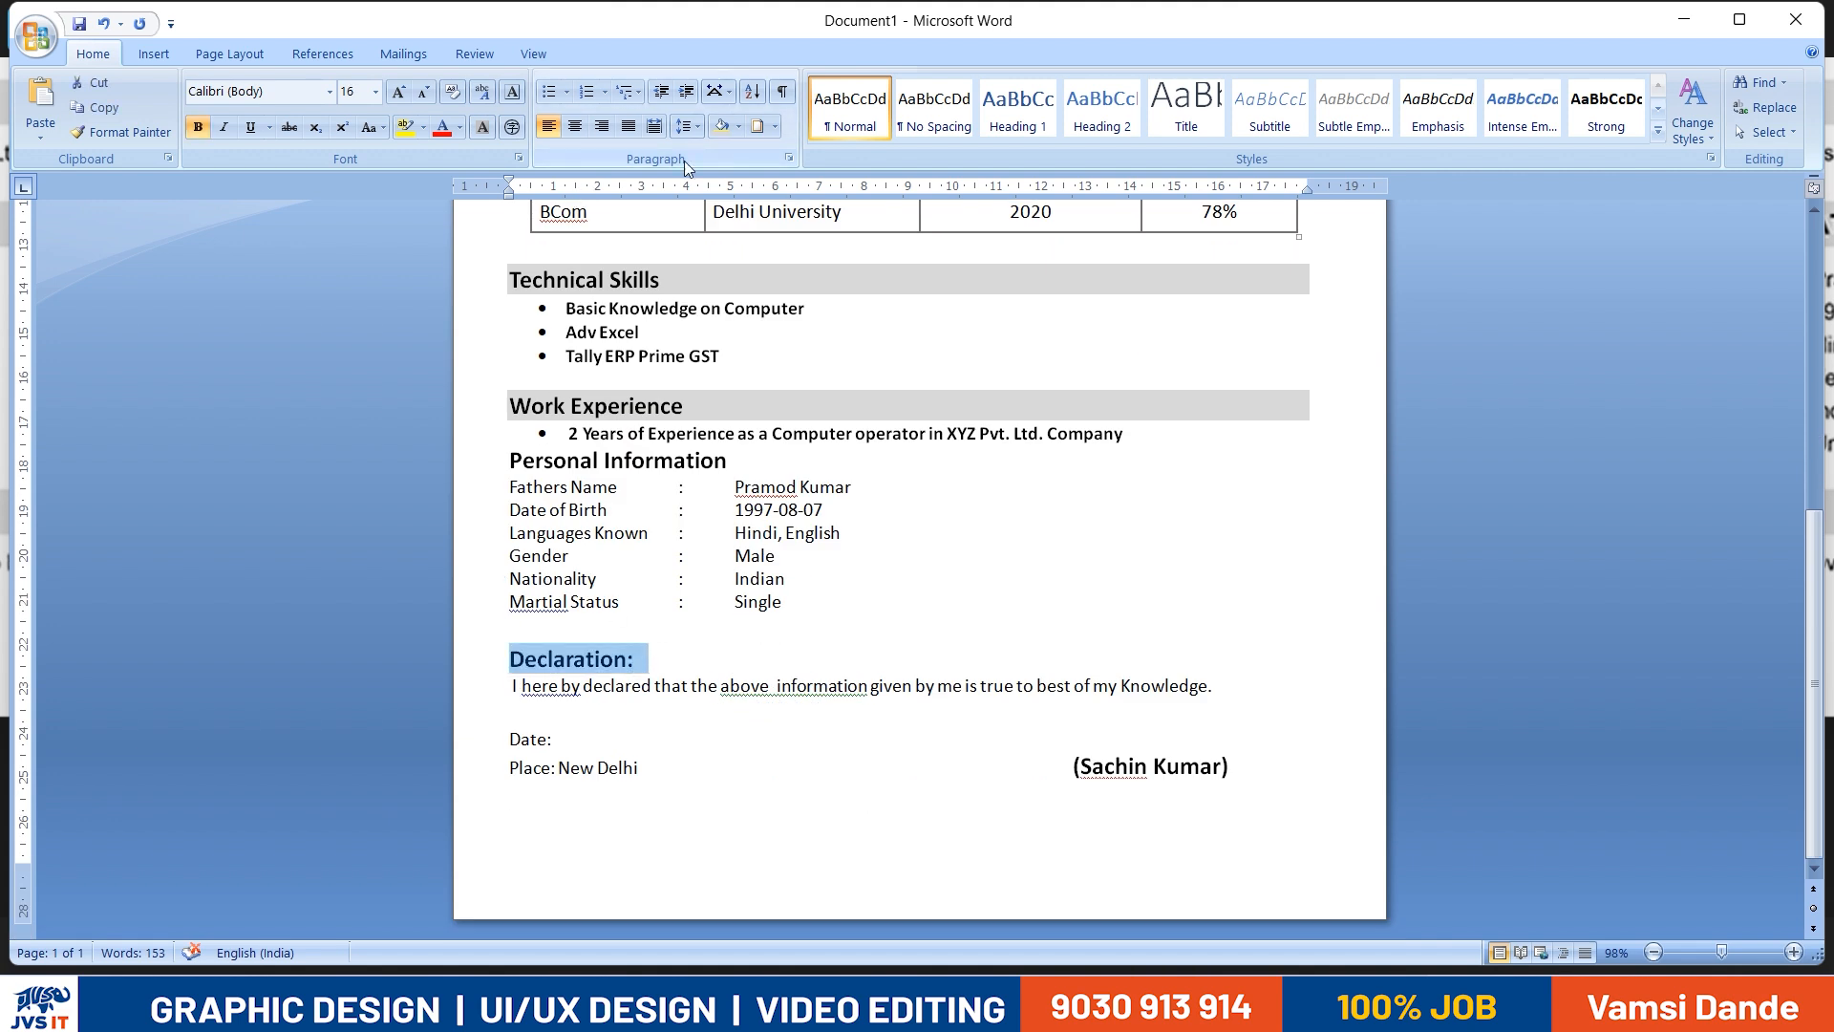
click(721, 126)
click(814, 685)
triple_click(728, 460)
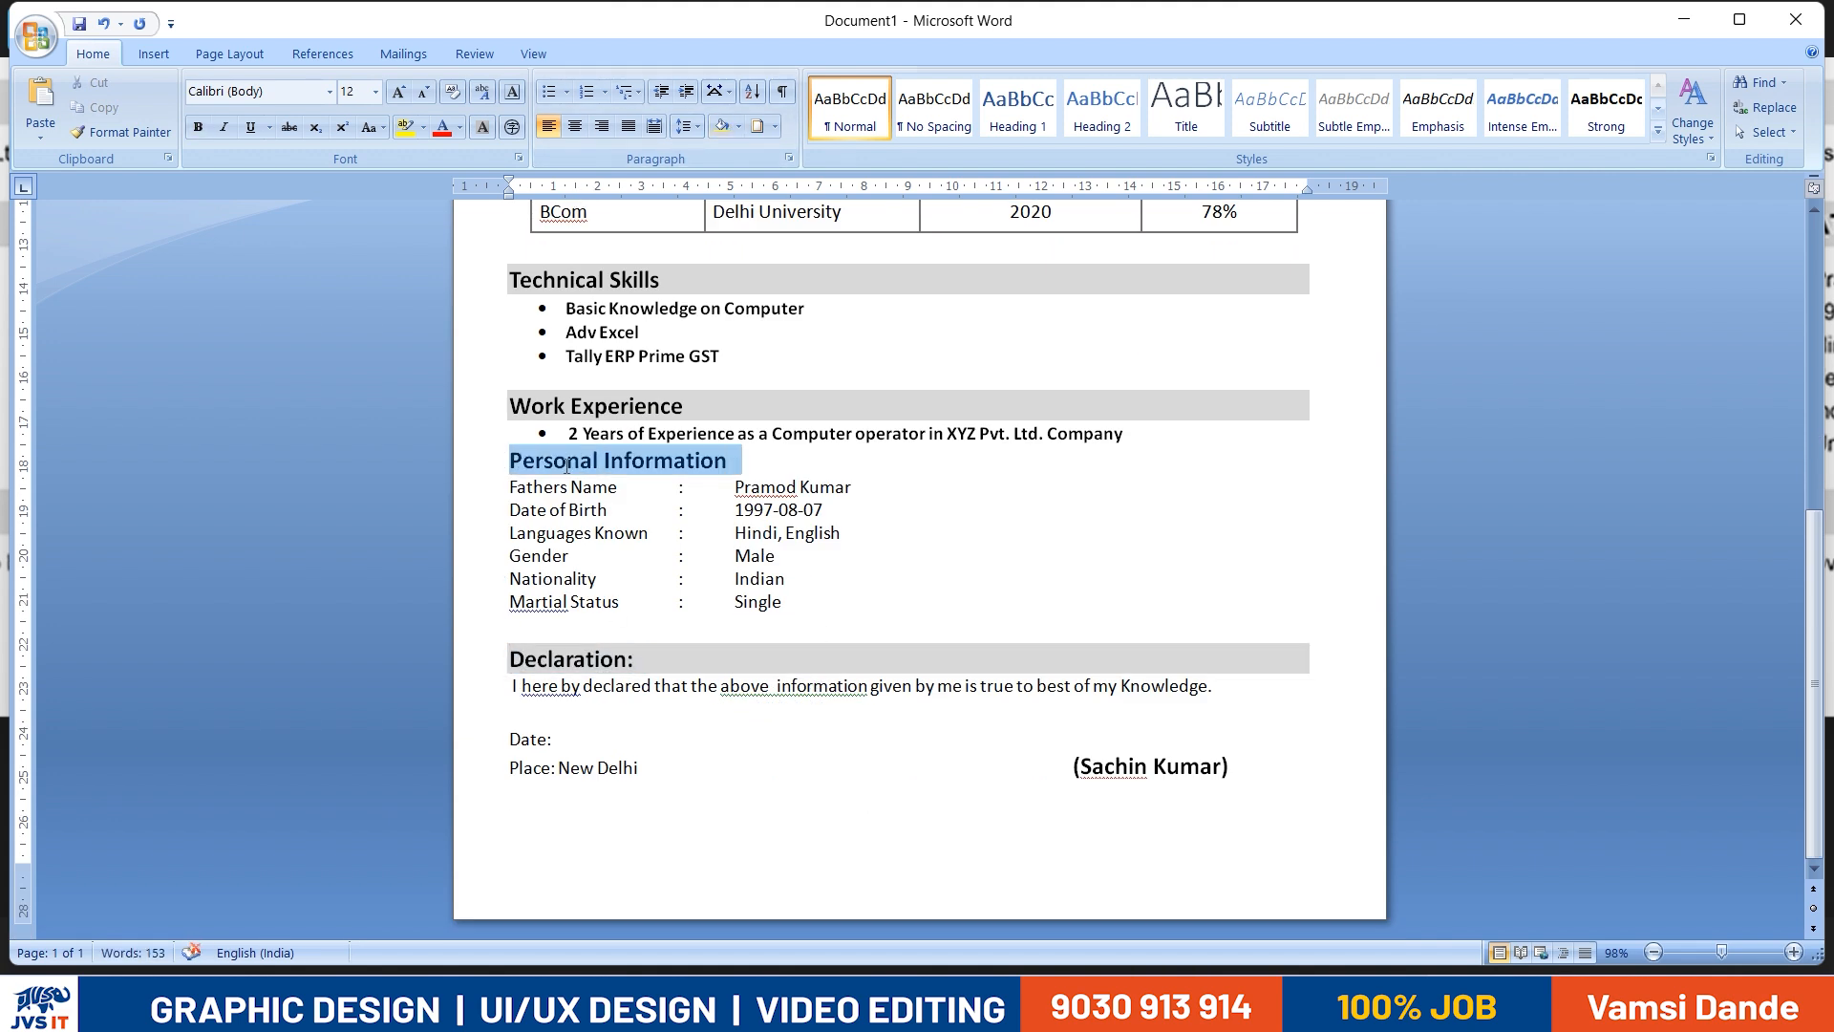
click(721, 126)
click(905, 766)
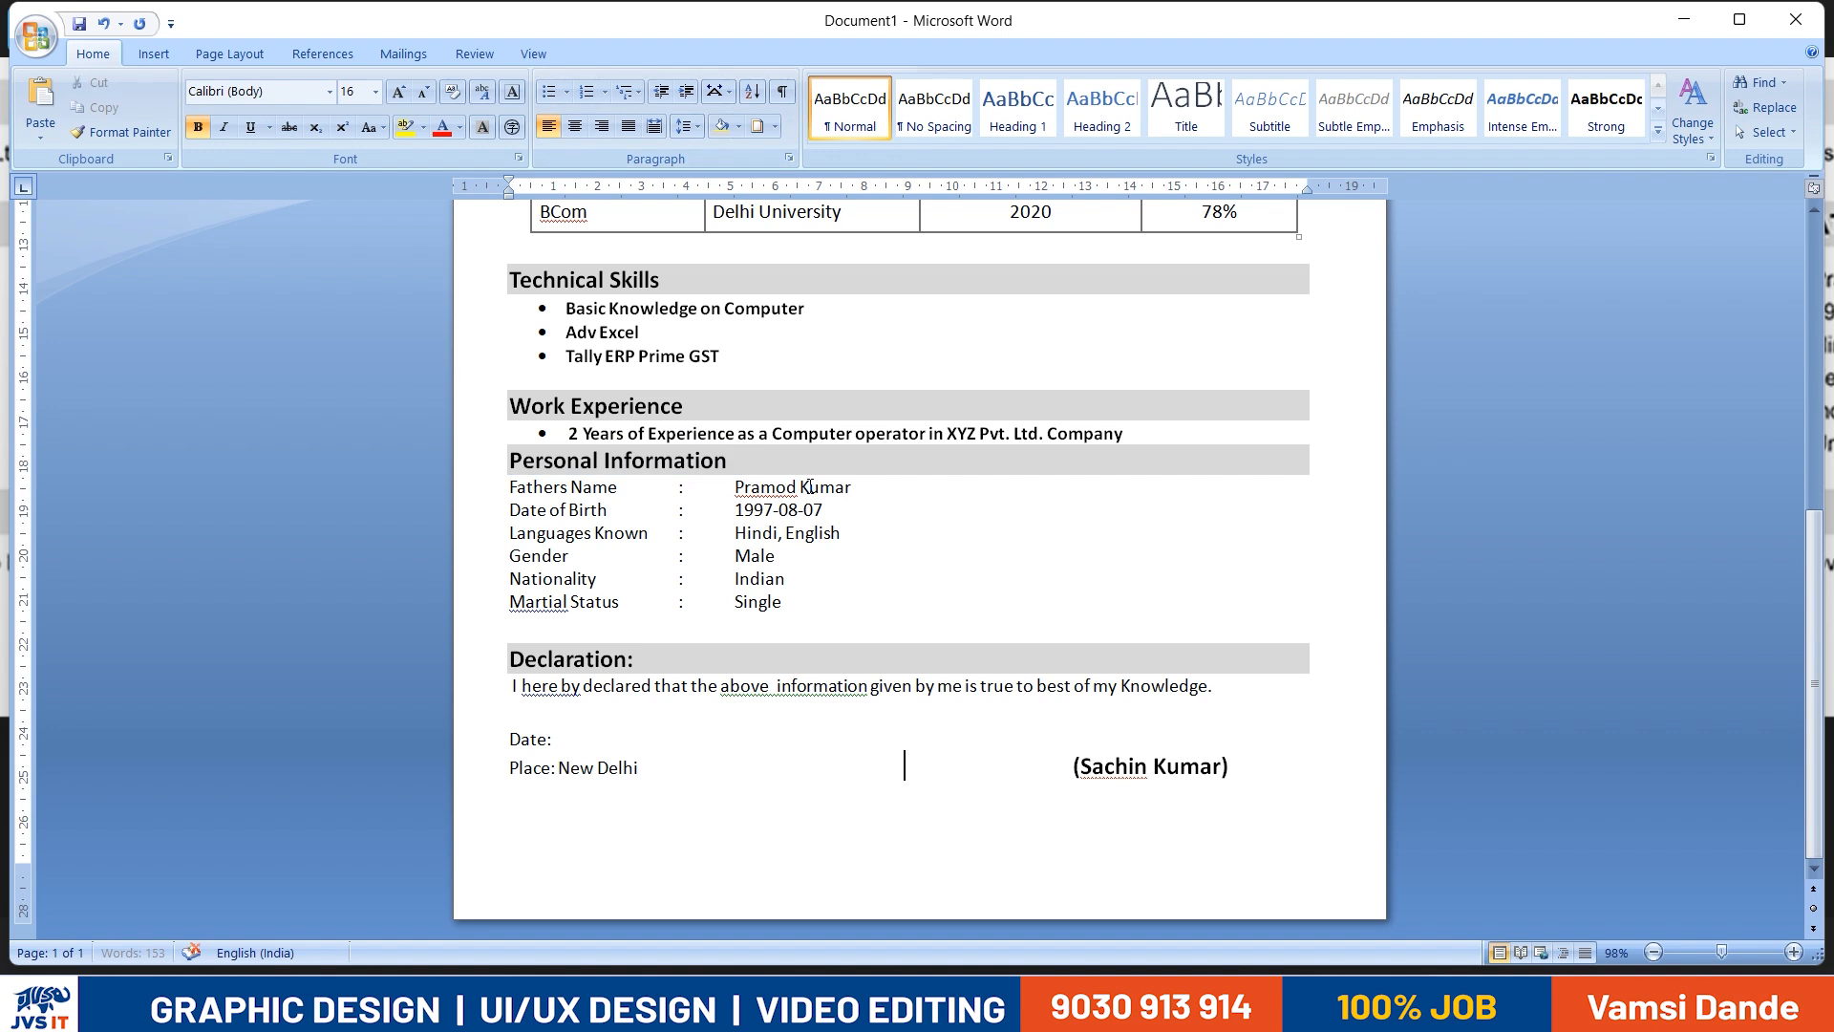
- Insert an unbulleted blank line between the Work Experience bullet and the Personal Information heading
click(1132, 426)
key(Return)
key(BackSpace)
key(BackSpace)
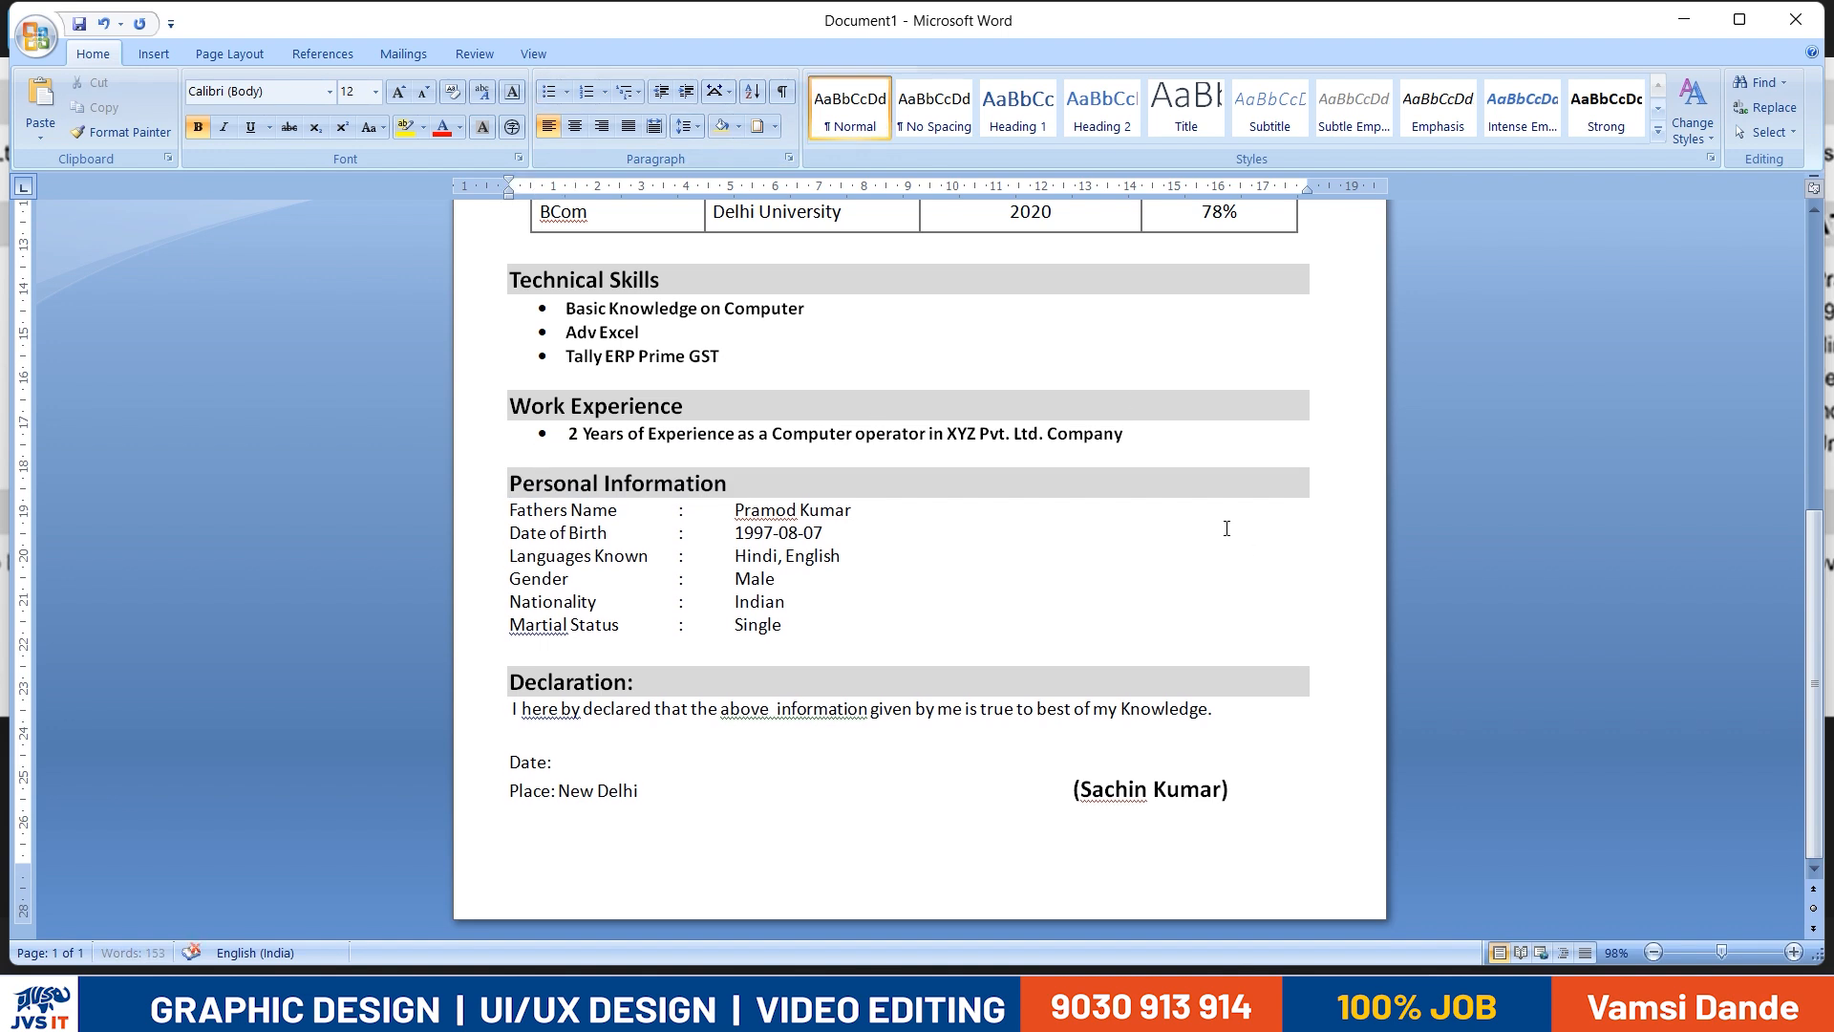
- Remove the extra character in front of the Resume title and make the Computer Operator line bold
scroll(1278, 585, up, 9)
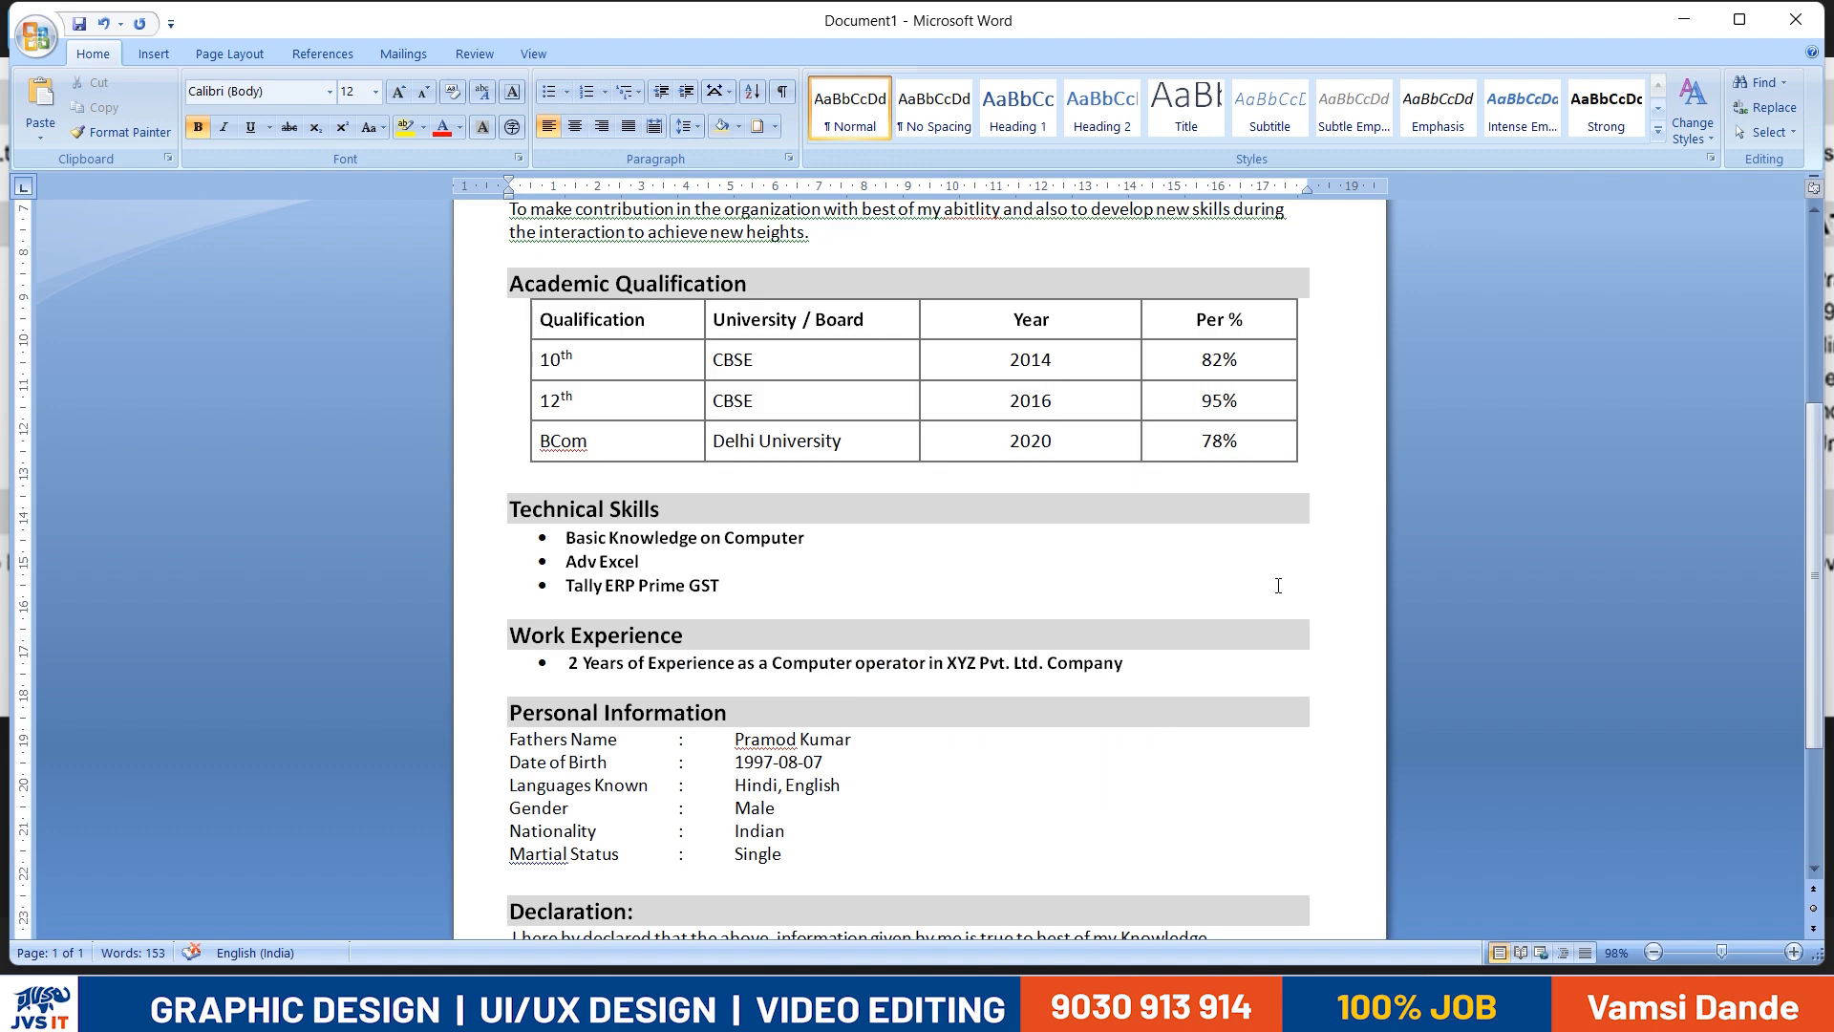
click(863, 308)
key(BackSpace)
click(663, 382)
drag(663, 382, 509, 384)
key(ctrl+b)
click(785, 447)
- Save the document to the Desktop as a Word Document named Resume
click(36, 36)
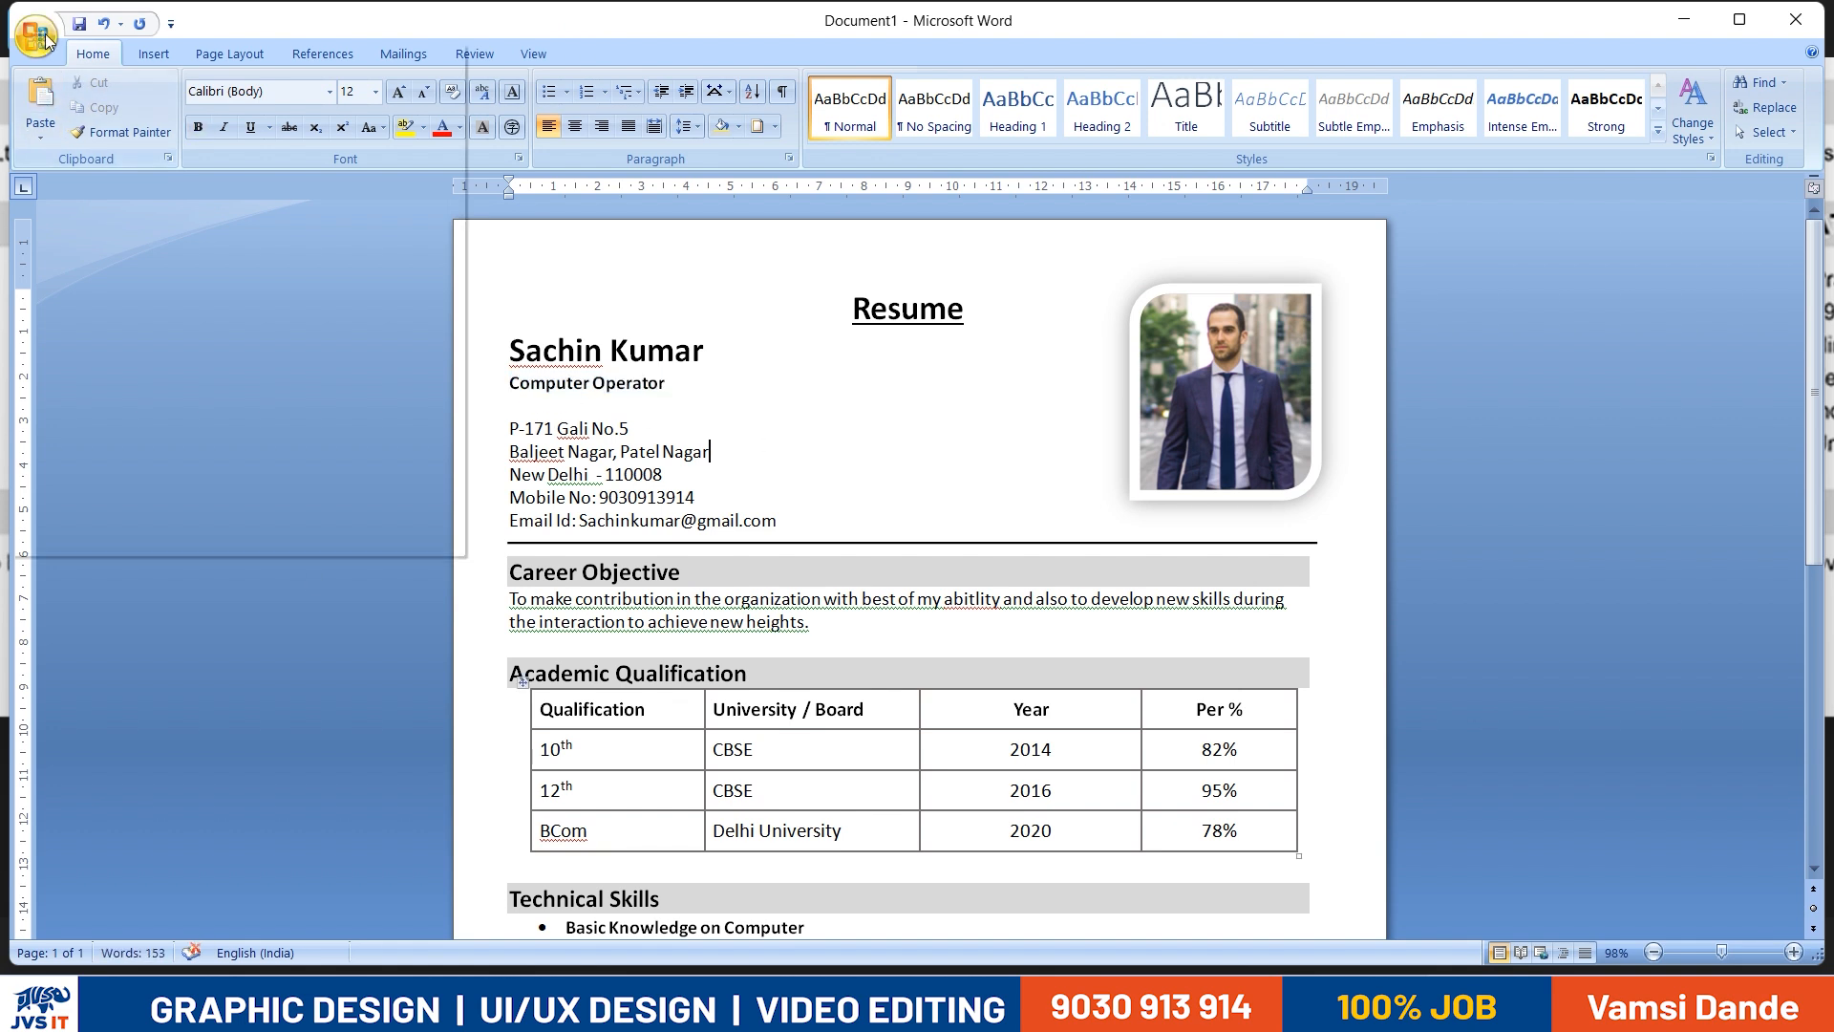
key(Escape)
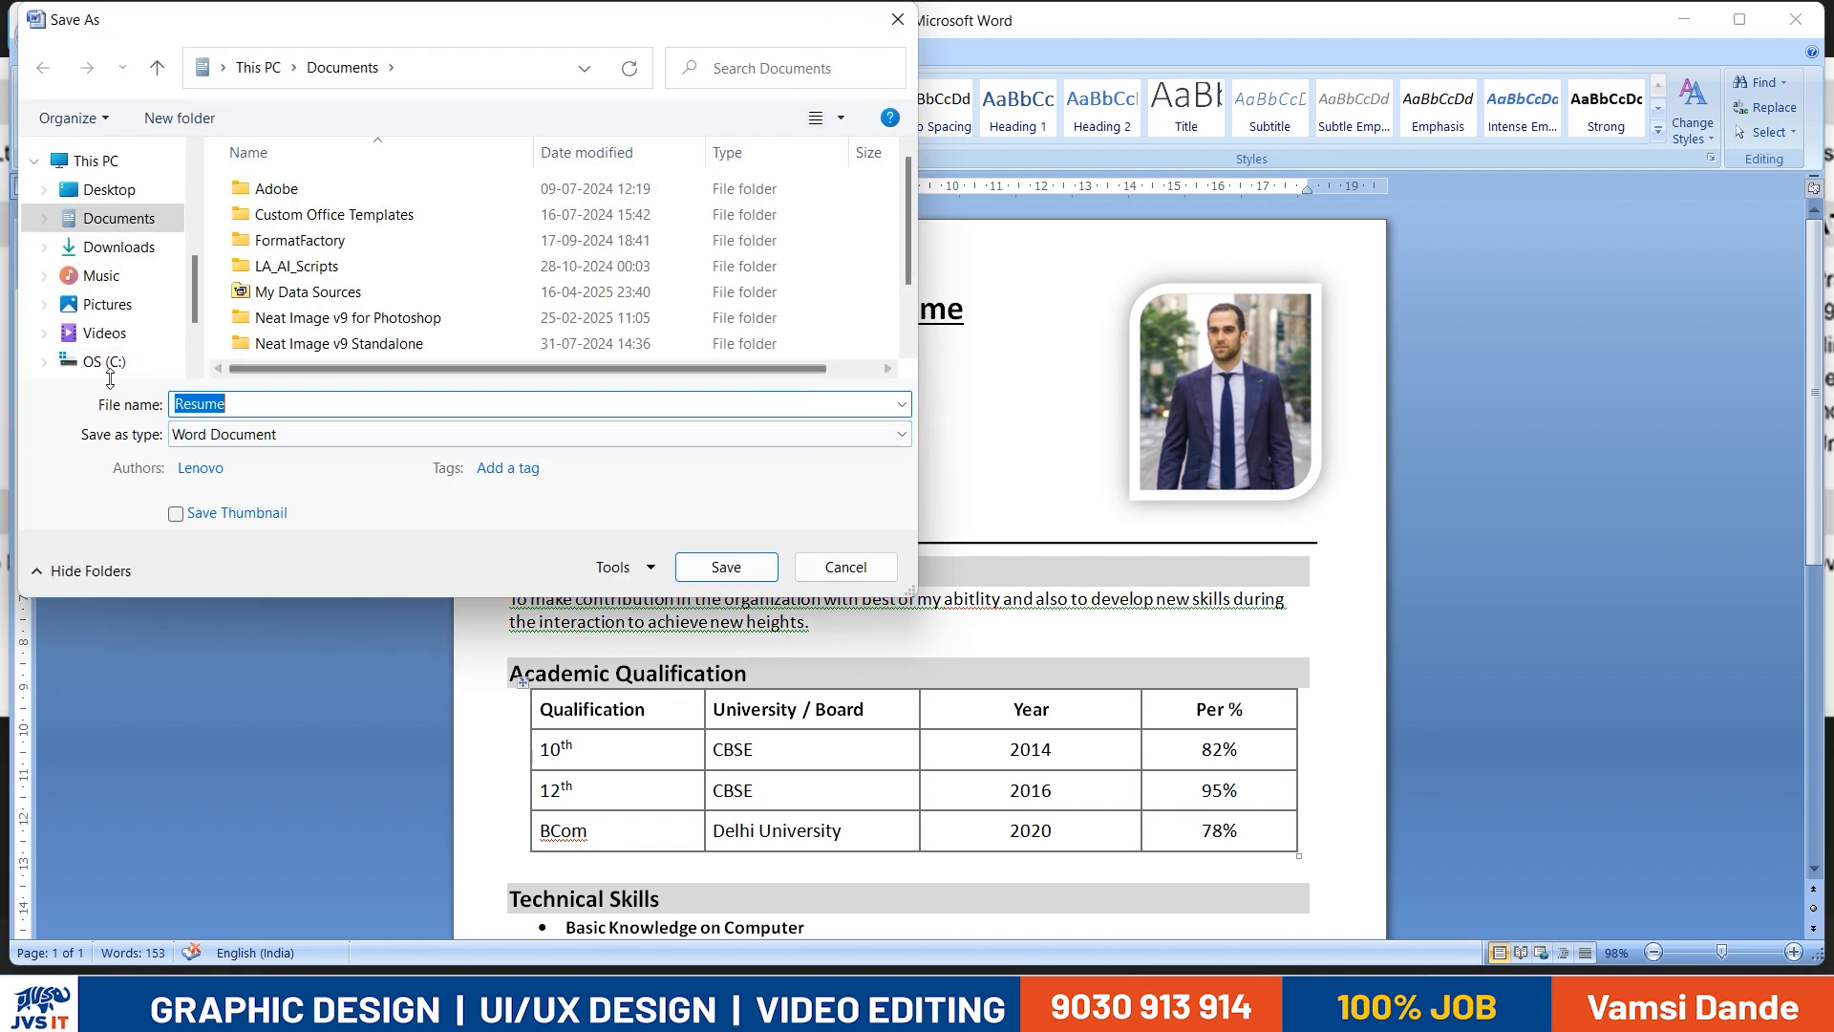
click(112, 191)
scroll(317, 279, down, 5)
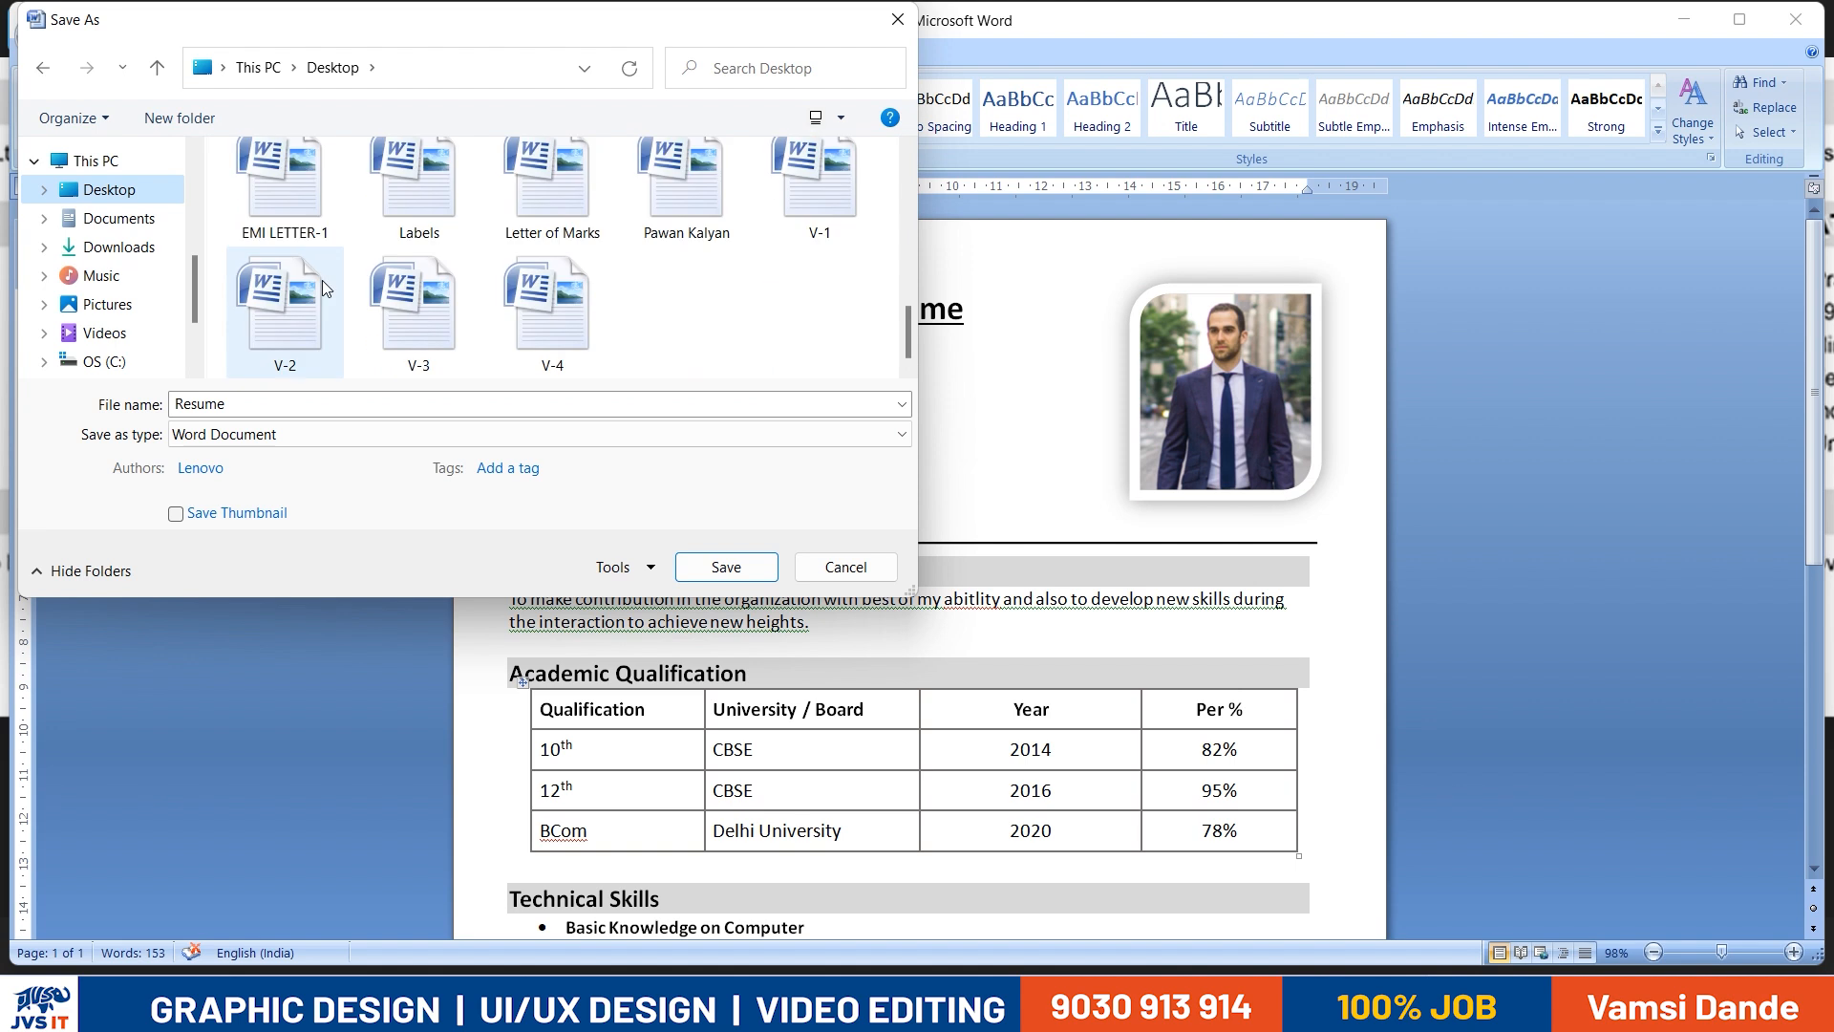
click(328, 400)
key(Return)
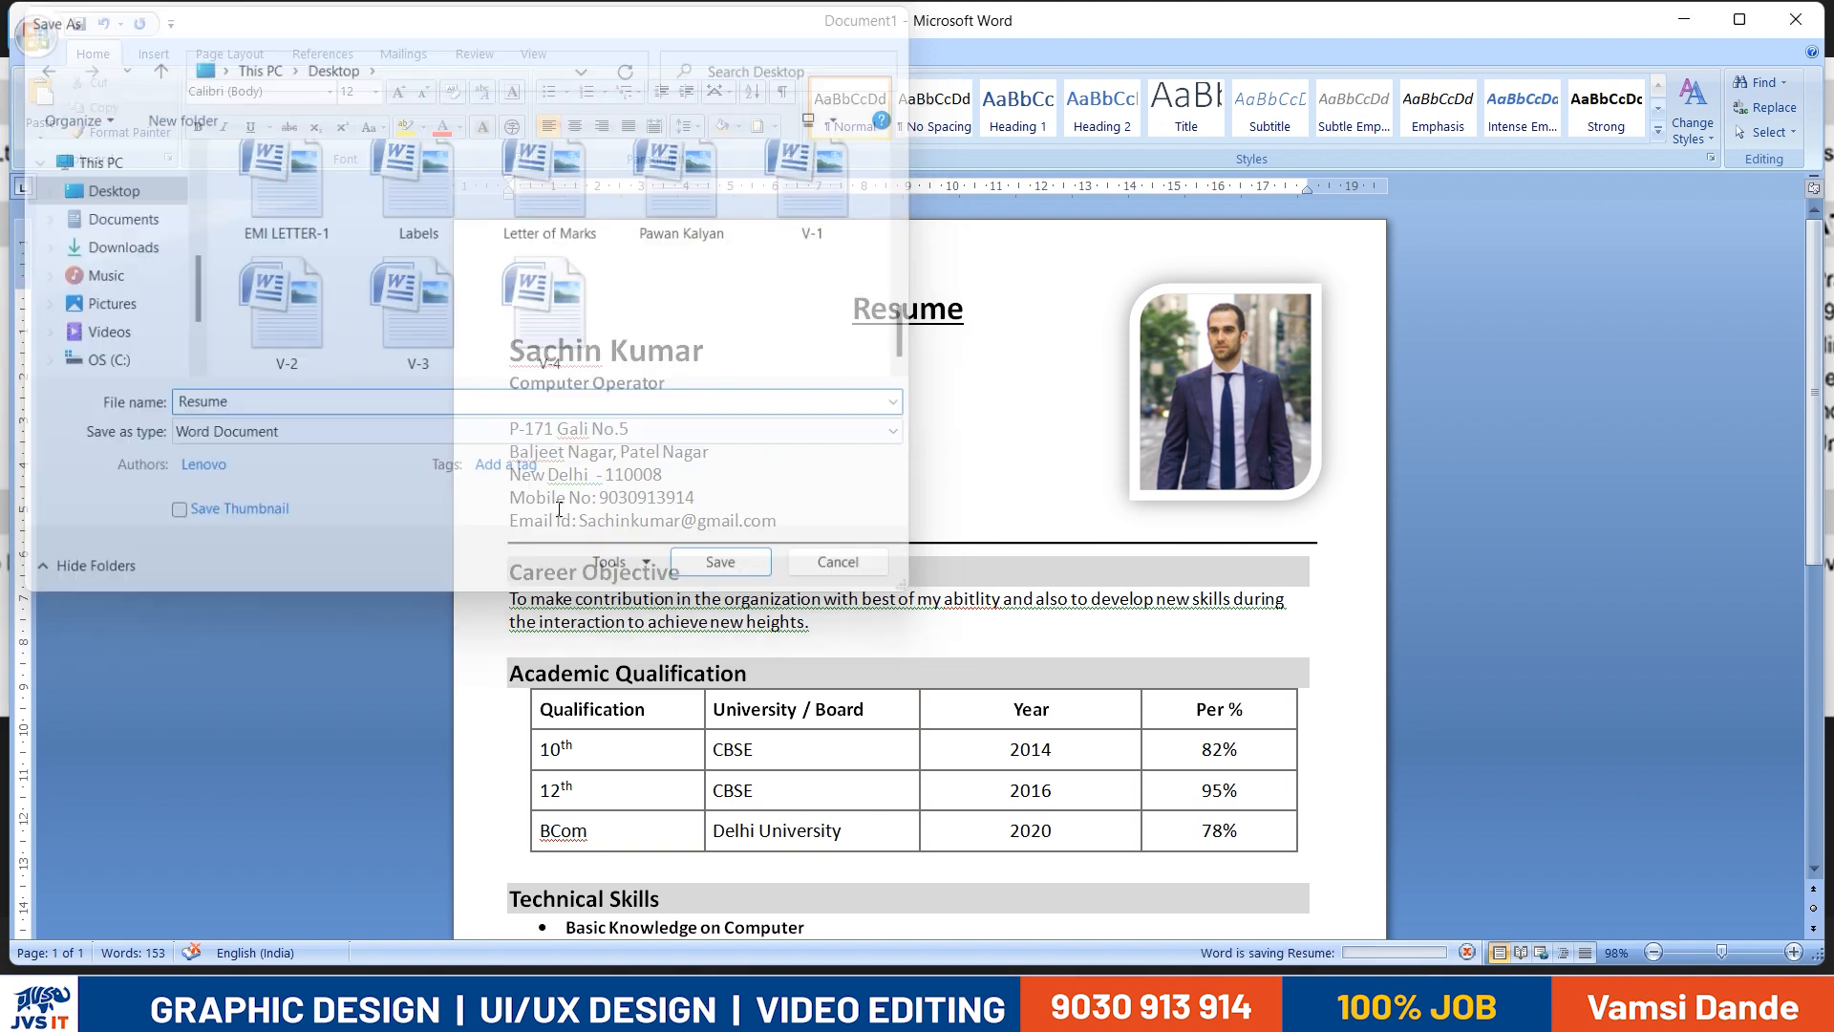
- Maximize the document window and print all pages of the resume with Microsoft Print to PDF
double_click(583, 18)
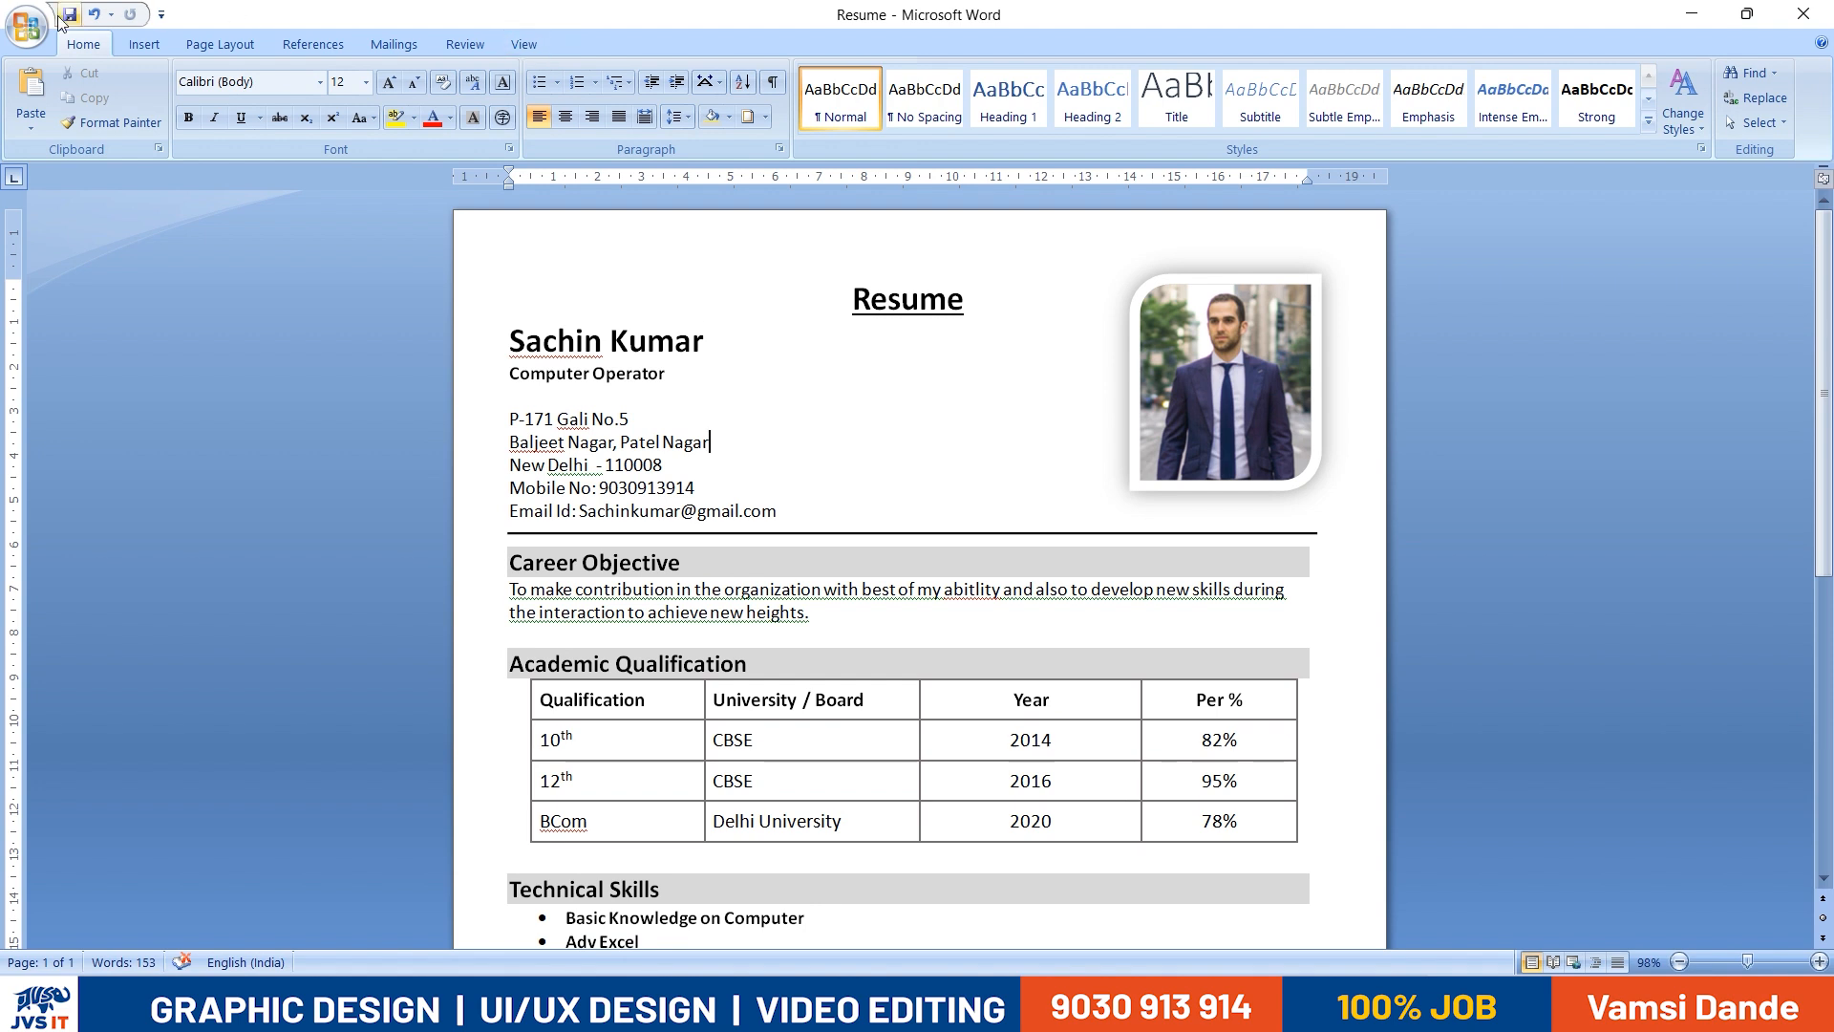
click(26, 27)
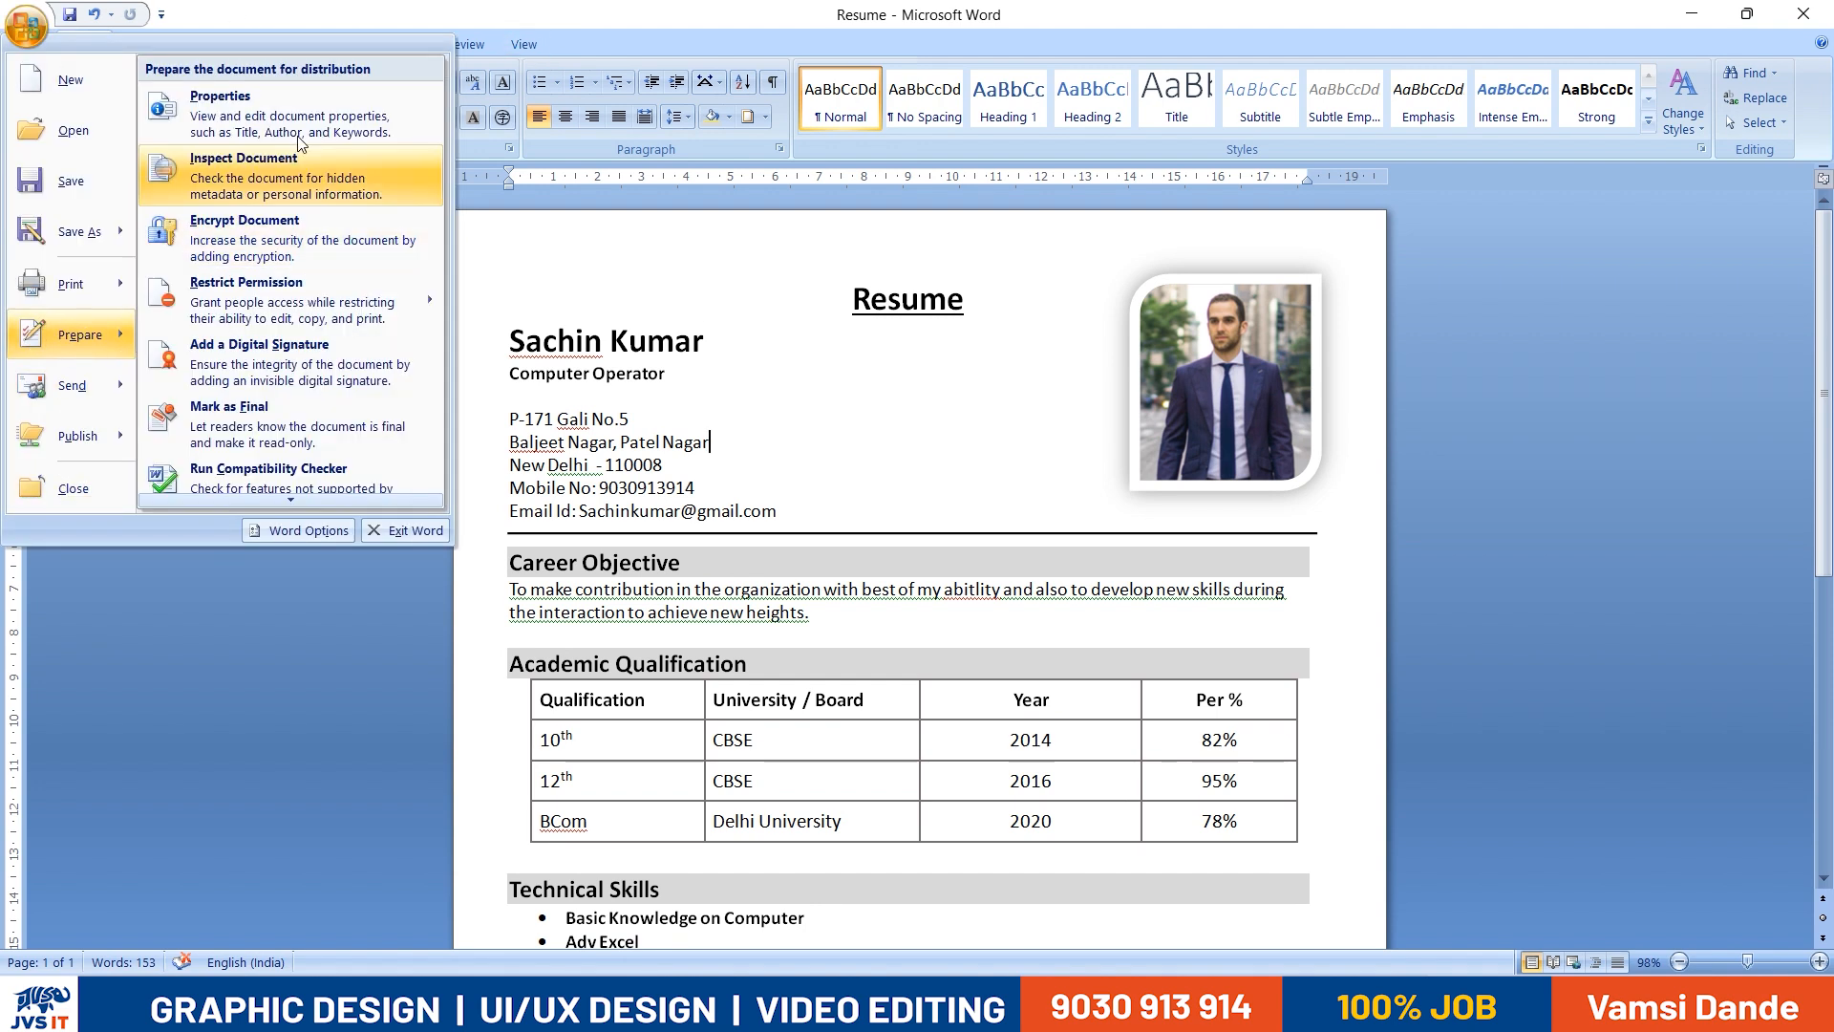
mouse_move(28, 401)
mouse_move(97, 284)
click(265, 94)
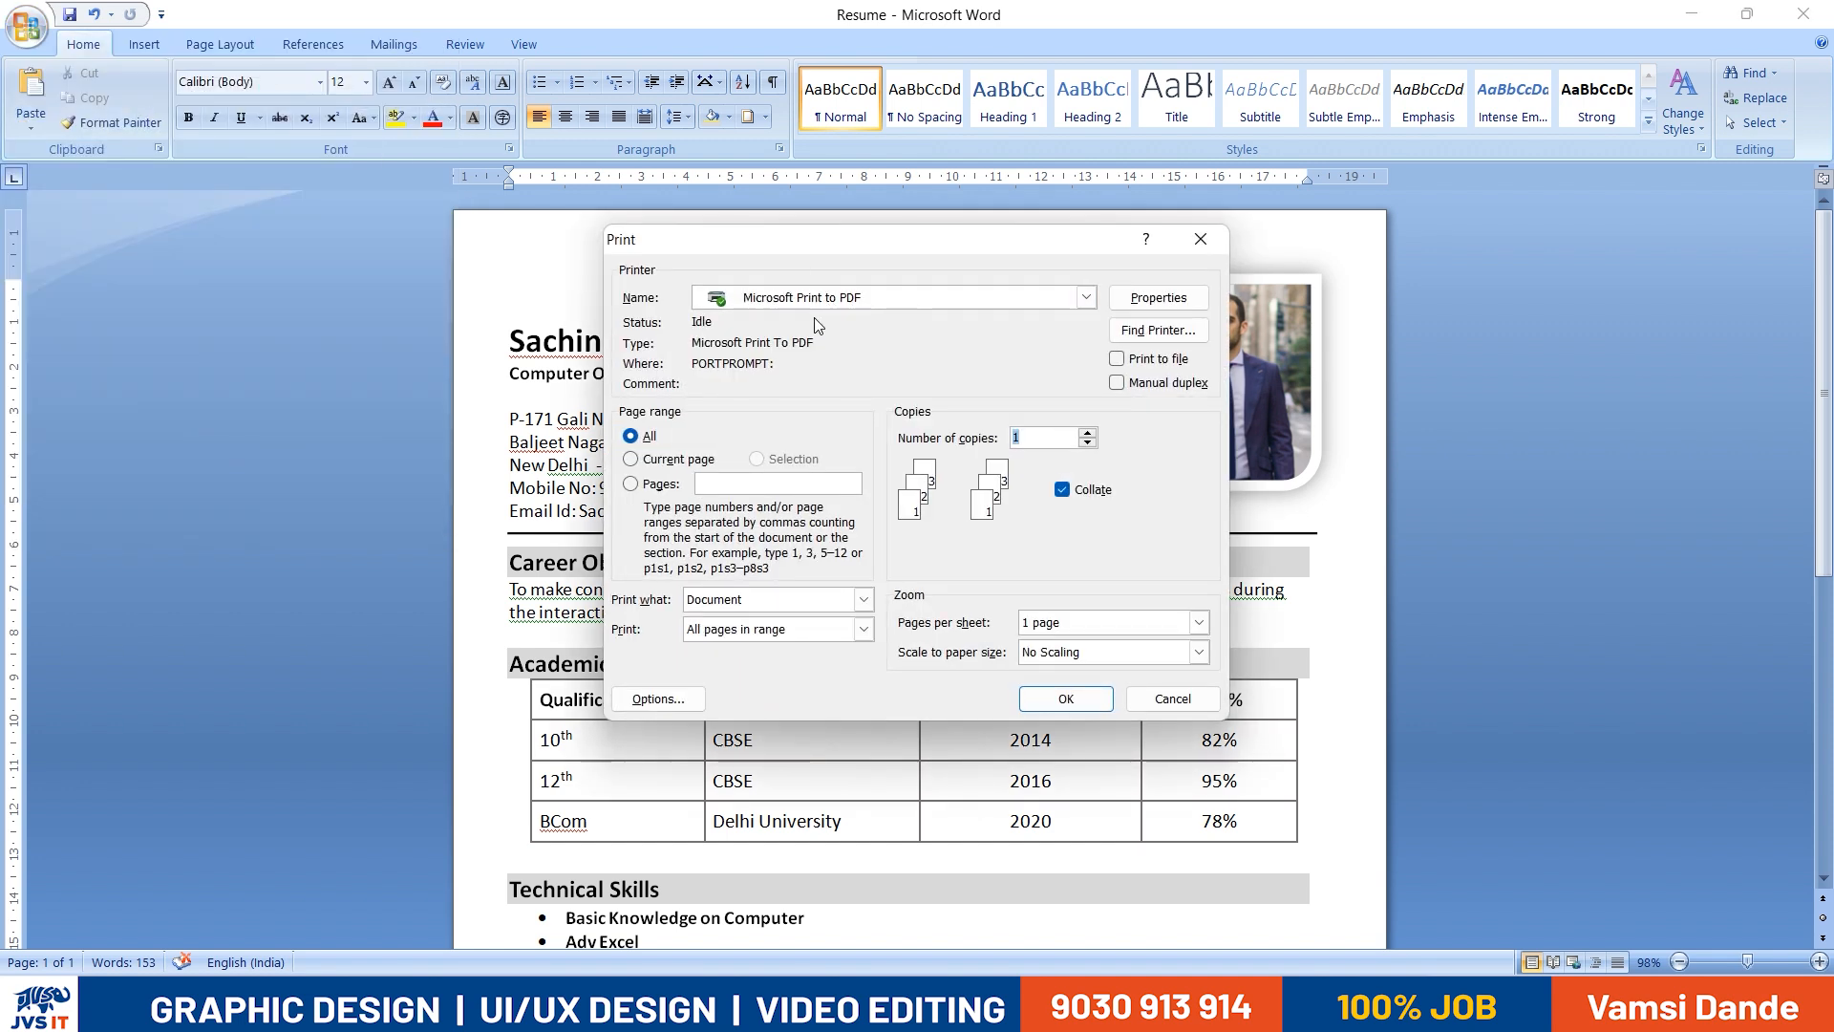
click(1065, 698)
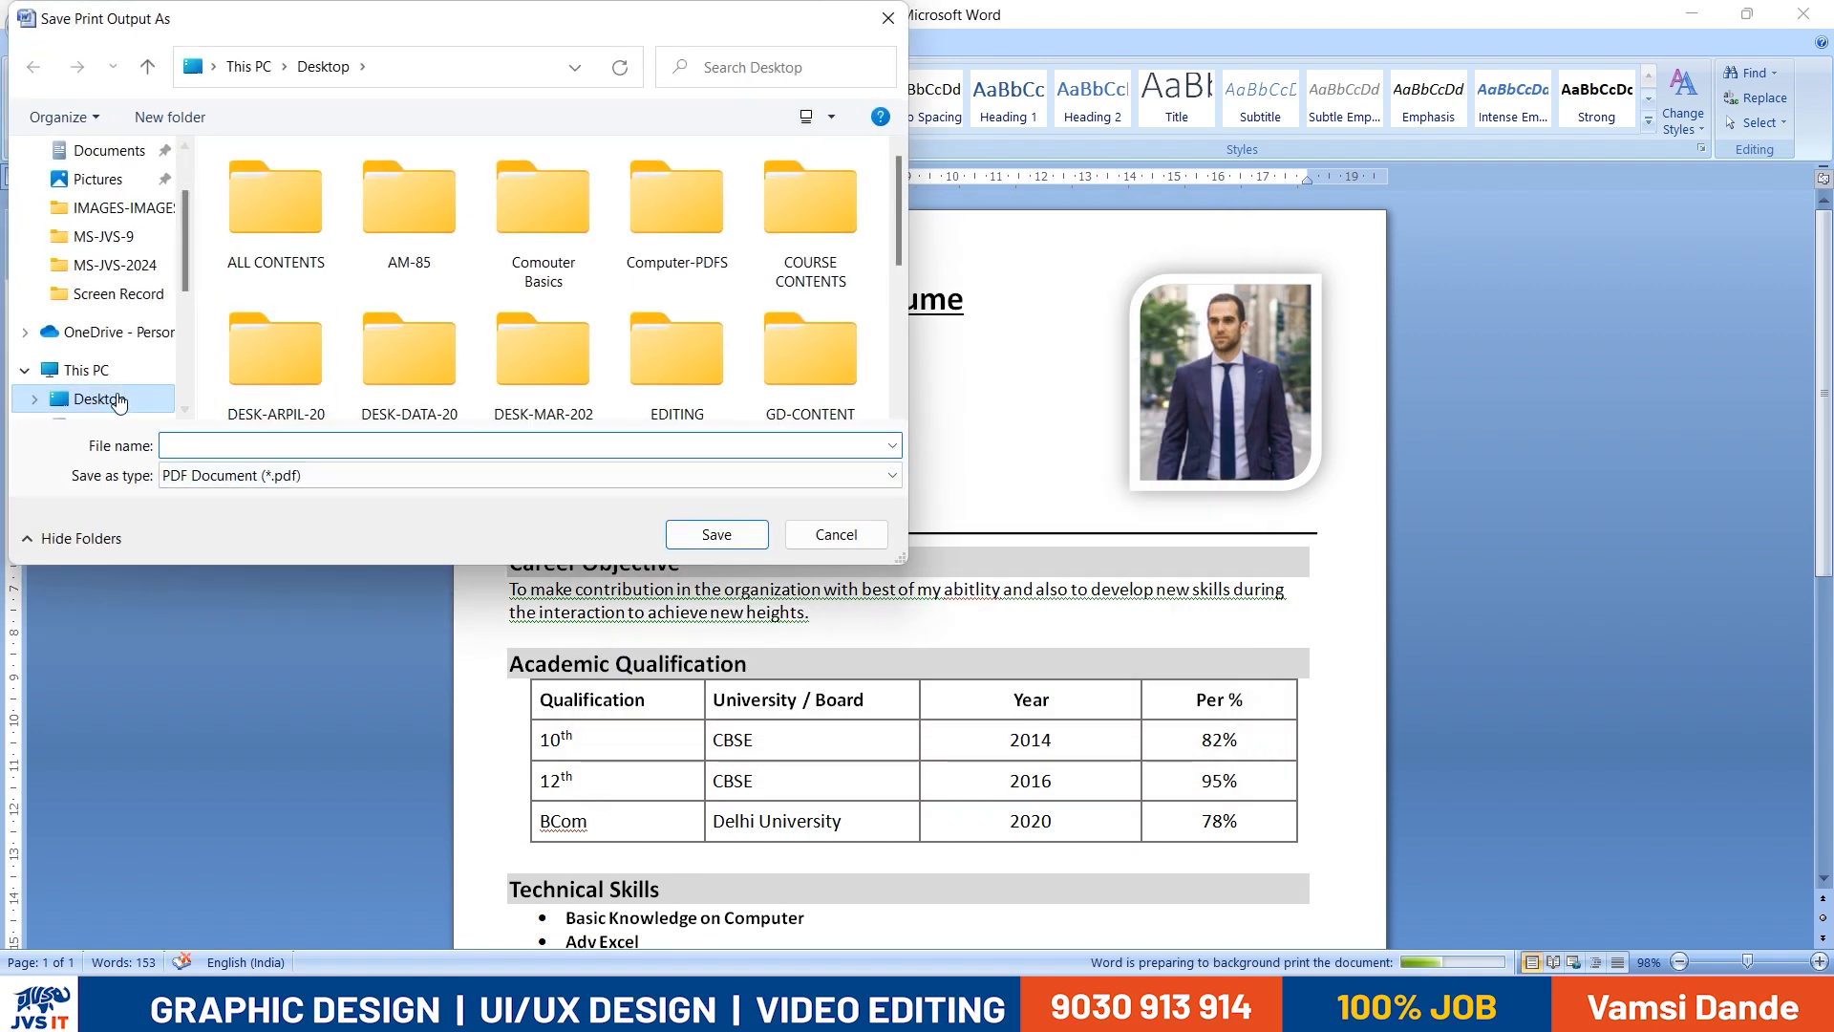
- Save the print output to the Desktop as a PDF named Resume
click(258, 445)
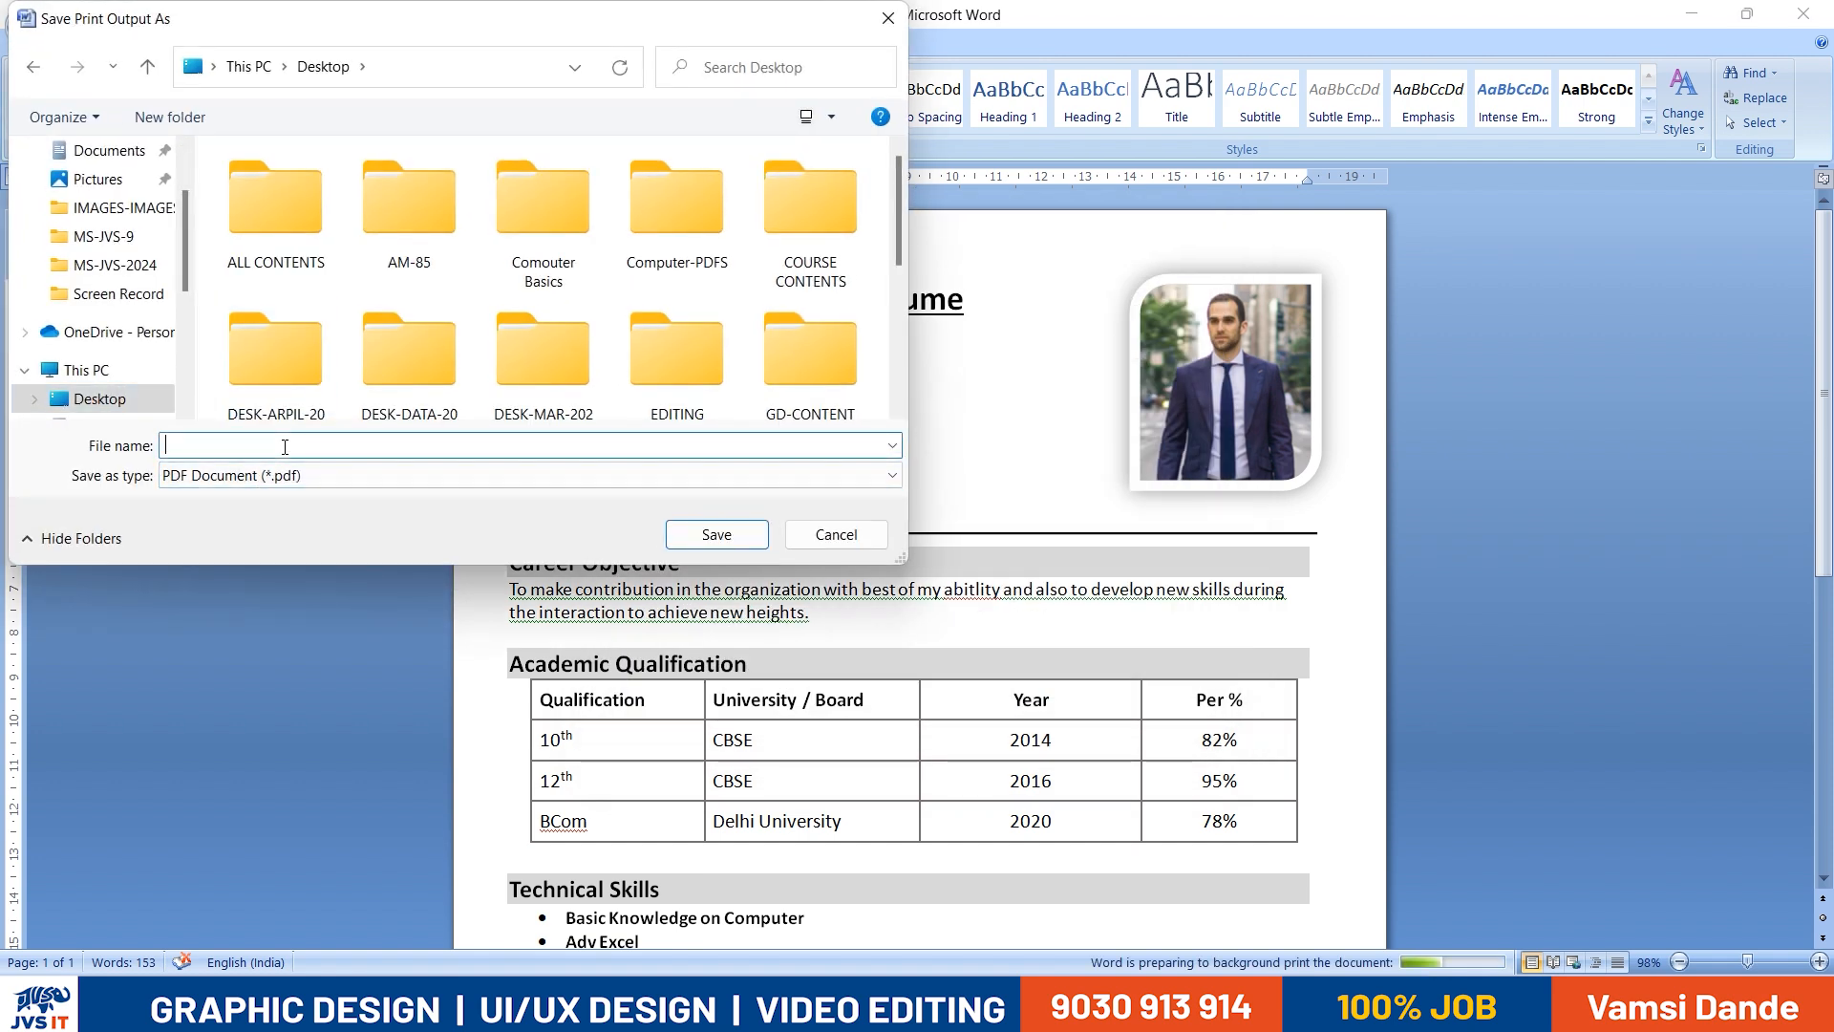
text(REsume)
key(BackSpace)
key(BackSpace)
key(BackSpace)
key(BackSpace)
key(BackSpace)
text(eszum)
key(BackSpace)
key(BackSpace)
key(BackSpace)
text(ume)
key(Return)
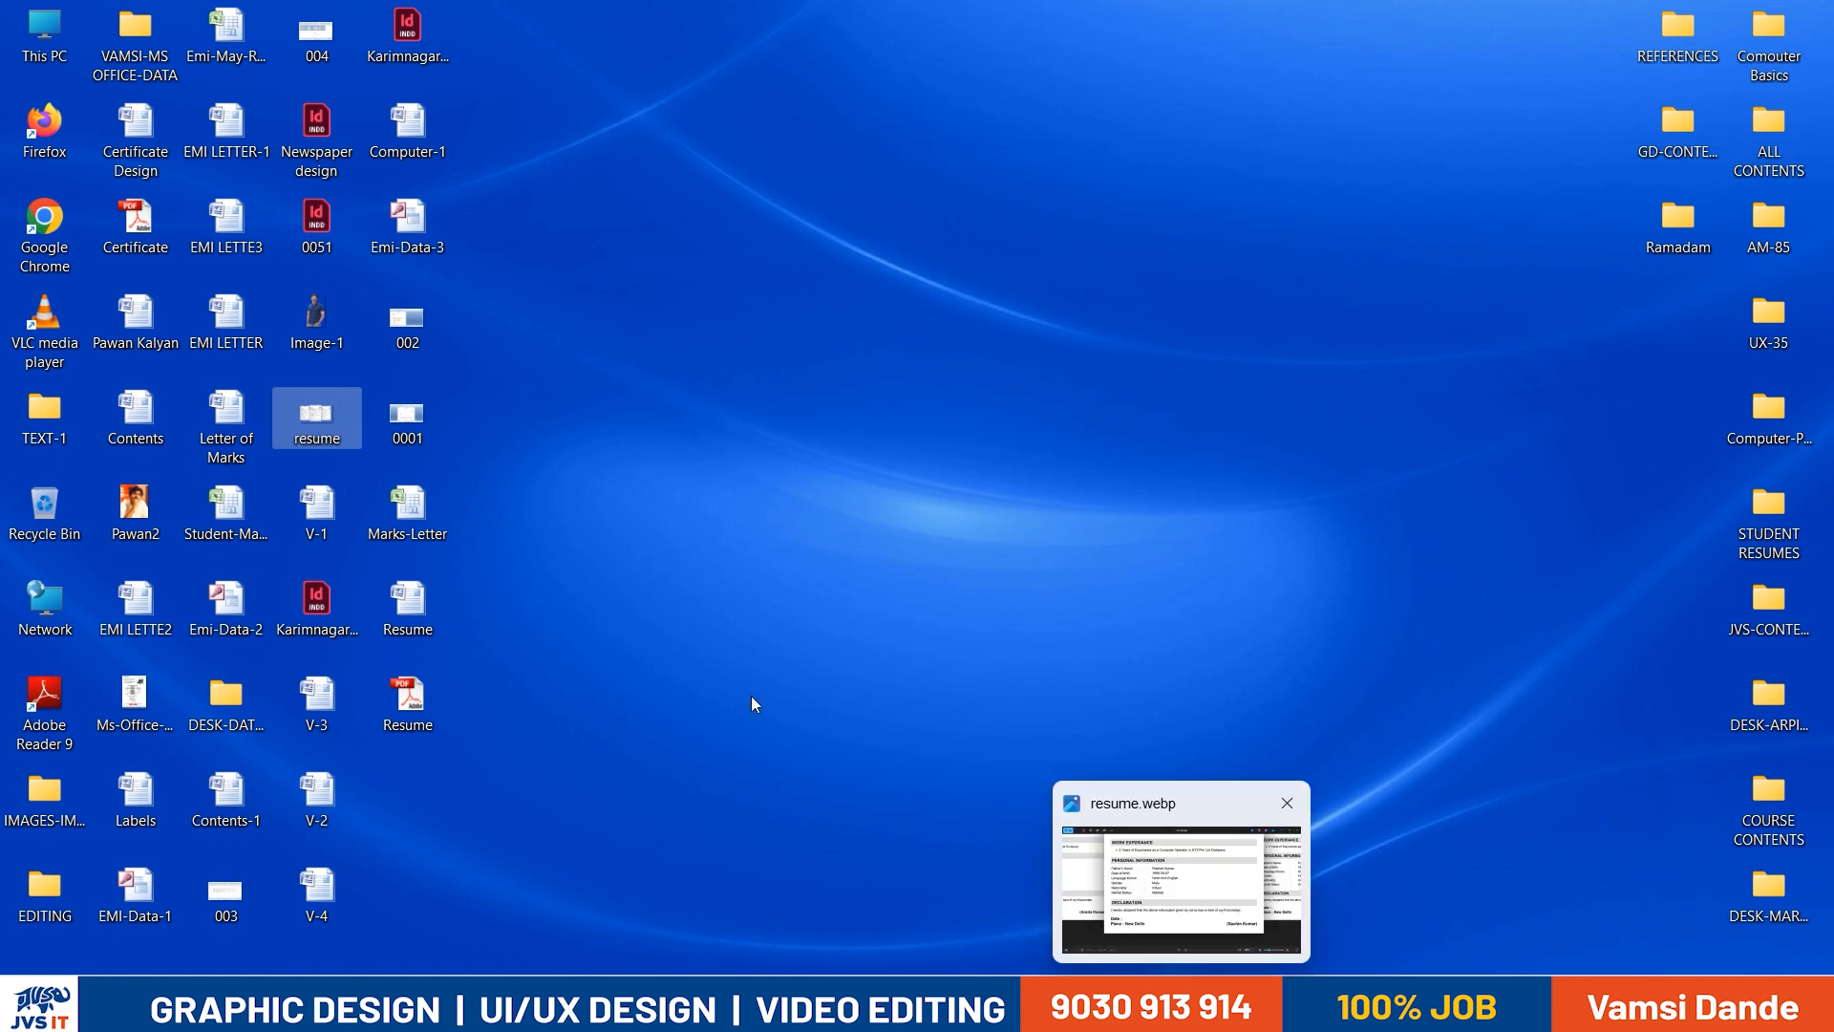
- Open the Resume PDF from the desktop in Adobe Reader, check the page from start to end, and close it
click(666, 701)
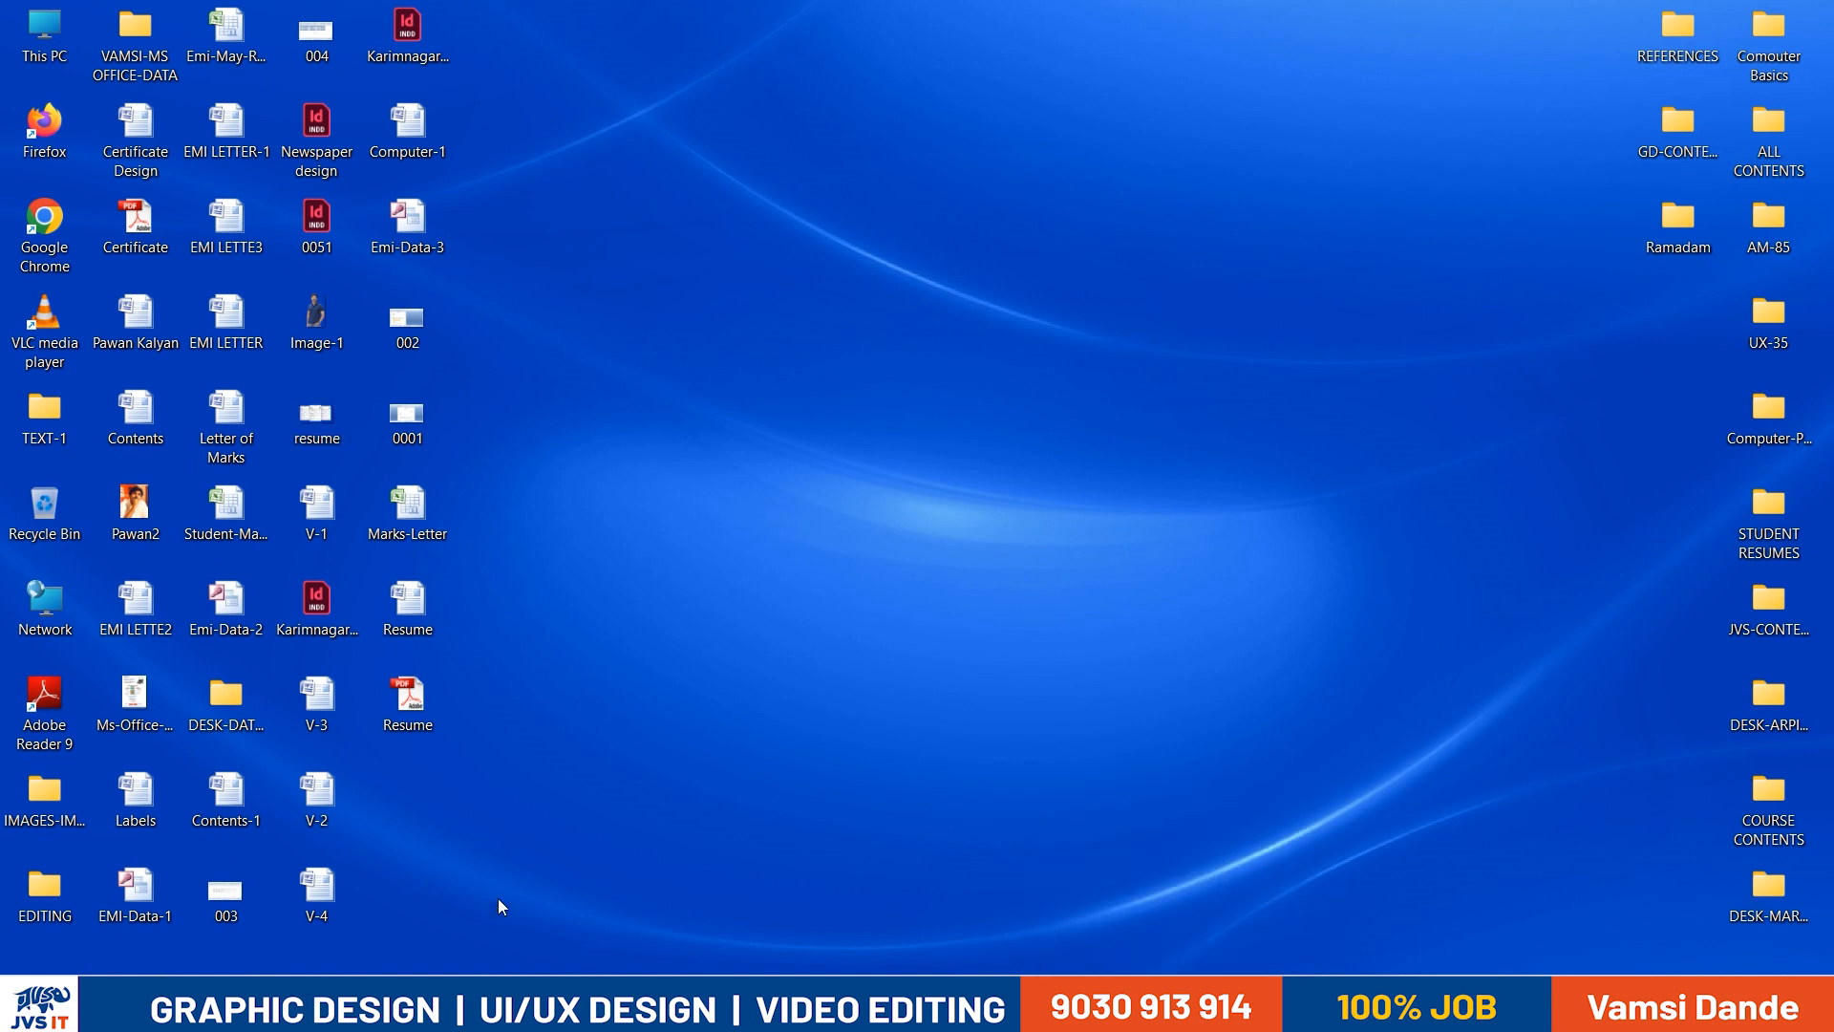
double_click(408, 700)
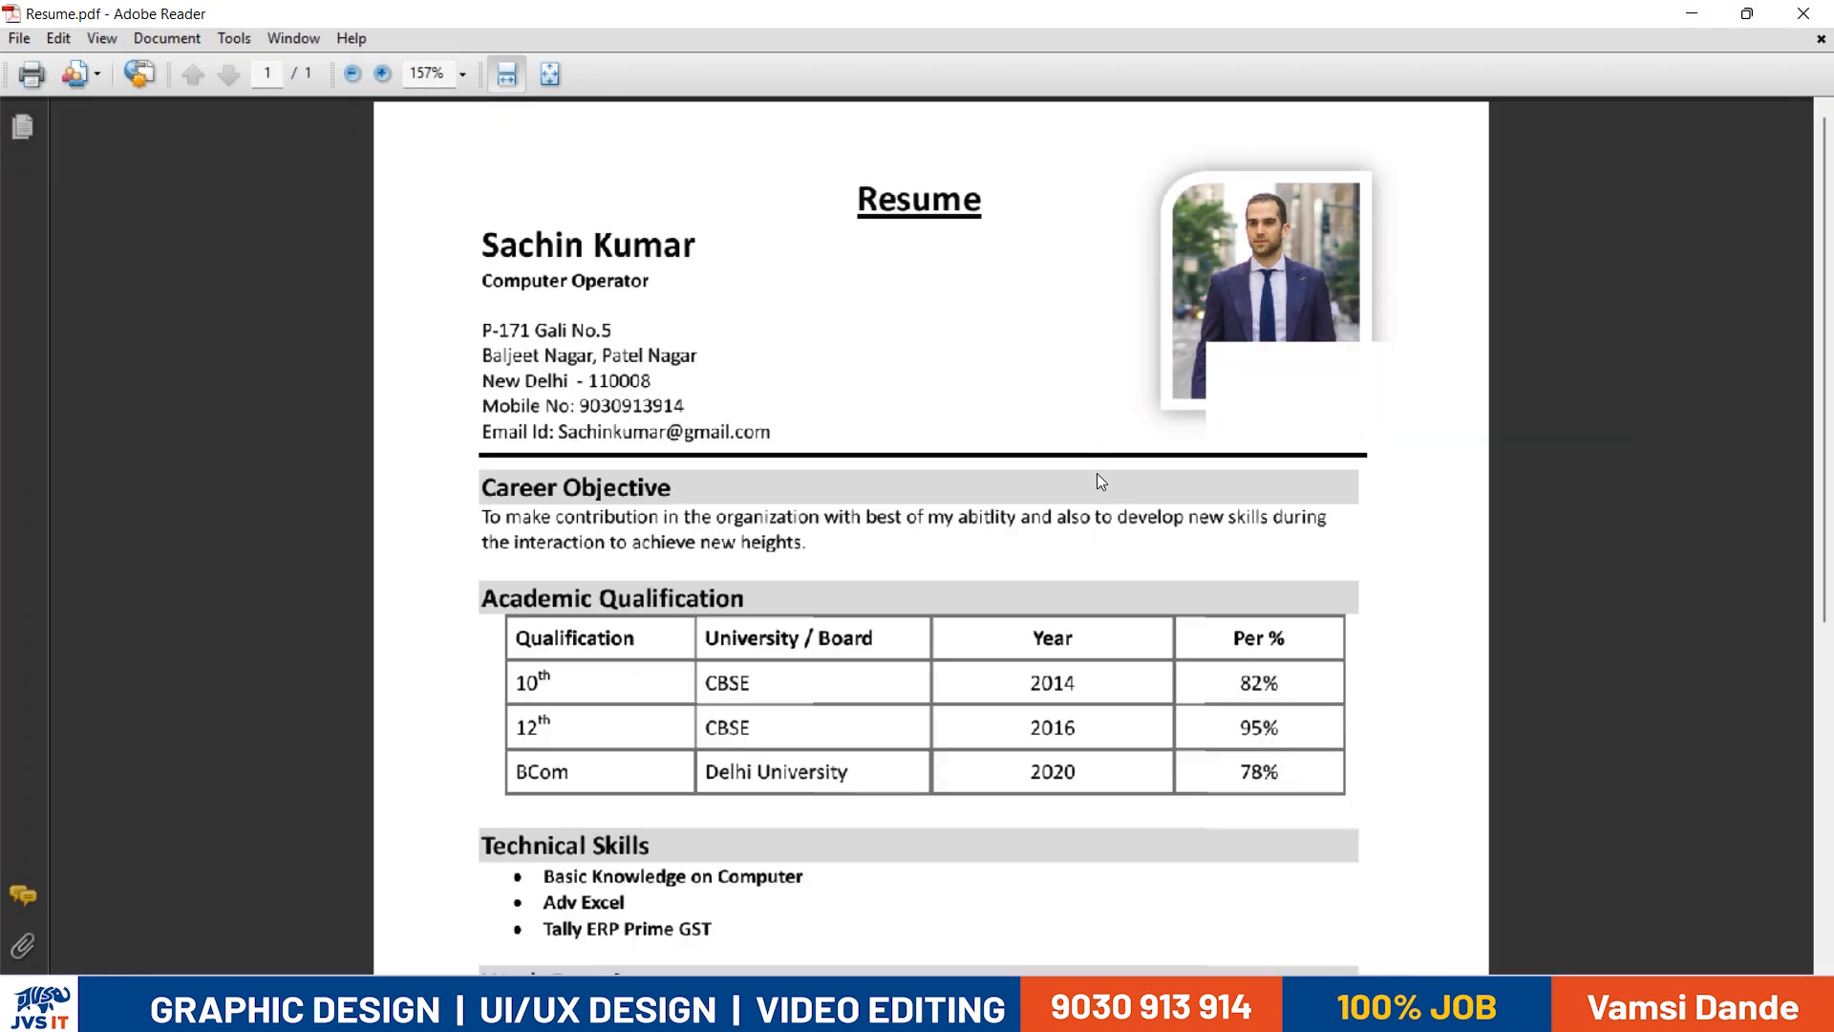
scroll(1099, 478, down, 3)
scroll(1110, 544, down, 2)
scroll(1113, 573, up, 5)
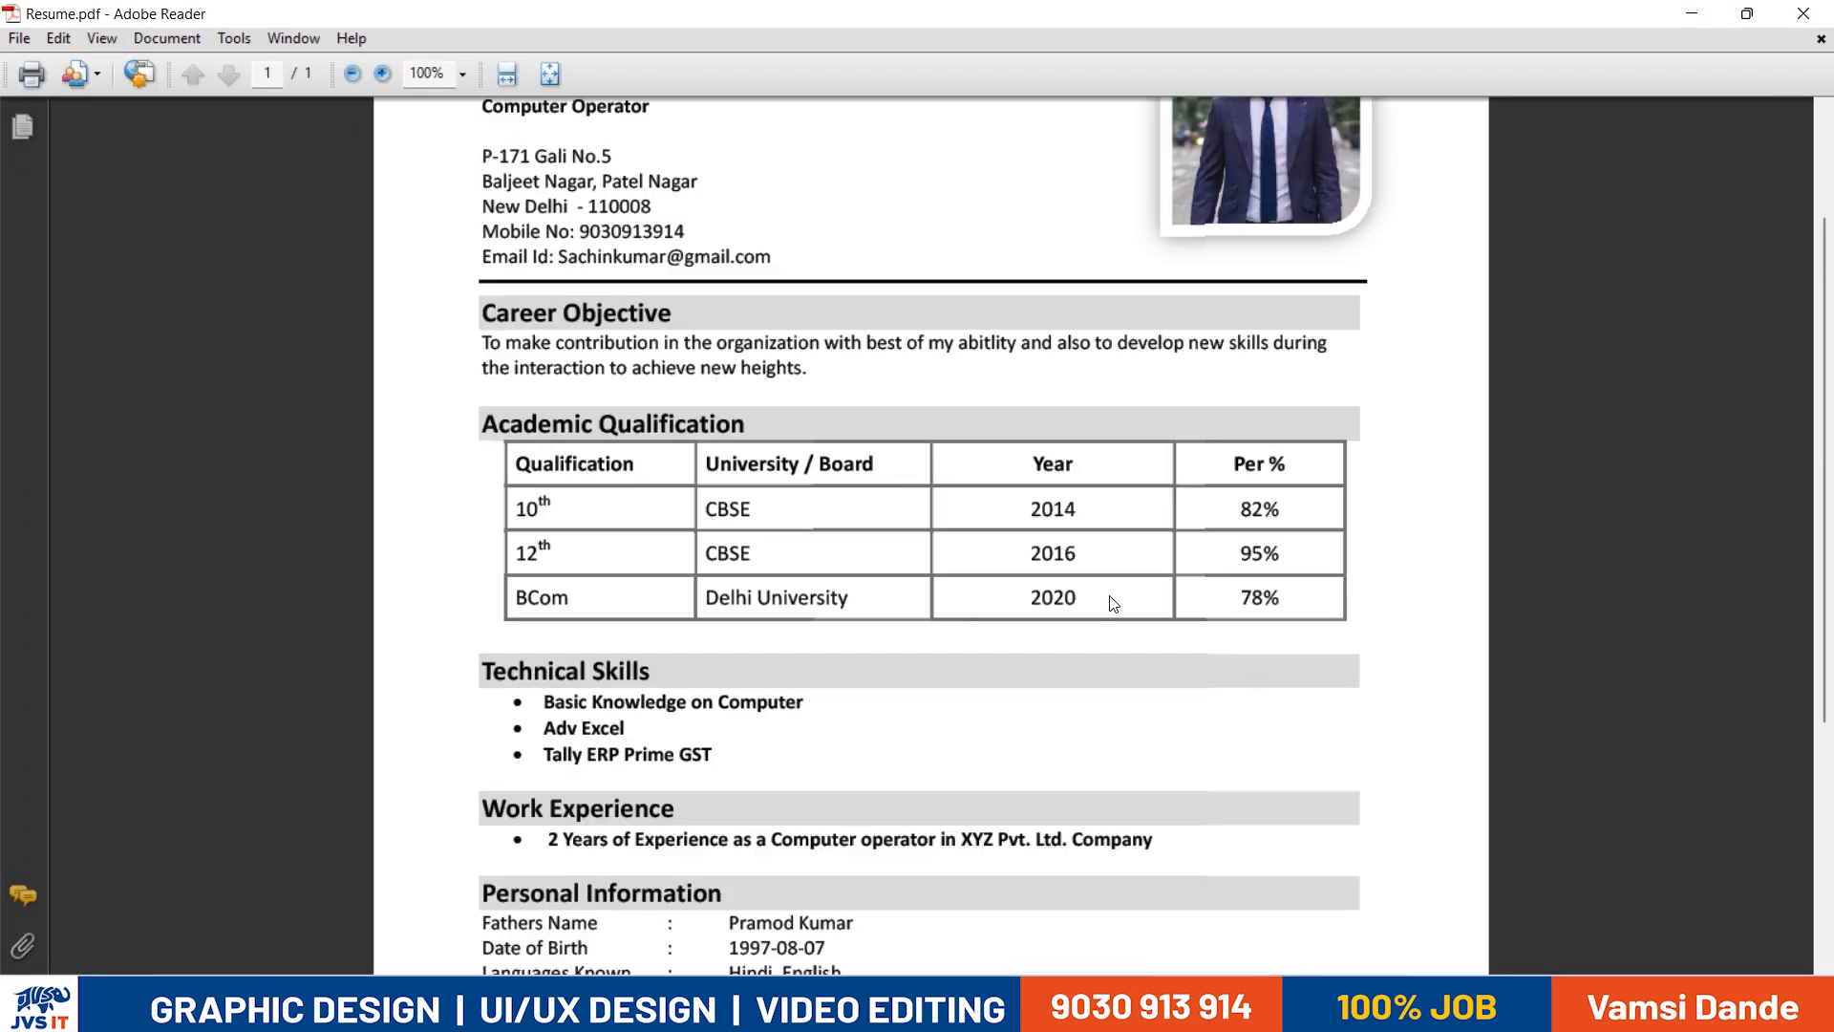
scroll(1111, 601, down, 5)
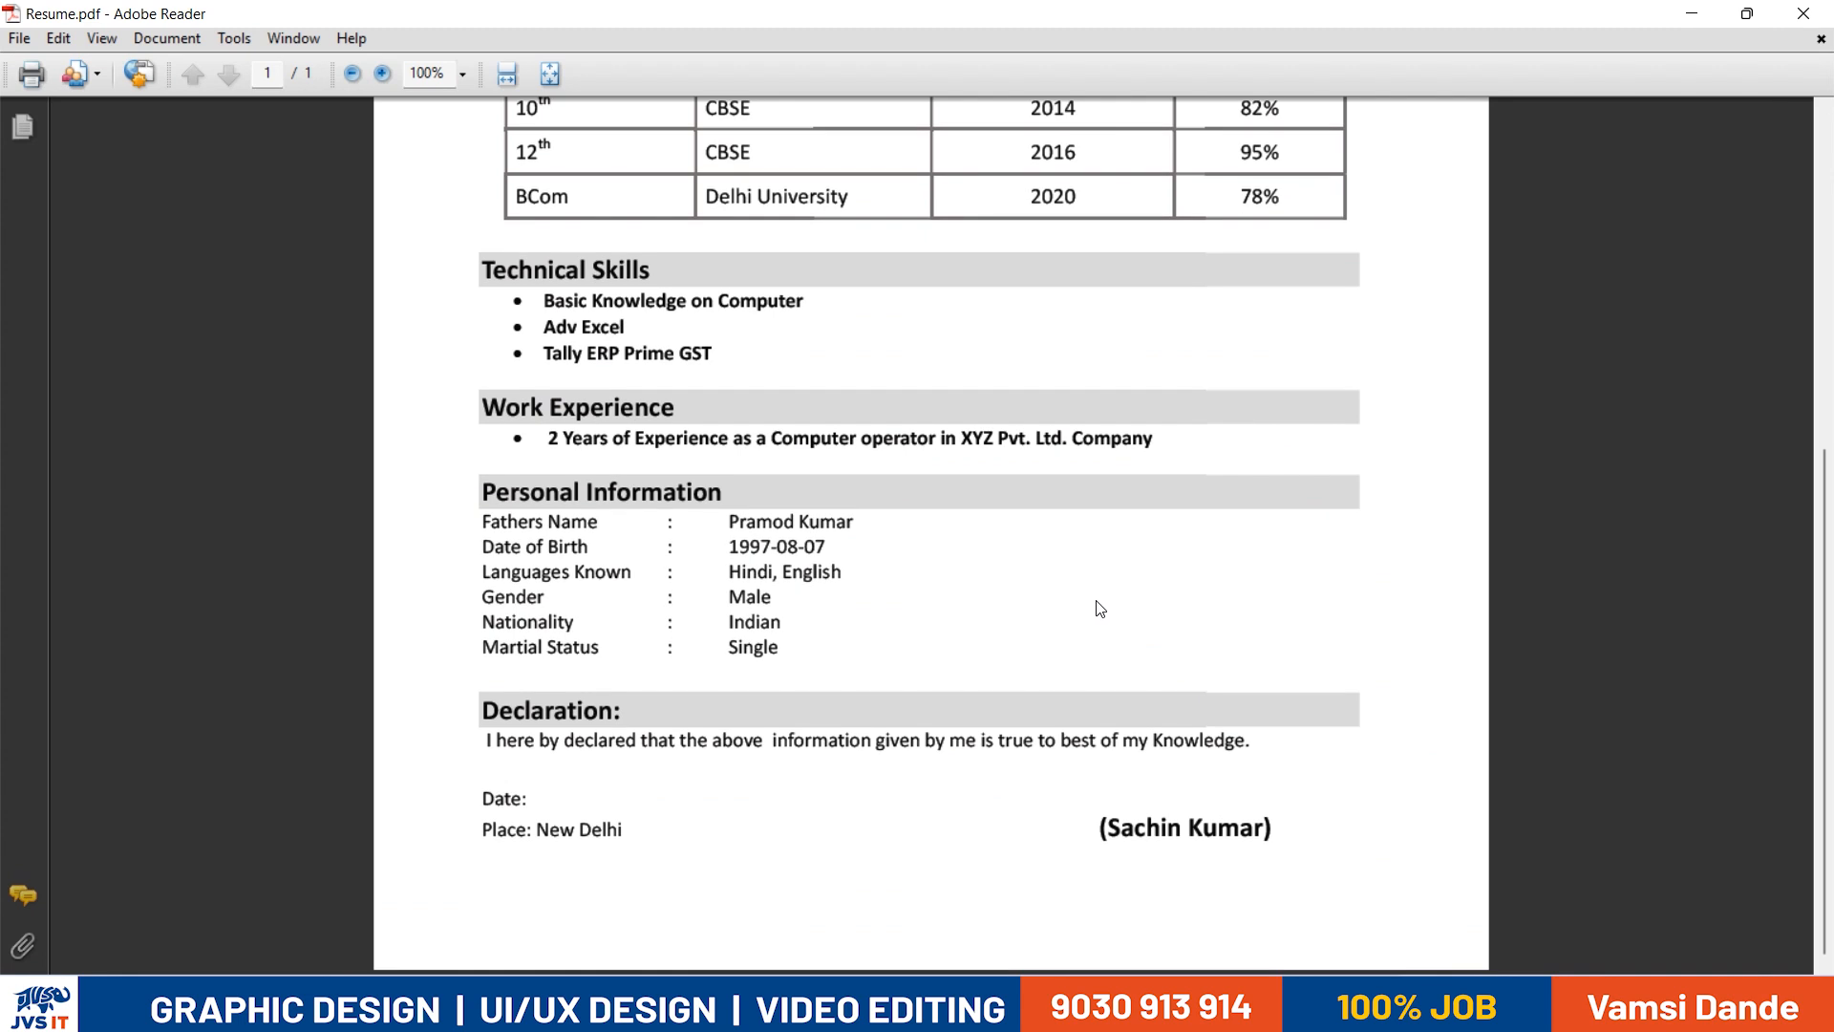
click(1804, 13)
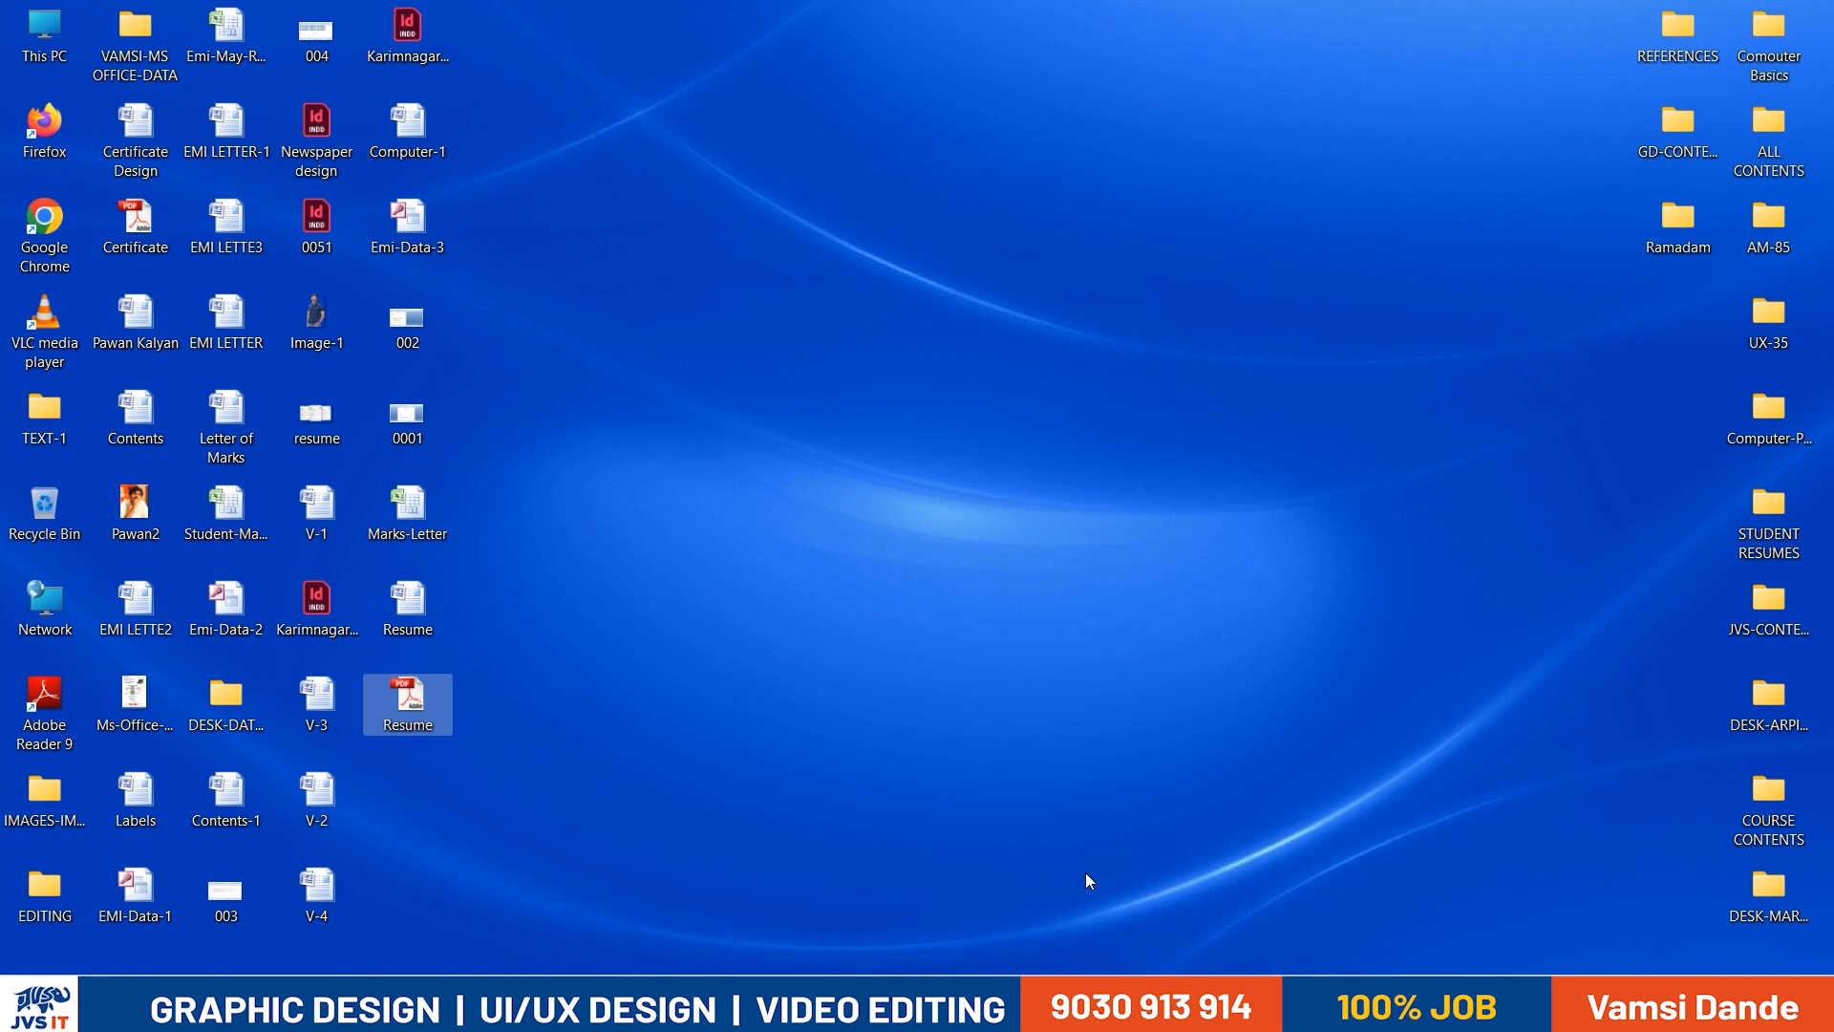
- Switch back to the resume in Word and review its contact details, photo, headings, skills list and personal information
click(1142, 1003)
drag(579, 417, 665, 514)
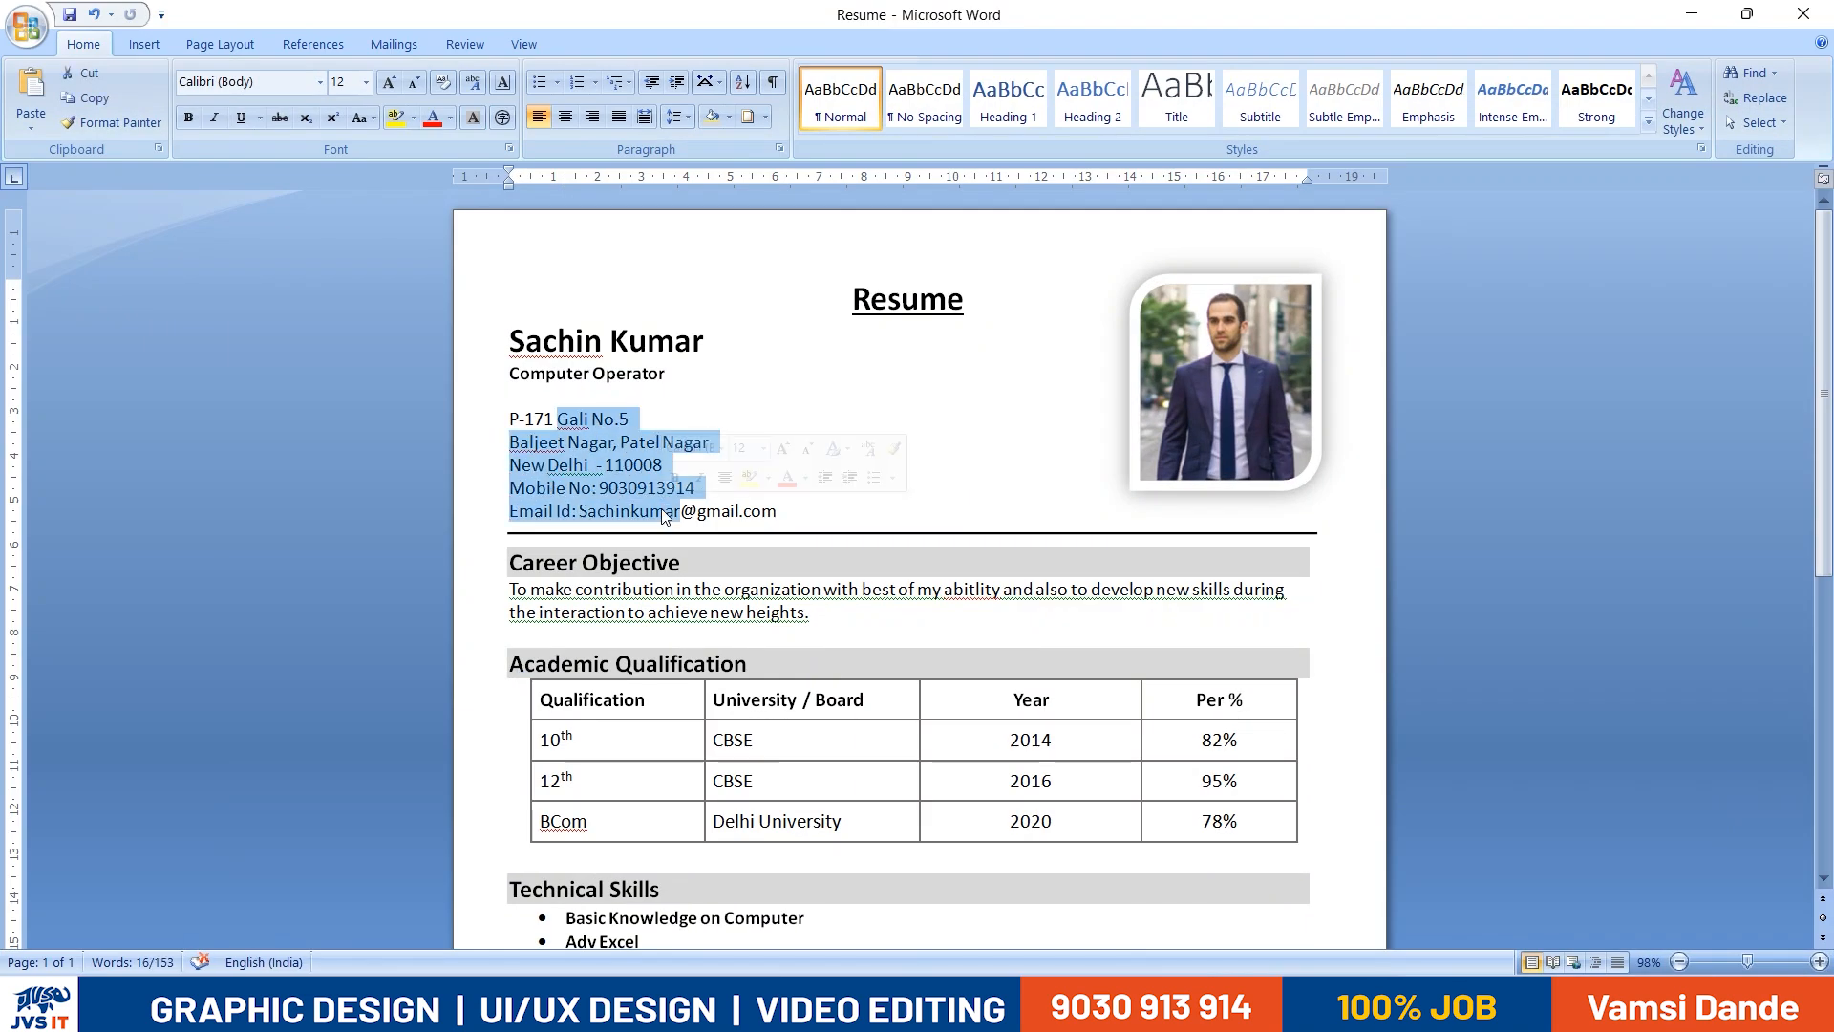
click(1273, 420)
scroll(759, 511, down, 2)
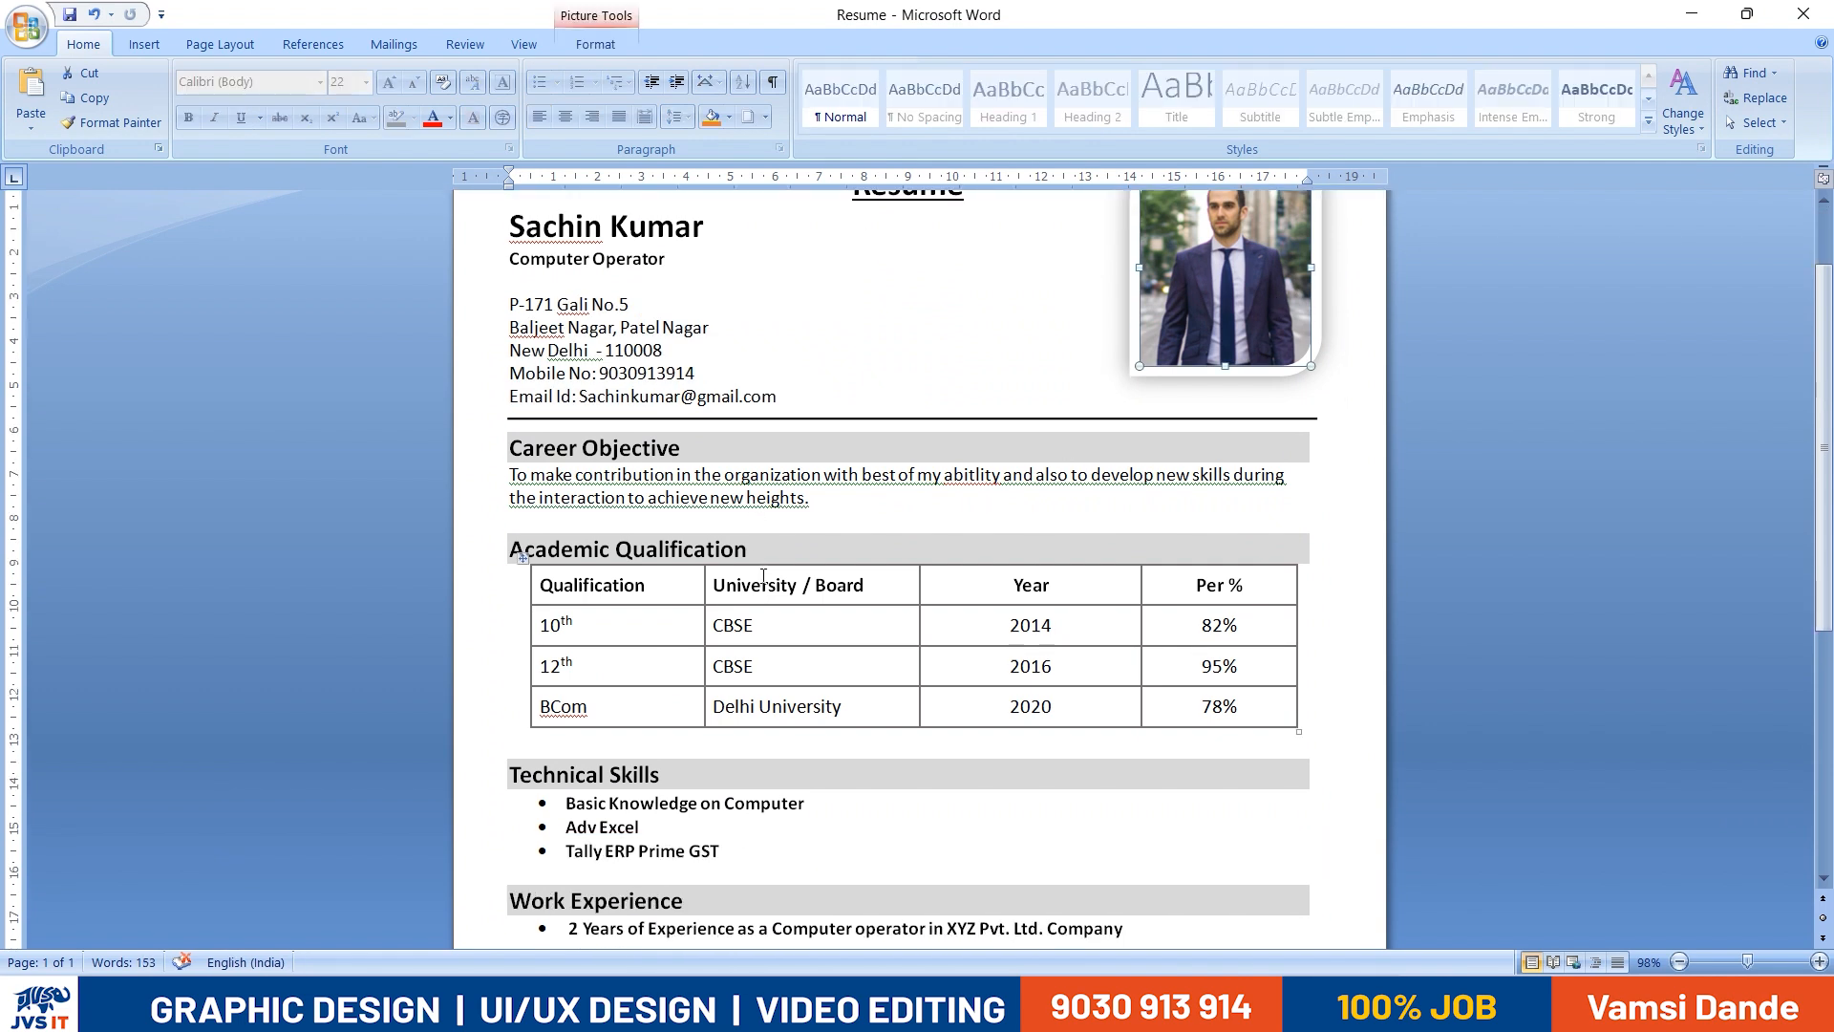
drag(778, 547, 453, 527)
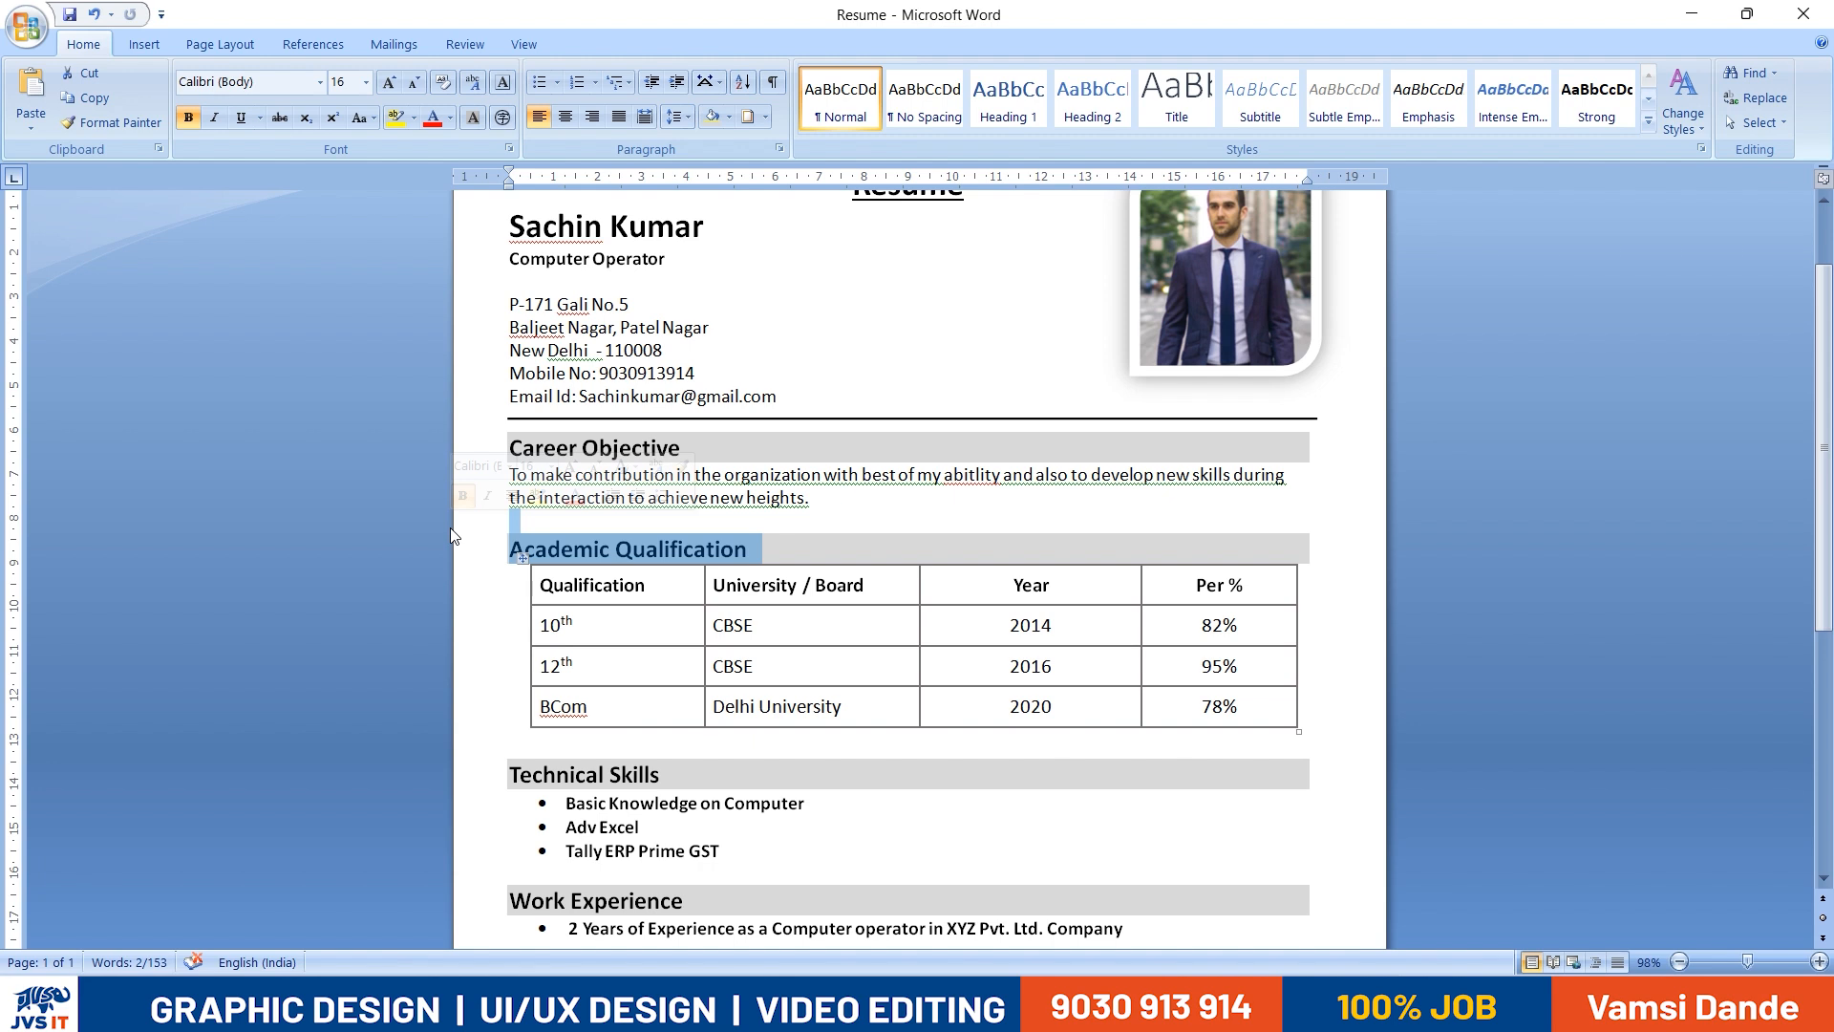
scroll(624, 642, down, 3)
drag(543, 643, 678, 689)
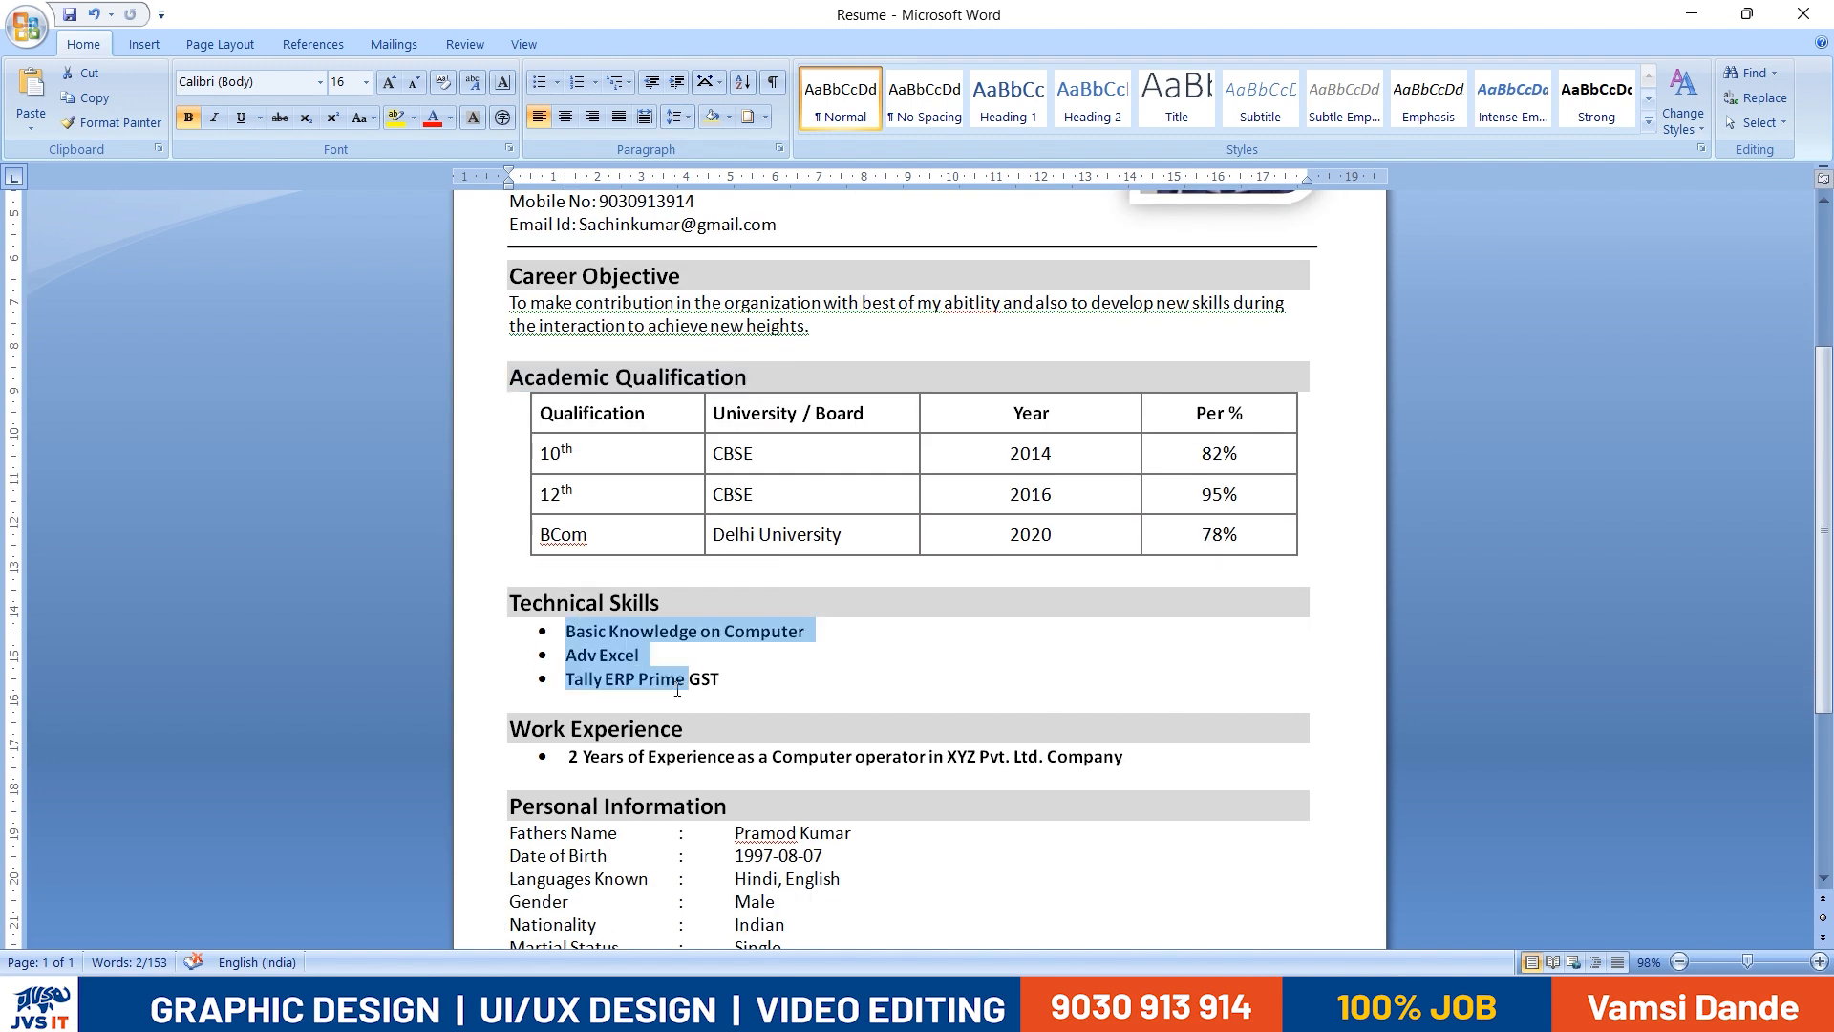
scroll(678, 690, down, 4)
drag(734, 603, 516, 744)
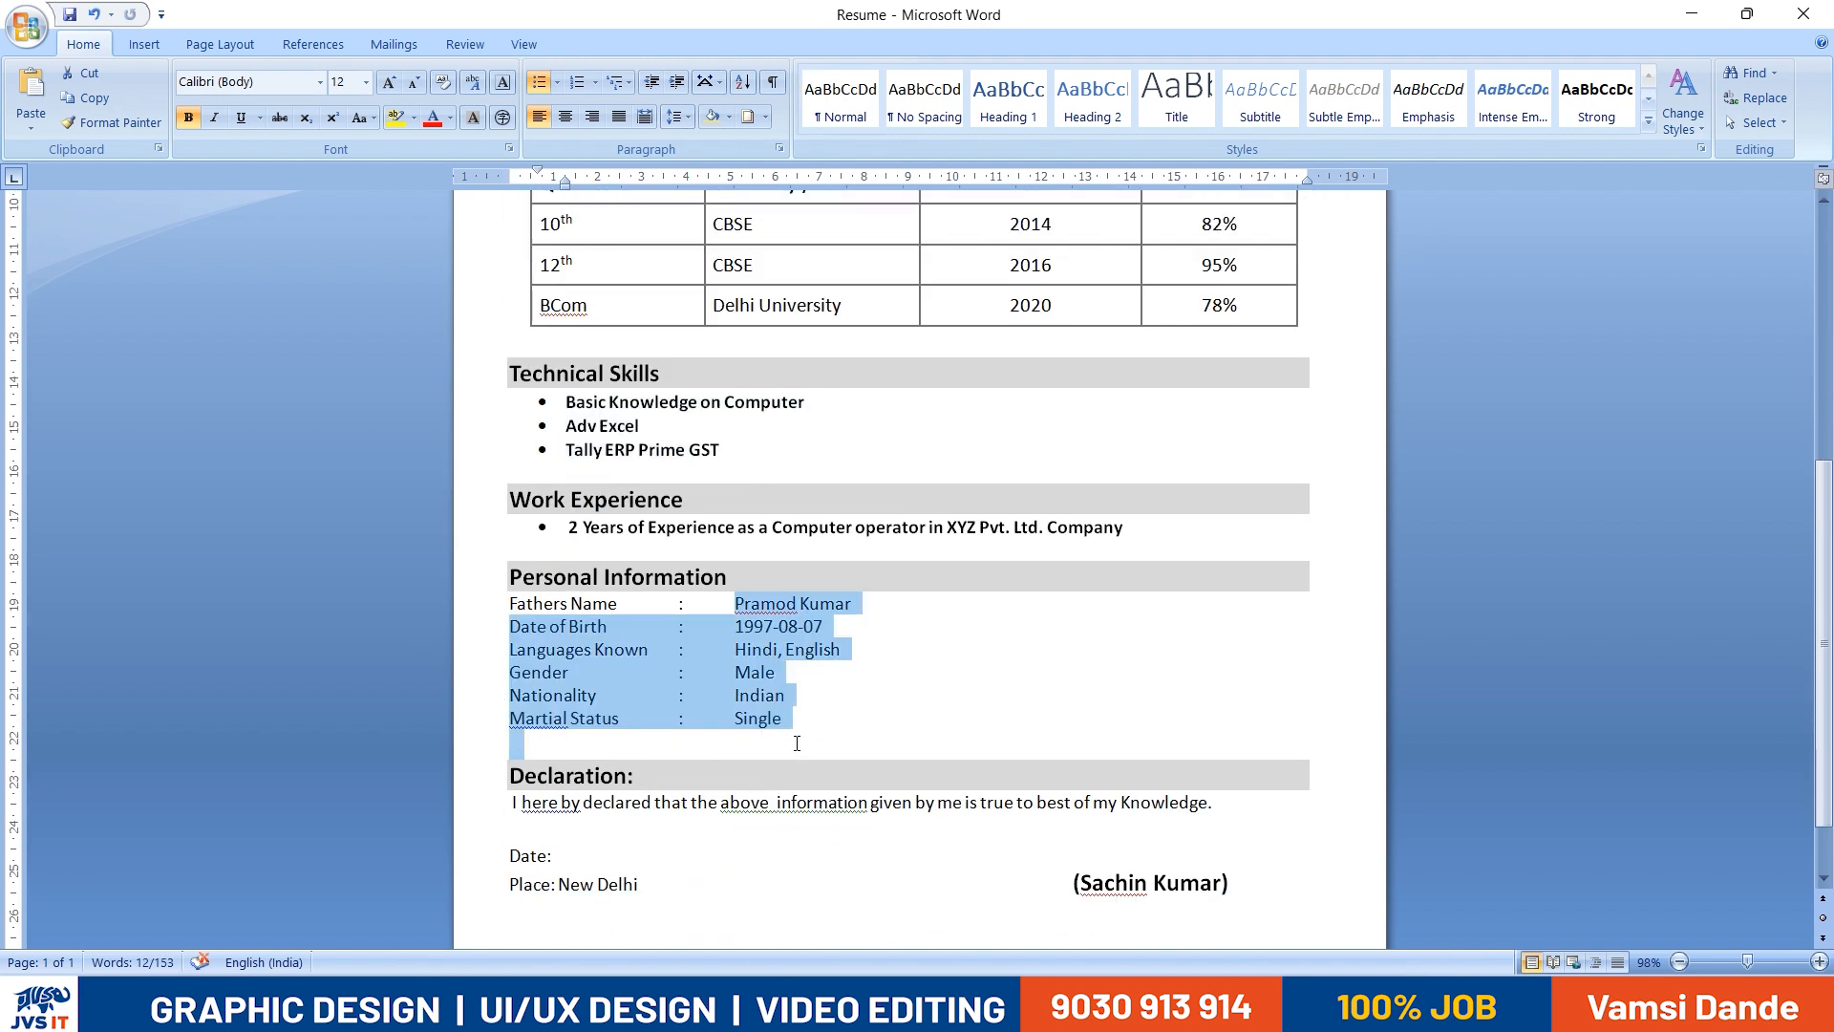
click(660, 644)
click(674, 602)
click(663, 697)
click(663, 623)
click(663, 701)
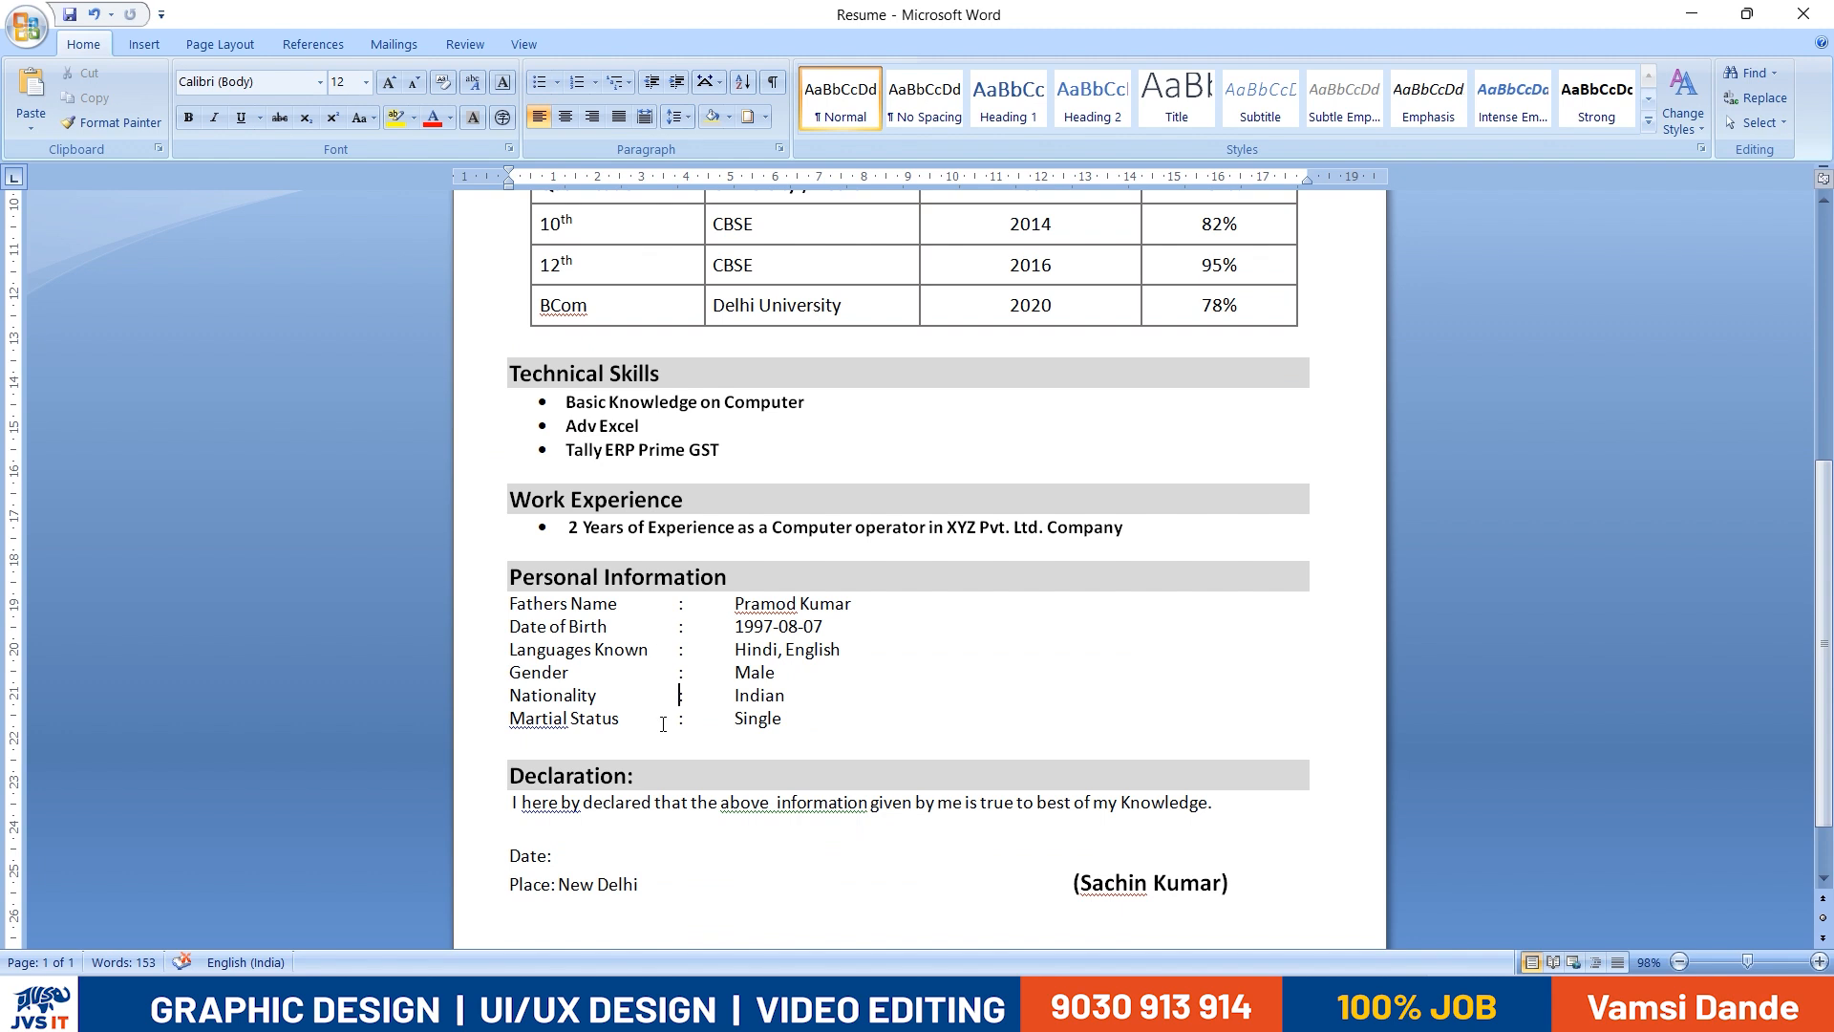
scroll(669, 724, down, 1)
scroll(946, 769, up, 3)
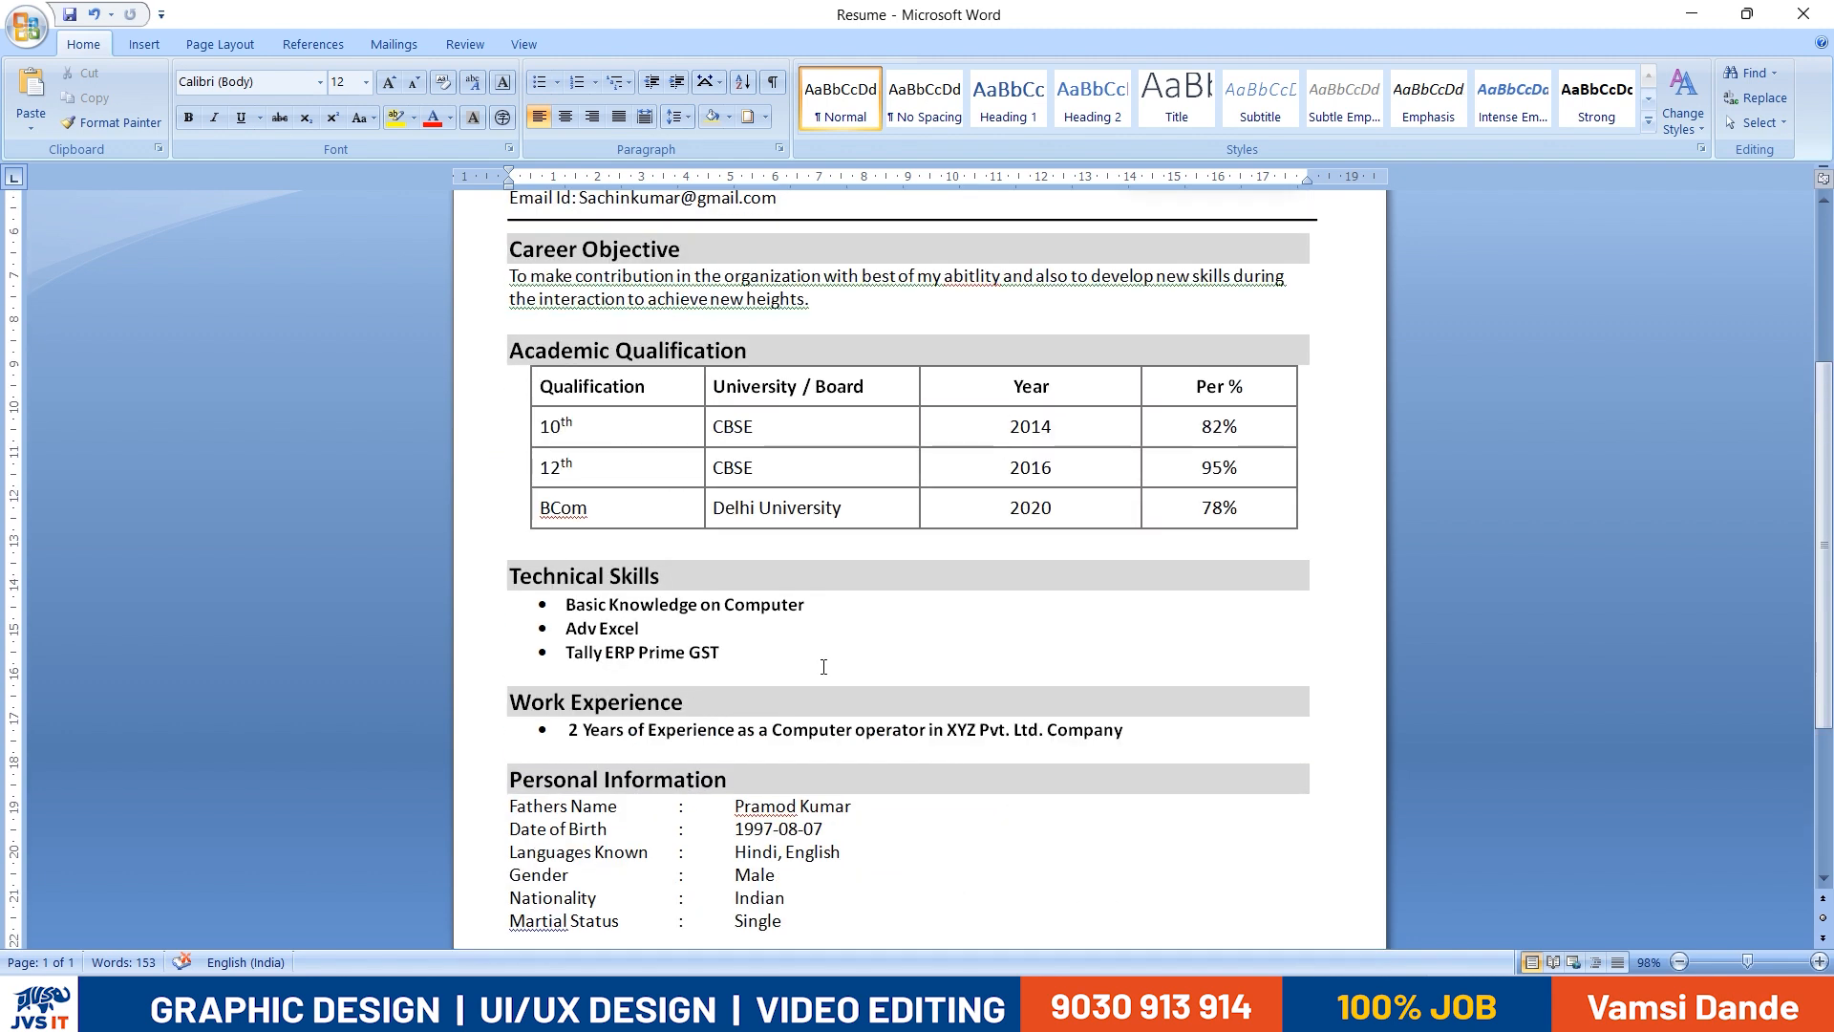
scroll(823, 666, down, 4)
scroll(679, 691, up, 8)
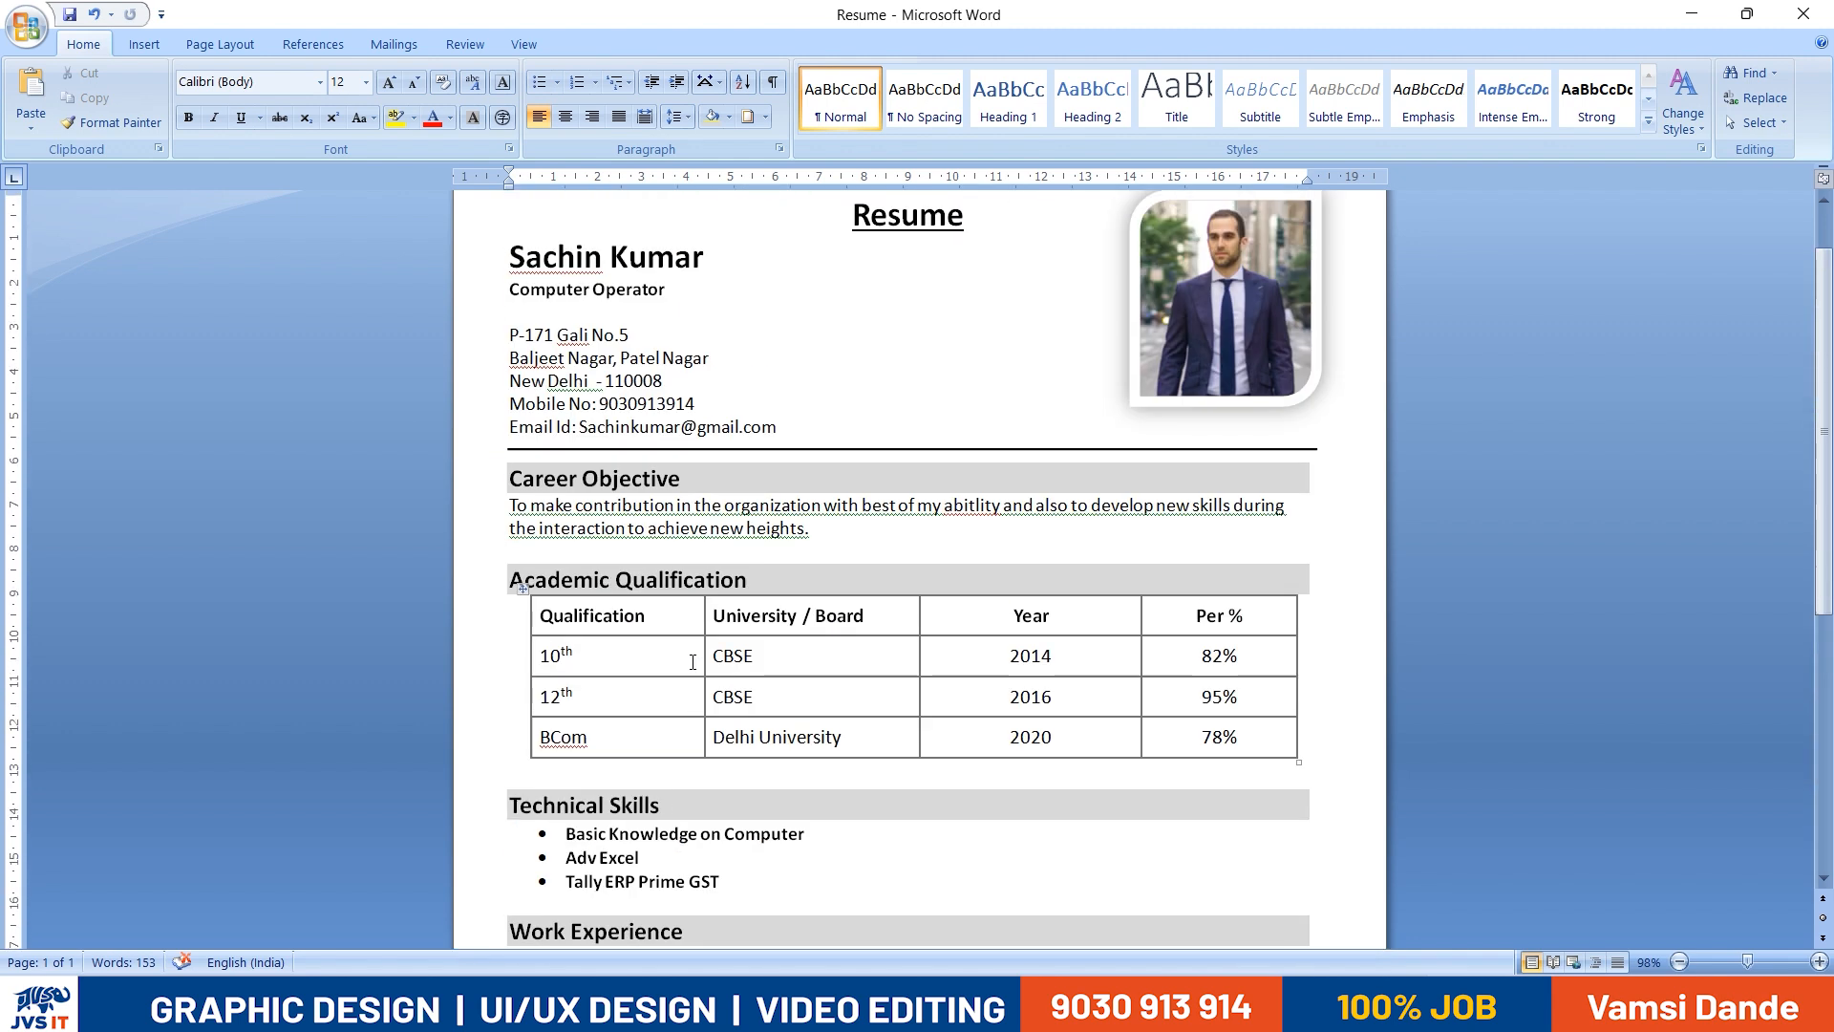